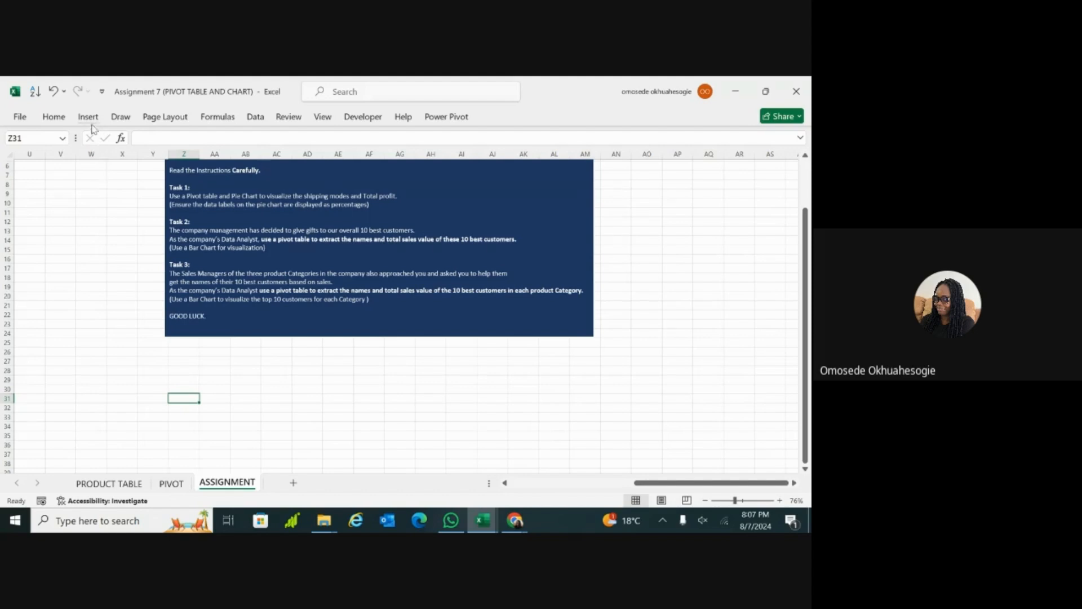
Step: Insert a PivotTable from product_table on the existing ASSIGNMENT sheet at cell Z31
{"action": "left_click", "coordinate": [90, 118]}
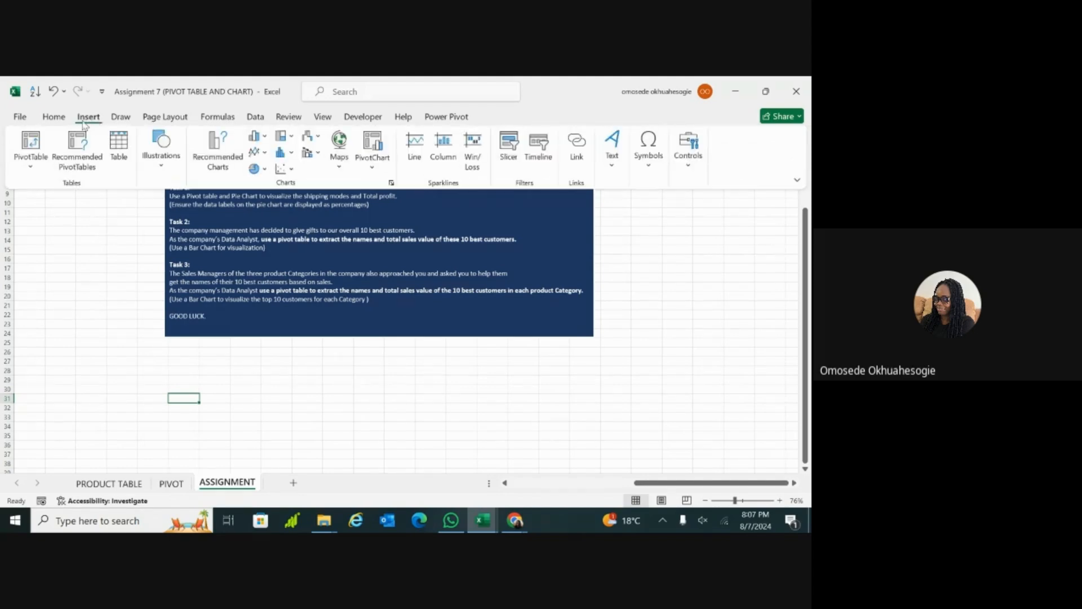
{"action": "left_click", "coordinate": [31, 166]}
{"action": "left_click", "coordinate": [48, 187]}
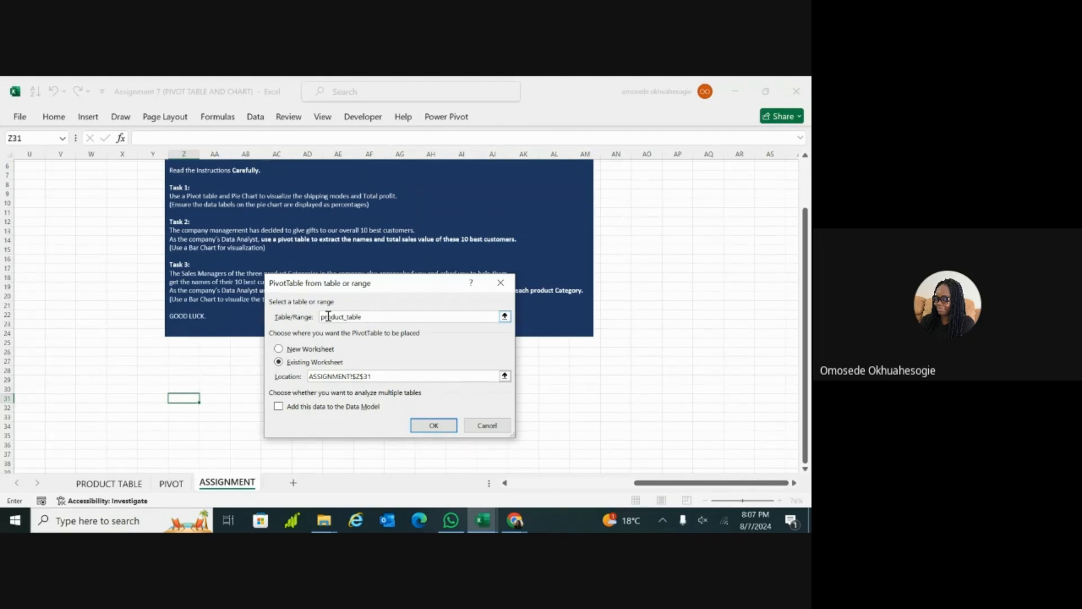
{"action": "left_click", "coordinate": [418, 428]}
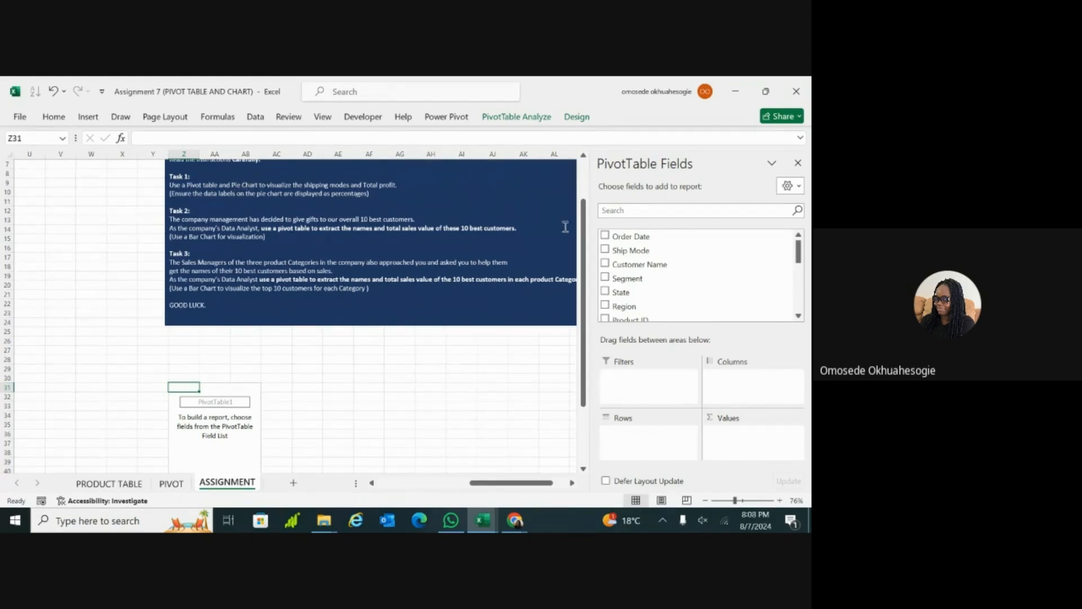
Step: Add Ship Mode as the PivotTable's rows and Total Profit as its summed values
{"action": "left_click_drag", "start_coordinate": [801, 253], "coordinate": [800, 255]}
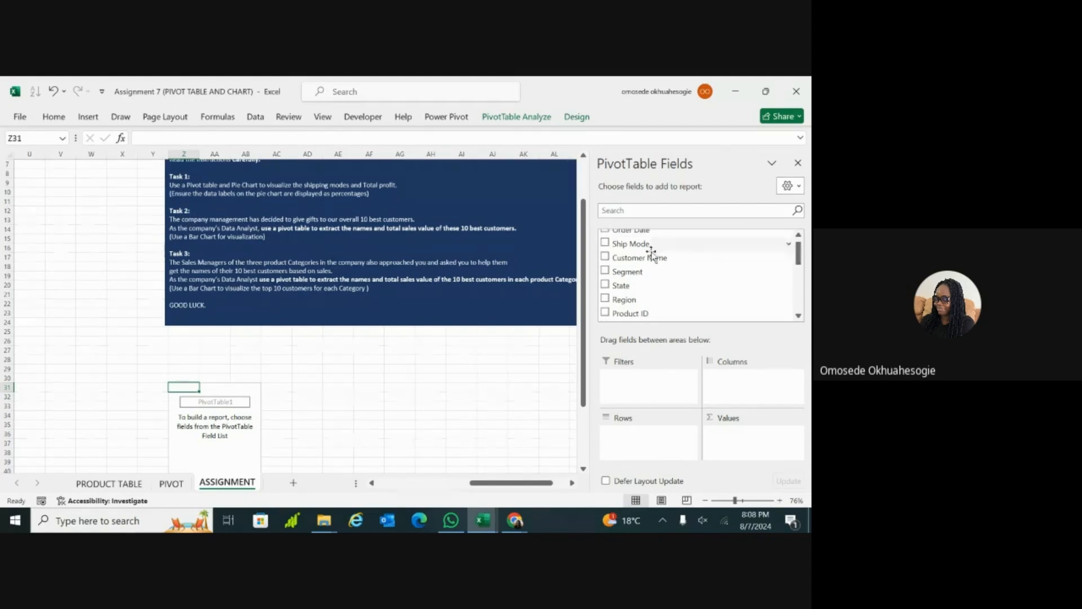
{"action": "left_click", "coordinate": [613, 248]}
{"action": "left_click_drag", "start_coordinate": [798, 252], "coordinate": [801, 305]}
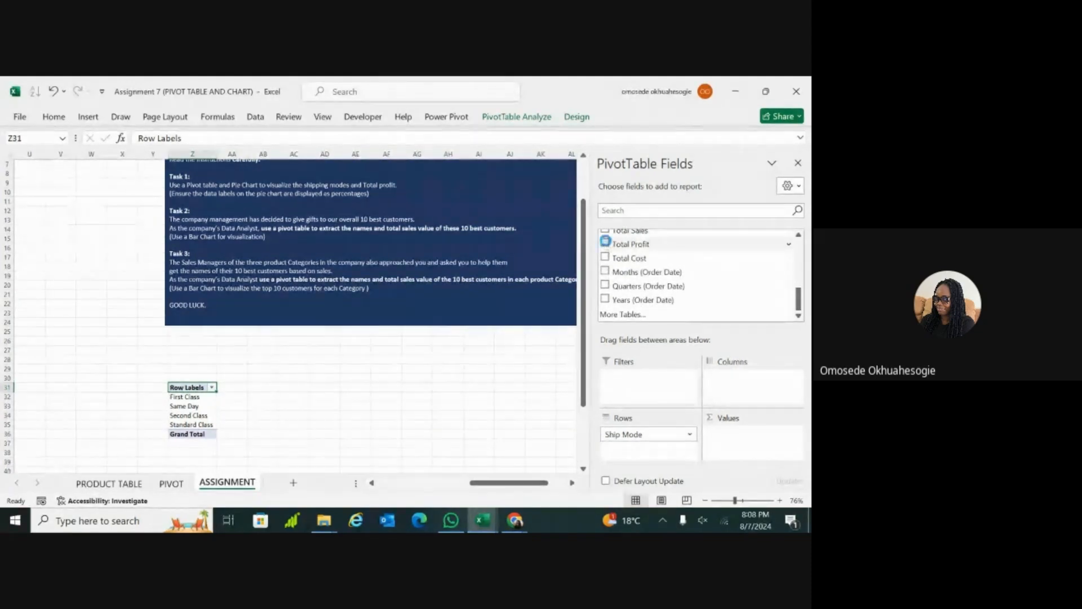
{"action": "left_click", "coordinate": [606, 244]}
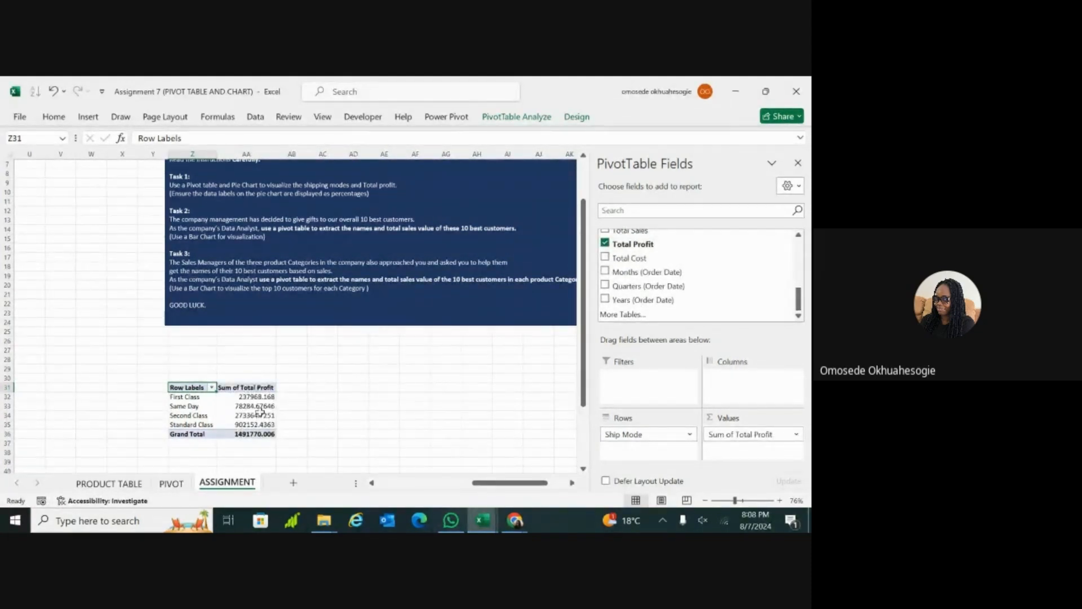
Step: Show the PivotTable's Sum of Total Profit values as % of Column Total
{"action": "left_click", "coordinate": [258, 387]}
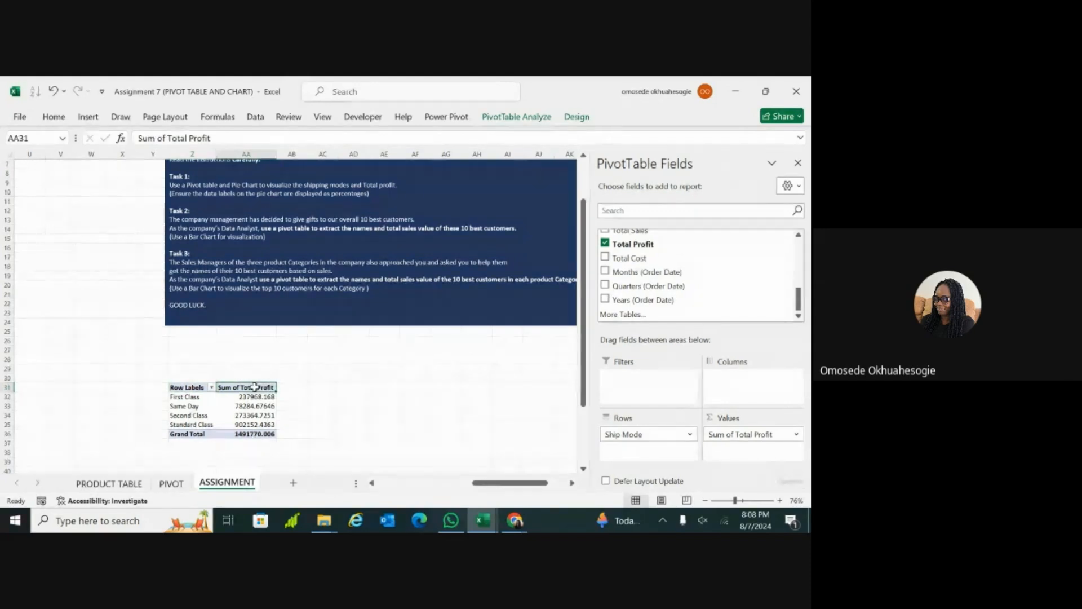
{"action": "double_click", "coordinate": [251, 387]}
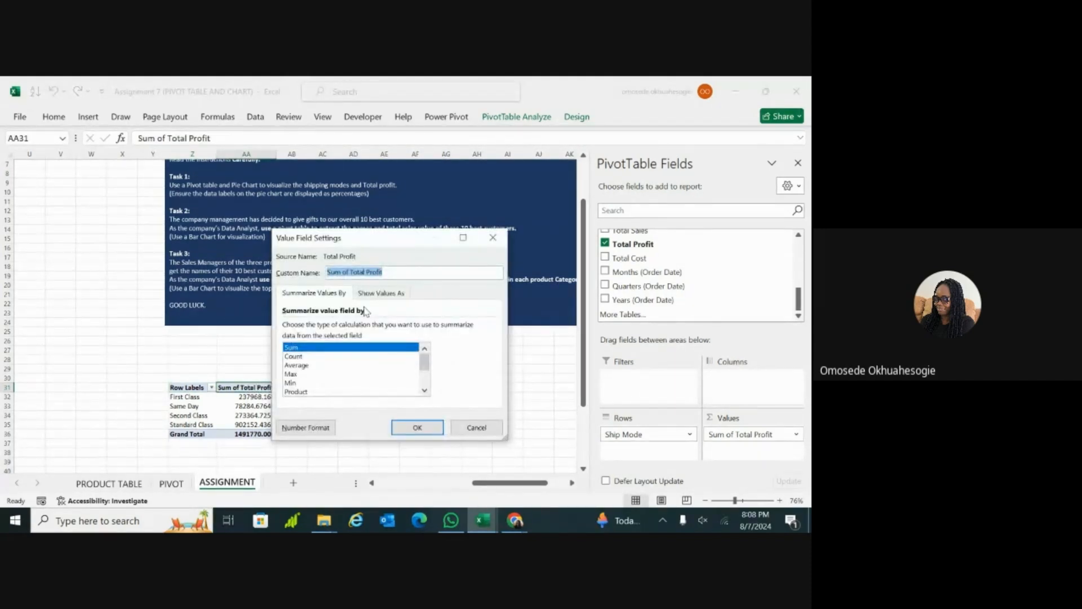
{"action": "left_click", "coordinate": [365, 295]}
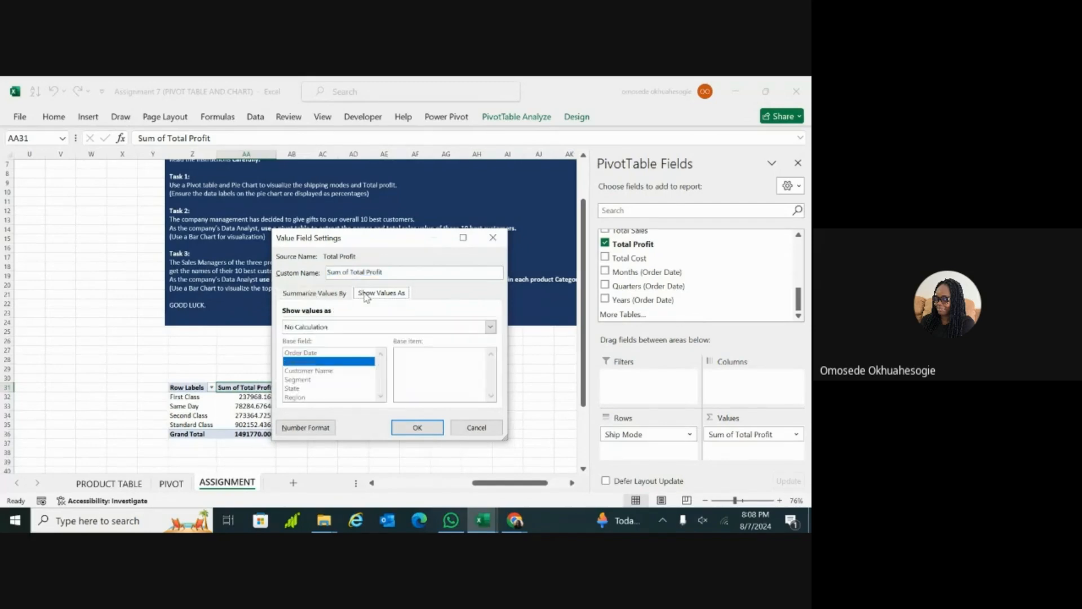
{"action": "left_click", "coordinate": [390, 328]}
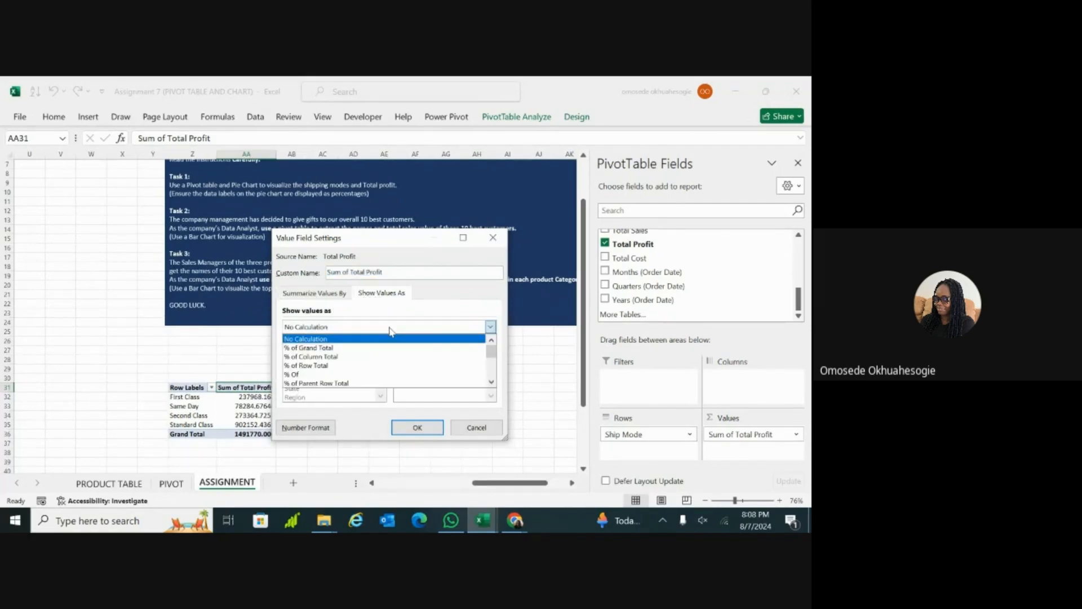
{"action": "left_click", "coordinate": [342, 357]}
{"action": "left_click", "coordinate": [424, 431]}
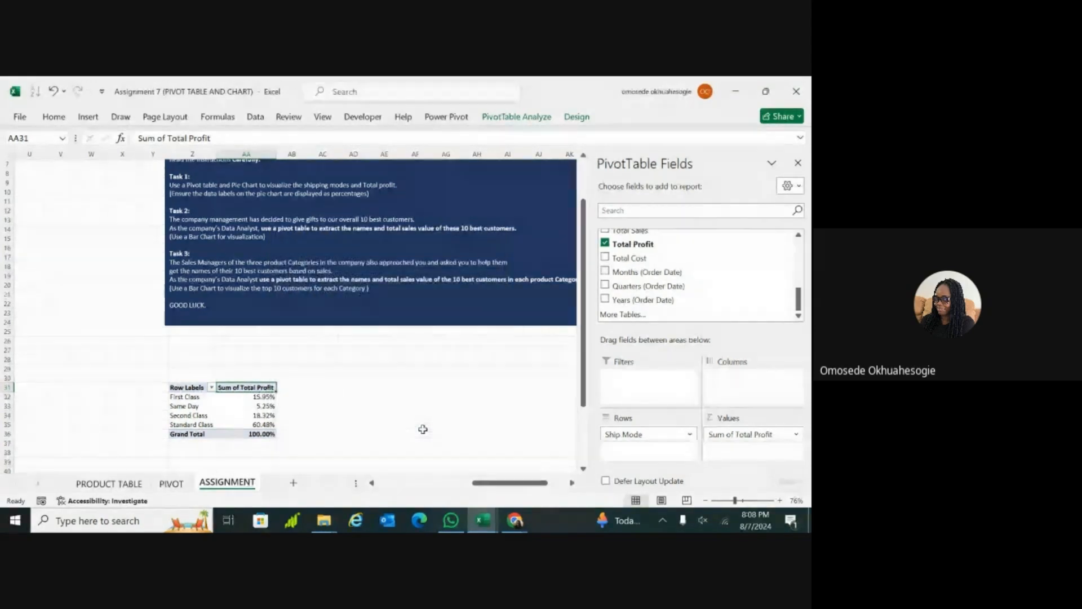
Step: Insert a 3-D Pie PivotChart from the ship mode PivotTable and place it beside the table, below the instructions box
{"action": "scroll", "coordinate": [347, 367], "scroll_direction": "down", "scroll_amount": 2}
{"action": "scroll", "coordinate": [348, 367], "scroll_direction": "right", "scroll_amount": 1}
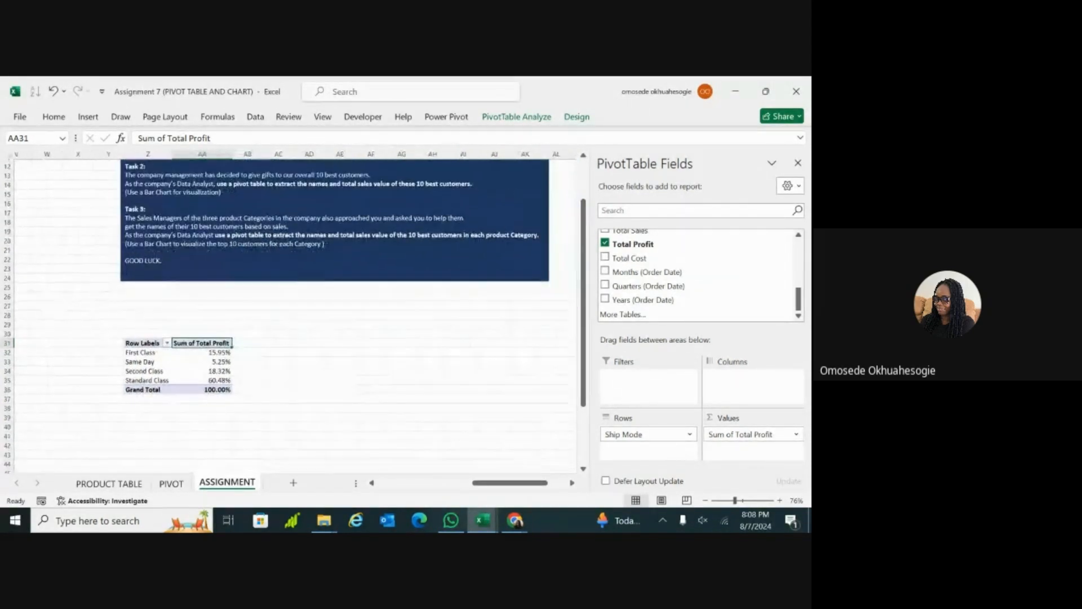
{"action": "left_click", "coordinate": [90, 119]}
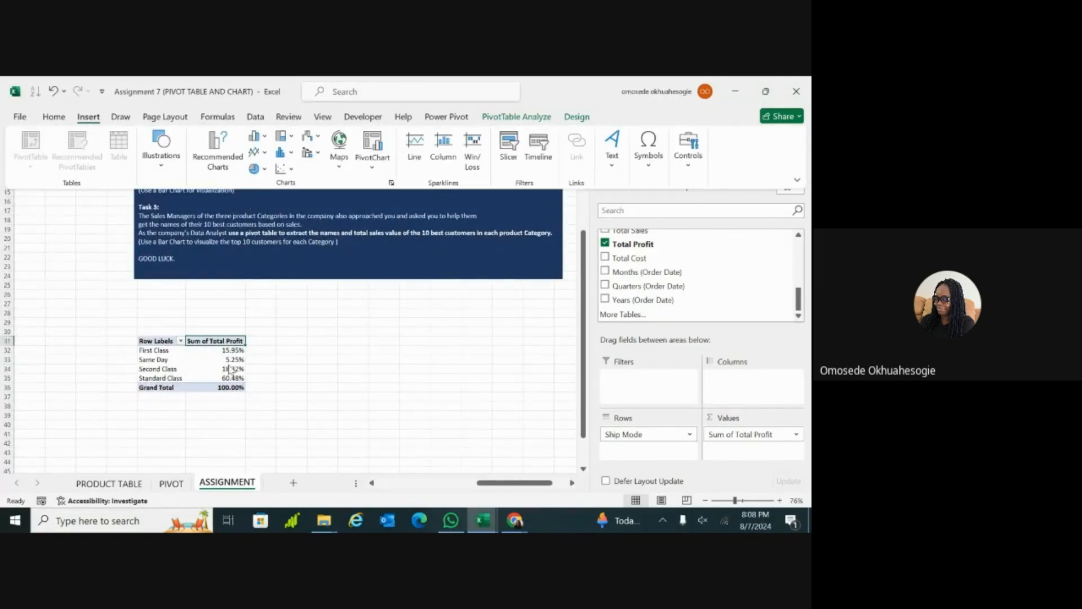
{"action": "left_click", "coordinate": [372, 165]}
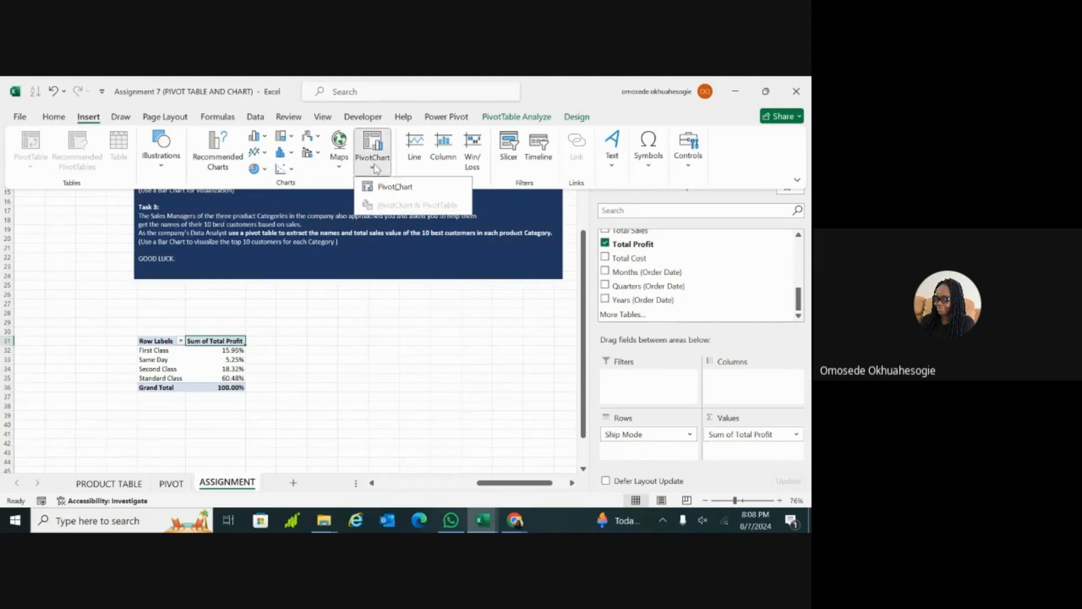
{"action": "left_click", "coordinate": [373, 186]}
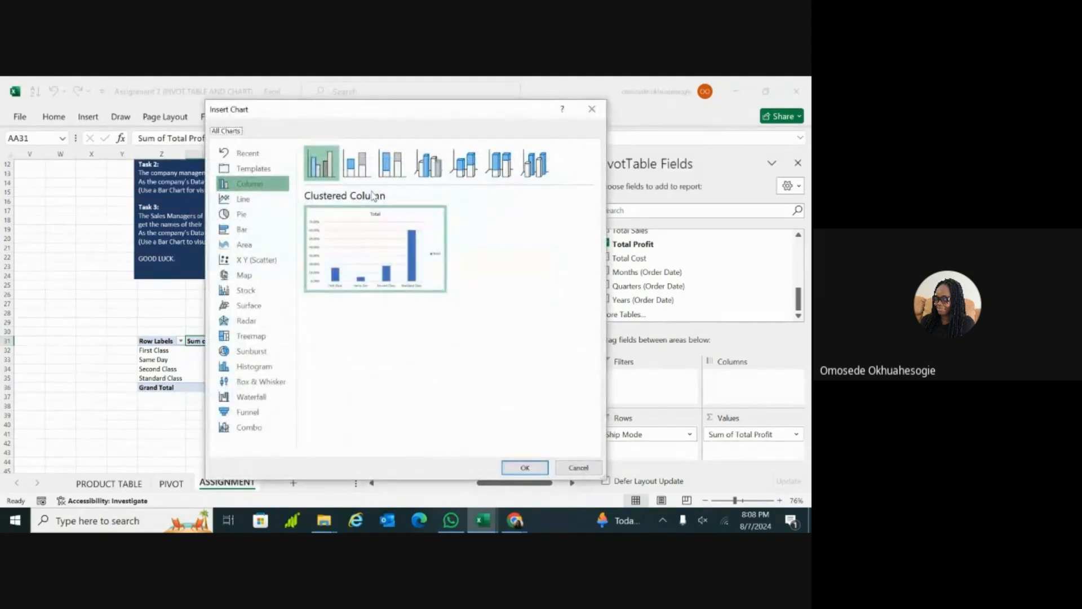
{"action": "left_click", "coordinate": [276, 216]}
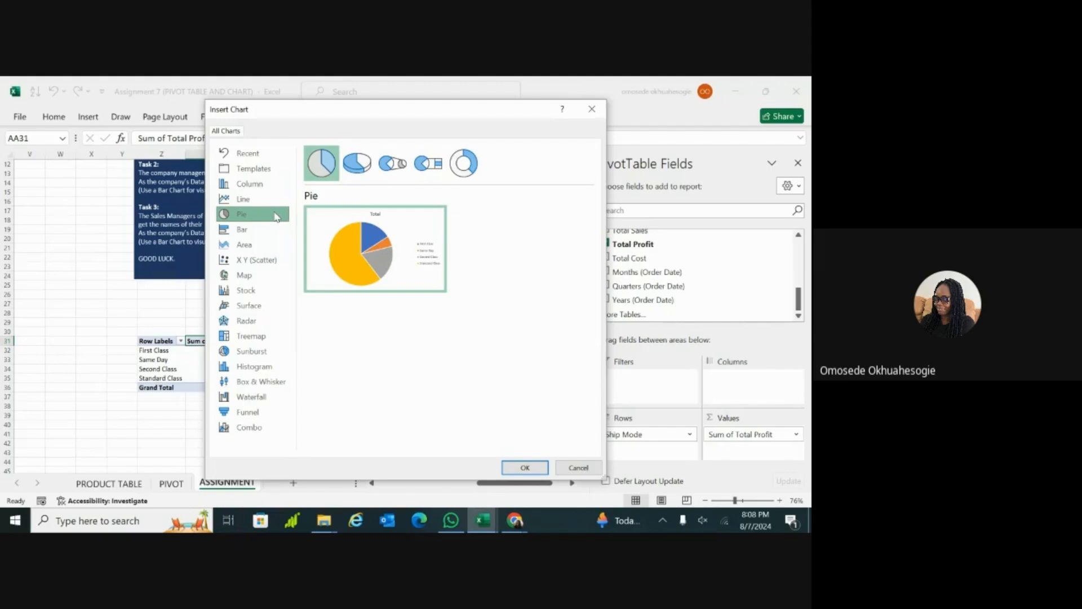
{"action": "left_click", "coordinate": [359, 169]}
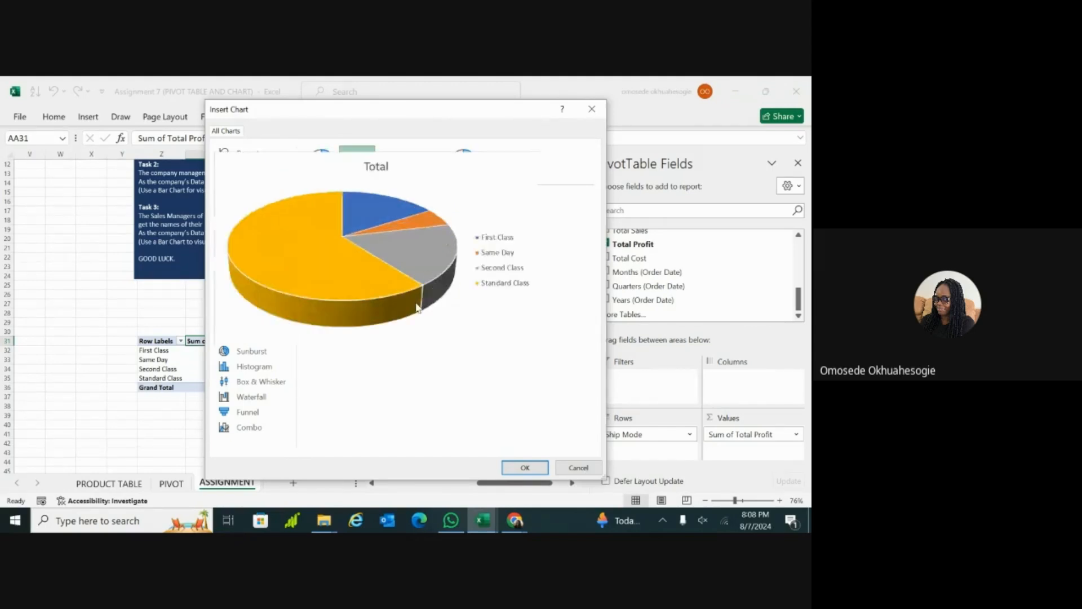
{"action": "left_click", "coordinate": [524, 468]}
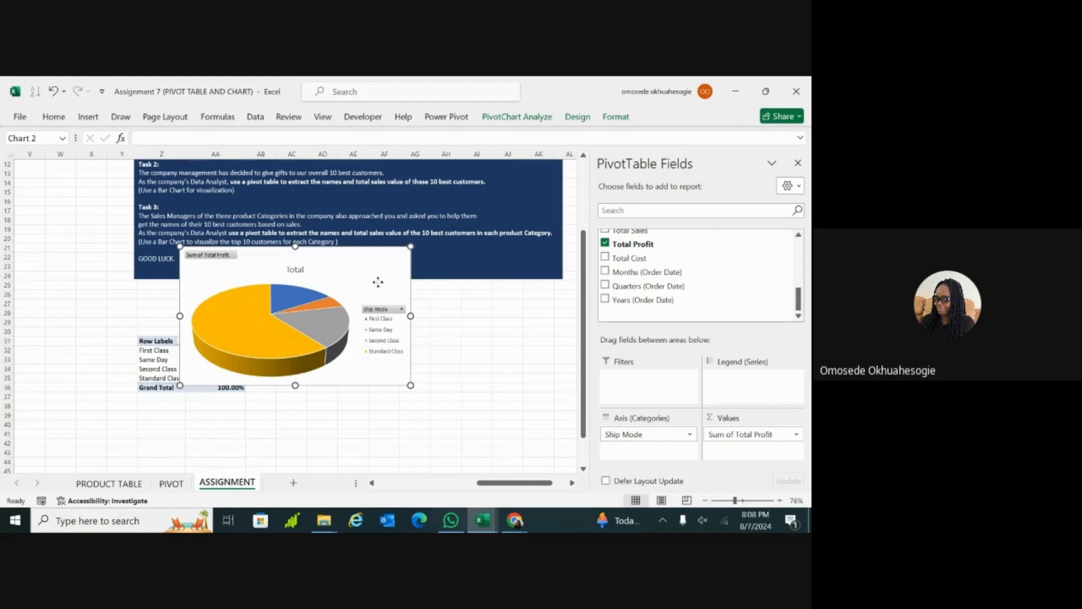
{"action": "left_click_drag", "start_coordinate": [357, 273], "coordinate": [445, 320]}
Step: Add data labels to the pie chart and format them as 10.5 pt, white and bold
{"action": "left_click", "coordinate": [513, 303]}
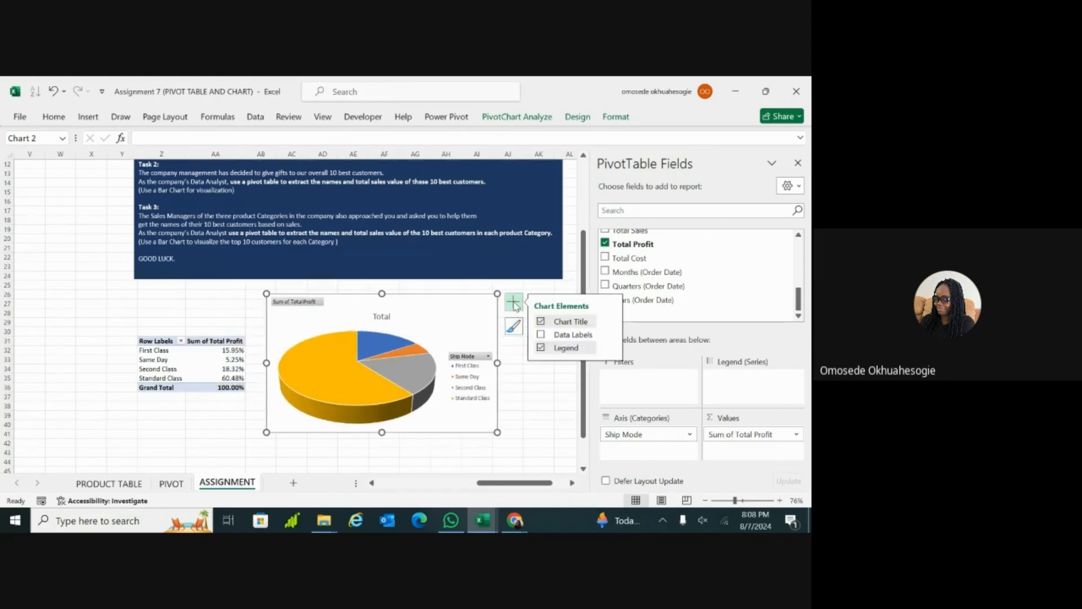
{"action": "left_click", "coordinate": [541, 335]}
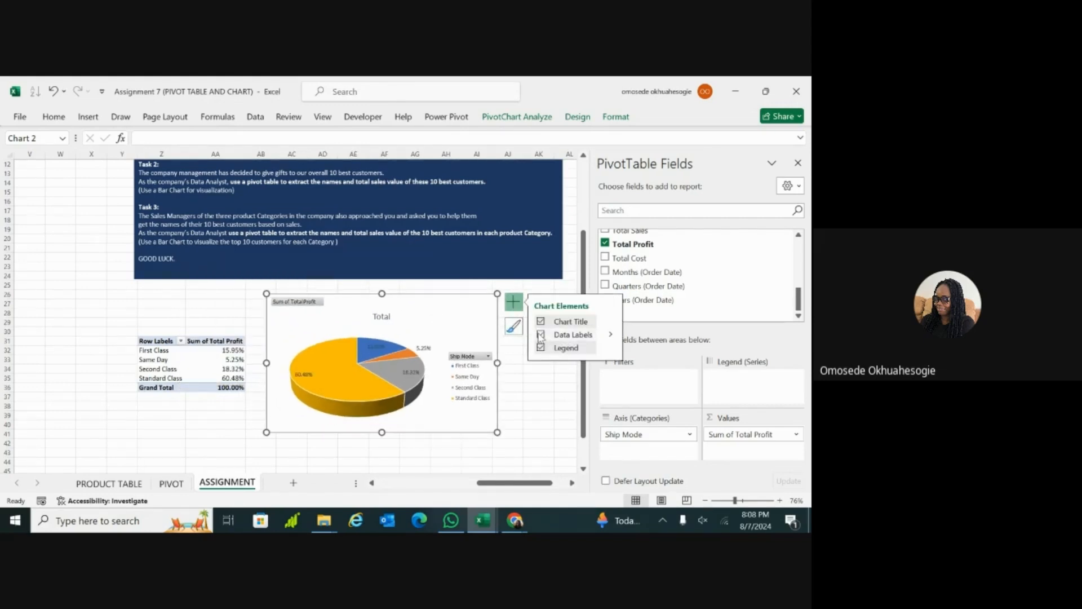
{"action": "left_click", "coordinate": [374, 350]}
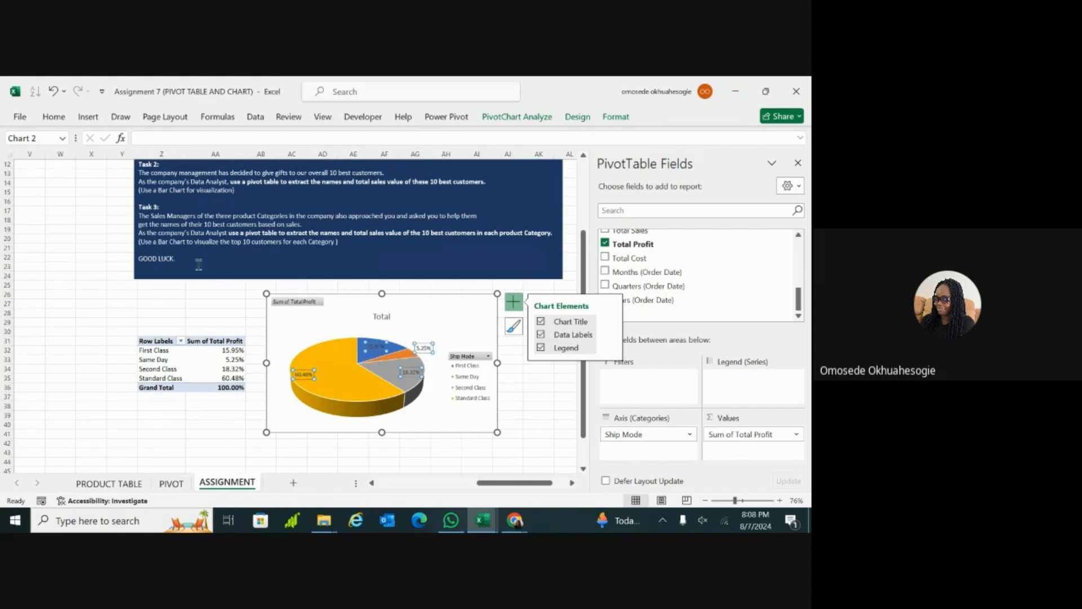
{"action": "left_click", "coordinate": [54, 117]}
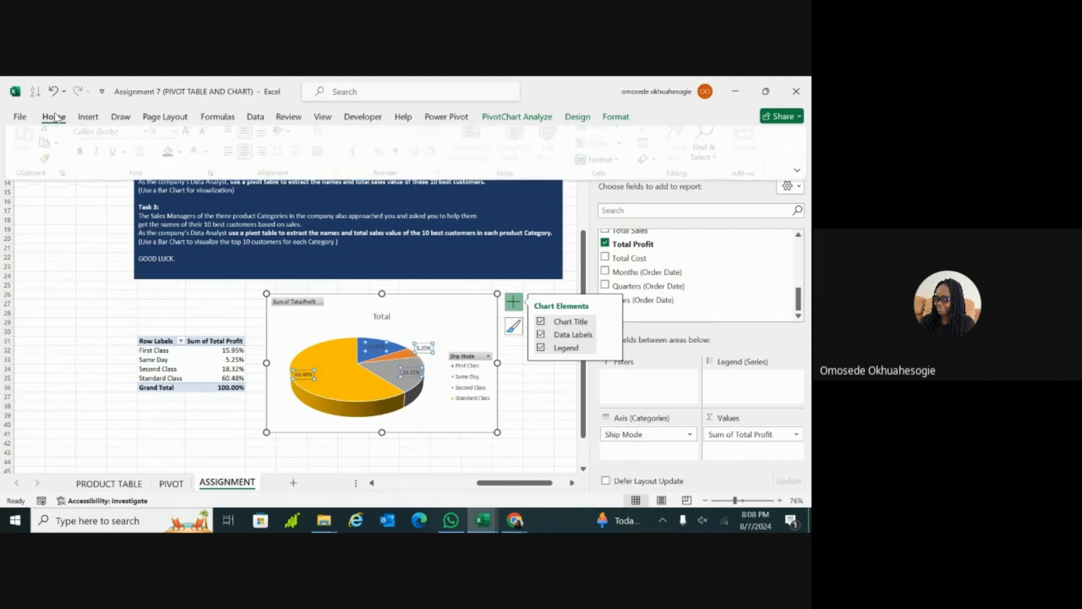
{"action": "left_click", "coordinate": [190, 141]}
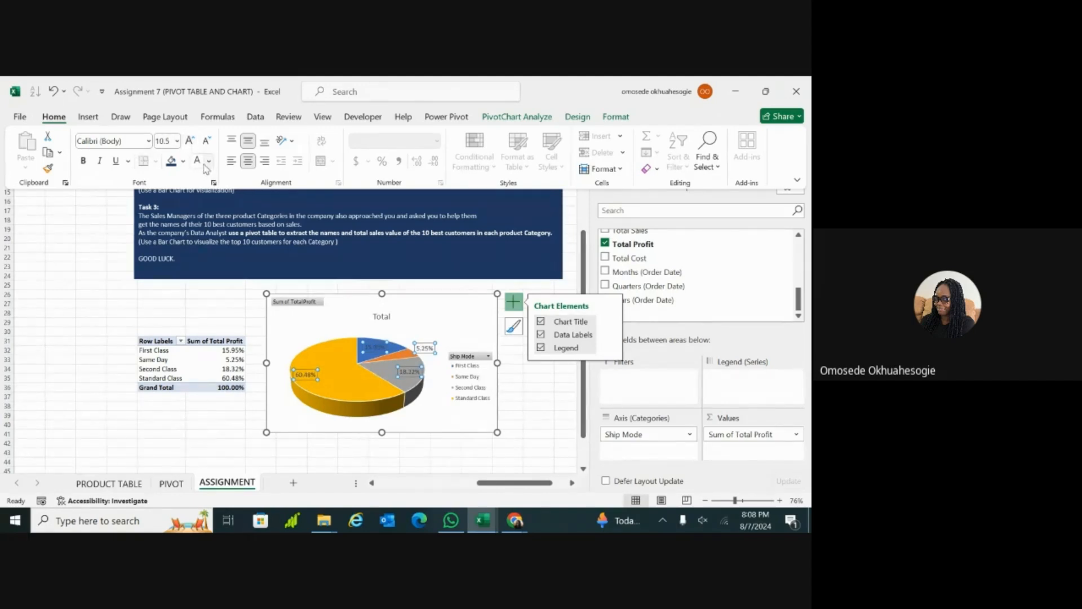
{"action": "left_click", "coordinate": [198, 162]}
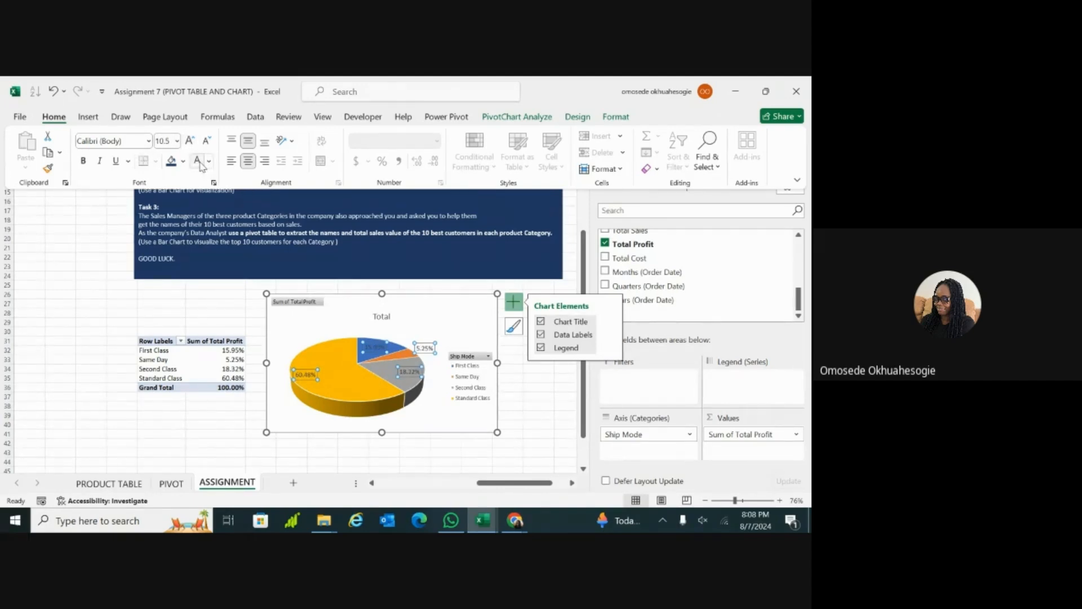
{"action": "left_click", "coordinate": [84, 162]}
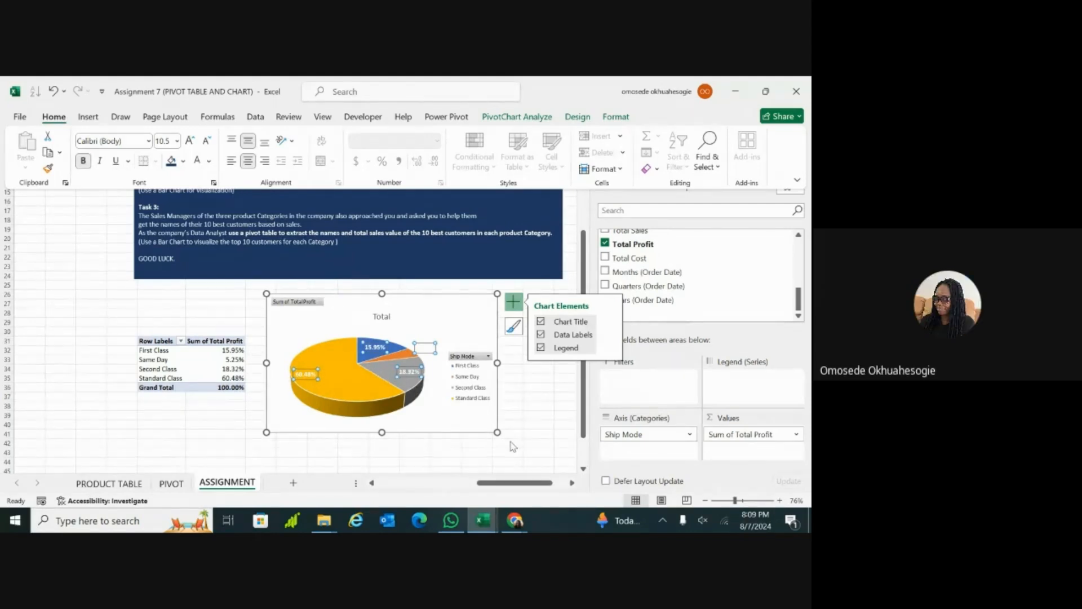
{"action": "key", "text": "ctrl+F1"}
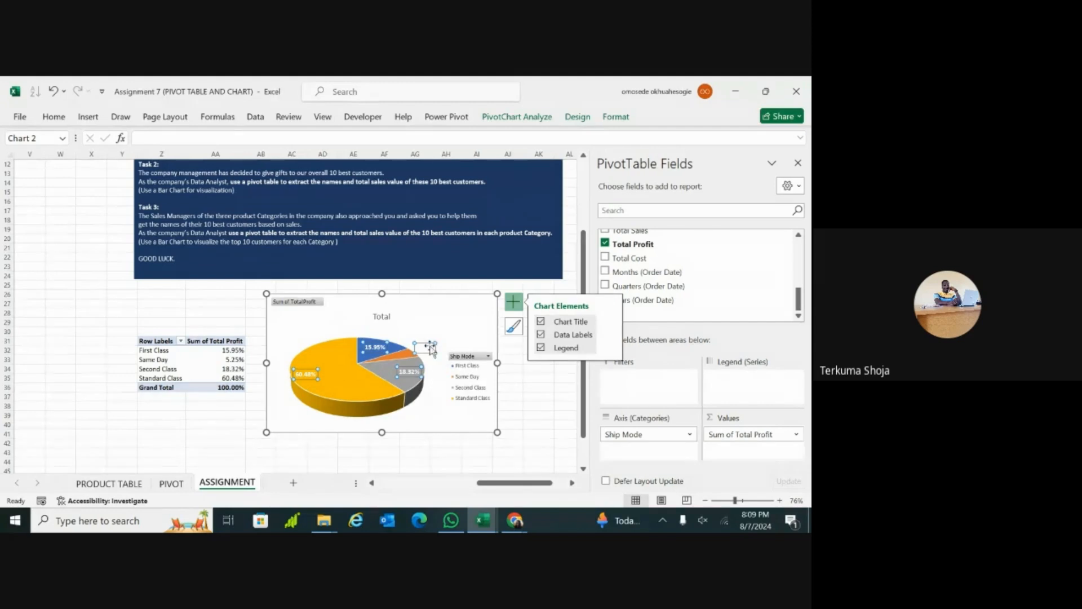
Step: Move the Same Day data label onto its orange pie slice and deselect the chart
{"action": "left_click", "coordinate": [427, 347]}
{"action": "left_click_drag", "start_coordinate": [410, 354], "coordinate": [390, 361]}
{"action": "left_click", "coordinate": [538, 397]}
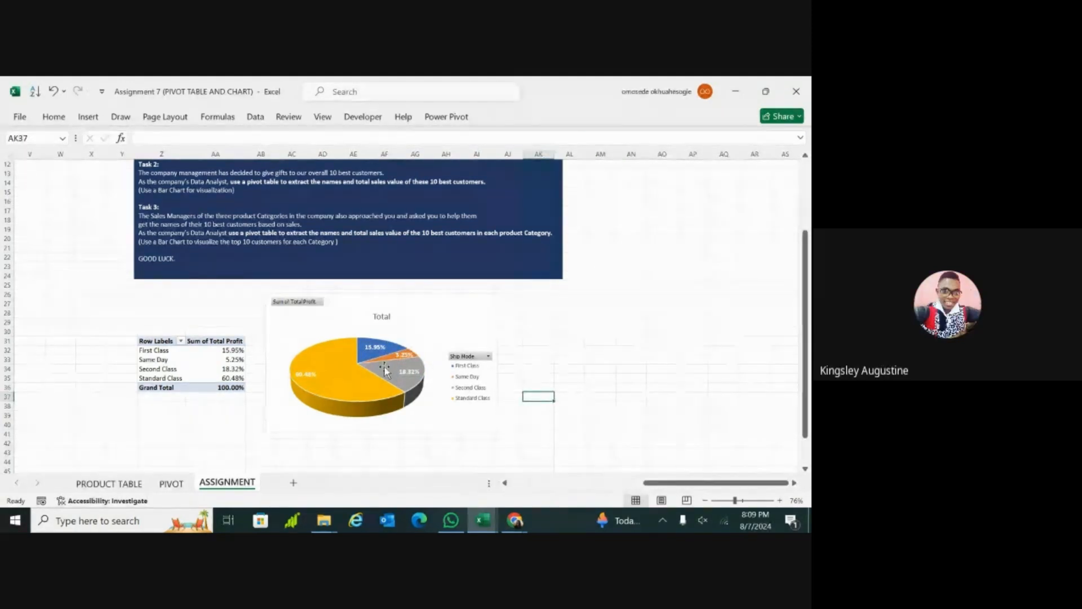
Step: Switch the Total Profit field's value display to No Calculation and back to % of Column Total, then apply the settings
{"action": "left_click_drag", "start_coordinate": [807, 283], "coordinate": [807, 303]}
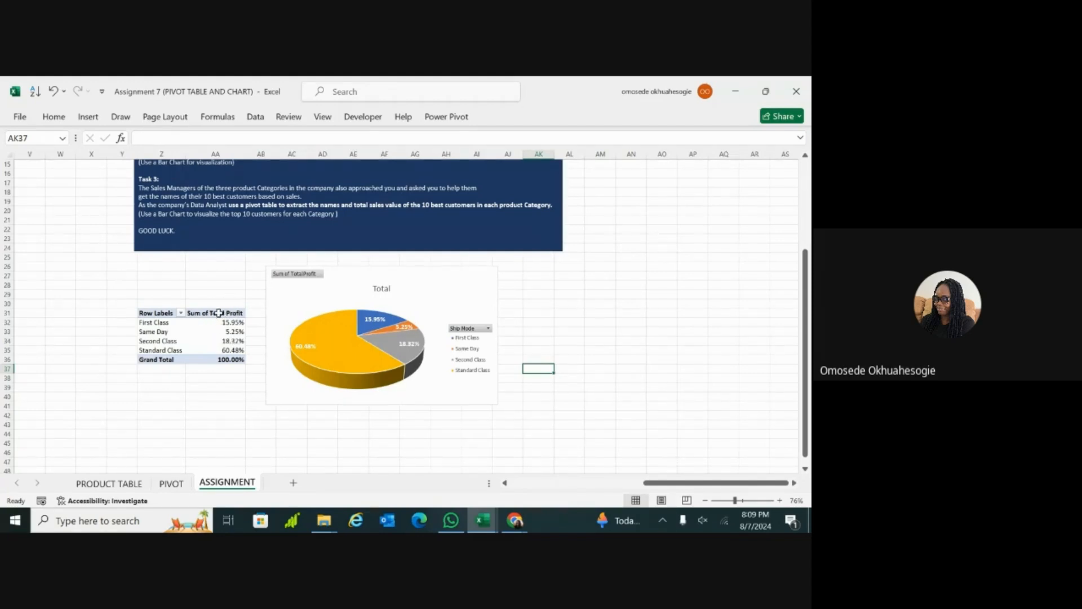
{"action": "left_click", "coordinate": [195, 340]}
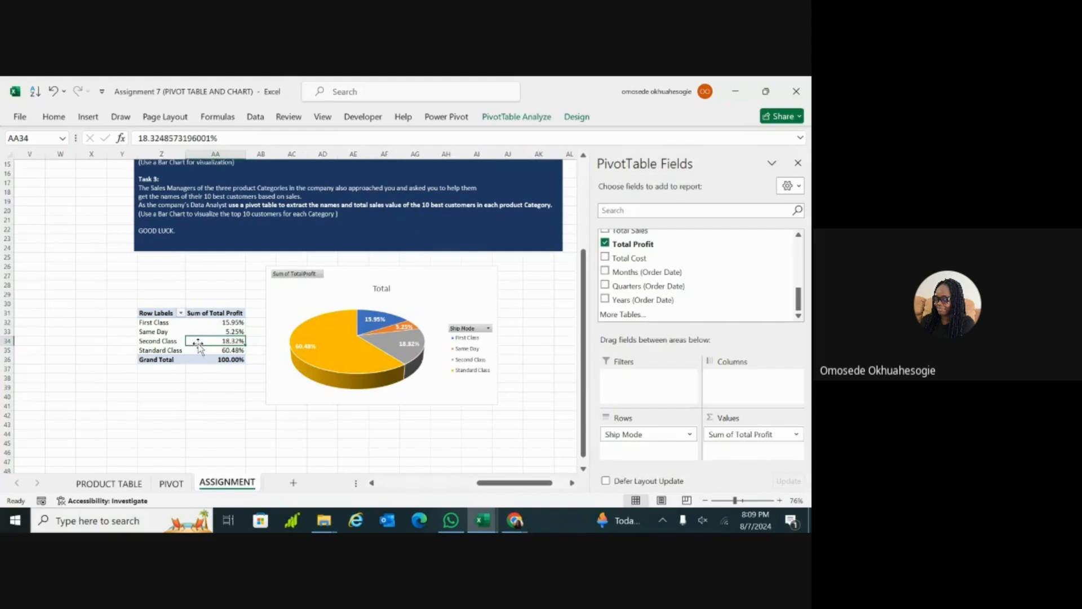
{"action": "double_click", "coordinate": [213, 313]}
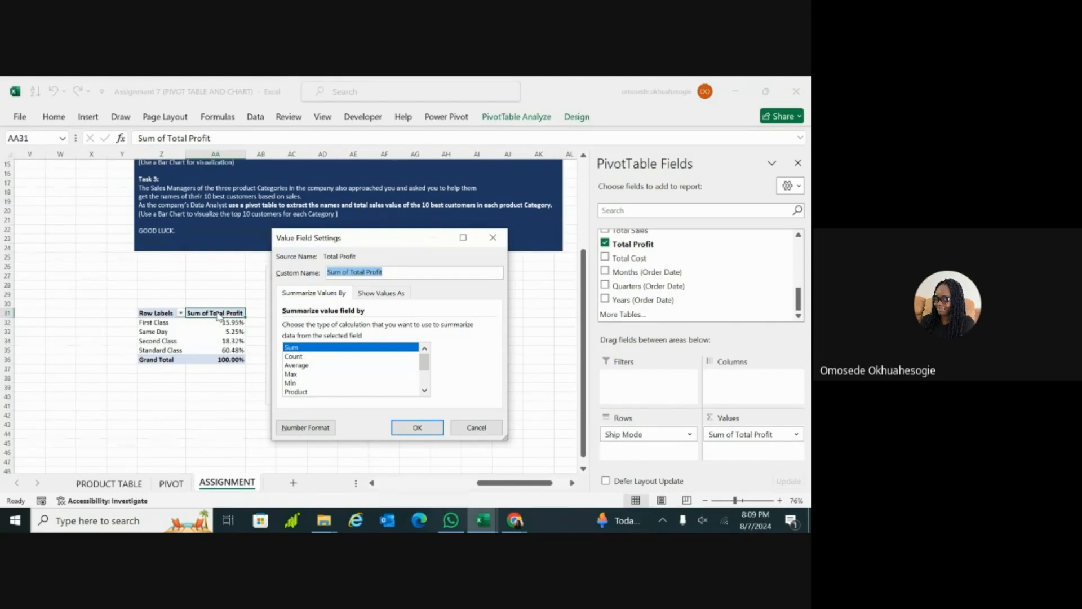
{"action": "left_click", "coordinate": [383, 295]}
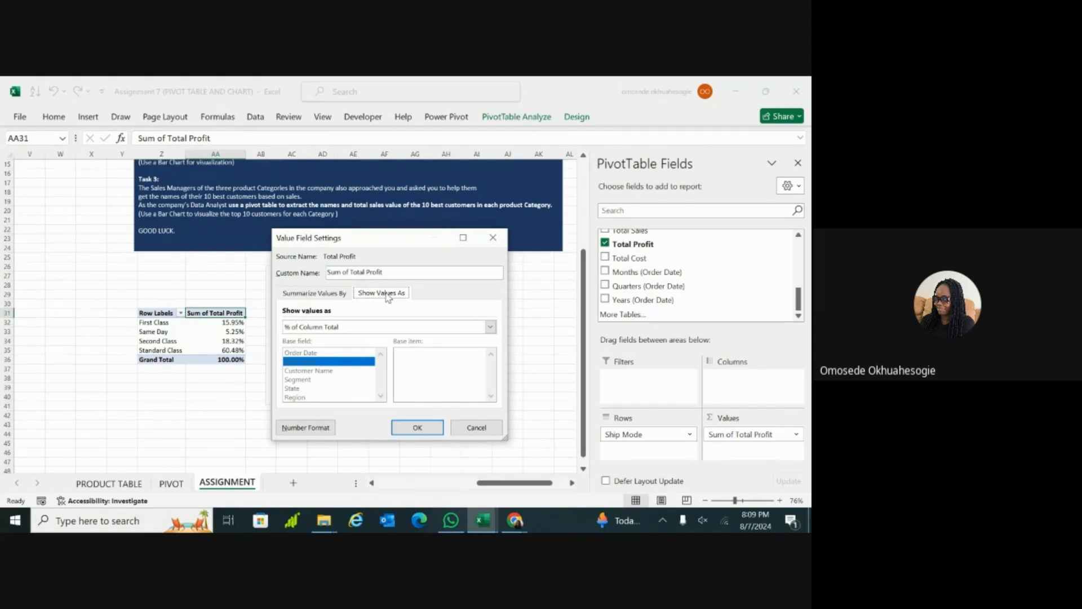
{"action": "left_click", "coordinate": [489, 327]}
{"action": "left_click", "coordinate": [411, 338]}
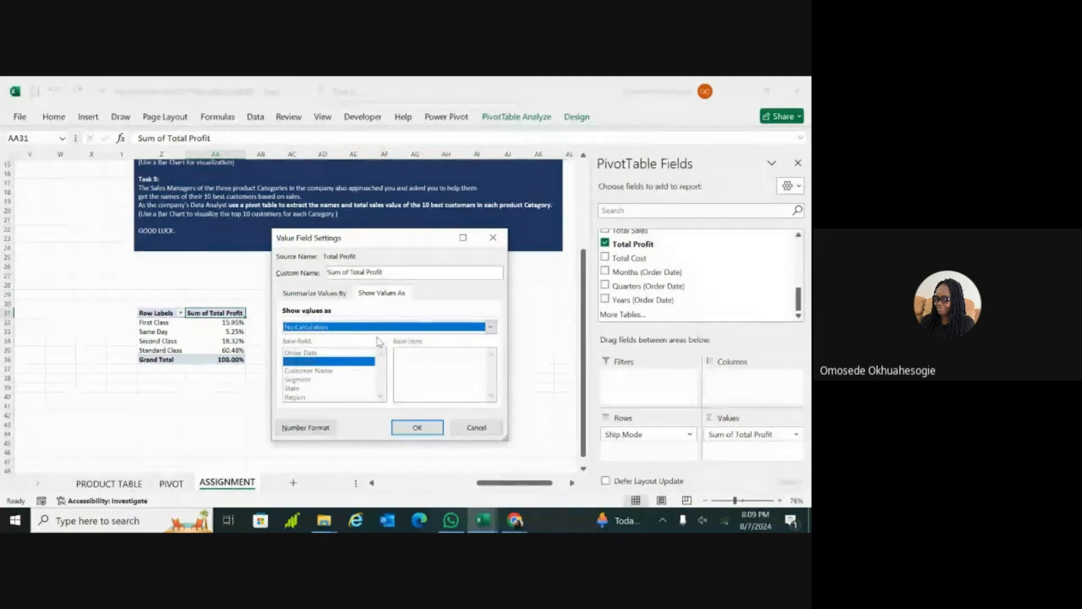
{"action": "left_click", "coordinate": [413, 329]}
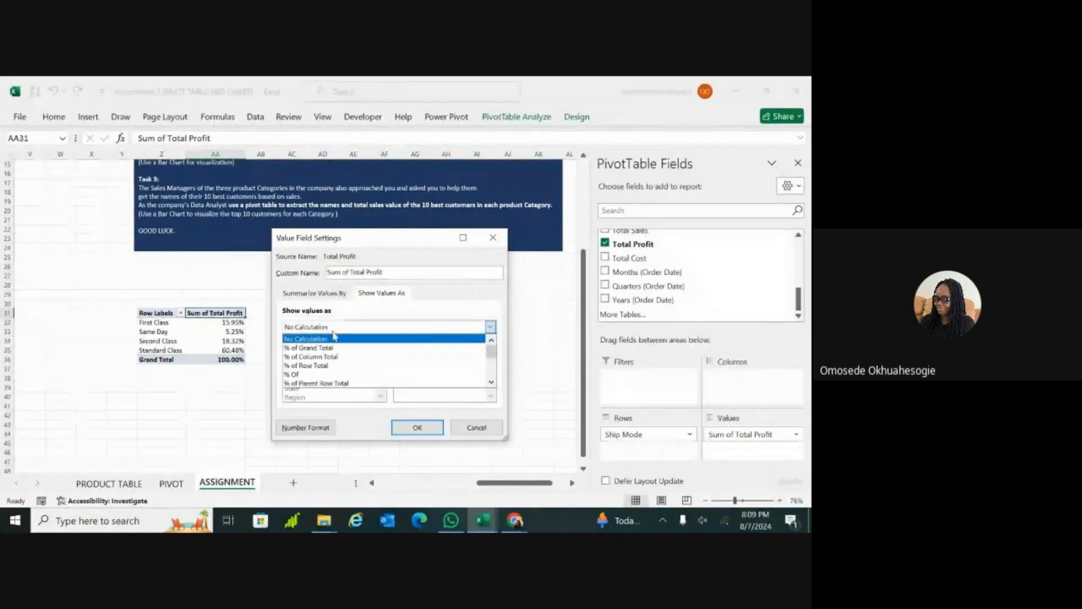
{"action": "left_click", "coordinate": [323, 357]}
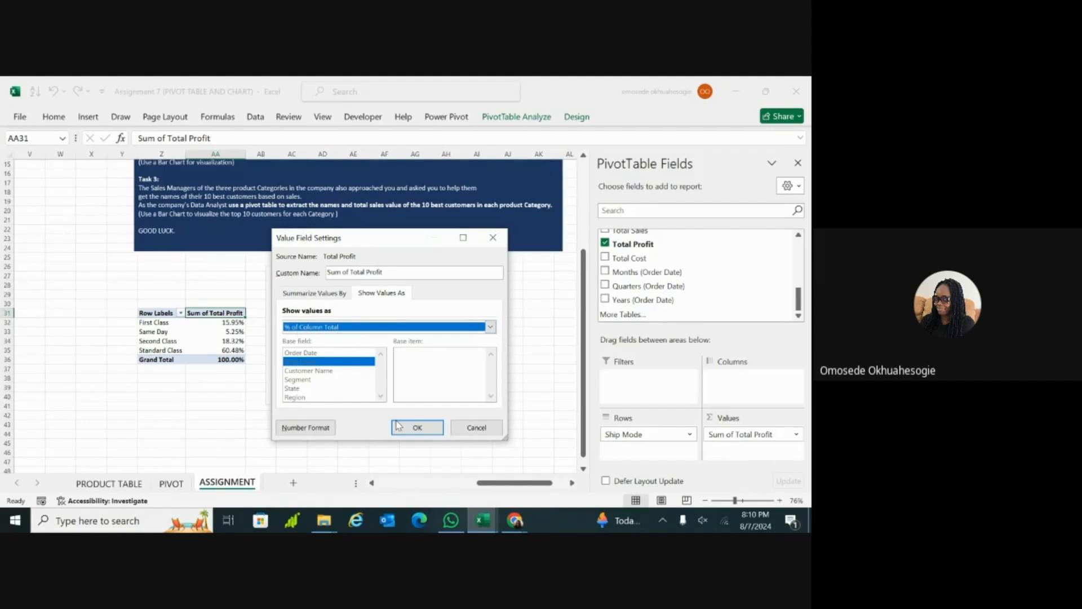
{"action": "left_click", "coordinate": [417, 427]}
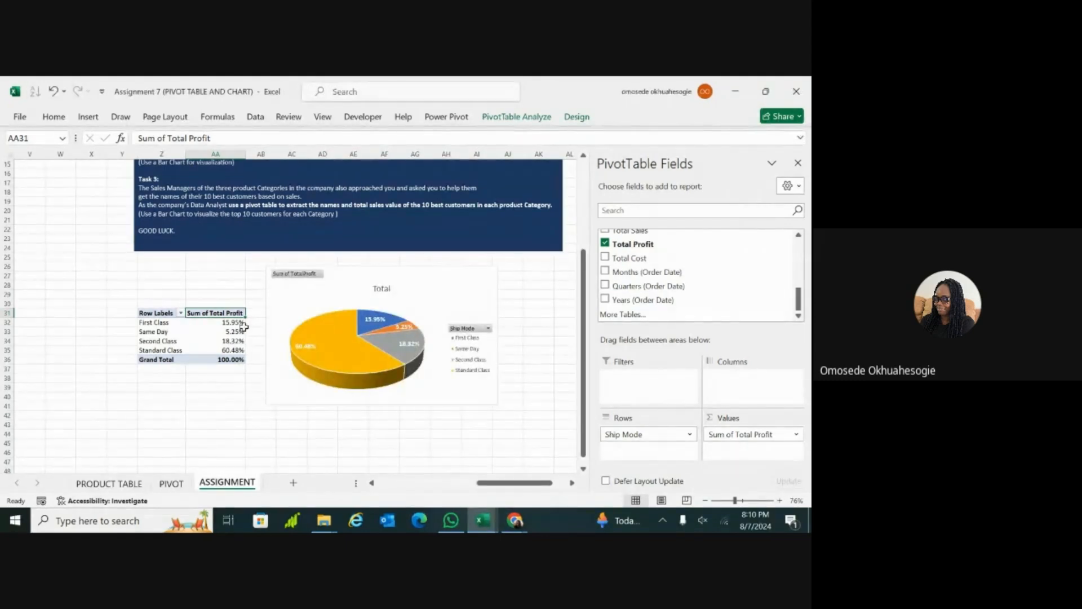
{"action": "mouse_move", "coordinate": [237, 345]}
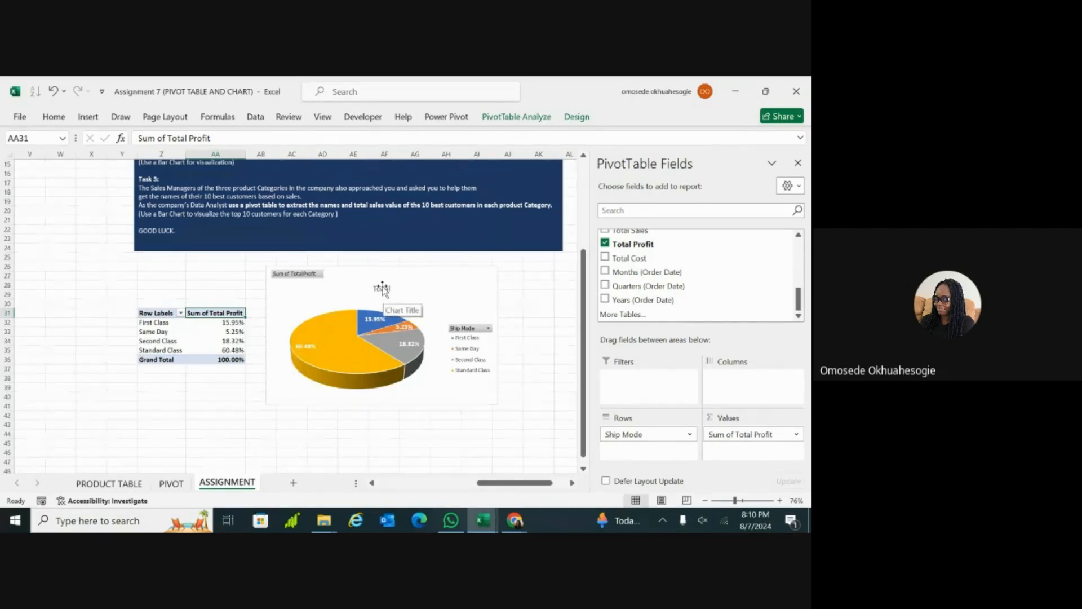
Step: Retitle the pie chart PROFIT BY SHIP MODE, make the title bold and deselect the chart
{"action": "scroll", "coordinate": [382, 289], "scroll_direction": "up", "scroll_amount": 5}
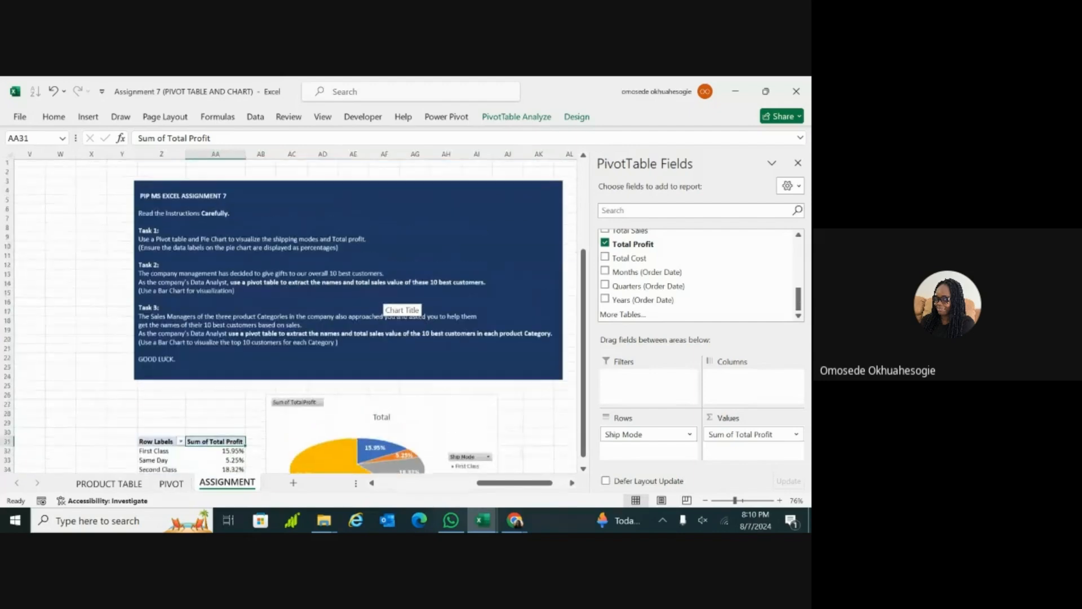
{"action": "scroll", "coordinate": [397, 304], "scroll_direction": "down", "scroll_amount": 3}
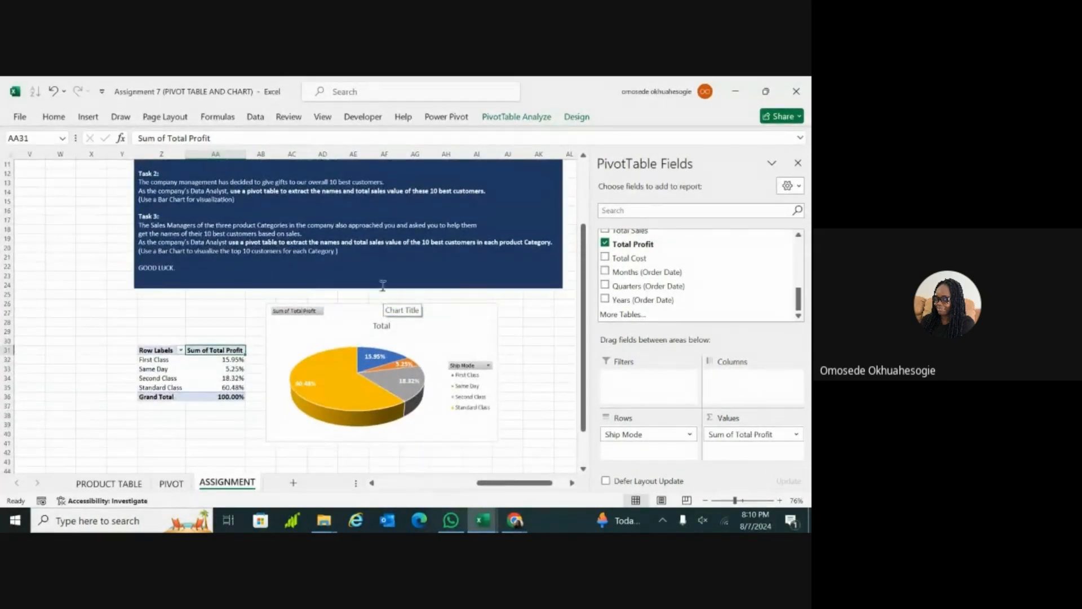
{"action": "left_click", "coordinate": [378, 327]}
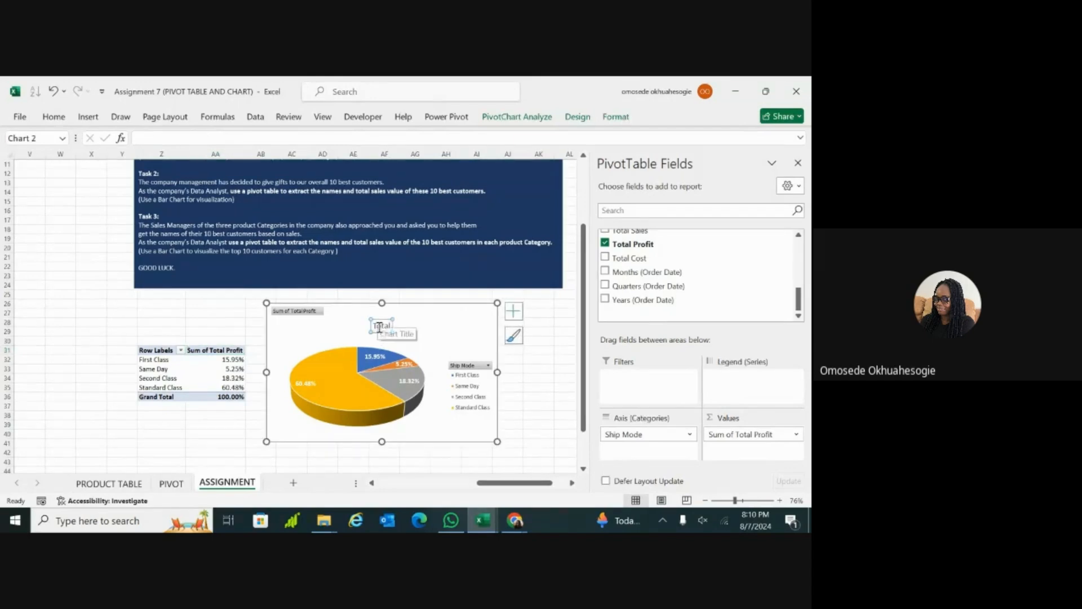
{"action": "double_click", "coordinate": [385, 326]}
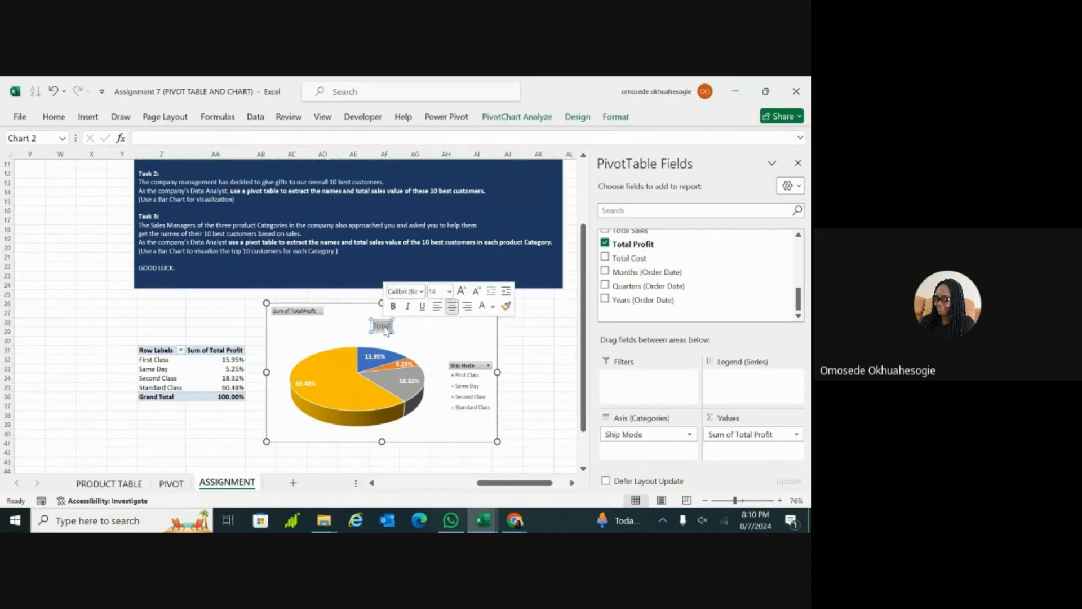
{"action": "key", "text": "BackSpace"}
{"action": "type", "text": "PROFIT"}
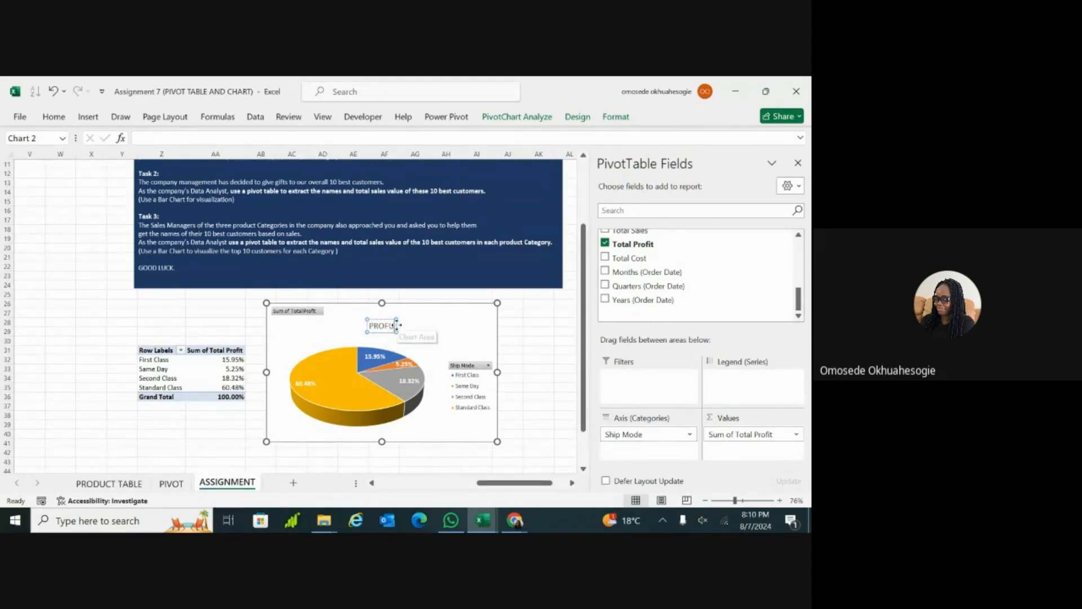
{"action": "type", "text": "B"}
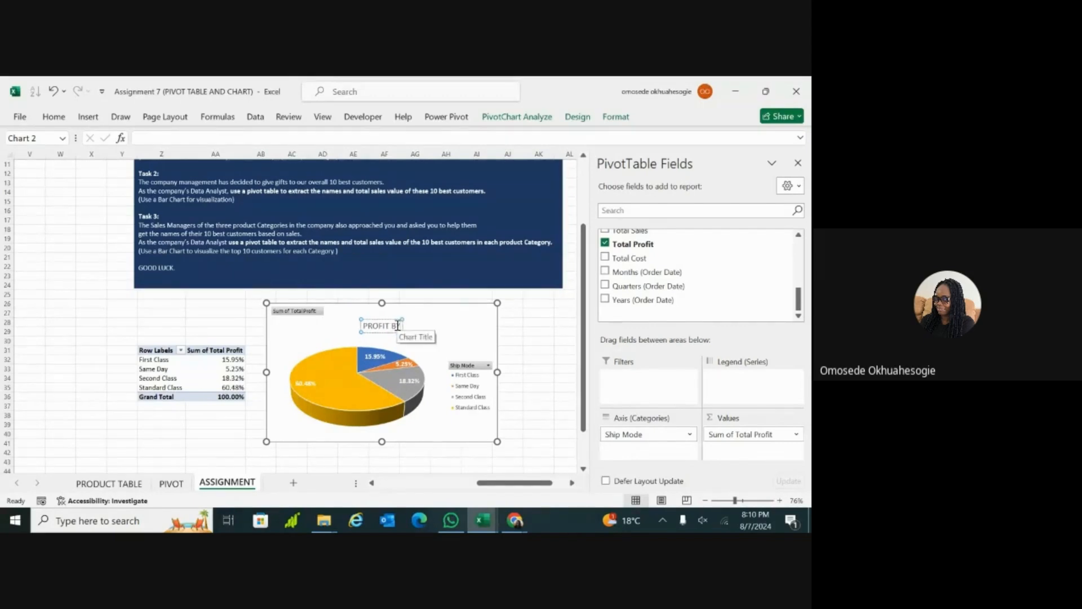
{"action": "type", "text": "Y SHIP MODE"}
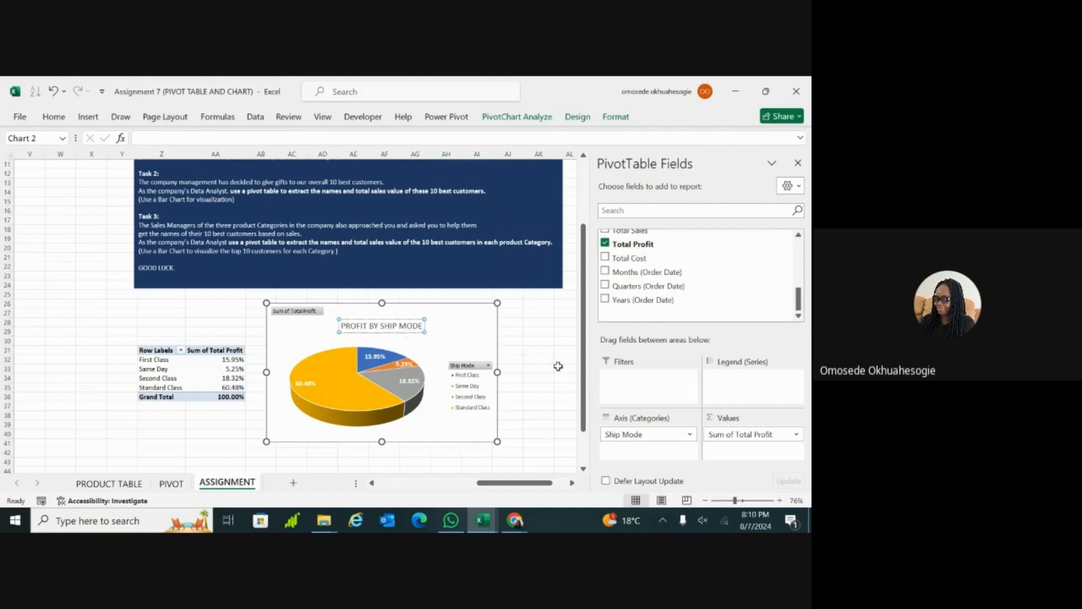
{"action": "triple_click", "coordinate": [402, 327]}
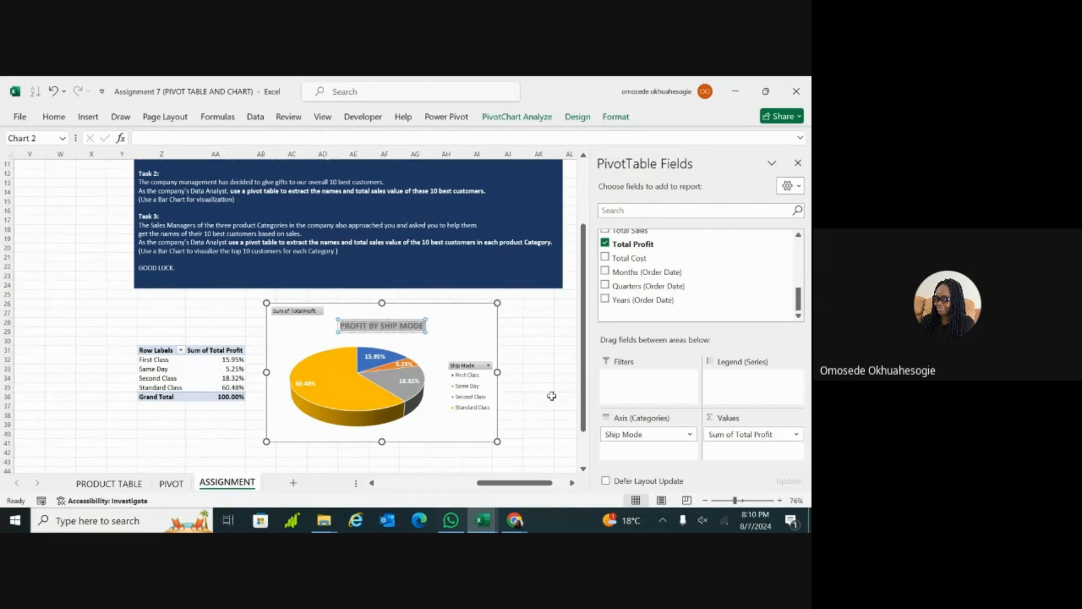
{"action": "left_click", "coordinate": [550, 396]}
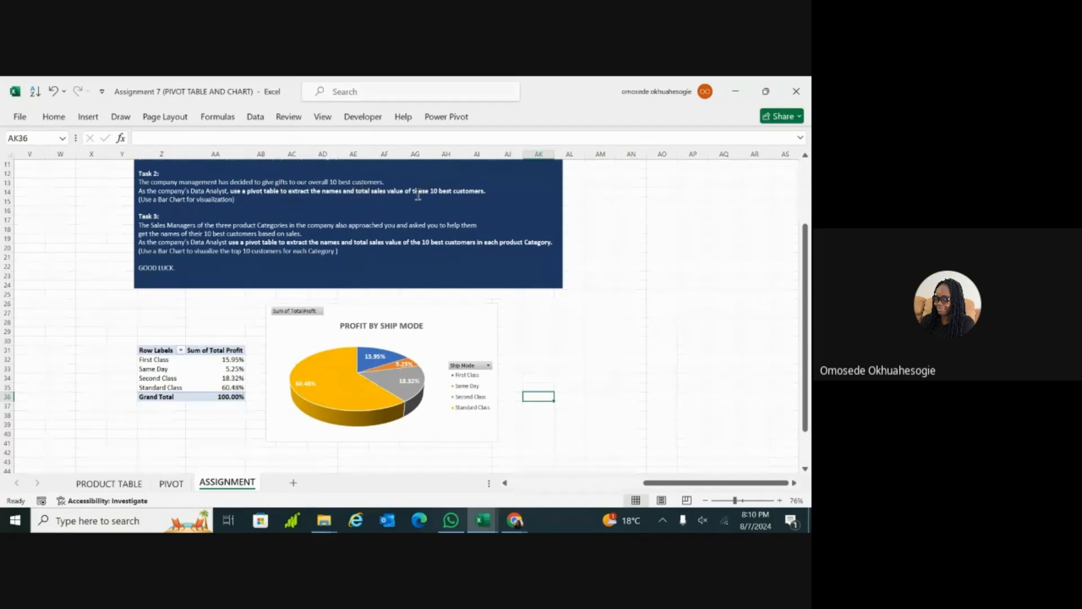
Step: Insert a PivotTable from product_table at cell Z50 of the ASSIGNMENT sheet, below the ship mode table
{"action": "scroll", "coordinate": [421, 196], "scroll_direction": "right", "scroll_amount": 5}
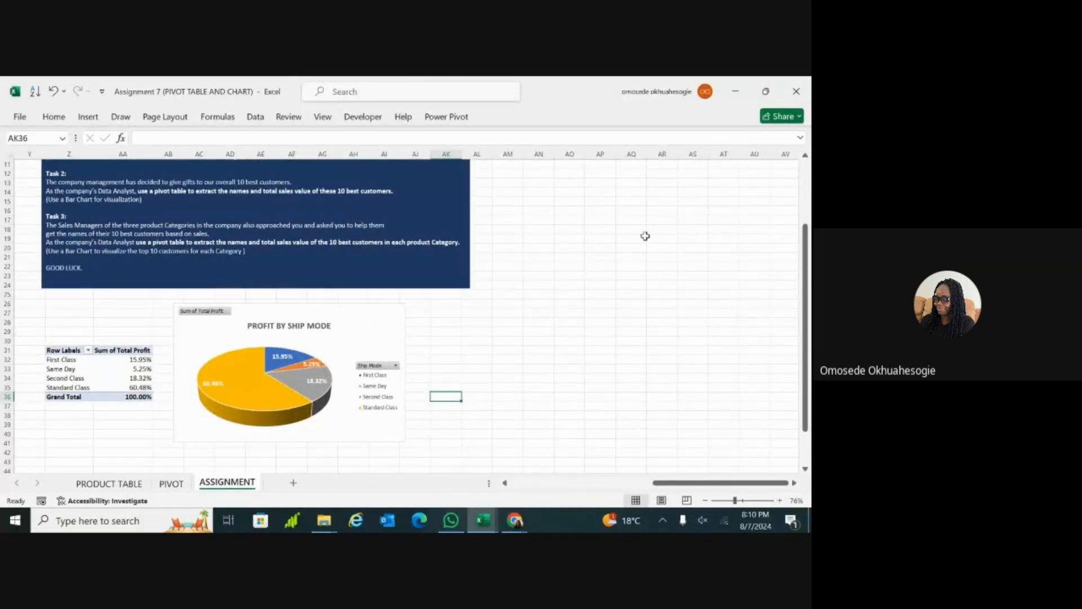
{"action": "scroll", "coordinate": [631, 285], "scroll_direction": "down", "scroll_amount": 5}
{"action": "scroll", "coordinate": [188, 350], "scroll_direction": "up", "scroll_amount": 1}
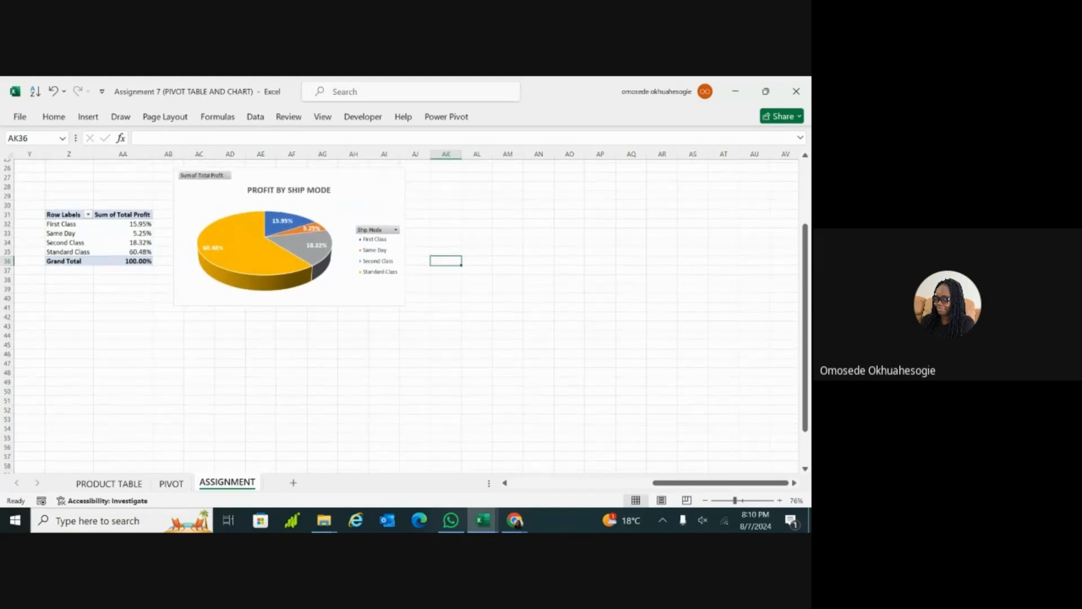
{"action": "left_click", "coordinate": [89, 117]}
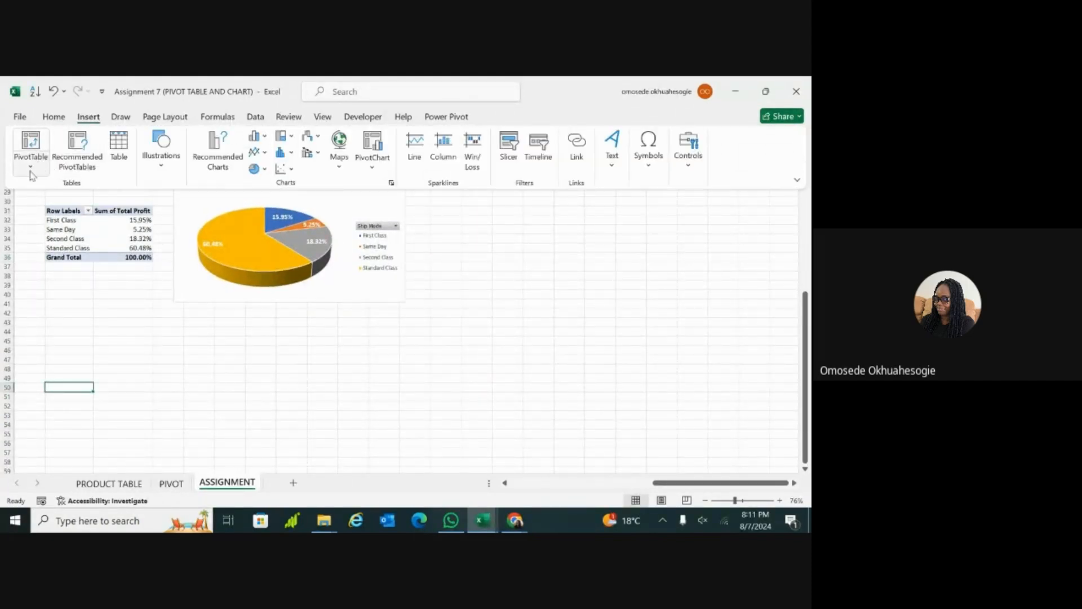
{"action": "left_click", "coordinate": [31, 169]}
{"action": "left_click", "coordinate": [40, 188]}
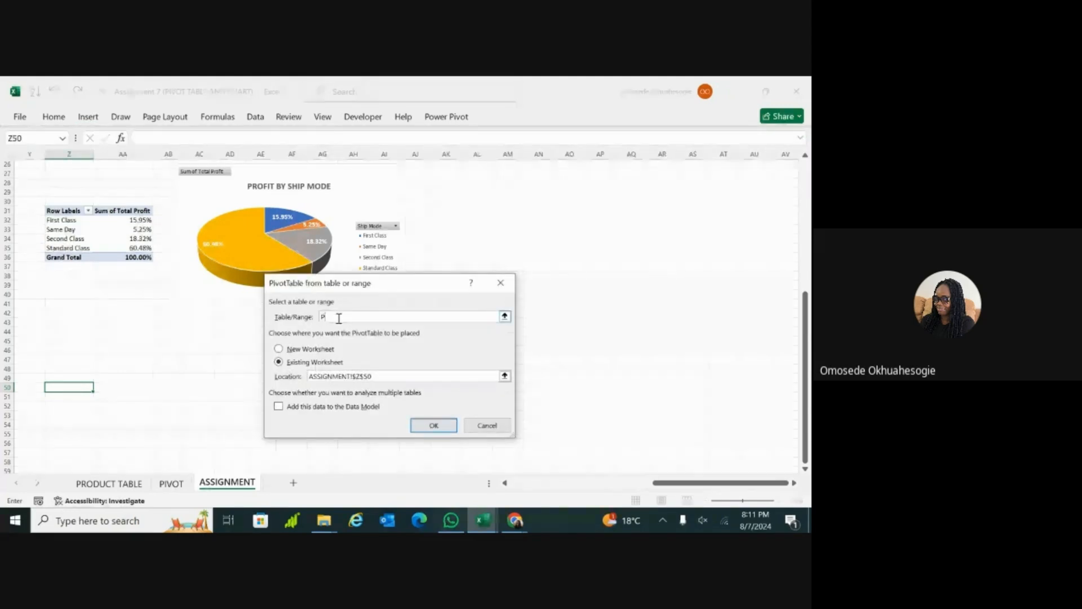
{"action": "type", "text": "produ"}
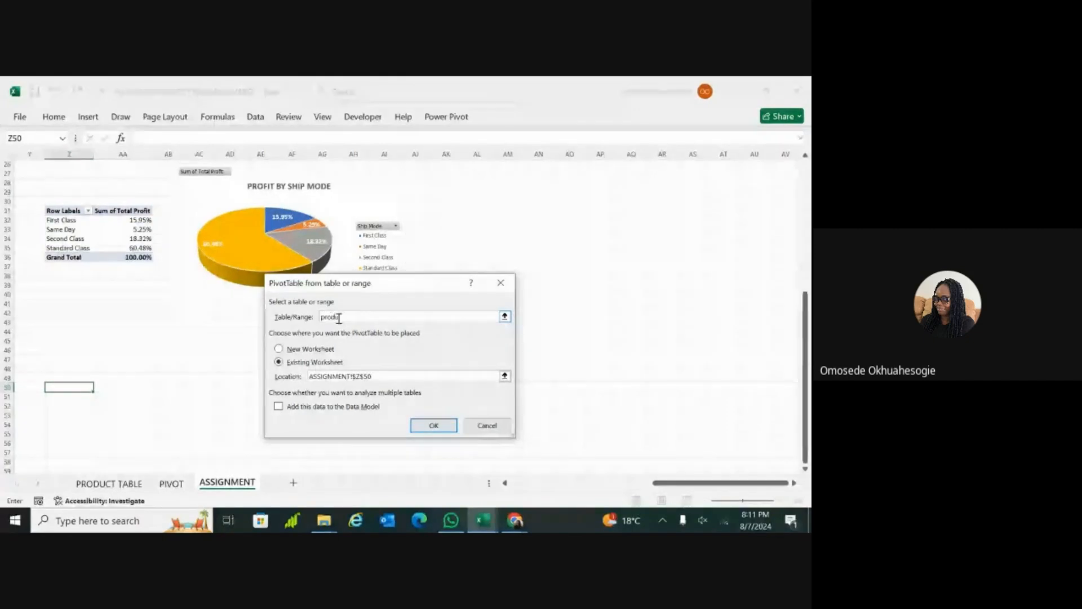
{"action": "type", "text": "ct_table"}
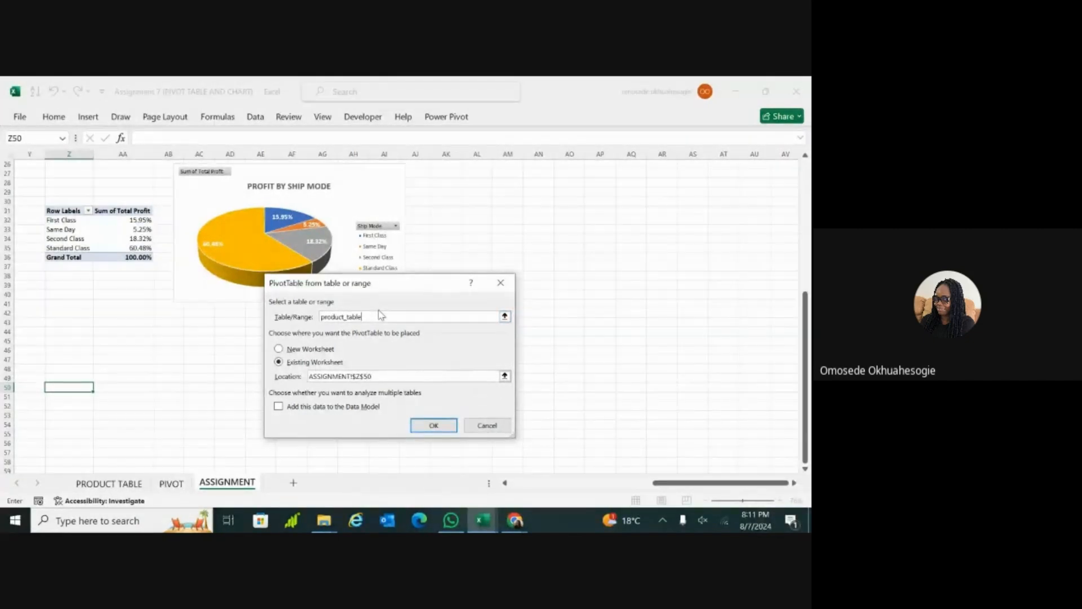
{"action": "double_click", "coordinate": [424, 427]}
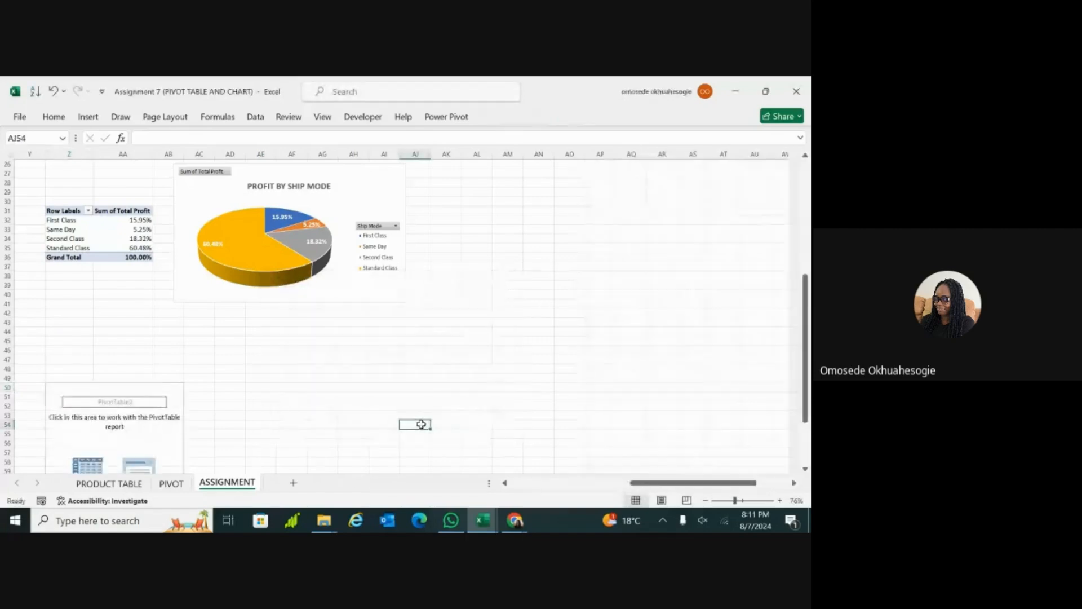
Step: Add Customer Name as rows and Total Sales as summed values to the new PivotTable
{"action": "left_click", "coordinate": [75, 389]}
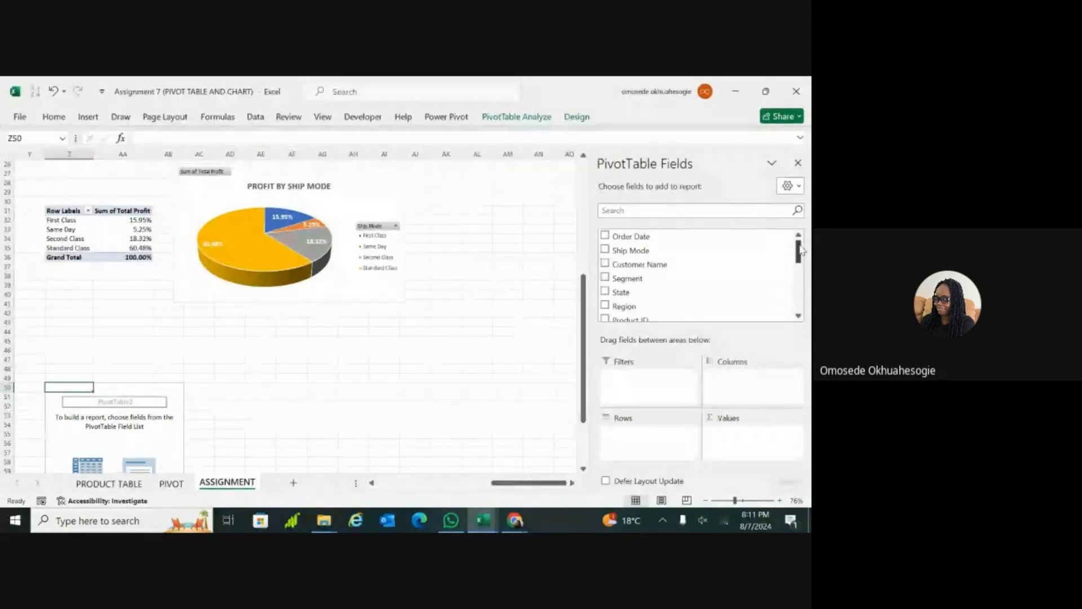
{"action": "left_click", "coordinate": [605, 264]}
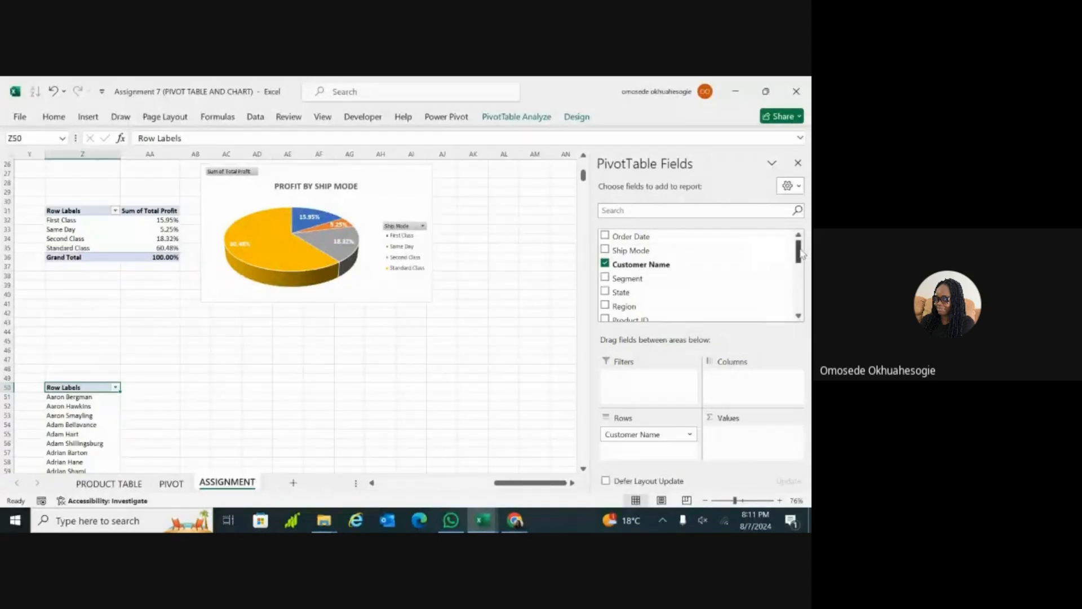
{"action": "left_click_drag", "start_coordinate": [803, 255], "coordinate": [803, 286]}
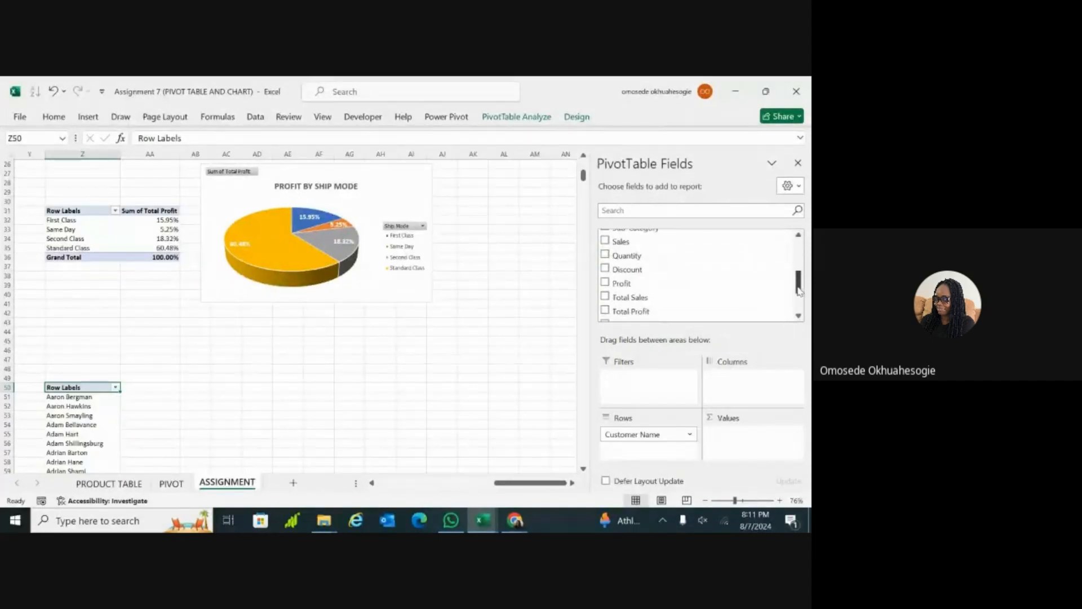
{"action": "left_click", "coordinate": [605, 297]}
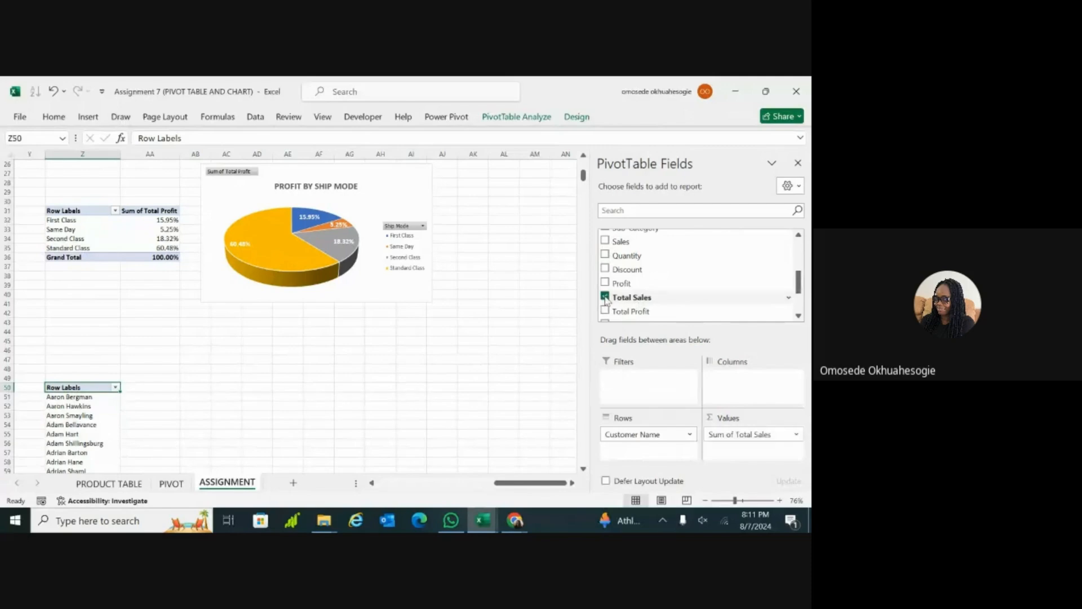
Step: Filter the customer PivotTable to the top 10 items by Sum of Total Sales
{"action": "scroll", "coordinate": [389, 363], "scroll_direction": "down", "scroll_amount": 6}
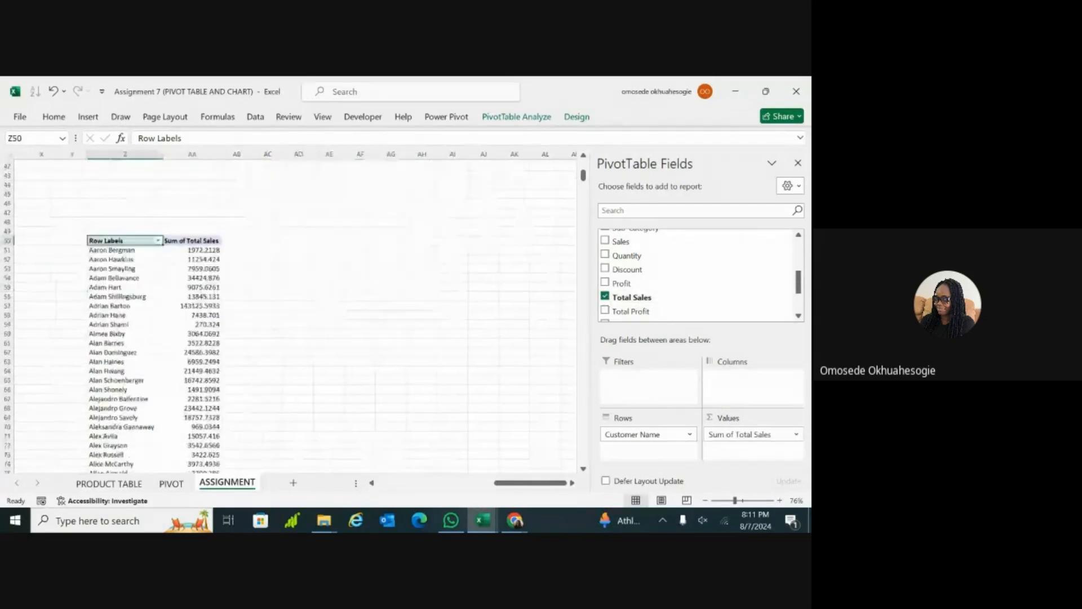
{"action": "scroll", "coordinate": [295, 319], "scroll_direction": "down", "scroll_amount": 1}
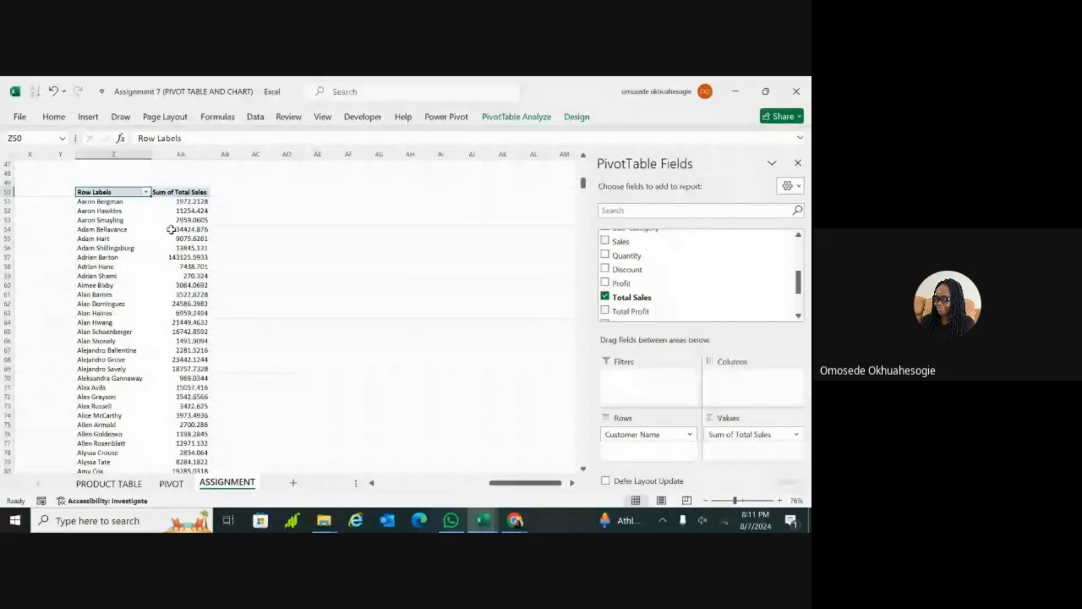
{"action": "left_click", "coordinate": [145, 192]}
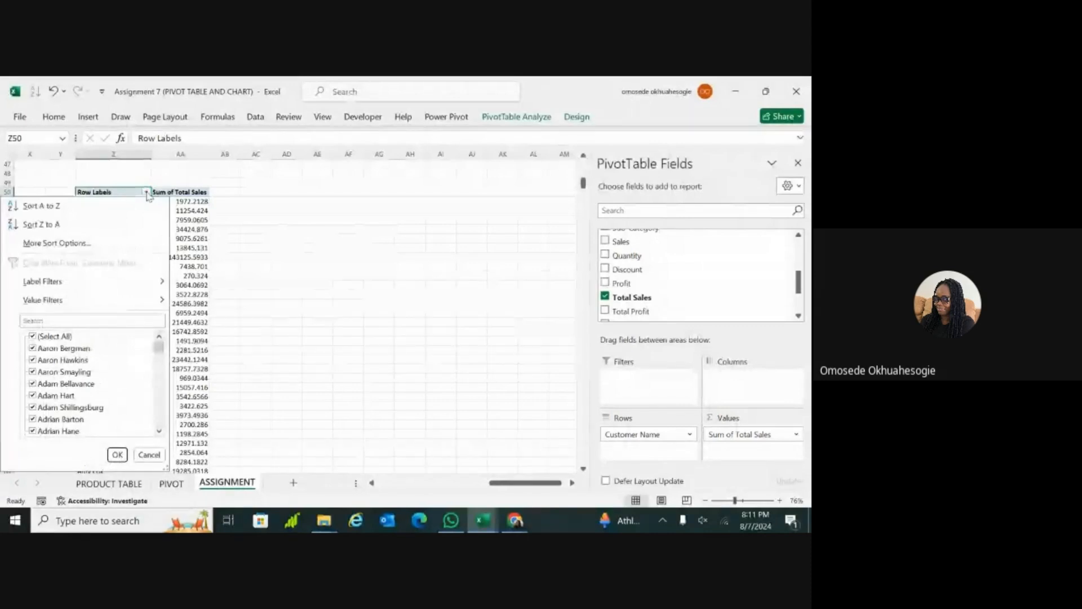
{"action": "mouse_move", "coordinate": [153, 303]}
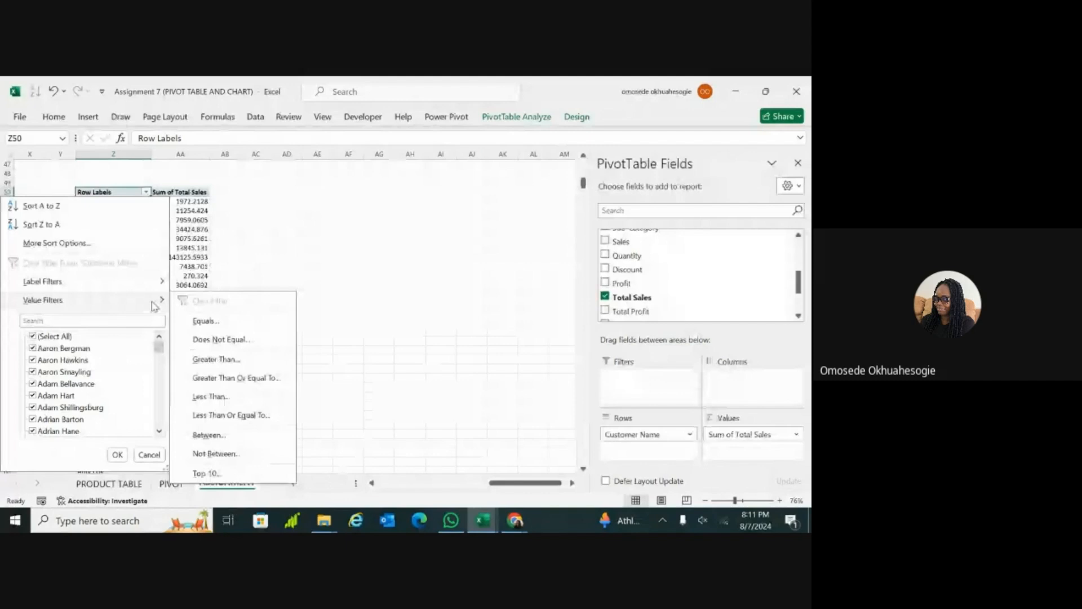
{"action": "left_click", "coordinate": [206, 473]}
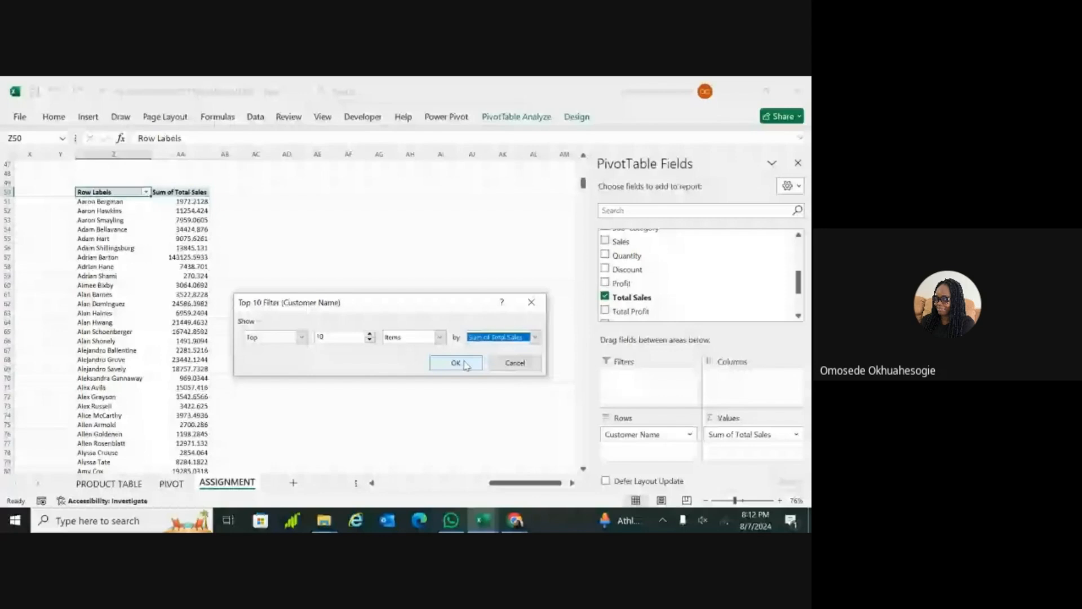
{"action": "left_click", "coordinate": [455, 363]}
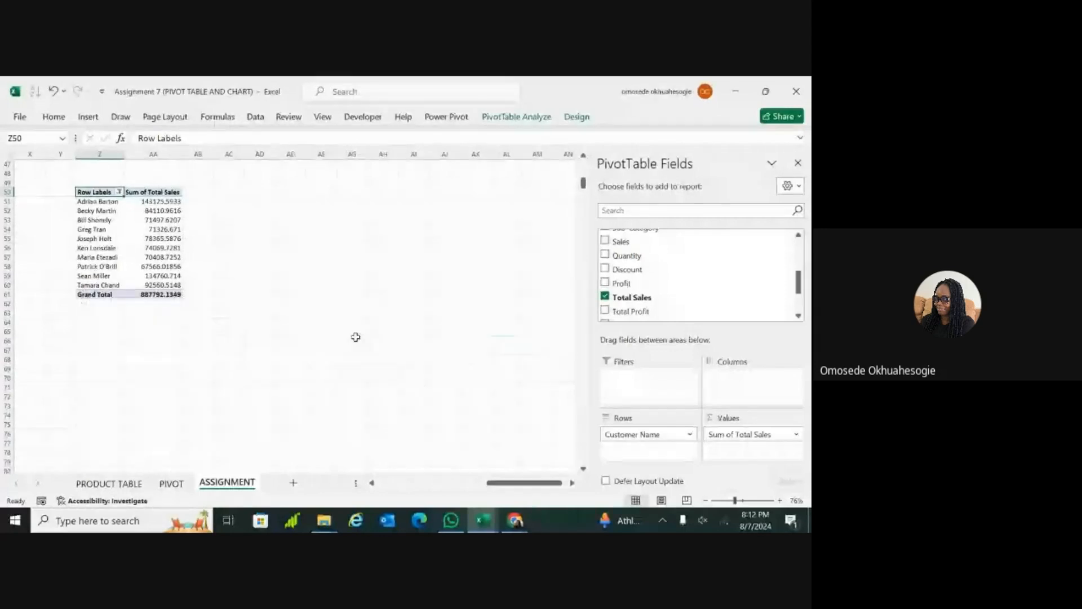
Step: Insert a Clustered Bar PivotChart from the top 10 customers PivotTable and place it beside the table
{"action": "scroll", "coordinate": [355, 337], "scroll_direction": "up", "scroll_amount": 2}
{"action": "left_click", "coordinate": [100, 266]}
{"action": "left_click", "coordinate": [148, 283]}
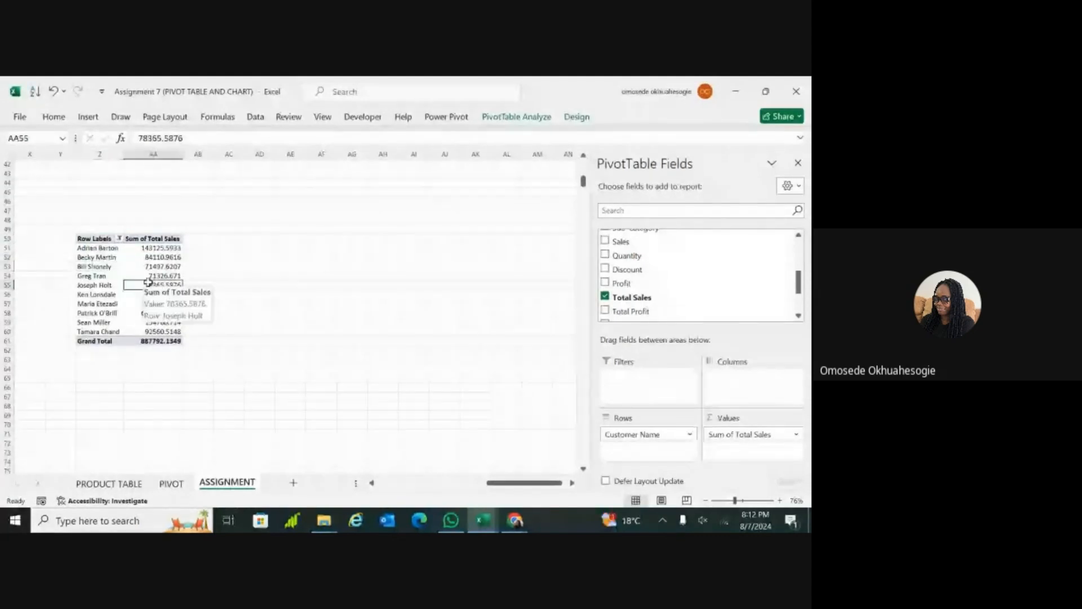
{"action": "left_click", "coordinate": [88, 118]}
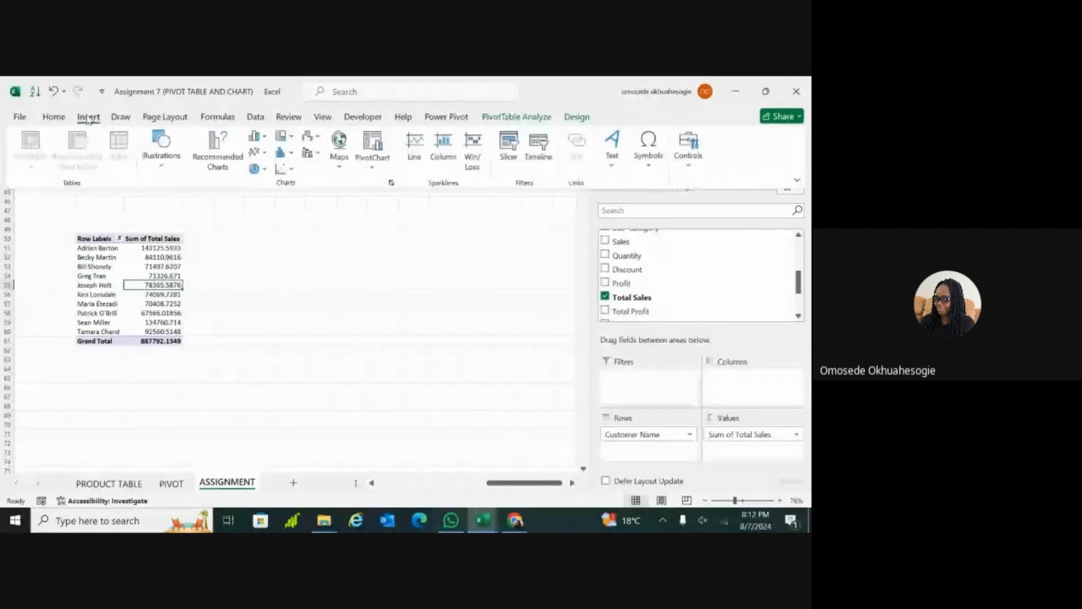
{"action": "left_click", "coordinate": [373, 167]}
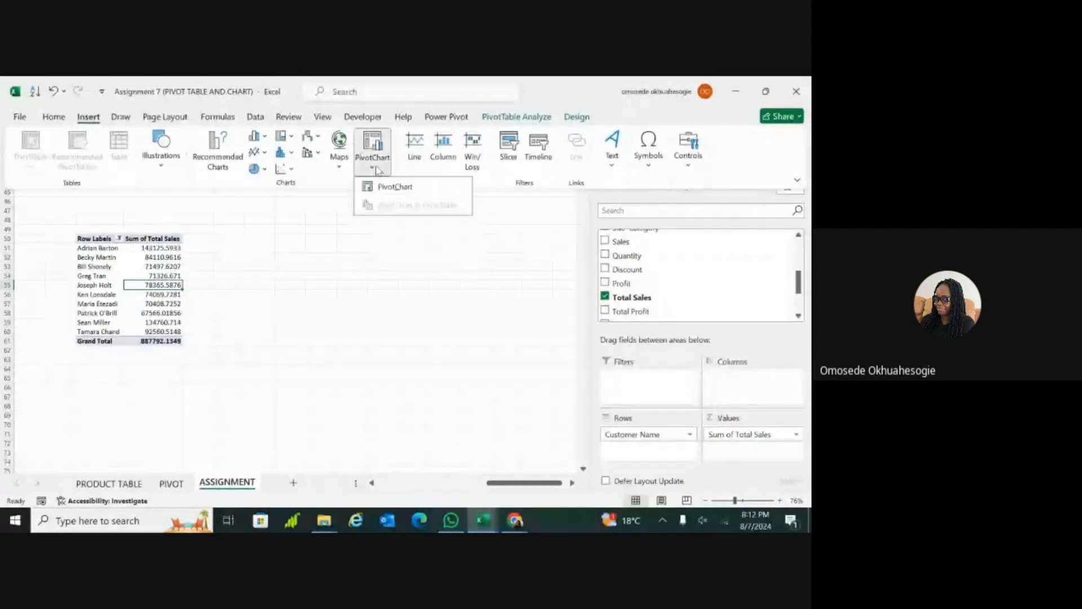
{"action": "left_click", "coordinate": [395, 186]}
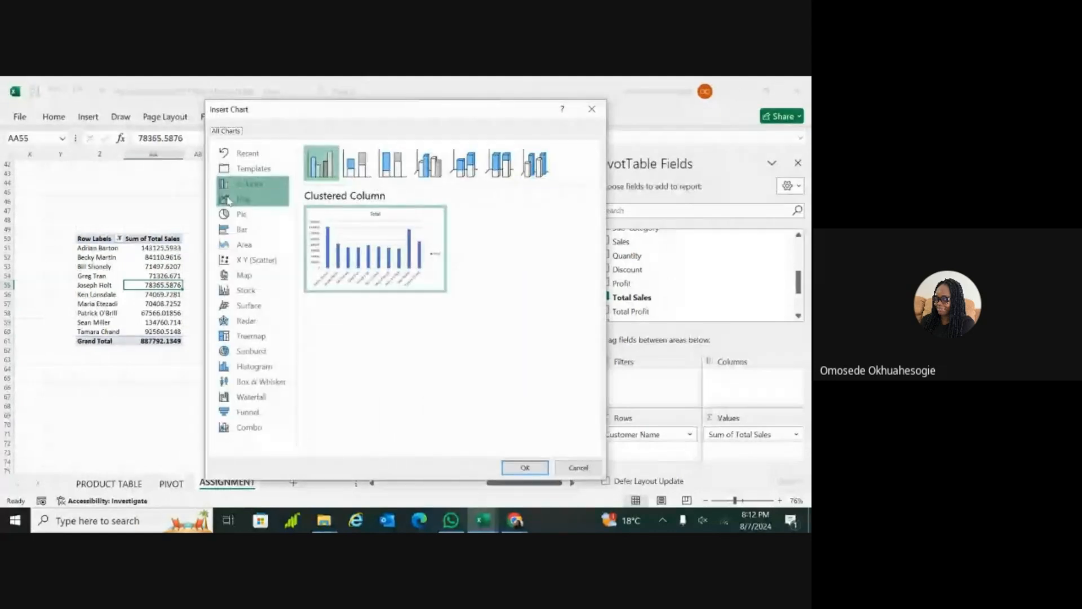
{"action": "left_click", "coordinate": [238, 230]}
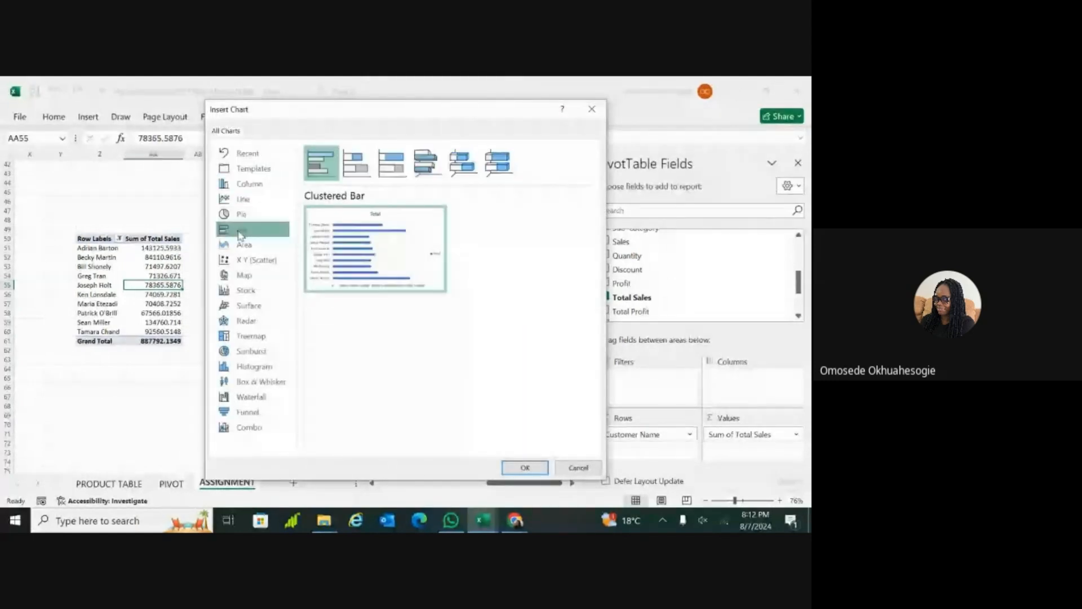
{"action": "mouse_move", "coordinate": [336, 236]}
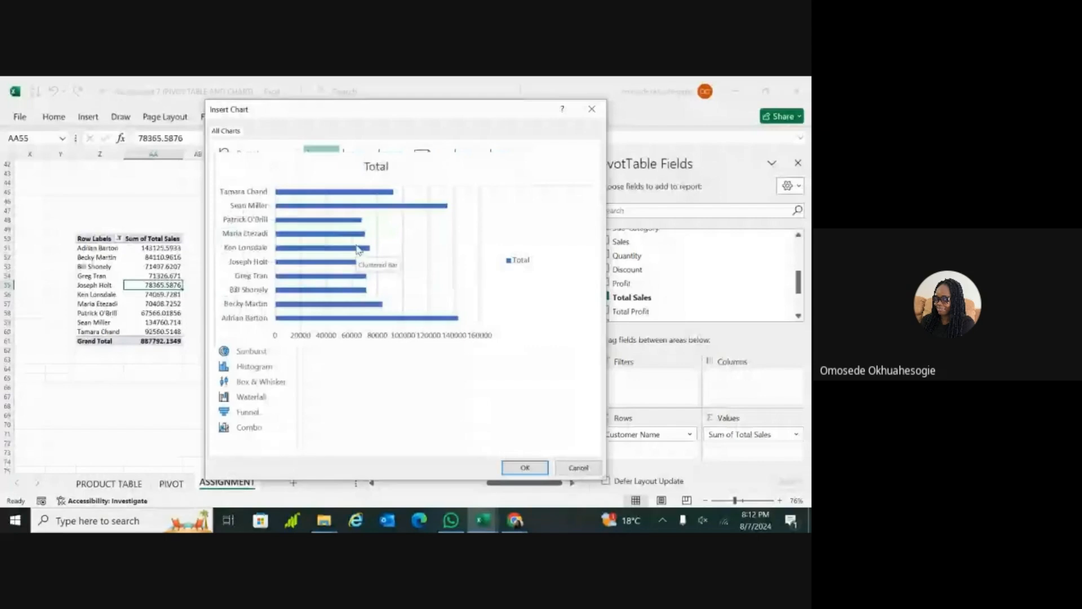
{"action": "left_click", "coordinate": [523, 466]}
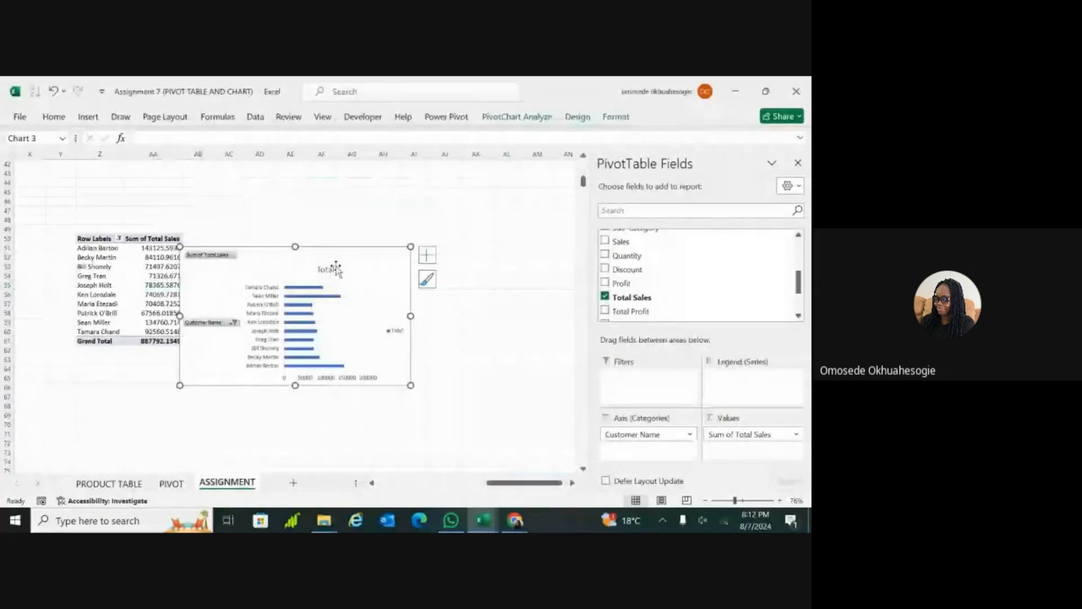
{"action": "left_click_drag", "start_coordinate": [337, 269], "coordinate": [437, 237]}
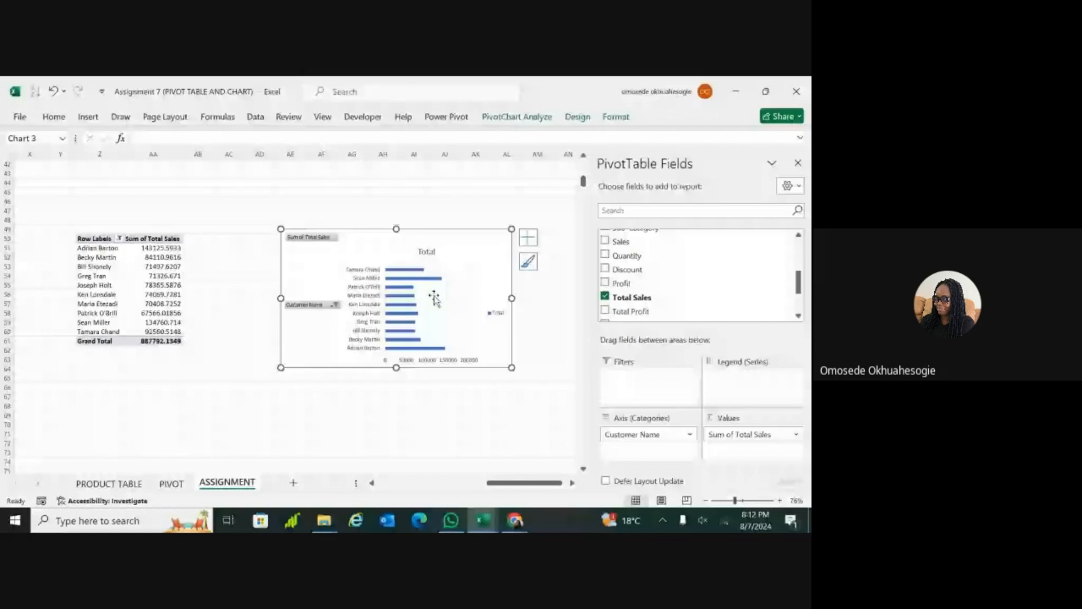
Step: Hide all field buttons on the customer bar chart and change its title to "Top 10 customer"
{"action": "right_click", "coordinate": [319, 239]}
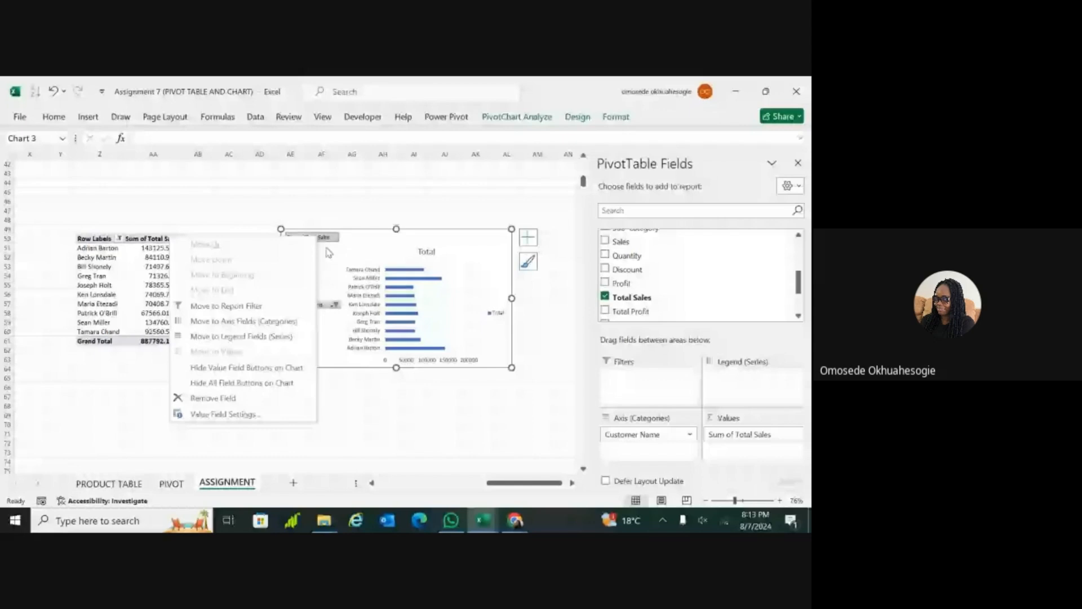
{"action": "left_click", "coordinate": [253, 381]}
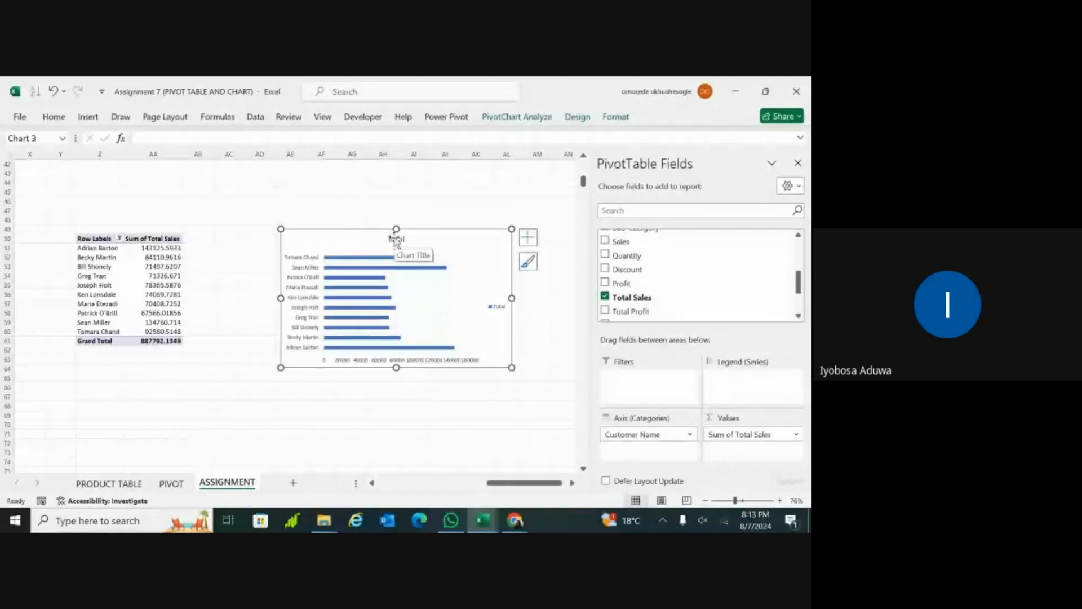
{"action": "left_click", "coordinate": [395, 239]}
{"action": "double_click", "coordinate": [396, 239]}
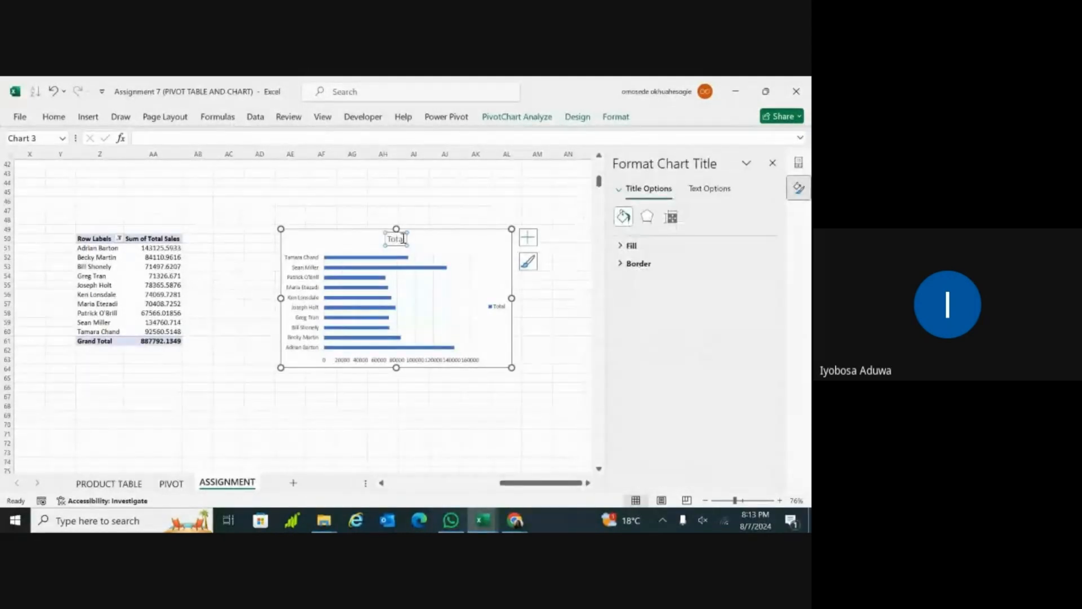
{"action": "type", "text": "Top"}
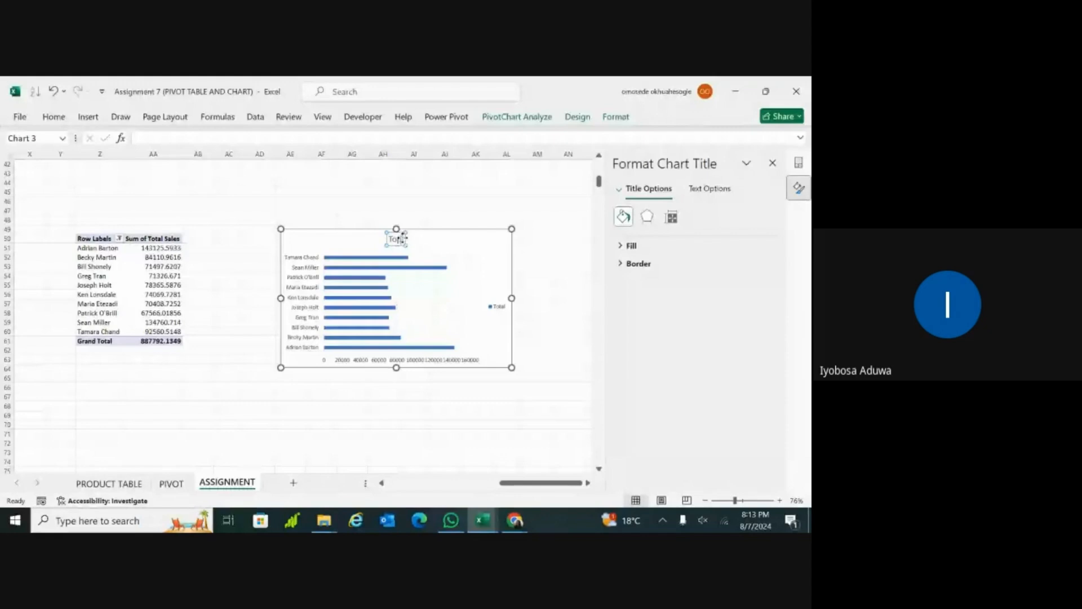
{"action": "type", "text": " 10"}
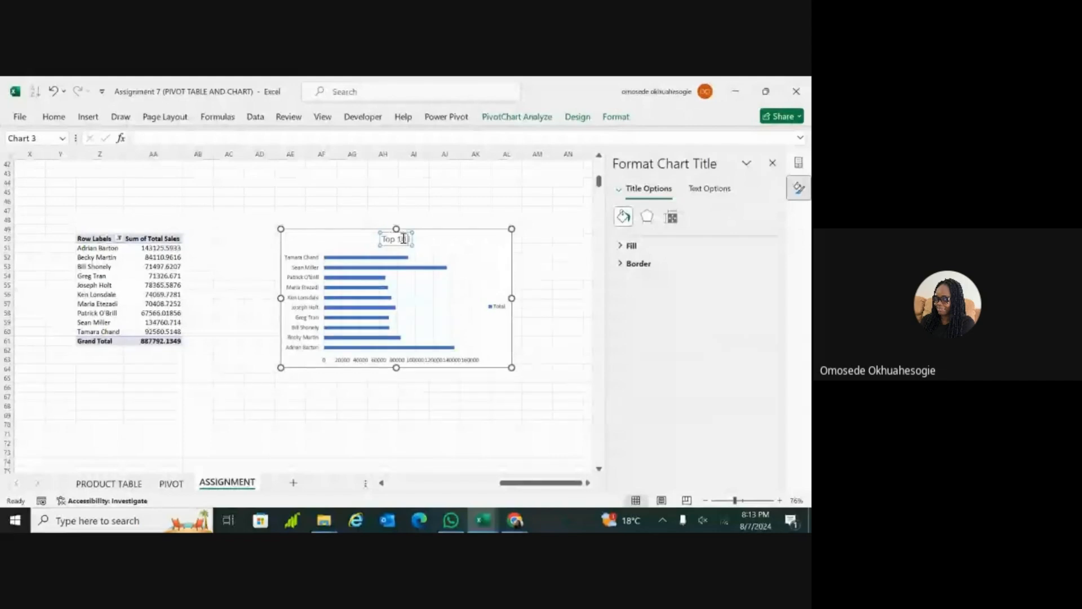
{"action": "type", "text": "customer"}
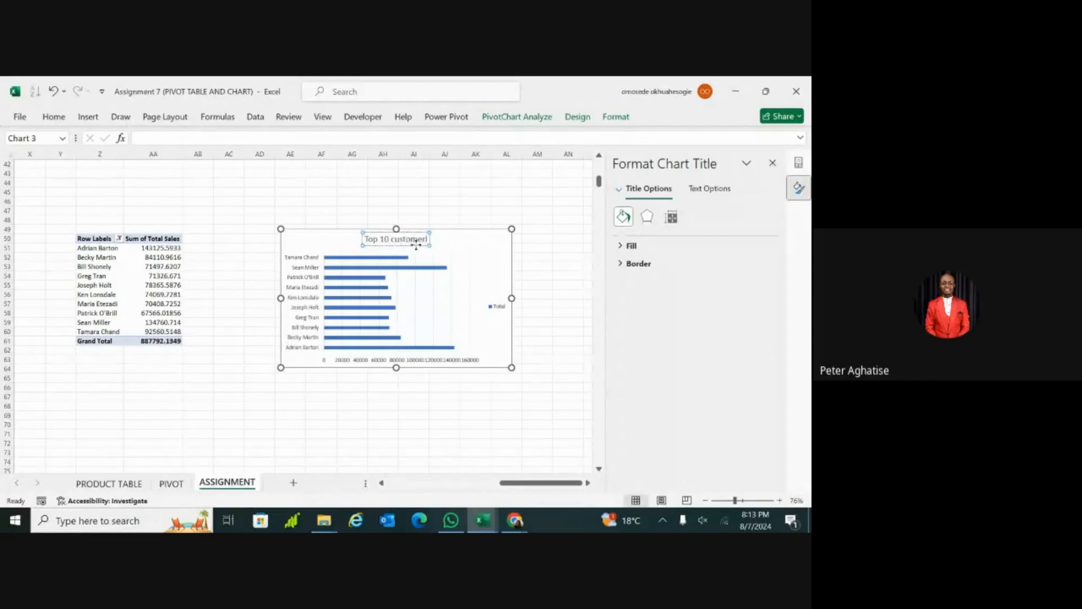
{"action": "left_click", "coordinate": [428, 239]}
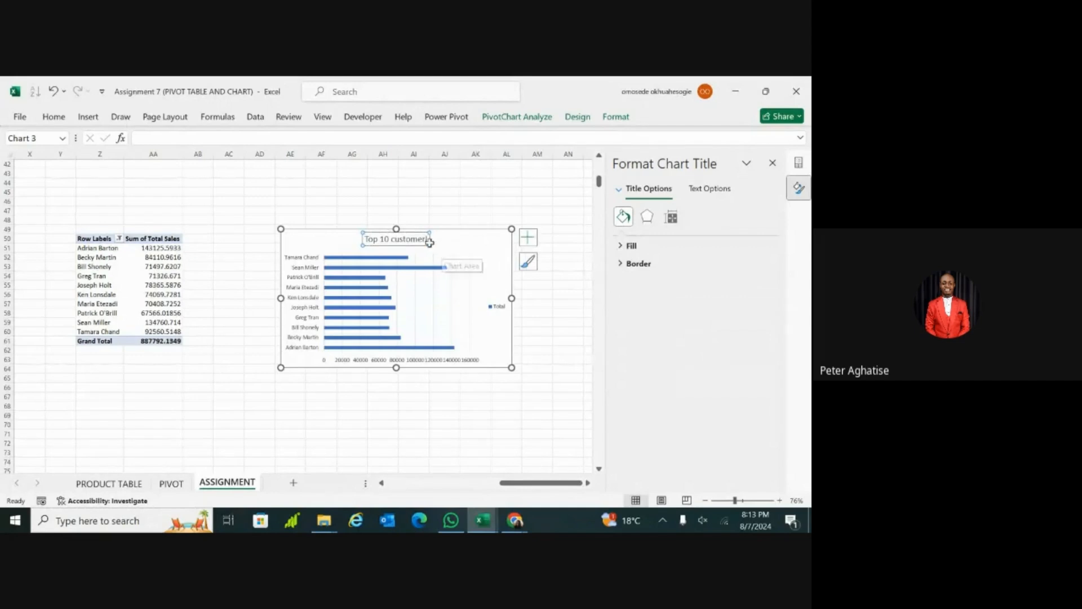
{"action": "left_click", "coordinate": [429, 242]}
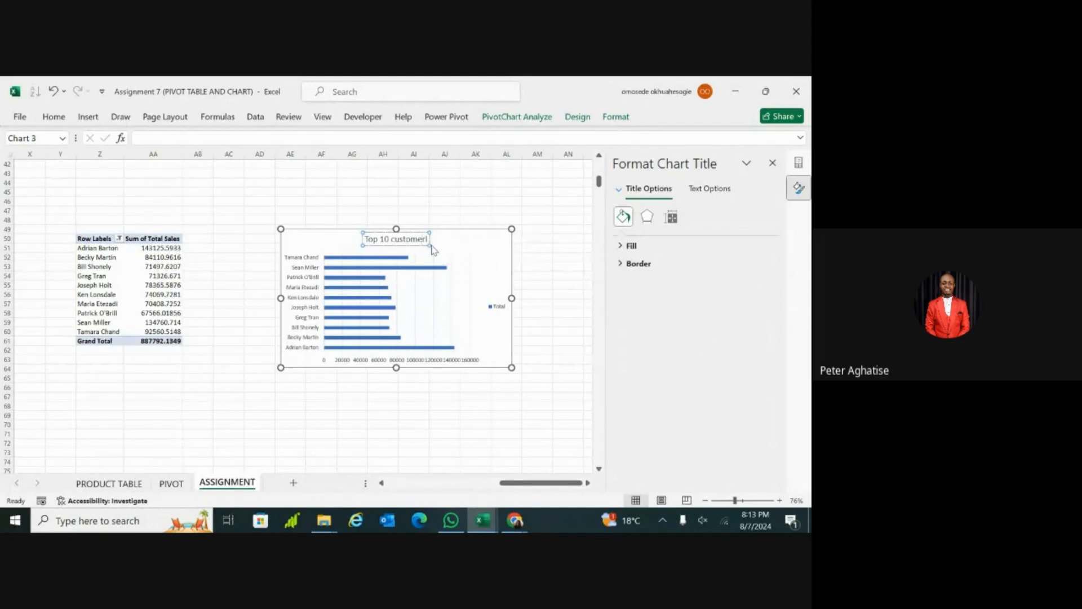
Step: Enlarge the bar chart, mainly in width, to give the value axis labels more room
{"action": "scroll", "coordinate": [433, 250], "scroll_direction": "up", "scroll_amount": 1, "text": "ctrl"}
{"action": "scroll", "coordinate": [417, 248], "scroll_direction": "up", "scroll_amount": 2, "text": "ctrl"}
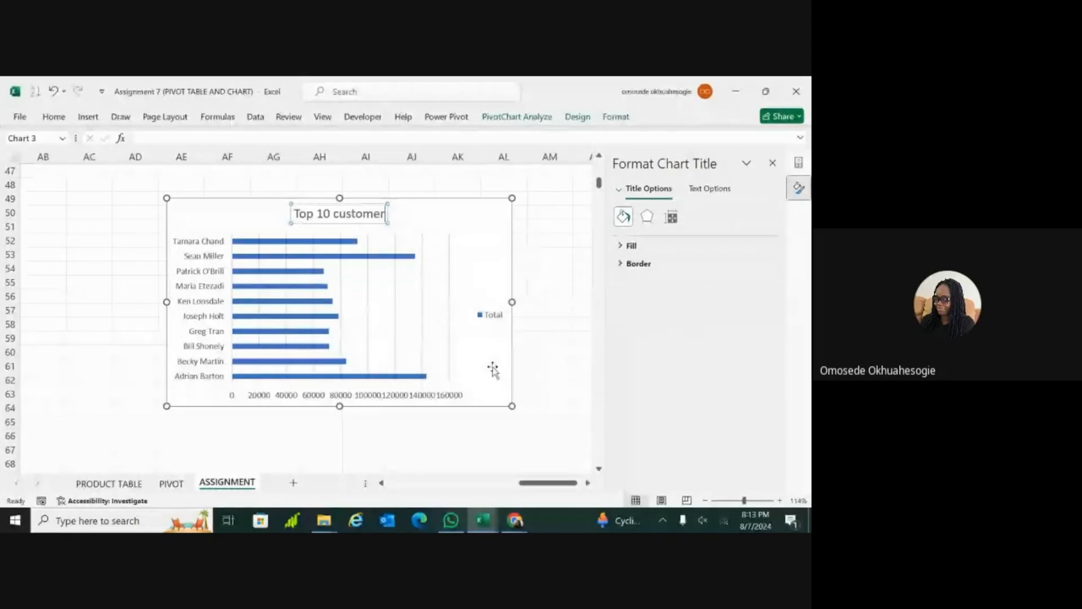
{"action": "left_click", "coordinate": [412, 389]}
{"action": "left_click", "coordinate": [369, 398]}
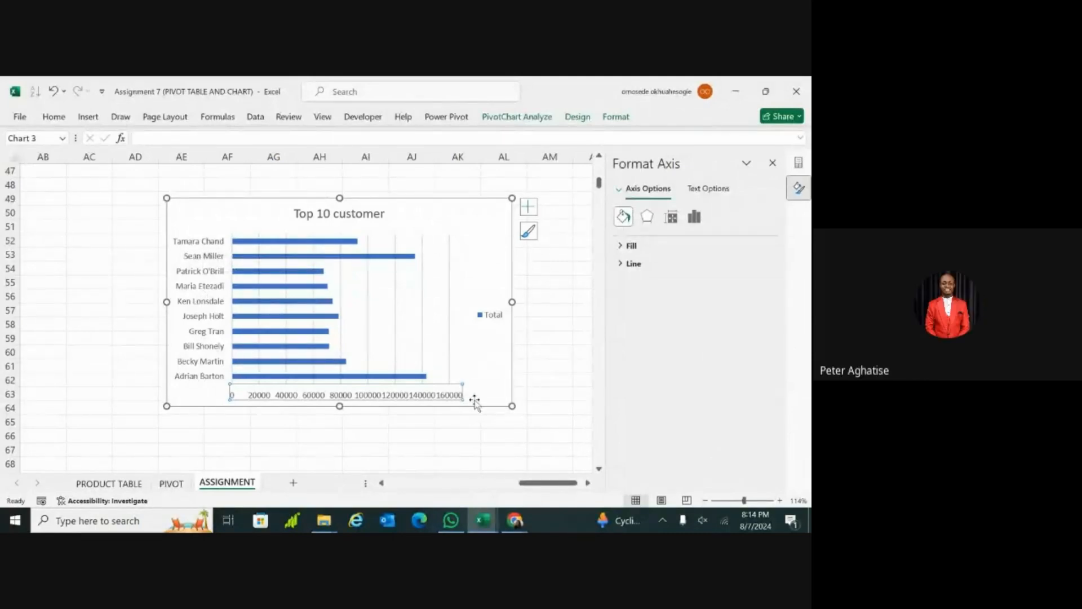
{"action": "left_click_drag", "start_coordinate": [512, 406], "coordinate": [555, 416]}
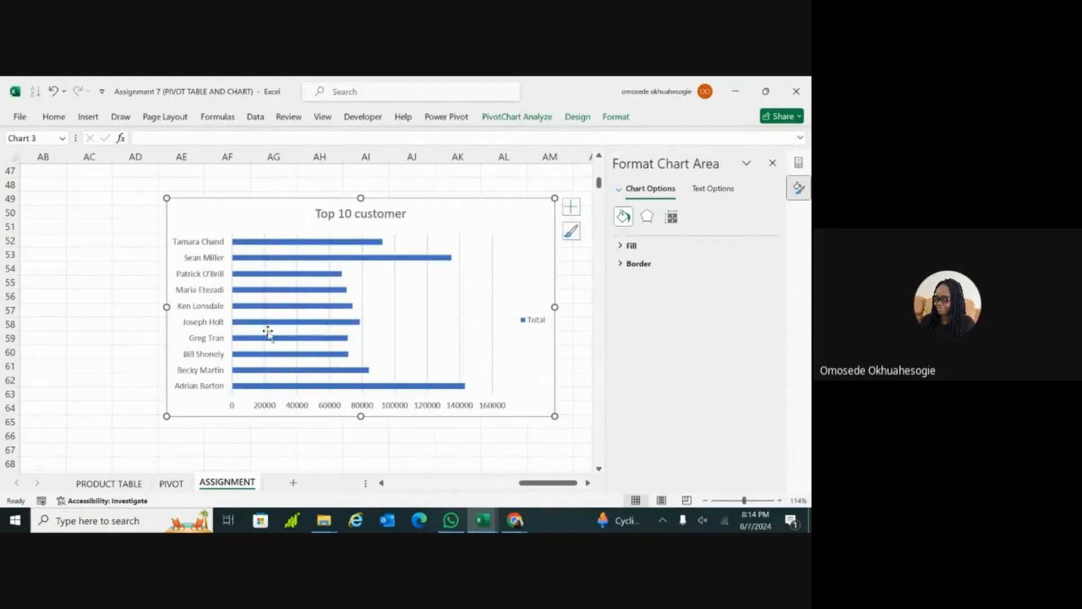
Step: Add data labels to the bars of the top 10 customers chart
{"action": "left_click", "coordinate": [350, 242]}
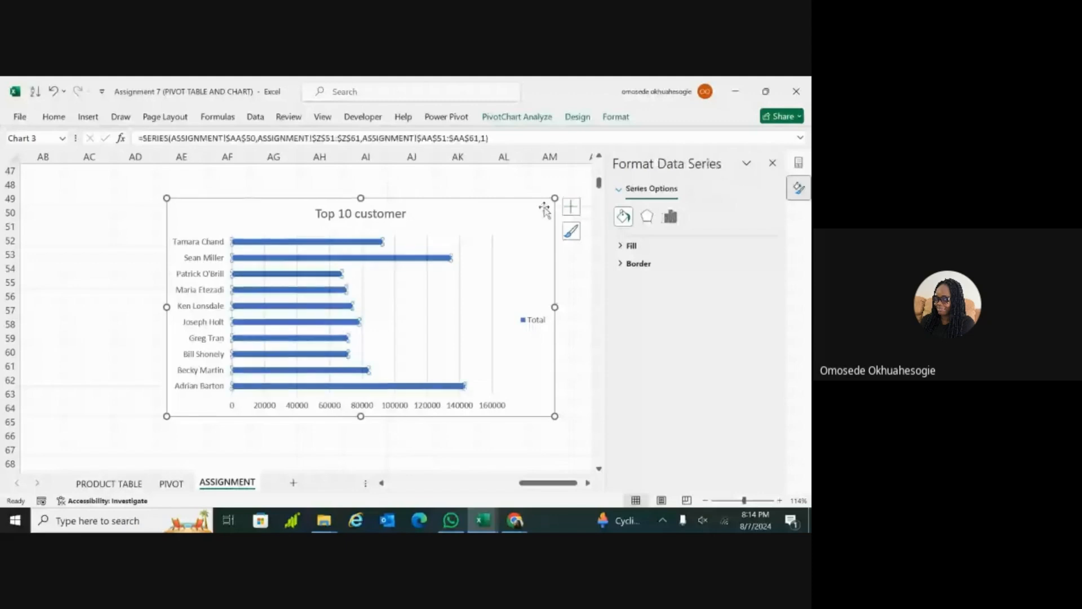
{"action": "left_click", "coordinate": [446, 240]}
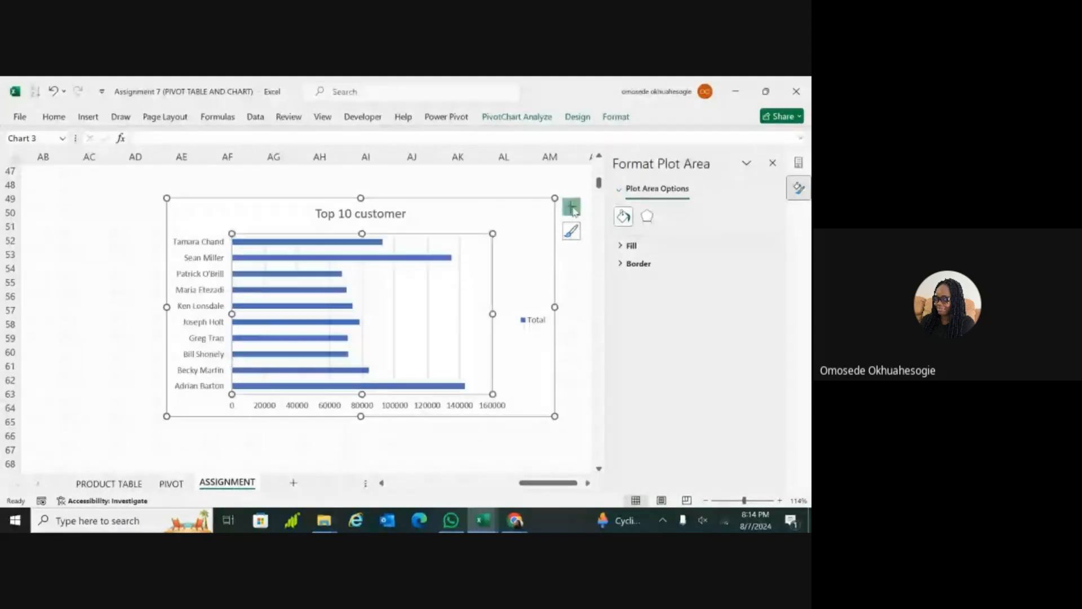
{"action": "left_click", "coordinate": [571, 209]}
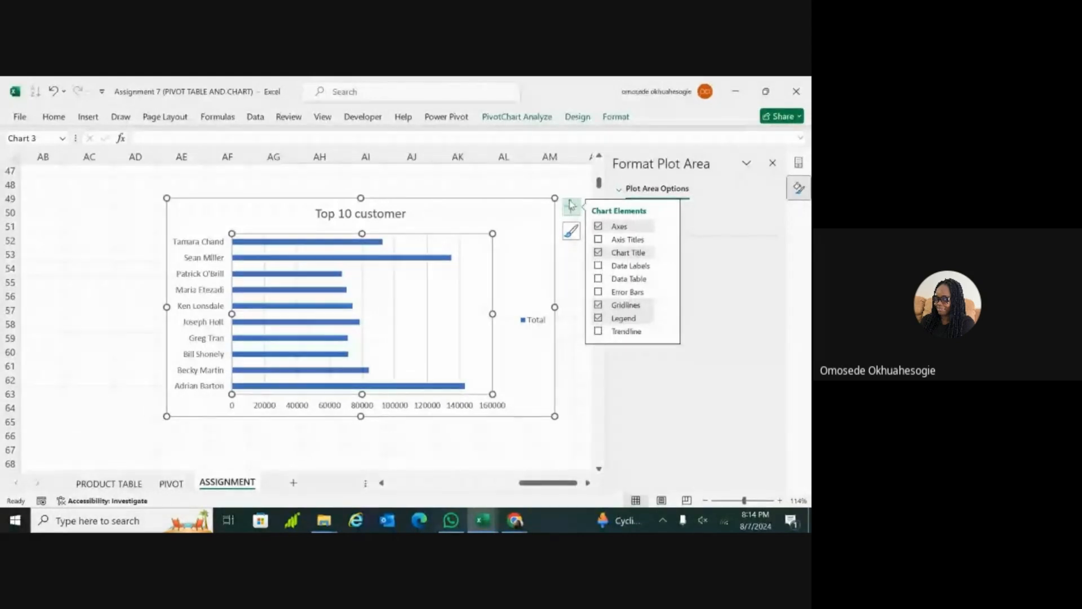
{"action": "left_click", "coordinate": [599, 266]}
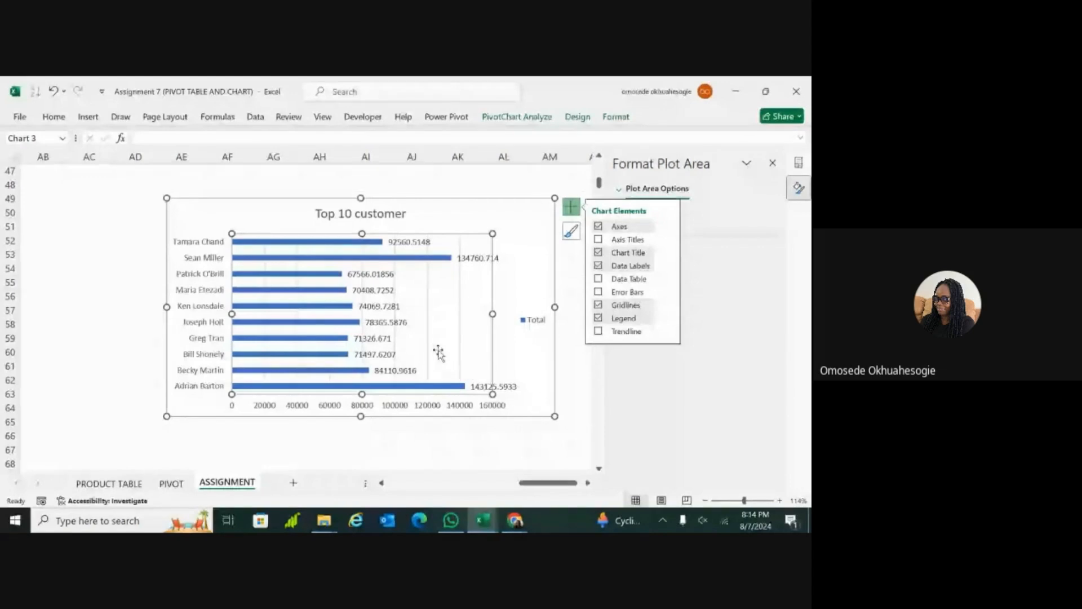
{"action": "key", "text": "Escape"}
{"action": "key", "text": "Escape"}
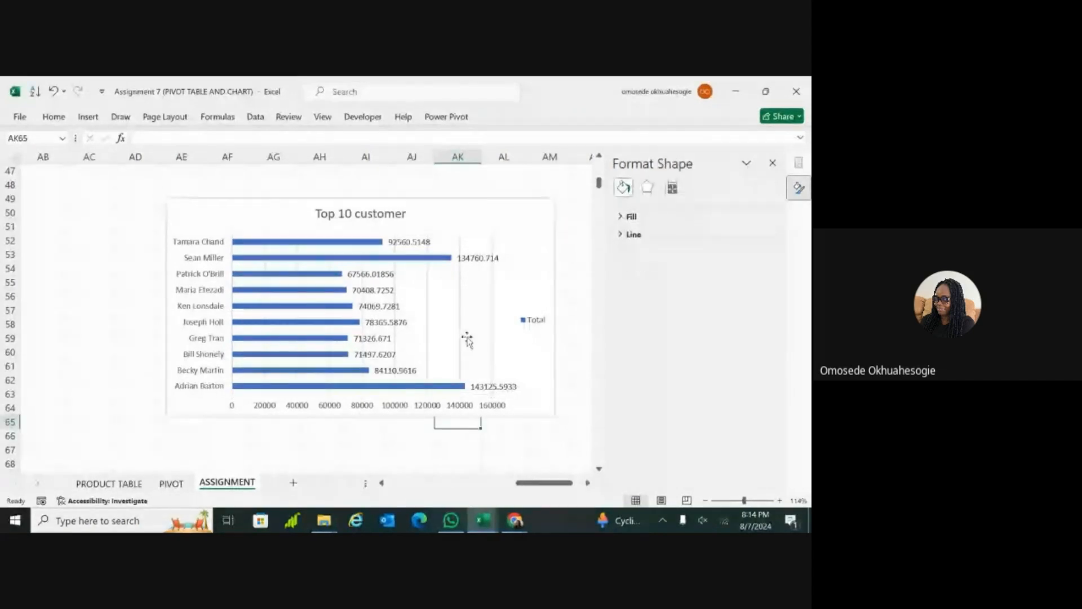
Step: Remove the data labels from the bars and undo the last change to the chart
{"action": "left_click", "coordinate": [506, 299]}
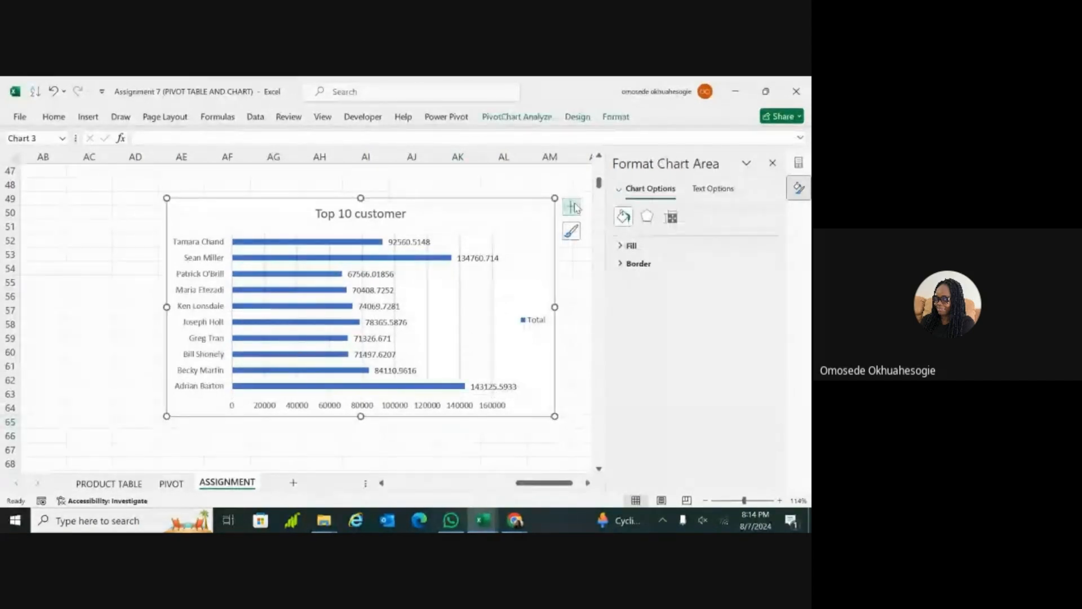
{"action": "left_click", "coordinate": [572, 207]}
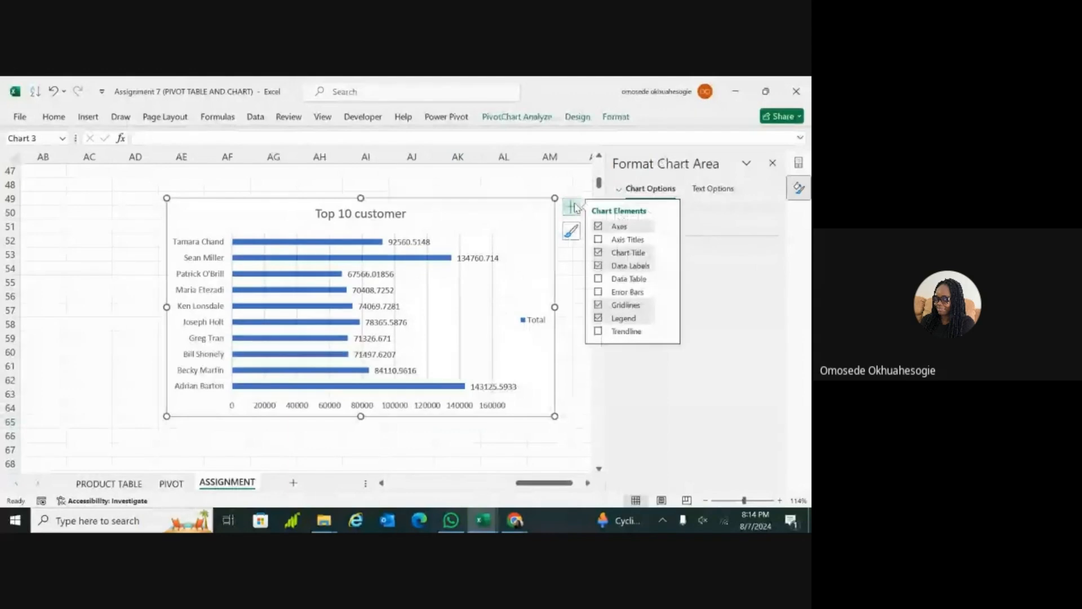
{"action": "left_click", "coordinate": [598, 265]}
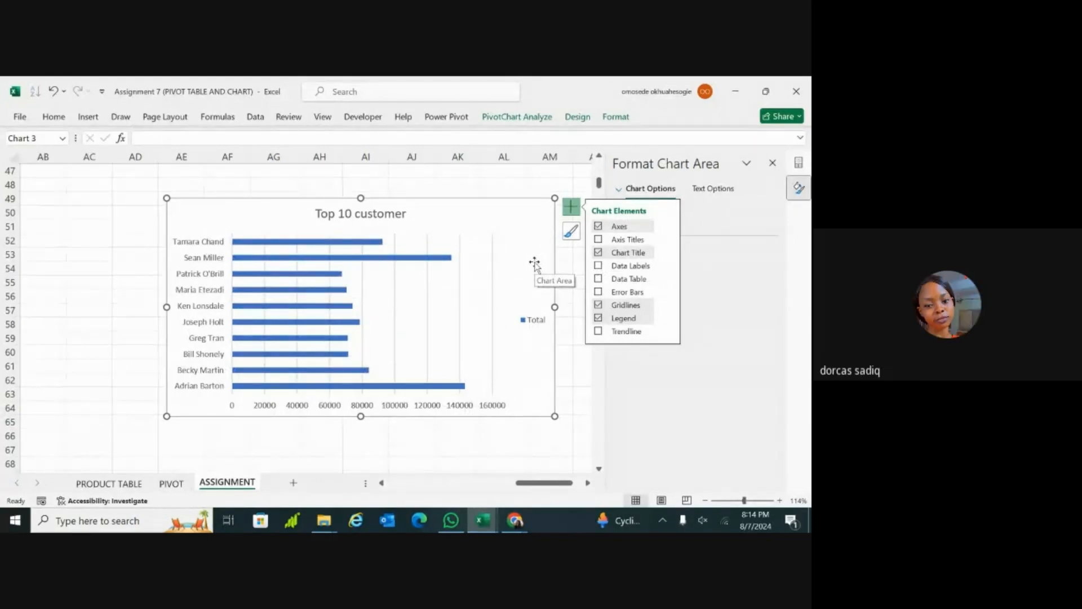
{"action": "left_click", "coordinate": [466, 253]}
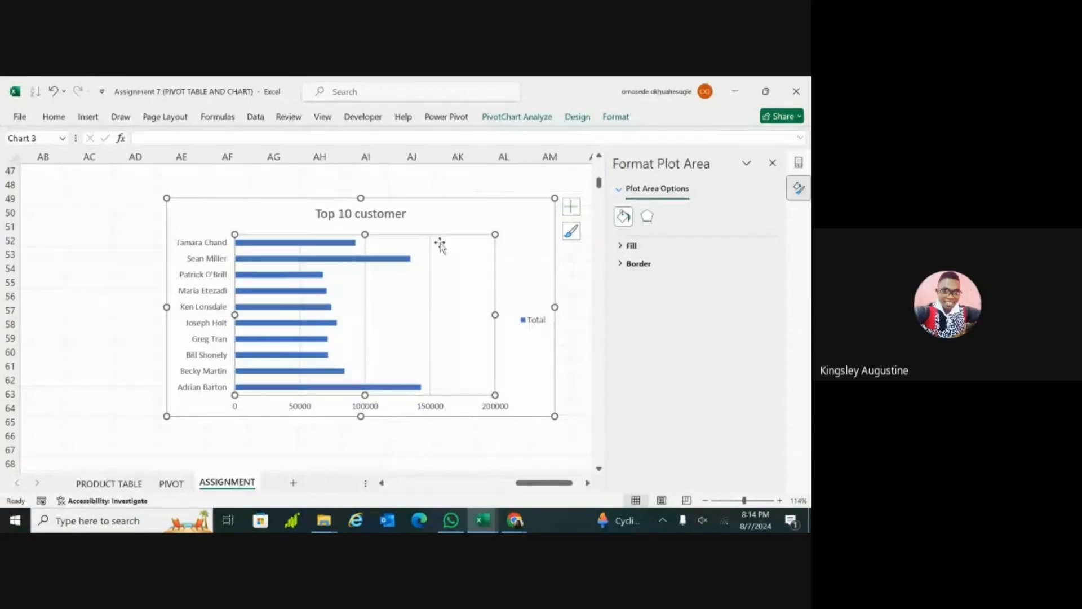
{"action": "key", "text": "ctrl+z"}
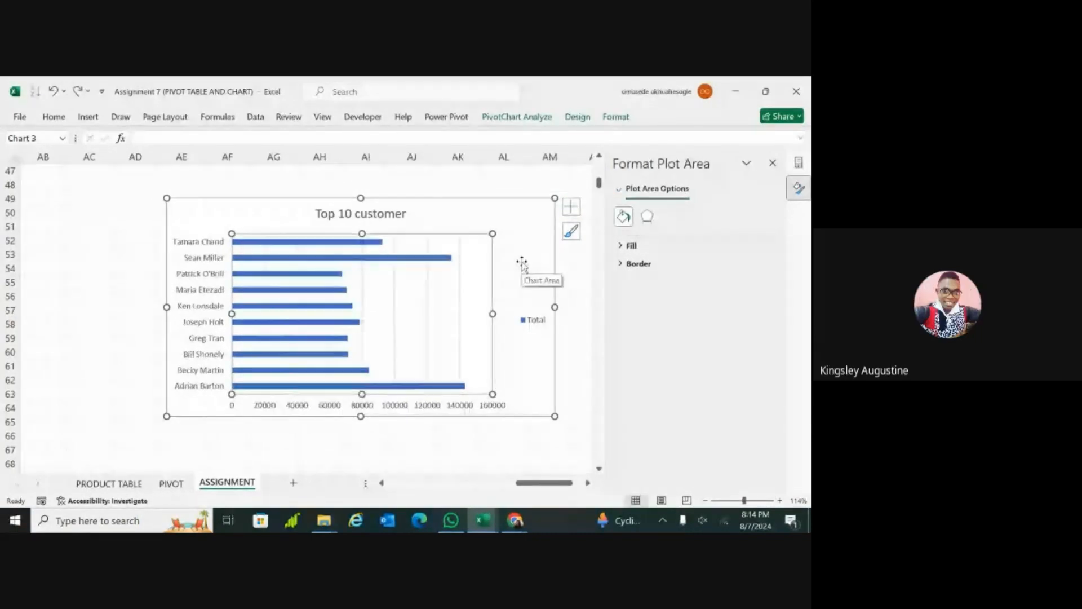
Step: Correct the bar chart's title to "Top 10 customers"
{"action": "left_click", "coordinate": [403, 215]}
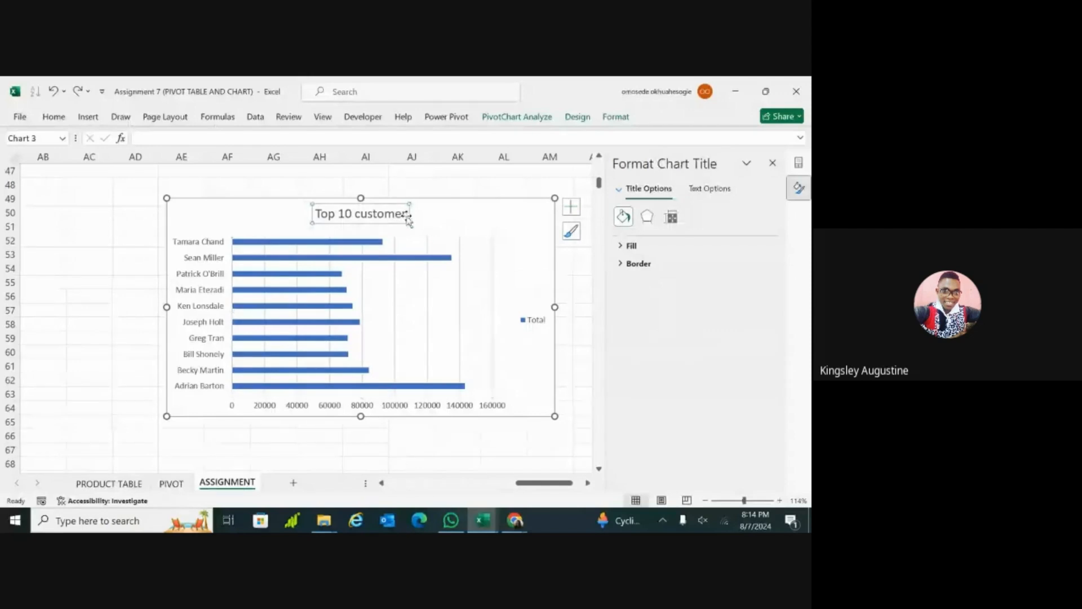
{"action": "left_click", "coordinate": [403, 214]}
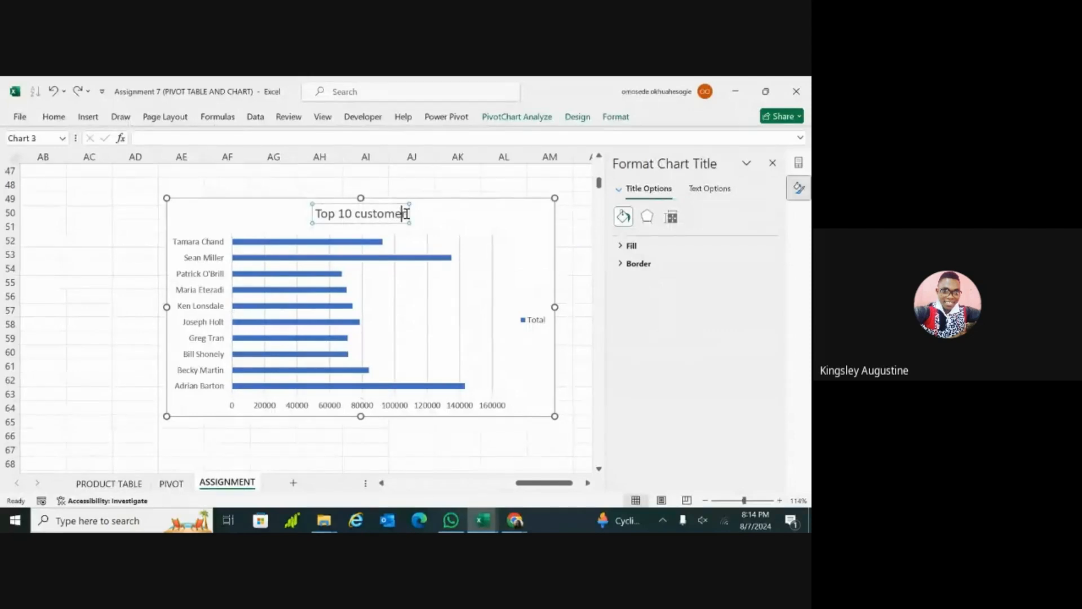
{"action": "type", "text": "s"}
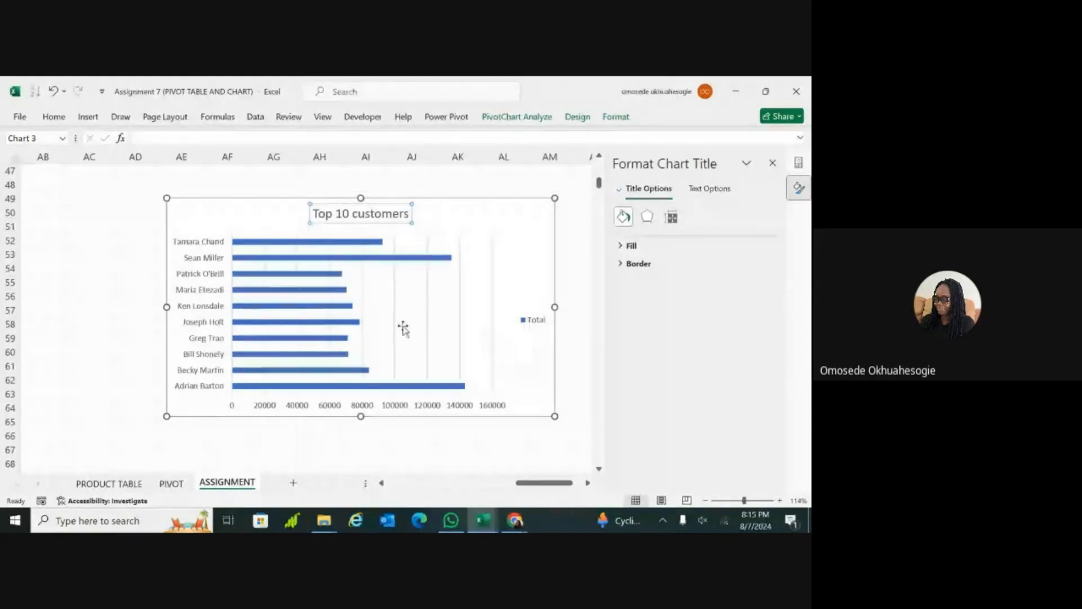
Step: Sort the row labels of the top 10 customers PivotTable from Z to A
{"action": "scroll", "coordinate": [396, 312], "scroll_direction": "down", "scroll_amount": 3, "text": "ctrl"}
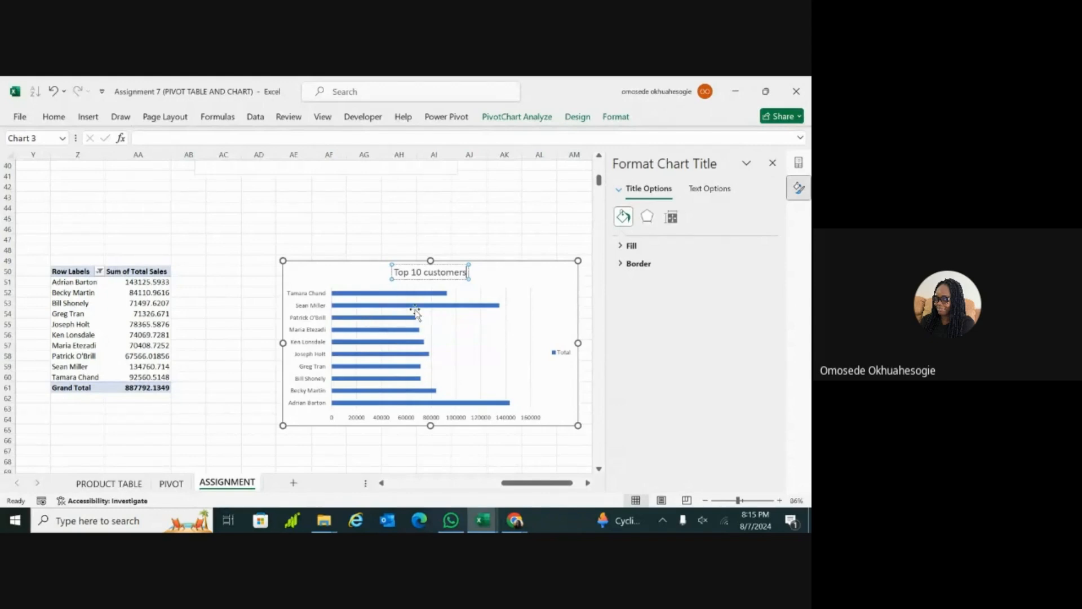
{"action": "left_click", "coordinate": [489, 389]}
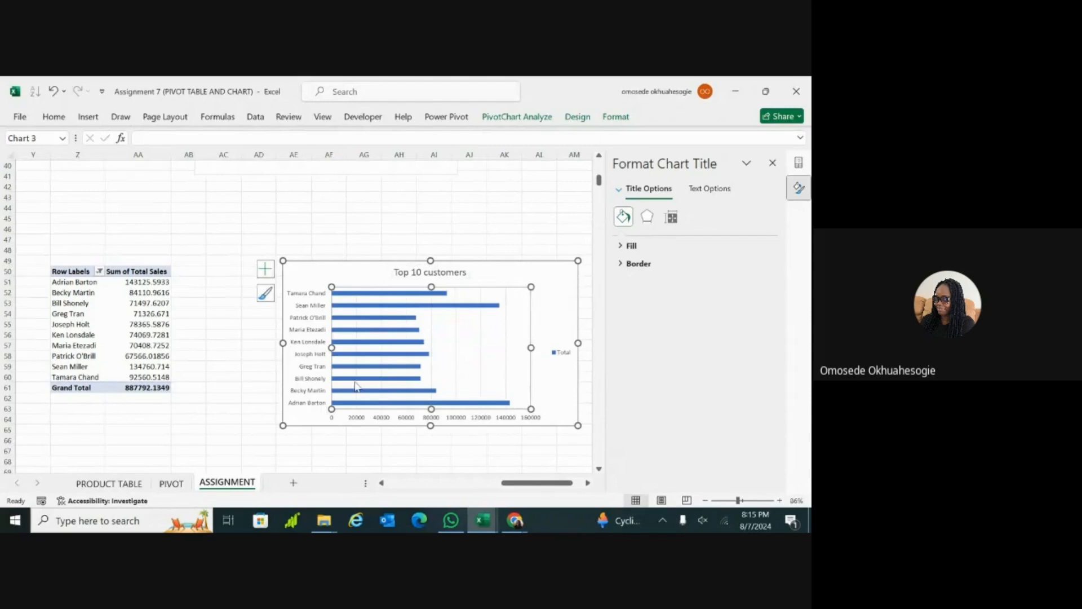
{"action": "left_click", "coordinate": [302, 415]}
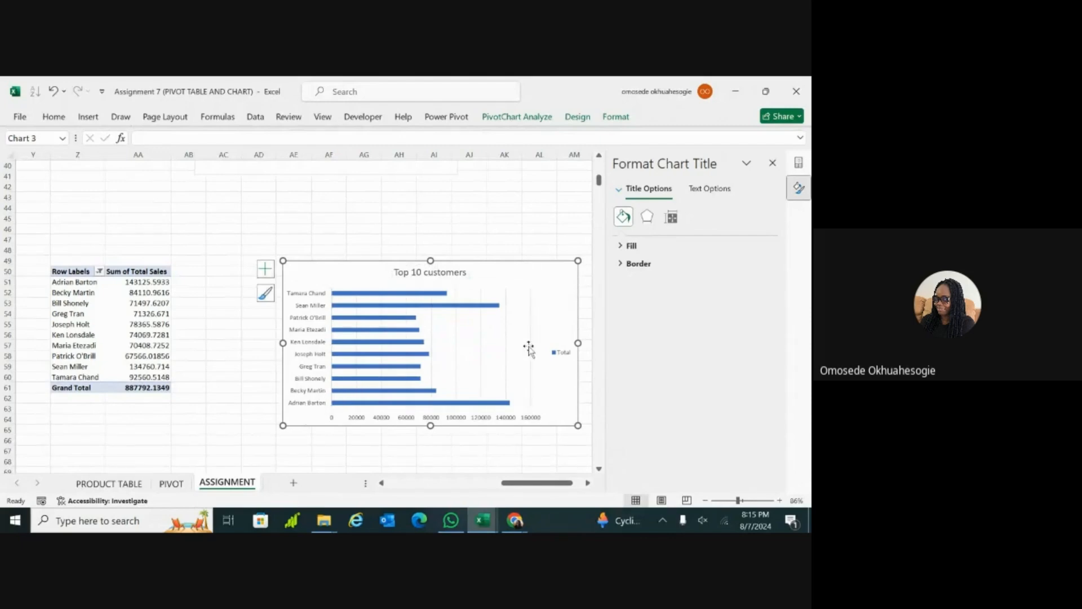
{"action": "mouse_move", "coordinate": [371, 333]}
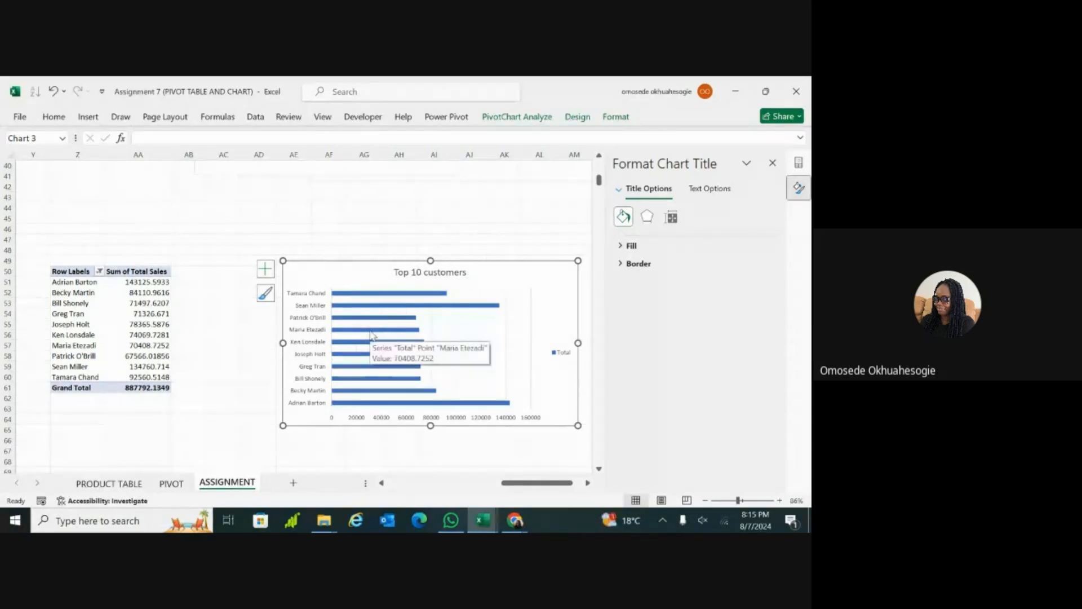
{"action": "mouse_move", "coordinate": [350, 357]}
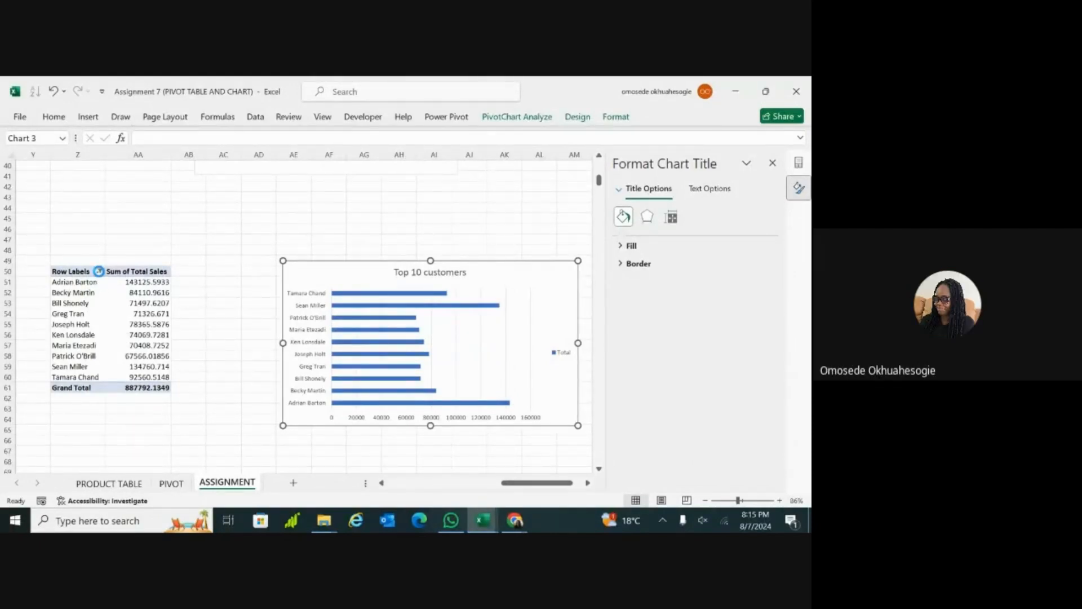
{"action": "left_click", "coordinate": [99, 272]}
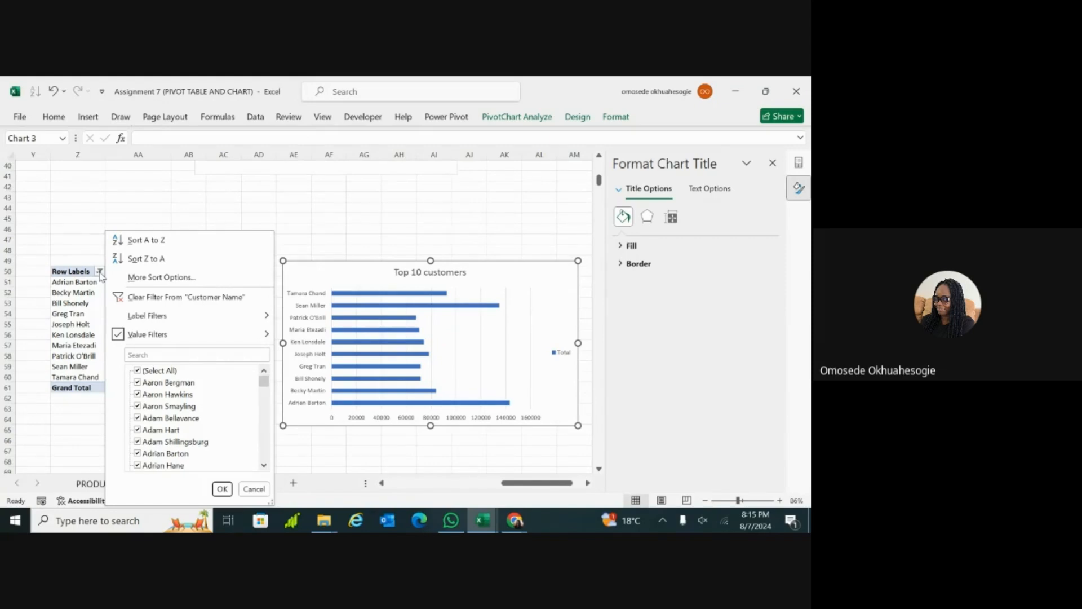
{"action": "left_click", "coordinate": [135, 261]}
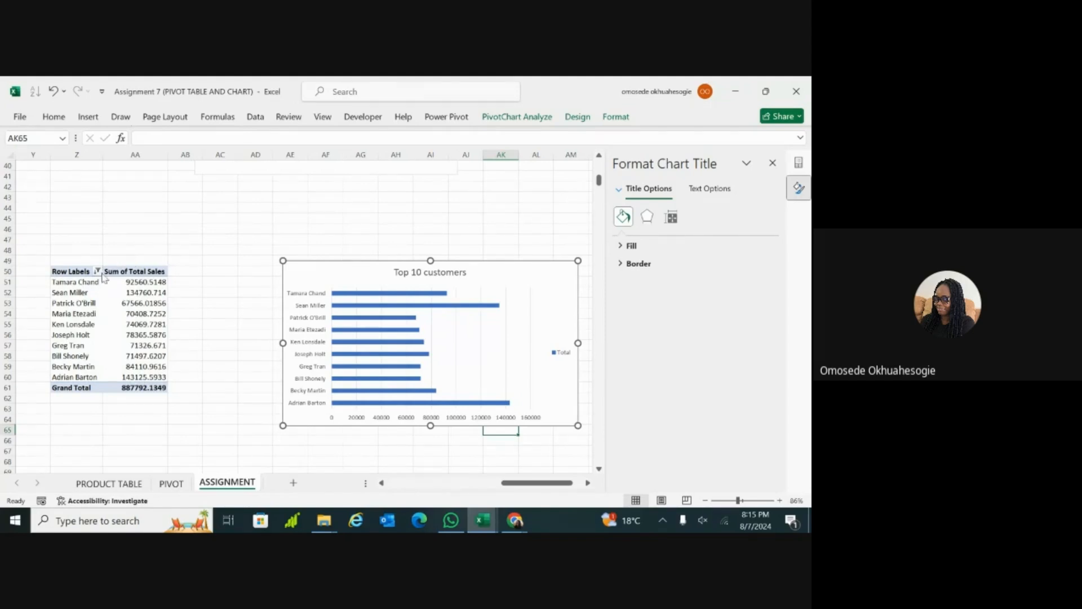
Step: Apply Descending (Z to A) by Customer Name in the customer PivotTable's detailed sort options
{"action": "left_click", "coordinate": [135, 376]}
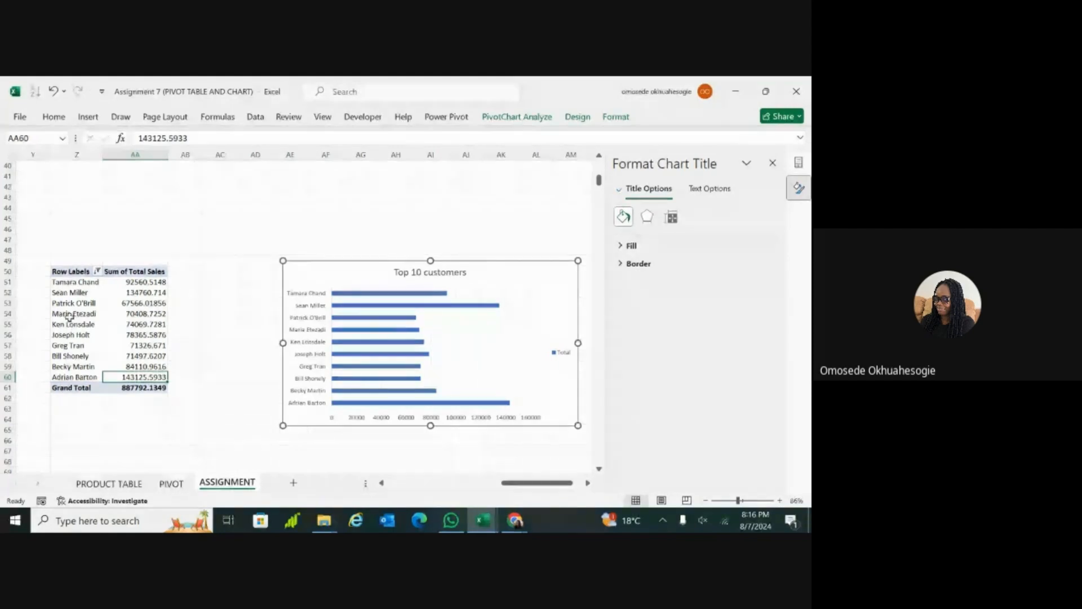
{"action": "left_click", "coordinate": [97, 271]}
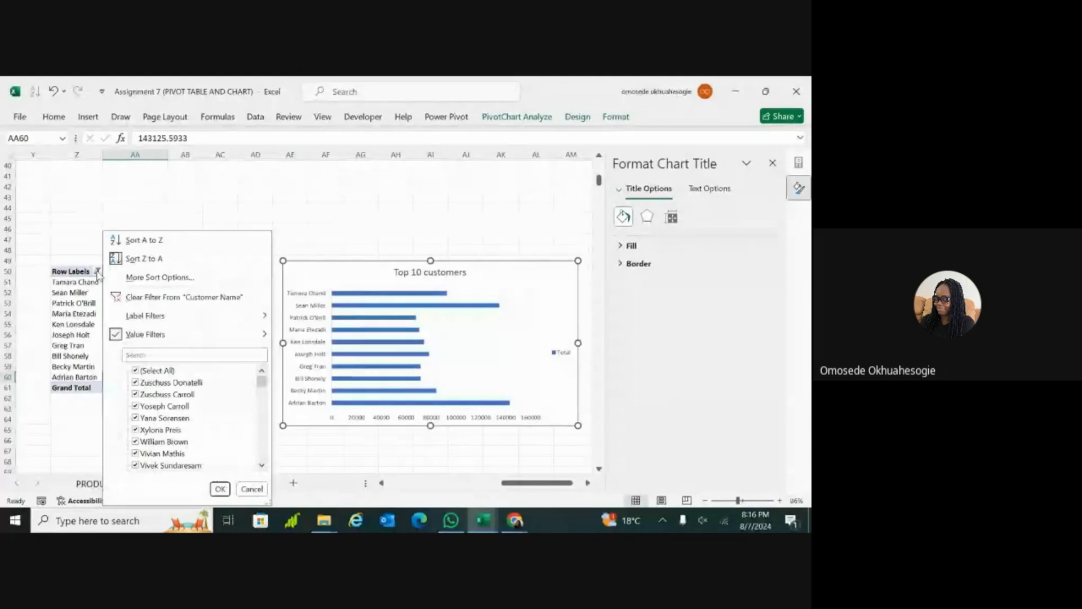
{"action": "left_click", "coordinate": [127, 277]}
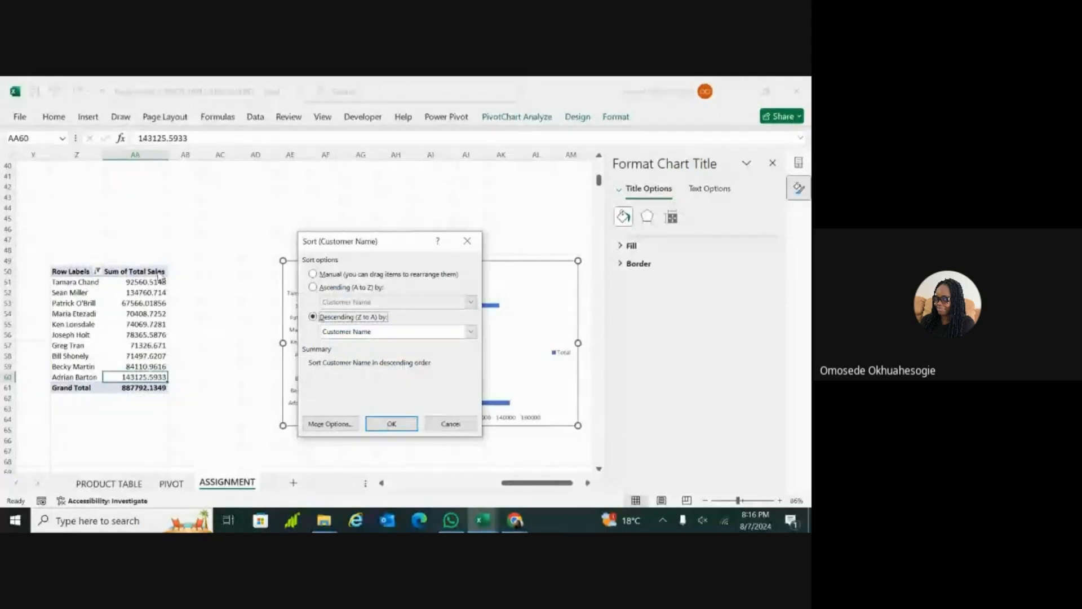
{"action": "key", "text": "Return"}
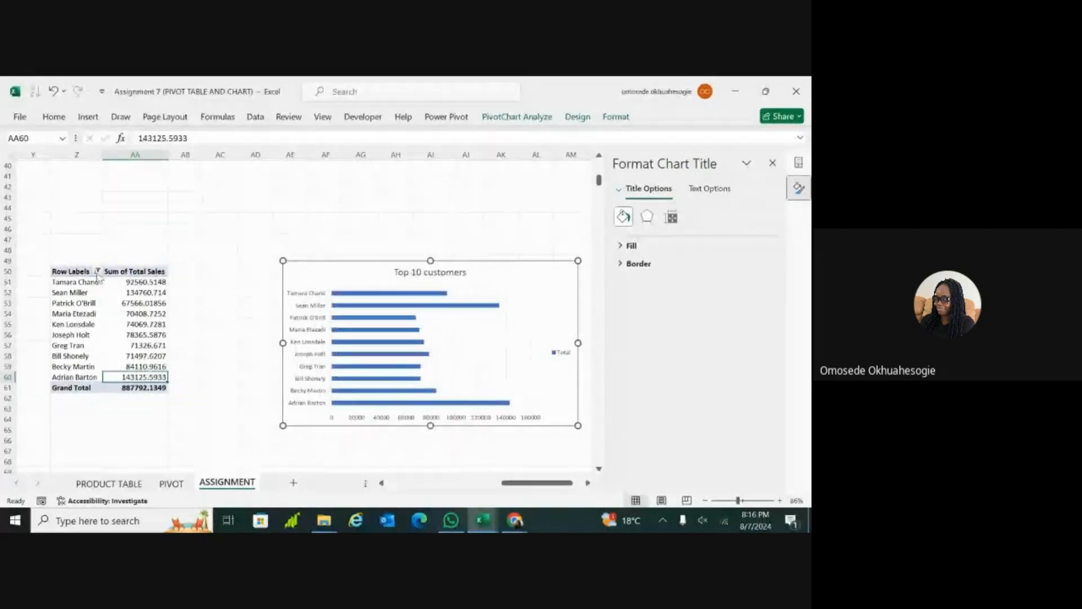
Step: Sort the customers in the top 10 PivotTable in descending order by Sum of Total Sales
{"action": "left_click", "coordinate": [97, 271]}
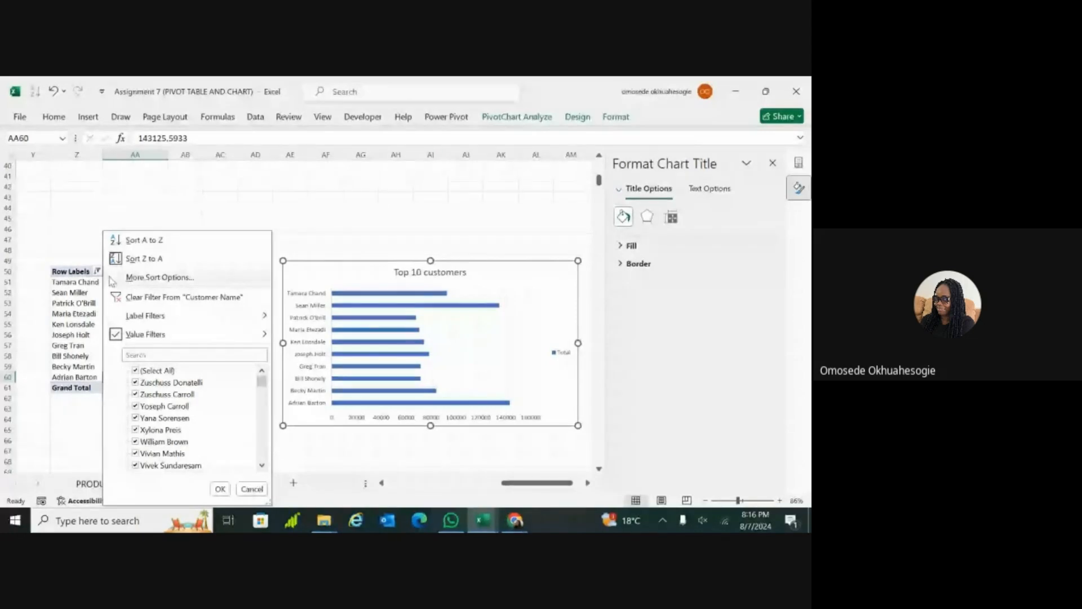
{"action": "left_click", "coordinate": [134, 280]}
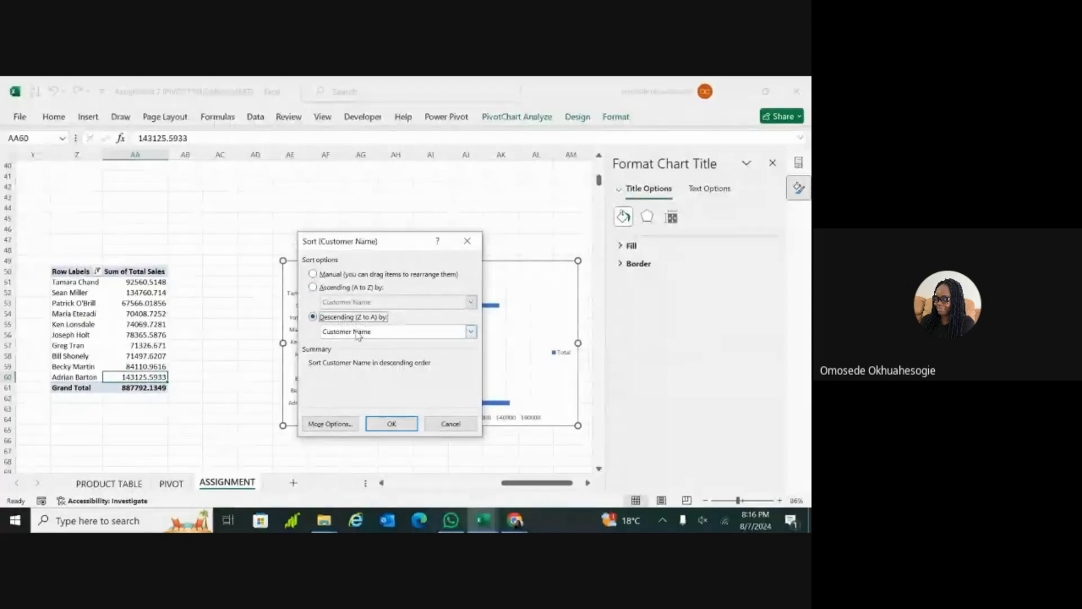
{"action": "left_click", "coordinate": [470, 332]}
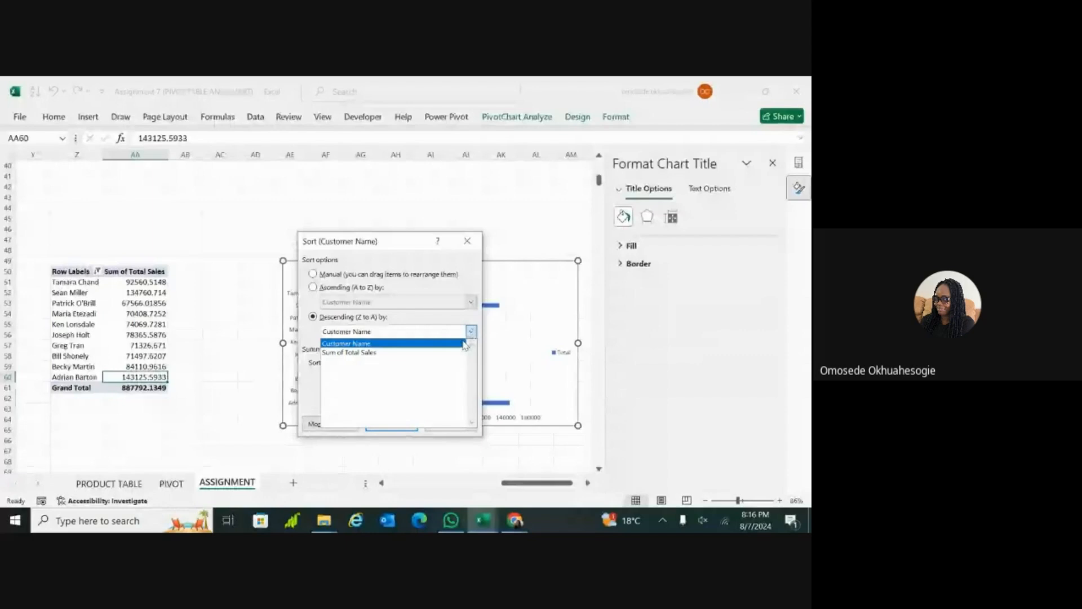
{"action": "left_click", "coordinate": [433, 353]}
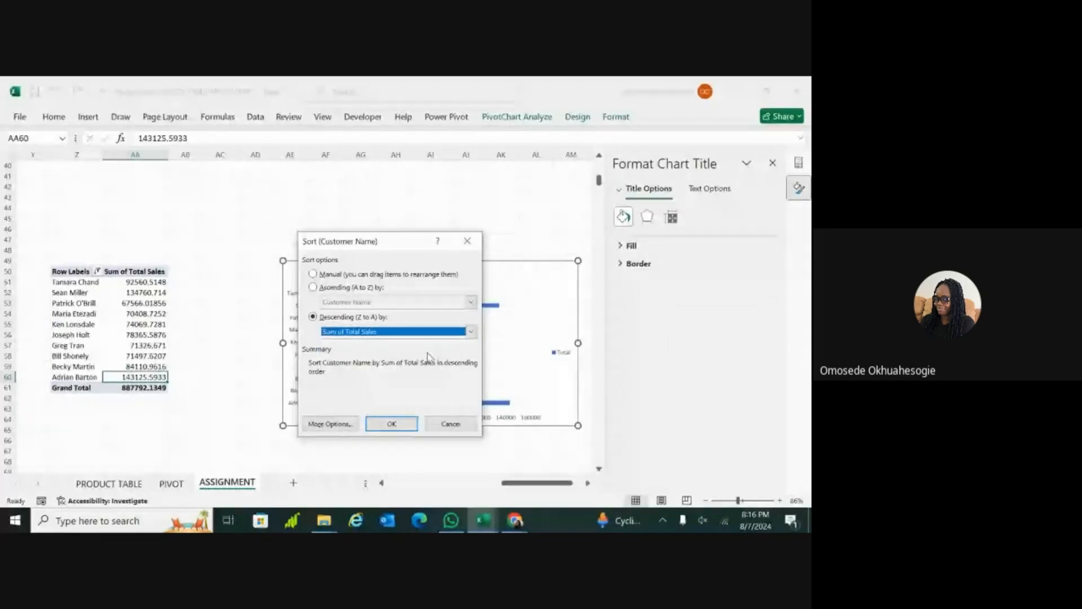
{"action": "left_click", "coordinate": [387, 424]}
{"action": "left_click_drag", "start_coordinate": [387, 427], "coordinate": [364, 405]}
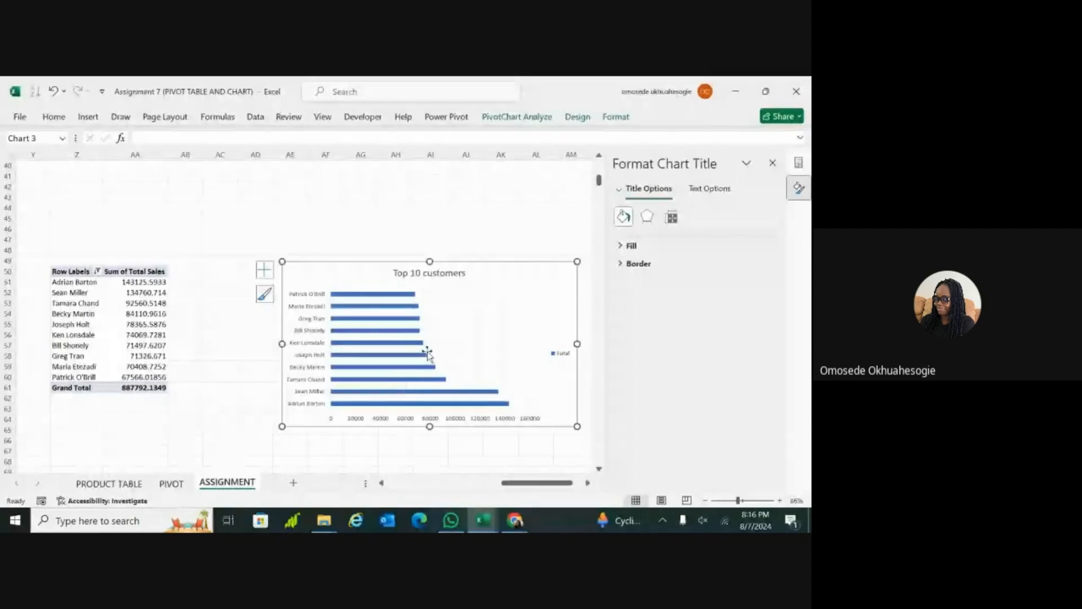
{"action": "left_click", "coordinate": [421, 303]}
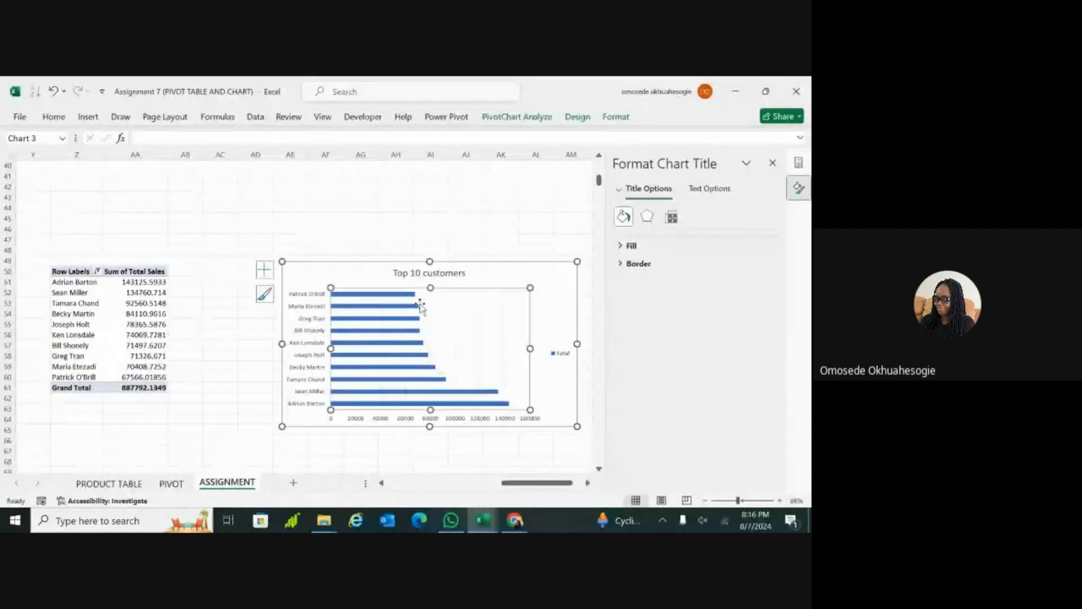
Step: Sort the row labels of the top 10 customers PivotTable from A to Z and check the bar chart's order
{"action": "left_click", "coordinate": [97, 271]}
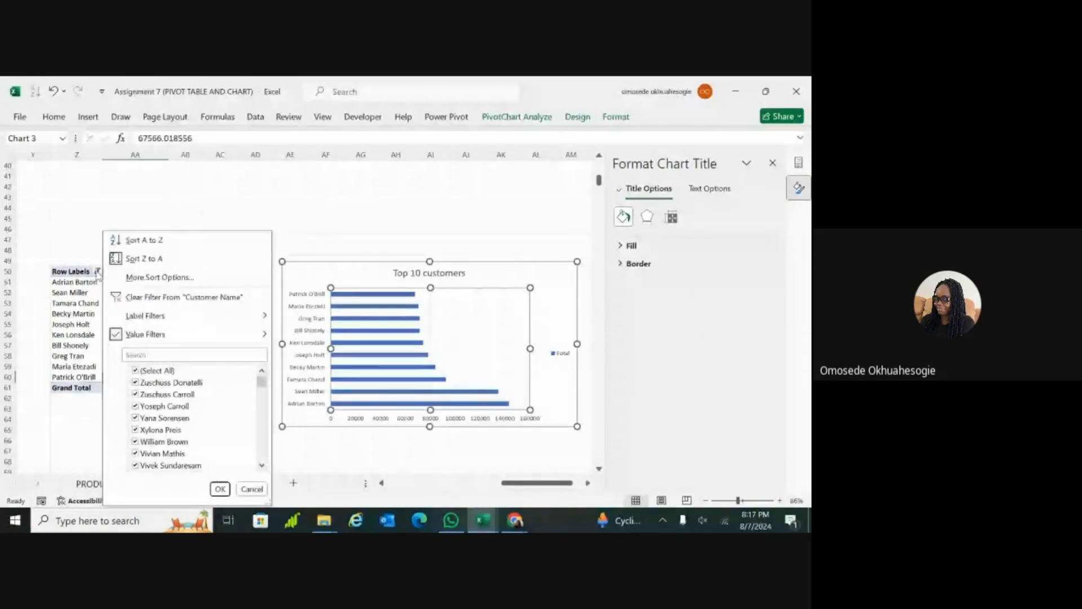
{"action": "left_click", "coordinate": [120, 241]}
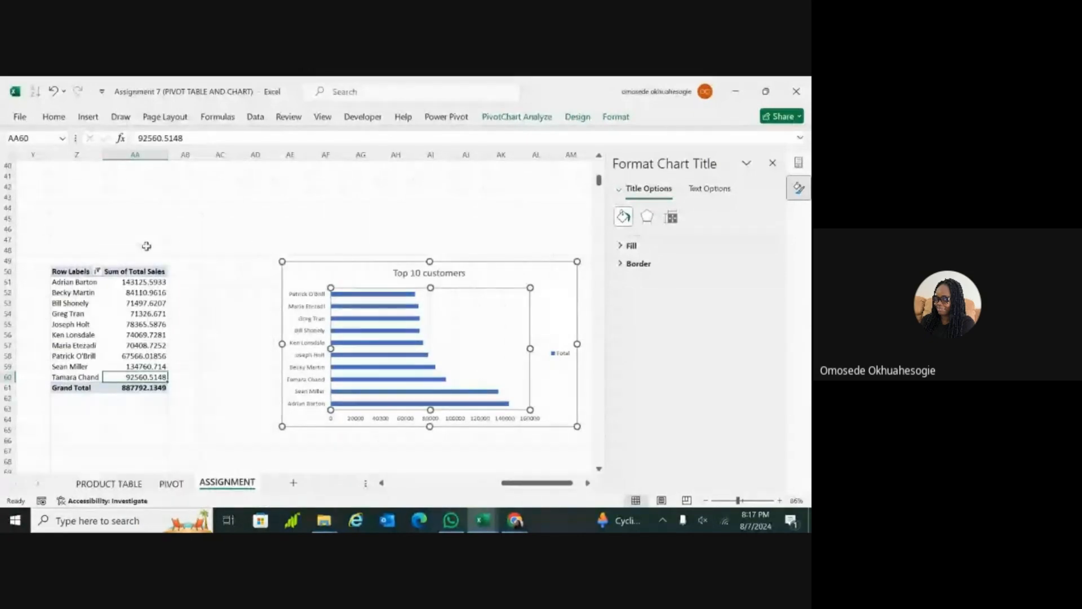
{"action": "left_click", "coordinate": [195, 280]}
{"action": "left_click", "coordinate": [223, 410]}
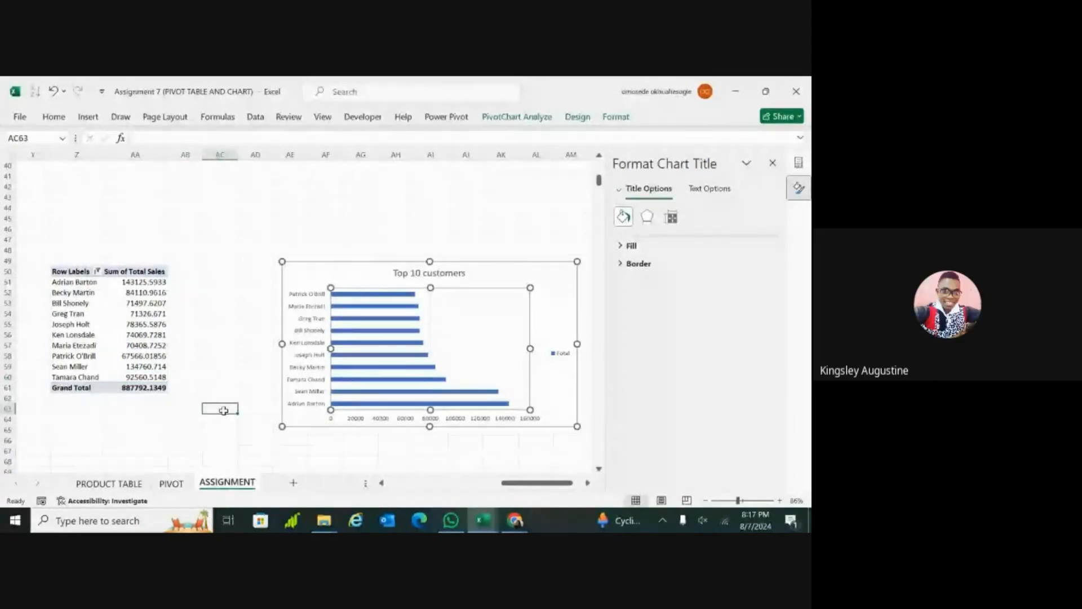
{"action": "left_click", "coordinate": [556, 381]}
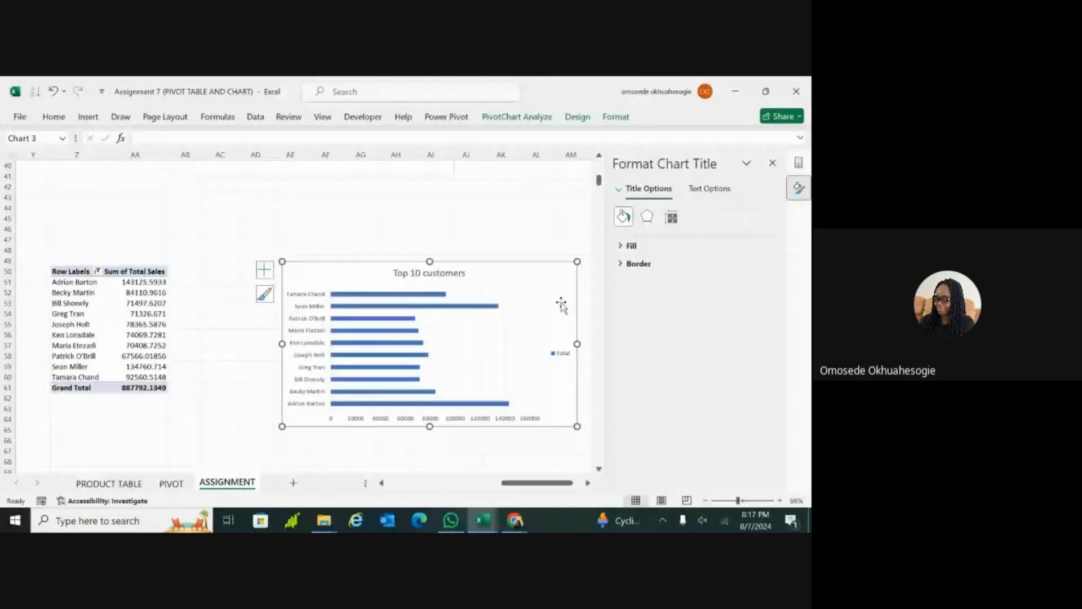
{"action": "left_click", "coordinate": [397, 459]}
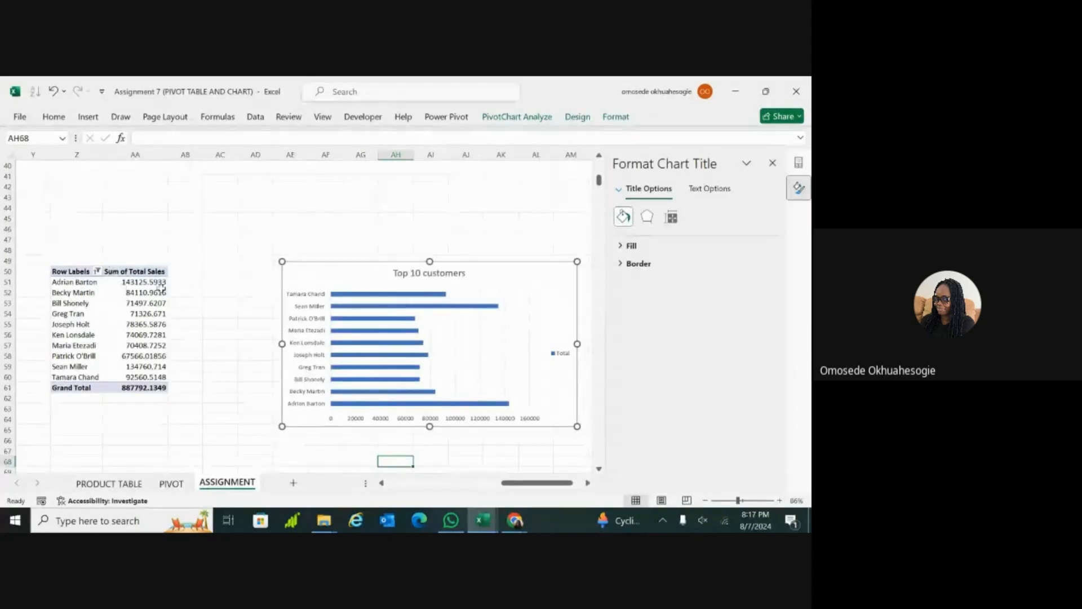
{"action": "left_click", "coordinate": [310, 284]}
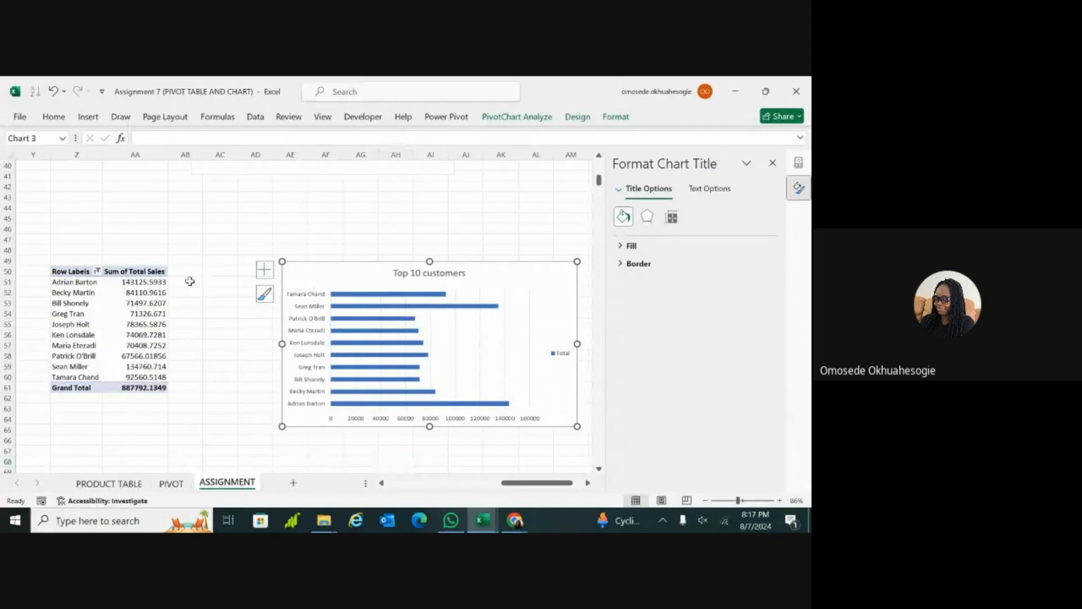
Step: Sort the row labels of the top 10 customers PivotTable from Z to A
{"action": "left_click", "coordinate": [97, 271]}
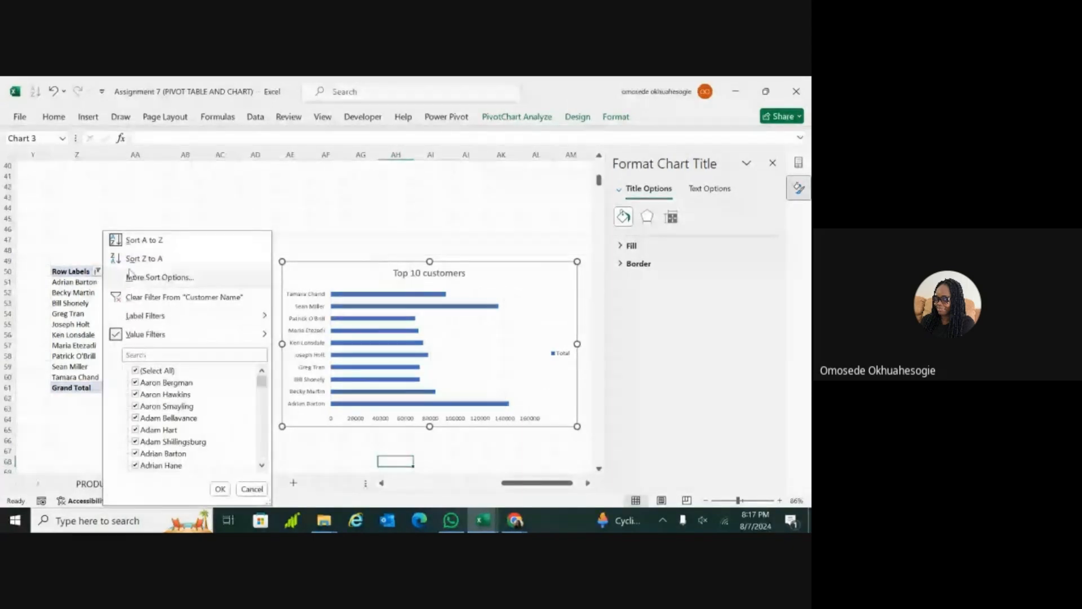
{"action": "left_click", "coordinate": [125, 258]}
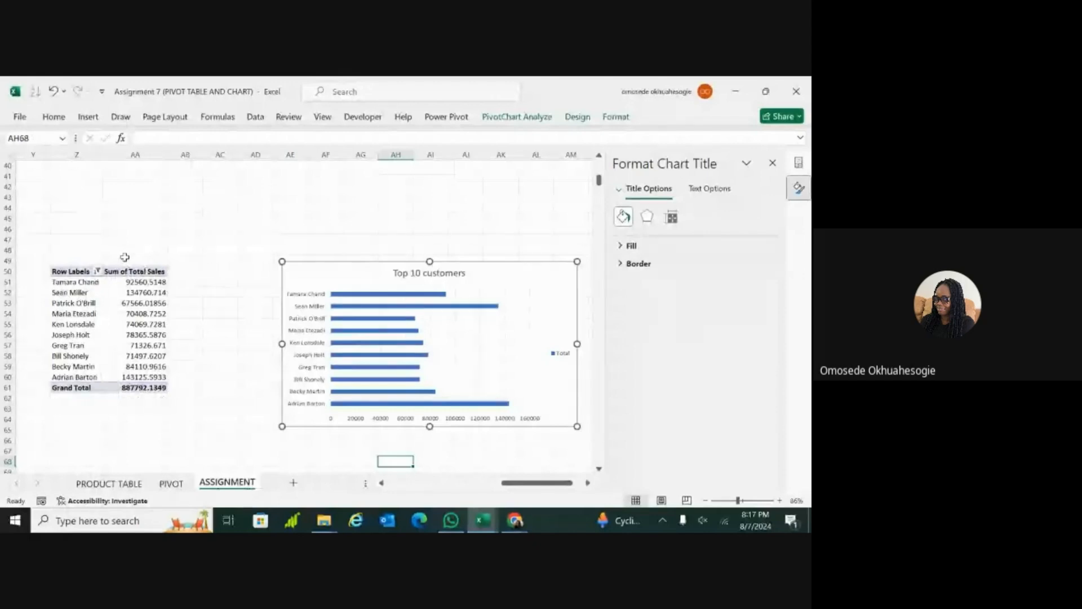
{"action": "left_click", "coordinate": [252, 290]}
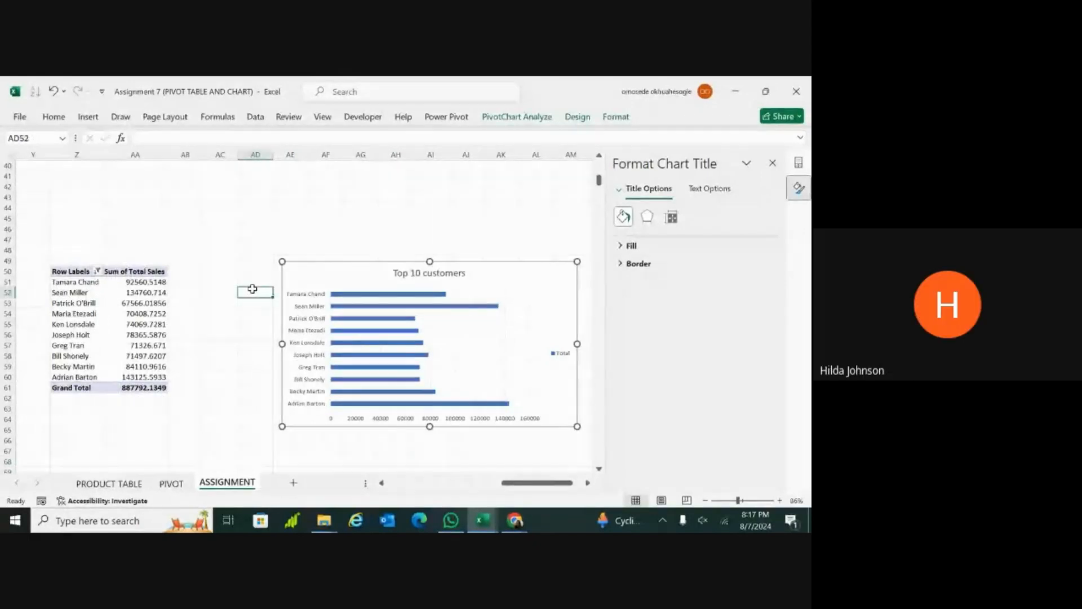
Step: Set the top 10 customers PivotTable's detailed sort to Descending (Z to A) by Sum of Total Sales
{"action": "left_click", "coordinate": [97, 272]}
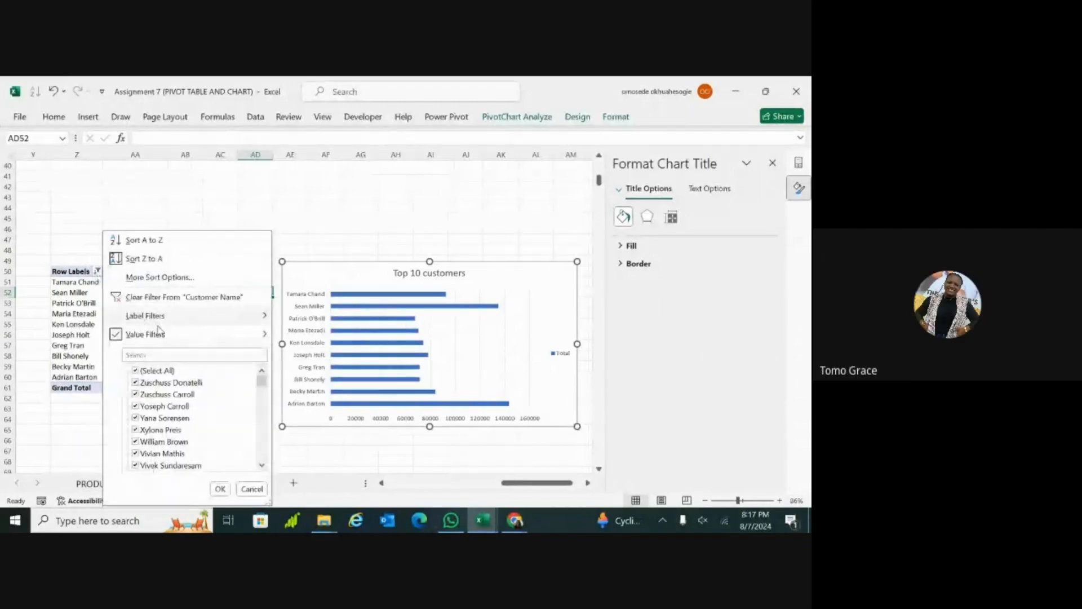
{"action": "mouse_move", "coordinate": [158, 336]}
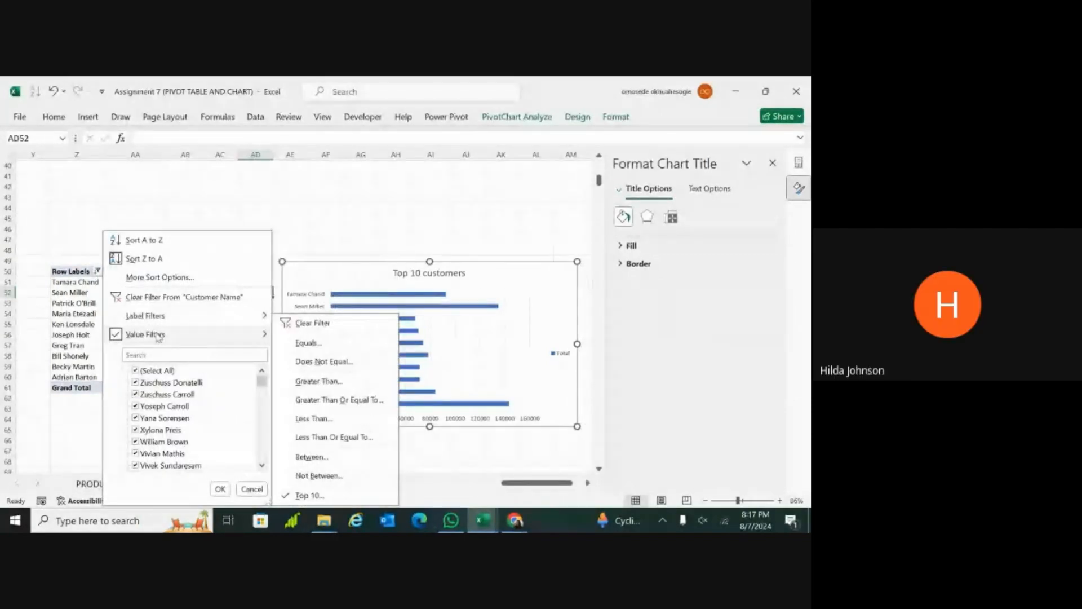
{"action": "left_click", "coordinate": [159, 278]}
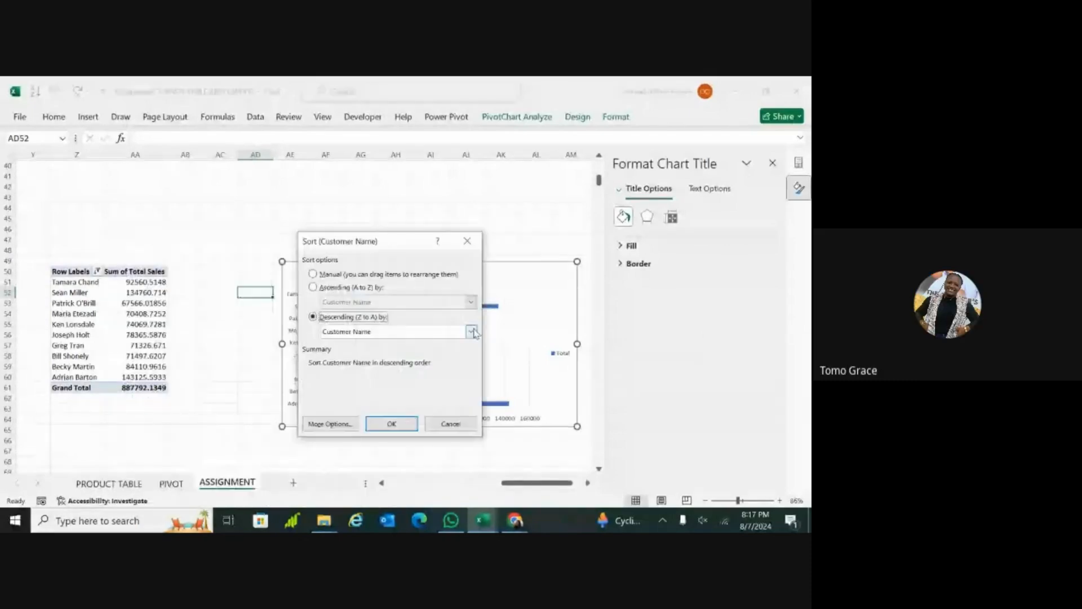
{"action": "left_click", "coordinate": [472, 331]}
{"action": "left_click", "coordinate": [395, 351]}
{"action": "left_click", "coordinate": [392, 424]}
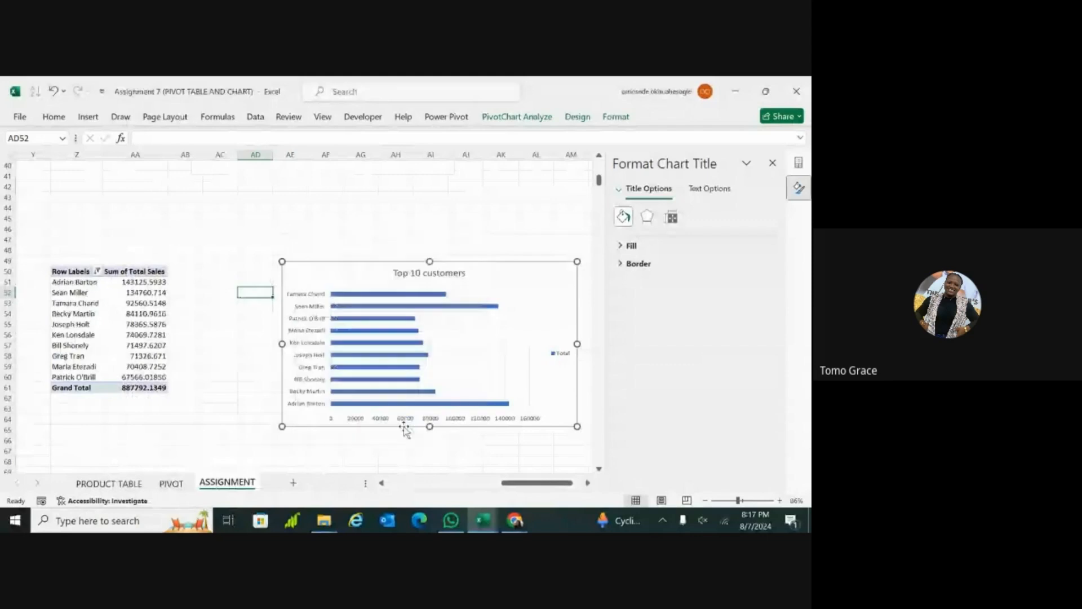
{"action": "left_click", "coordinate": [189, 430]}
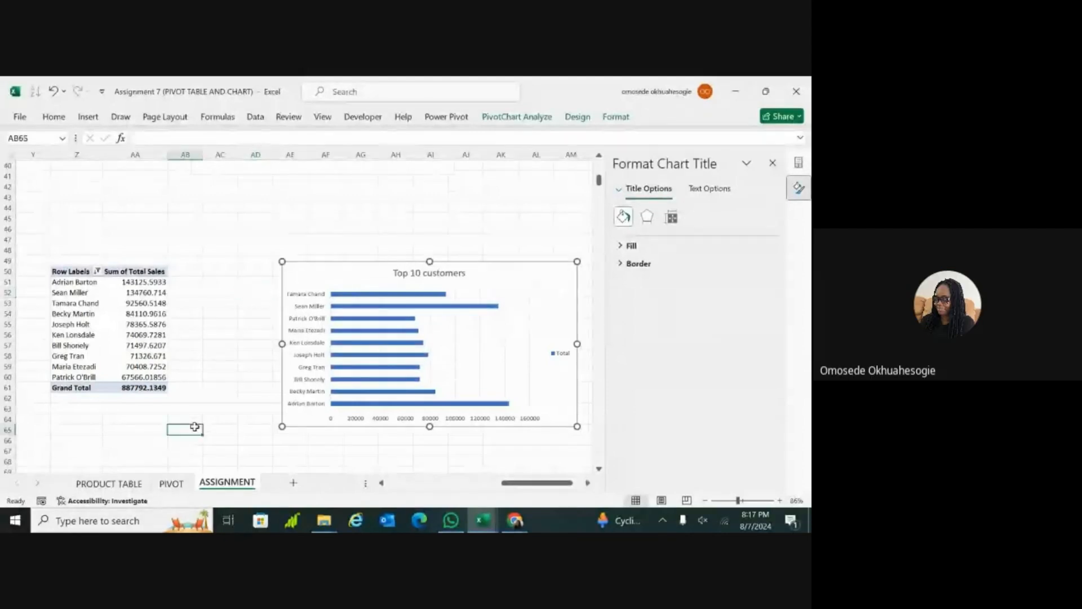
{"action": "left_click", "coordinate": [331, 282]}
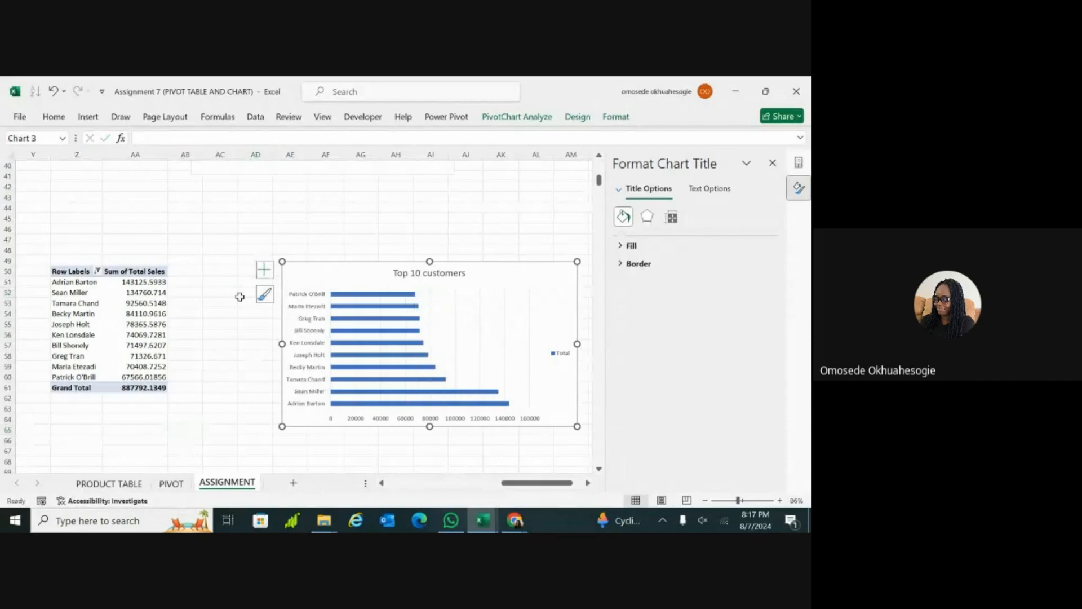
{"action": "left_click", "coordinate": [217, 374]}
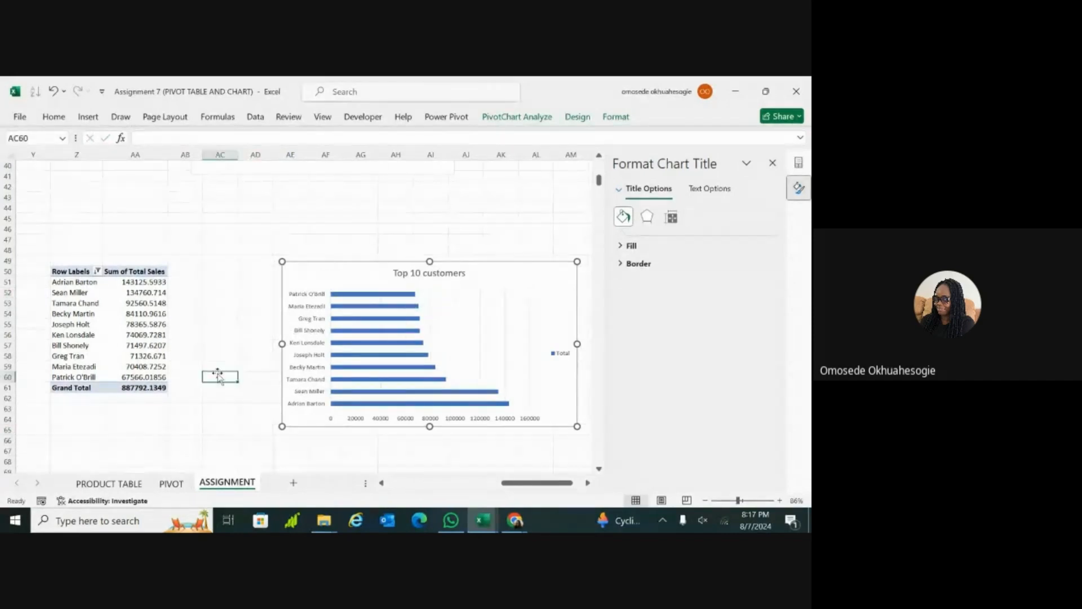
Step: Examine the bars of the Top 10 customers chart against the sorted PivotTable
{"action": "scroll", "coordinate": [217, 375], "scroll_direction": "down", "scroll_amount": 2}
{"action": "scroll", "coordinate": [217, 374], "scroll_direction": "down", "scroll_amount": 2}
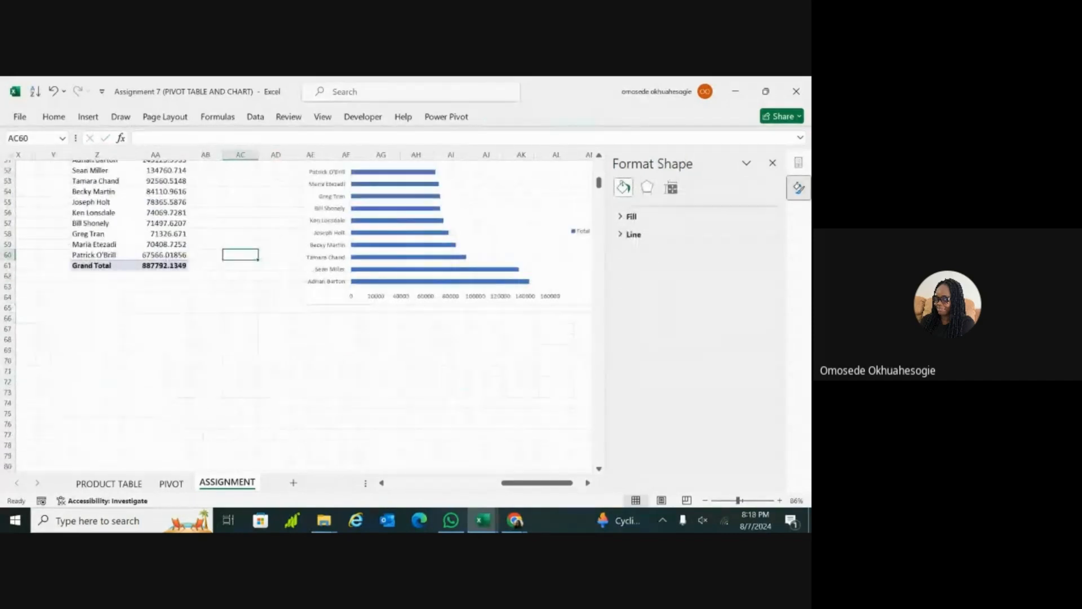
{"action": "scroll", "coordinate": [217, 375], "scroll_direction": "up", "scroll_amount": 2}
{"action": "scroll", "coordinate": [305, 316], "scroll_direction": "down", "scroll_amount": 1}
{"action": "scroll", "coordinate": [374, 321], "scroll_direction": "left", "scroll_amount": 1}
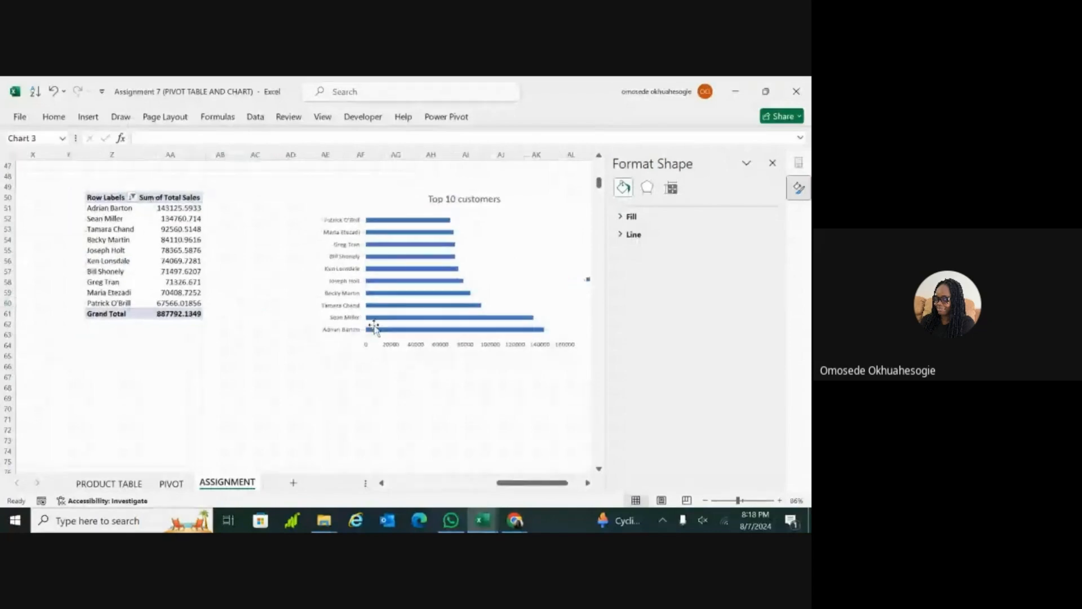
{"action": "left_click", "coordinate": [375, 322]}
{"action": "left_click", "coordinate": [332, 367]}
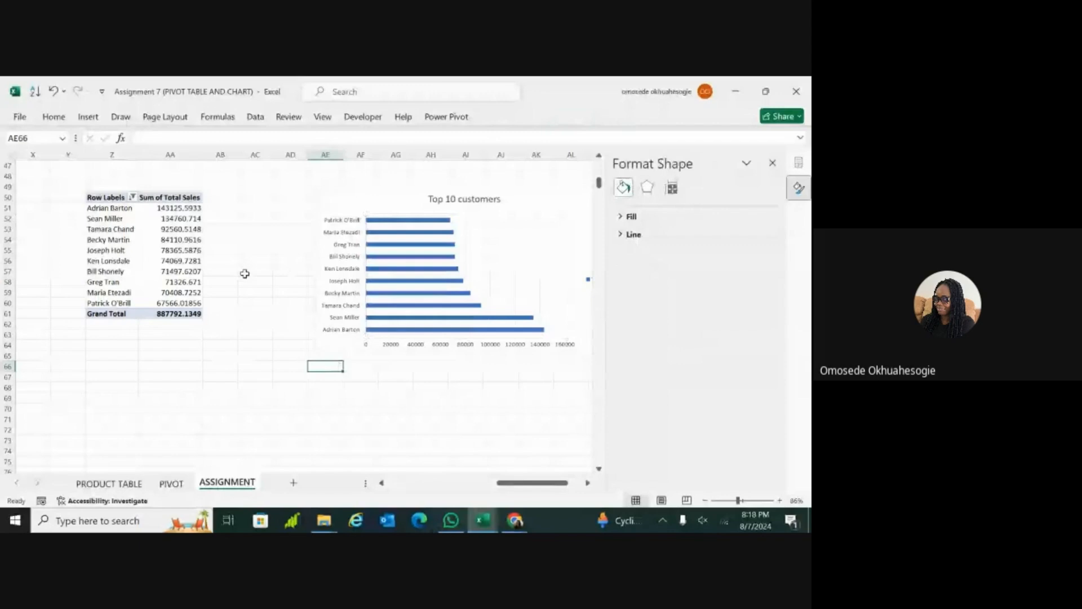
{"action": "mouse_move", "coordinate": [442, 323]}
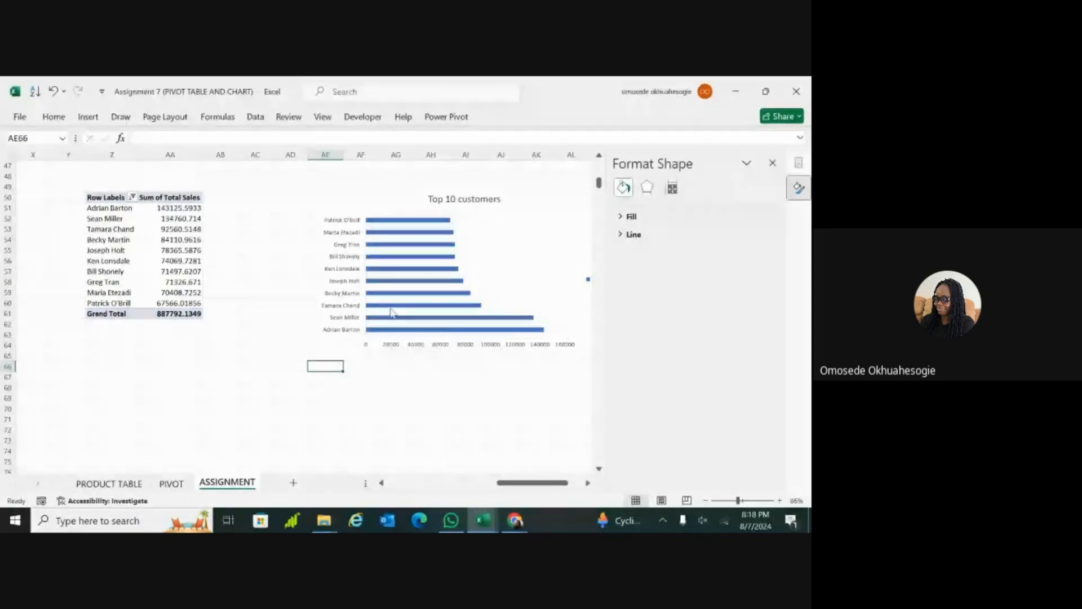
{"action": "left_click", "coordinate": [417, 328]}
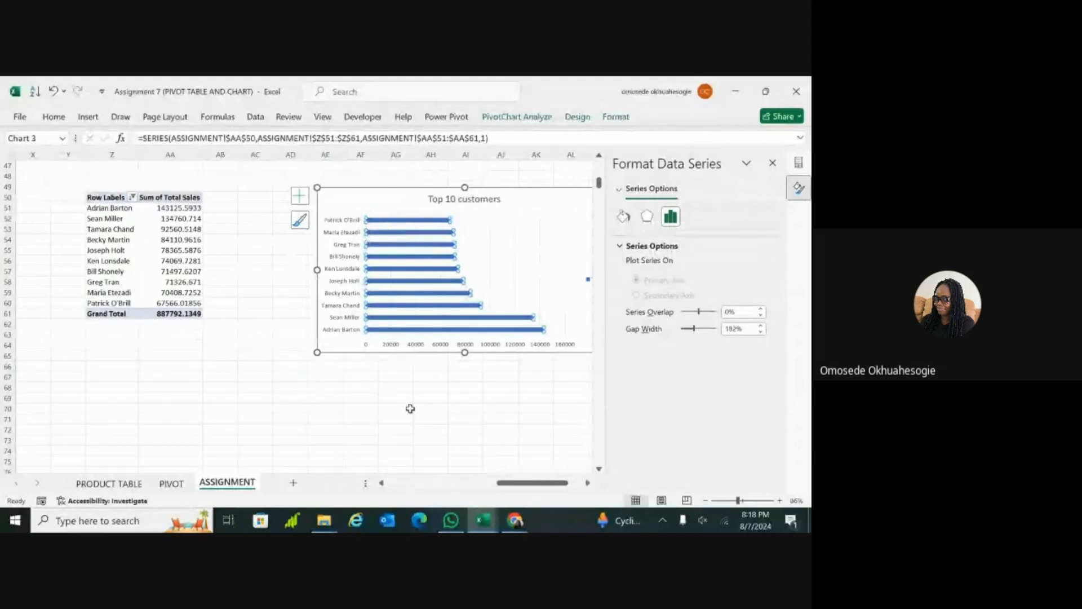
{"action": "left_click", "coordinate": [407, 409]}
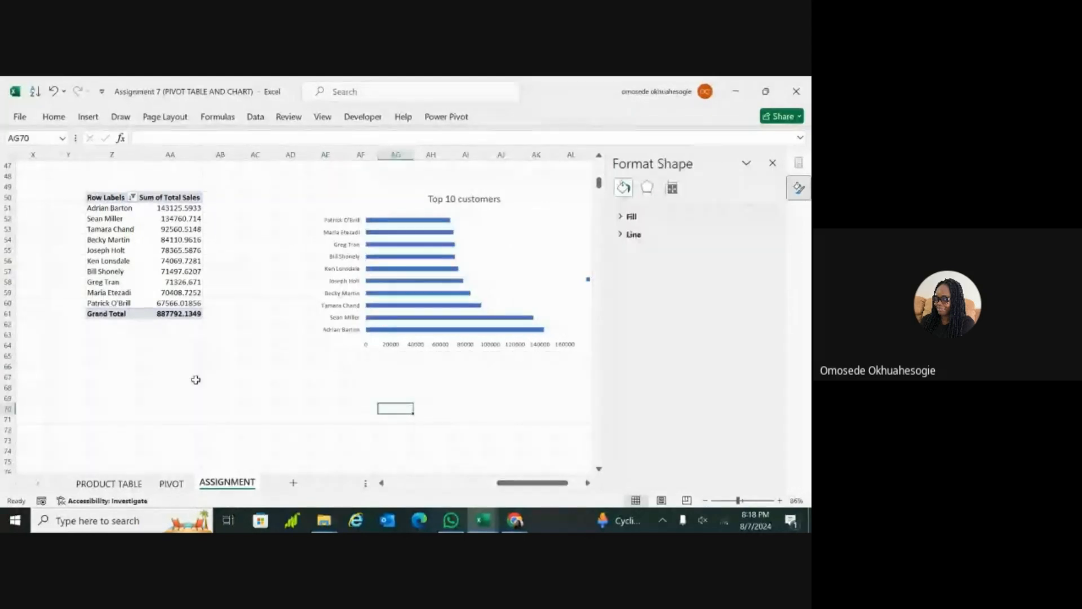
Step: Close the shape formatting pane and select cell Z75 in the empty area below the top 10 customers PivotTable
{"action": "scroll", "coordinate": [195, 379], "scroll_direction": "down", "scroll_amount": 5}
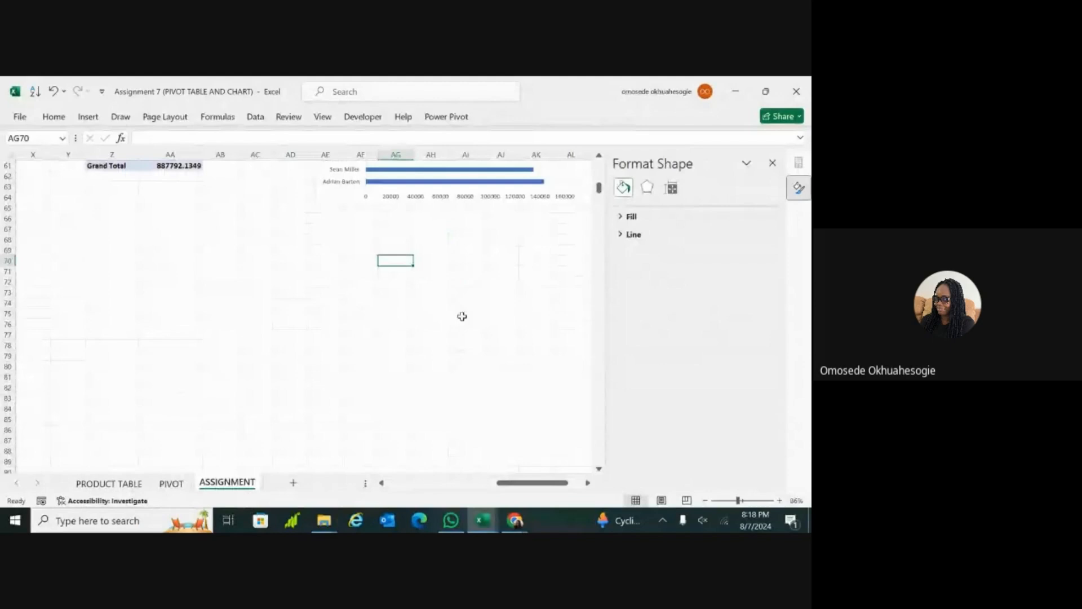
{"action": "left_click", "coordinate": [773, 163]}
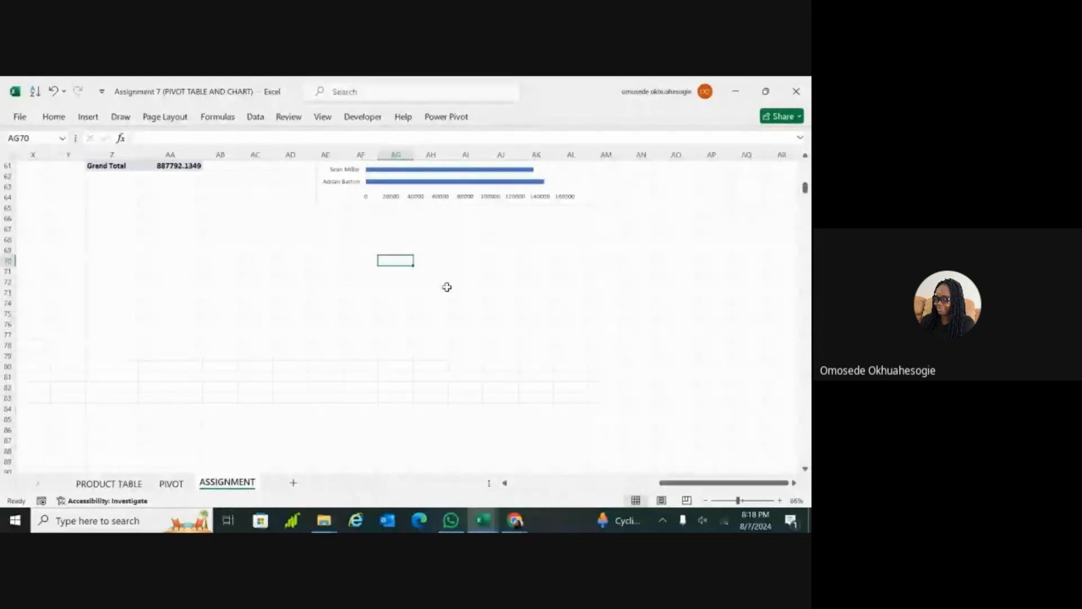
{"action": "left_click", "coordinate": [124, 312]}
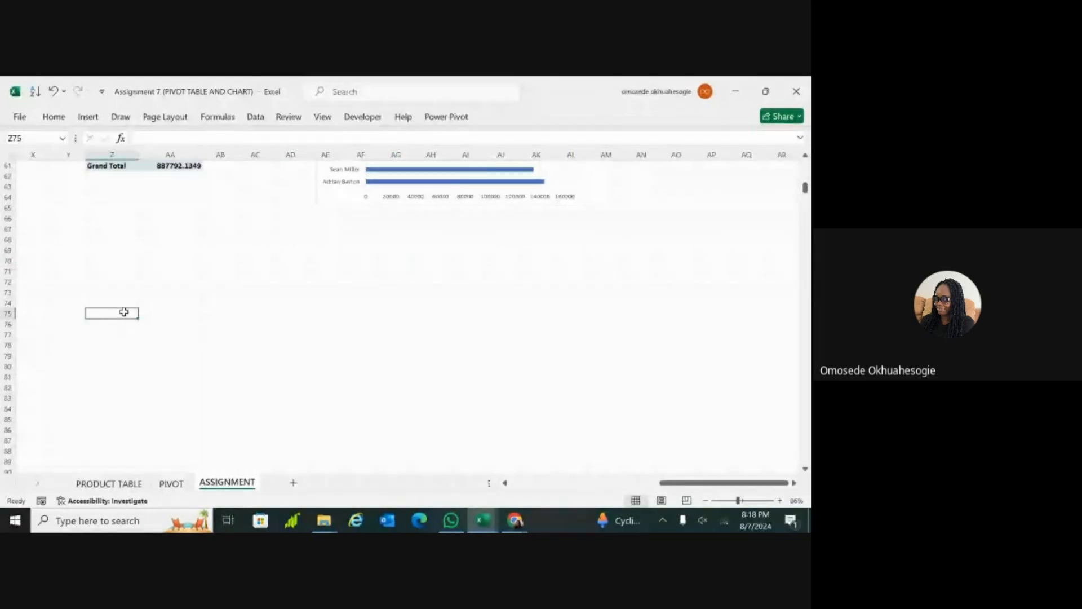
Step: Read the Task 3 instructions on extracting the 10 best customers in each product category
{"action": "scroll", "coordinate": [142, 312], "scroll_direction": "up", "scroll_amount": 18}
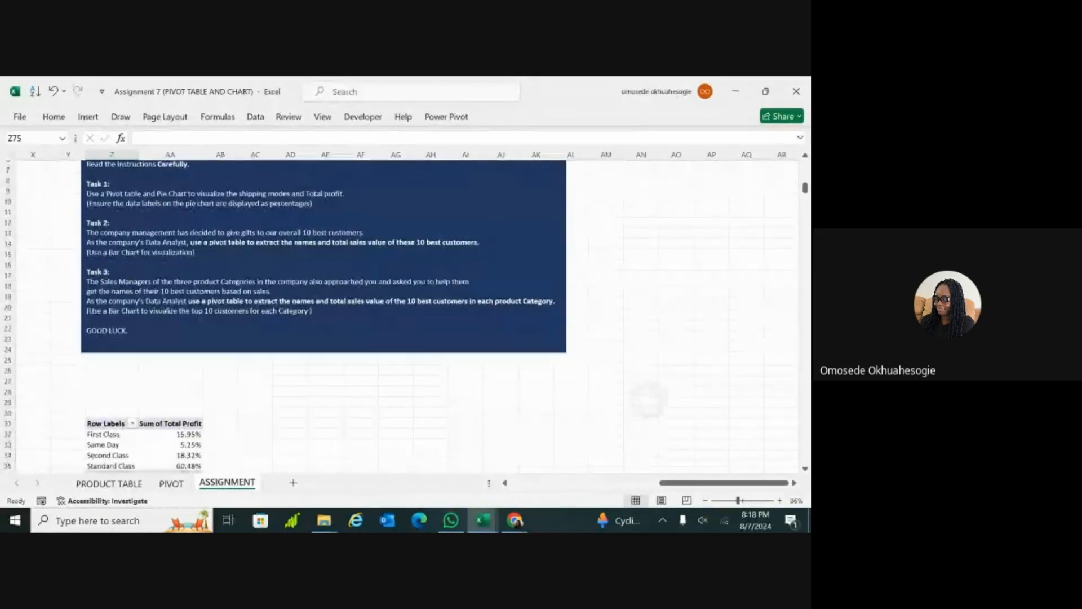
{"action": "scroll", "coordinate": [286, 316], "scroll_direction": "down", "scroll_amount": 1}
{"action": "scroll", "coordinate": [404, 317], "scroll_direction": "down", "scroll_amount": 1}
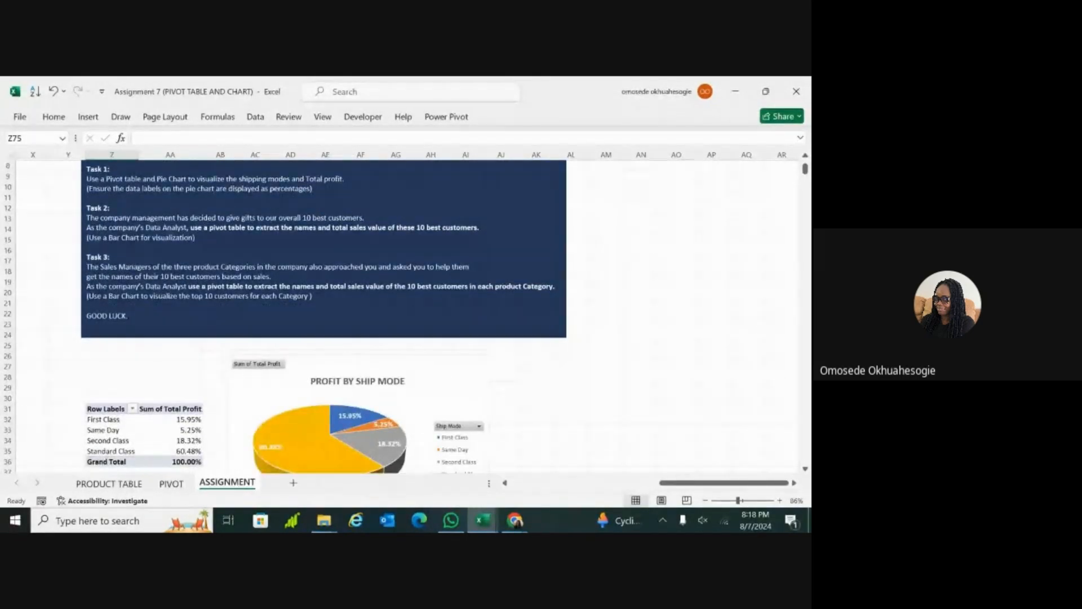
{"action": "scroll", "coordinate": [286, 316], "scroll_direction": "down", "scroll_amount": 1}
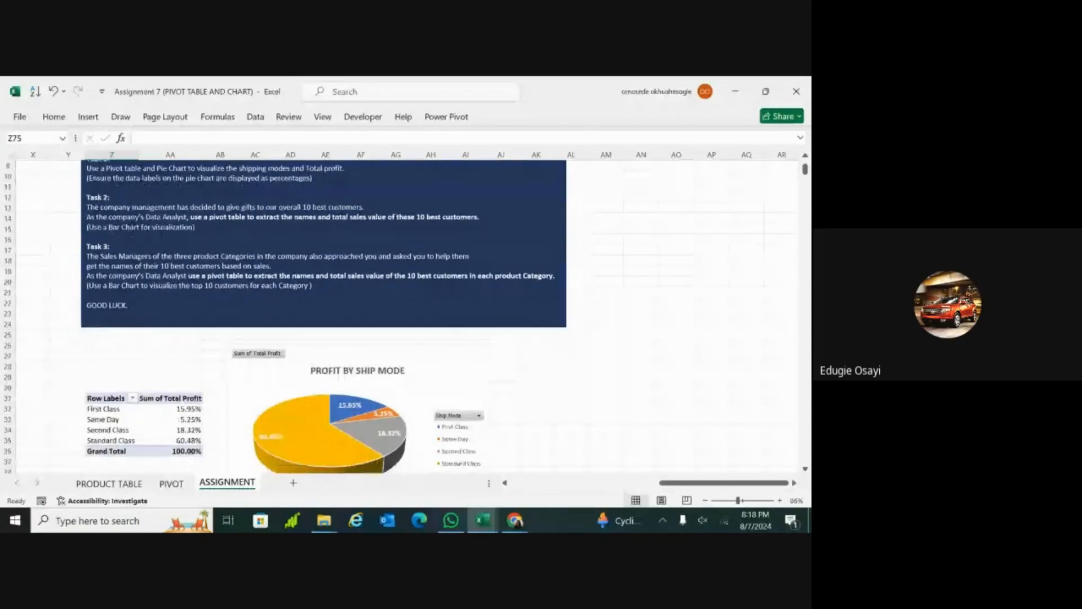
{"action": "scroll", "coordinate": [405, 317], "scroll_direction": "down", "scroll_amount": 1}
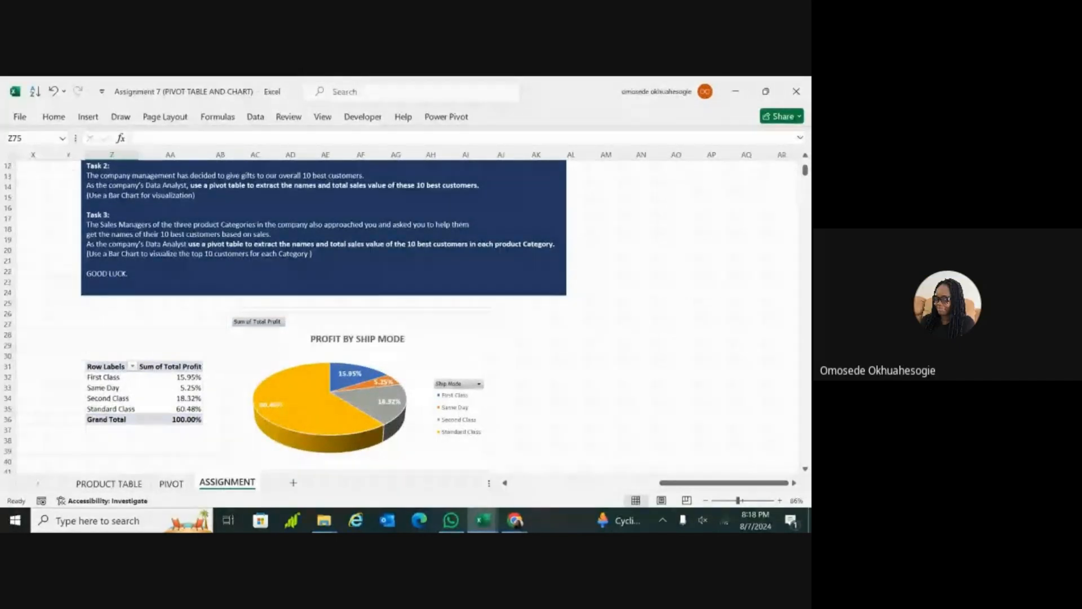
Step: Reread the assignment text box from the opening instruction line through Tasks 1, 2 and 3
{"action": "scroll", "coordinate": [286, 316], "scroll_direction": "up", "scroll_amount": 4}
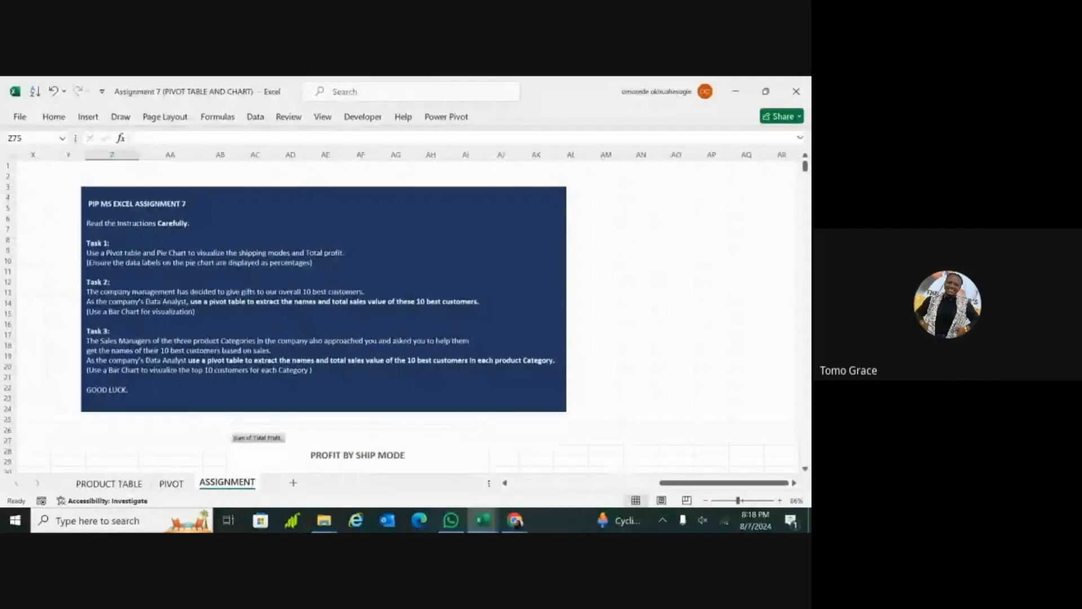
{"action": "scroll", "coordinate": [323, 315], "scroll_direction": "down", "scroll_amount": 1}
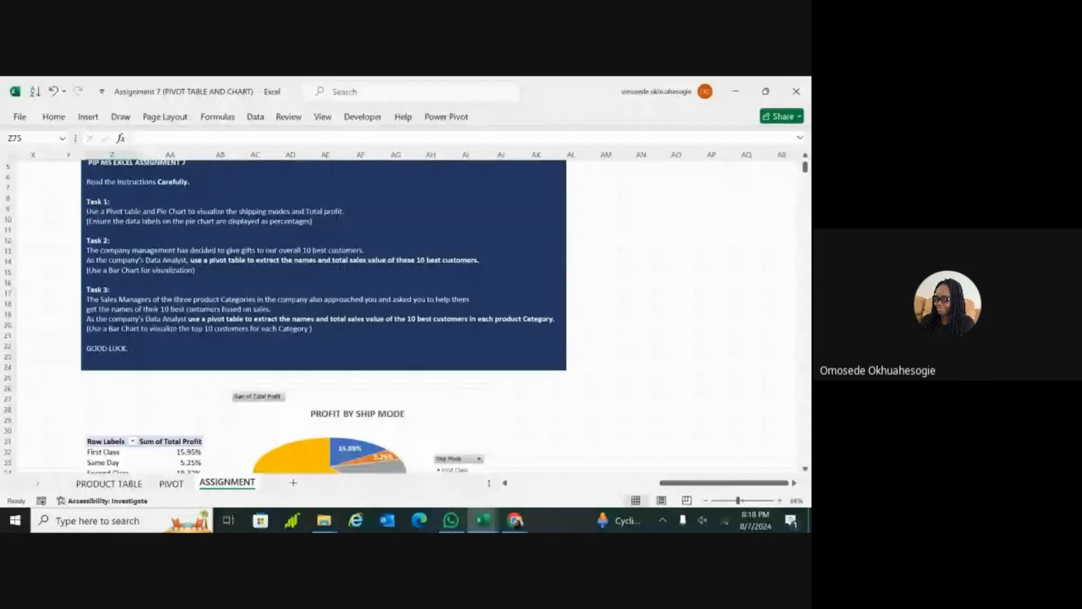
{"action": "scroll", "coordinate": [340, 288], "scroll_direction": "down", "scroll_amount": 1}
{"action": "scroll", "coordinate": [2, 185], "scroll_direction": "up", "scroll_amount": 2}
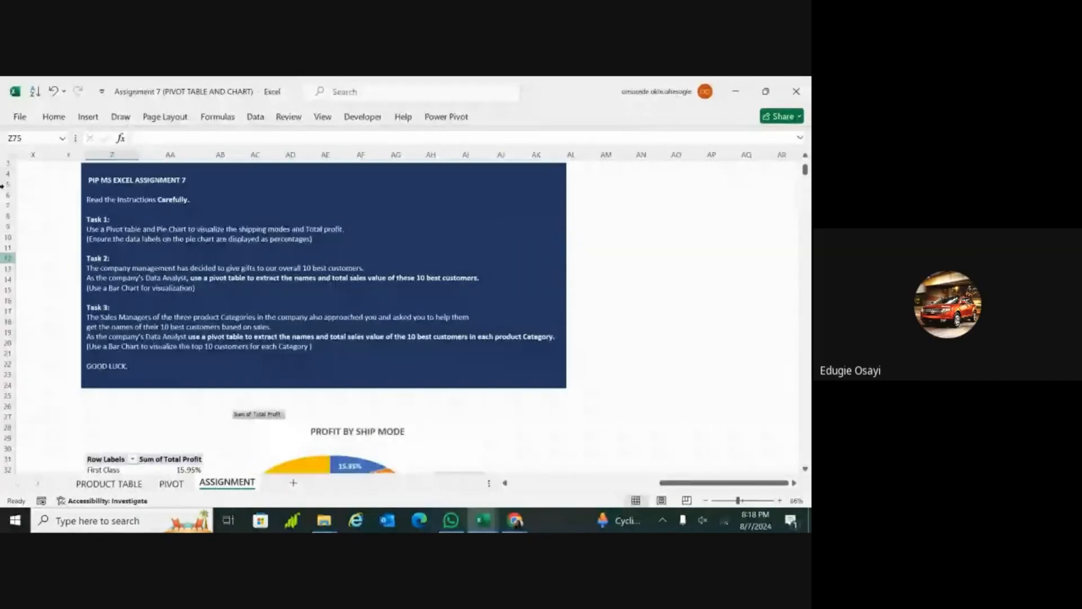
{"action": "left_click", "coordinate": [128, 199]}
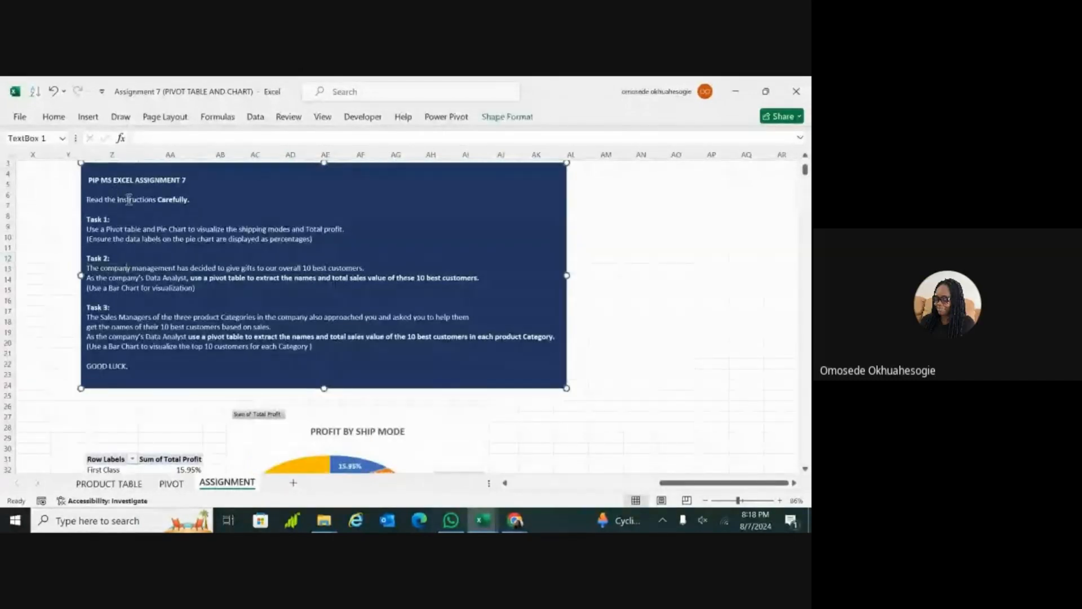
{"action": "left_click_drag", "start_coordinate": [91, 199], "coordinate": [162, 196]}
{"action": "left_click", "coordinate": [167, 239]}
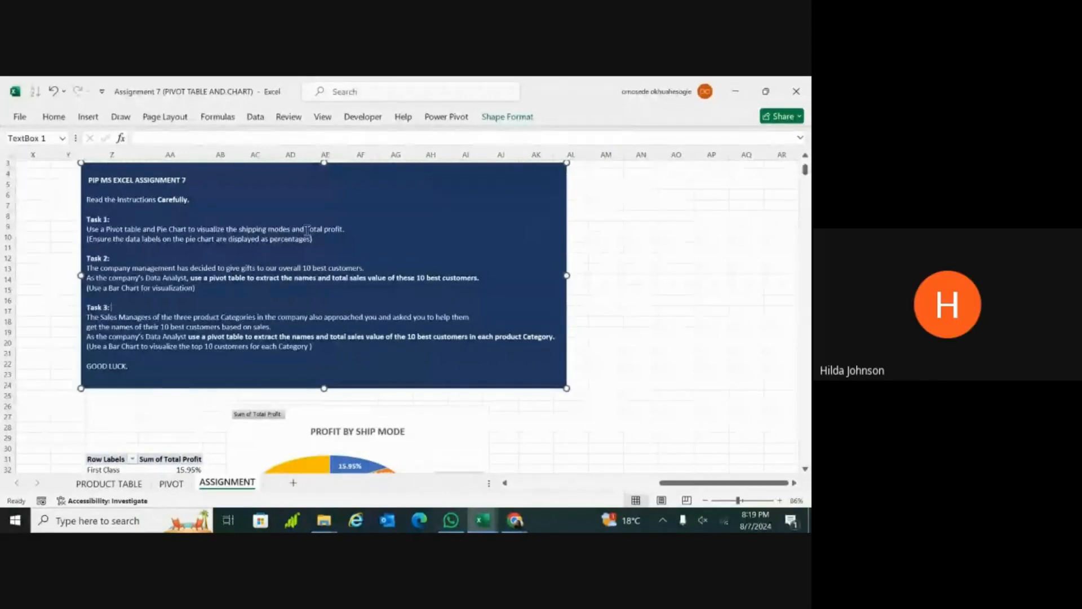
Step: Review the customer names and total sales in the top 10 customers PivotTable alongside its bar chart
{"action": "scroll", "coordinate": [499, 254], "scroll_direction": "down", "scroll_amount": 13}
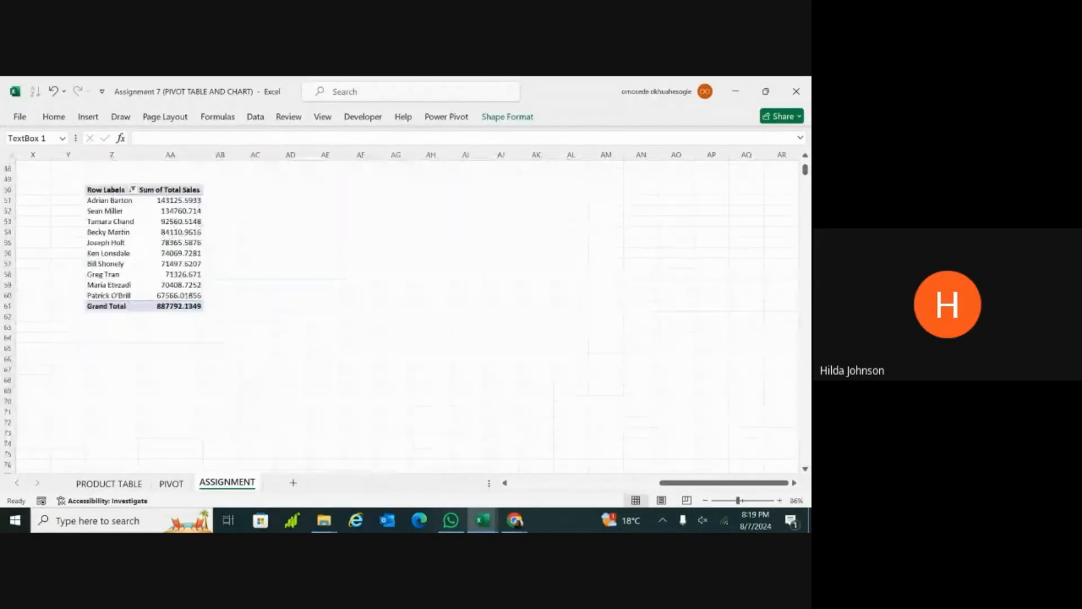
{"action": "scroll", "coordinate": [454, 265], "scroll_direction": "up", "scroll_amount": 1}
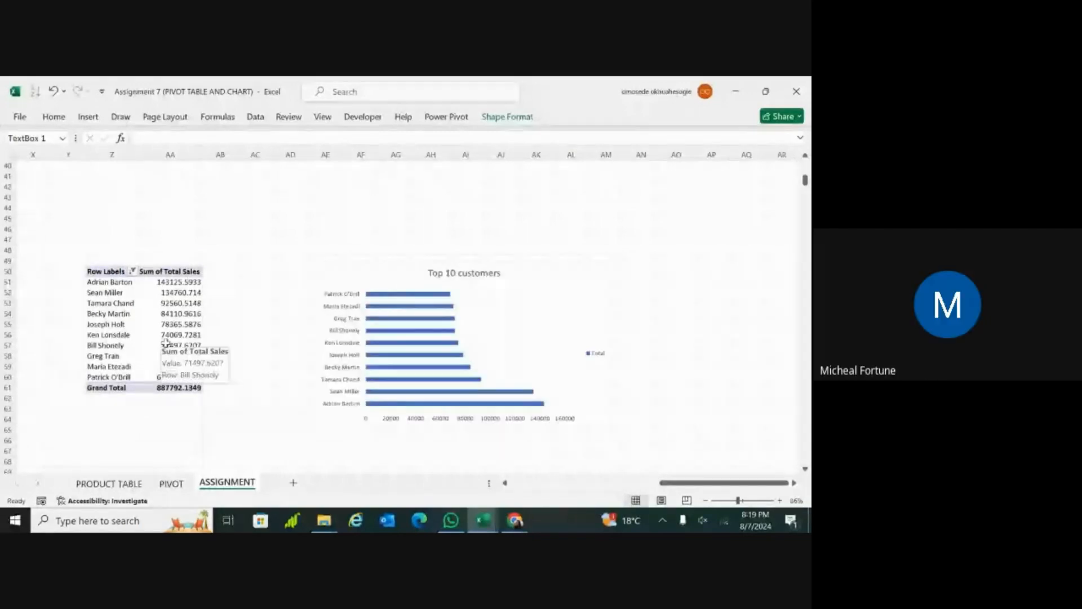
{"action": "left_click", "coordinate": [89, 334]}
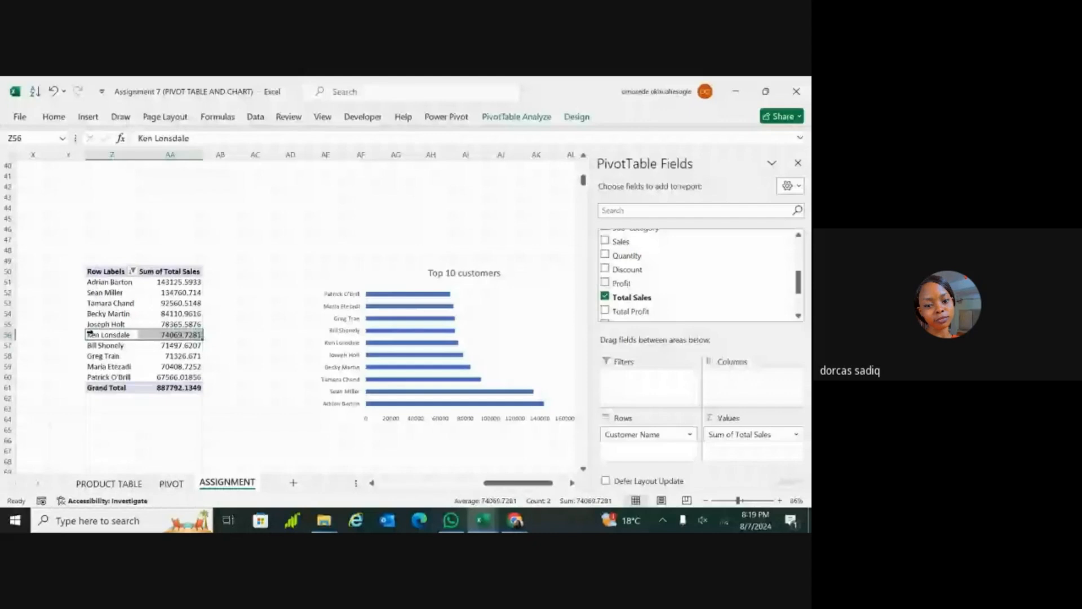
{"action": "scroll", "coordinate": [89, 333], "scroll_direction": "down", "scroll_amount": 4}
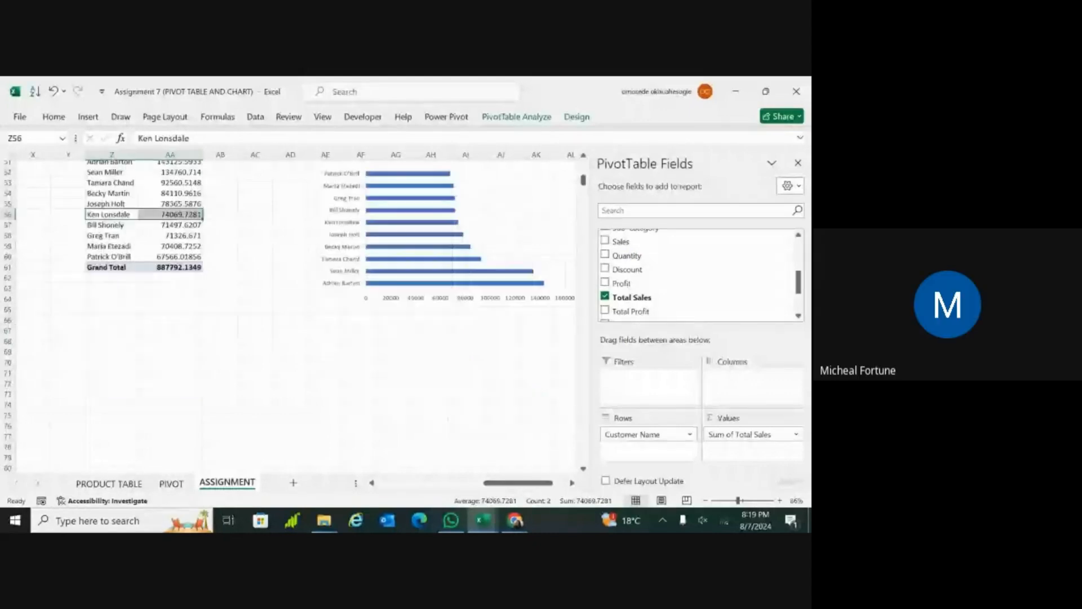
{"action": "left_click", "coordinate": [139, 409]}
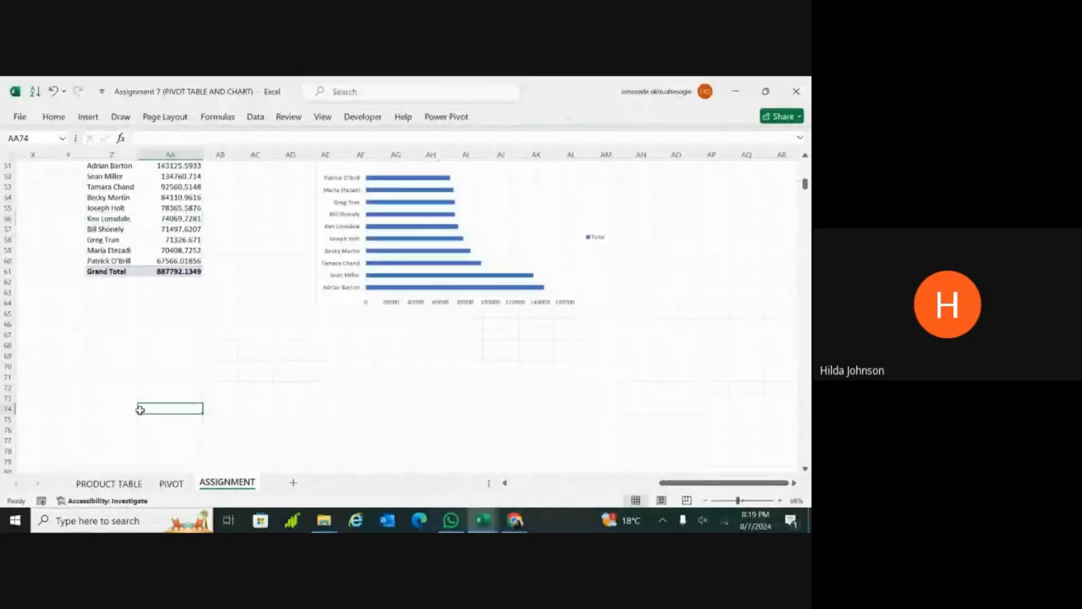
{"action": "scroll", "coordinate": [140, 410], "scroll_direction": "up", "scroll_amount": 2}
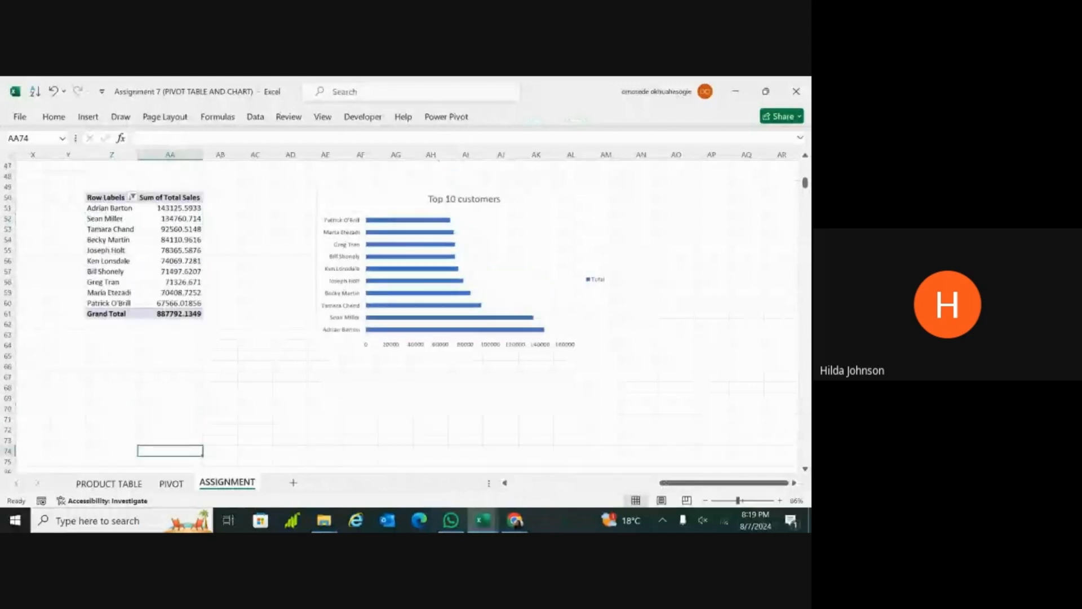
{"action": "left_click", "coordinate": [112, 244]}
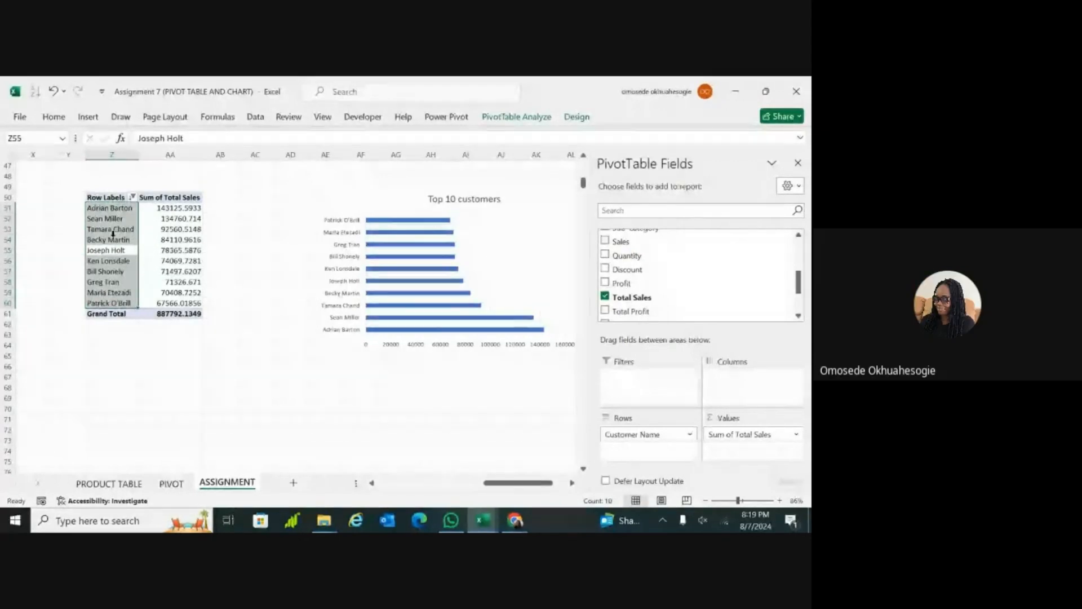
Step: Preview the Clustered Column and Clustered Bar PivotChart types for the top 10 customers PivotTable, and close the chart dialog without inserting one
{"action": "left_click", "coordinate": [160, 239]}
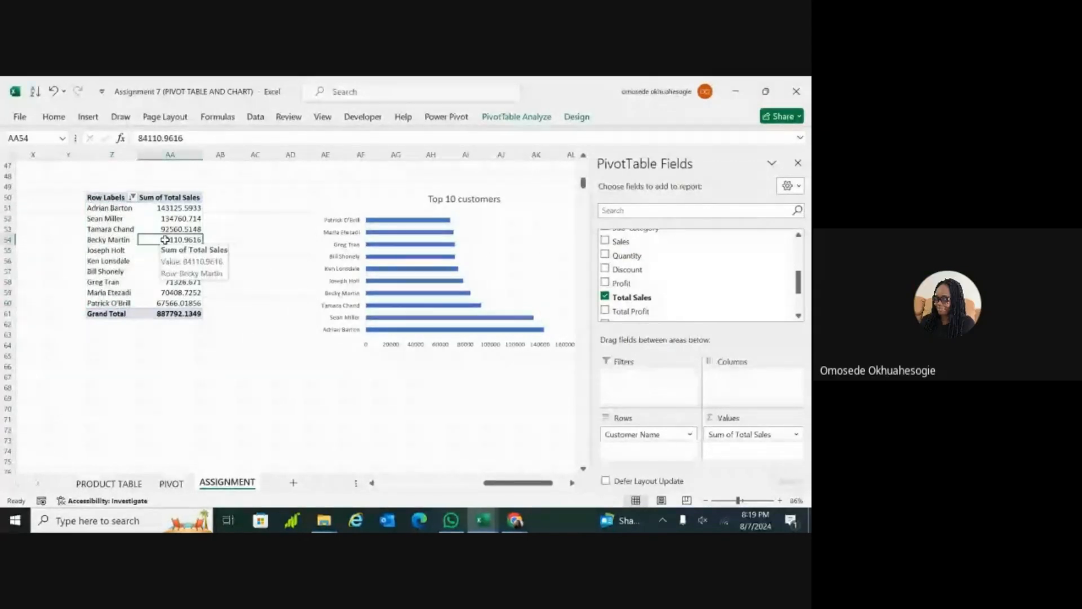
{"action": "left_click", "coordinate": [88, 117]}
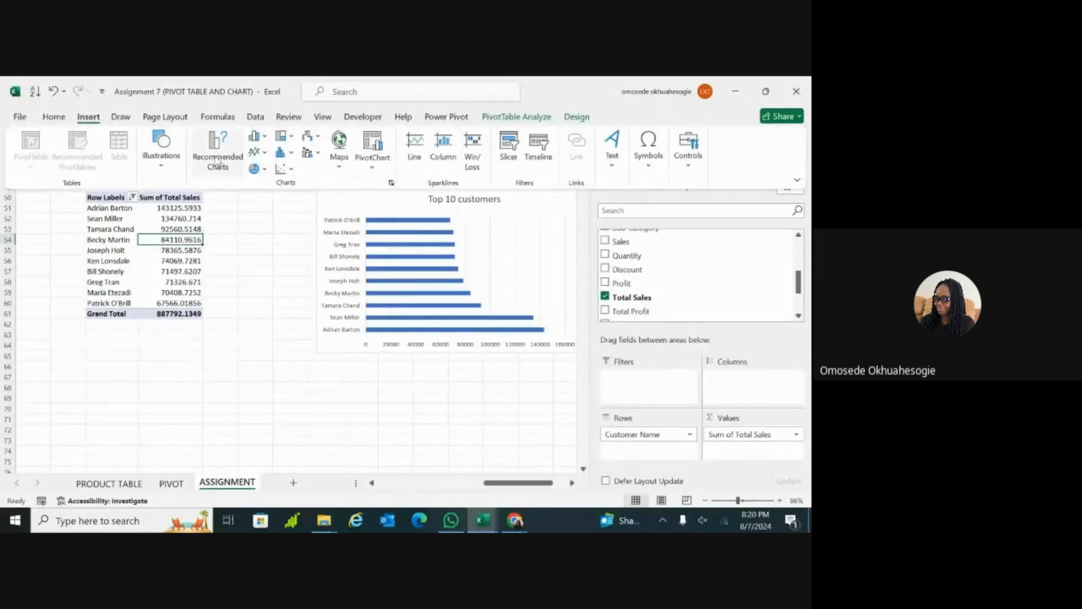
{"action": "left_click", "coordinate": [377, 160]}
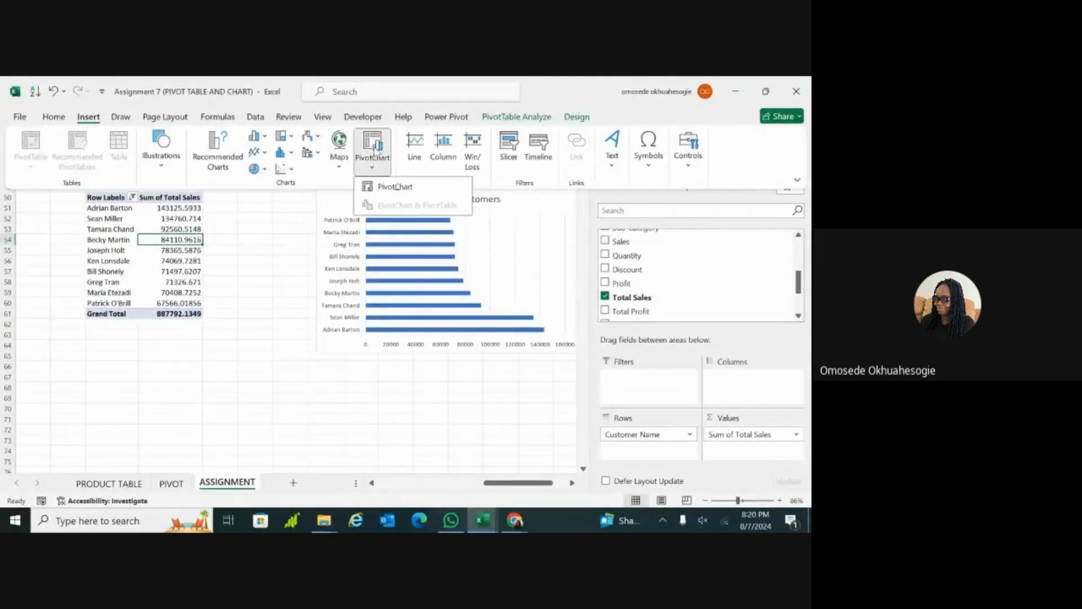
{"action": "left_click", "coordinate": [387, 188]}
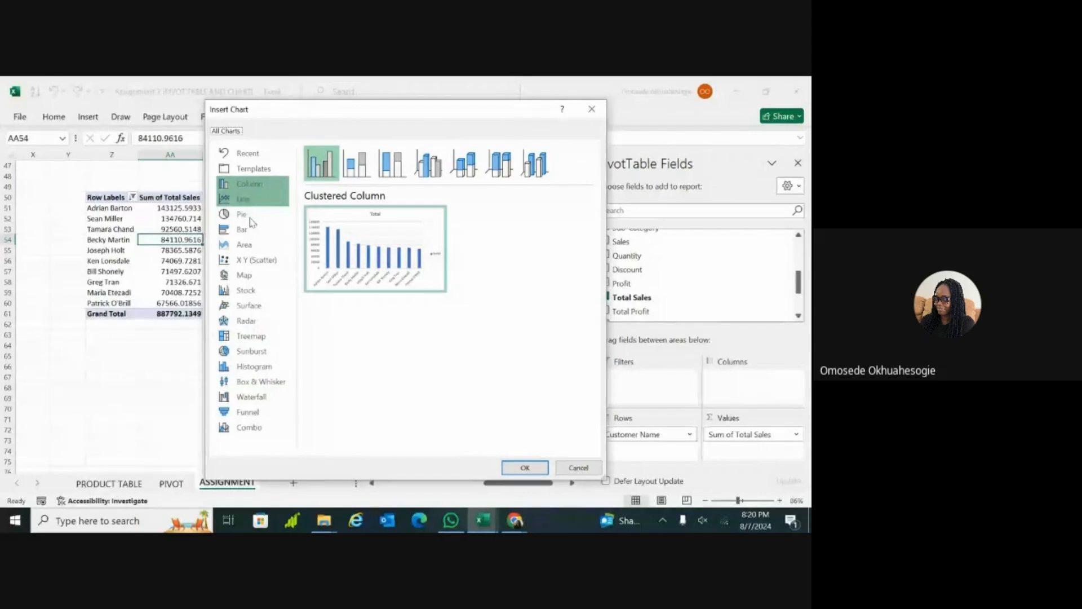
{"action": "left_click", "coordinate": [257, 184]}
{"action": "mouse_move", "coordinate": [334, 219]}
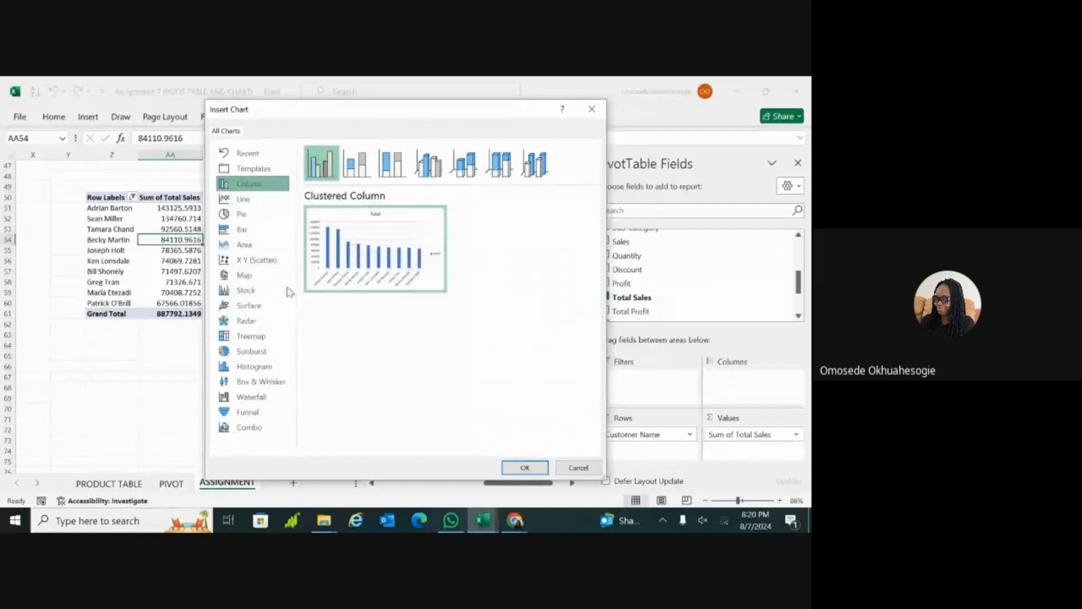
{"action": "left_click", "coordinate": [261, 230]}
{"action": "mouse_move", "coordinate": [365, 237]}
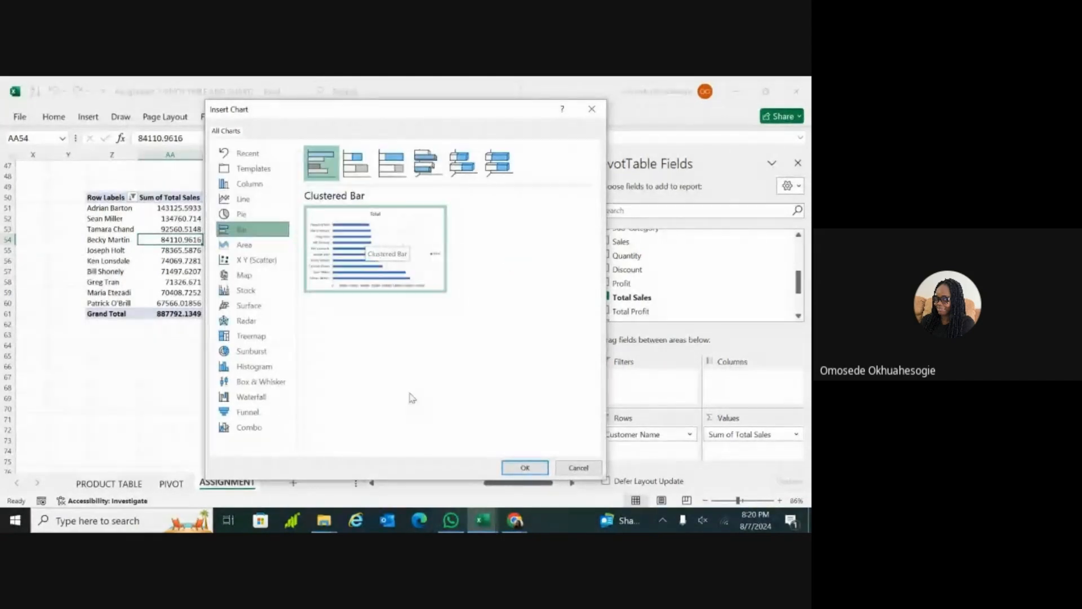
{"action": "left_click", "coordinate": [592, 112]}
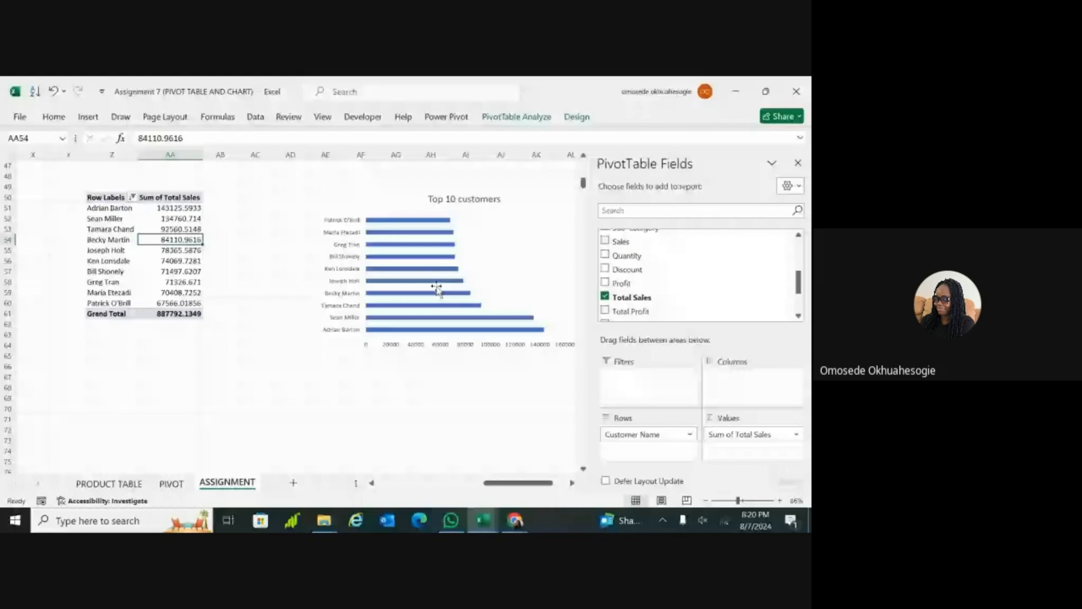
Step: Select the Top 10 customers chart's bars and recheck the Task 2 and Task 3 requirements on PivotTables and bar charts
{"action": "left_click", "coordinate": [437, 288]}
{"action": "scroll", "coordinate": [437, 288], "scroll_direction": "up", "scroll_amount": 15}
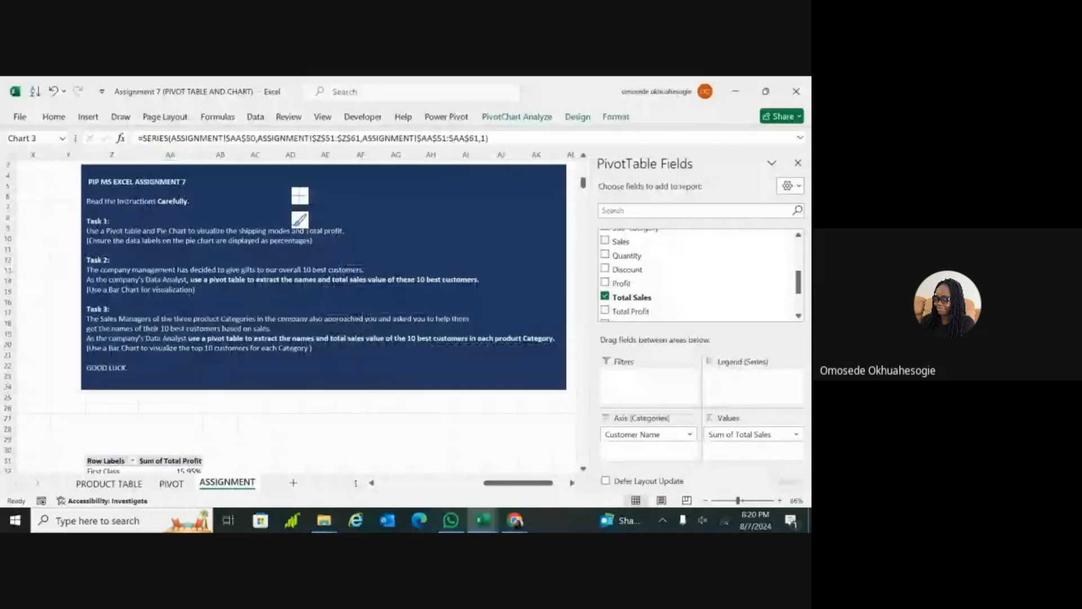
{"action": "scroll", "coordinate": [324, 282], "scroll_direction": "down", "scroll_amount": 2}
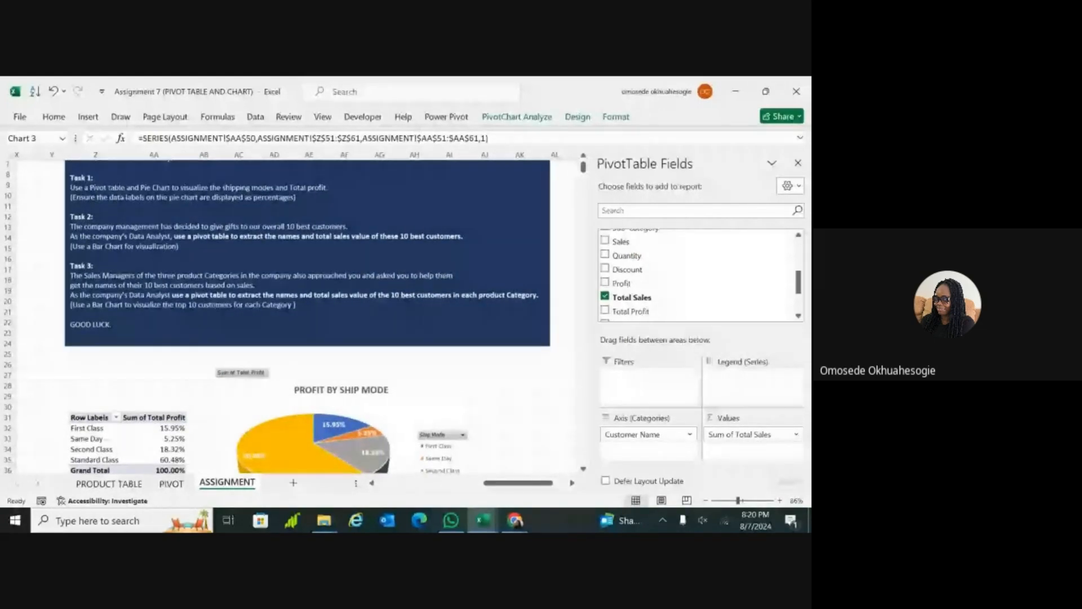
{"action": "scroll", "coordinate": [324, 282], "scroll_direction": "left", "scroll_amount": 1}
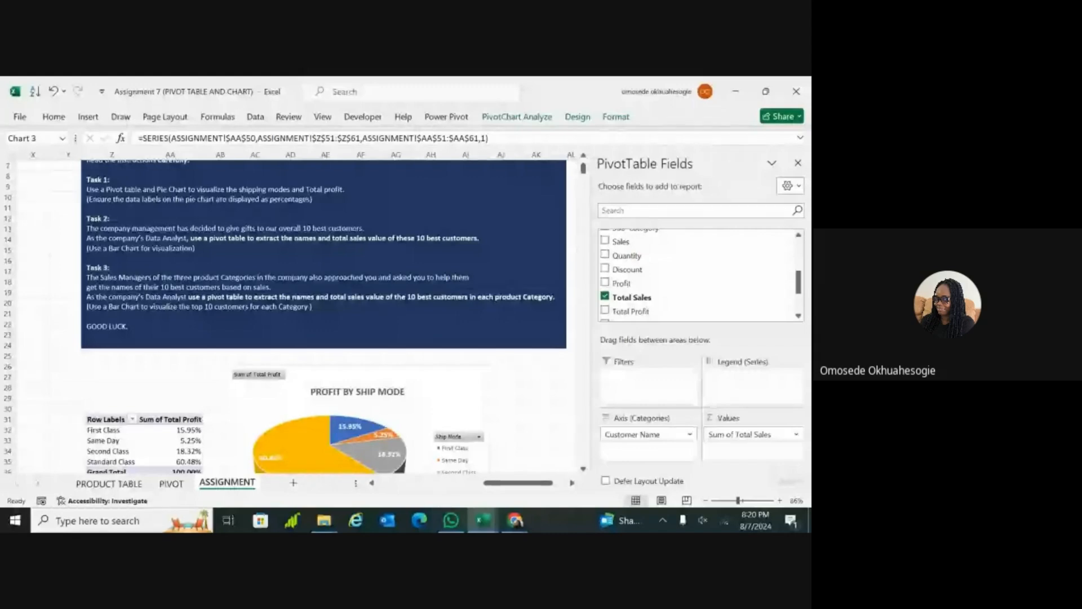
{"action": "scroll", "coordinate": [324, 315], "scroll_direction": "down", "scroll_amount": 1}
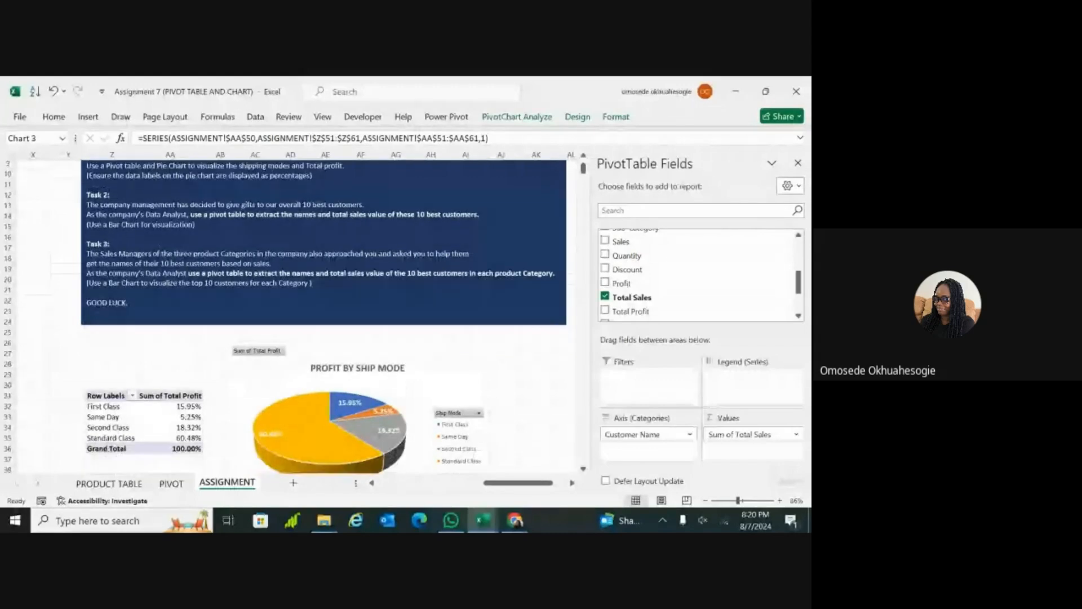
{"action": "scroll", "coordinate": [324, 315], "scroll_direction": "down", "scroll_amount": 1}
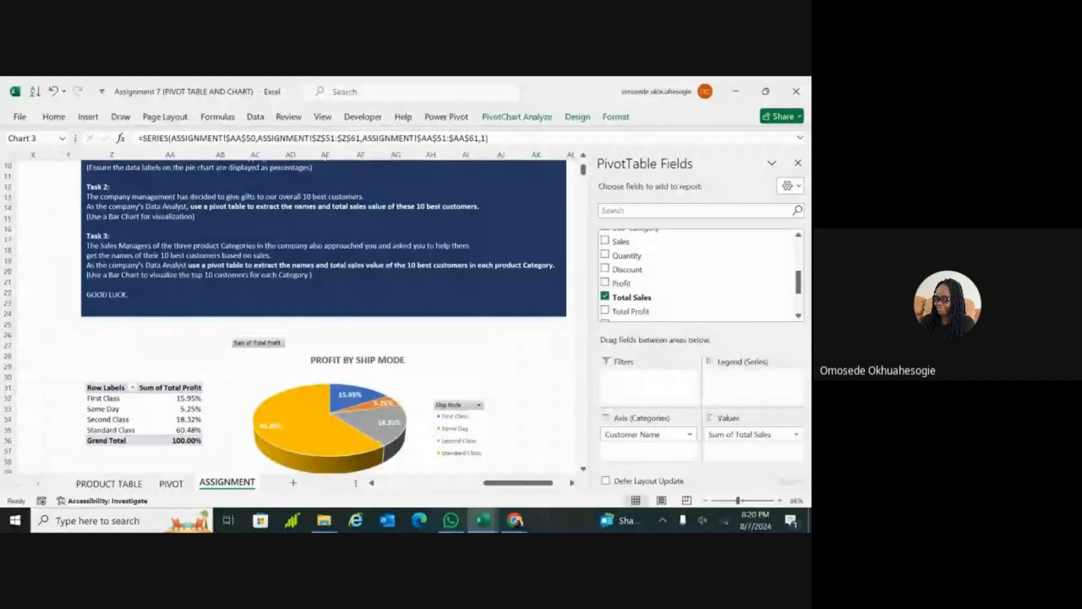
{"action": "scroll", "coordinate": [324, 315], "scroll_direction": "down", "scroll_amount": 1}
{"action": "scroll", "coordinate": [324, 316], "scroll_direction": "down", "scroll_amount": 1}
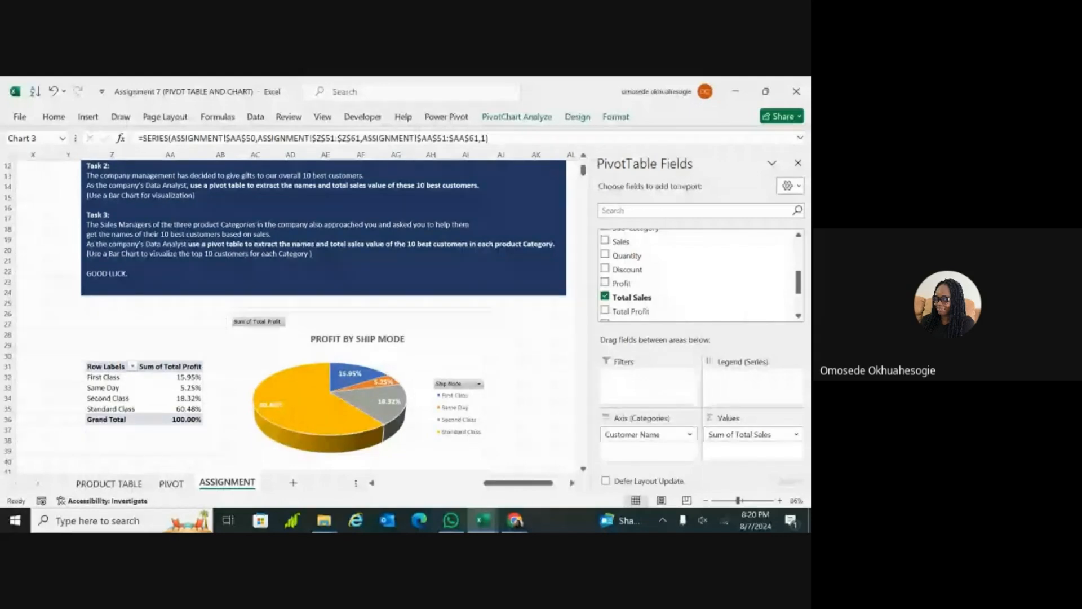
{"action": "scroll", "coordinate": [285, 317], "scroll_direction": "down", "scroll_amount": 1}
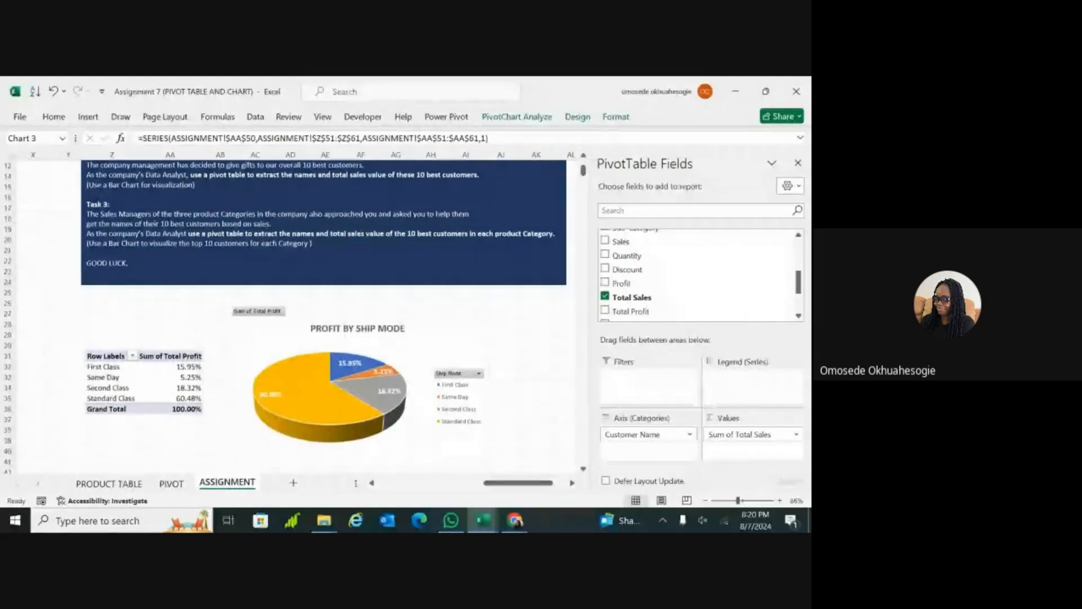
Step: Insert a PivotTable from product_table in cell Z73 of the ASSIGNMENT sheet, below the top 10 customers table
{"action": "scroll", "coordinate": [324, 322], "scroll_direction": "down", "scroll_amount": 3}
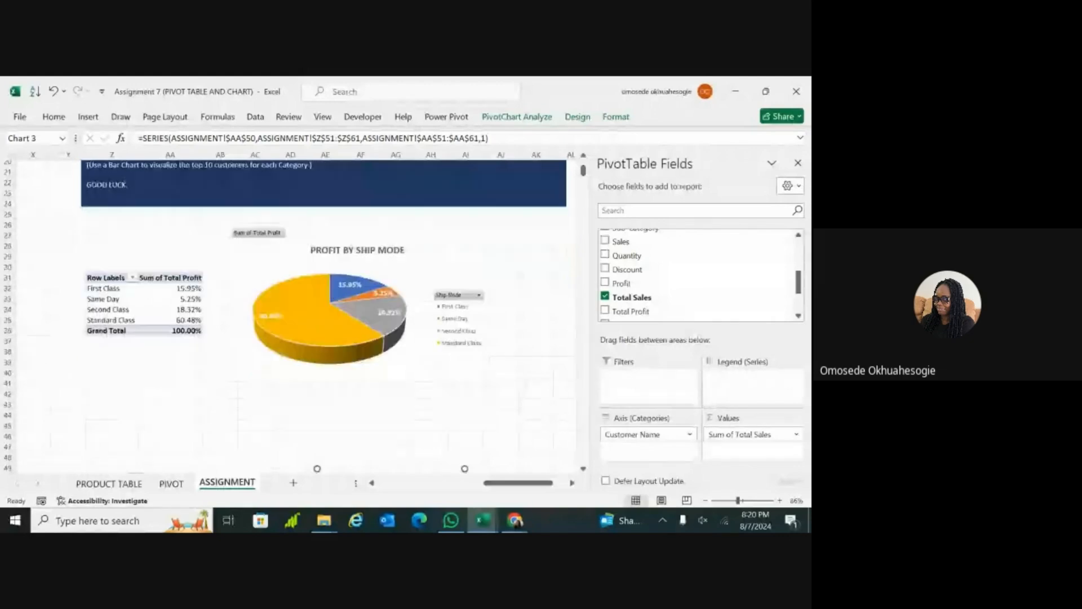
{"action": "scroll", "coordinate": [323, 322], "scroll_direction": "down", "scroll_amount": 17}
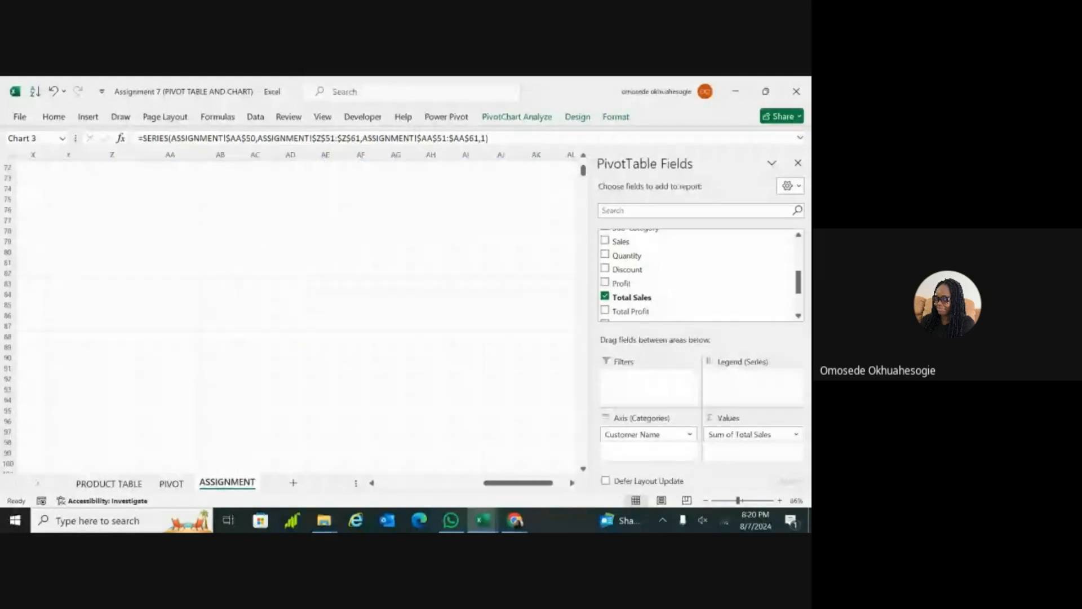
{"action": "scroll", "coordinate": [386, 307], "scroll_direction": "up", "scroll_amount": 5}
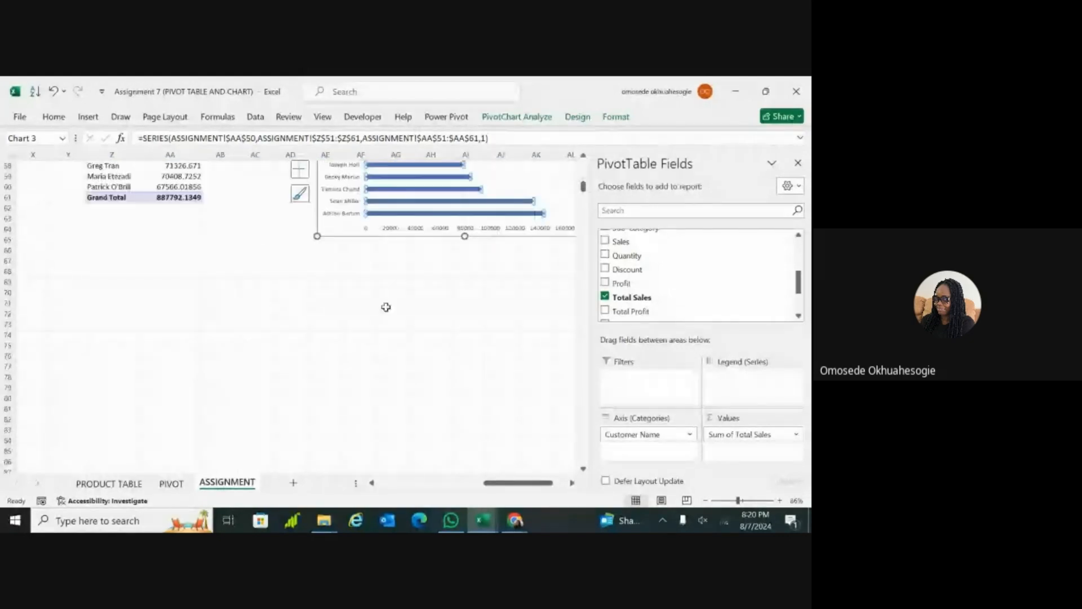
{"action": "left_click", "coordinate": [112, 324]}
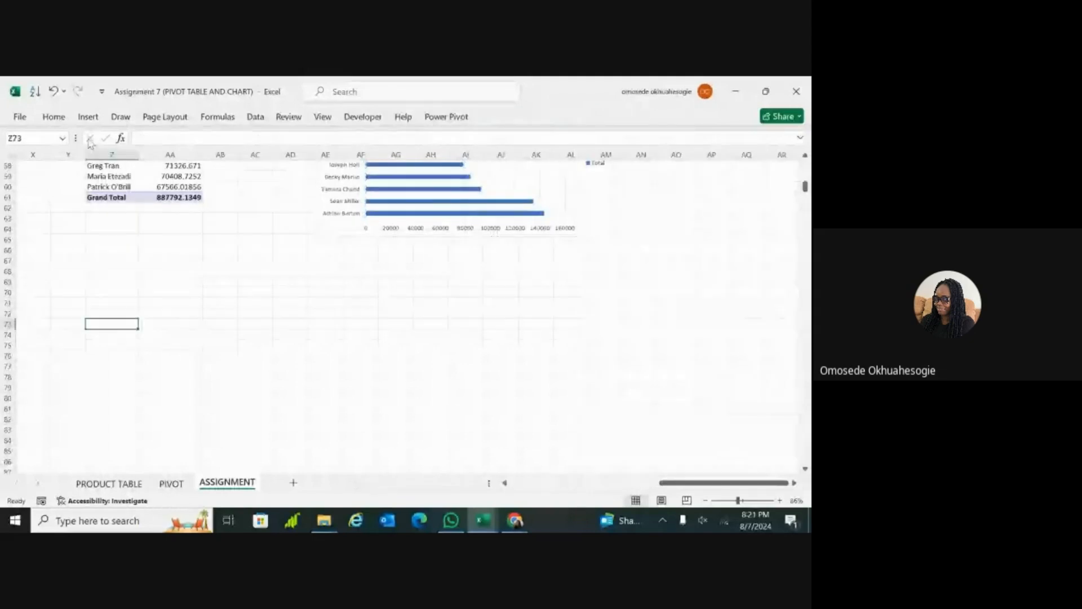
{"action": "left_click", "coordinate": [90, 117]}
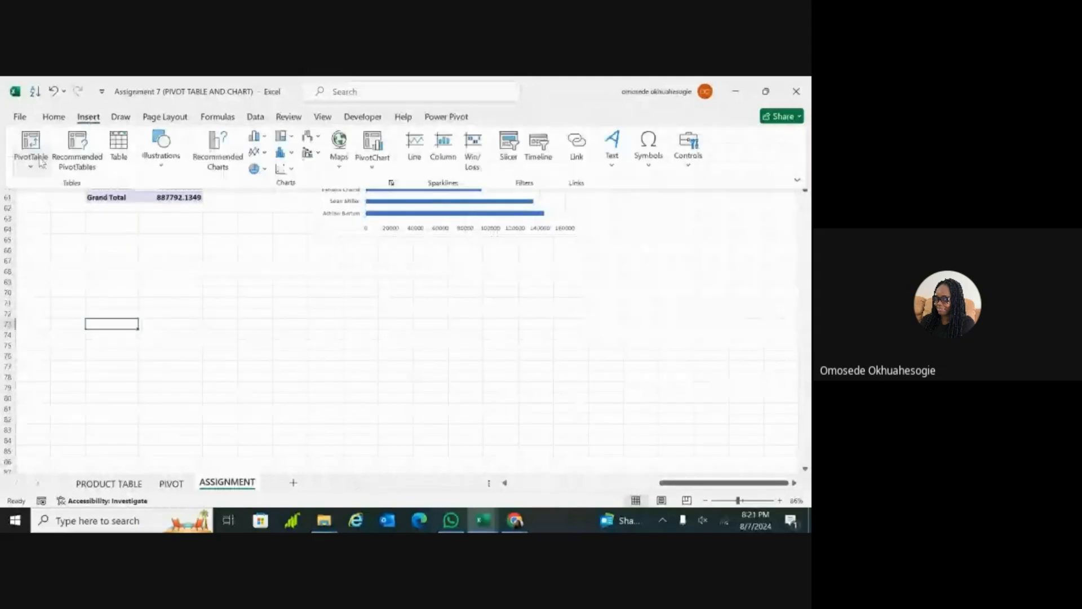
{"action": "left_click", "coordinate": [40, 162]}
{"action": "left_click", "coordinate": [48, 189]}
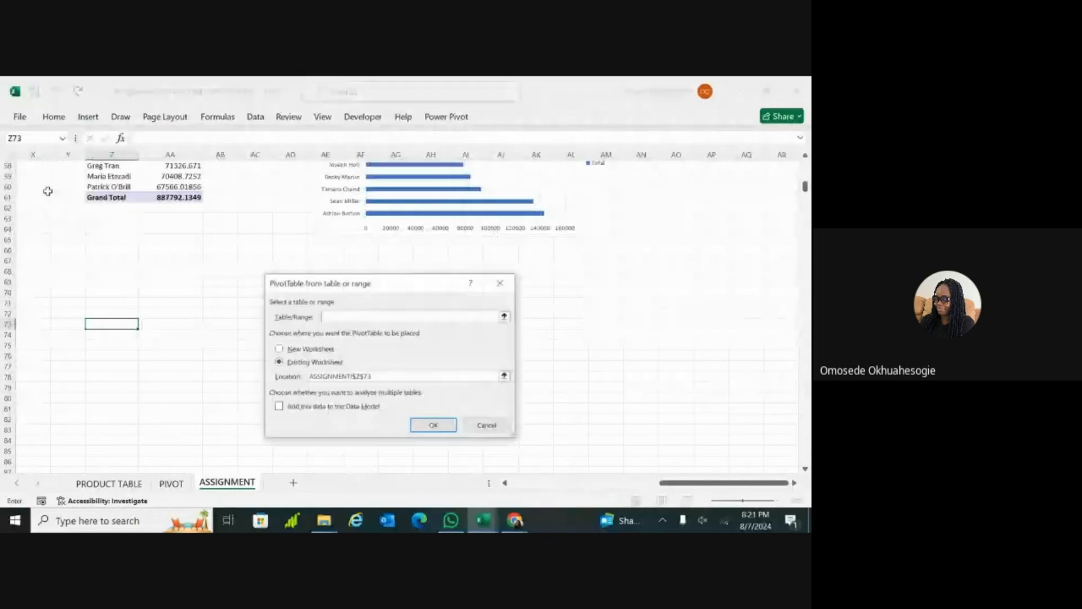
{"action": "type", "text": "p"}
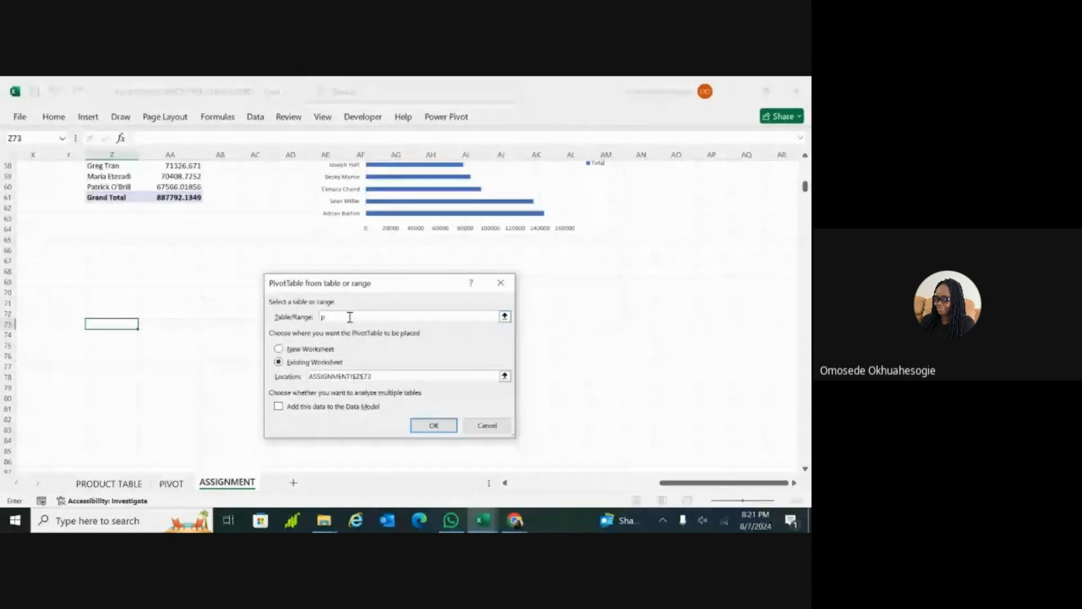
{"action": "type", "text": "rodi"}
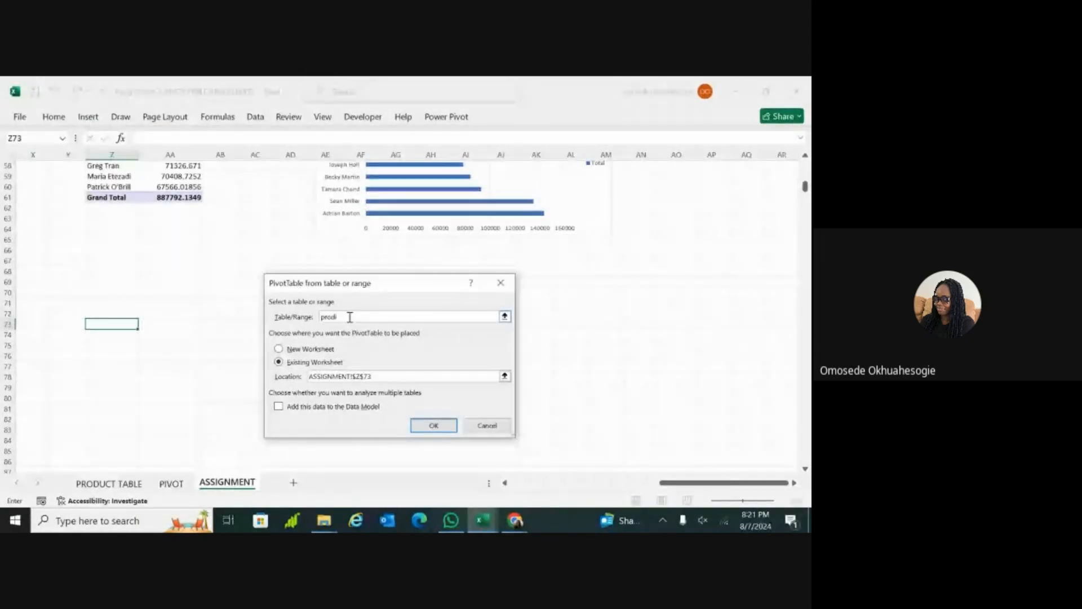
{"action": "type", "text": "ct_"}
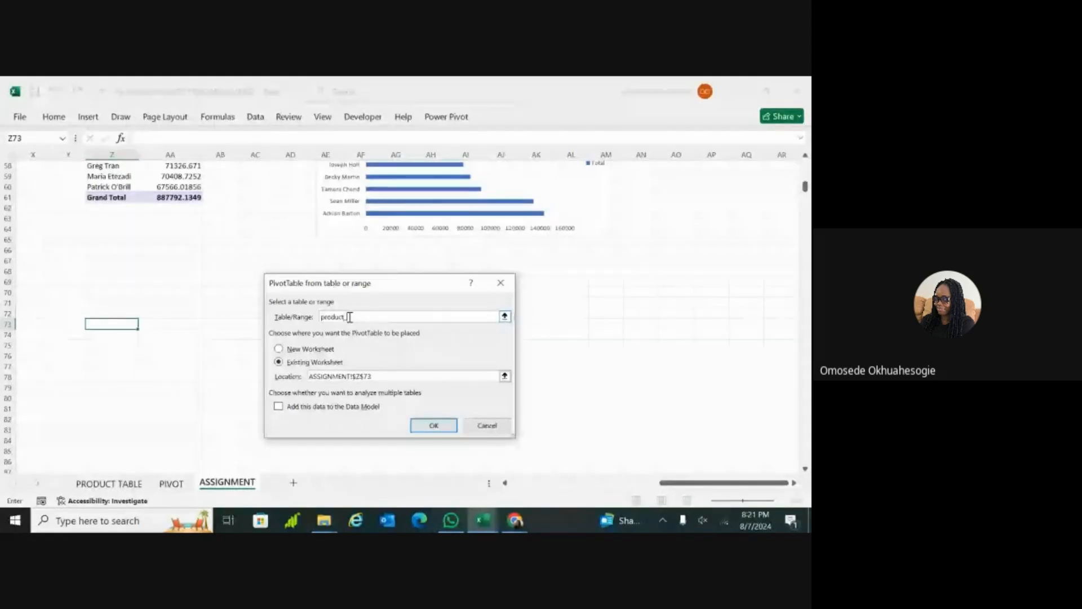
{"action": "type", "text": "table"}
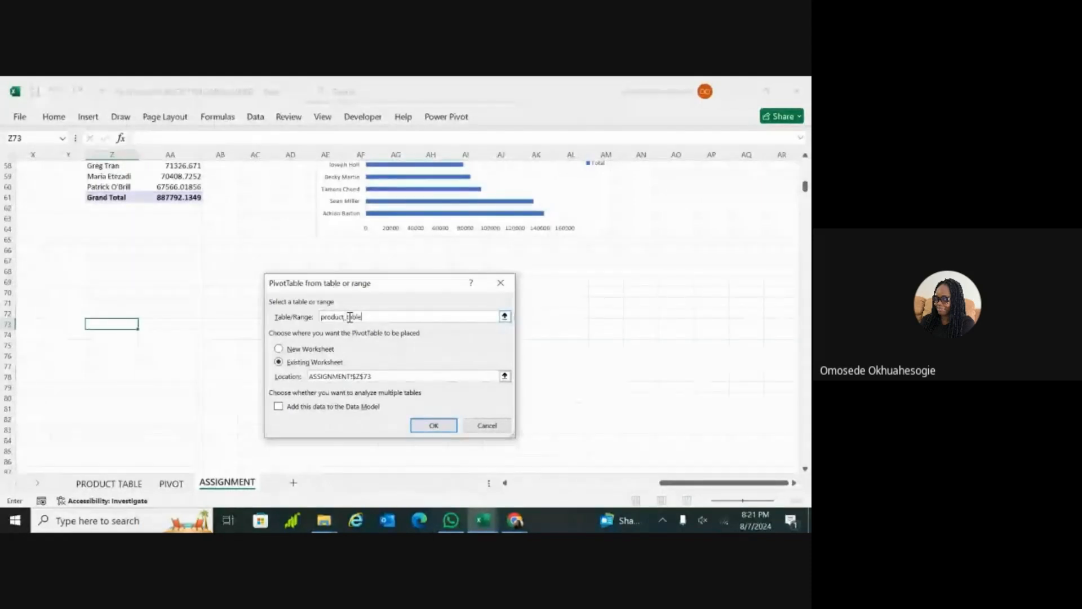
{"action": "left_click", "coordinate": [425, 424]}
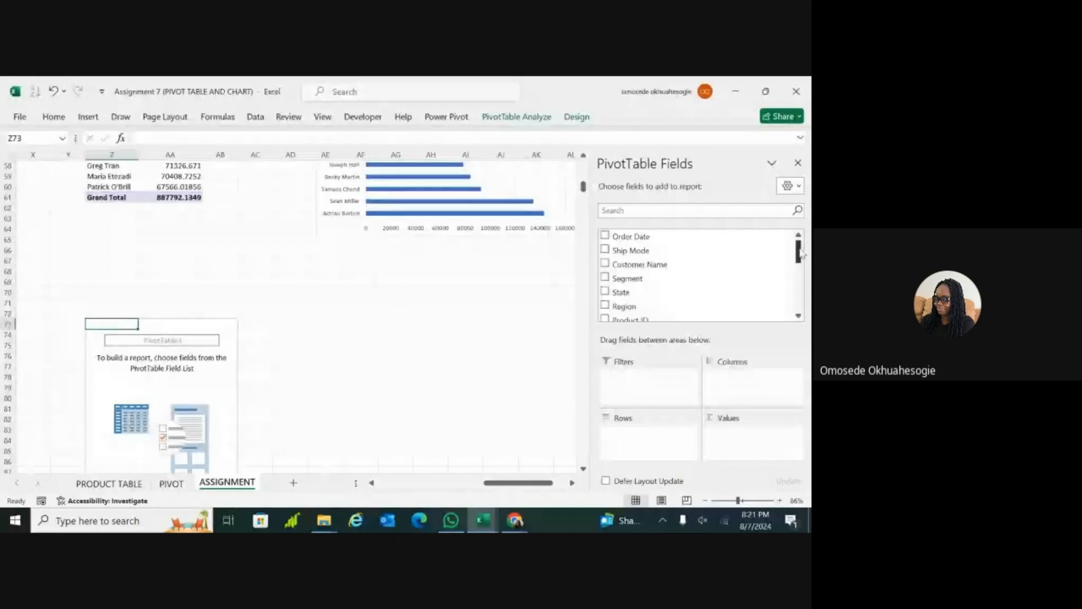
Step: Add Total Sales as the new PivotTable's values, with Customer Name and Category as its row fields
{"action": "left_click_drag", "start_coordinate": [800, 253], "coordinate": [802, 307]}
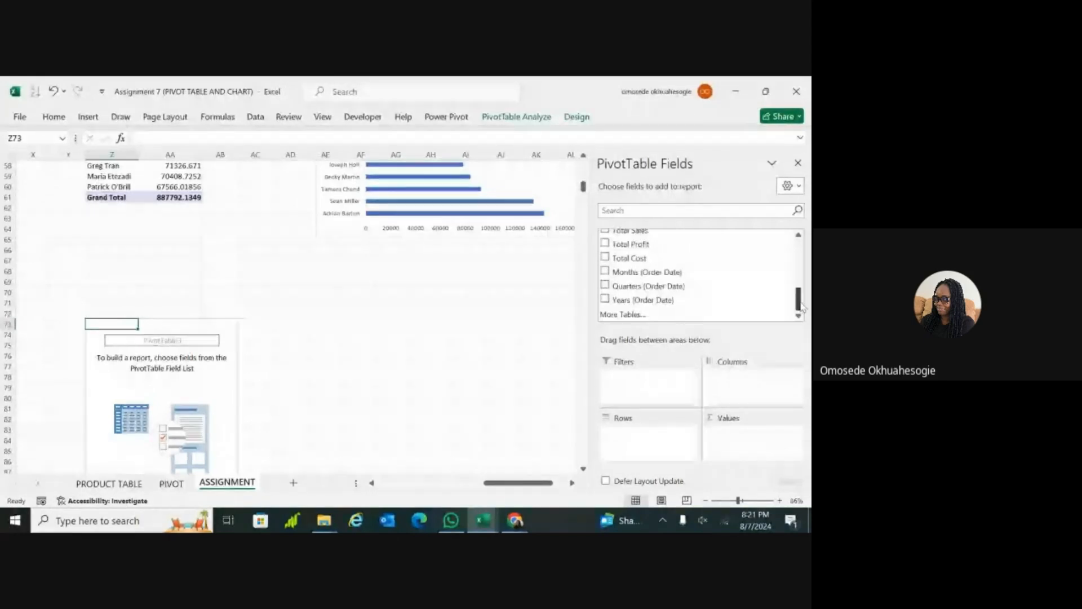
{"action": "scroll", "coordinate": [797, 299], "scroll_direction": "up", "scroll_amount": 1}
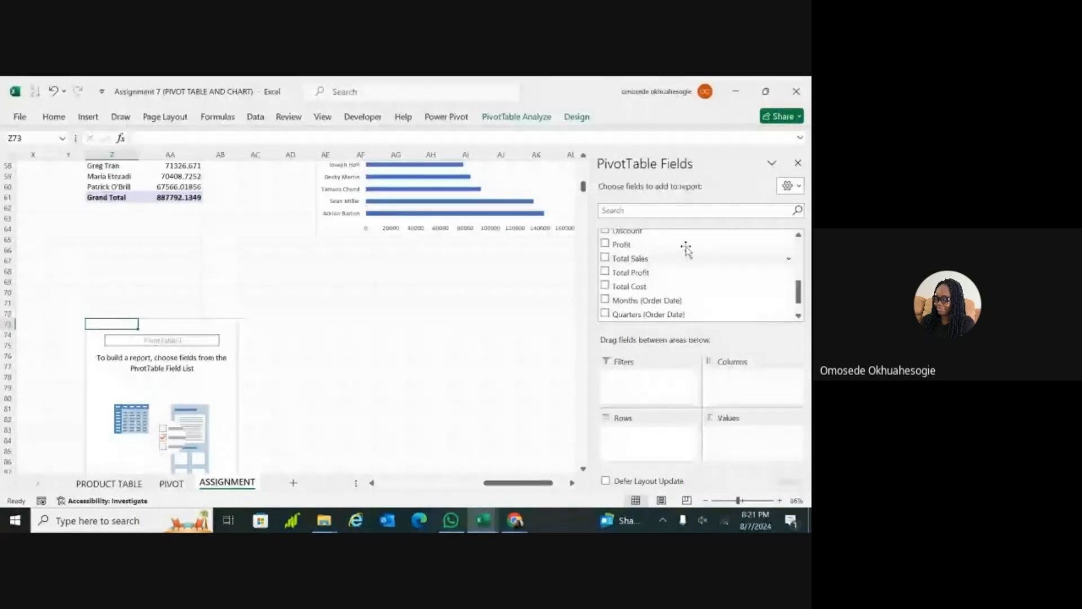
{"action": "left_click", "coordinate": [605, 258]}
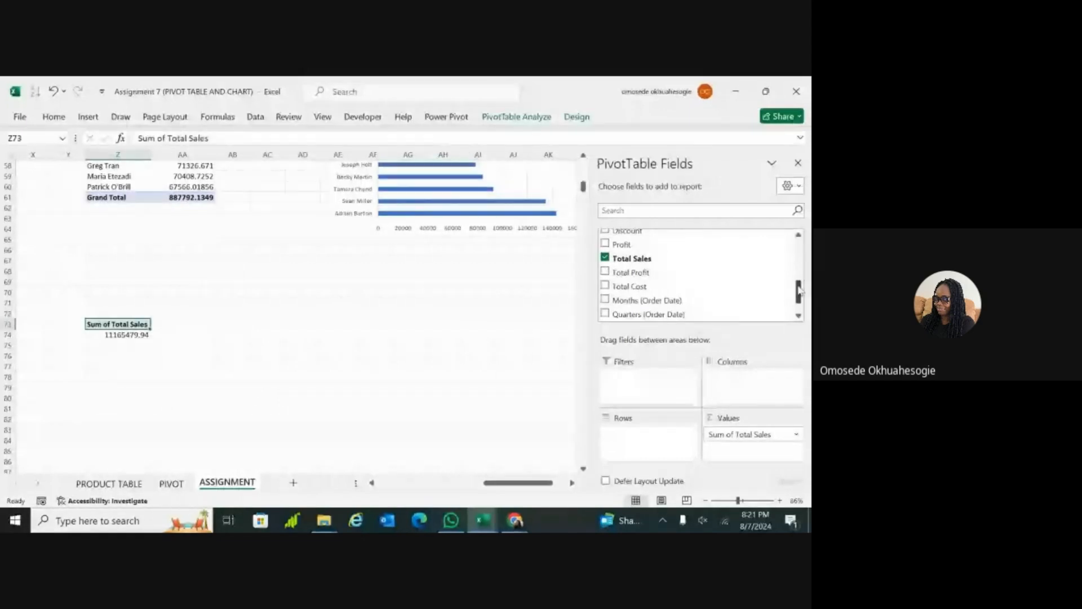
{"action": "left_click_drag", "start_coordinate": [799, 290], "coordinate": [801, 248]}
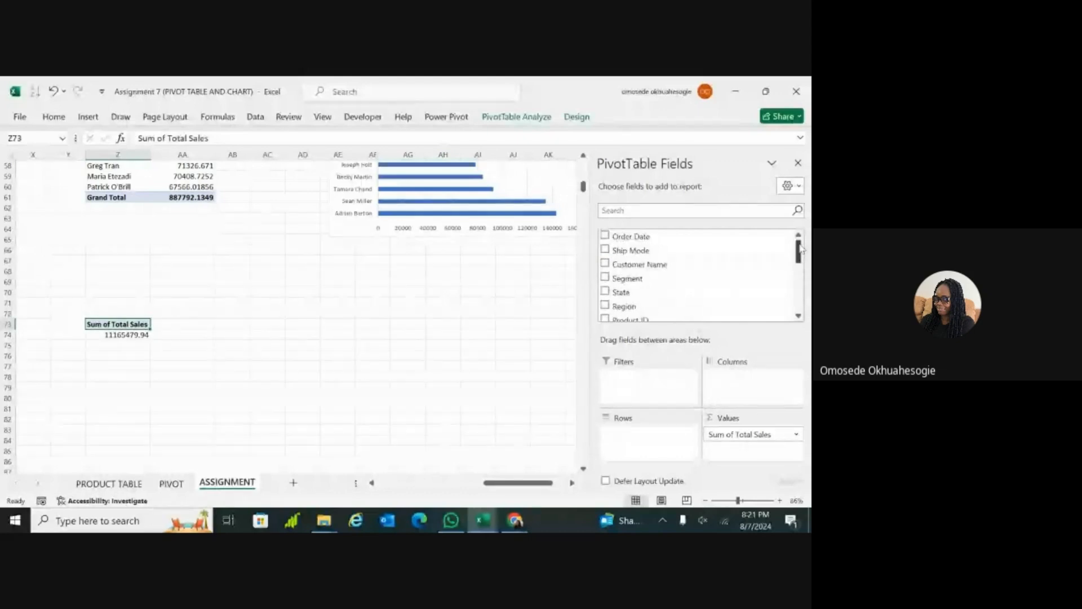
{"action": "left_click", "coordinate": [610, 266]}
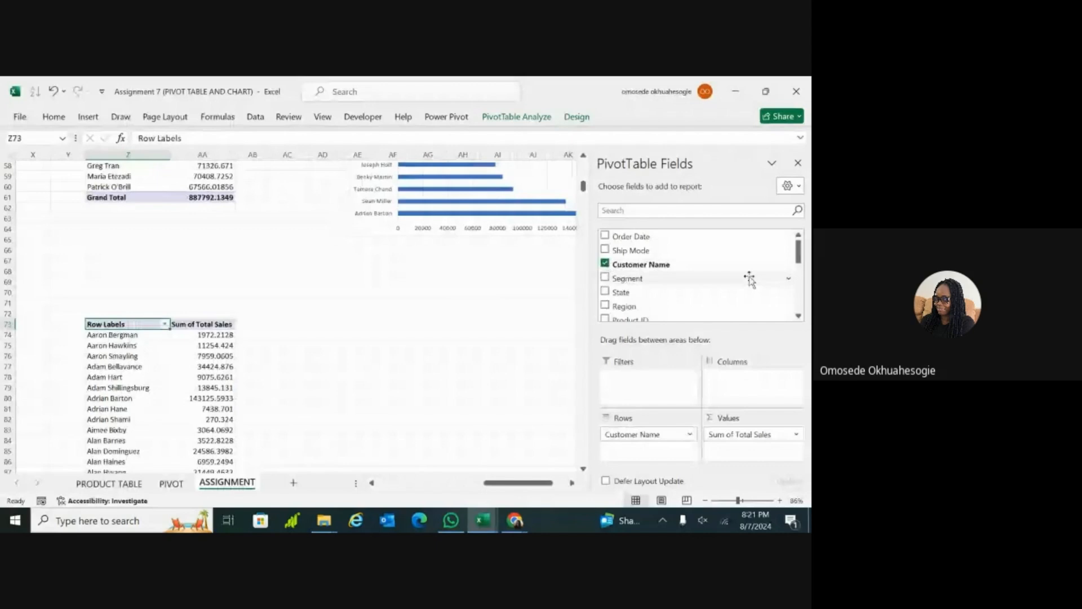
{"action": "scroll", "coordinate": [699, 270], "scroll_direction": "down", "scroll_amount": 3}
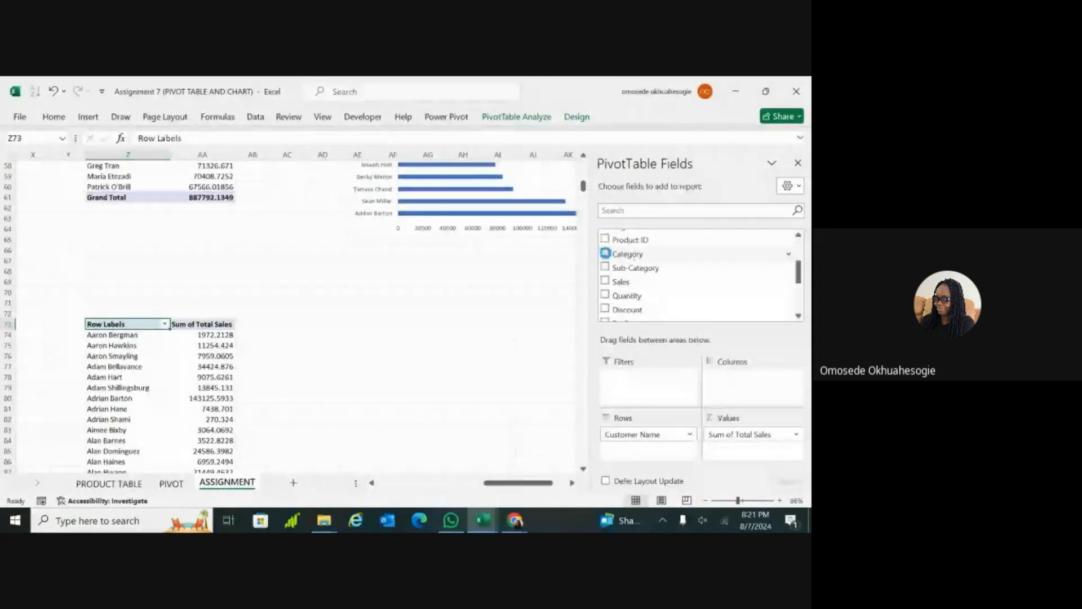
{"action": "left_click", "coordinate": [605, 253]}
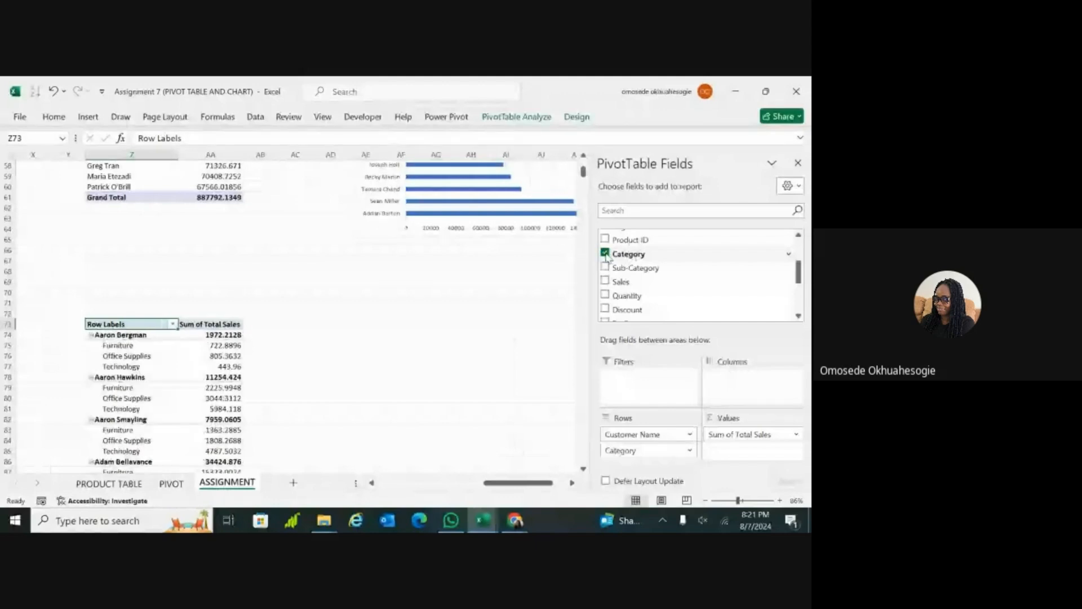
Step: Reorder the PivotTable's row fields so Category sits above Customer Name, grouping the customers by category
{"action": "scroll", "coordinate": [296, 315], "scroll_direction": "down", "scroll_amount": 3}
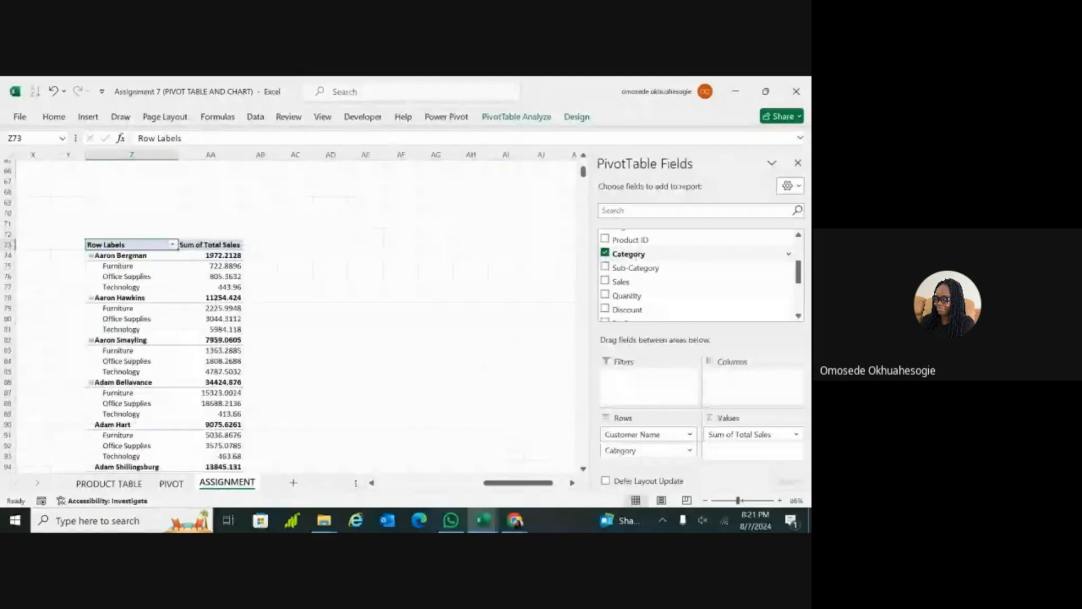
{"action": "scroll", "coordinate": [284, 292], "scroll_direction": "down", "scroll_amount": 1}
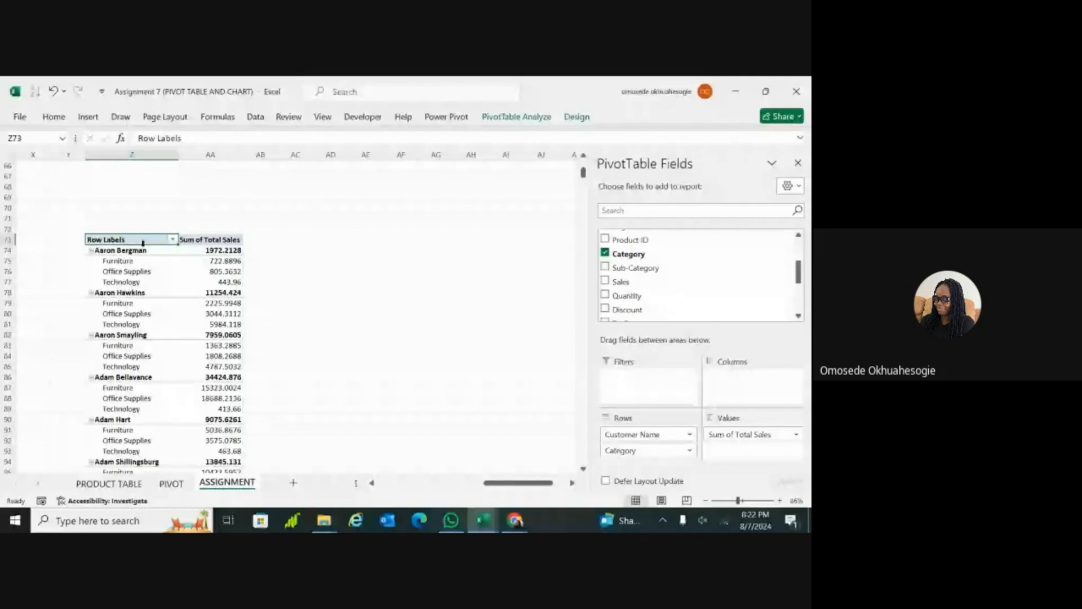
{"action": "left_click", "coordinate": [655, 451]}
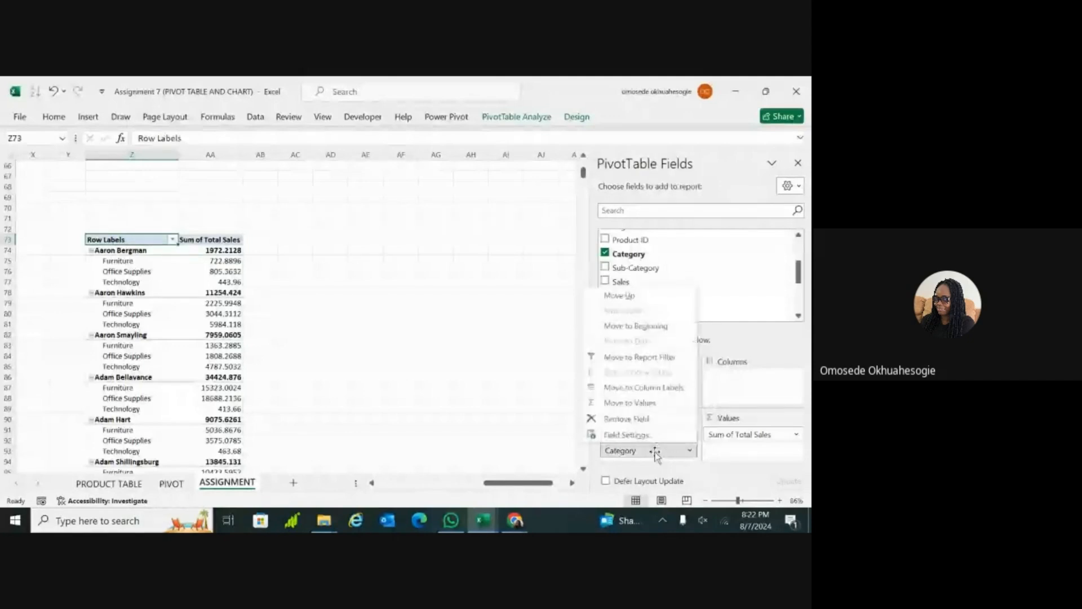
{"action": "left_click", "coordinate": [655, 451]}
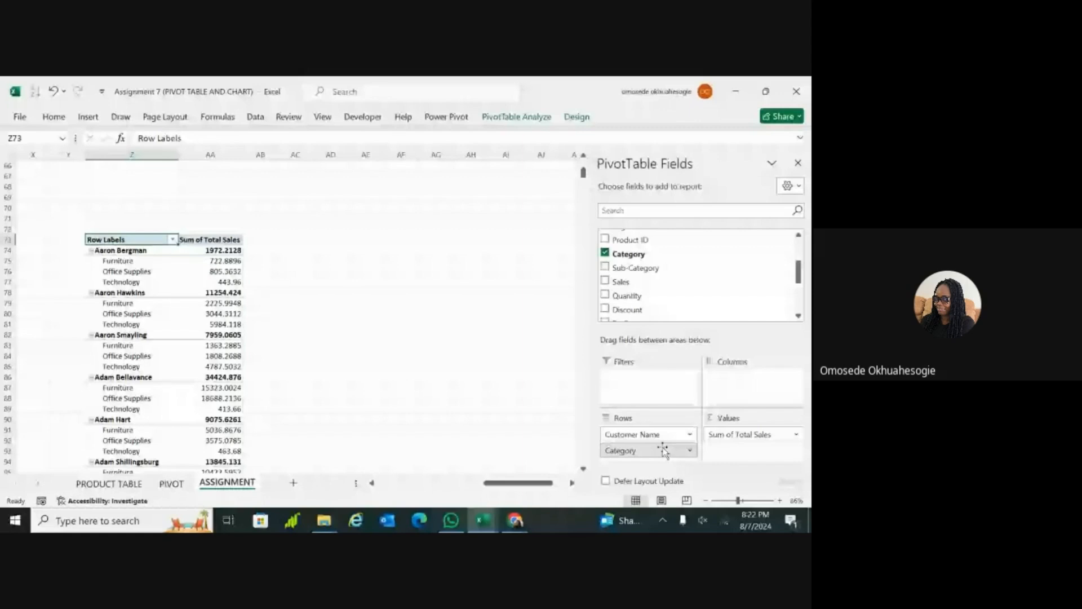
{"action": "left_click_drag", "start_coordinate": [662, 449], "coordinate": [649, 431]}
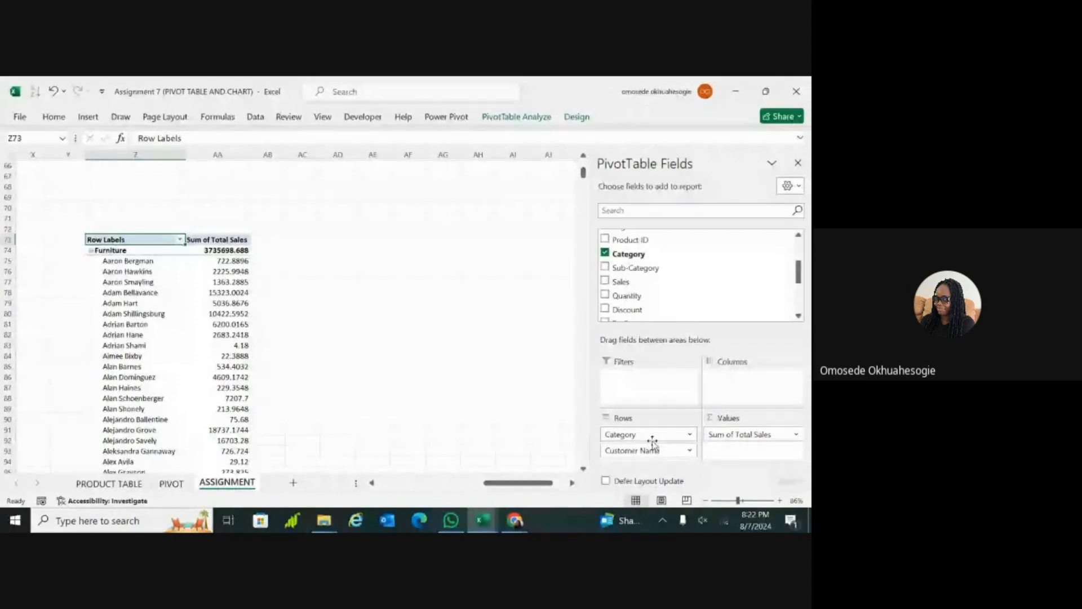
{"action": "left_click", "coordinate": [654, 437]}
{"action": "left_click_drag", "start_coordinate": [654, 437], "coordinate": [664, 455]}
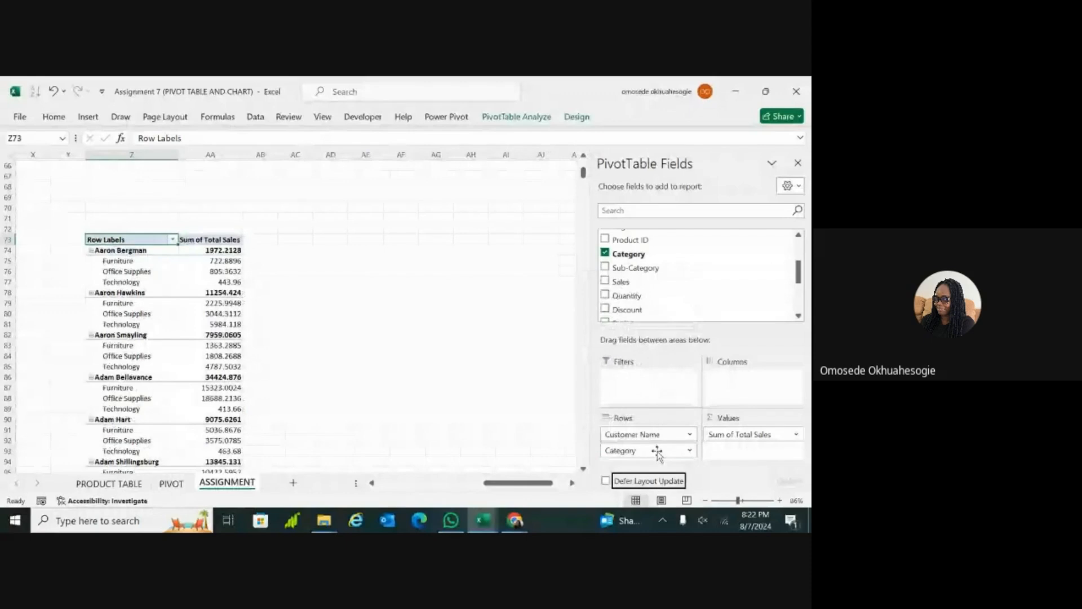
{"action": "mouse_move", "coordinate": [651, 452]}
{"action": "left_mouse_down"}
{"action": "mouse_move", "coordinate": [666, 448]}
{"action": "mouse_move", "coordinate": [651, 434]}
{"action": "left_mouse_up"}
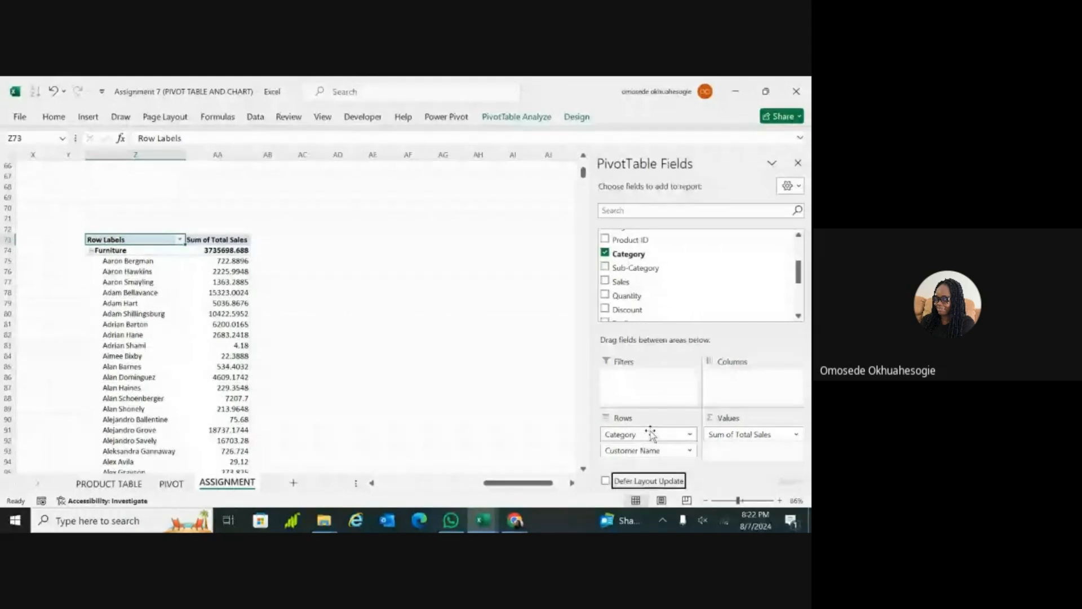
Step: Examine the length and layout of the customer list under the product categories in the new PivotTable
{"action": "scroll", "coordinate": [170, 338], "scroll_direction": "up", "scroll_amount": 2}
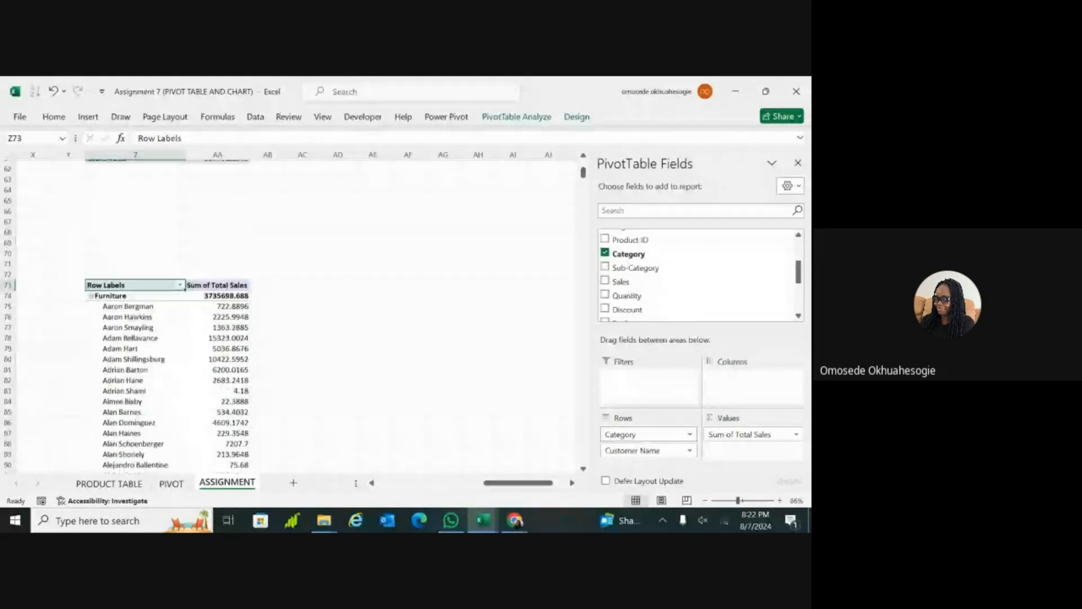
{"action": "scroll", "coordinate": [170, 315], "scroll_direction": "down", "scroll_amount": 20}
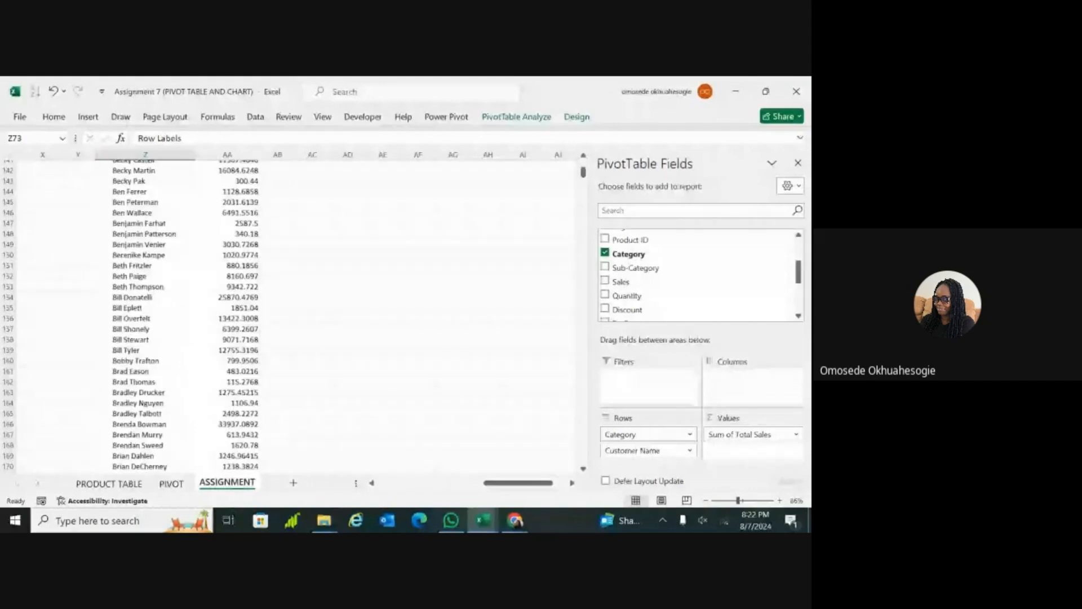
{"action": "scroll", "coordinate": [169, 316], "scroll_direction": "up", "scroll_amount": 20}
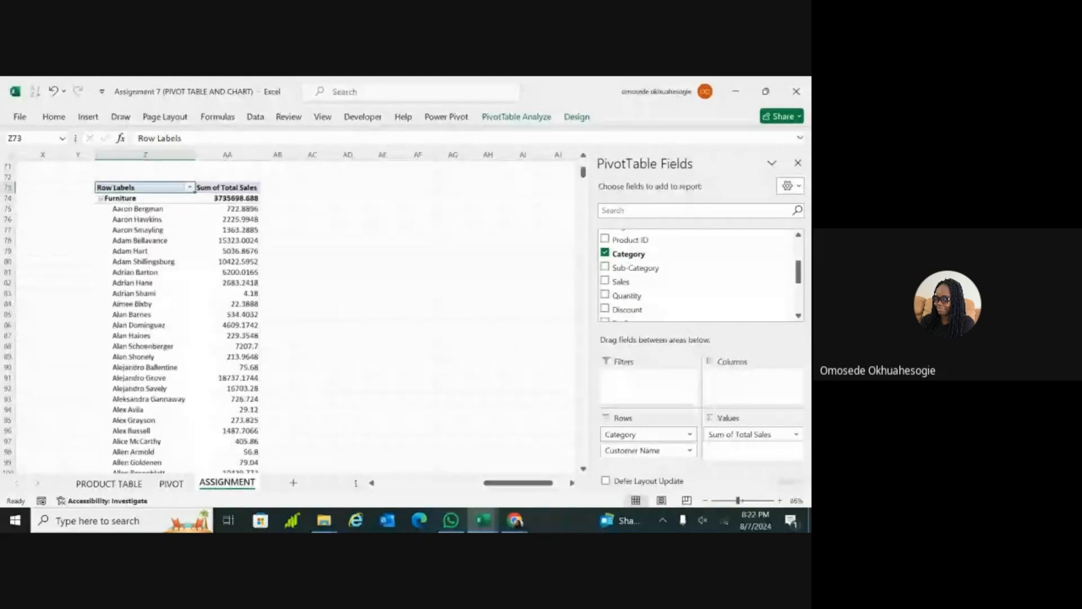
{"action": "scroll", "coordinate": [169, 316], "scroll_direction": "up", "scroll_amount": 2}
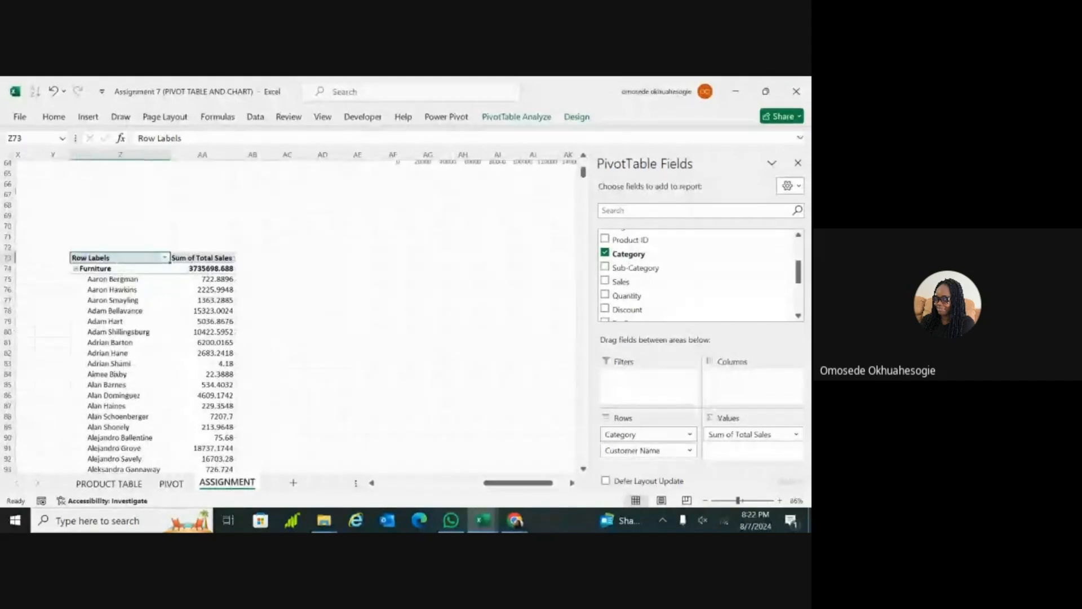
{"action": "left_click", "coordinate": [533, 384]}
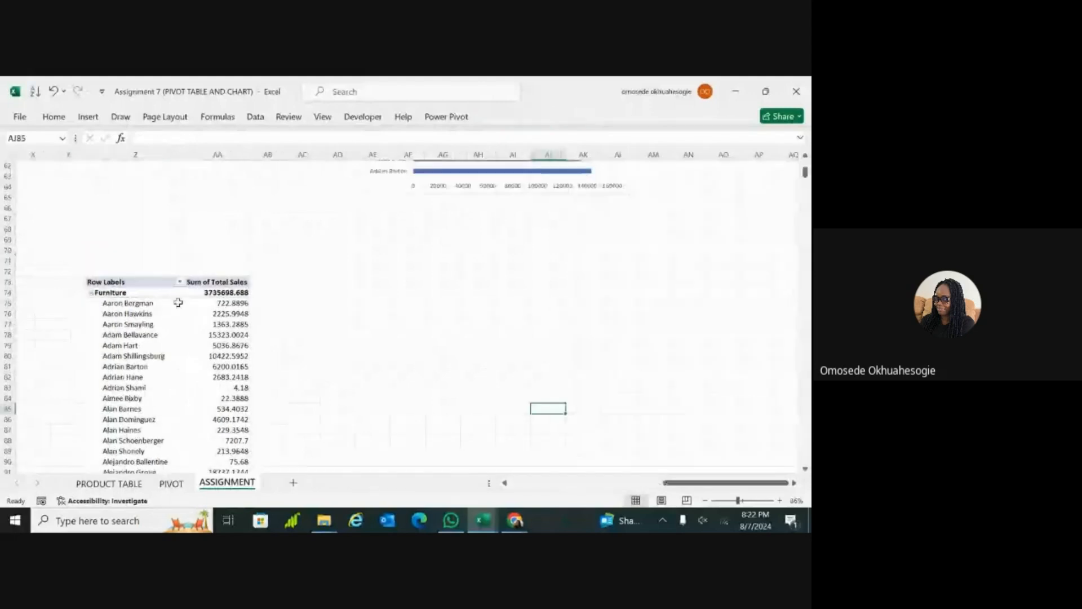
{"action": "scroll", "coordinate": [340, 282], "scroll_direction": "down", "scroll_amount": 1}
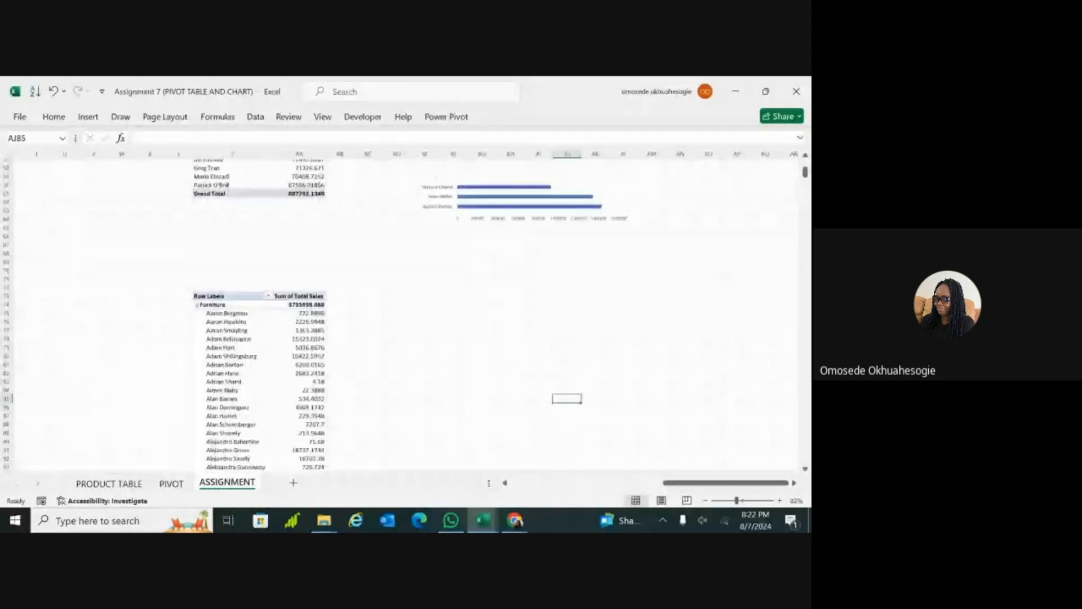
{"action": "scroll", "coordinate": [341, 282], "scroll_direction": "down", "scroll_amount": 3}
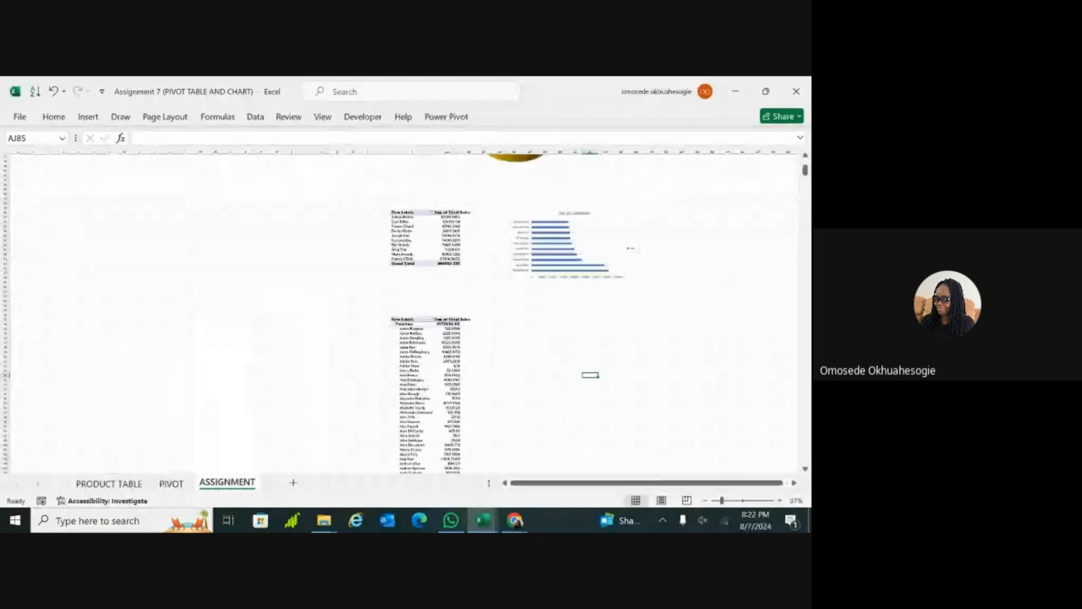
{"action": "scroll", "coordinate": [428, 313], "scroll_direction": "down", "scroll_amount": 10}
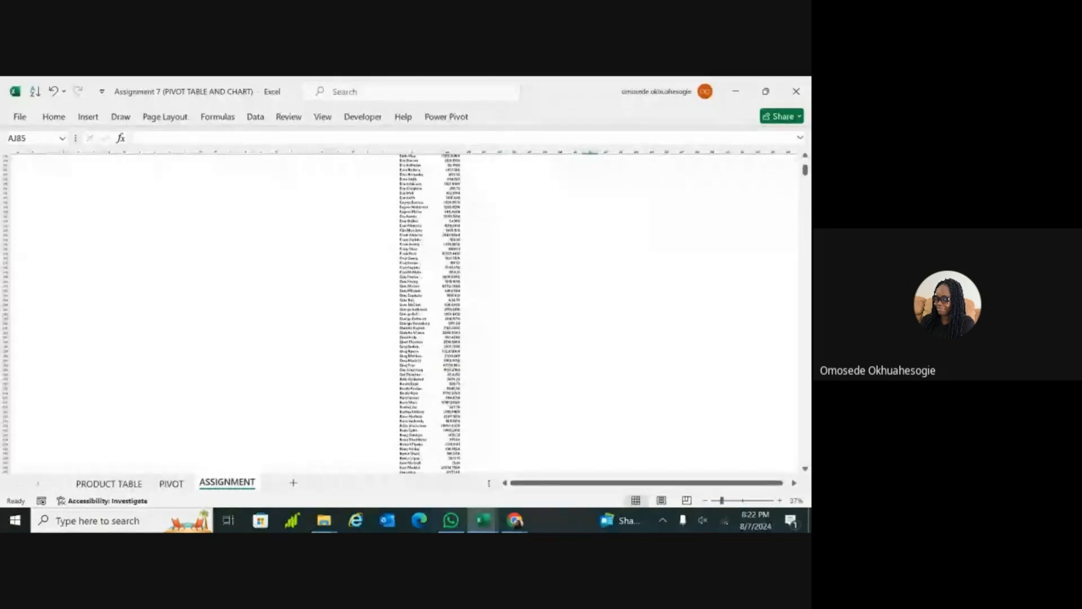
{"action": "scroll", "coordinate": [428, 312], "scroll_direction": "down", "scroll_amount": 10}
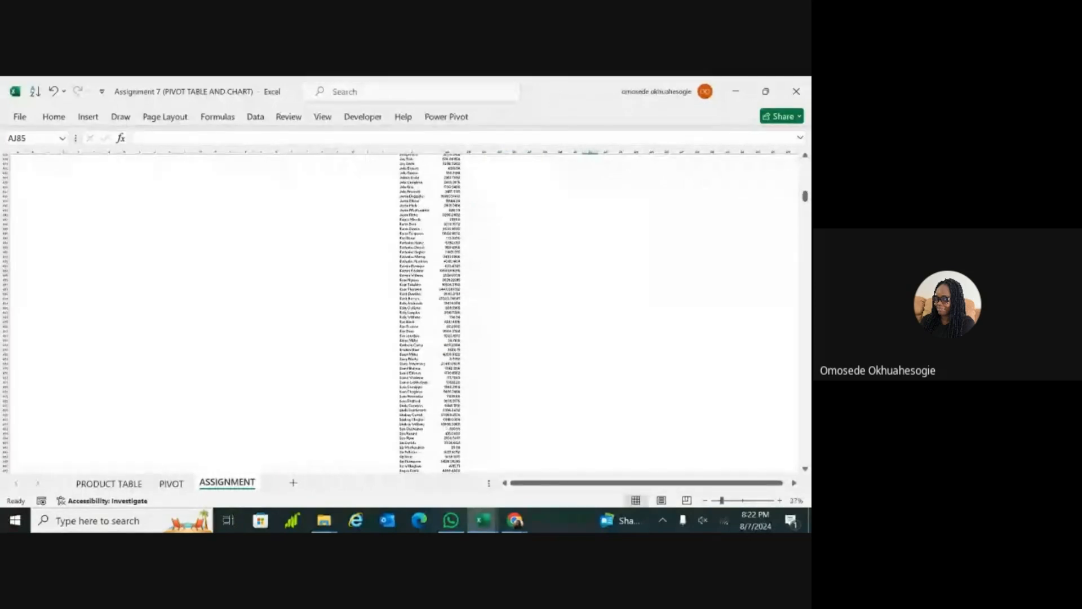
{"action": "scroll", "coordinate": [808, 177], "scroll_direction": "up", "scroll_amount": 10}
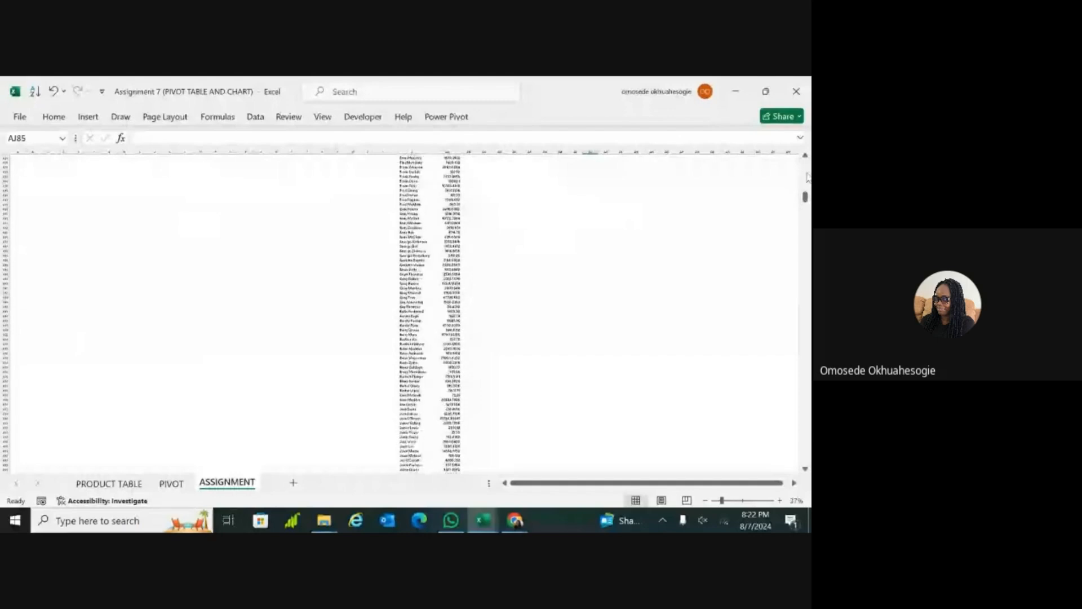
{"action": "scroll", "coordinate": [808, 176], "scroll_direction": "up", "scroll_amount": 10}
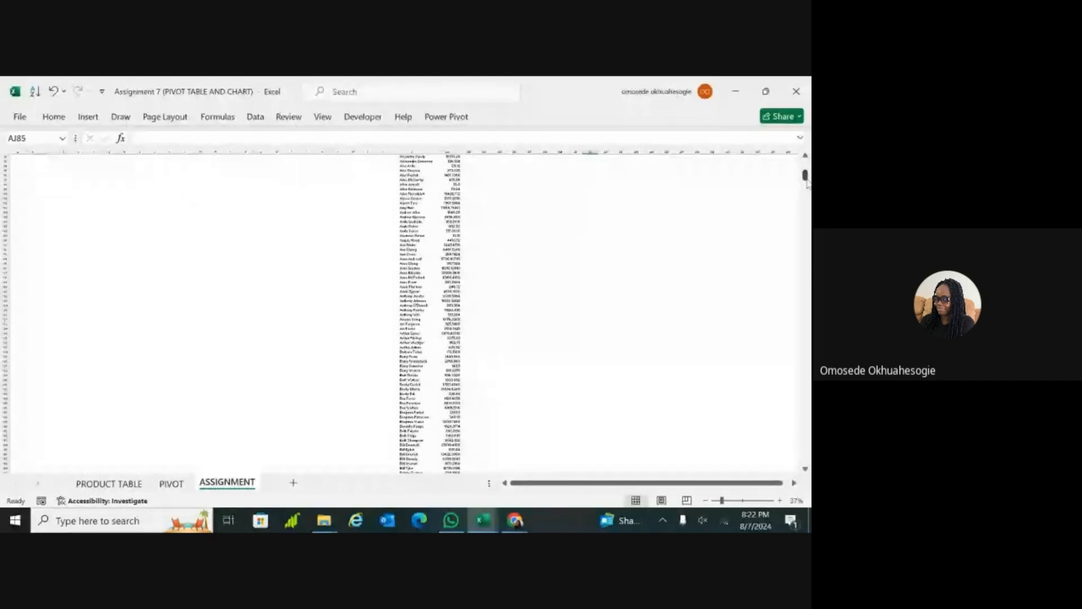
{"action": "left_click_drag", "start_coordinate": [807, 183], "coordinate": [808, 178]}
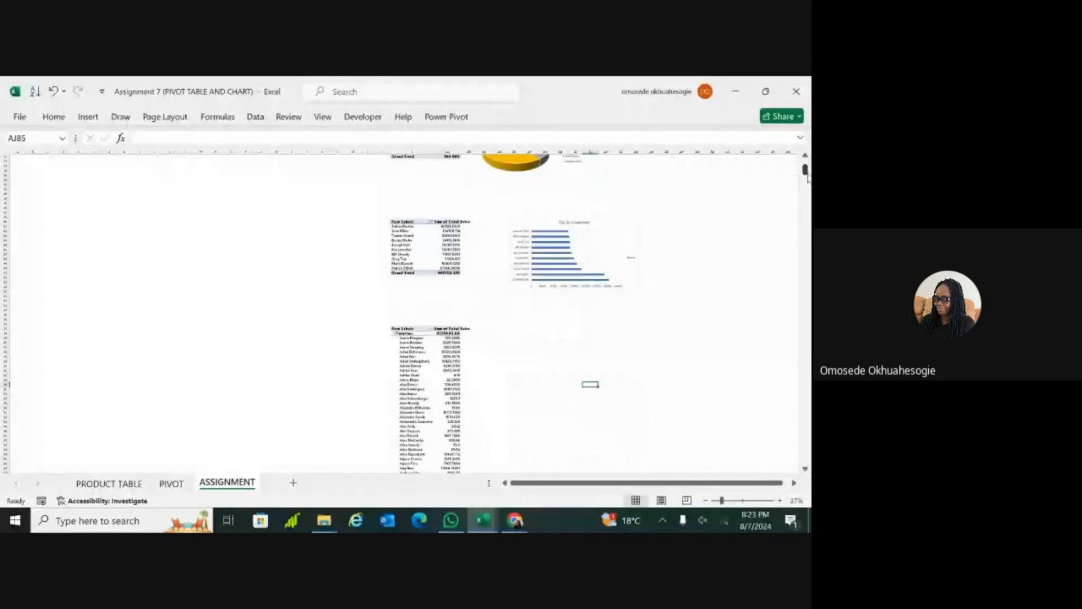
{"action": "scroll", "coordinate": [807, 177], "scroll_direction": "up", "scroll_amount": 4, "text": "ctrl"}
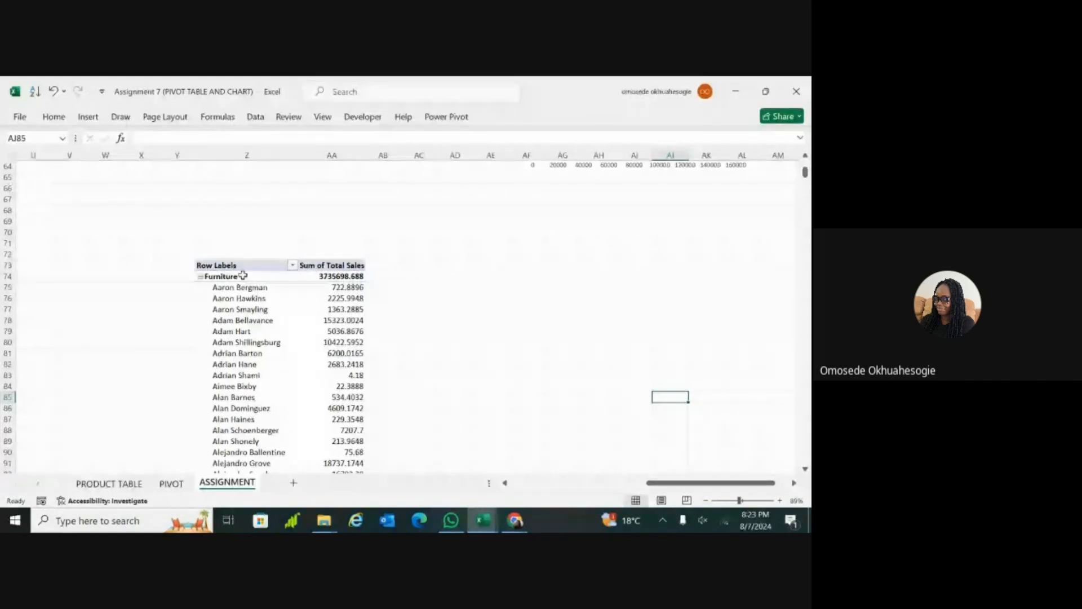
{"action": "double_click", "coordinate": [304, 274]}
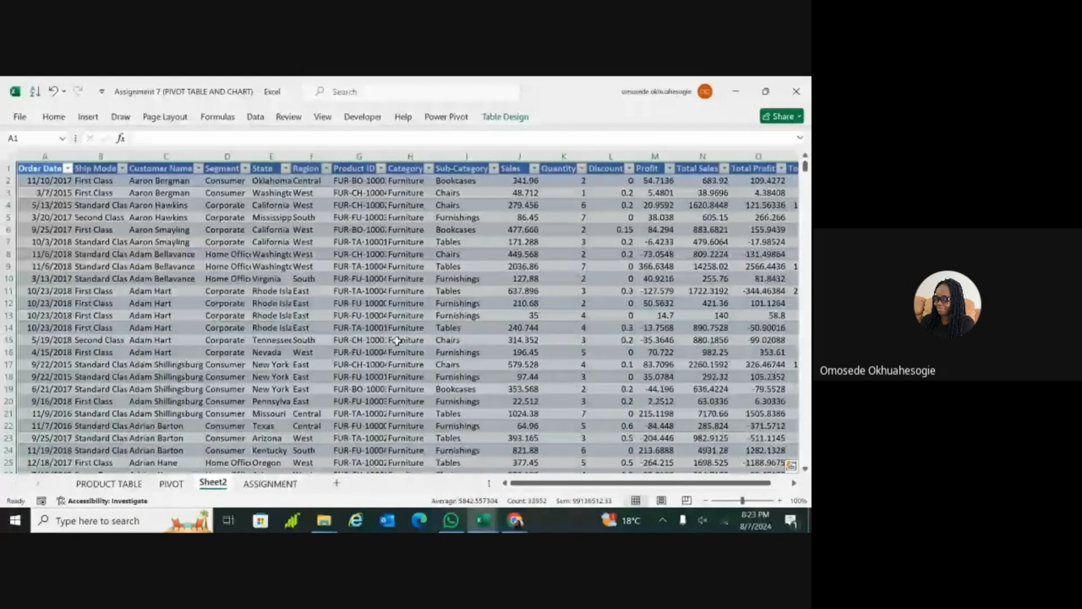
{"action": "key", "text": "ctrl+z"}
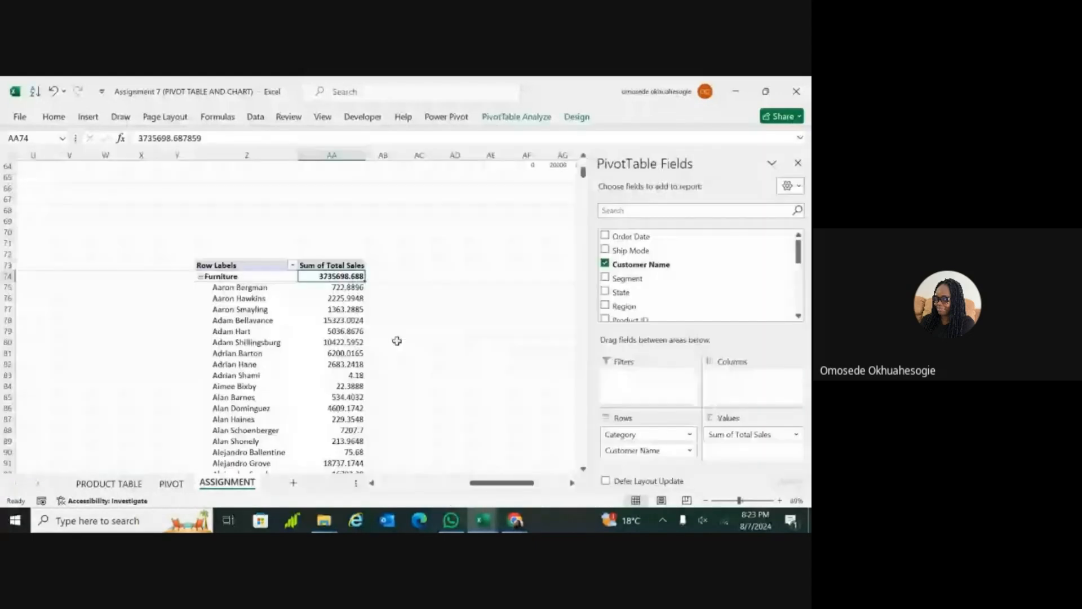
Step: Apply a Top 10 items value filter by Sum of Total Sales to the new PivotTable's Category field
{"action": "left_click", "coordinate": [293, 265]}
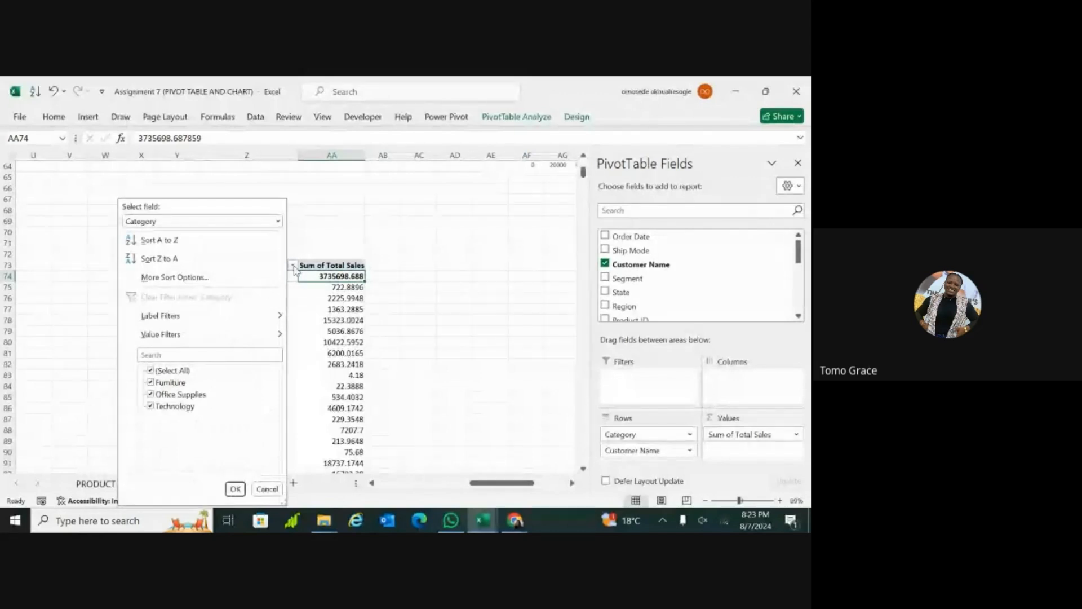
{"action": "left_click", "coordinate": [276, 334]}
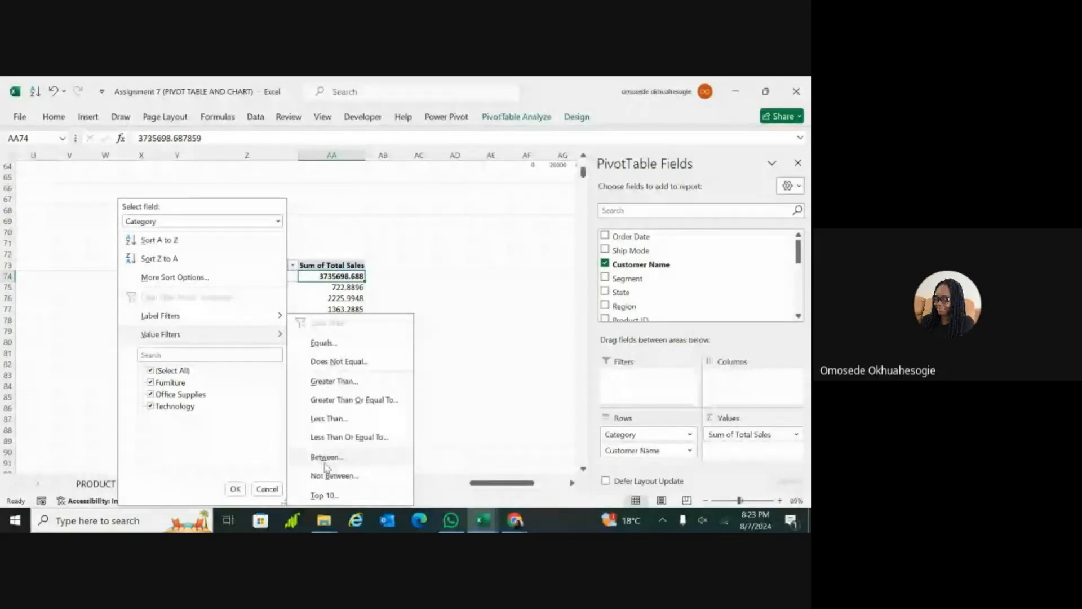
{"action": "left_click", "coordinate": [326, 495]}
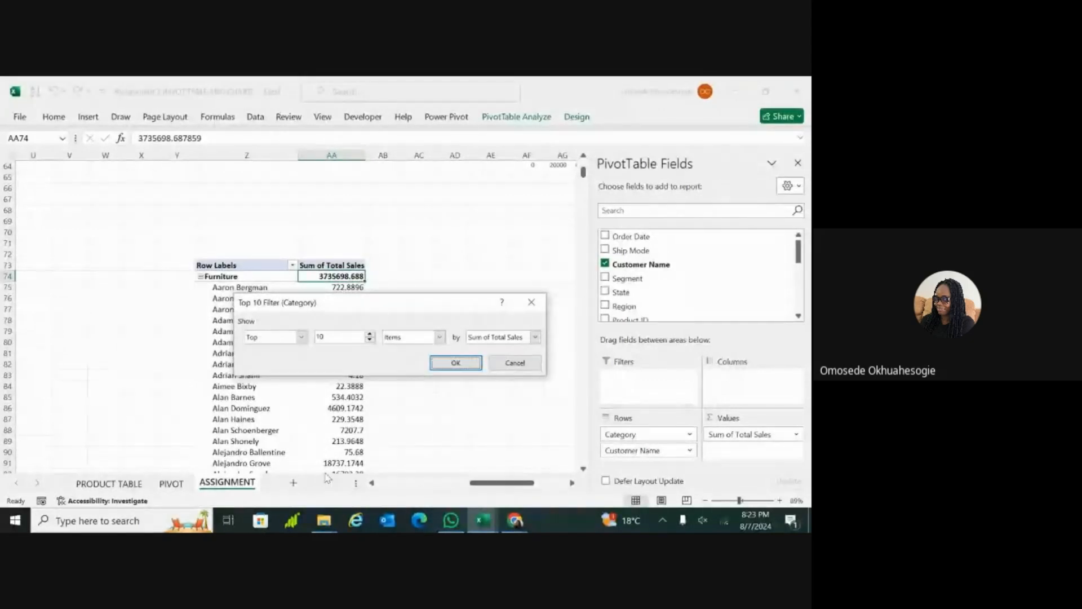
{"action": "left_click", "coordinate": [456, 362]}
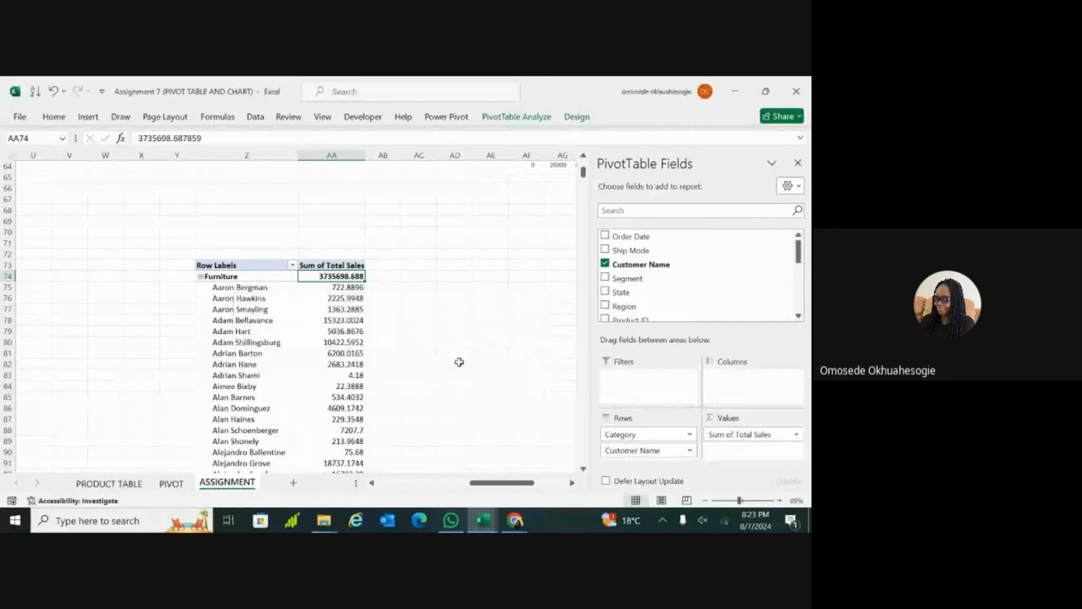
{"action": "scroll", "coordinate": [460, 362], "scroll_direction": "down", "scroll_amount": 6}
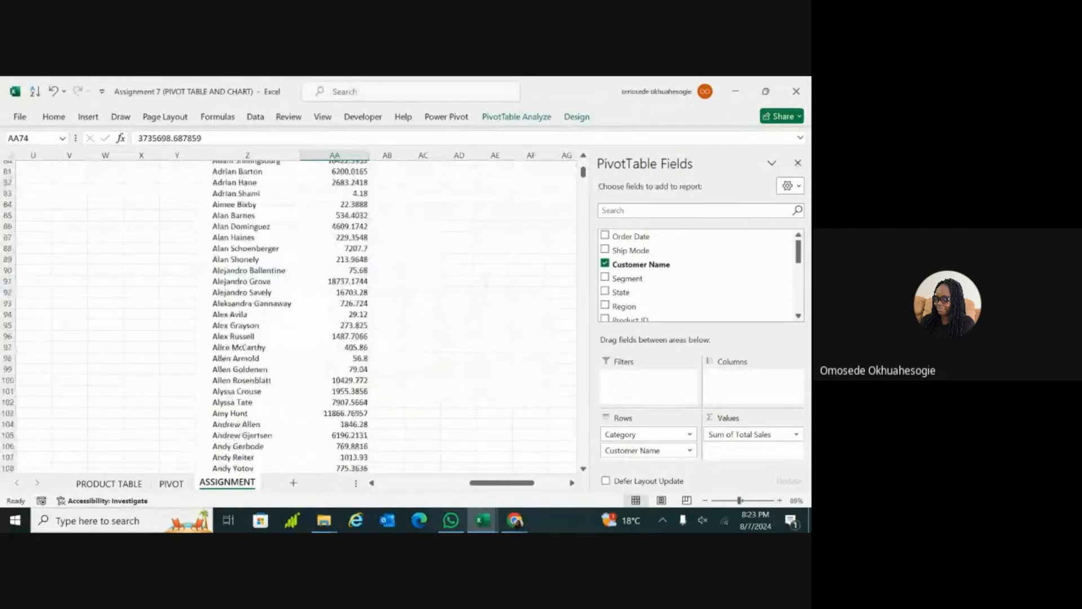
{"action": "scroll", "coordinate": [282, 316], "scroll_direction": "up", "scroll_amount": 5}
{"action": "scroll", "coordinate": [282, 316], "scroll_direction": "up", "scroll_amount": 2}
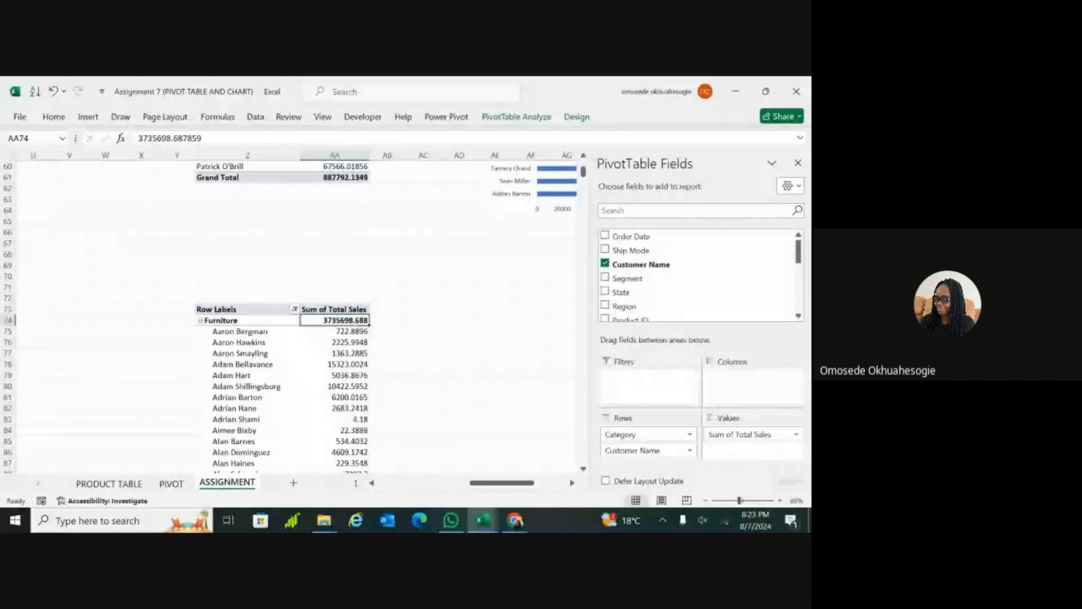
Step: Filter the Customer Name field of the PivotTable to the top 10 items by Sum of Total Sales
{"action": "left_click", "coordinate": [294, 310]}
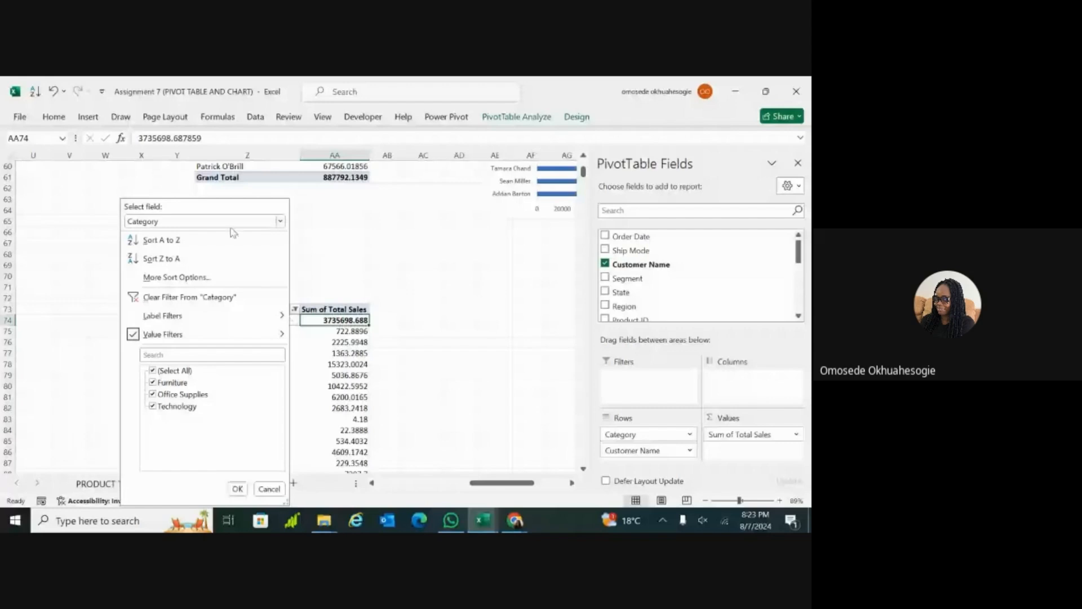
{"action": "left_click", "coordinate": [333, 288]}
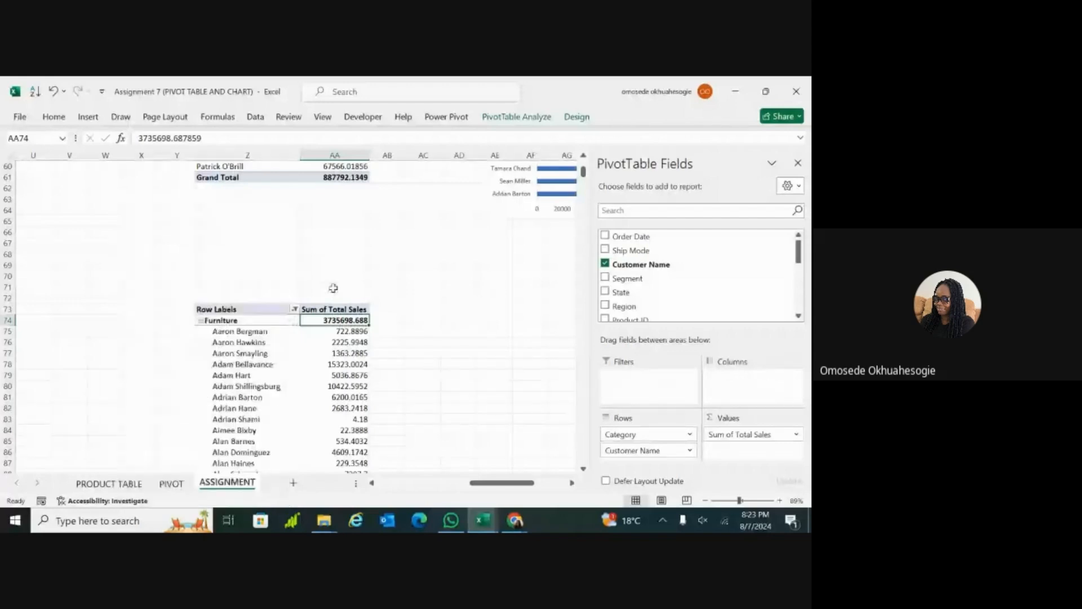
{"action": "left_click", "coordinate": [290, 311]}
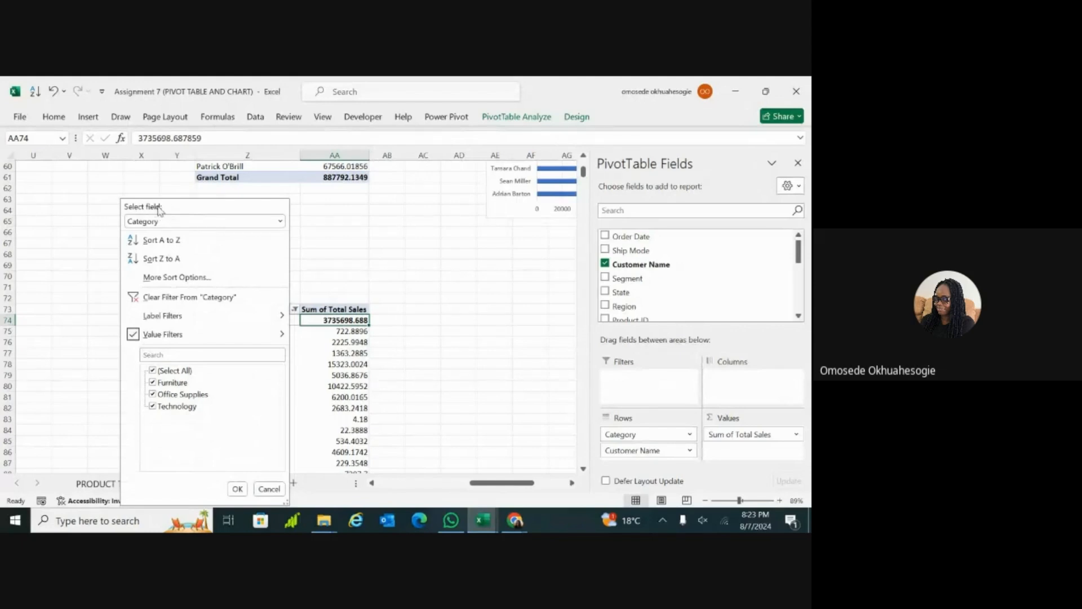
{"action": "mouse_move", "coordinate": [166, 339]}
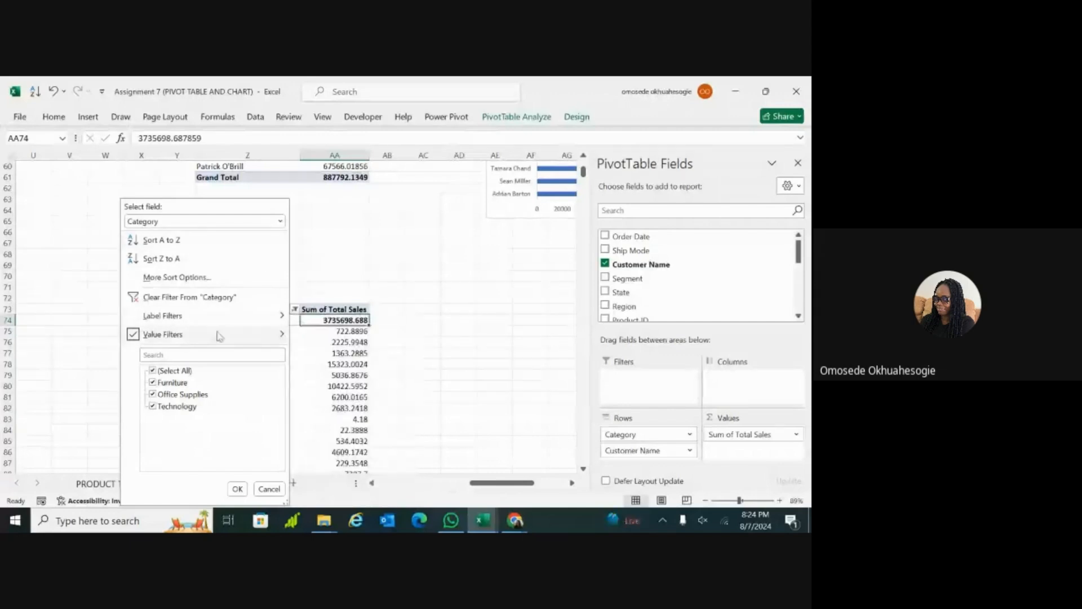
{"action": "mouse_move", "coordinate": [219, 337]}
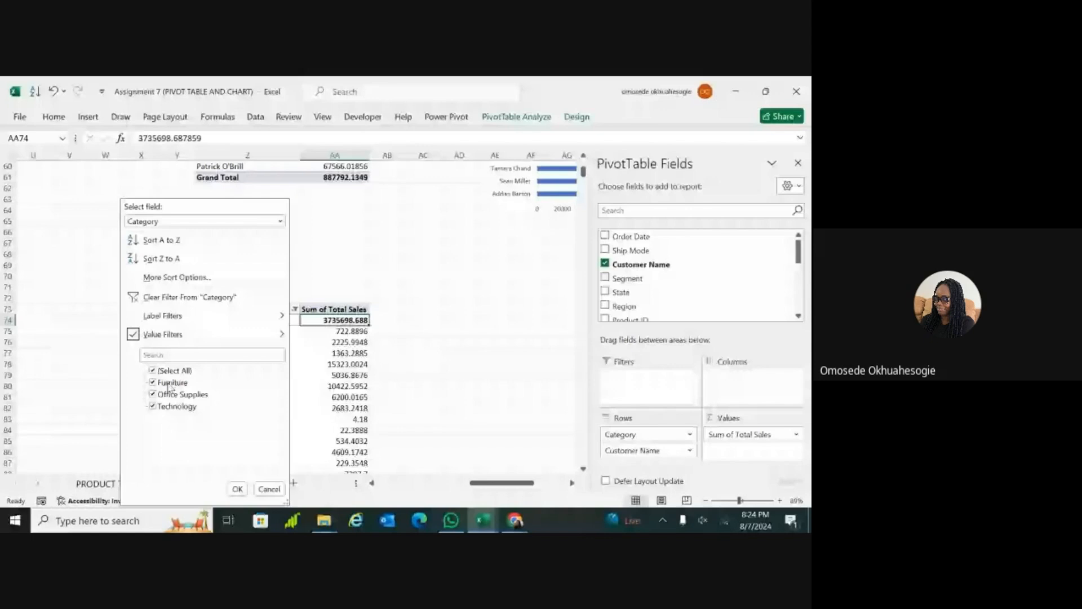
{"action": "left_click", "coordinate": [159, 419]}
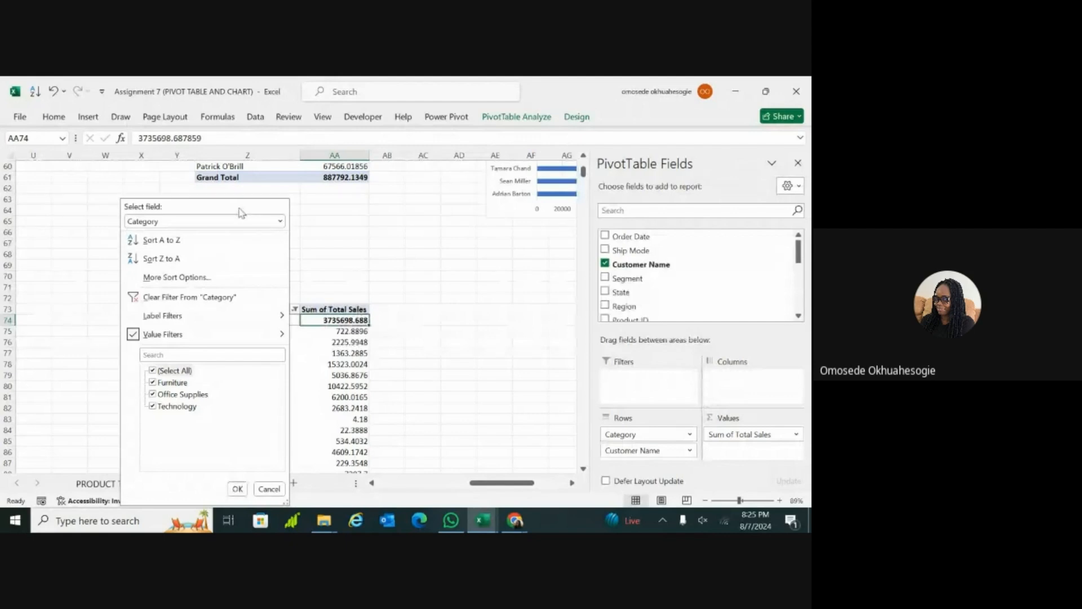
{"action": "left_click", "coordinate": [280, 222]}
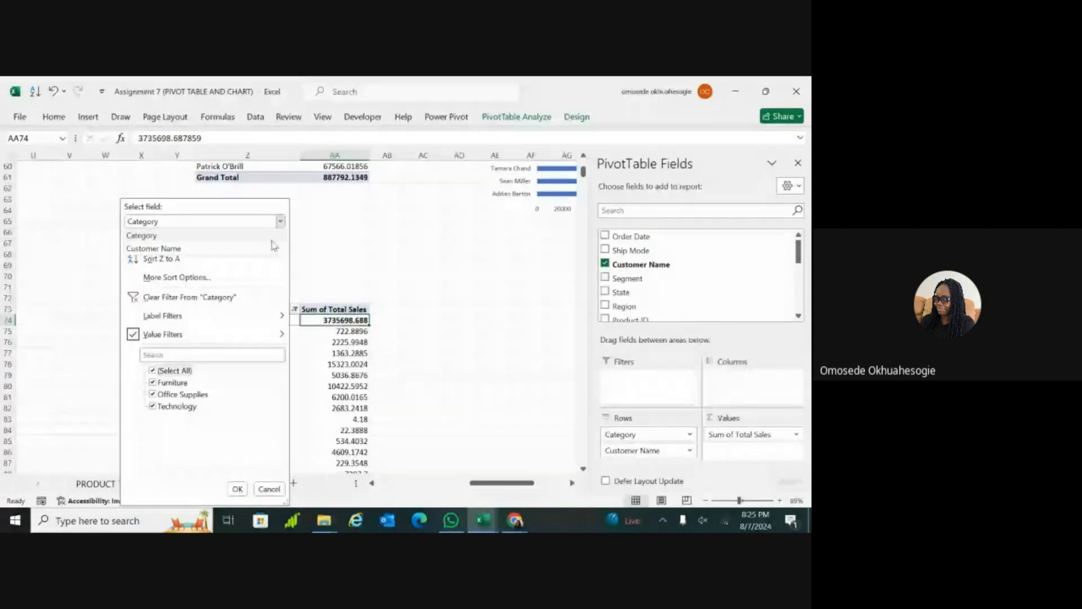
{"action": "left_click", "coordinate": [273, 251]}
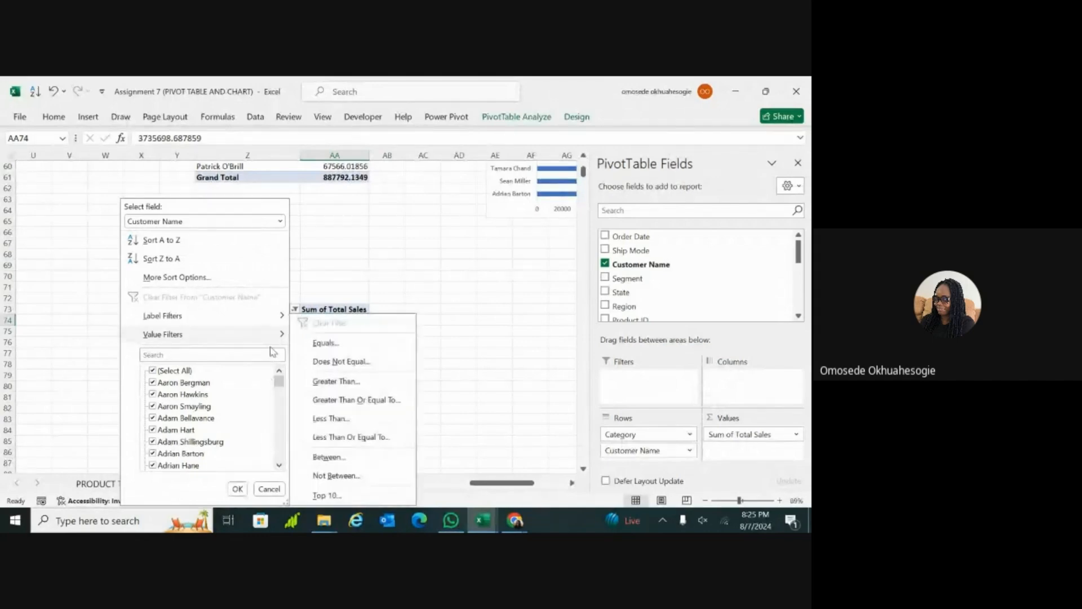
{"action": "mouse_move", "coordinate": [275, 338]}
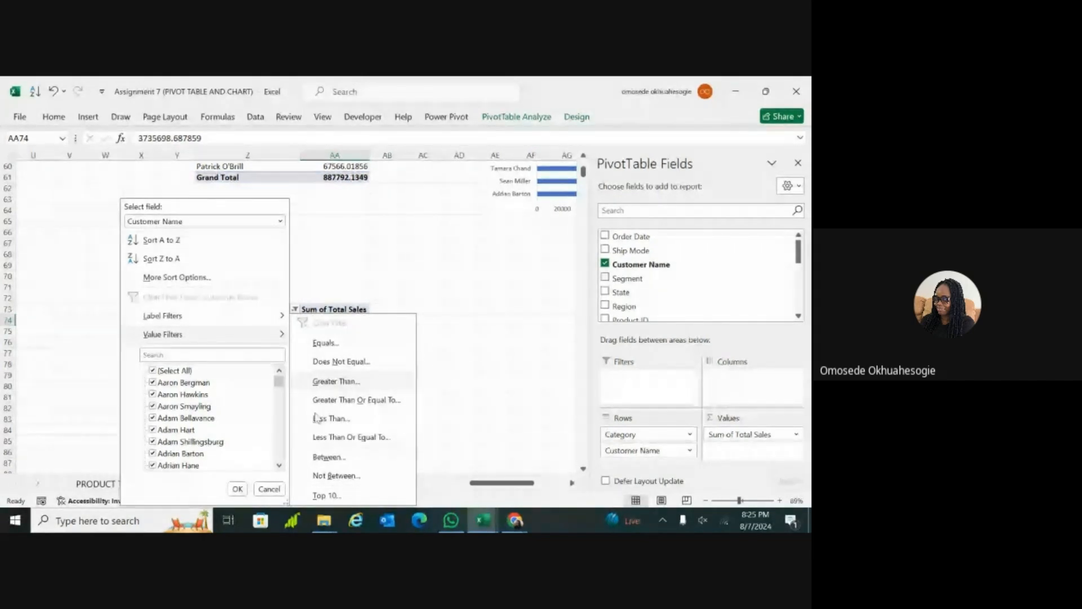
{"action": "left_click", "coordinate": [327, 495]}
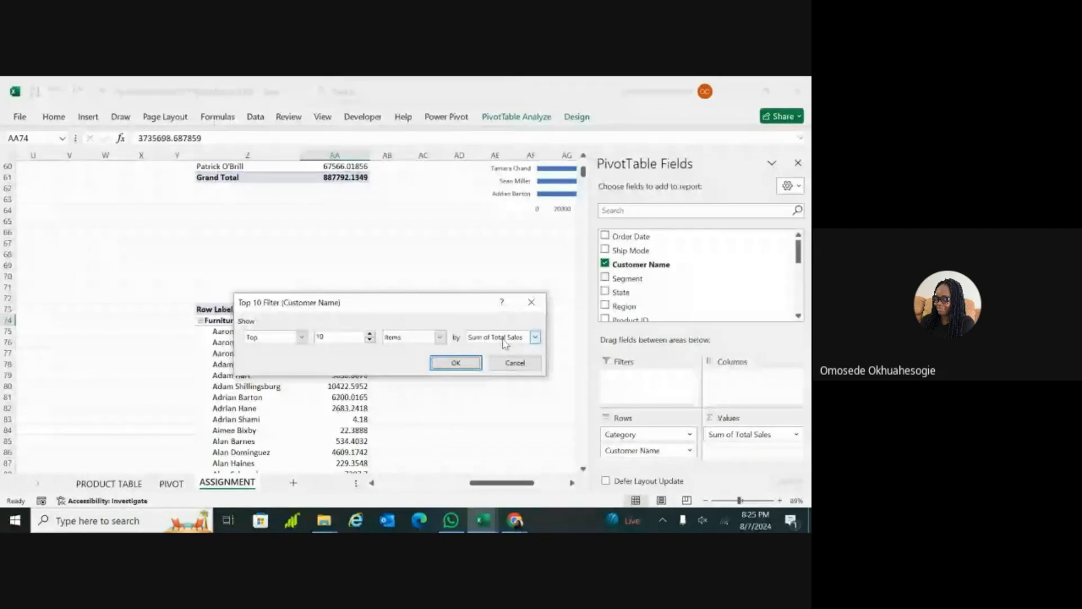
{"action": "left_click", "coordinate": [451, 366]}
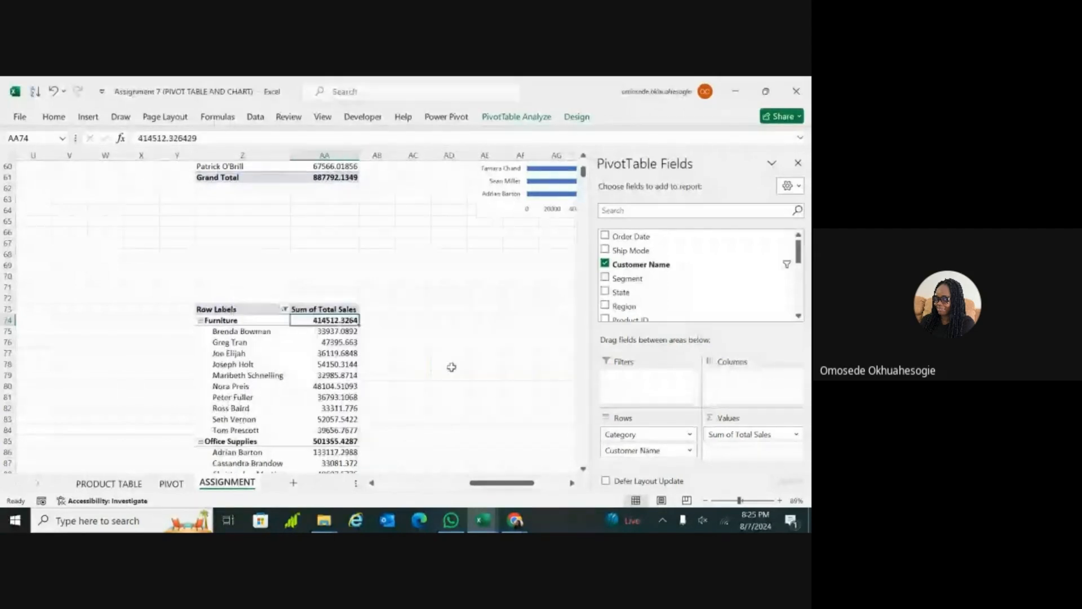
Step: Examine the filtered customers listed under Furniture, Office Supplies and Technology in the PivotTable
{"action": "scroll", "coordinate": [451, 367], "scroll_direction": "down", "scroll_amount": 4}
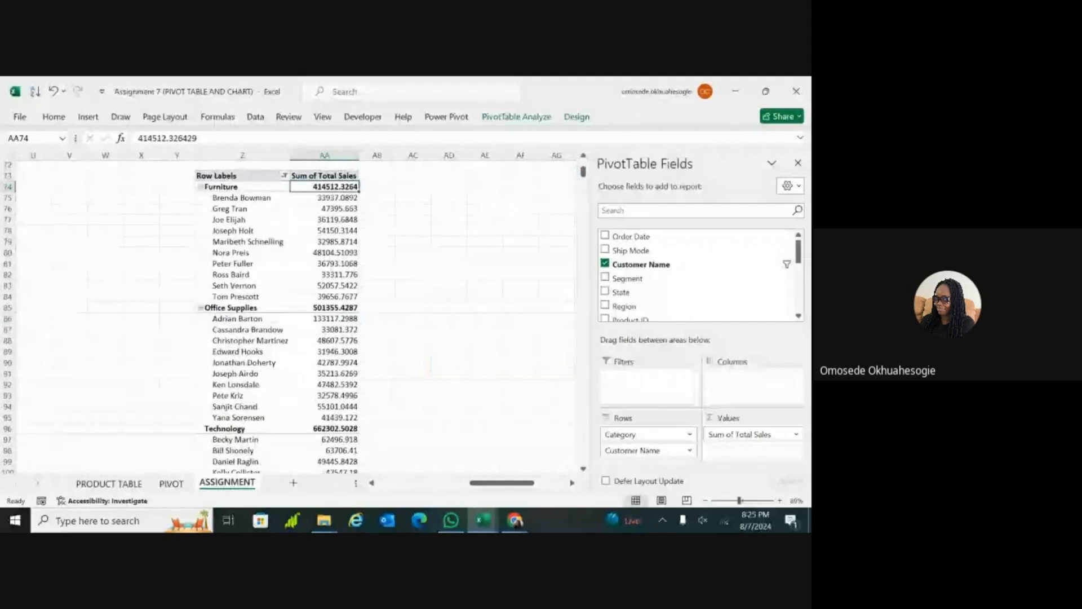
{"action": "scroll", "coordinate": [451, 367], "scroll_direction": "down", "scroll_amount": 3}
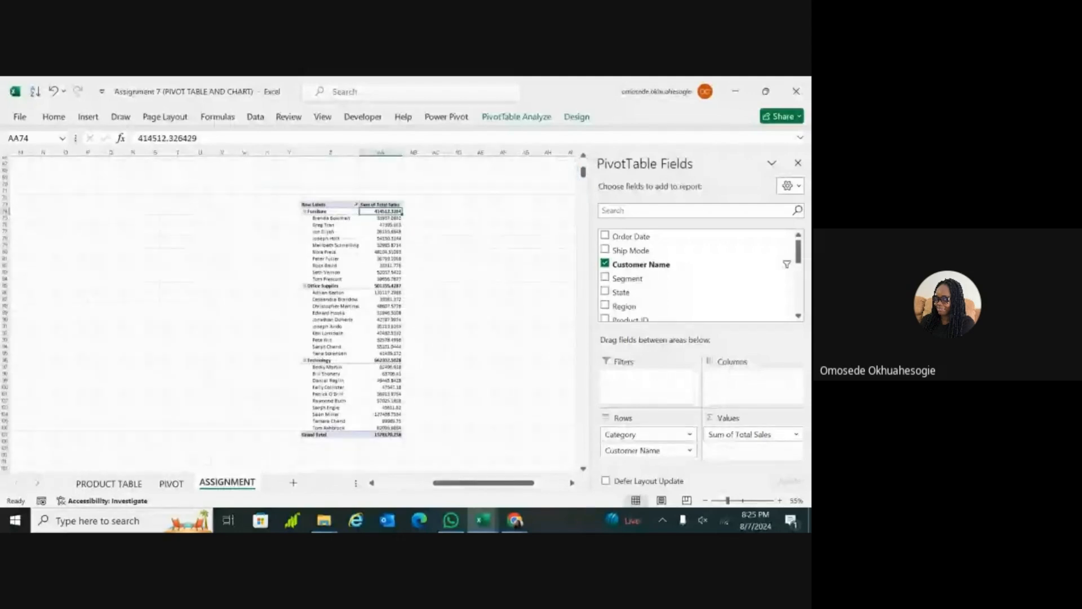
{"action": "scroll", "coordinate": [293, 315], "scroll_direction": "right", "scroll_amount": 1}
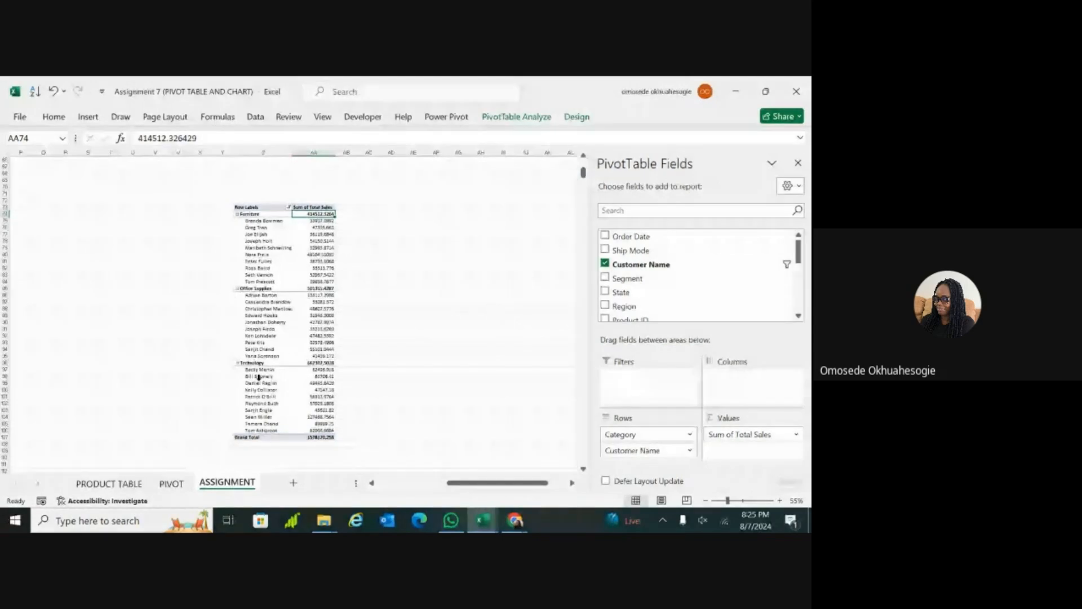
{"action": "scroll", "coordinate": [258, 377], "scroll_direction": "up", "scroll_amount": 2}
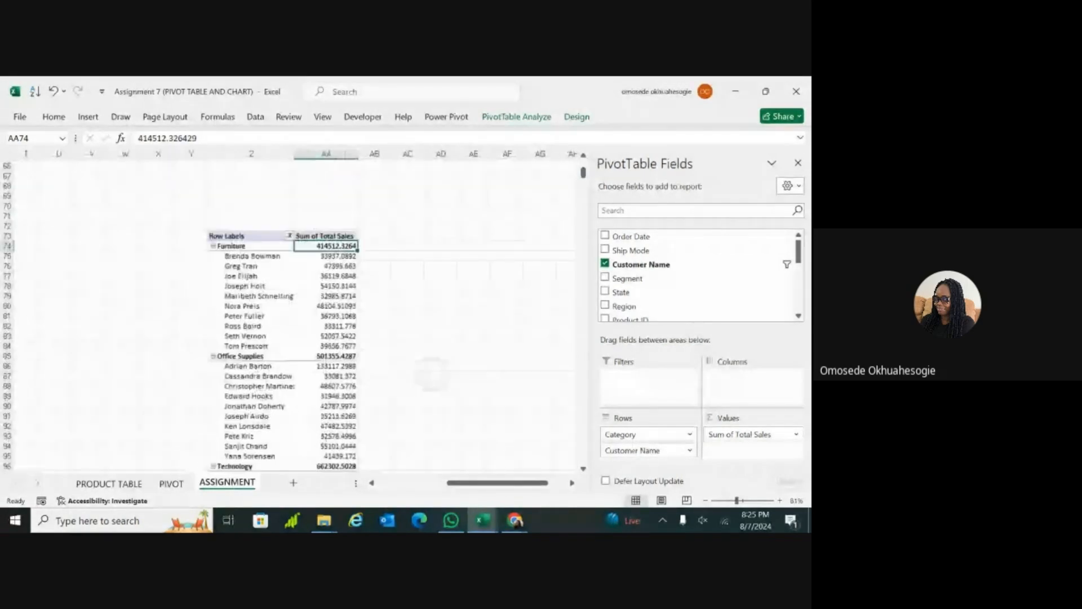
{"action": "scroll", "coordinate": [425, 333], "scroll_direction": "down", "scroll_amount": 2}
{"action": "left_click", "coordinate": [426, 332]}
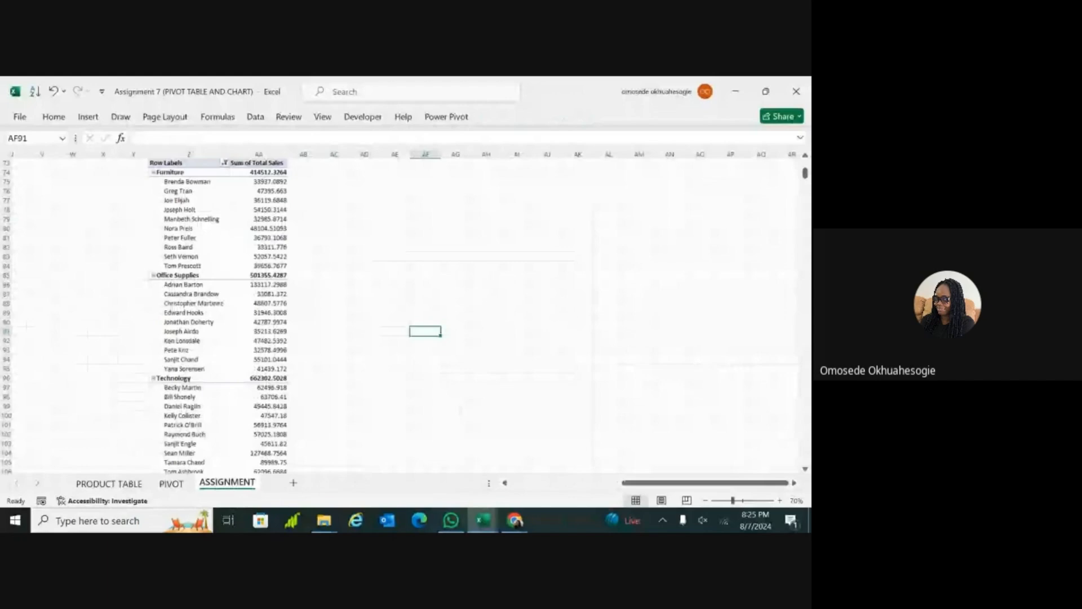
{"action": "scroll", "coordinate": [425, 332], "scroll_direction": "up", "scroll_amount": 1}
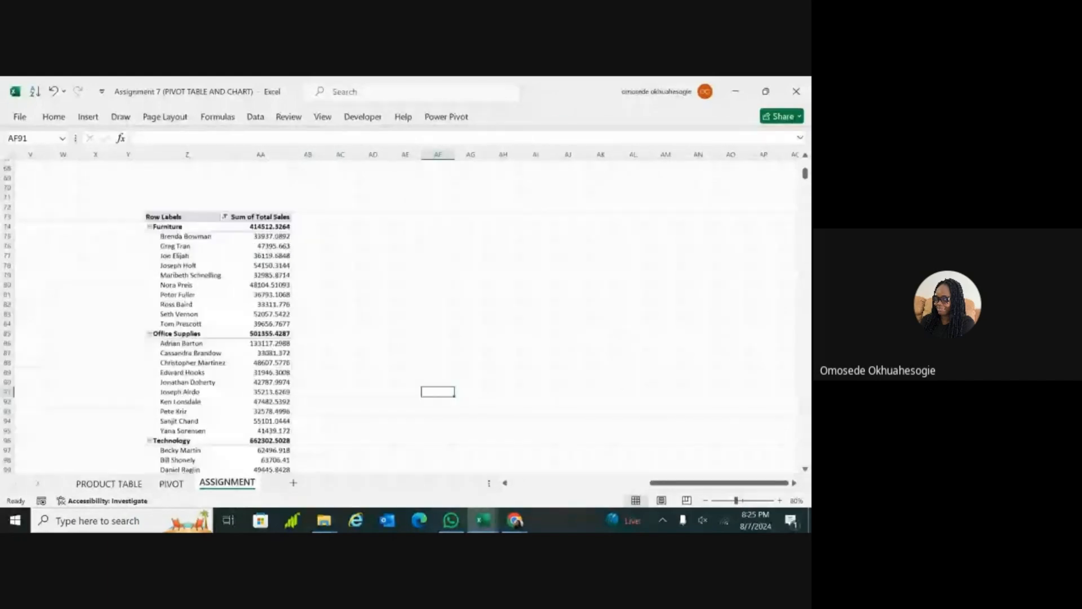
{"action": "scroll", "coordinate": [438, 397], "scroll_direction": "up", "scroll_amount": 1}
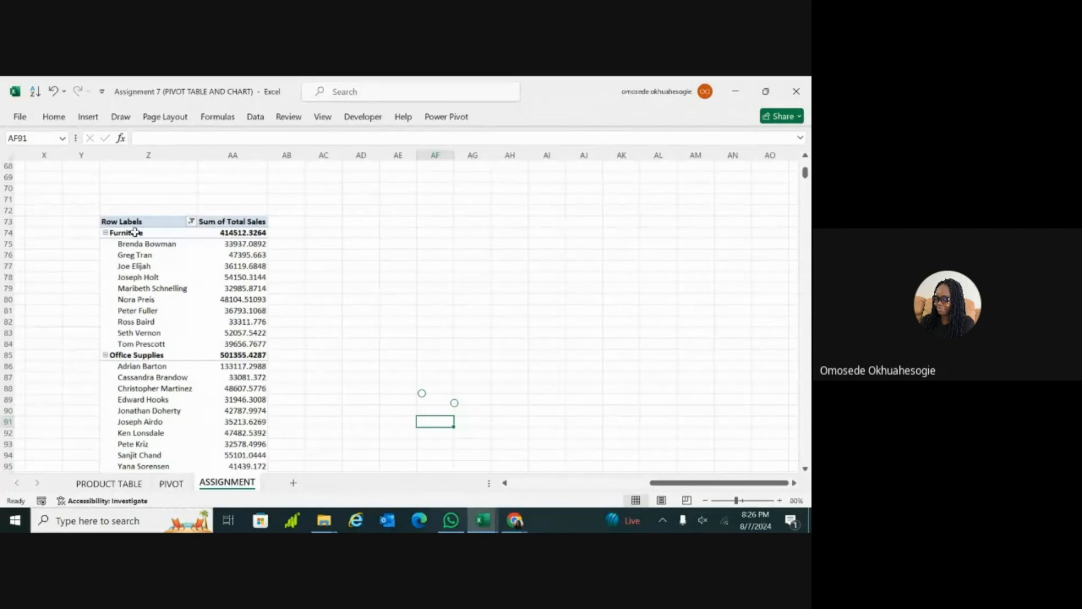
Step: Filter the PivotTable's Category field to Furniture only, excluding Office Supplies and Technology, and select its Row Labels header cell
{"action": "left_click", "coordinate": [188, 222]}
{"action": "left_click", "coordinate": [282, 200]}
{"action": "left_click", "coordinate": [338, 262]}
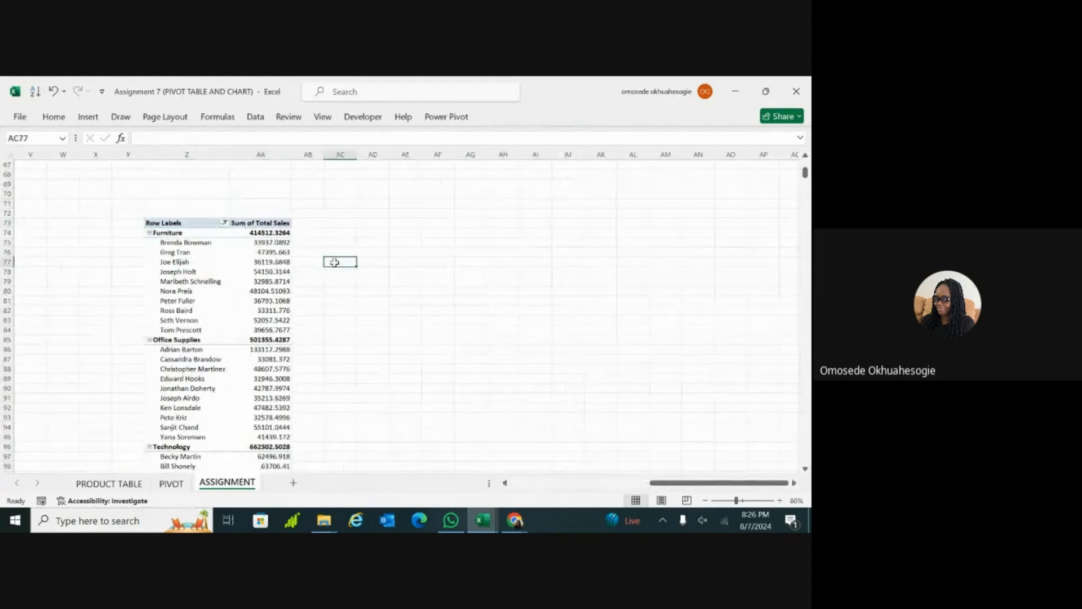
{"action": "left_click", "coordinate": [226, 224]}
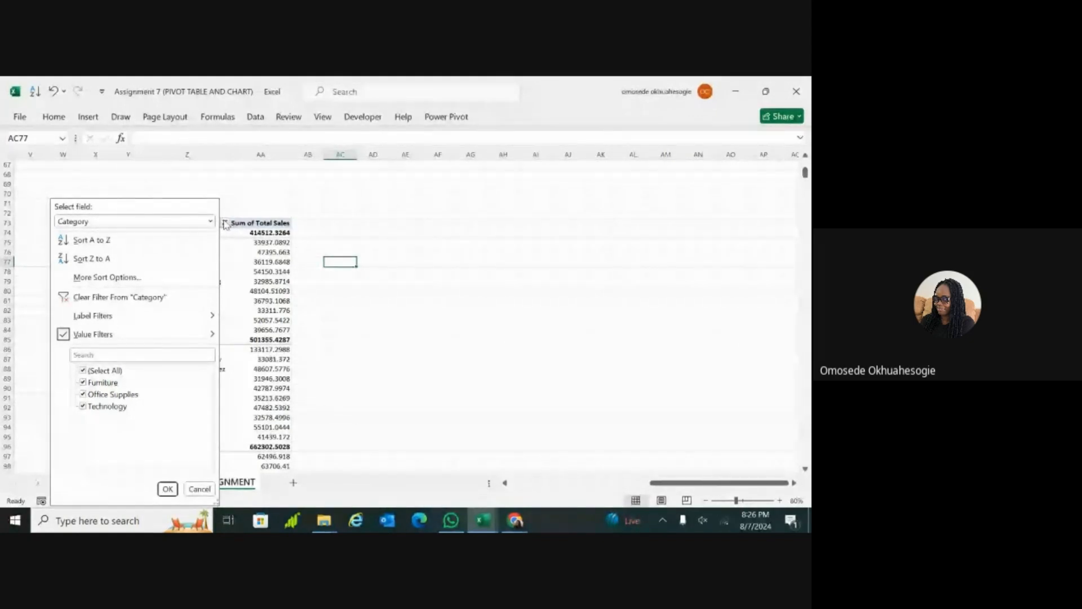
{"action": "left_click", "coordinate": [82, 407]}
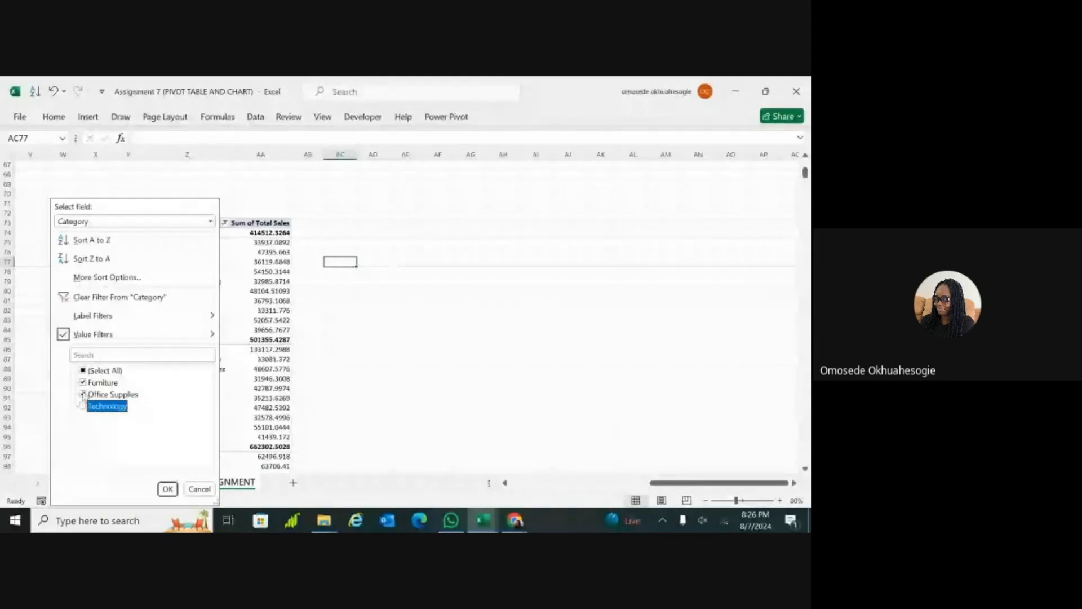
{"action": "left_click", "coordinate": [83, 395]}
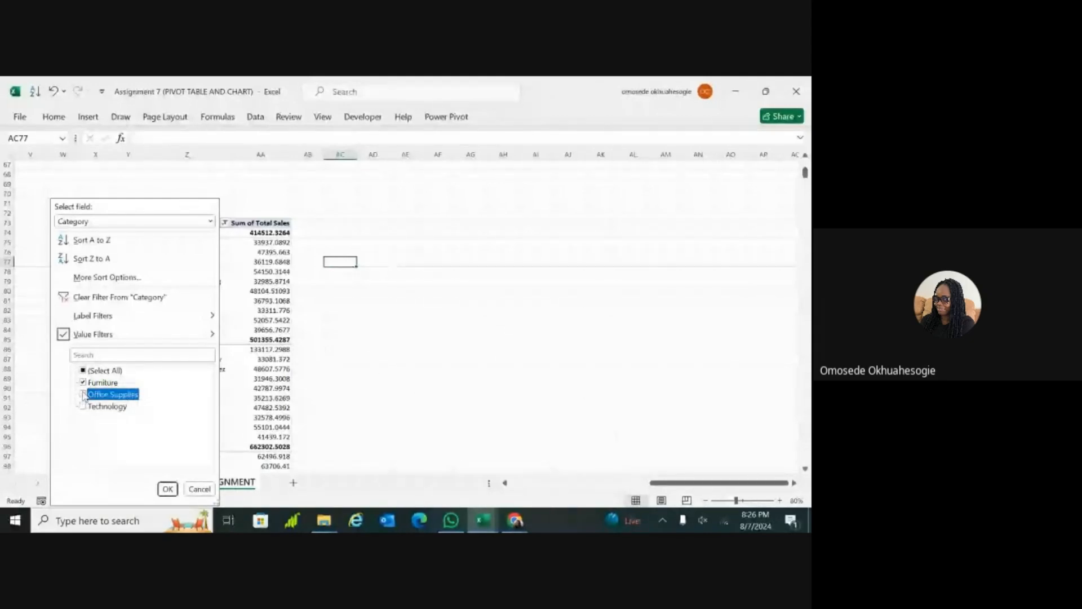
{"action": "left_click", "coordinate": [168, 489]}
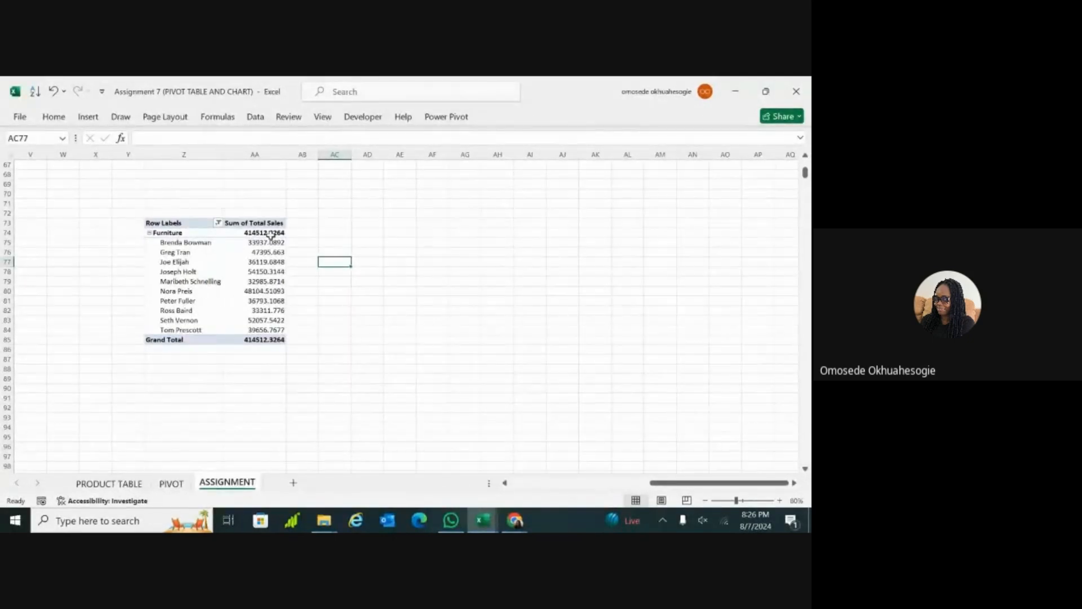
{"action": "left_click", "coordinate": [175, 223]}
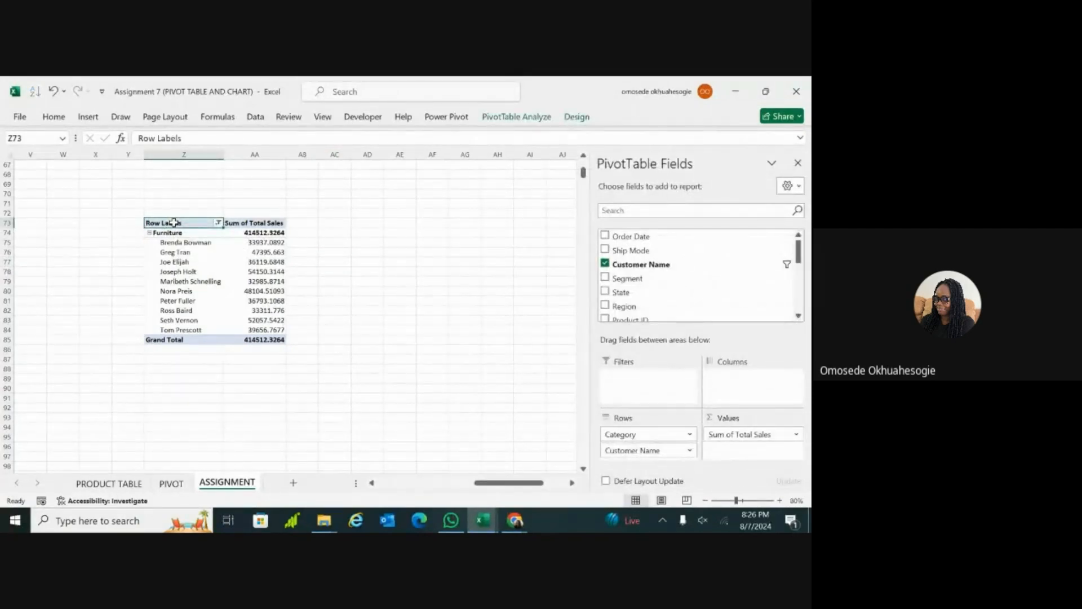
Step: Copy the entire Furniture PivotTable, including its header and grand total, and paste the duplicate at cell AF73
{"action": "key", "text": "shift+Right"}
{"action": "key", "text": "shift+Down"}
{"action": "key", "text": "ctrl+shift+Down"}
{"action": "key", "text": "ctrl+c"}
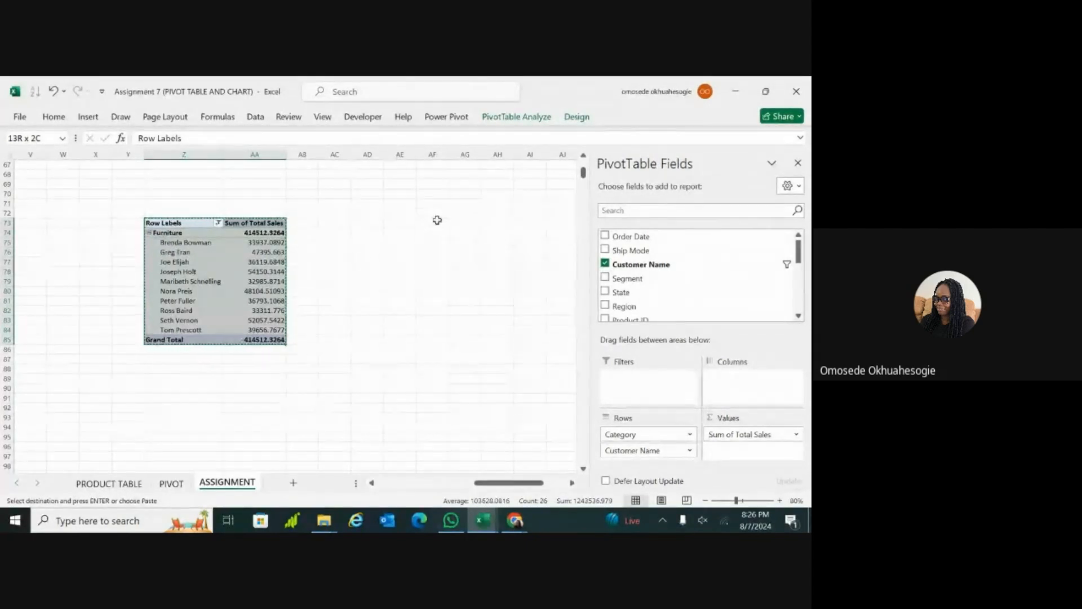
{"action": "left_click", "coordinate": [440, 219]}
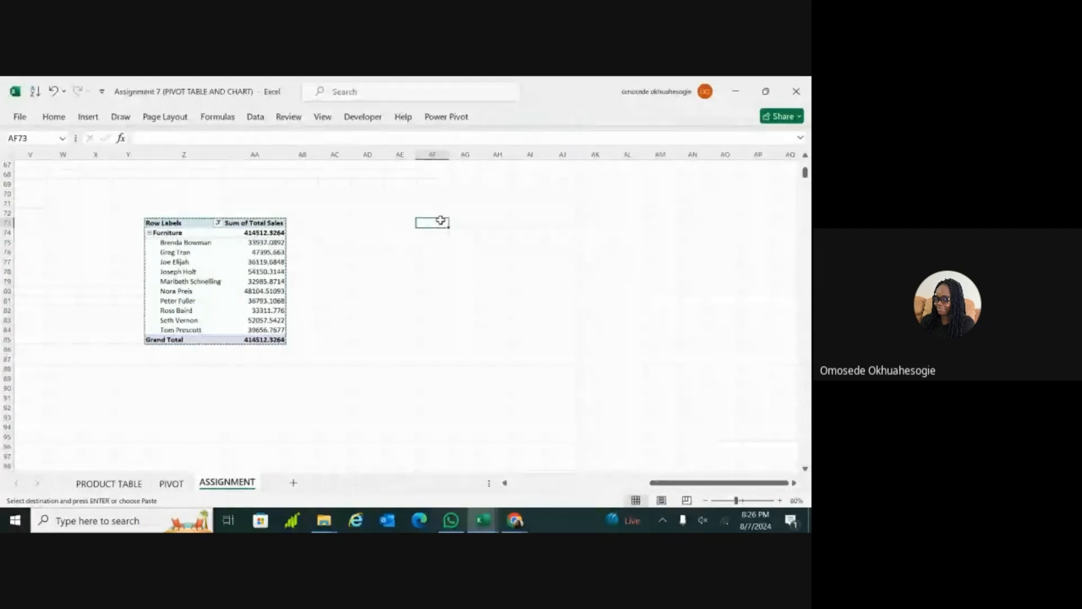
{"action": "key", "text": "ctrl+v"}
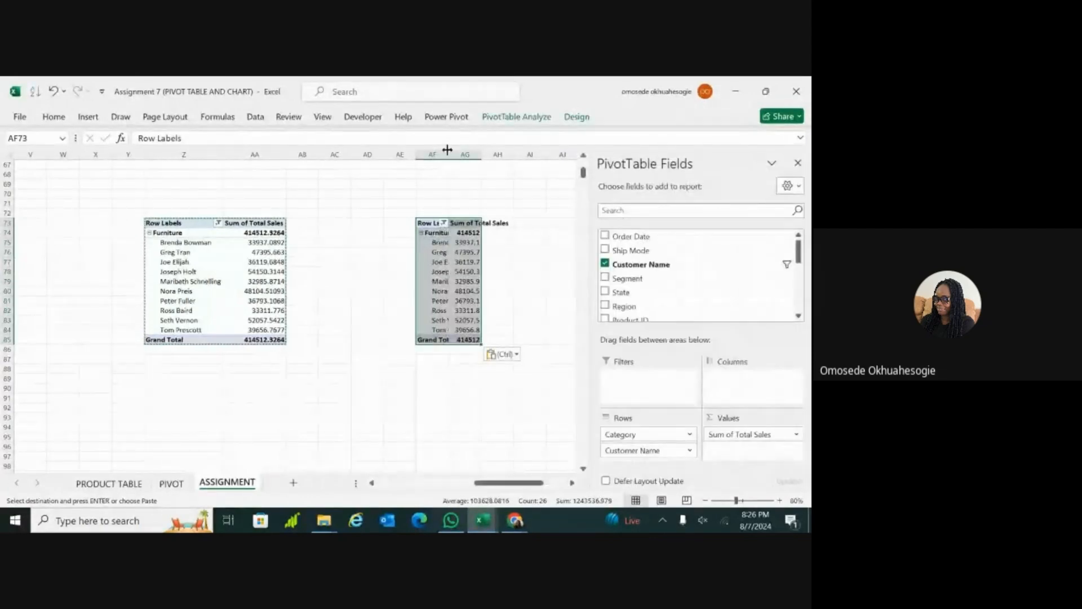
Step: Widen columns AF and AG so the pasted PivotTable's customer names and total sales fit
{"action": "left_click_drag", "start_coordinate": [447, 149], "coordinate": [502, 185]}
{"action": "left_click", "coordinate": [434, 208]}
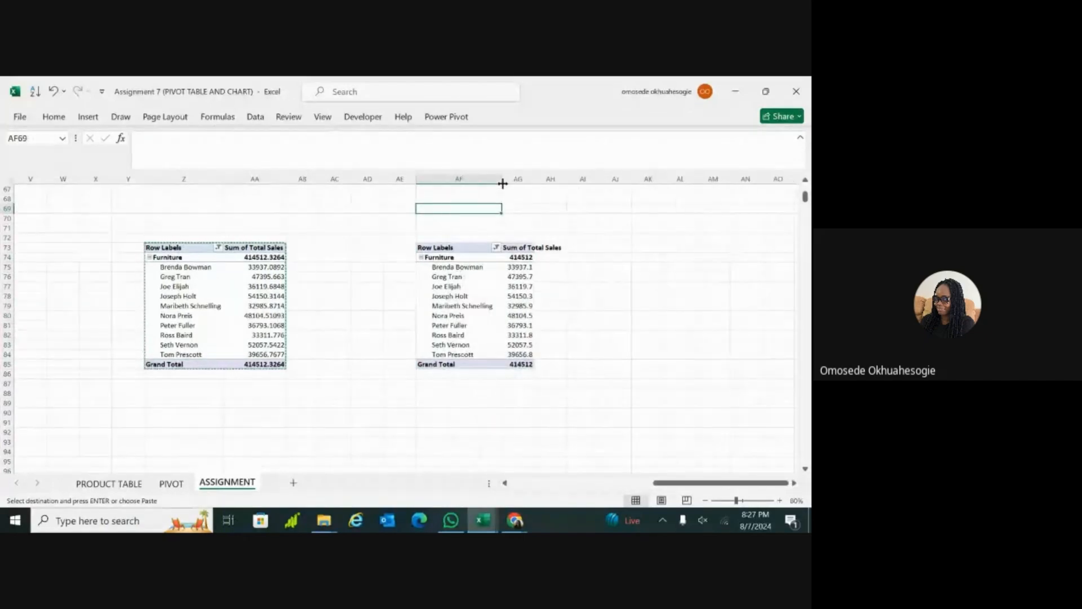
{"action": "left_click", "coordinate": [502, 180]}
{"action": "left_click", "coordinate": [582, 189]}
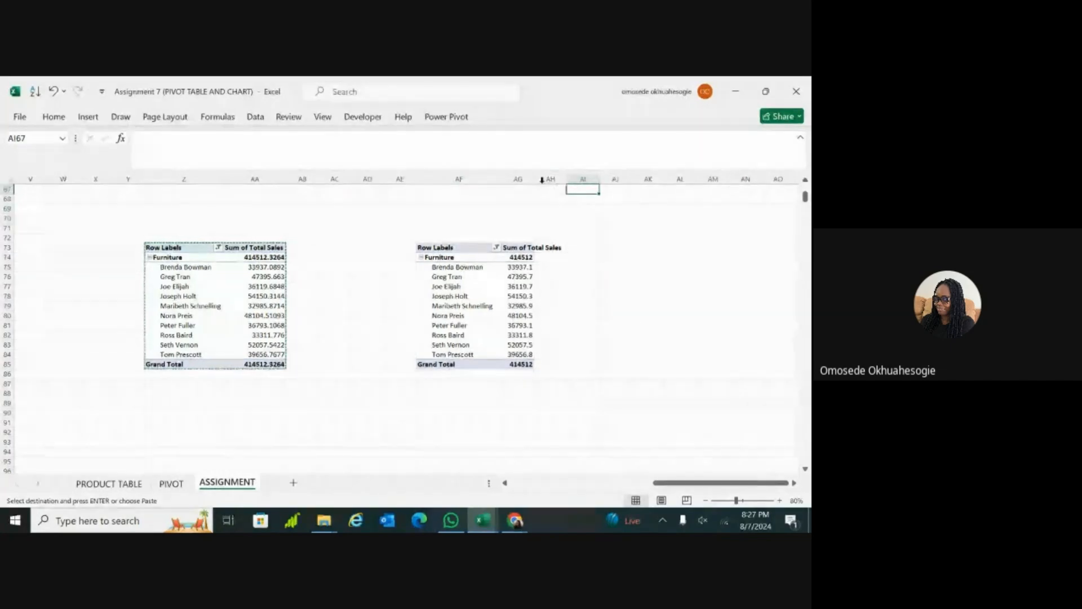
{"action": "left_click_drag", "start_coordinate": [535, 180], "coordinate": [568, 180]}
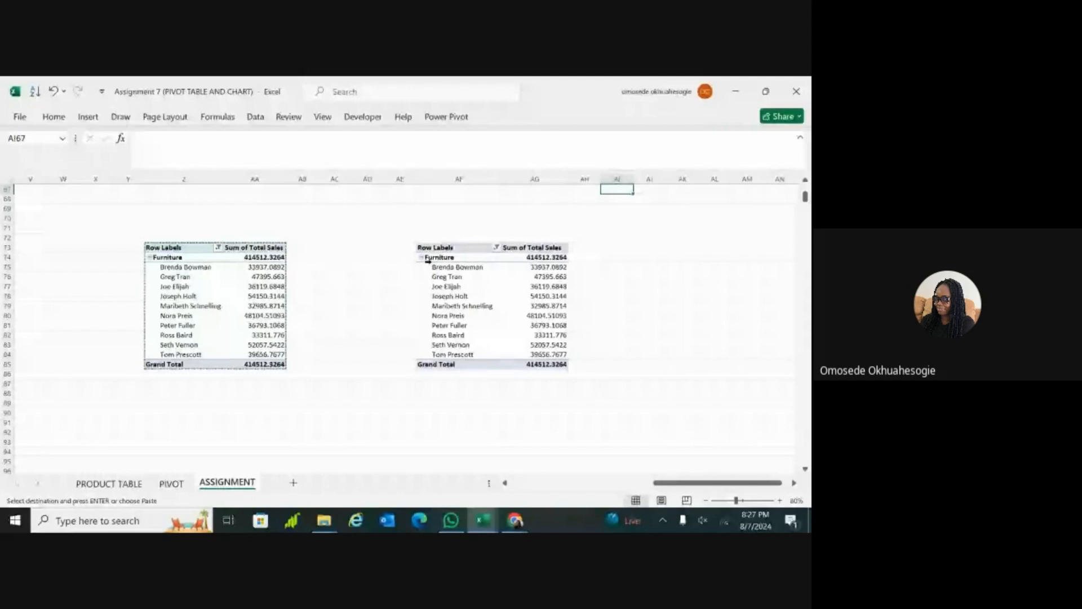
Step: Filter the Category field of the PivotTable at AF73 to Office Supplies only, excluding Furniture
{"action": "left_click", "coordinate": [496, 247]}
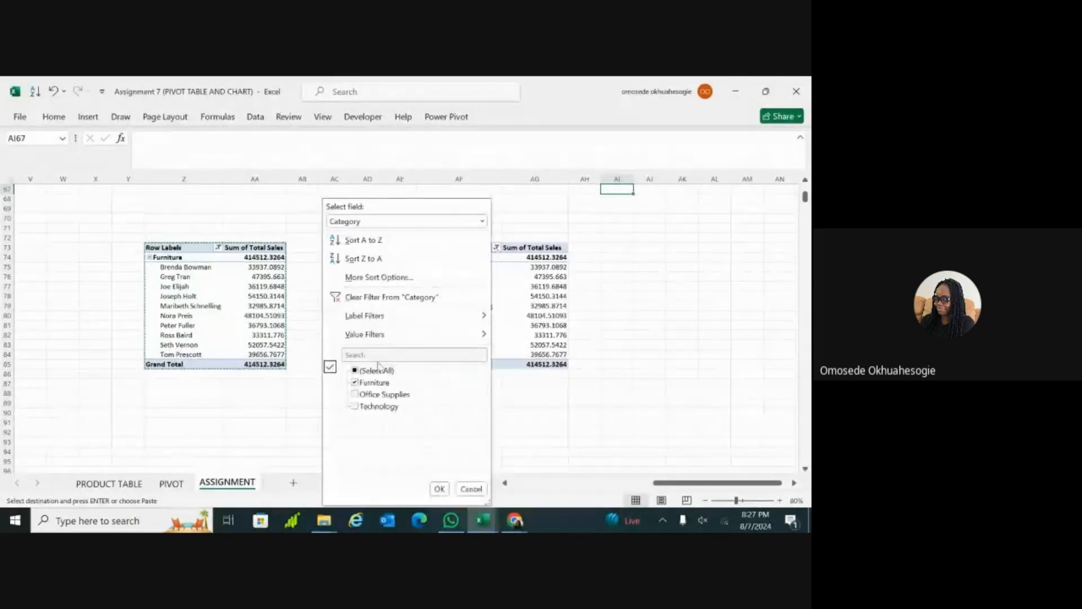
{"action": "left_click", "coordinate": [355, 394]}
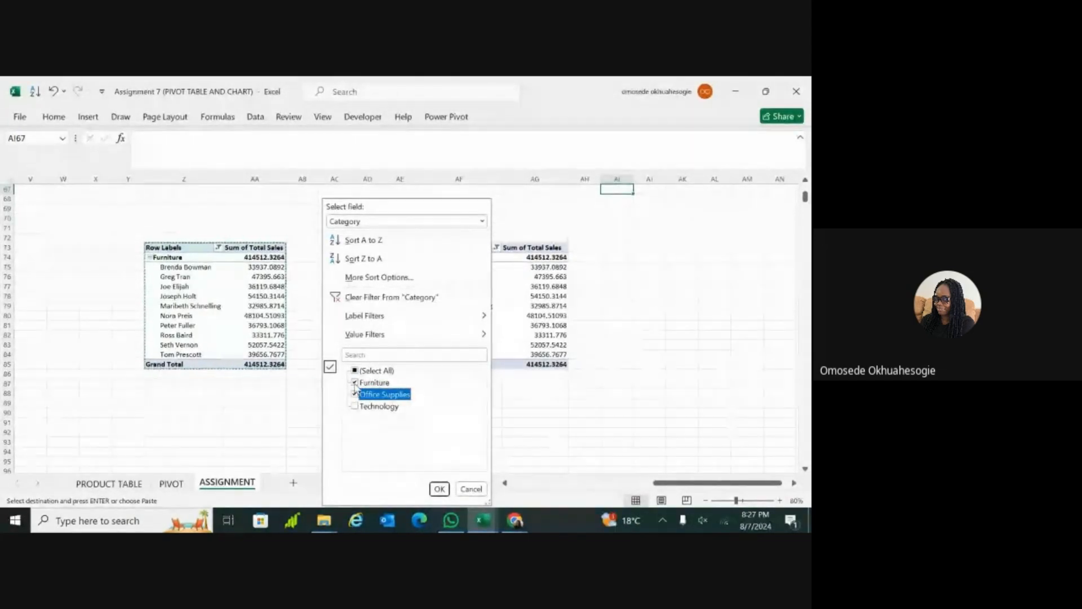
{"action": "left_click", "coordinate": [355, 382]}
{"action": "left_click", "coordinate": [439, 489]}
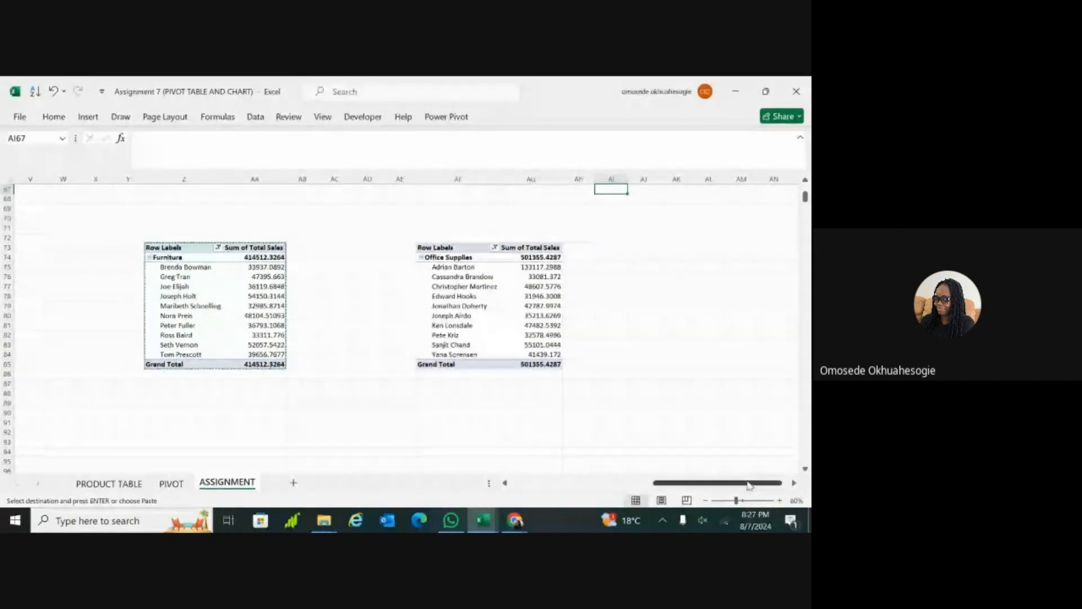
Step: Paste another copy of the Furniture PivotTable at cell AN73, beside the Office Supplies PivotTable
{"action": "left_click", "coordinate": [794, 483]}
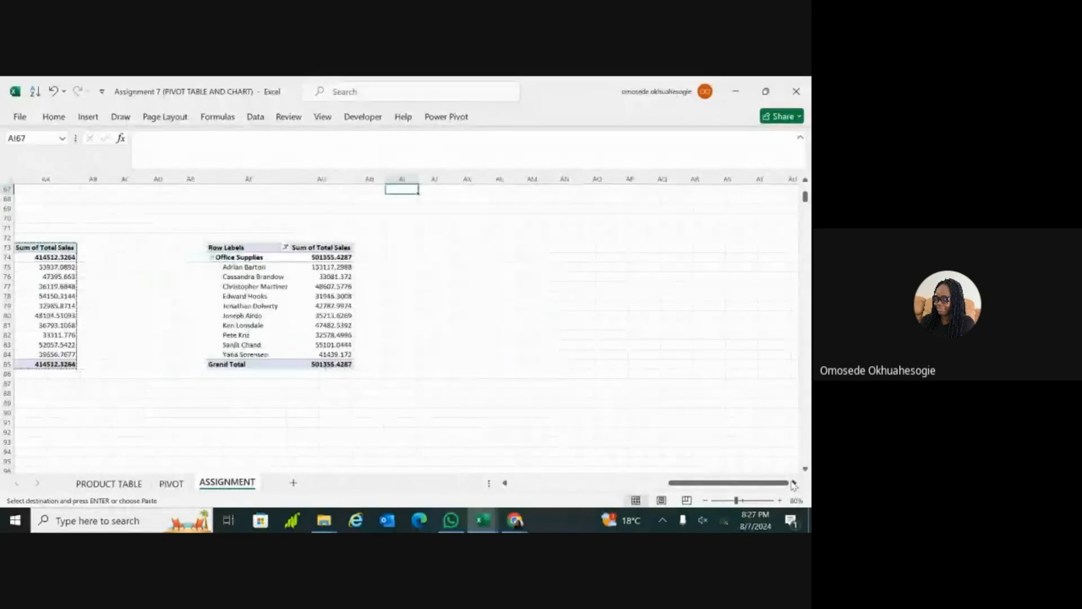
{"action": "left_click", "coordinate": [455, 248]}
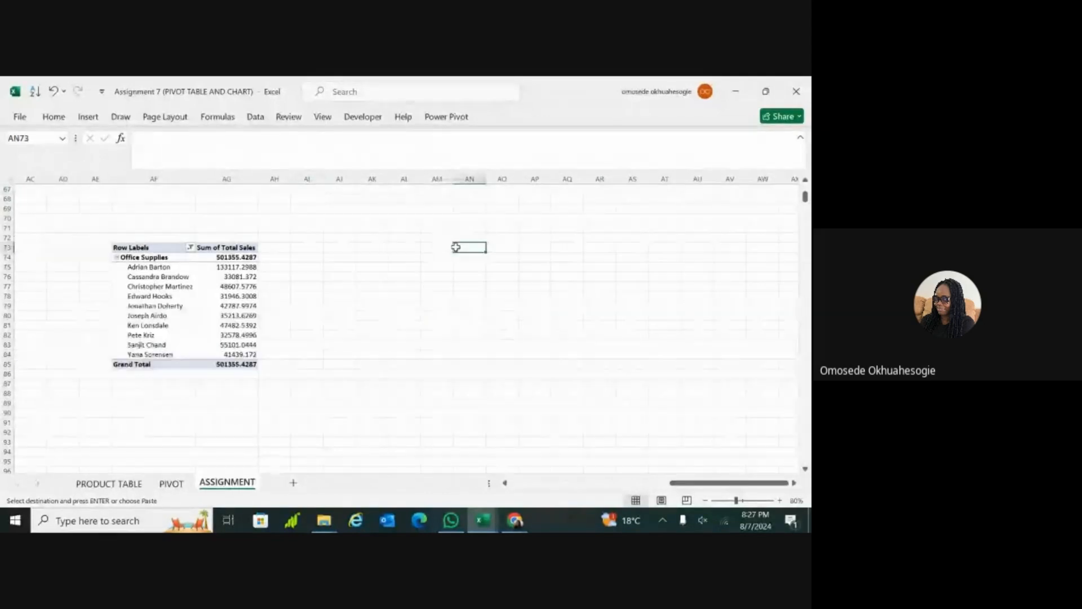
{"action": "key", "text": "ctrl+v"}
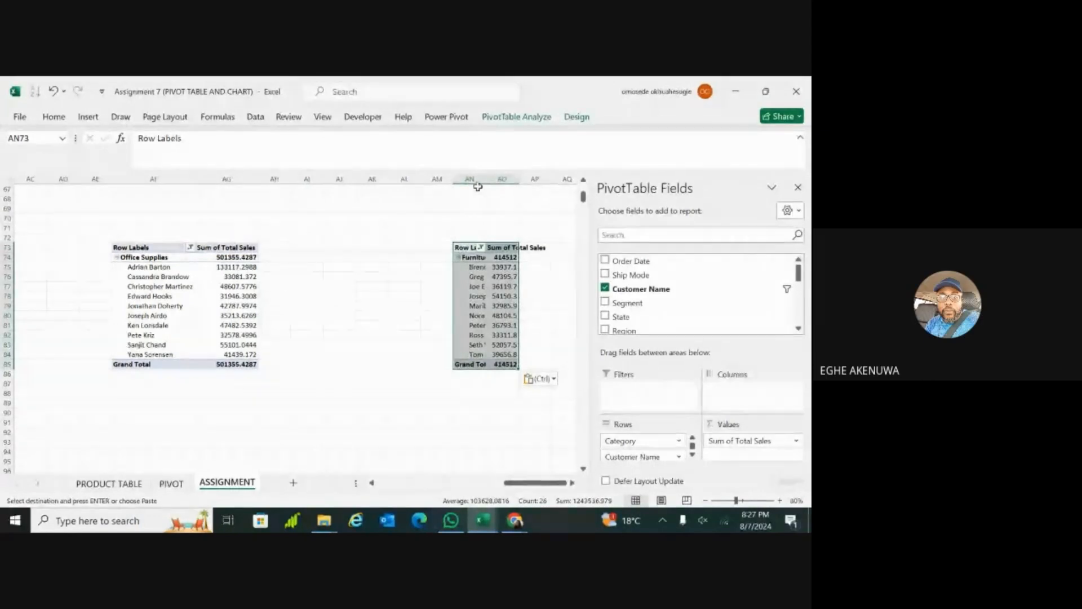
Step: Widen columns AN and AO to fit the names and sales values of the newly pasted PivotTable
{"action": "left_click_drag", "start_coordinate": [487, 179], "coordinate": [534, 181]}
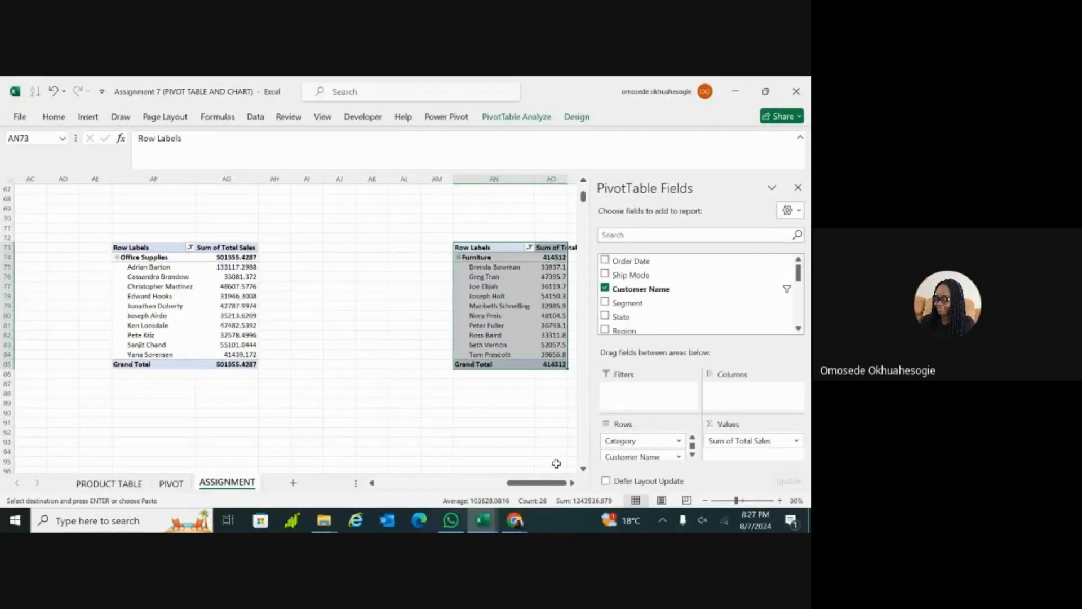
{"action": "left_click", "coordinate": [572, 484]}
{"action": "left_click", "coordinate": [573, 483]}
{"action": "left_click", "coordinate": [551, 296]}
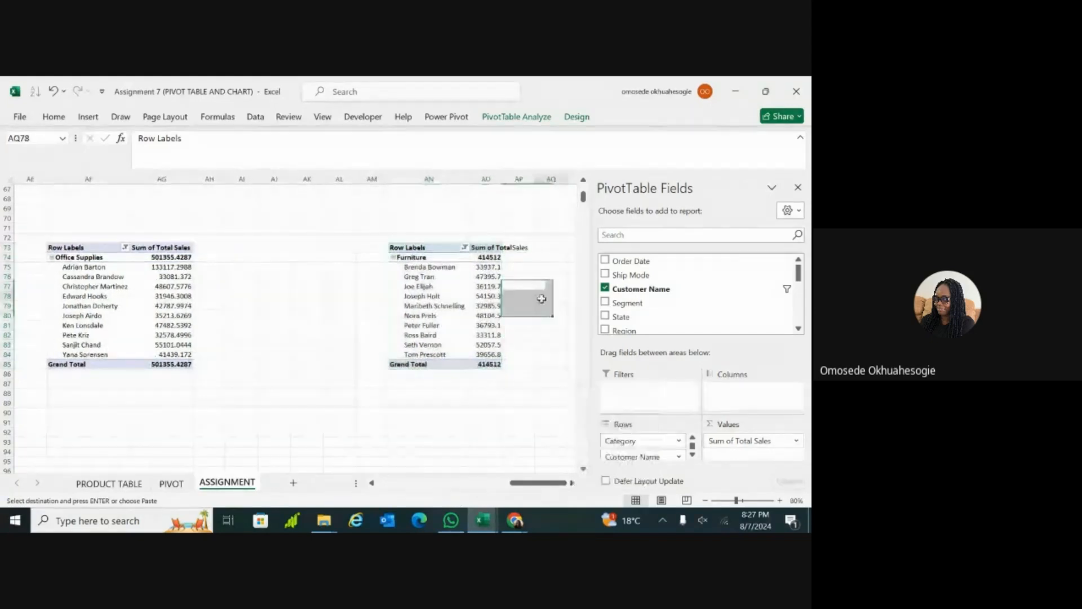
{"action": "double_click", "coordinate": [503, 179]}
Step: Filter the Category field of the PivotTable at AN73 to Technology only, excluding Furniture
{"action": "left_click", "coordinate": [419, 276]}
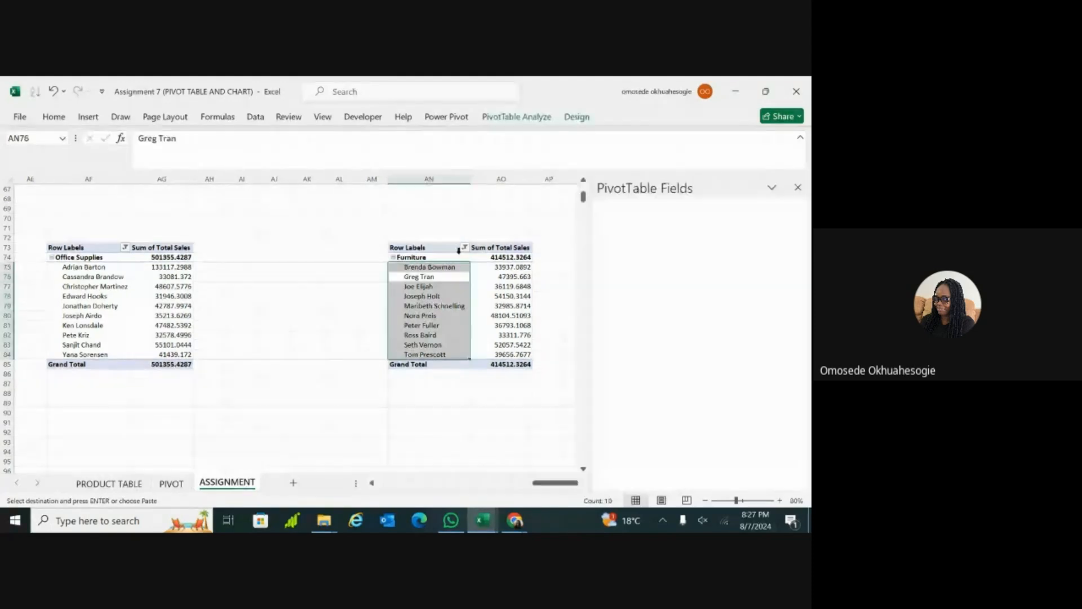
{"action": "left_click", "coordinate": [464, 247]}
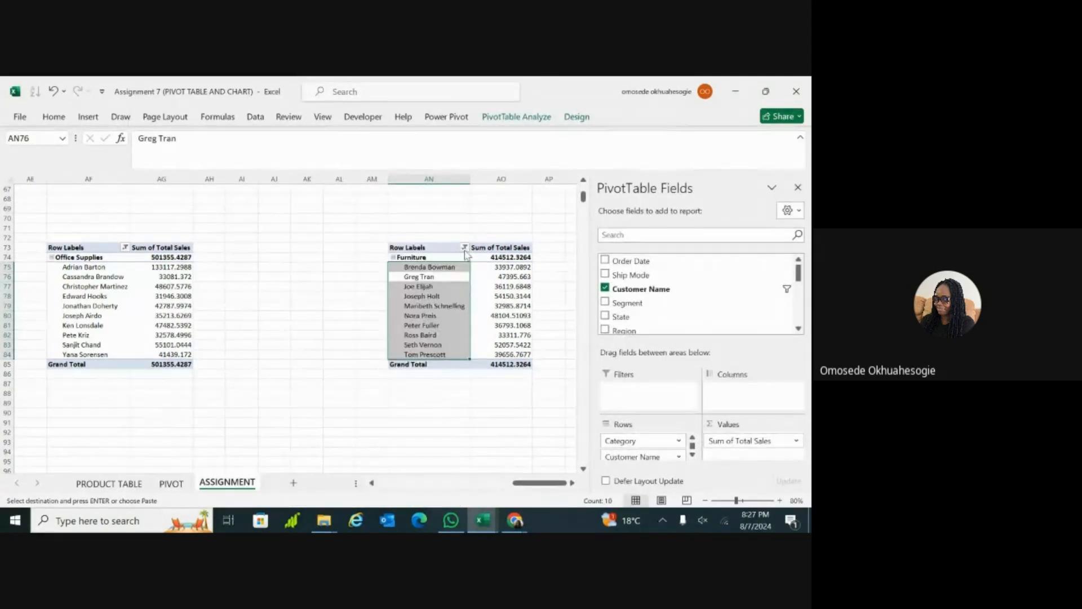
{"action": "left_click", "coordinate": [464, 248]}
{"action": "mouse_move", "coordinate": [428, 336]}
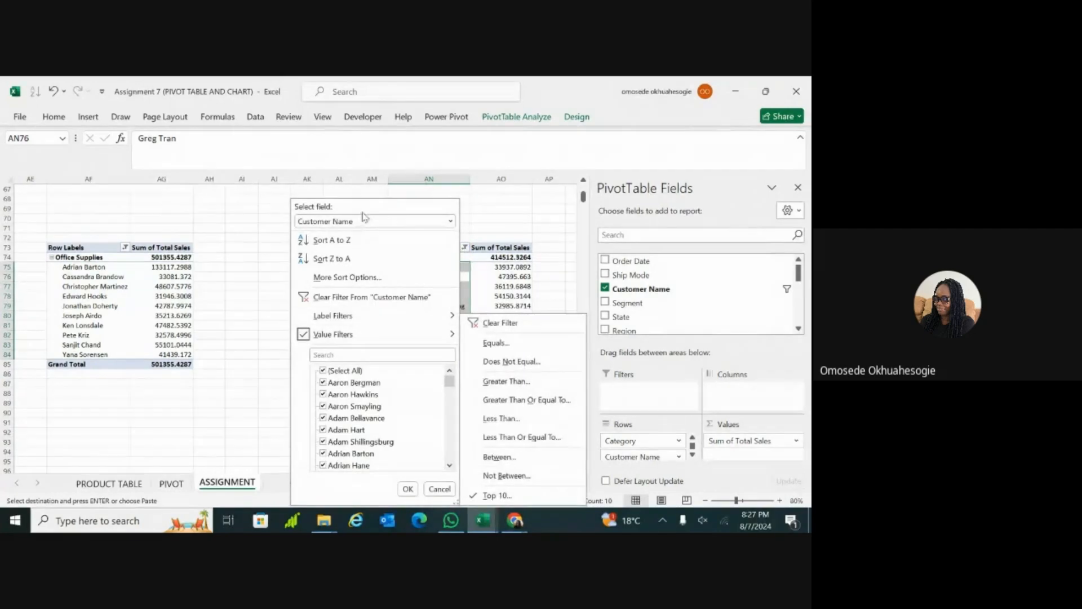
{"action": "left_click", "coordinate": [451, 222]}
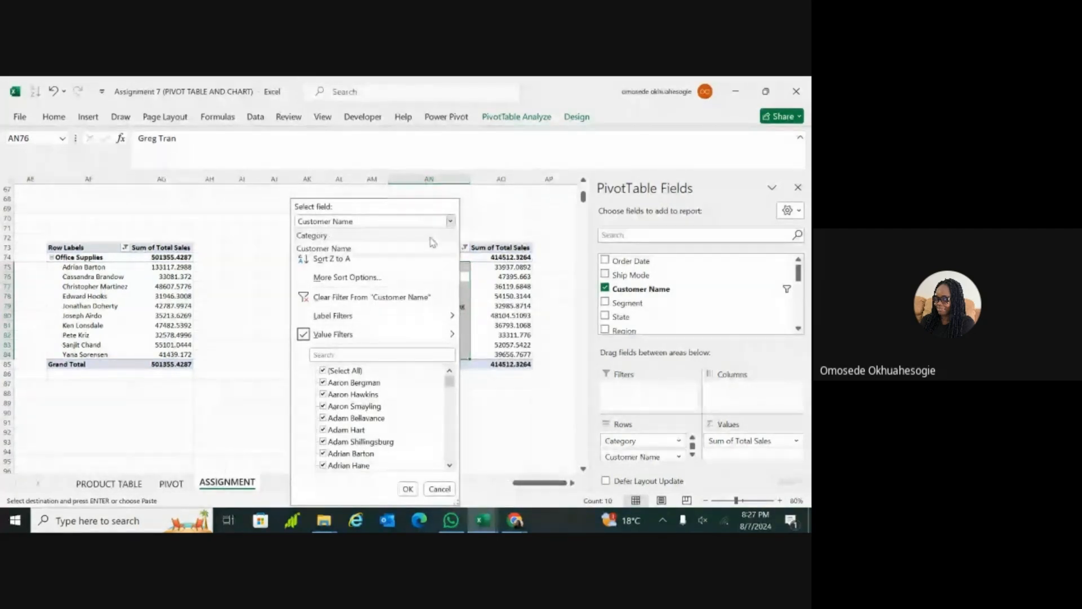
{"action": "left_click", "coordinate": [426, 239]}
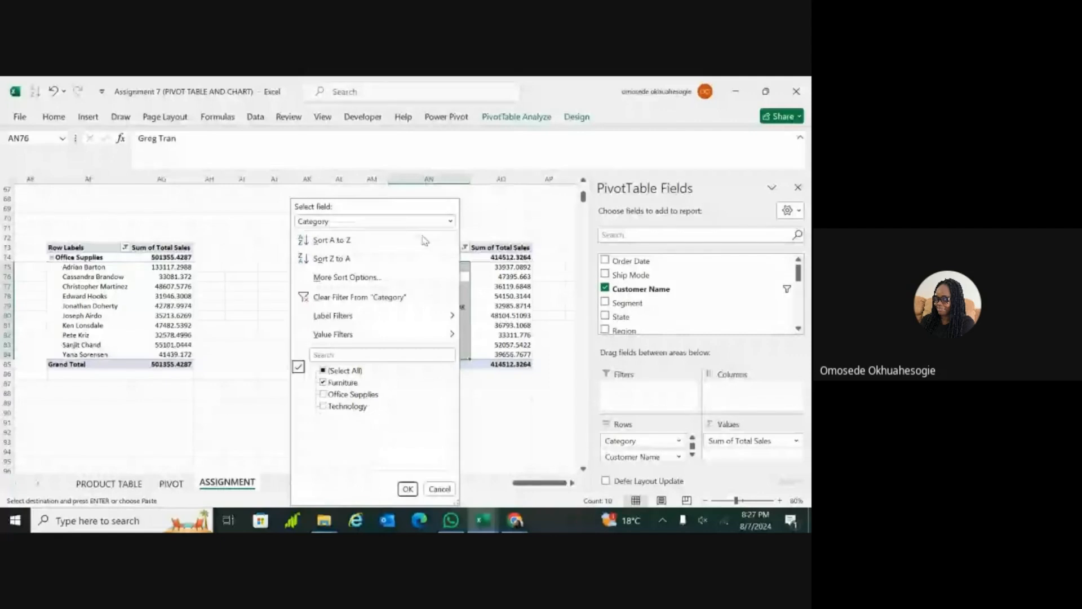
{"action": "left_click", "coordinate": [324, 407]}
{"action": "left_click", "coordinate": [324, 383]}
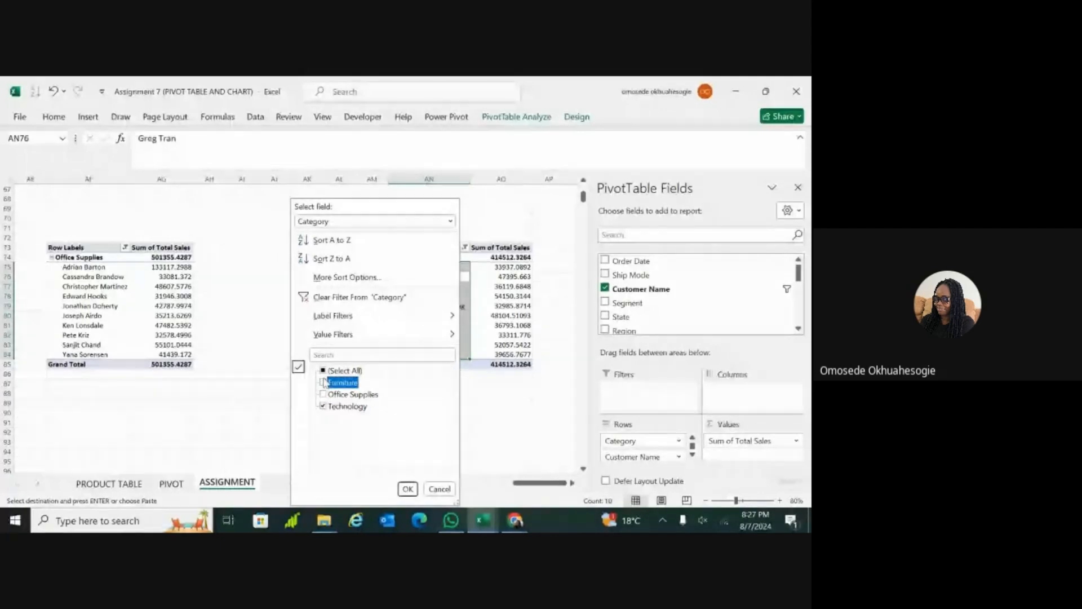
{"action": "left_click", "coordinate": [412, 495]}
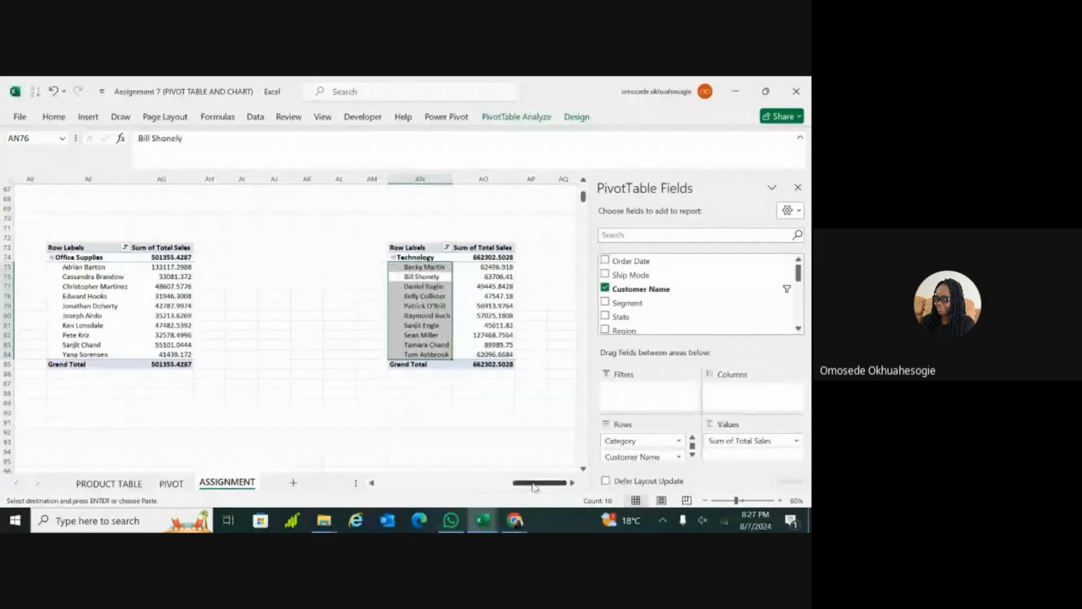
{"action": "left_click_drag", "start_coordinate": [532, 483], "coordinate": [493, 486]}
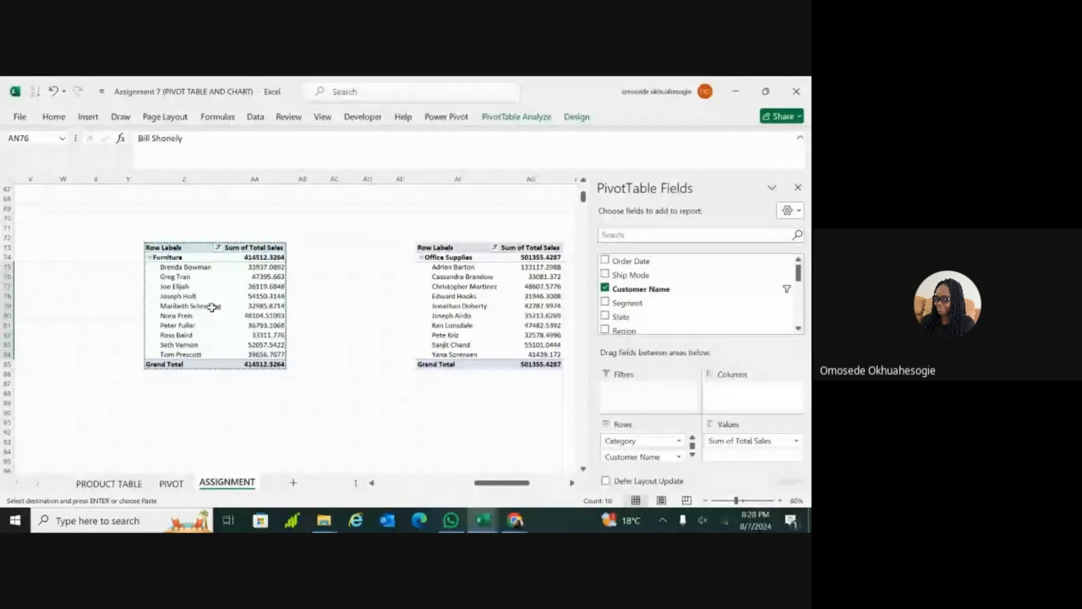
{"action": "left_click", "coordinate": [213, 277]}
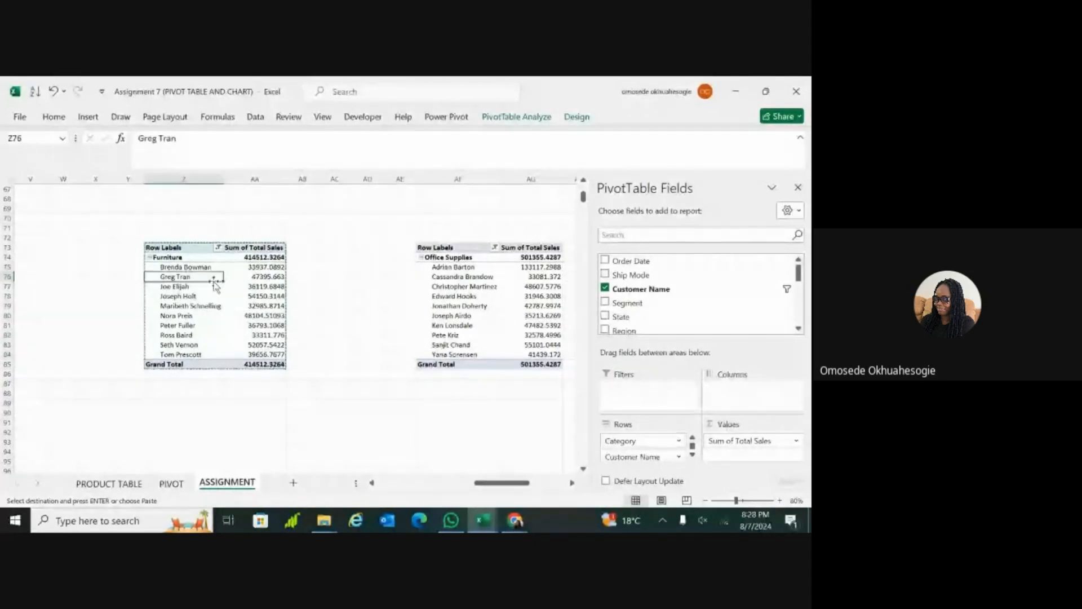
{"action": "left_click", "coordinate": [220, 297]}
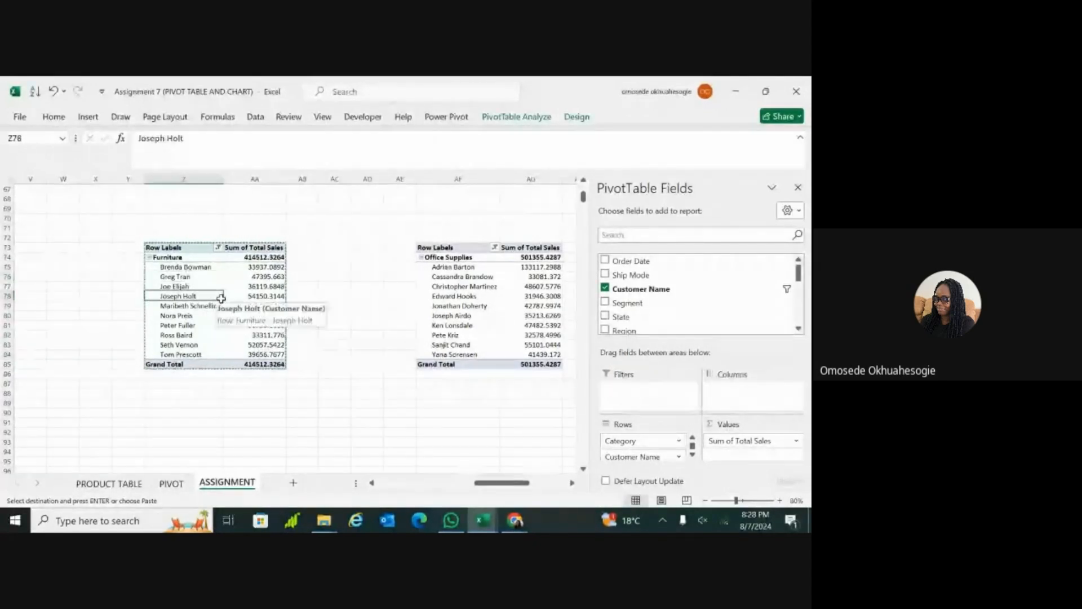
{"action": "left_click", "coordinate": [88, 117]}
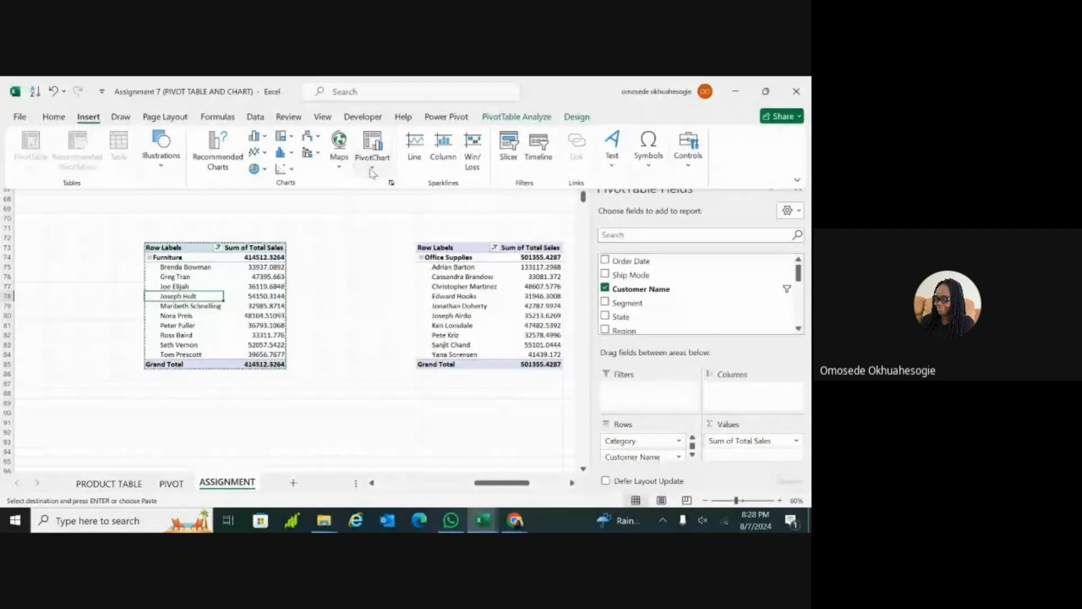
{"action": "left_click", "coordinate": [372, 173]}
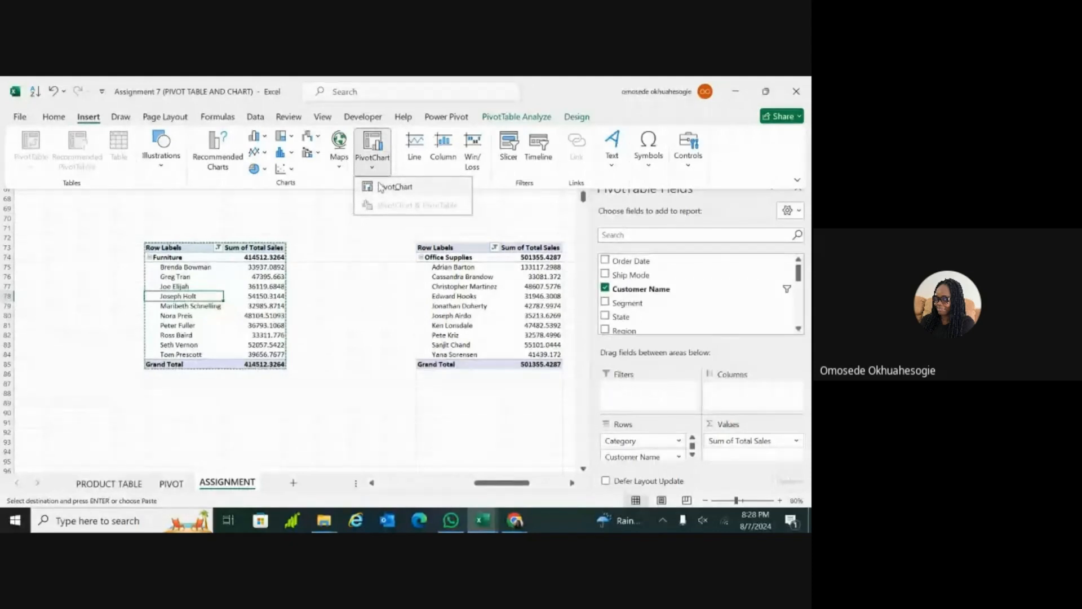
{"action": "left_click", "coordinate": [381, 186]}
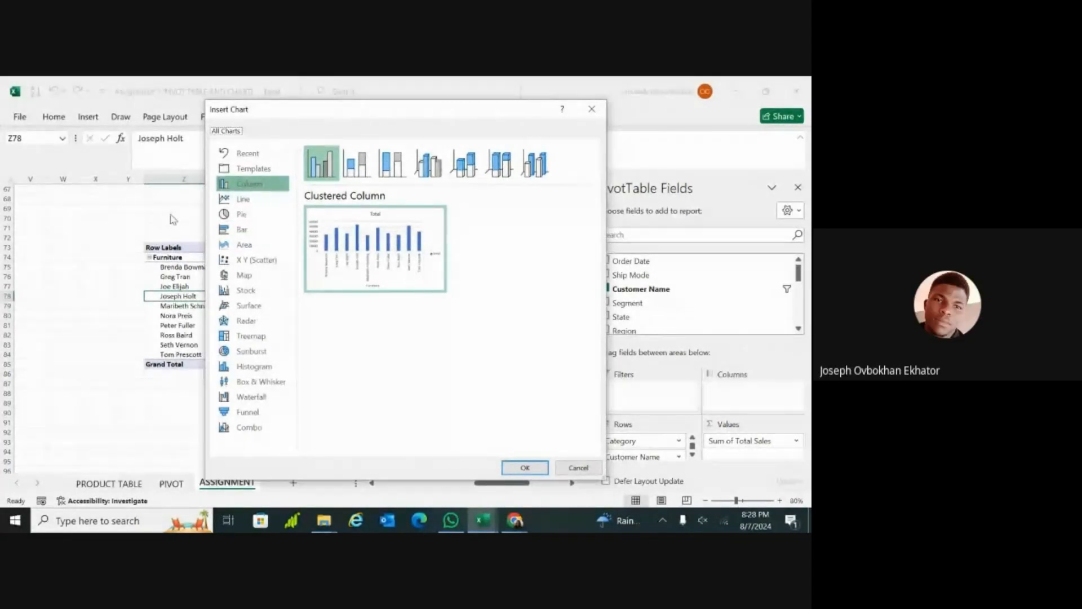
{"action": "left_click", "coordinate": [591, 111]}
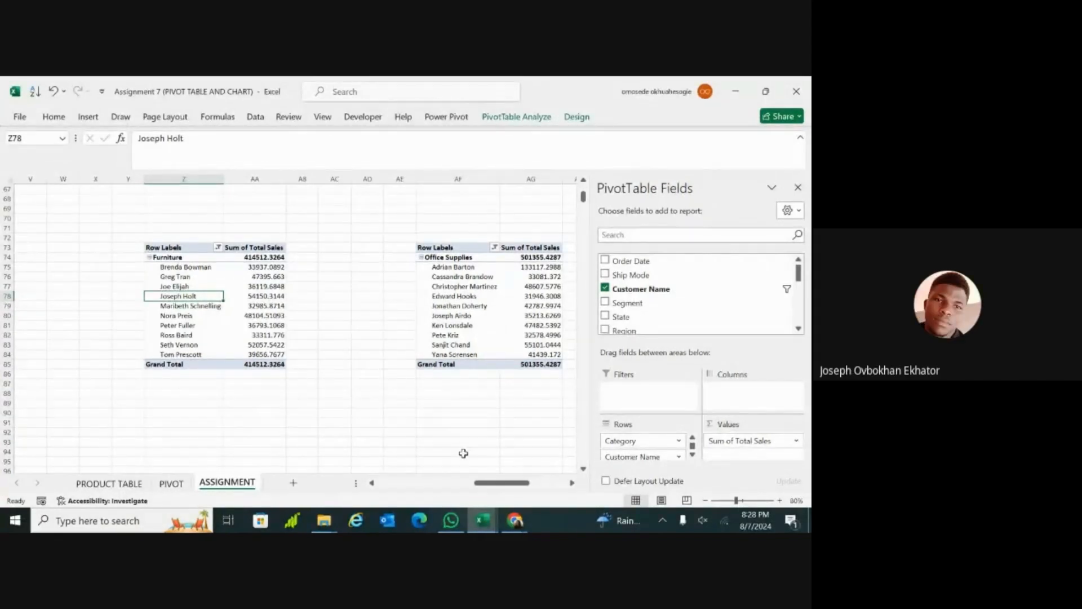
Step: Sort the Customer Name field of the Furniture PivotTable in descending order by Sum of Total Sales
{"action": "mouse_move", "coordinate": [497, 483]}
{"action": "left_mouse_down"}
{"action": "mouse_move", "coordinate": [507, 486]}
{"action": "mouse_move", "coordinate": [496, 485]}
{"action": "left_mouse_up"}
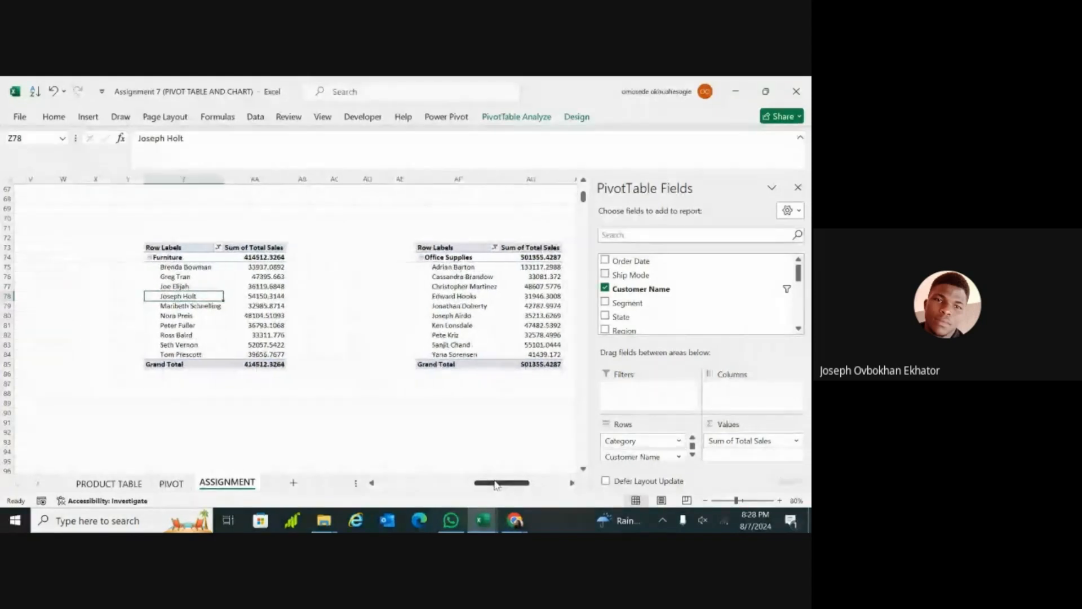
{"action": "left_click", "coordinate": [218, 248]}
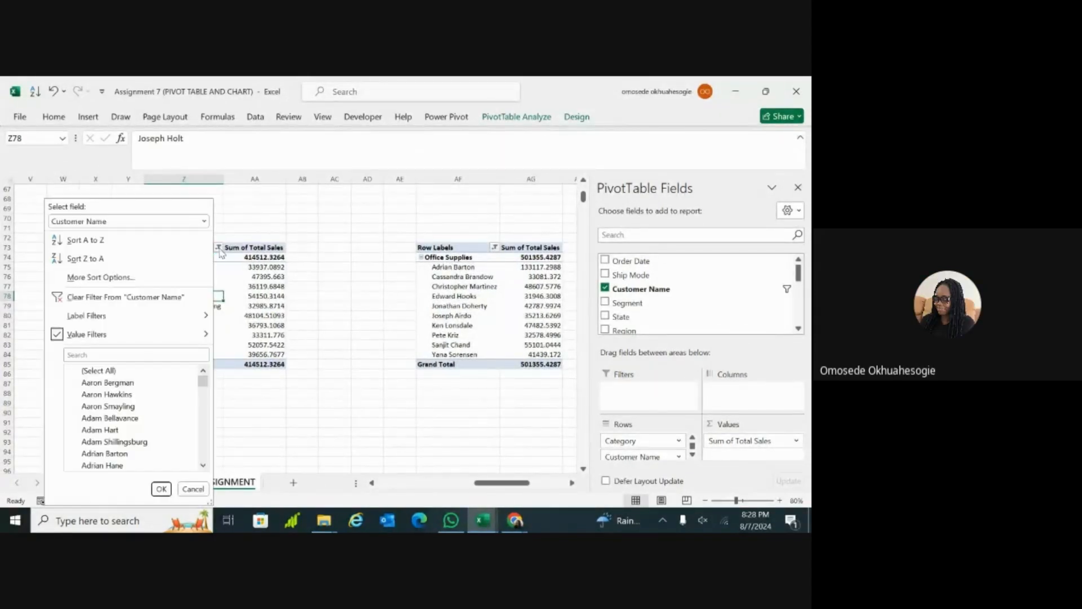
{"action": "left_click", "coordinate": [125, 278]}
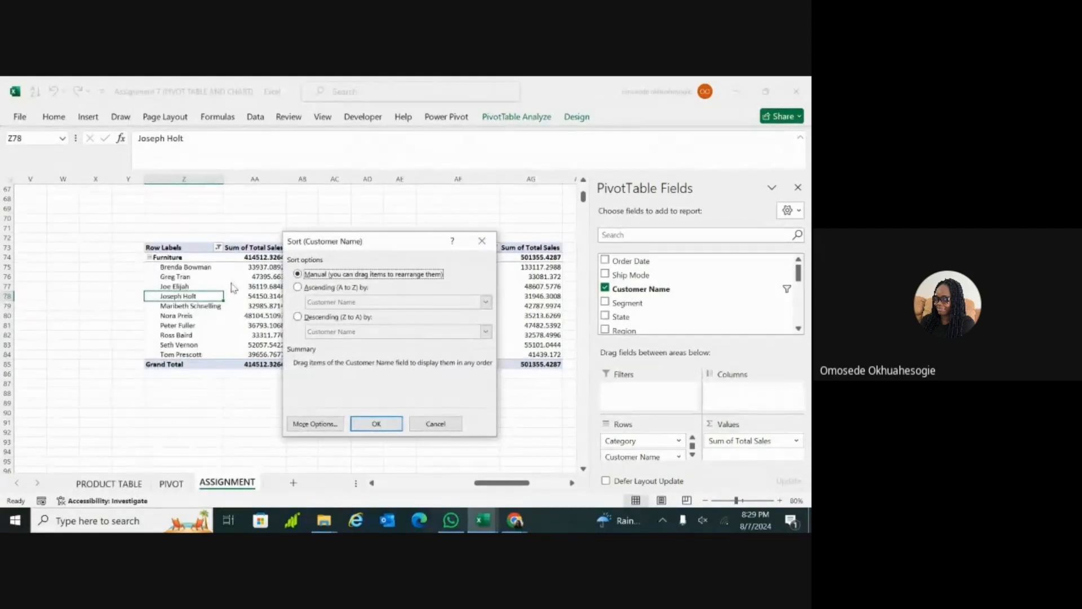
{"action": "left_click", "coordinate": [297, 317]}
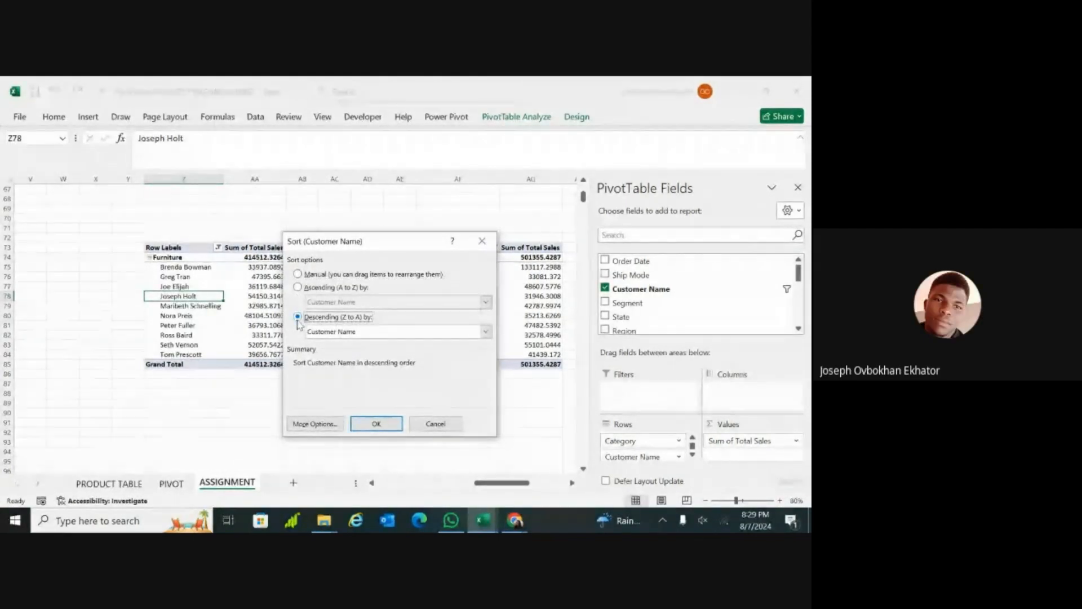
{"action": "left_click", "coordinate": [486, 332]}
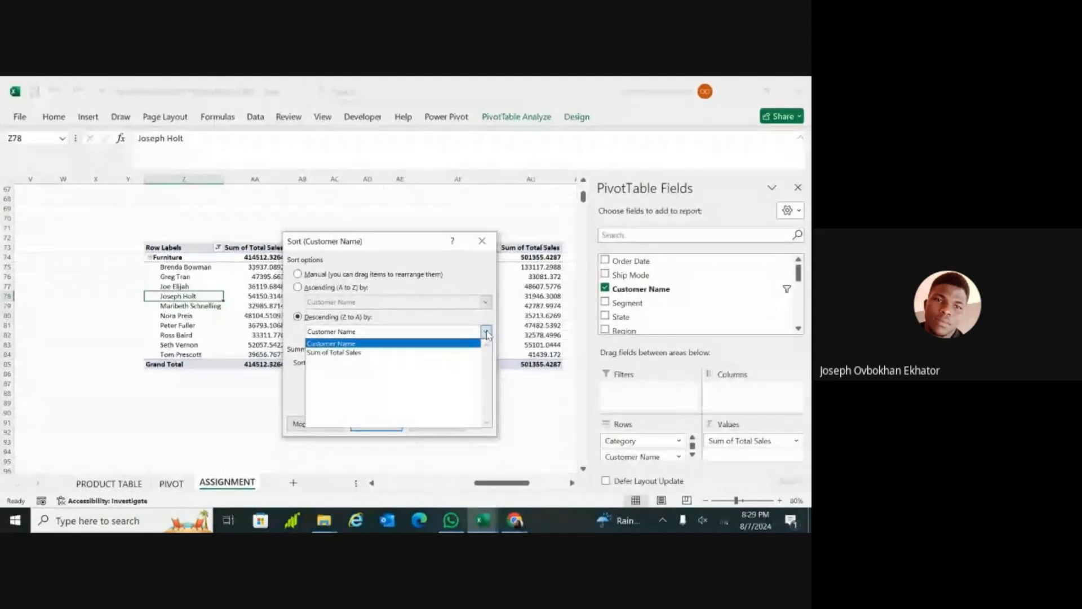
{"action": "left_click", "coordinate": [441, 352]}
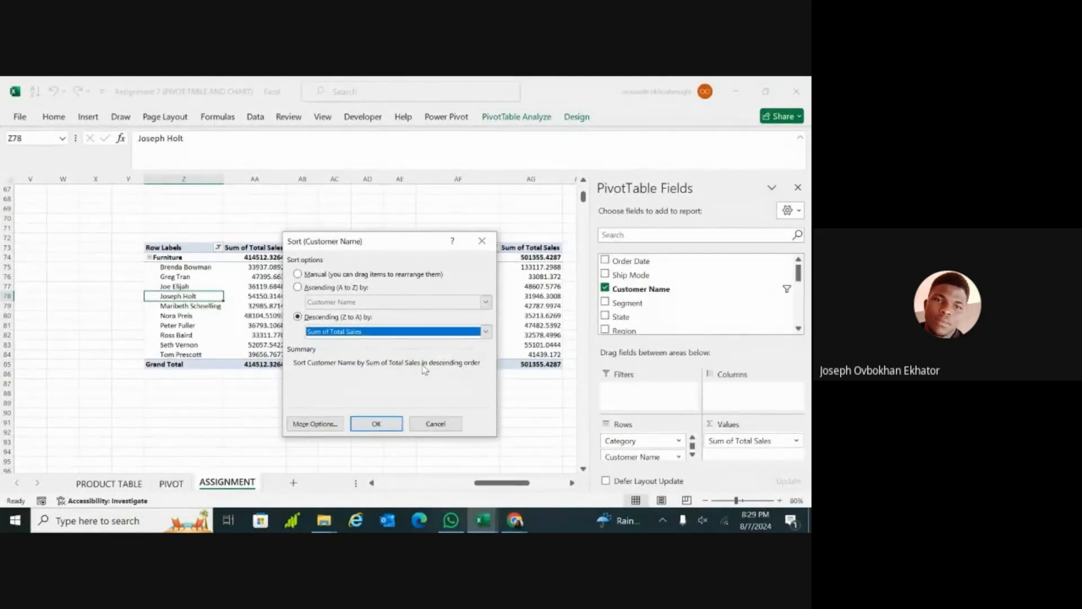
{"action": "left_click", "coordinate": [377, 424]}
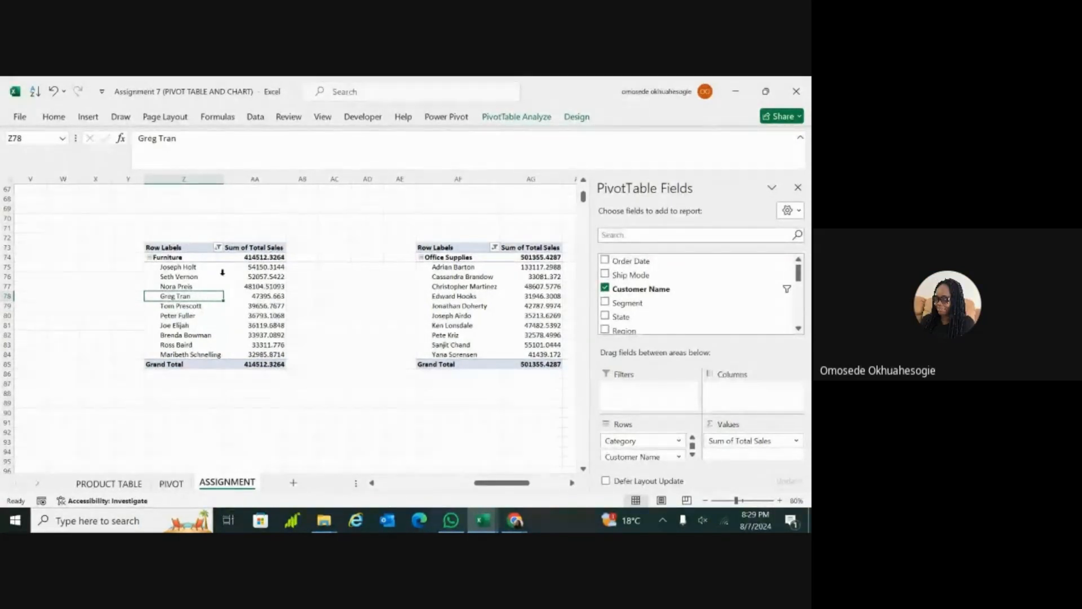
Step: Format the Furniture PivotTable's Sum of Total Sales values as Accounting with the $ symbol and 0 decimal places
{"action": "left_click", "coordinate": [276, 332]}
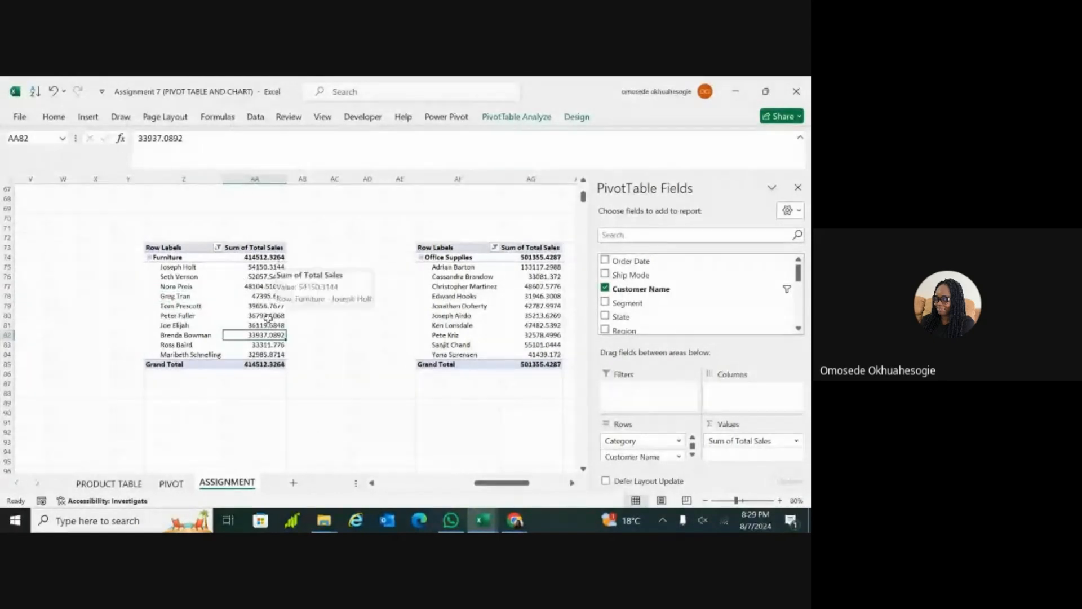
{"action": "left_click", "coordinate": [264, 246]}
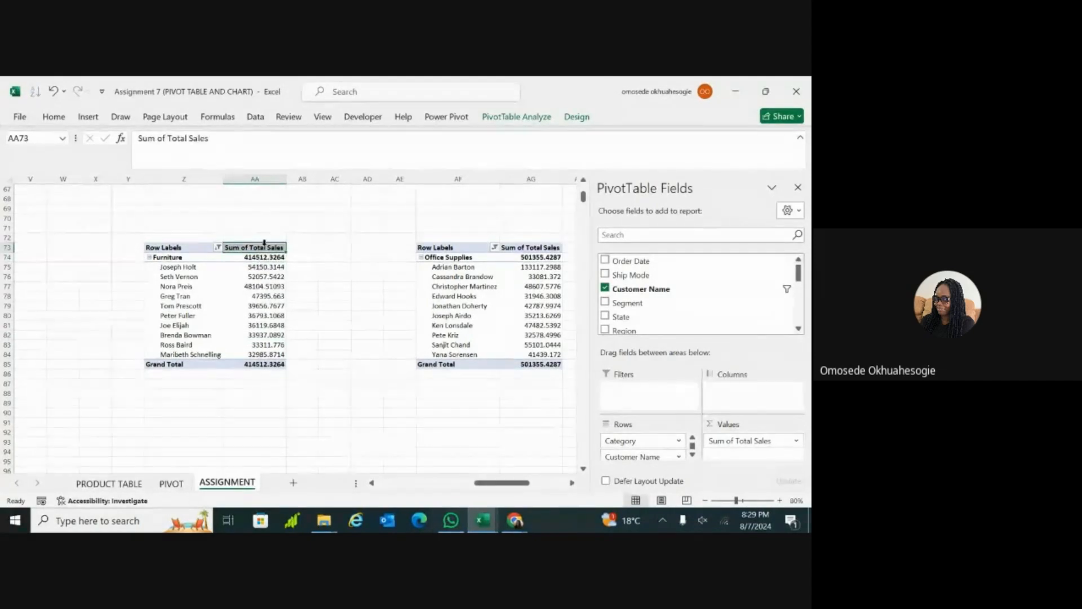
{"action": "double_click", "coordinate": [270, 249]}
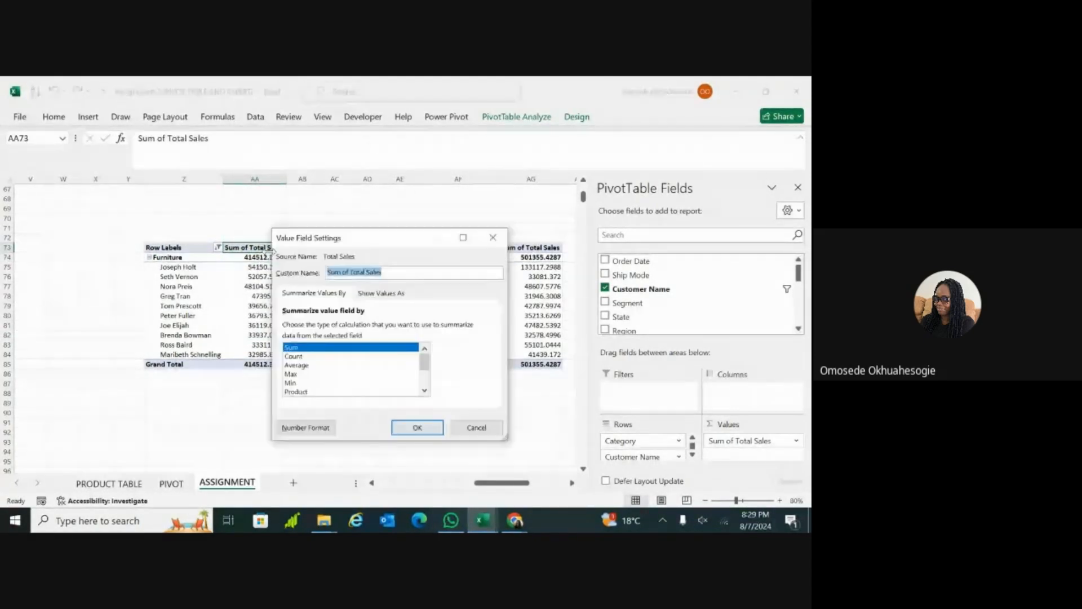
{"action": "left_click", "coordinate": [383, 295]}
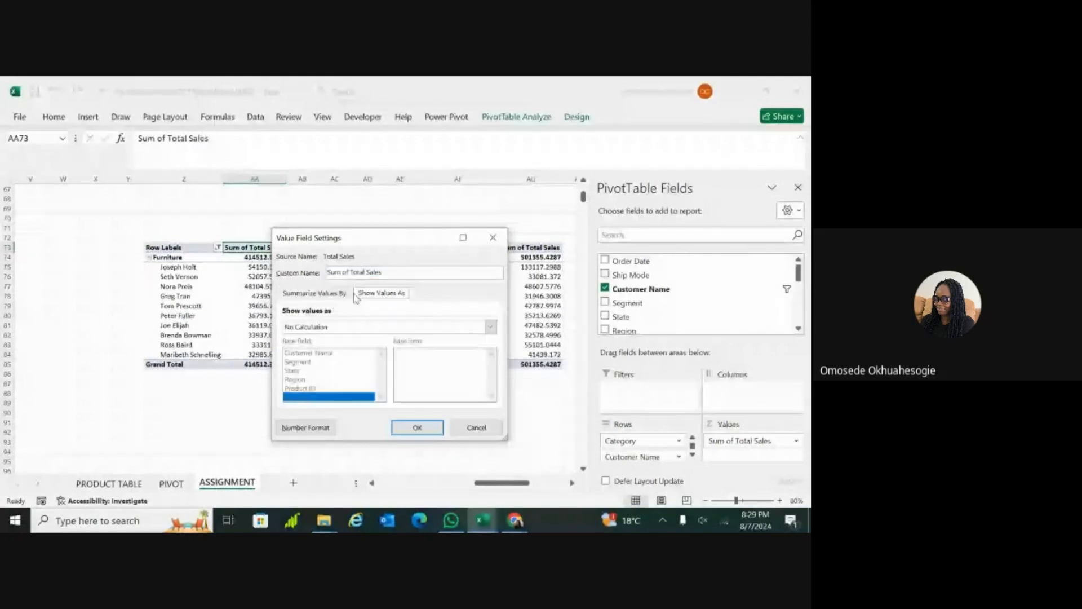
{"action": "left_click", "coordinate": [331, 292]}
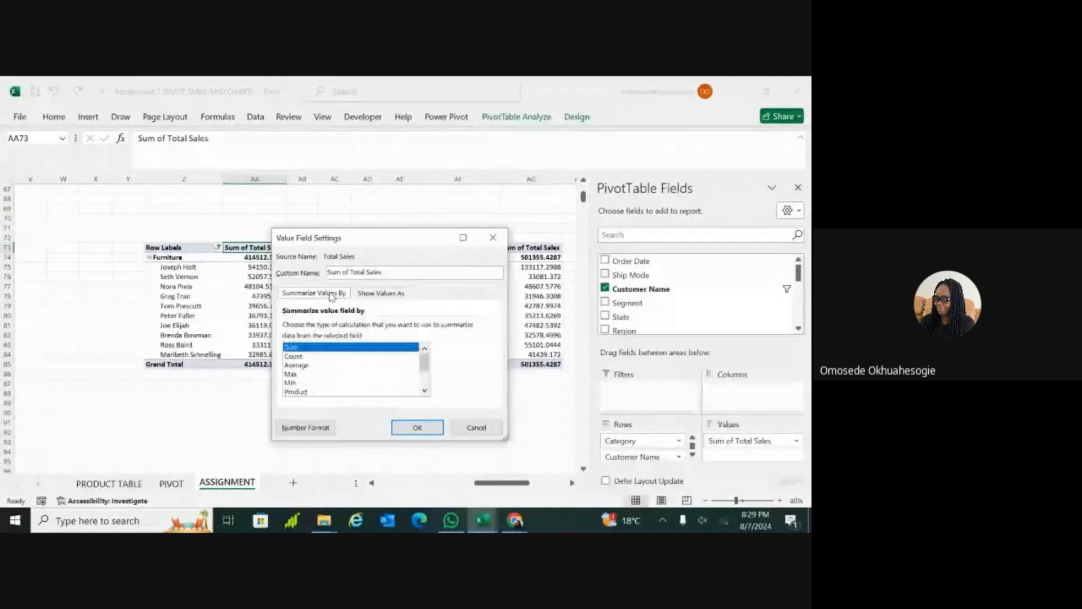
{"action": "left_click", "coordinate": [317, 428]}
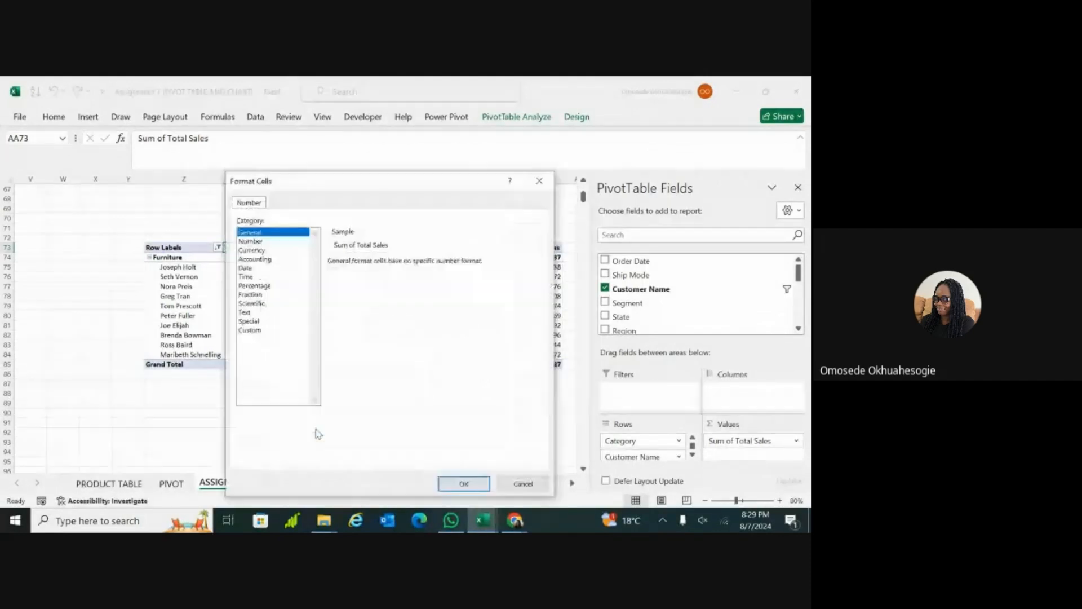
{"action": "left_click", "coordinate": [293, 259]}
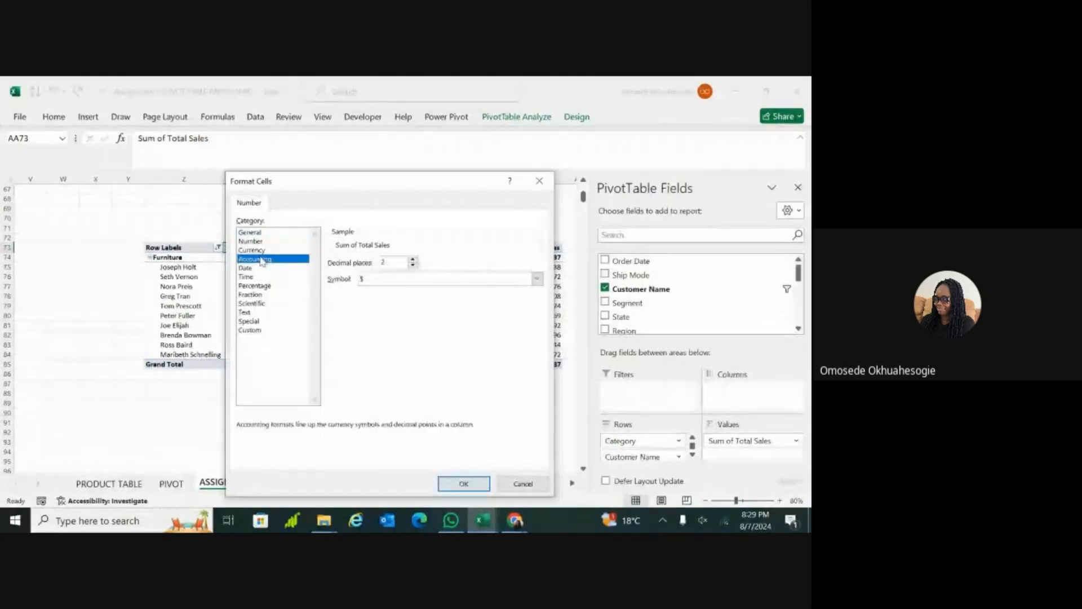
{"action": "double_click", "coordinate": [412, 265]}
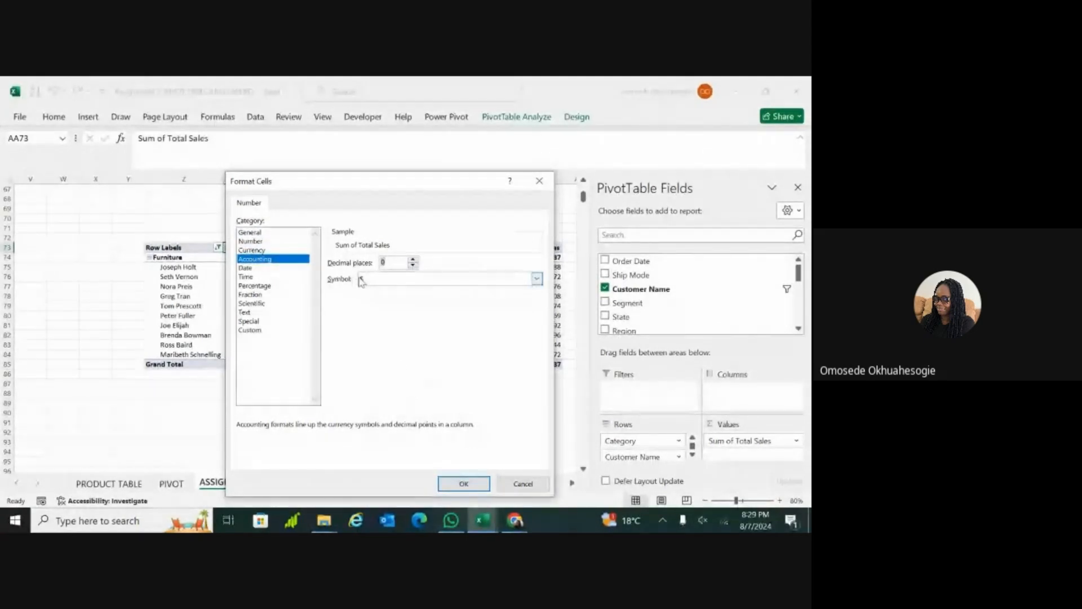
{"action": "left_click", "coordinate": [462, 483]}
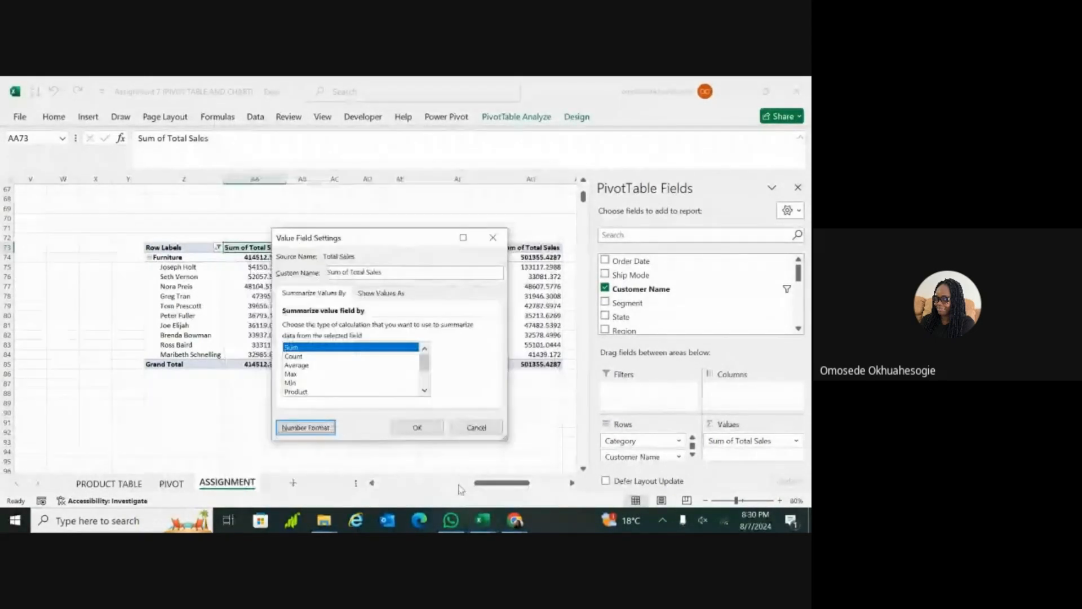
{"action": "left_click", "coordinate": [404, 431]}
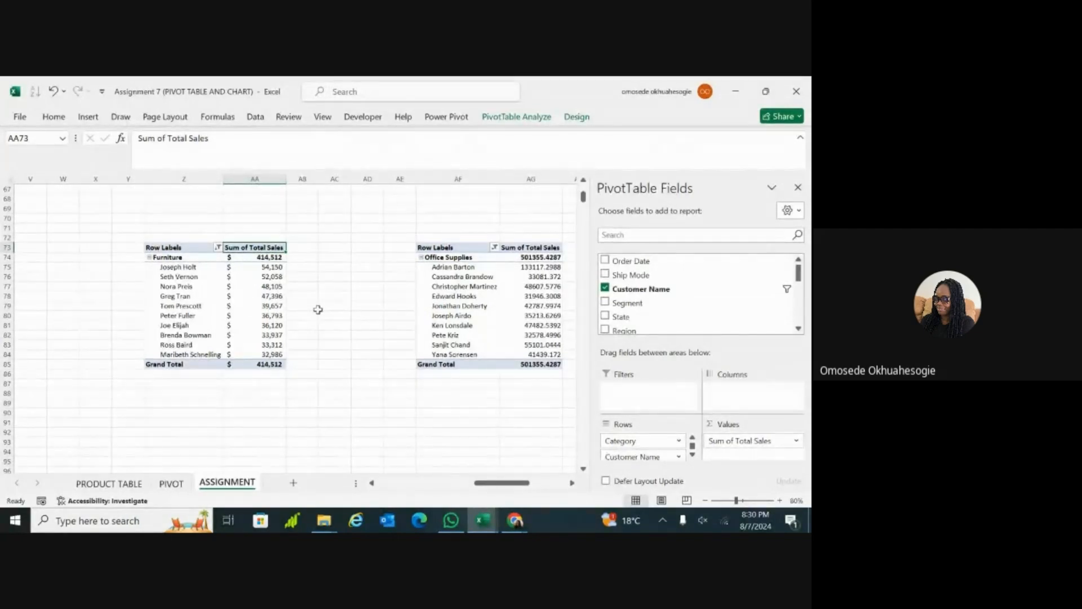
{"action": "scroll", "coordinate": [318, 309], "scroll_direction": "down", "scroll_amount": 4}
{"action": "scroll", "coordinate": [318, 309], "scroll_direction": "right", "scroll_amount": 2}
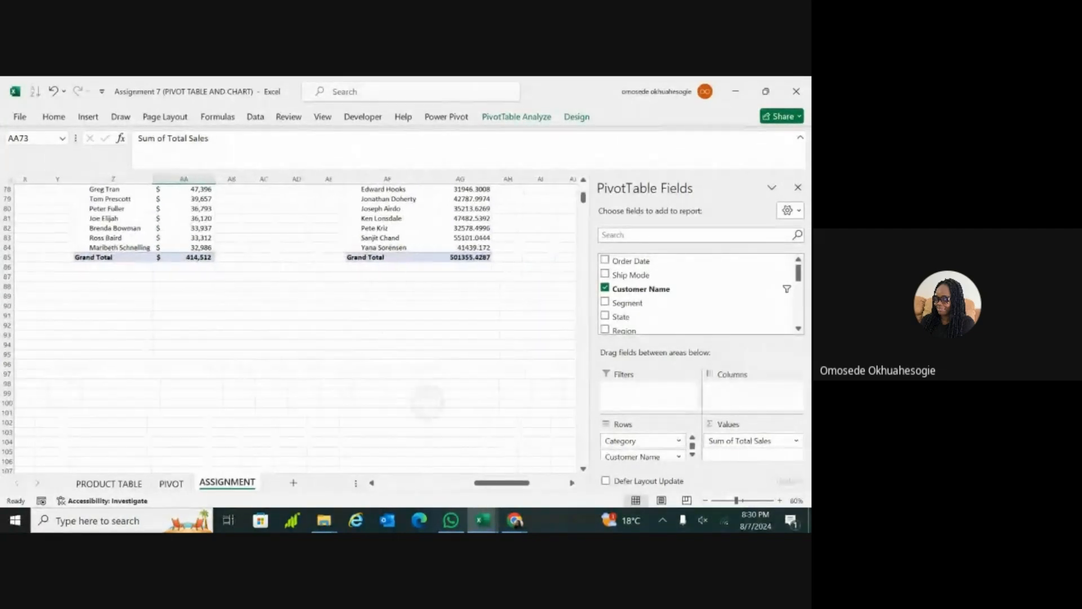
{"action": "scroll", "coordinate": [429, 400], "scroll_direction": "up", "scroll_amount": 3}
{"action": "scroll", "coordinate": [288, 327], "scroll_direction": "down", "scroll_amount": 1}
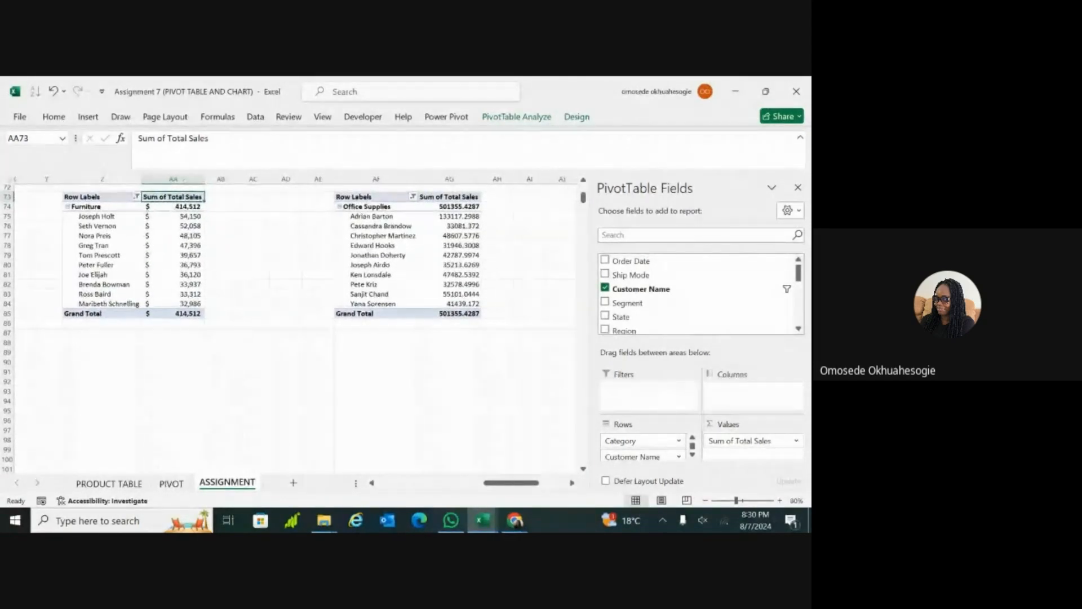
{"action": "scroll", "coordinate": [318, 321], "scroll_direction": "right", "scroll_amount": 3}
{"action": "scroll", "coordinate": [299, 327], "scroll_direction": "left", "scroll_amount": 3}
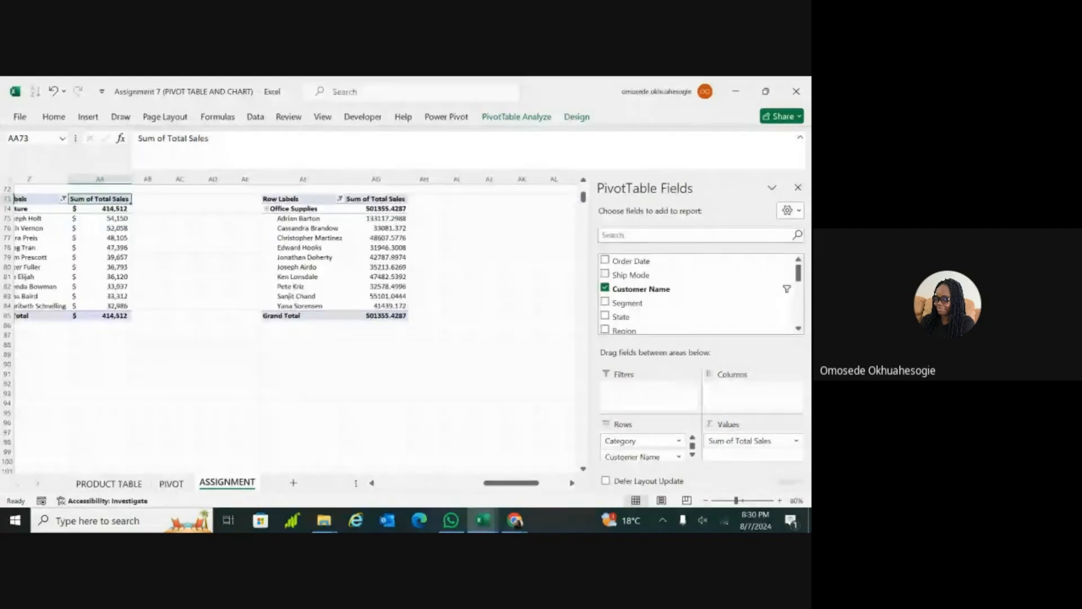
{"action": "scroll", "coordinate": [239, 309], "scroll_direction": "down", "scroll_amount": 2}
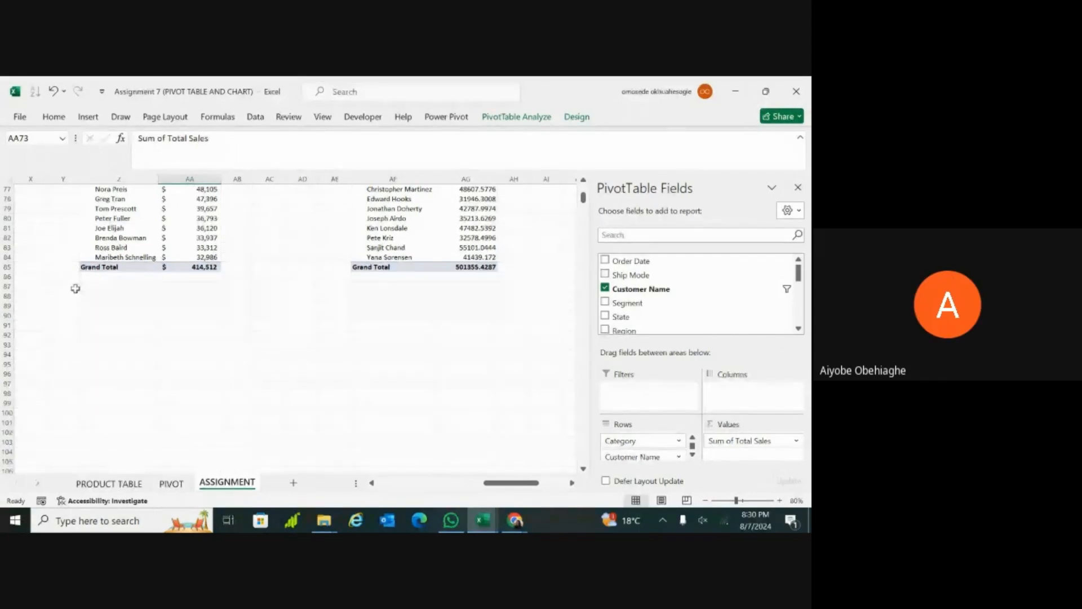
Step: Select a customer name cell inside the Furniture PivotTable
{"action": "left_click", "coordinate": [77, 355]}
{"action": "left_click", "coordinate": [90, 356]}
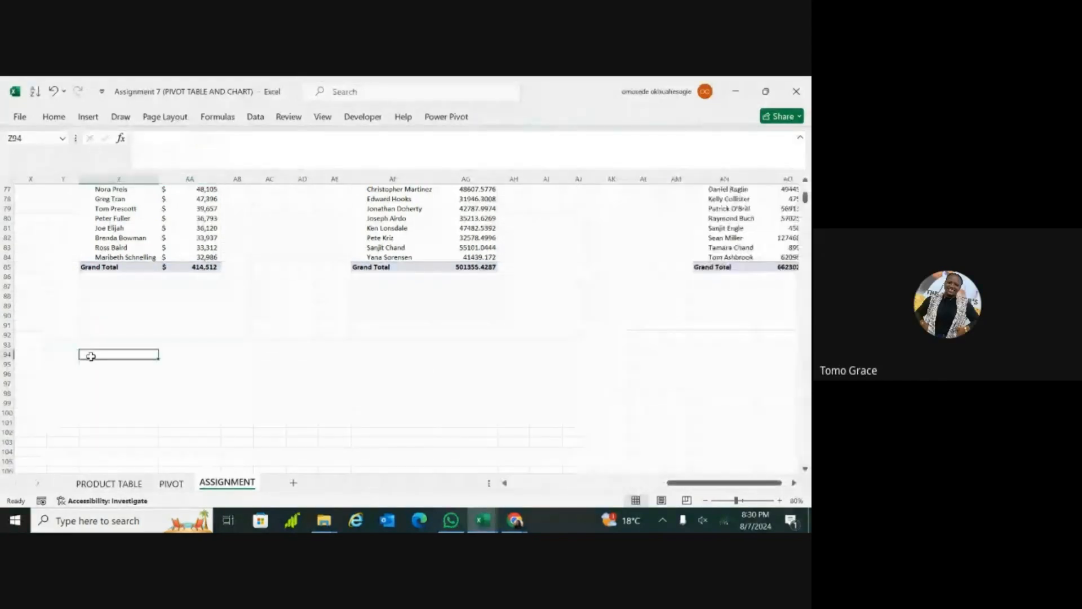
{"action": "left_click", "coordinate": [128, 239]}
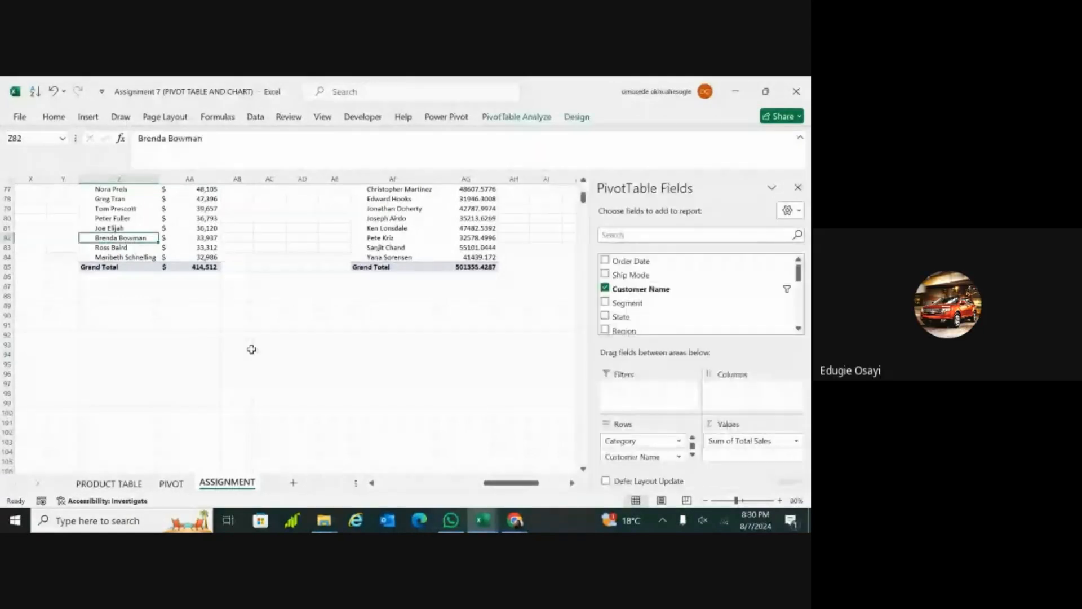
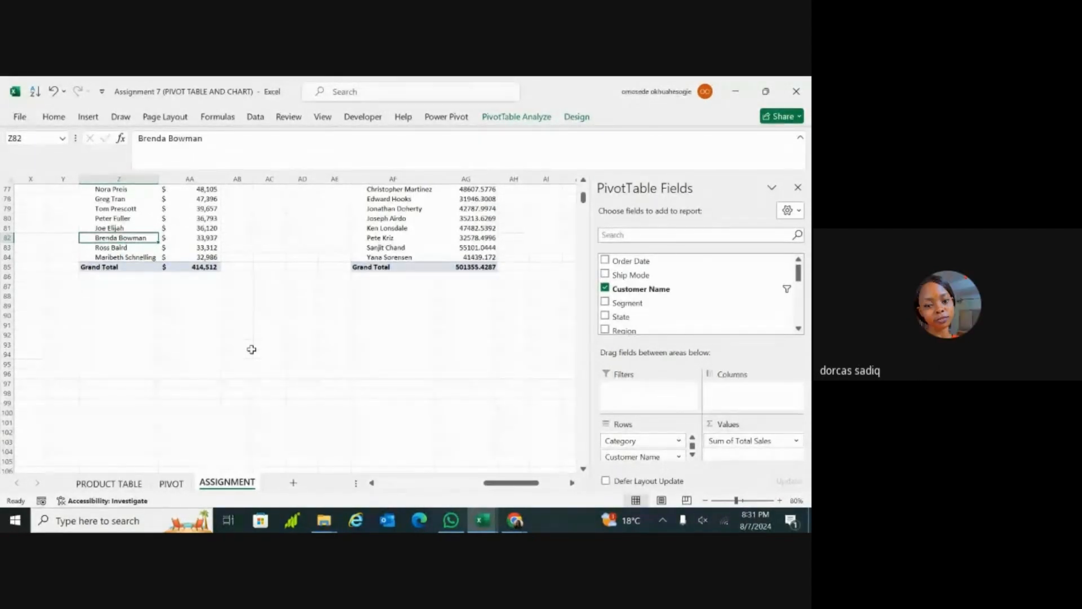
Step: Include Office Supplies and Technology alongside Furniture in the Category filter of the Furniture PivotTable
{"action": "scroll", "coordinate": [251, 349], "scroll_direction": "up", "scroll_amount": 3}
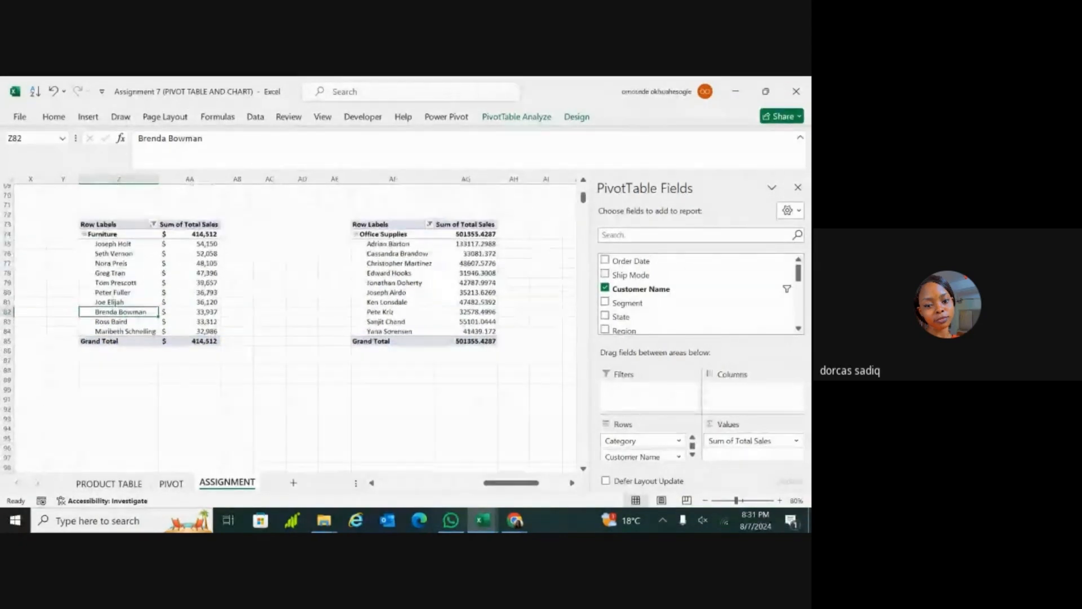
{"action": "scroll", "coordinate": [252, 327], "scroll_direction": "up", "scroll_amount": 2}
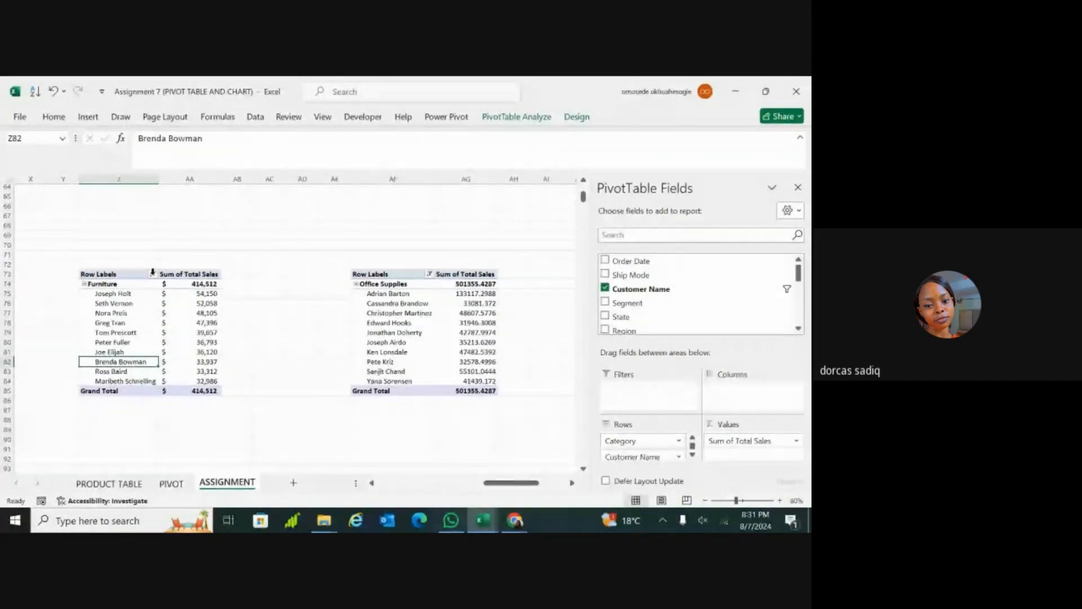
{"action": "scroll", "coordinate": [253, 280], "scroll_direction": "down", "scroll_amount": 1}
{"action": "left_click", "coordinate": [269, 276]}
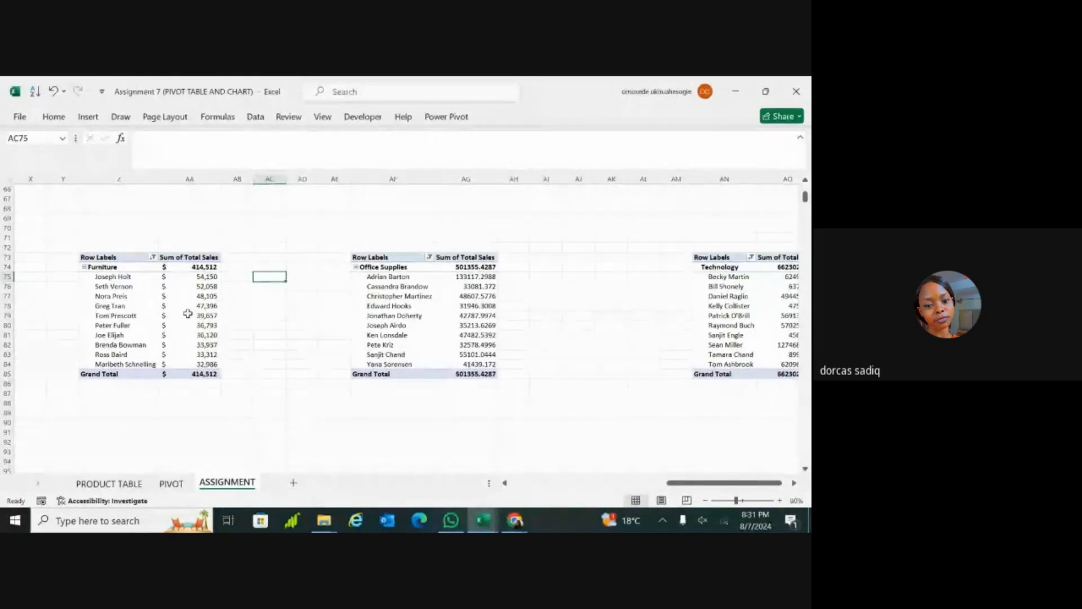
{"action": "left_click", "coordinate": [153, 257]}
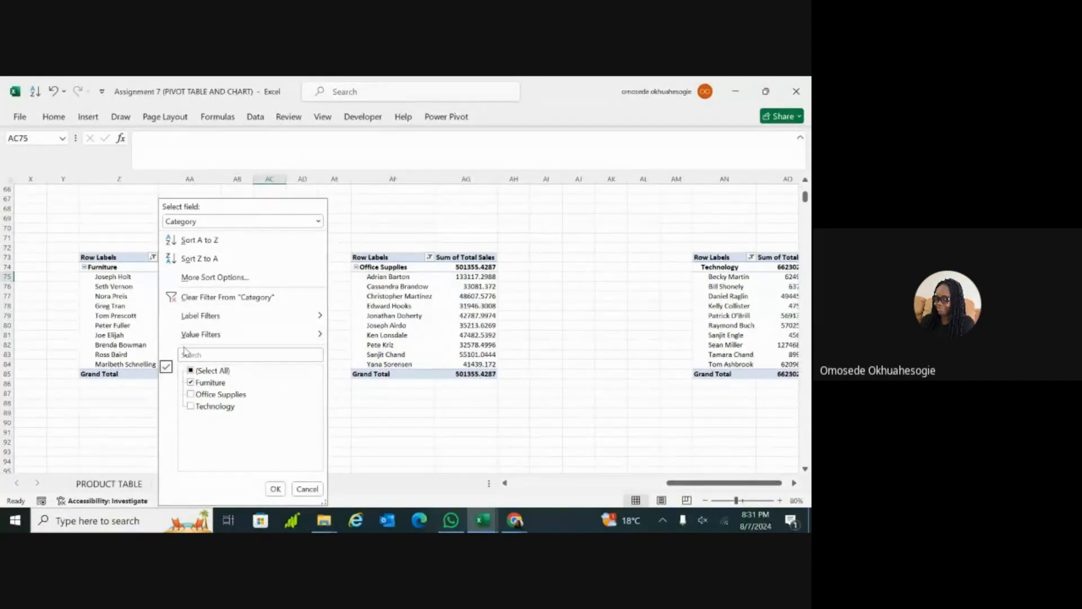
{"action": "left_click", "coordinate": [191, 394]}
{"action": "left_click", "coordinate": [190, 394]}
{"action": "left_click", "coordinate": [190, 405]}
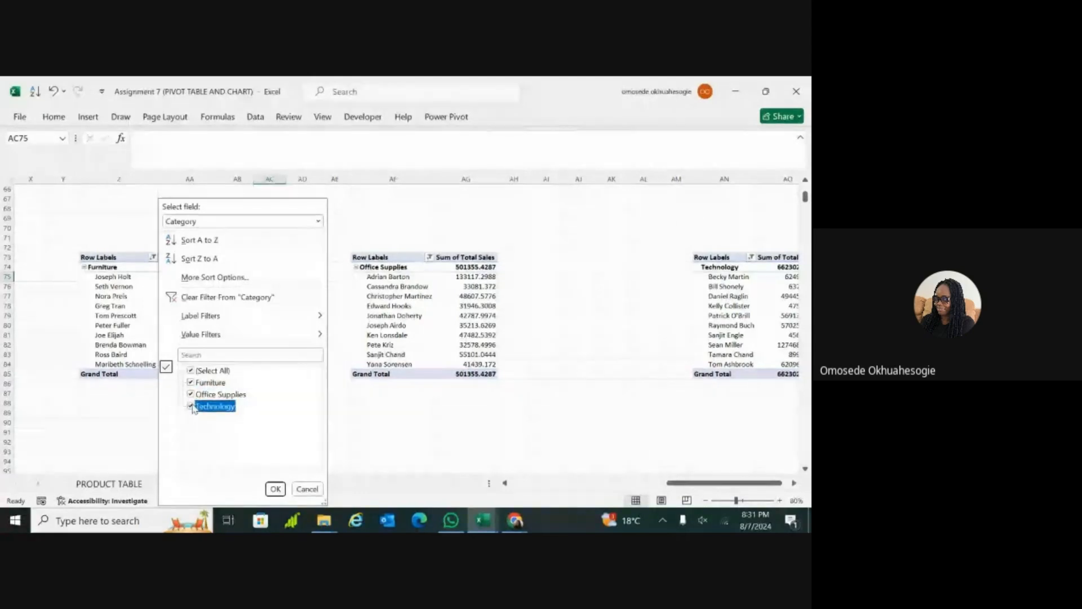
{"action": "left_click", "coordinate": [275, 489]}
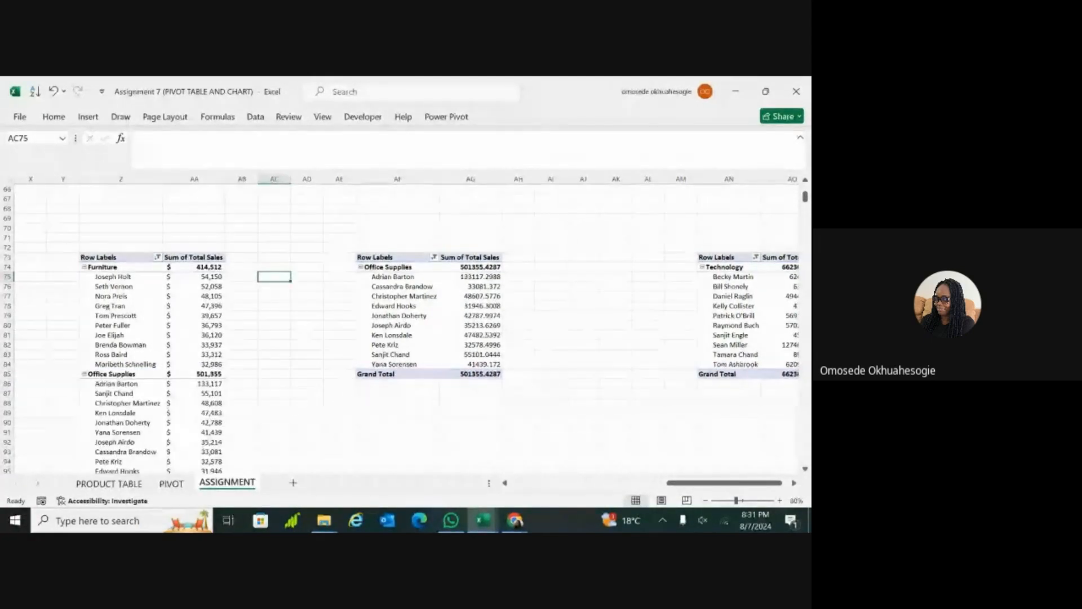
Step: Filter the Category field of the expanded PivotTable back to Furniture only, excluding Office Supplies and Technology
{"action": "scroll", "coordinate": [406, 327], "scroll_direction": "down", "scroll_amount": 3}
{"action": "scroll", "coordinate": [406, 326], "scroll_direction": "up", "scroll_amount": 1}
{"action": "scroll", "coordinate": [406, 327], "scroll_direction": "down", "scroll_amount": 1}
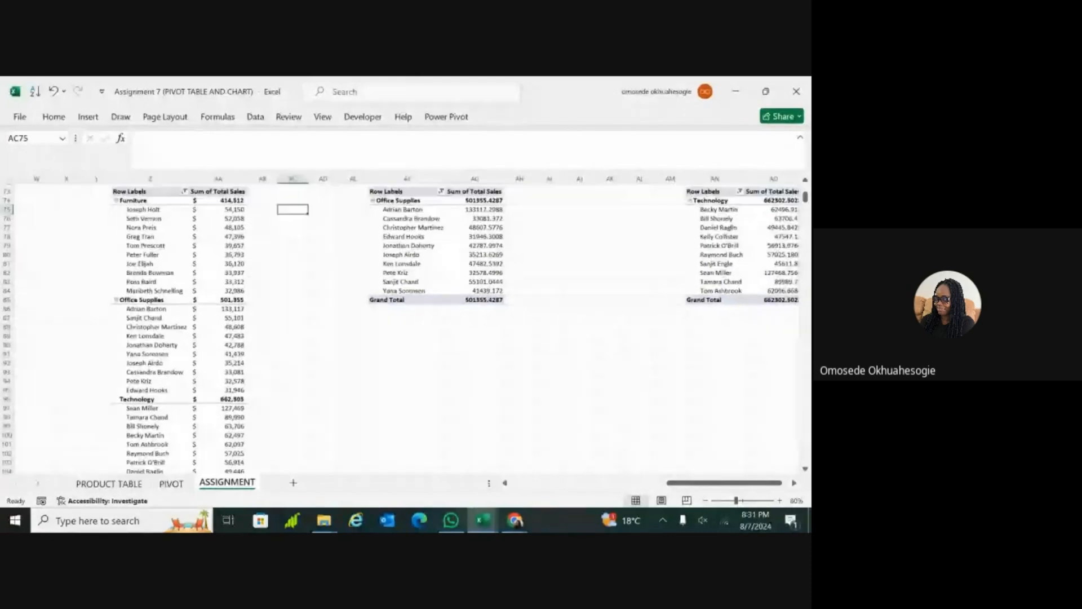
{"action": "scroll", "coordinate": [406, 327], "scroll_direction": "down", "scroll_amount": 2}
{"action": "scroll", "coordinate": [406, 327], "scroll_direction": "down", "scroll_amount": 2}
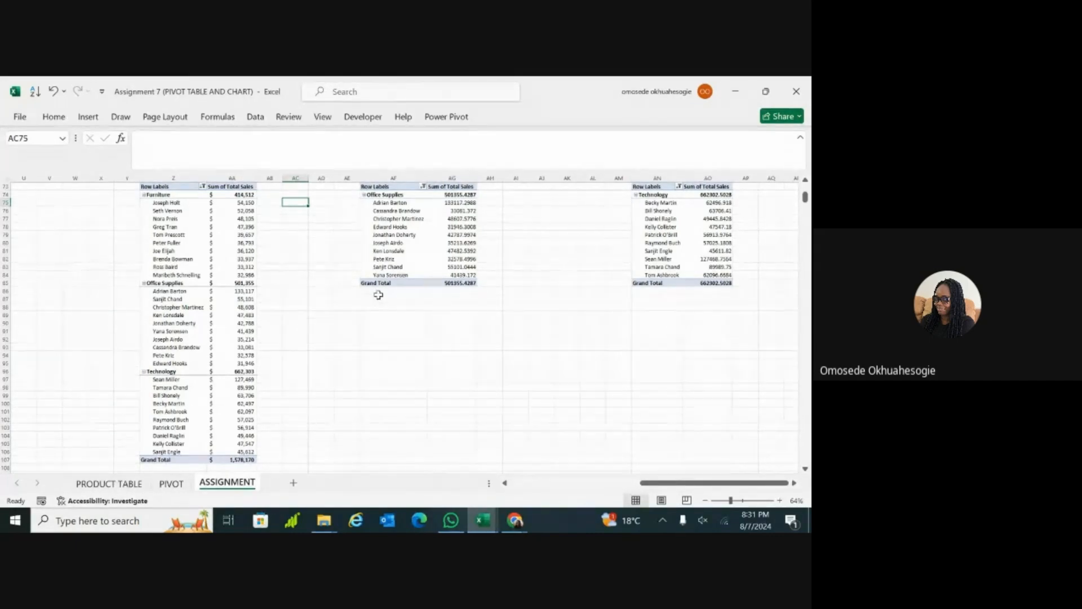
{"action": "scroll", "coordinate": [275, 252], "scroll_direction": "up", "scroll_amount": 3}
{"action": "scroll", "coordinate": [400, 331], "scroll_direction": "up", "scroll_amount": 3}
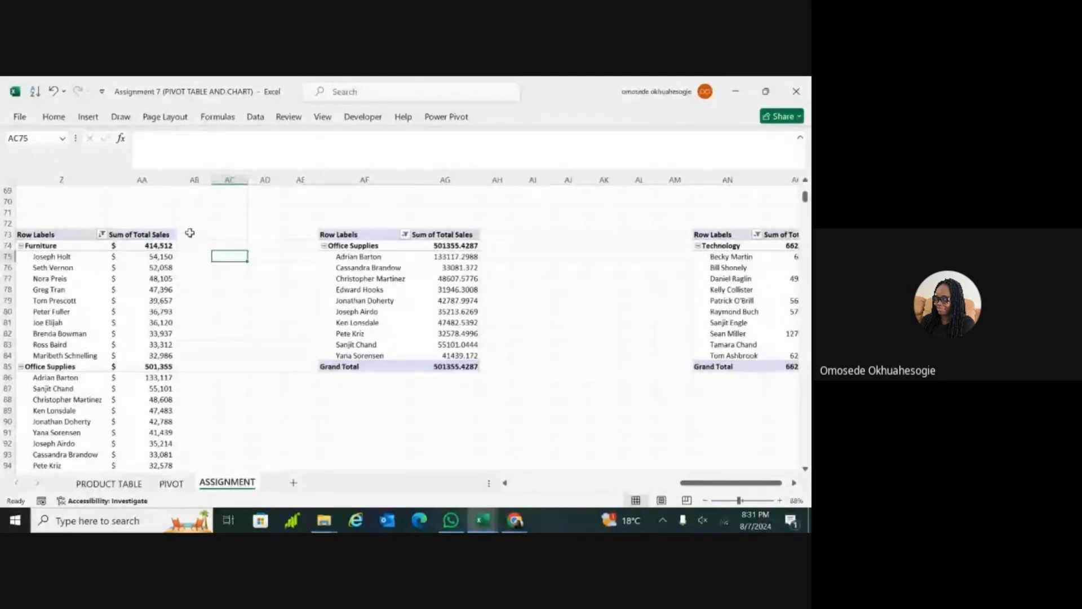
{"action": "left_click", "coordinate": [102, 235]}
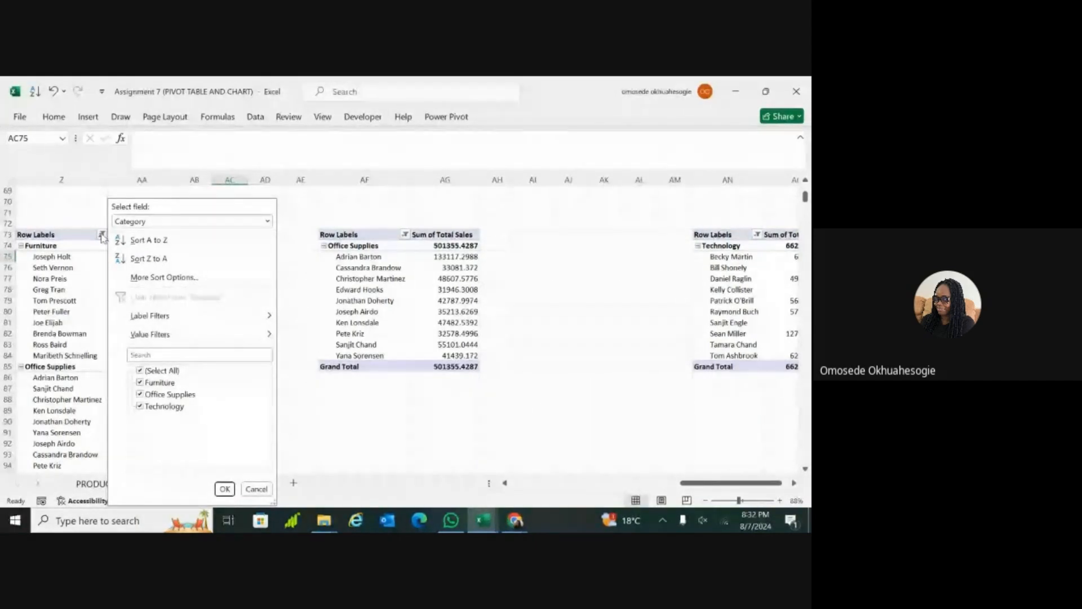
{"action": "left_click", "coordinate": [140, 394]}
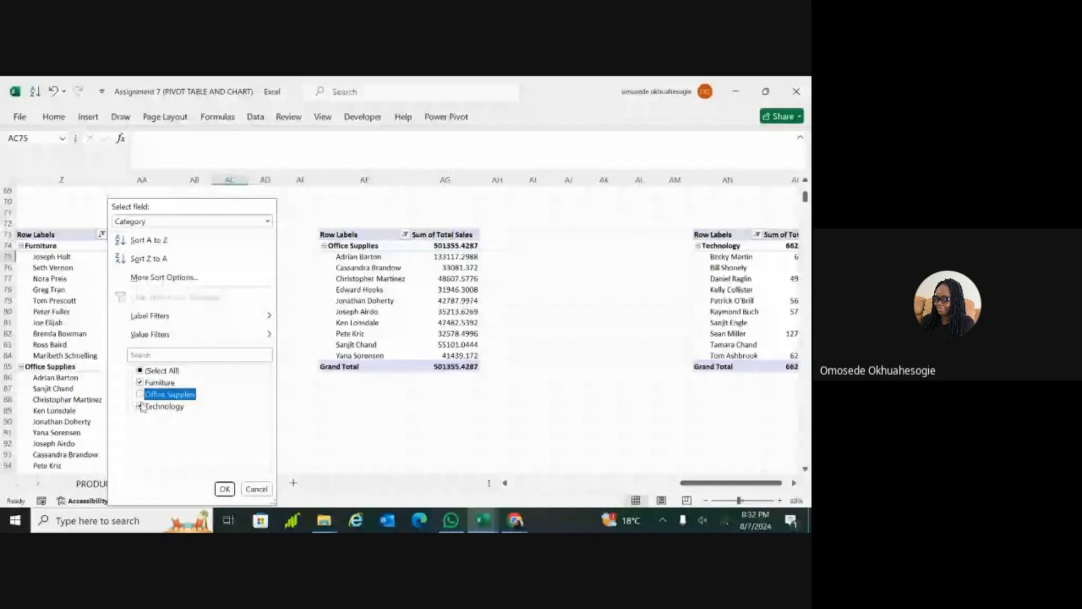
{"action": "left_click", "coordinate": [140, 406]}
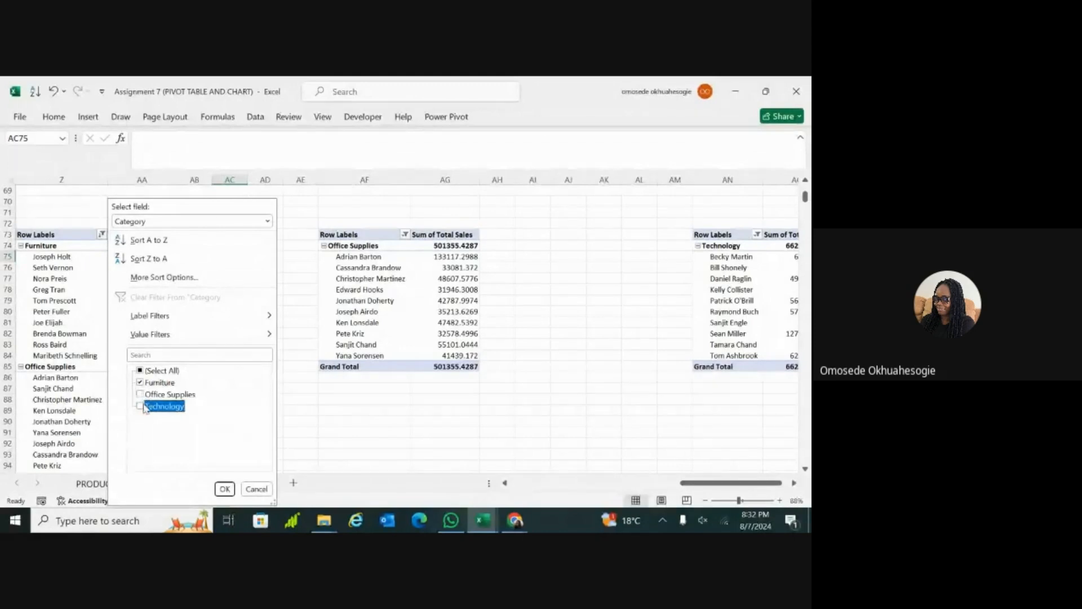
{"action": "left_click", "coordinate": [224, 488]}
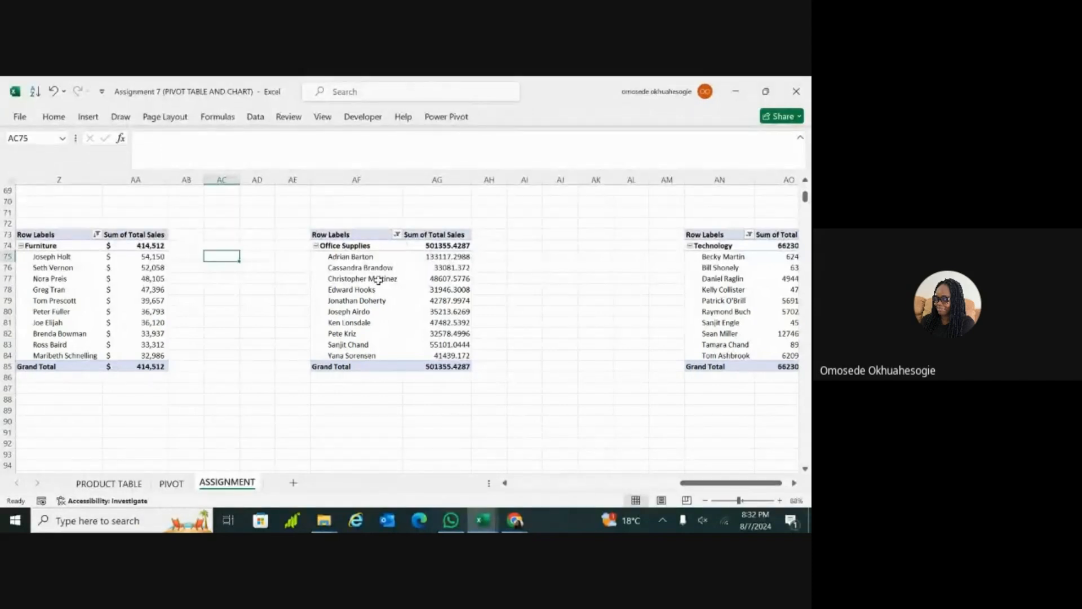
Step: Insert a Clustered Bar PivotChart based on the Furniture PivotTable
{"action": "left_click", "coordinate": [570, 201]}
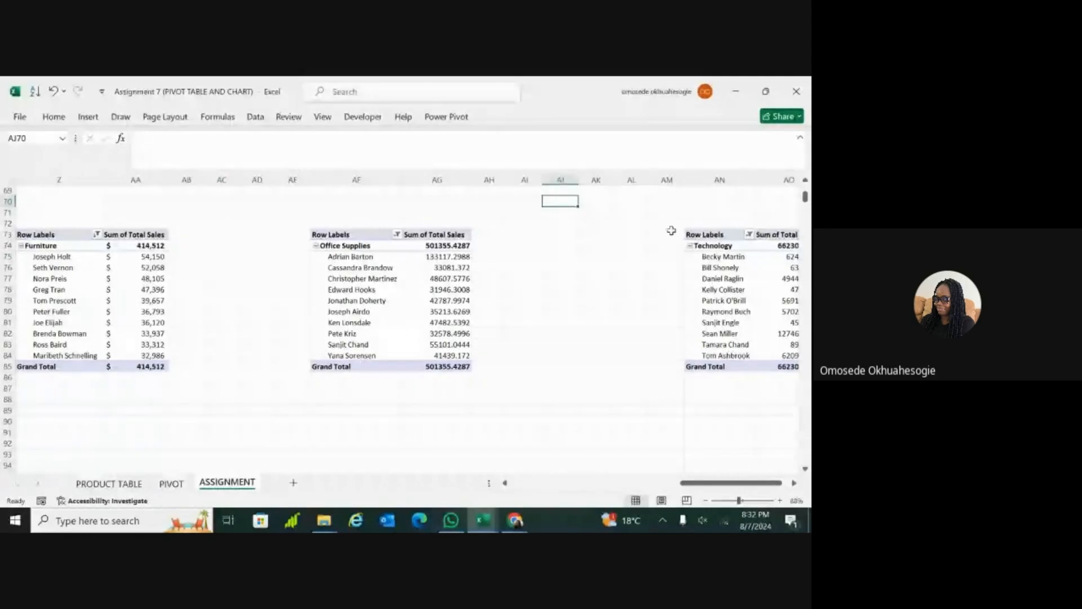
{"action": "left_click", "coordinate": [481, 353]}
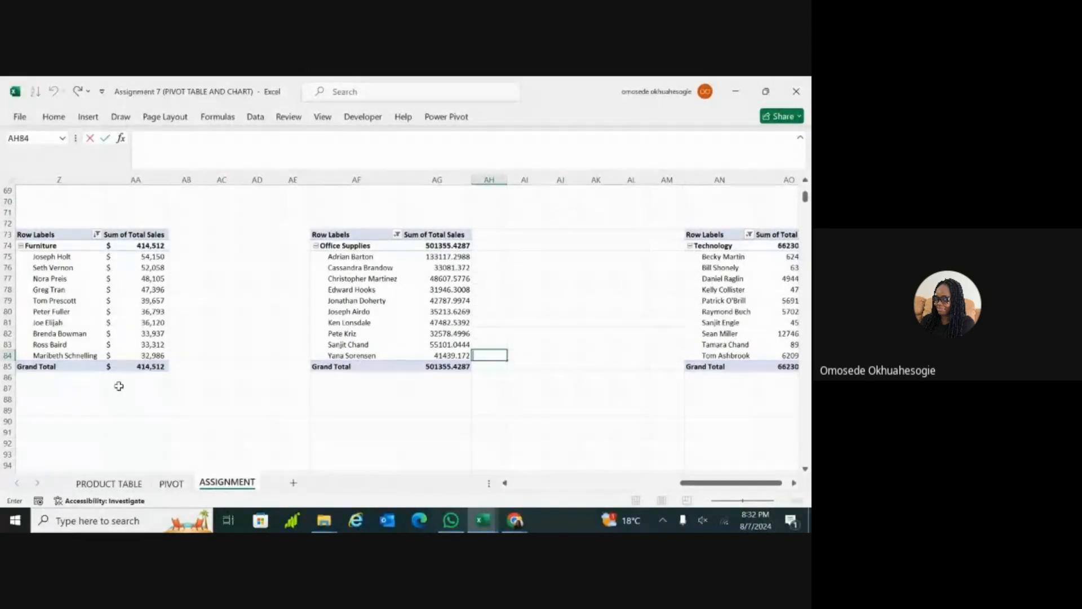
{"action": "scroll", "coordinate": [119, 386], "scroll_direction": "left", "scroll_amount": 2}
{"action": "scroll", "coordinate": [119, 386], "scroll_direction": "down", "scroll_amount": 1}
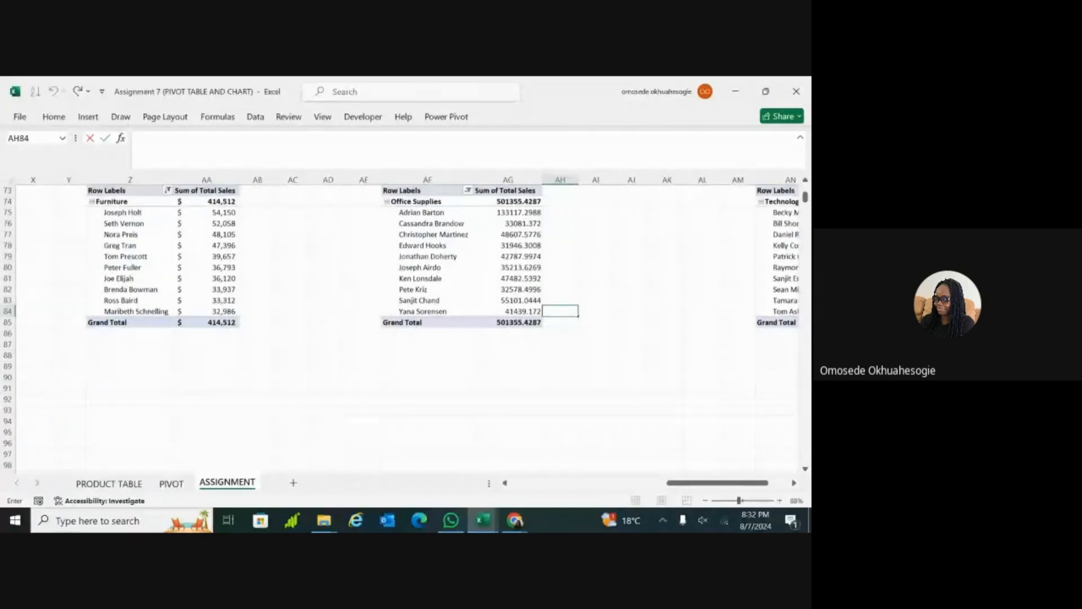
{"action": "left_click", "coordinate": [119, 387]}
{"action": "left_click", "coordinate": [123, 278]}
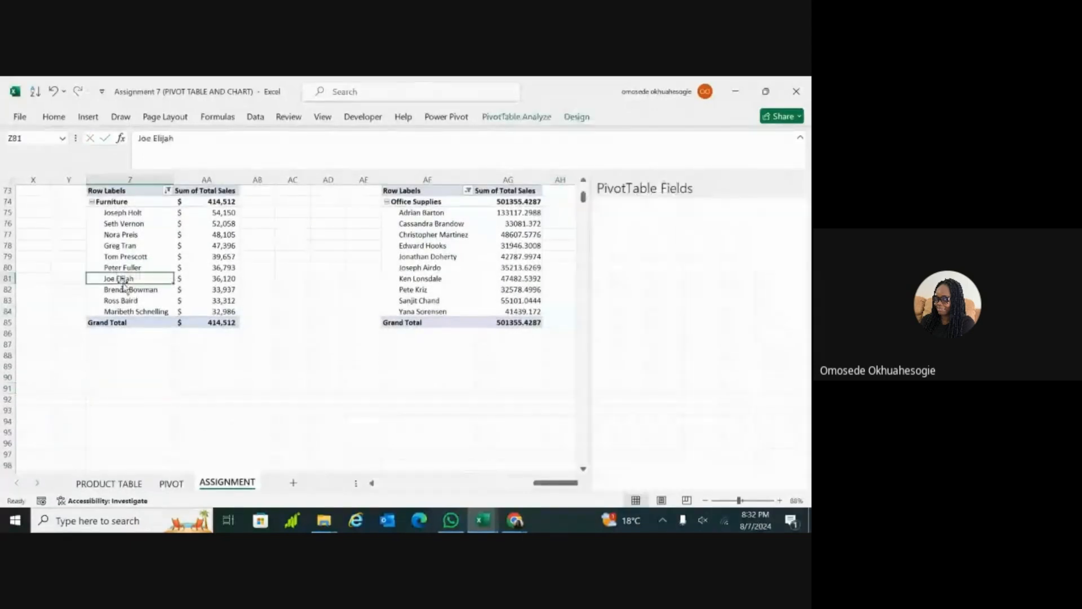
{"action": "left_click", "coordinate": [87, 117]}
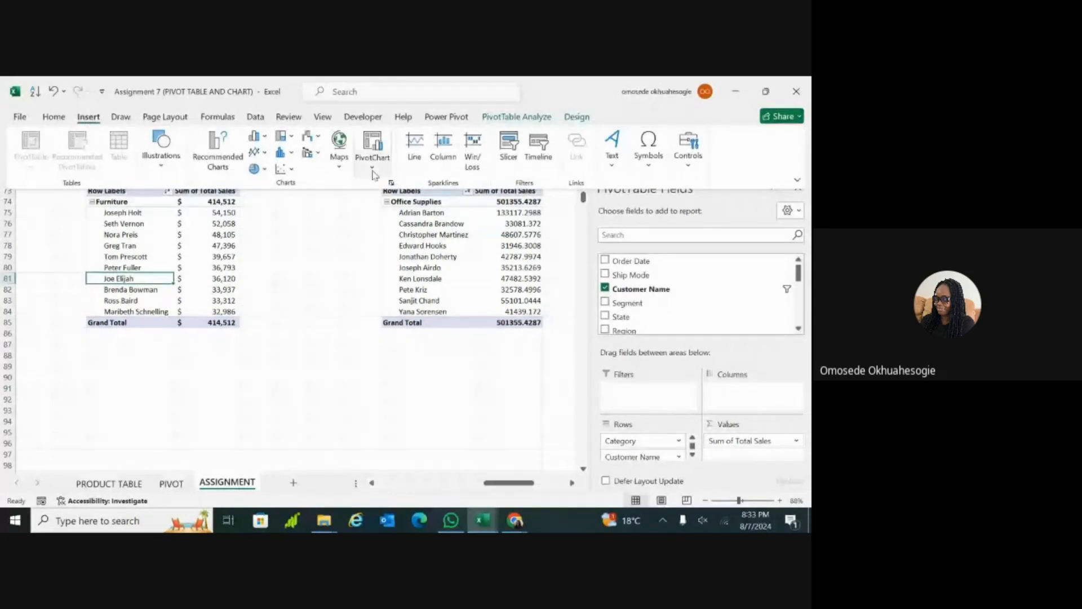
{"action": "left_click", "coordinate": [372, 174]}
{"action": "left_click", "coordinate": [382, 188]}
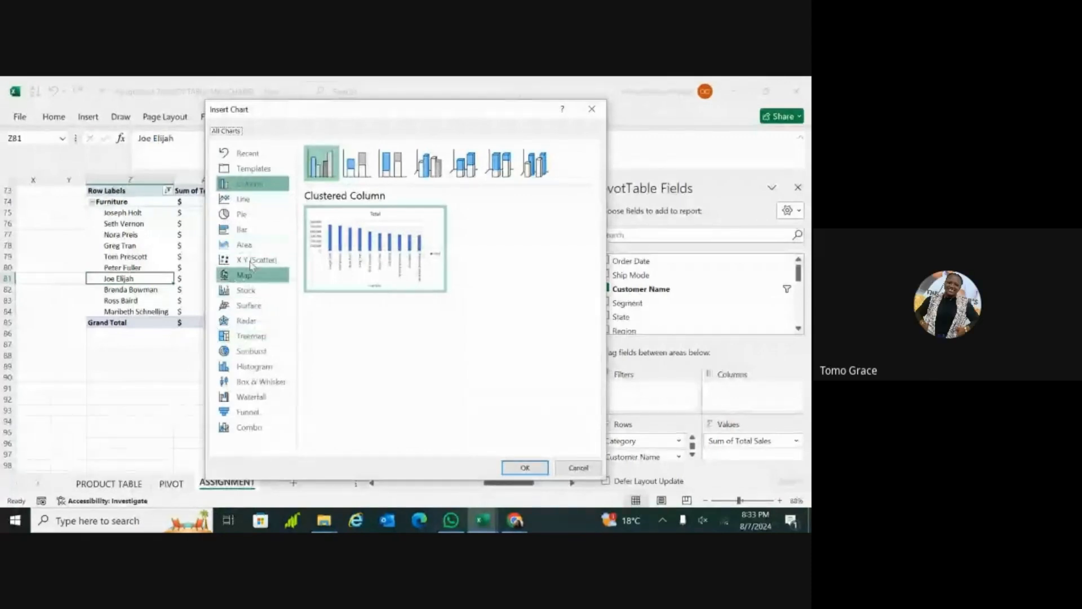
{"action": "left_click", "coordinate": [242, 230]}
{"action": "mouse_move", "coordinate": [351, 257]}
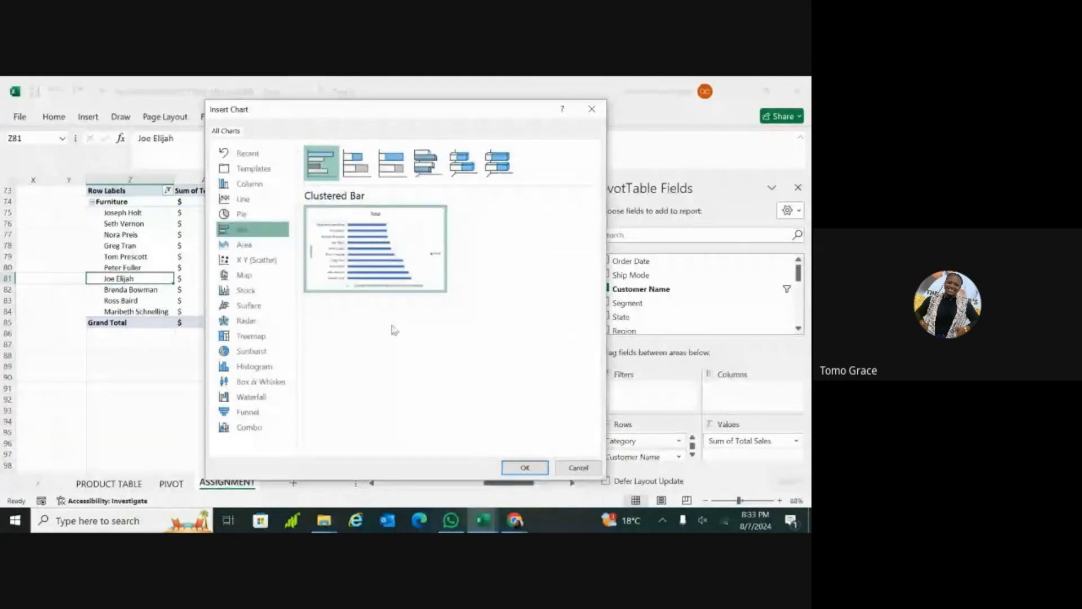
{"action": "left_click", "coordinate": [516, 466]}
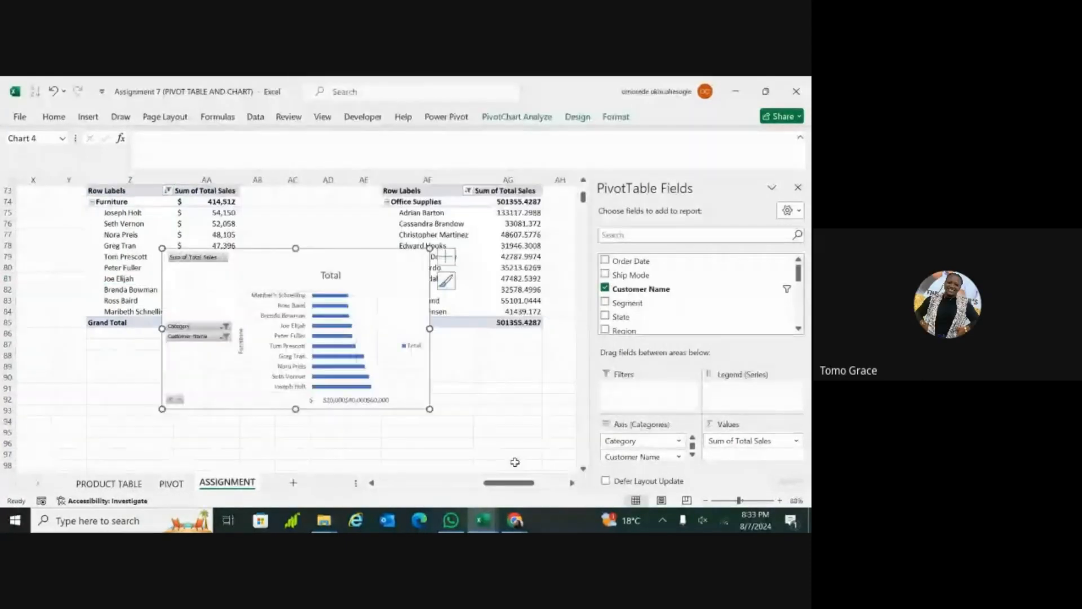
Step: Hide all field buttons on the Furniture PivotChart and enlarge the chart to reach about row 95
{"action": "right_click", "coordinate": [223, 260]}
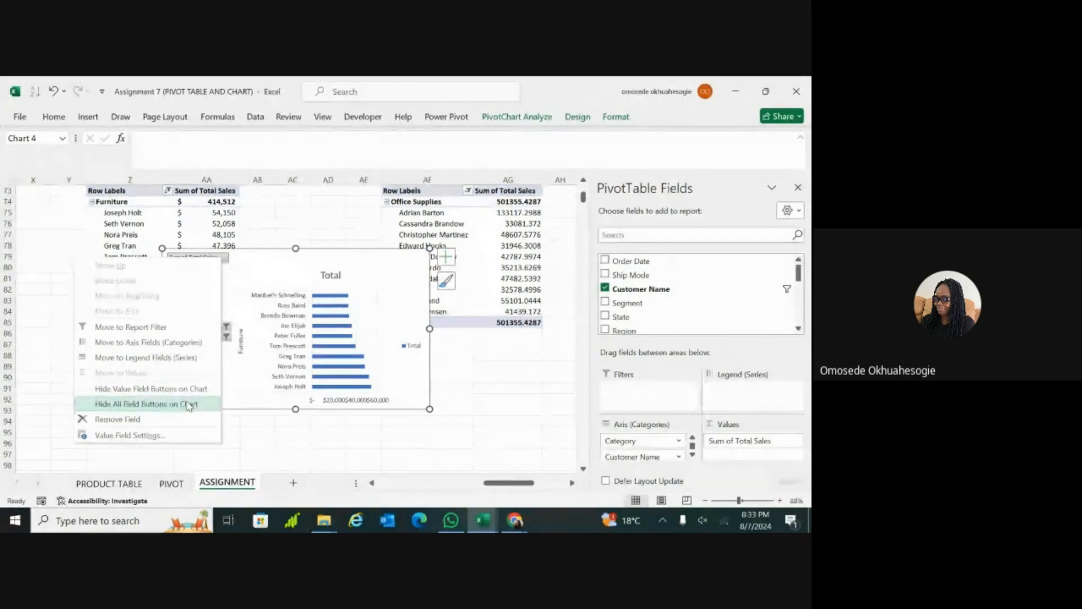
{"action": "left_click", "coordinate": [189, 404]}
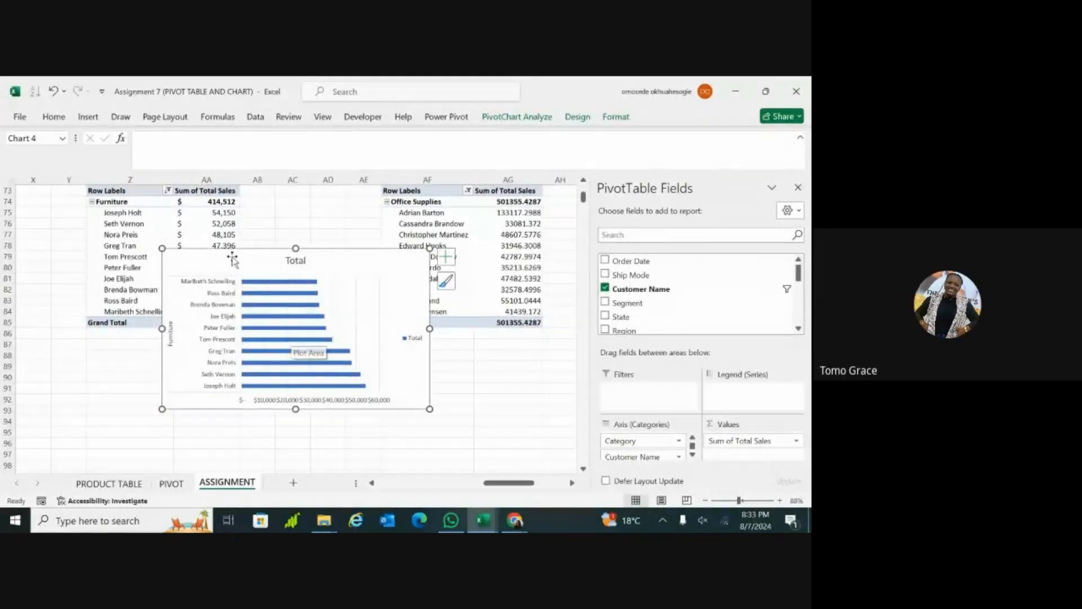
{"action": "left_click_drag", "start_coordinate": [444, 415], "coordinate": [476, 433]}
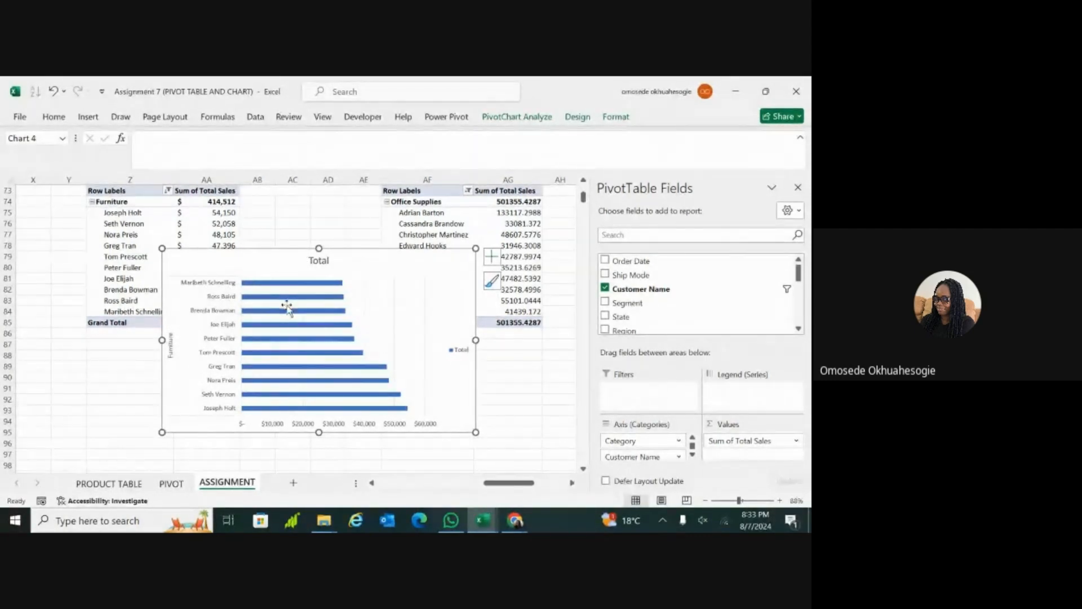
Step: Move the Furniture PivotChart below its PivotTable's Grand Total row, starting at about row 88
{"action": "left_click_drag", "start_coordinate": [275, 273], "coordinate": [140, 319]}
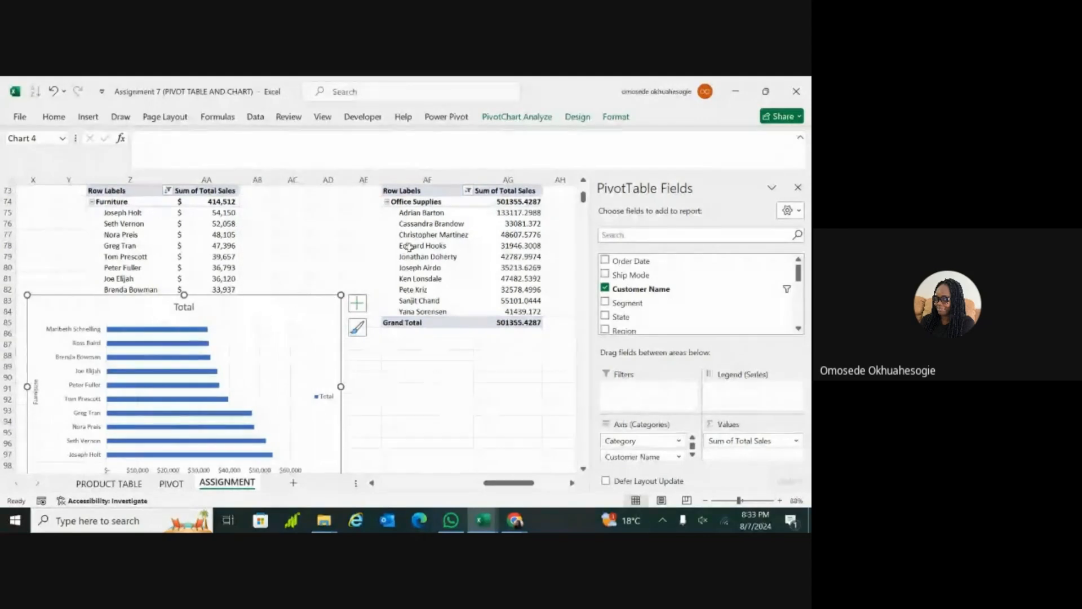
{"action": "left_click", "coordinate": [475, 324]}
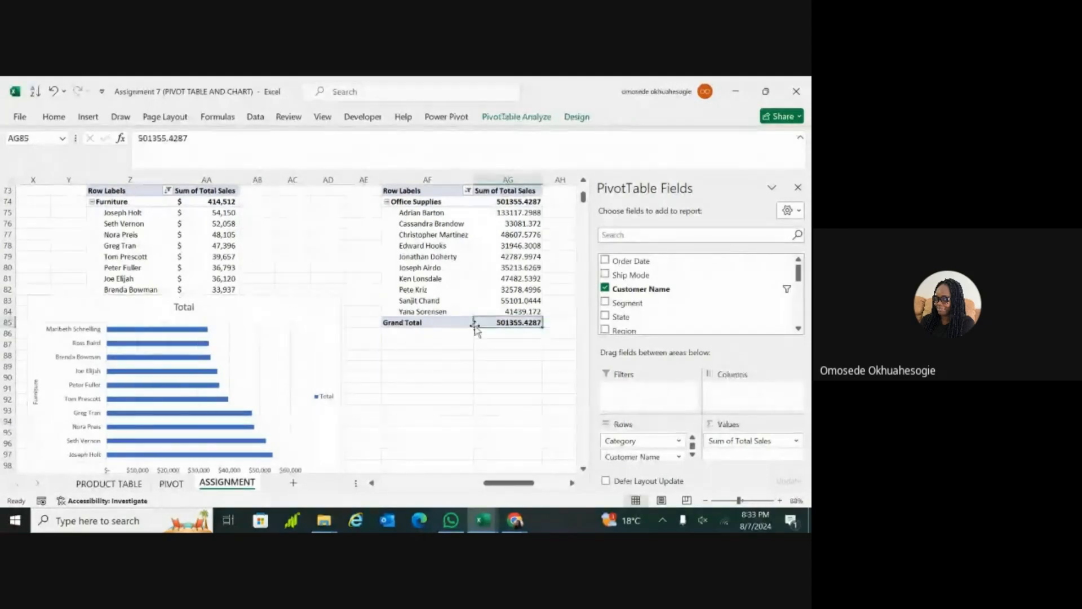
{"action": "scroll", "coordinate": [479, 425], "scroll_direction": "down", "scroll_amount": 3}
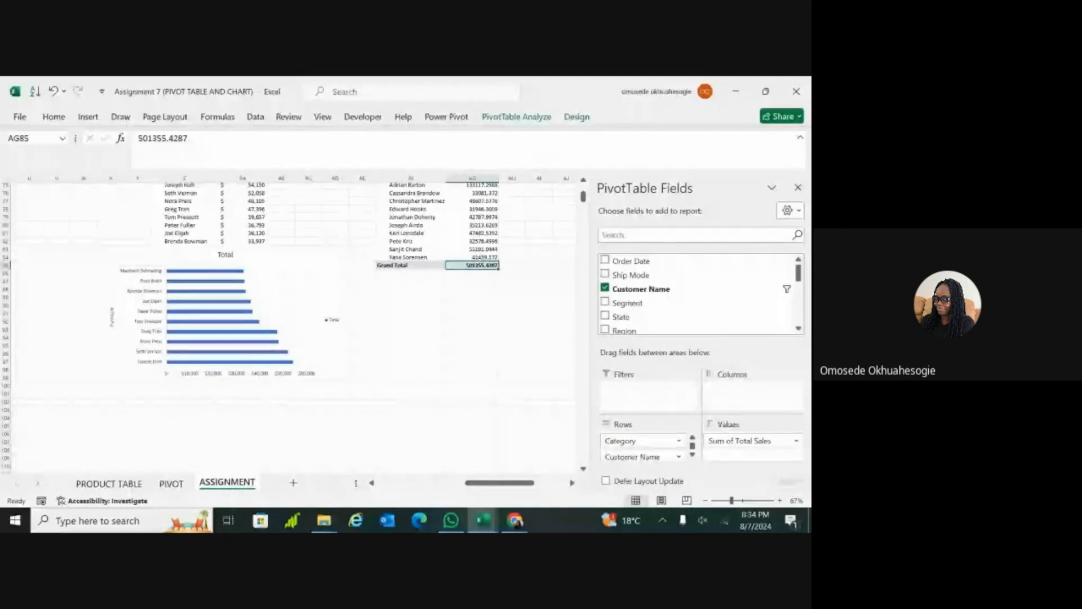
{"action": "left_click", "coordinate": [410, 355]}
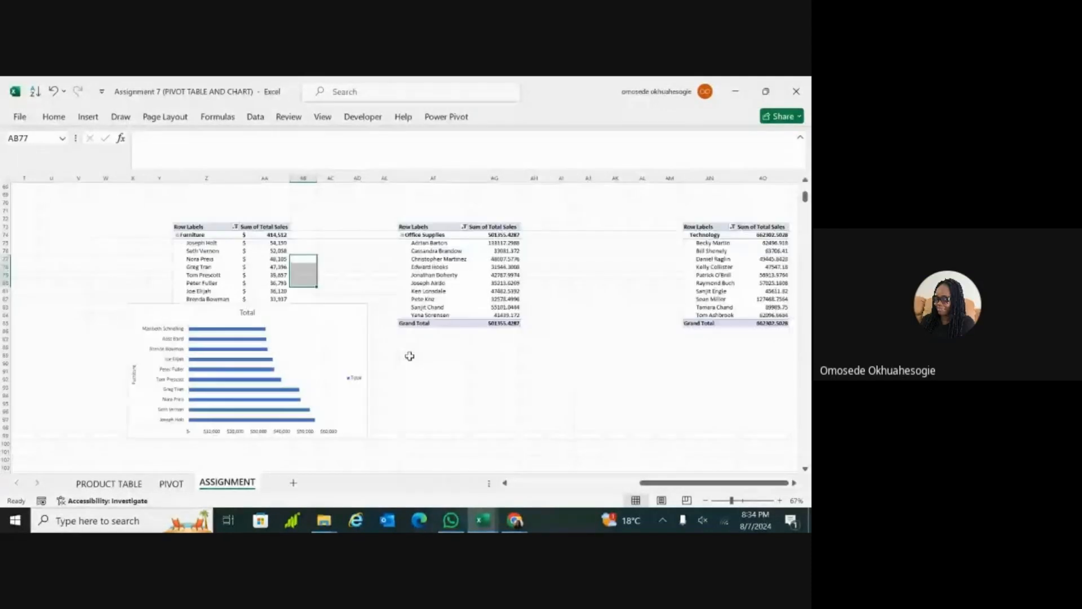
{"action": "left_click", "coordinate": [310, 324]}
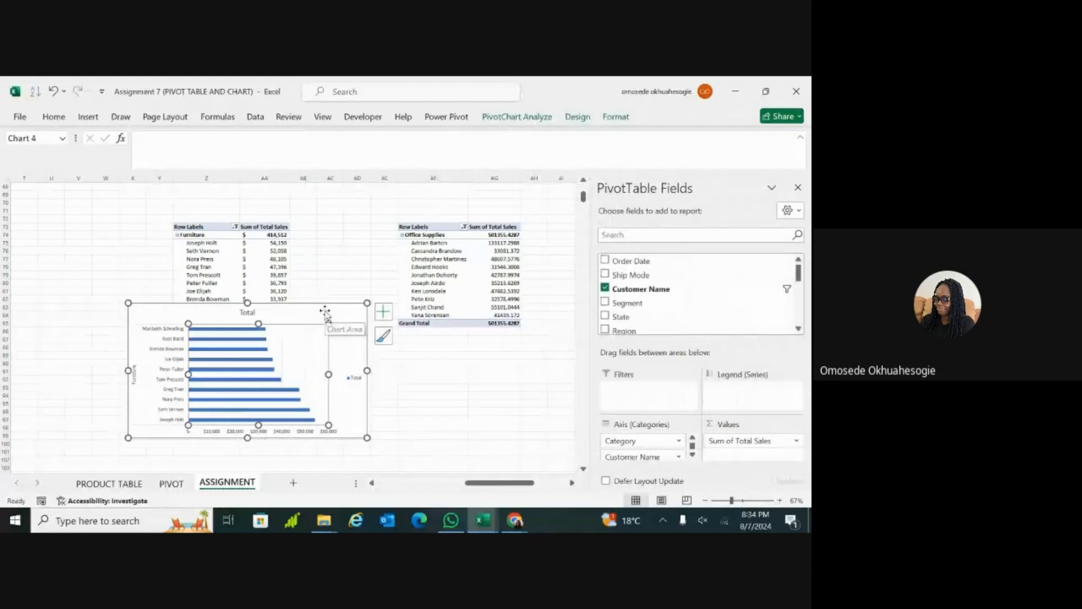
{"action": "mouse_move", "coordinate": [326, 310]}
{"action": "left_mouse_down"}
{"action": "mouse_move", "coordinate": [283, 343]}
{"action": "mouse_move", "coordinate": [294, 354]}
{"action": "left_mouse_up"}
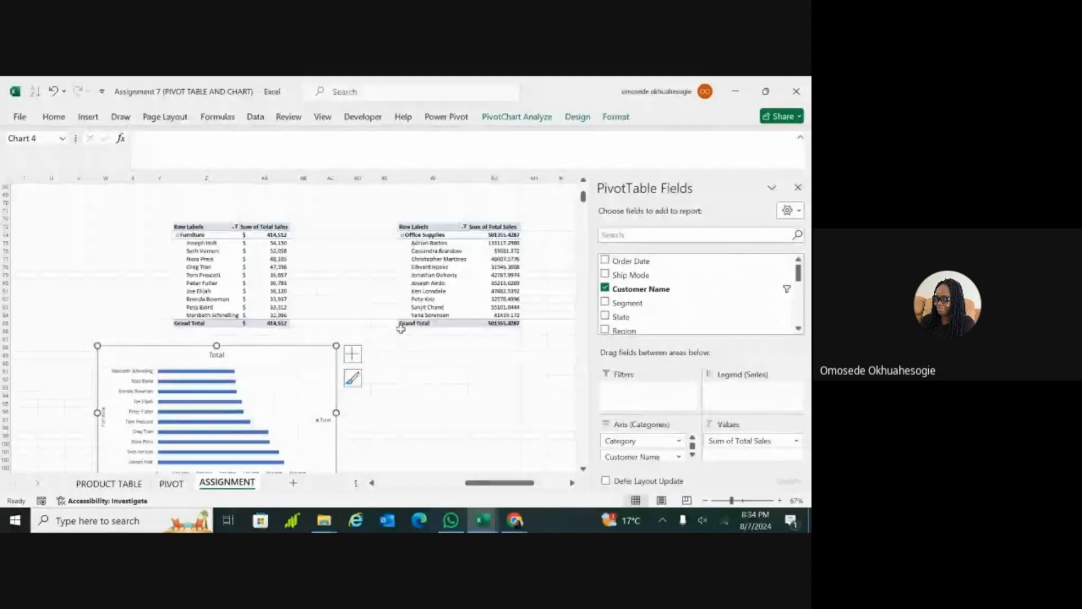
Step: Insert a Clustered Bar PivotChart based on the Office Supplies PivotTable and place it below that table, starting at about row 88
{"action": "left_click", "coordinate": [443, 277]}
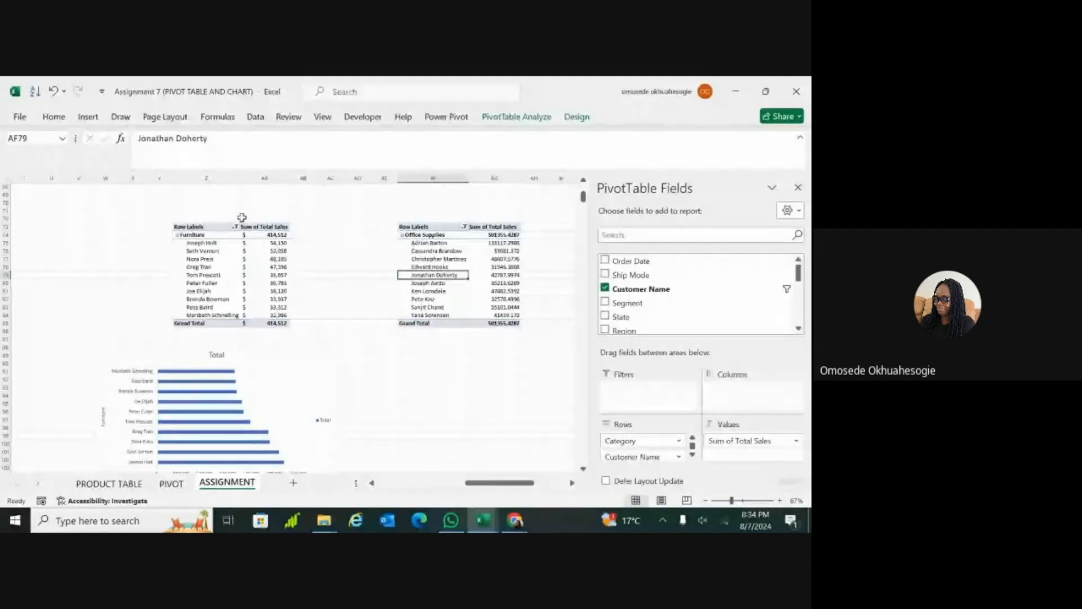
{"action": "left_click", "coordinate": [88, 118]}
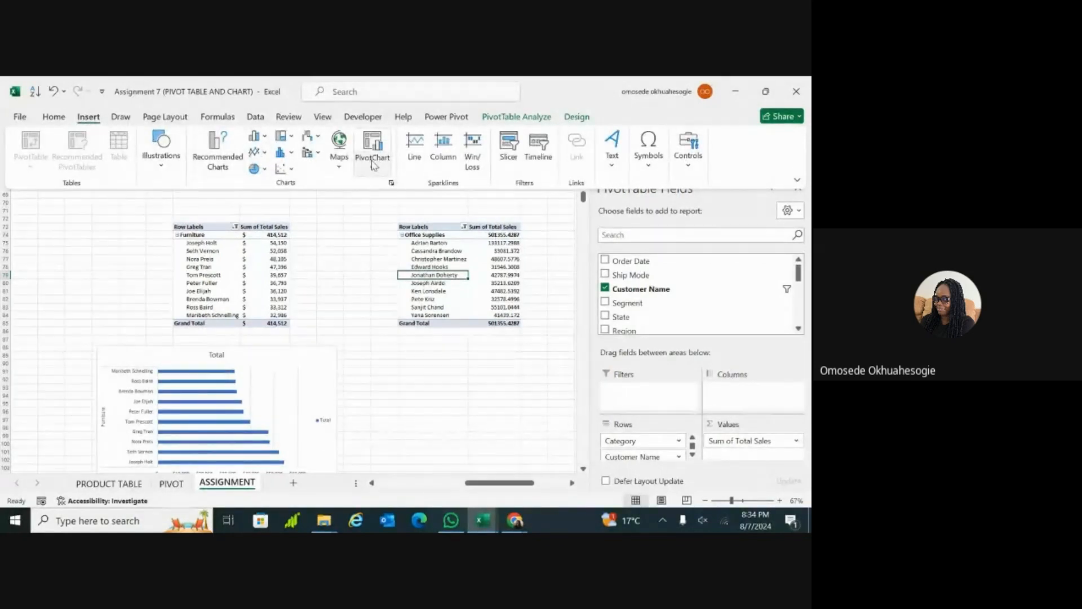
{"action": "left_click", "coordinate": [372, 162]}
{"action": "left_click", "coordinate": [385, 188]}
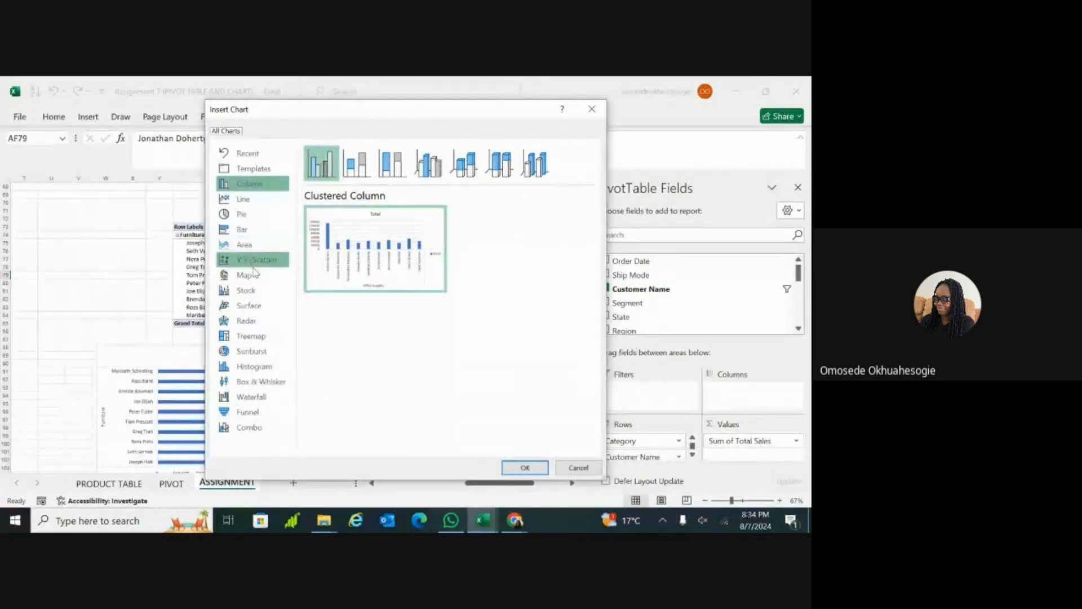
{"action": "left_click", "coordinate": [253, 235]}
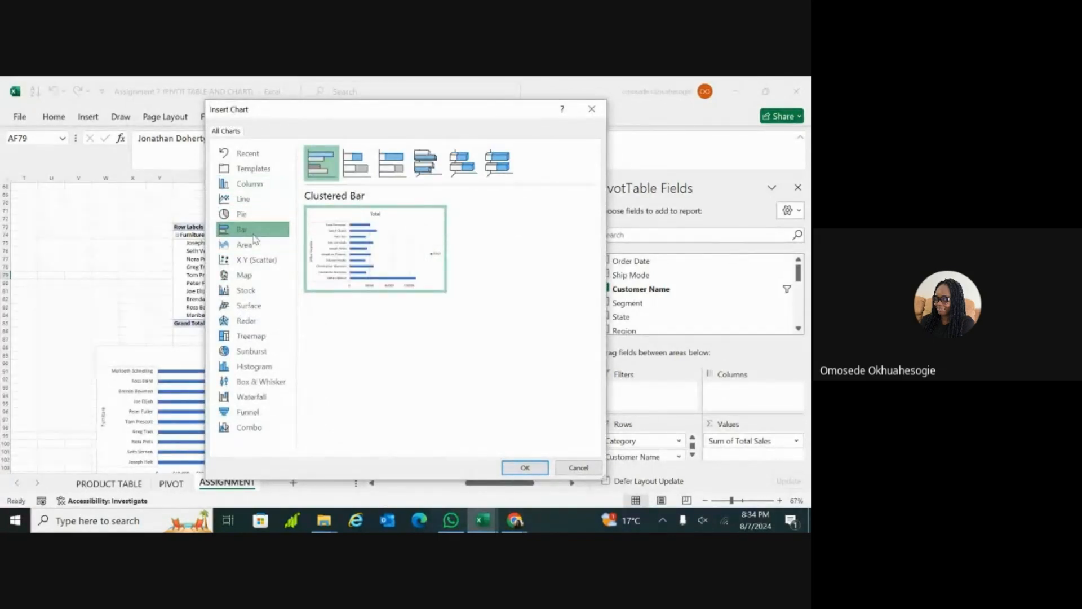
{"action": "mouse_move", "coordinate": [370, 262]}
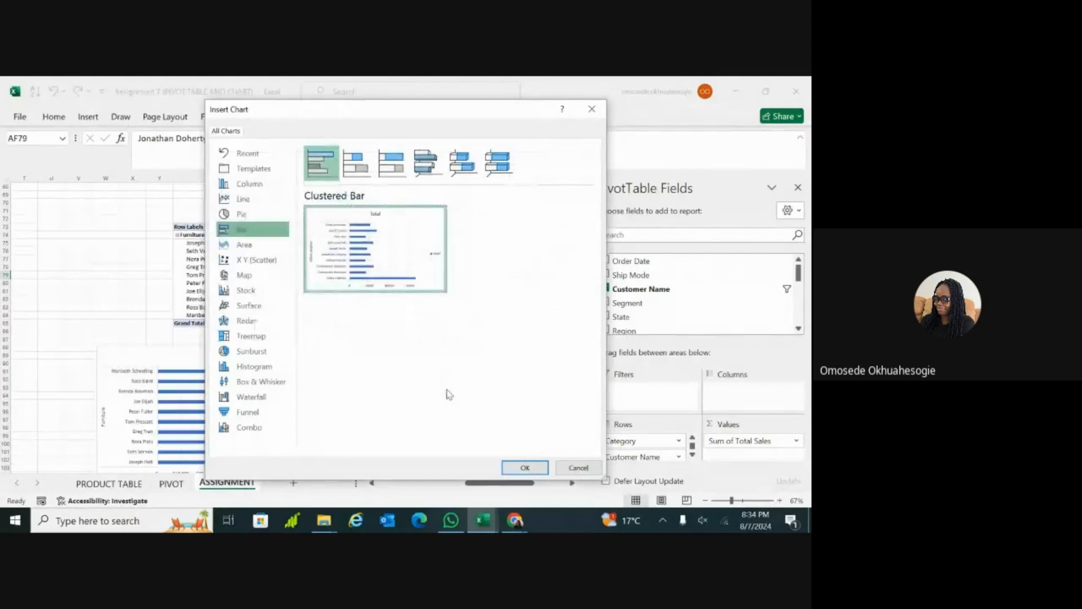
{"action": "left_click", "coordinate": [524, 467]}
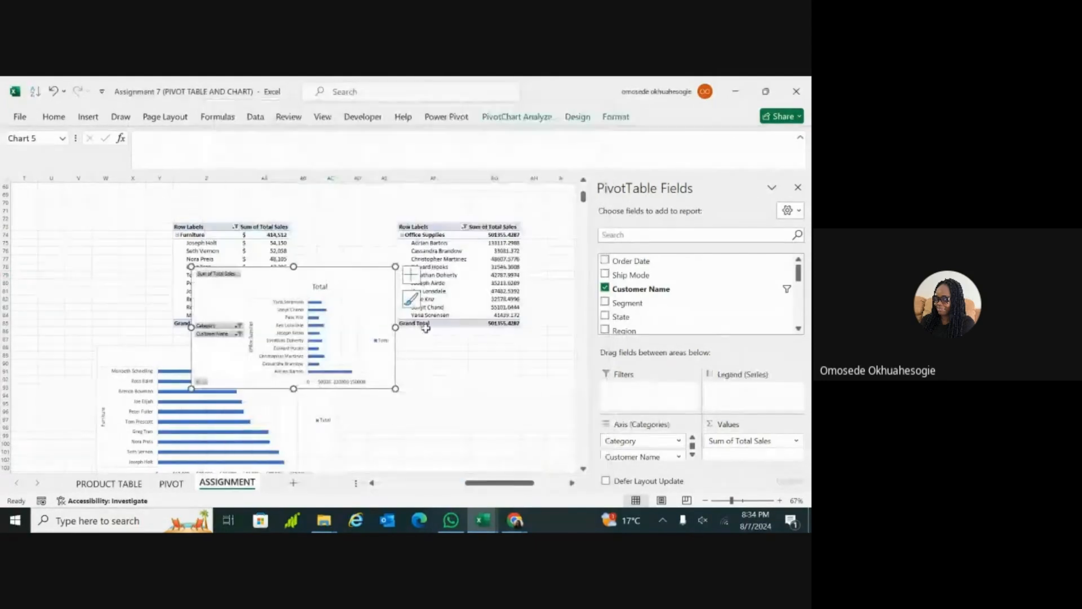
{"action": "left_click_drag", "start_coordinate": [270, 275], "coordinate": [425, 355]}
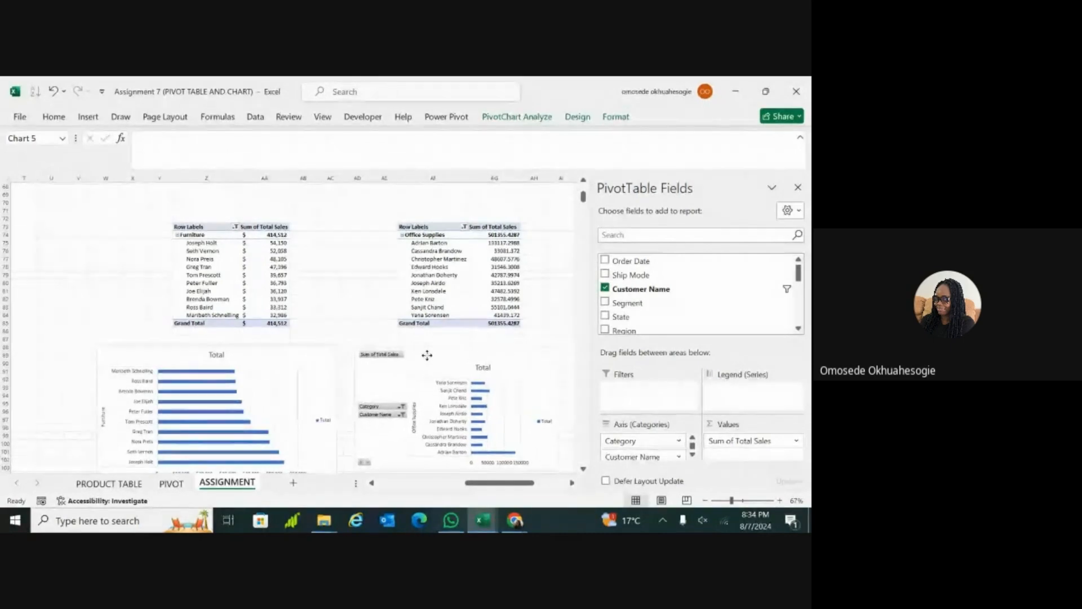
Step: Sort the Customer Name field of the Office Supplies PivotTable in descending order by Sum of Total Sales
{"action": "left_click", "coordinate": [465, 226]}
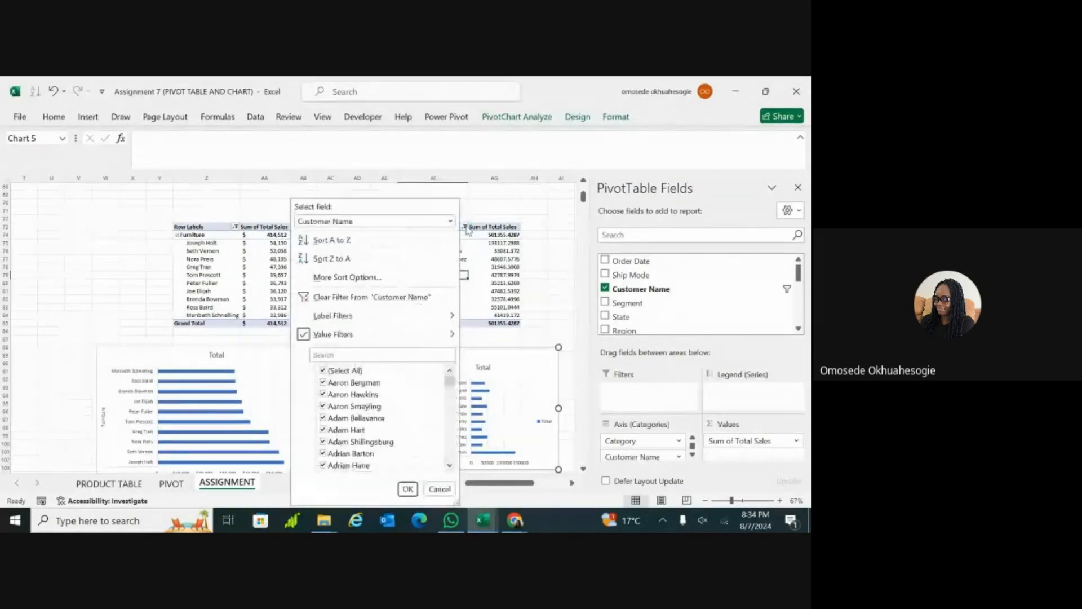
{"action": "left_click", "coordinate": [388, 277]}
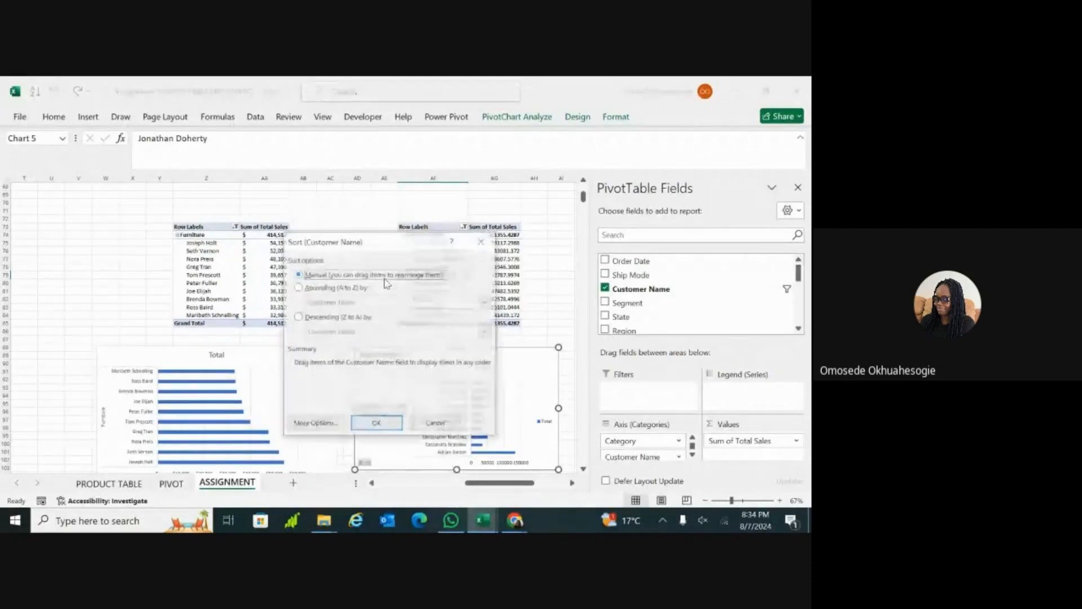
{"action": "left_click", "coordinate": [297, 318]}
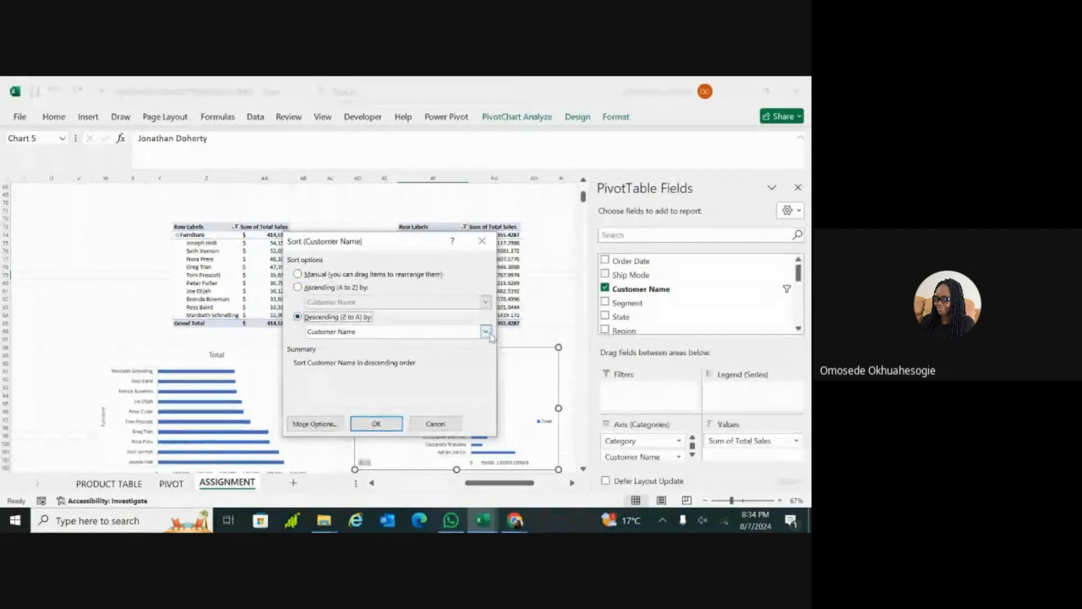
{"action": "left_click", "coordinate": [485, 331]}
{"action": "left_click", "coordinate": [435, 353]}
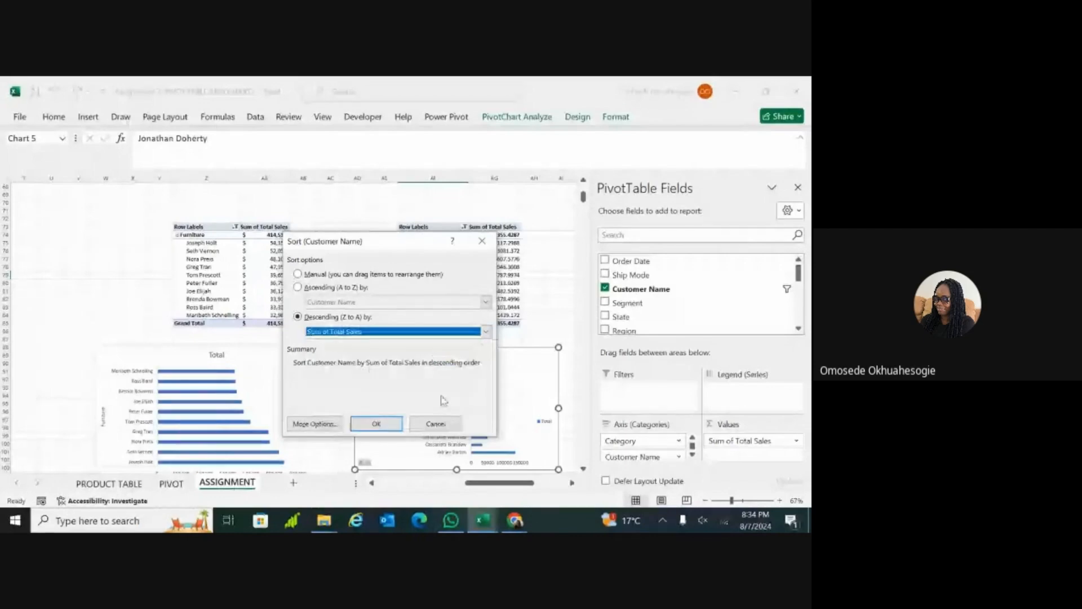
{"action": "left_click", "coordinate": [385, 424]}
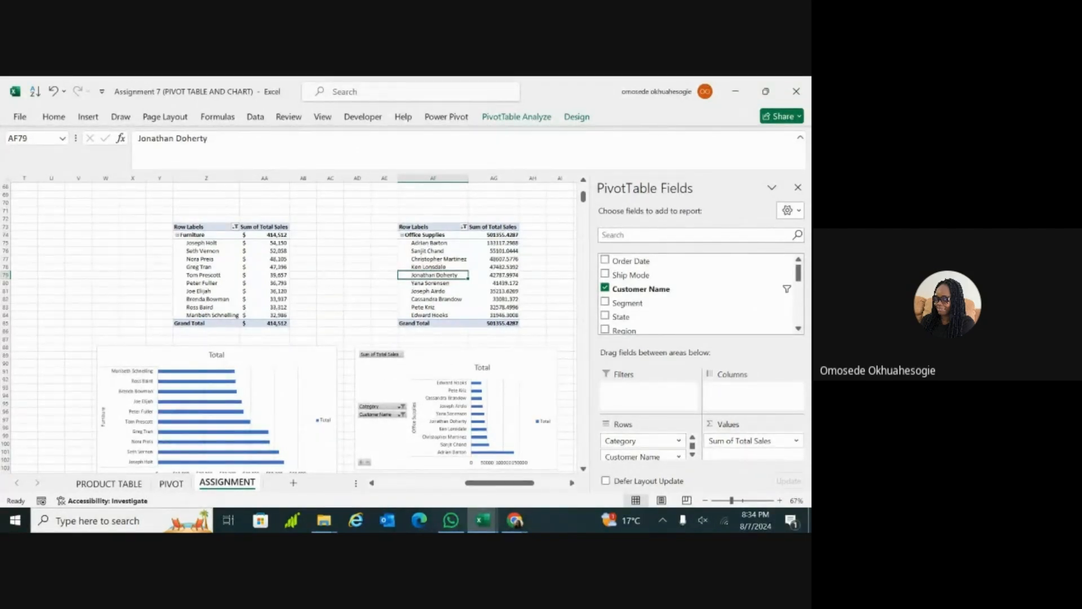
Step: Hide all field buttons on the Office Supplies PivotChart
{"action": "scroll", "coordinate": [294, 324], "scroll_direction": "right", "scroll_amount": 3}
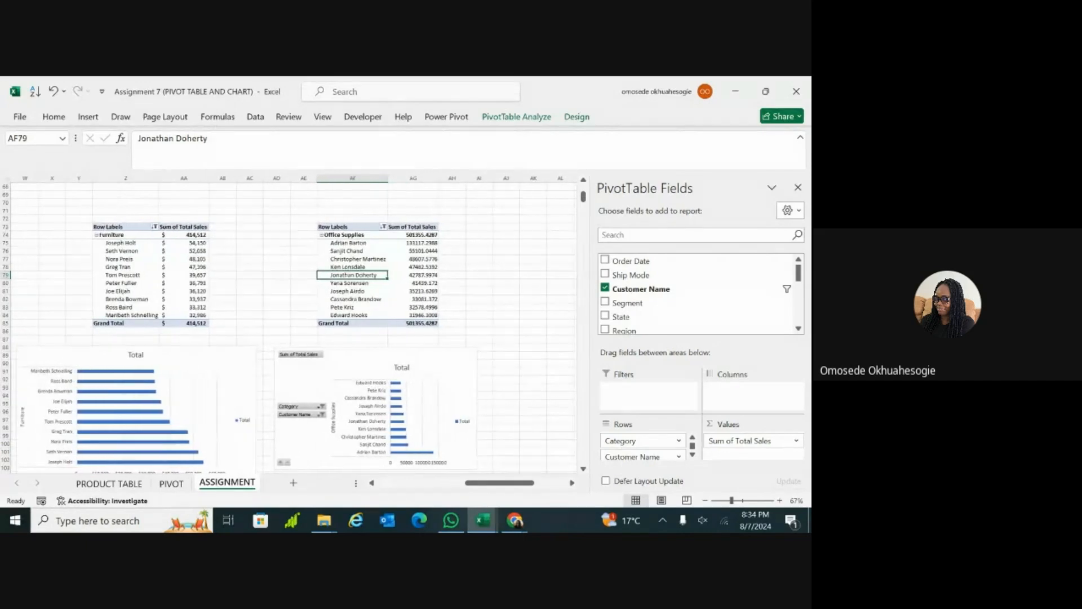
{"action": "scroll", "coordinate": [294, 324], "scroll_direction": "down", "scroll_amount": 3}
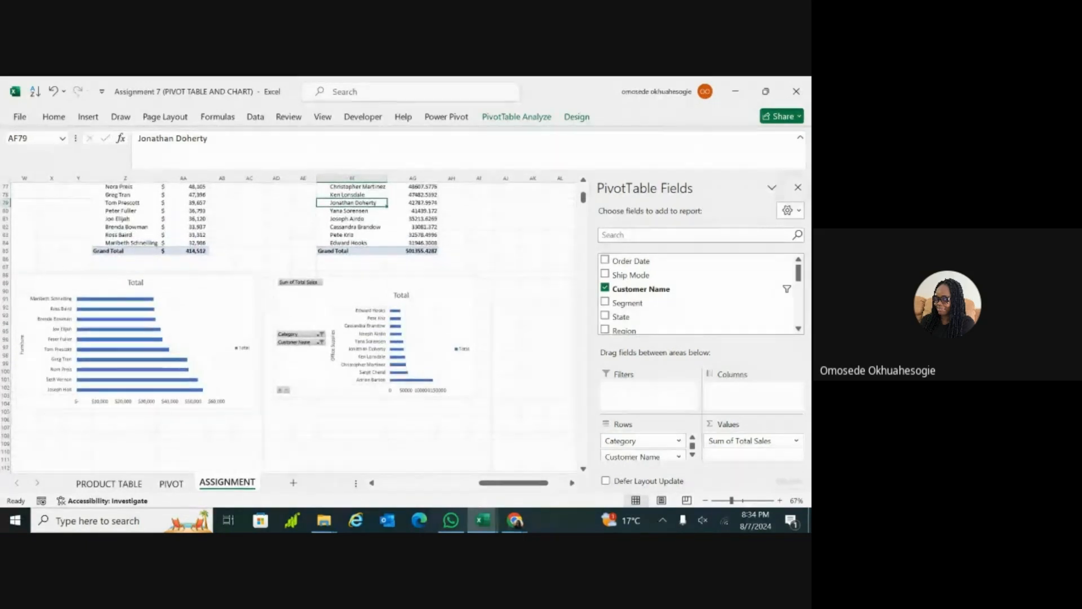
{"action": "scroll", "coordinate": [414, 338], "scroll_direction": "up", "scroll_amount": 8}
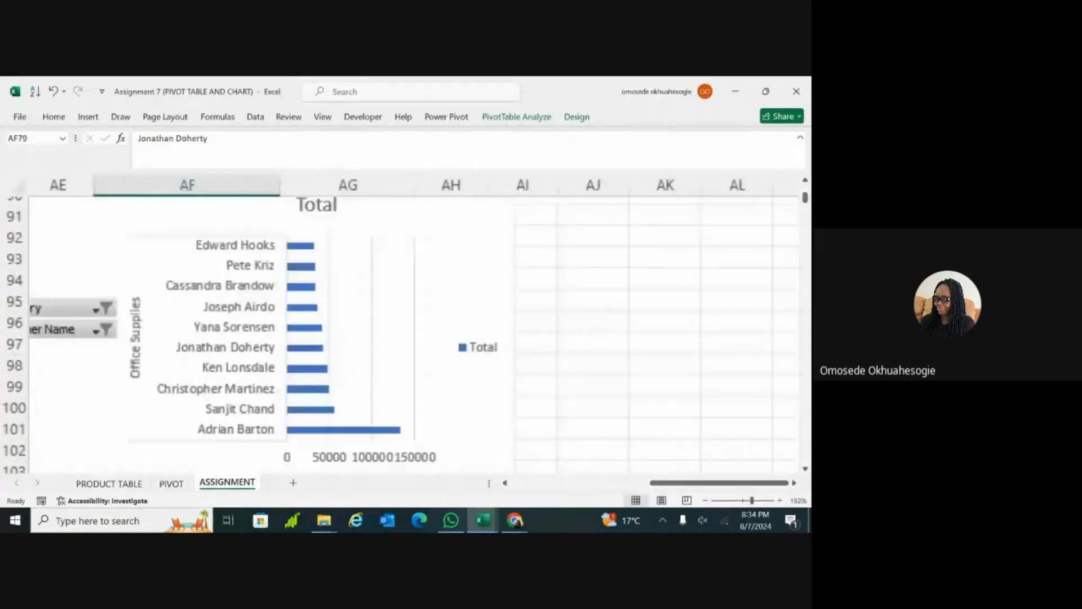
{"action": "scroll", "coordinate": [414, 338], "scroll_direction": "down", "scroll_amount": 3}
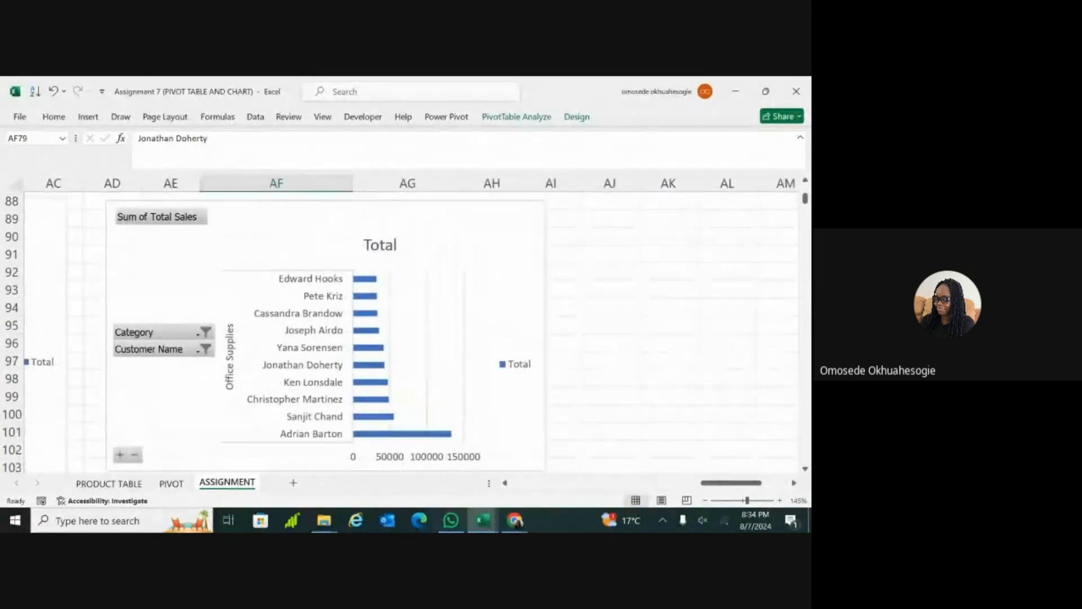
{"action": "scroll", "coordinate": [214, 290], "scroll_direction": "up", "scroll_amount": 3}
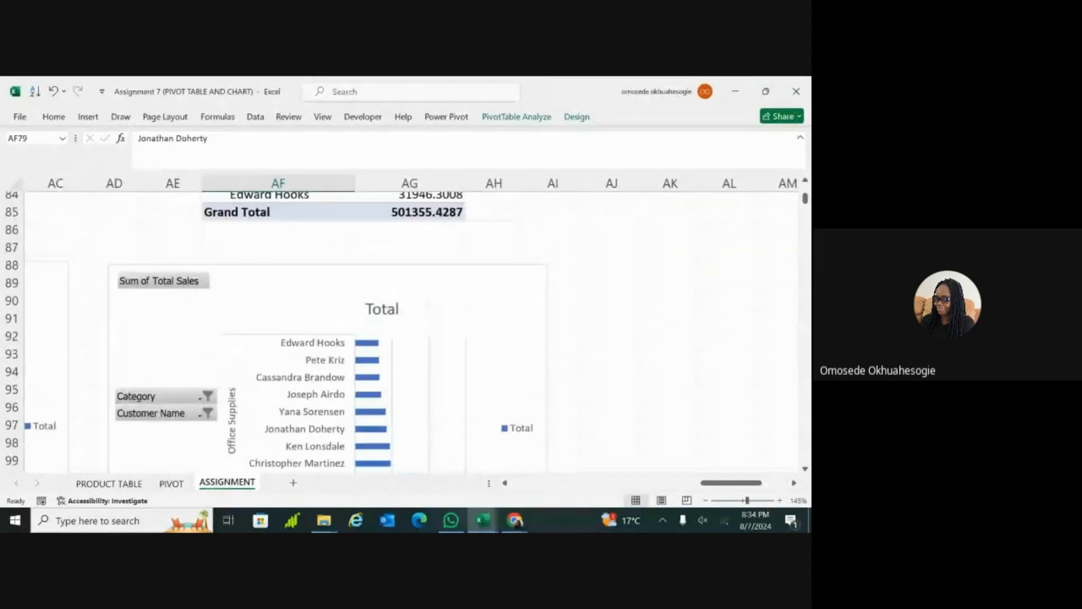
{"action": "right_click", "coordinate": [203, 290]}
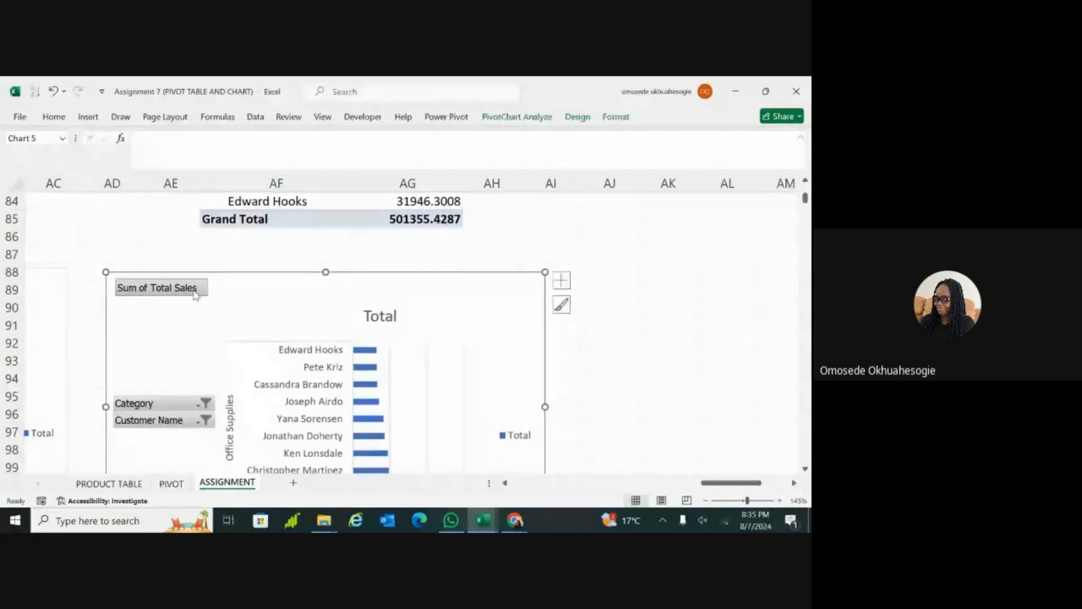
{"action": "left_click", "coordinate": [215, 293]}
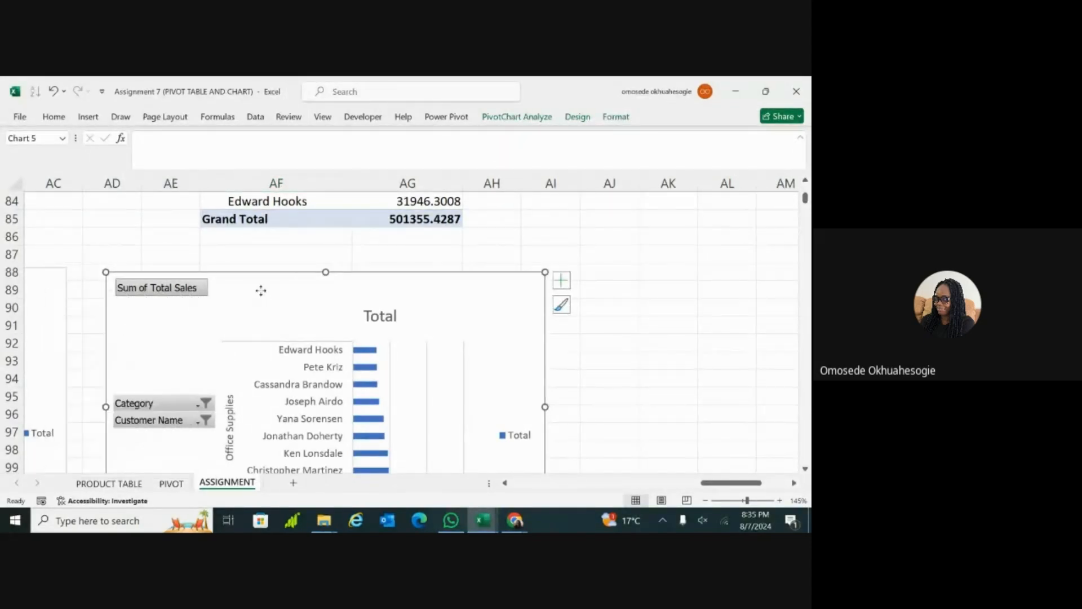
{"action": "right_click", "coordinate": [201, 290]}
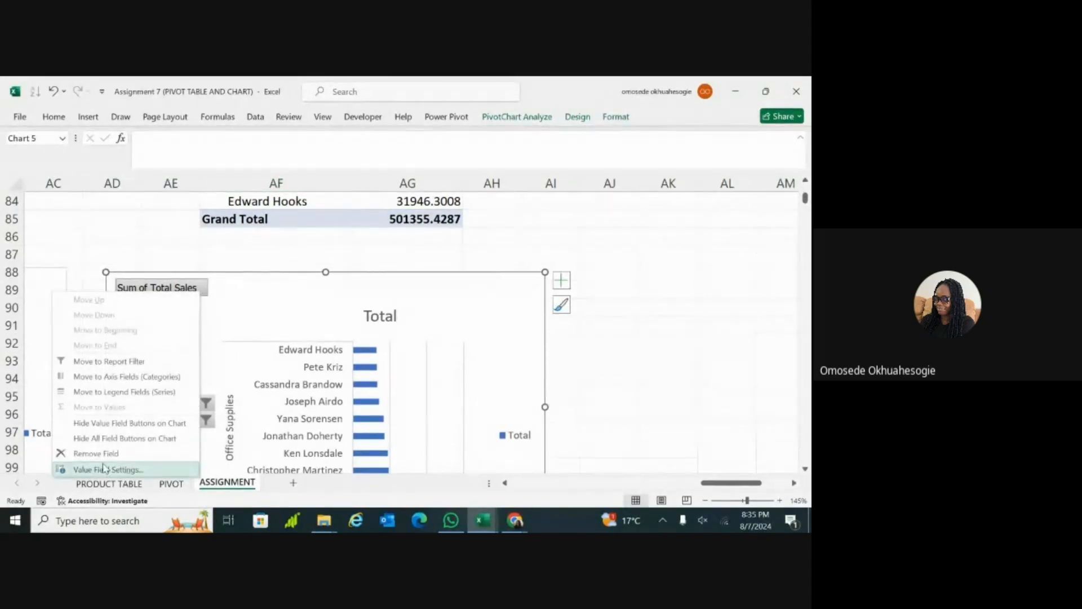
{"action": "left_click", "coordinate": [135, 438]}
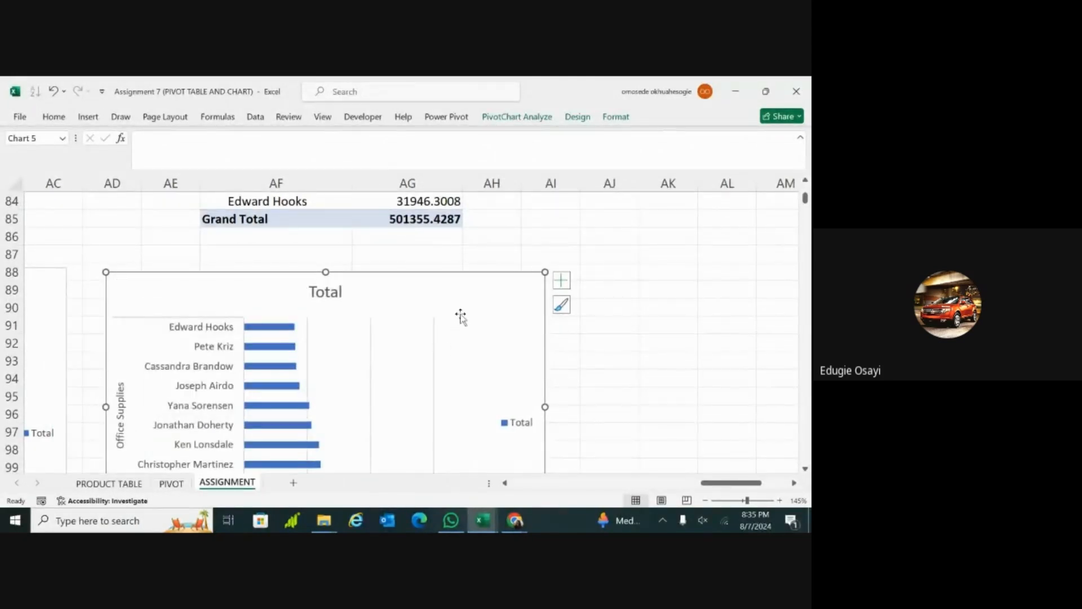
{"action": "left_click", "coordinate": [654, 414]}
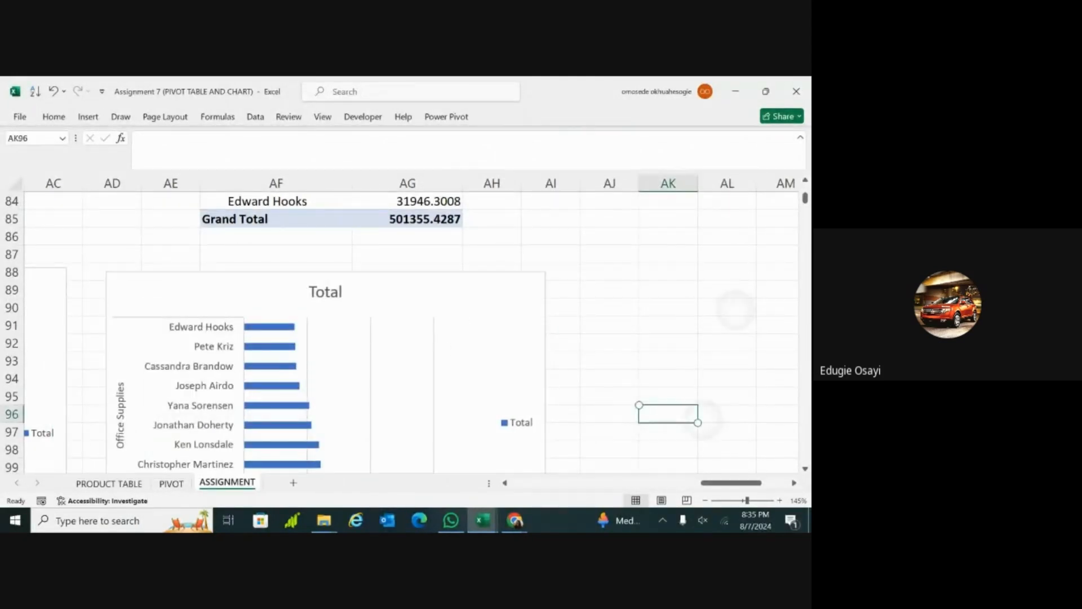
Step: Review the Furniture and Office Supplies PivotCharts side by side and locate the Technology PivotTable on the ASSIGNMENT sheet
{"action": "scroll", "coordinate": [668, 413], "scroll_direction": "down", "scroll_amount": 4, "text": "ctrl"}
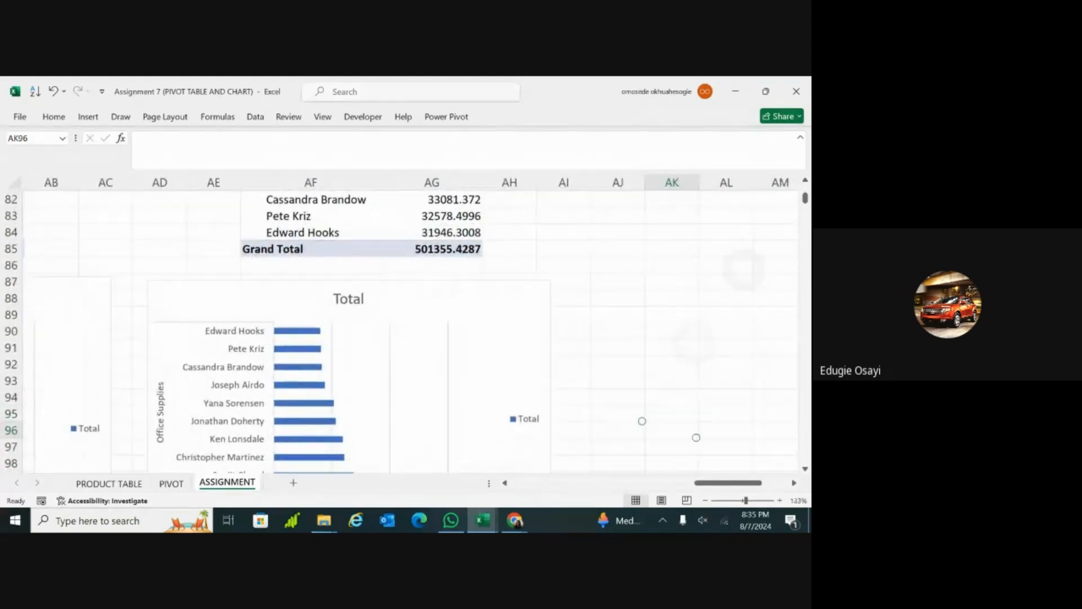
{"action": "scroll", "coordinate": [408, 327], "scroll_direction": "down", "scroll_amount": 3}
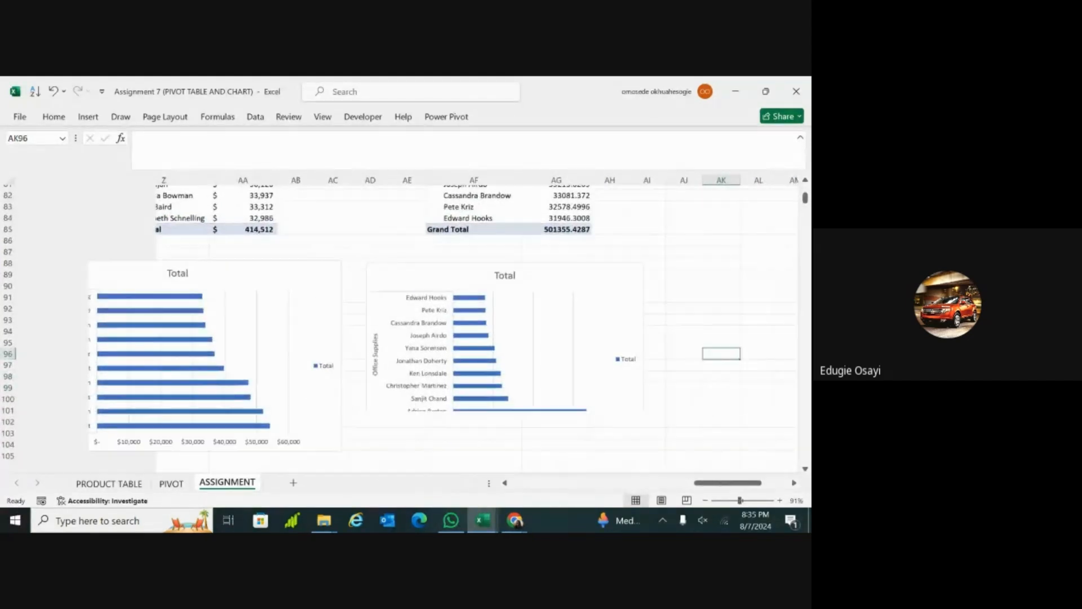
{"action": "left_click", "coordinate": [724, 421]}
{"action": "left_click", "coordinate": [724, 421]}
{"action": "scroll", "coordinate": [408, 327], "scroll_direction": "right", "scroll_amount": 3}
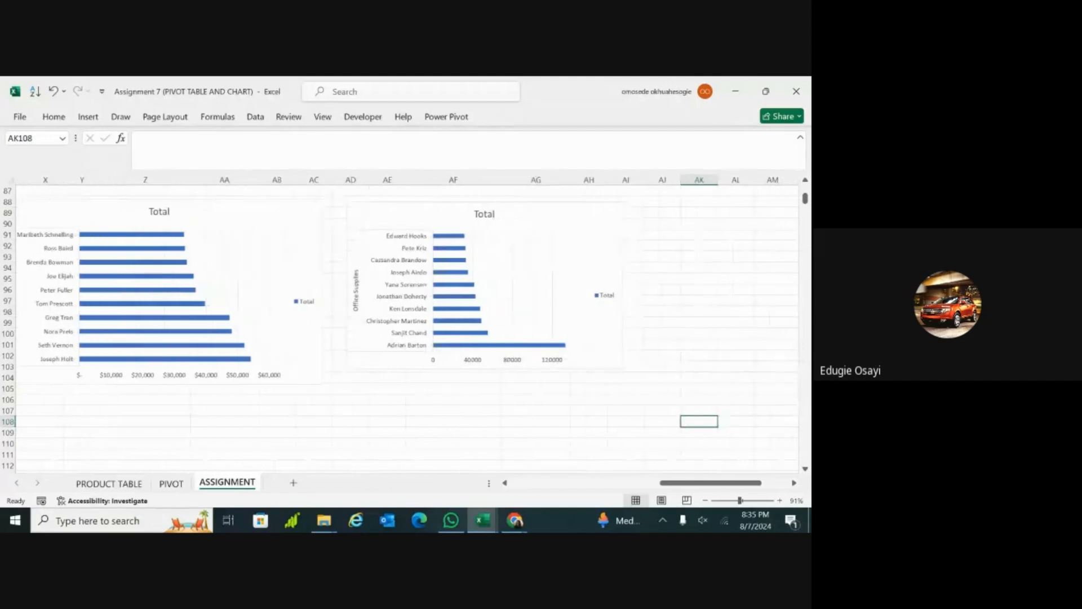
{"action": "scroll", "coordinate": [408, 327], "scroll_direction": "right", "scroll_amount": 3}
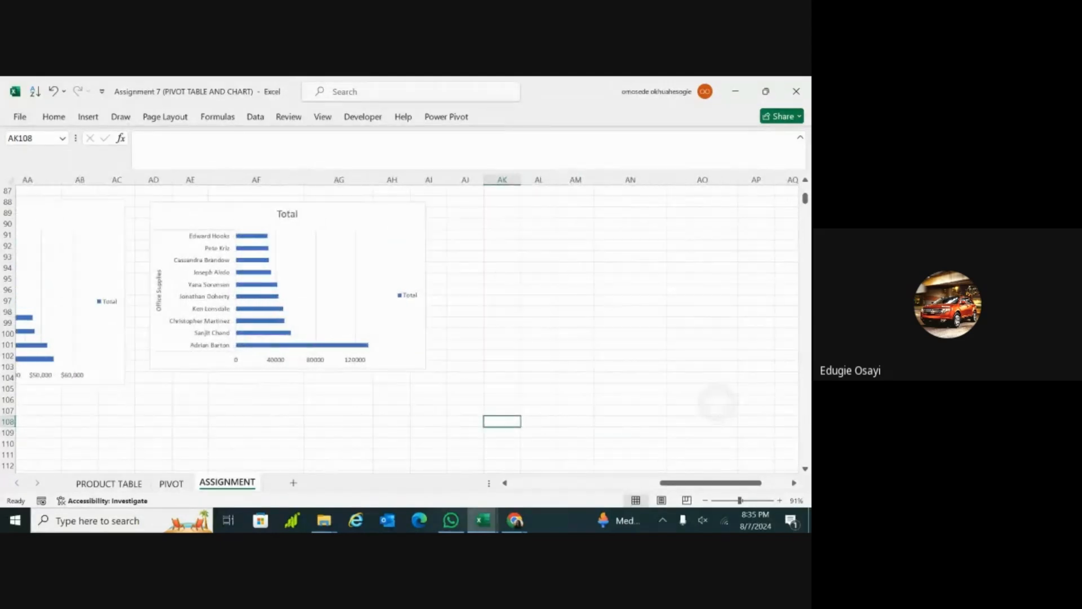
{"action": "scroll", "coordinate": [524, 421], "scroll_direction": "up", "scroll_amount": 3}
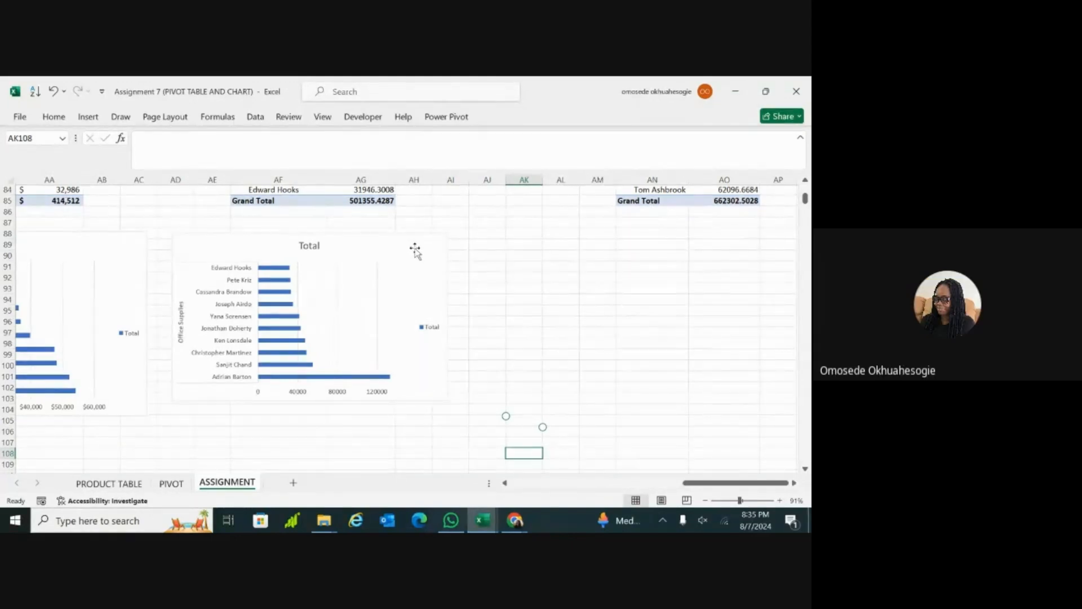
{"action": "scroll", "coordinate": [524, 421], "scroll_direction": "right", "scroll_amount": 3}
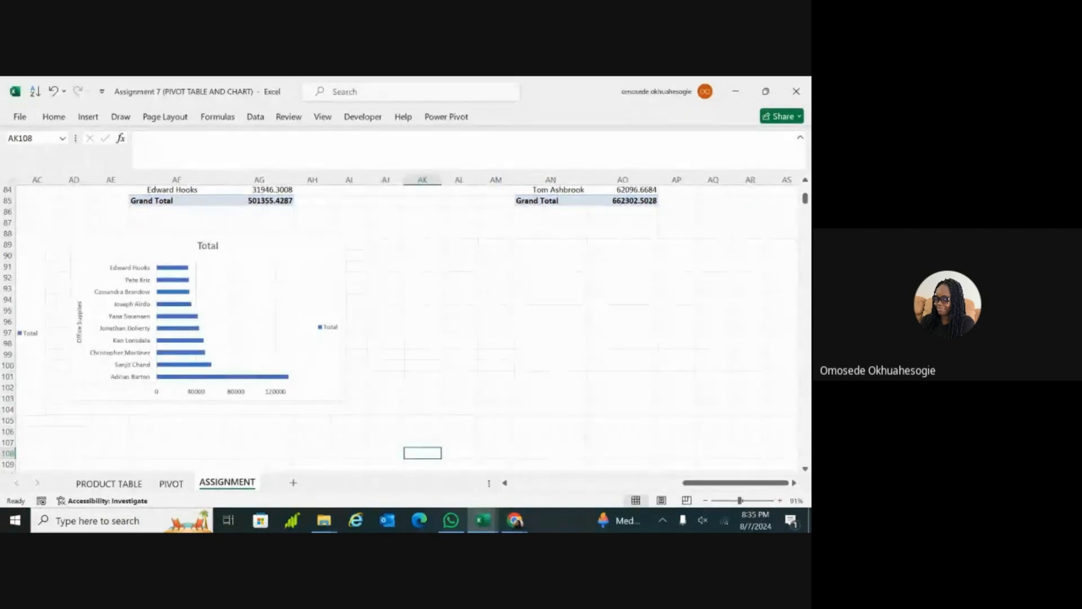
{"action": "scroll", "coordinate": [419, 454], "scroll_direction": "up", "scroll_amount": 4}
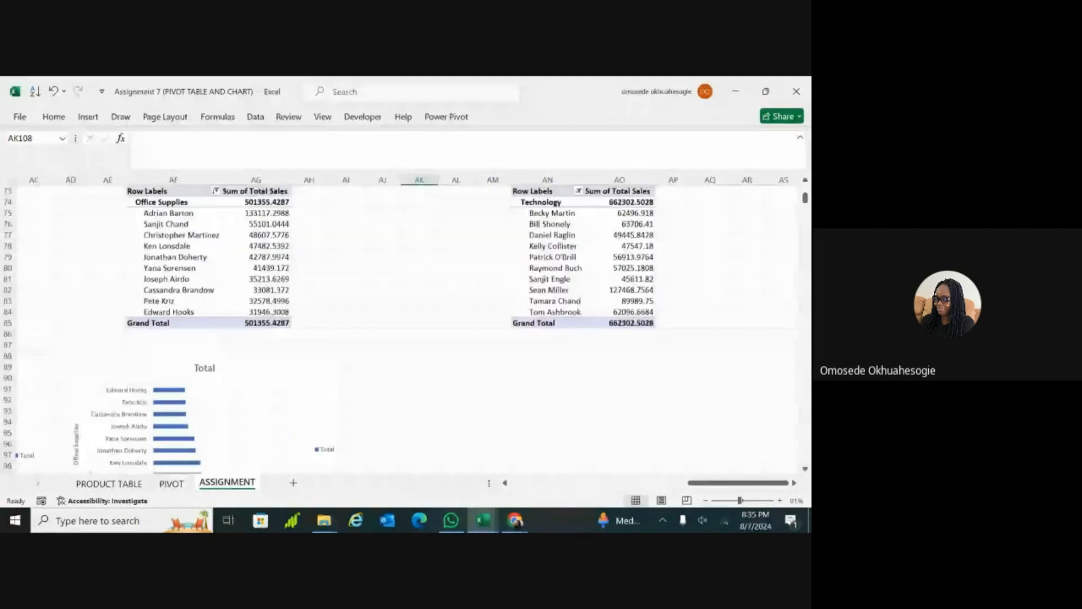
{"action": "scroll", "coordinate": [406, 327], "scroll_direction": "right", "scroll_amount": 2}
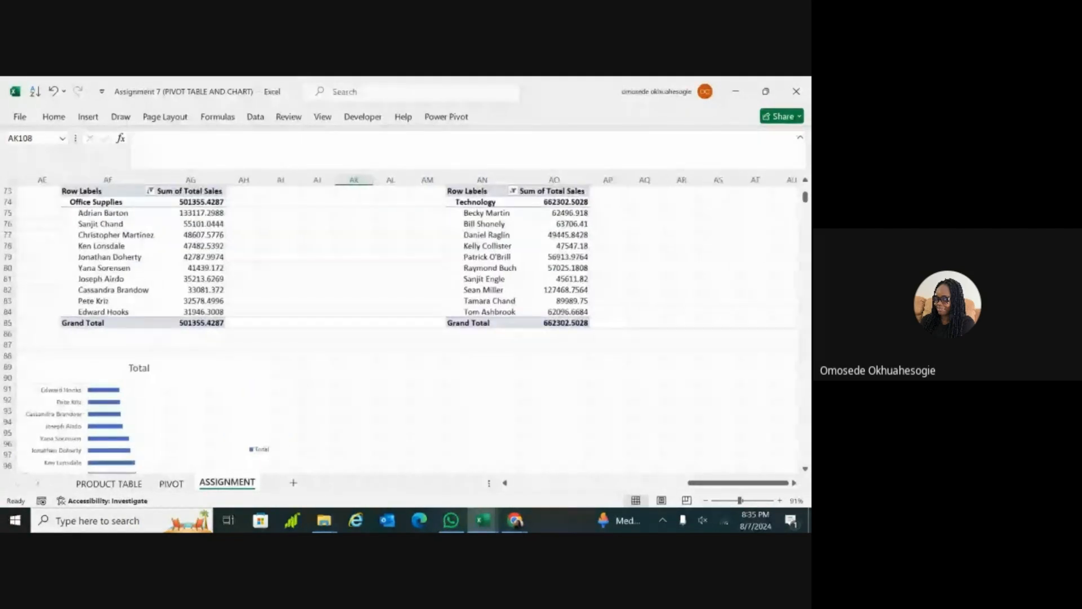
{"action": "scroll", "coordinate": [452, 278], "scroll_direction": "down", "scroll_amount": 1}
{"action": "scroll", "coordinate": [452, 279], "scroll_direction": "right", "scroll_amount": 1}
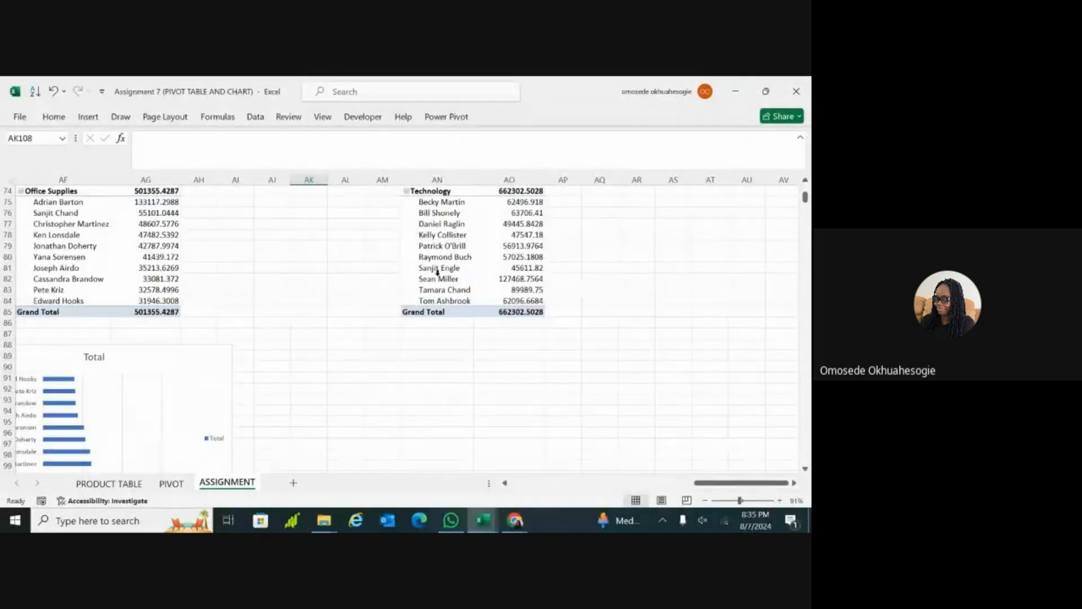
Step: Insert a Clustered Column PivotChart based on the Technology PivotTable
{"action": "left_click", "coordinate": [452, 279]}
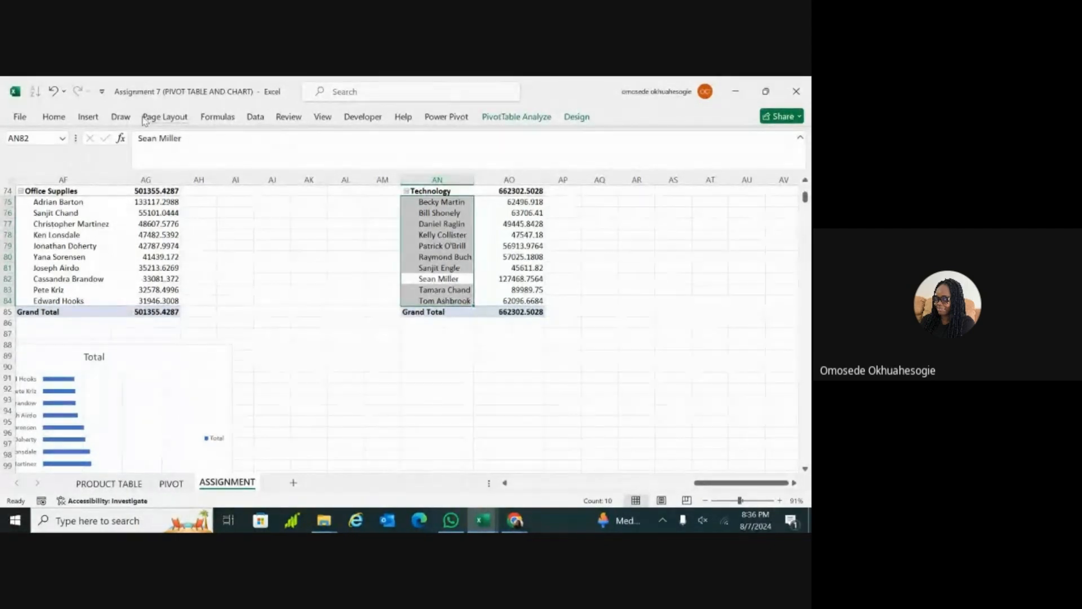
{"action": "left_click", "coordinate": [88, 117]}
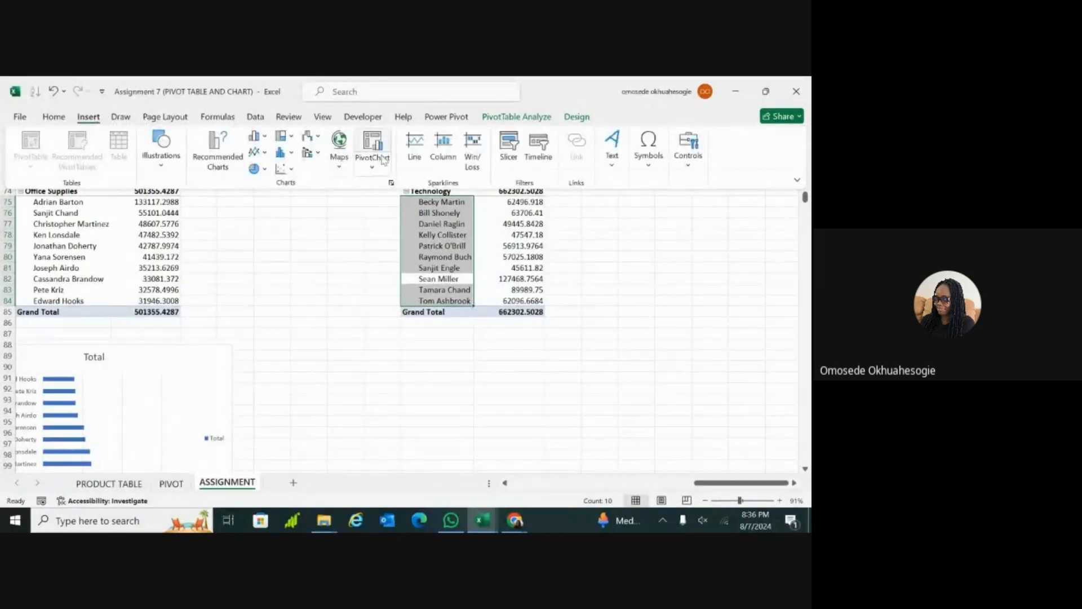
{"action": "left_click", "coordinate": [382, 164]}
{"action": "left_click", "coordinate": [382, 185]}
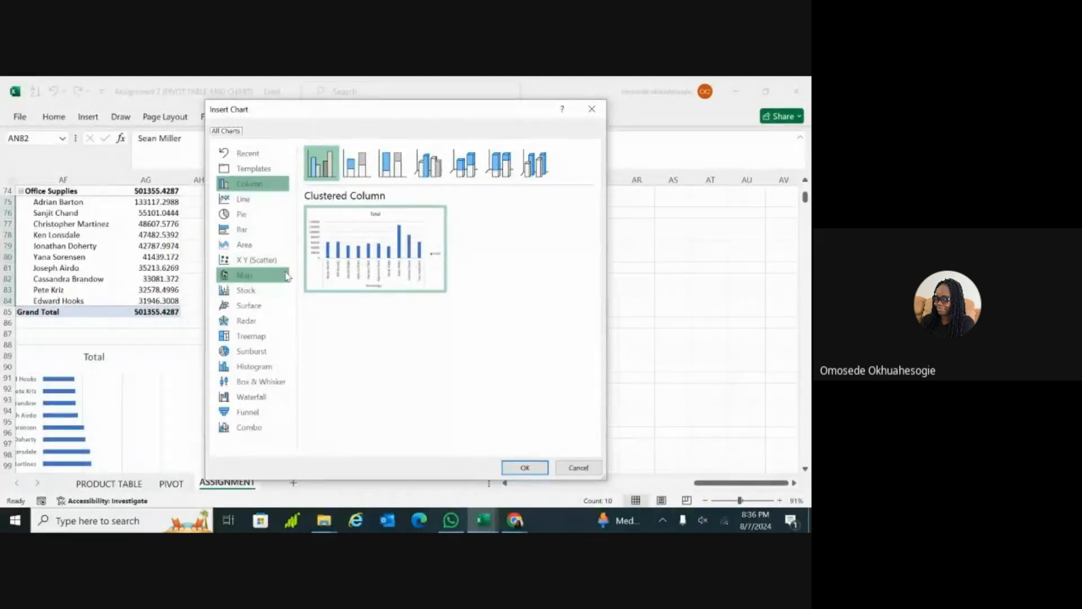
{"action": "mouse_move", "coordinate": [327, 223]}
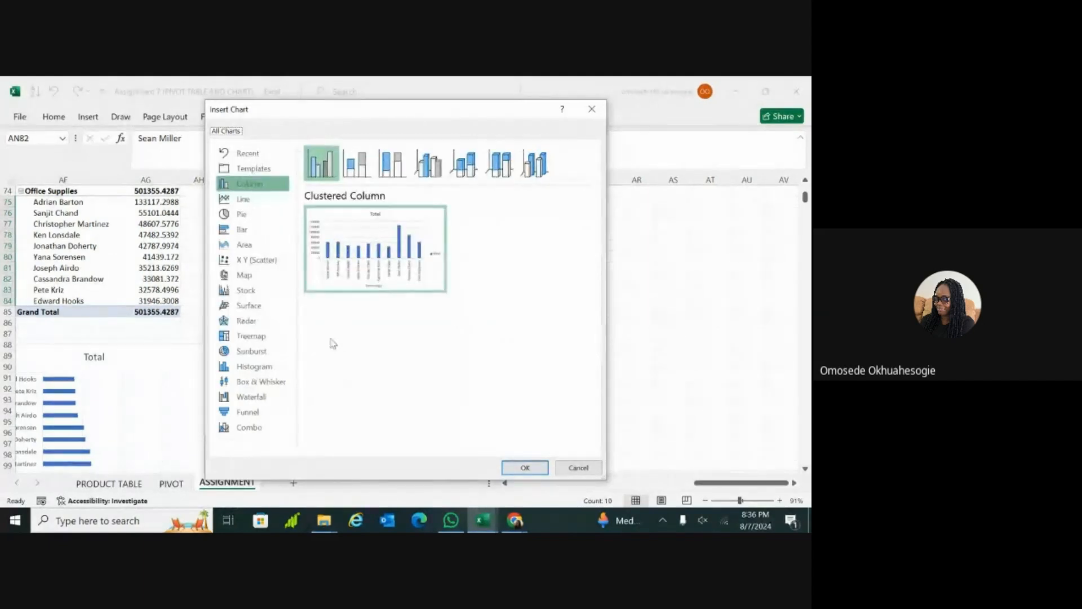
{"action": "left_click", "coordinate": [271, 232]}
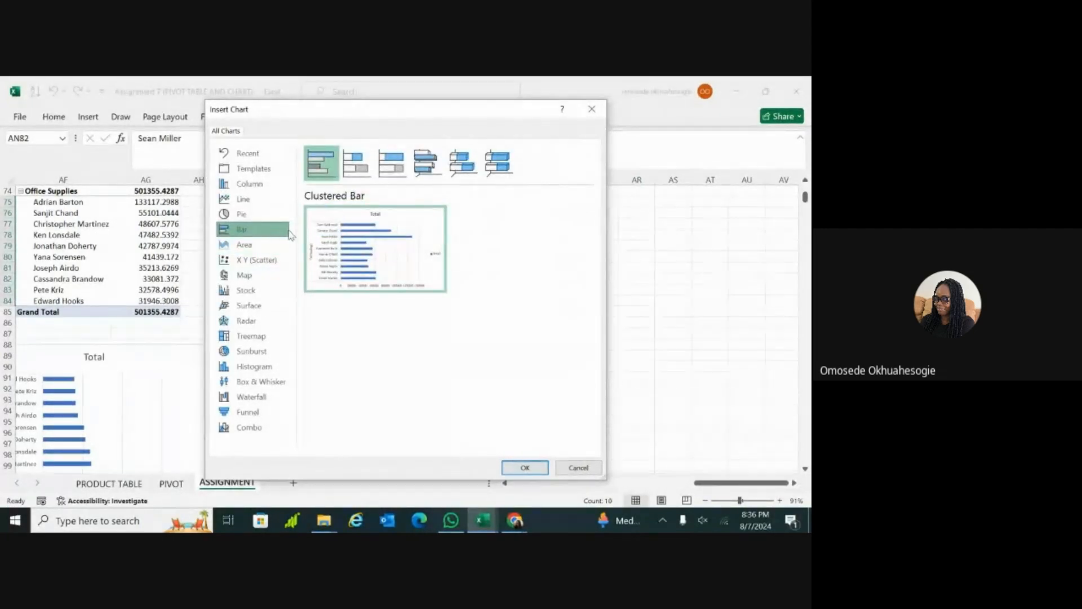
{"action": "left_click", "coordinate": [264, 186]}
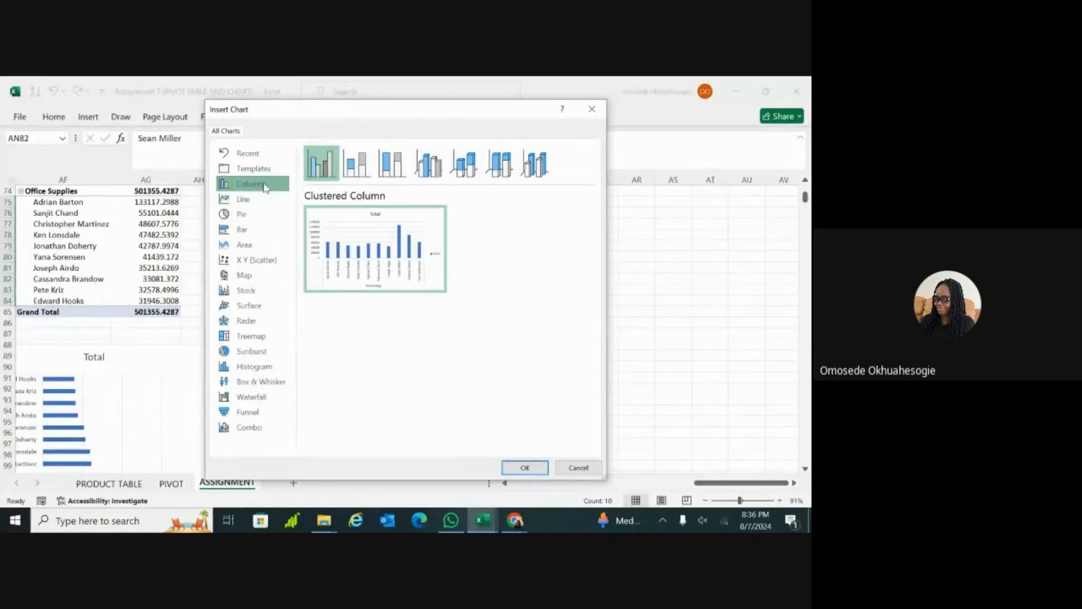
{"action": "mouse_move", "coordinate": [324, 239]}
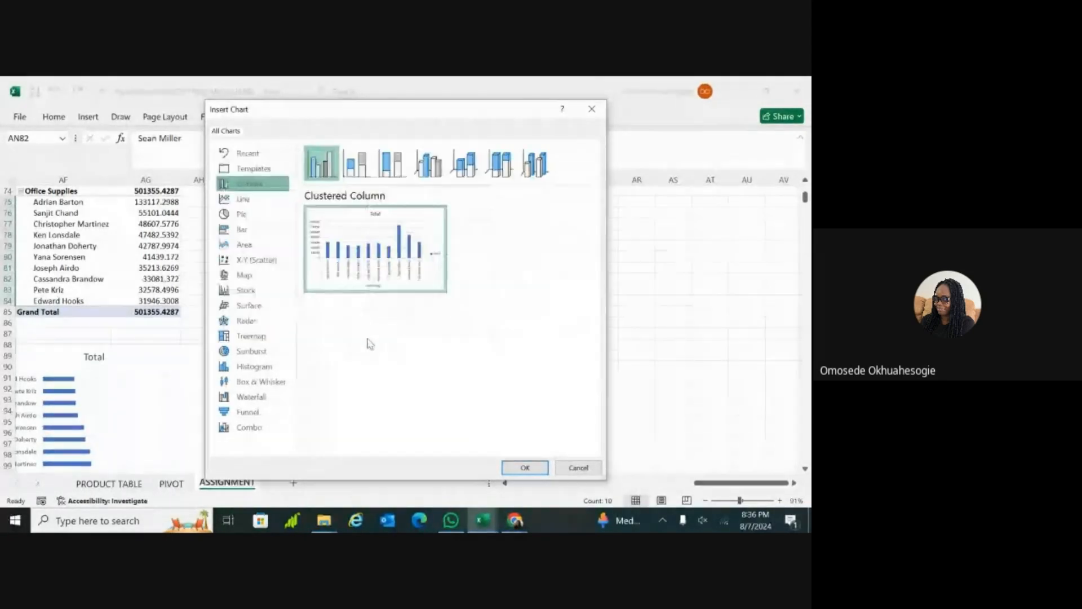
{"action": "mouse_move", "coordinate": [343, 224]}
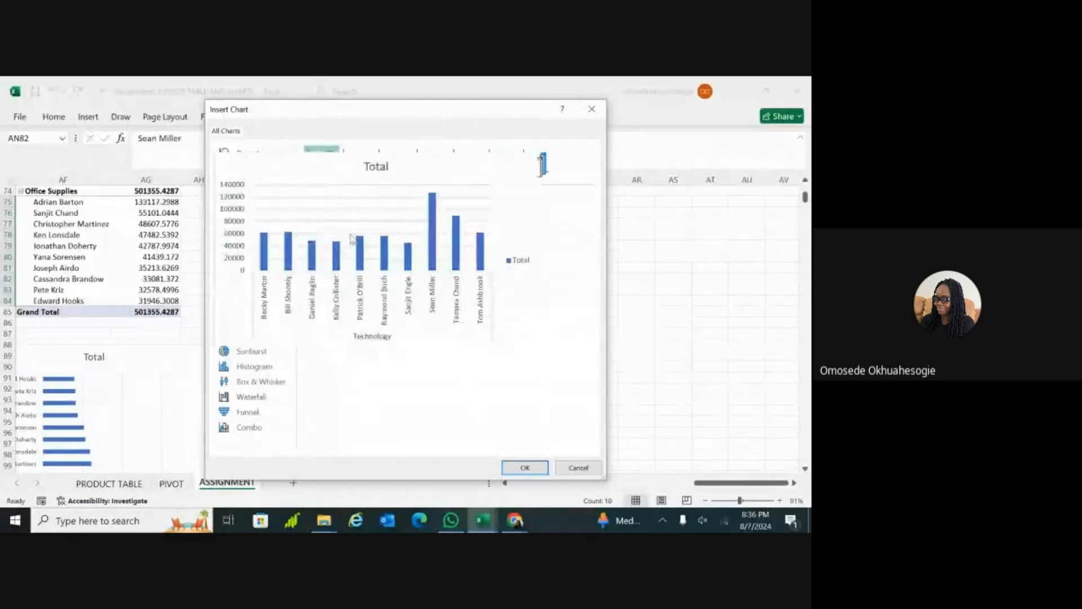
{"action": "mouse_move", "coordinate": [347, 273]}
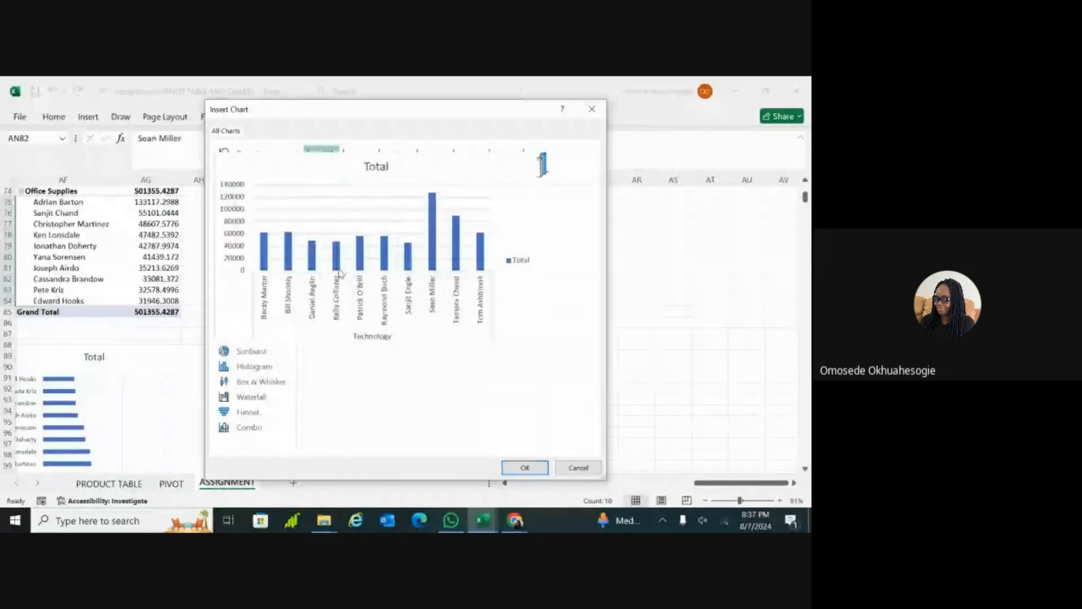
{"action": "left_click", "coordinate": [524, 468]}
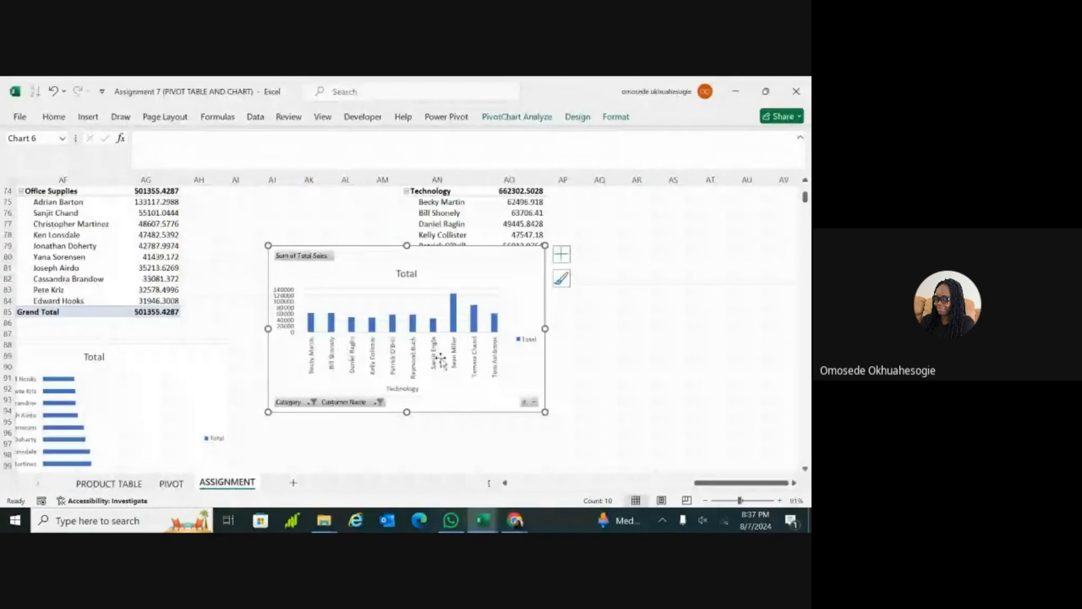
Step: Cut the Technology PivotChart out of the sheet and close the formatting pane
{"action": "double_click", "coordinate": [423, 359]}
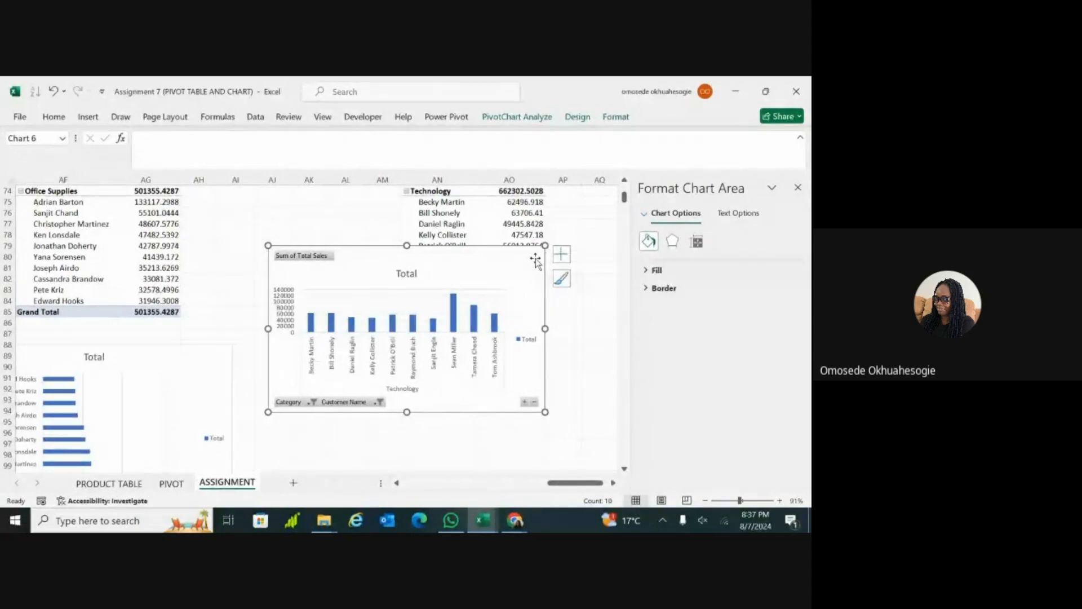
{"action": "key", "text": "ctrl+x"}
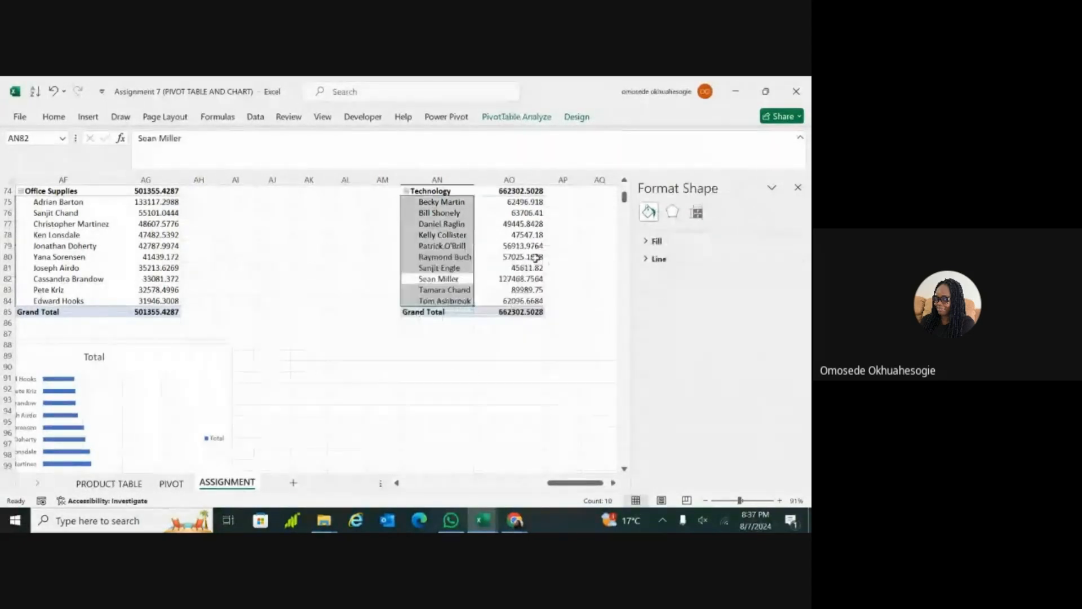
{"action": "left_click", "coordinate": [486, 389]}
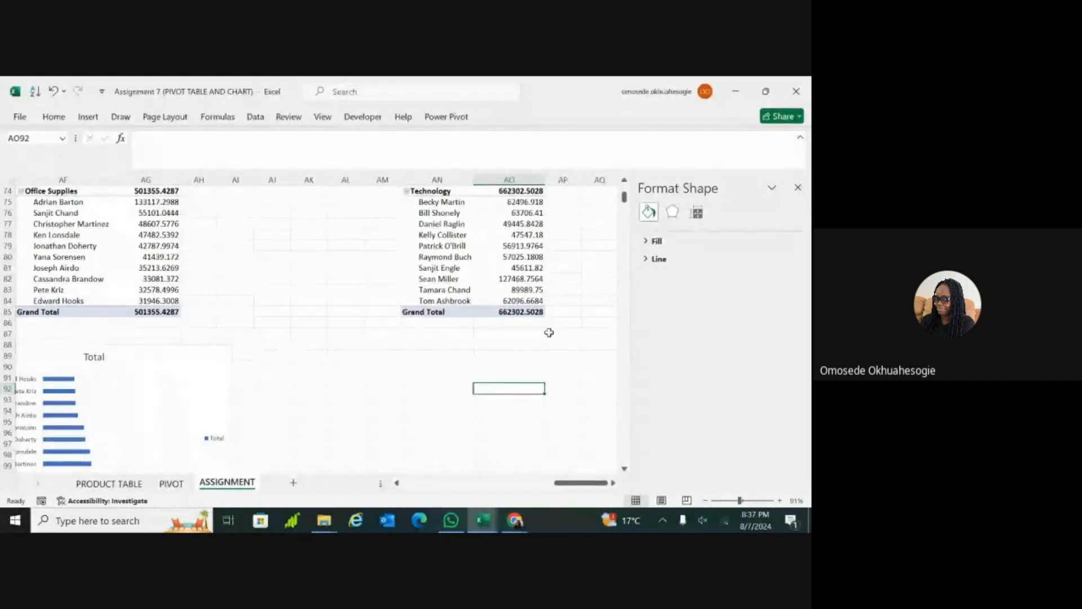
{"action": "left_click", "coordinate": [798, 187]}
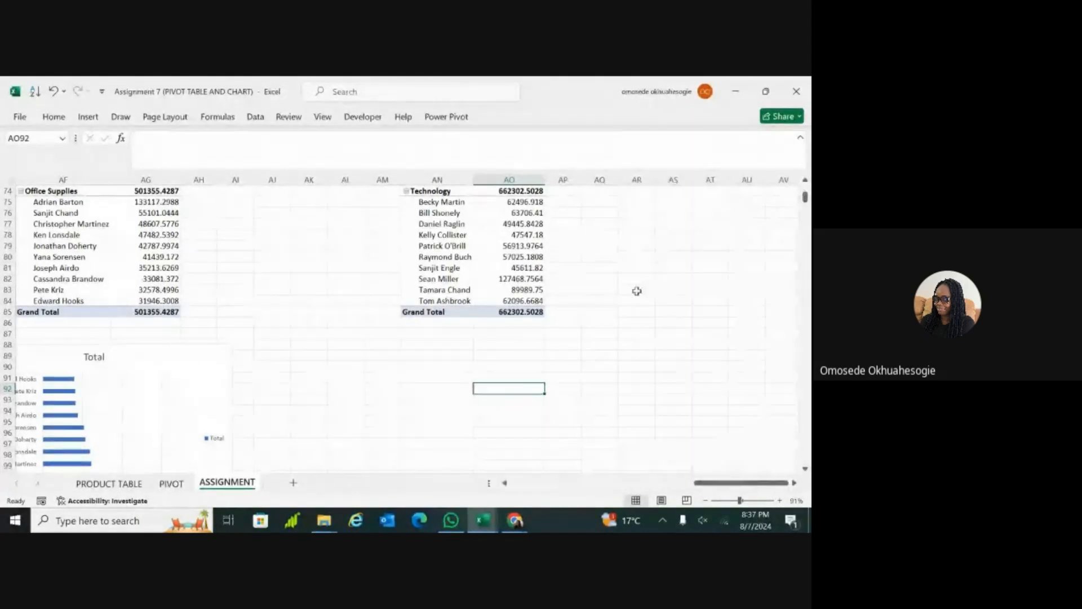
Step: Review the category PivotTables and charts, the Top 10 customers chart and the PROFIT BY SHIP MODE chart on the ASSIGNMENT sheet
{"action": "scroll", "coordinate": [406, 327], "scroll_direction": "left", "scroll_amount": 4}
{"action": "scroll", "coordinate": [406, 327], "scroll_direction": "down", "scroll_amount": 2}
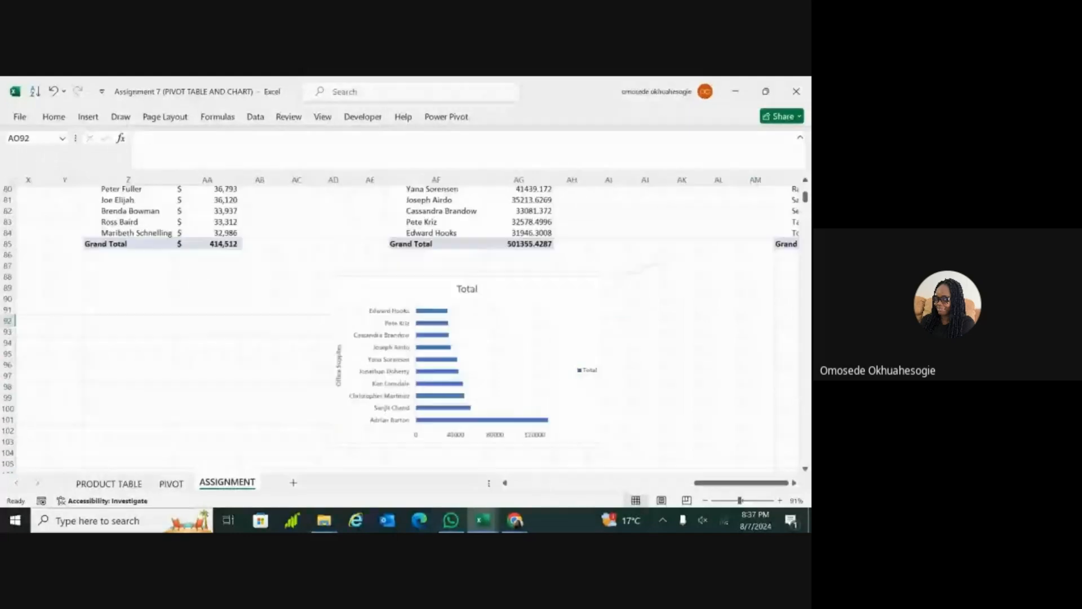
{"action": "scroll", "coordinate": [406, 327], "scroll_direction": "up", "scroll_amount": 5}
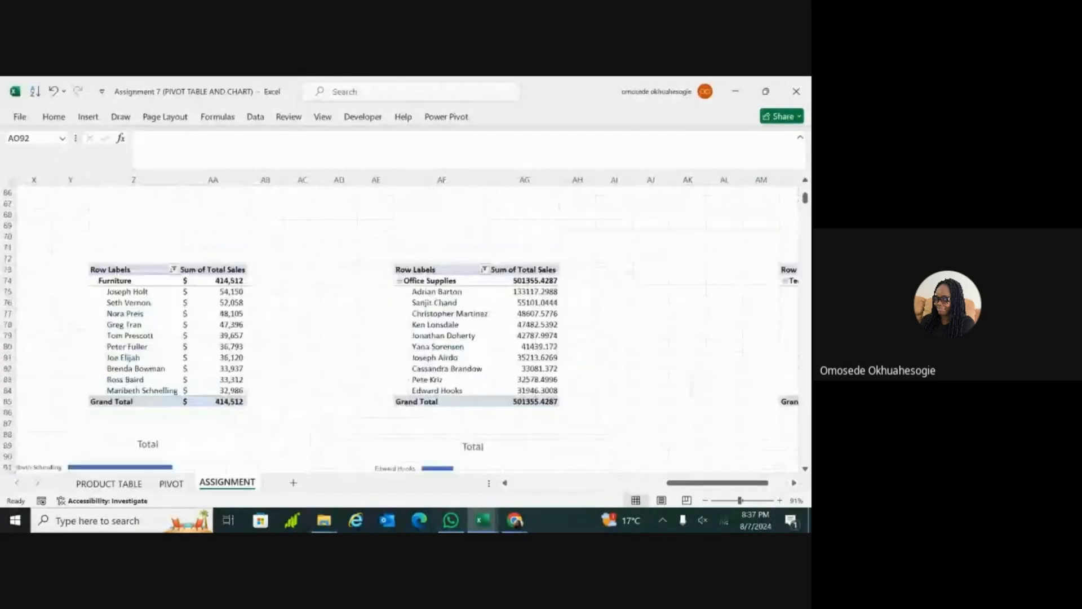
{"action": "scroll", "coordinate": [406, 327], "scroll_direction": "down", "scroll_amount": 3}
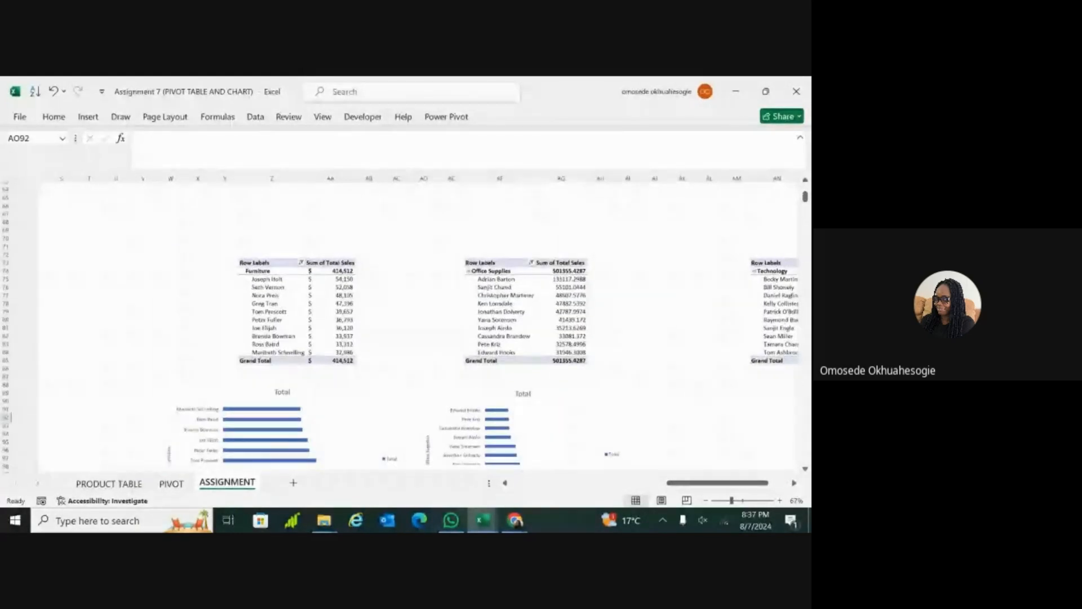
{"action": "scroll", "coordinate": [406, 327], "scroll_direction": "up", "scroll_amount": 9}
{"action": "scroll", "coordinate": [406, 327], "scroll_direction": "up", "scroll_amount": 1}
{"action": "scroll", "coordinate": [406, 327], "scroll_direction": "down", "scroll_amount": 1}
{"action": "scroll", "coordinate": [406, 327], "scroll_direction": "right", "scroll_amount": 1}
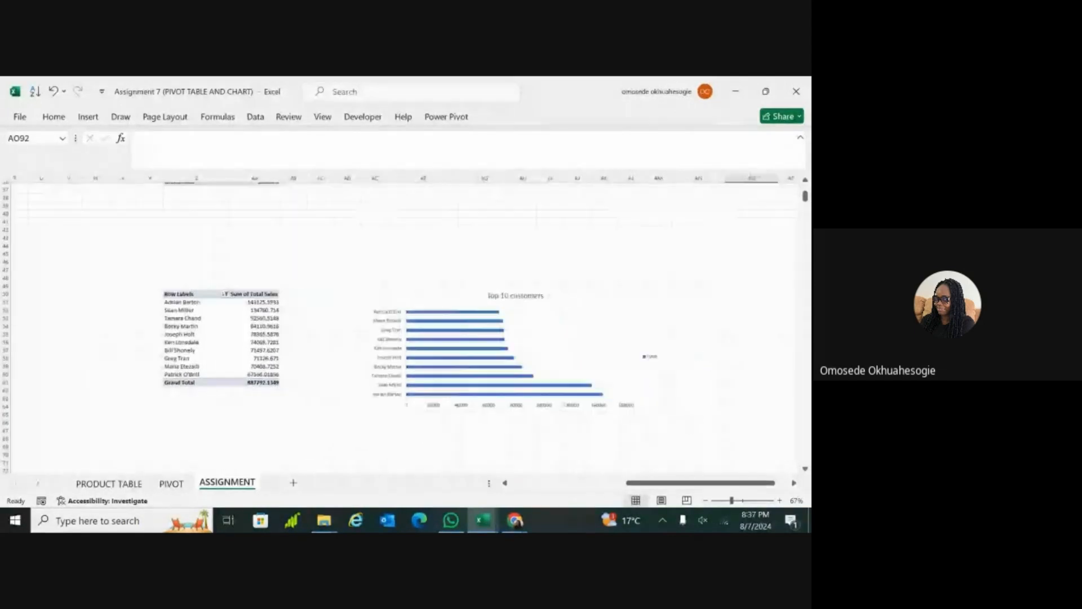
{"action": "scroll", "coordinate": [406, 327], "scroll_direction": "up", "scroll_amount": 3}
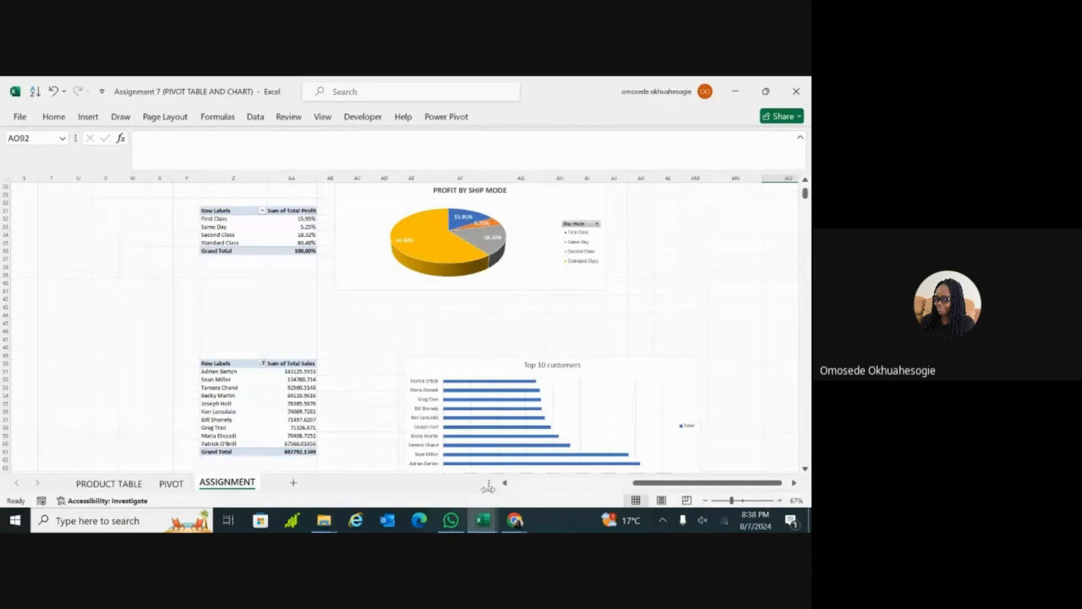
Step: Switch to the Class 8 dataset workbook and examine the PivotTables and formatted charts on its PIVOT sheet
{"action": "mouse_move", "coordinate": [488, 525]}
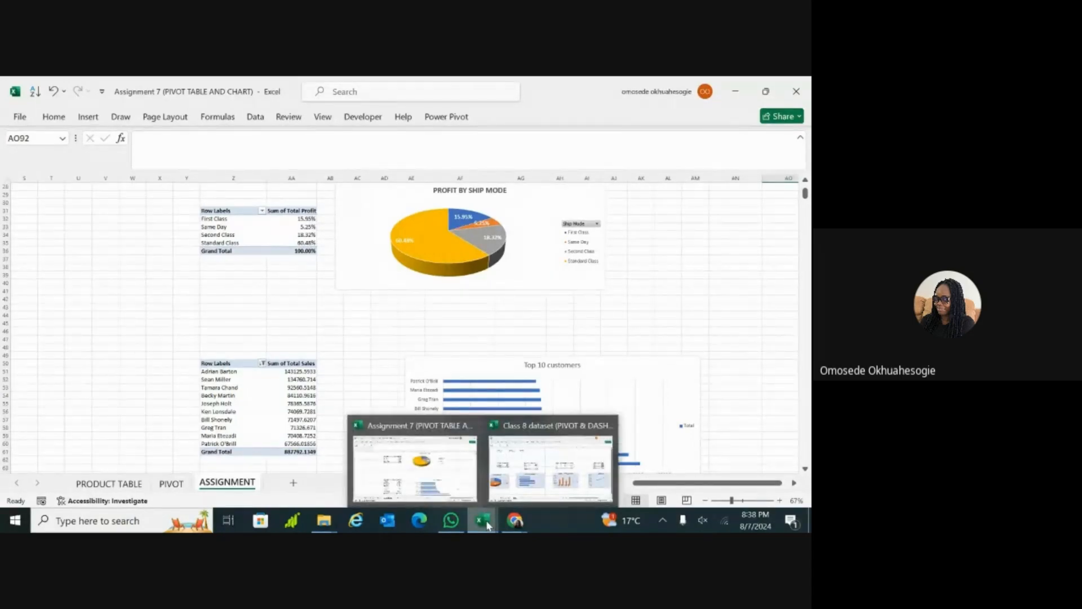
{"action": "left_click", "coordinate": [526, 458]}
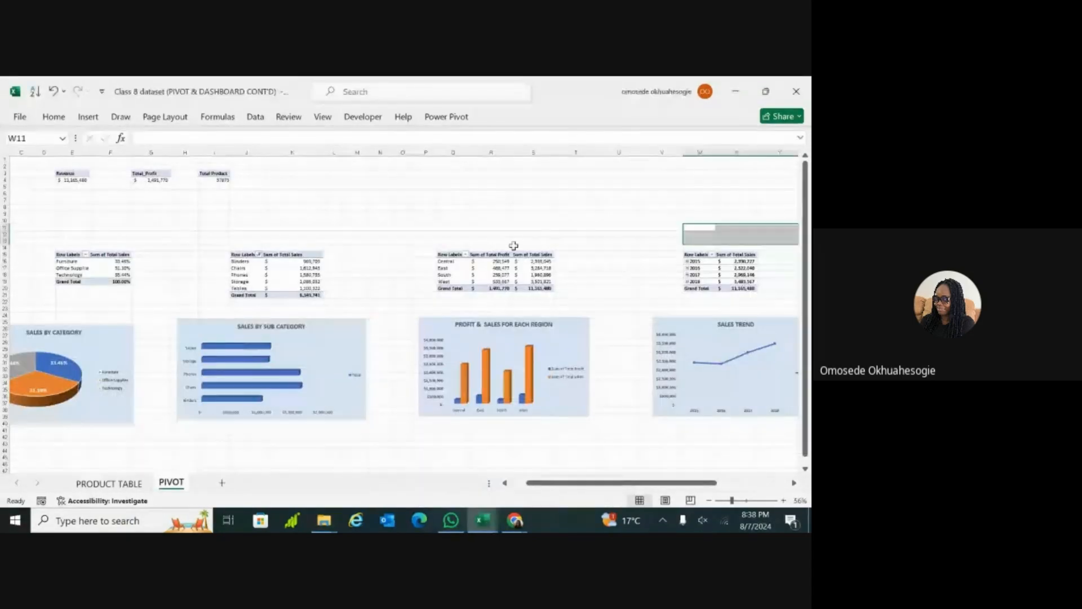
{"action": "scroll", "coordinate": [513, 246], "scroll_direction": "down", "scroll_amount": 5}
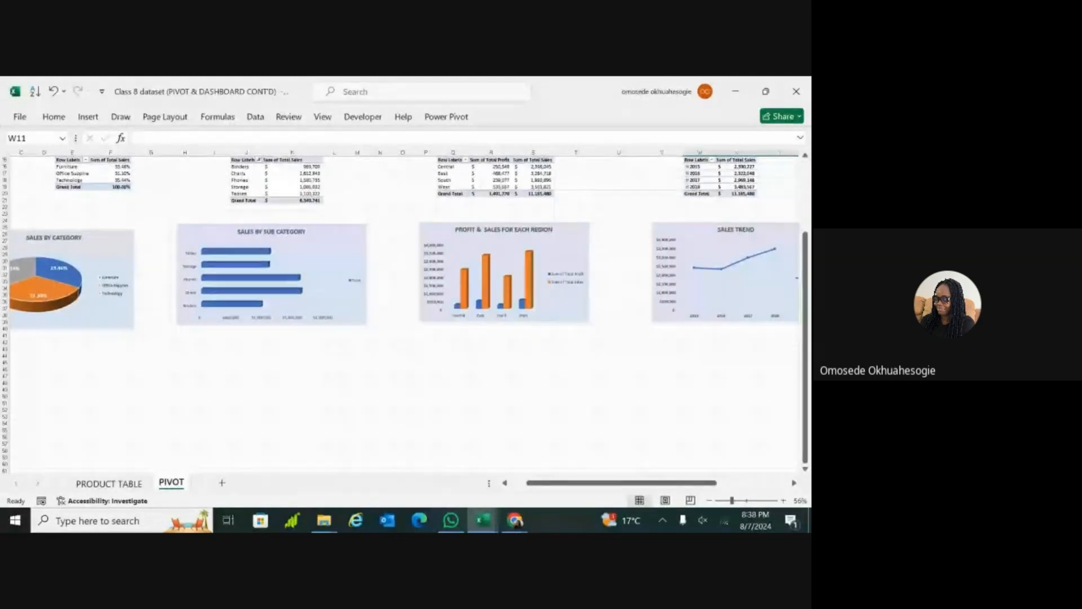
{"action": "scroll", "coordinate": [404, 304], "scroll_direction": "left", "scroll_amount": 2}
{"action": "scroll", "coordinate": [404, 304], "scroll_direction": "left", "scroll_amount": 2}
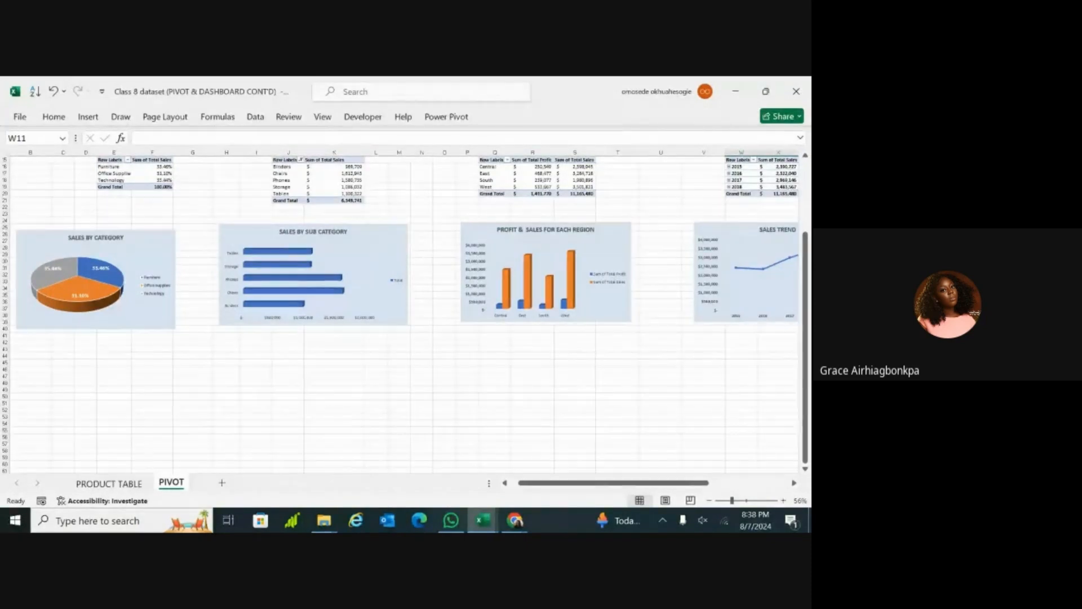
Step: Return to the Assignment 7 workbook and view the top 10 customer PivotTables for Furniture, Office Supplies and Technology
{"action": "left_click", "coordinate": [482, 520]}
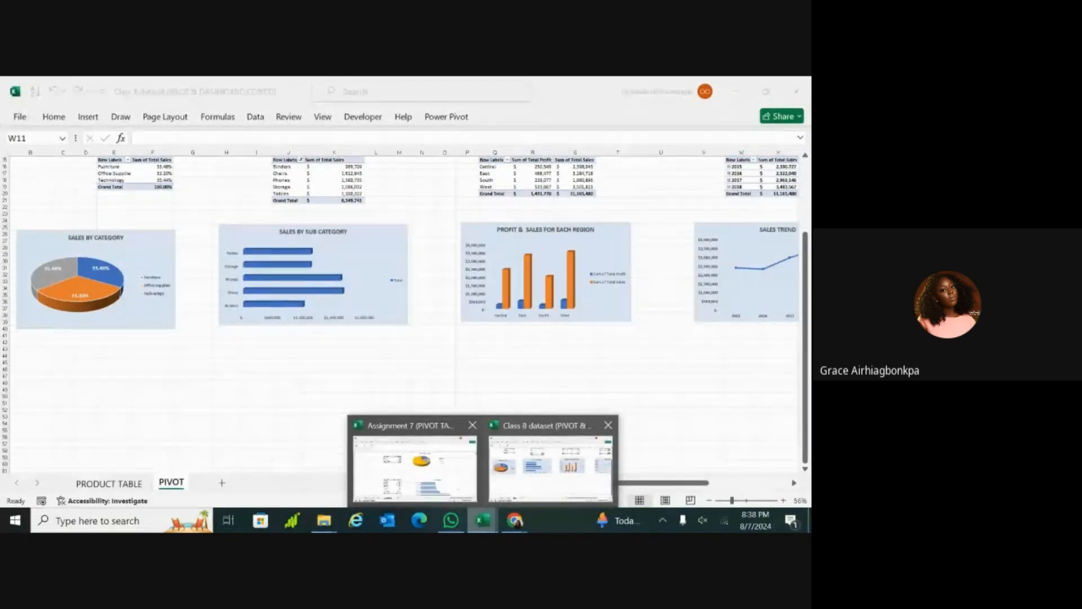
{"action": "left_click", "coordinate": [415, 468]}
{"action": "scroll", "coordinate": [406, 327], "scroll_direction": "down", "scroll_amount": 5}
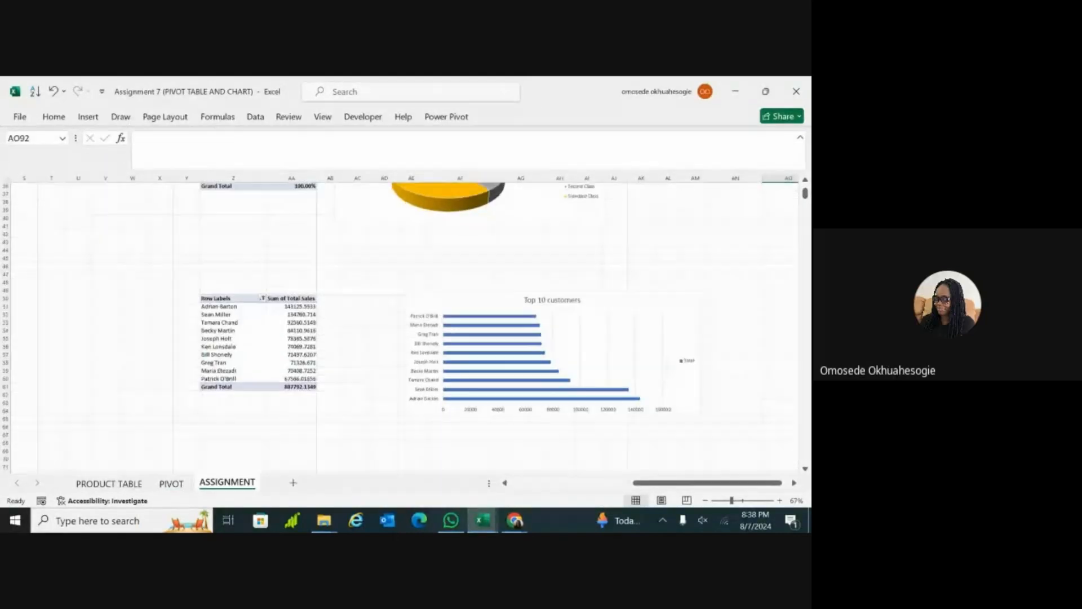
{"action": "scroll", "coordinate": [406, 327], "scroll_direction": "down", "scroll_amount": 4}
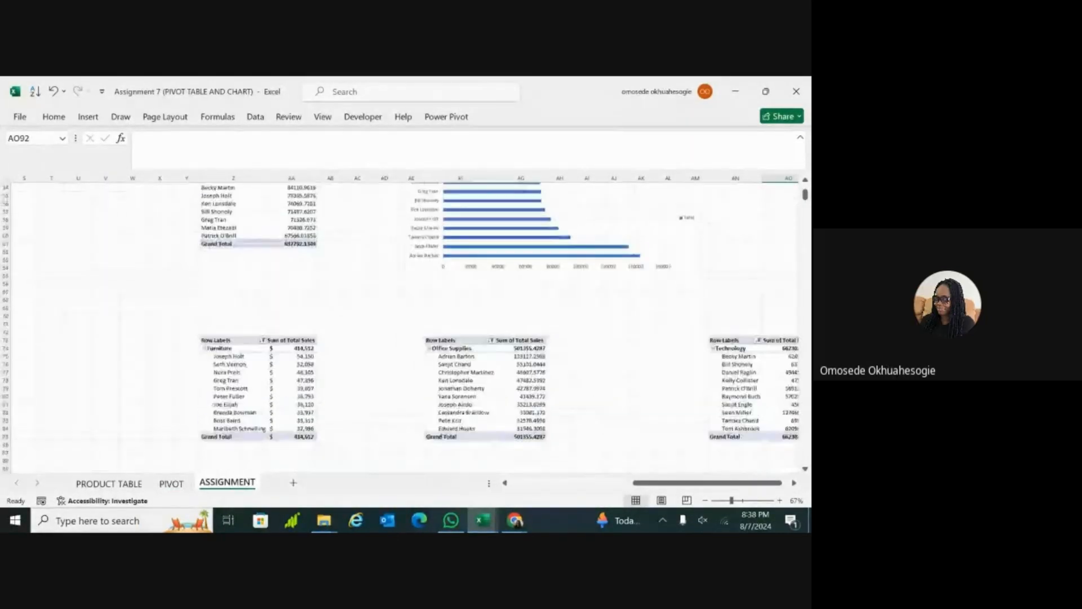
Step: Apply a Top 10 Percent value filter by Sum of Total Sales to the Category field of the Furniture PivotTable
{"action": "scroll", "coordinate": [406, 327], "scroll_direction": "up", "scroll_amount": 1}
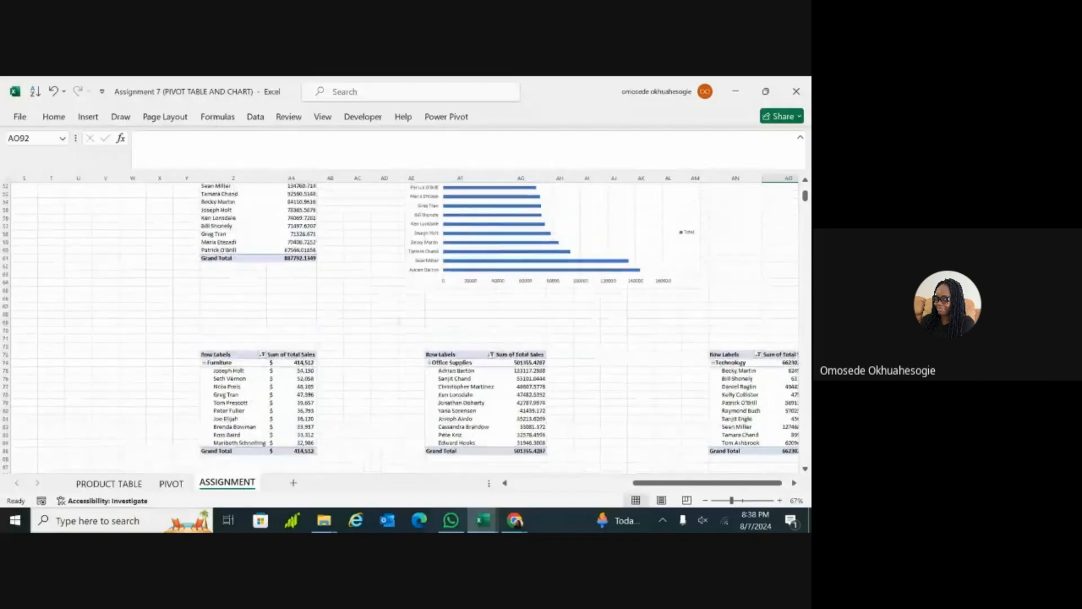
{"action": "left_click", "coordinate": [263, 355]}
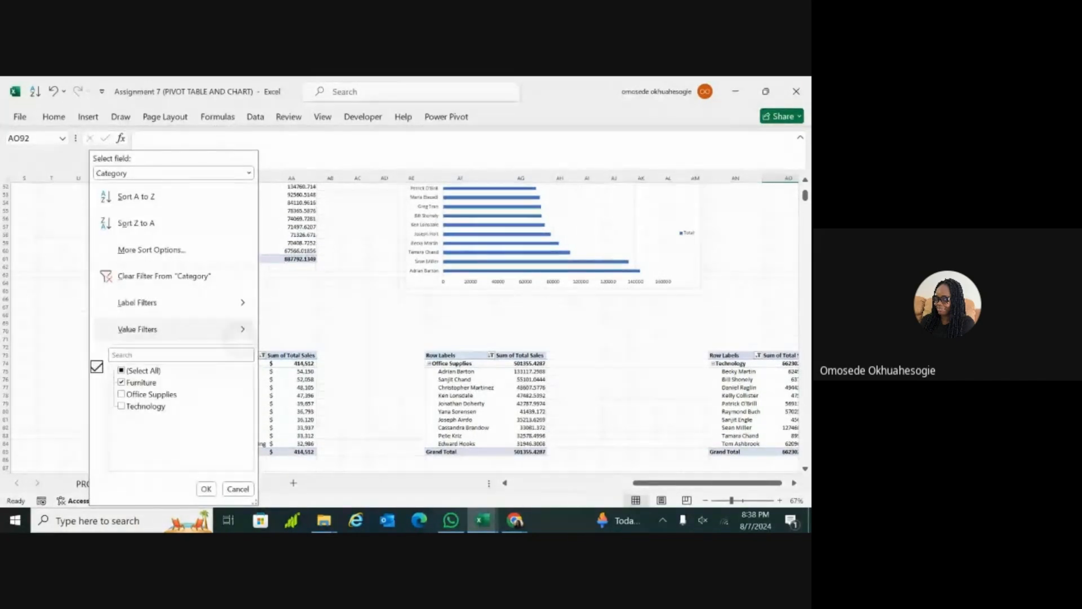
{"action": "mouse_move", "coordinate": [180, 329]}
{"action": "left_click", "coordinate": [304, 491]}
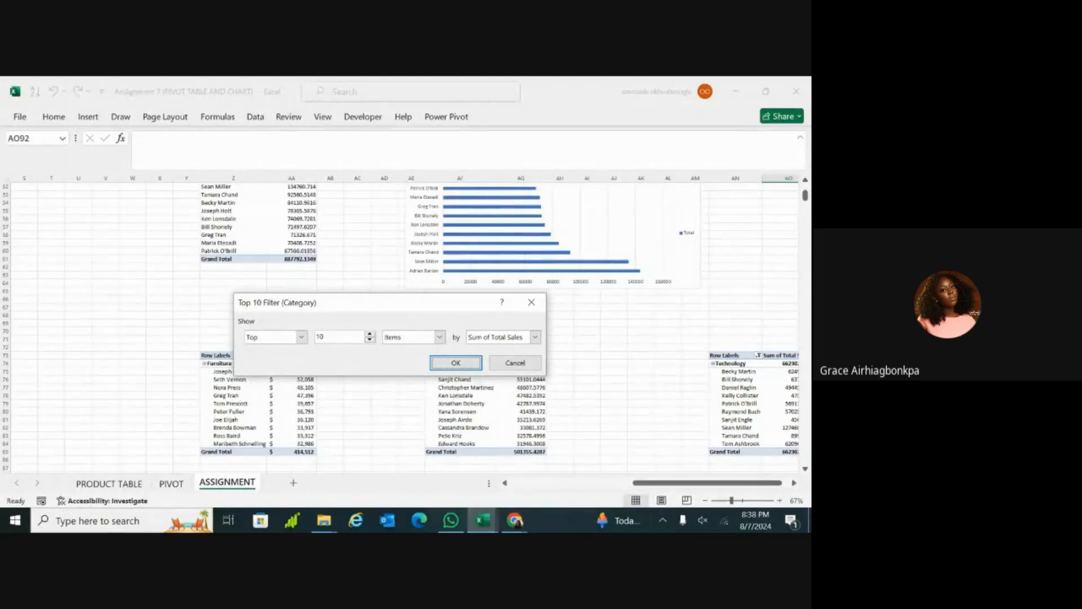
{"action": "left_click", "coordinate": [536, 337]}
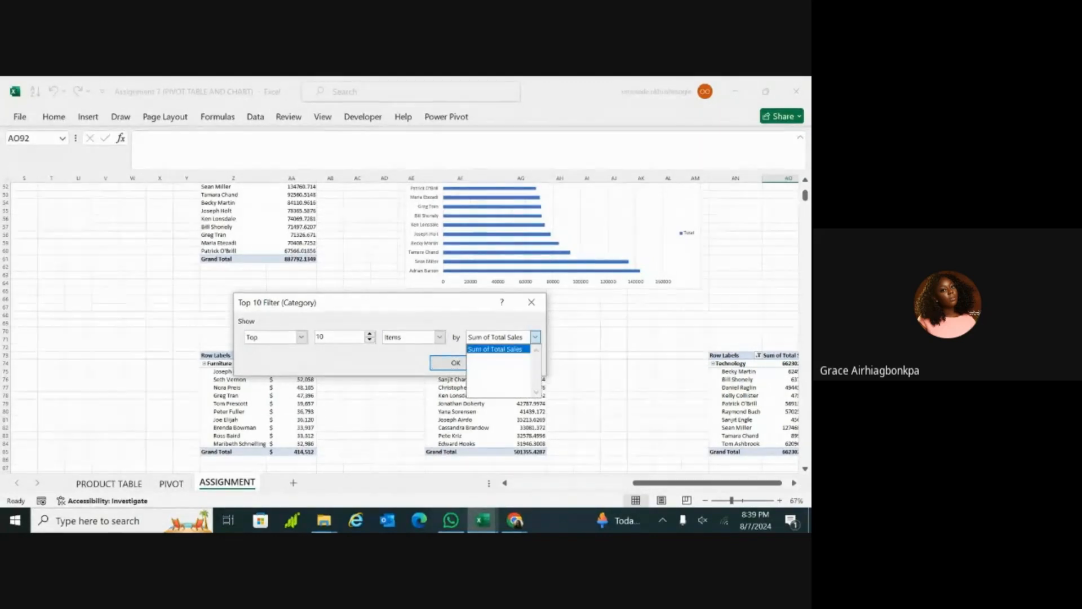
{"action": "left_click", "coordinate": [395, 340]}
{"action": "left_click", "coordinate": [439, 337]}
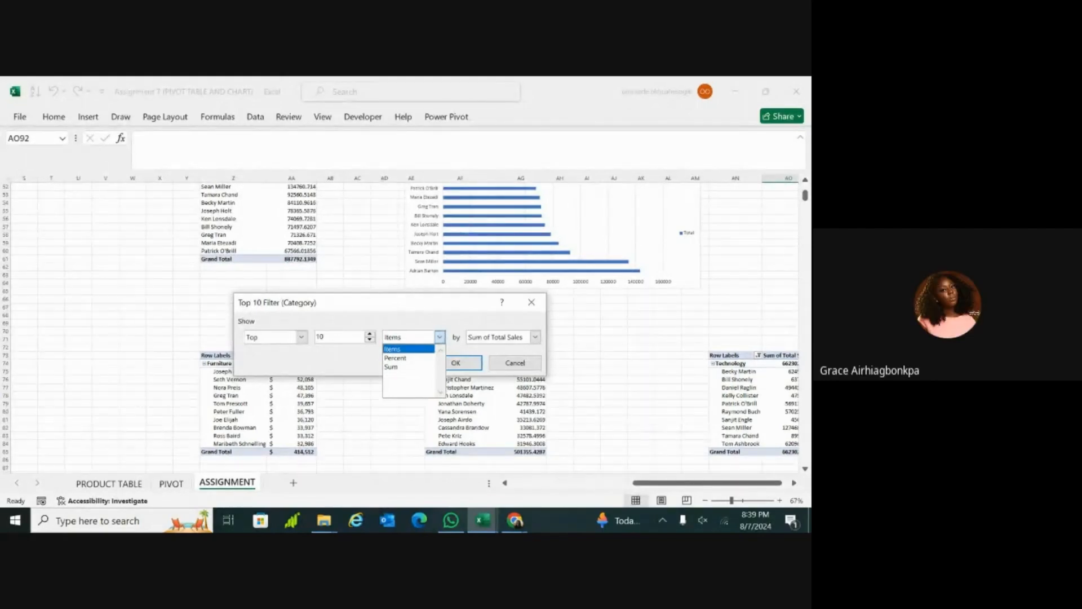
{"action": "left_click", "coordinate": [416, 359]}
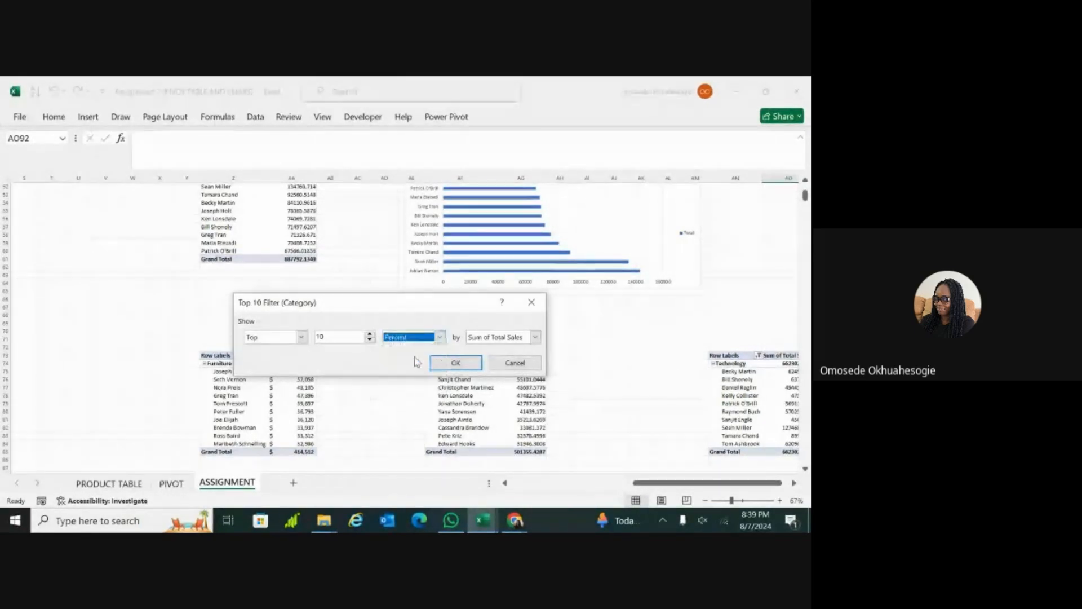
{"action": "left_click", "coordinate": [441, 364]}
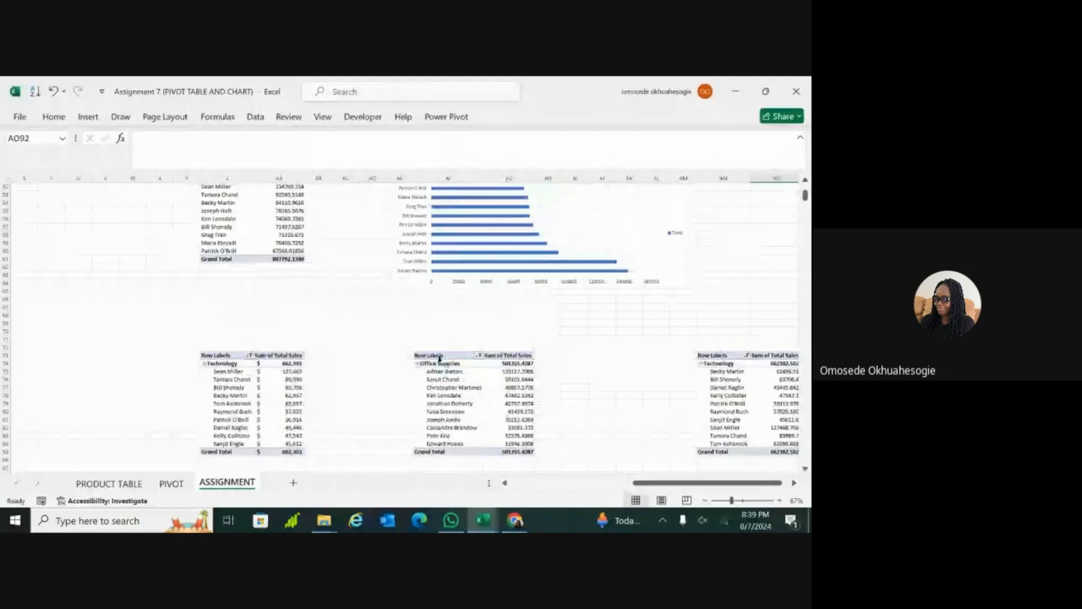
Step: Set the same PivotTable's Category value filter to Top 10 Sum by Sum of Total Sales
{"action": "scroll", "coordinate": [437, 365], "scroll_direction": "down", "scroll_amount": 2}
{"action": "scroll", "coordinate": [437, 364], "scroll_direction": "up", "scroll_amount": 2}
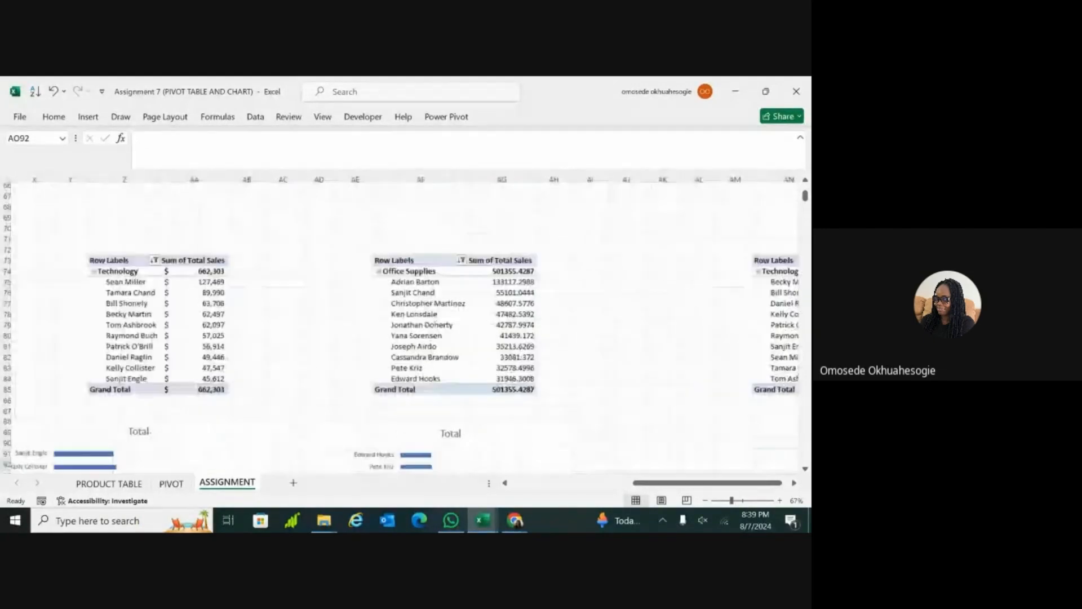
{"action": "scroll", "coordinate": [437, 364], "scroll_direction": "down", "scroll_amount": 1}
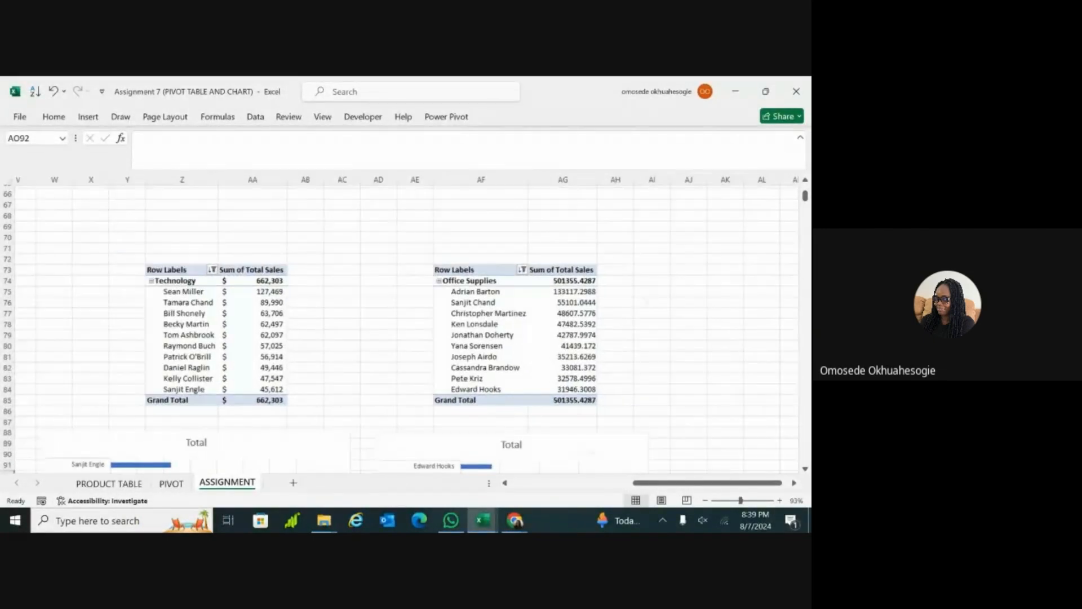
{"action": "scroll", "coordinate": [437, 364], "scroll_direction": "up", "scroll_amount": 3}
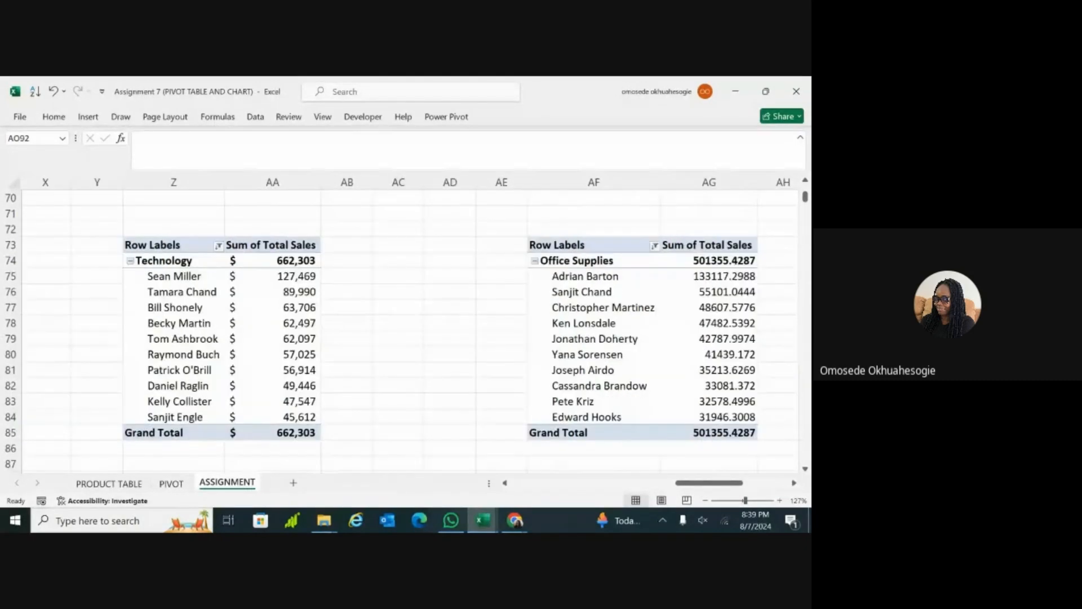
{"action": "scroll", "coordinate": [437, 364], "scroll_direction": "down", "scroll_amount": 2}
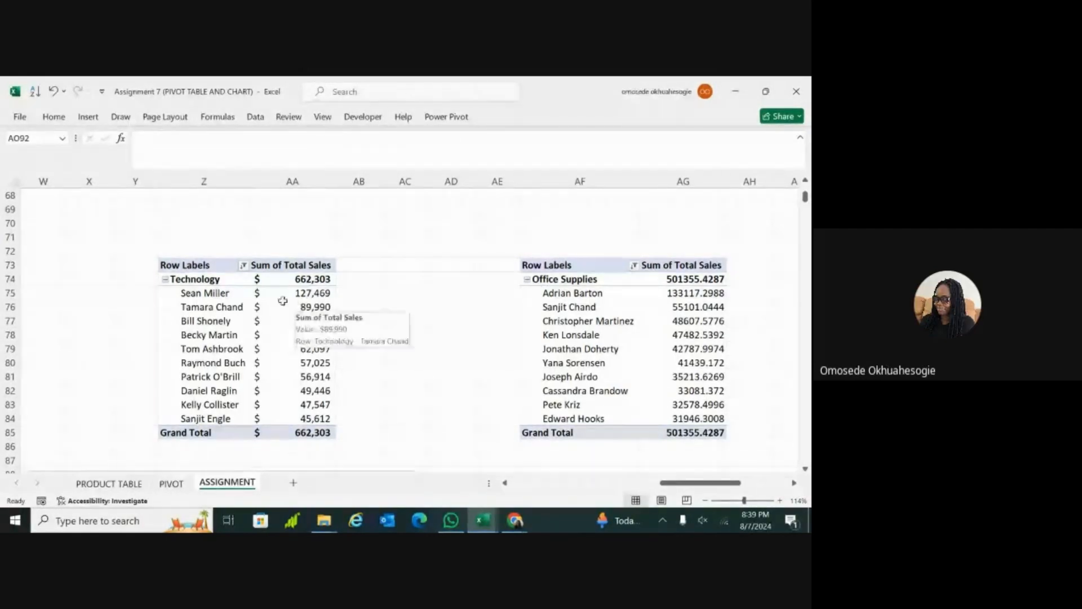
{"action": "left_click", "coordinate": [244, 269]}
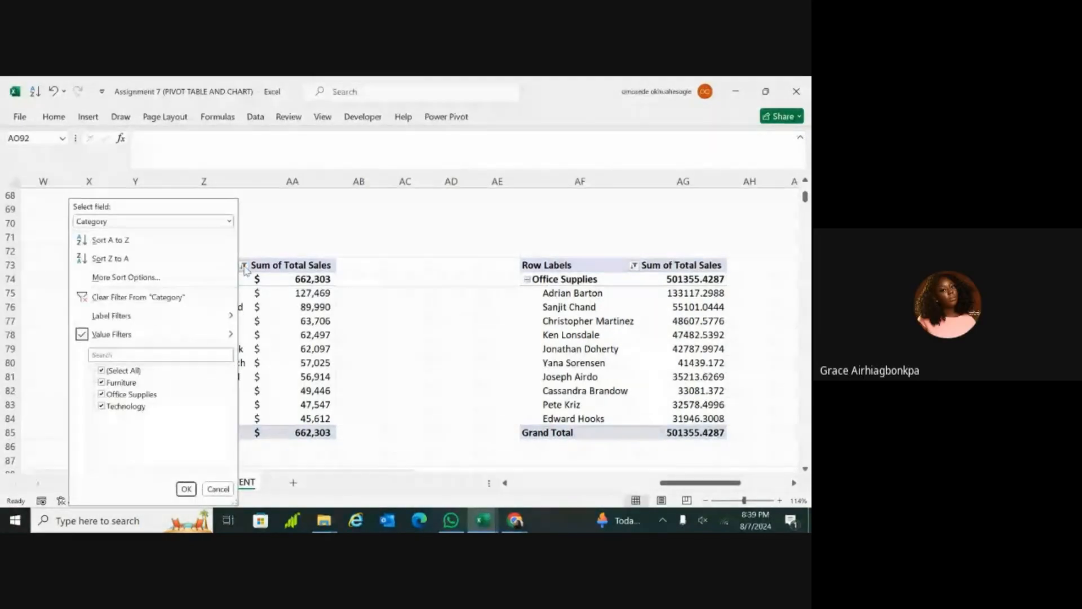
{"action": "mouse_move", "coordinate": [224, 336]}
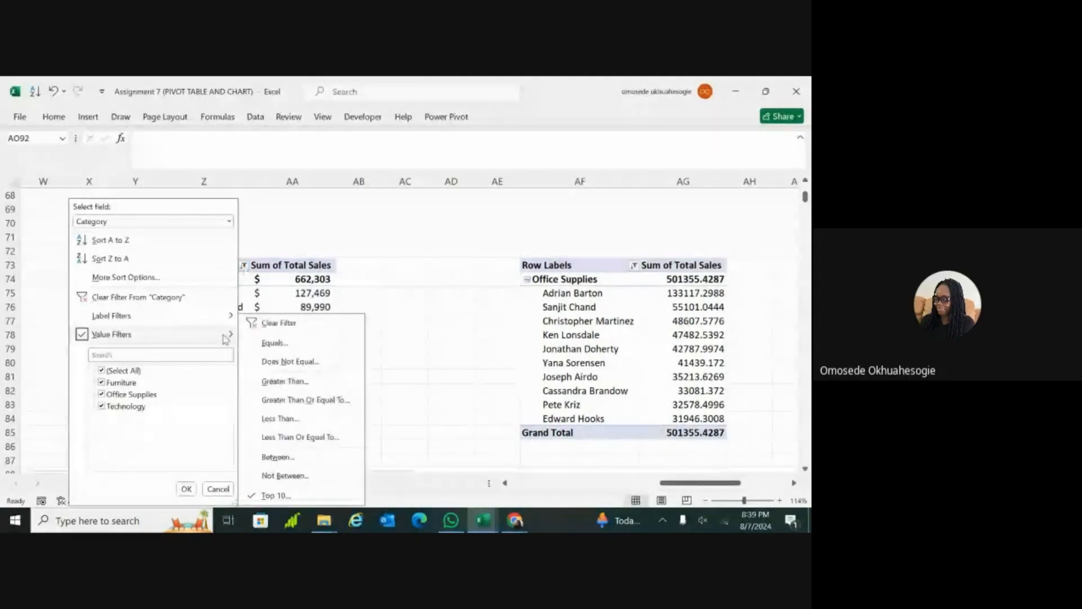
{"action": "left_click", "coordinate": [274, 496]}
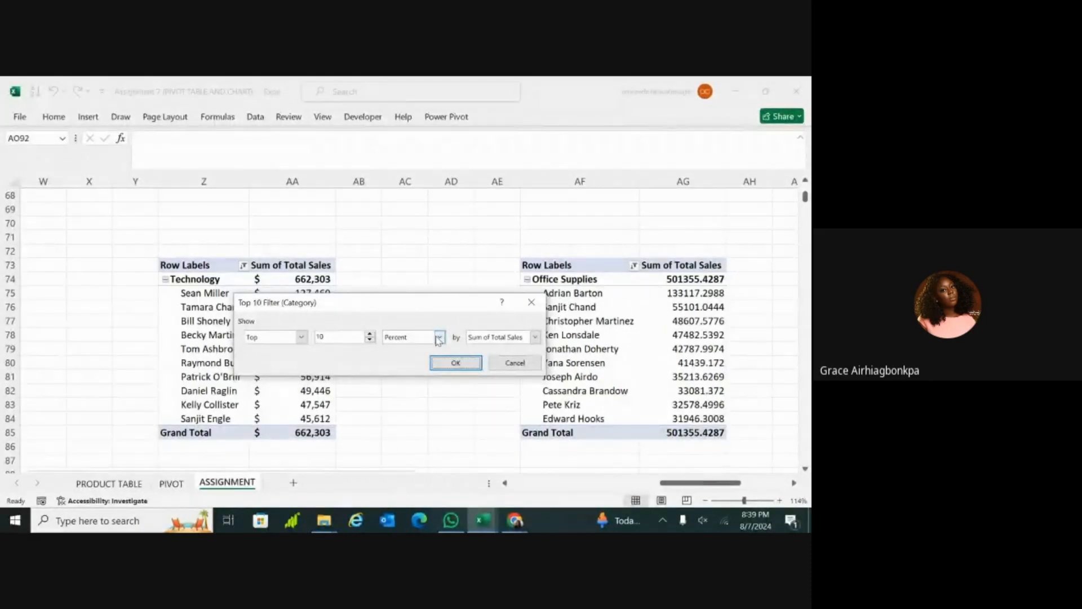
{"action": "left_click", "coordinate": [438, 338]}
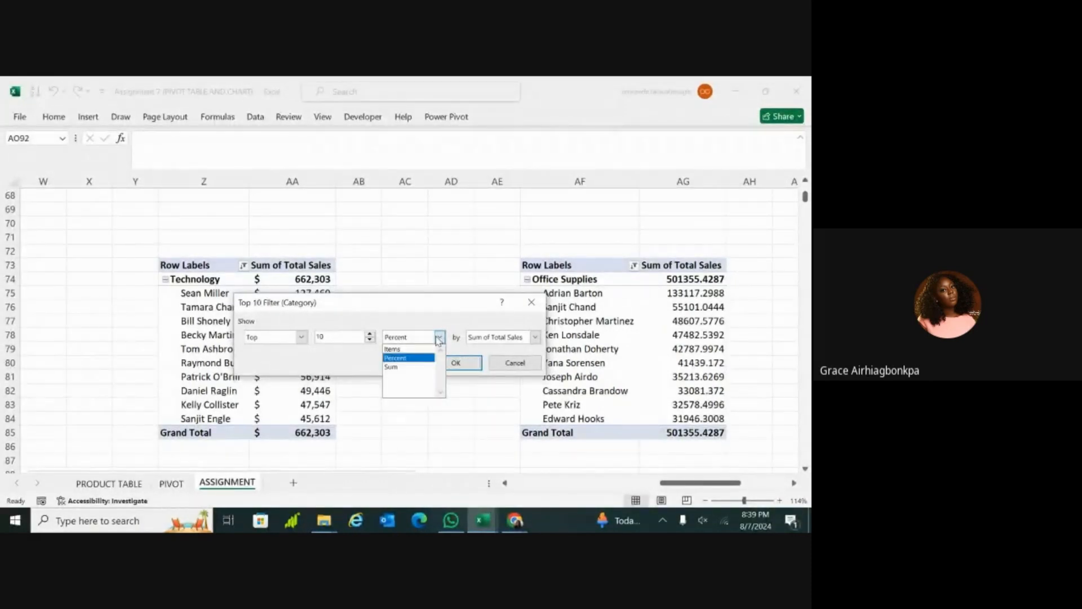
{"action": "left_click", "coordinate": [417, 366]}
{"action": "left_click", "coordinate": [454, 363]}
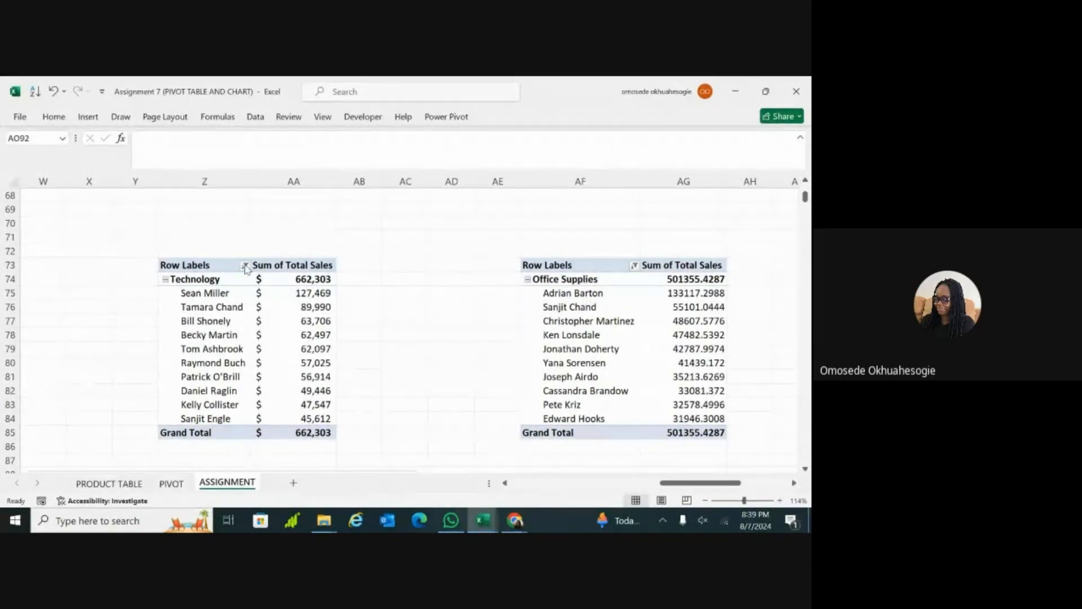
Step: Try a Bottom 10 Items filter by Sum of Total Sales on the Technology table's Customer Name field, and close it without applying
{"action": "left_click", "coordinate": [234, 377]}
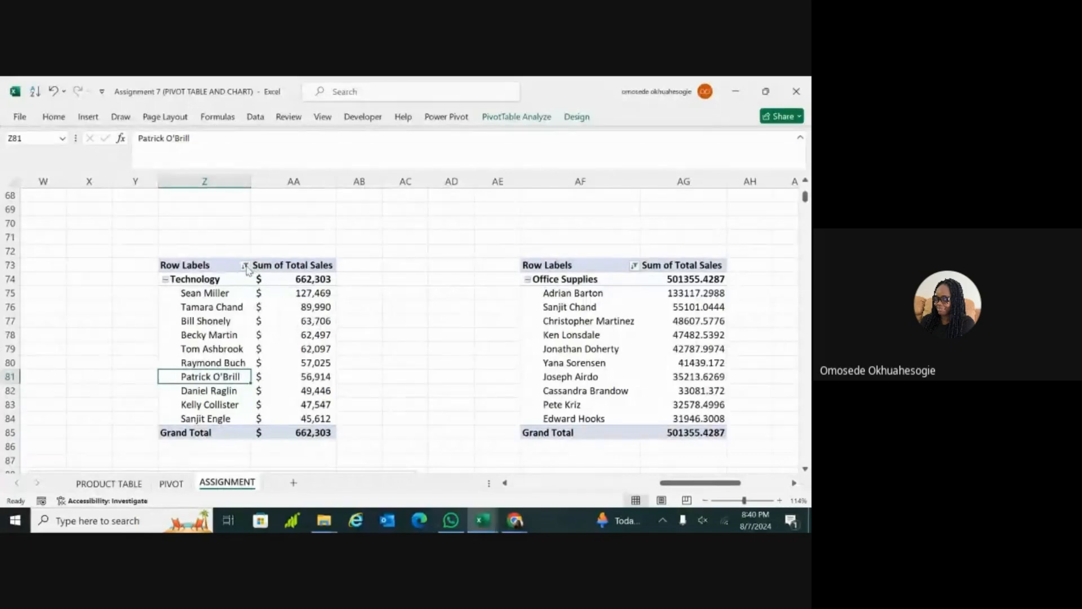
{"action": "left_click", "coordinate": [246, 265]}
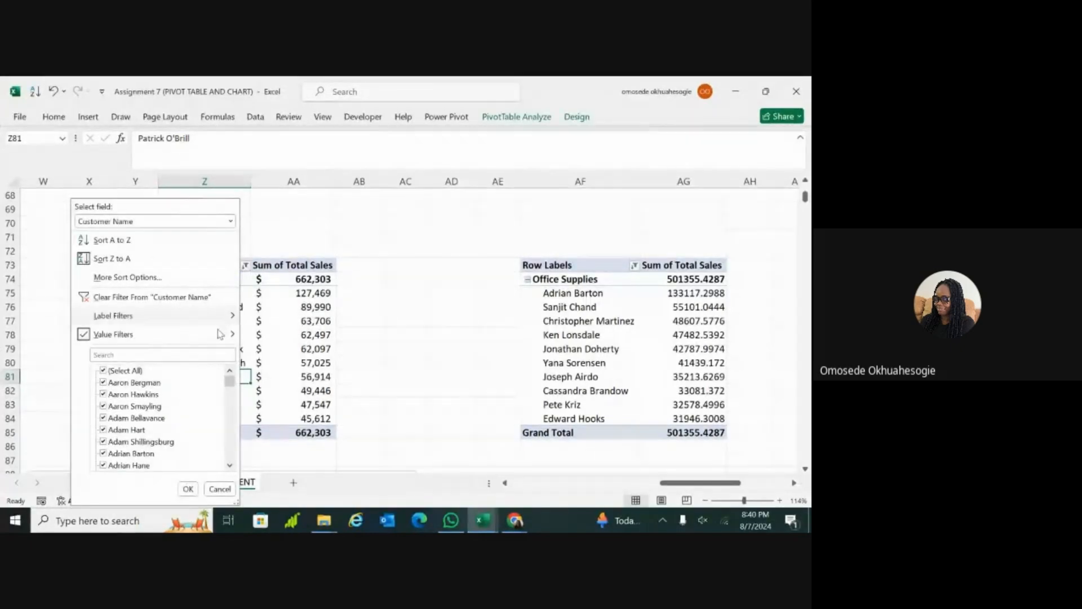
{"action": "mouse_move", "coordinate": [234, 337]}
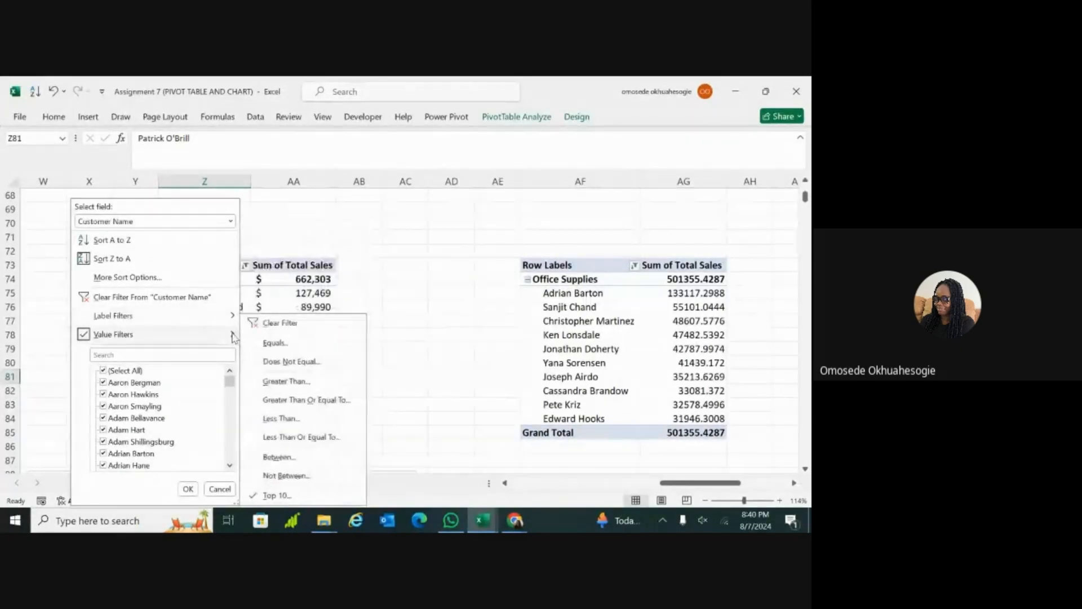
{"action": "left_click", "coordinate": [277, 494]}
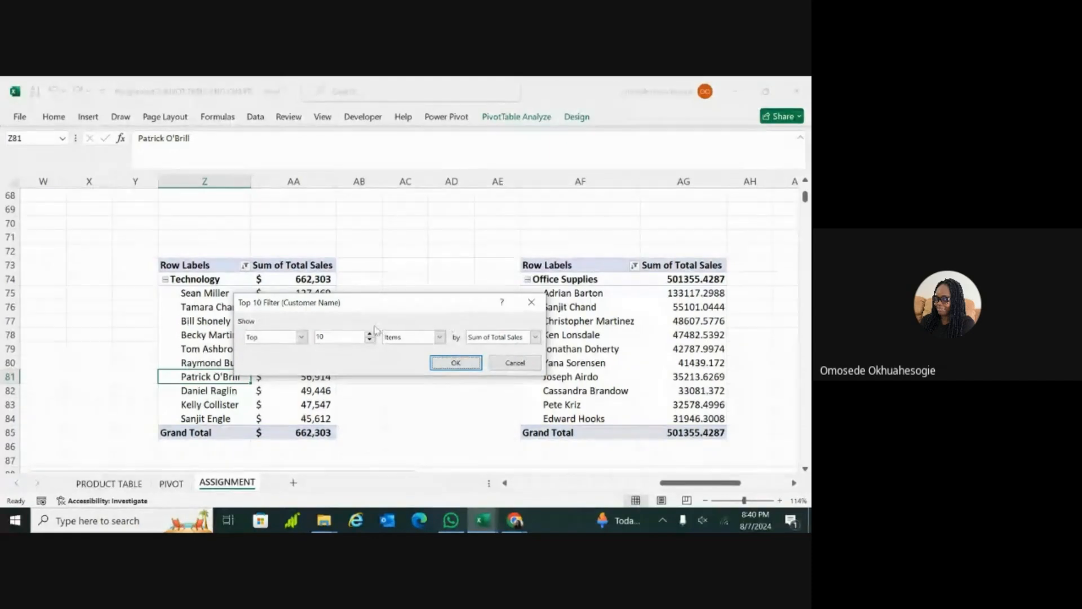
{"action": "left_click", "coordinate": [302, 337]}
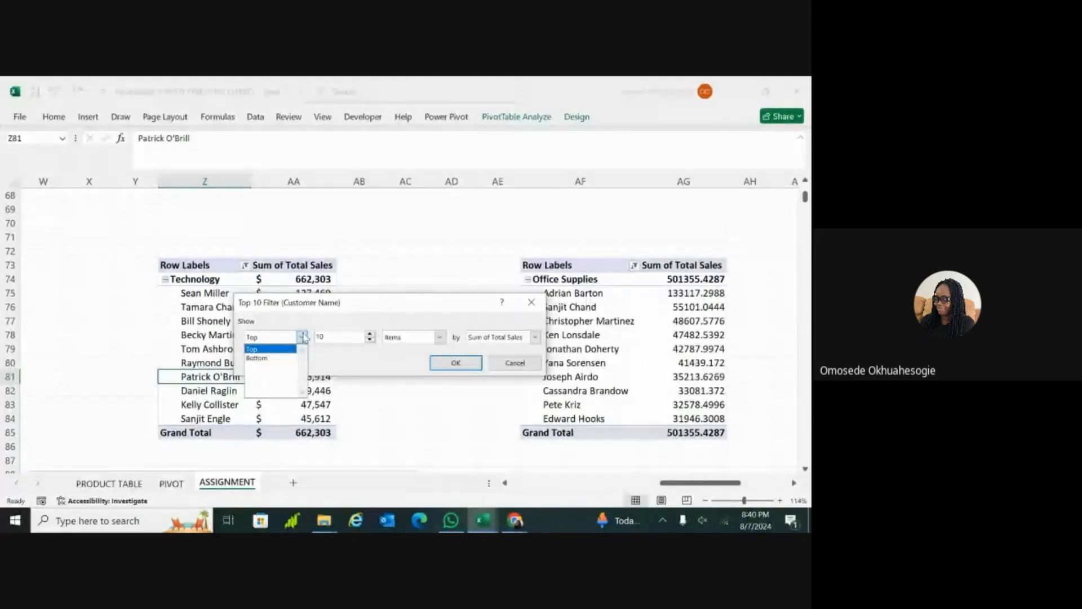
{"action": "left_click", "coordinate": [278, 358]}
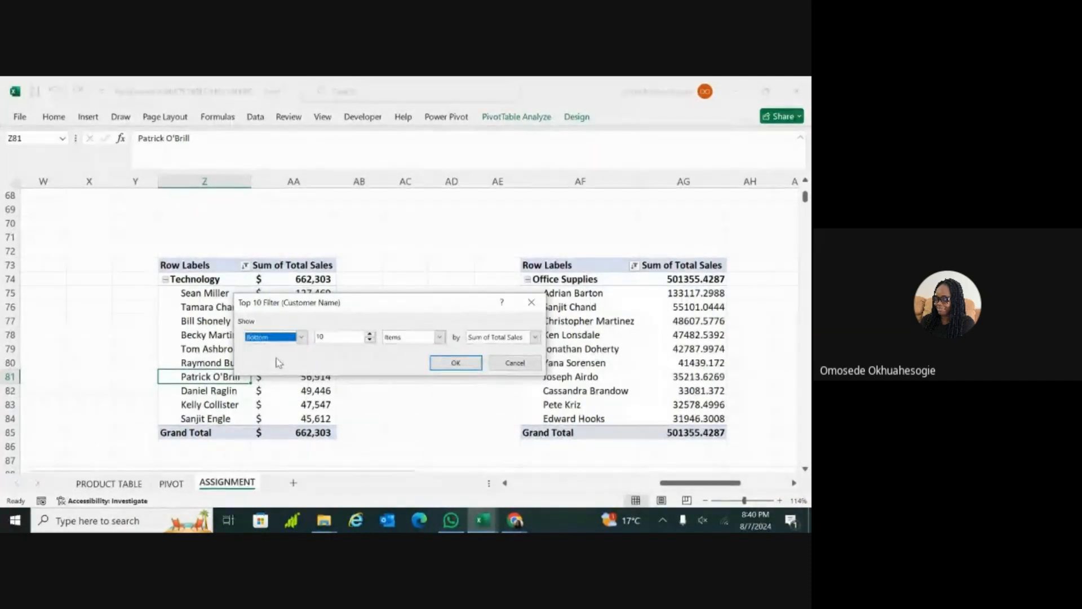
{"action": "left_click", "coordinate": [332, 336]}
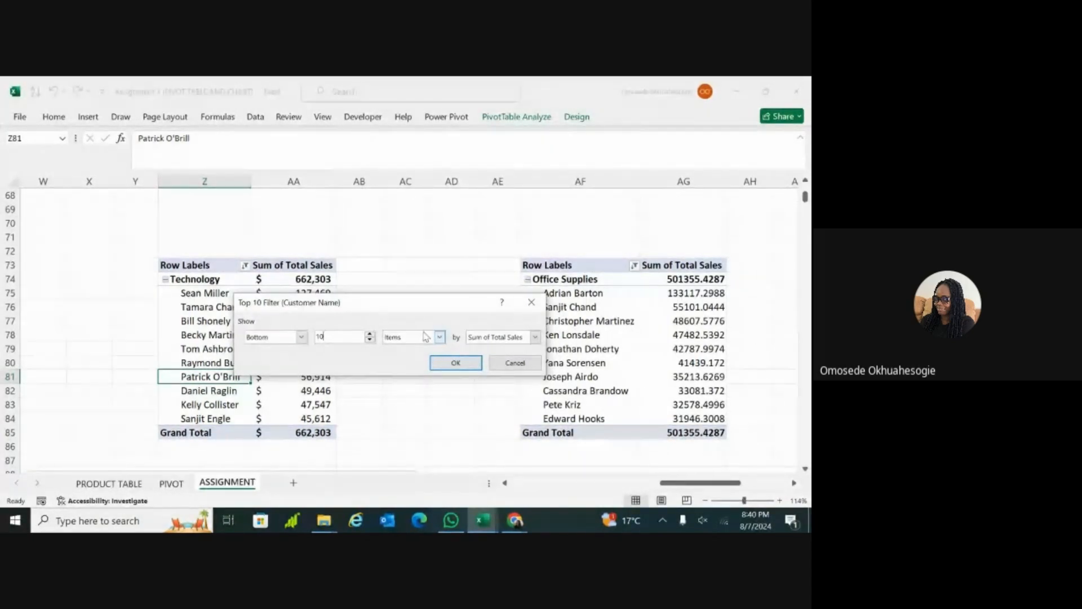
{"action": "left_click", "coordinate": [536, 337]}
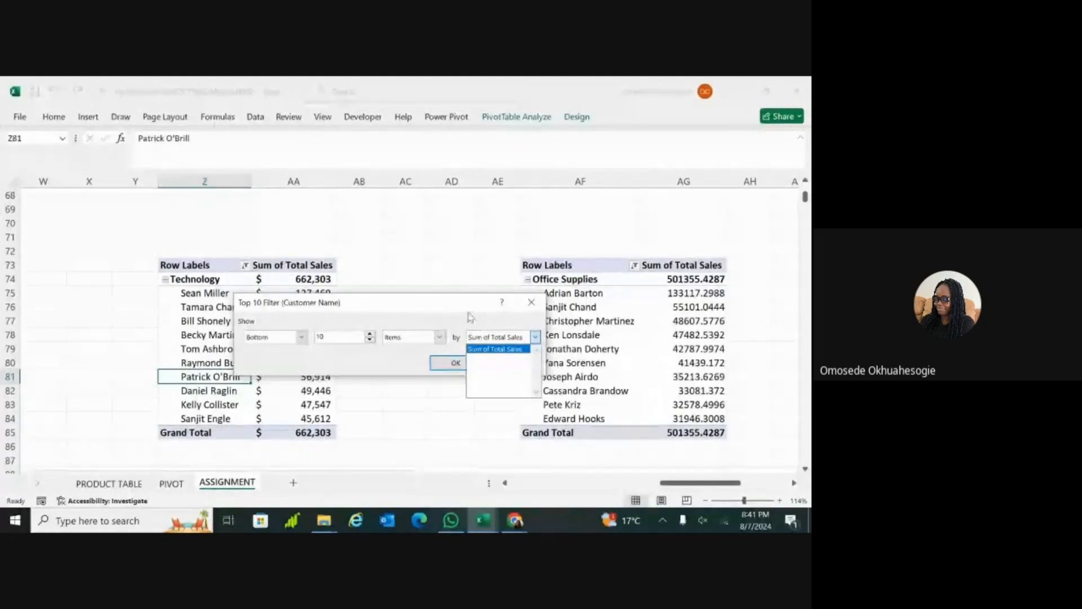
{"action": "left_click", "coordinate": [462, 313]}
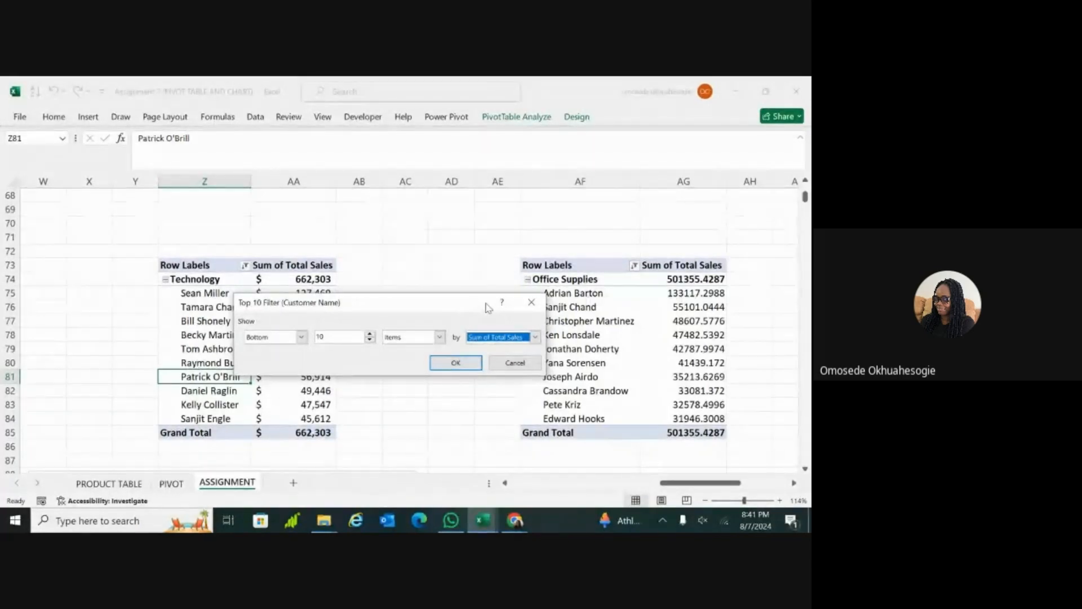
{"action": "left_click", "coordinate": [530, 304]}
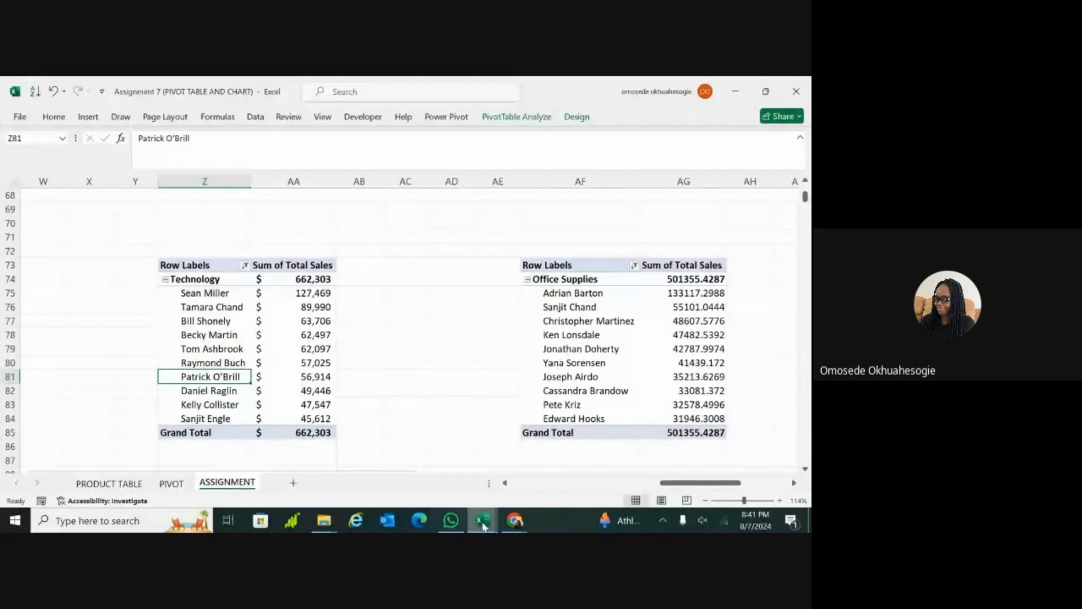
Step: Switch to the Class 8 dataset workbook and examine the category, region, sales trend and profit trend charts on its PIVOT sheet
{"action": "mouse_move", "coordinate": [482, 523]}
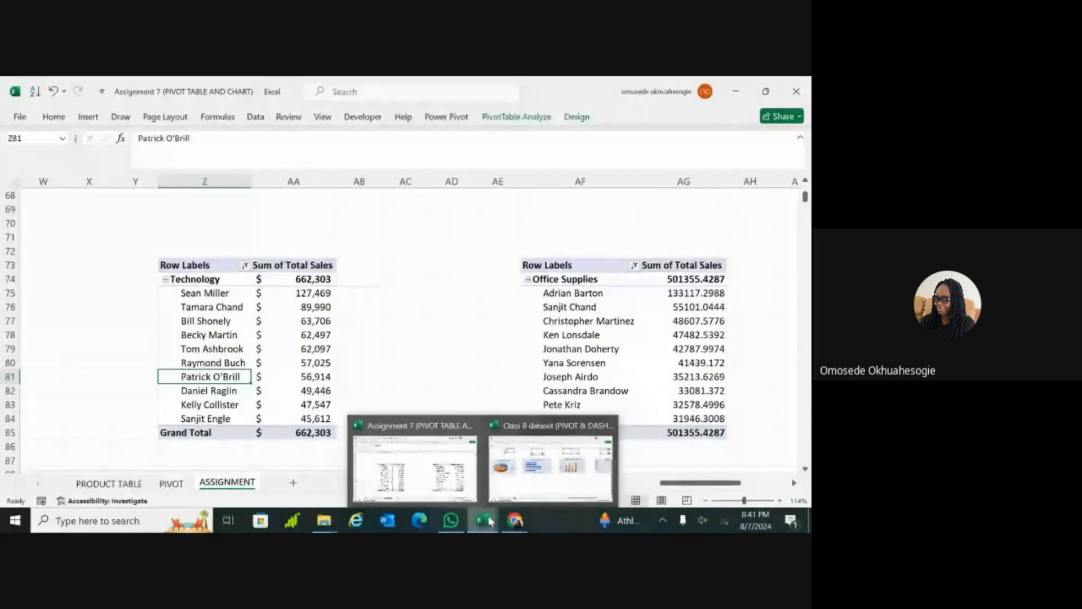
{"action": "left_click", "coordinate": [510, 485]}
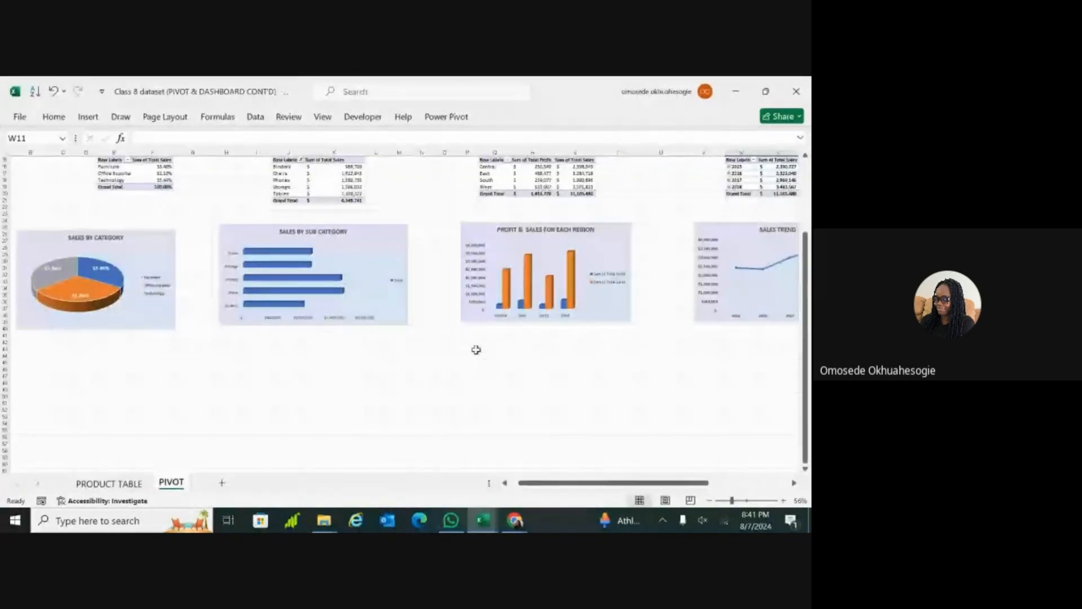
{"action": "scroll", "coordinate": [473, 352], "scroll_direction": "right", "scroll_amount": 5}
{"action": "scroll", "coordinate": [403, 314], "scroll_direction": "right", "scroll_amount": 1}
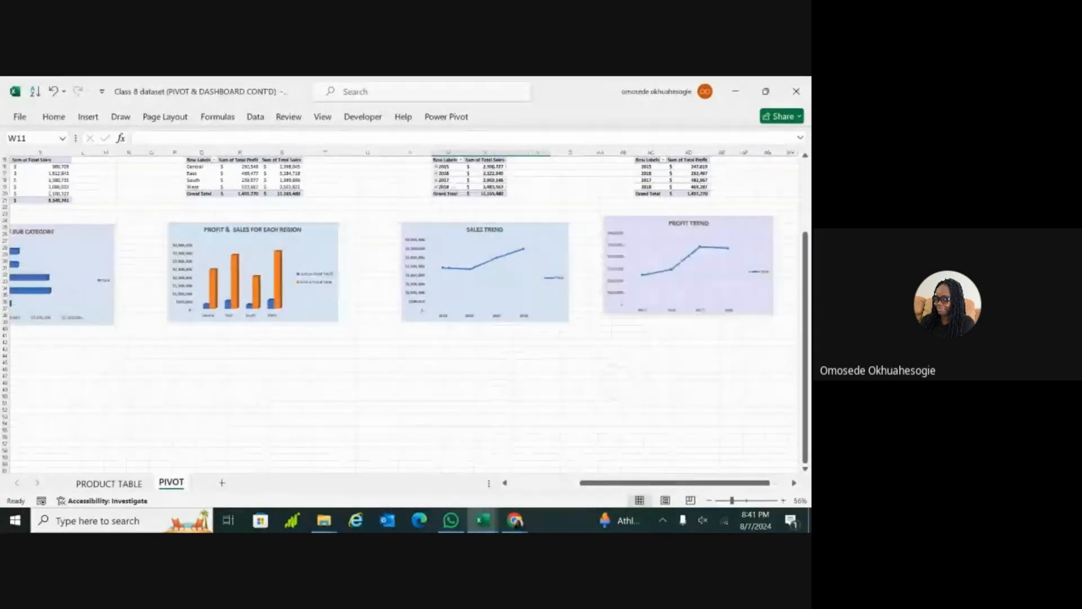
{"action": "scroll", "coordinate": [403, 314], "scroll_direction": "up", "scroll_amount": 2}
{"action": "scroll", "coordinate": [403, 314], "scroll_direction": "down", "scroll_amount": 1}
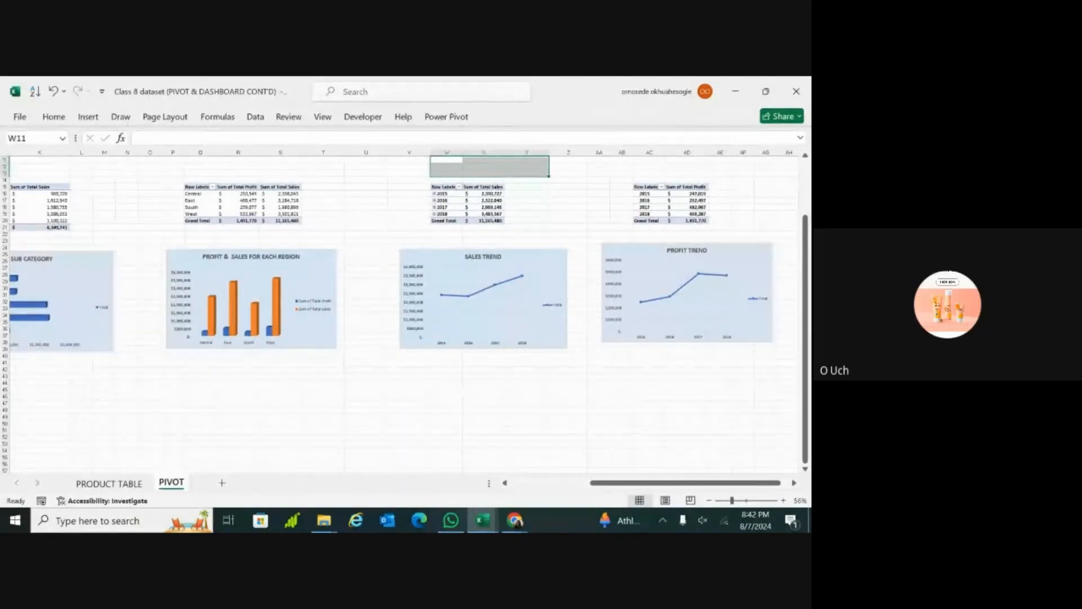
{"action": "scroll", "coordinate": [406, 314], "scroll_direction": "right", "scroll_amount": 1}
{"action": "scroll", "coordinate": [403, 314], "scroll_direction": "right", "scroll_amount": 1}
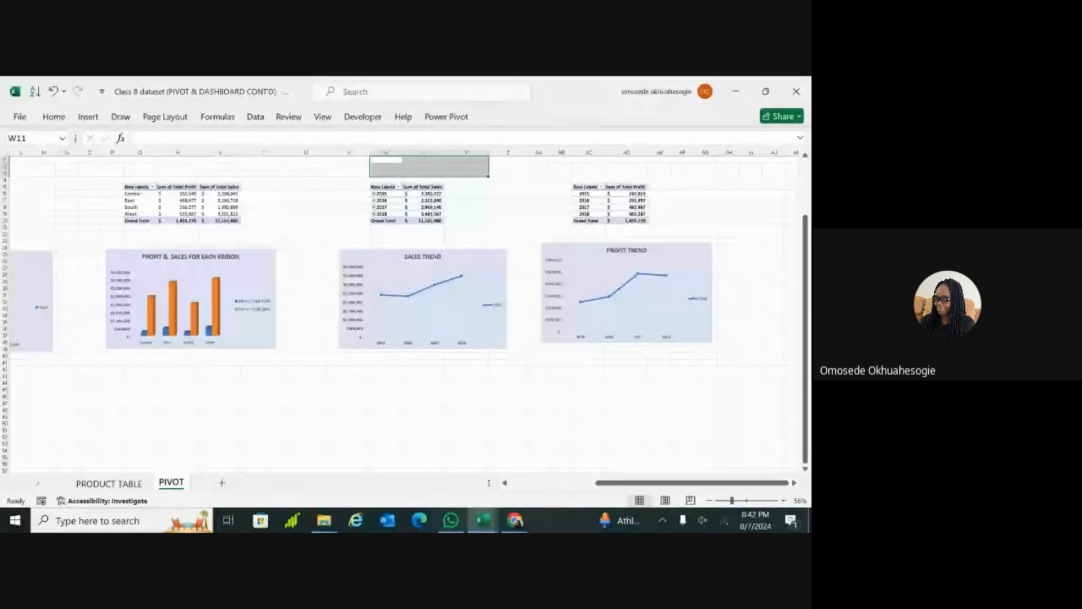
{"action": "scroll", "coordinate": [405, 253], "scroll_direction": "left", "scroll_amount": 5}
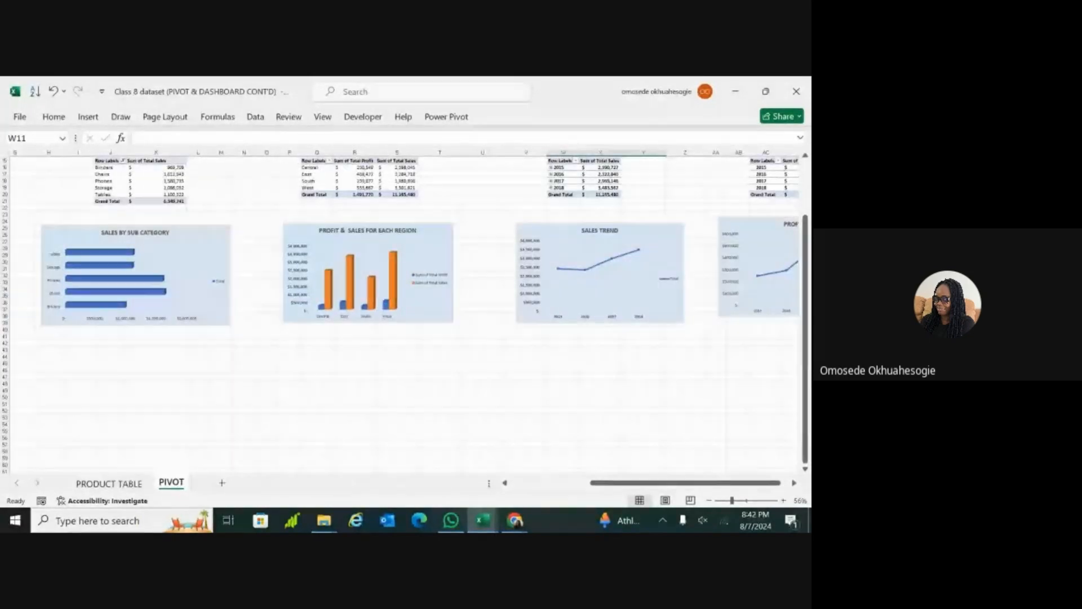
{"action": "scroll", "coordinate": [404, 310], "scroll_direction": "up", "scroll_amount": 2}
{"action": "left_click", "coordinate": [540, 423]}
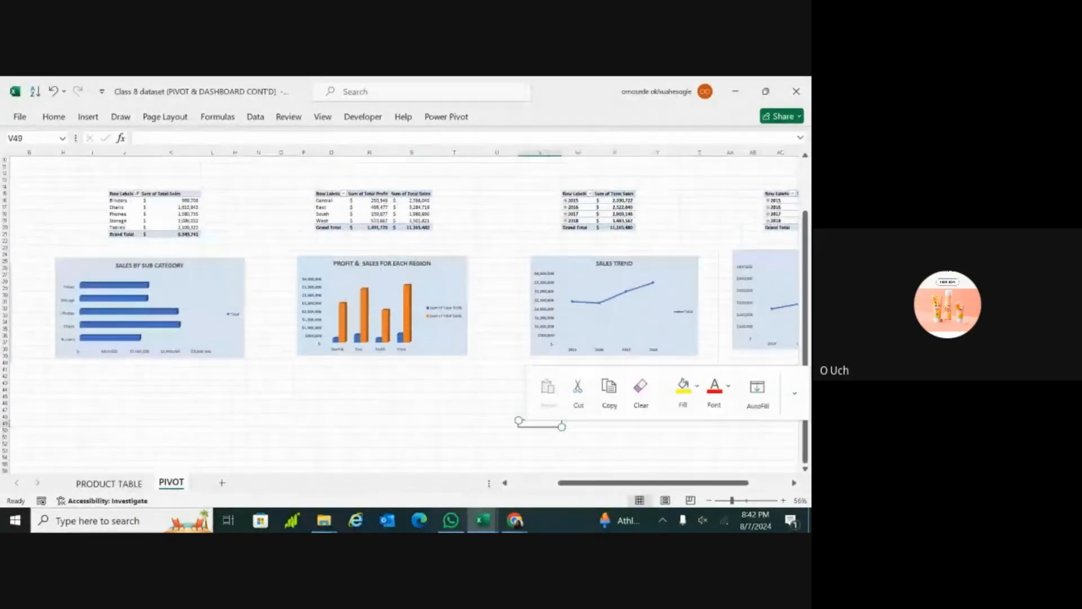
{"action": "left_click", "coordinate": [496, 390]}
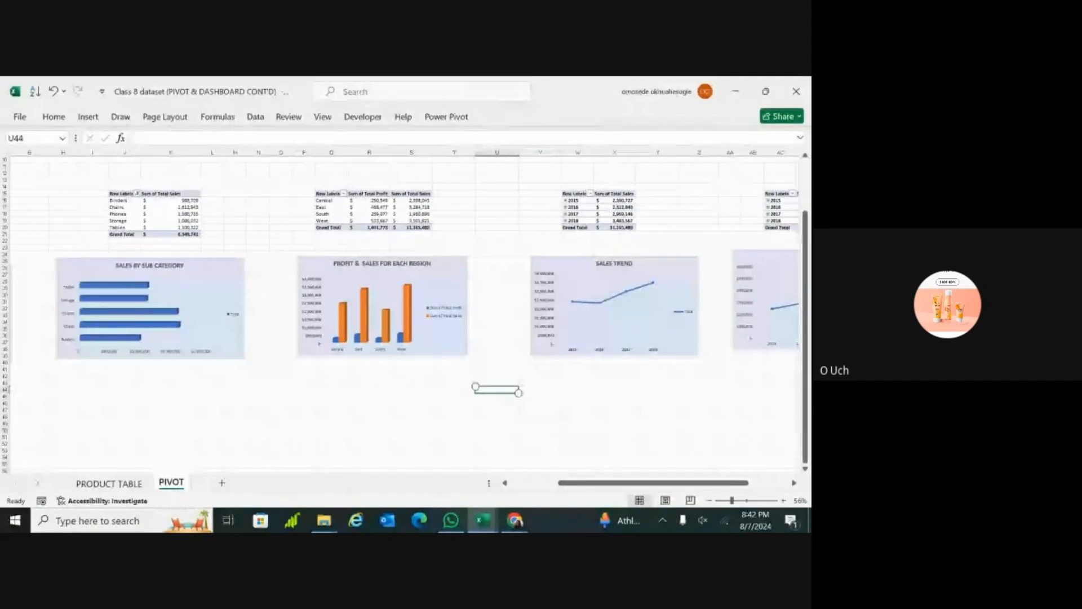
{"action": "left_click", "coordinate": [578, 417]}
{"action": "left_click", "coordinate": [497, 396]}
{"action": "left_click", "coordinate": [540, 396]}
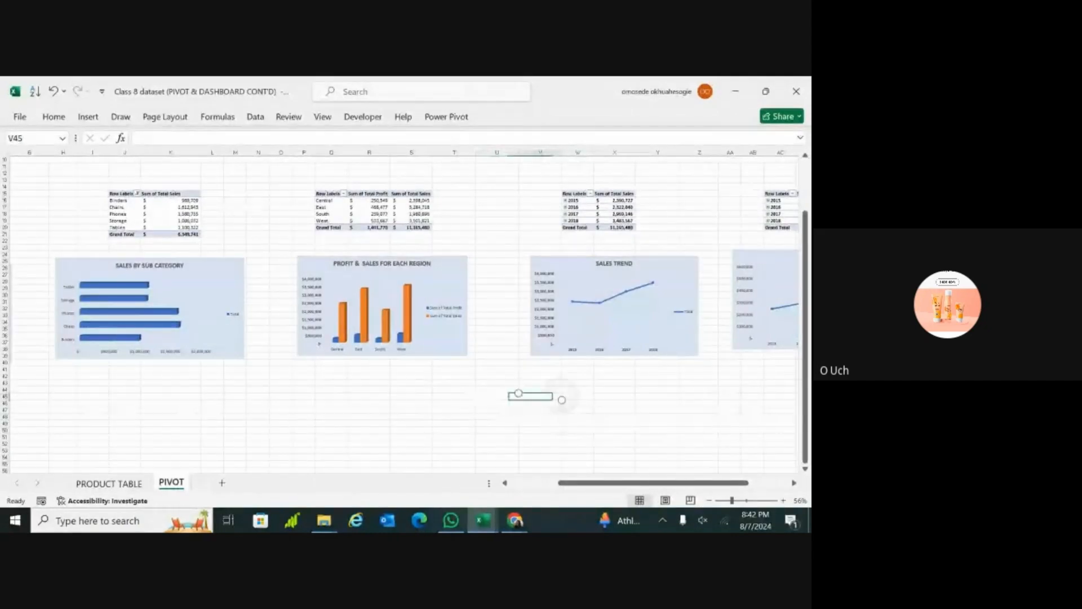
{"action": "left_click", "coordinate": [497, 430]}
{"action": "left_click", "coordinate": [496, 403]}
{"action": "left_click", "coordinate": [540, 390]}
{"action": "left_click", "coordinate": [540, 450]}
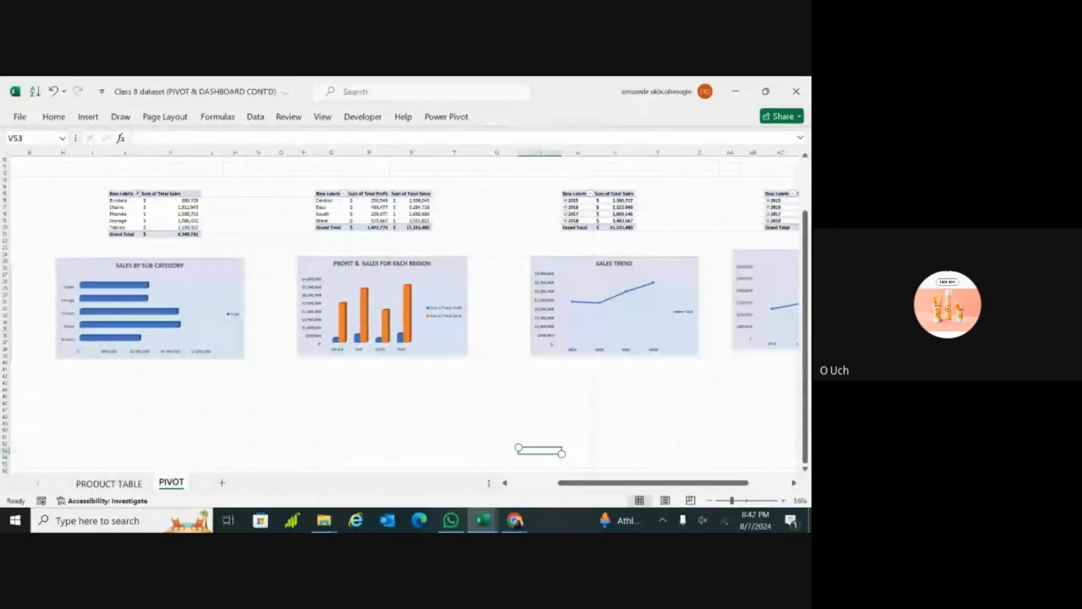
Step: Switch to the Assignment 7 workbook and view the Technology and Office Supplies customer PivotTables with their charts
{"action": "left_click", "coordinate": [483, 520]}
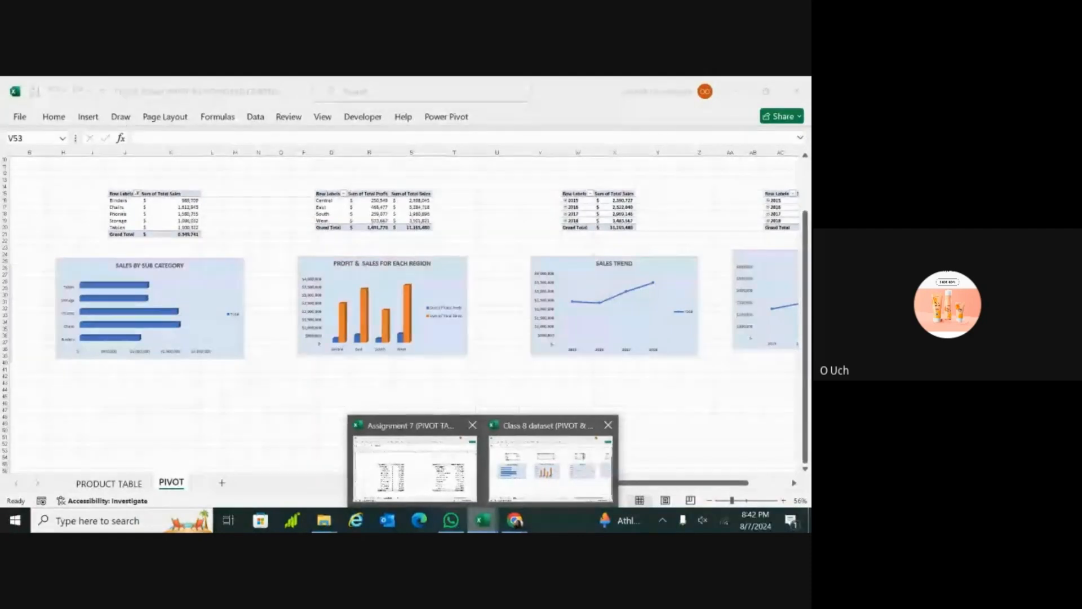
{"action": "left_click", "coordinate": [414, 468]}
{"action": "scroll", "coordinate": [410, 329], "scroll_direction": "down", "scroll_amount": 1}
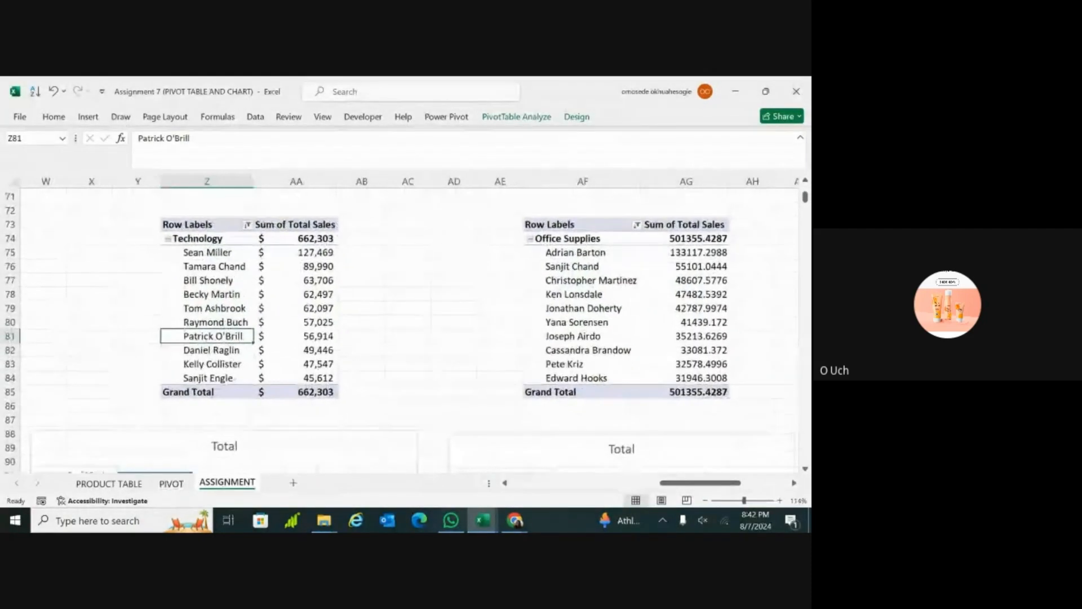
{"action": "scroll", "coordinate": [411, 330], "scroll_direction": "down", "scroll_amount": 1}
{"action": "scroll", "coordinate": [410, 330], "scroll_direction": "down", "scroll_amount": 1}
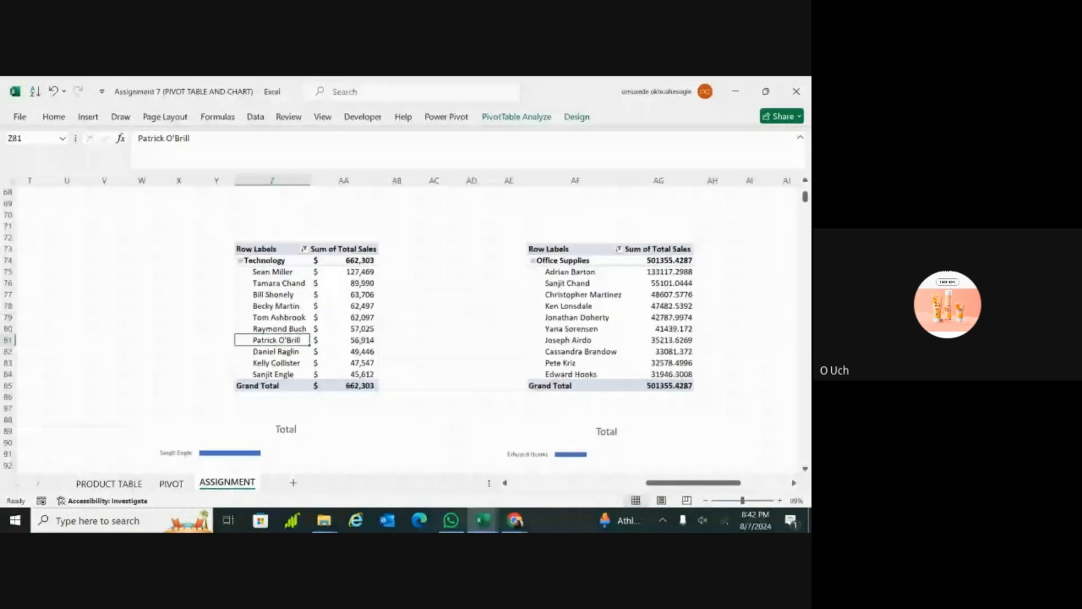
{"action": "scroll", "coordinate": [580, 437], "scroll_direction": "down", "scroll_amount": 3}
{"action": "left_click", "coordinate": [580, 437]}
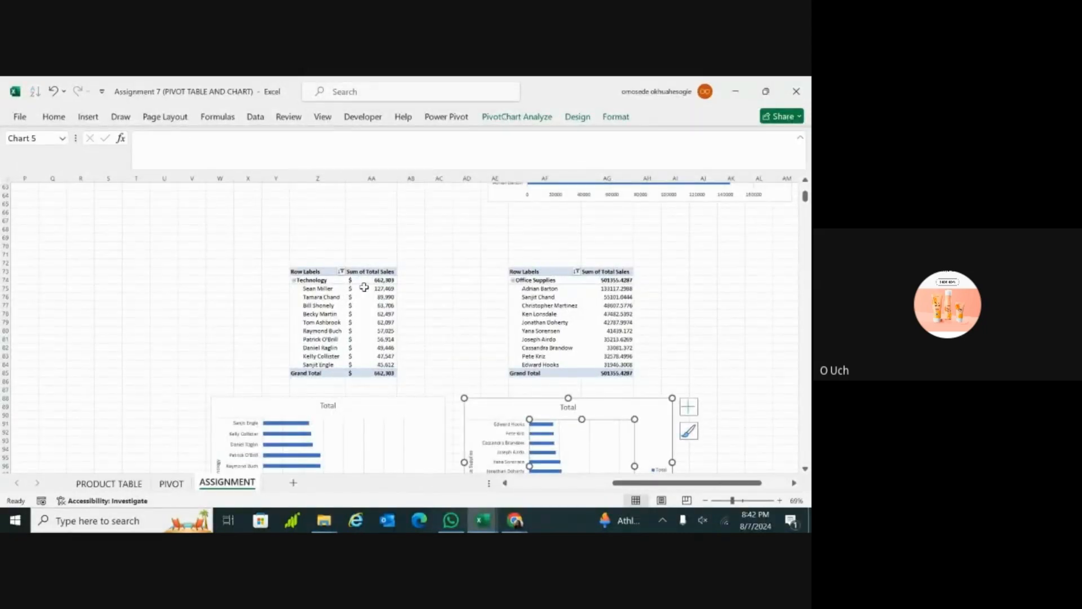
Step: Choose the Category field in the Technology PivotTable's row label filter and apply the filter
{"action": "left_click", "coordinate": [341, 272]}
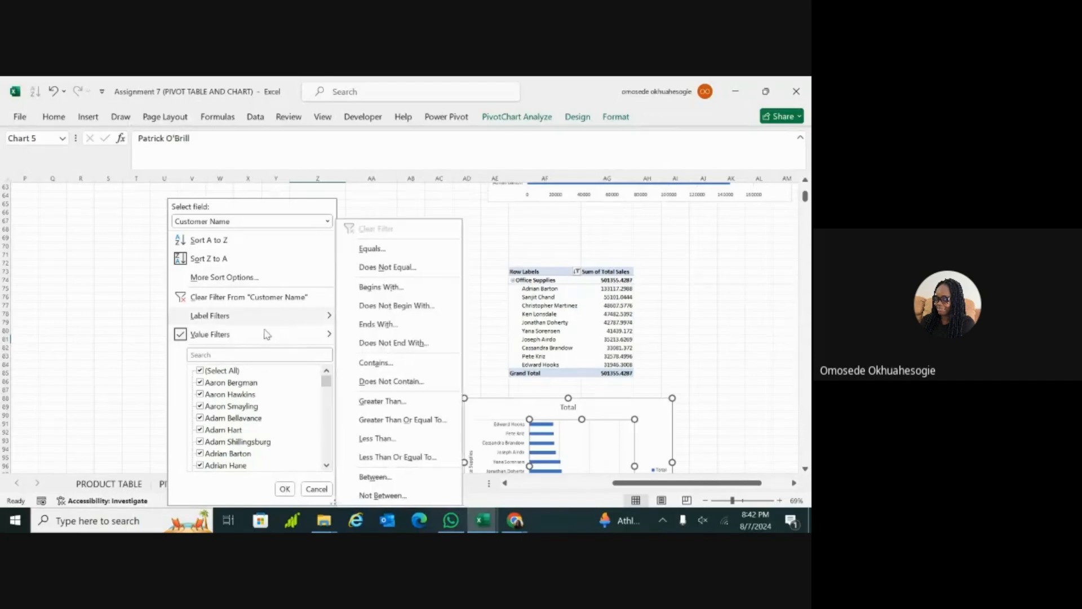
{"action": "left_click", "coordinate": [327, 221]}
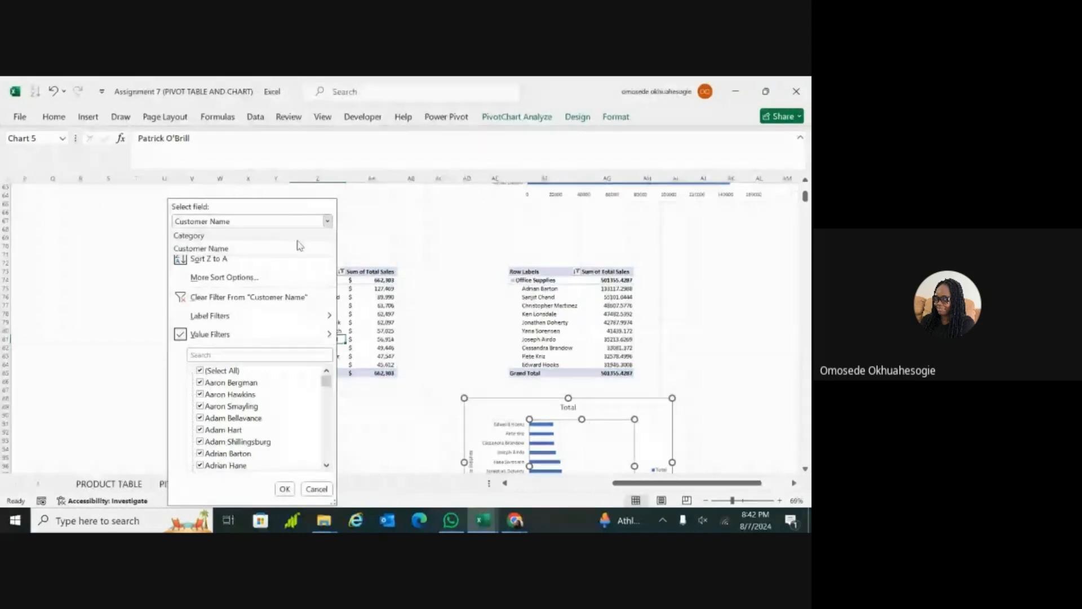
{"action": "left_click", "coordinate": [298, 236]}
{"action": "left_click", "coordinate": [284, 489]}
{"action": "left_click", "coordinate": [386, 382]}
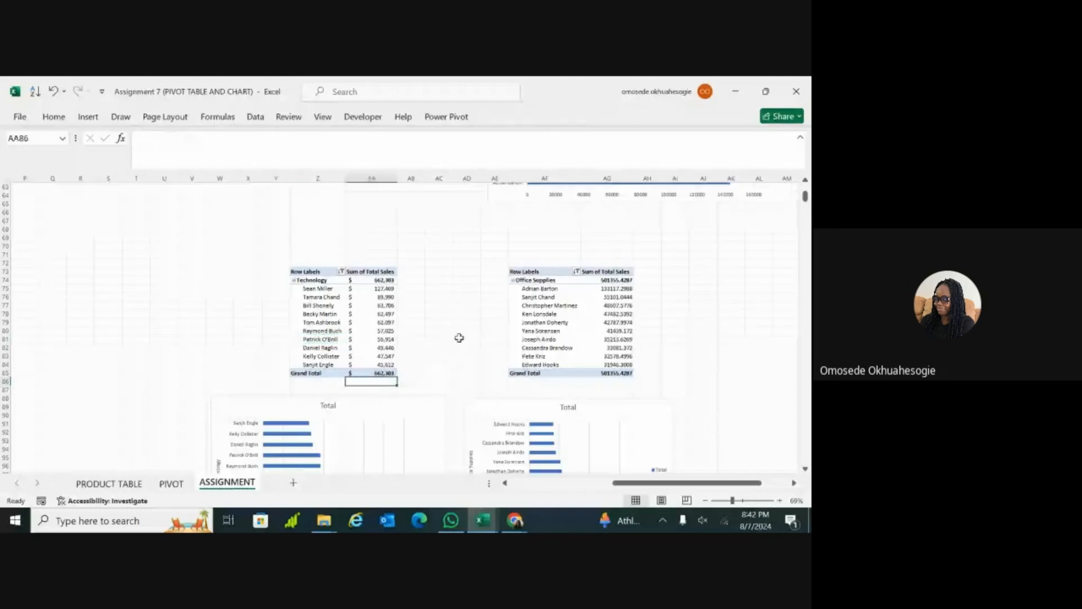
Step: Move the Technology chart down away from its PivotTable and show all categories in that table
{"action": "scroll", "coordinate": [460, 337], "scroll_direction": "down", "scroll_amount": 5}
{"action": "scroll", "coordinate": [435, 365], "scroll_direction": "up", "scroll_amount": 4}
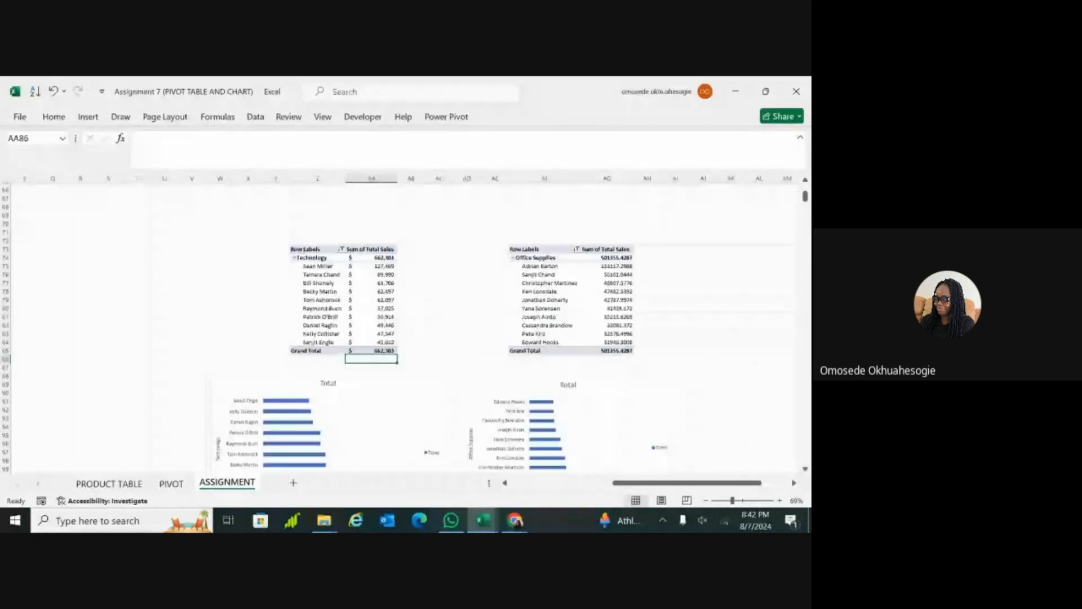
{"action": "scroll", "coordinate": [434, 365], "scroll_direction": "down", "scroll_amount": 1}
{"action": "left_click", "coordinate": [398, 362]}
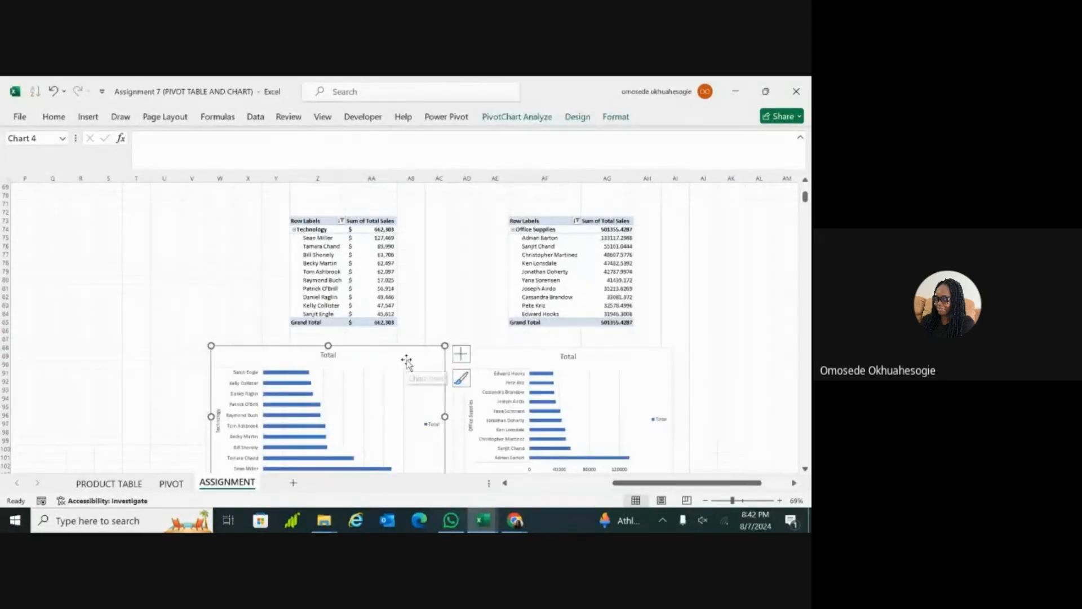
{"action": "scroll", "coordinate": [406, 468], "scroll_direction": "down", "scroll_amount": 1}
{"action": "left_click", "coordinate": [372, 264]}
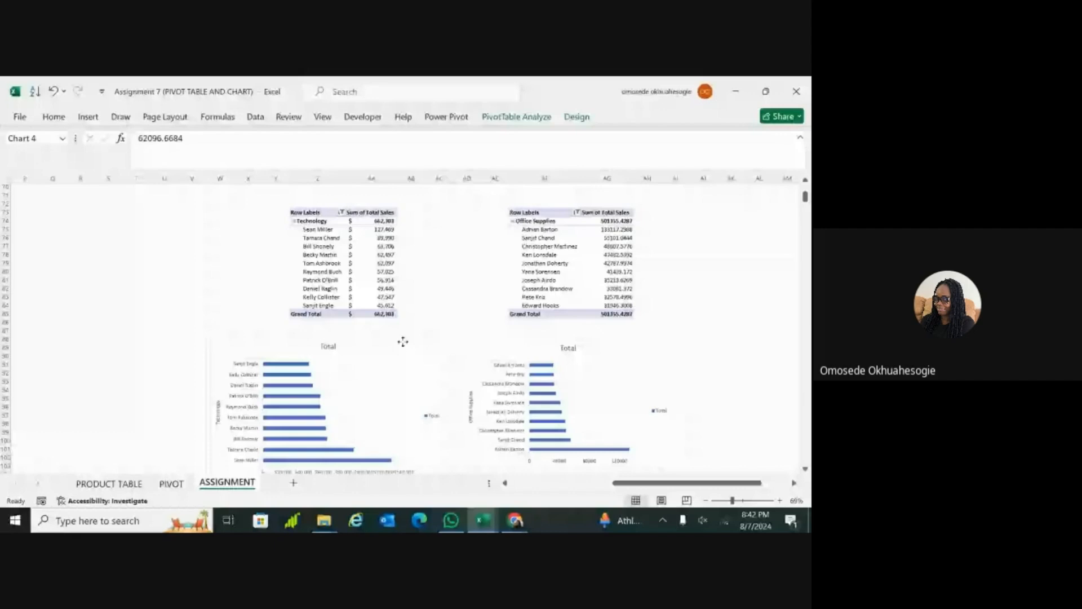
{"action": "left_click_drag", "start_coordinate": [403, 341], "coordinate": [429, 451]}
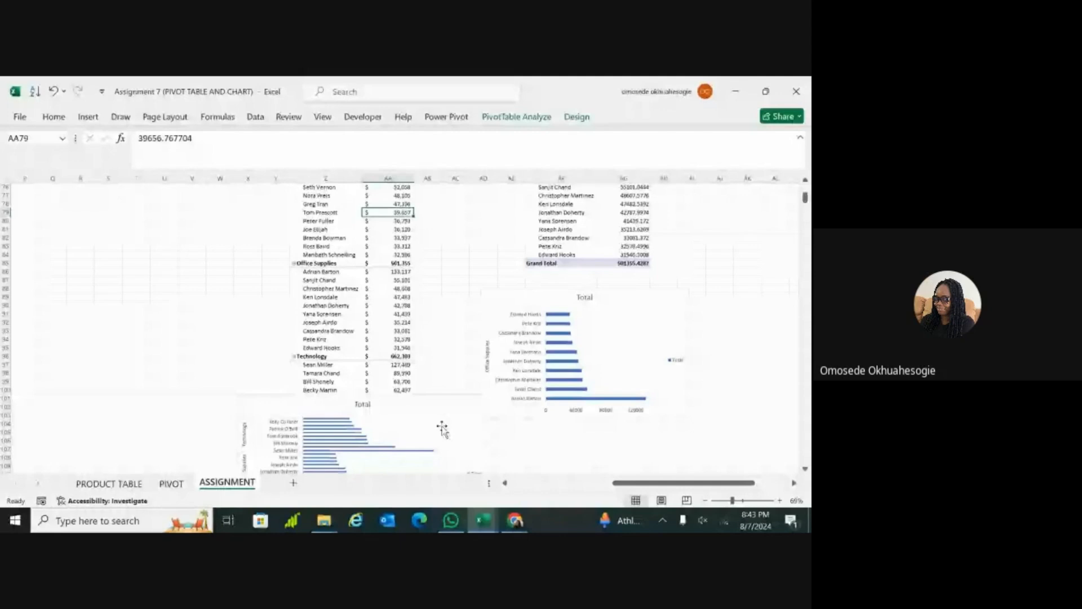
Step: Move both charts clear of the expanded three-category PivotTable and check that table's Category filter
{"action": "left_click", "coordinate": [452, 411]}
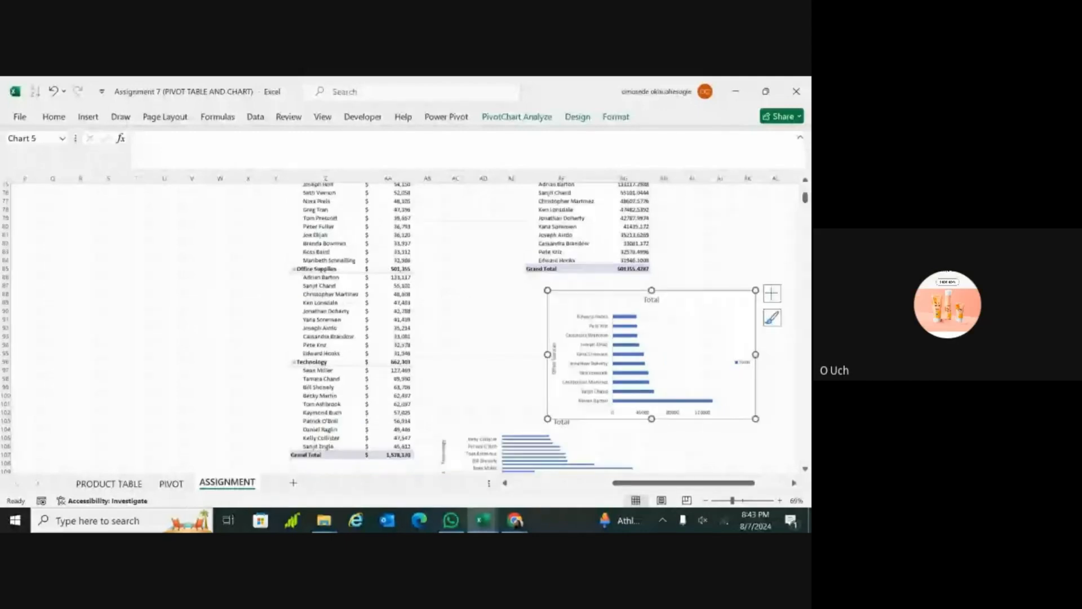
{"action": "scroll", "coordinate": [405, 327], "scroll_direction": "down", "scroll_amount": 1}
{"action": "scroll", "coordinate": [405, 327], "scroll_direction": "left", "scroll_amount": 2}
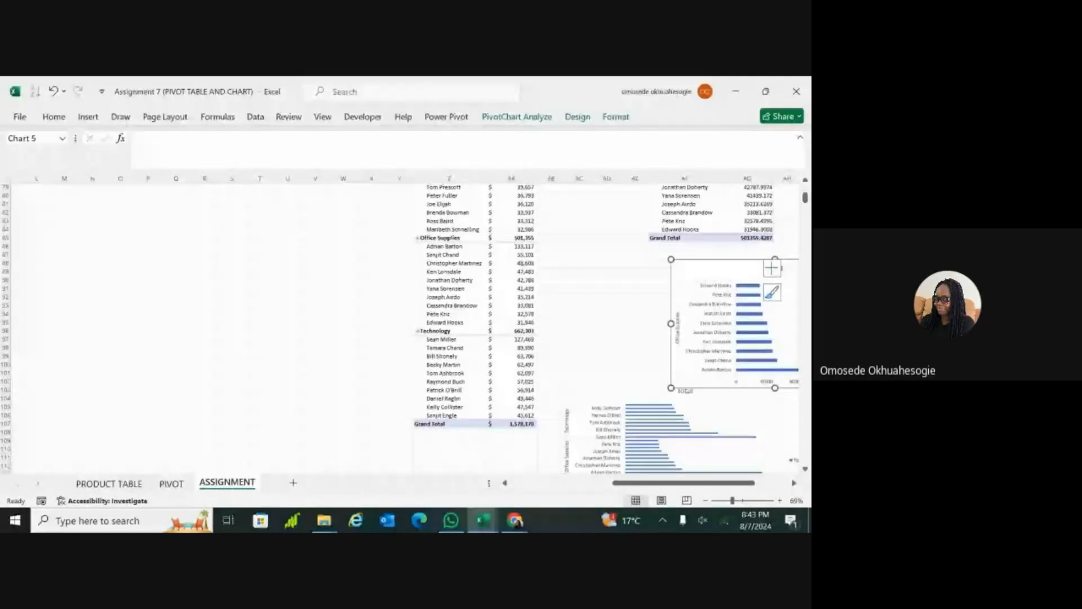
{"action": "scroll", "coordinate": [556, 470], "scroll_direction": "up", "scroll_amount": 2}
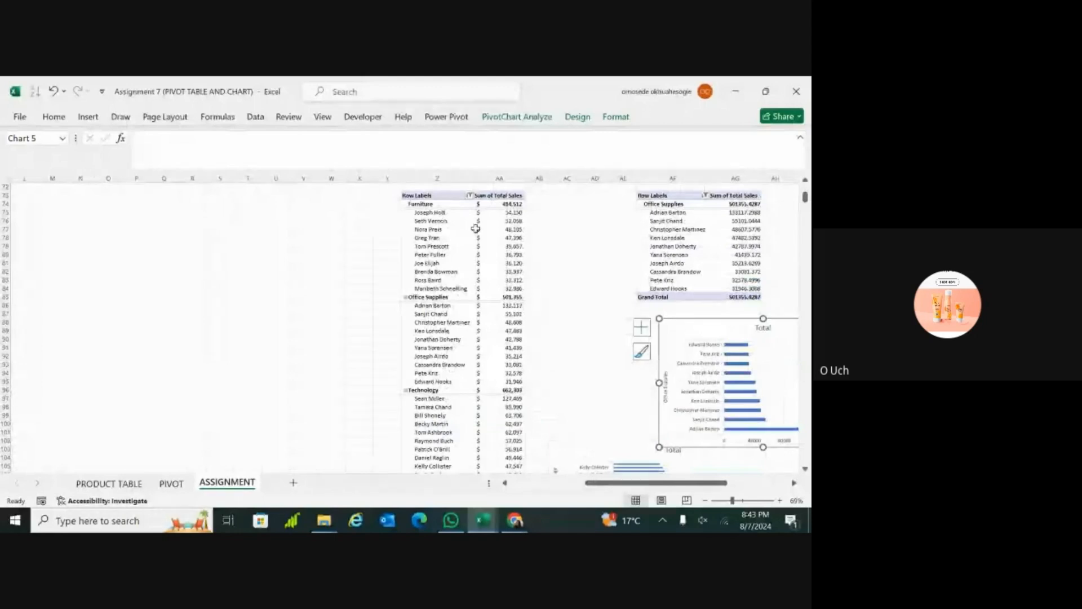
{"action": "left_click", "coordinate": [469, 195]}
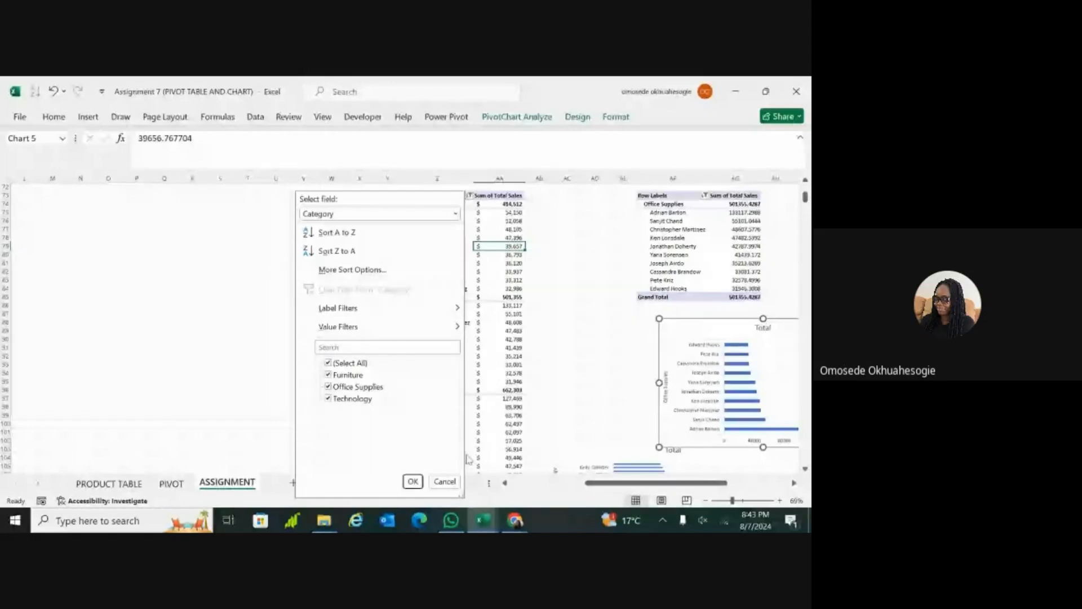
{"action": "left_click", "coordinate": [548, 378]}
Step: Undo the chart moves, category filtering and customer sorting, back past the insertion of the two PivotCharts
{"action": "key", "text": "ctrl+z"}
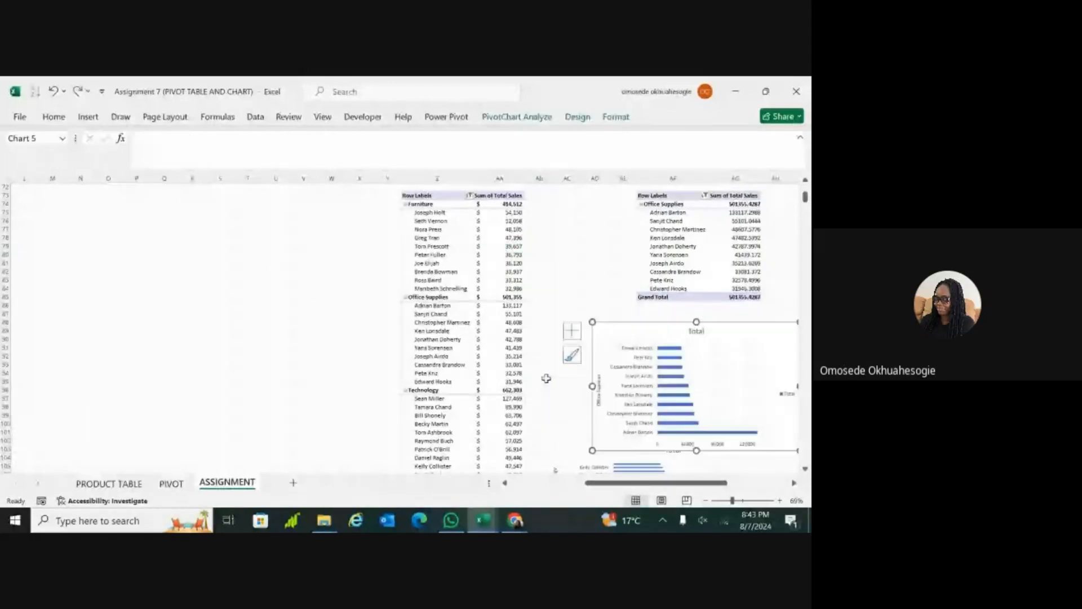
{"action": "key", "text": "ctrl+z"}
{"action": "key", "text": "ctrl+z"}
{"action": "key", "text": "ctrl+z"}
{"action": "key", "text": "ctrl+z"}
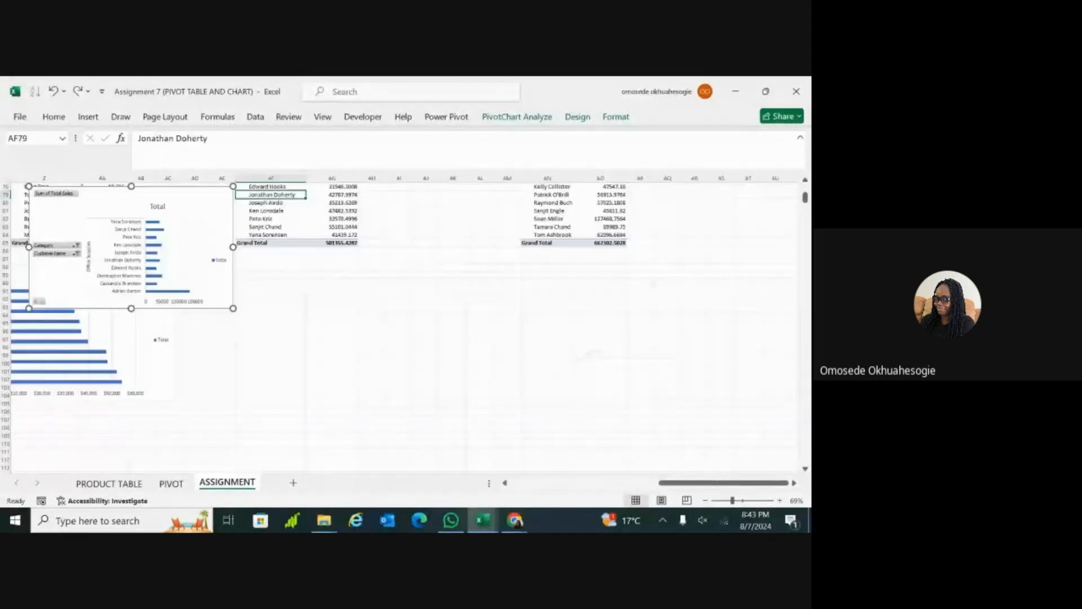
{"action": "key", "text": "ctrl+z"}
{"action": "key", "text": "ctrl+z"}
{"action": "scroll", "coordinate": [383, 304], "scroll_direction": "down", "scroll_amount": 3}
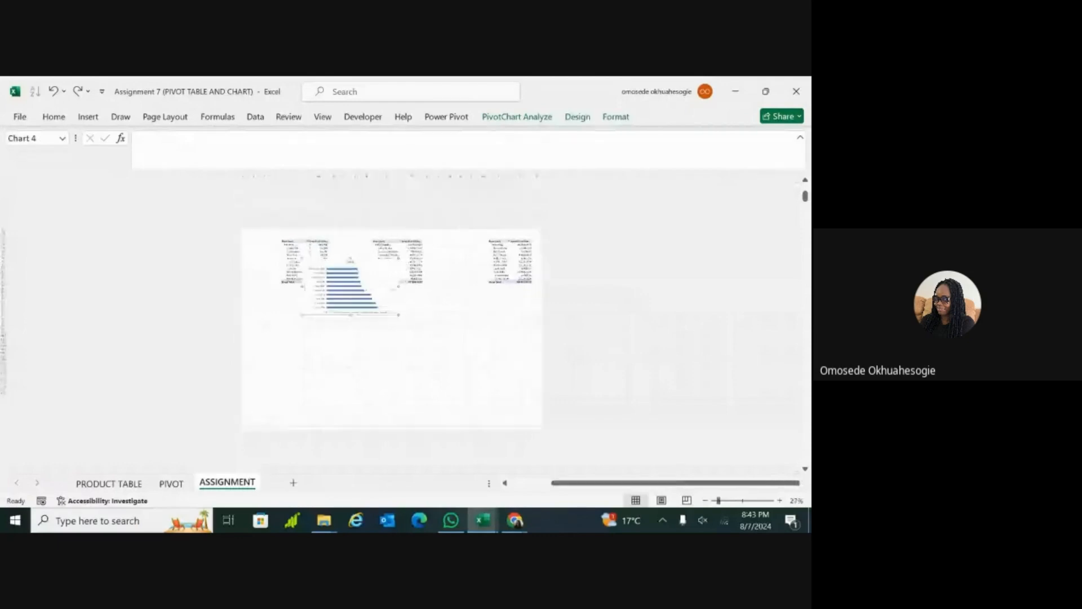
{"action": "left_click", "coordinate": [499, 338]}
{"action": "scroll", "coordinate": [546, 377], "scroll_direction": "up", "scroll_amount": 3}
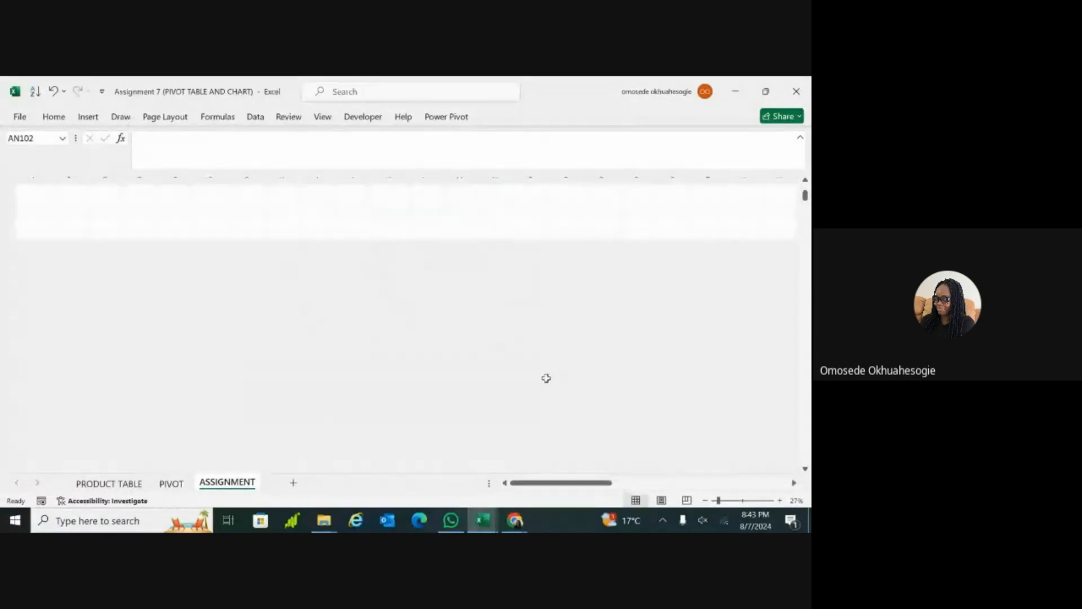
{"action": "key", "text": "ctrl+z"}
{"action": "key", "text": "ctrl+z"}
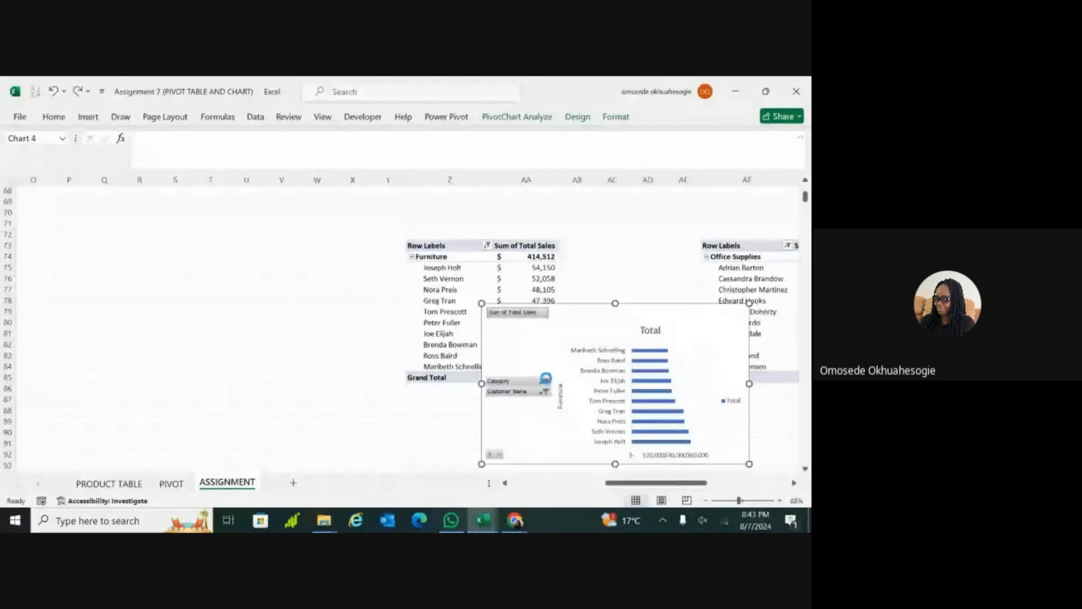
{"action": "key", "text": "ctrl+z"}
{"action": "scroll", "coordinate": [545, 378], "scroll_direction": "up", "scroll_amount": 6}
{"action": "scroll", "coordinate": [546, 379], "scroll_direction": "down", "scroll_amount": 3}
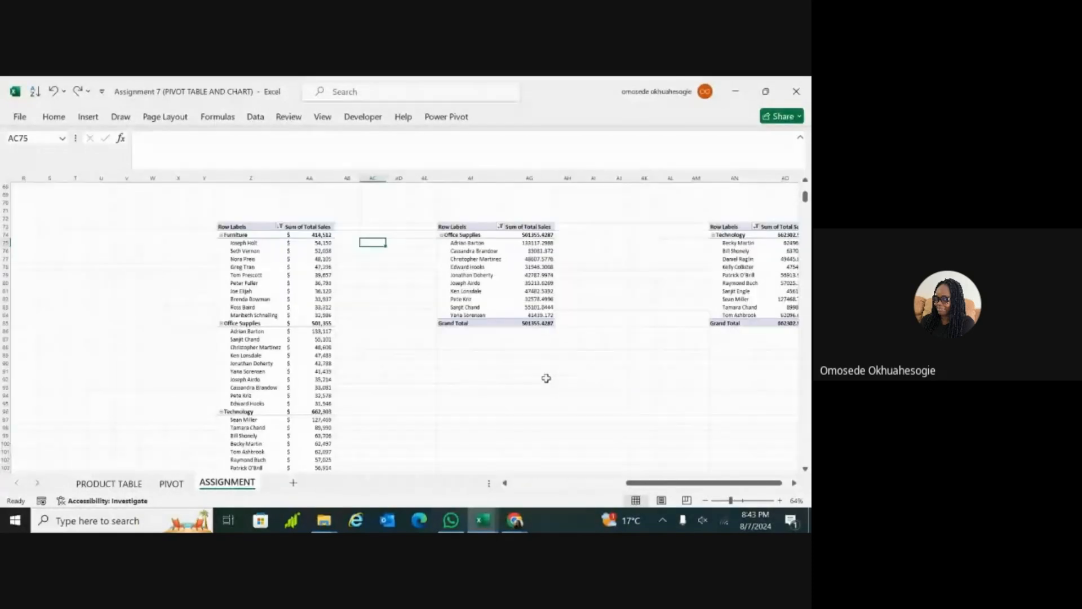
Step: Undo the sales number formatting, the copied PivotTables, the Furniture category filter and the top 10 customer filter
{"action": "key", "text": "ctrl+z"}
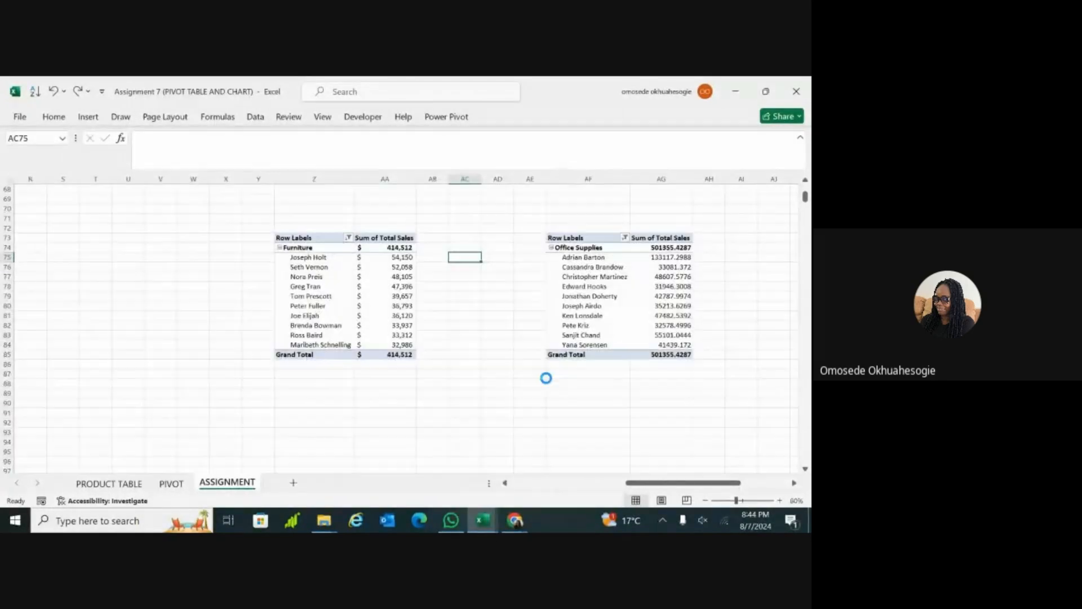
{"action": "key", "text": "ctrl+z"}
{"action": "key", "text": "ctrl+z"}
{"action": "key", "text": "ctrl+z"}
{"action": "key", "text": "ctrl+z"}
{"action": "key", "text": "ctrl+z"}
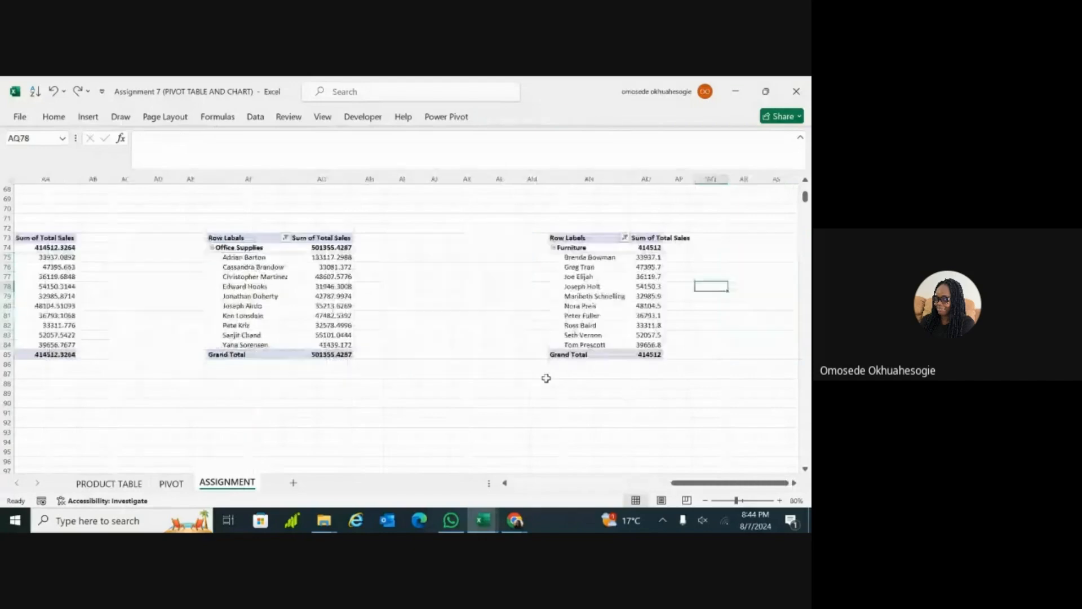
{"action": "key", "text": "ctrl+z"}
{"action": "key", "text": "ctrl+z"}
{"action": "key", "text": "ctrl+z"}
{"action": "key", "text": "ctrl+z"}
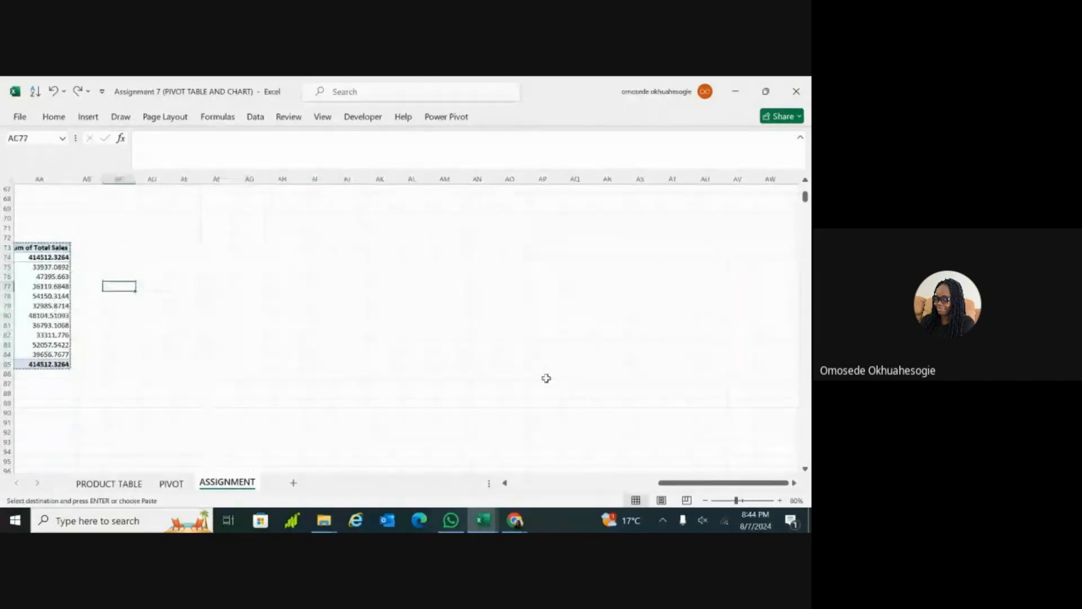
{"action": "key", "text": "ctrl+z"}
{"action": "key", "text": "ctrl+z"}
{"action": "key", "text": "ctrl+z"}
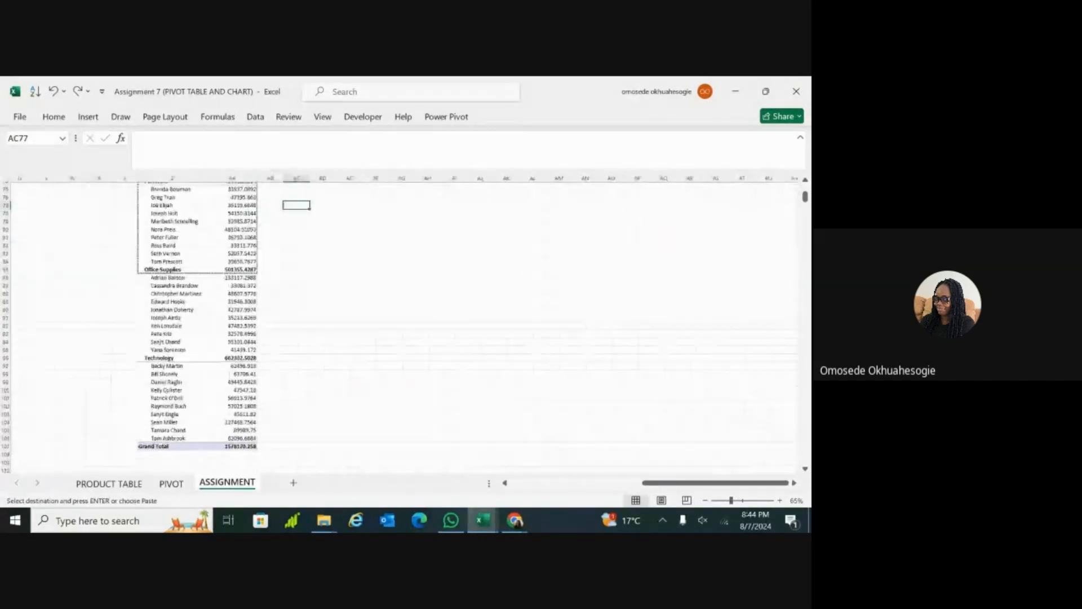
{"action": "scroll", "coordinate": [406, 325], "scroll_direction": "up", "scroll_amount": 3}
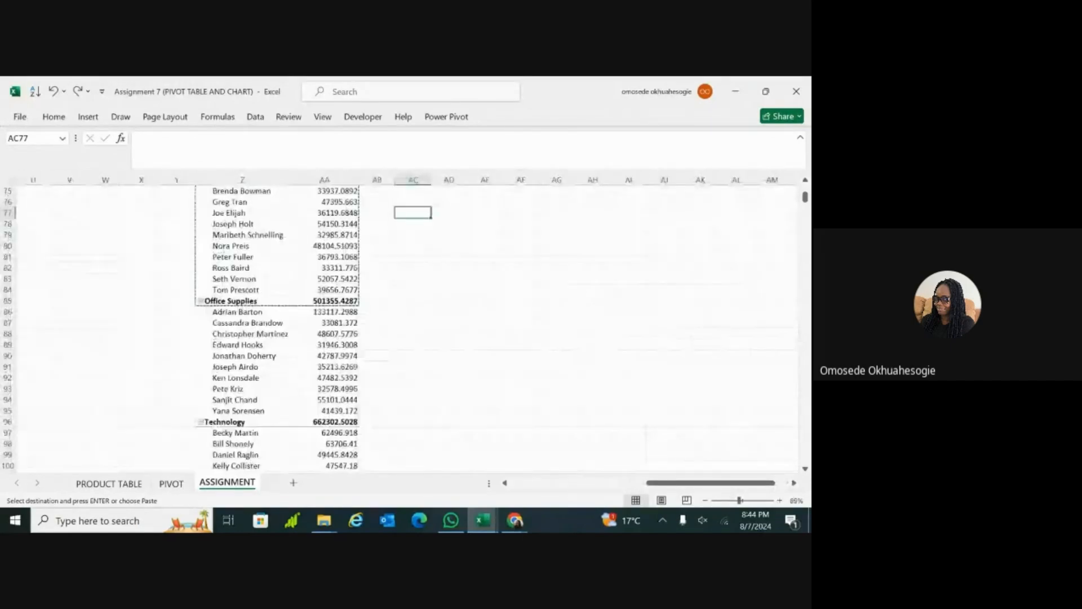
{"action": "key", "text": "ctrl+z"}
{"action": "scroll", "coordinate": [405, 326], "scroll_direction": "down", "scroll_amount": 6}
{"action": "scroll", "coordinate": [406, 326], "scroll_direction": "up", "scroll_amount": 2}
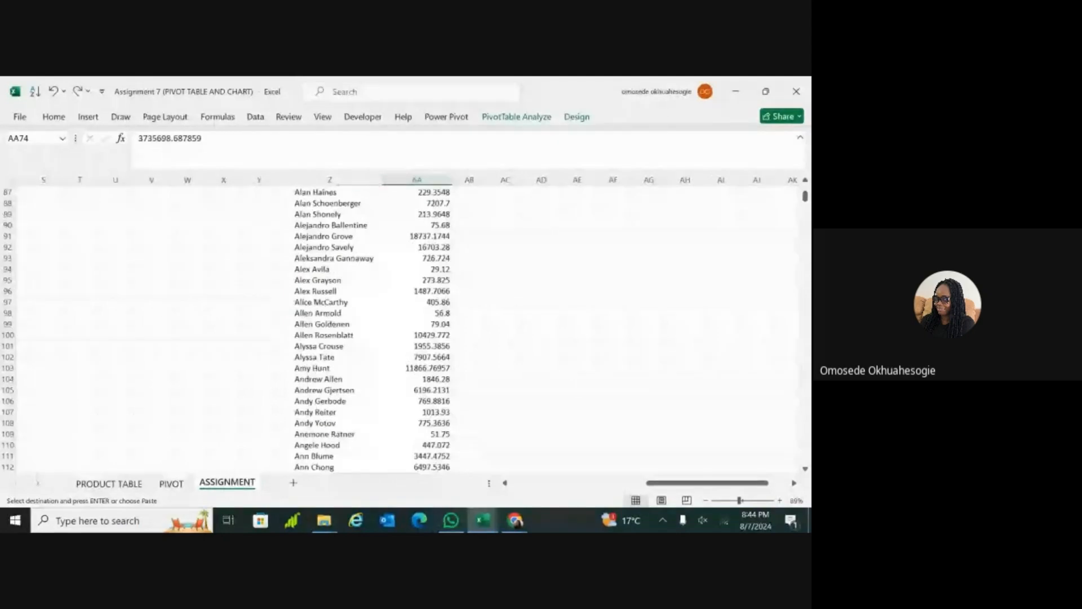
Step: Examine the remaining Category and Customer Name PivotTable and its row label filter
{"action": "scroll", "coordinate": [406, 326], "scroll_direction": "up", "scroll_amount": 7}
{"action": "scroll", "coordinate": [406, 326], "scroll_direction": "right", "scroll_amount": 1}
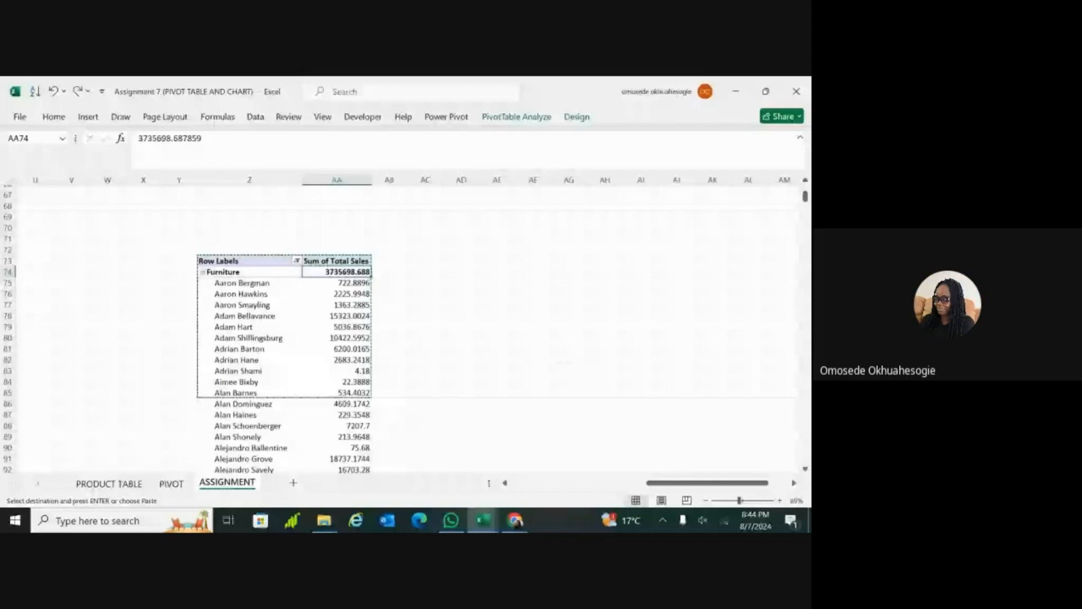
{"action": "scroll", "coordinate": [406, 327], "scroll_direction": "right", "scroll_amount": 1}
{"action": "scroll", "coordinate": [406, 326], "scroll_direction": "down", "scroll_amount": 1}
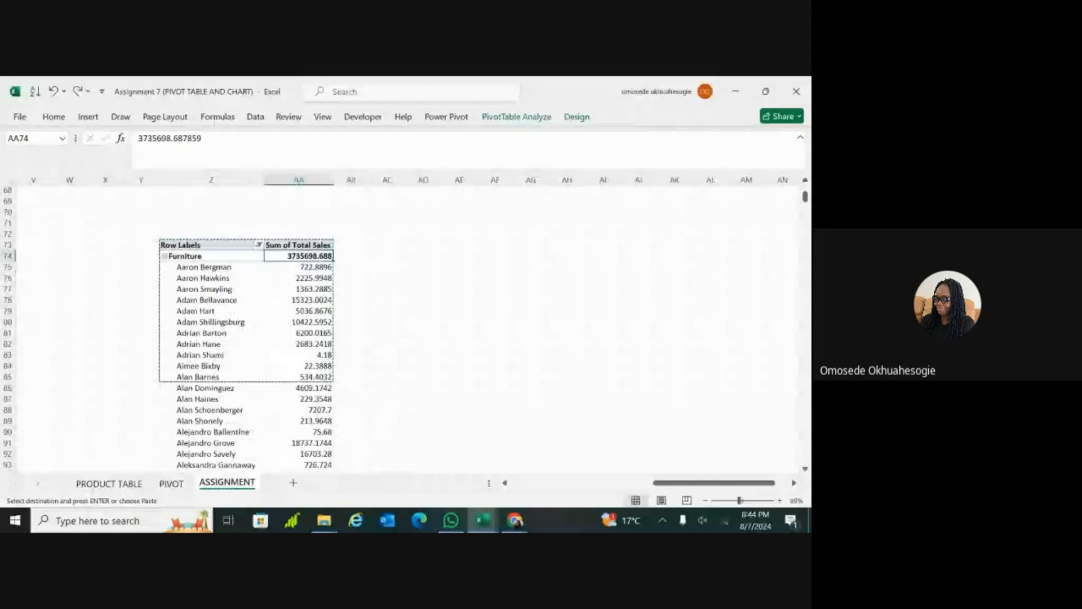
{"action": "scroll", "coordinate": [406, 327], "scroll_direction": "up", "scroll_amount": 1}
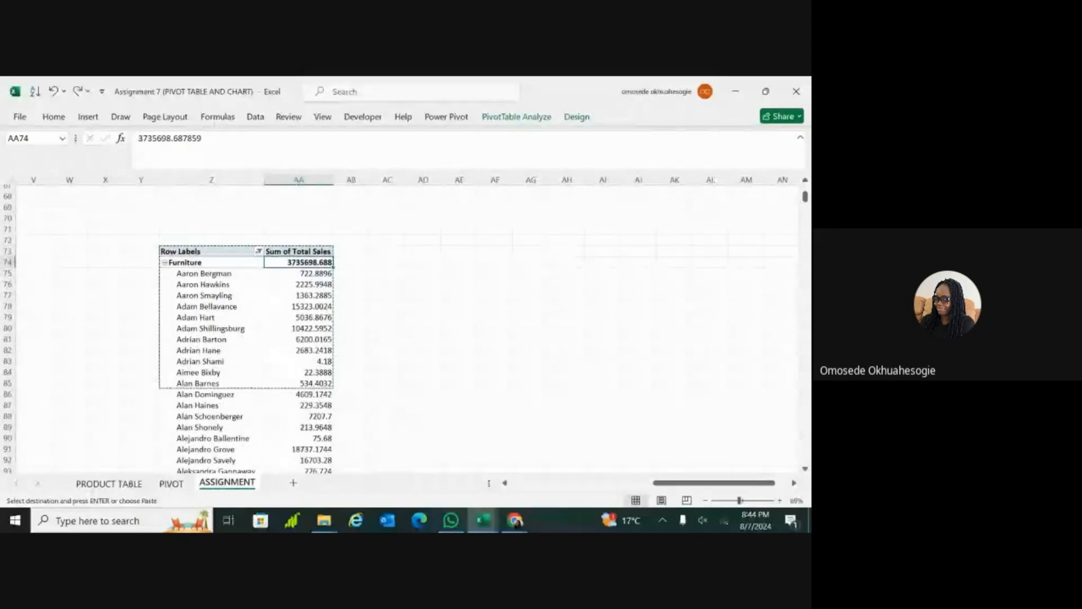
{"action": "scroll", "coordinate": [406, 327], "scroll_direction": "down", "scroll_amount": 3}
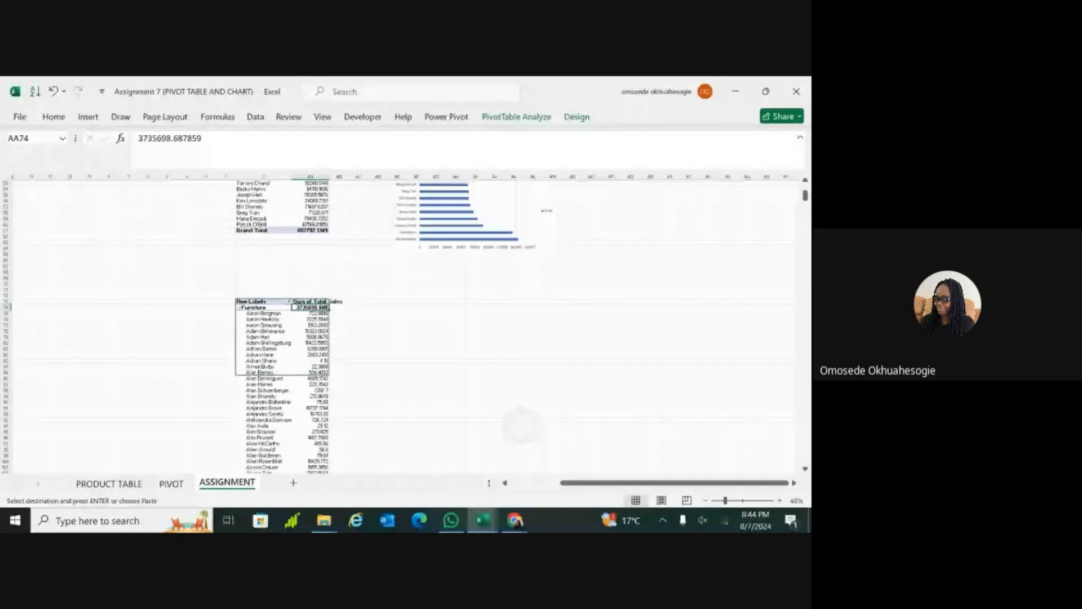
{"action": "scroll", "coordinate": [406, 327], "scroll_direction": "down", "scroll_amount": 2}
{"action": "scroll", "coordinate": [604, 421], "scroll_direction": "up", "scroll_amount": 1}
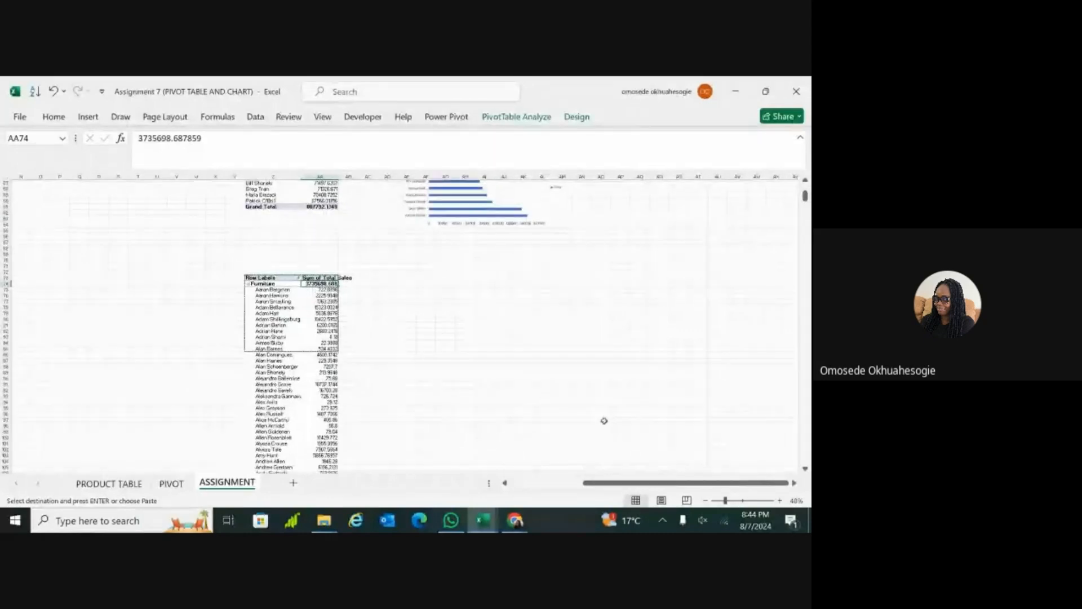
{"action": "left_click", "coordinate": [426, 283]}
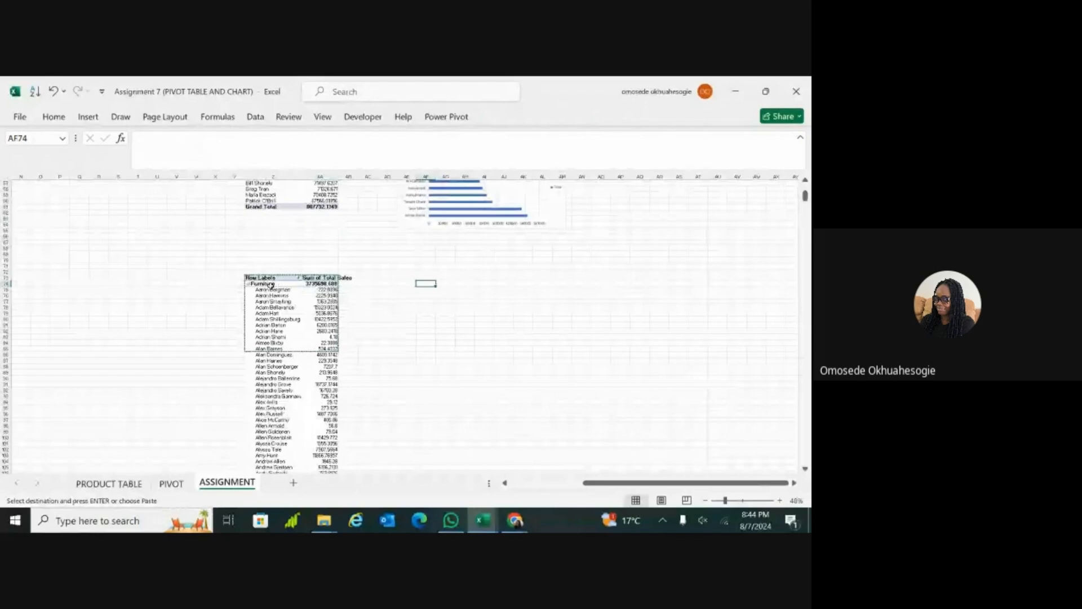
{"action": "left_click", "coordinate": [298, 278]}
{"action": "key", "text": "Escape"}
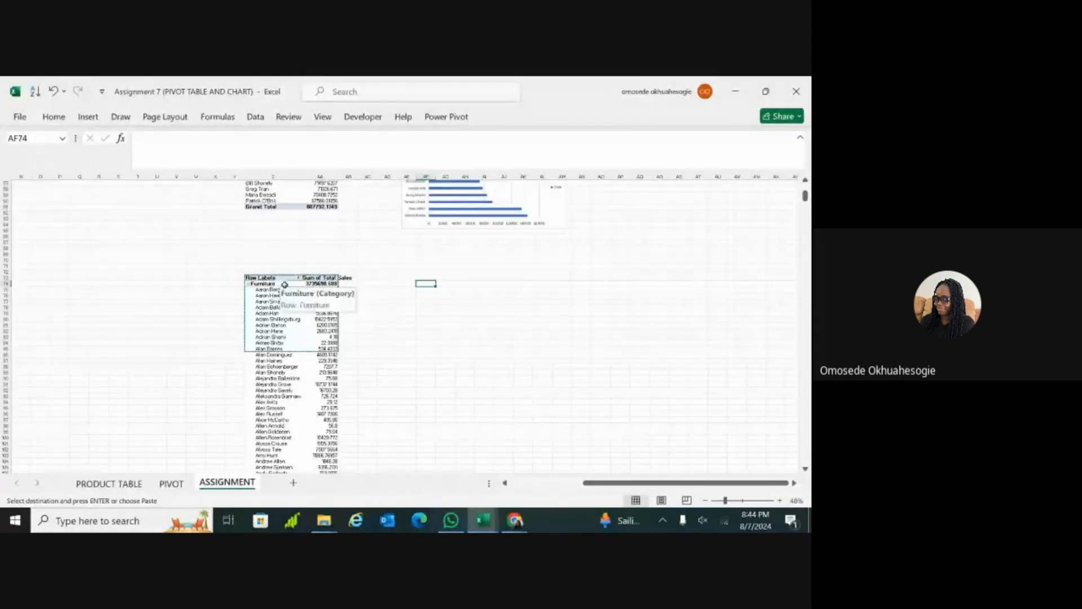
Step: Filter the Customer Name field of the Category and Customer PivotTable to the top 10 items by Sum of Total Sales
{"action": "scroll", "coordinate": [285, 284], "scroll_direction": "up", "scroll_amount": 1}
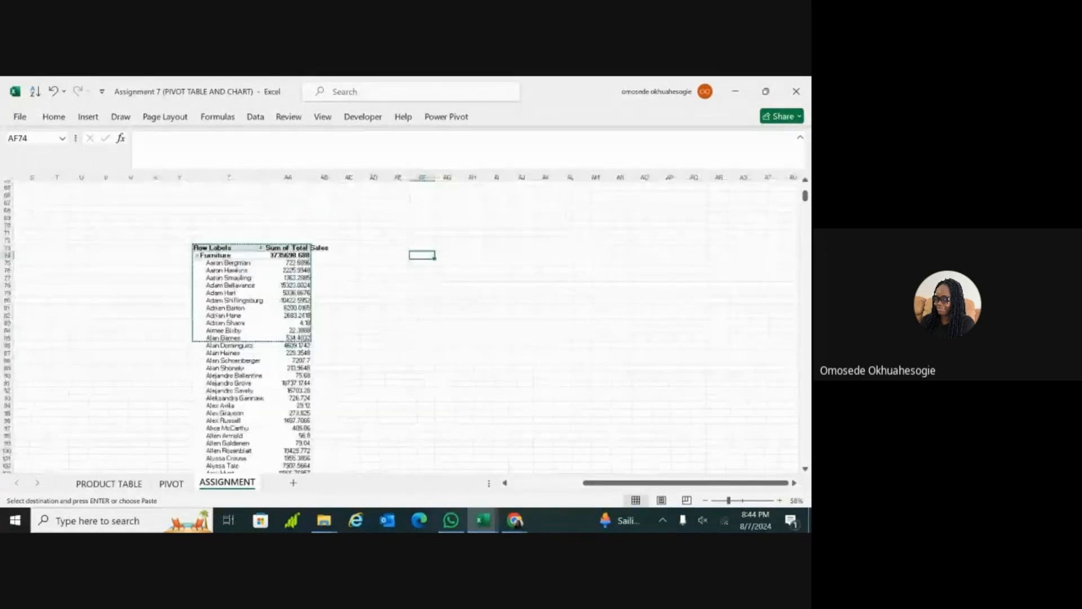
{"action": "scroll", "coordinate": [284, 284], "scroll_direction": "up", "scroll_amount": 1}
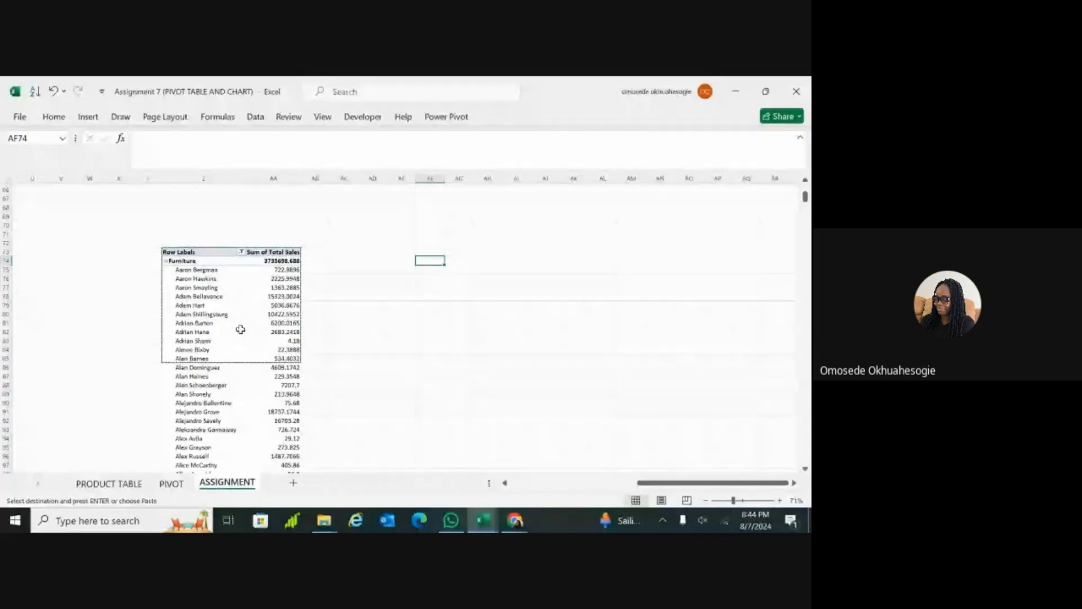
{"action": "left_click", "coordinate": [372, 323]}
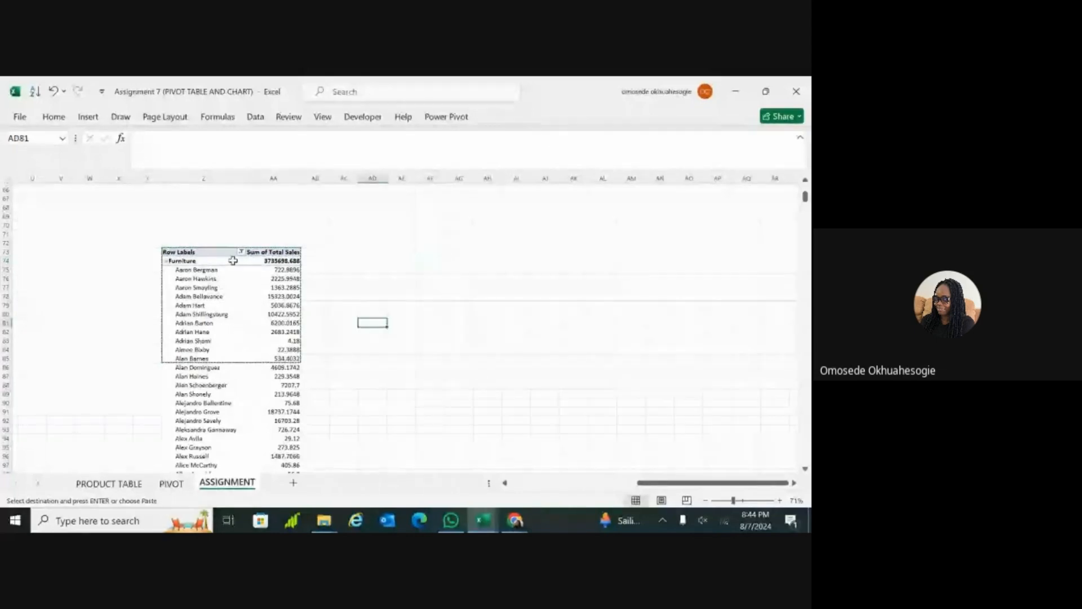
{"action": "left_click", "coordinate": [241, 325]}
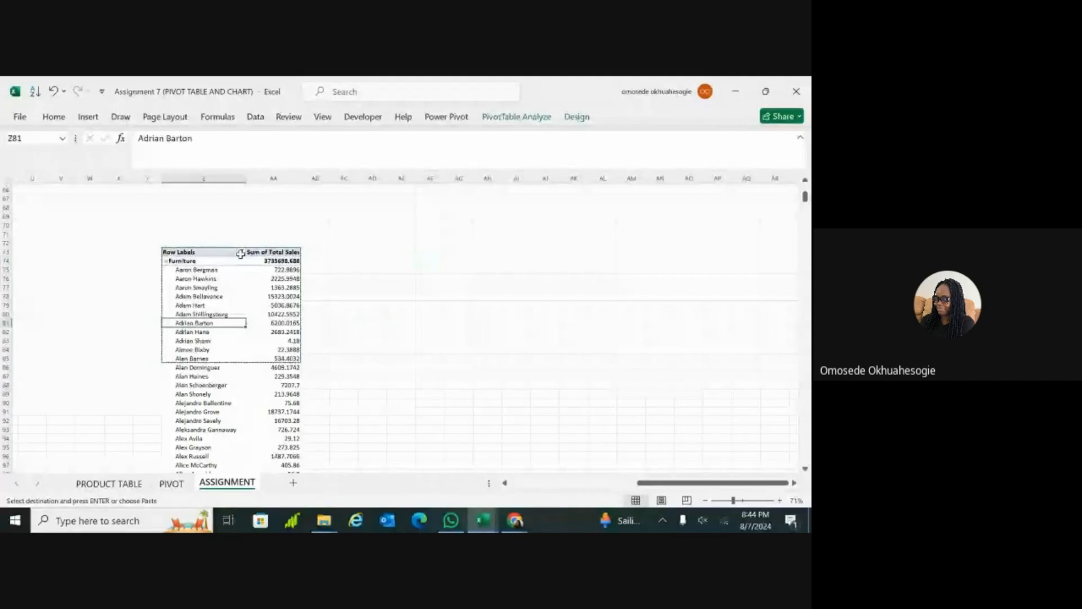
{"action": "scroll", "coordinate": [224, 294], "scroll_direction": "up", "scroll_amount": 2, "text": "ctrl"}
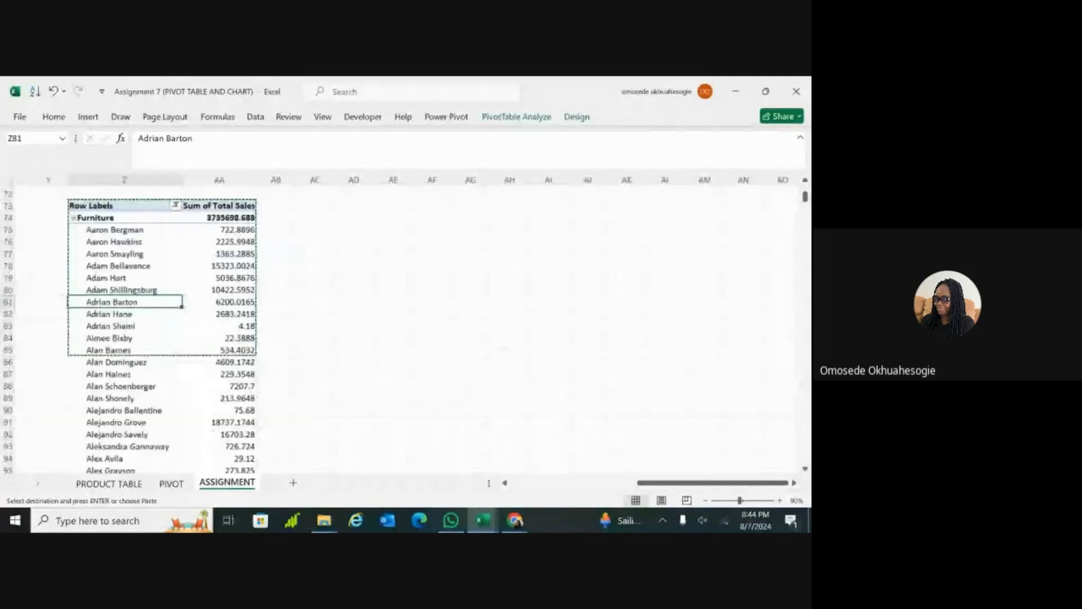
{"action": "scroll", "coordinate": [219, 235], "scroll_direction": "up", "scroll_amount": 1, "text": "ctrl"}
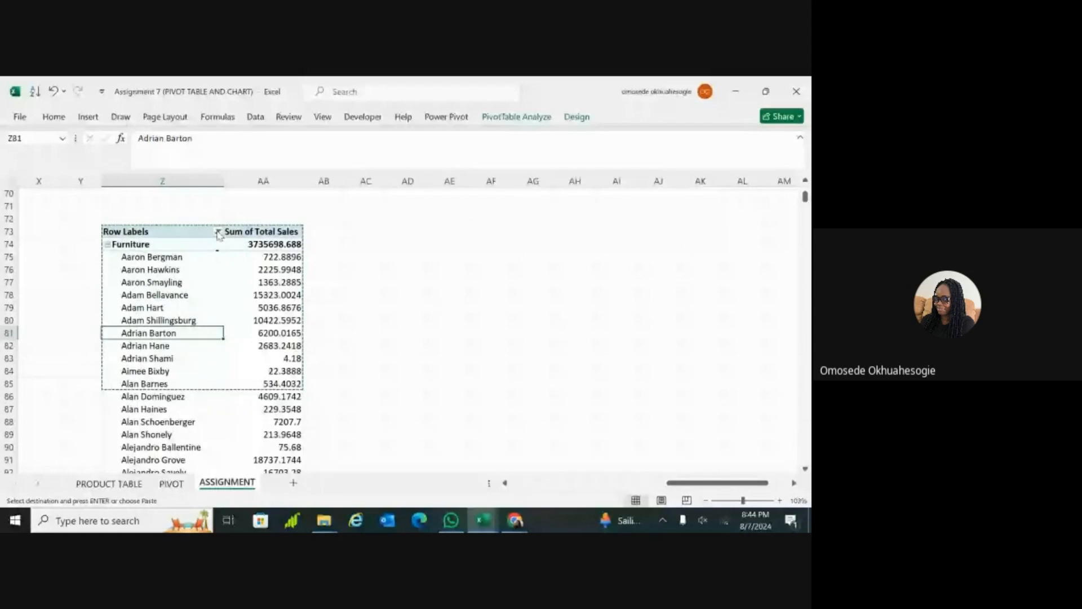
{"action": "left_click", "coordinate": [218, 232]}
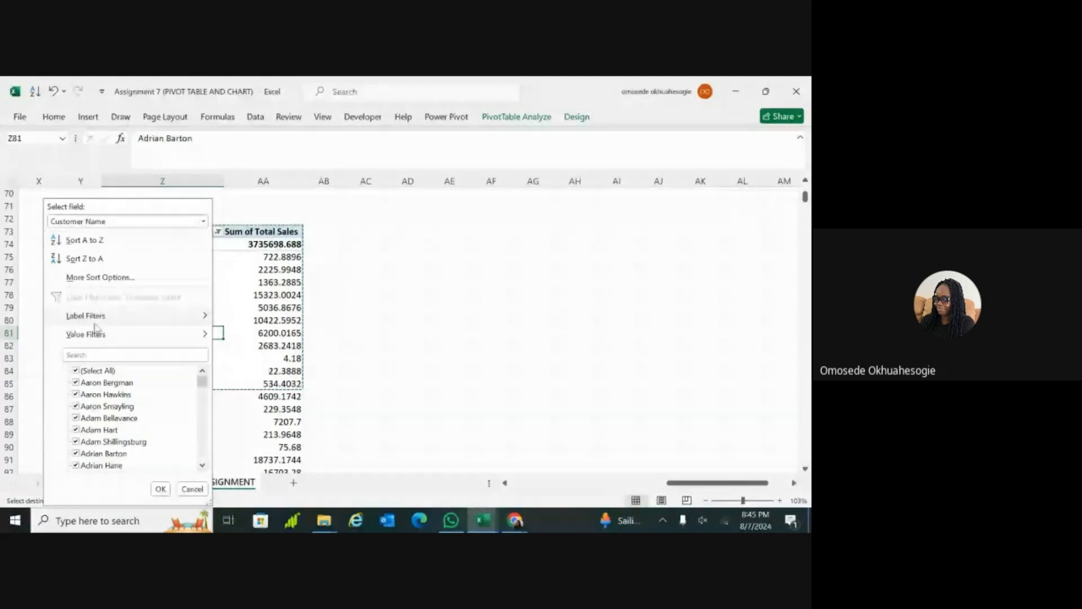
{"action": "mouse_move", "coordinate": [108, 341]}
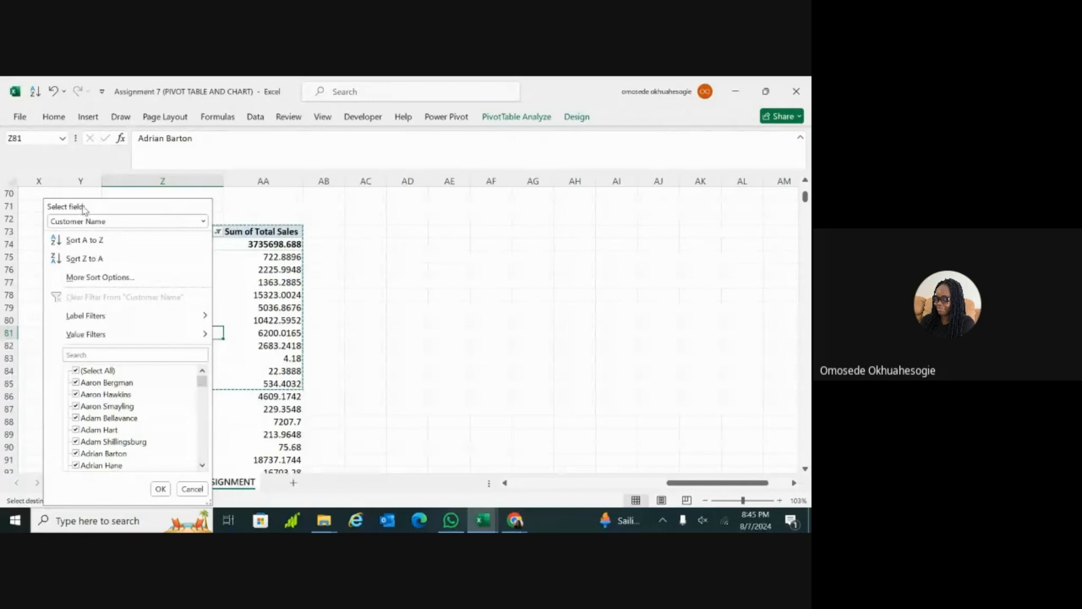
{"action": "left_click", "coordinate": [202, 222]}
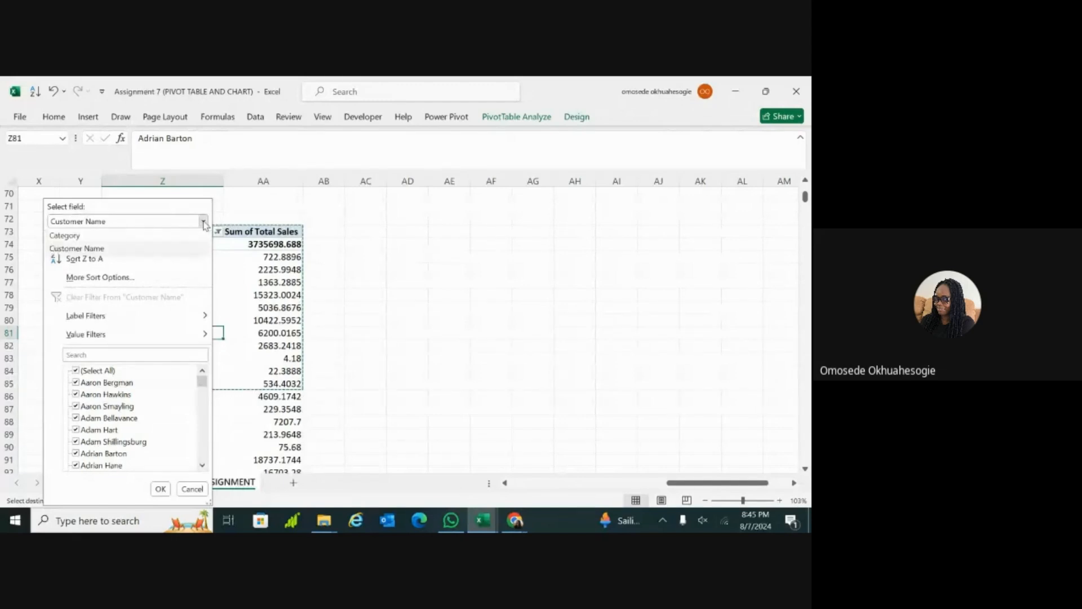
{"action": "left_click", "coordinate": [190, 253]}
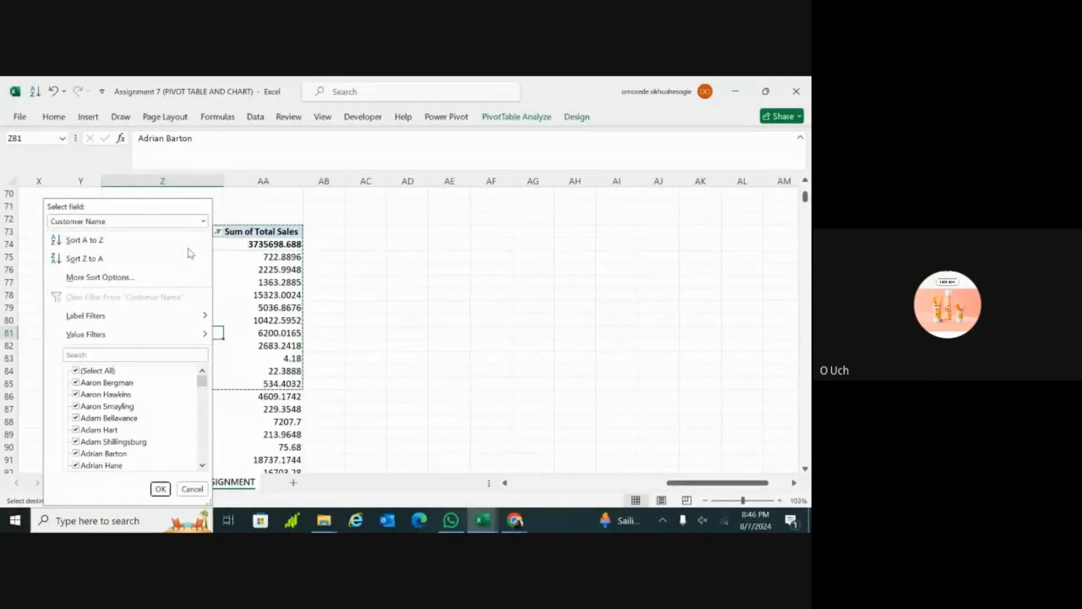
{"action": "mouse_move", "coordinate": [201, 336]}
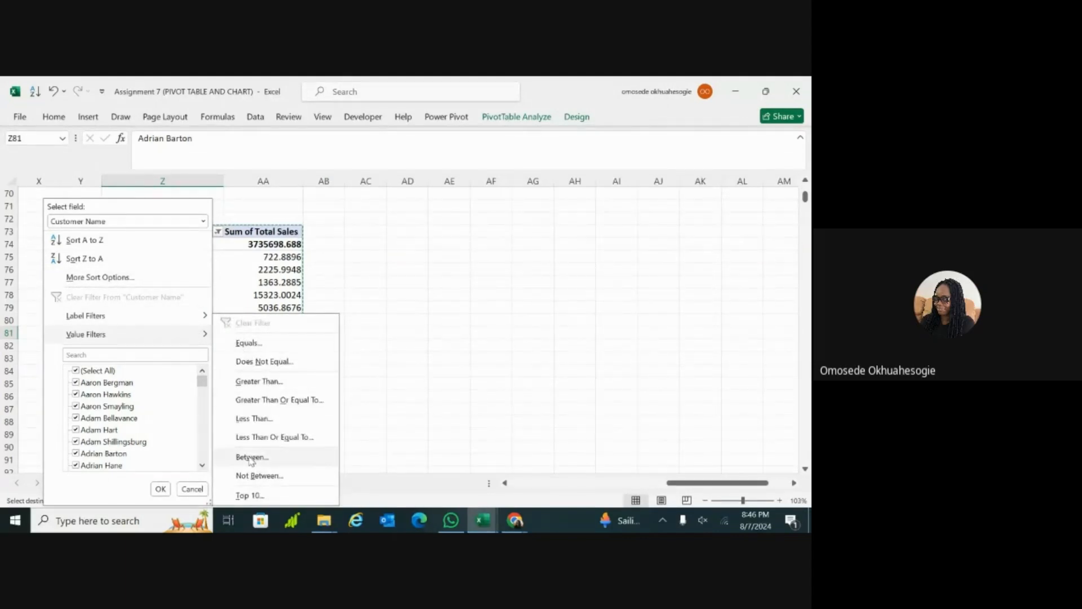
{"action": "left_click", "coordinate": [255, 496]}
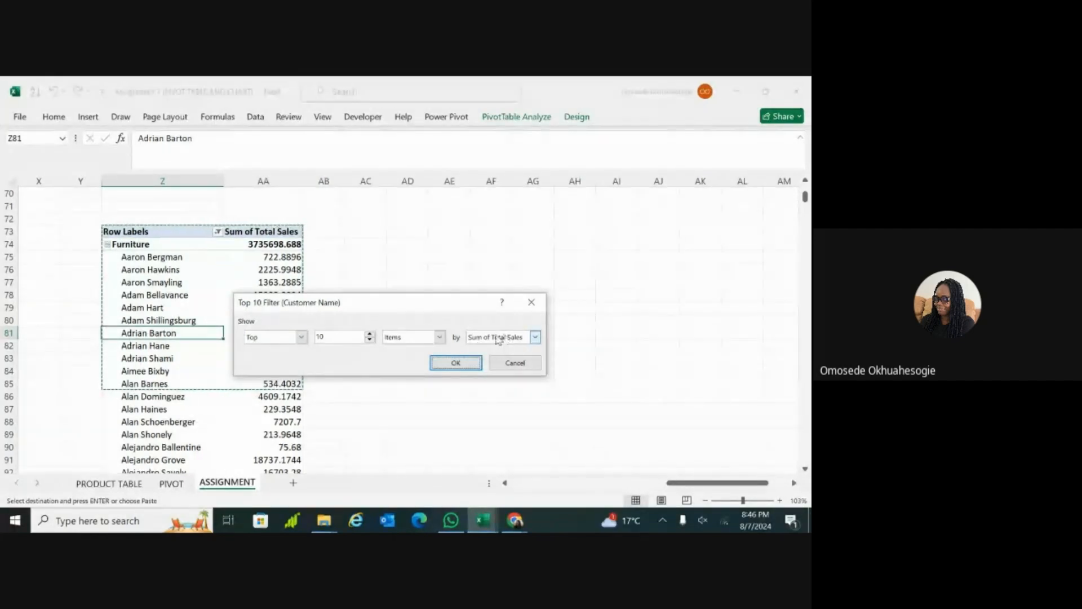
{"action": "left_click", "coordinate": [457, 363]}
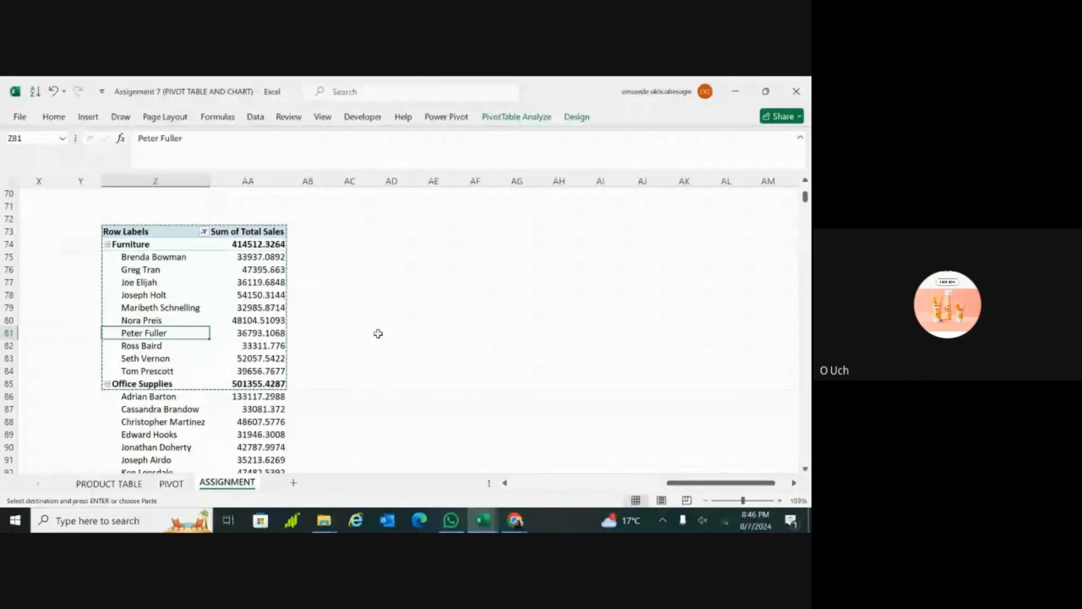
Step: Filter the PivotTable's Category field to show only Furniture, excluding Office Supplies and Technology
{"action": "left_click", "coordinate": [205, 234]}
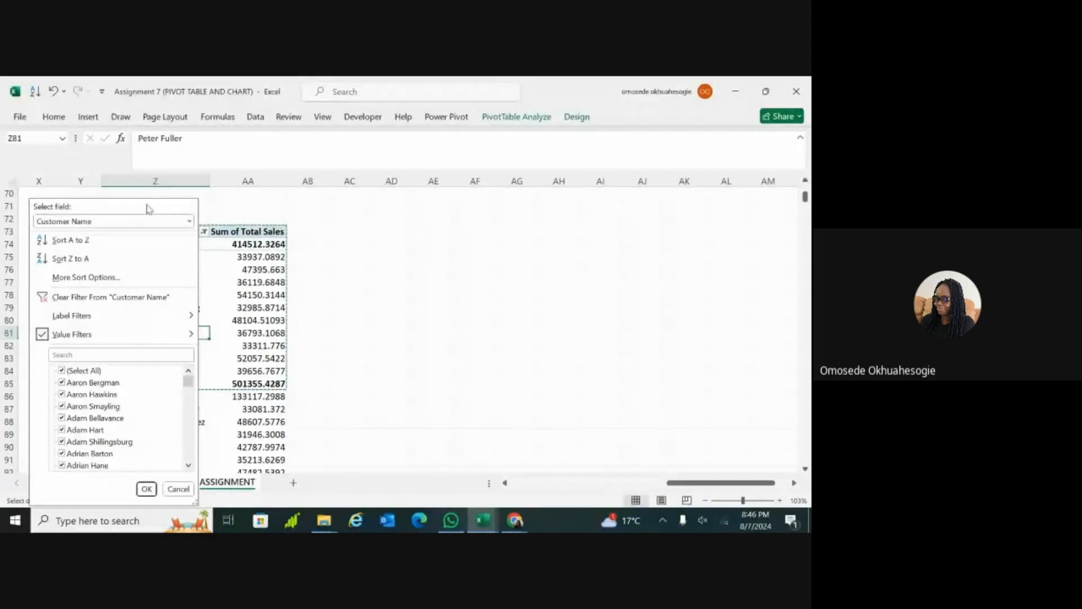
{"action": "left_click_drag", "start_coordinate": [450, 282], "coordinate": [660, 307]}
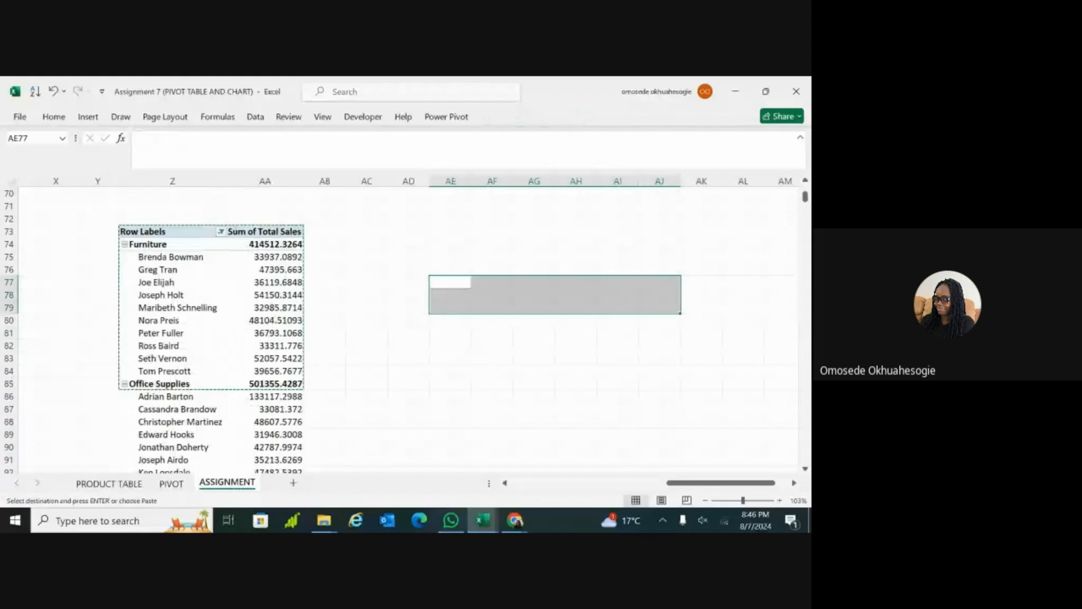
{"action": "scroll", "coordinate": [408, 330], "scroll_direction": "left", "scroll_amount": 3}
{"action": "scroll", "coordinate": [408, 330], "scroll_direction": "down", "scroll_amount": 1}
{"action": "scroll", "coordinate": [575, 242], "scroll_direction": "up", "scroll_amount": 1}
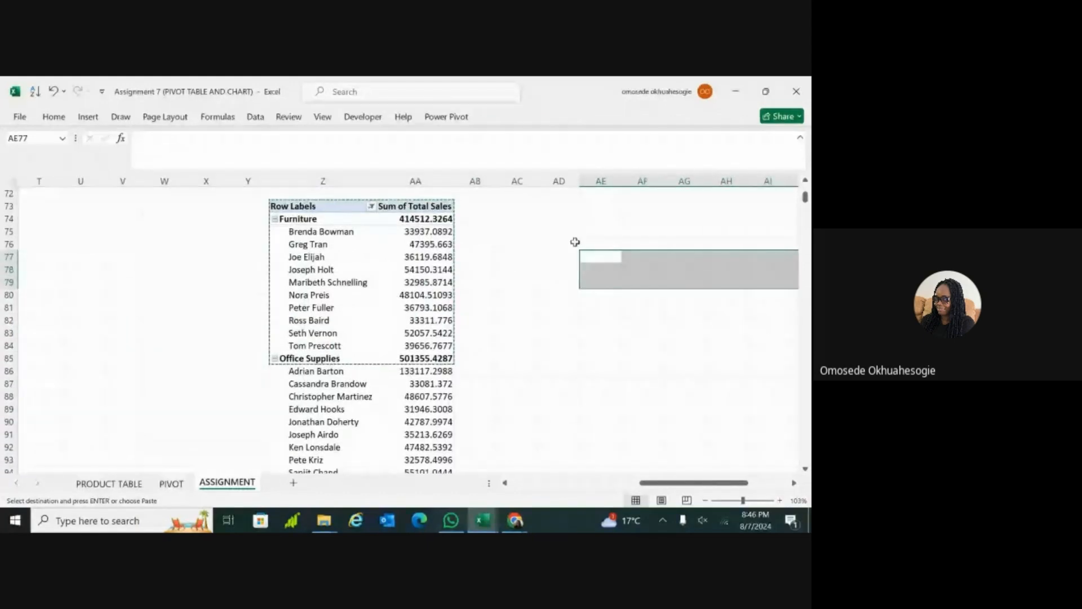
{"action": "left_click", "coordinate": [370, 206]}
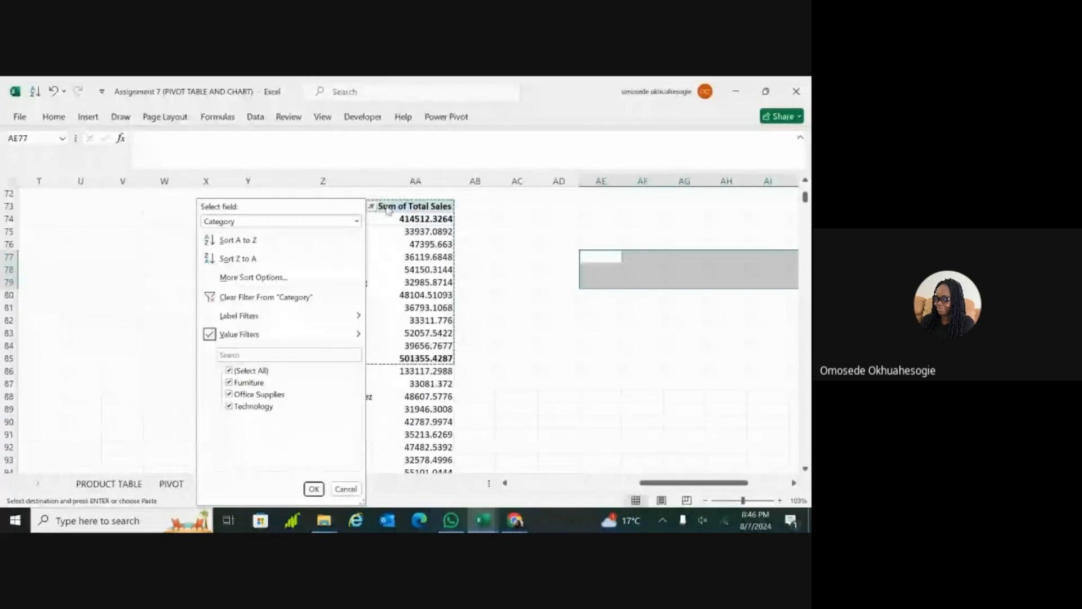
{"action": "left_click", "coordinate": [356, 221]}
{"action": "left_click", "coordinate": [312, 249]}
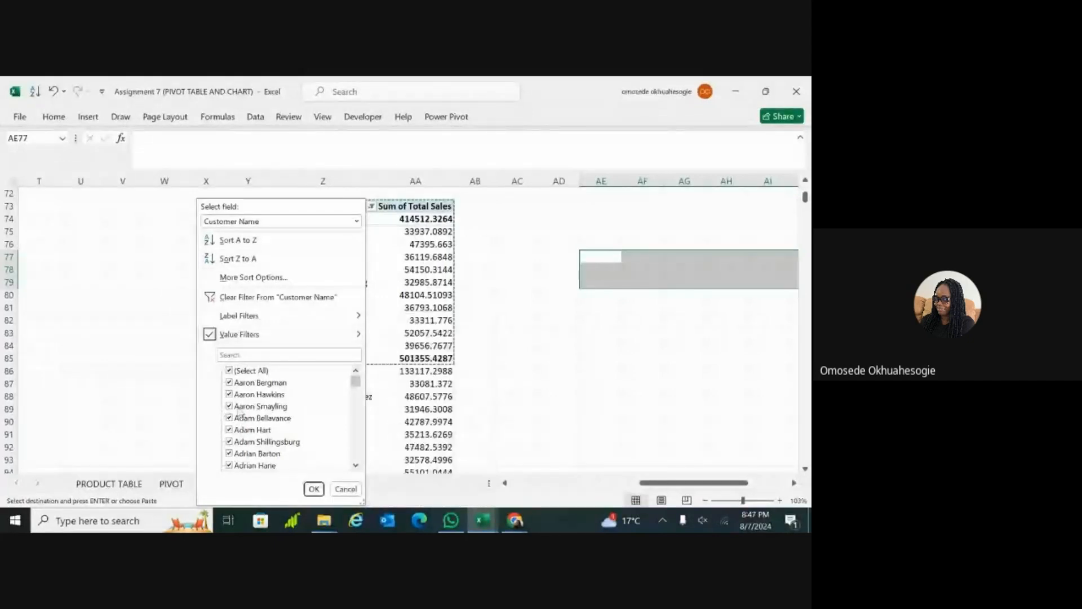
{"action": "left_click", "coordinate": [357, 221]}
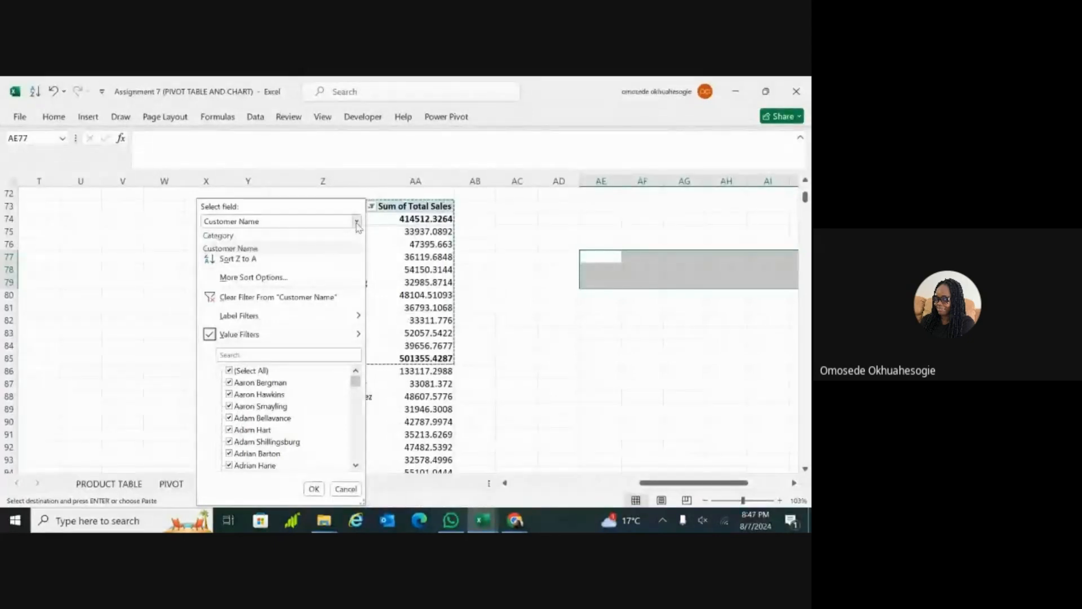
{"action": "left_click", "coordinate": [320, 239]}
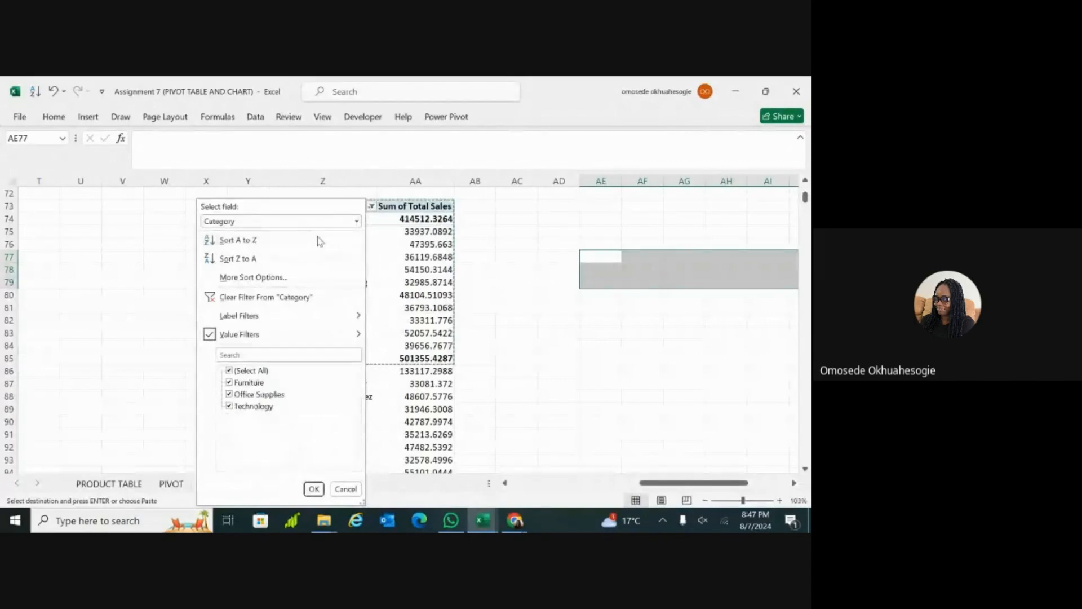
{"action": "left_click", "coordinate": [229, 395]}
{"action": "left_click", "coordinate": [229, 406]}
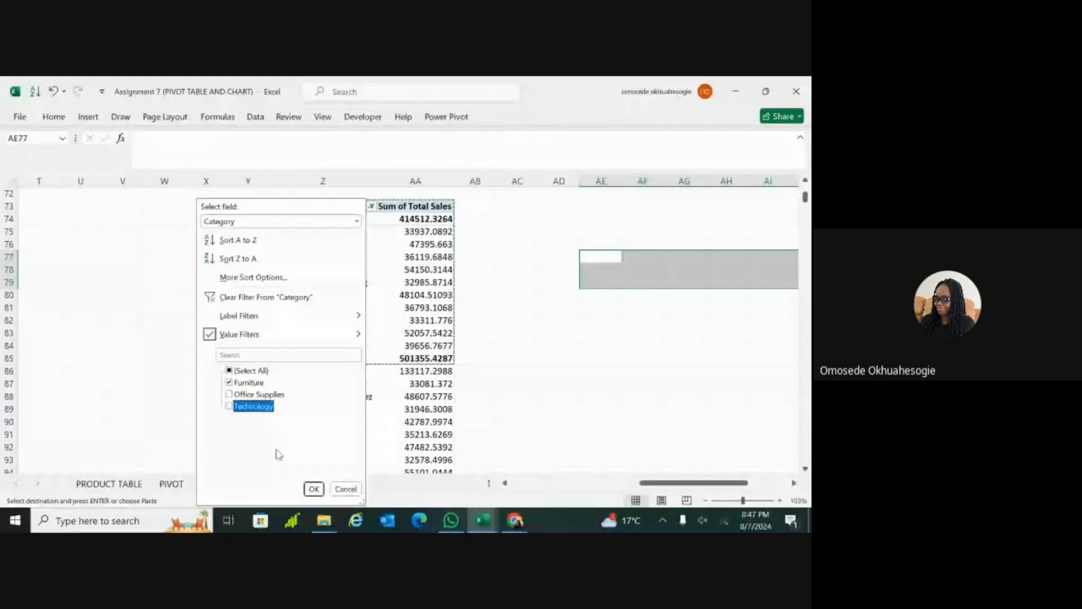
{"action": "left_click", "coordinate": [313, 490]}
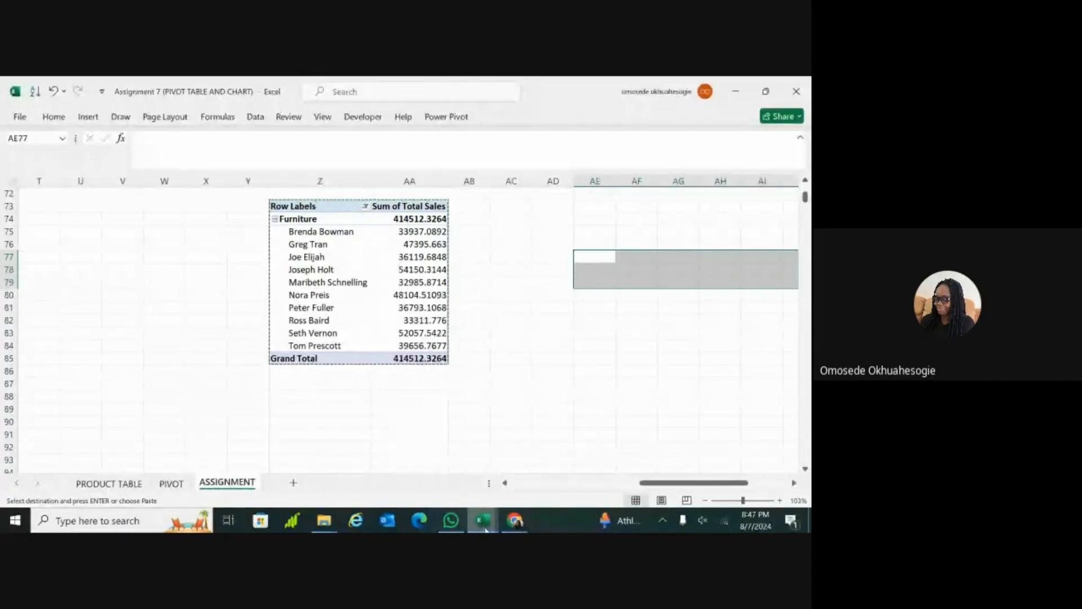
Step: Switch to the Class 8 dataset (PIVOT & DASHBOARD CONT'D) workbook and look over the PivotTables and charts on its PIVOT sheet
{"action": "mouse_move", "coordinate": [486, 530]}
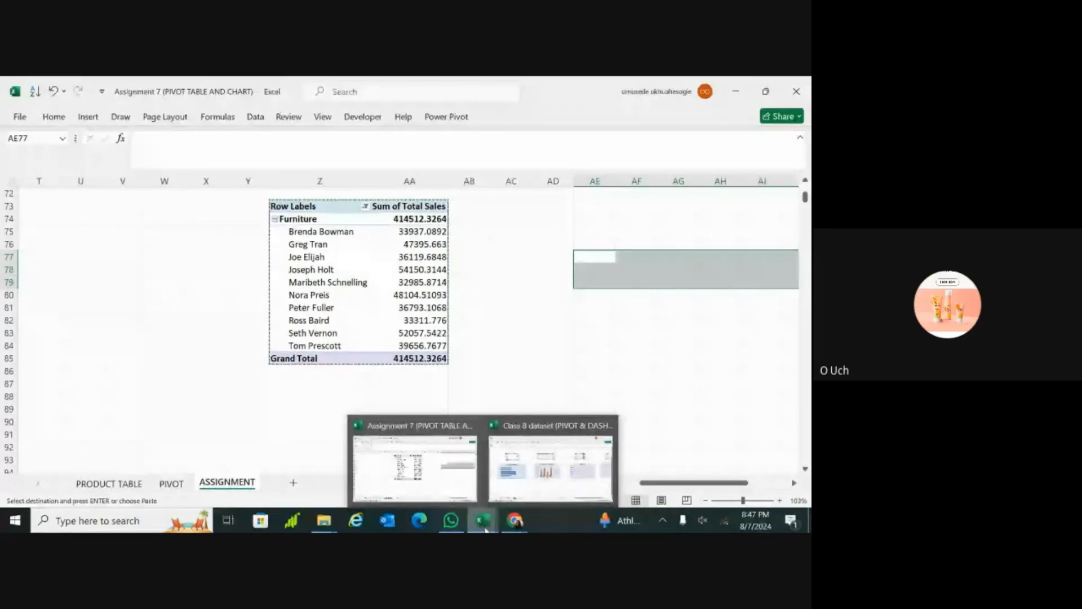
{"action": "left_click", "coordinate": [550, 468]}
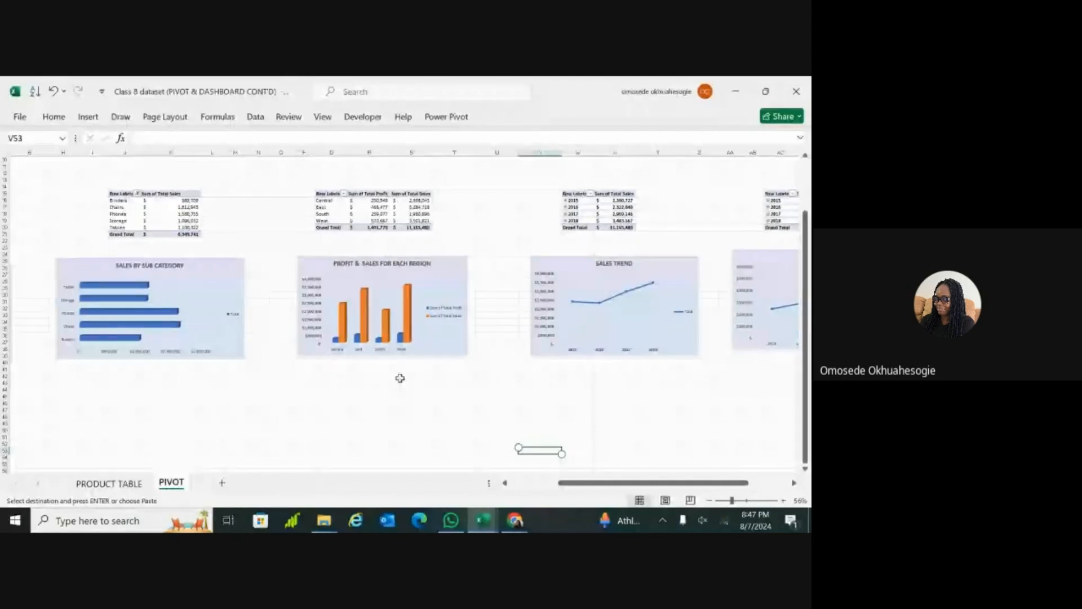
{"action": "scroll", "coordinate": [400, 379], "scroll_direction": "right", "scroll_amount": 3}
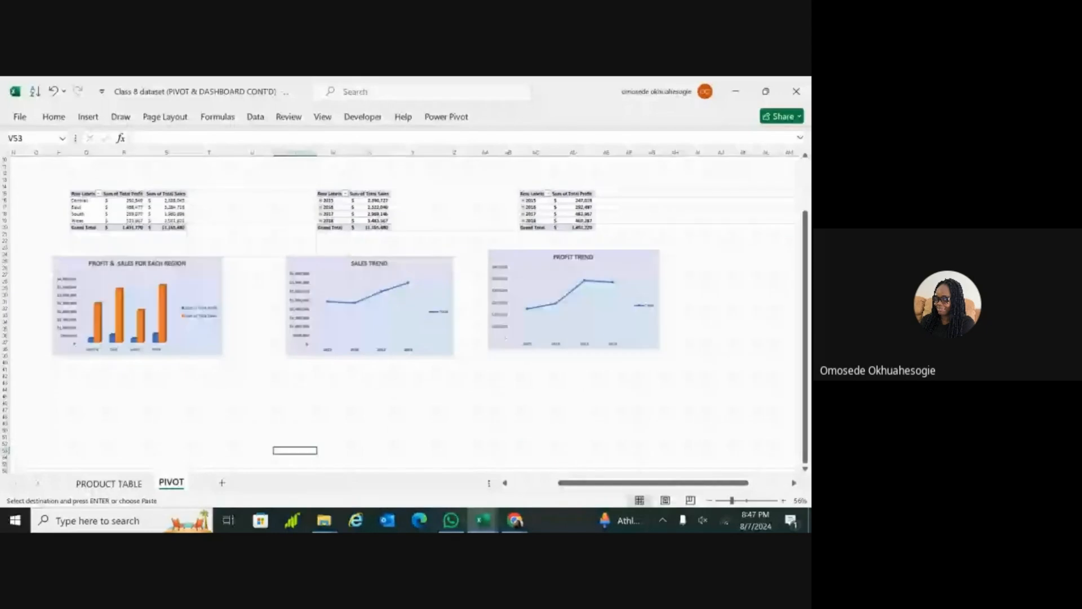
{"action": "scroll", "coordinate": [506, 338], "scroll_direction": "left", "scroll_amount": 1}
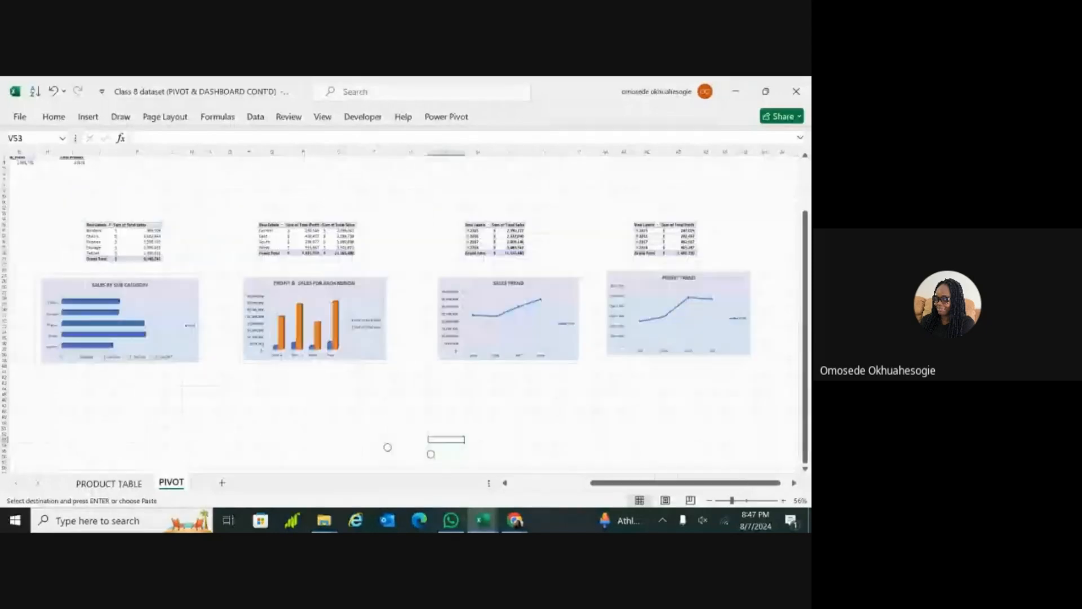
{"action": "scroll", "coordinate": [406, 313], "scroll_direction": "down", "scroll_amount": 2}
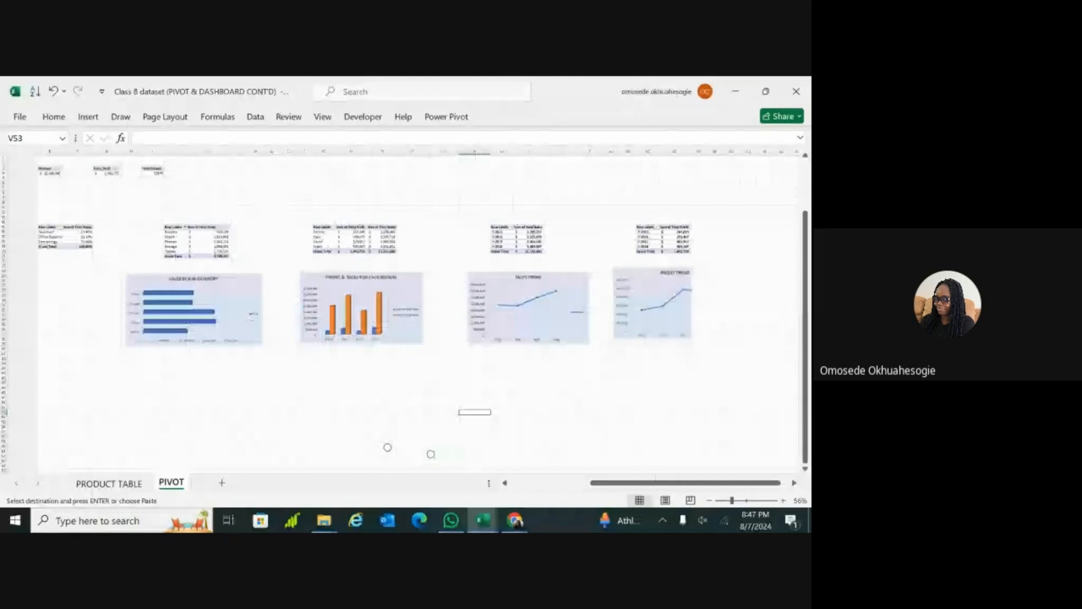
{"action": "scroll", "coordinate": [406, 313], "scroll_direction": "down", "scroll_amount": 2}
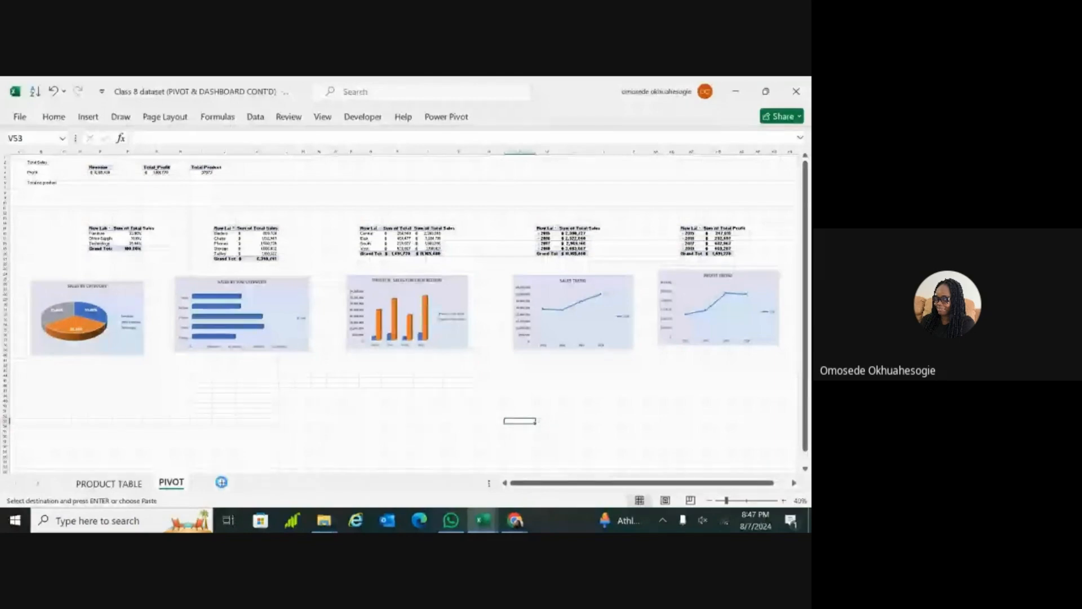
Step: Add a new worksheet after the PIVOT sheet and name it DASHBOARD
{"action": "left_click", "coordinate": [222, 483]}
{"action": "double_click", "coordinate": [221, 483]}
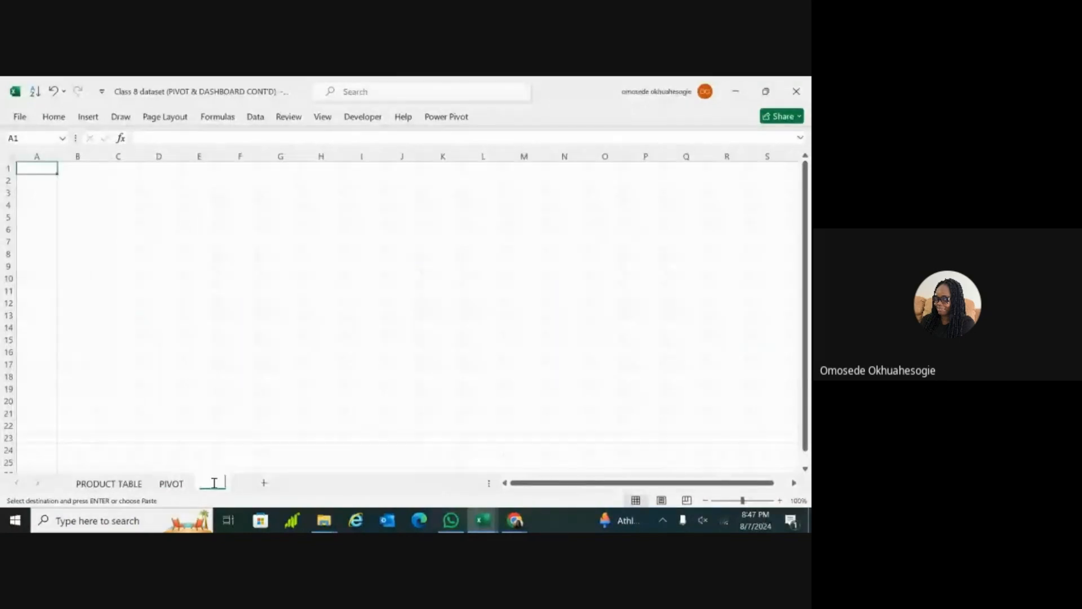
{"action": "double_click", "coordinate": [214, 483]}
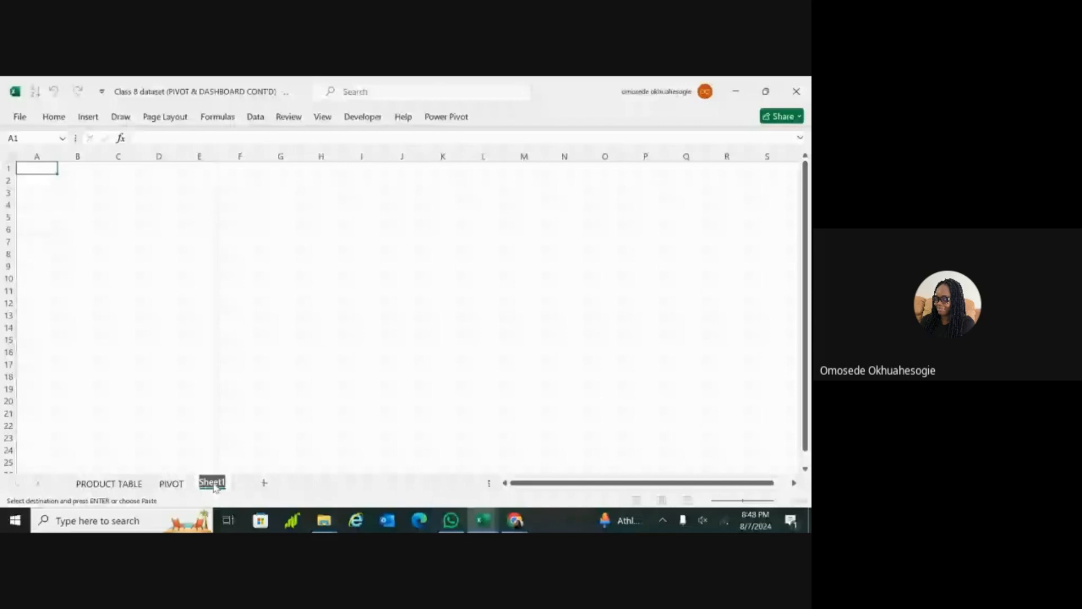
{"action": "type", "text": "DASHBOARD"}
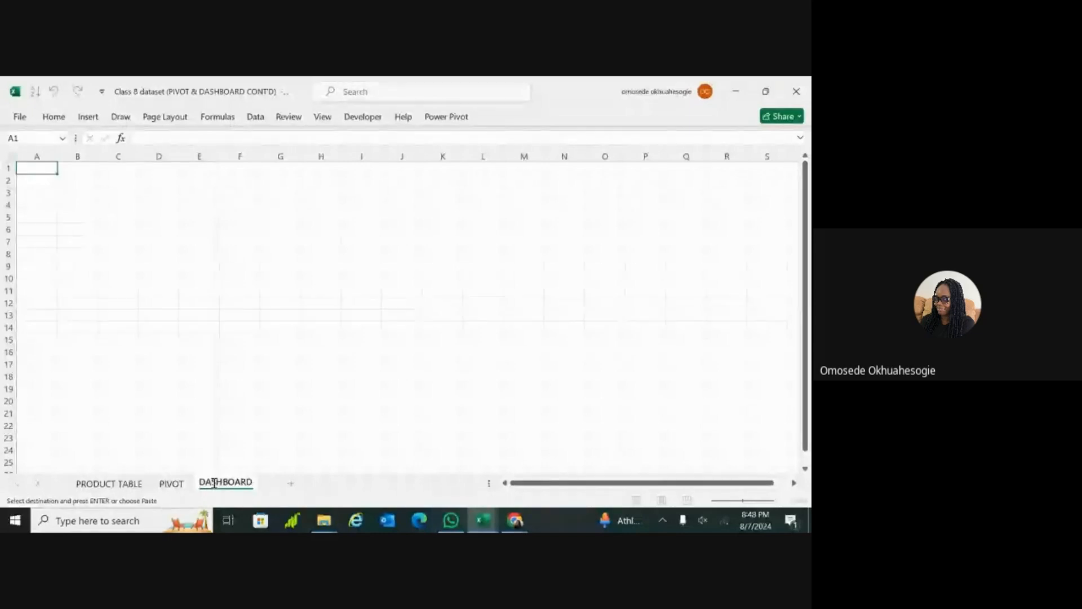
{"action": "left_click", "coordinate": [304, 290]}
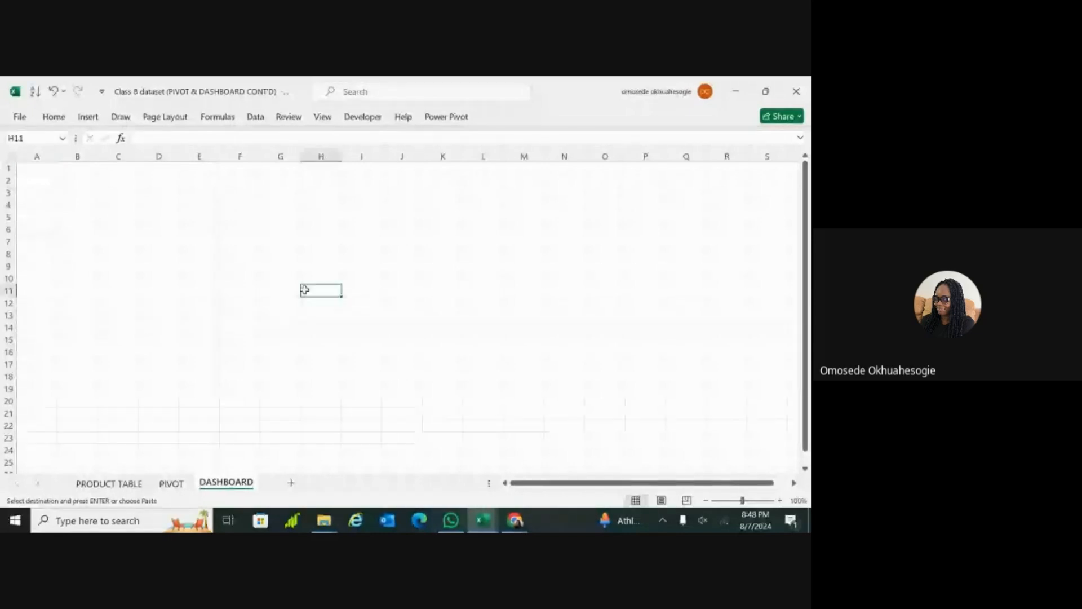
Step: Review the charts on the PIVOT sheet against the blank DASHBOARD sheet, ending on the PIVOT sheet
{"action": "left_click", "coordinate": [169, 488]}
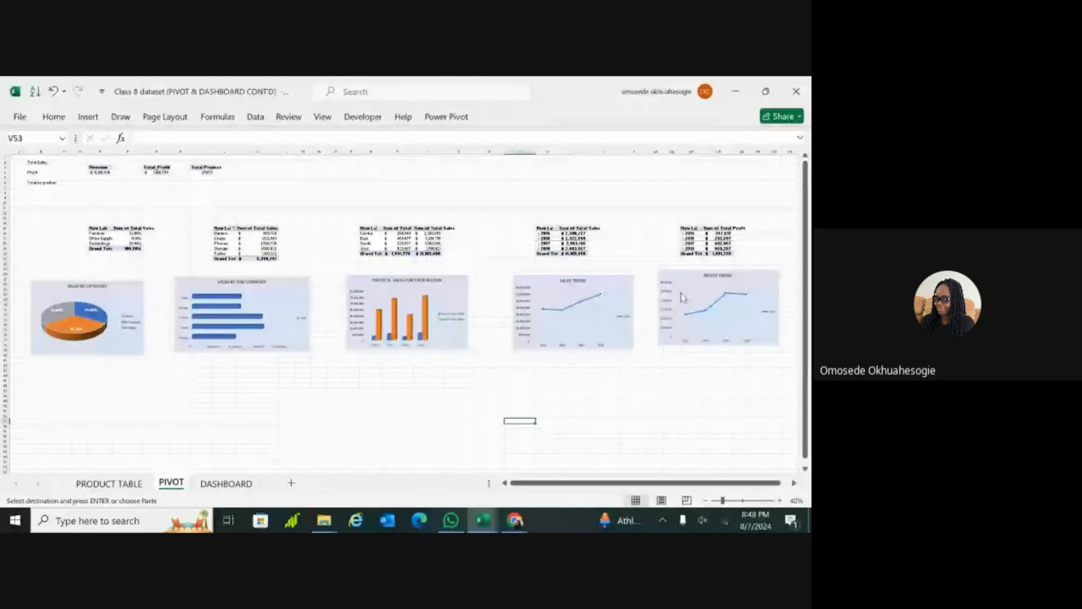
{"action": "left_click", "coordinate": [224, 485]}
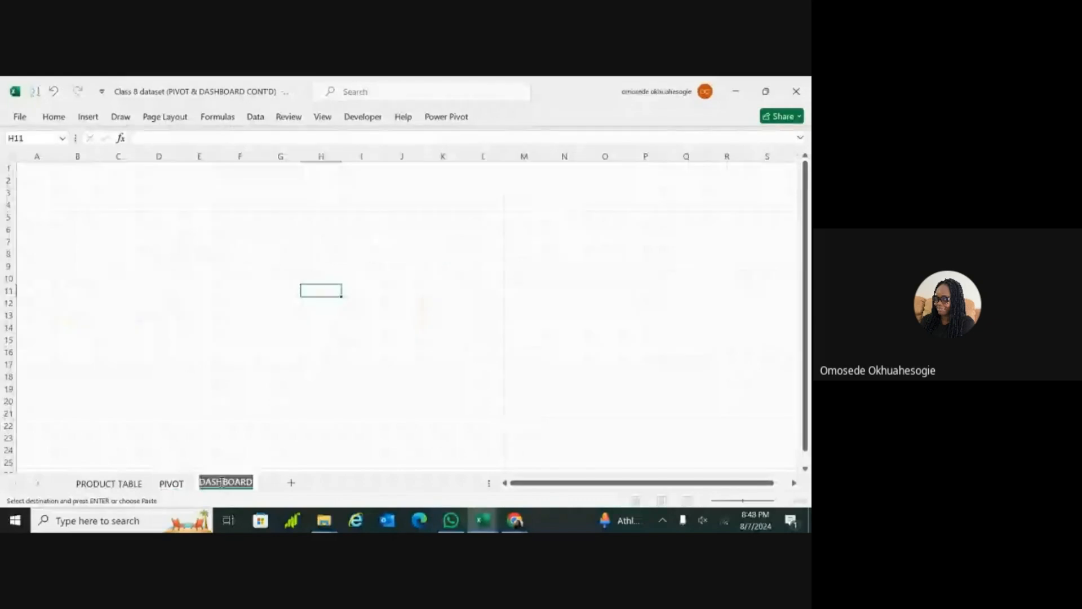
{"action": "left_click", "coordinate": [165, 491]}
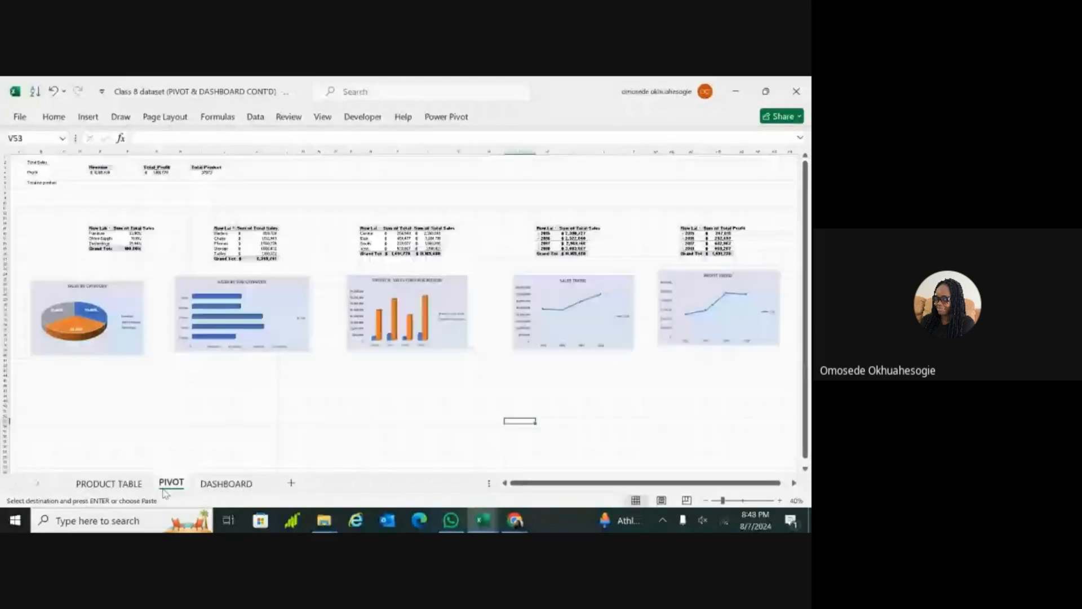
Step: Select all five pivot charts on the PIVOT sheet together, remove them, and undo the removal
{"action": "left_click", "coordinate": [130, 301]}
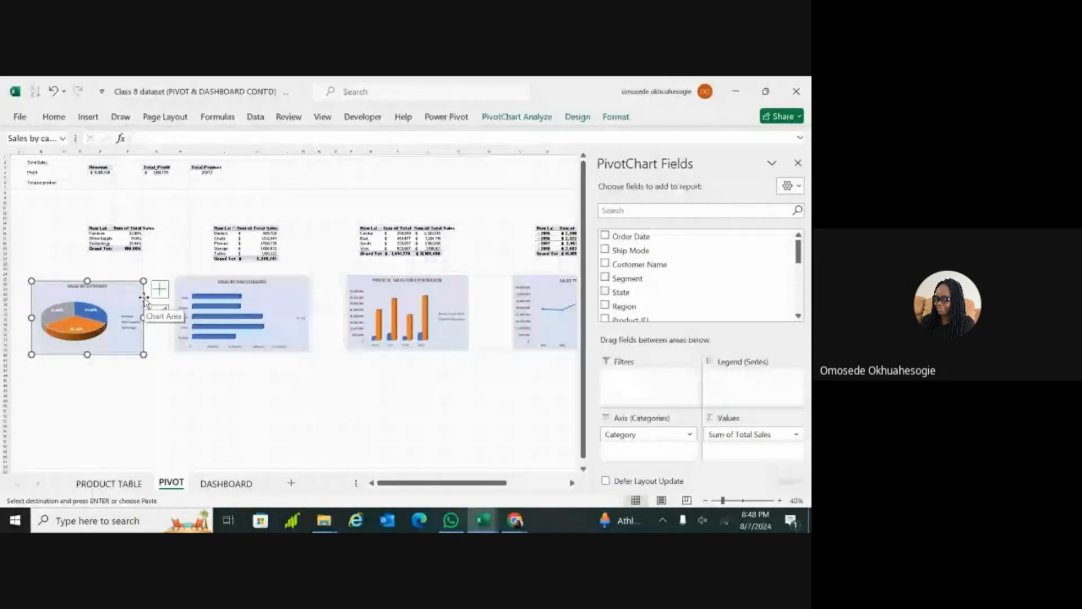
{"action": "left_click", "coordinate": [281, 287], "text": "ctrl"}
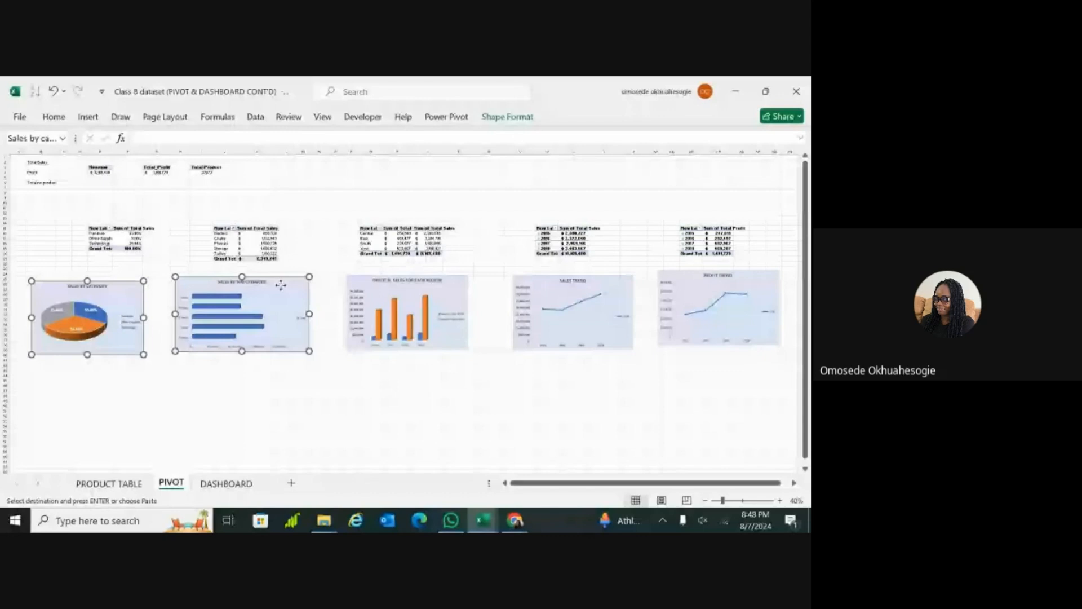
{"action": "left_click", "coordinate": [448, 286], "text": "ctrl"}
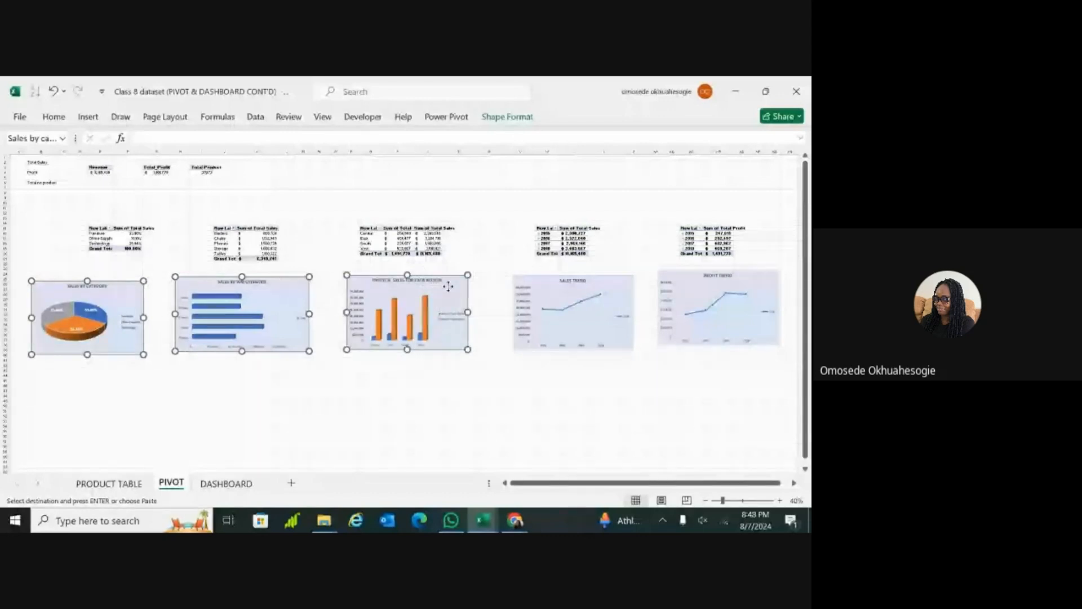
{"action": "left_click", "coordinate": [555, 287], "text": "ctrl"}
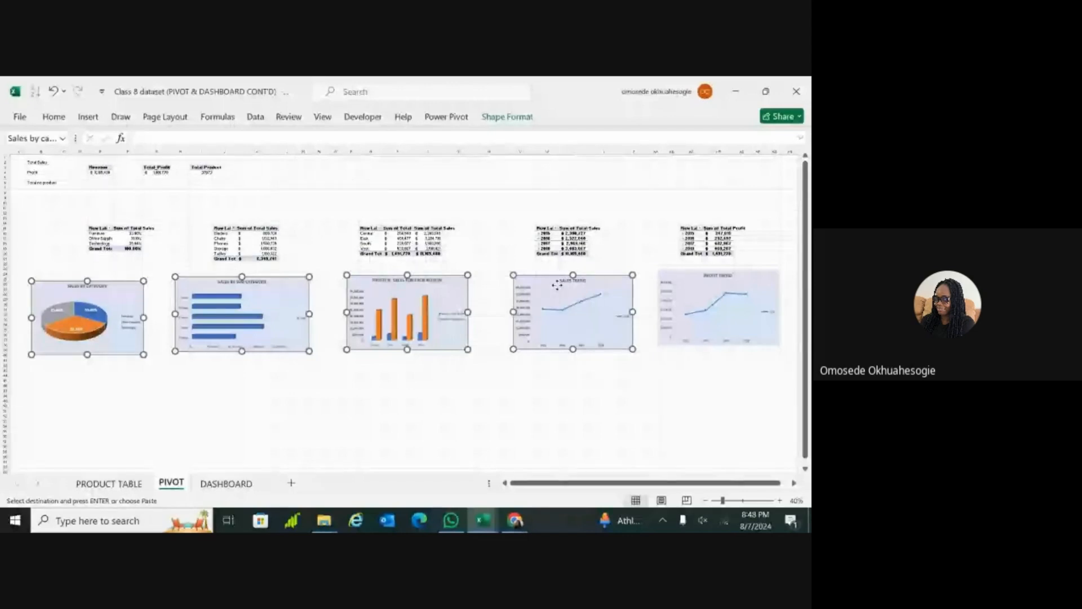
{"action": "left_click", "coordinate": [699, 282], "text": "ctrl"}
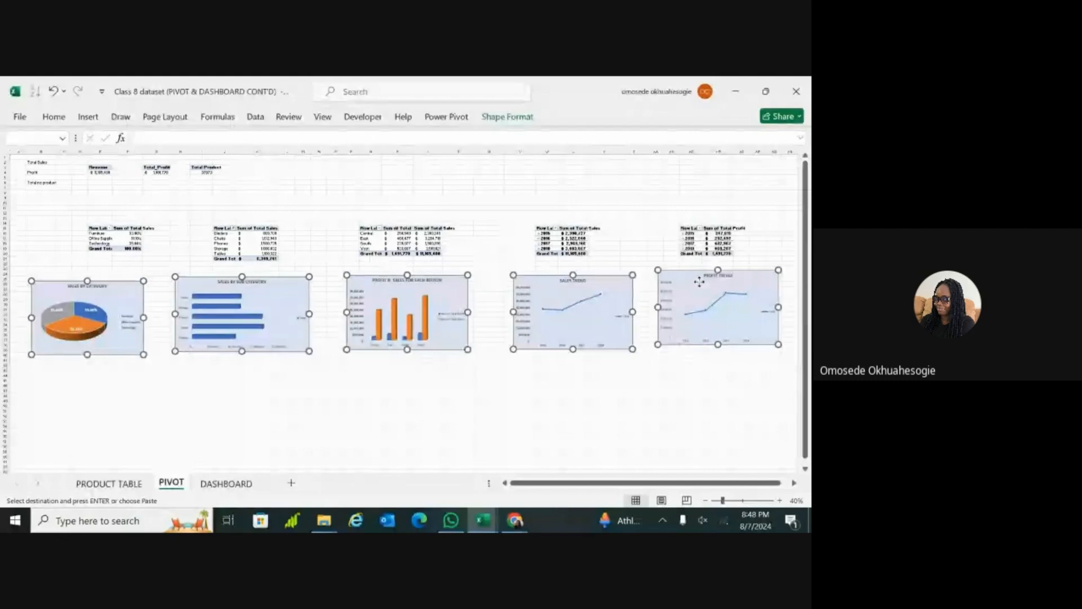
{"action": "key", "text": "Delete"}
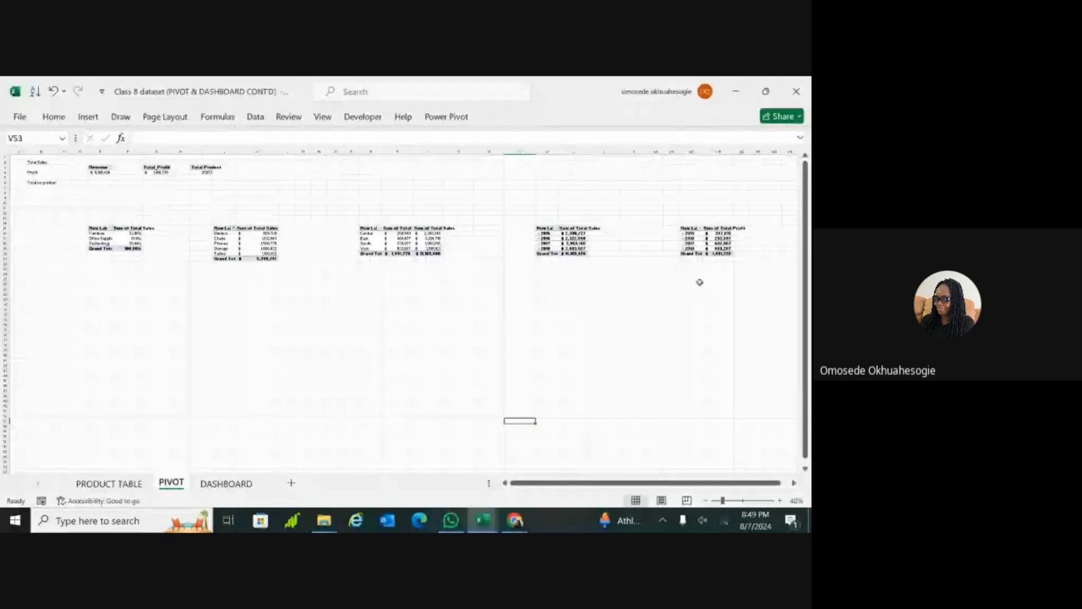
{"action": "left_click", "coordinate": [699, 282]}
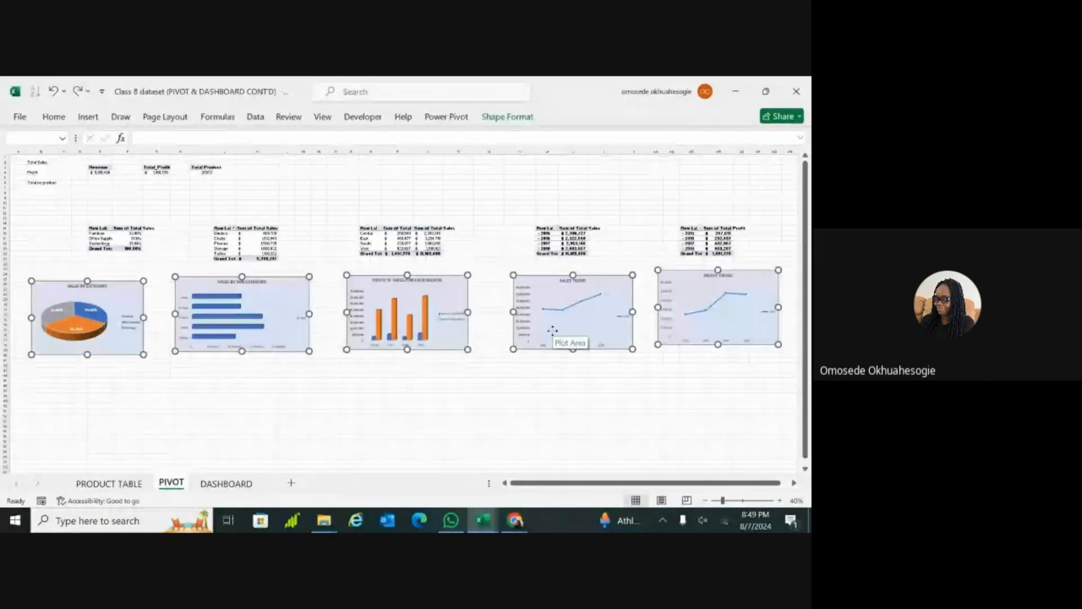
Step: Copy the five selected charts and paste them at cell P4 of the DASHBOARD sheet, zooming that sheet out to 41%
{"action": "key", "text": "ctrl+c"}
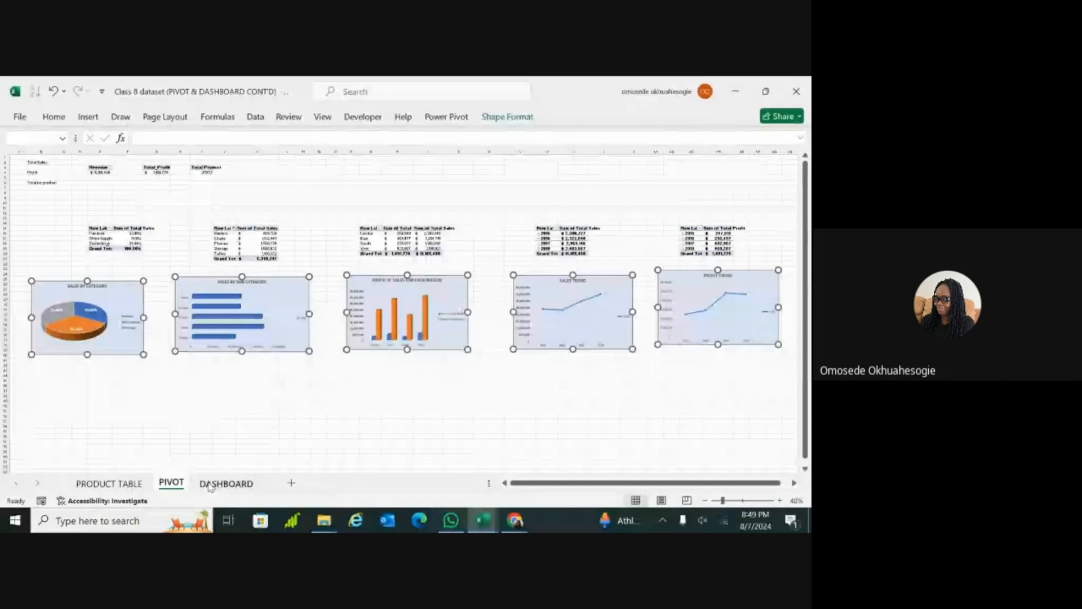
{"action": "left_click", "coordinate": [226, 484]}
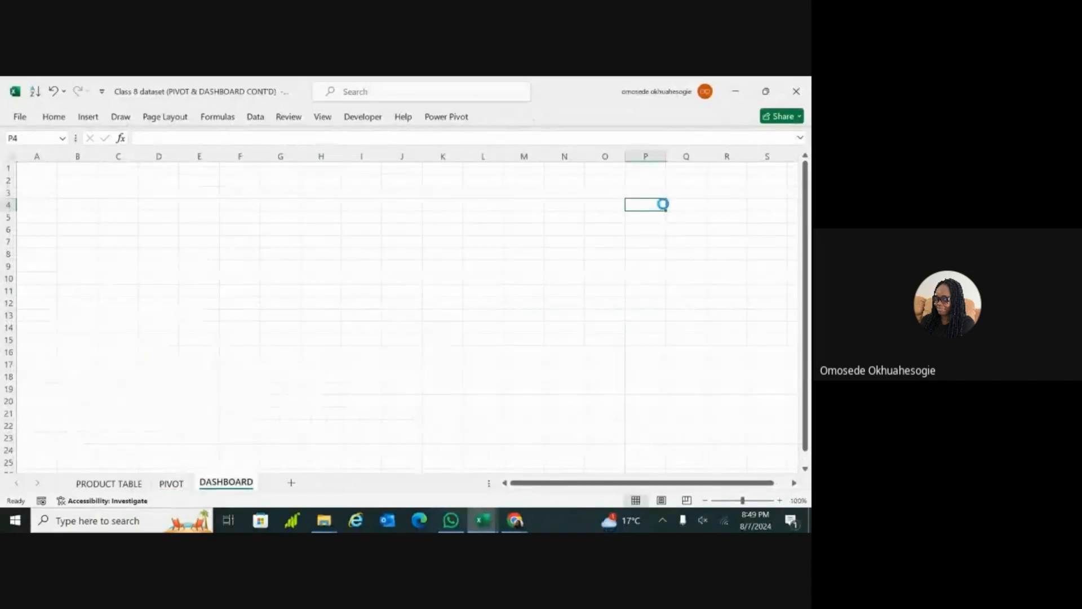
{"action": "key", "text": "ctrl+v"}
{"action": "left_click_drag", "start_coordinate": [742, 500], "coordinate": [723, 501]}
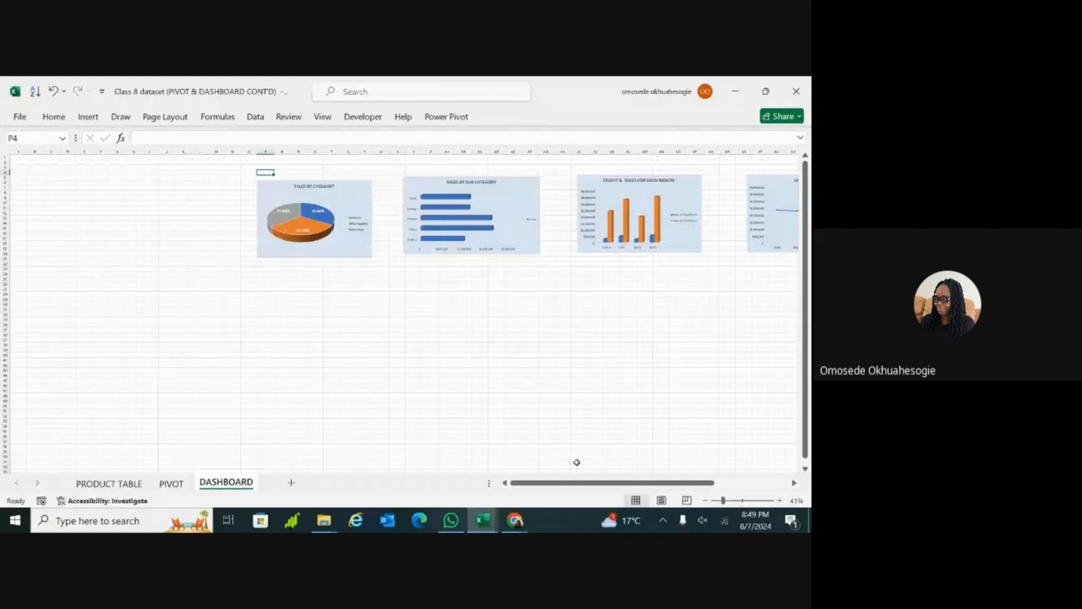
Step: Look over the pasted charts and the blank area beneath them on the DASHBOARD sheet
{"action": "scroll", "coordinate": [576, 462], "scroll_direction": "right", "scroll_amount": 5}
{"action": "scroll", "coordinate": [562, 379], "scroll_direction": "left", "scroll_amount": 1}
{"action": "left_click", "coordinate": [562, 380]}
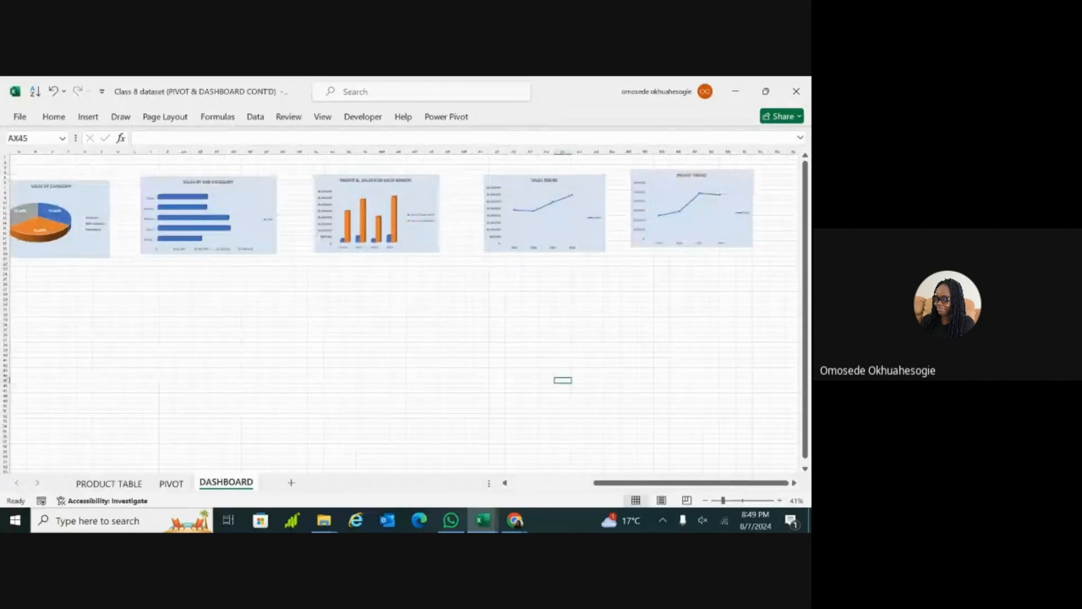
{"action": "scroll", "coordinate": [579, 380], "scroll_direction": "left", "scroll_amount": 1}
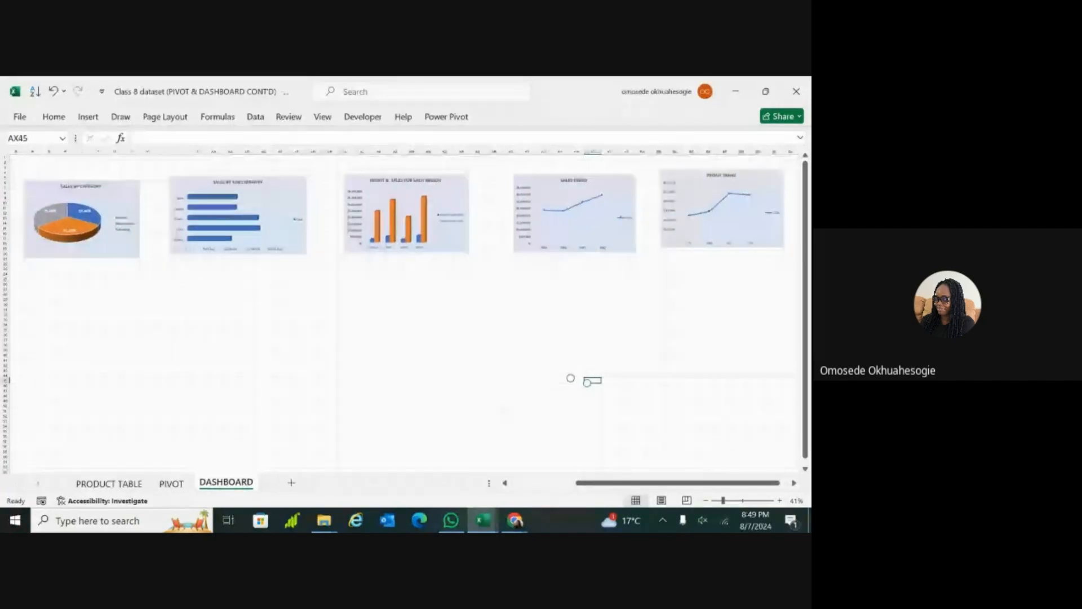
{"action": "scroll", "coordinate": [571, 378], "scroll_direction": "left", "scroll_amount": 1}
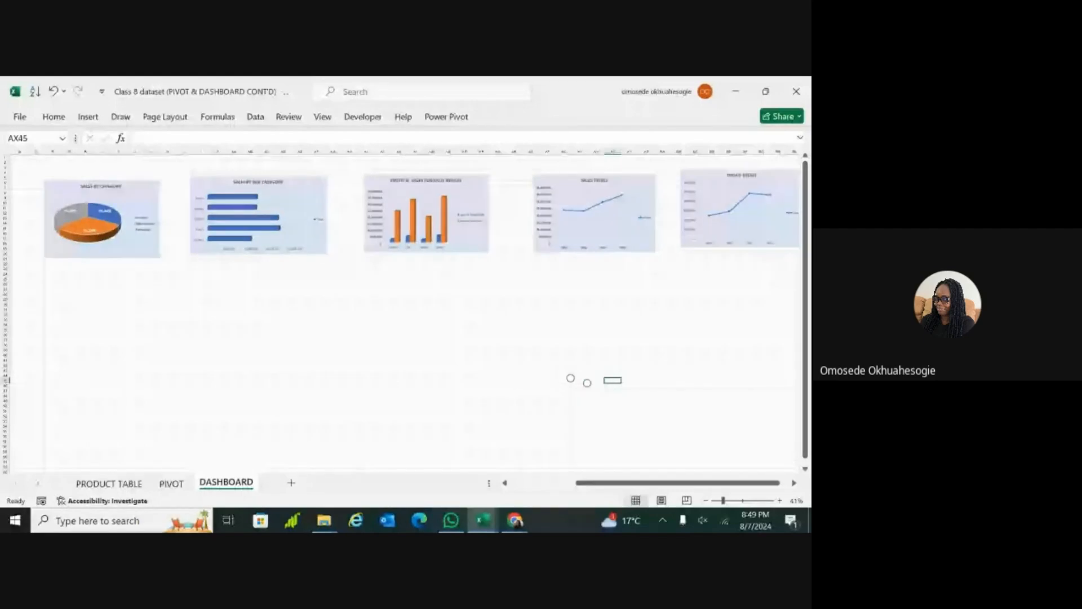
{"action": "scroll", "coordinate": [570, 378], "scroll_direction": "left", "scroll_amount": 3}
{"action": "scroll", "coordinate": [571, 377], "scroll_direction": "down", "scroll_amount": 3}
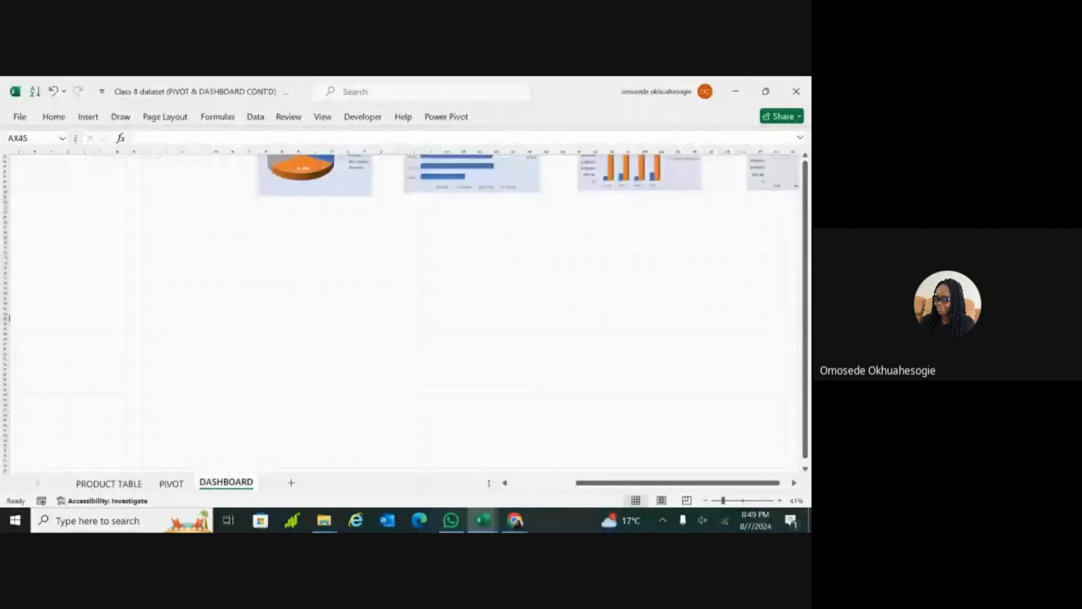
{"action": "scroll", "coordinate": [9, 317], "scroll_direction": "down", "scroll_amount": 3}
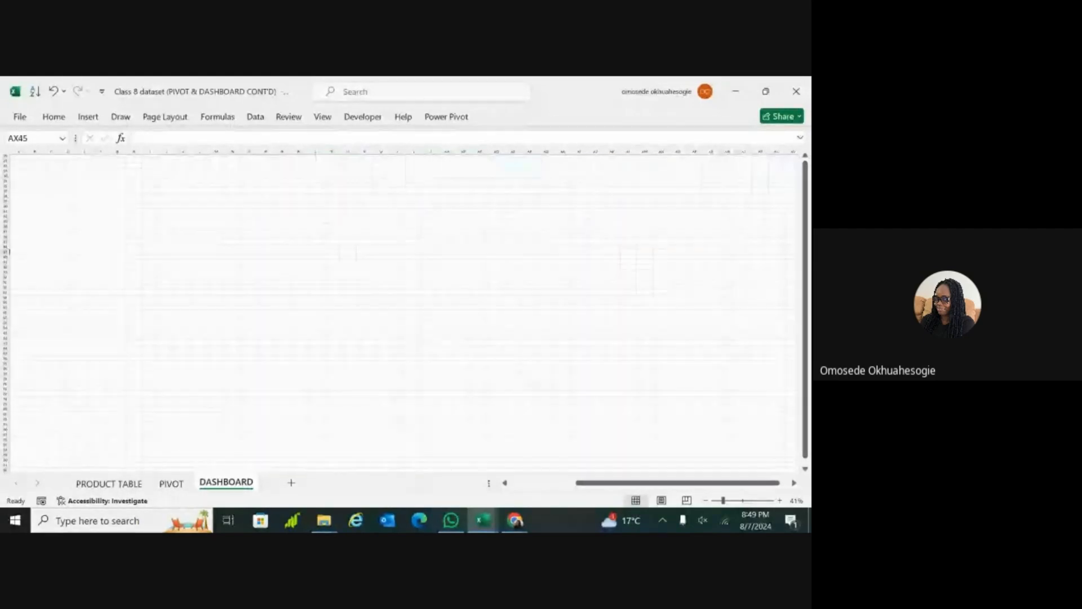
{"action": "scroll", "coordinate": [405, 313], "scroll_direction": "down", "scroll_amount": 3}
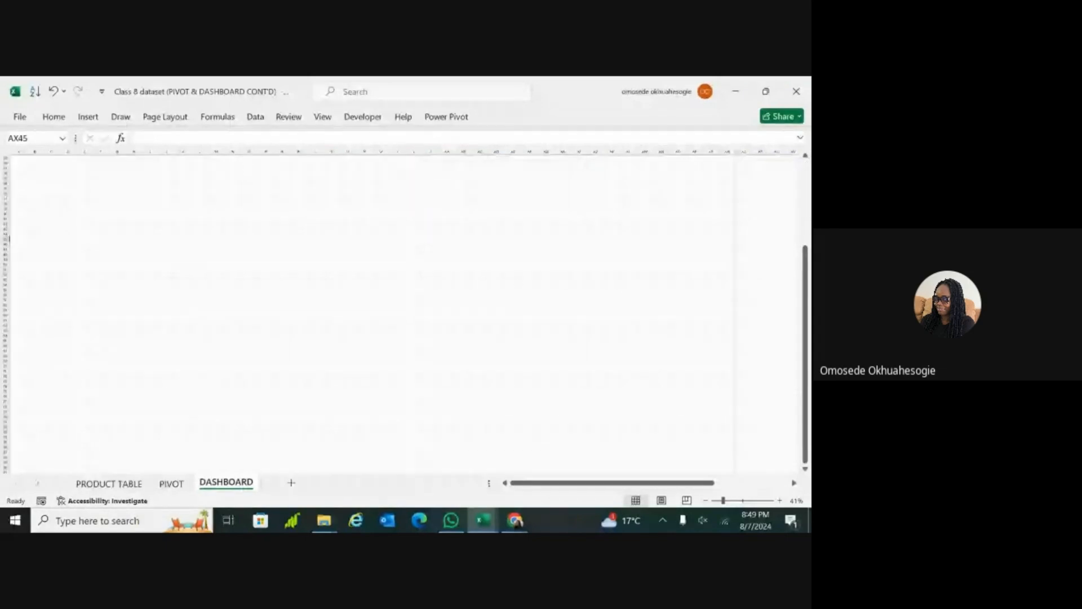
{"action": "scroll", "coordinate": [406, 312], "scroll_direction": "down", "scroll_amount": 5}
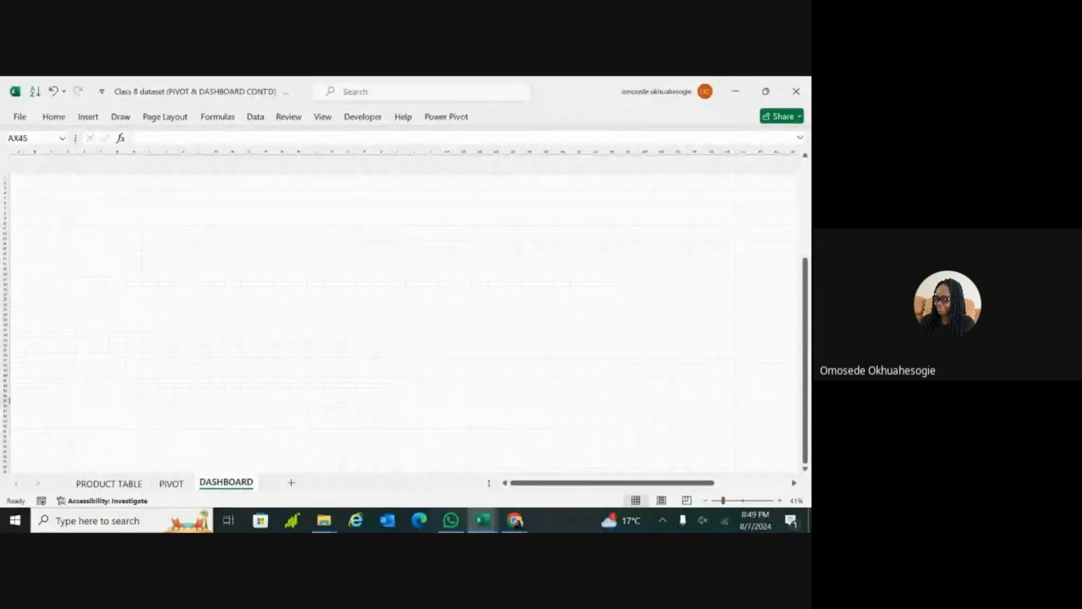
{"action": "scroll", "coordinate": [9, 389], "scroll_direction": "up", "scroll_amount": 10}
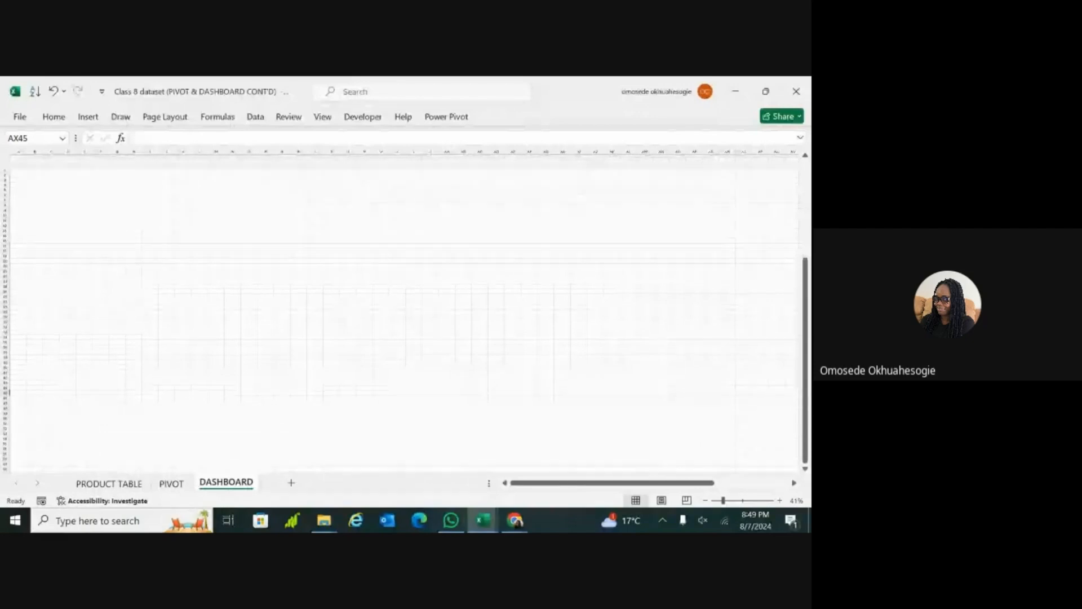
{"action": "scroll", "coordinate": [405, 313], "scroll_direction": "down", "scroll_amount": 3}
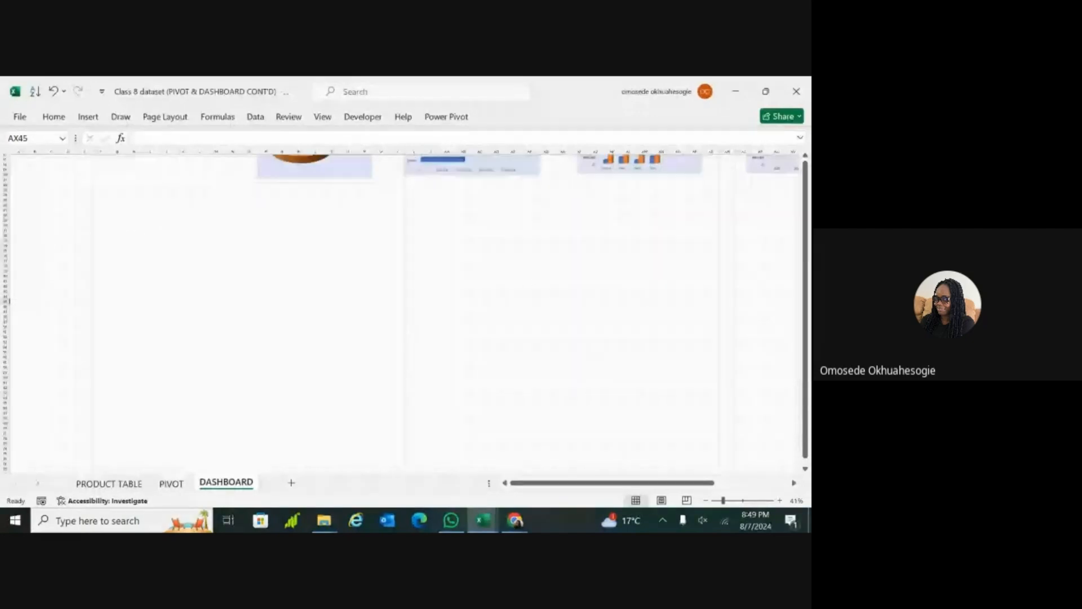
{"action": "scroll", "coordinate": [9, 300], "scroll_direction": "down", "scroll_amount": 5}
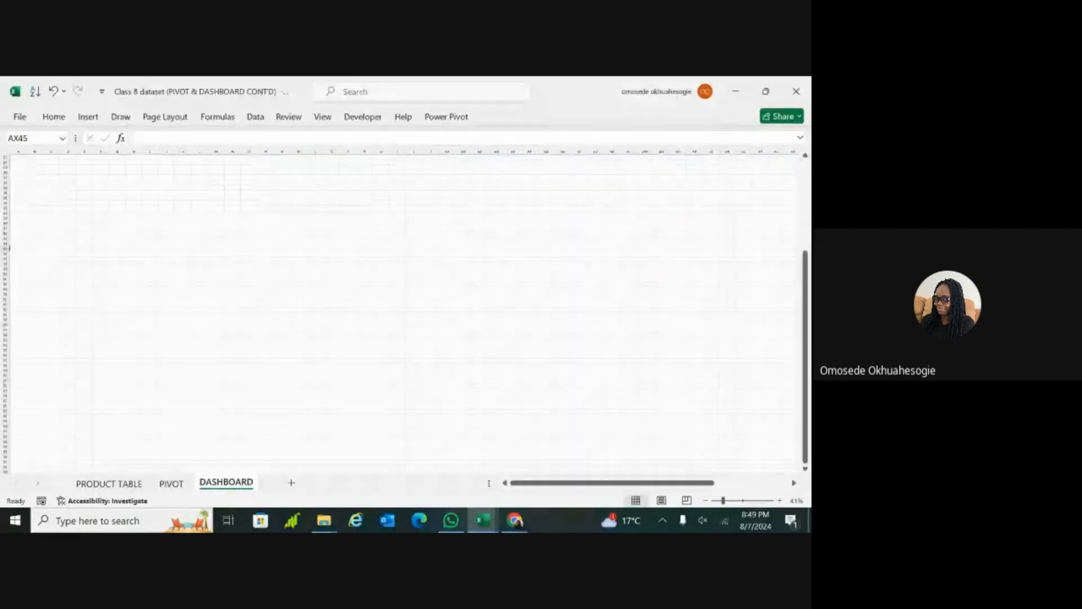
Step: Insert a rectangle shape in the blank area below the charts on the DASHBOARD sheet
{"action": "left_click", "coordinate": [454, 357]}
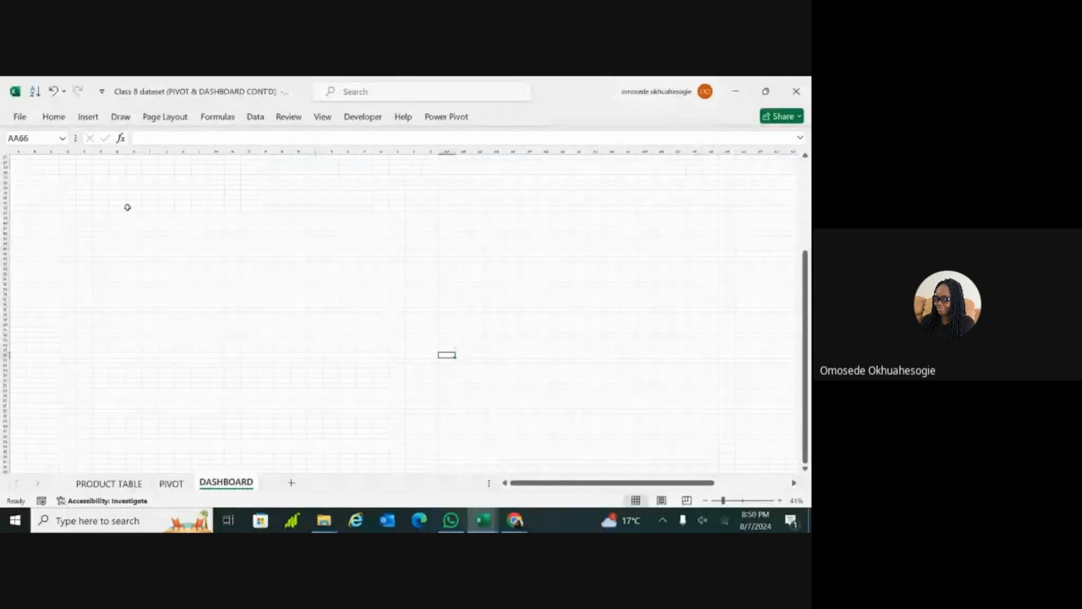
{"action": "left_click", "coordinate": [88, 117]}
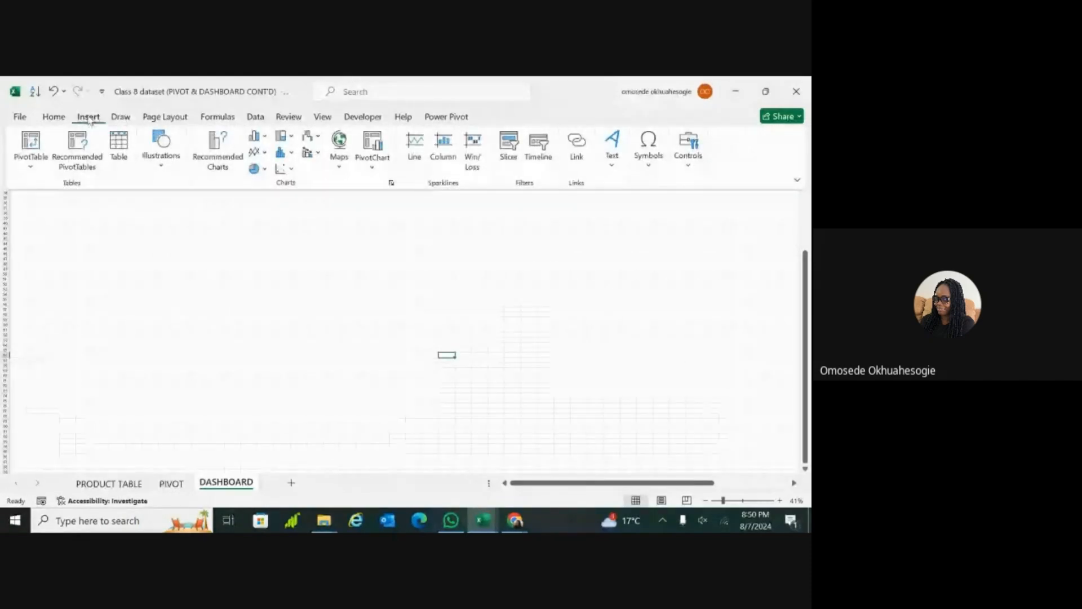
{"action": "left_click", "coordinate": [163, 169]}
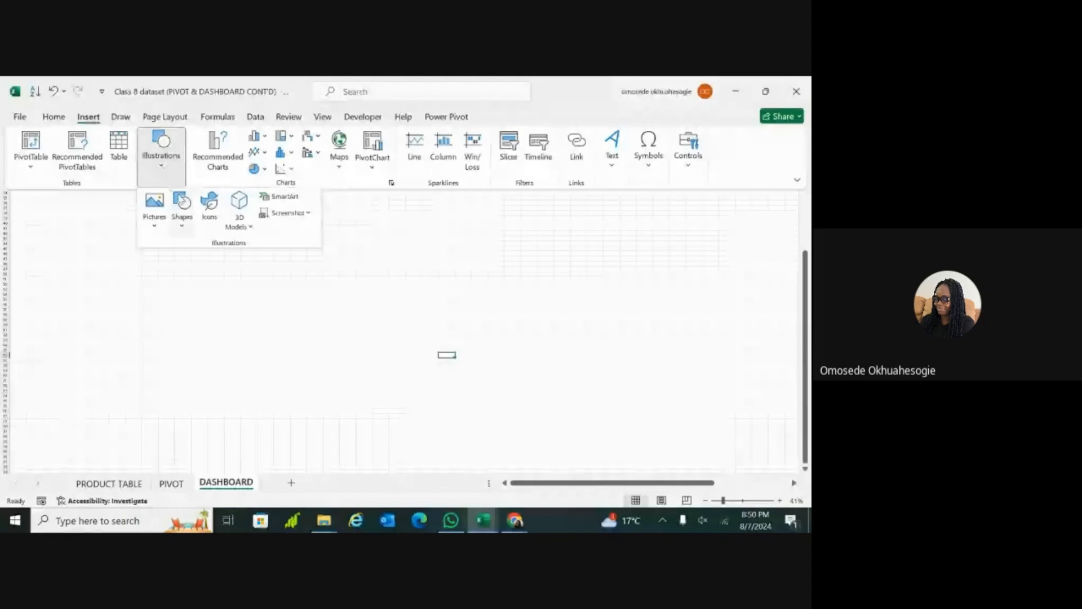
{"action": "left_click", "coordinate": [186, 209]}
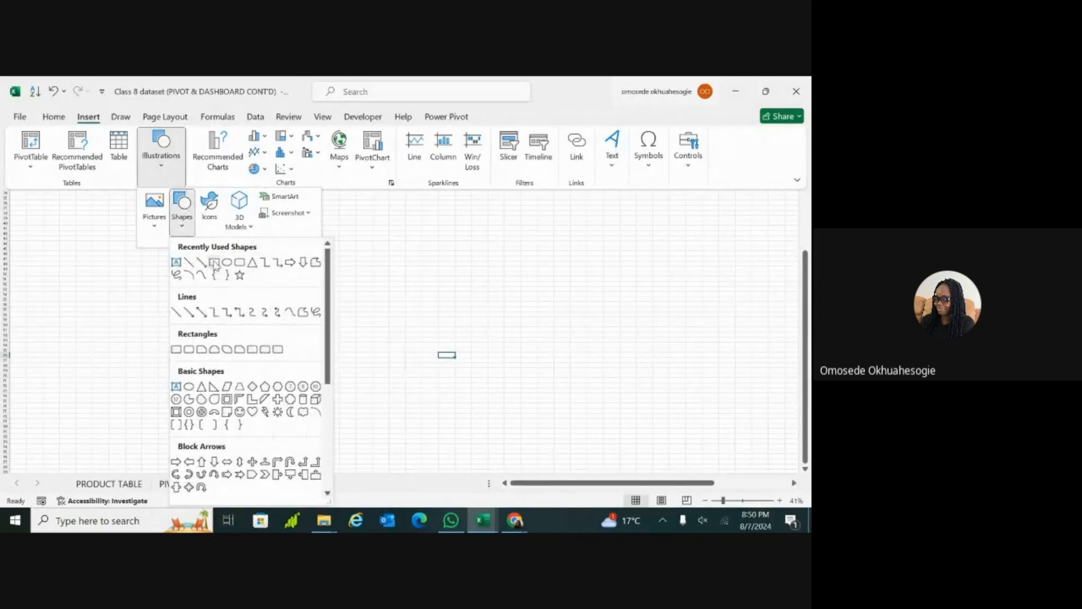
{"action": "left_click", "coordinate": [214, 262]}
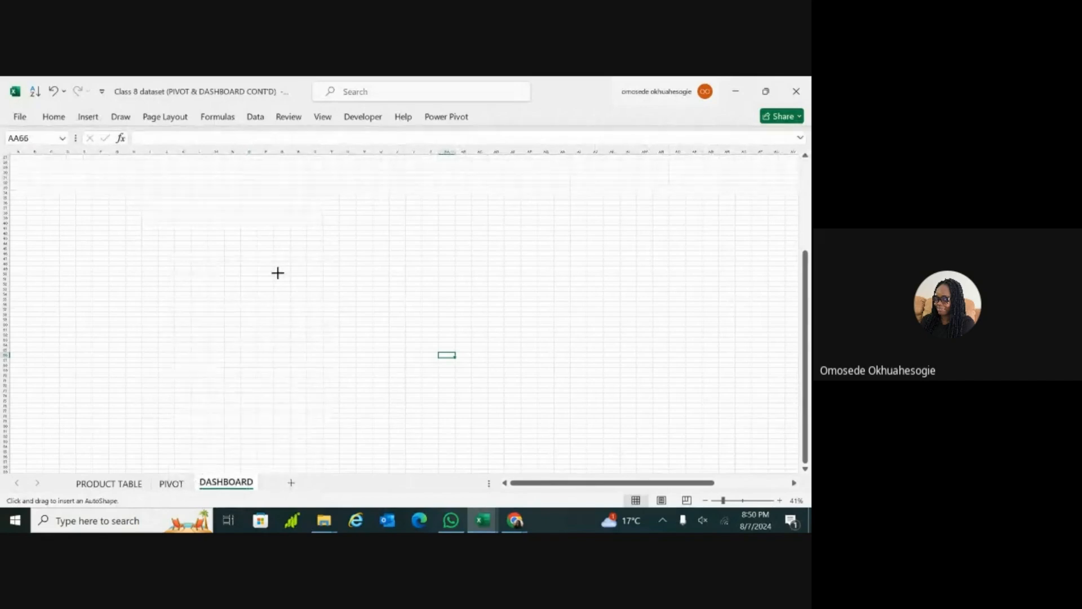
{"action": "left_click", "coordinate": [277, 272]}
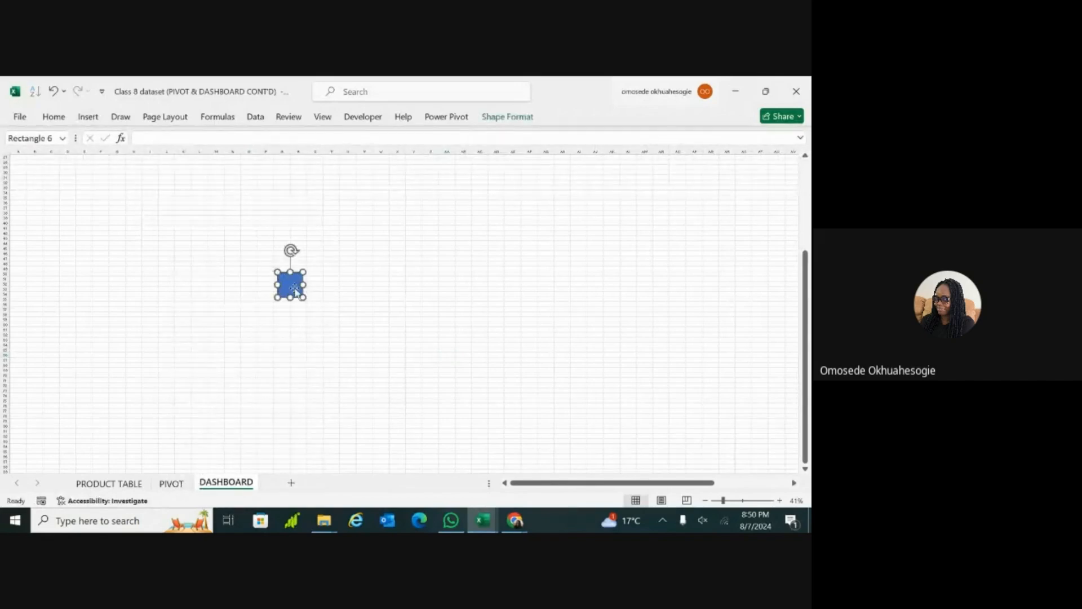
Step: Enlarge the rectangle in every direction into a wide background panel covering most of the visible blank area
{"action": "left_click_drag", "start_coordinate": [304, 297], "coordinate": [459, 336]}
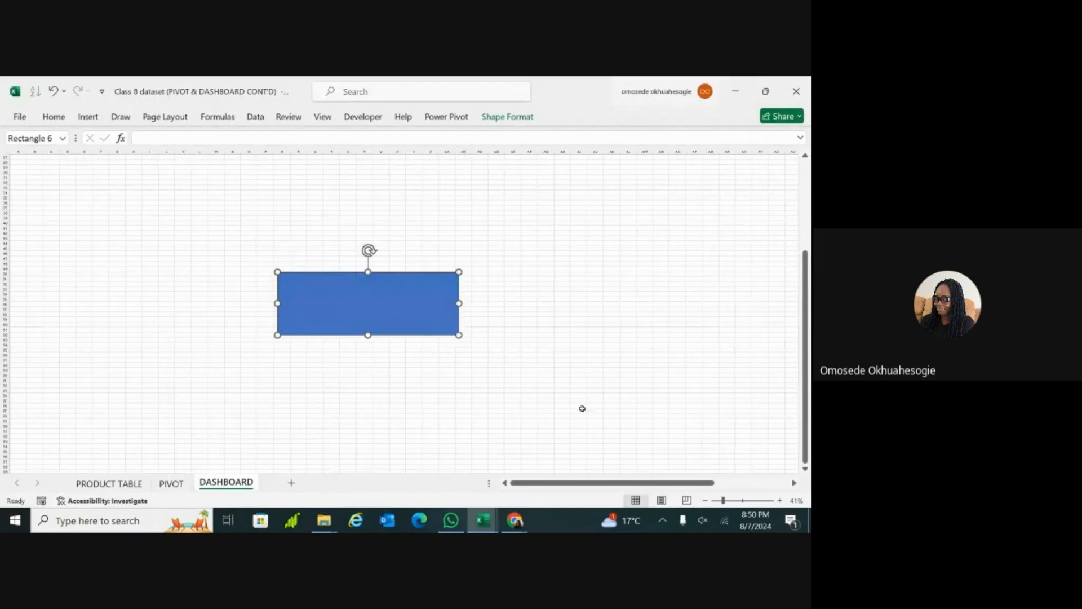
{"action": "left_click_drag", "start_coordinate": [459, 335], "coordinate": [613, 420]}
{"action": "left_click_drag", "start_coordinate": [277, 272], "coordinate": [96, 161]}
{"action": "left_click_drag", "start_coordinate": [355, 419], "coordinate": [355, 462]}
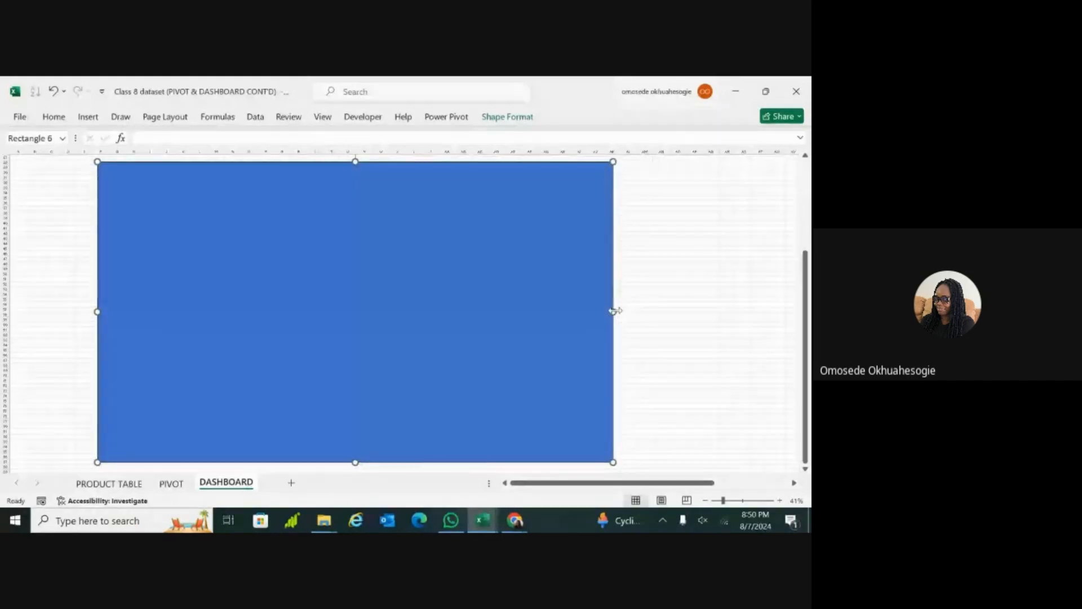
{"action": "left_click_drag", "start_coordinate": [614, 311], "coordinate": [726, 311]}
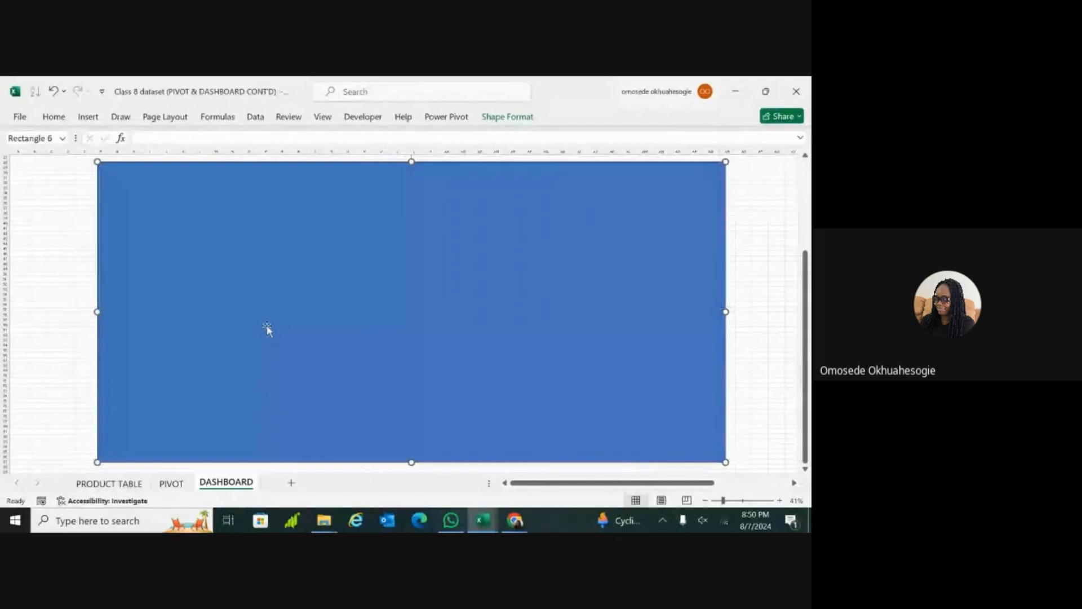
{"action": "left_click_drag", "start_coordinate": [94, 311], "coordinate": [56, 311]}
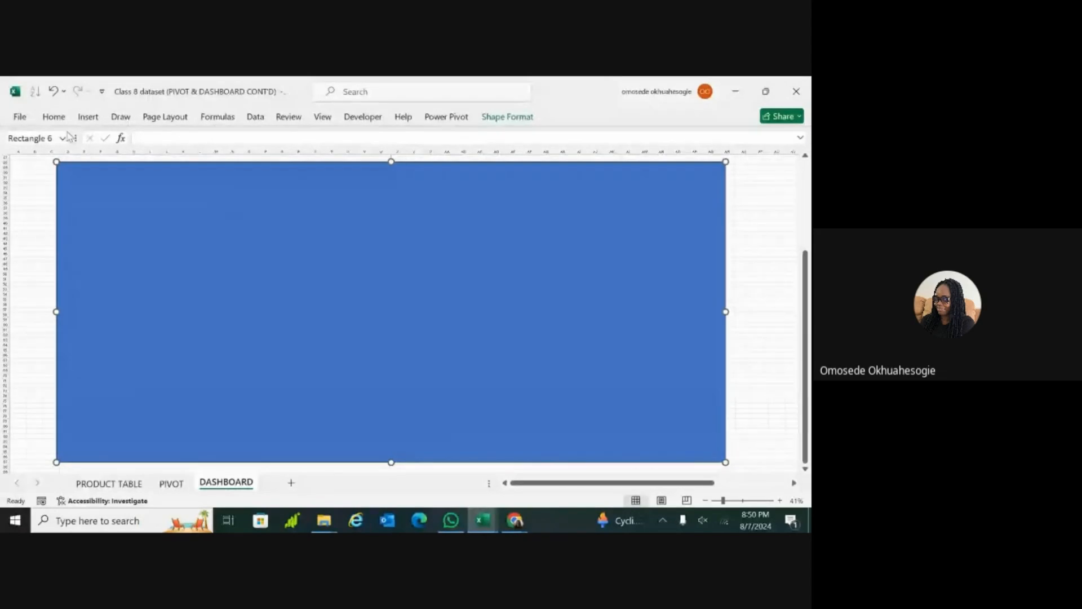
Step: Try a light orange fill and green fills, ending with the darkest theme green, on the rectangle panel
{"action": "left_click", "coordinate": [54, 117]}
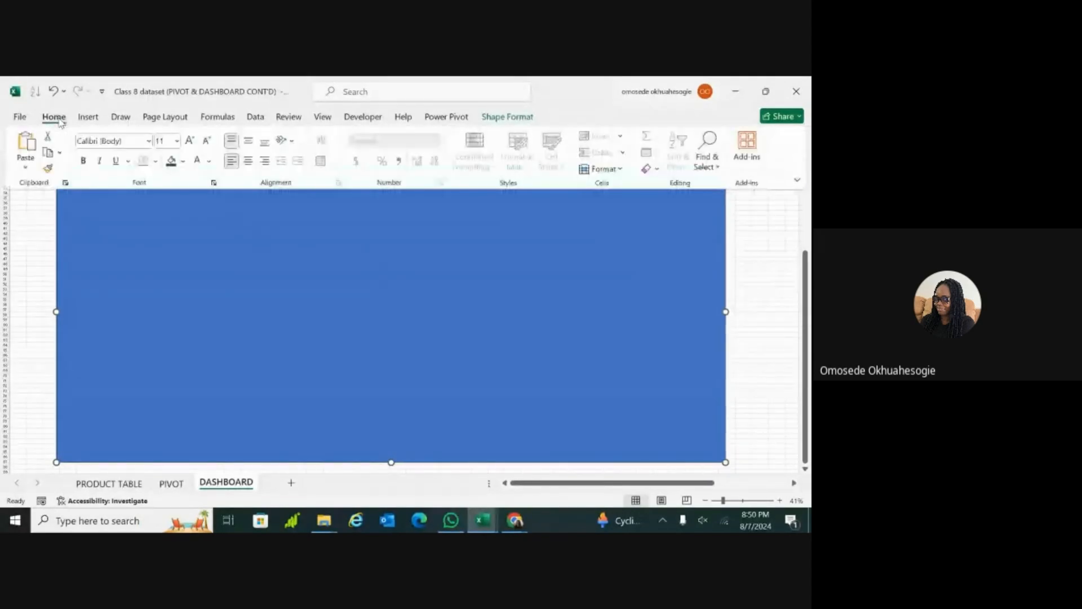
{"action": "left_click", "coordinate": [182, 163]}
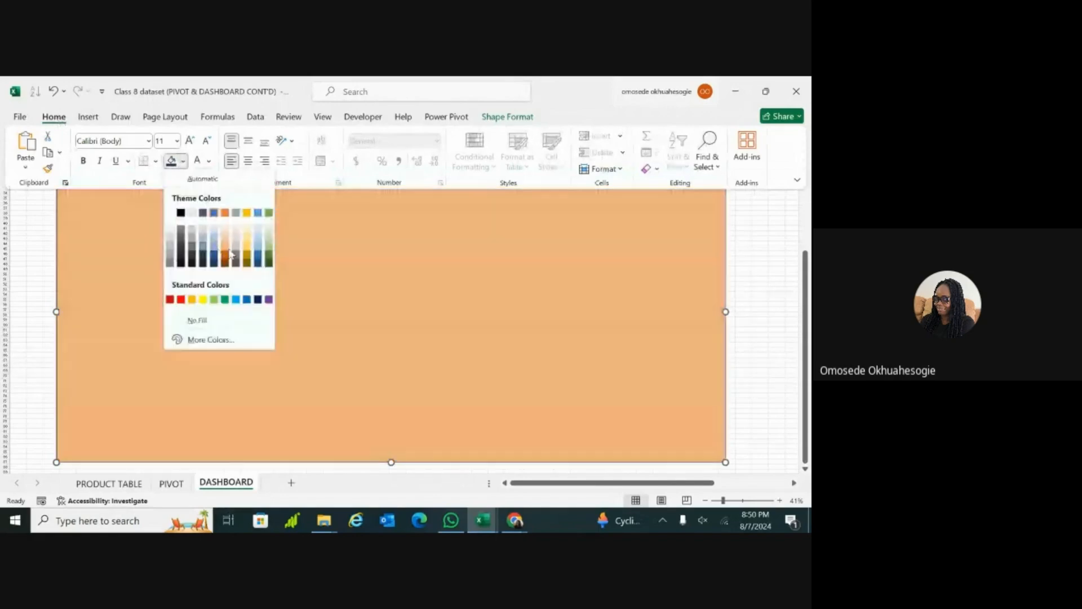
{"action": "left_click", "coordinate": [230, 252]}
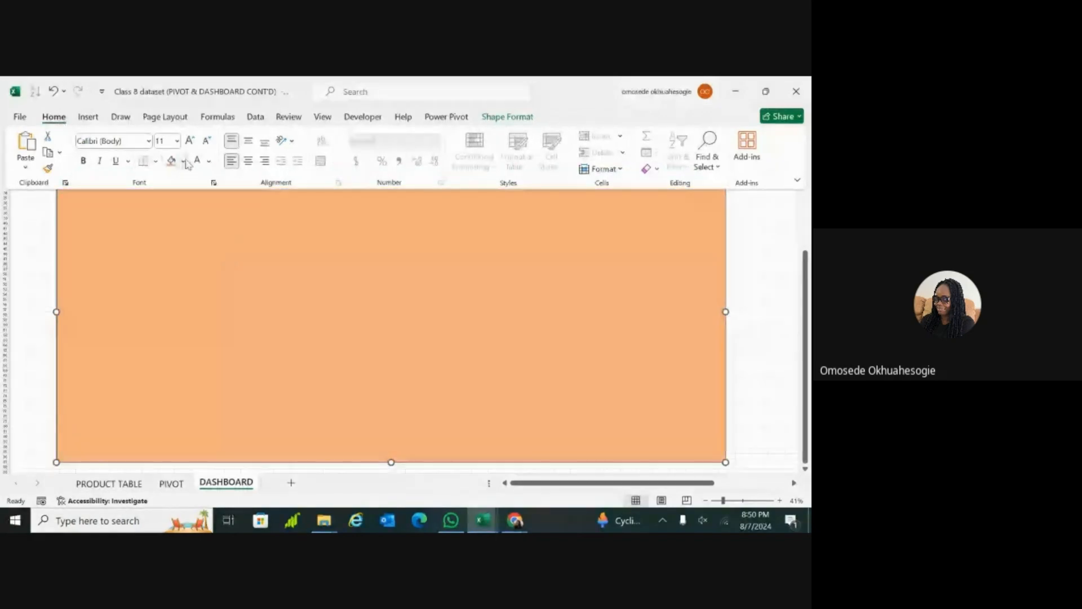
{"action": "left_click", "coordinate": [185, 162]}
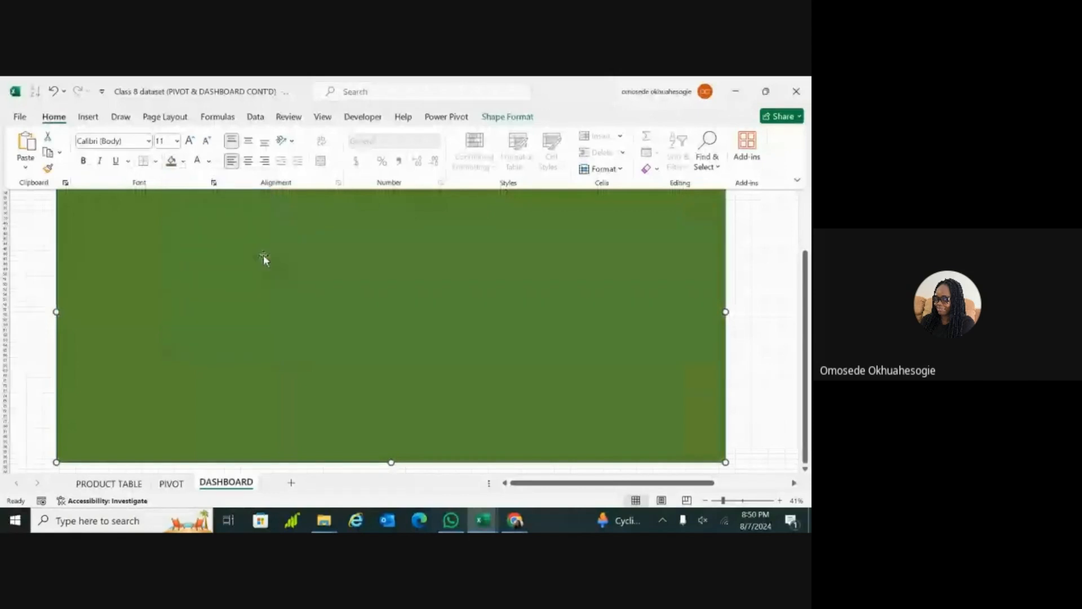
{"action": "left_click", "coordinate": [184, 162]}
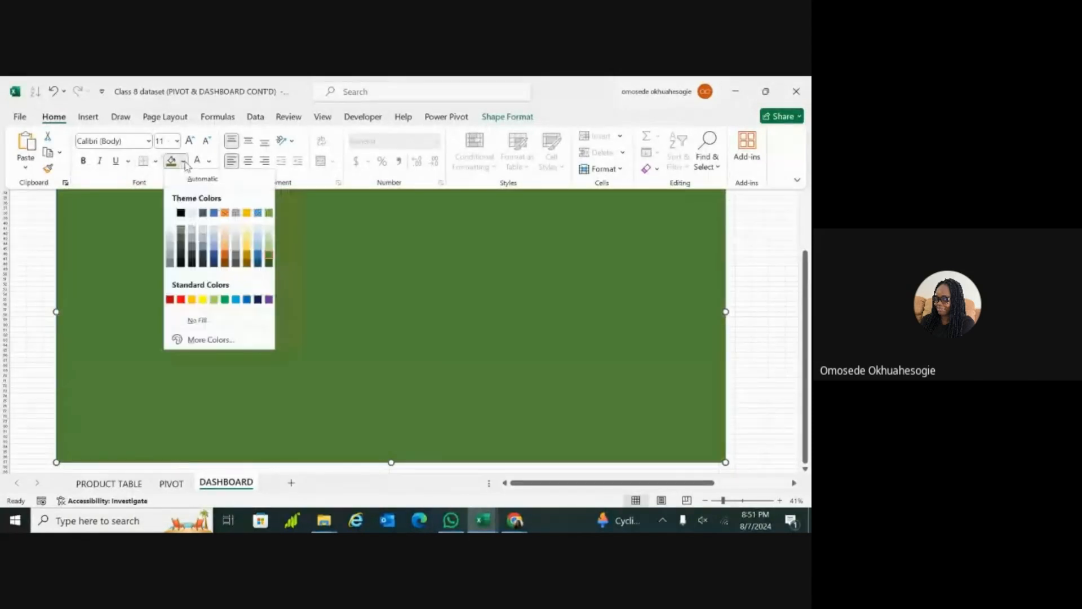
{"action": "left_click", "coordinate": [268, 263]}
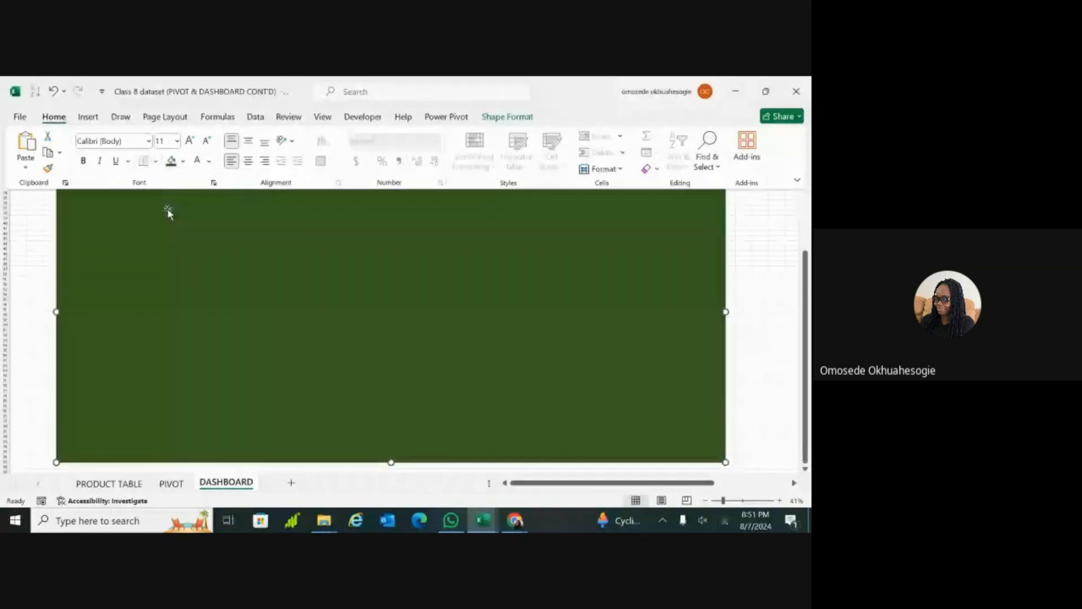
Step: Fill the background rectangle below the charts with the dark blue theme color
{"action": "left_click", "coordinate": [365, 225]}
{"action": "scroll", "coordinate": [364, 225], "scroll_direction": "up", "scroll_amount": 8}
{"action": "scroll", "coordinate": [402, 313], "scroll_direction": "up", "scroll_amount": 1}
{"action": "scroll", "coordinate": [402, 313], "scroll_direction": "right", "scroll_amount": 10}
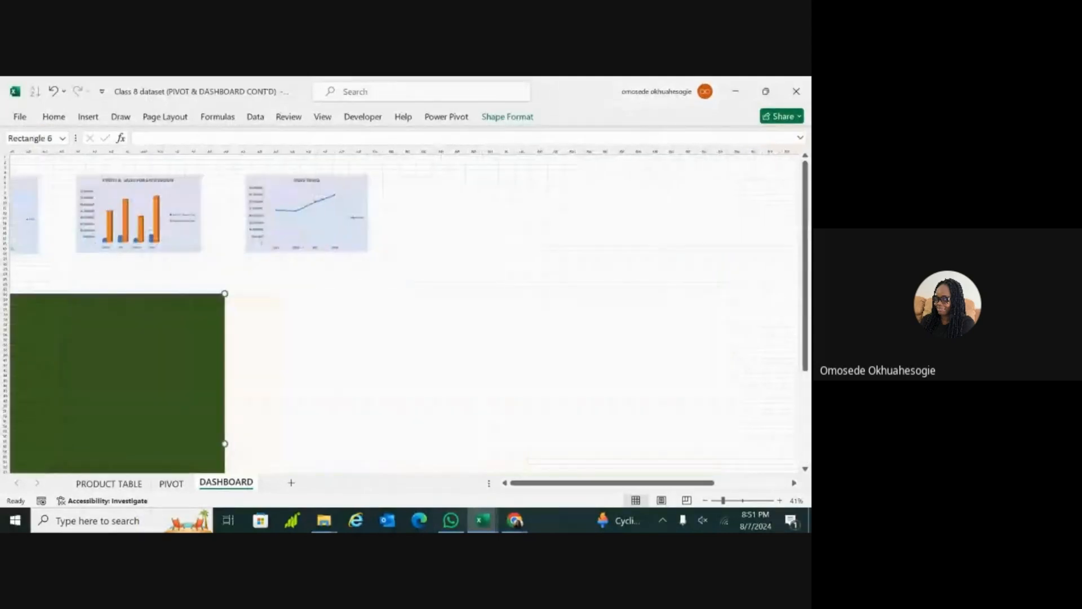
{"action": "scroll", "coordinate": [402, 268], "scroll_direction": "left", "scroll_amount": 10}
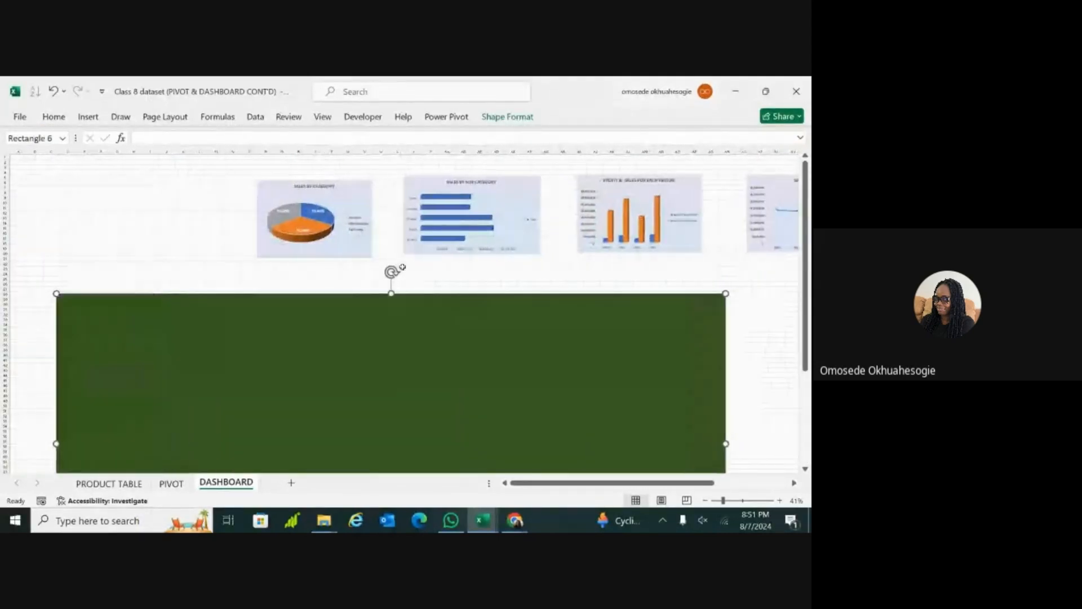
{"action": "left_click", "coordinate": [54, 117]}
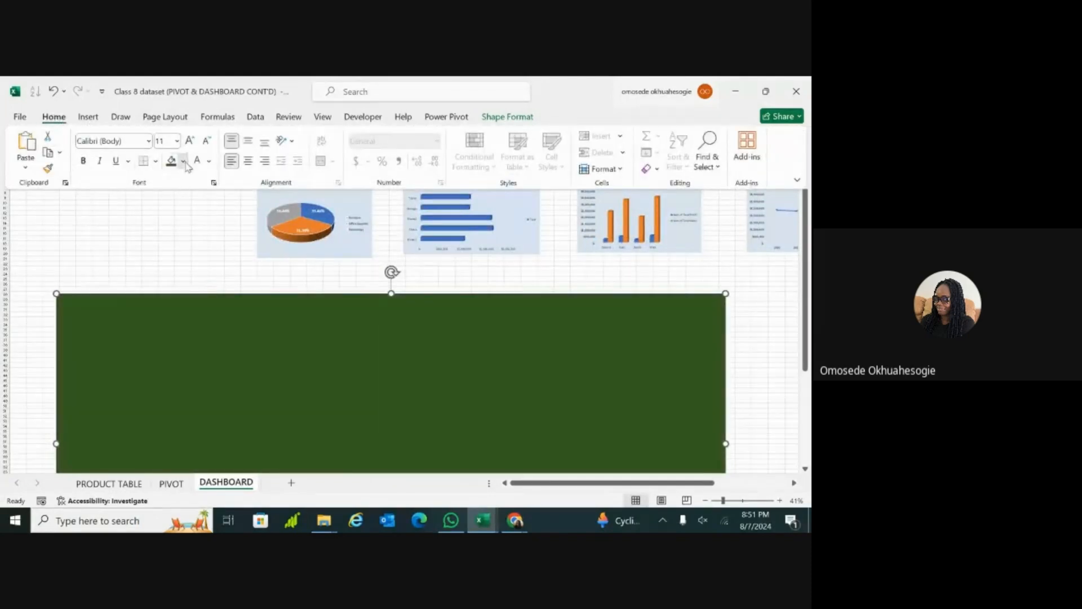
{"action": "left_click", "coordinate": [185, 162]}
{"action": "left_click", "coordinate": [218, 270]}
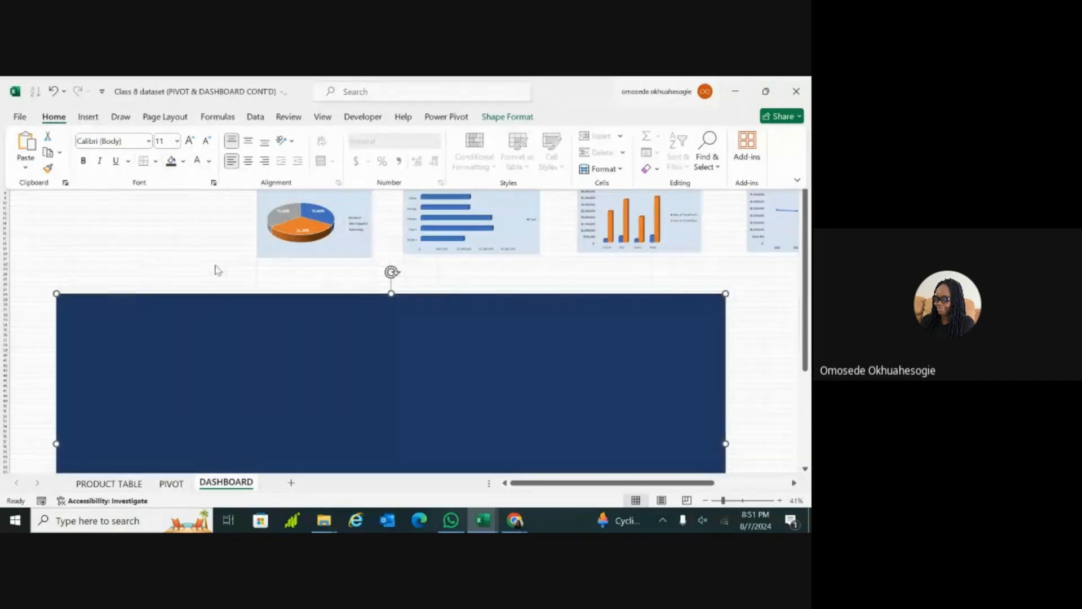
{"action": "left_click", "coordinate": [195, 283]}
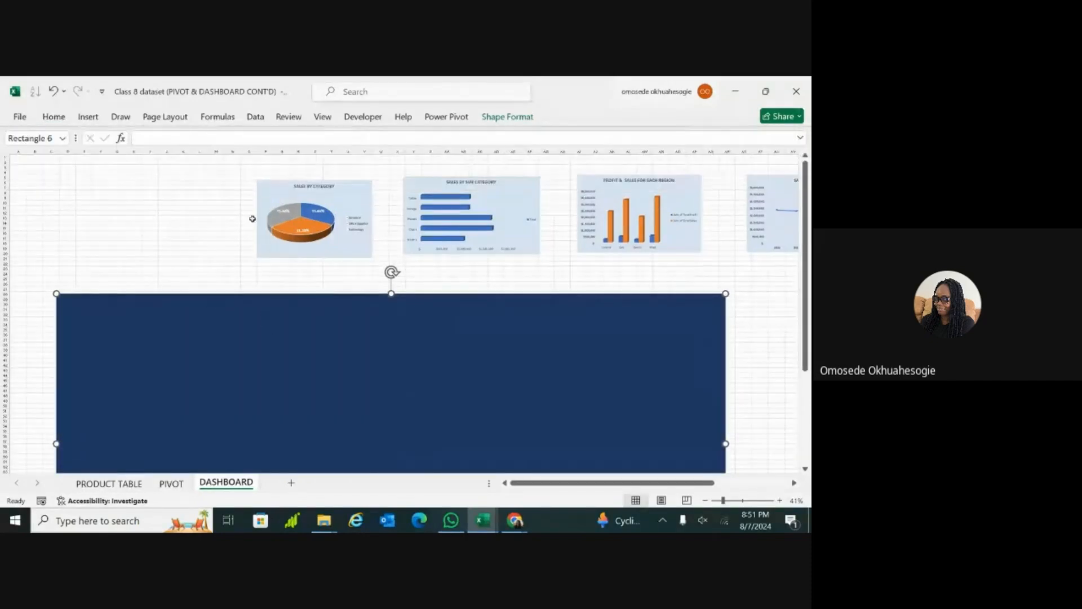
Step: Shift the Sales by Category pie chart slightly within the space above the panel and dismiss the PivotChart field list
{"action": "mouse_move", "coordinate": [359, 191]}
{"action": "left_mouse_down"}
{"action": "mouse_move", "coordinate": [358, 259]}
{"action": "mouse_move", "coordinate": [349, 200]}
{"action": "left_mouse_up"}
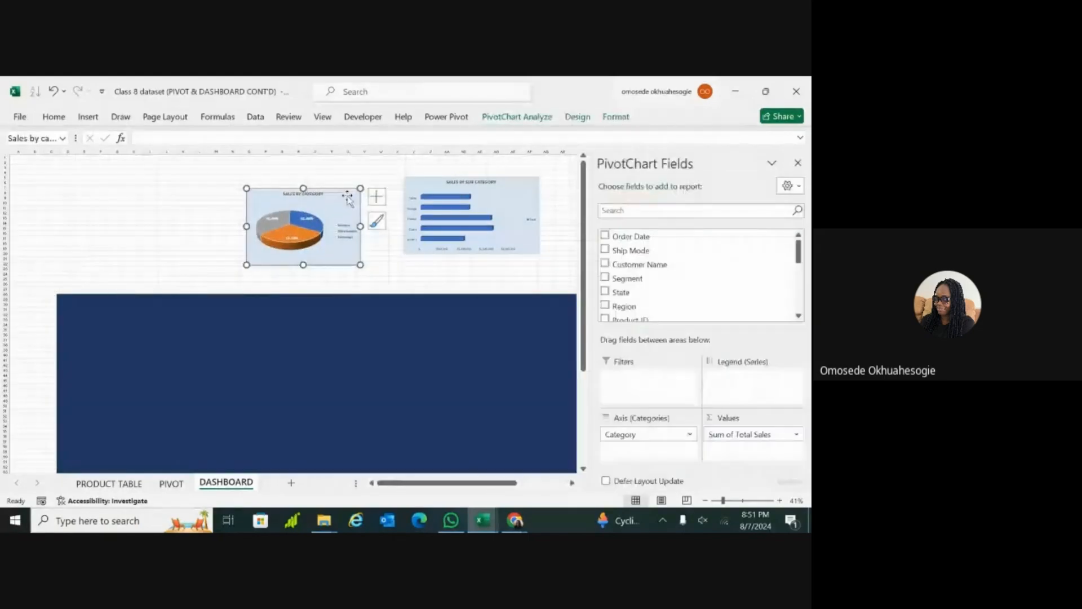
{"action": "left_click", "coordinate": [798, 164]}
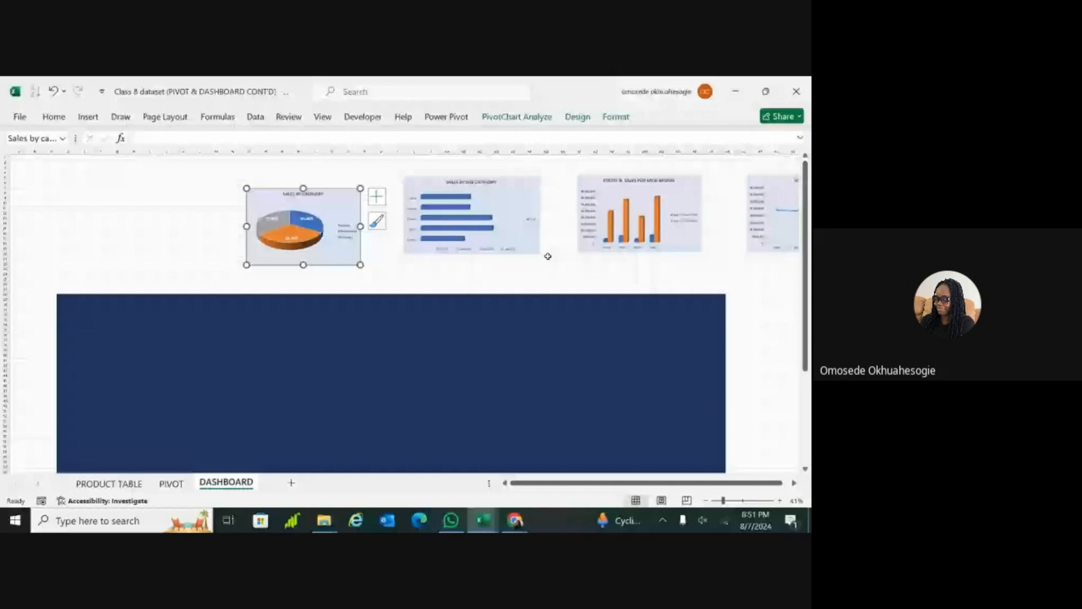
{"action": "left_click_drag", "start_coordinate": [329, 200], "coordinate": [367, 202]}
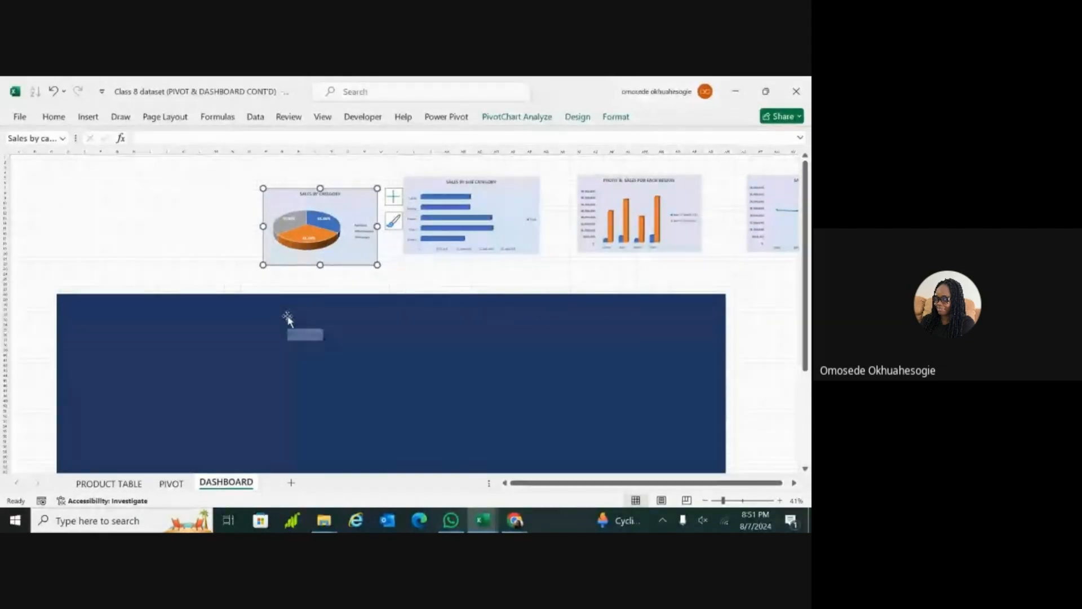
{"action": "mouse_move", "coordinate": [363, 197]}
{"action": "left_mouse_down"}
{"action": "mouse_move", "coordinate": [364, 316]}
{"action": "mouse_move", "coordinate": [360, 198]}
{"action": "left_mouse_up"}
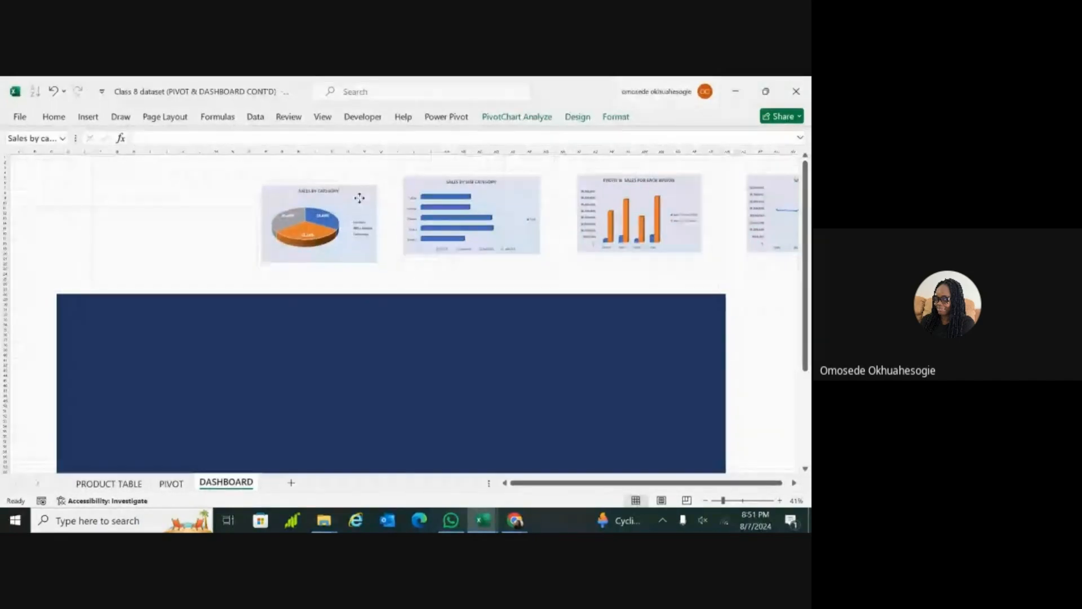
Step: Move the Sales by Category pie chart down so it overlaps the upper edge of the blue rectangle, and select the rectangle
{"action": "left_click", "coordinate": [275, 357]}
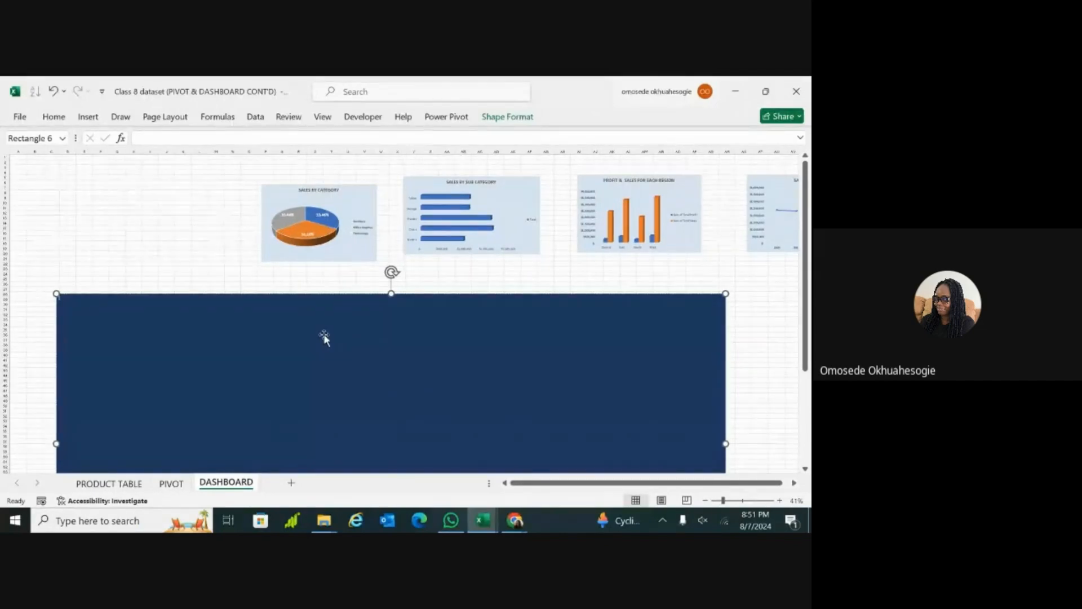
{"action": "left_click", "coordinate": [506, 117]}
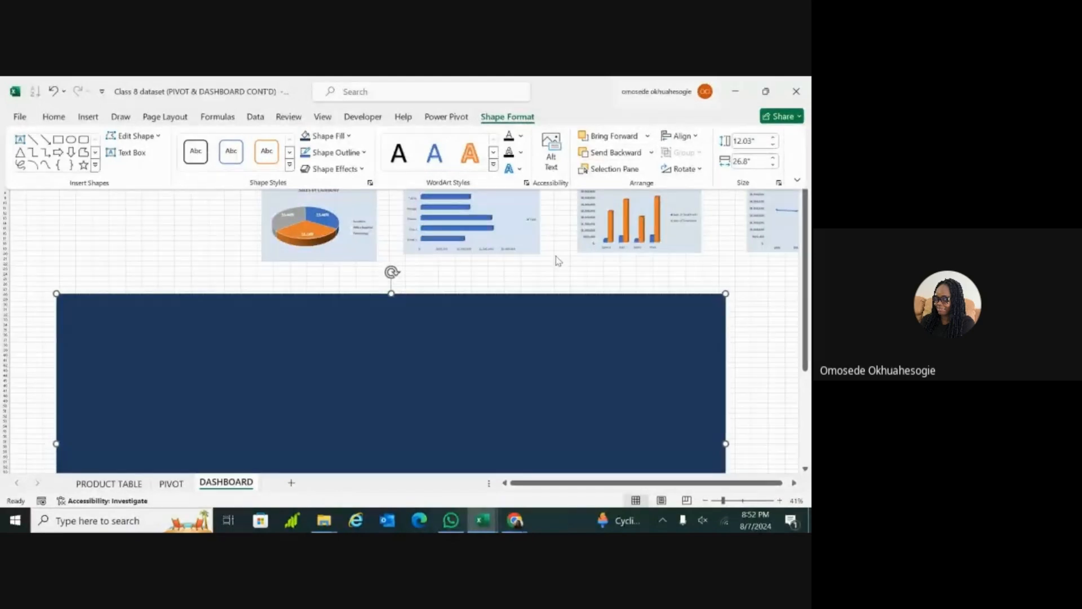
{"action": "left_click", "coordinate": [357, 197]}
{"action": "left_click_drag", "start_coordinate": [356, 198], "coordinate": [359, 293]}
{"action": "left_click", "coordinate": [360, 294]}
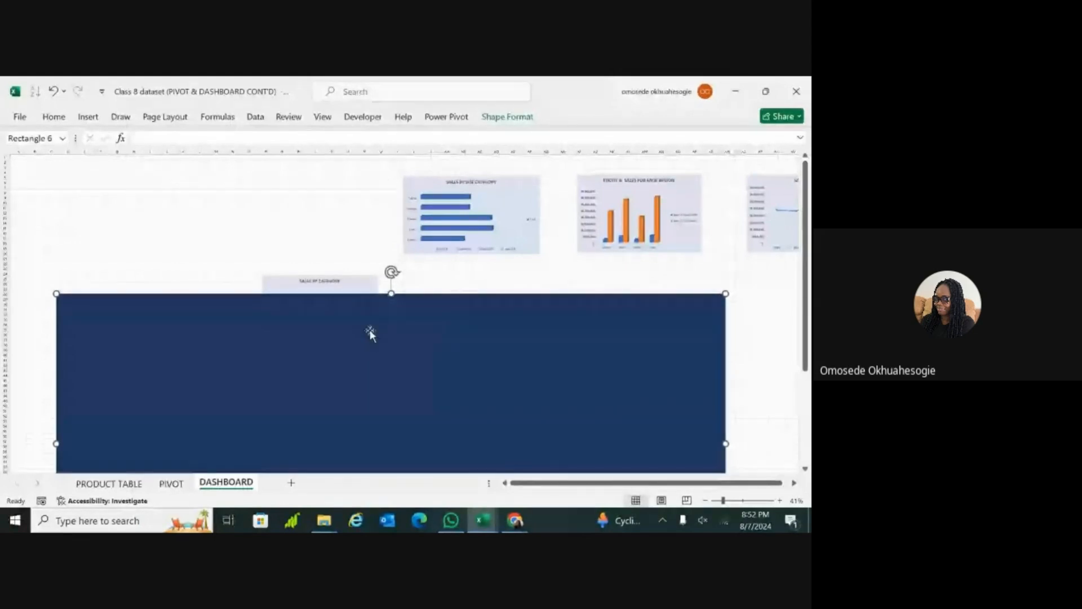
{"action": "left_click_drag", "start_coordinate": [385, 328], "coordinate": [387, 328]}
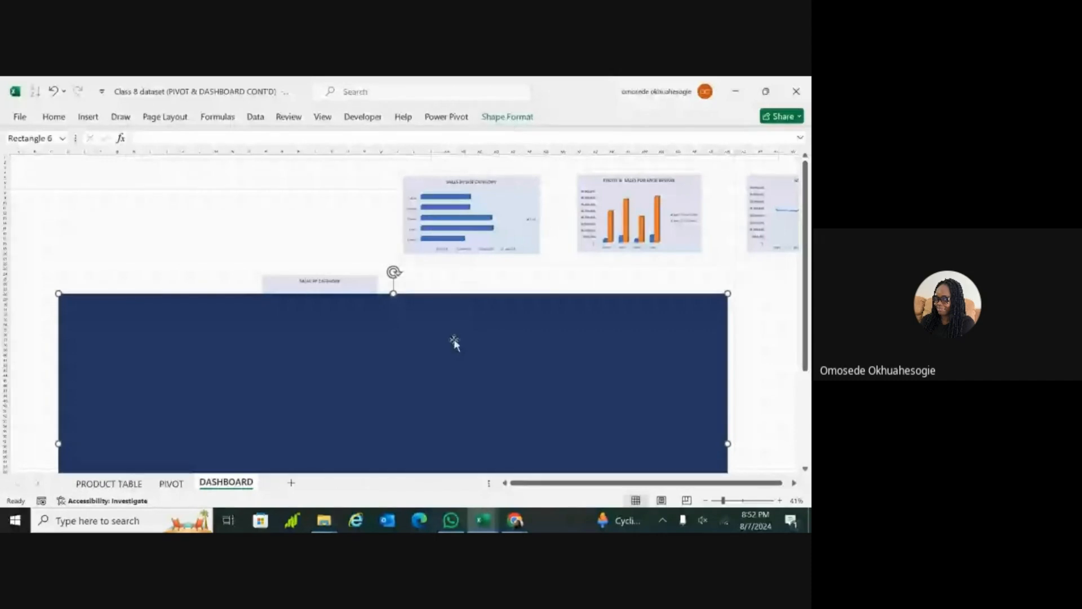
Step: Send the blue rectangle to the back so it lies behind all the charts
{"action": "left_click", "coordinate": [502, 123]}
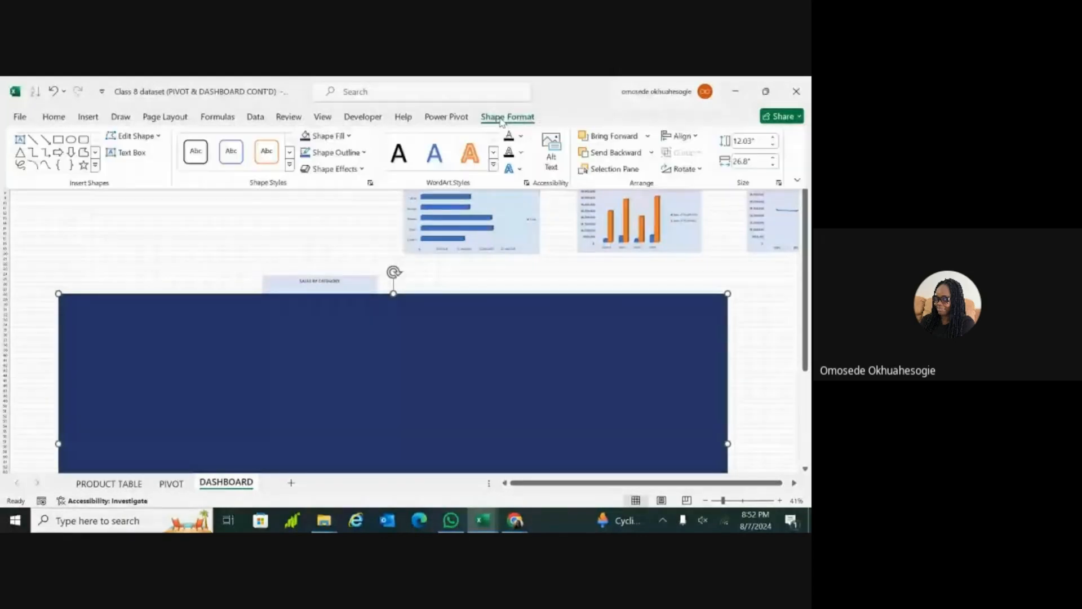
{"action": "left_click", "coordinate": [652, 153]}
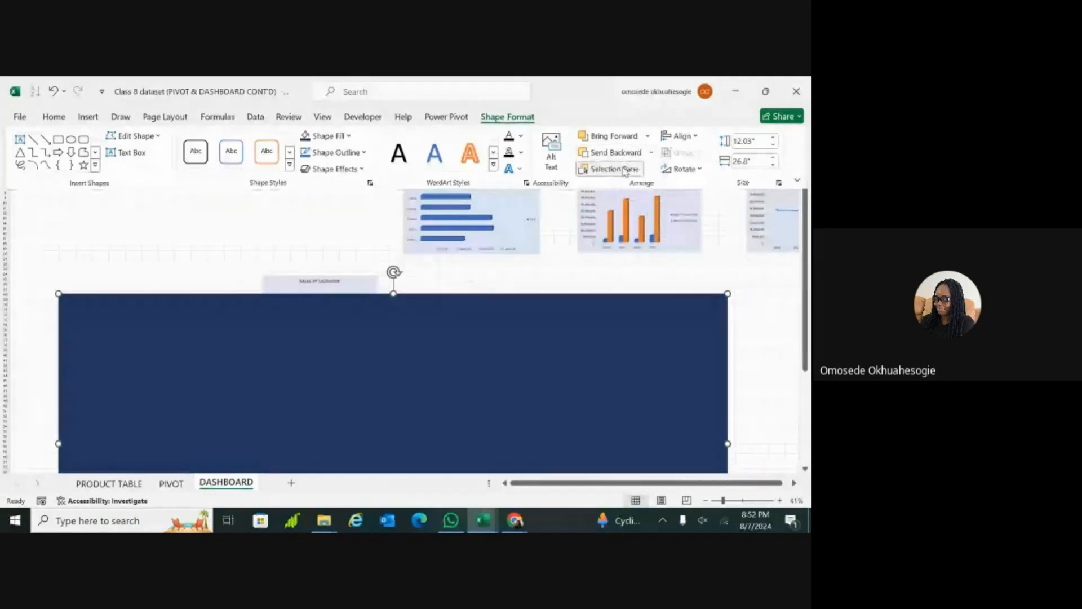
{"action": "left_click", "coordinate": [620, 169]}
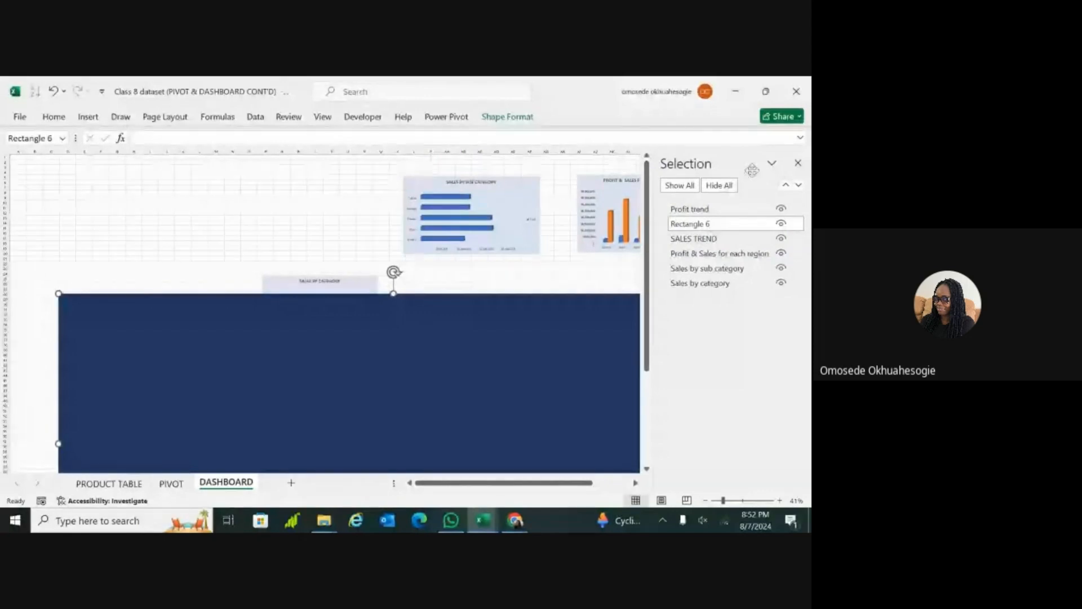
{"action": "left_click", "coordinate": [798, 164]}
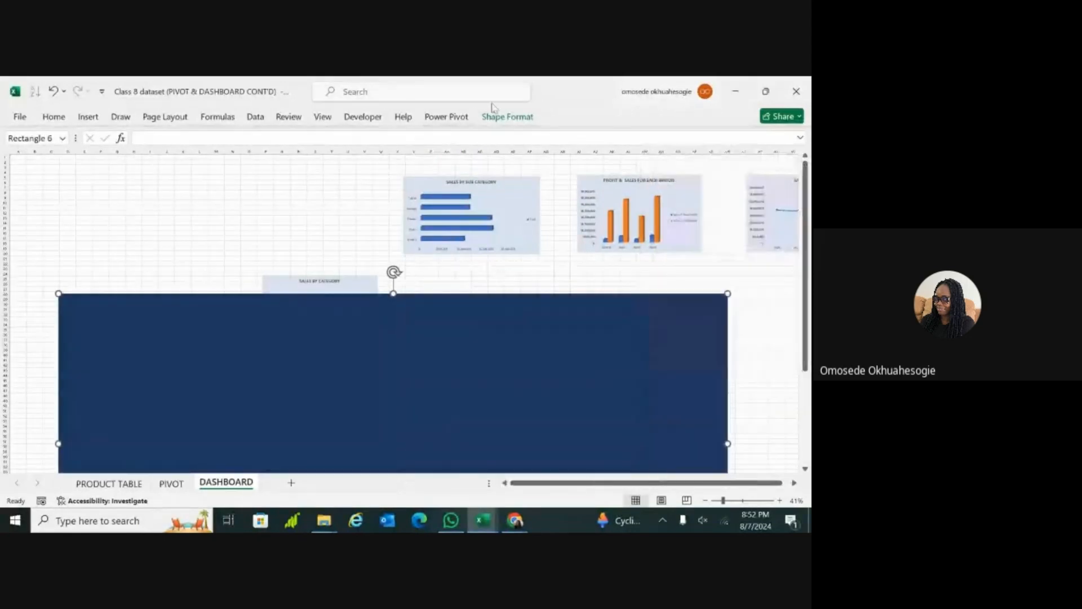
{"action": "left_click", "coordinate": [522, 117]}
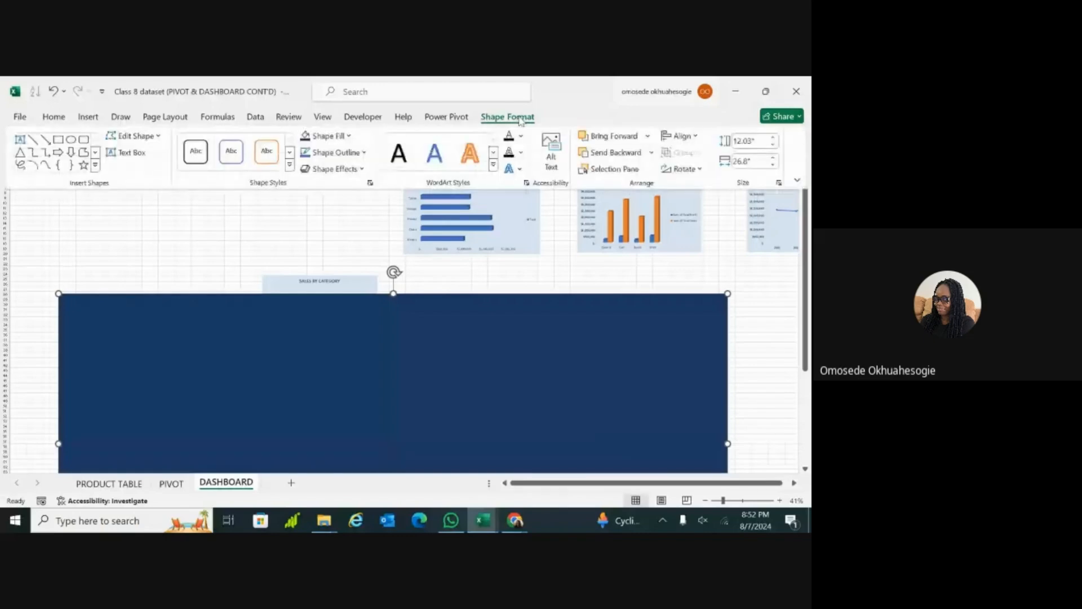
{"action": "left_click", "coordinate": [652, 153]}
{"action": "left_click", "coordinate": [632, 187]}
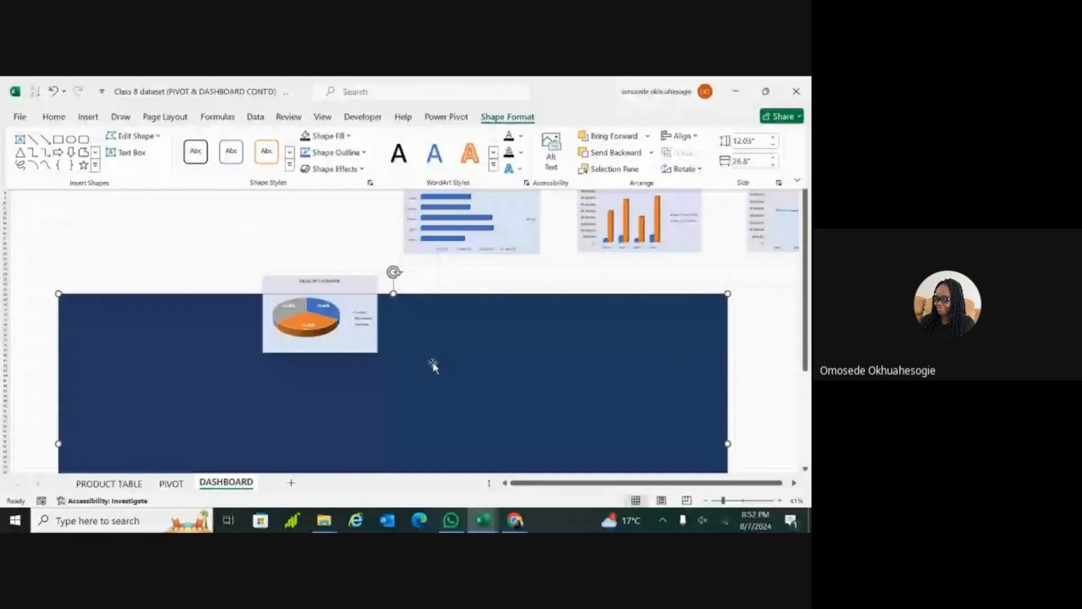
{"action": "left_click", "coordinate": [466, 283]}
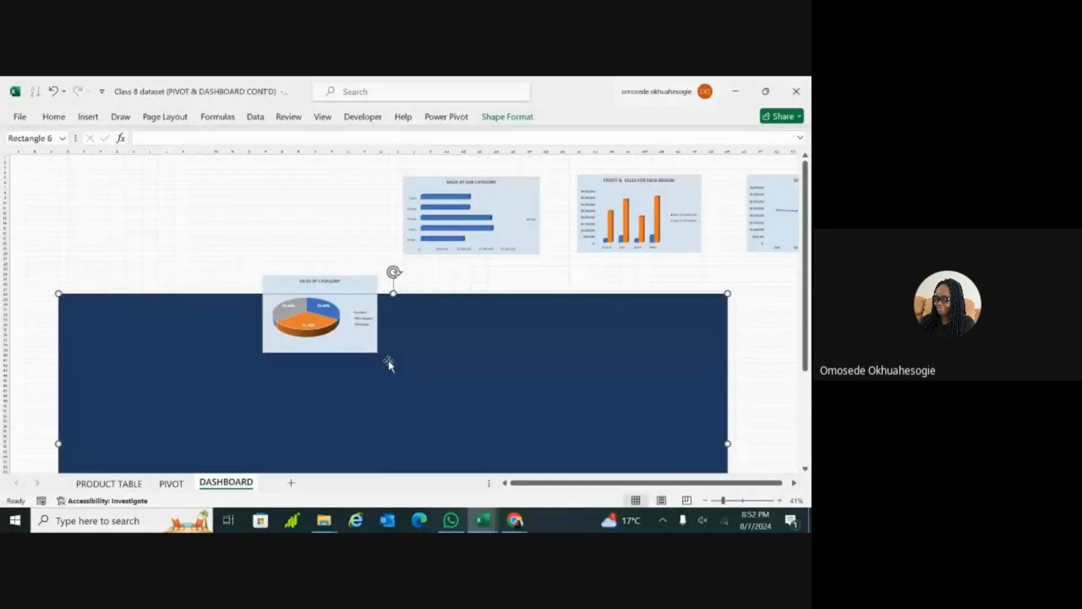
Step: Place the Sales by Category, Sales by Sub Category, and Profit & Sales for Each Region charts side by side on the blue panel
{"action": "left_click_drag", "start_coordinate": [371, 345], "coordinate": [348, 350]}
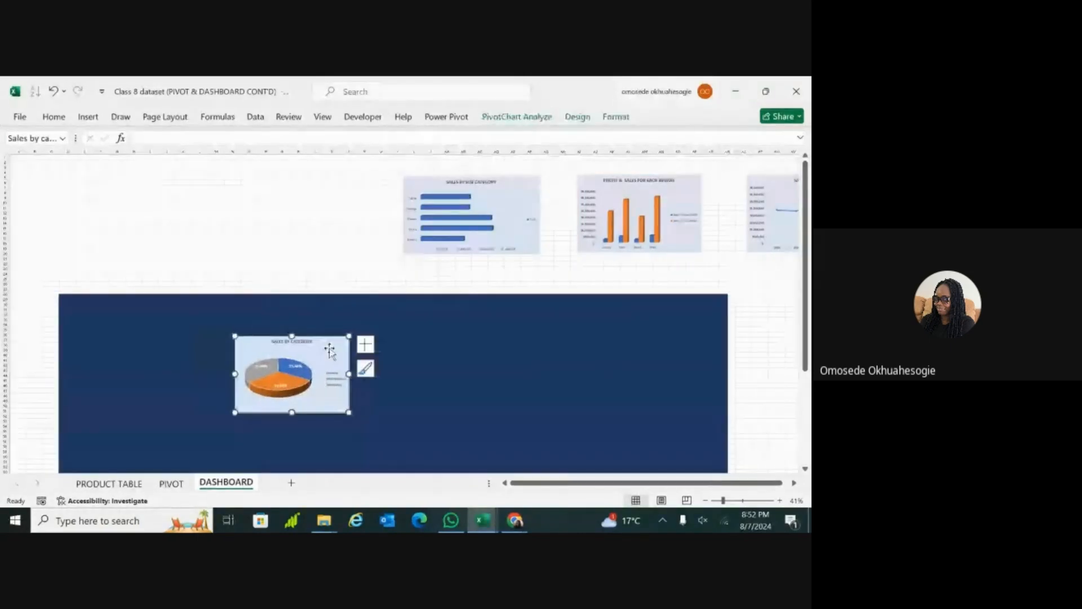
{"action": "left_click", "coordinate": [222, 320]}
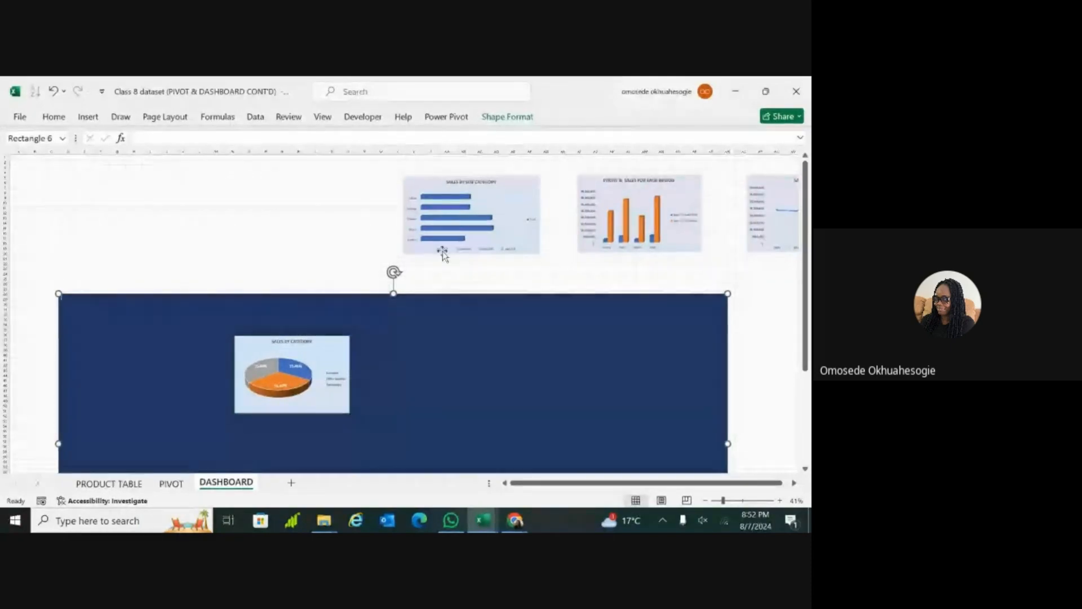
{"action": "left_click_drag", "start_coordinate": [516, 182], "coordinate": [510, 367]}
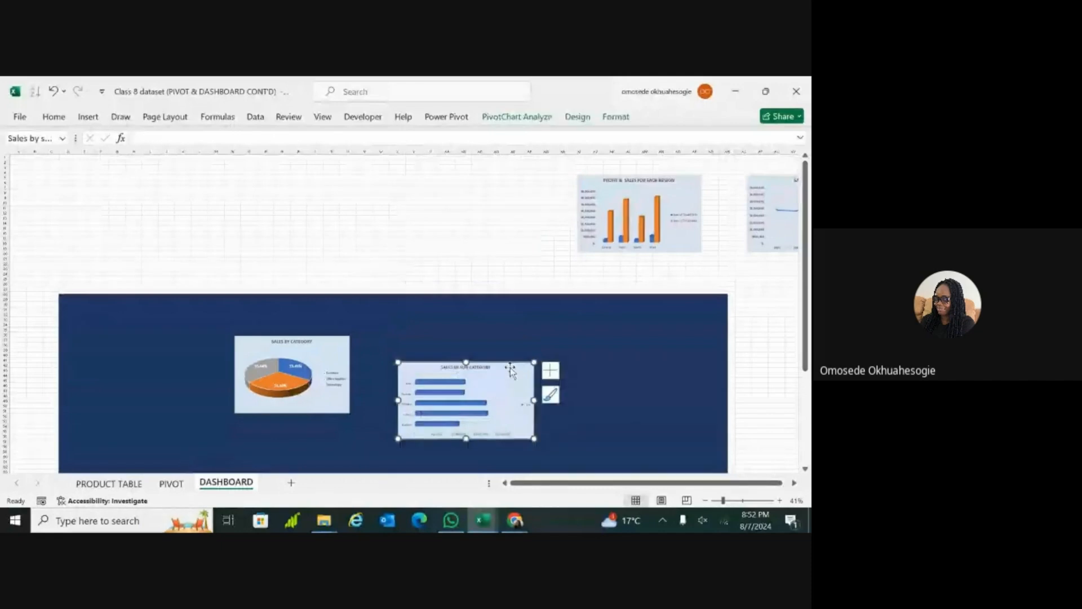
{"action": "left_click", "coordinate": [681, 184]}
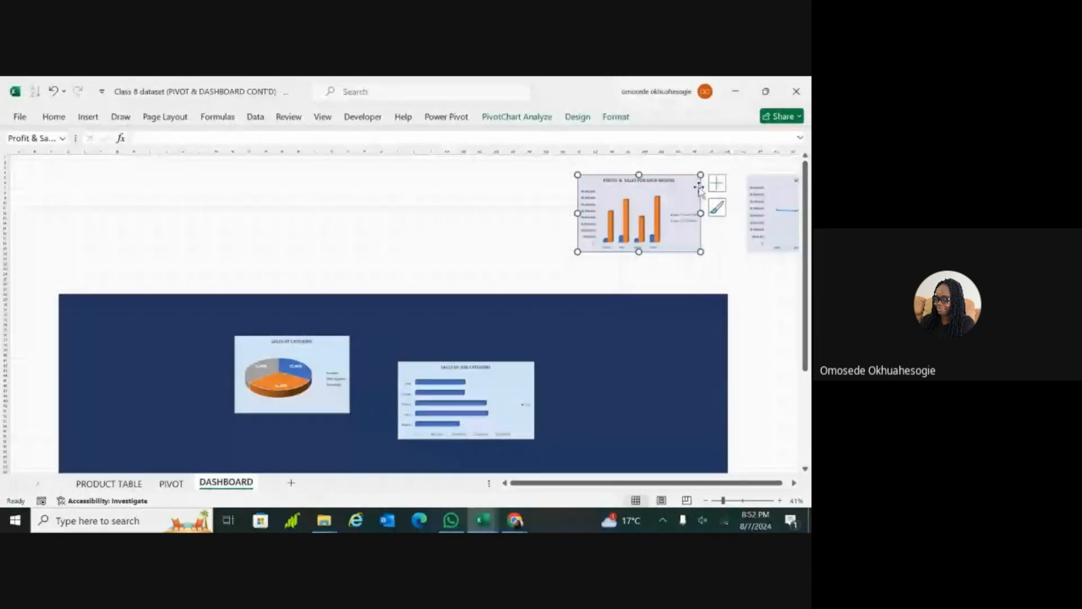
{"action": "left_click_drag", "start_coordinate": [699, 189], "coordinate": [688, 351]}
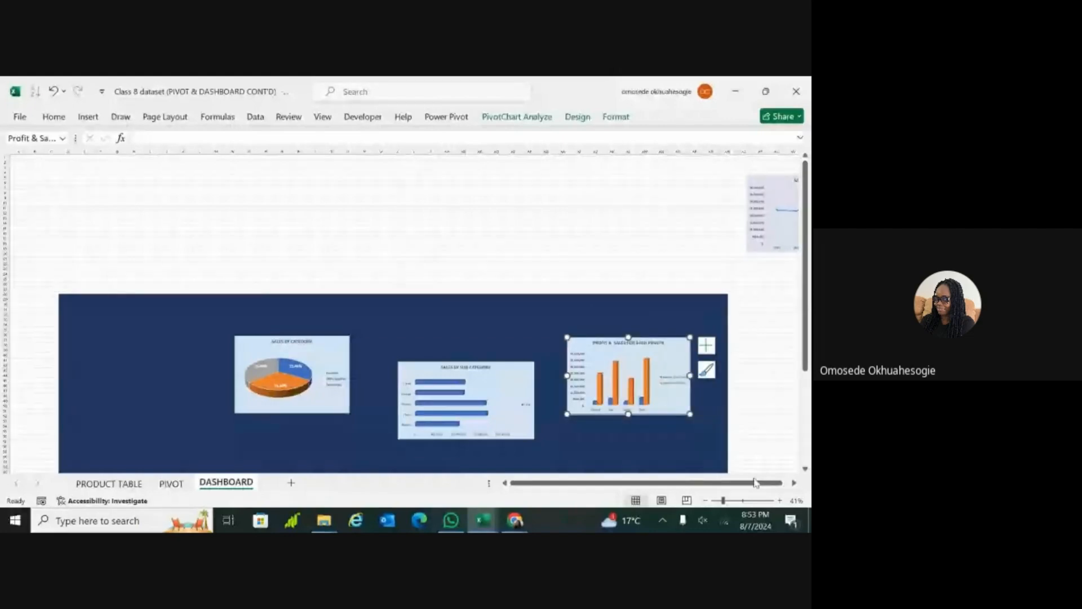
Step: Move the Sales Trend chart onto the blue panel, below and between the Sales by Sub Category and Profit & Sales charts
{"action": "left_click", "coordinate": [794, 483]}
{"action": "left_click", "coordinate": [794, 484]}
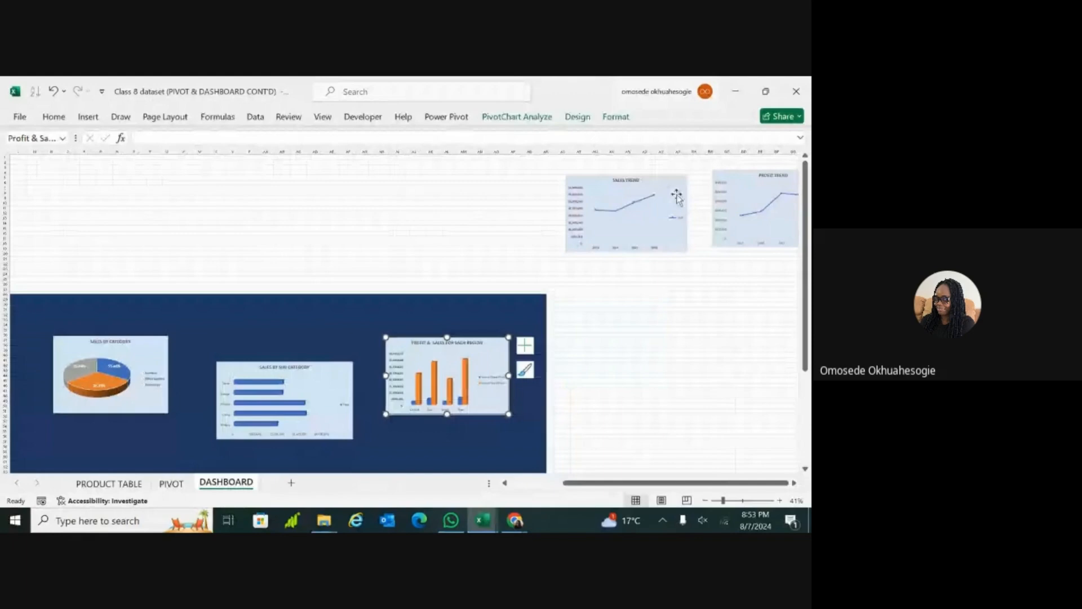
{"action": "left_click", "coordinate": [675, 175]}
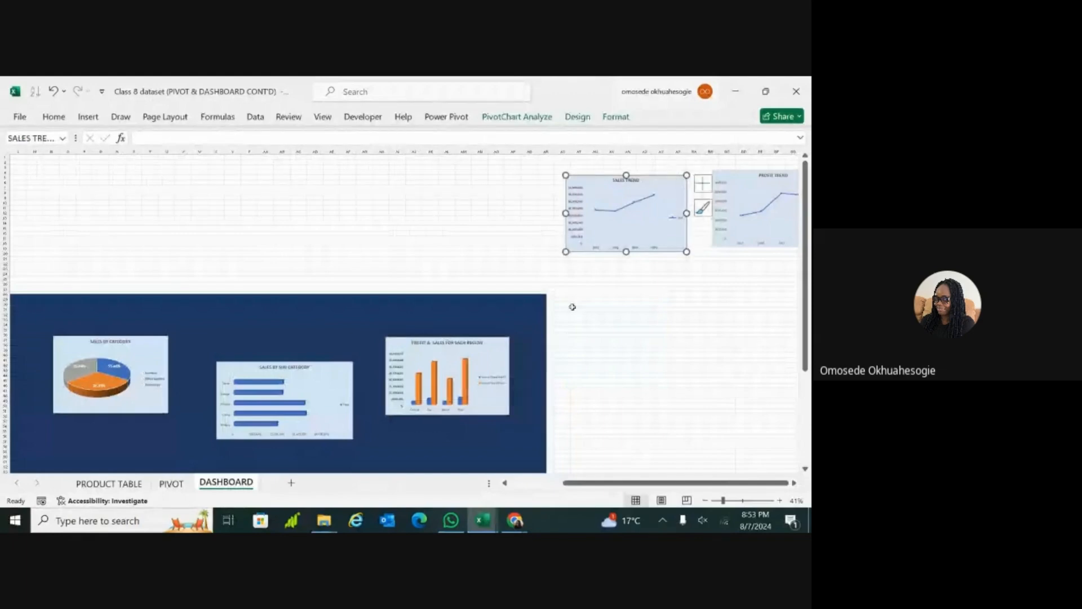
{"action": "left_click_drag", "start_coordinate": [683, 177], "coordinate": [683, 177]}
{"action": "double_click", "coordinate": [680, 180]}
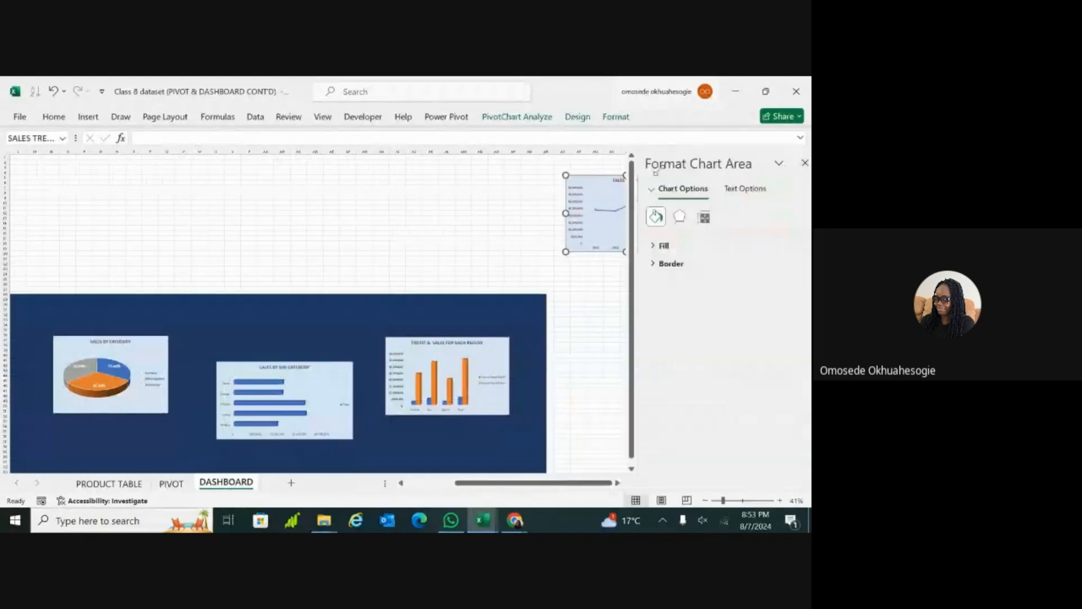
{"action": "left_click", "coordinate": [797, 164]}
{"action": "left_click_drag", "start_coordinate": [665, 197], "coordinate": [421, 439]}
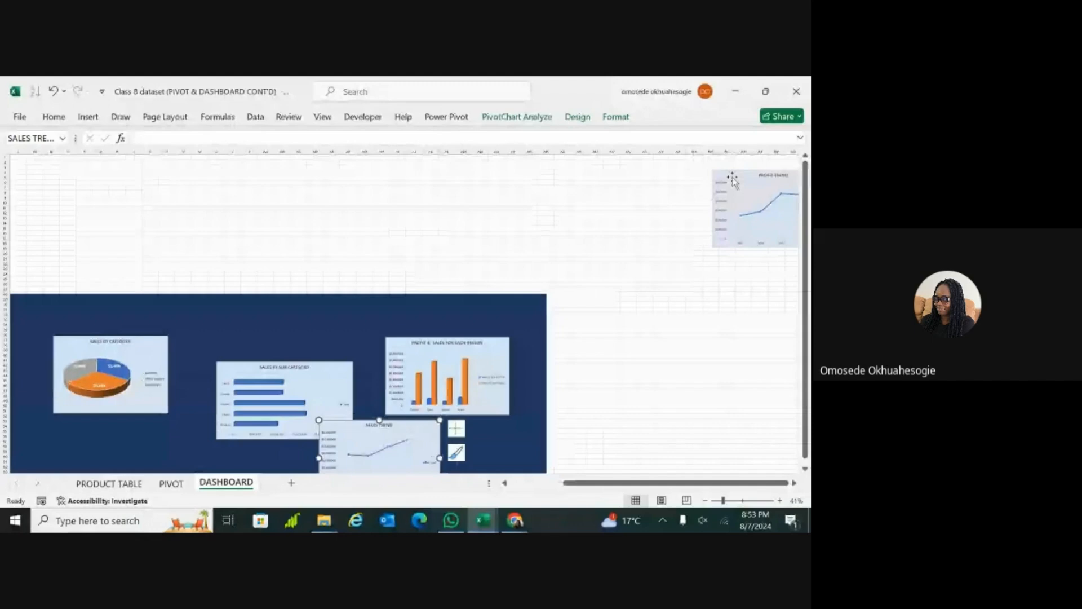
Step: Move the Profit Trend chart down to the blue panel's right edge, just below the Profit & Sales for Each Region chart
{"action": "left_click", "coordinate": [707, 188]}
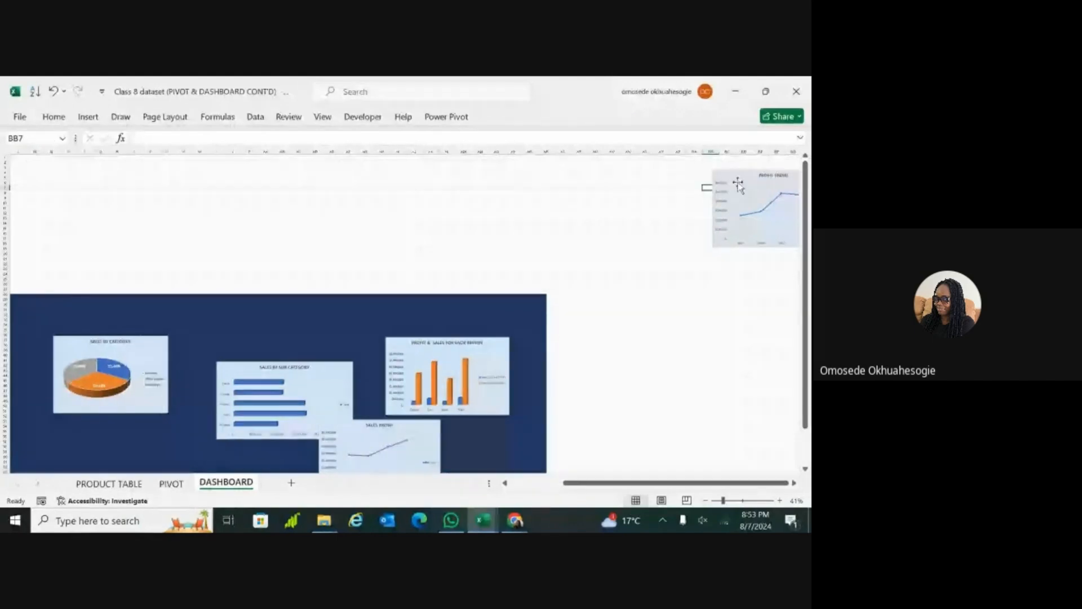
{"action": "left_click", "coordinate": [736, 181]}
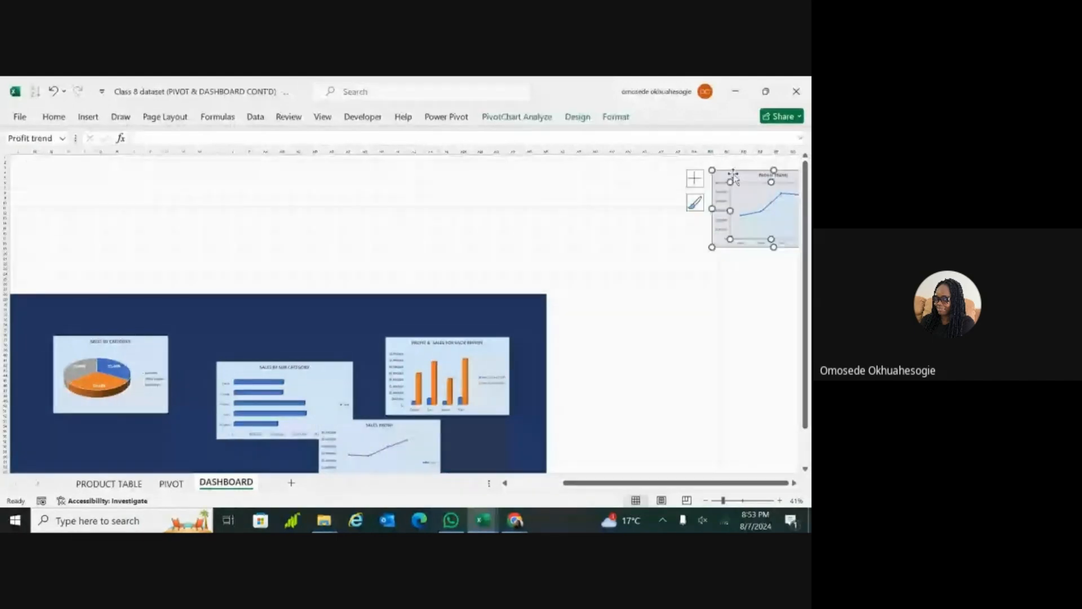
{"action": "left_click_drag", "start_coordinate": [733, 175], "coordinate": [495, 392]}
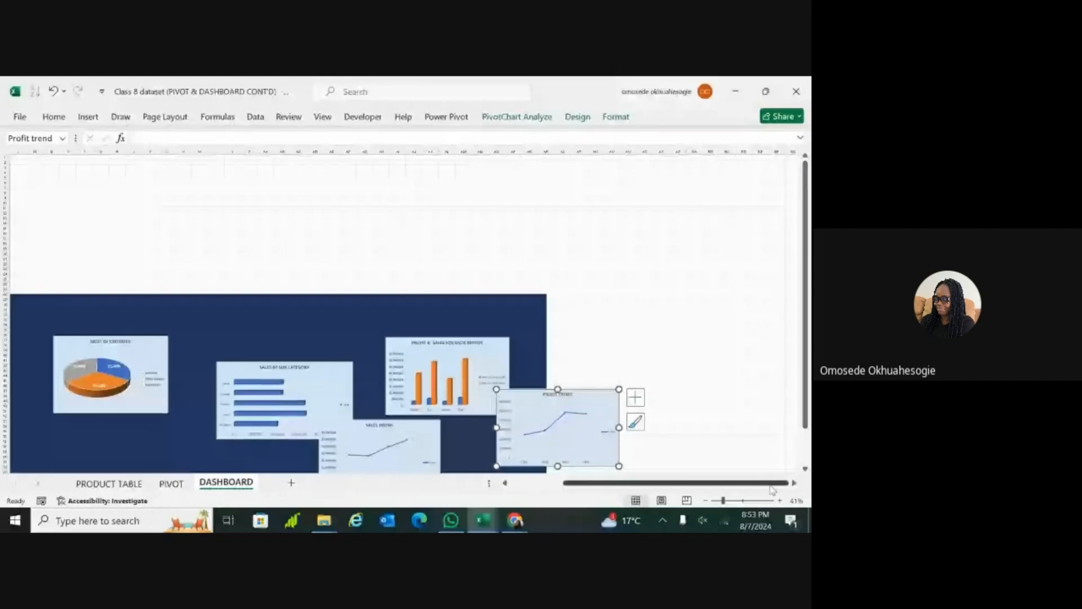
Step: Move the Sales Trend chart to the lower middle of the blue panel and enlarge it in width and height
{"action": "scroll", "coordinate": [496, 399], "scroll_direction": "down", "scroll_amount": 5}
{"action": "scroll", "coordinate": [372, 316], "scroll_direction": "left", "scroll_amount": 4}
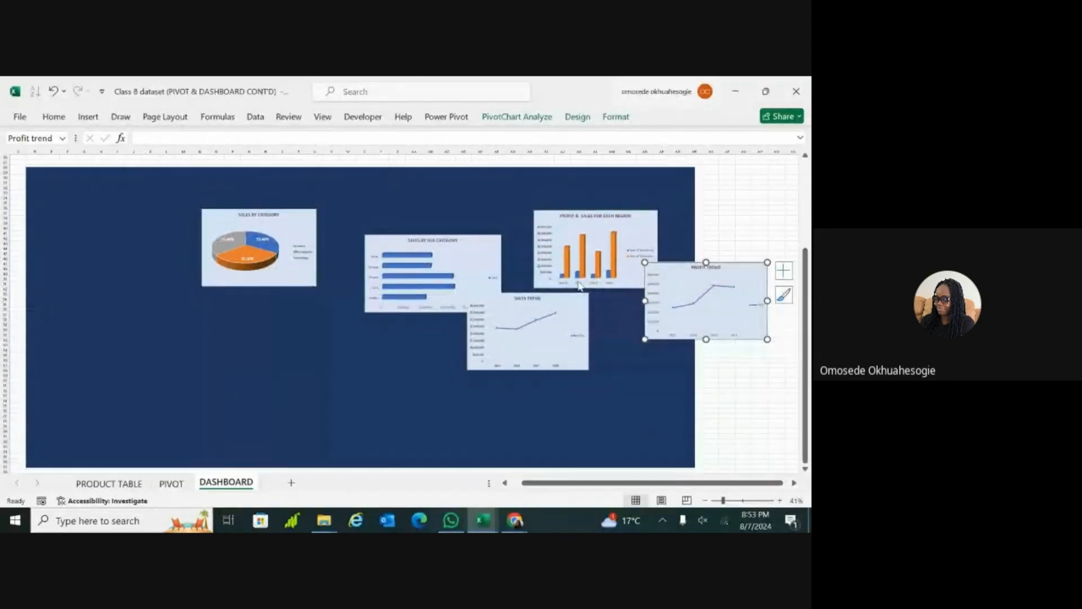
{"action": "left_click_drag", "start_coordinate": [573, 304], "coordinate": [434, 399]}
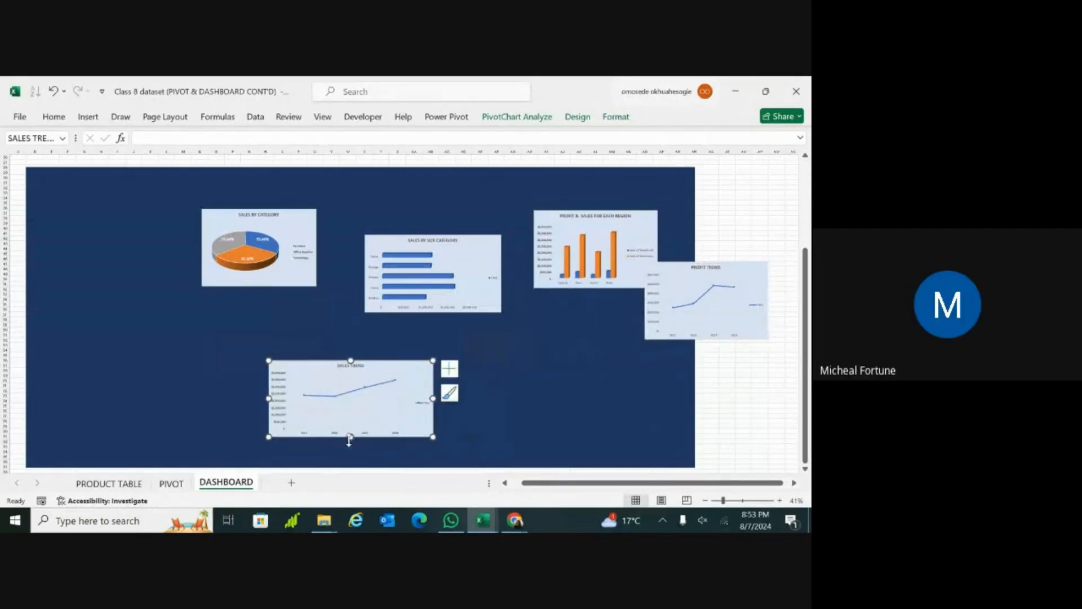
{"action": "left_click_drag", "start_coordinate": [350, 437], "coordinate": [352, 459]}
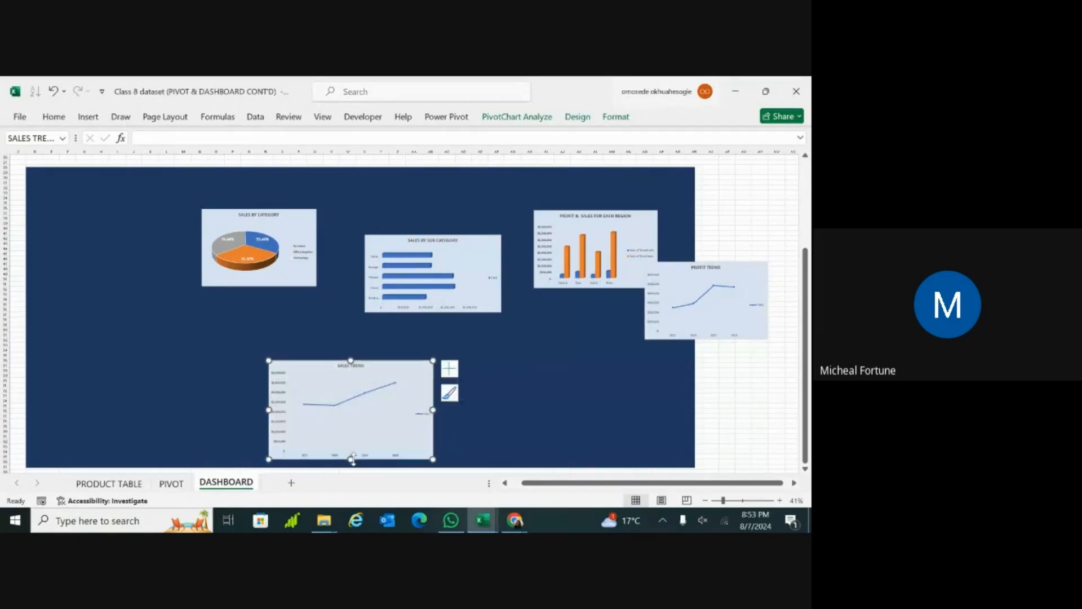
{"action": "left_click", "coordinate": [523, 340]}
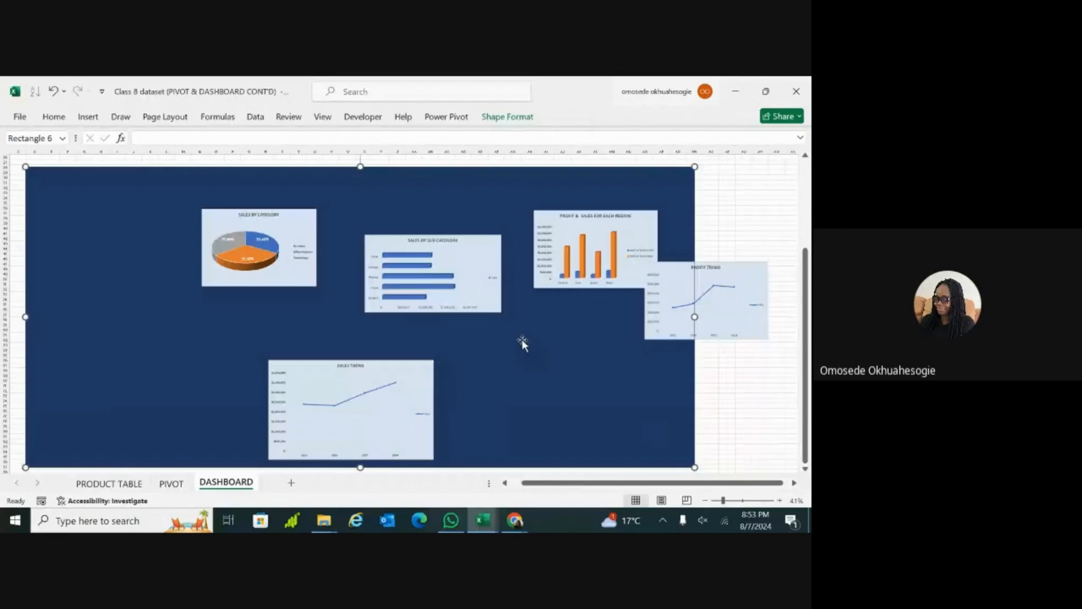
Step: Move the Sales by Category pie chart slightly down on the blue panel, keeping it above the Sales Trend chart
{"action": "left_click_drag", "start_coordinate": [290, 220], "coordinate": [290, 274]}
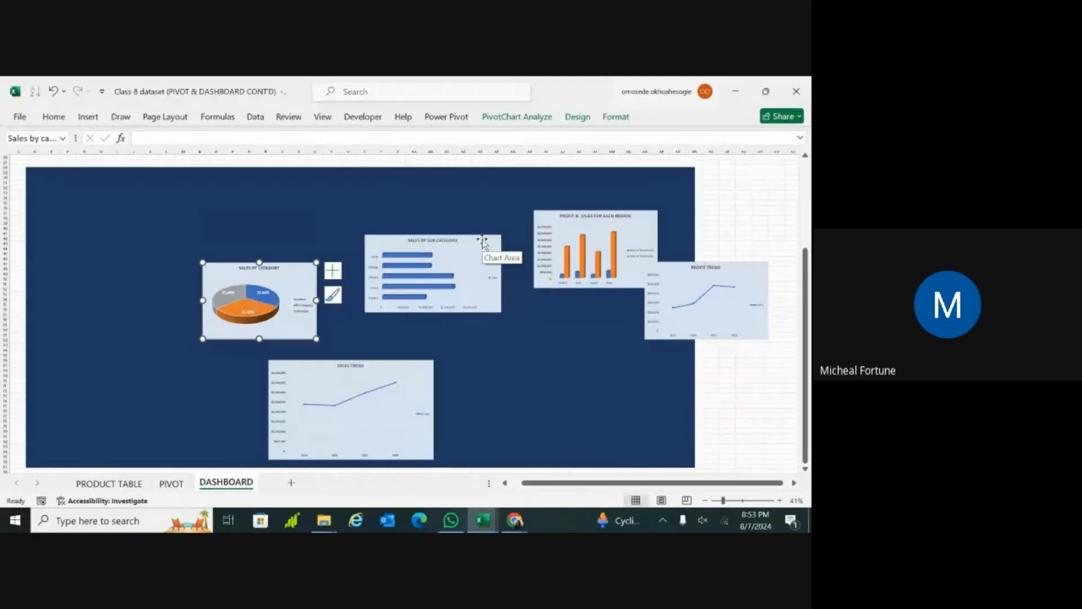
{"action": "left_click", "coordinate": [492, 209]}
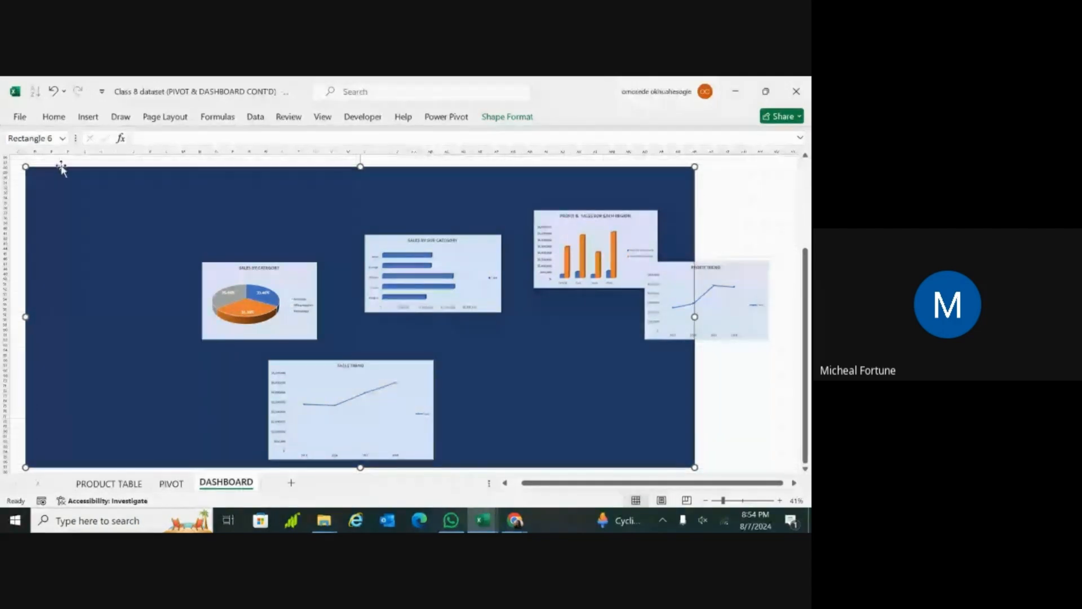
Step: Select the blue background rectangle and show the commands for inserting new objects on the dashboard
{"action": "left_click", "coordinate": [19, 242]}
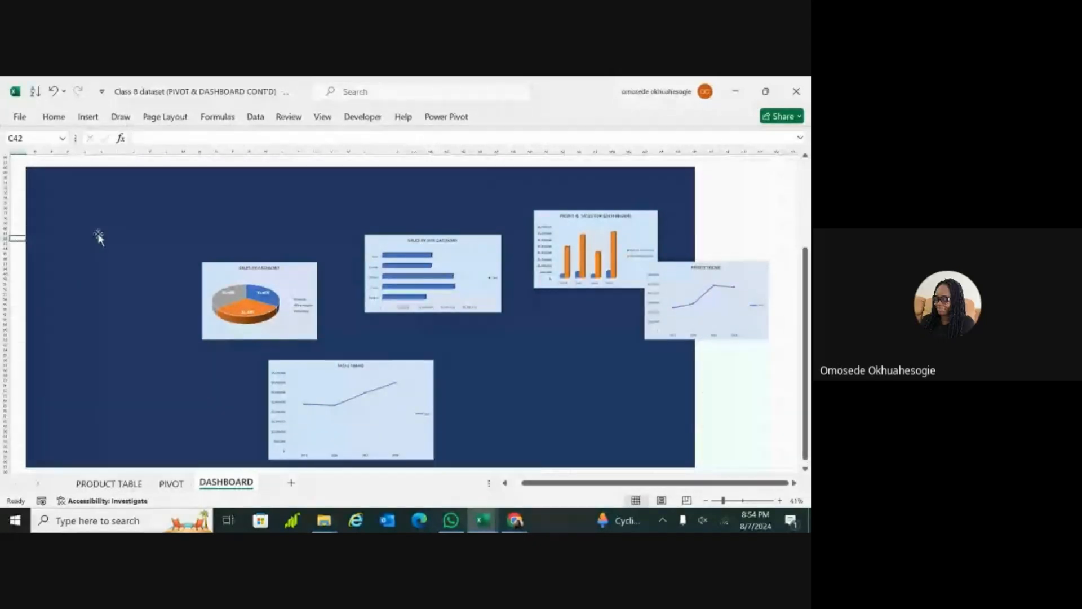
{"action": "left_click", "coordinate": [130, 201]}
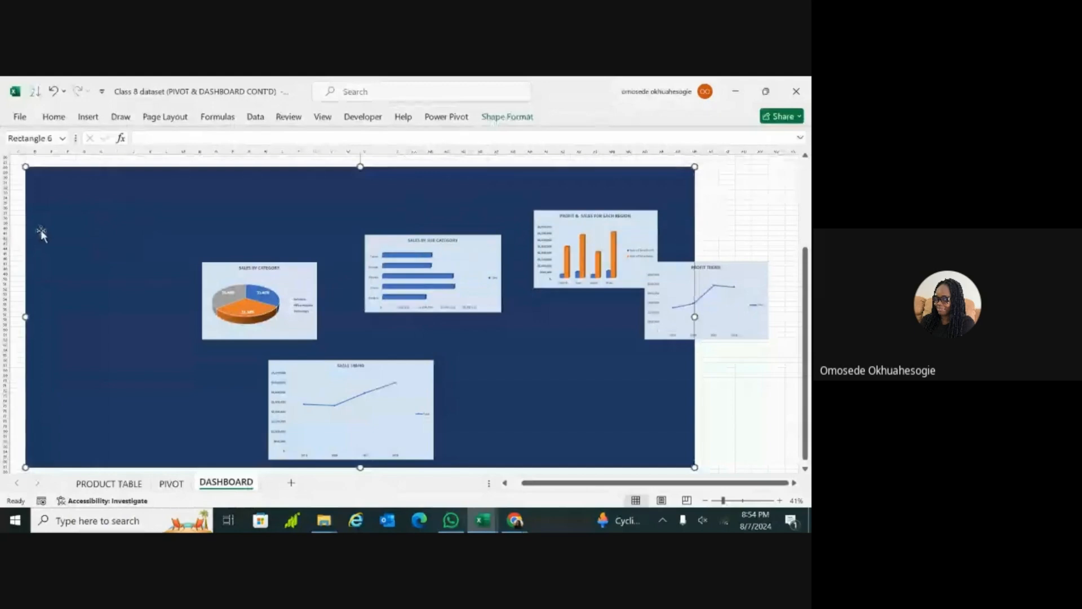
{"action": "left_click", "coordinate": [89, 117]}
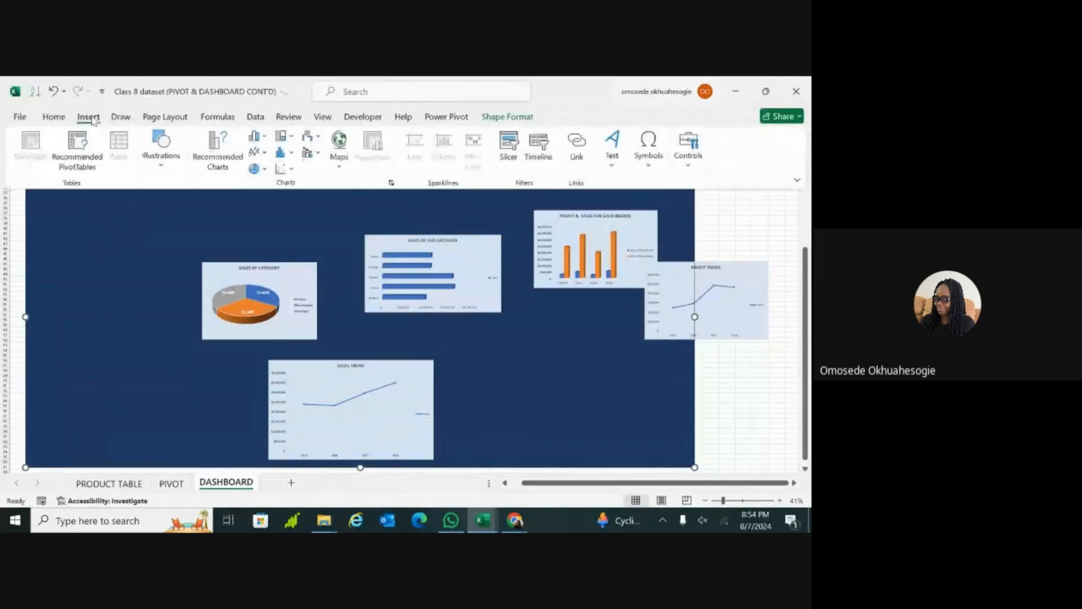
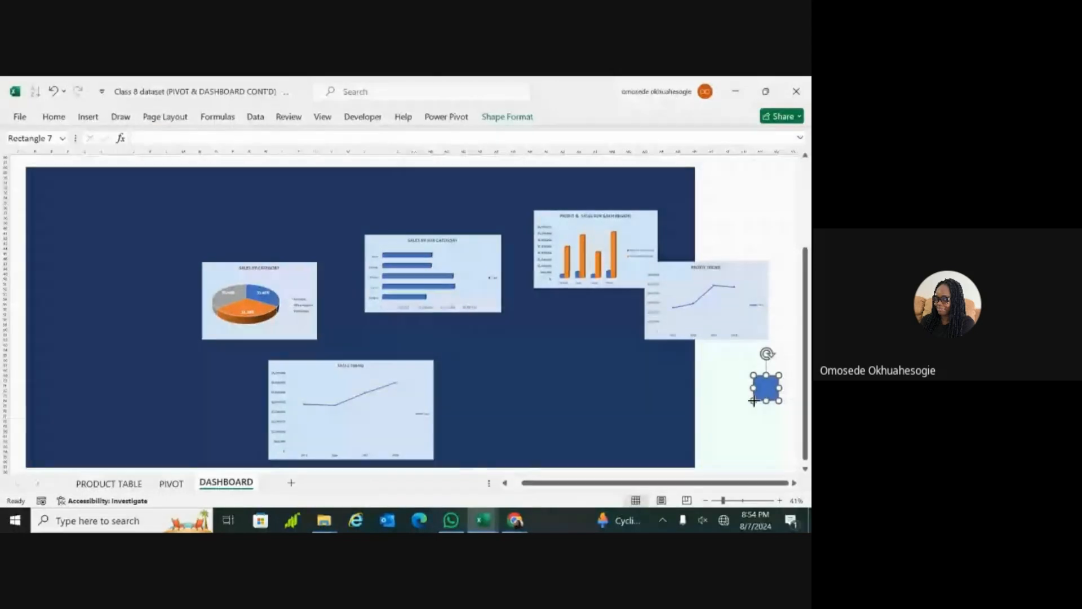
{"action": "left_click_drag", "start_coordinate": [754, 400], "coordinate": [484, 423]}
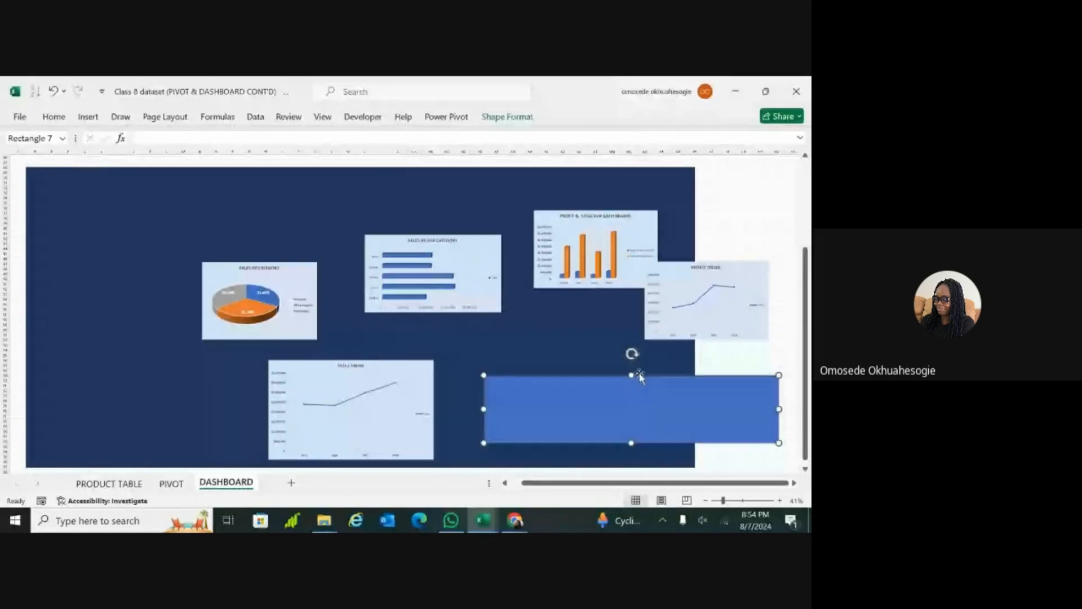
{"action": "left_click_drag", "start_coordinate": [640, 376], "coordinate": [638, 344]}
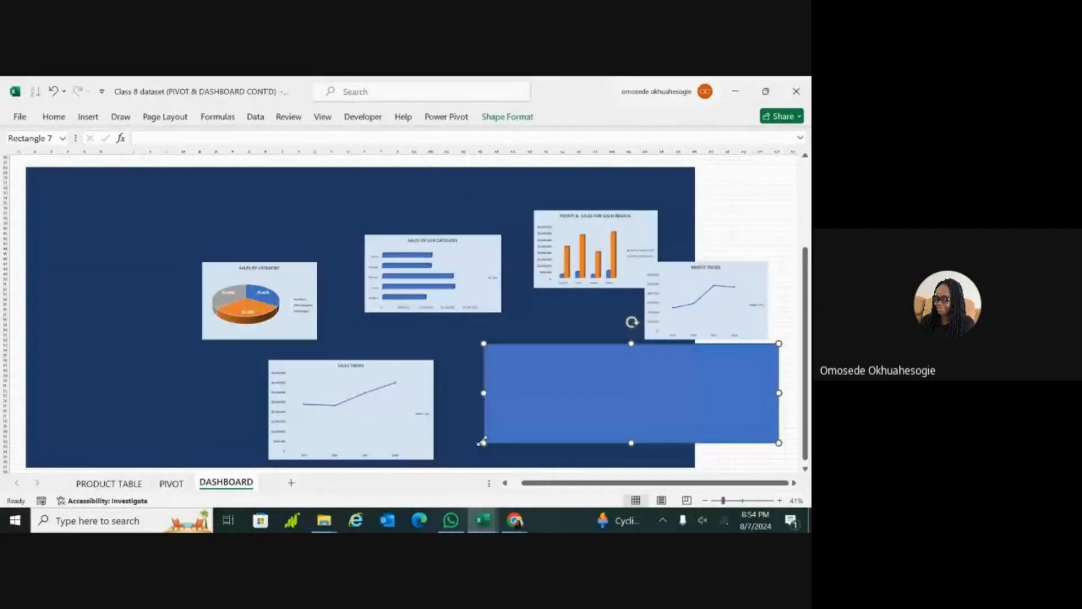
{"action": "mouse_move", "coordinate": [483, 442]}
{"action": "left_mouse_down"}
{"action": "mouse_move", "coordinate": [476, 454]}
{"action": "mouse_move", "coordinate": [488, 432]}
{"action": "left_mouse_up"}
{"action": "key", "text": "Delete"}
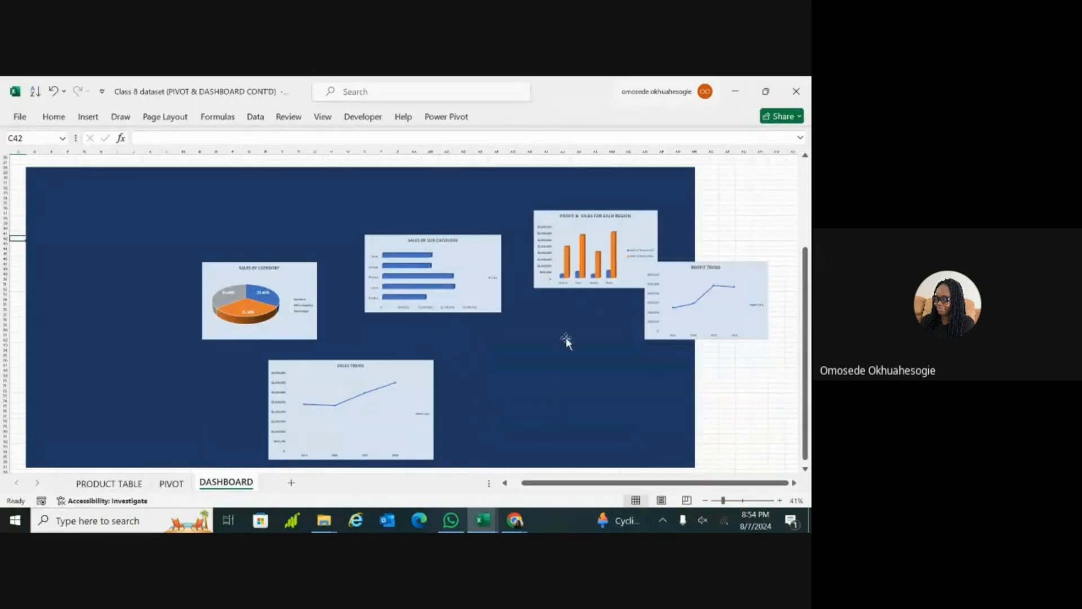
Step: Shift the Sales Trend chart left, then place the Sales by Sub Category chart beside it in the panel's lower row and enlarge it
{"action": "left_click", "coordinate": [408, 370]}
{"action": "left_click_drag", "start_coordinate": [408, 370], "coordinate": [364, 365]}
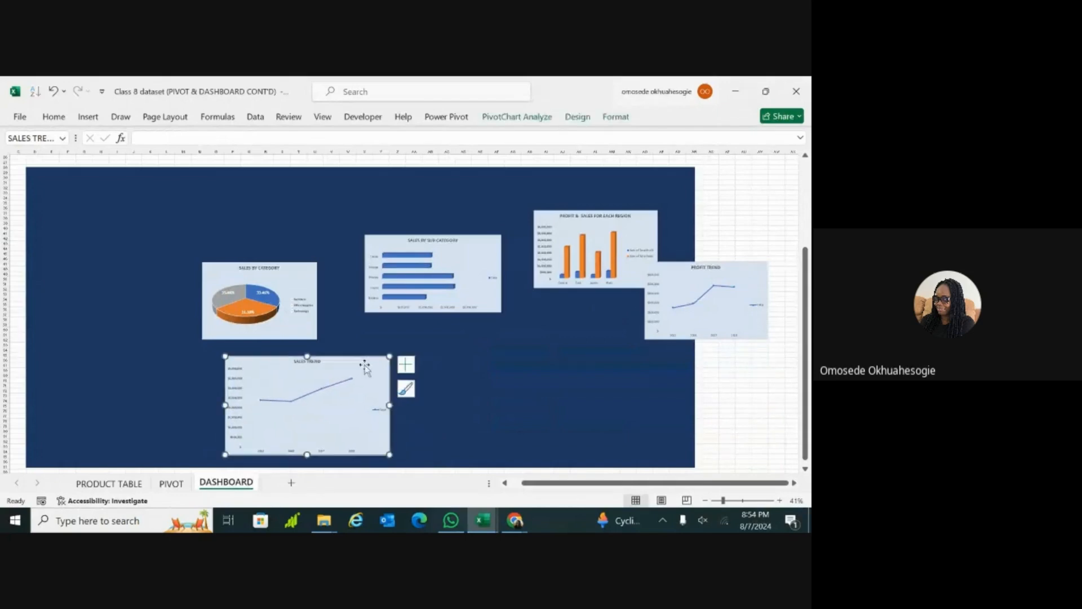
{"action": "left_click", "coordinate": [483, 241]}
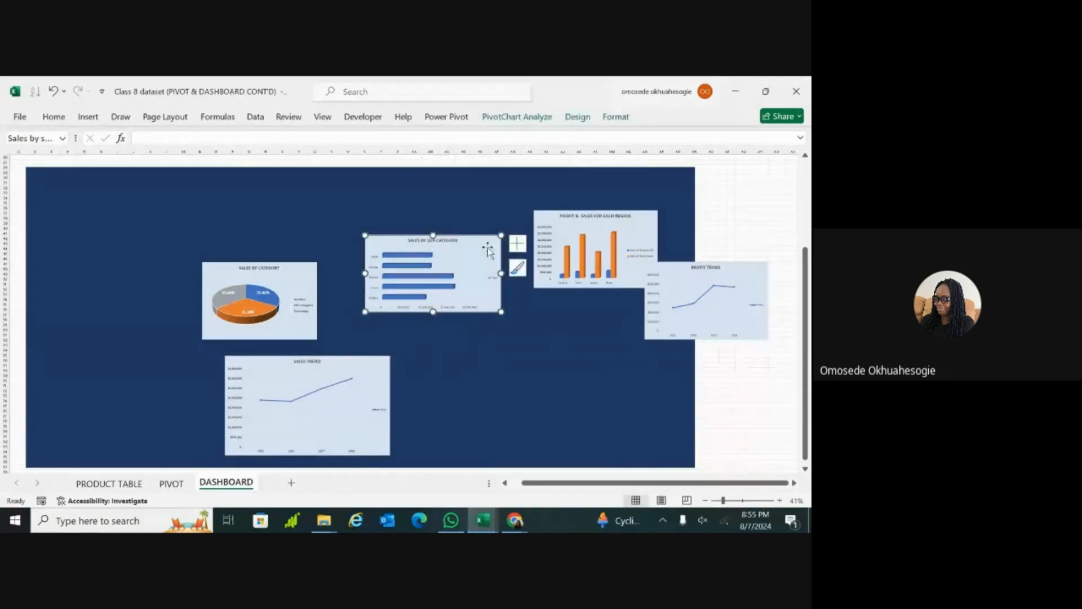
{"action": "mouse_move", "coordinate": [488, 250]}
{"action": "left_mouse_down"}
{"action": "mouse_move", "coordinate": [499, 386]}
{"action": "mouse_move", "coordinate": [541, 375]}
{"action": "mouse_move", "coordinate": [518, 362]}
{"action": "left_mouse_up"}
{"action": "left_click_drag", "start_coordinate": [474, 430], "coordinate": [474, 456]}
{"action": "mouse_move", "coordinate": [542, 404]}
{"action": "left_mouse_down"}
{"action": "mouse_move", "coordinate": [562, 404]}
{"action": "mouse_move", "coordinate": [549, 397]}
{"action": "left_mouse_up"}
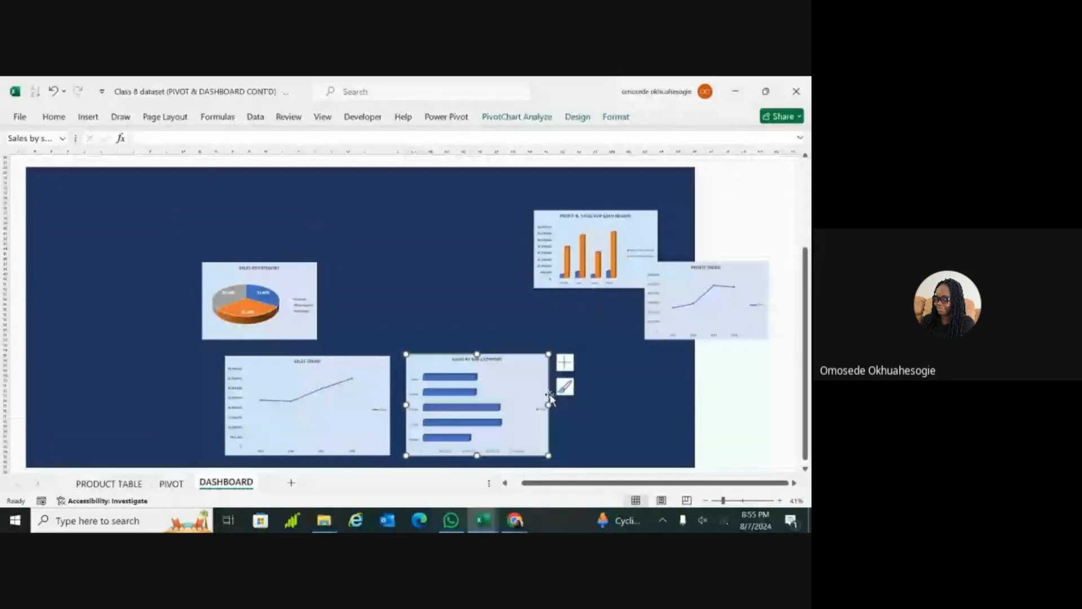
Step: Move the Profit & Sales for Each Region chart into the lower row, right of Sales by Sub Category, and make it taller
{"action": "left_click_drag", "start_coordinate": [638, 220], "coordinate": [624, 353]}
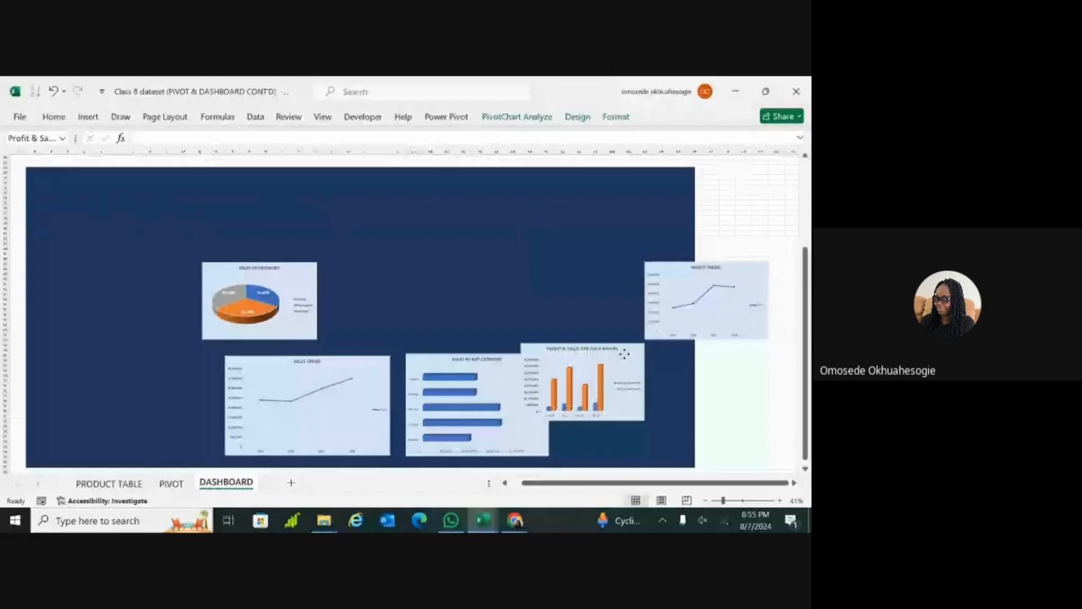
{"action": "left_click_drag", "start_coordinate": [625, 354], "coordinate": [665, 361]}
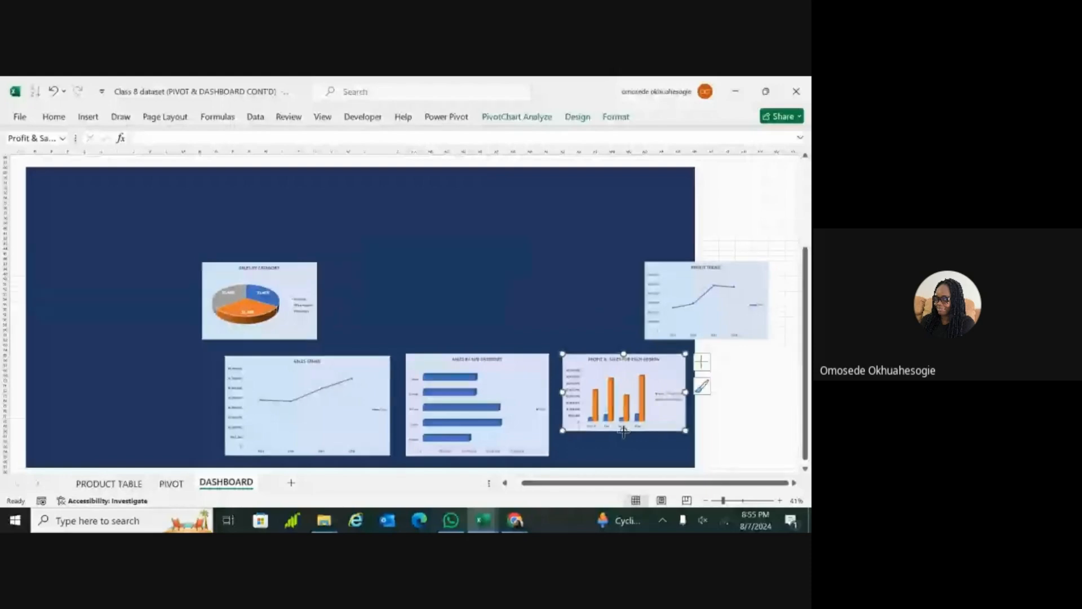
{"action": "left_click_drag", "start_coordinate": [623, 431], "coordinate": [623, 446]}
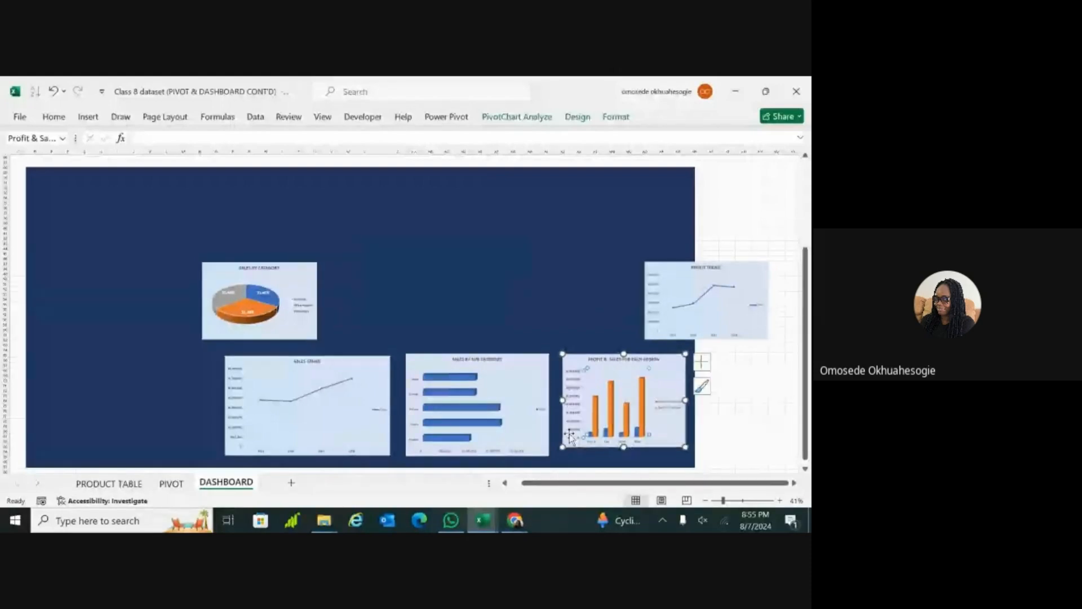
Step: Shift the Sales Trend and Sales by Sub Category charts further left in the lower row and widen the Sub Category chart slightly
{"action": "left_click_drag", "start_coordinate": [353, 362], "coordinate": [317, 365]}
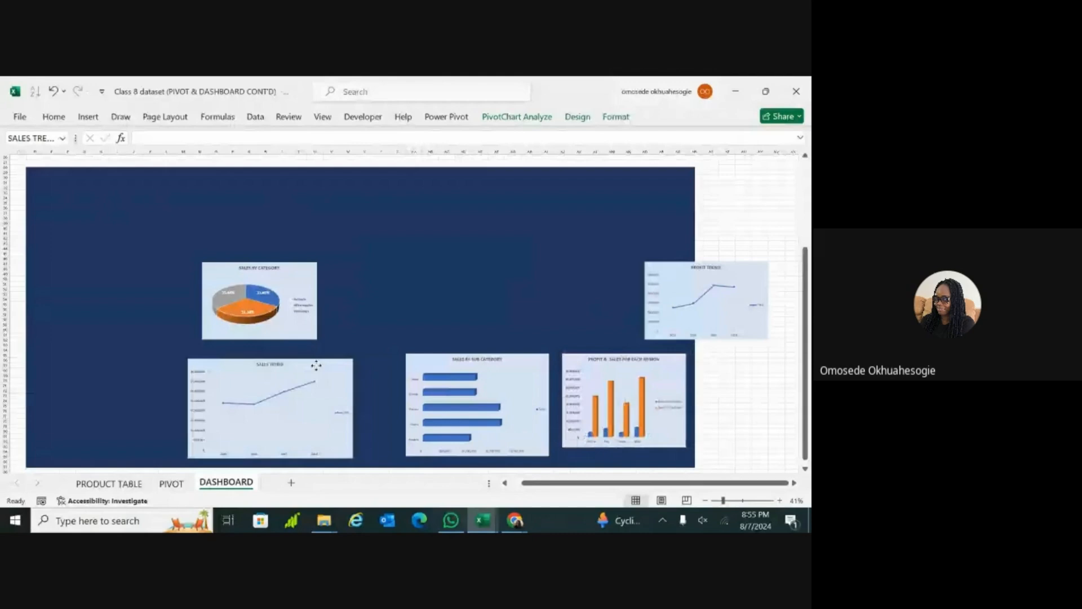
{"action": "left_click", "coordinate": [432, 411]}
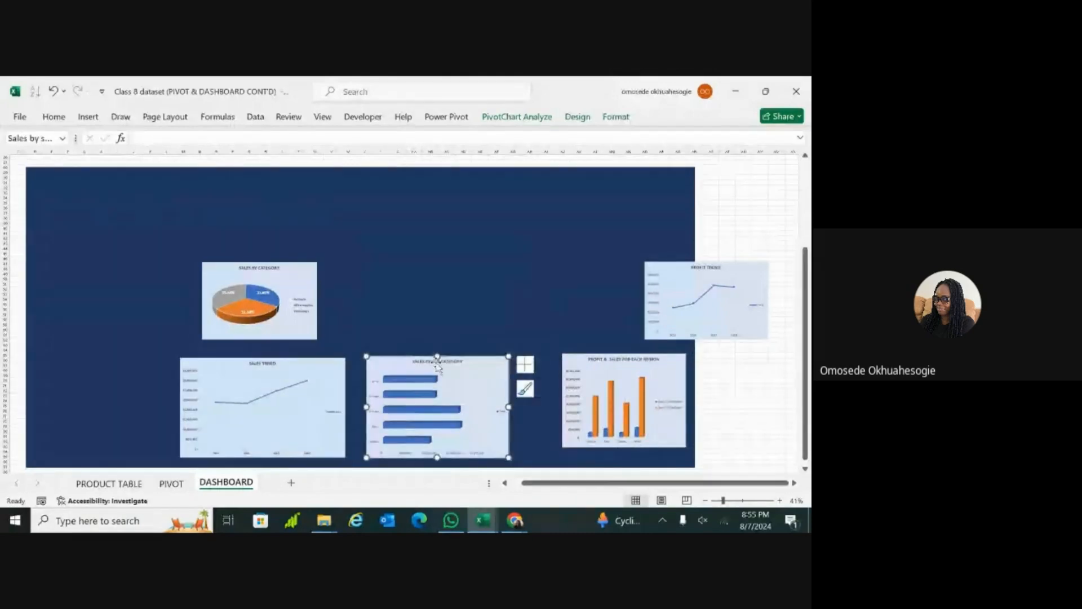
{"action": "left_click_drag", "start_coordinate": [437, 356], "coordinate": [437, 360]}
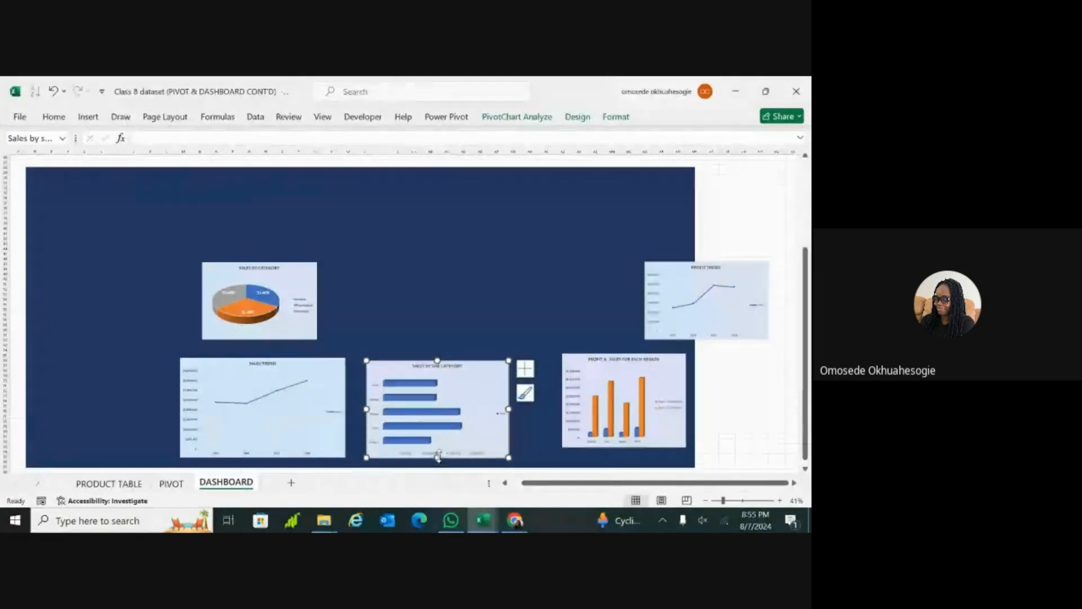
{"action": "left_click_drag", "start_coordinate": [485, 363], "coordinate": [482, 361]}
{"action": "left_click_drag", "start_coordinate": [506, 406], "coordinate": [515, 406]}
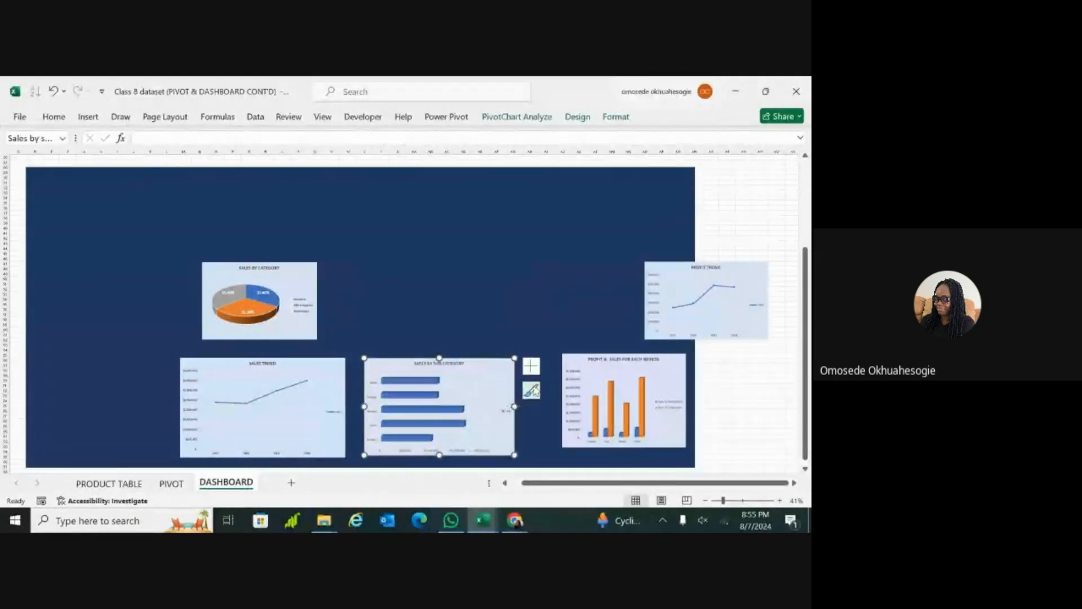
Step: Move the Profit & Sales for Each Region chart close to Sales by Sub Category and extend it almost to the blue panel's right edge
{"action": "left_click", "coordinate": [608, 390]}
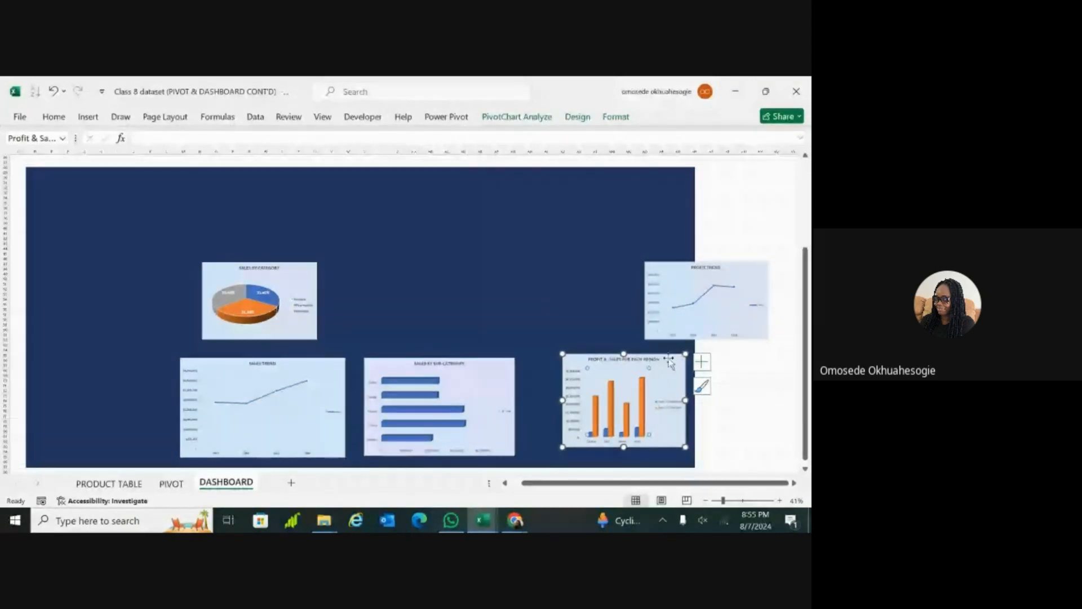
{"action": "left_click_drag", "start_coordinate": [668, 359], "coordinate": [631, 364]}
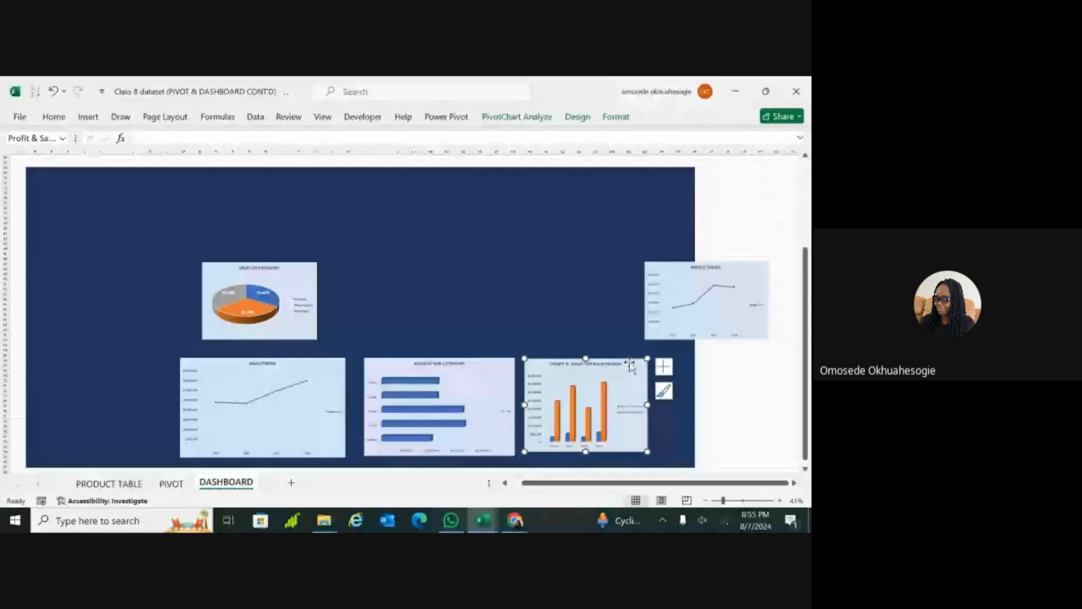
{"action": "left_click_drag", "start_coordinate": [647, 404], "coordinate": [682, 405]}
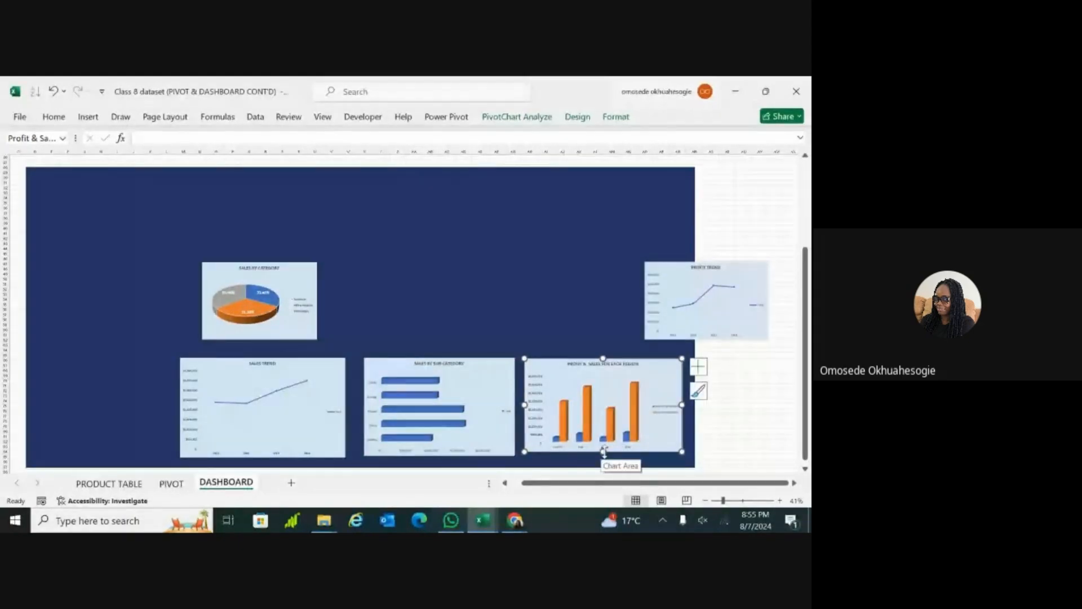
{"action": "left_click_drag", "start_coordinate": [604, 451], "coordinate": [603, 459]}
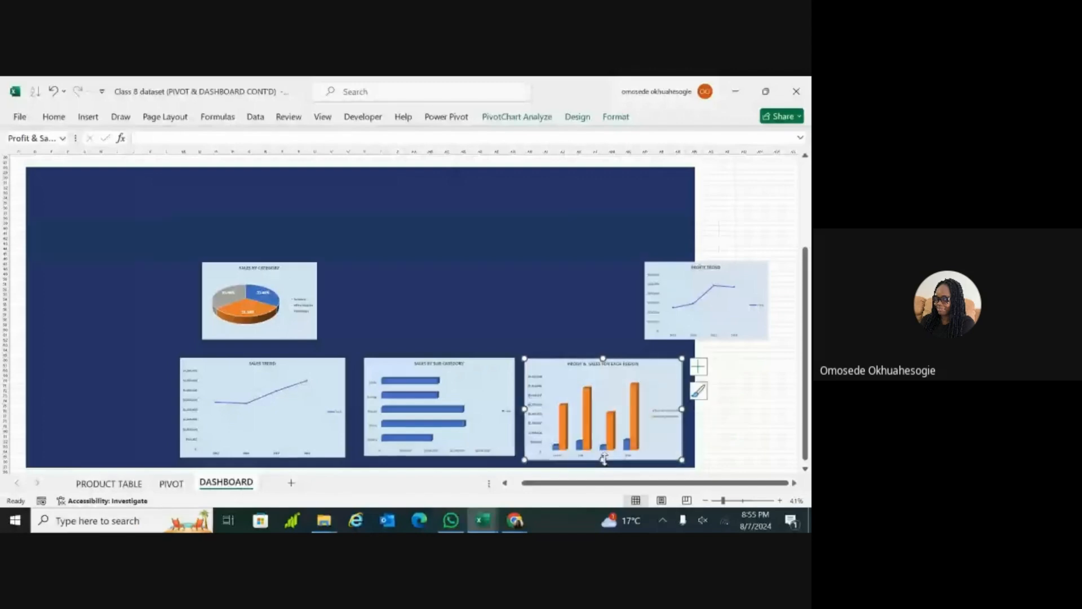
Step: Stretch the Sales by Sub Category chart in height and on both sides to match its neighbour, leaving narrow gaps between the lower-row charts
{"action": "left_click", "coordinate": [487, 447]}
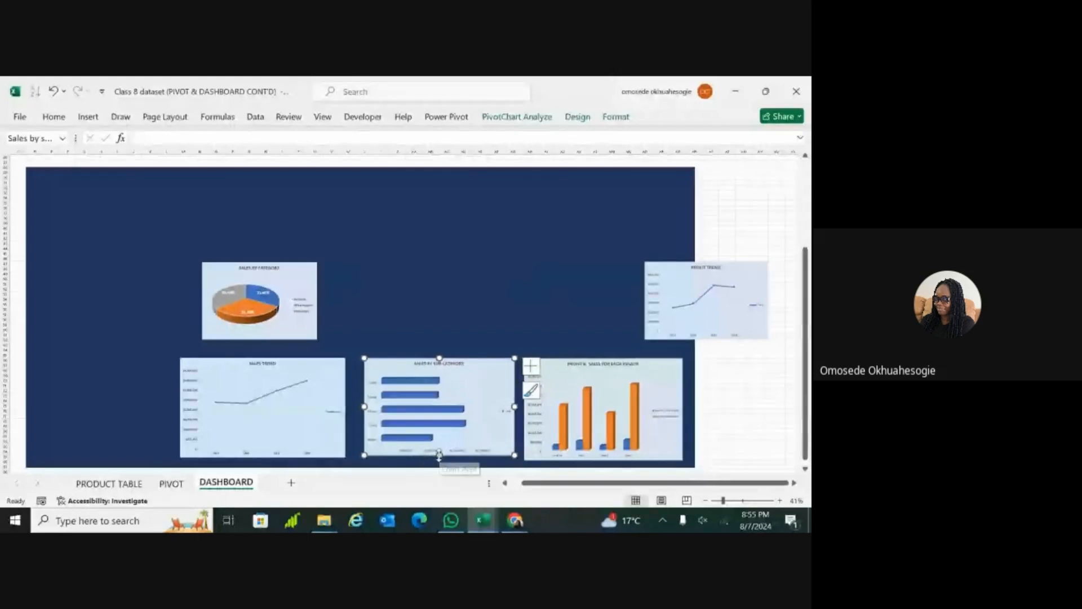
{"action": "left_click_drag", "start_coordinate": [439, 456], "coordinate": [439, 460]}
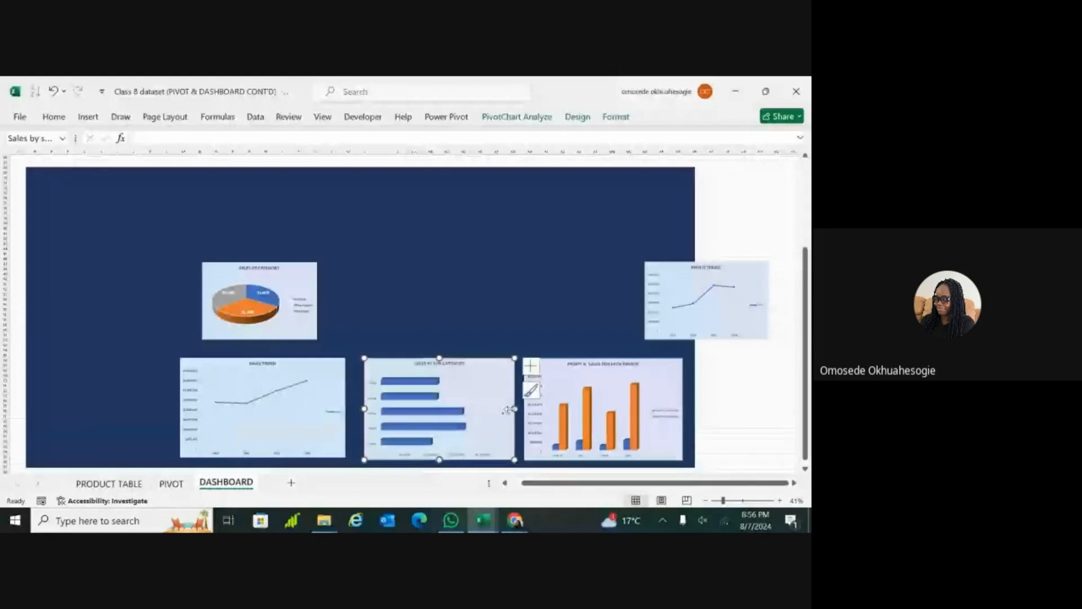
{"action": "double_click", "coordinate": [510, 409]}
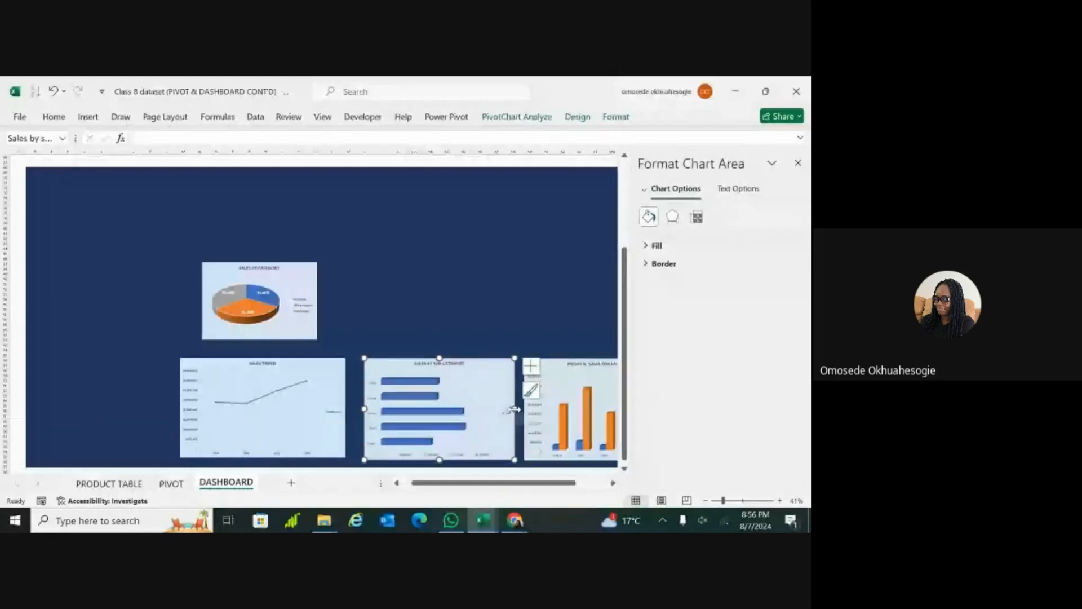
{"action": "left_click_drag", "start_coordinate": [514, 410], "coordinate": [517, 410]}
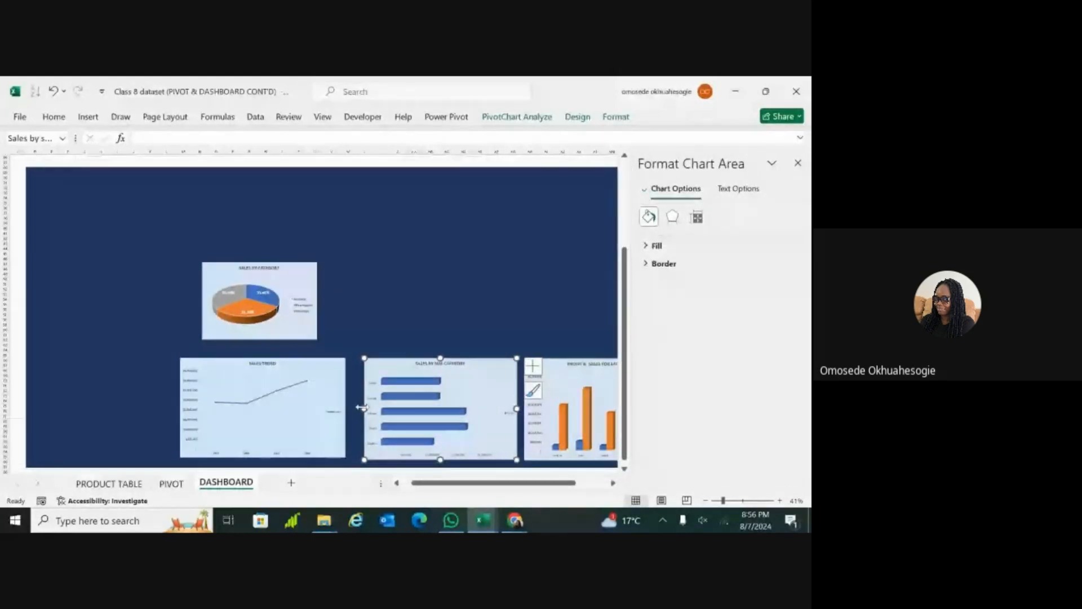
{"action": "left_click_drag", "start_coordinate": [363, 407], "coordinate": [354, 410]}
{"action": "left_click", "coordinate": [361, 342]}
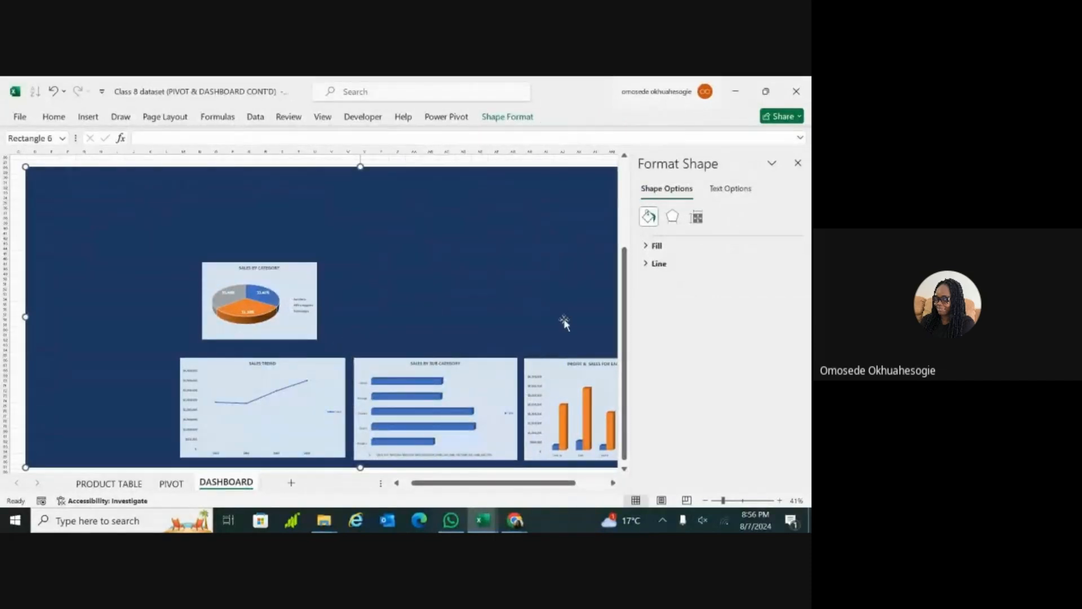
{"action": "left_click", "coordinate": [798, 163]}
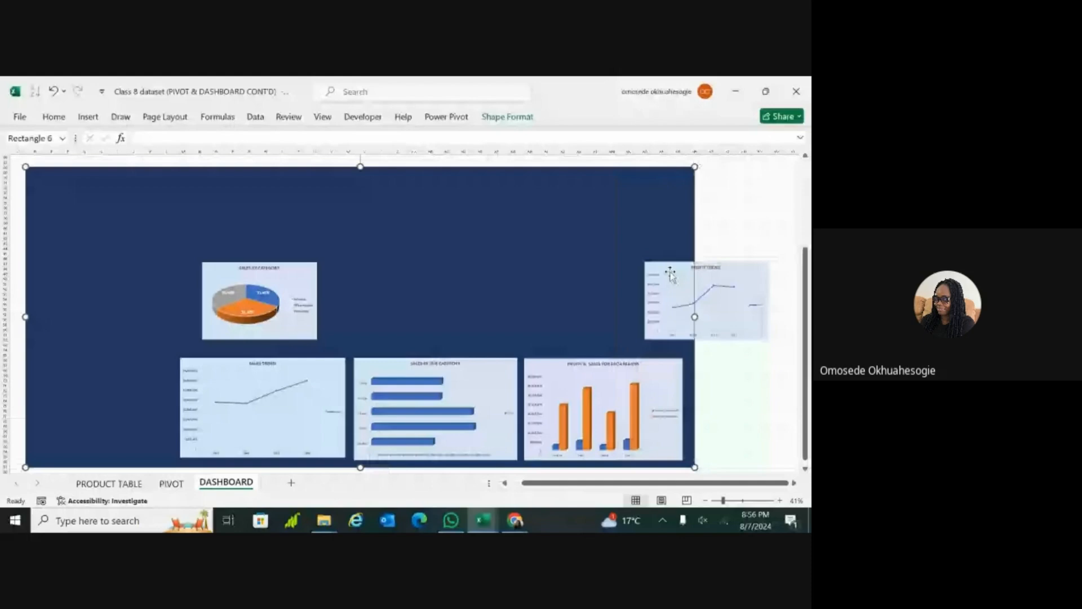
Step: Move the Profit Trend chart directly above Profit & Sales for Each Region and enlarge it in width and height
{"action": "left_click", "coordinate": [670, 274]}
{"action": "left_click_drag", "start_coordinate": [681, 270], "coordinate": [560, 275]}
{"action": "left_click_drag", "start_coordinate": [647, 305], "coordinate": [677, 305]}
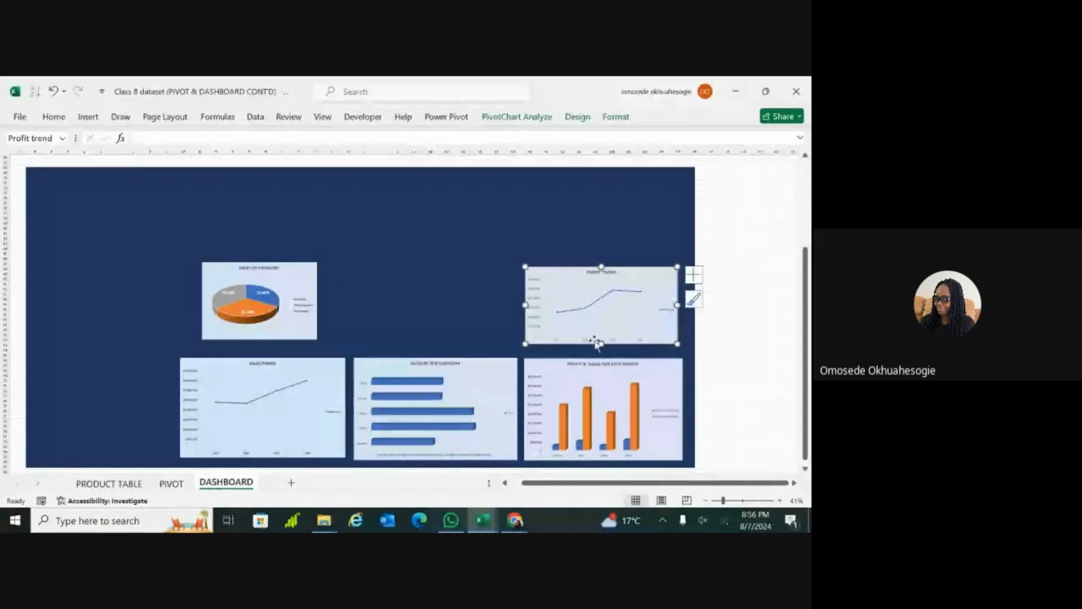
{"action": "left_click_drag", "start_coordinate": [601, 343], "coordinate": [601, 350]}
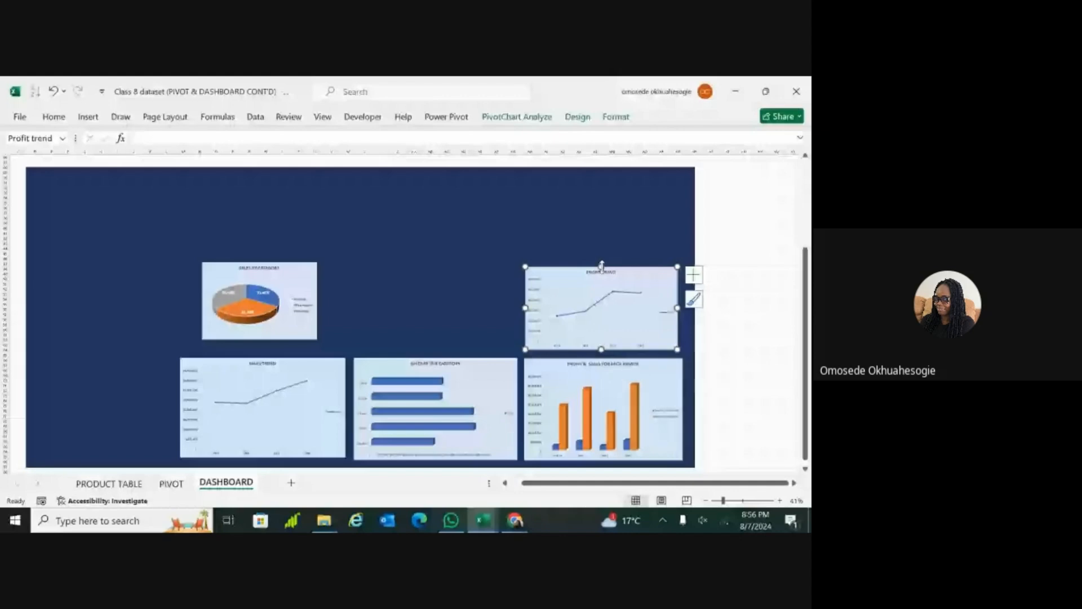
{"action": "left_click_drag", "start_coordinate": [602, 266], "coordinate": [602, 254]}
Step: Move the Sales by Category pie chart above the Sales by Sub Category chart, beside Profit Trend
{"action": "left_click", "coordinate": [285, 273]}
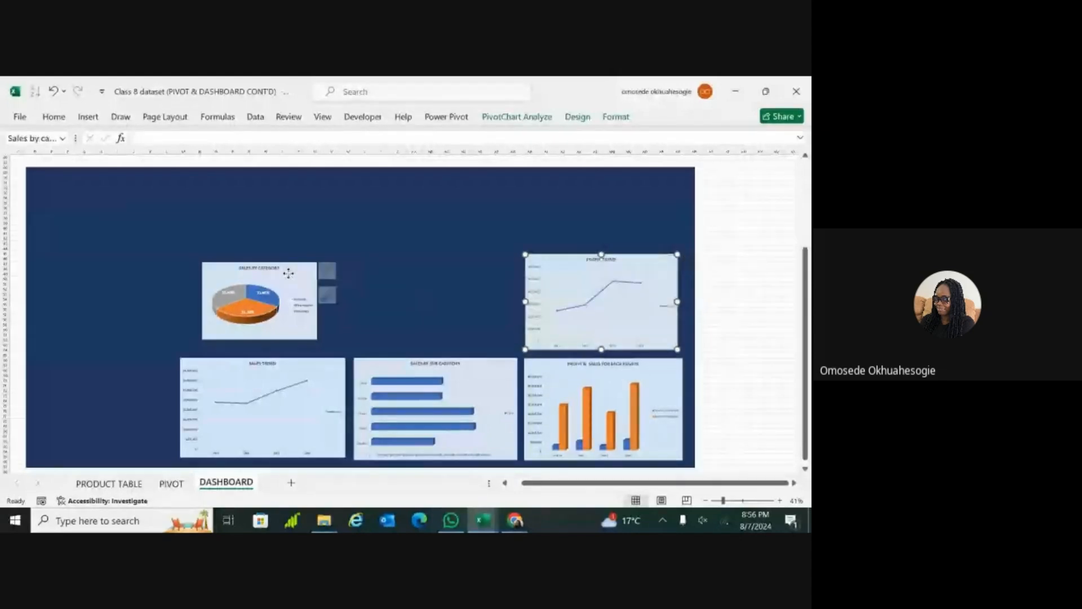
{"action": "left_click_drag", "start_coordinate": [285, 272], "coordinate": [440, 264]}
{"action": "double_click", "coordinate": [482, 264]}
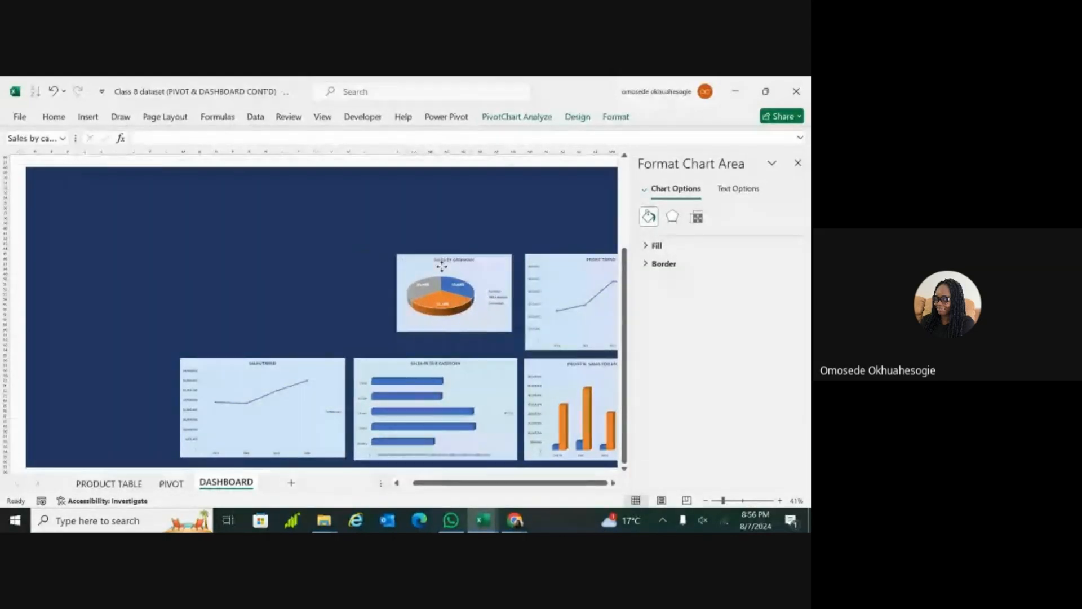
{"action": "key", "text": "ctrl+z"}
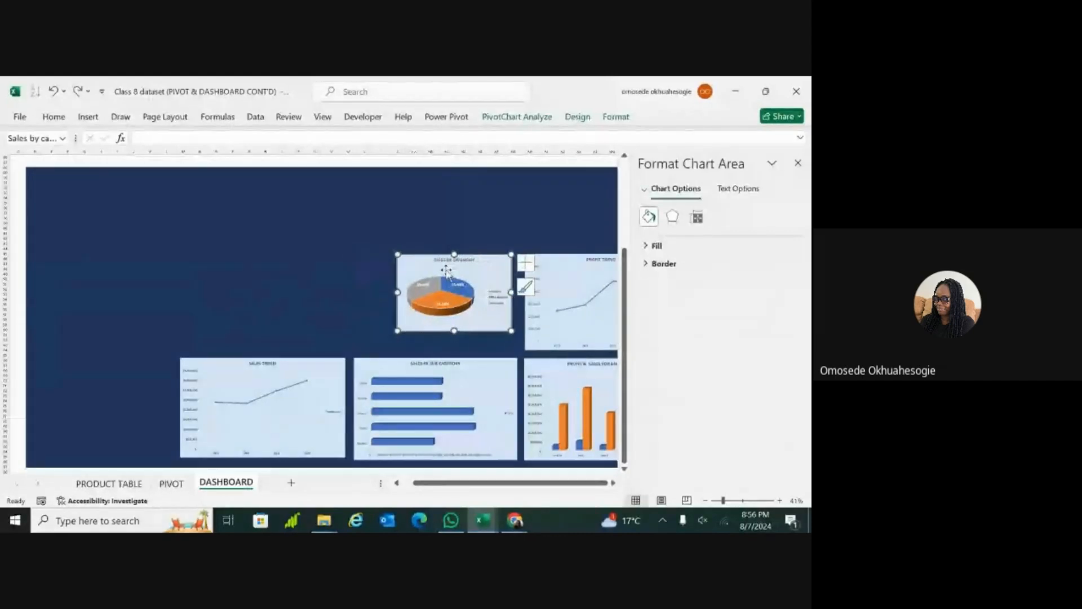
Step: Remove the overlapping duplicate of the Sales by Category pie chart and enlarge the remaining one to the width of the chart below
{"action": "left_click_drag", "start_coordinate": [478, 262], "coordinate": [485, 294]}
{"action": "left_click", "coordinate": [369, 322]}
{"action": "key", "text": "Delete"}
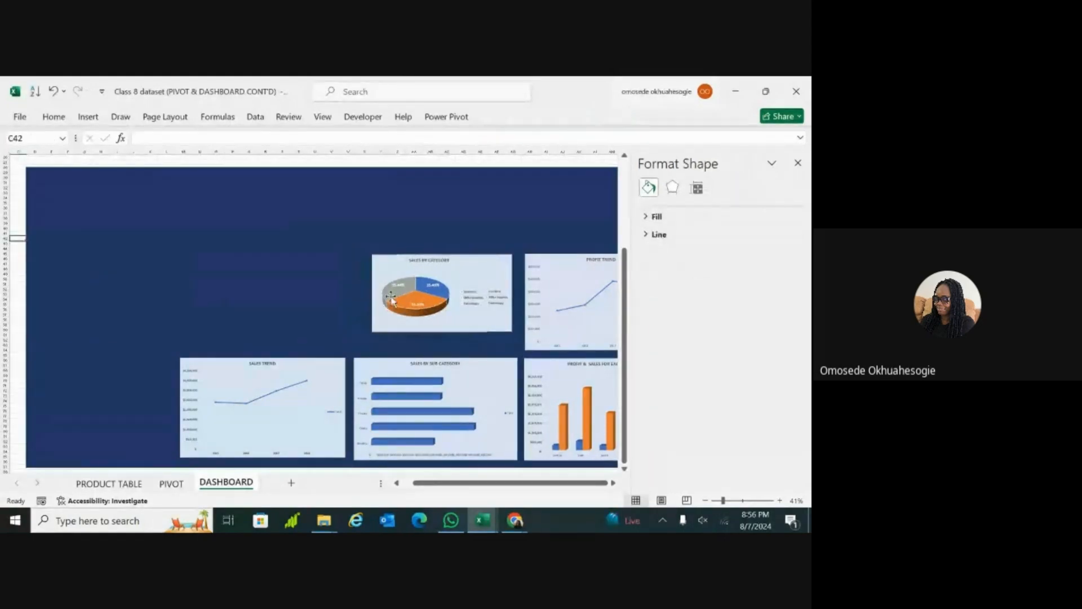
{"action": "left_click", "coordinate": [504, 265]}
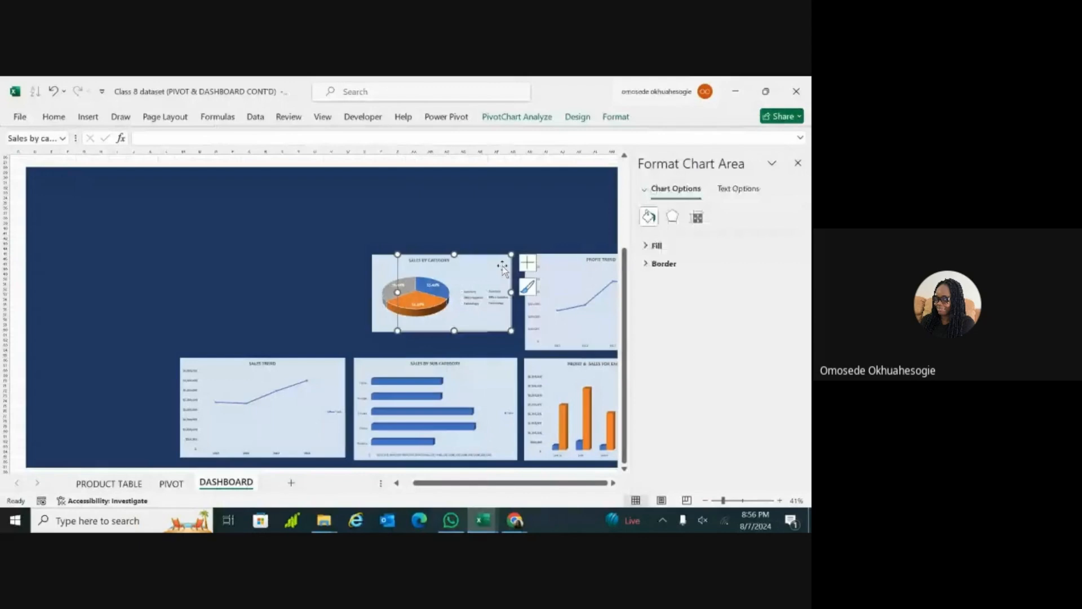
{"action": "left_click", "coordinate": [502, 269]}
{"action": "left_click", "coordinate": [485, 300]}
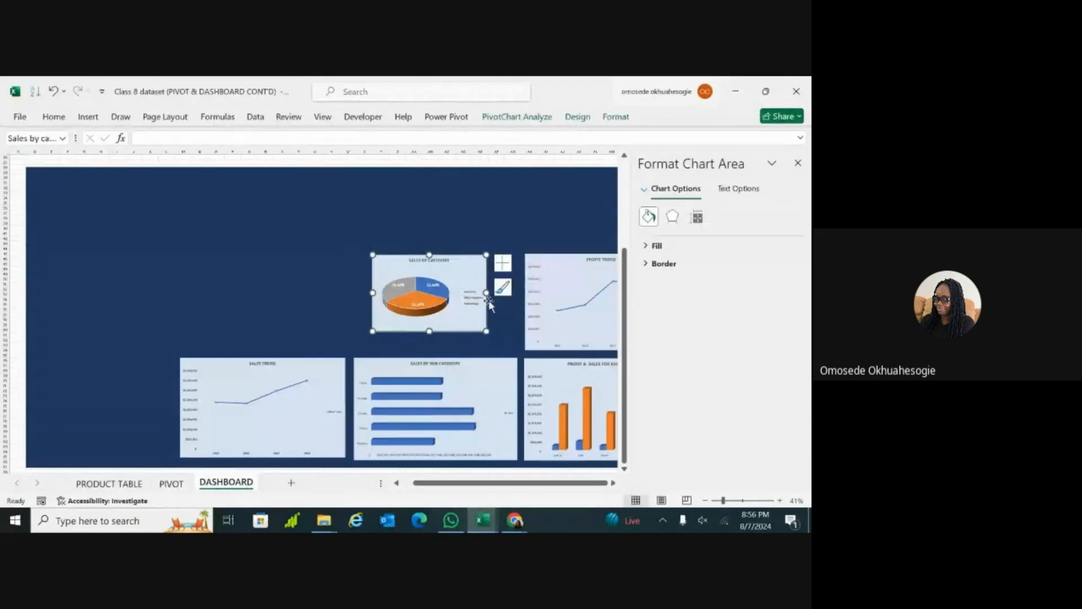
{"action": "left_click_drag", "start_coordinate": [486, 293], "coordinate": [517, 296]}
{"action": "left_click", "coordinate": [797, 163]}
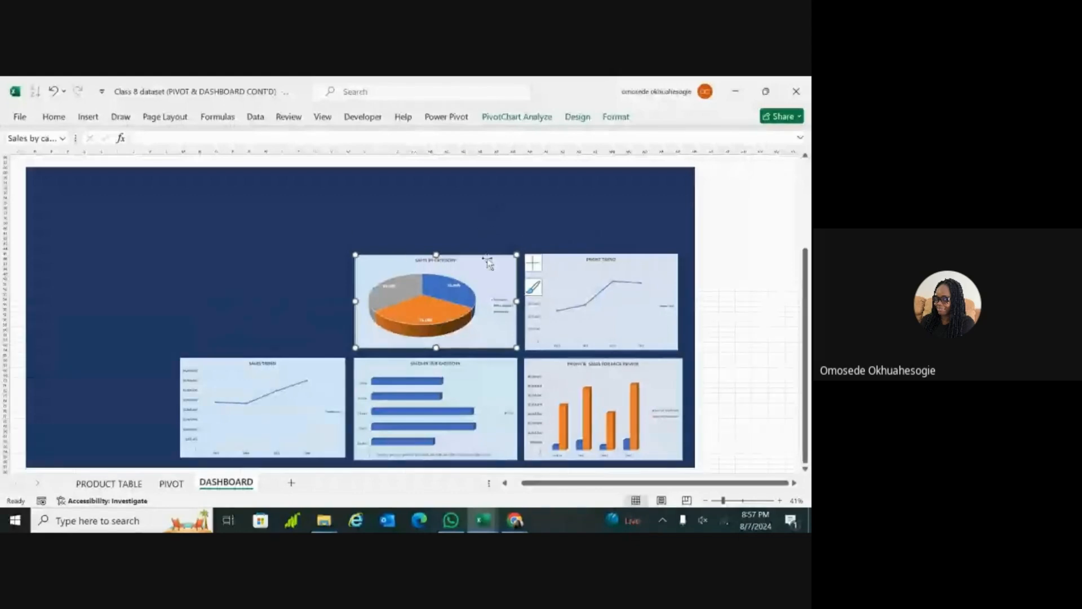
Step: Widen the Profit Trend chart so its right edge lines up with the Profit & Sales for Each Region chart below it
{"action": "left_click", "coordinate": [648, 262]}
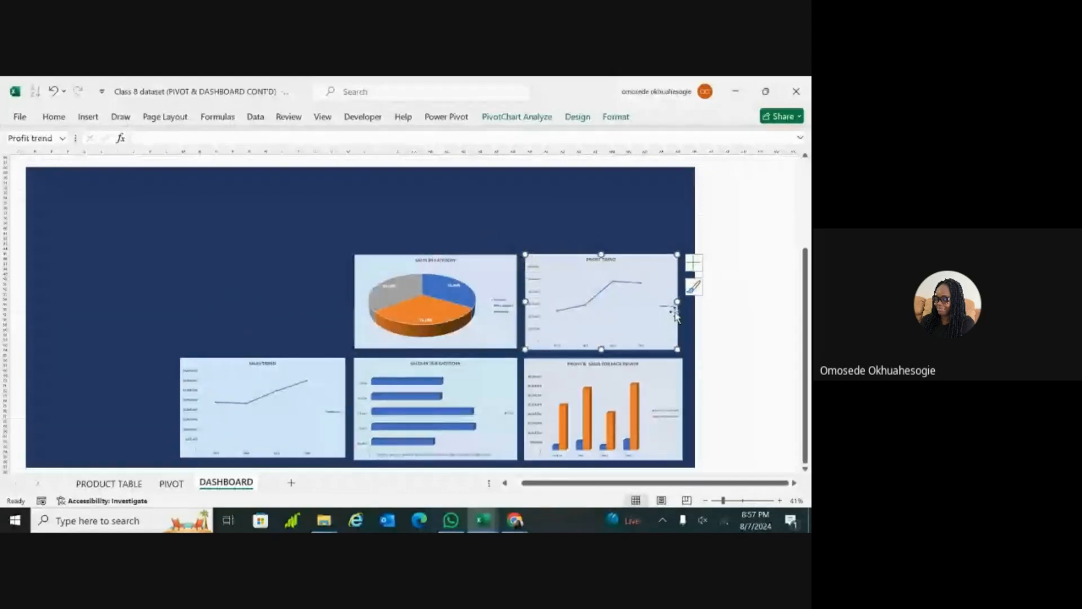
{"action": "left_click_drag", "start_coordinate": [676, 302], "coordinate": [683, 302]}
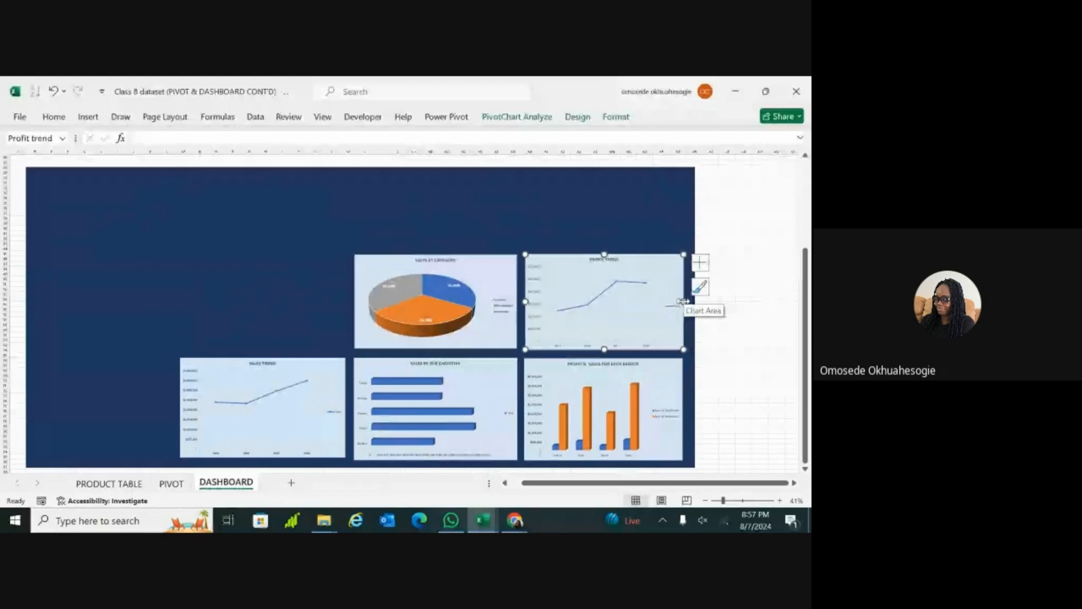
{"action": "scroll", "coordinate": [683, 302], "scroll_direction": "down", "scroll_amount": 1, "text": "ctrl"}
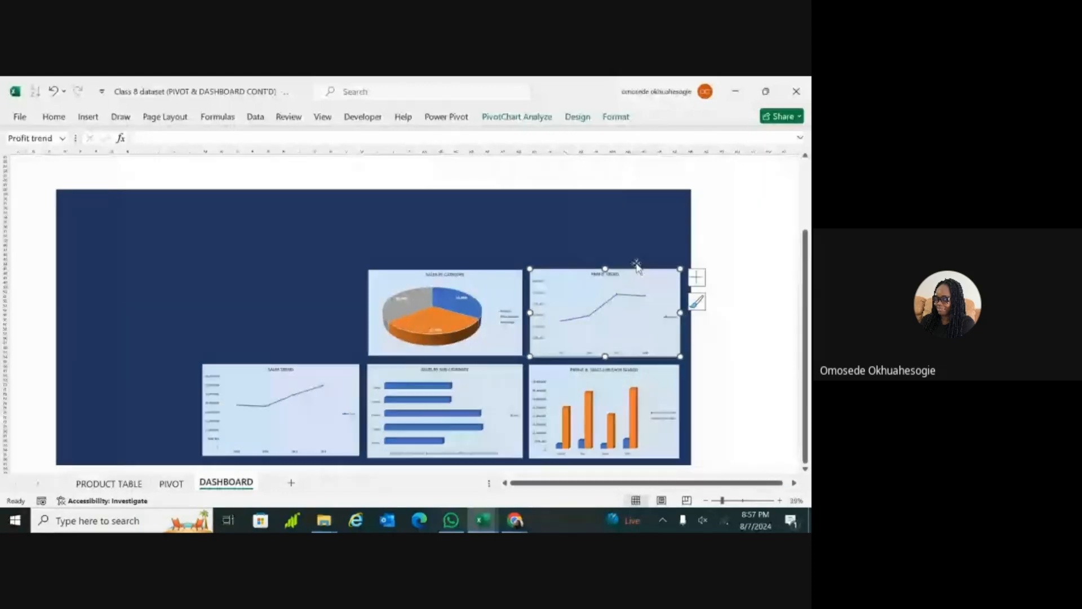
Step: Draw a wide rectangle across the dark blue panel above the charts as a header banner
{"action": "left_click", "coordinate": [300, 227]}
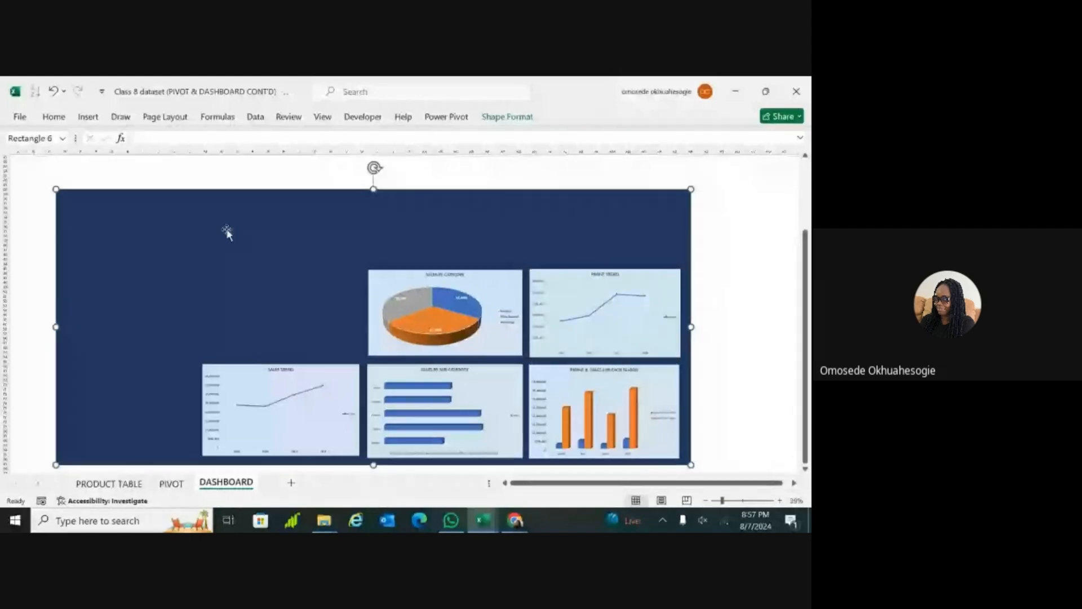
{"action": "left_click", "coordinate": [88, 117]}
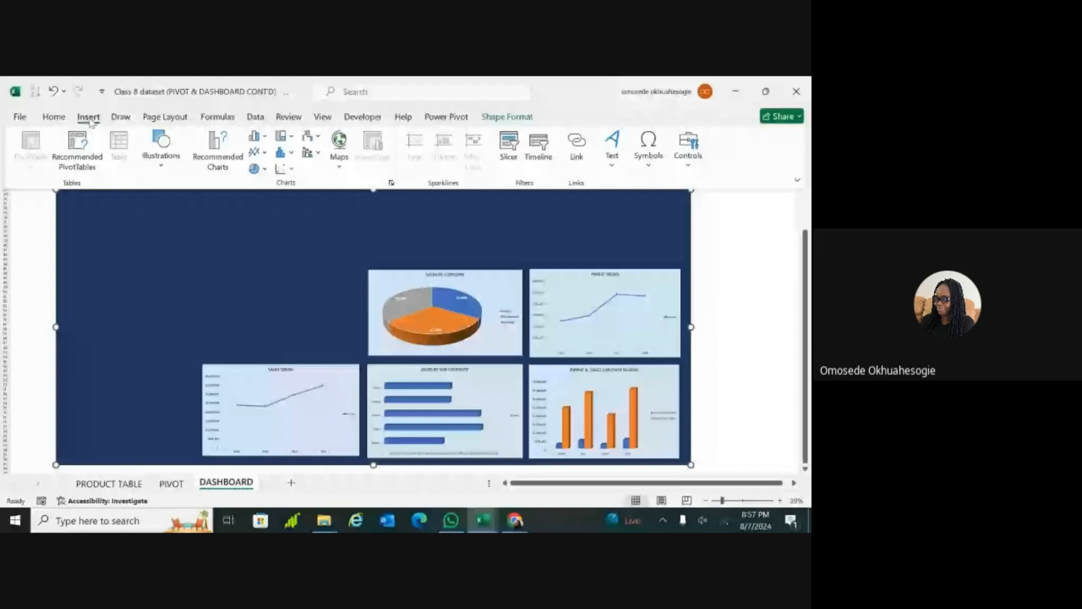
{"action": "left_click", "coordinate": [162, 163]}
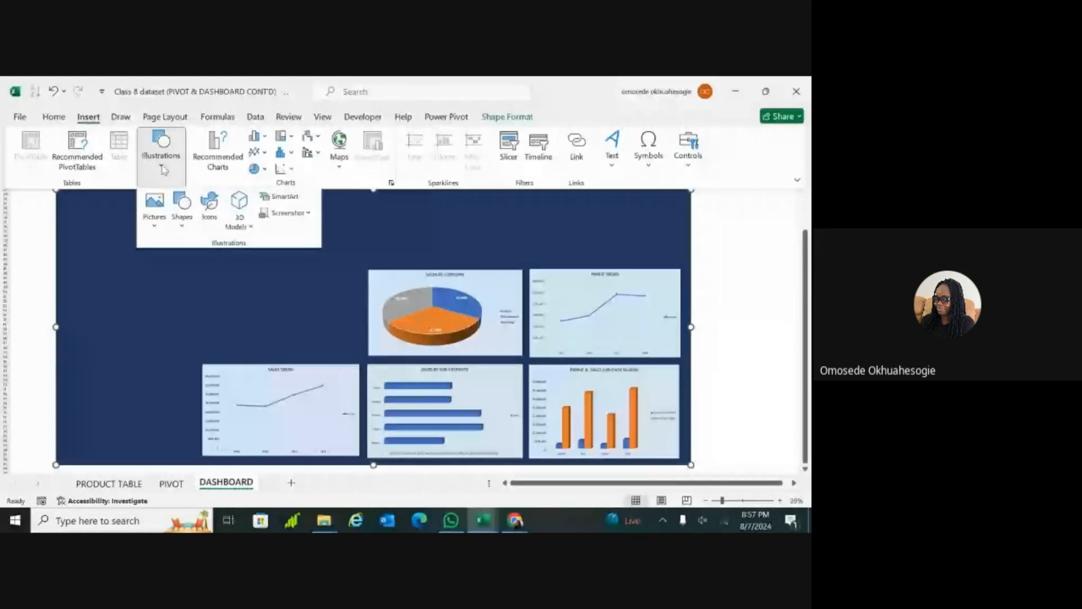
{"action": "left_click", "coordinate": [182, 206]}
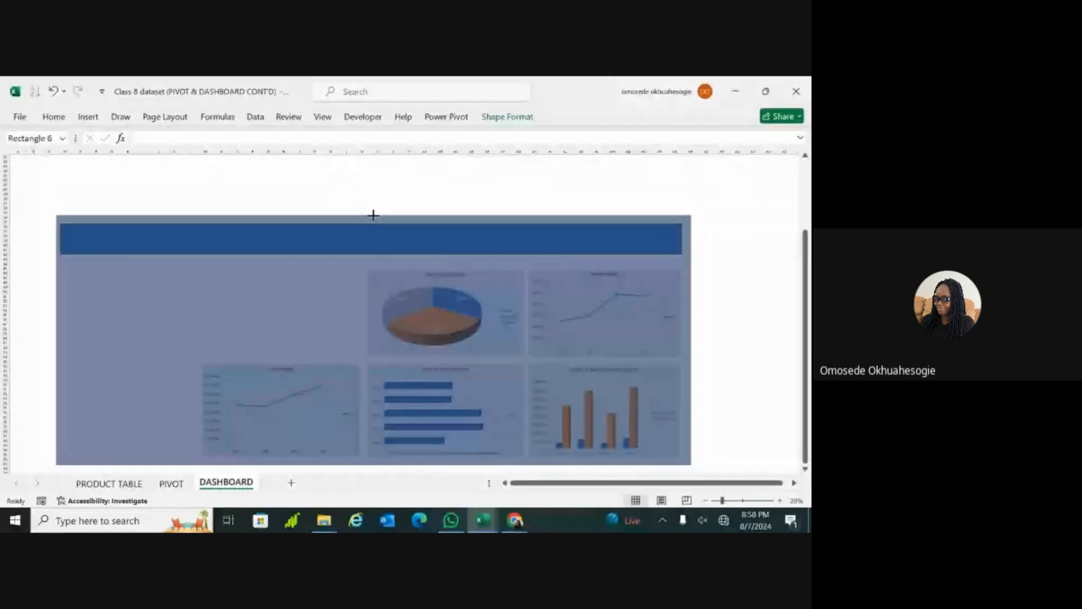
Step: Lower the dark blue panel's upper edge to just above the header rectangle
{"action": "left_click_drag", "start_coordinate": [373, 215], "coordinate": [373, 215]}
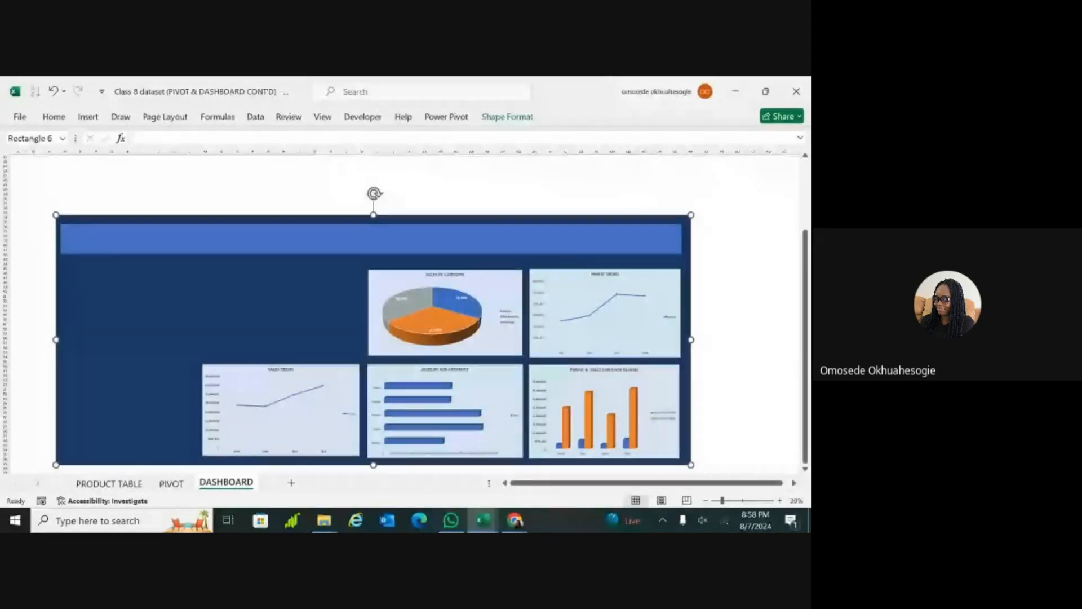
{"action": "scroll", "coordinate": [633, 208], "scroll_direction": "down", "scroll_amount": 3}
{"action": "scroll", "coordinate": [367, 270], "scroll_direction": "up", "scroll_amount": 1}
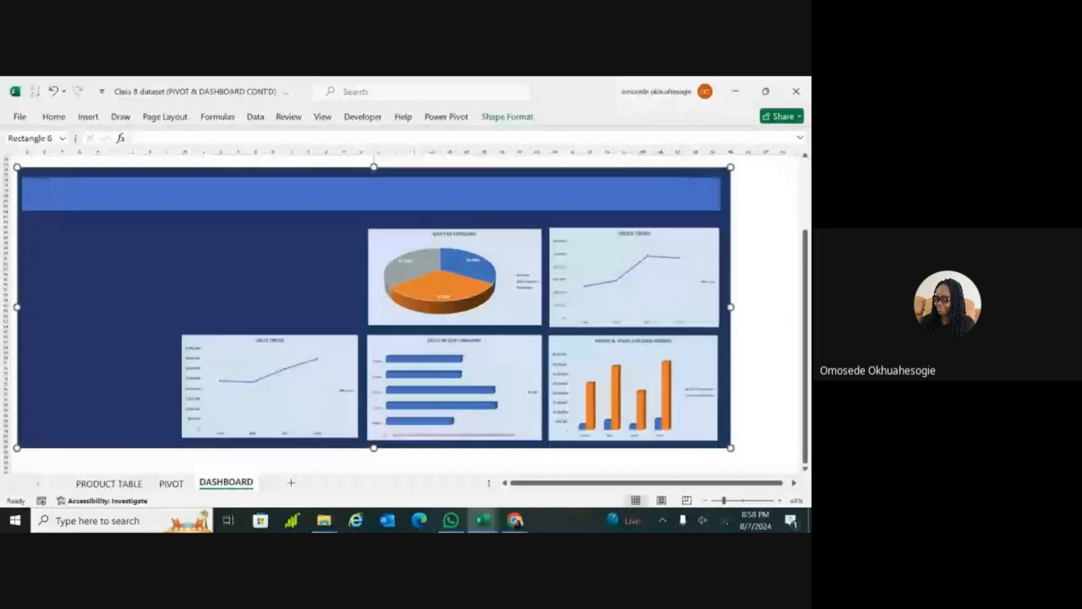
{"action": "key", "text": "ctrl+z"}
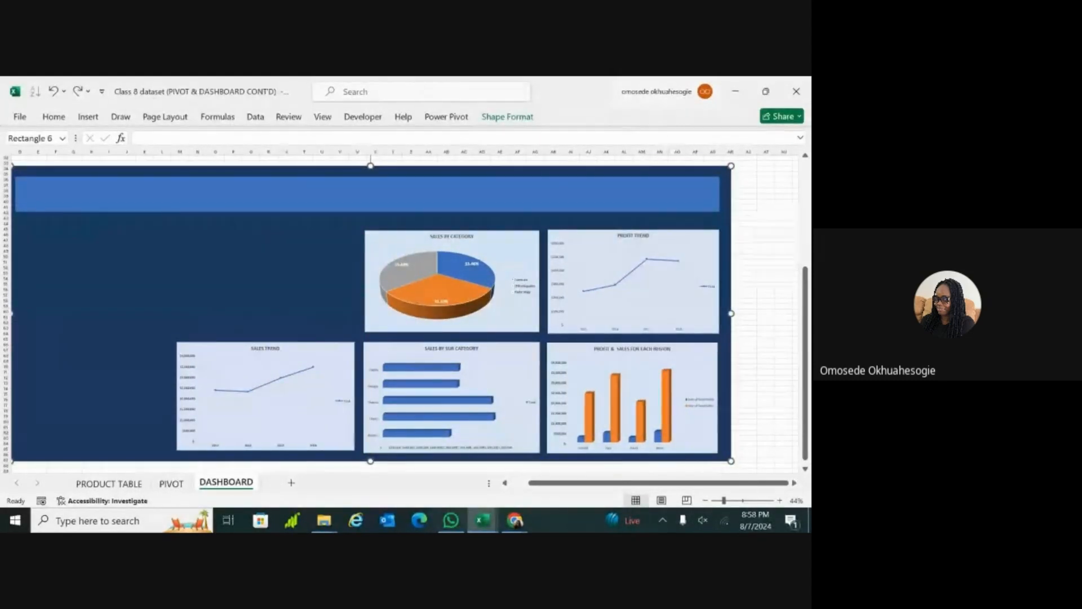
Step: Pull the left edges of the header rectangle and the dark blue panel inward, leaving a small margin between them
{"action": "scroll", "coordinate": [395, 310], "scroll_direction": "left", "scroll_amount": 2}
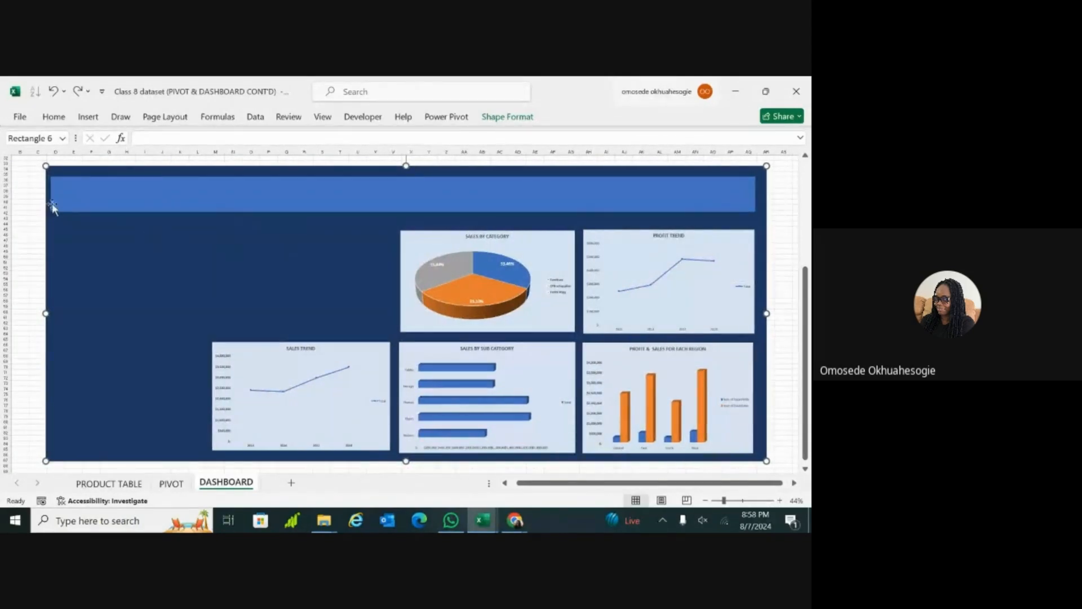
{"action": "left_click", "coordinate": [105, 195]}
{"action": "left_click_drag", "start_coordinate": [51, 194], "coordinate": [85, 194]}
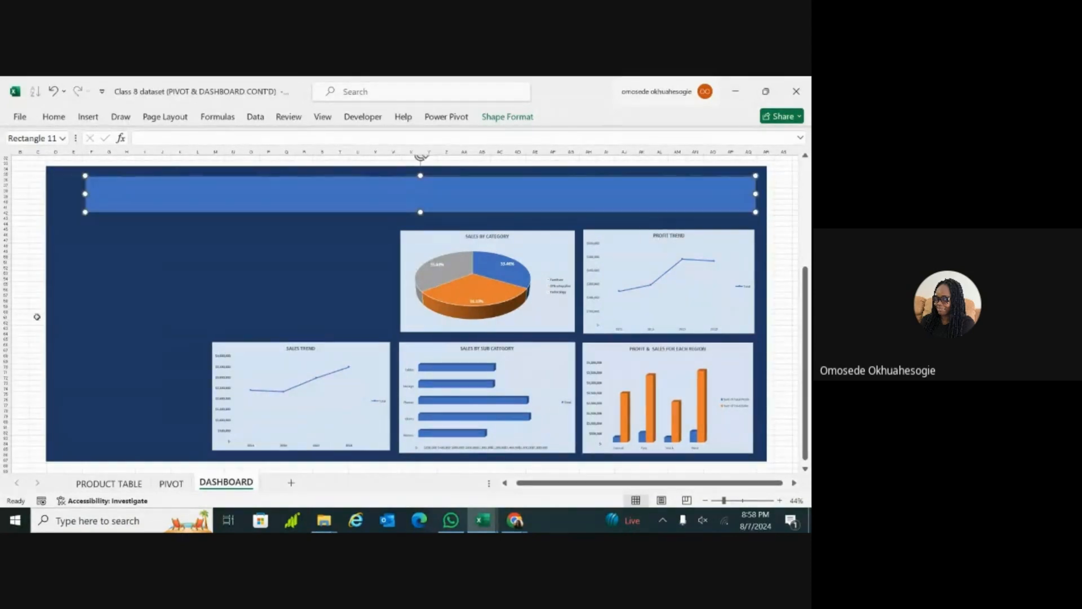
{"action": "left_click", "coordinate": [57, 314]}
{"action": "left_click_drag", "start_coordinate": [45, 312], "coordinate": [70, 321]}
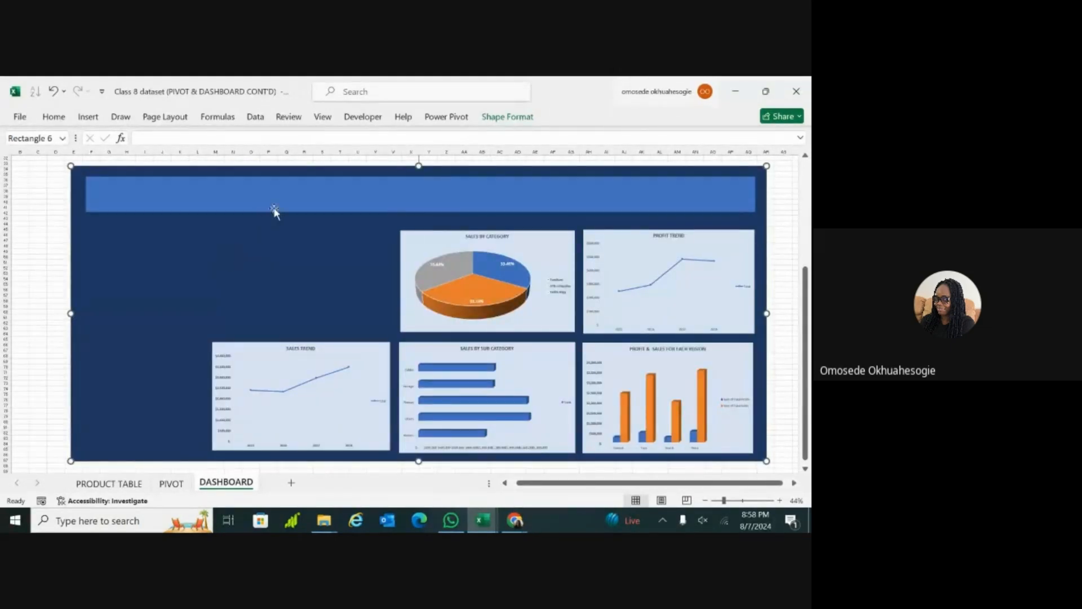
Step: Shift the header rectangle horizontally until it has equal margins on both sides of the panel
{"action": "left_click", "coordinate": [309, 200]}
{"action": "key", "text": "Left"}
{"action": "key", "text": "Left"}
{"action": "key", "text": "Left"}
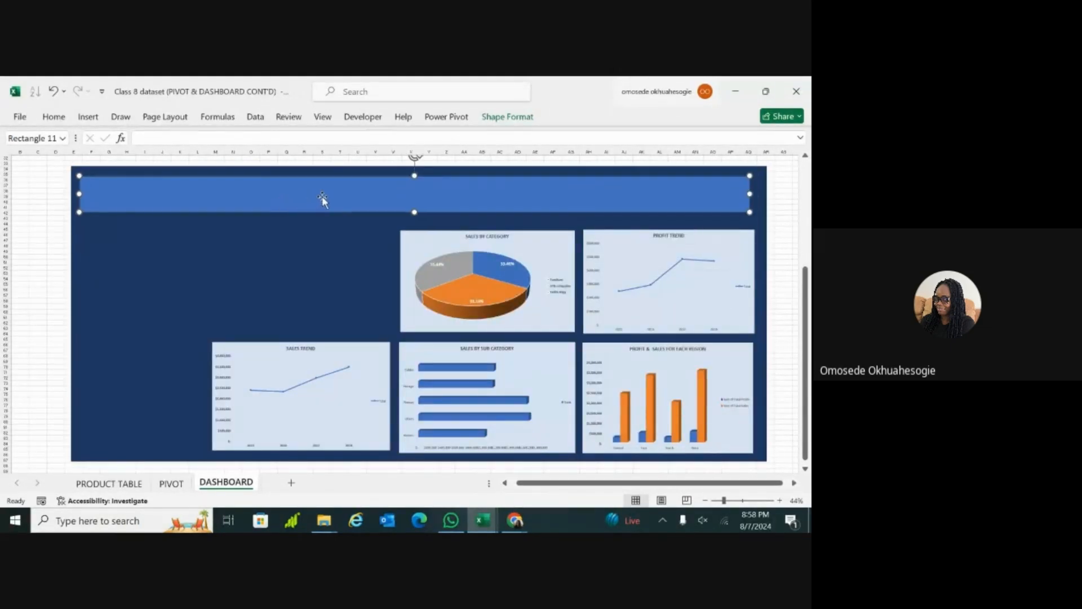
{"action": "left_click_drag", "start_coordinate": [323, 198], "coordinate": [344, 197]}
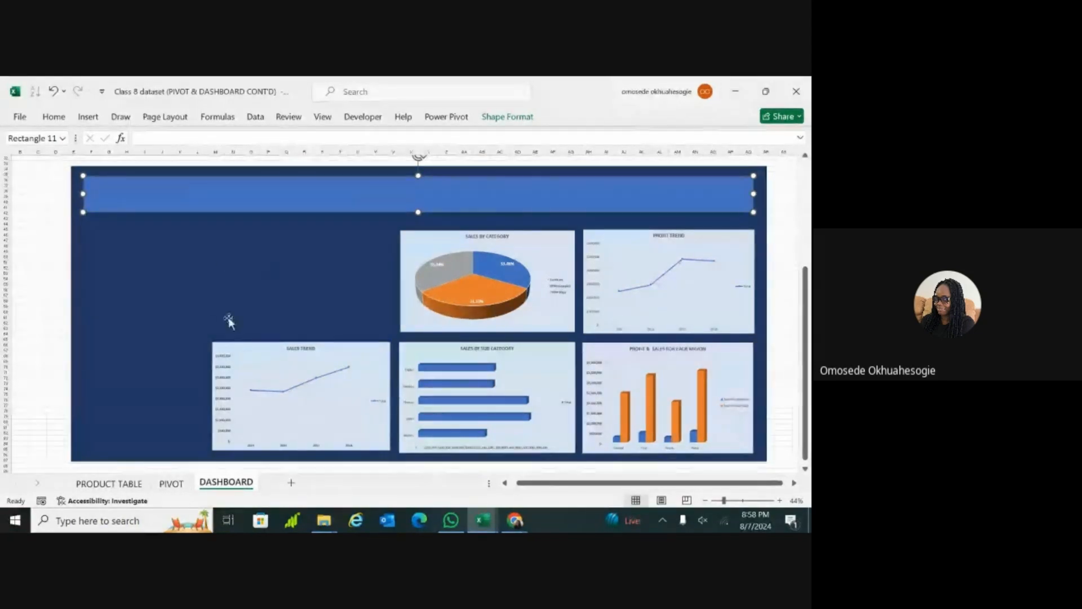
Step: Fill the header rectangle with a light blue theme colour that matches the chart backgrounds
{"action": "left_click", "coordinate": [54, 119]}
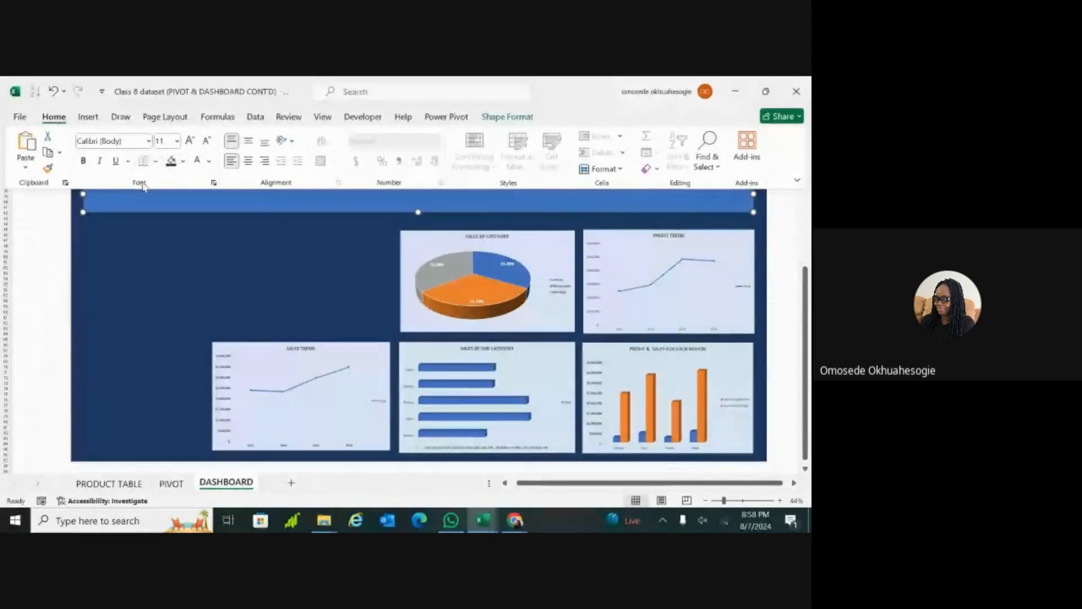
{"action": "left_click", "coordinate": [183, 161]}
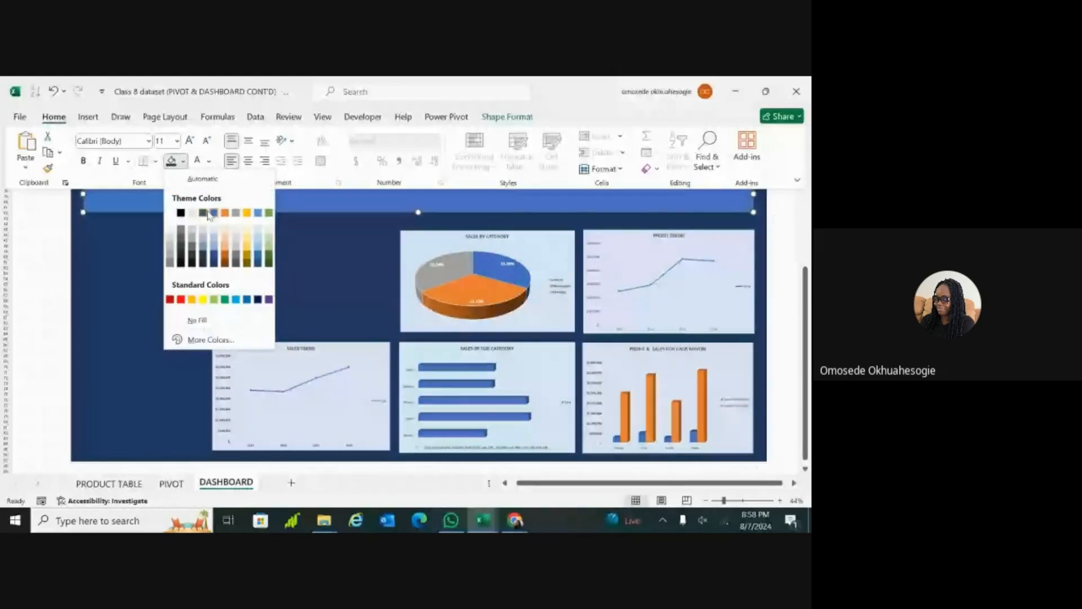
{"action": "left_click", "coordinate": [213, 229]}
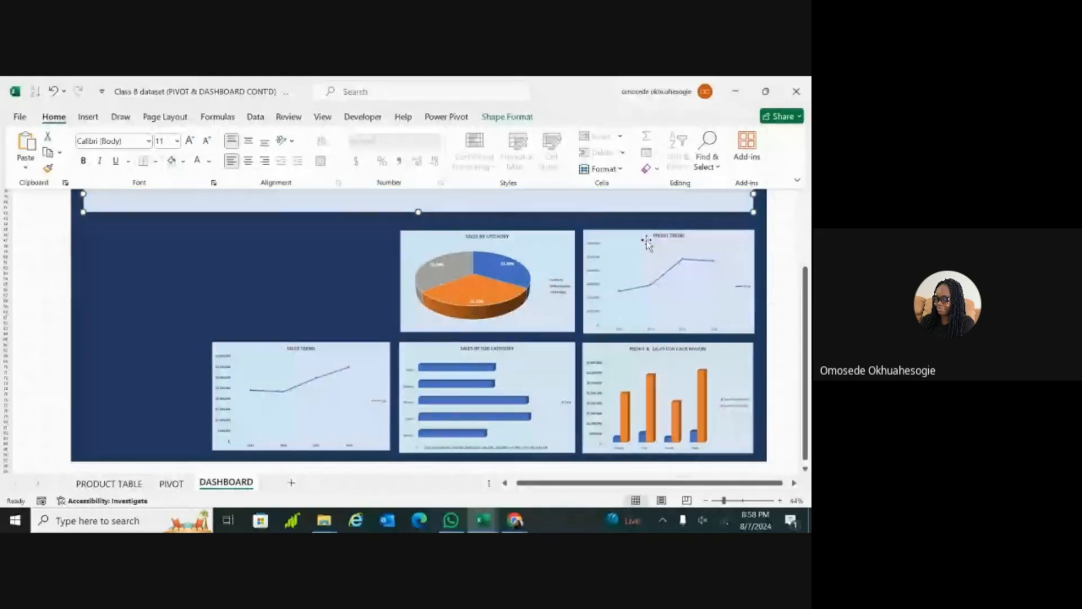
Step: Enter PIP in the header rectangle and colour the text Blue, Accent 1, Darker 50%
{"action": "left_click_drag", "start_coordinate": [806, 282], "coordinate": [807, 270]}
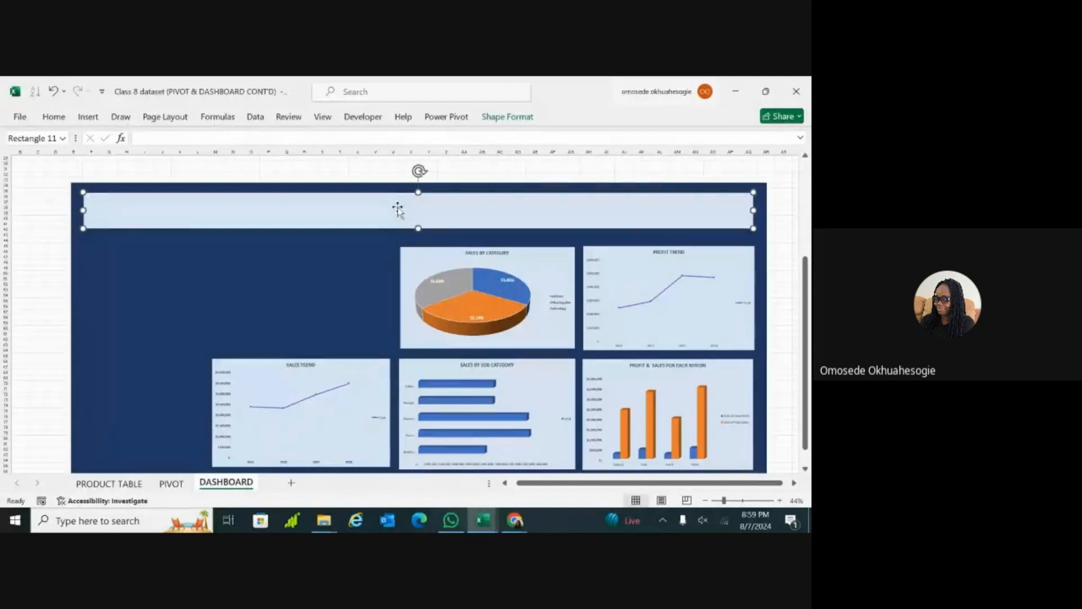
{"action": "scroll", "coordinate": [397, 210], "scroll_direction": "up", "scroll_amount": 2, "text": "ctrl"}
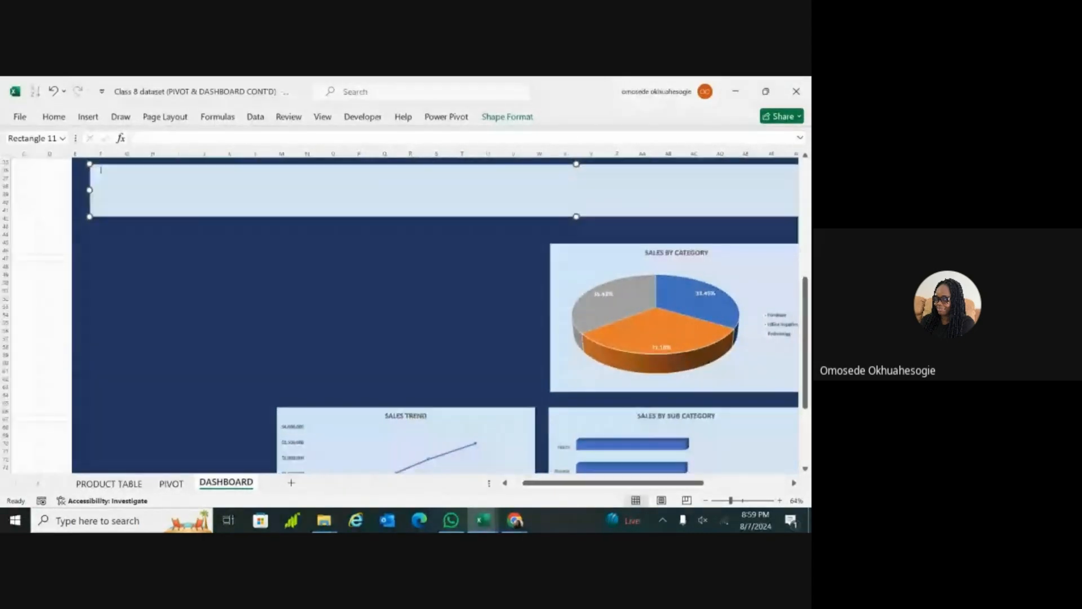
{"action": "scroll", "coordinate": [196, 248], "scroll_direction": "up", "scroll_amount": 3, "text": "ctrl"}
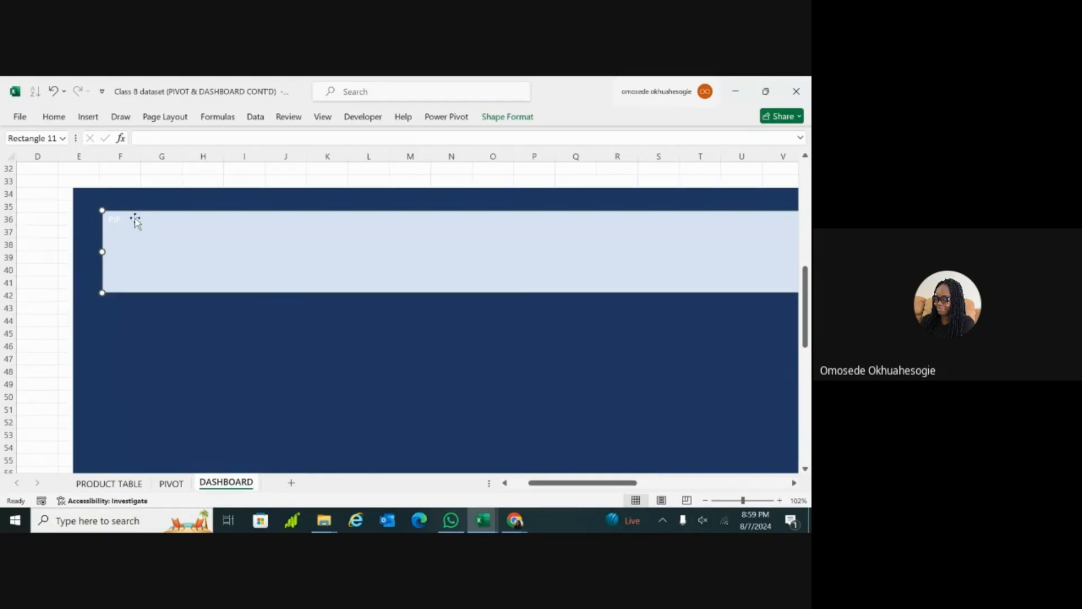
{"action": "double_click", "coordinate": [118, 222]}
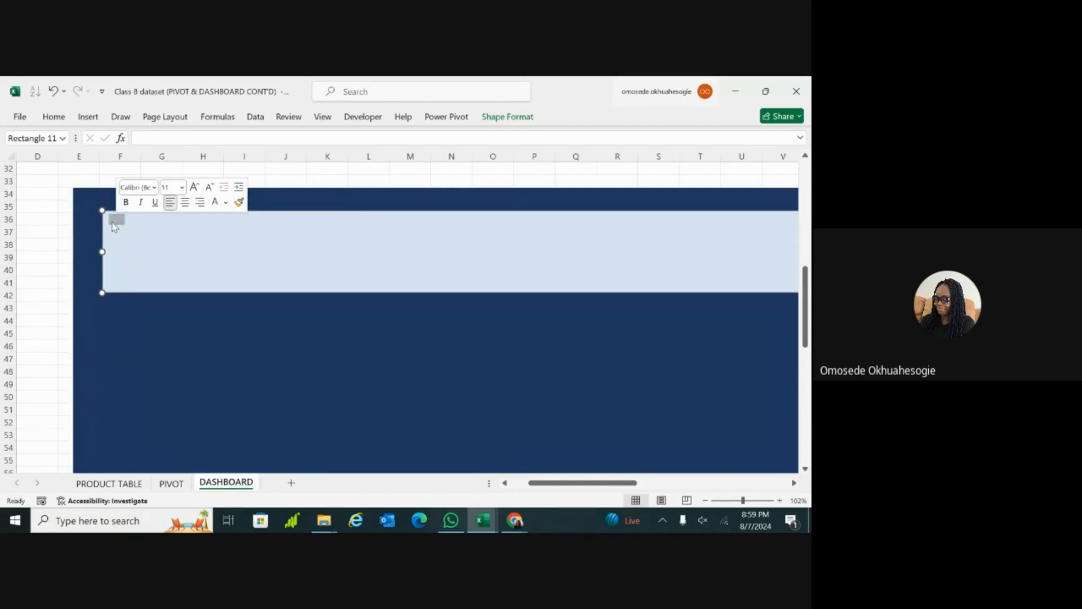
{"action": "left_click", "coordinate": [54, 117]}
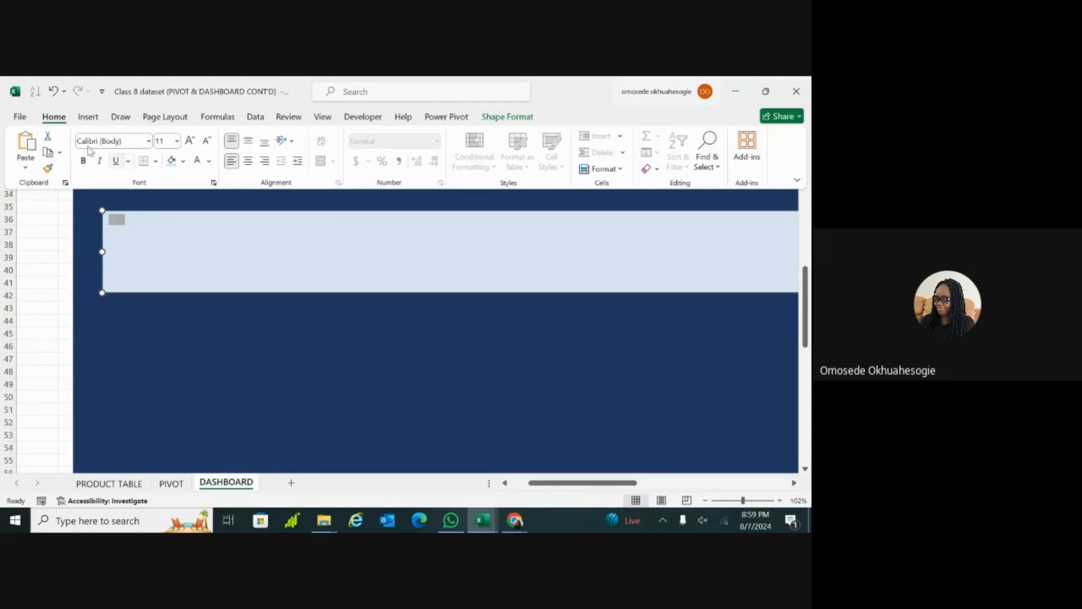
{"action": "left_click", "coordinate": [209, 162]}
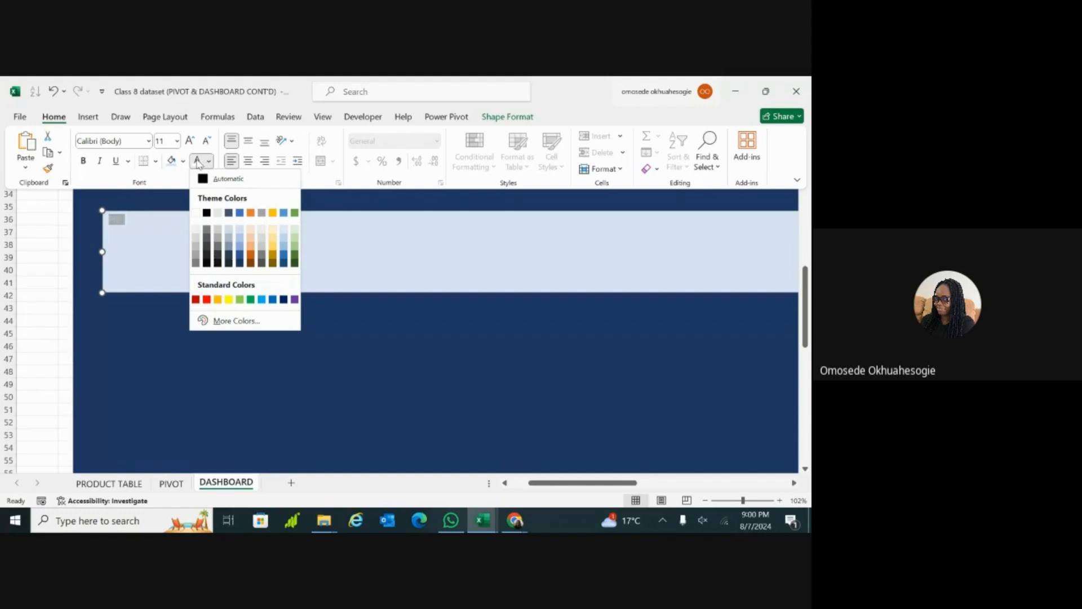
{"action": "left_click", "coordinate": [241, 265]}
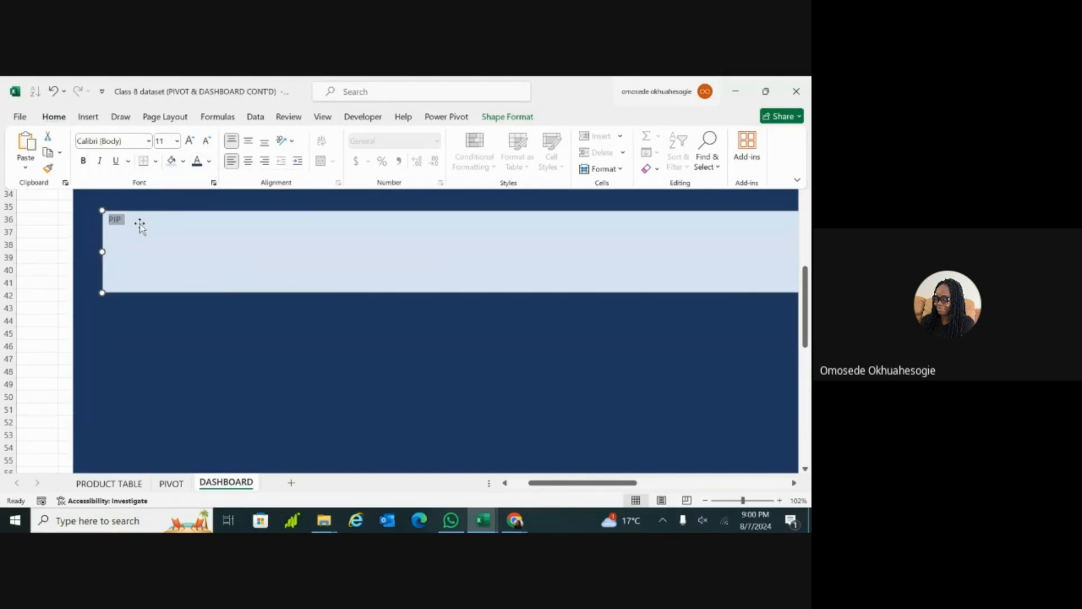
Step: Extend the header text so it reads PIP SALES DASHBOARD
{"action": "key", "text": "ctrl+F1"}
{"action": "left_click", "coordinate": [128, 223]}
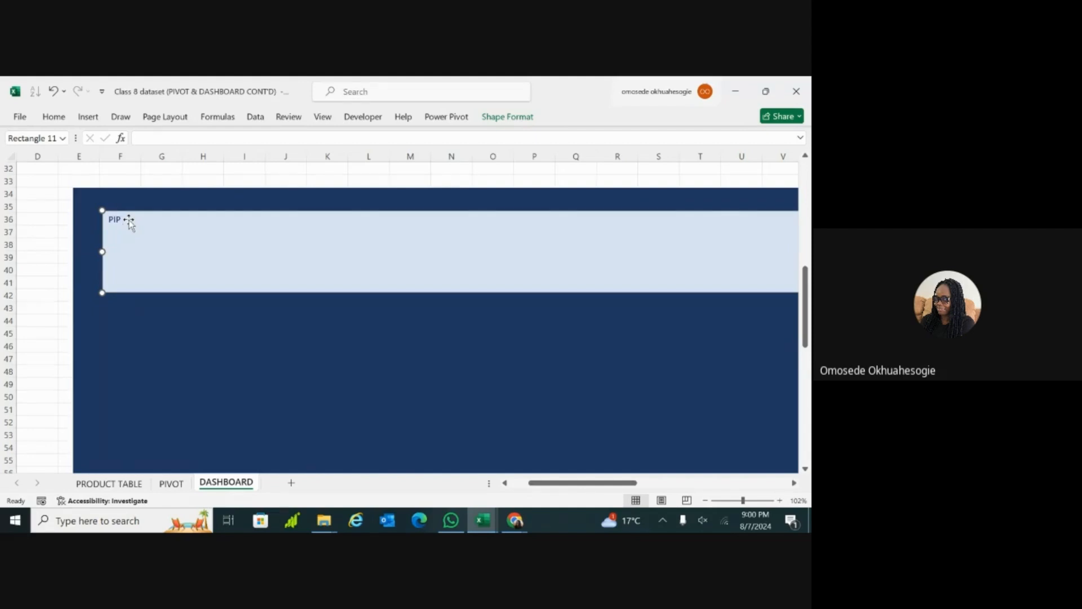
{"action": "type", "text": "SALES DASHBOARD"}
Step: Select the entire header title and enlarge its font size to 36
{"action": "double_click", "coordinate": [135, 221]}
{"action": "key", "text": "ctrl+a"}
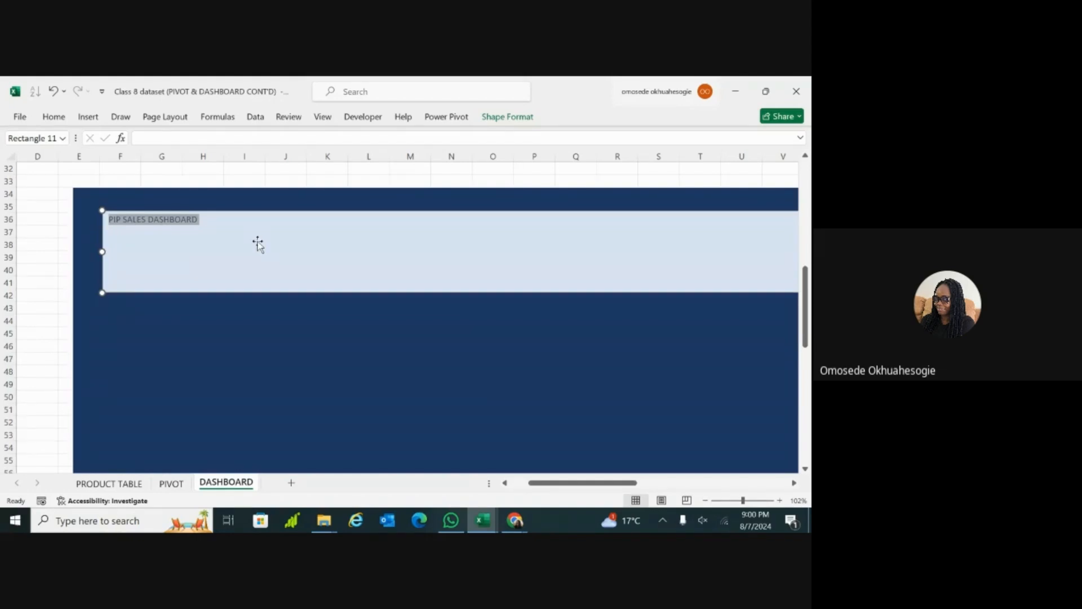
{"action": "scroll", "coordinate": [258, 244], "scroll_direction": "down", "scroll_amount": 4}
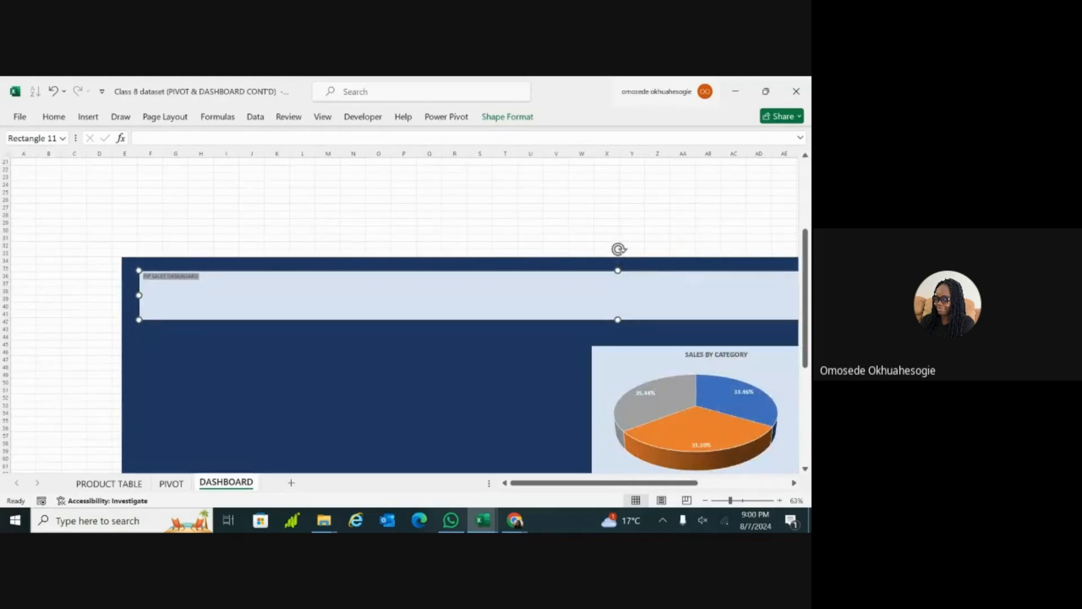
{"action": "scroll", "coordinate": [466, 340], "scroll_direction": "down", "scroll_amount": 1}
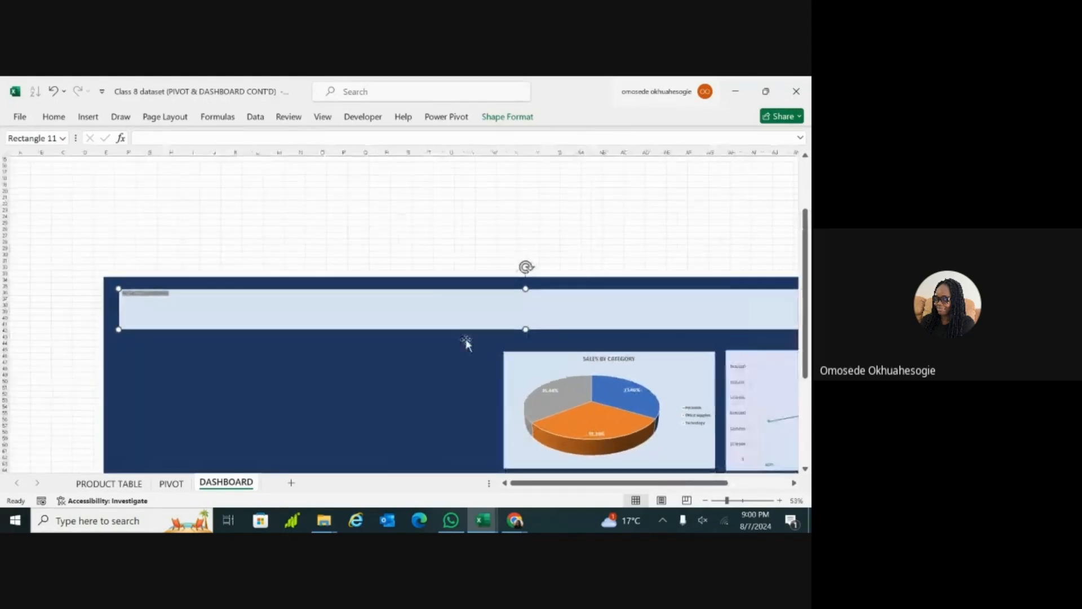
{"action": "left_click_drag", "start_coordinate": [727, 500], "coordinate": [724, 500]}
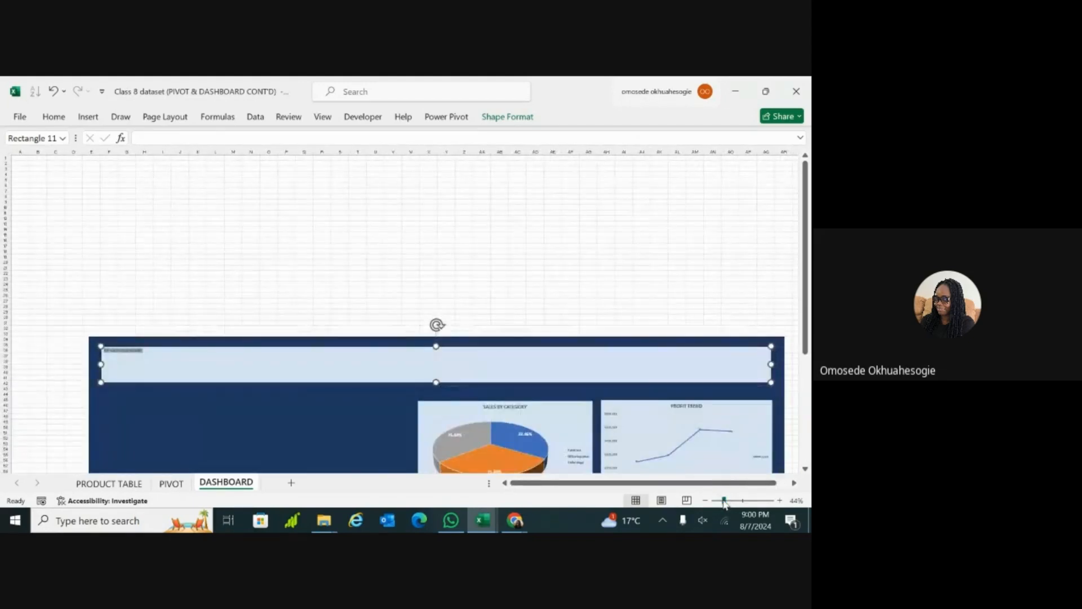
{"action": "scroll", "coordinate": [437, 313], "scroll_direction": "down", "scroll_amount": 11}
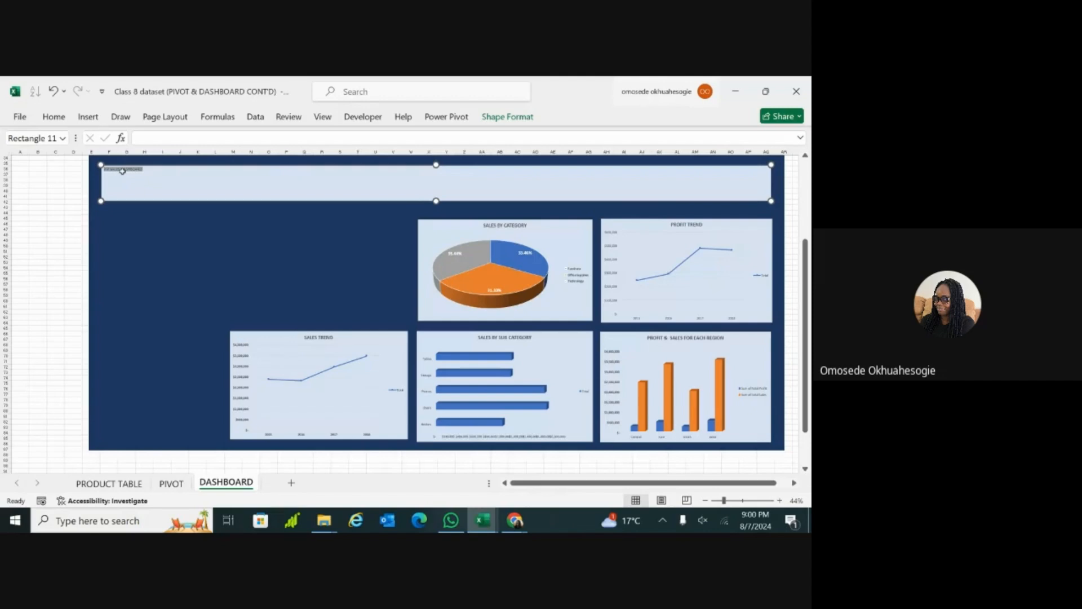
{"action": "left_click", "coordinate": [54, 117]}
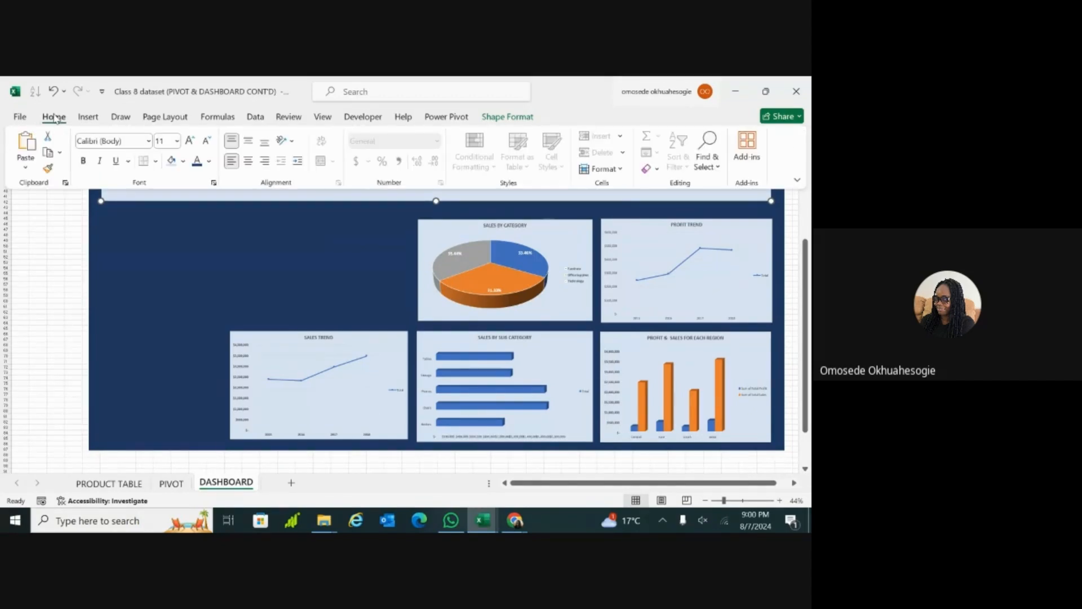
{"action": "left_click", "coordinate": [190, 142]}
{"action": "left_click", "coordinate": [190, 142]}
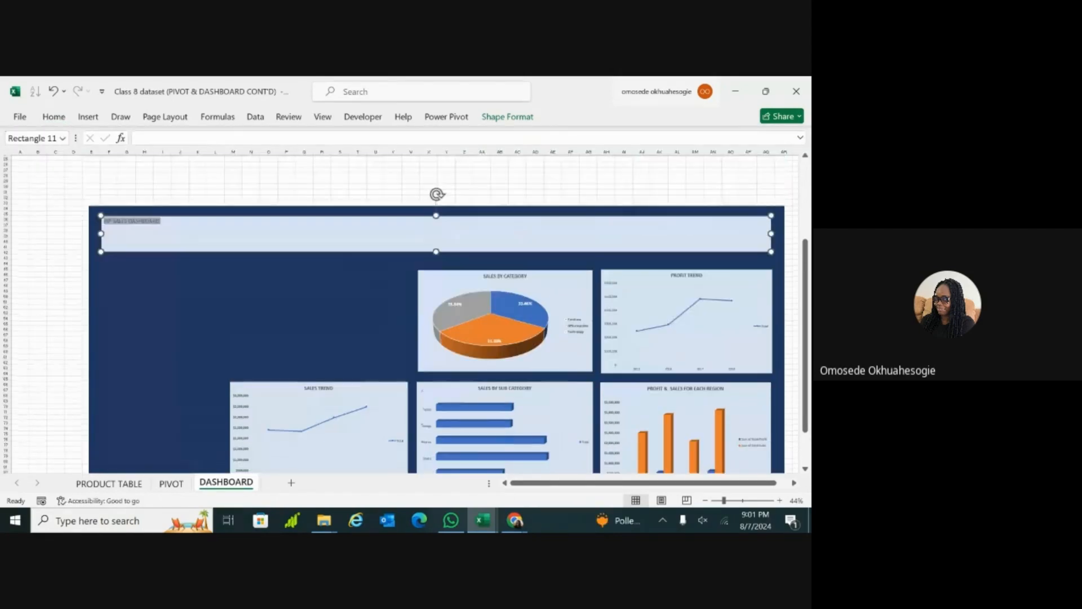
{"action": "scroll", "coordinate": [437, 314], "scroll_direction": "up", "scroll_amount": 5}
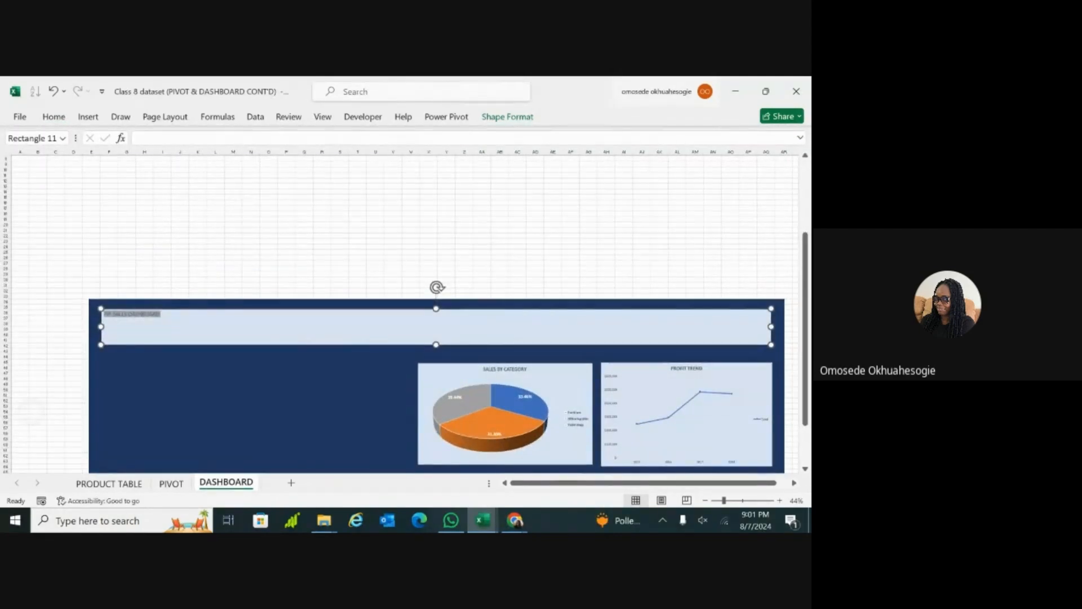
{"action": "left_click", "coordinate": [54, 116]}
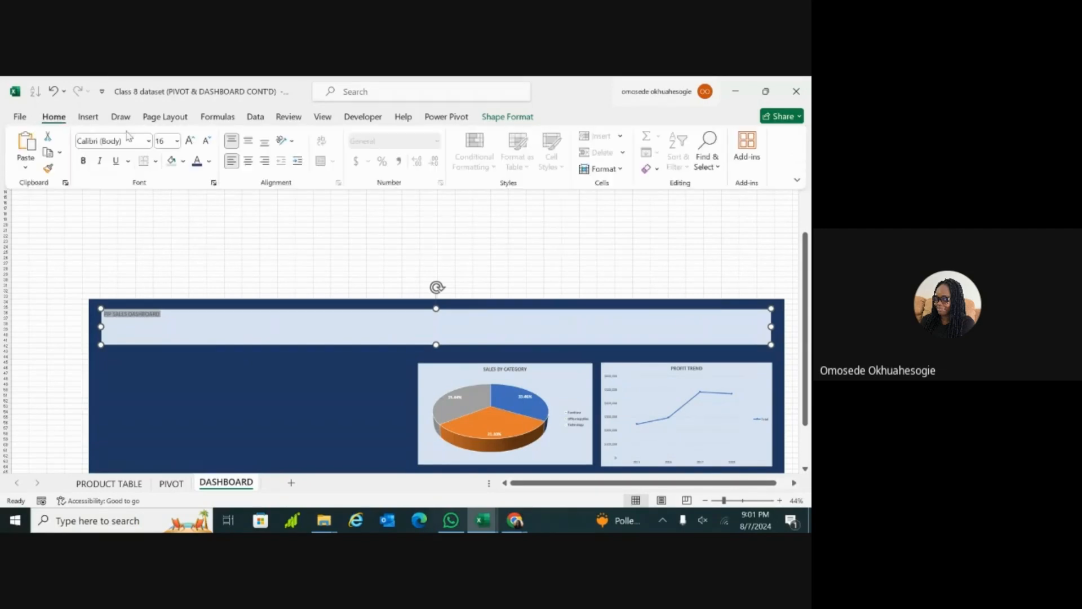
{"action": "left_click", "coordinate": [190, 141]}
{"action": "left_click", "coordinate": [190, 141]}
{"action": "left_click", "coordinate": [190, 141]}
{"action": "left_click", "coordinate": [190, 141]}
{"action": "left_click", "coordinate": [190, 141]}
{"action": "left_click", "coordinate": [190, 141]}
{"action": "left_click", "coordinate": [190, 141]}
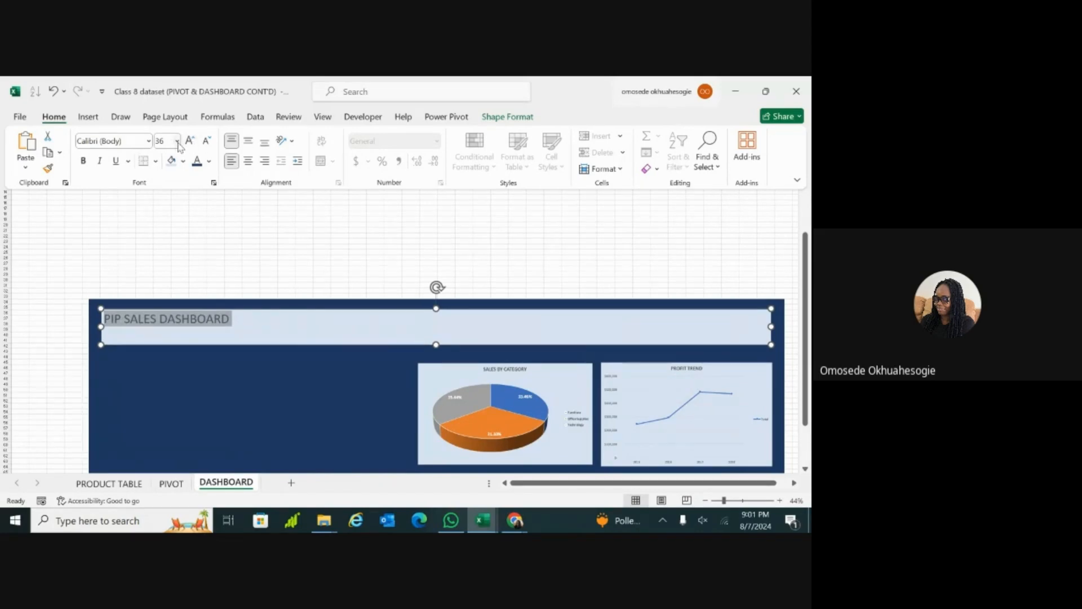
Step: Set the header title's font size to 44 and deselect the header
{"action": "left_click", "coordinate": [177, 141]}
{"action": "scroll", "coordinate": [169, 254], "scroll_direction": "down", "scroll_amount": 5}
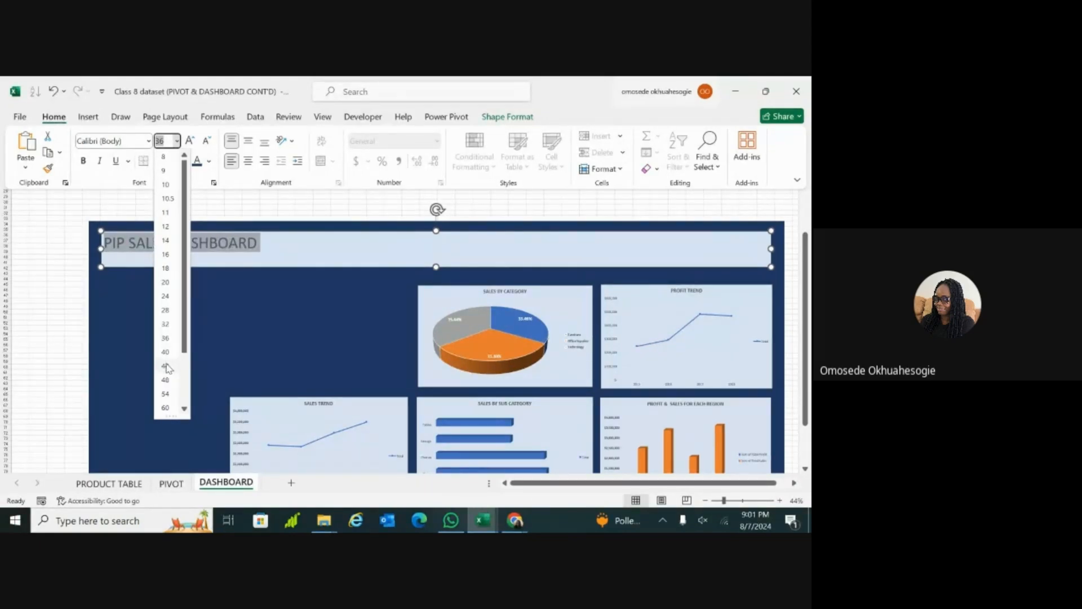
{"action": "left_click", "coordinate": [165, 366]}
{"action": "scroll", "coordinate": [165, 363], "scroll_direction": "up", "scroll_amount": 2}
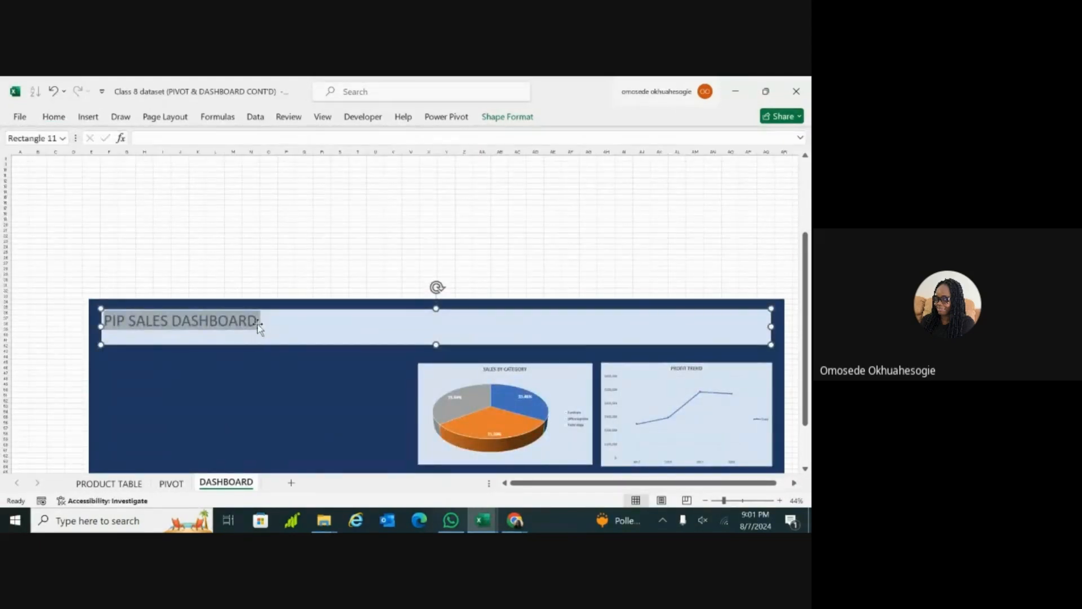
{"action": "key", "text": "Escape"}
{"action": "key", "text": "Escape"}
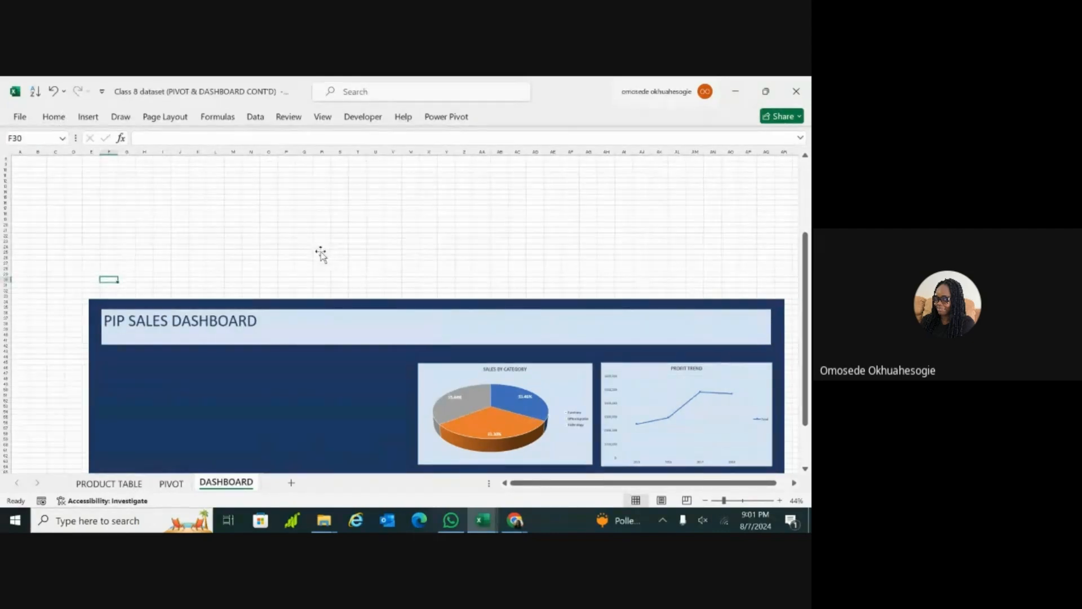
{"action": "left_click", "coordinate": [321, 252]}
{"action": "left_click", "coordinate": [610, 141]}
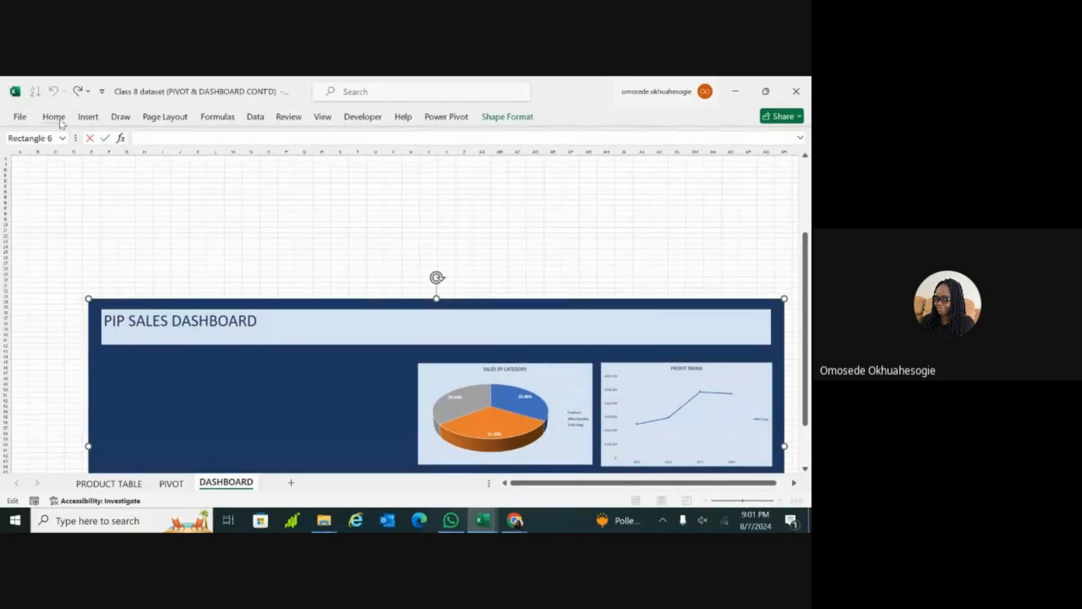
{"action": "key", "text": "Escape"}
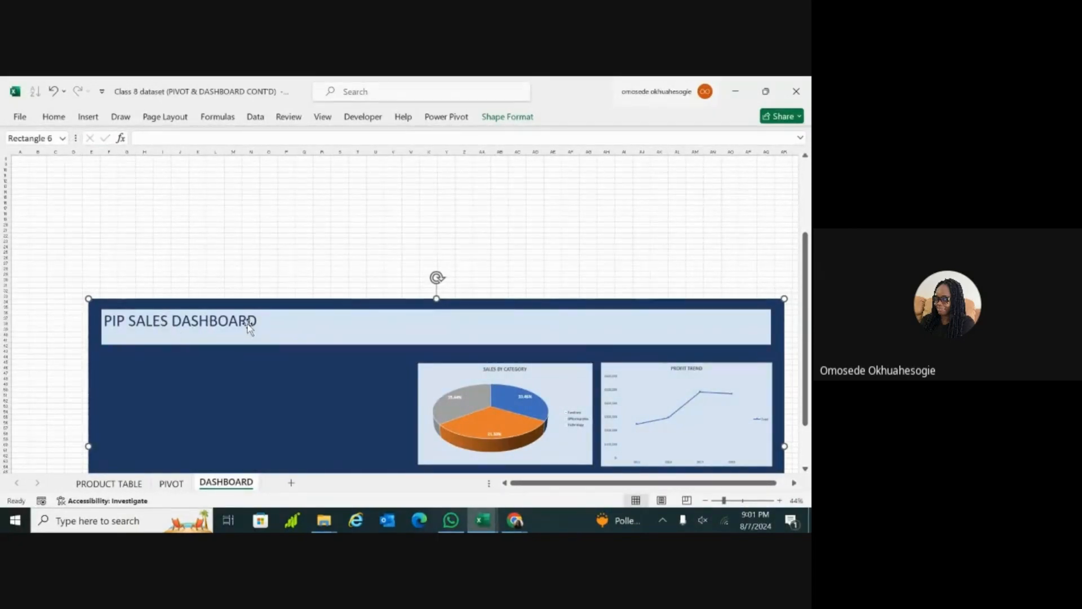
{"action": "key", "text": "ctrl+a"}
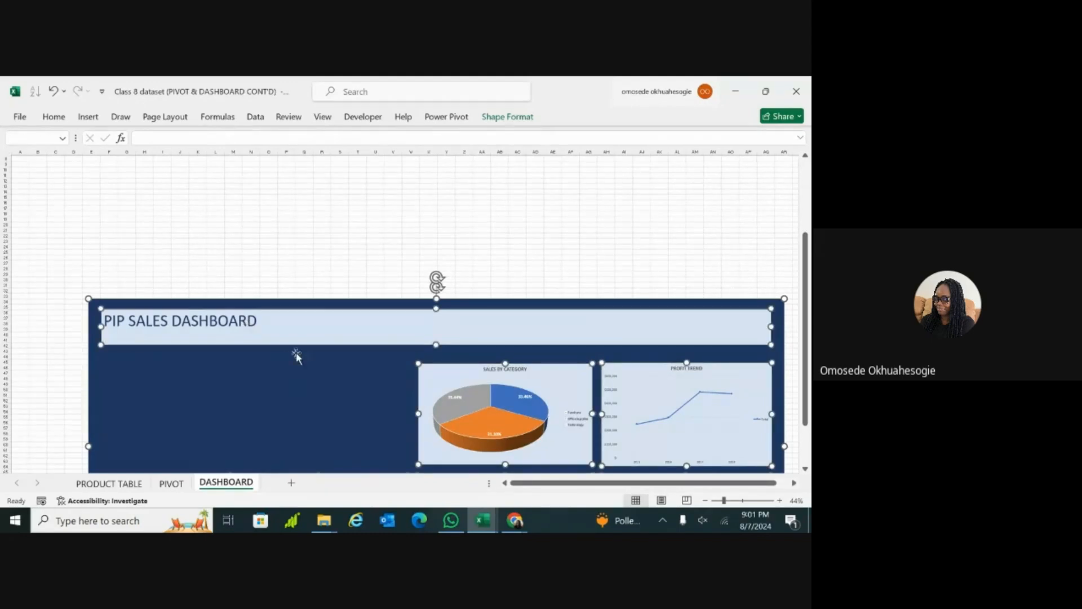
{"action": "key", "text": "Escape"}
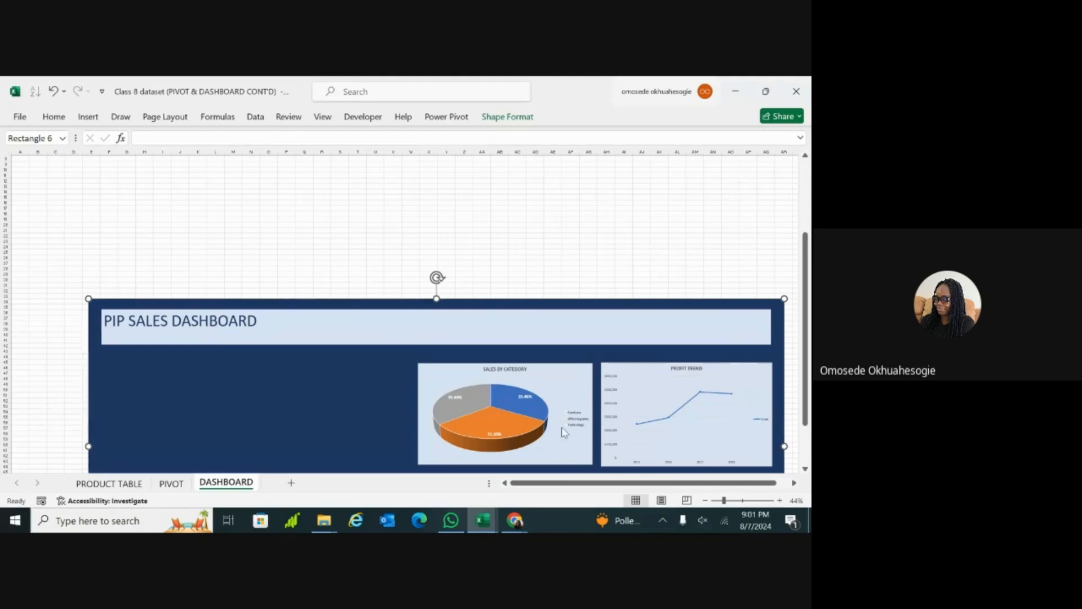
Step: Centre the PIP SALES DASHBOARD title horizontally and vertically in its header rectangle and make it bold
{"action": "left_click", "coordinate": [733, 500]}
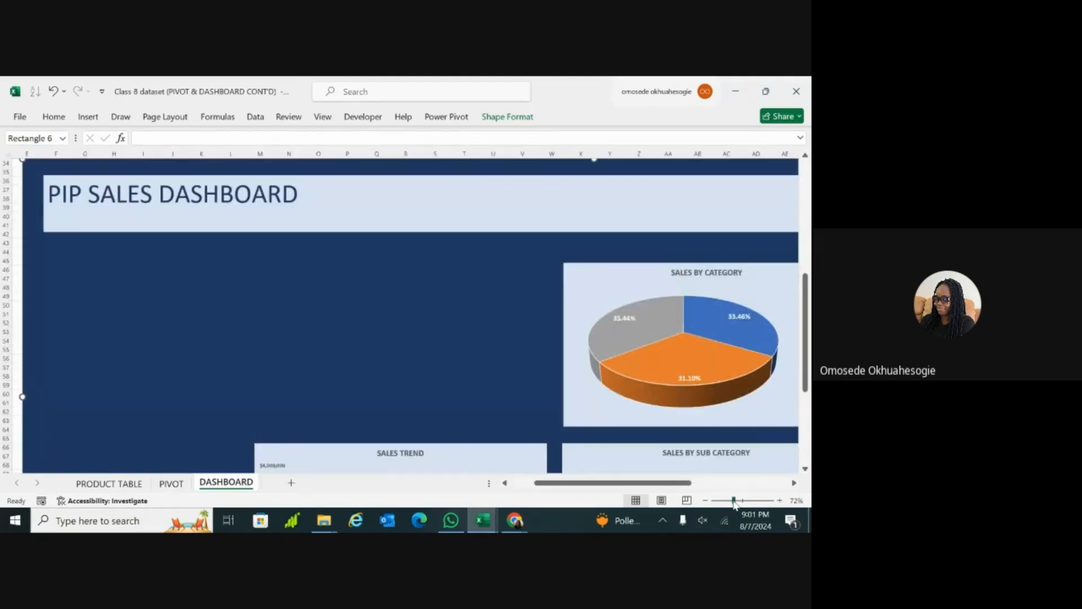
{"action": "left_click", "coordinate": [597, 293]}
{"action": "double_click", "coordinate": [260, 189]}
{"action": "triple_click", "coordinate": [260, 189]}
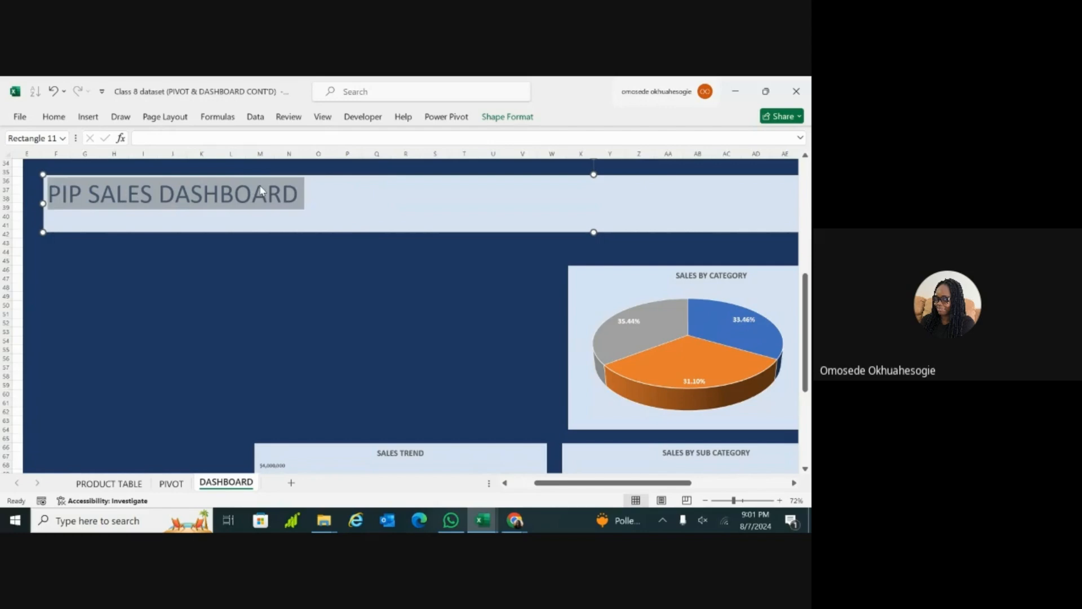
{"action": "left_click", "coordinate": [56, 119]}
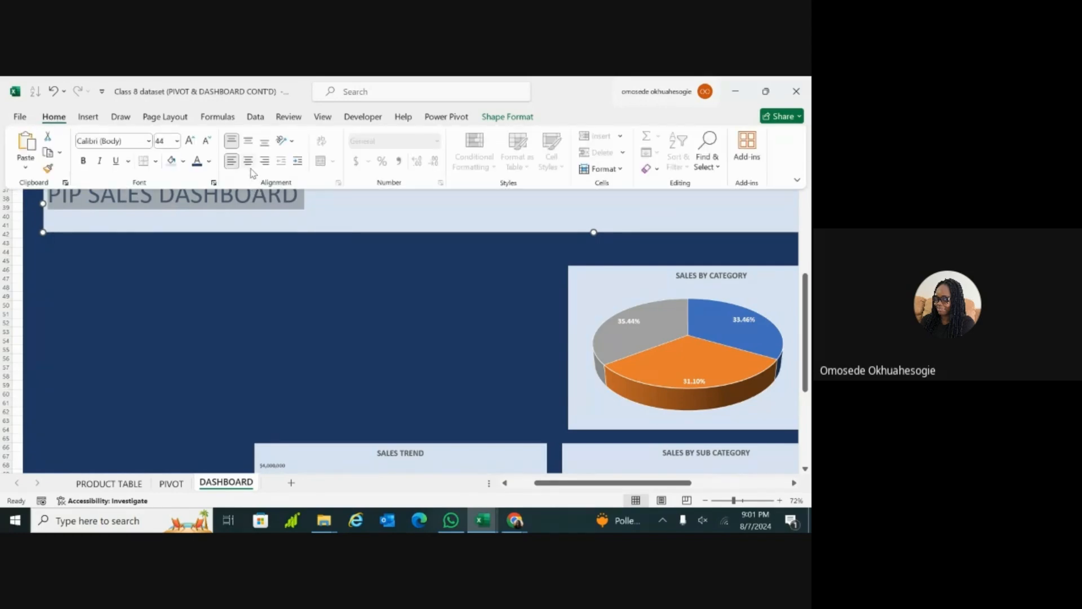
{"action": "left_click", "coordinate": [248, 161]}
{"action": "left_click", "coordinate": [249, 143]}
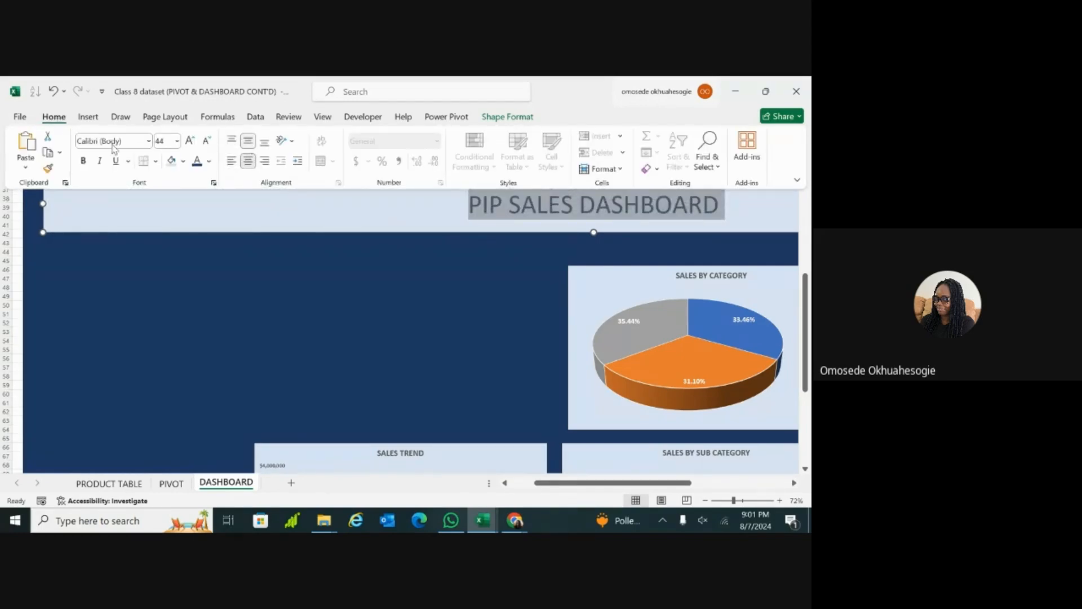
{"action": "left_click", "coordinate": [85, 162]}
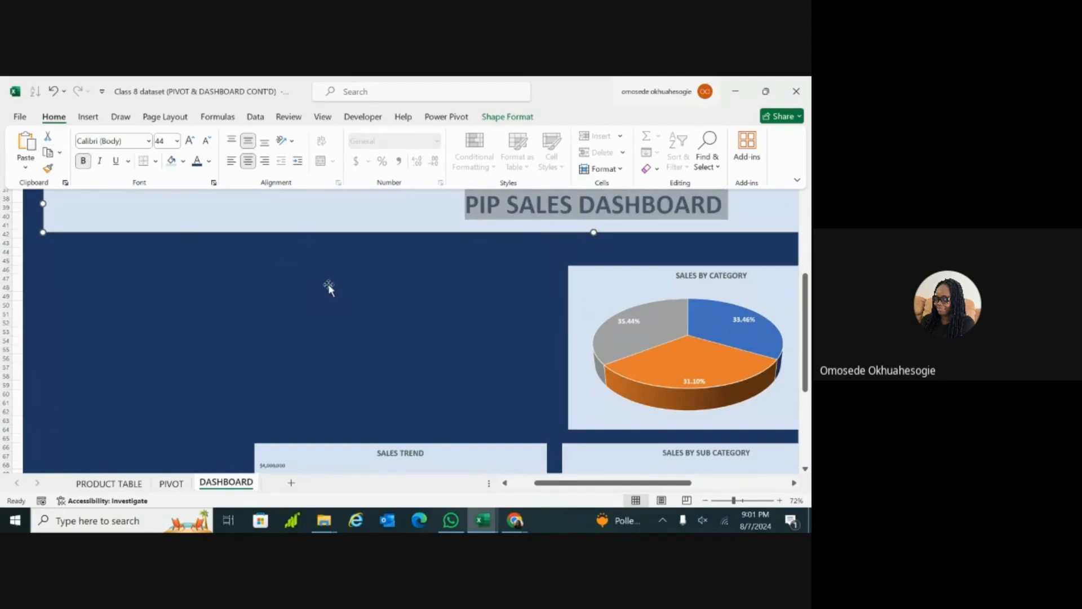
{"action": "left_click_drag", "start_coordinate": [733, 500], "coordinate": [720, 500]}
{"action": "left_click", "coordinate": [670, 351]}
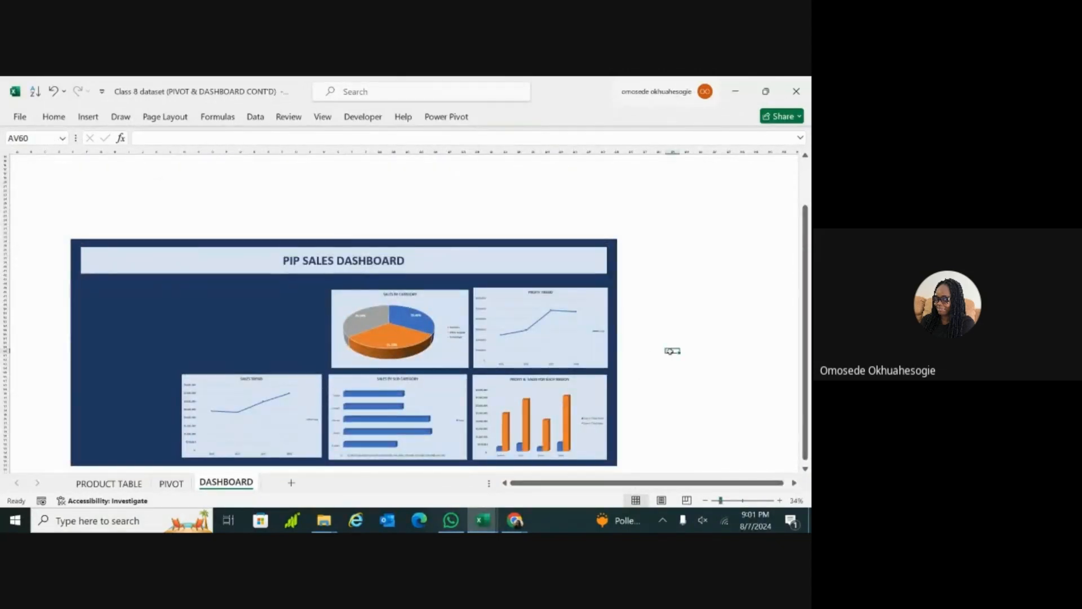
Step: Widen the Sales by Category pie chart slightly so its left edge aligns with the Sales by Sub Category chart below
{"action": "scroll", "coordinate": [670, 351], "scroll_direction": "down", "scroll_amount": 2}
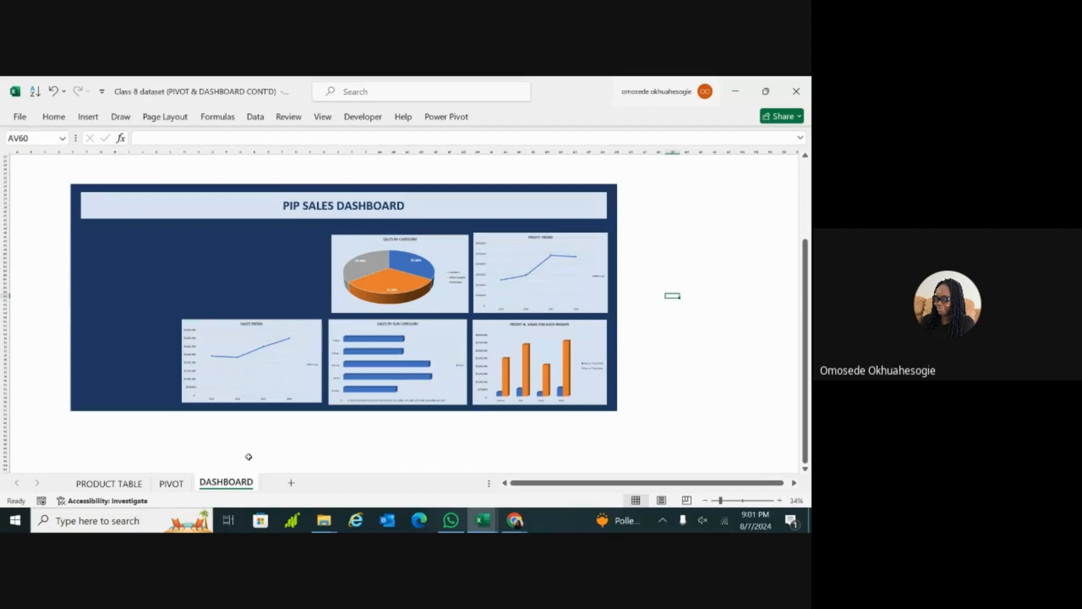
{"action": "left_click", "coordinate": [346, 273]}
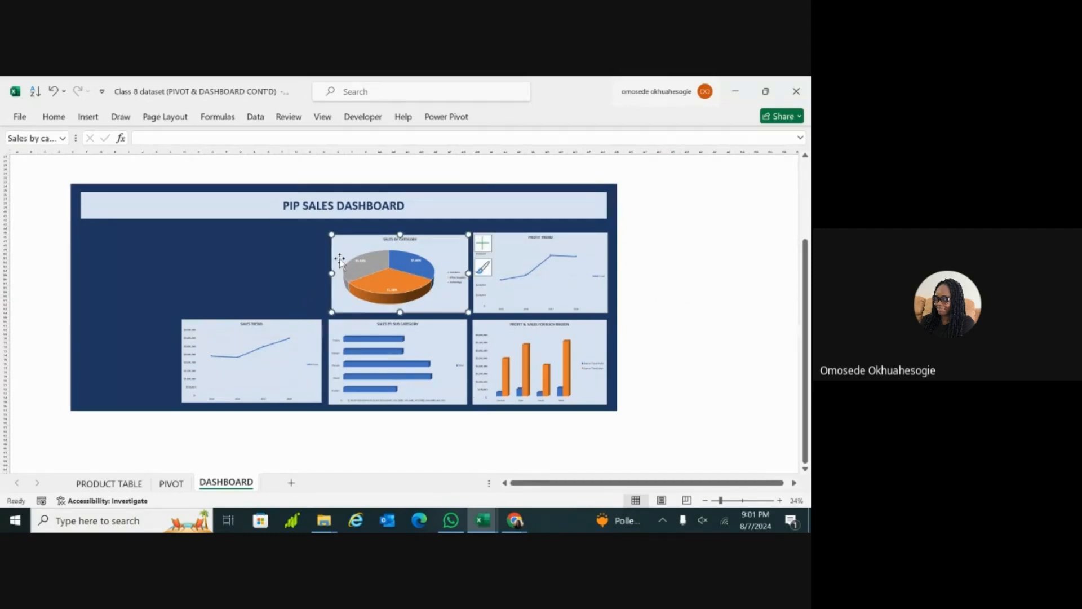
{"action": "left_click_drag", "start_coordinate": [331, 273], "coordinate": [328, 273]}
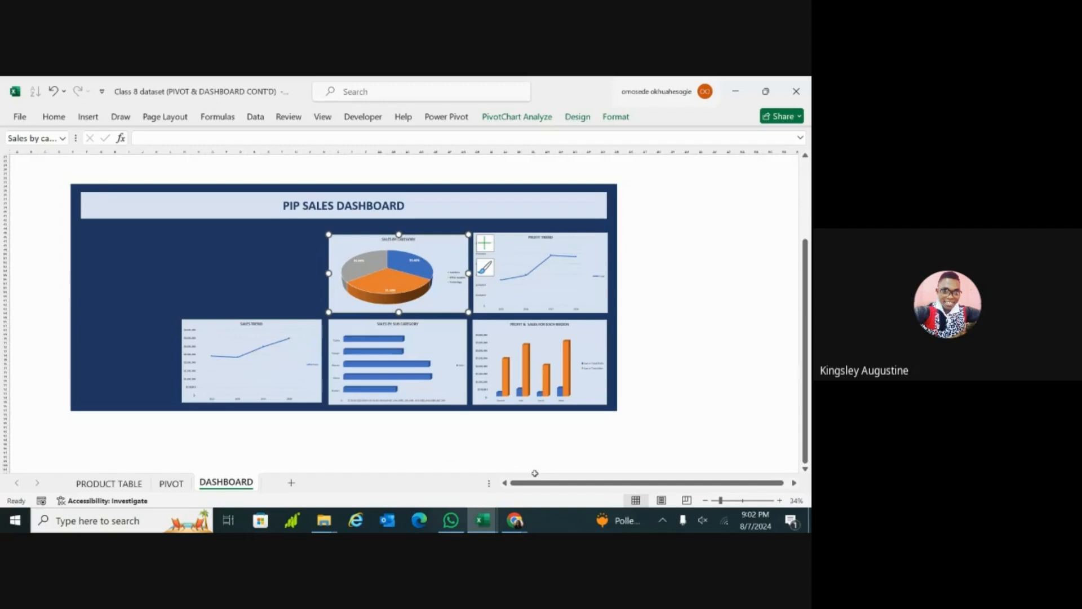
{"action": "double_click", "coordinate": [701, 410]}
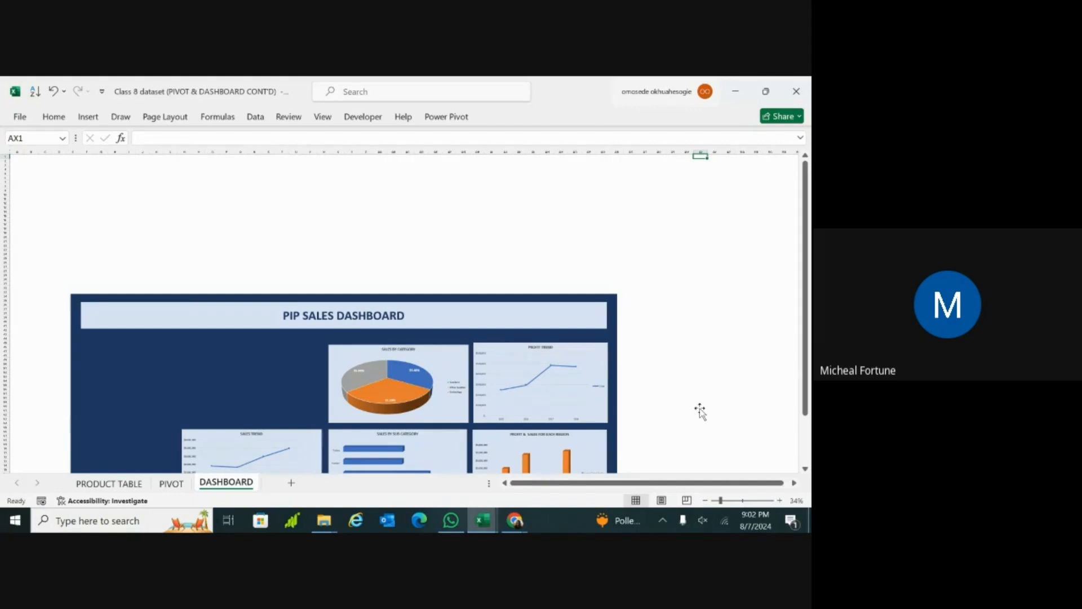
{"action": "scroll", "coordinate": [715, 393], "scroll_direction": "down", "scroll_amount": 3}
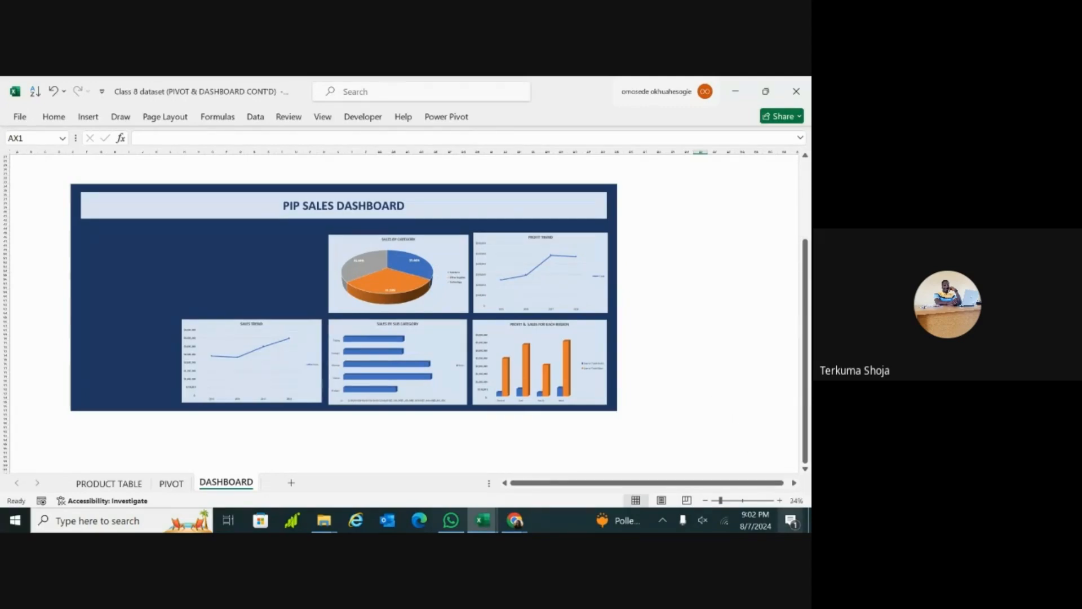
Step: Check the computer's Wi-Fi connection and the list of available networks
{"action": "left_click", "coordinate": [721, 519]}
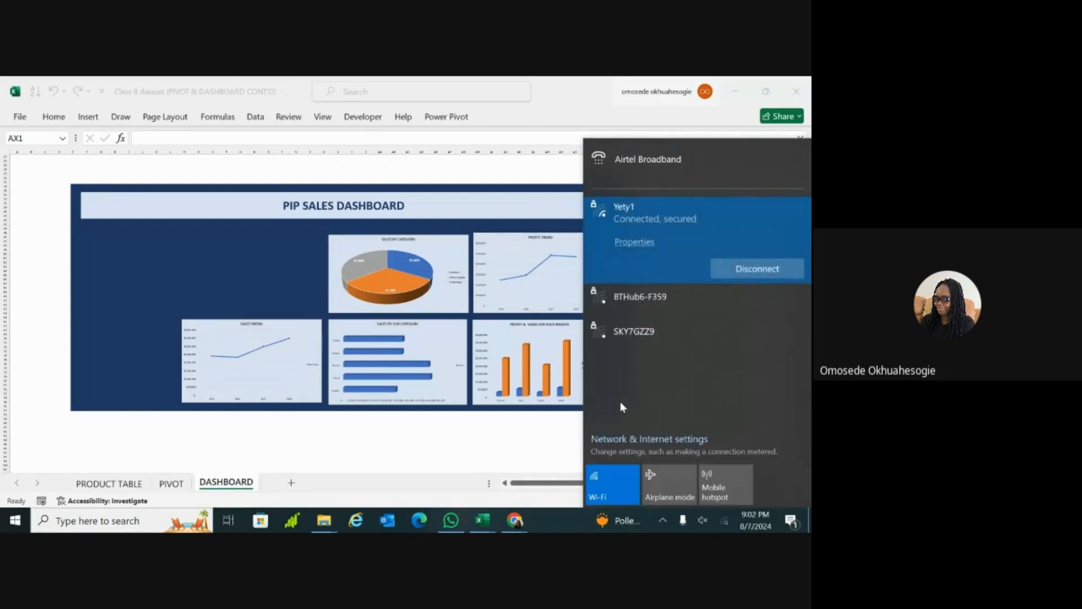
{"action": "left_click", "coordinate": [451, 439]}
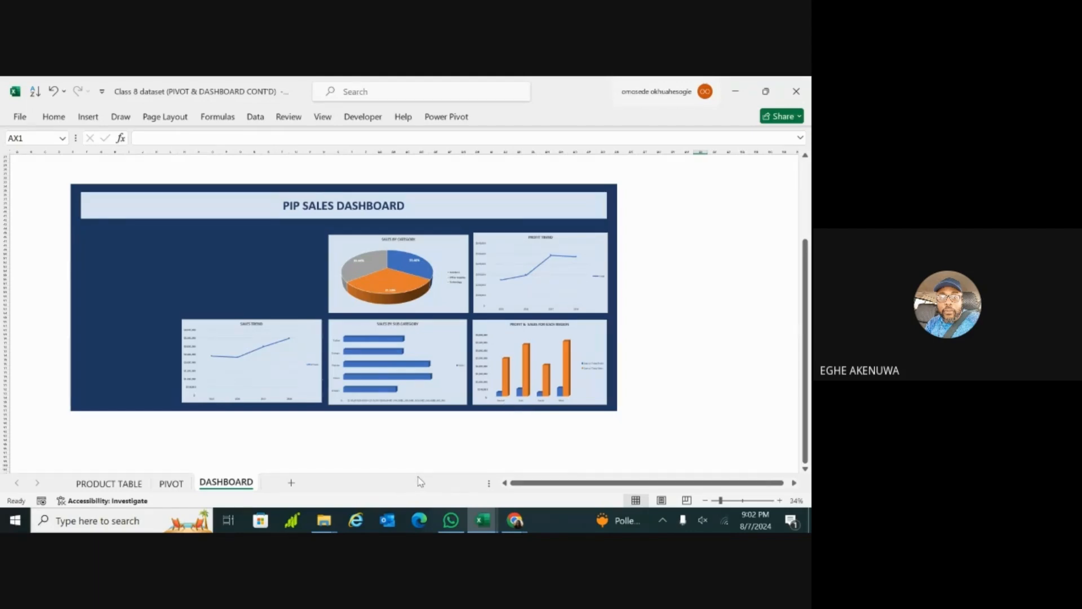
{"action": "left_click", "coordinate": [296, 269]}
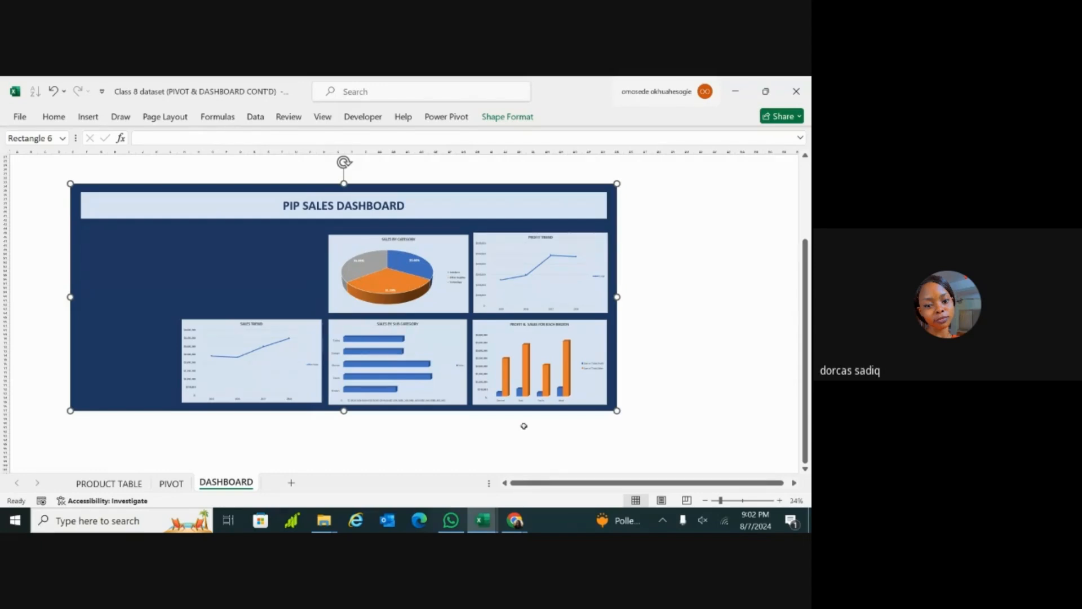
{"action": "left_click", "coordinate": [725, 522]}
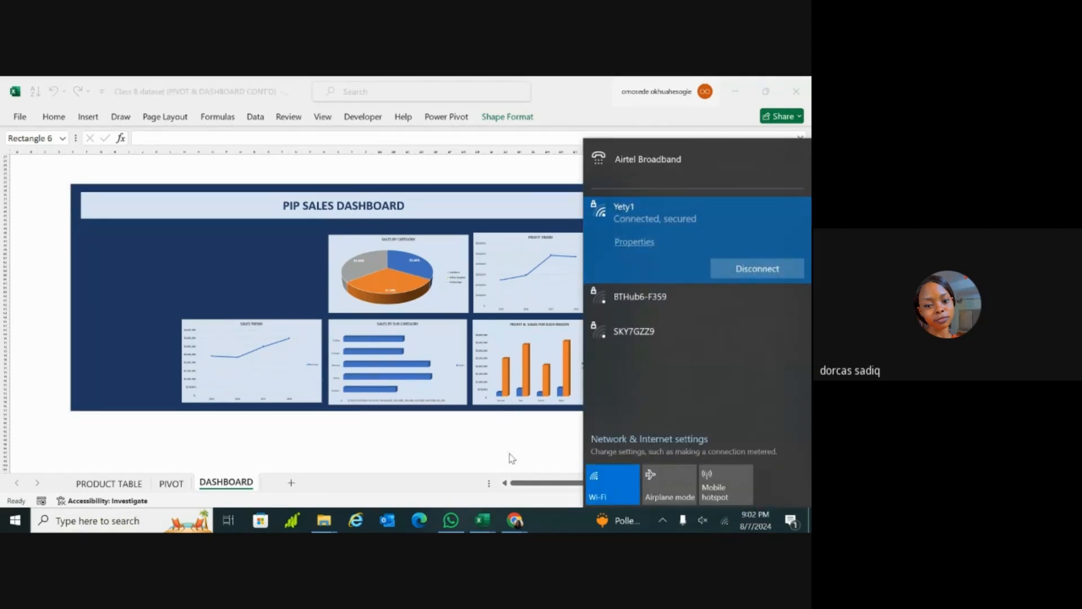
{"action": "left_click", "coordinate": [532, 454]}
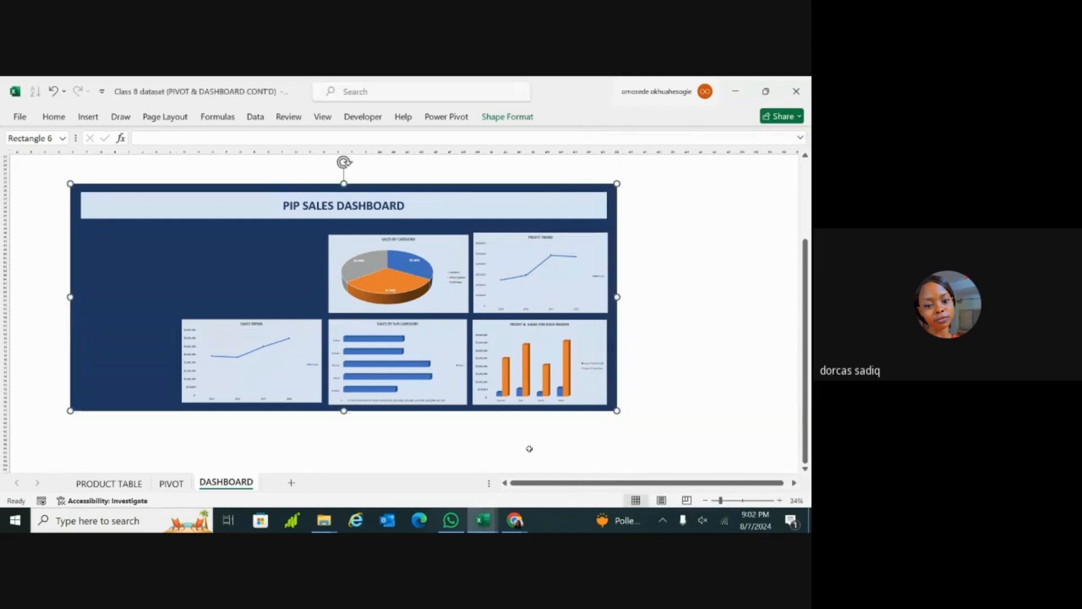
{"action": "left_click", "coordinate": [725, 523]}
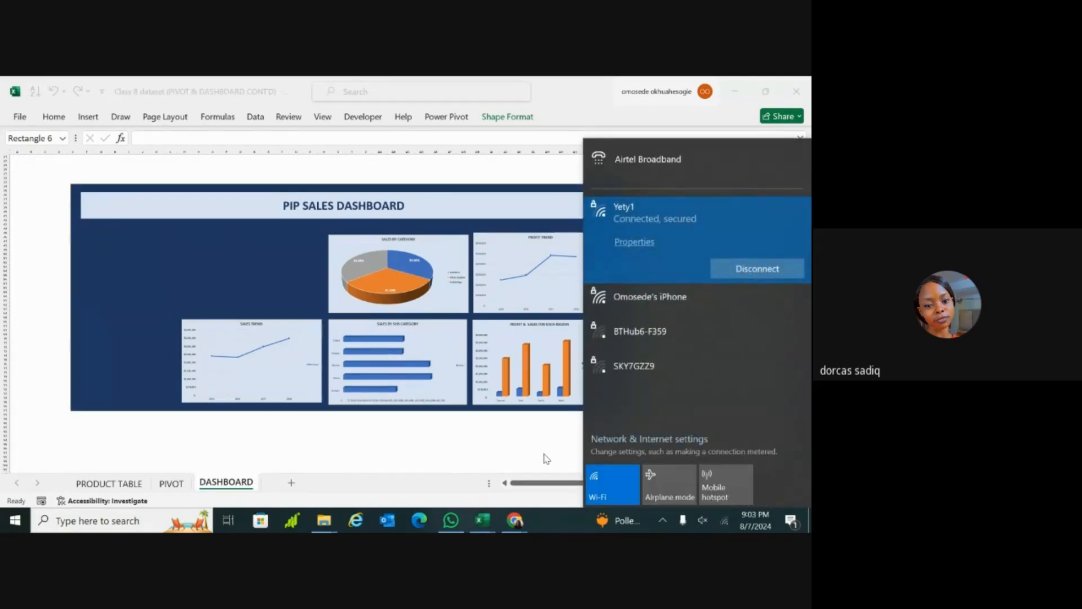
{"action": "left_click", "coordinate": [544, 453]}
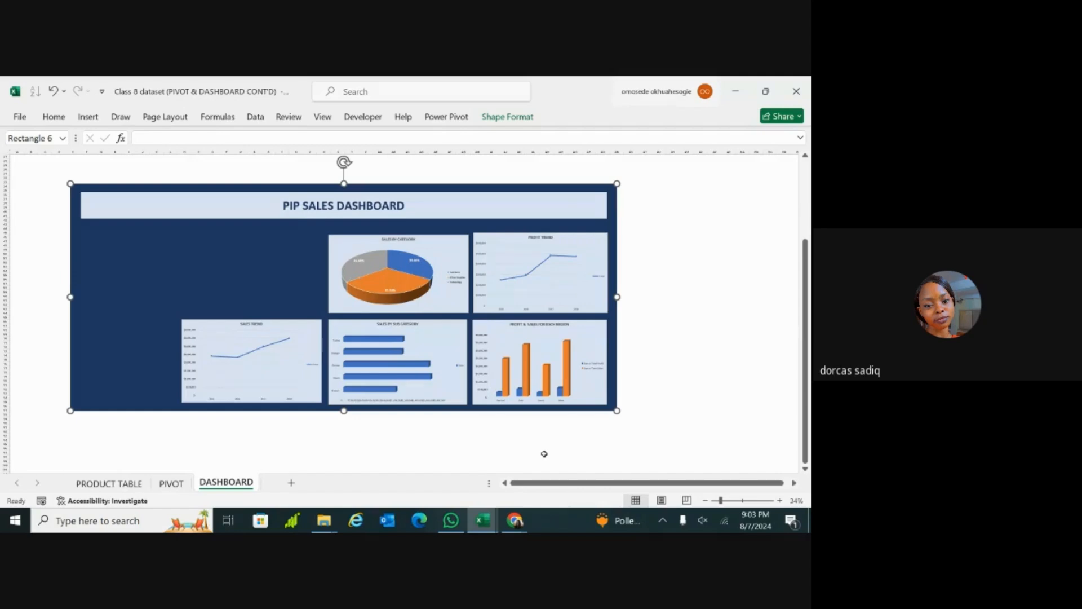
Step: Switch to the Google Meet call in Chrome and unmute the microphone and the computer's sound
{"action": "left_click", "coordinate": [514, 520]}
{"action": "left_click", "coordinate": [460, 469]}
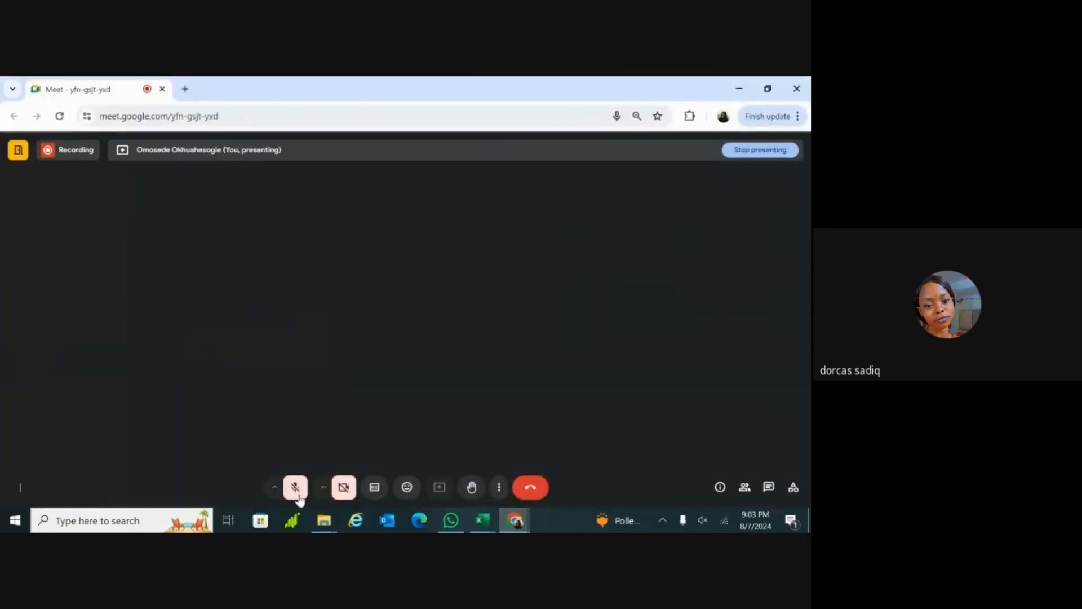
{"action": "left_click", "coordinate": [294, 487]}
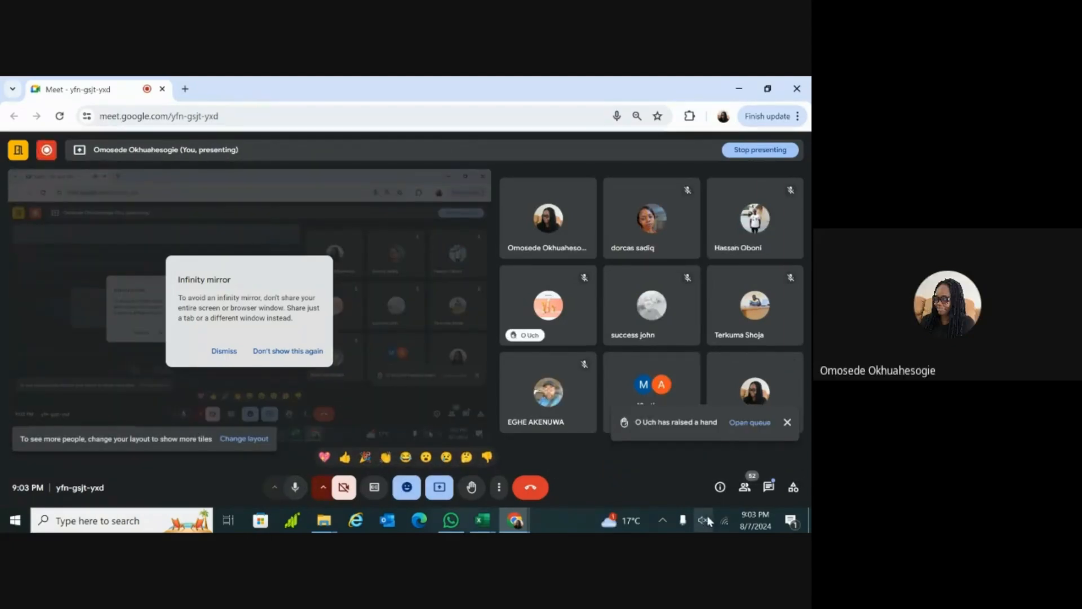
{"action": "key", "text": "XF86AudioMute"}
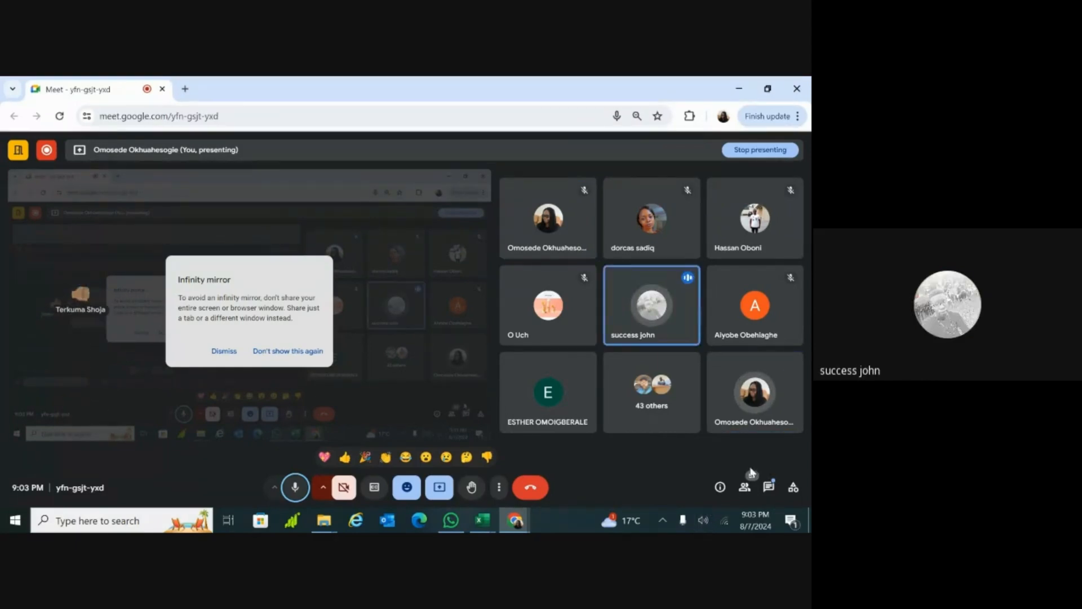
Step: Return to the Class 8 dataset workbook in Excel and insert a small rectangle on the dark blue panel above the Sales Trend chart
{"action": "mouse_move", "coordinate": [482, 519]}
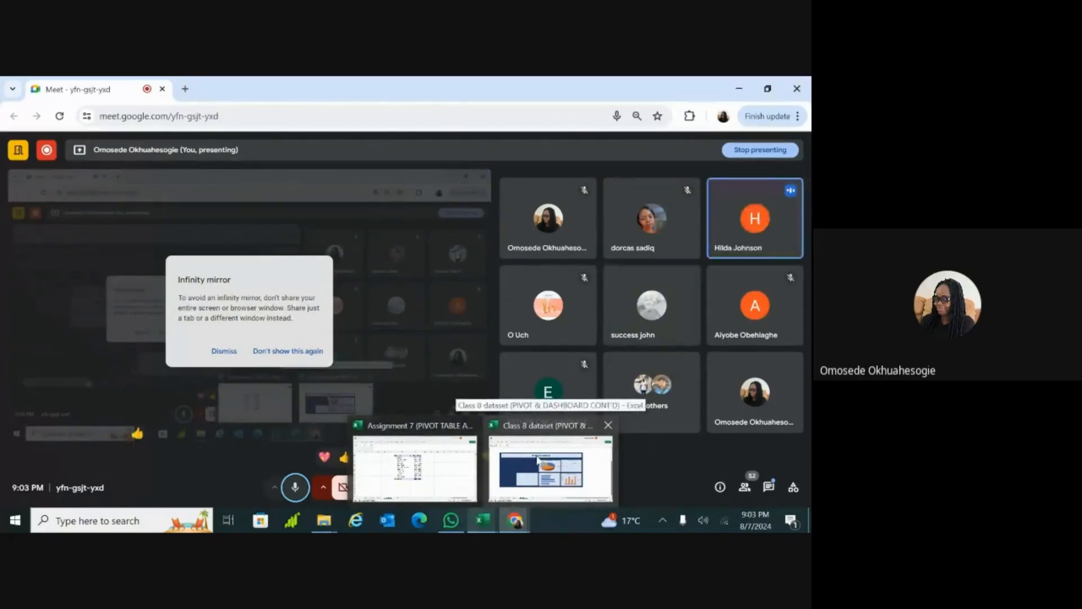
{"action": "left_click", "coordinate": [538, 460]}
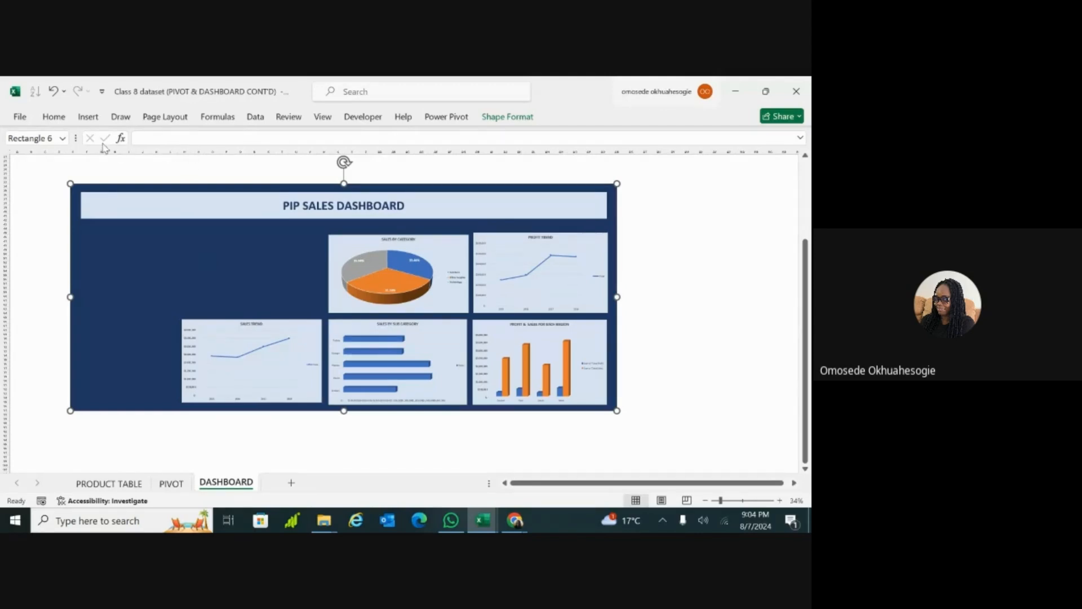
{"action": "left_click", "coordinate": [89, 117]}
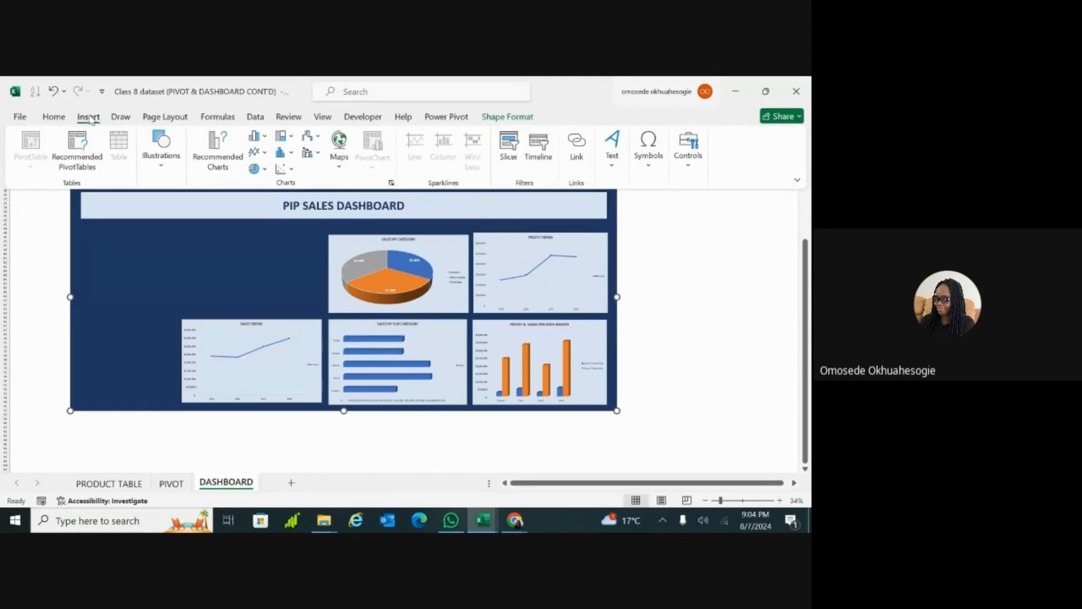
{"action": "left_click", "coordinate": [161, 163]}
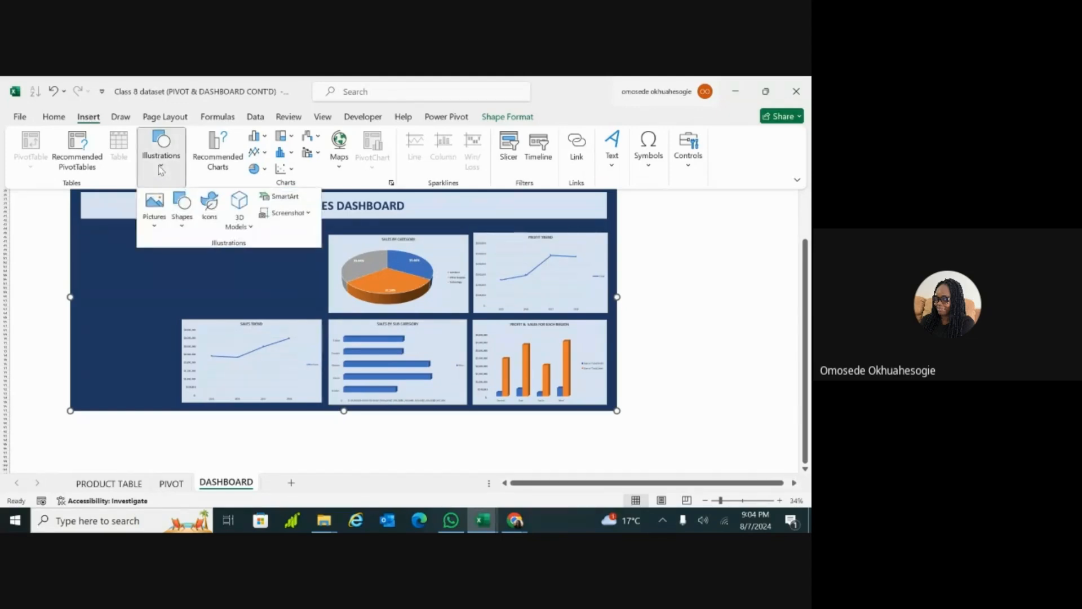
{"action": "left_click", "coordinate": [183, 218]}
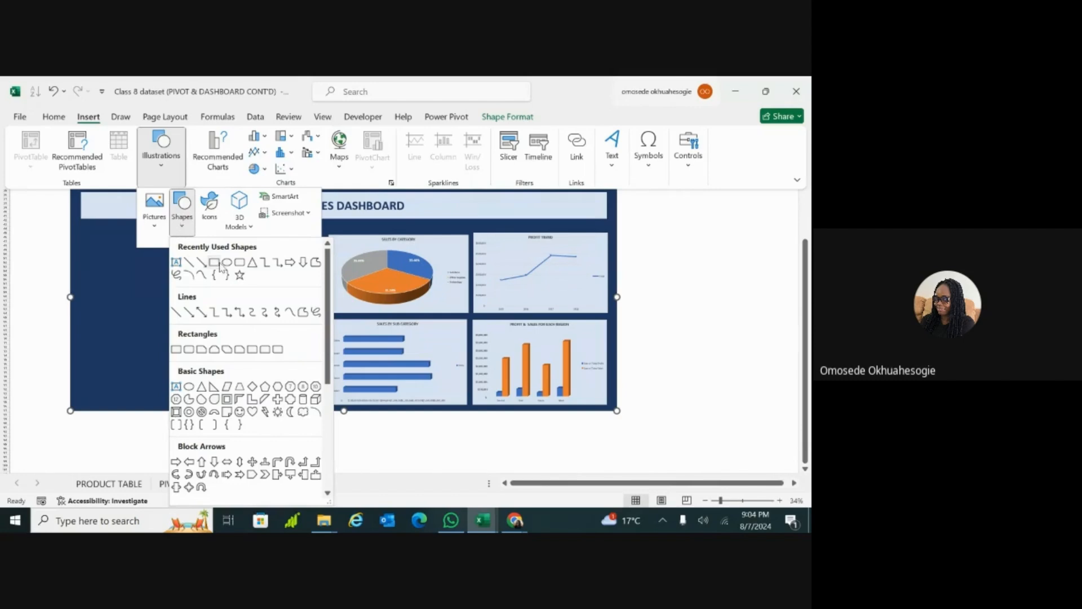
{"action": "left_click", "coordinate": [214, 263]}
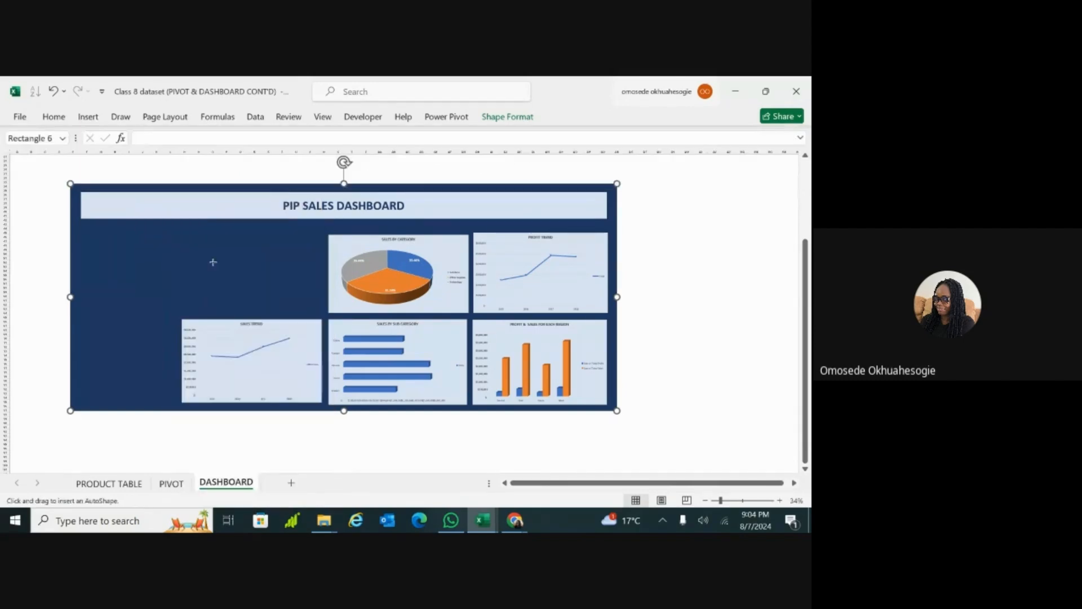
{"action": "left_click", "coordinate": [198, 250]}
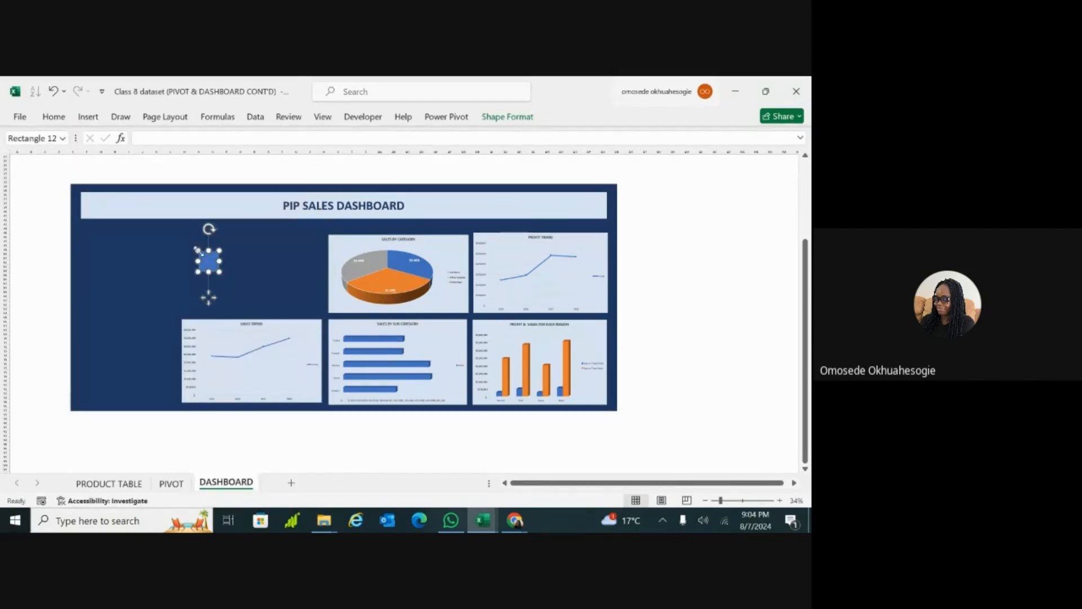
Step: Fill the new small rectangle with the same light blue as the header and charts
{"action": "left_click", "coordinate": [54, 117]}
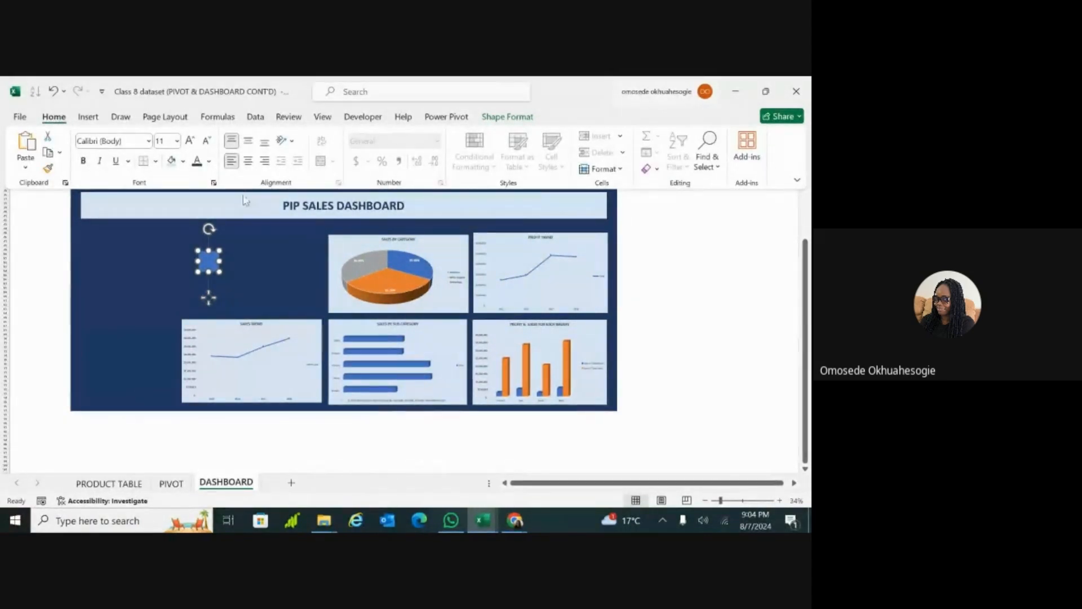
{"action": "left_click", "coordinate": [183, 161]}
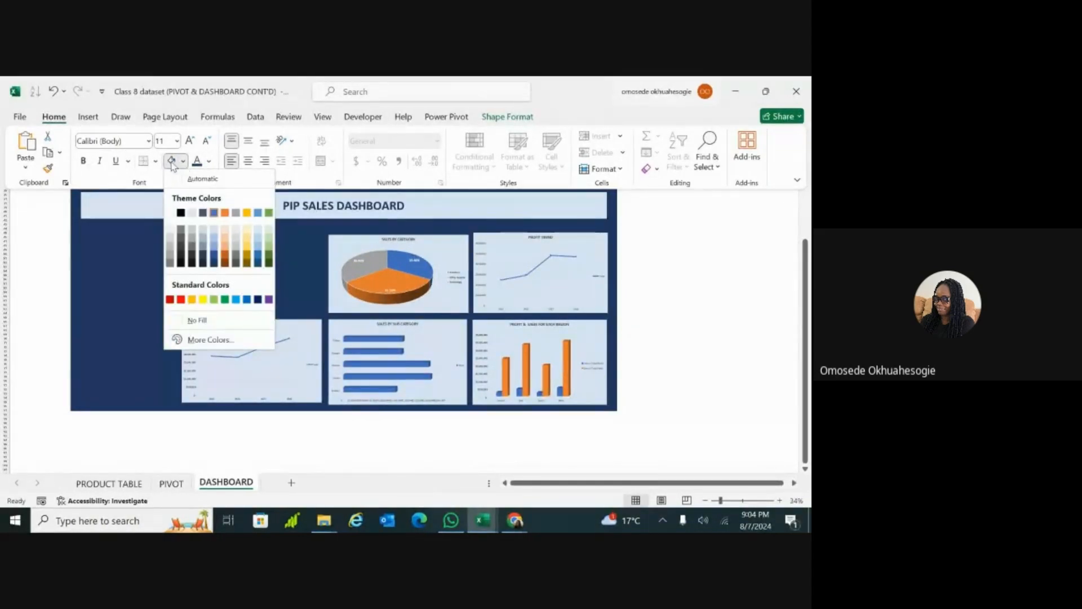
{"action": "left_click", "coordinate": [171, 162]}
{"action": "key", "text": "ctrl+F1"}
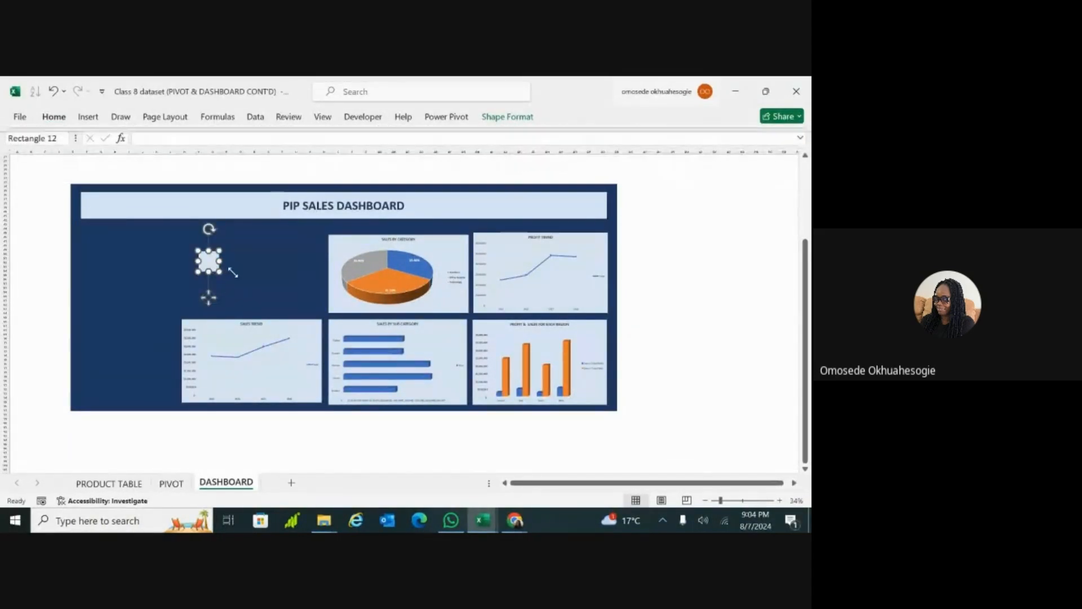
Step: Enlarge the small light blue rectangle and move it up beneath the header, and check the Revenue value on the PIVOT sheet
{"action": "mouse_move", "coordinate": [220, 272]}
{"action": "left_mouse_down"}
{"action": "mouse_move", "coordinate": [237, 282]}
{"action": "mouse_move", "coordinate": [214, 256]}
{"action": "left_mouse_up"}
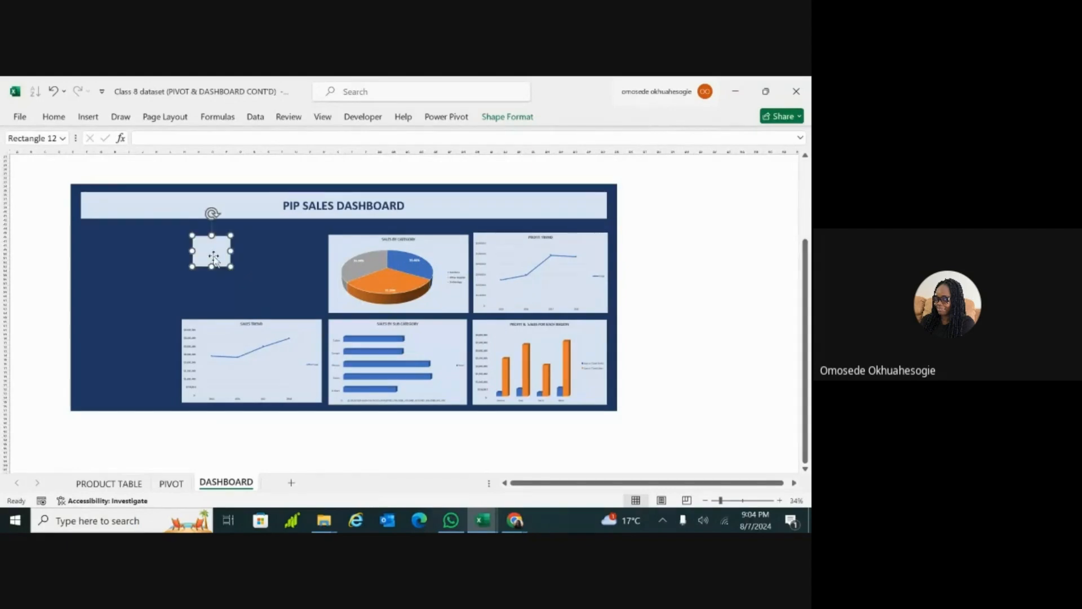
{"action": "left_click", "coordinate": [170, 484]}
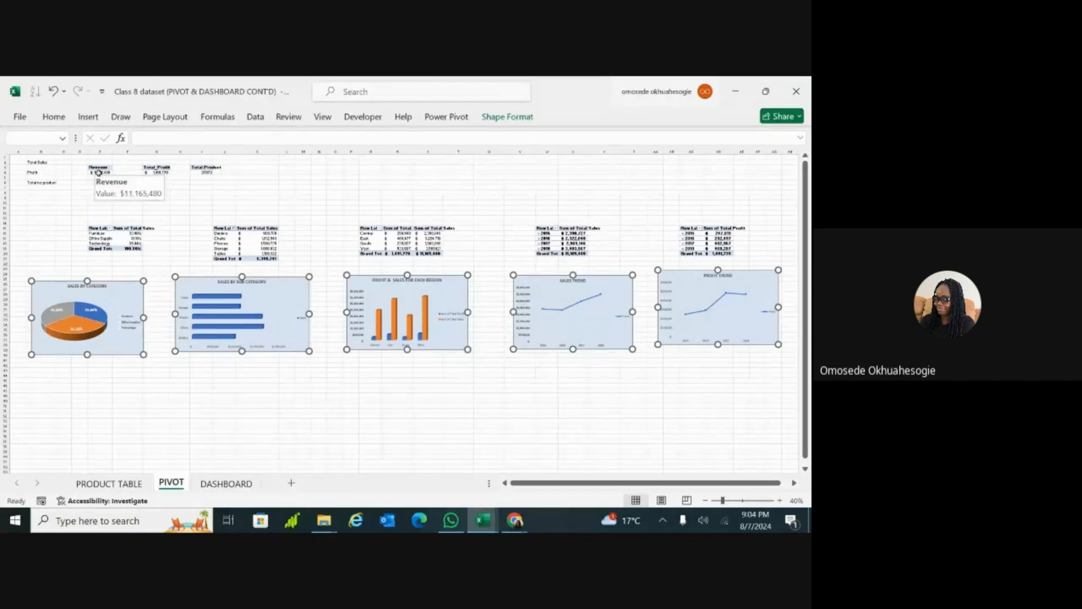
{"action": "left_click", "coordinate": [226, 483]}
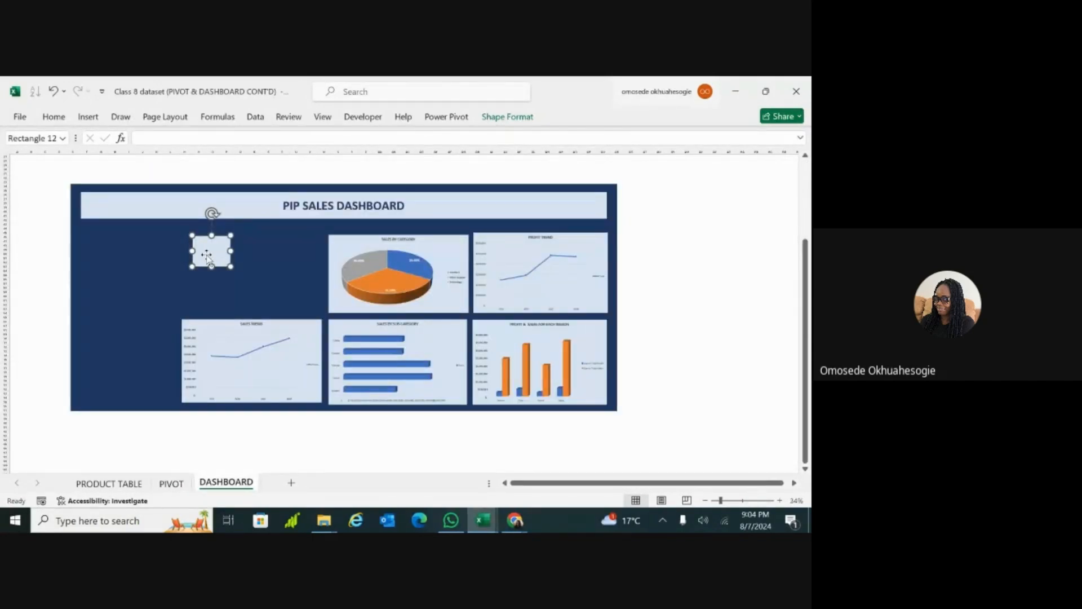
Step: Try to place a text box on the small light blue rectangle for the Revenue value from the PIVOT sheet
{"action": "left_click", "coordinate": [87, 117]}
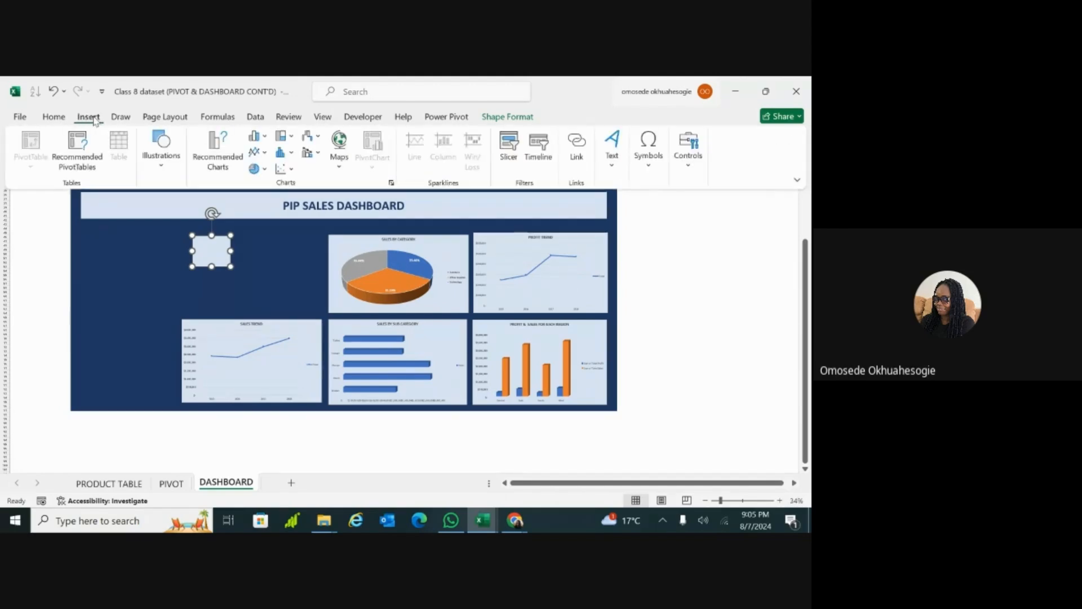
{"action": "left_click", "coordinate": [162, 168]}
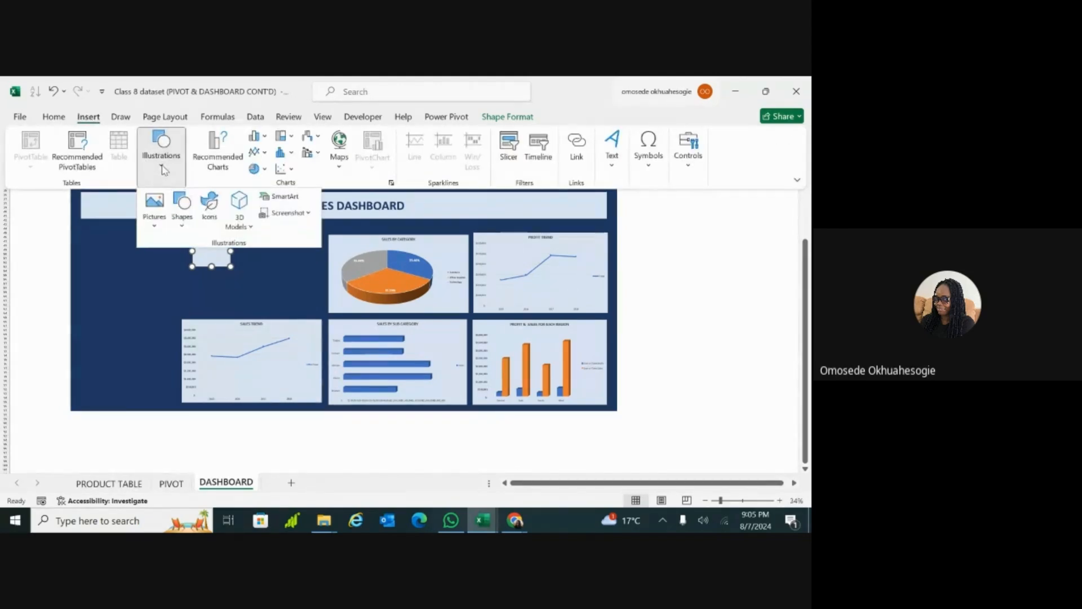
{"action": "left_click", "coordinate": [87, 118]}
{"action": "left_click", "coordinate": [87, 119]}
{"action": "left_click", "coordinate": [163, 170]}
{"action": "left_click", "coordinate": [182, 228]}
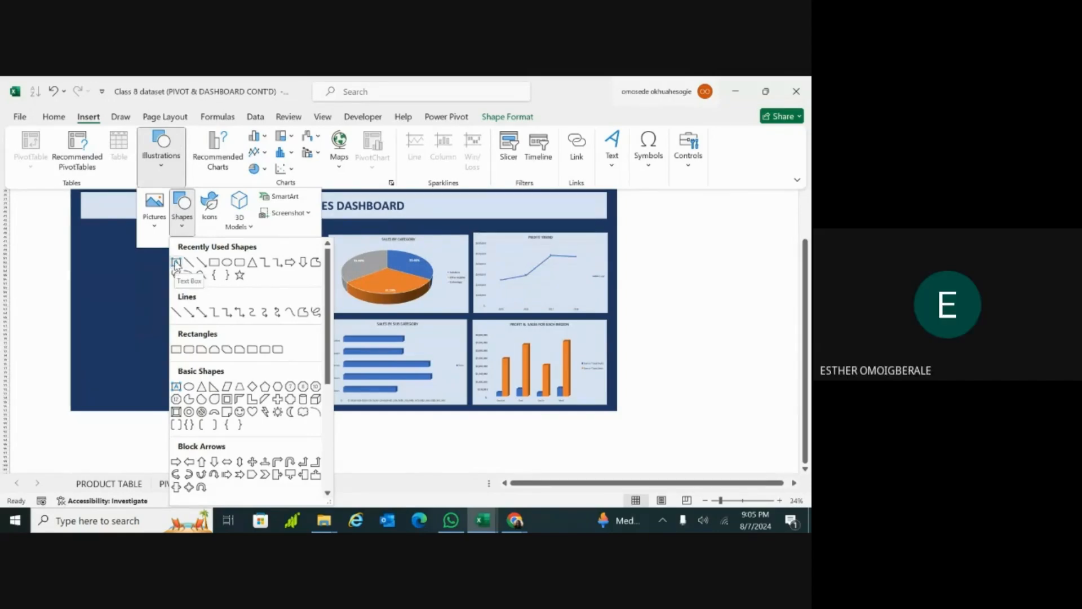
{"action": "left_click", "coordinate": [176, 263]}
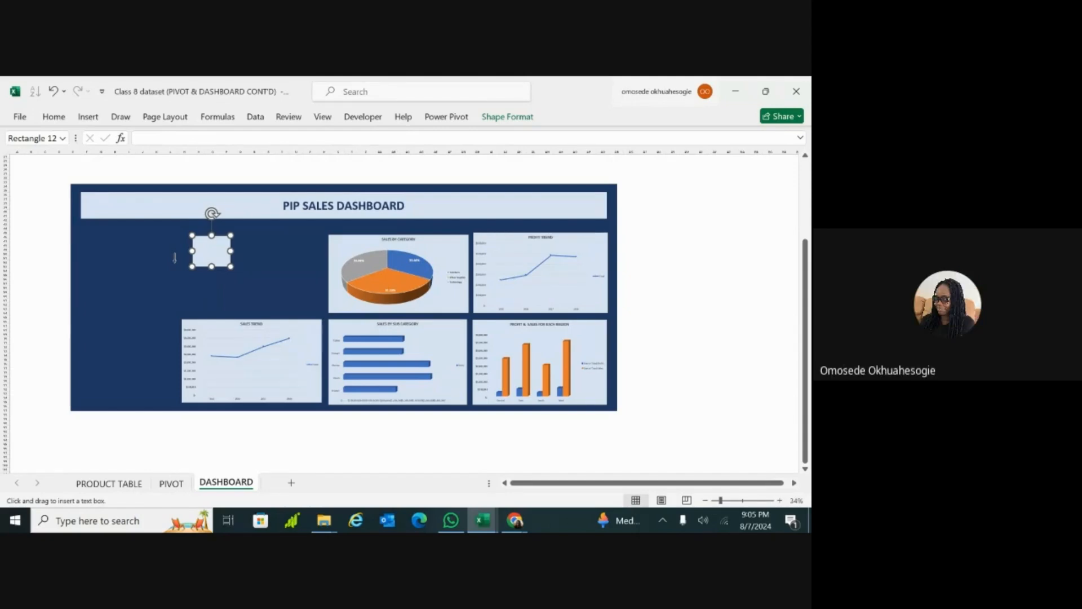
{"action": "left_click", "coordinate": [205, 254]}
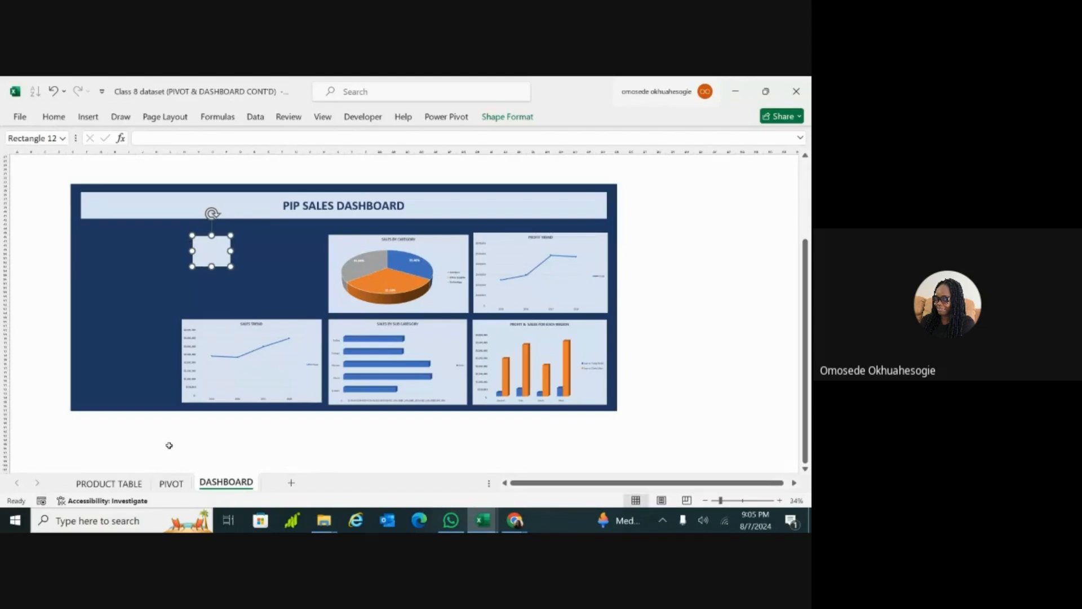
{"action": "left_click", "coordinate": [170, 485]}
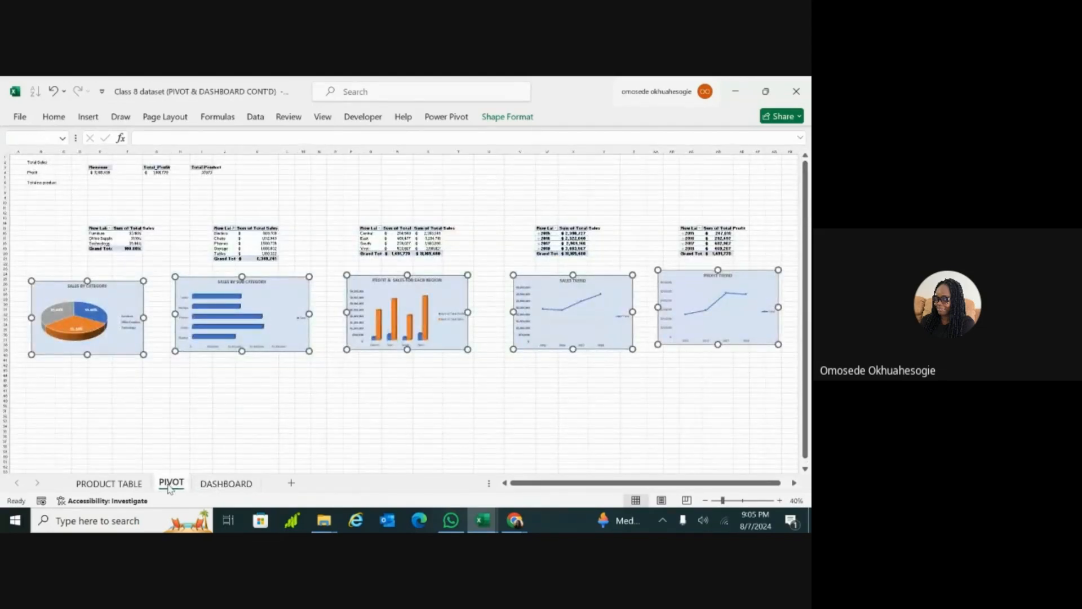
{"action": "mouse_move", "coordinate": [101, 173]}
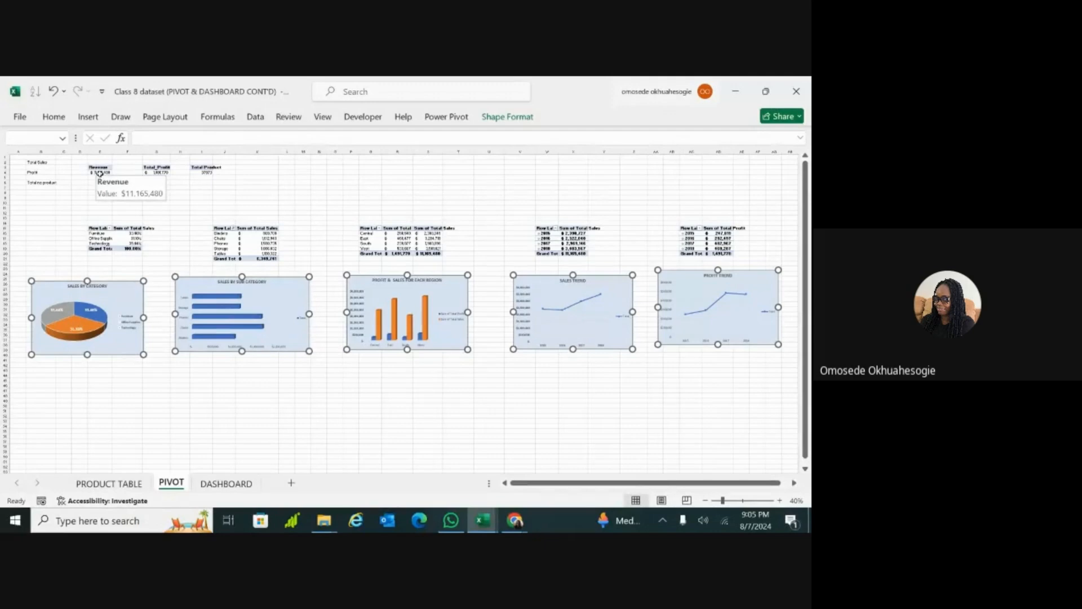
{"action": "left_click", "coordinate": [226, 484]}
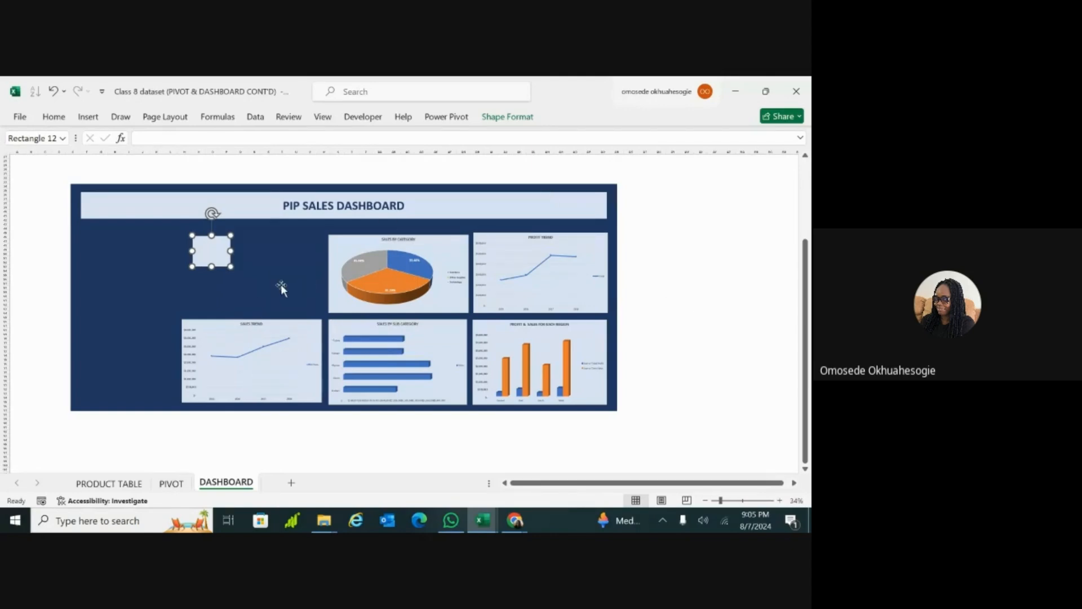
Step: Undo the recent edits until the small light blue rectangle is removed from the dashboard panel
{"action": "key", "text": "ctrl+z"}
{"action": "key", "text": "ctrl+z"}
{"action": "key", "text": "ctrl+z"}
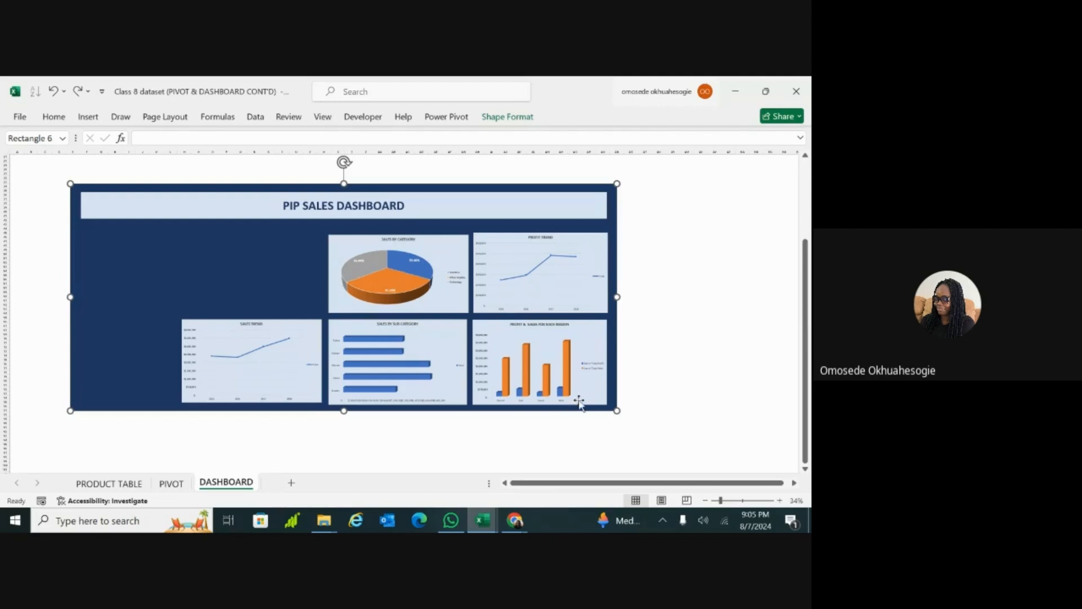
Step: Insert a text box in the blank area of the DASHBOARD sheet beside the dark blue panel
{"action": "scroll", "coordinate": [719, 338], "scroll_direction": "right", "scroll_amount": 3}
{"action": "scroll", "coordinate": [394, 310], "scroll_direction": "right", "scroll_amount": 2}
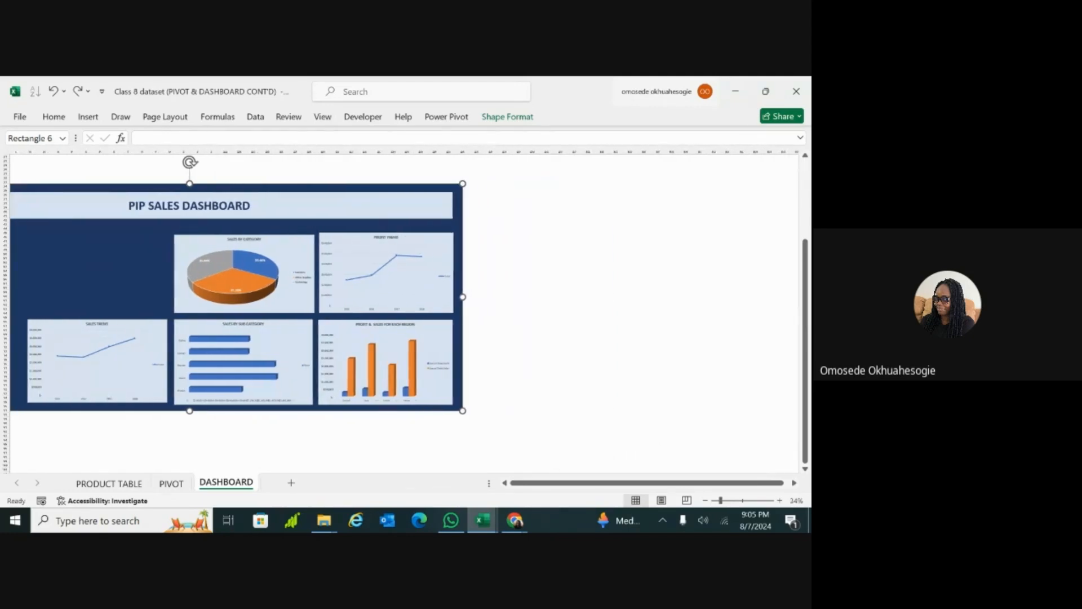
{"action": "scroll", "coordinate": [395, 310], "scroll_direction": "up", "scroll_amount": 2}
{"action": "scroll", "coordinate": [698, 256], "scroll_direction": "down", "scroll_amount": 2}
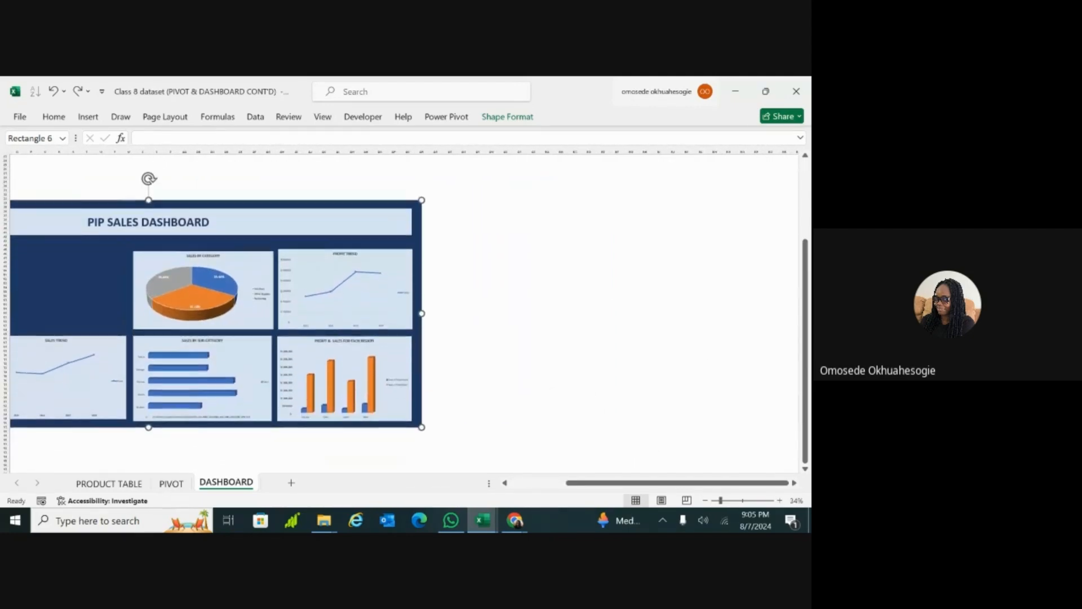
{"action": "left_click", "coordinate": [467, 259]}
{"action": "left_click", "coordinate": [478, 245]}
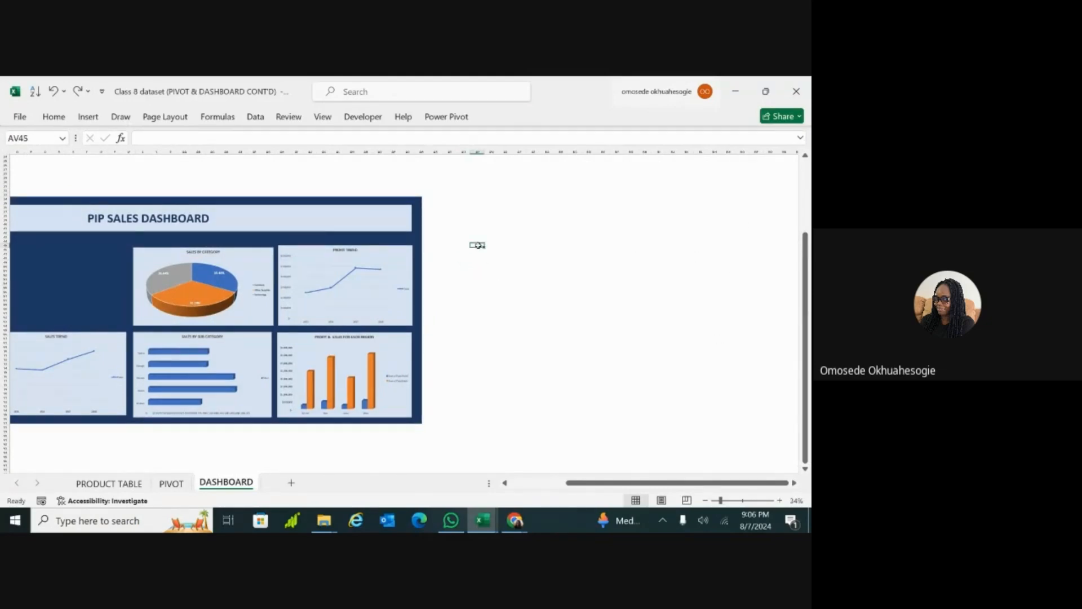
{"action": "left_click", "coordinate": [87, 117]}
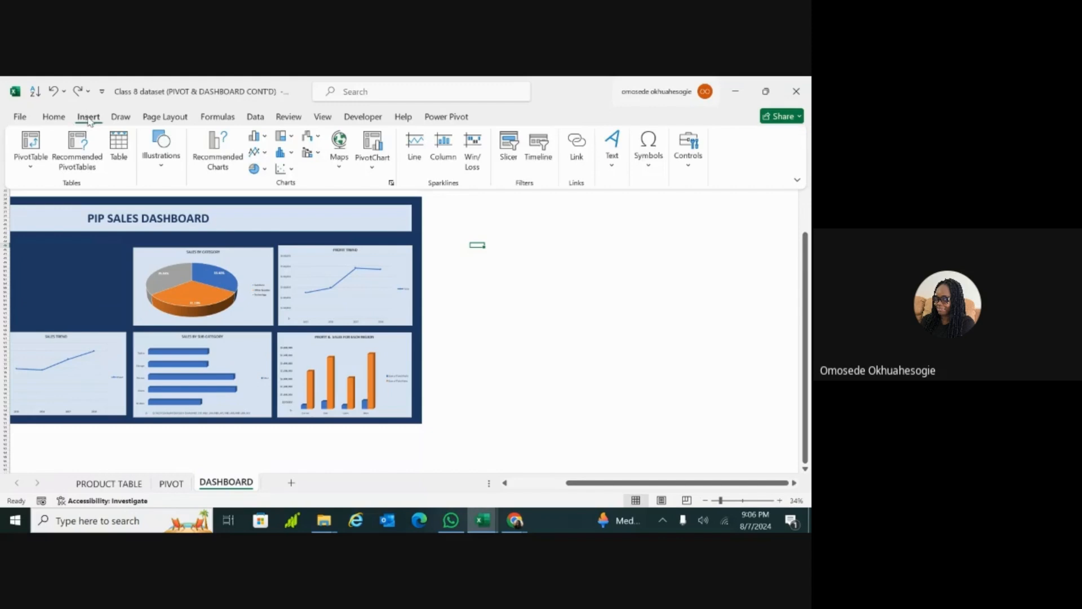
{"action": "left_click", "coordinate": [162, 164]}
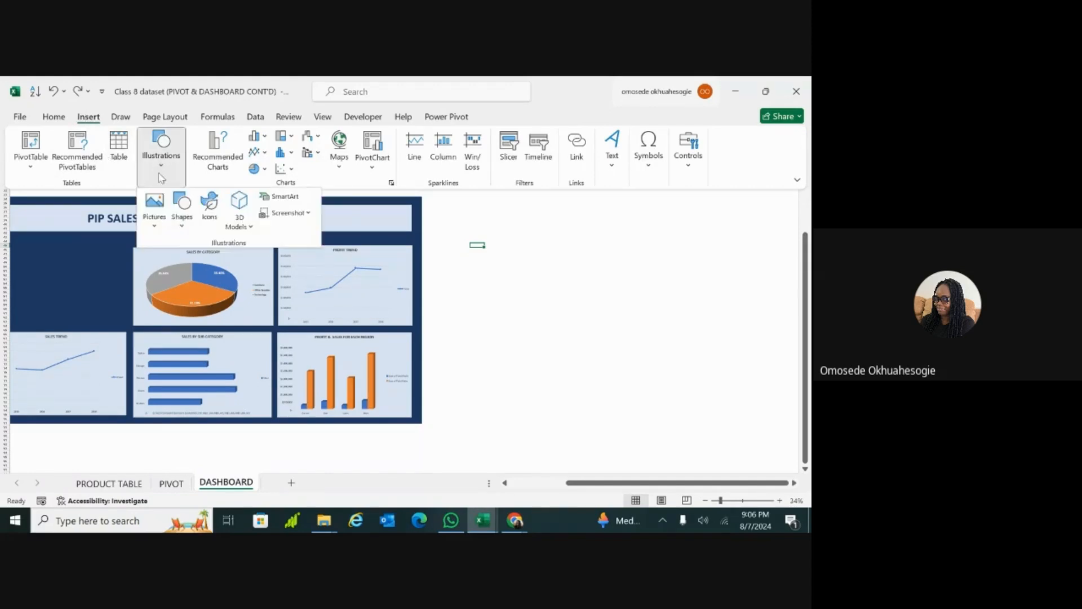
{"action": "left_click", "coordinate": [181, 213]}
{"action": "left_click", "coordinate": [177, 262]}
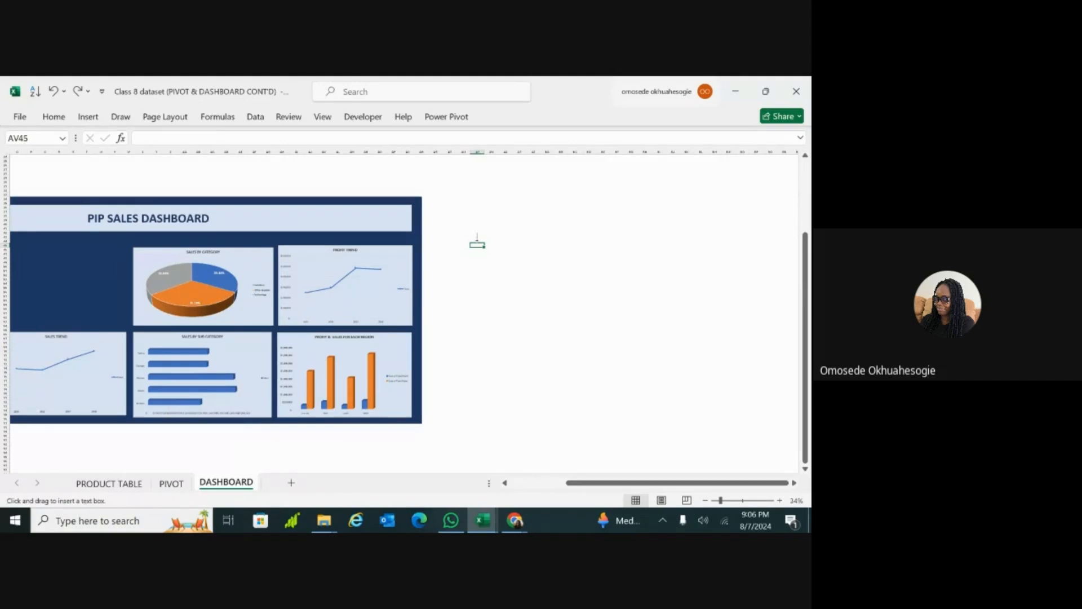
{"action": "left_click", "coordinate": [493, 271]}
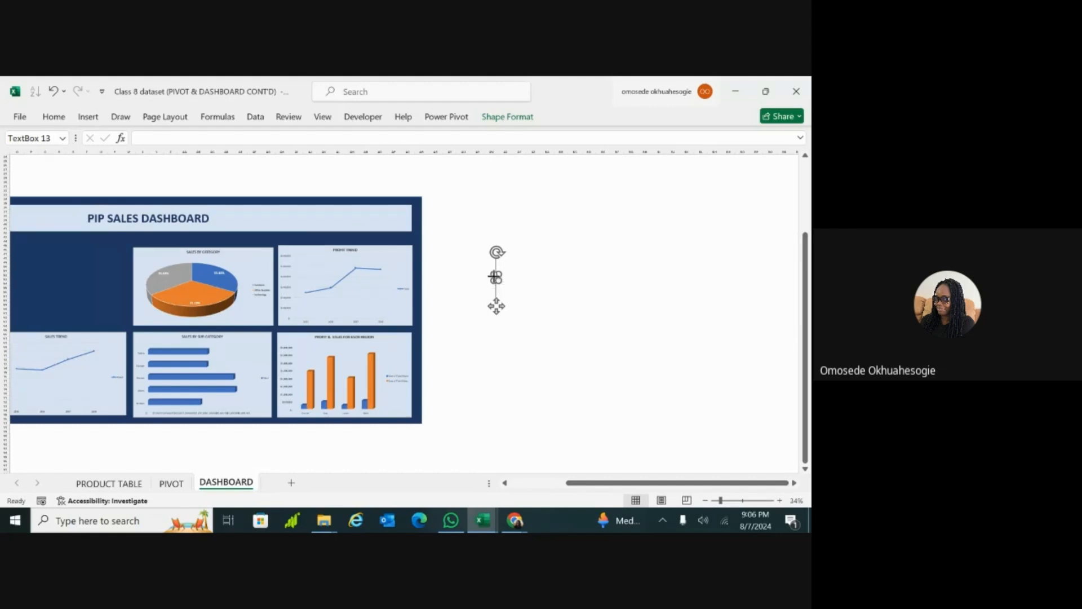
Step: Try to link the new text box to the Revenue value on the PIVOT sheet, and return to DASHBOARD
{"action": "left_click", "coordinate": [171, 484]}
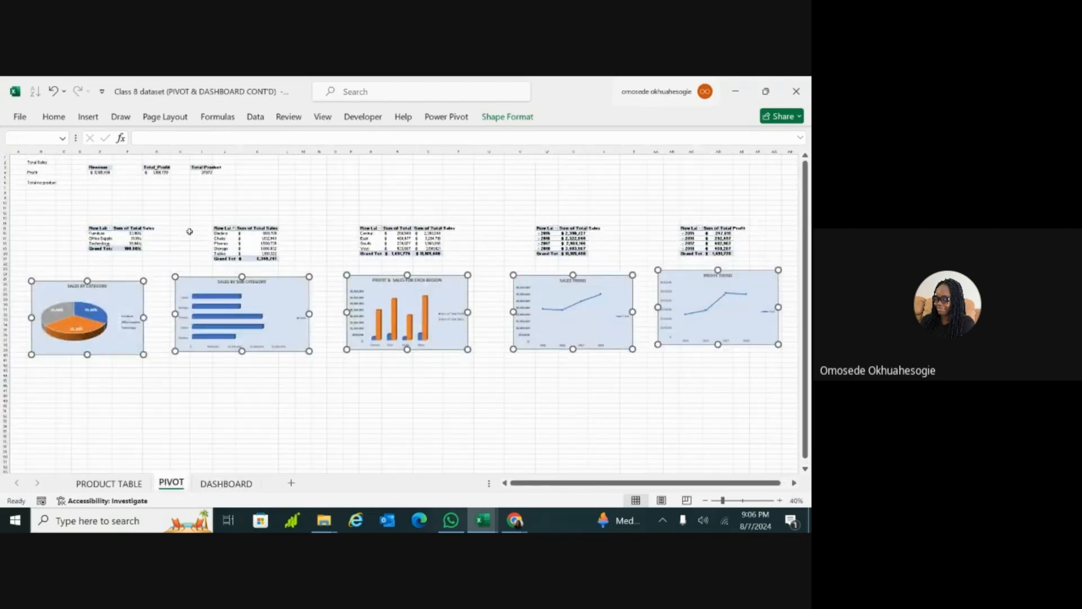
{"action": "mouse_move", "coordinate": [105, 174]}
{"action": "scroll", "coordinate": [105, 173], "scroll_direction": "up", "scroll_amount": 3}
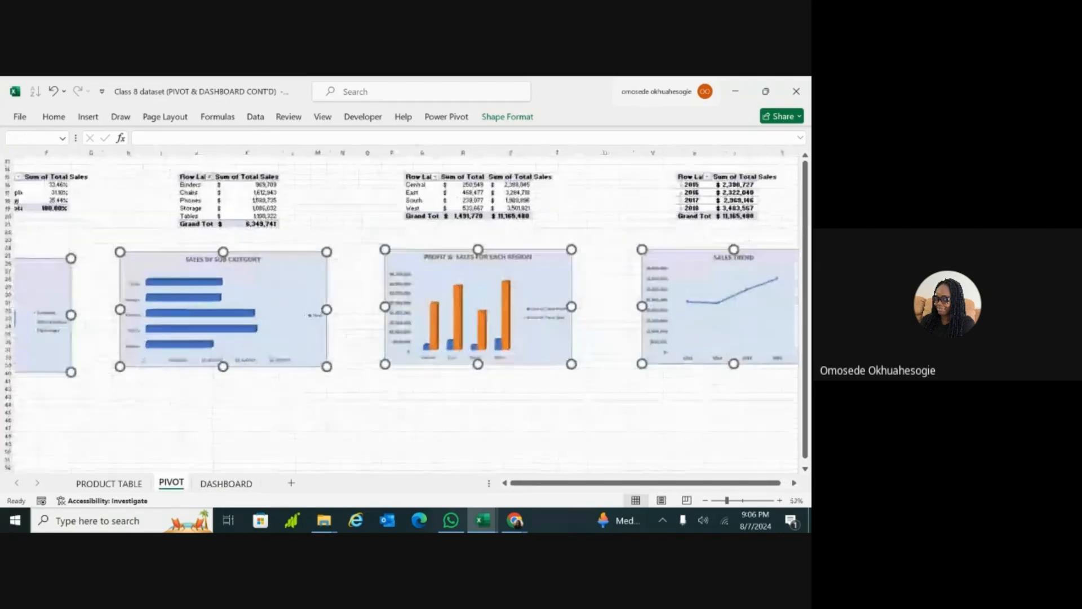
{"action": "scroll", "coordinate": [105, 174], "scroll_direction": "up", "scroll_amount": 3}
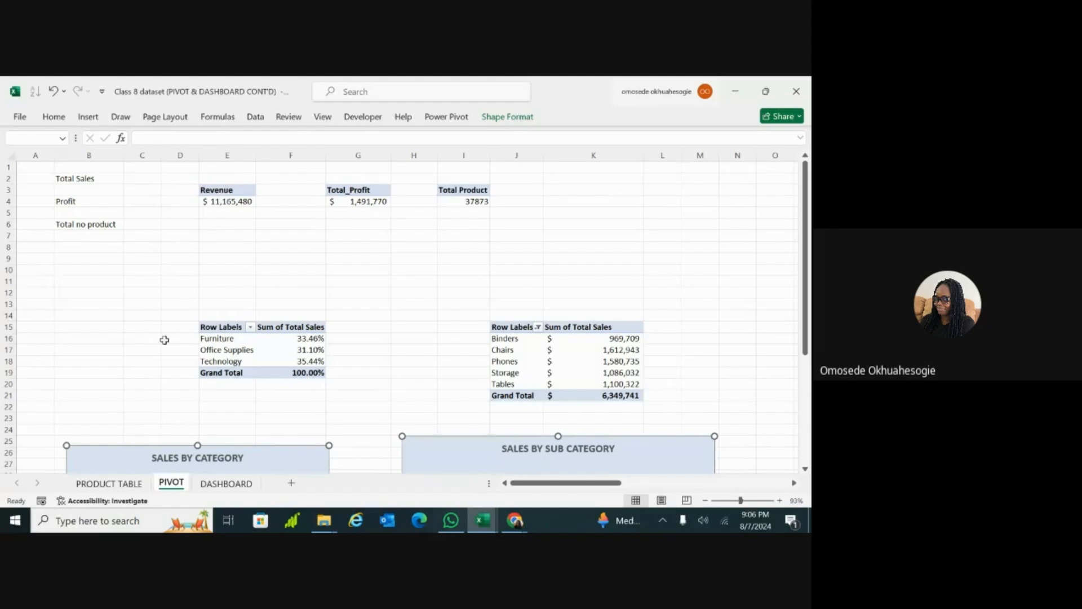
{"action": "left_click", "coordinate": [217, 489]}
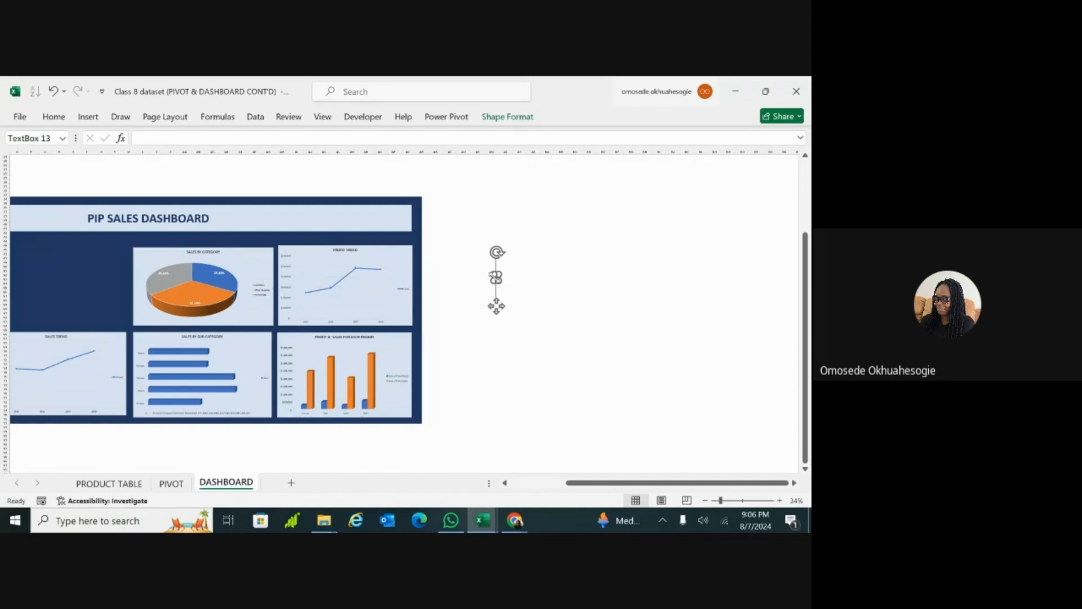
Step: Enter the test text GHHGG after the equals sign in the text box, and erase it again
{"action": "key", "text": "Right"}
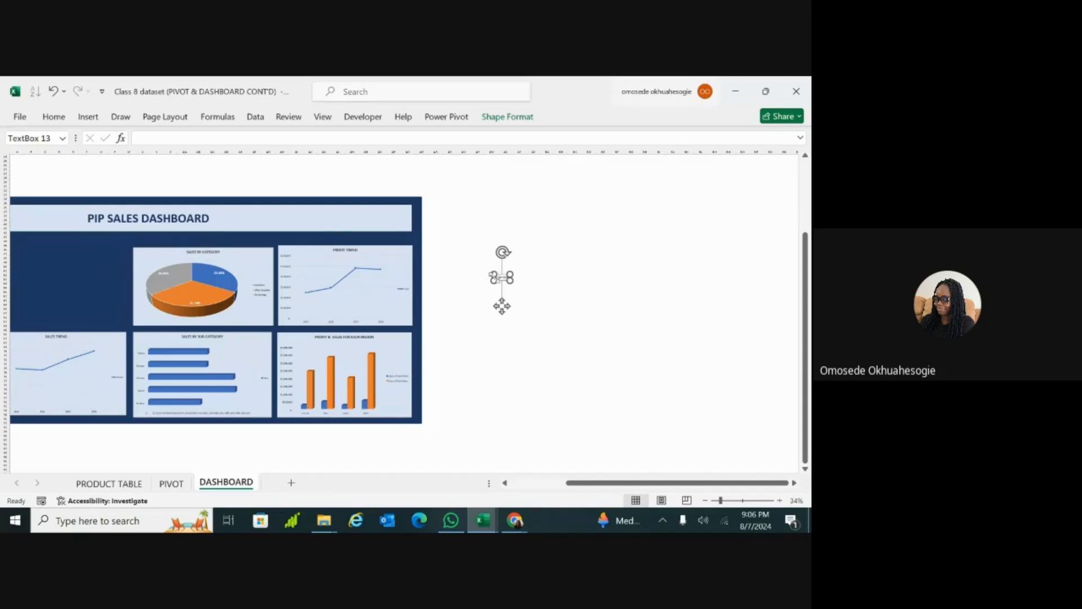
{"action": "scroll", "coordinate": [497, 306], "scroll_direction": "up", "scroll_amount": 1}
{"action": "scroll", "coordinate": [437, 280], "scroll_direction": "up", "scroll_amount": 8}
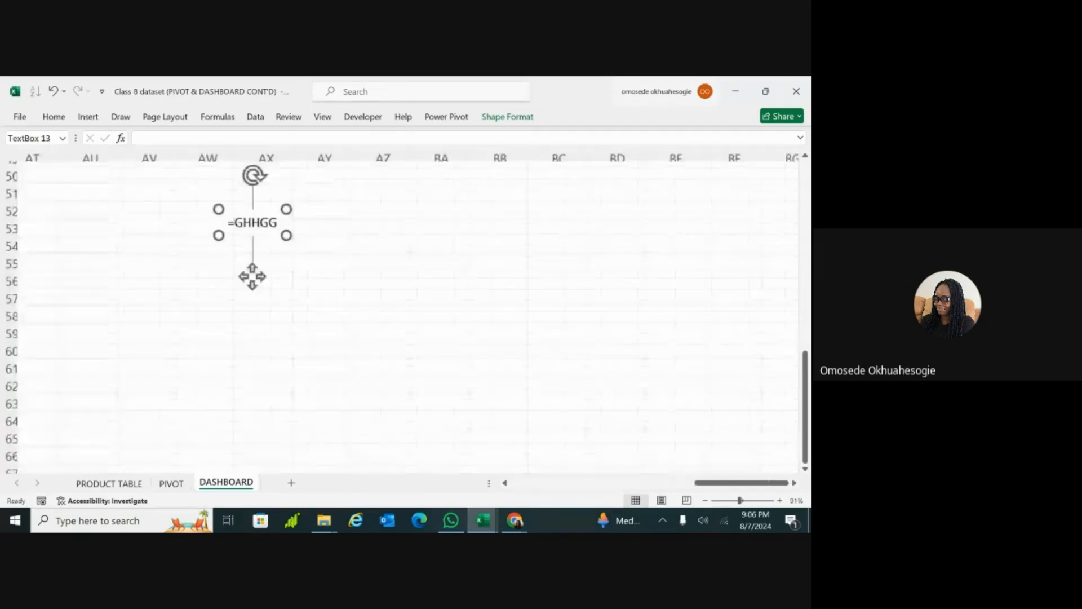
{"action": "scroll", "coordinate": [246, 251], "scroll_direction": "up", "scroll_amount": 5}
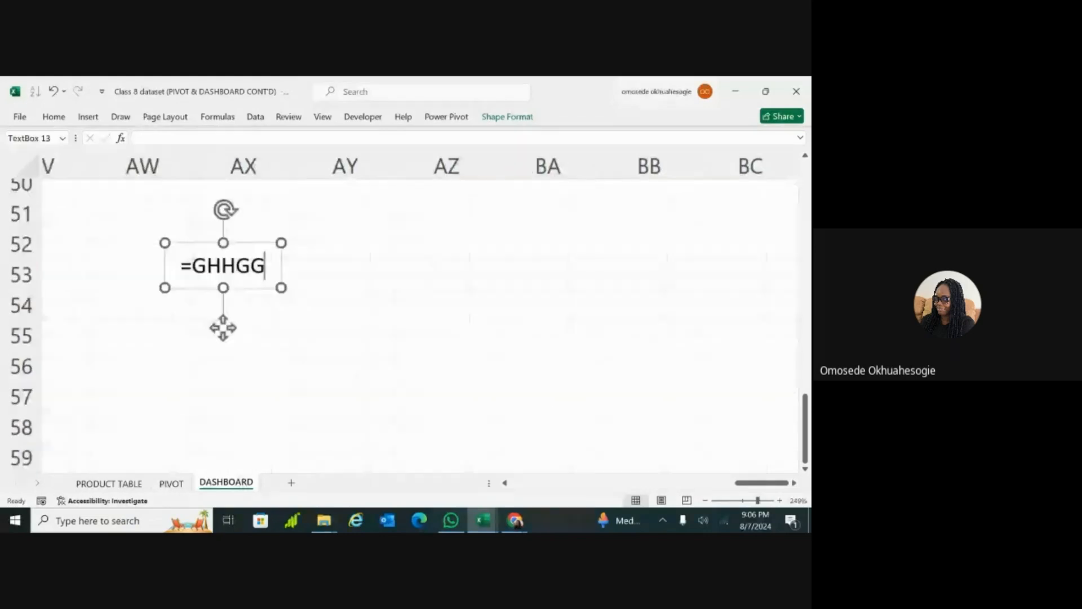
{"action": "key", "text": "BackSpace"}
{"action": "key", "text": "BackSpace"}
{"action": "key", "text": "BackSpace"}
{"action": "key", "text": "BackSpace"}
{"action": "key", "text": "BackSpace"}
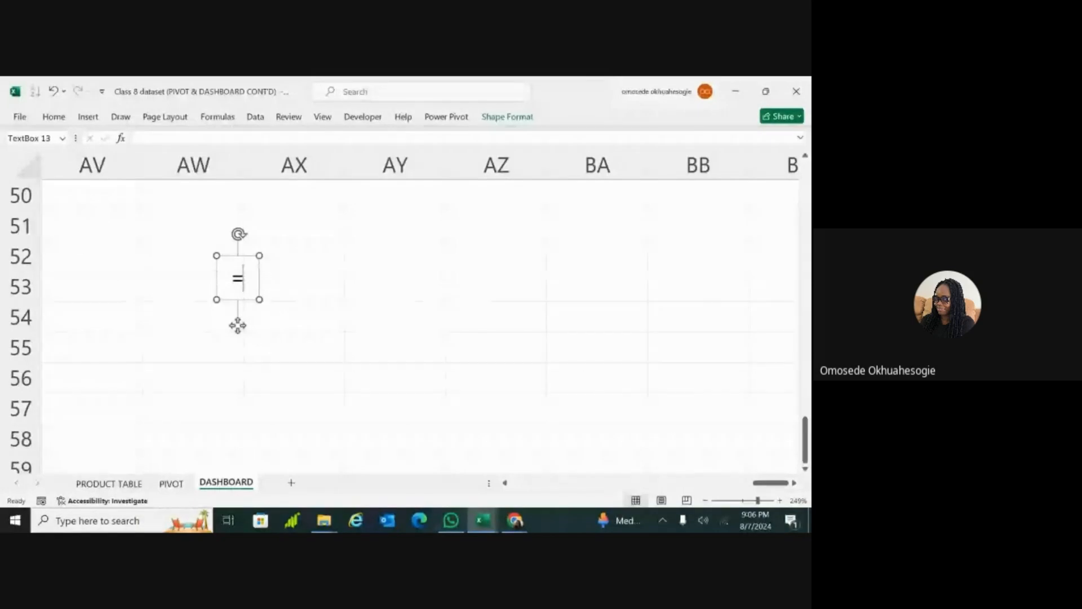
Step: Try to reference the Revenue value in cell E4 of the PIVOT sheet from the equals sign inside the text box
{"action": "left_click_drag", "start_coordinate": [492, 278], "coordinate": [498, 259]}
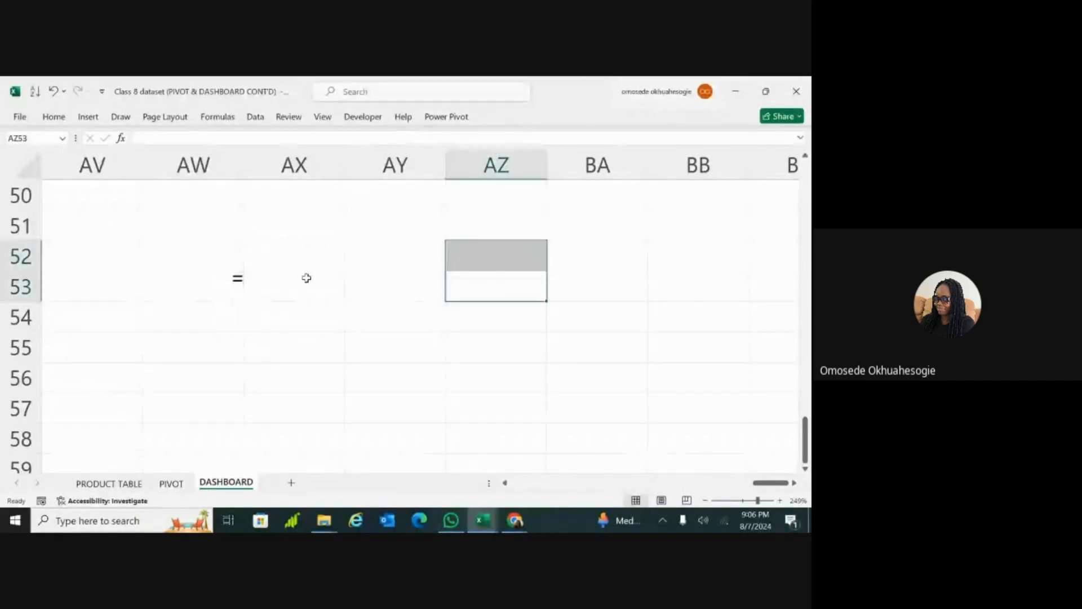
{"action": "left_click", "coordinate": [239, 279]}
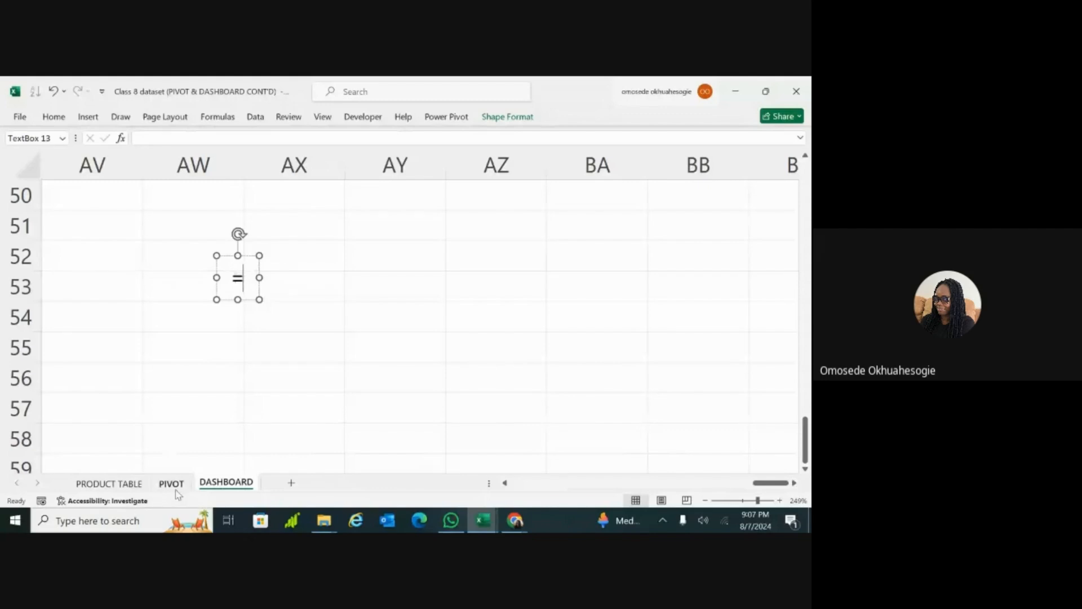
{"action": "left_click", "coordinate": [171, 483]}
{"action": "left_click", "coordinate": [231, 201]}
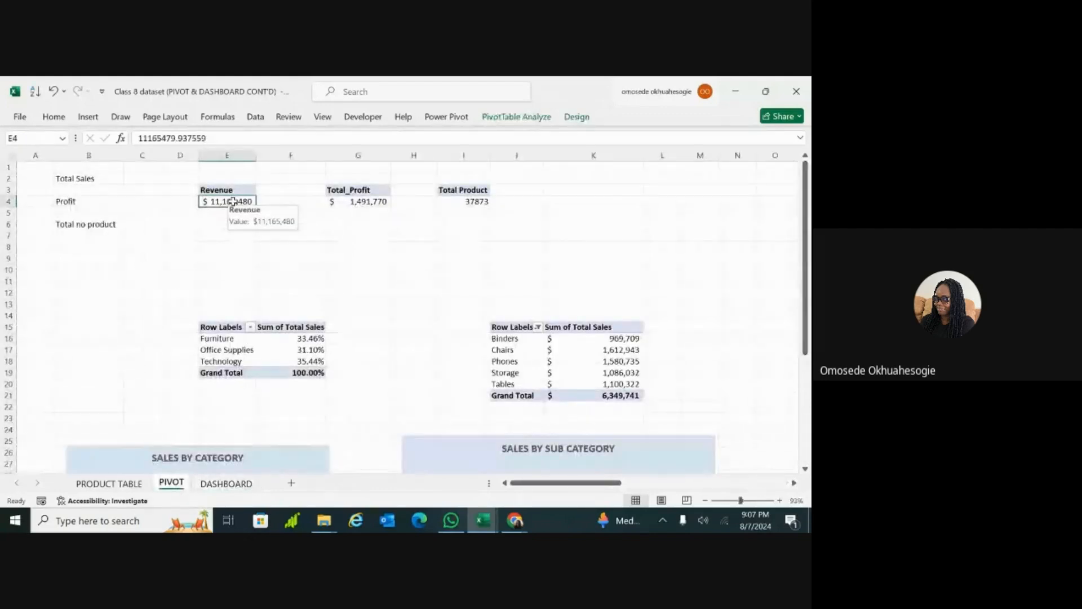
{"action": "key", "text": "Return"}
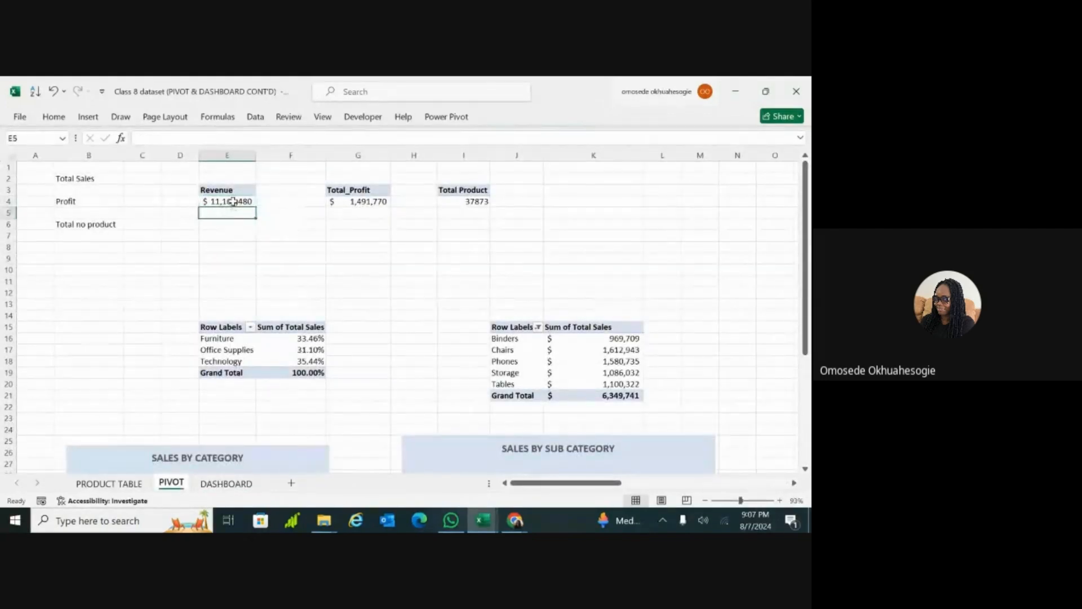
Step: Erase the equals sign inside the DASHBOARD text box and try to link the box by formula to the Revenue value in PIVOT cell E4
{"action": "left_click", "coordinate": [230, 485]}
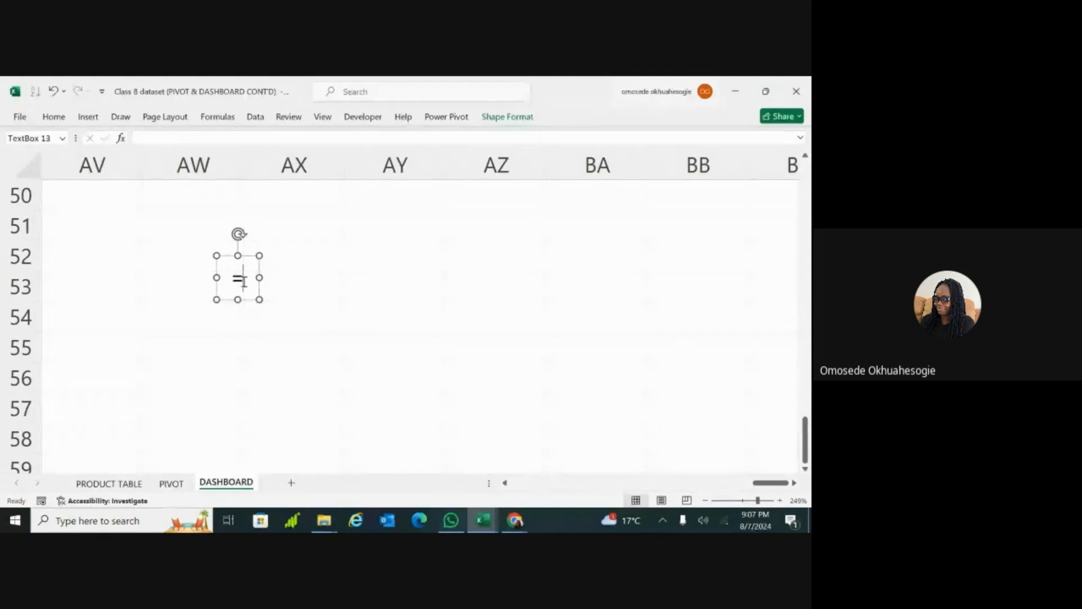
{"action": "key", "text": "BackSpace"}
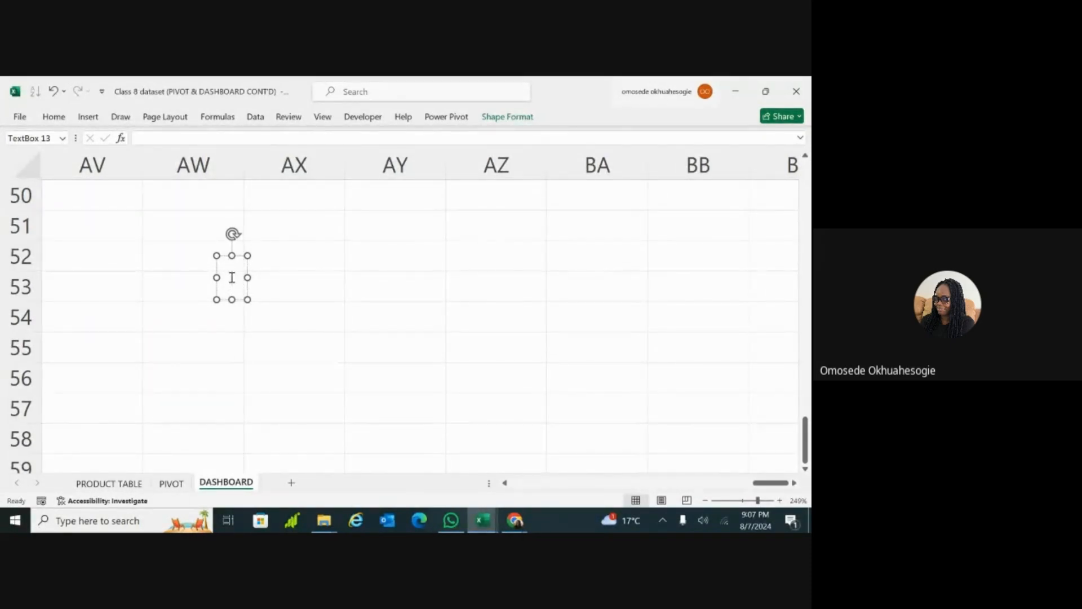
{"action": "left_click", "coordinate": [204, 139]}
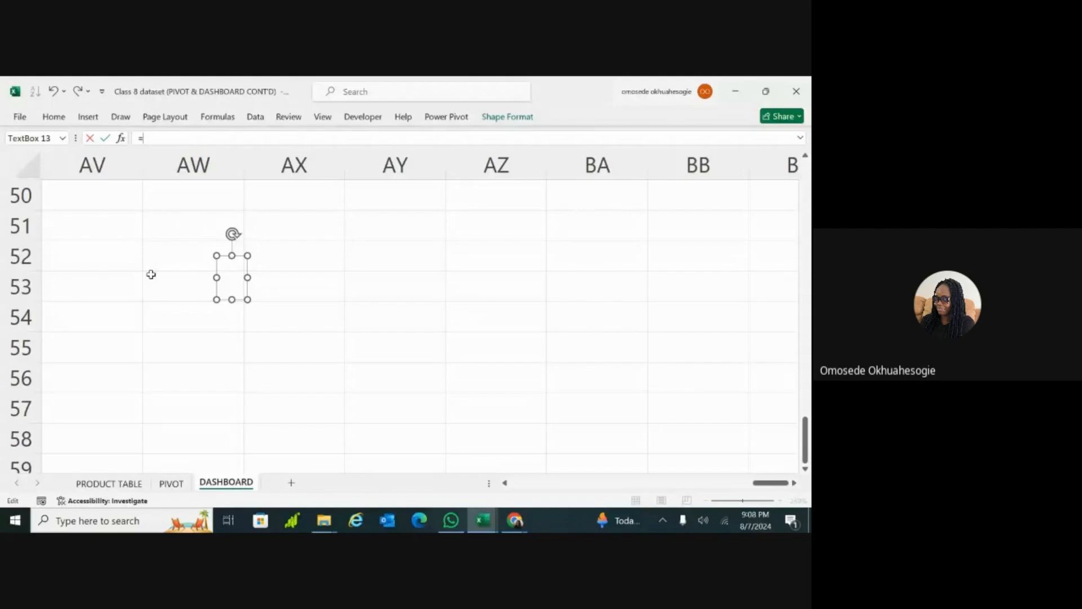
{"action": "left_click", "coordinate": [171, 483]}
{"action": "left_click", "coordinate": [225, 202]}
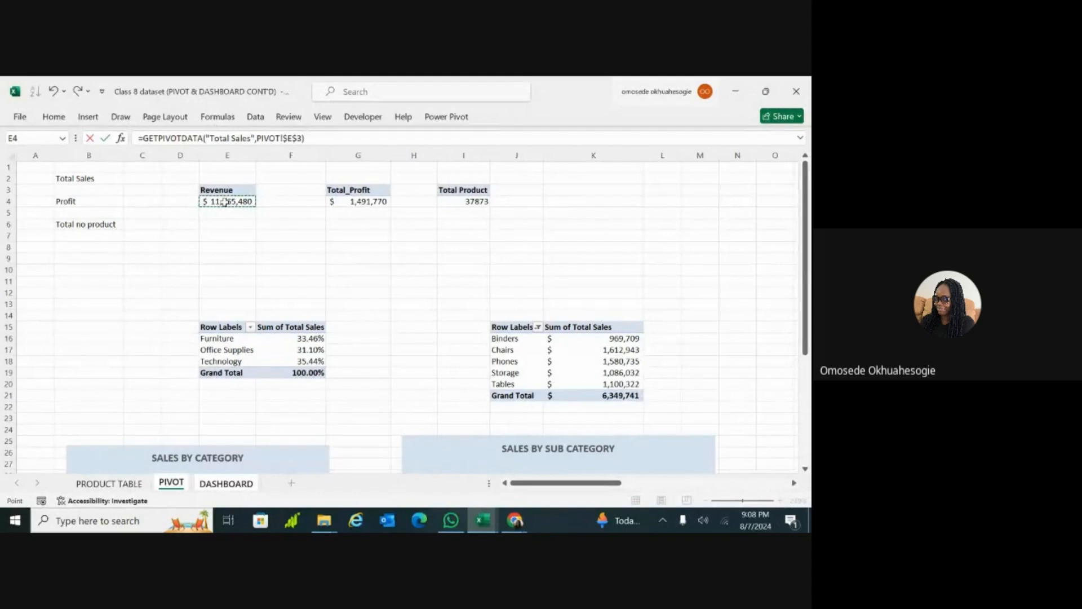
{"action": "left_click", "coordinate": [223, 483]}
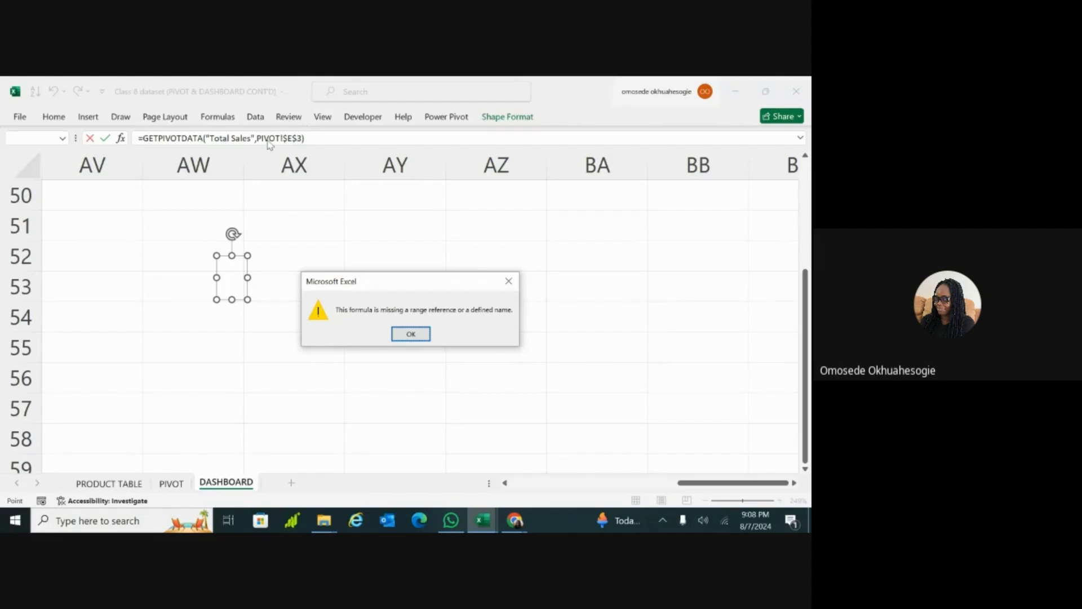
{"action": "left_click", "coordinate": [410, 335]}
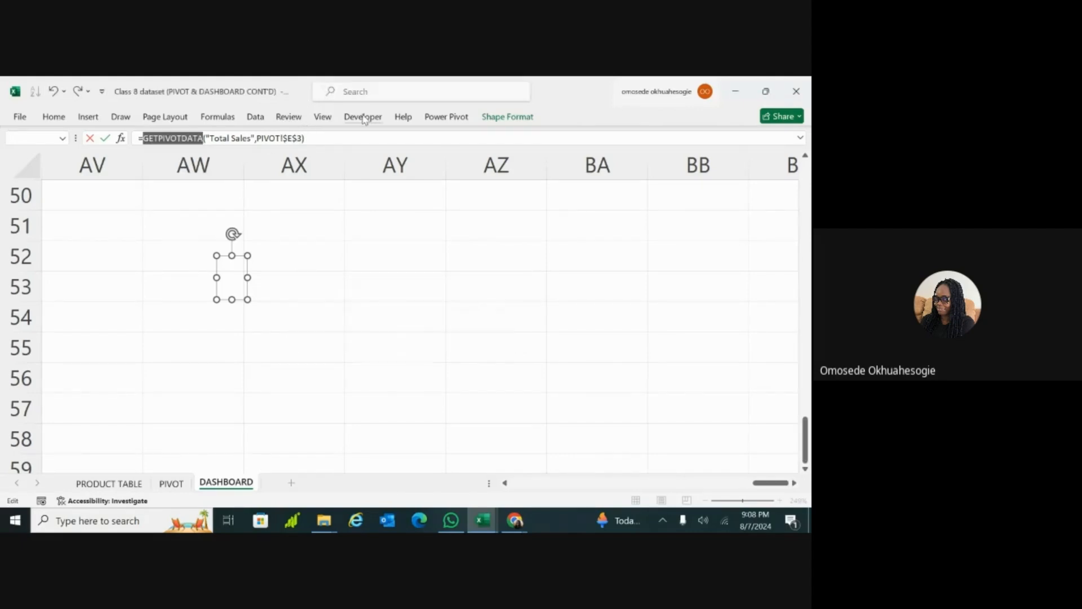
Step: Discard the GETPIVOTDATA formula entered for the text box and deselect the empty box
{"action": "triple_click", "coordinate": [257, 142]}
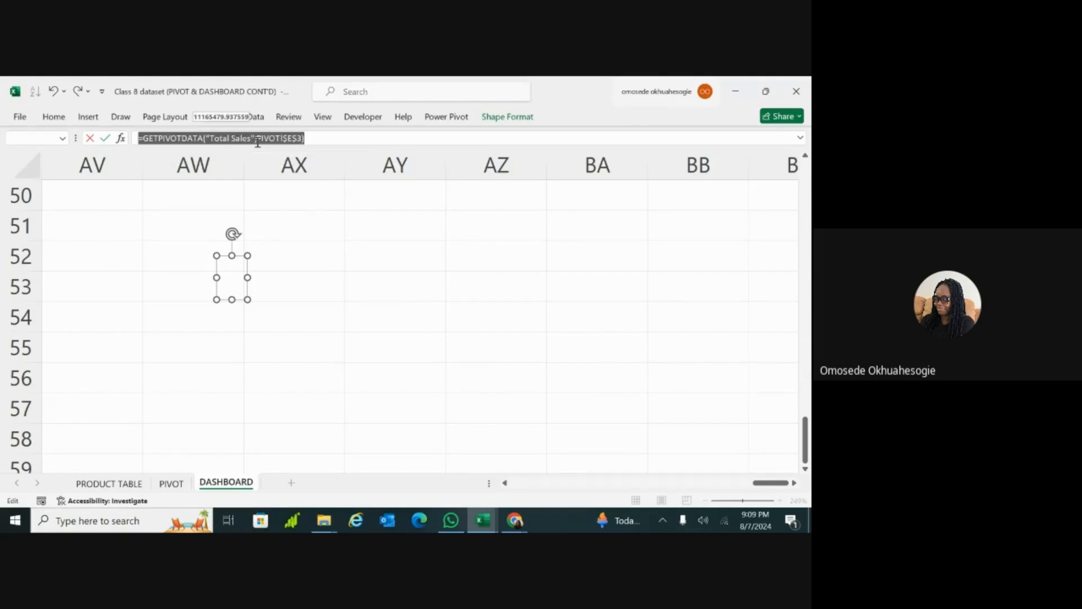
{"action": "key", "text": "BackSpace"}
{"action": "left_click", "coordinate": [261, 225]}
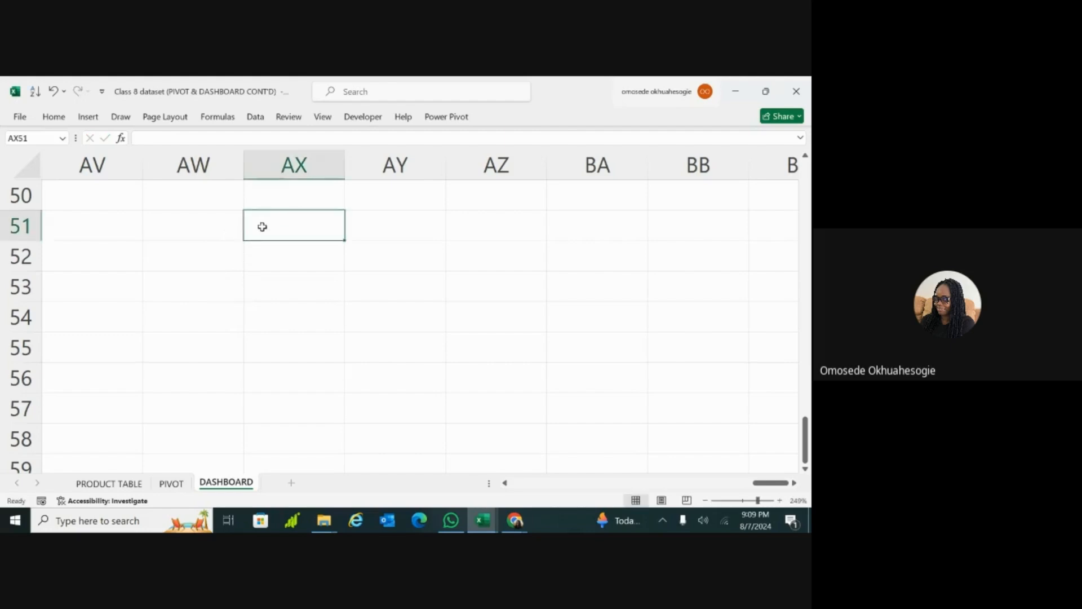
Step: Enter =GETPIVOTDATA("Total Sales",$E$3) in cell E6 of the PIVOT sheet by referencing the Revenue value in E4
{"action": "left_click", "coordinate": [172, 483]}
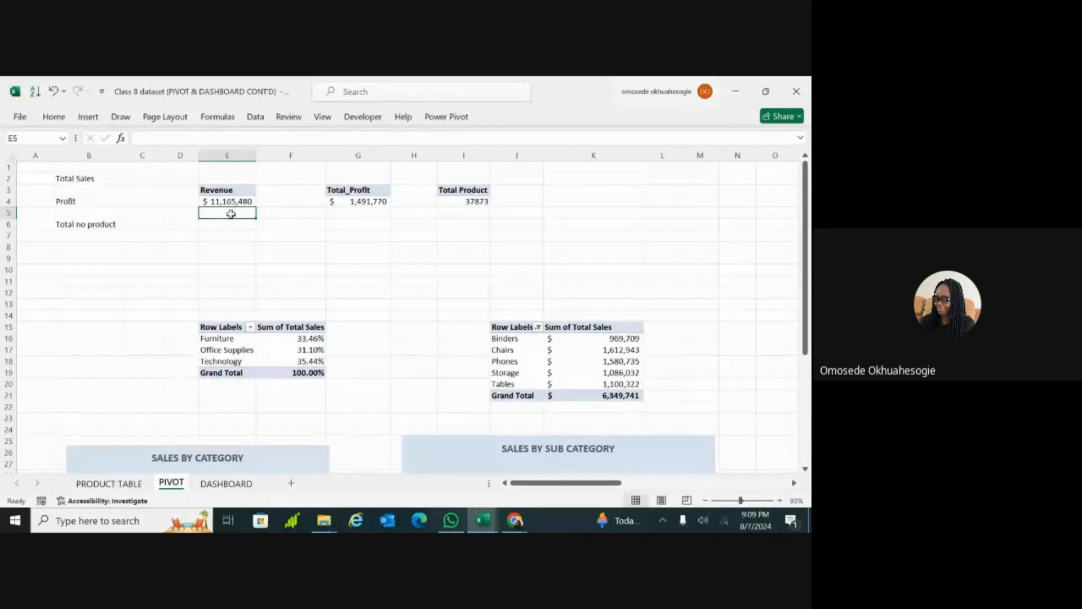
{"action": "left_click", "coordinate": [221, 226]}
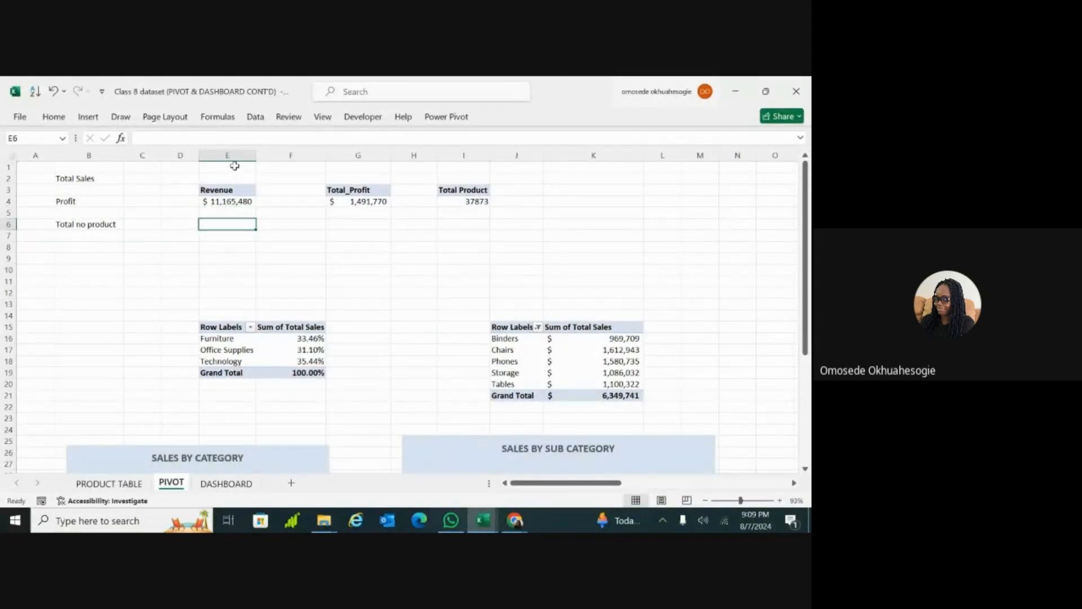
{"action": "scroll", "coordinate": [227, 169], "scroll_direction": "up", "scroll_amount": 7}
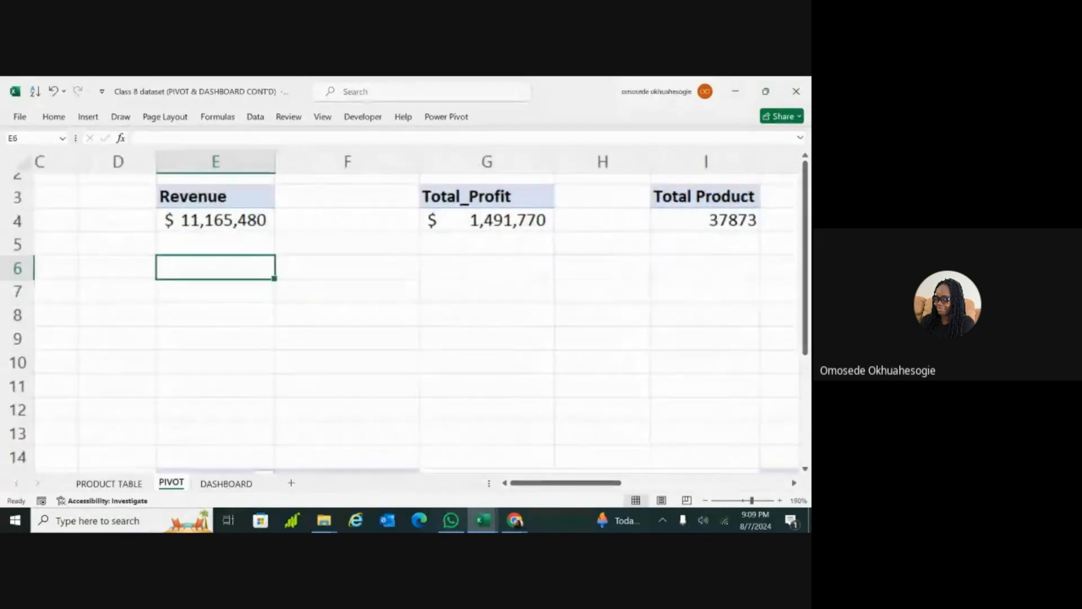
{"action": "double_click", "coordinate": [241, 257]}
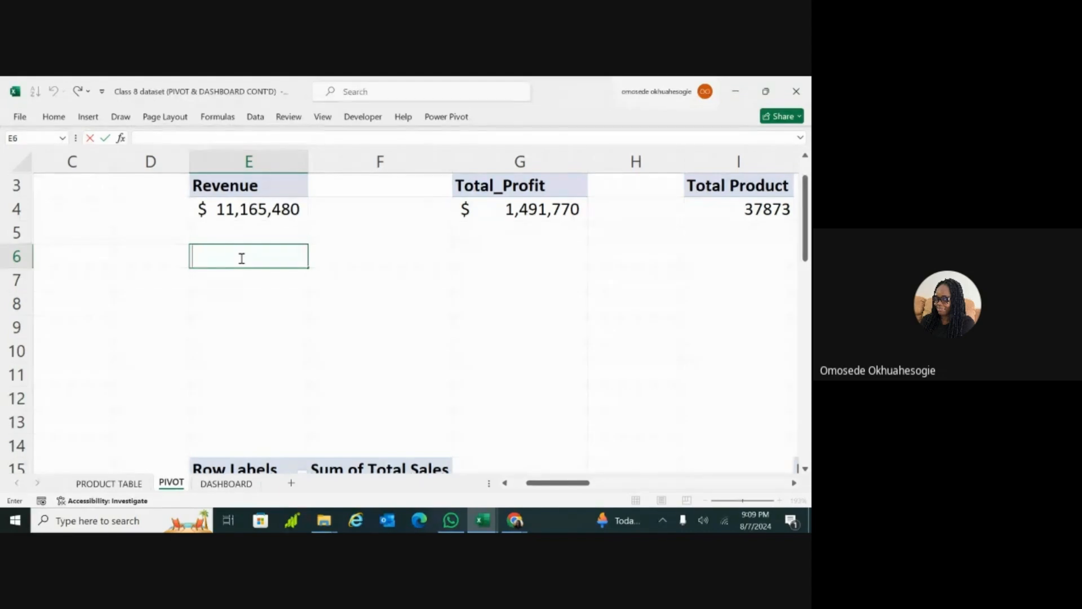
{"action": "type", "text": "="}
{"action": "left_click", "coordinate": [242, 211]}
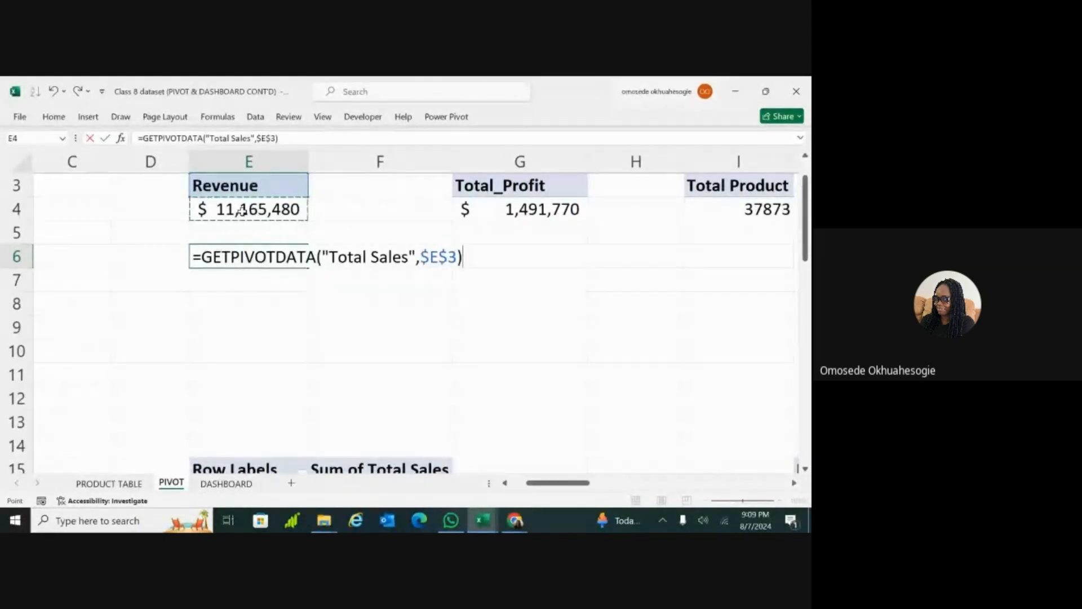
{"action": "key", "text": "Return"}
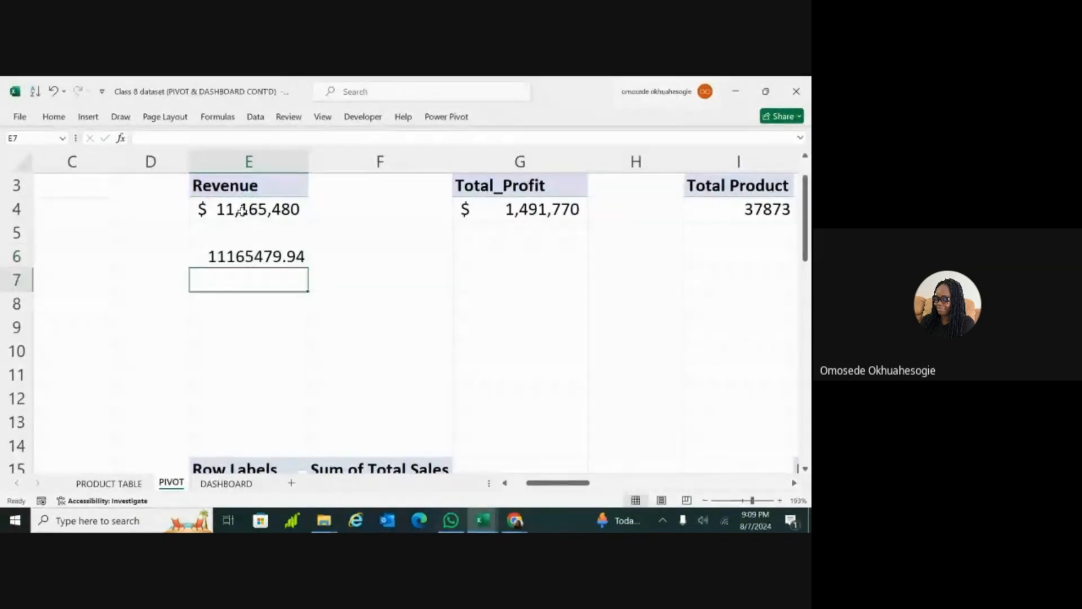
Step: Format cell E6 on the PIVOT sheet as accounting dollars without decimal places
{"action": "left_click", "coordinate": [237, 258]}
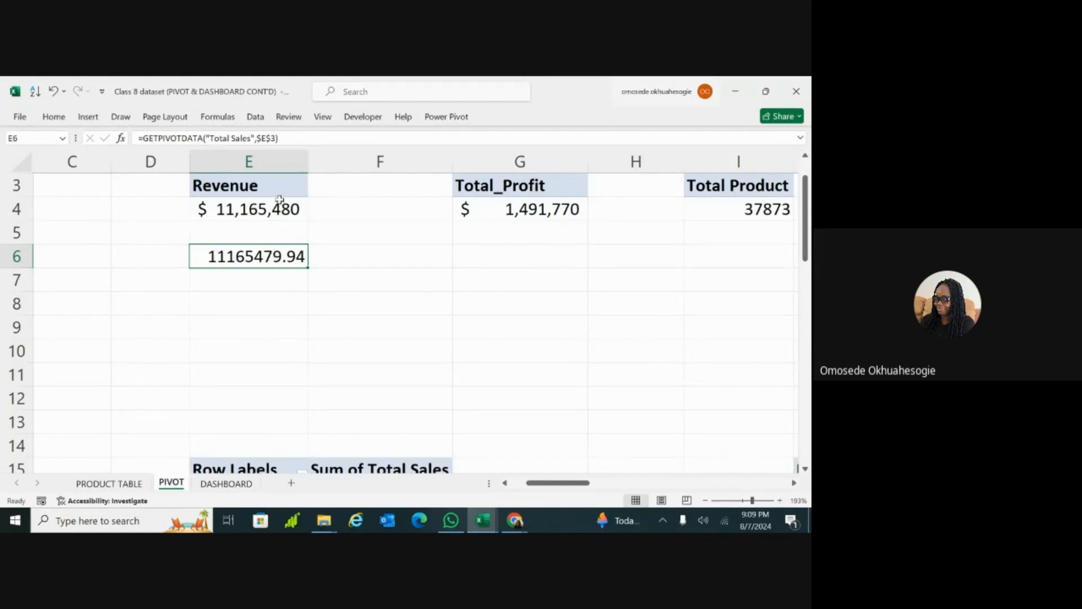
{"action": "mouse_move", "coordinate": [269, 207]}
{"action": "left_click", "coordinate": [52, 117]}
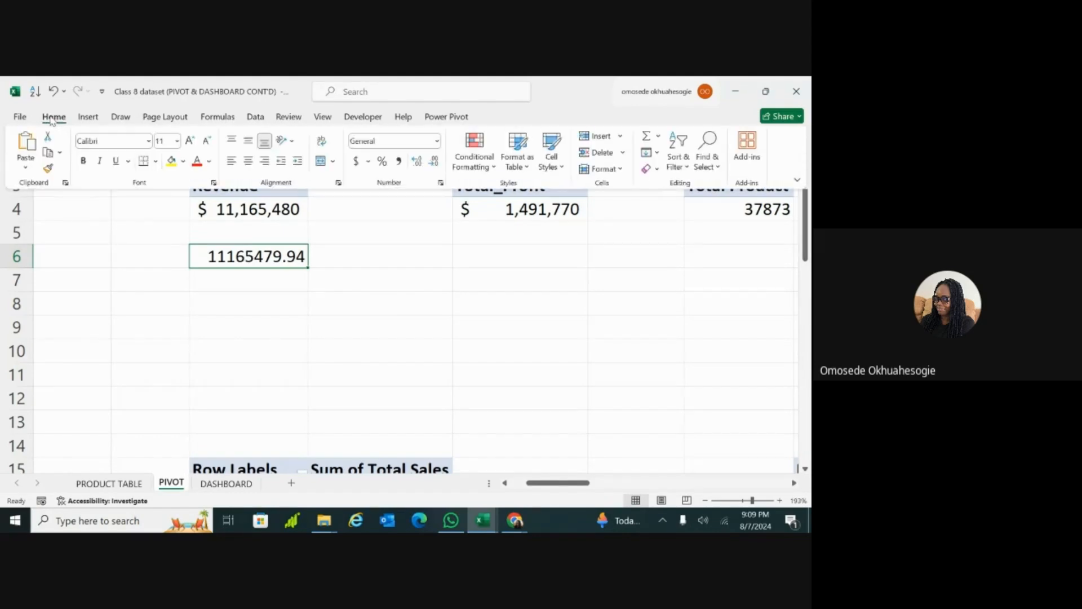
{"action": "left_click", "coordinate": [356, 162]}
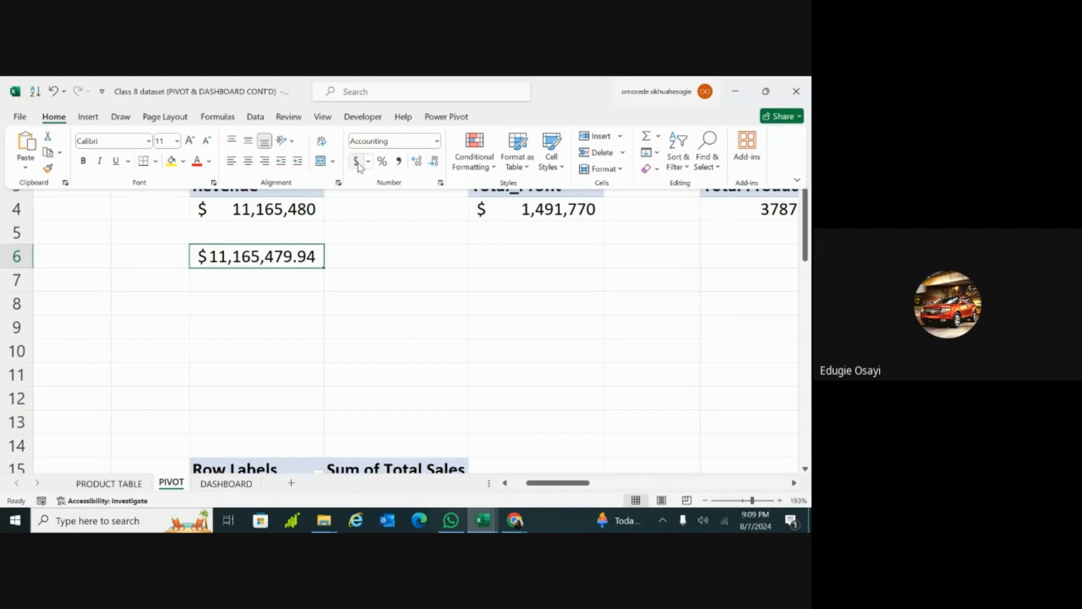
{"action": "left_click", "coordinate": [434, 161]}
{"action": "left_click", "coordinate": [436, 161]}
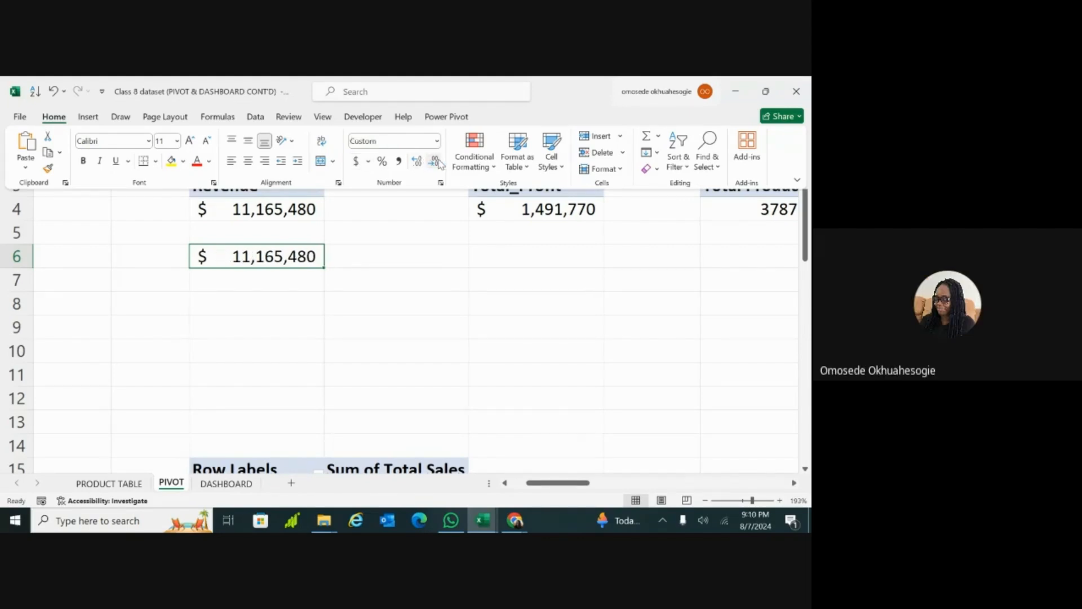
{"action": "left_click", "coordinate": [351, 267]}
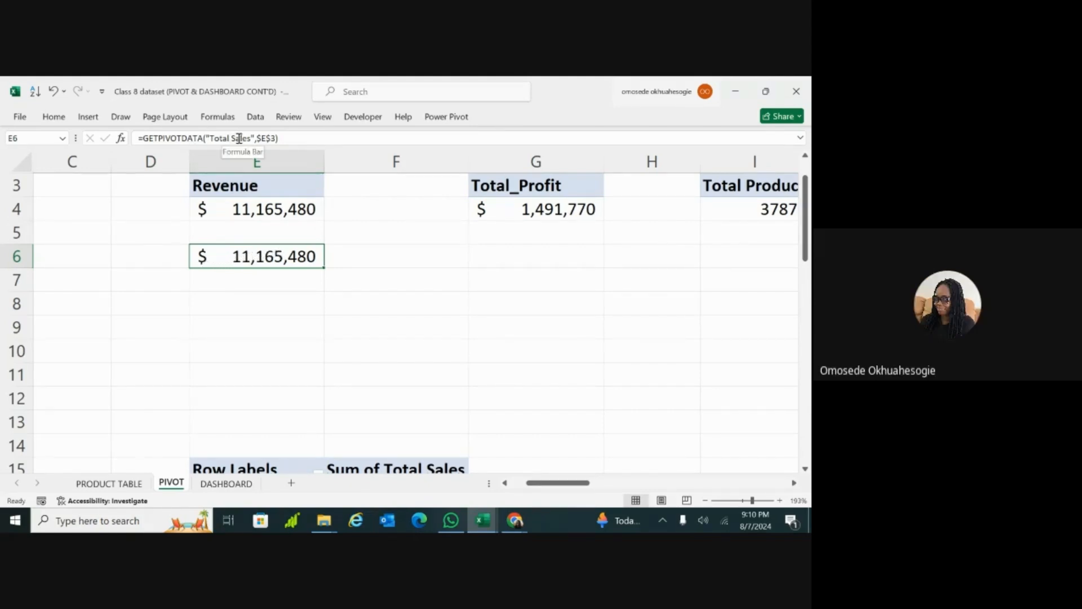
Step: Compare the contents of the Revenue pivot table cells E3 and E4 with the formula in E6
{"action": "left_click", "coordinate": [261, 208]}
{"action": "left_click", "coordinate": [269, 185]}
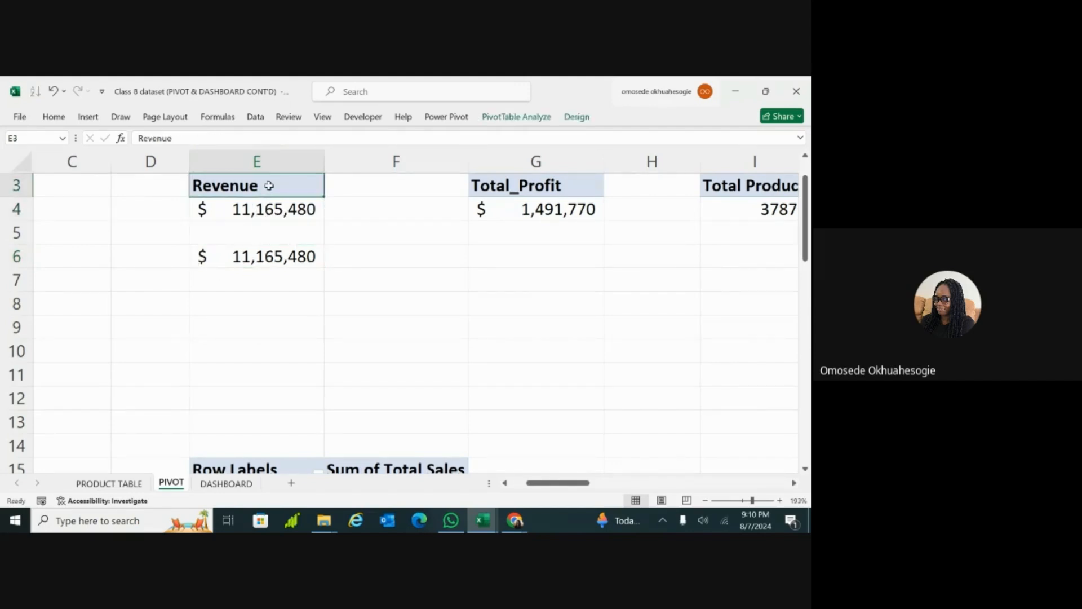
{"action": "left_click", "coordinate": [271, 206]}
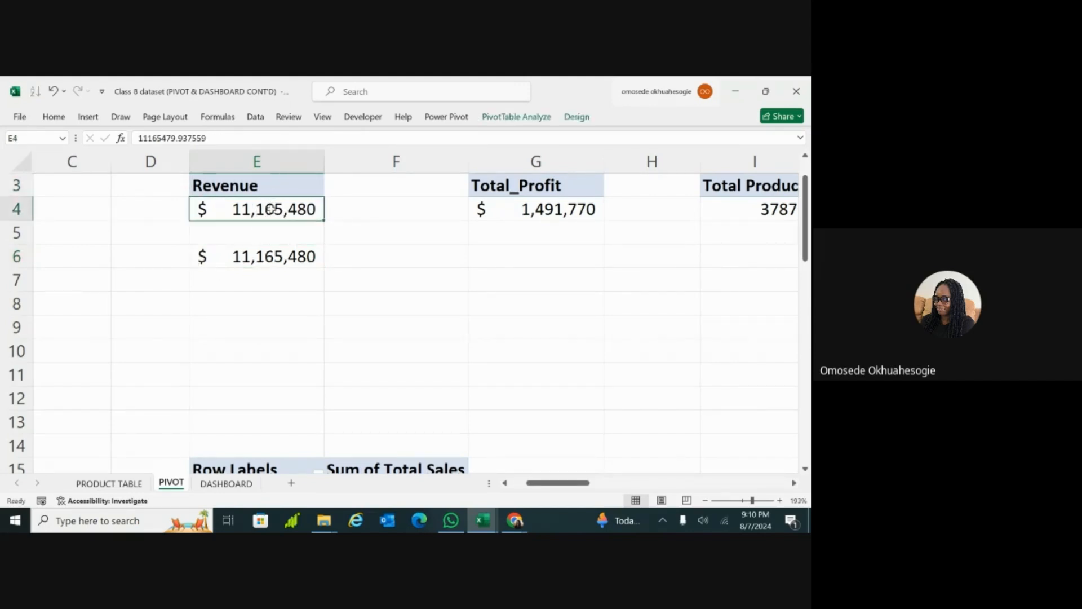
{"action": "left_click", "coordinate": [262, 257]}
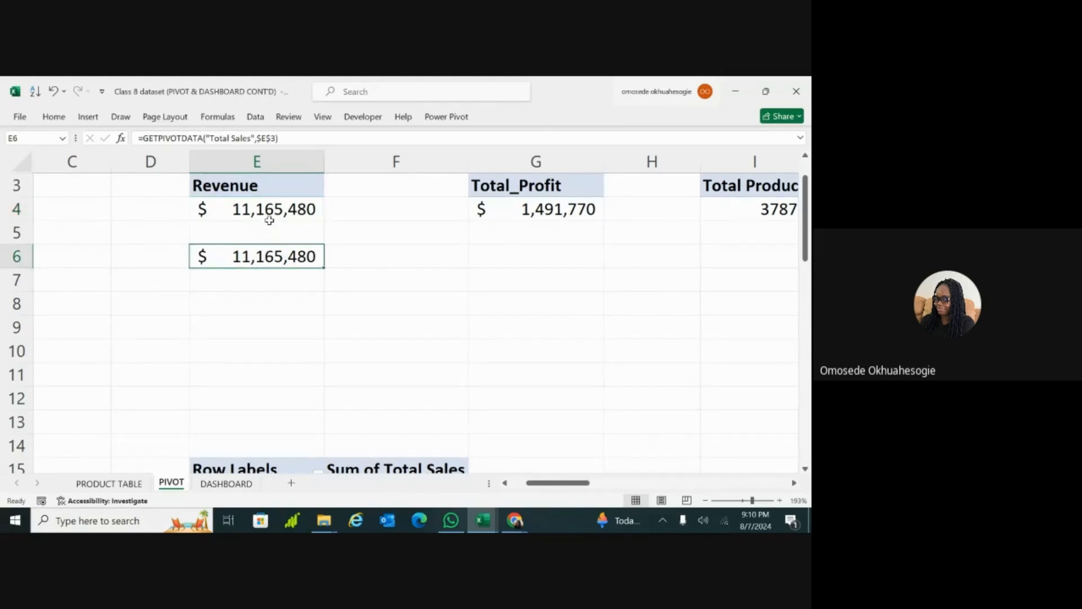
{"action": "mouse_move", "coordinate": [269, 217]}
Step: Insert a new text box on the DASHBOARD sheet in the blank area around cell AX53
{"action": "left_click", "coordinate": [226, 483]}
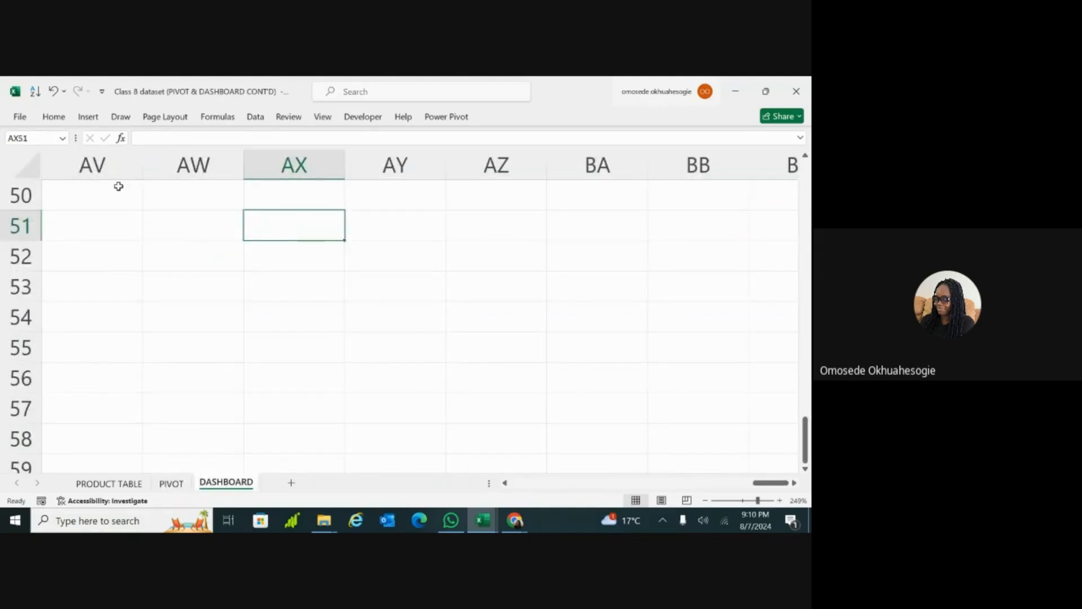
{"action": "left_click", "coordinate": [89, 117]}
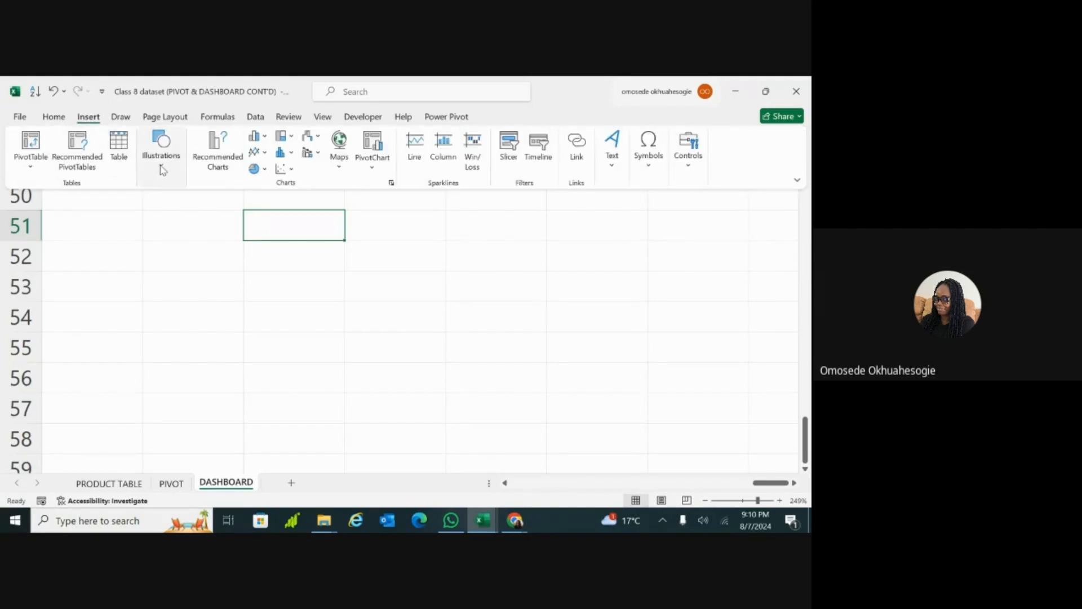
{"action": "left_click", "coordinate": [162, 163]}
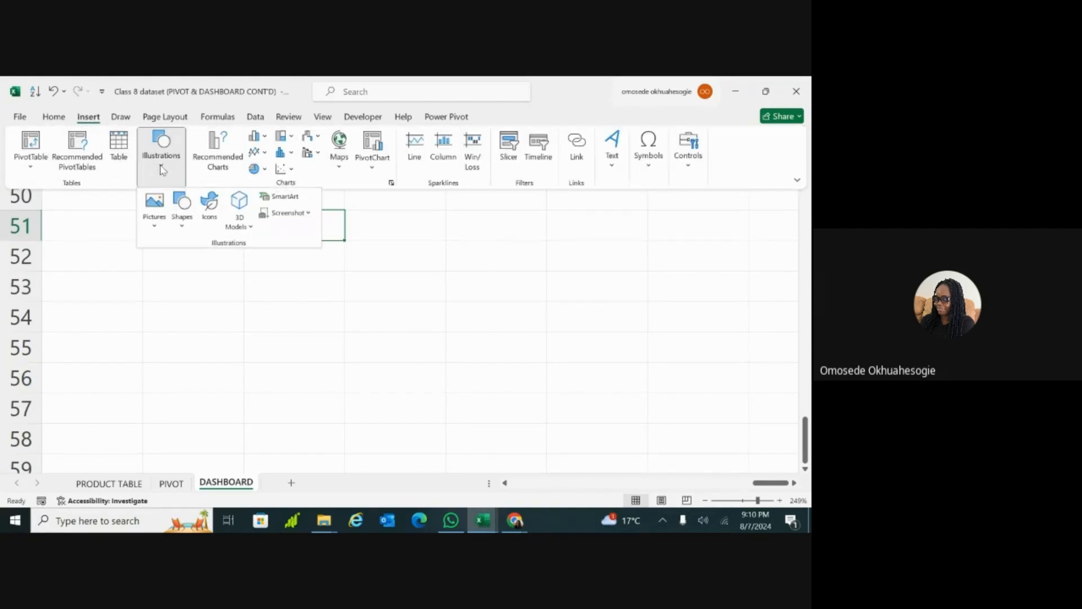
{"action": "left_click", "coordinate": [183, 220]}
{"action": "left_click", "coordinate": [176, 262]}
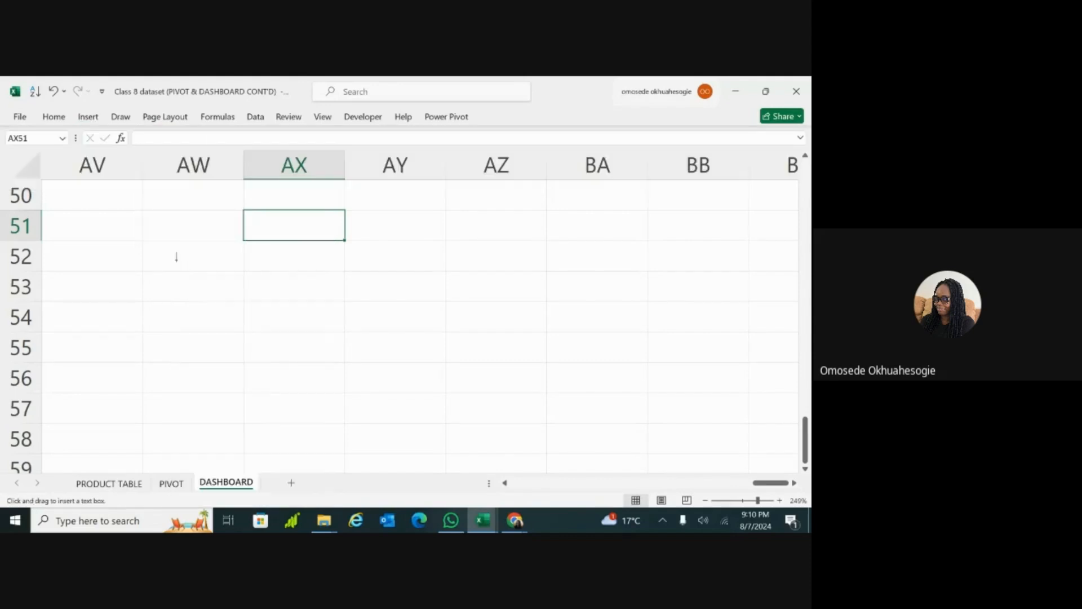
{"action": "left_click", "coordinate": [271, 261]}
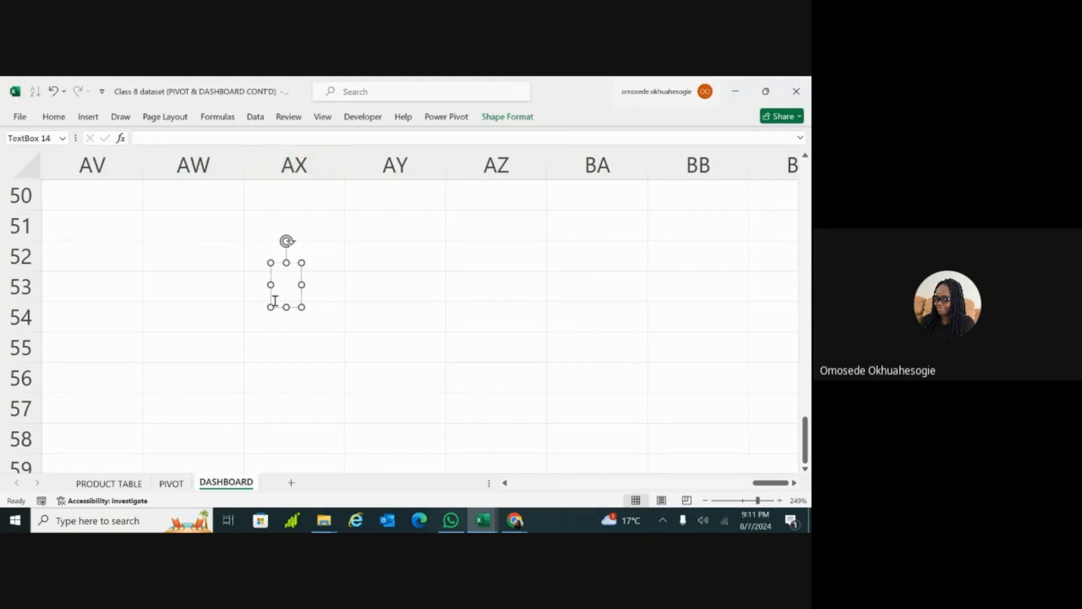
Step: Link the new text box to the value with the formula =PIVOT!E6 and move the box slightly down and to the left
{"action": "left_click", "coordinate": [226, 140]}
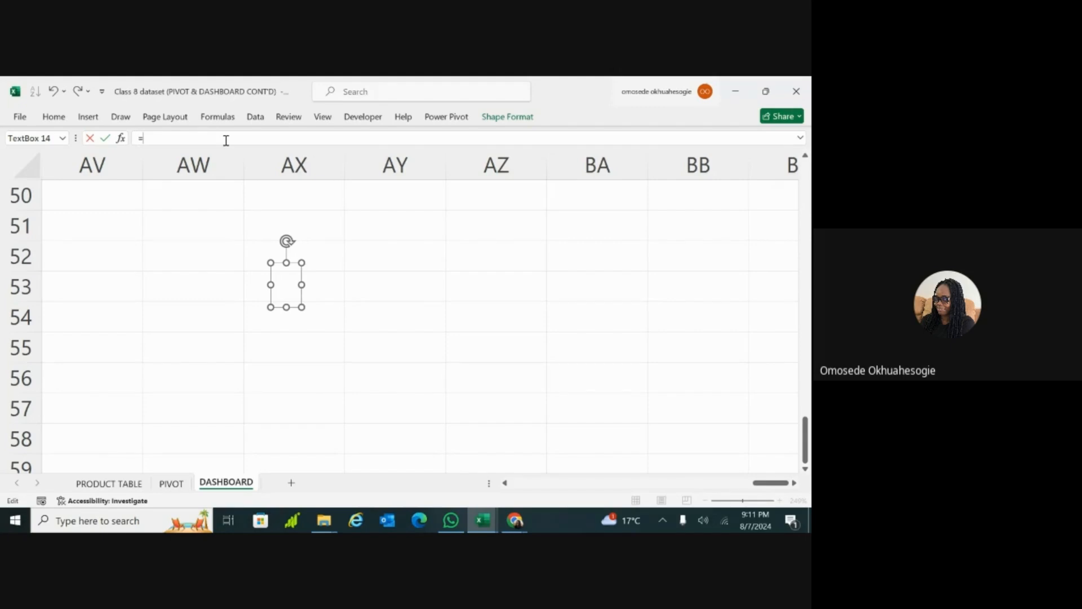
{"action": "left_click", "coordinate": [175, 490]}
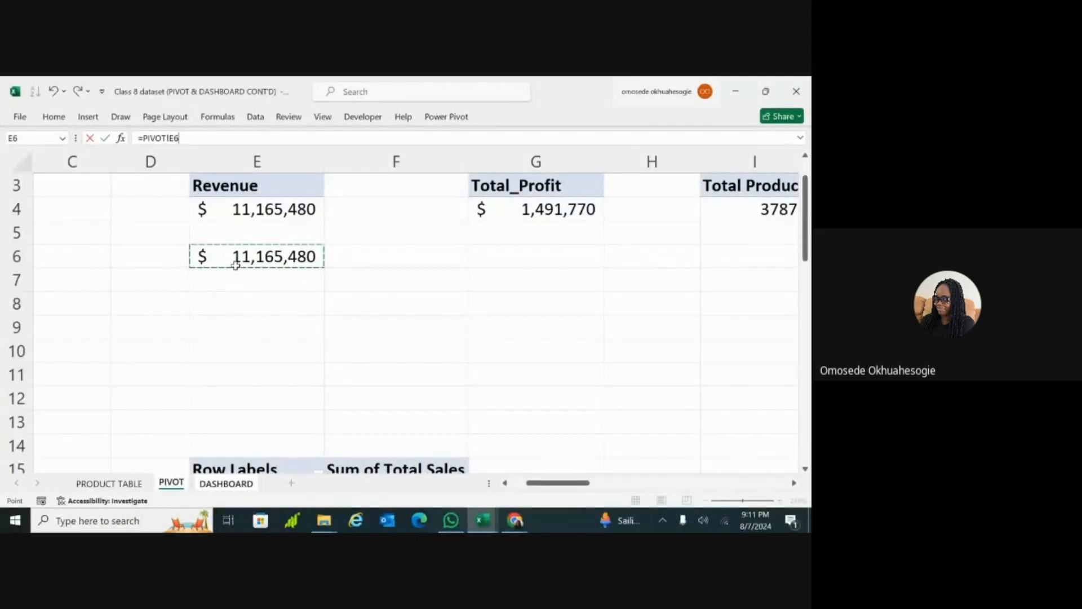
{"action": "key", "text": "Return"}
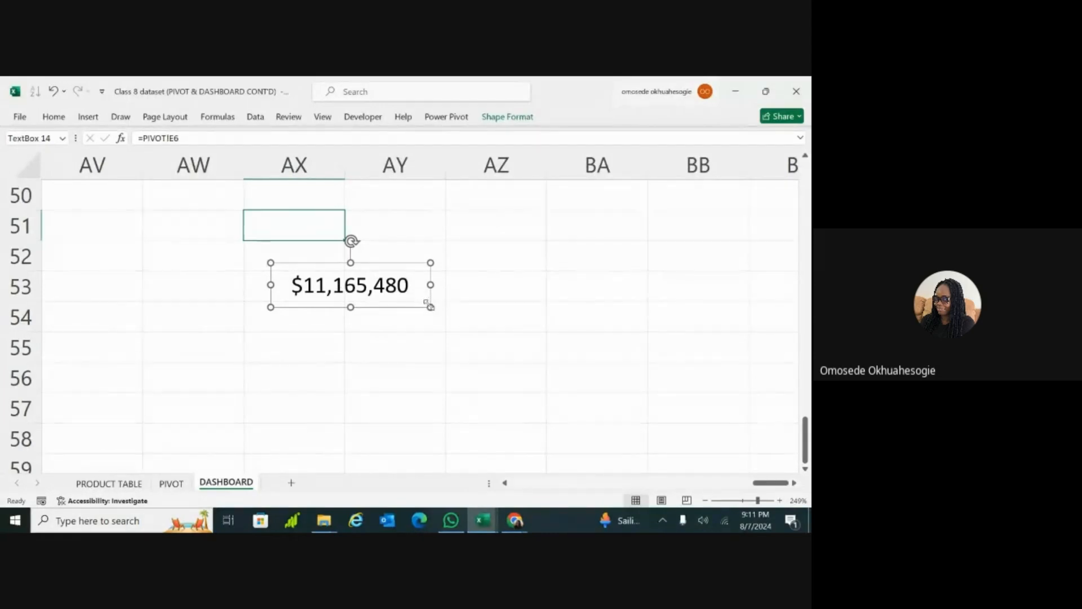
{"action": "left_click_drag", "start_coordinate": [421, 294], "coordinate": [387, 312]}
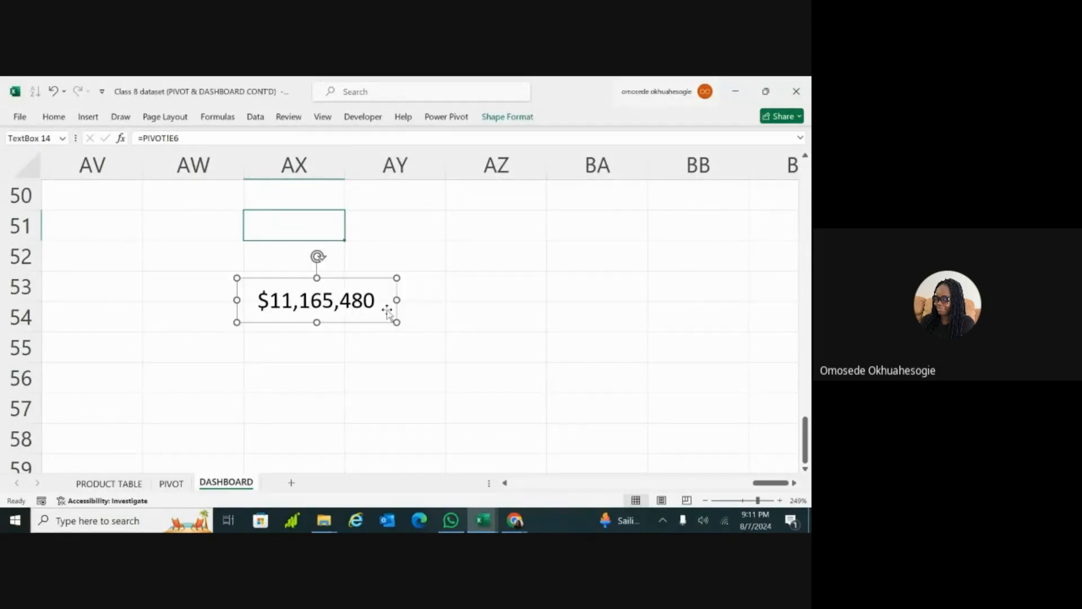
Step: Overwrite the formula in cell E6 on the PIVOT sheet with 10 and check the linked text box on the DASHBOARD sheet
{"action": "left_click", "coordinate": [171, 483]}
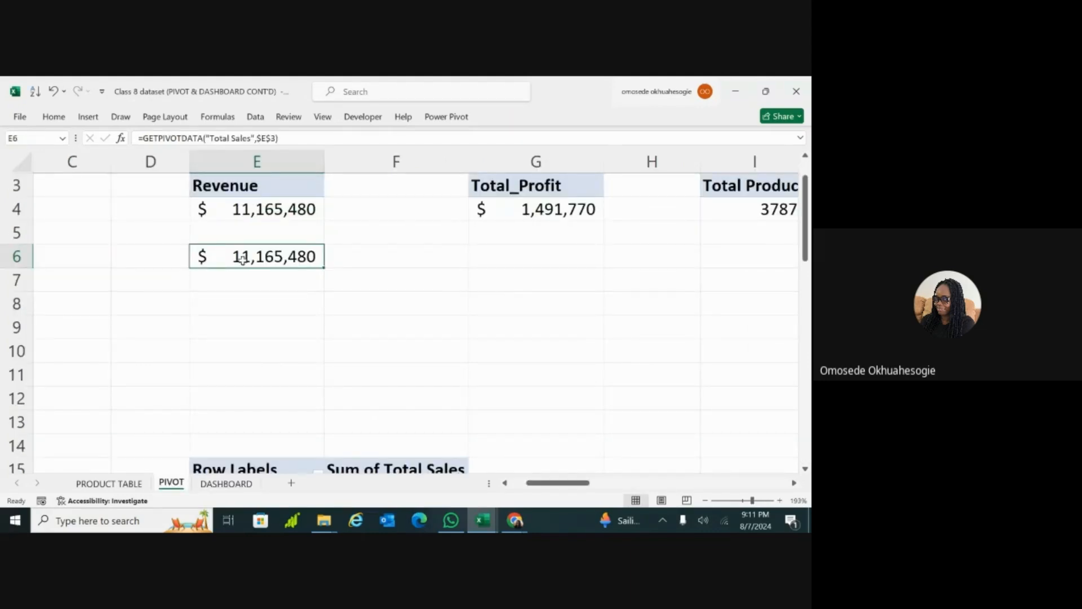
{"action": "double_click", "coordinate": [242, 260]}
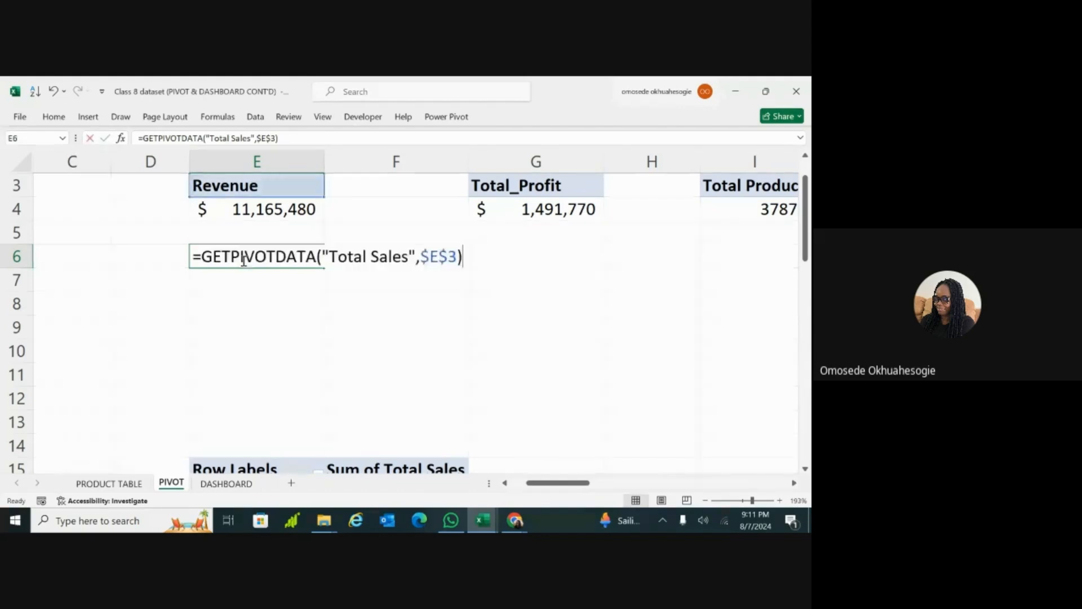
{"action": "double_click", "coordinate": [244, 260]}
{"action": "triple_click", "coordinate": [244, 259]}
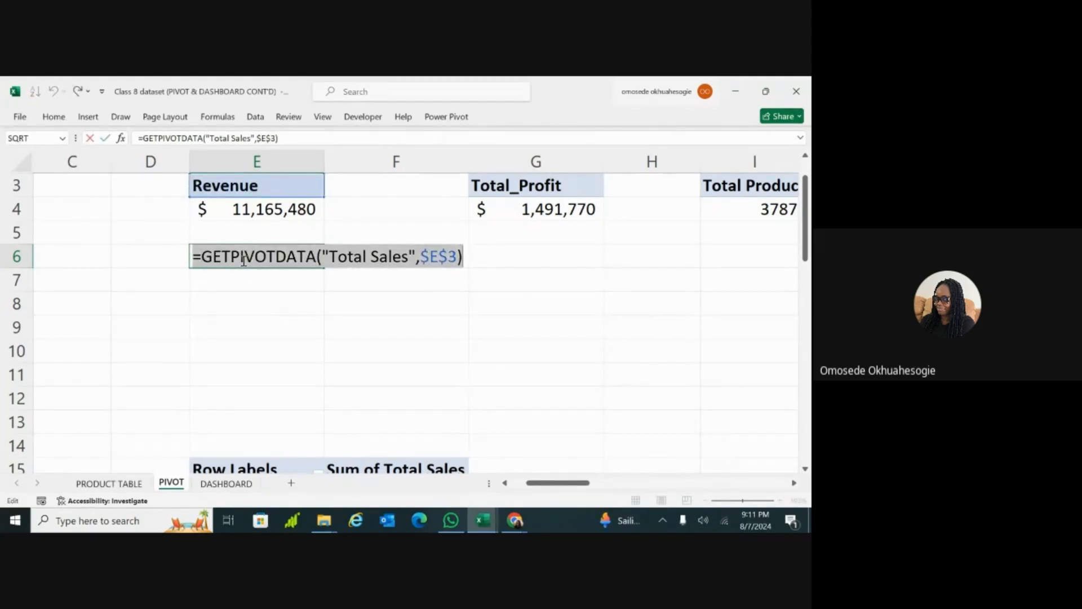
{"action": "key", "text": "BackSpace"}
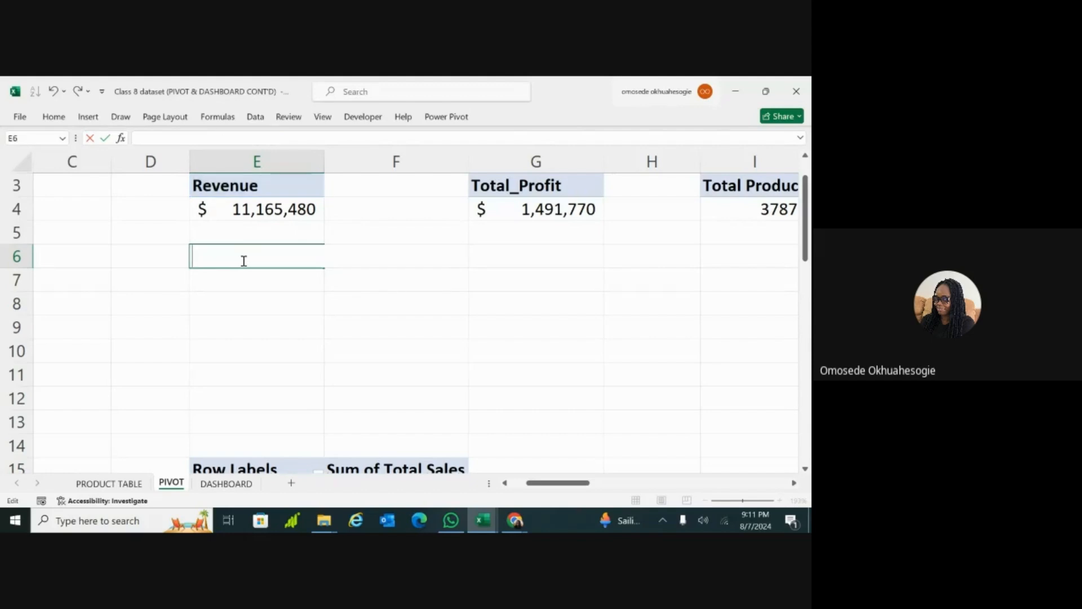
{"action": "type", "text": "10"}
{"action": "key", "text": "Return"}
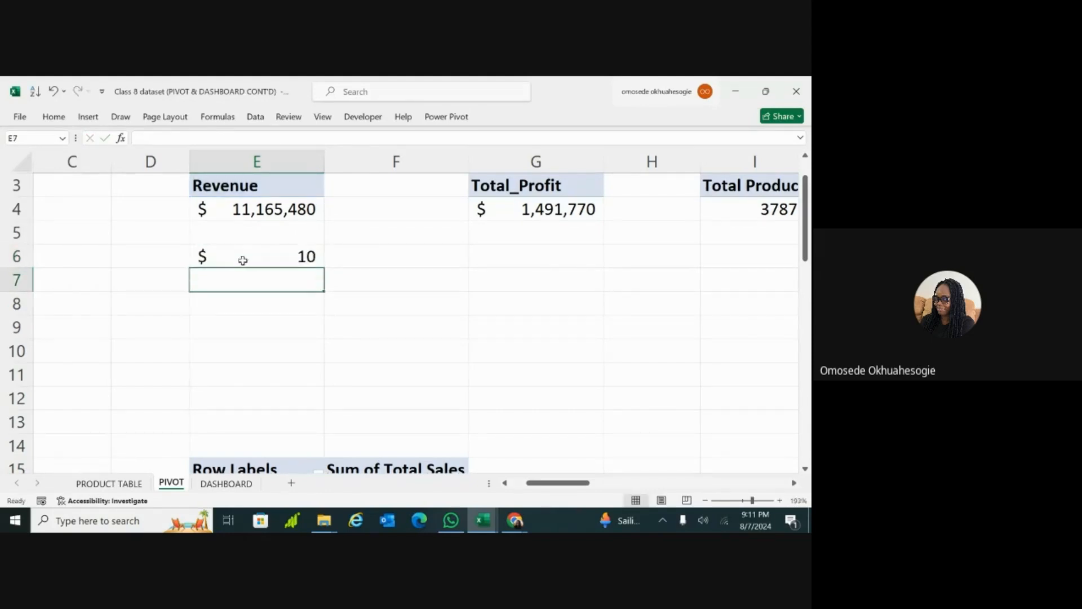
{"action": "left_click", "coordinate": [226, 484]}
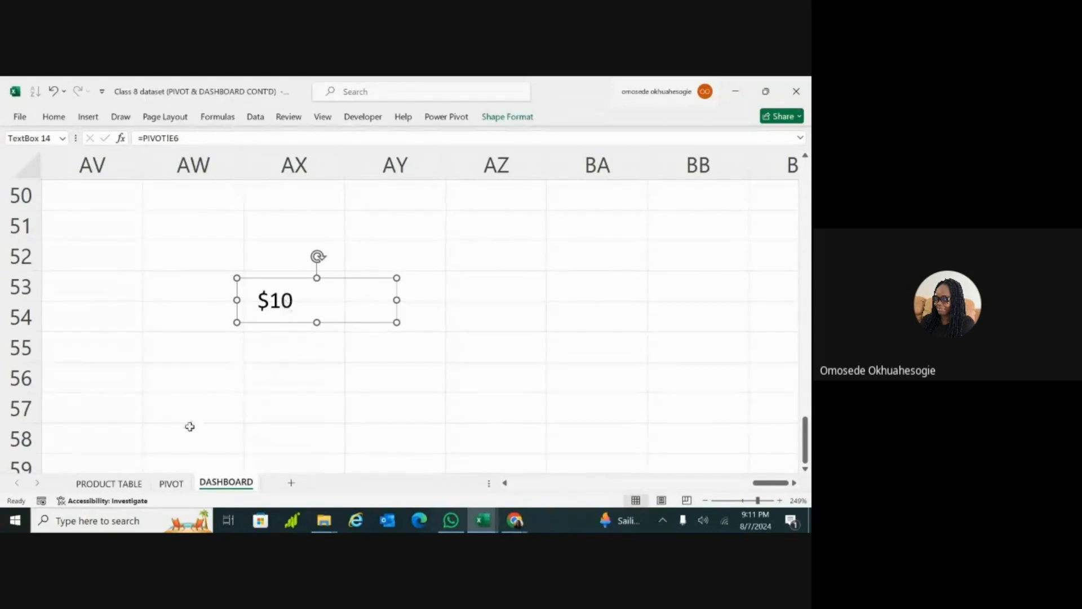
Step: Undo the last change to cell E6 on the PIVOT sheet and check the linked text box on the DASHBOARD sheet
{"action": "left_click", "coordinate": [169, 486]}
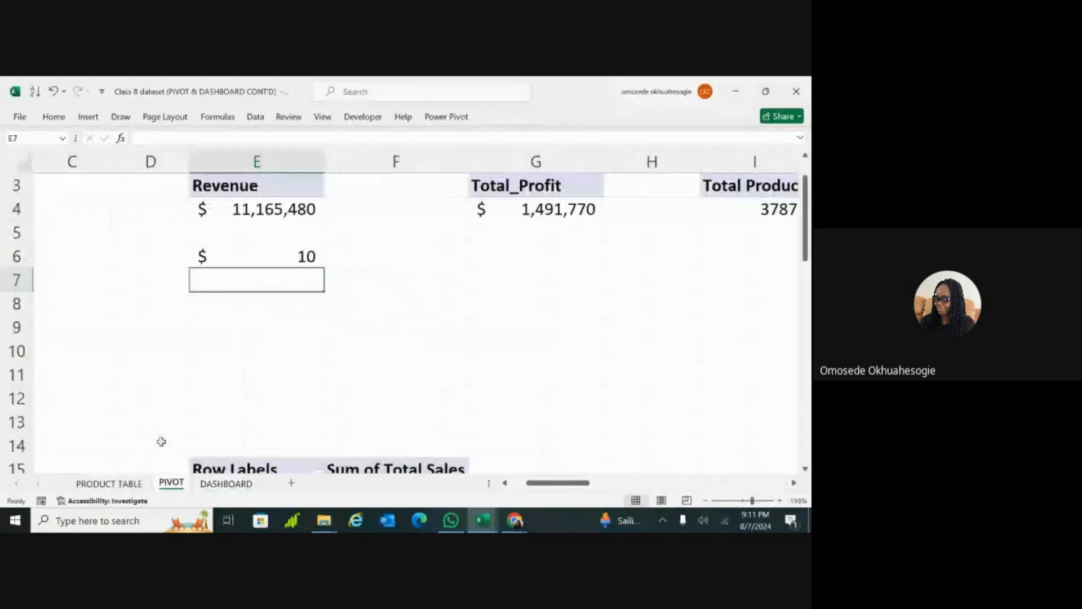
{"action": "left_click", "coordinate": [280, 322]}
{"action": "key", "text": "ctrl+z"}
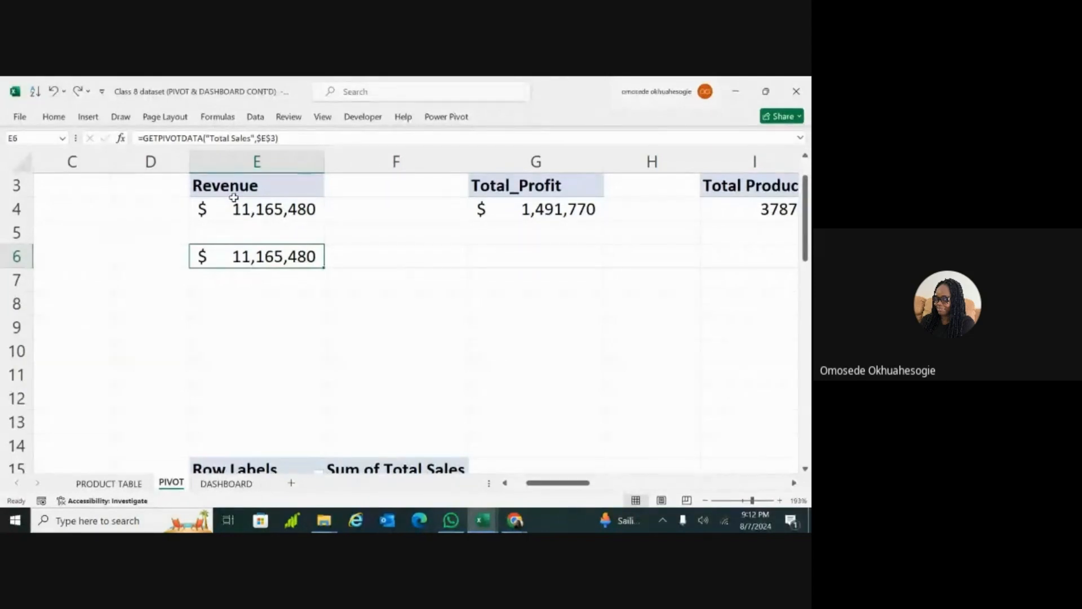
{"action": "mouse_move", "coordinate": [252, 212]}
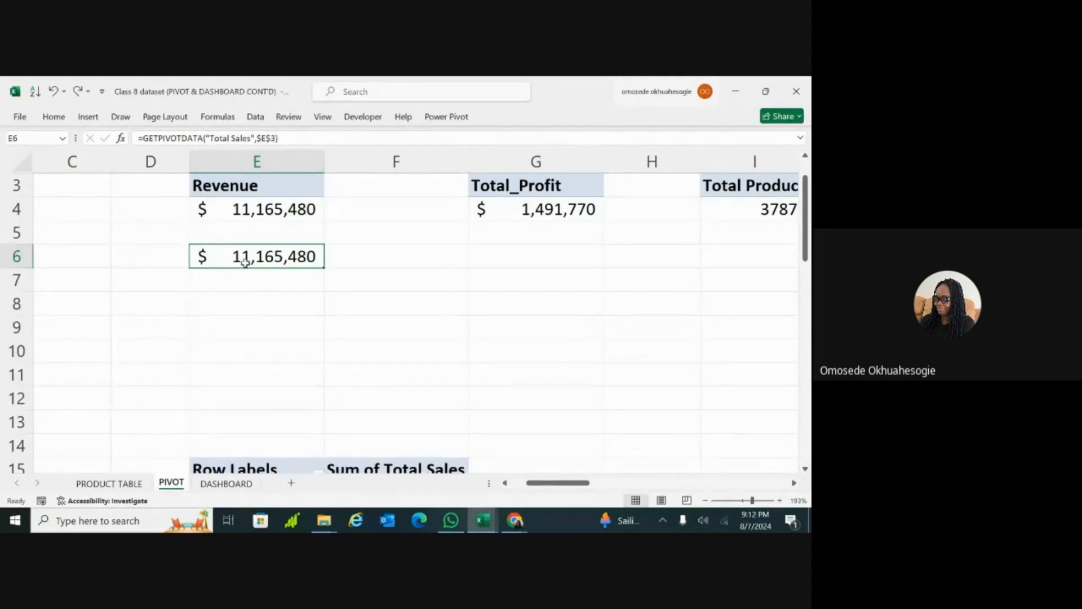
{"action": "left_click", "coordinate": [214, 484]}
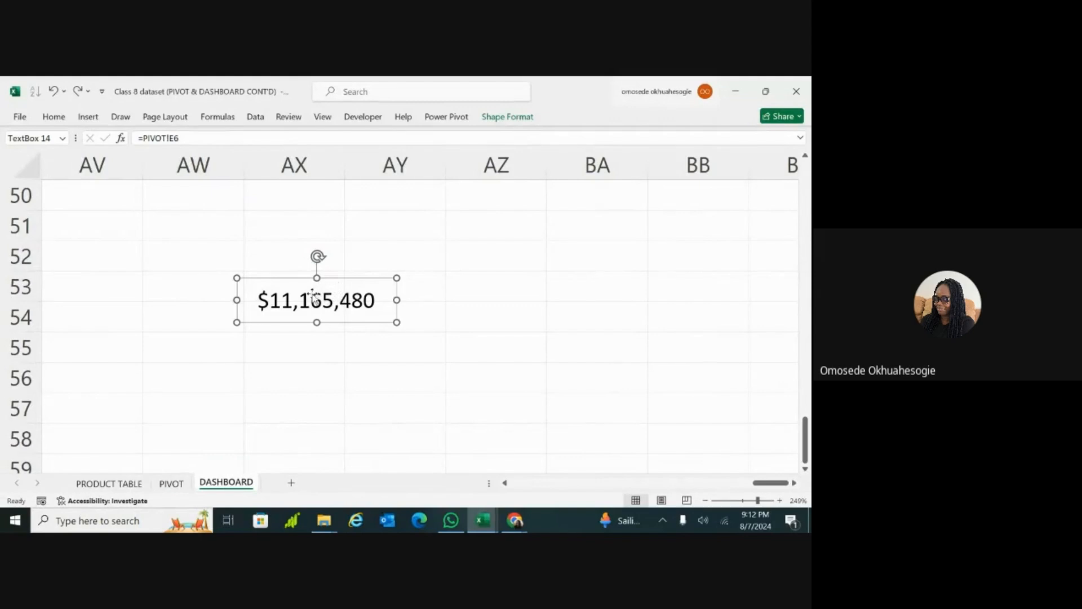
Step: Inspect the Revenue pivot value in PIVOT cell E4 and return to the linked text box on the DASHBOARD sheet
{"action": "left_click", "coordinate": [171, 484]}
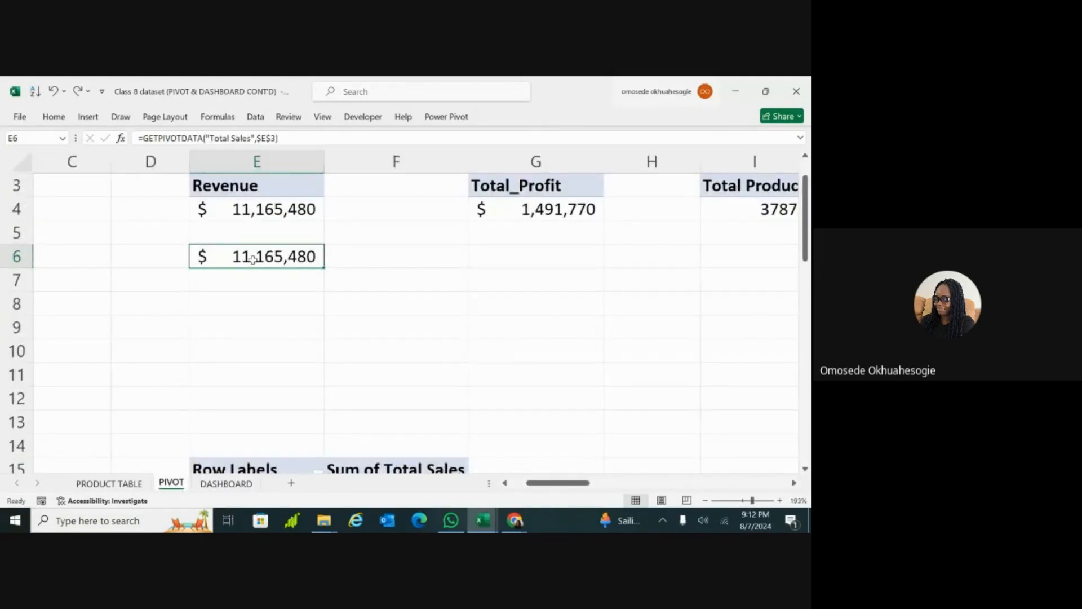
{"action": "left_click", "coordinate": [247, 206]}
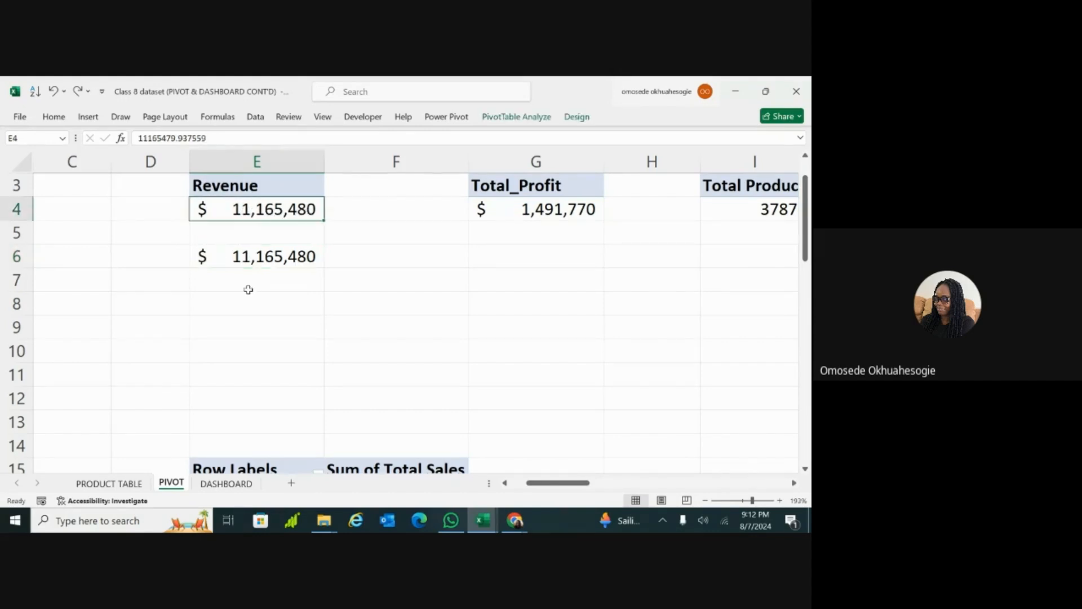
{"action": "left_click", "coordinate": [226, 483]}
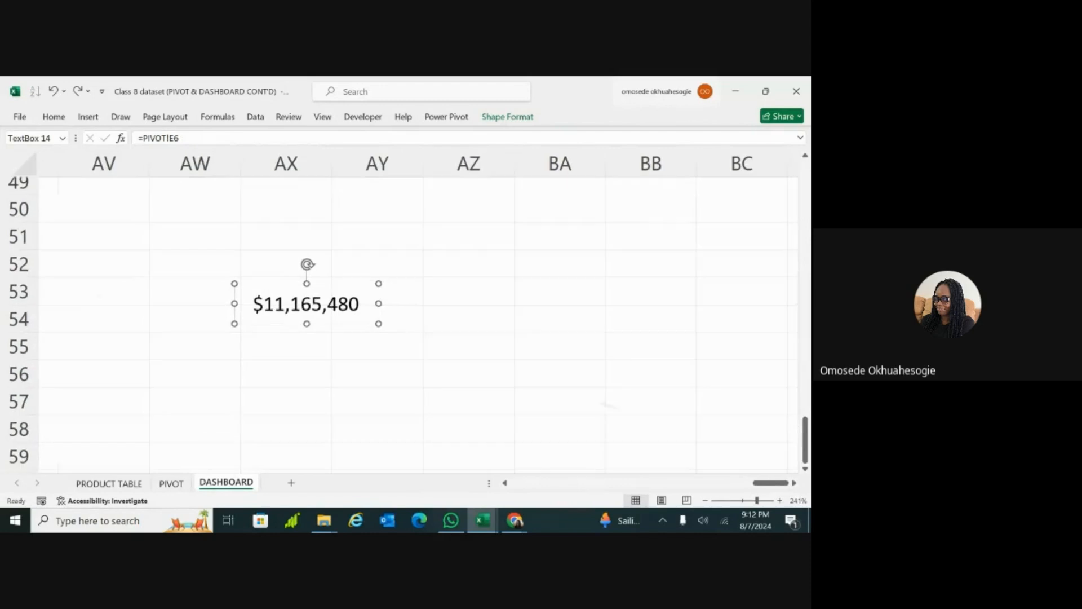
Step: Insert a default-size rectangle near the linked revenue text box and move it slightly up and left, around cells AW48 to AX52
{"action": "scroll", "coordinate": [305, 339], "scroll_direction": "down", "scroll_amount": 8}
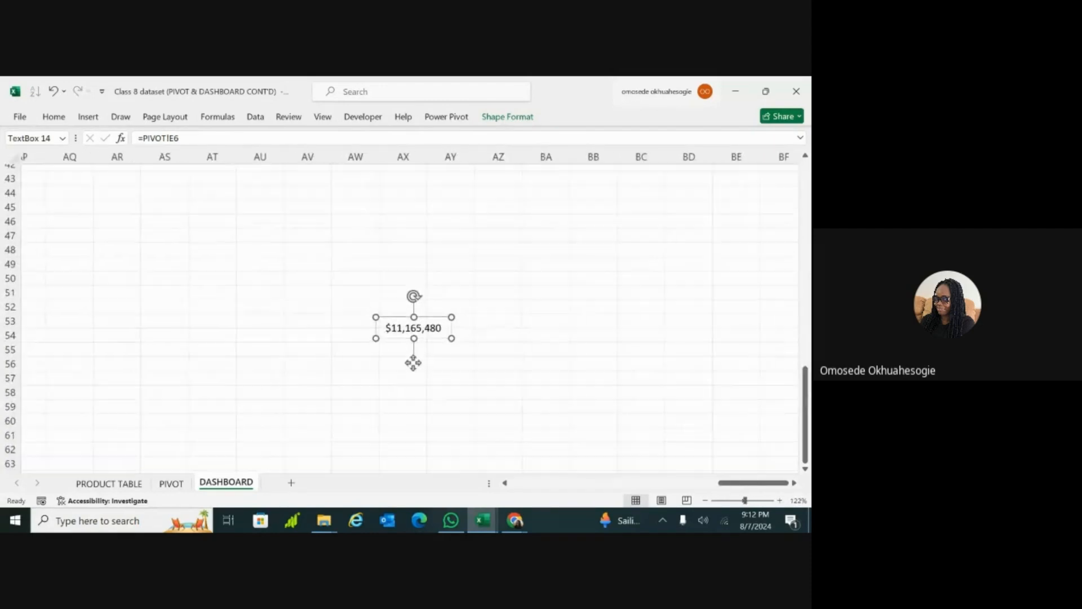
{"action": "scroll", "coordinate": [395, 372], "scroll_direction": "down", "scroll_amount": 2}
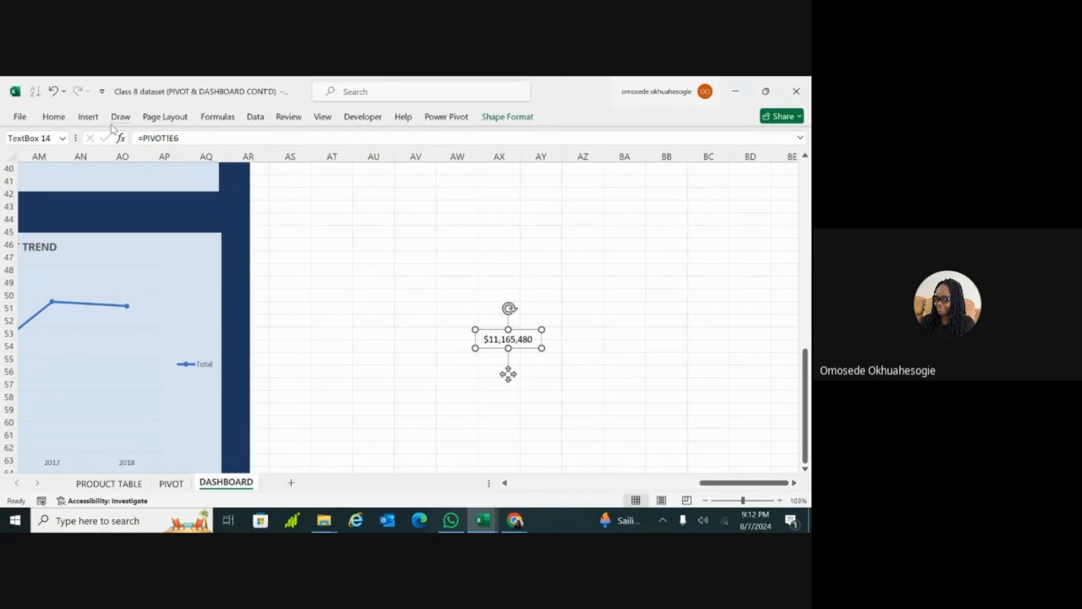
{"action": "left_click", "coordinate": [90, 118]}
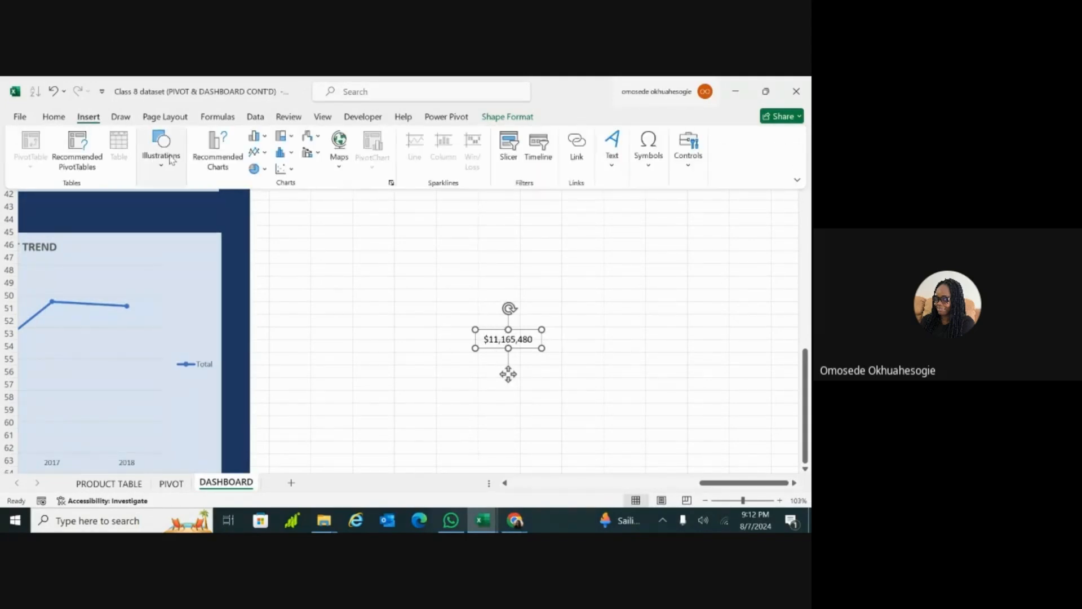
{"action": "left_click", "coordinate": [161, 170]}
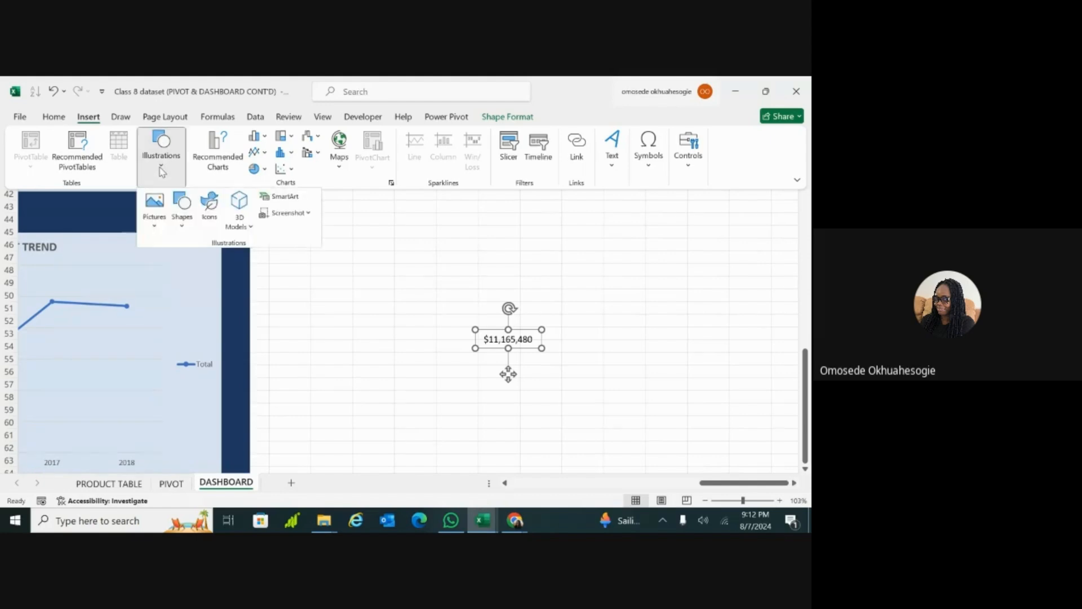
{"action": "left_click", "coordinate": [185, 227]}
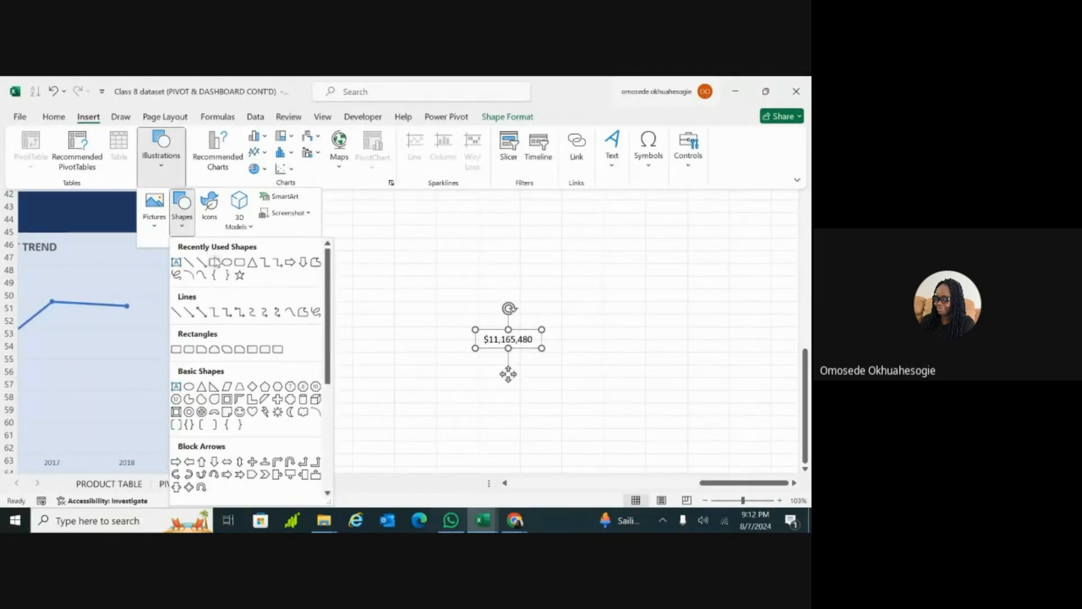
{"action": "left_click", "coordinate": [215, 262]}
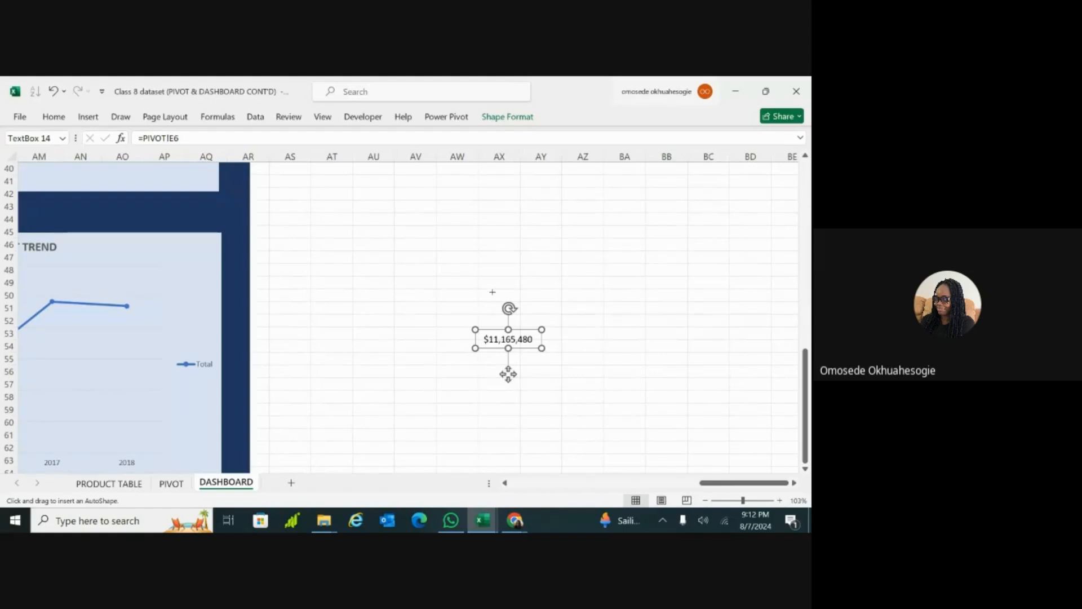
{"action": "left_click", "coordinate": [481, 273]}
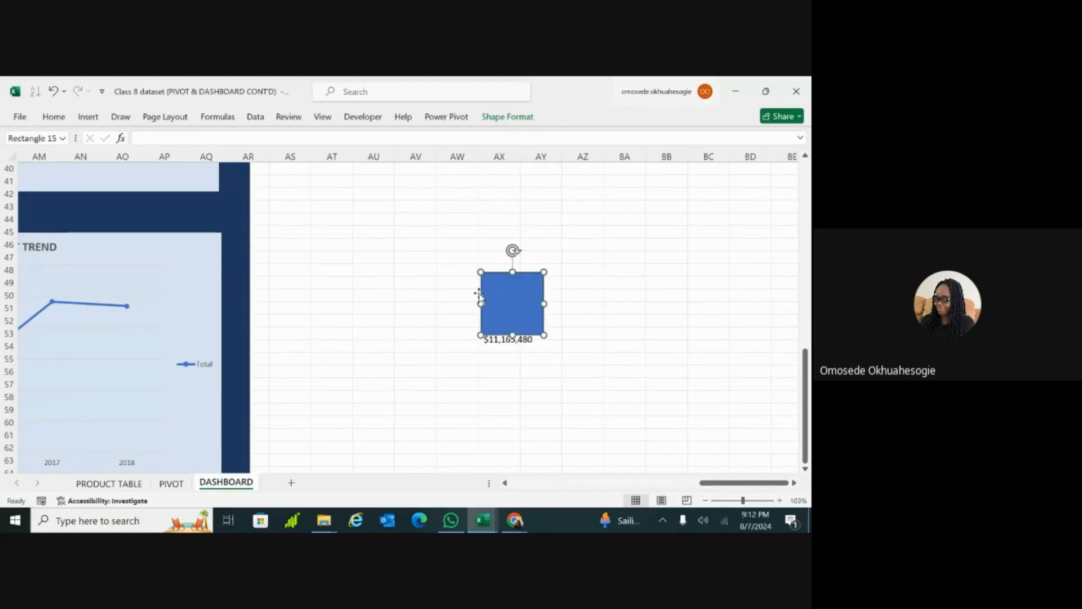
{"action": "left_click_drag", "start_coordinate": [500, 295], "coordinate": [469, 287]}
Step: Bring the linked revenue text box forward and place it over the lower half of the new rectangle
{"action": "left_click", "coordinate": [508, 342]}
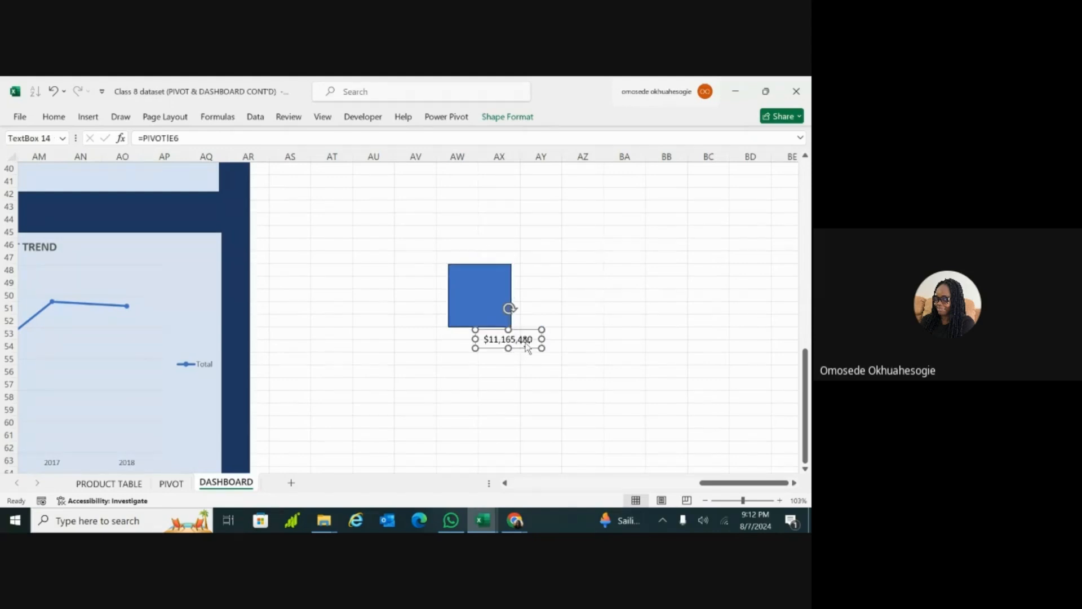
{"action": "left_click_drag", "start_coordinate": [521, 344], "coordinate": [486, 348]}
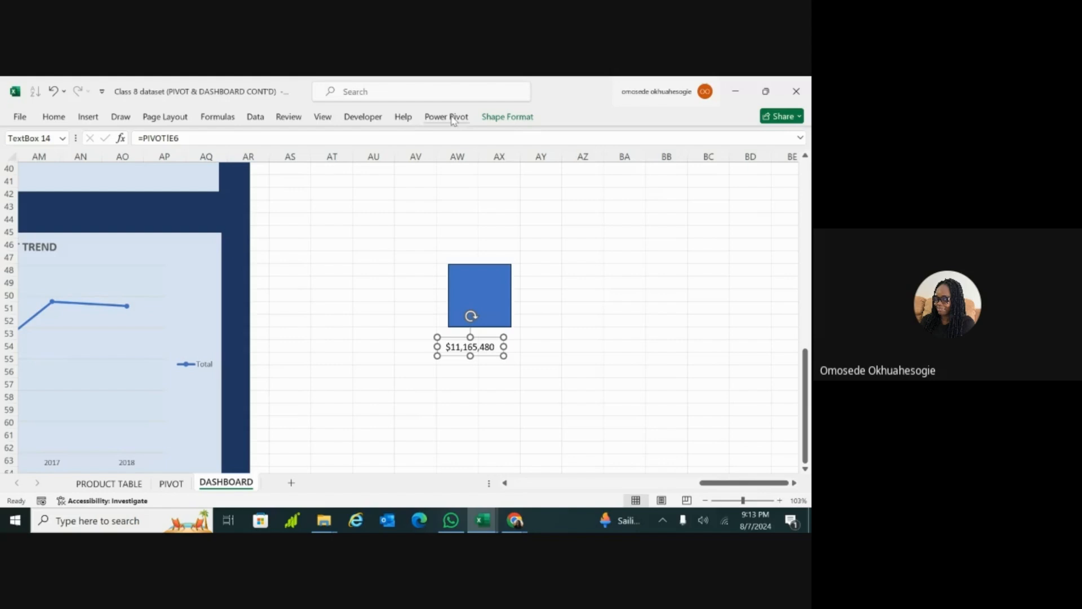
{"action": "left_click", "coordinate": [510, 119]}
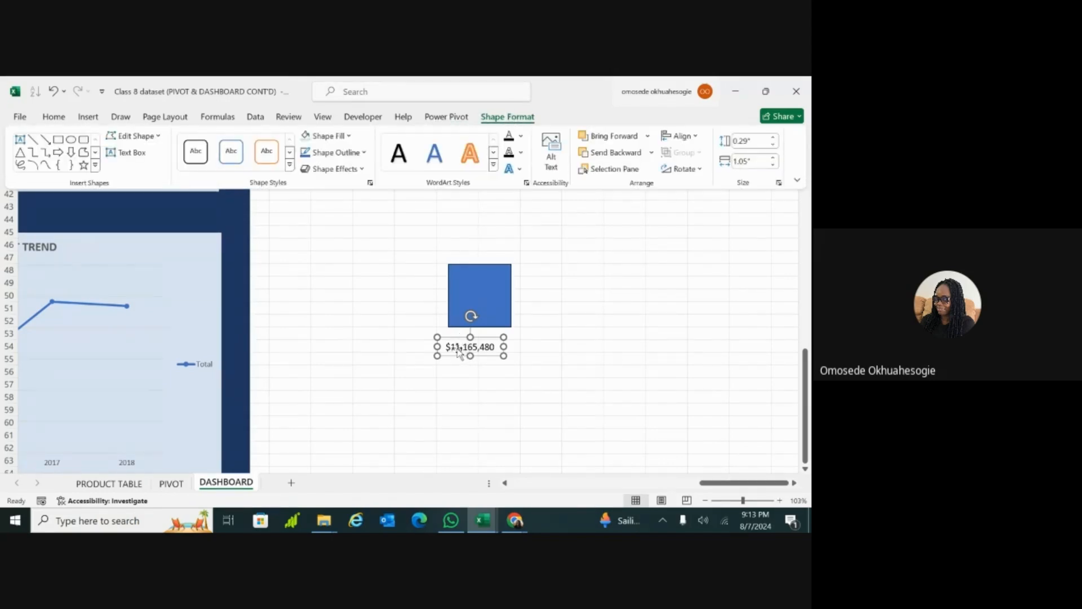
{"action": "left_click", "coordinate": [492, 346]}
{"action": "left_click", "coordinate": [235, 293]}
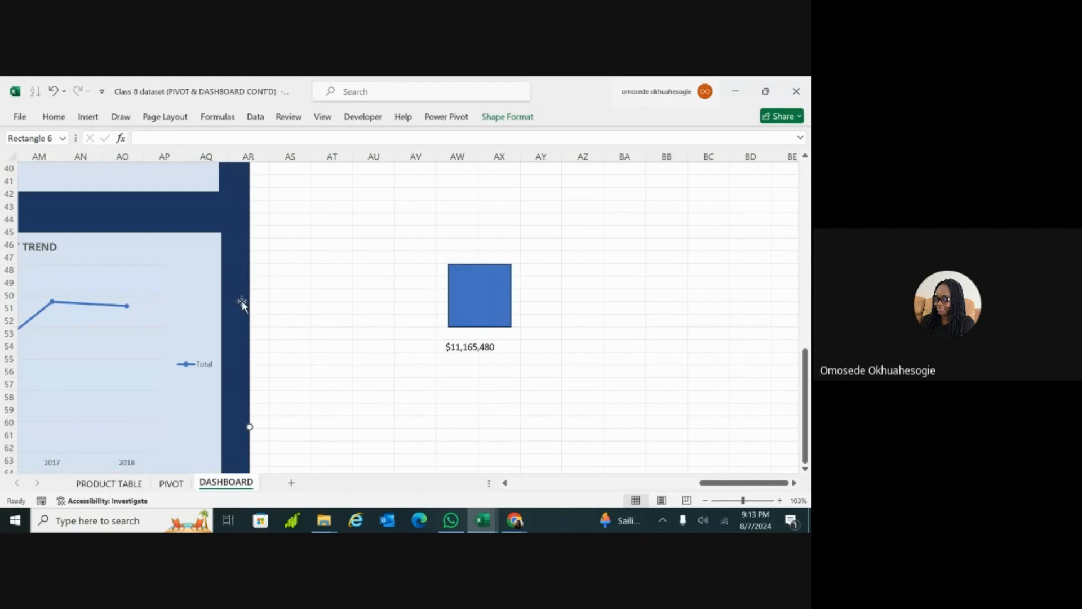
{"action": "left_click", "coordinate": [472, 348]}
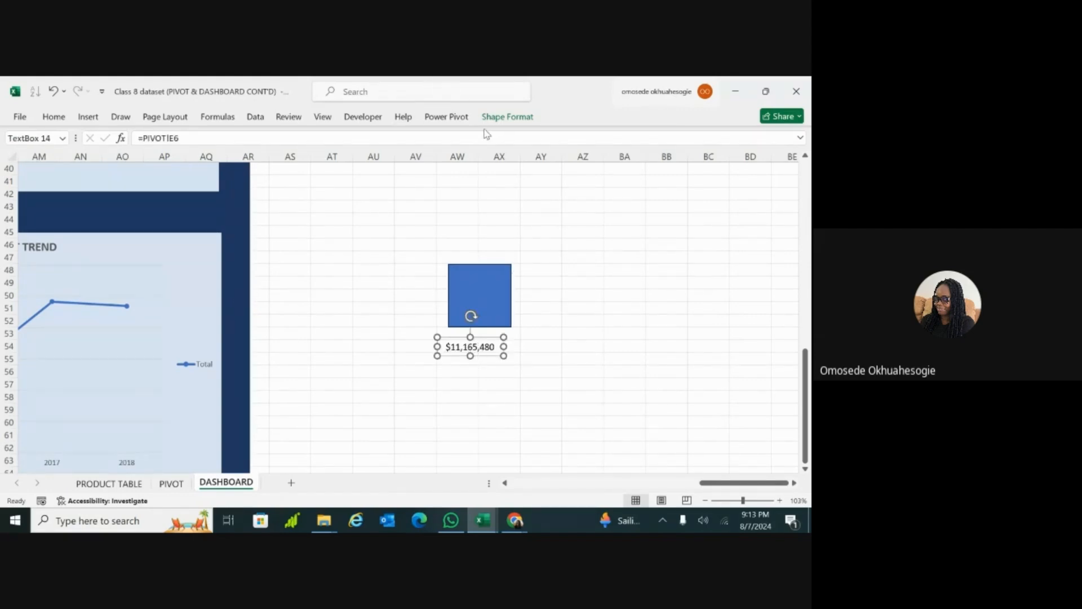
{"action": "left_click", "coordinate": [507, 118]}
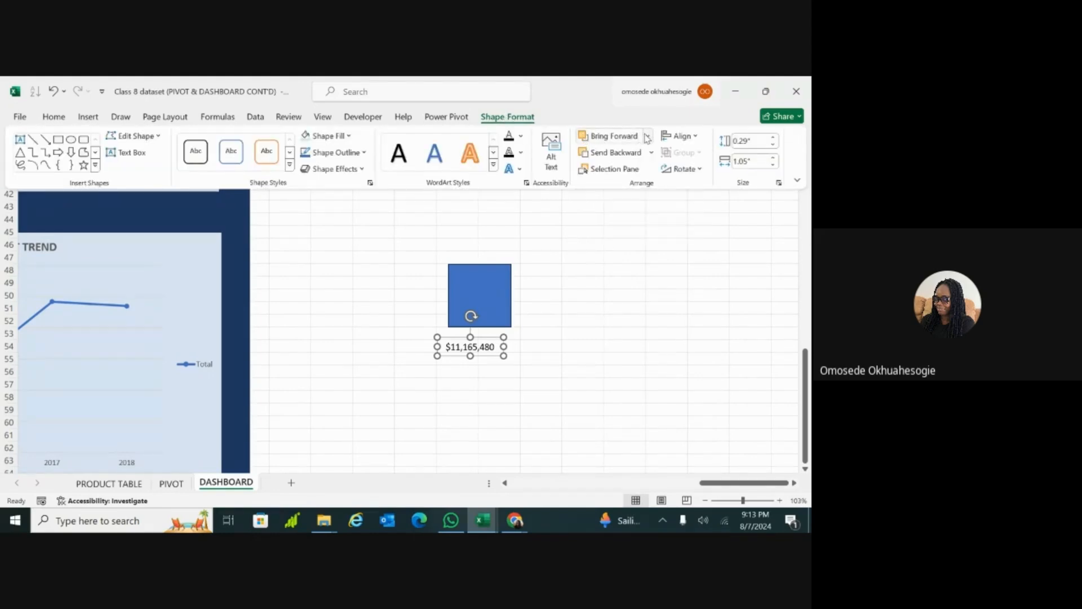
{"action": "left_click", "coordinate": [631, 137]}
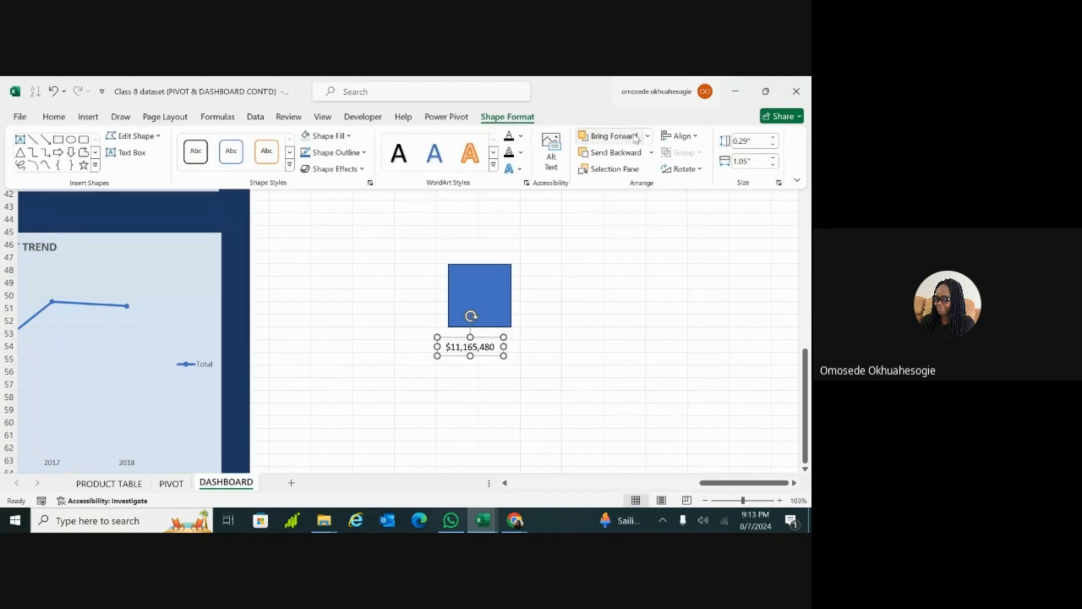
{"action": "left_click", "coordinate": [479, 347]}
{"action": "left_click_drag", "start_coordinate": [488, 347], "coordinate": [498, 306]}
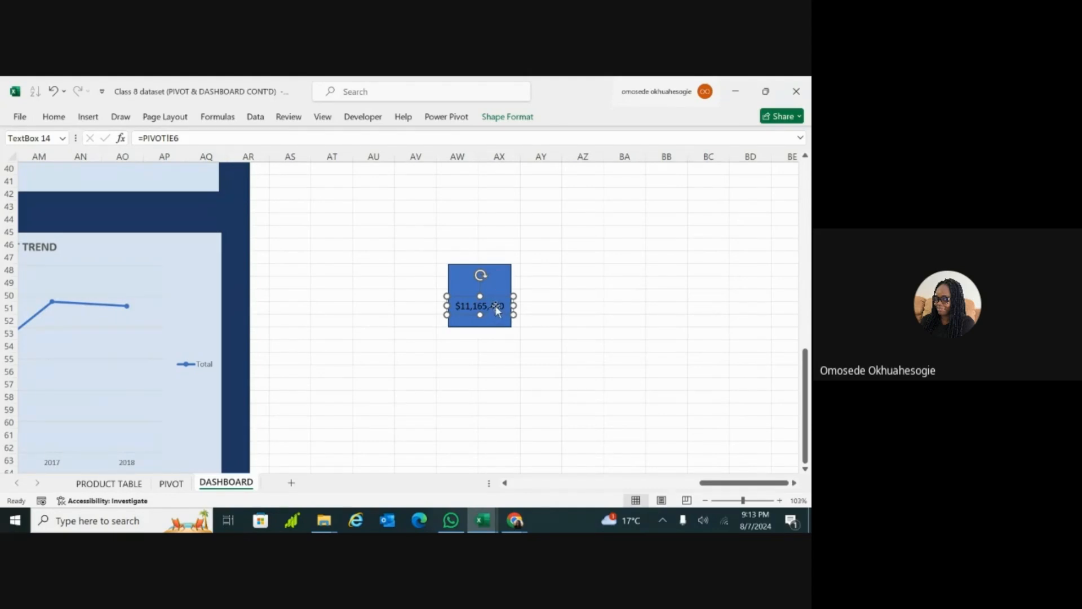
Step: Fill the new rectangle behind the revenue value with the light blue of the chart panels
{"action": "left_click", "coordinate": [496, 284]}
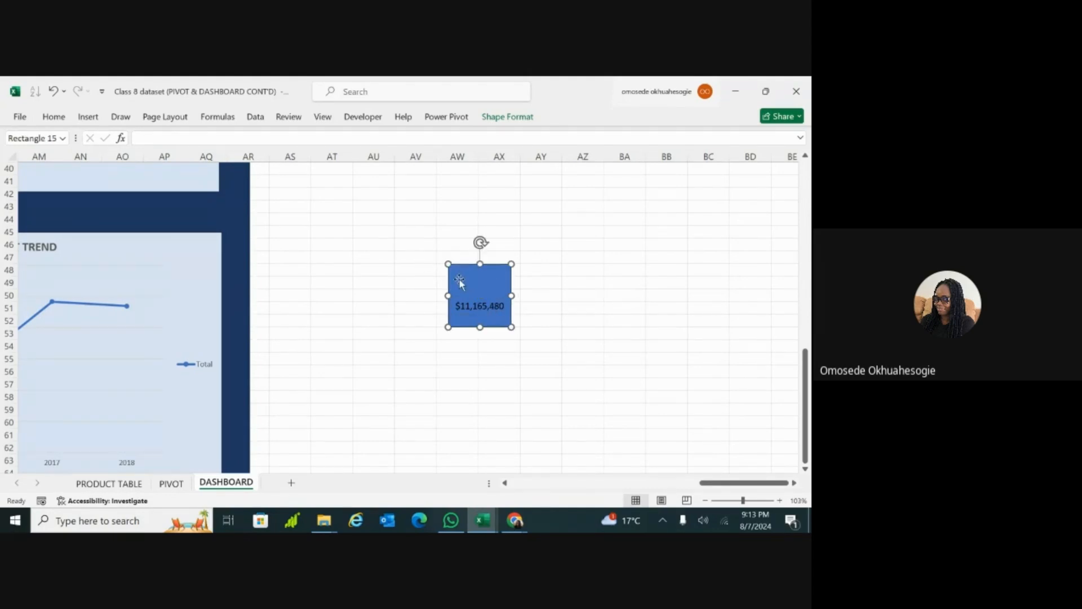
{"action": "left_click", "coordinate": [54, 117]}
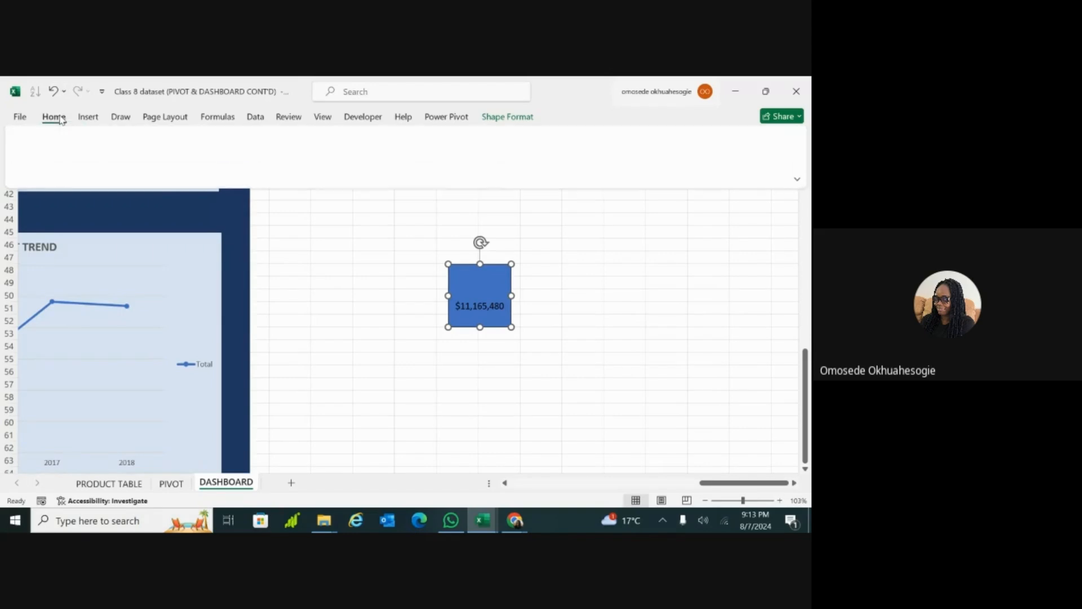
{"action": "left_click", "coordinate": [171, 162]}
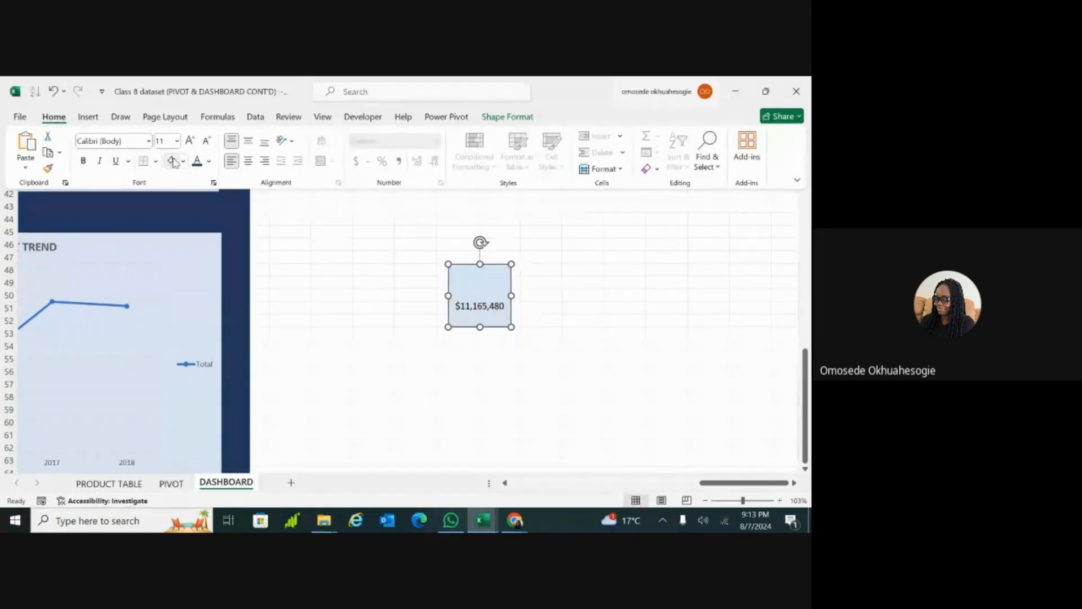
Step: Make the linked revenue text box bold and increase its font size to 12
{"action": "left_click", "coordinate": [488, 305]}
{"action": "left_click", "coordinate": [488, 305]}
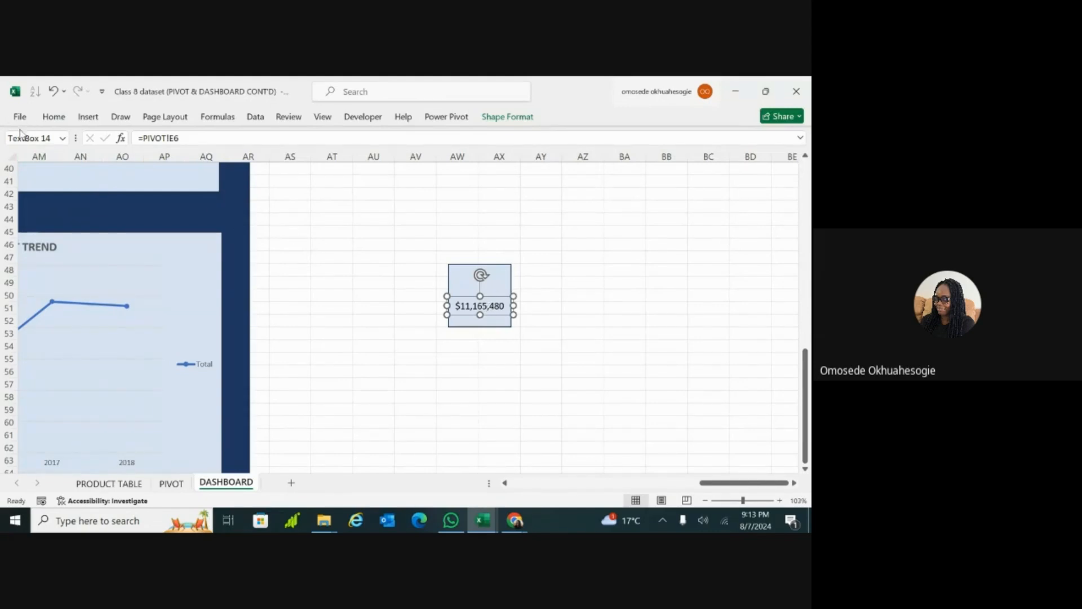
{"action": "left_click", "coordinate": [53, 117]}
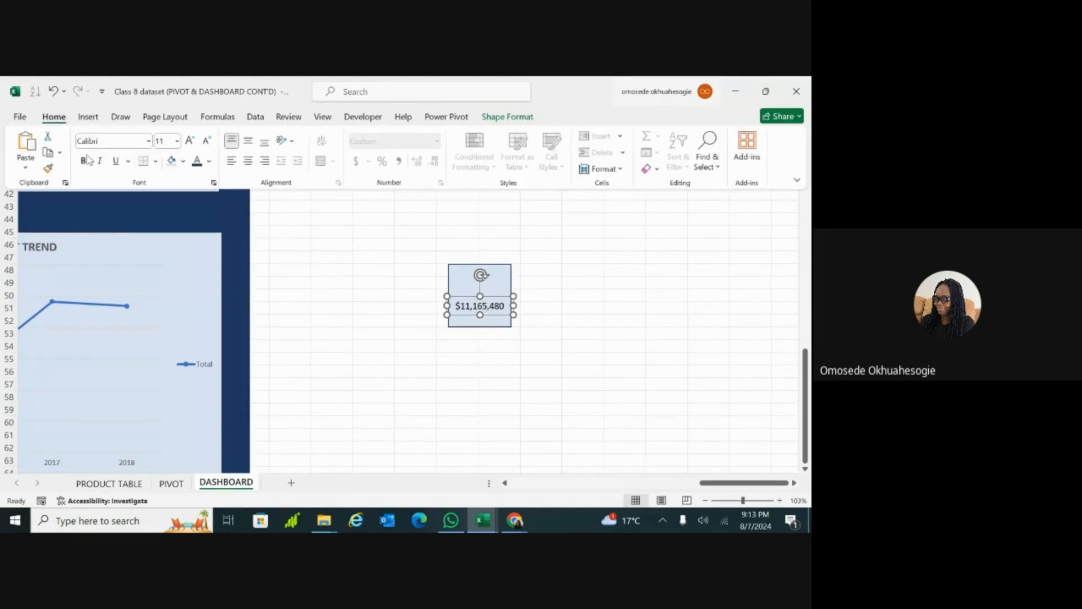
{"action": "left_click", "coordinate": [83, 161]}
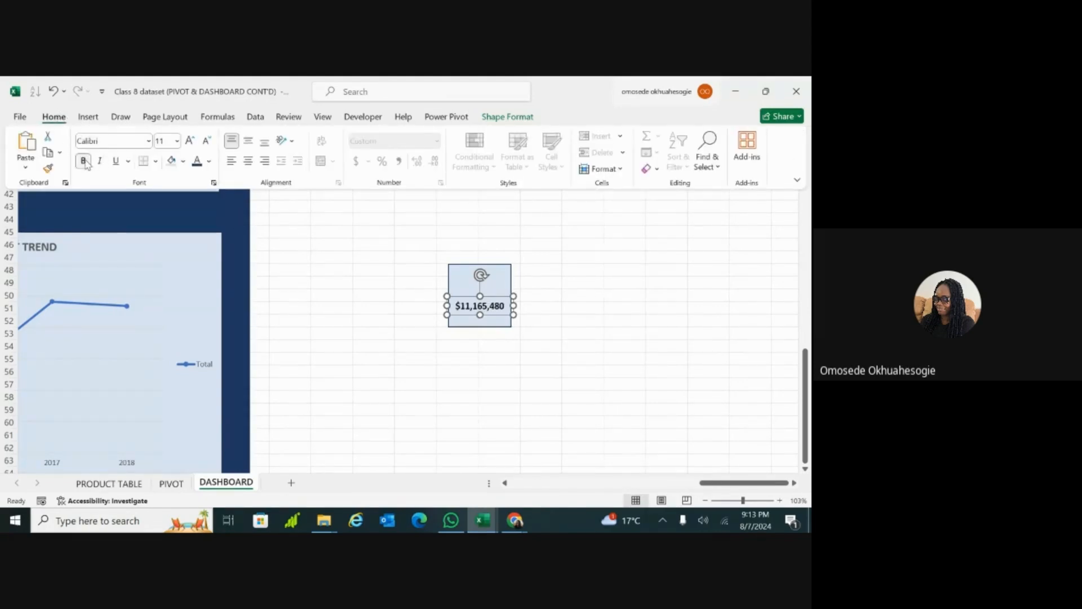
{"action": "left_click", "coordinate": [189, 141]}
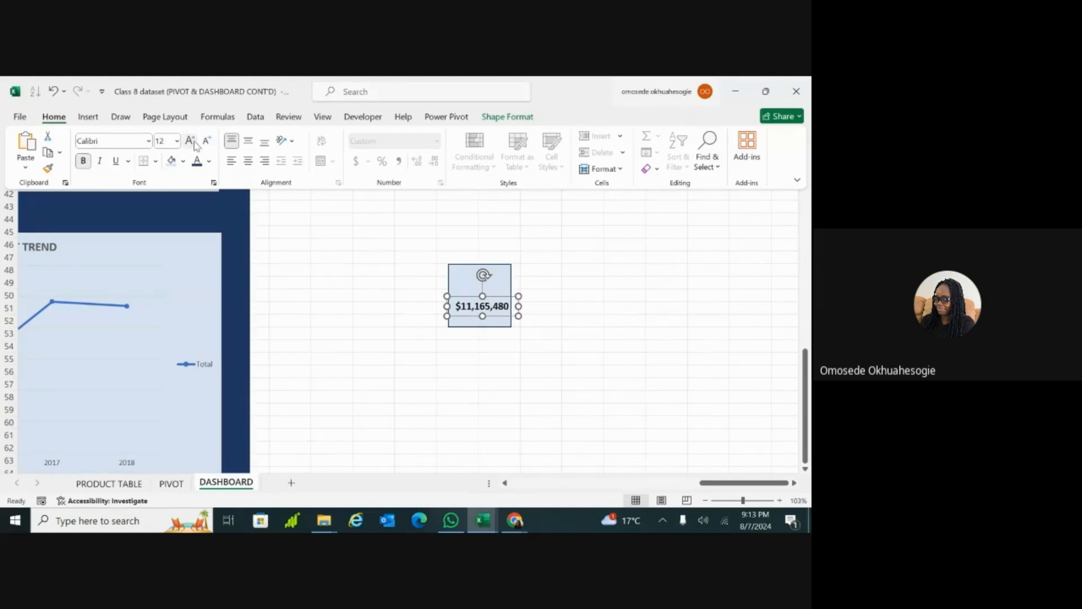
Step: Resize the light blue rectangle to be slightly wider and shorter so that it frames the revenue value
{"action": "left_click", "coordinate": [501, 296]}
{"action": "left_click", "coordinate": [510, 297]}
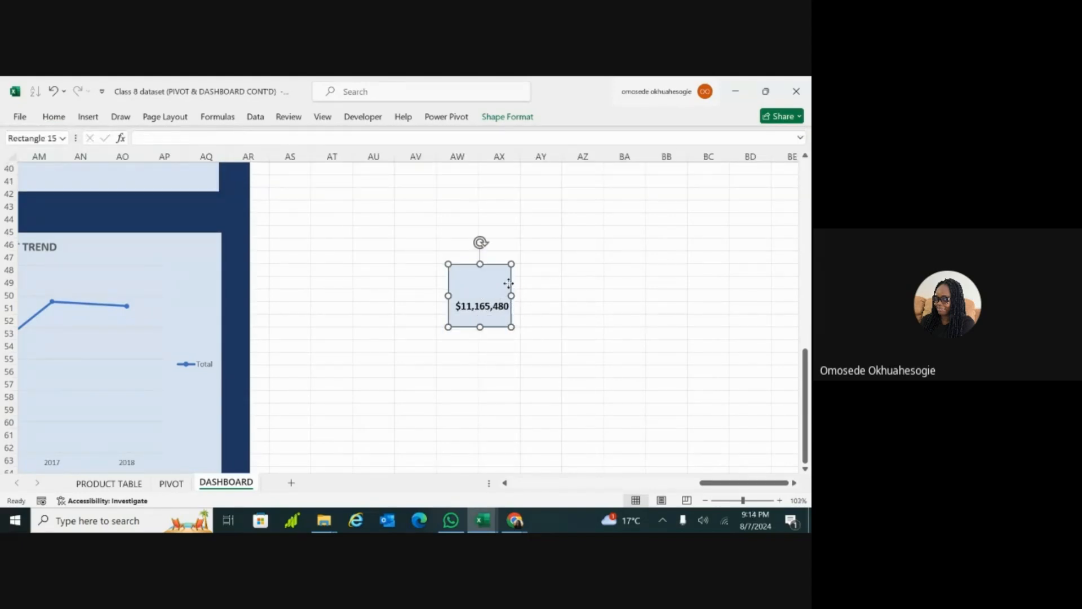
{"action": "left_click_drag", "start_coordinate": [512, 296], "coordinate": [482, 320]}
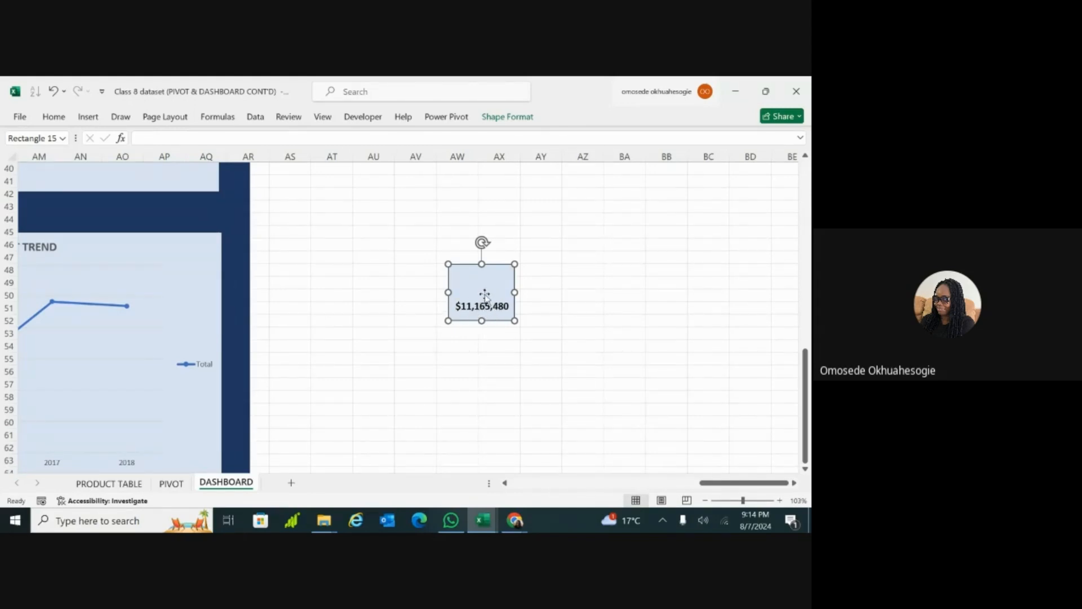
Step: Insert a text box reading "REVENUE" in the empty cells between the dashboard and the revenue card
{"action": "left_click", "coordinate": [54, 117]}
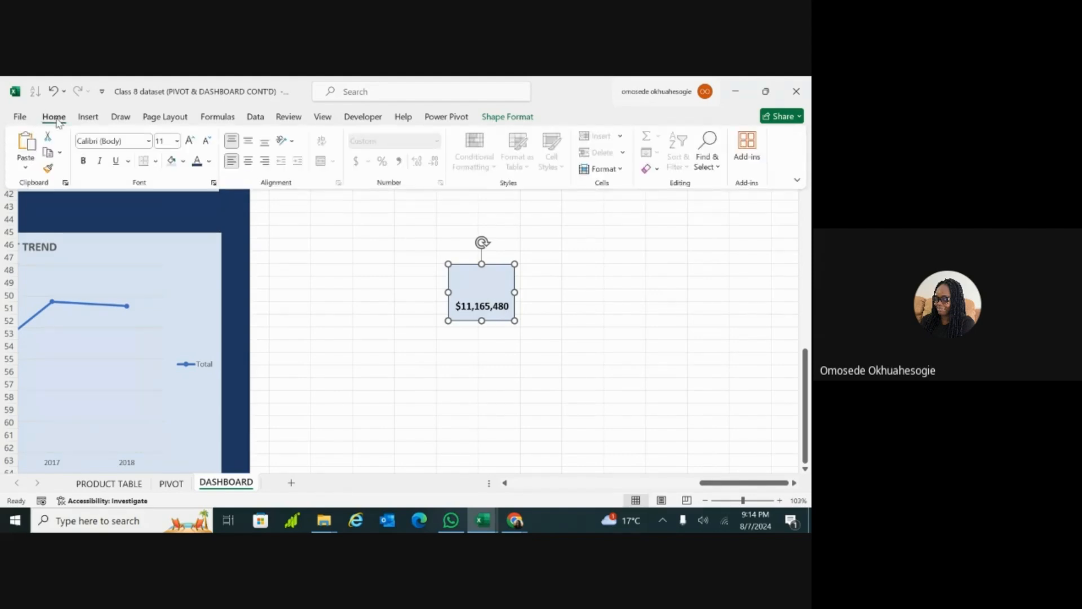
{"action": "left_click", "coordinate": [99, 121]}
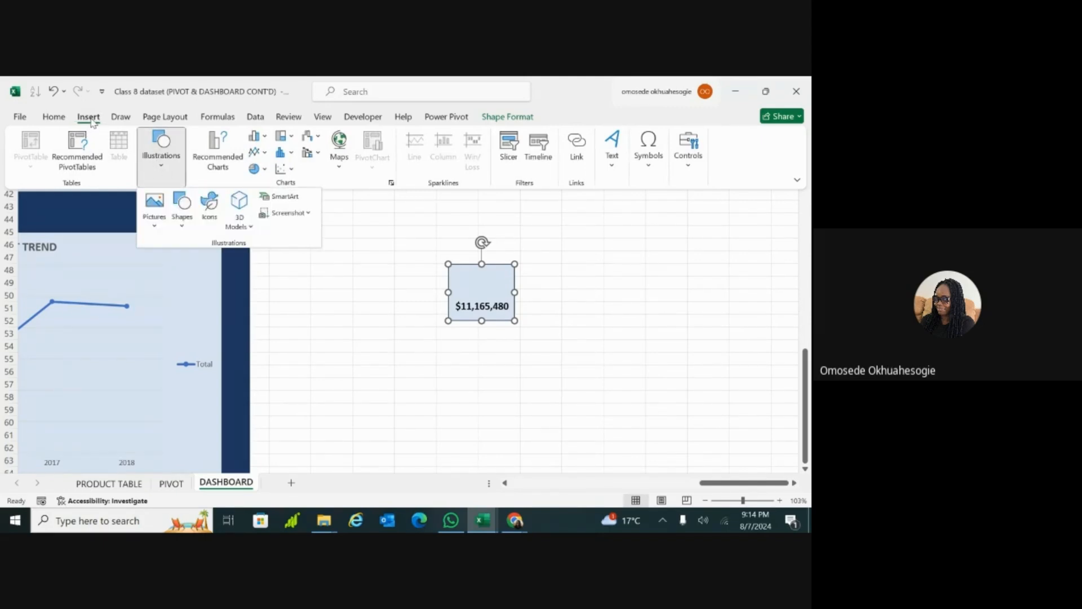
{"action": "left_click", "coordinate": [165, 173]}
{"action": "left_click", "coordinate": [164, 172]}
{"action": "left_click", "coordinate": [181, 218]}
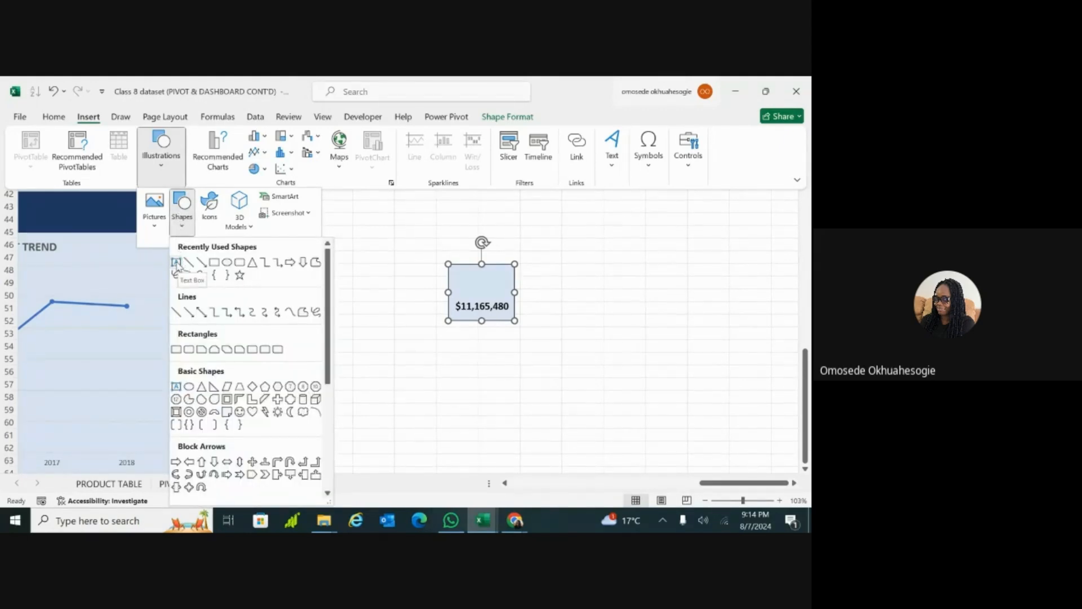
{"action": "left_click", "coordinate": [177, 262]}
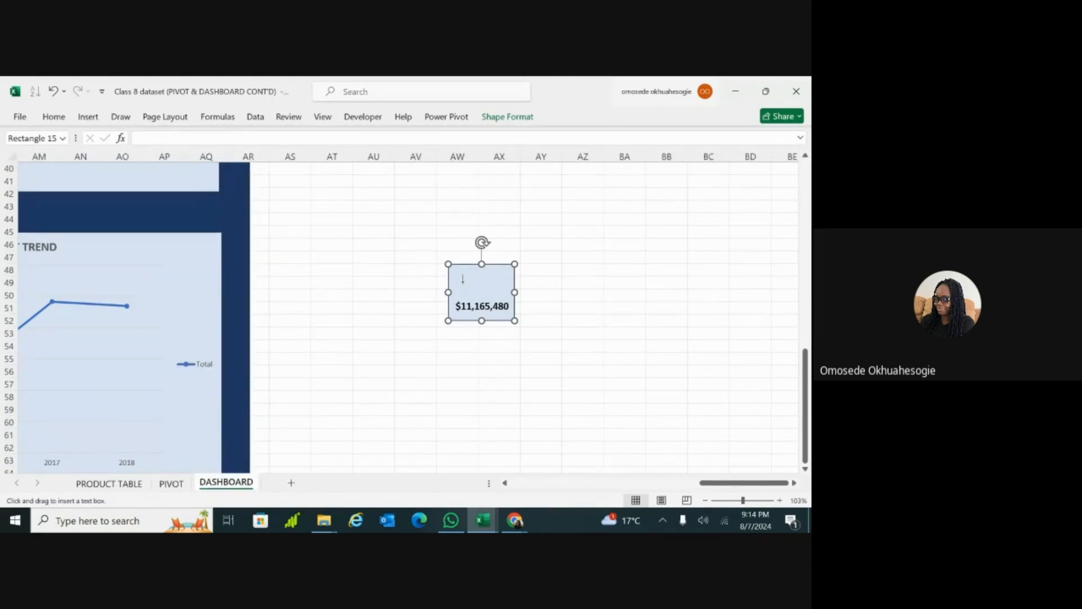
{"action": "left_click", "coordinate": [318, 287]}
{"action": "type", "text": "REVENUE"}
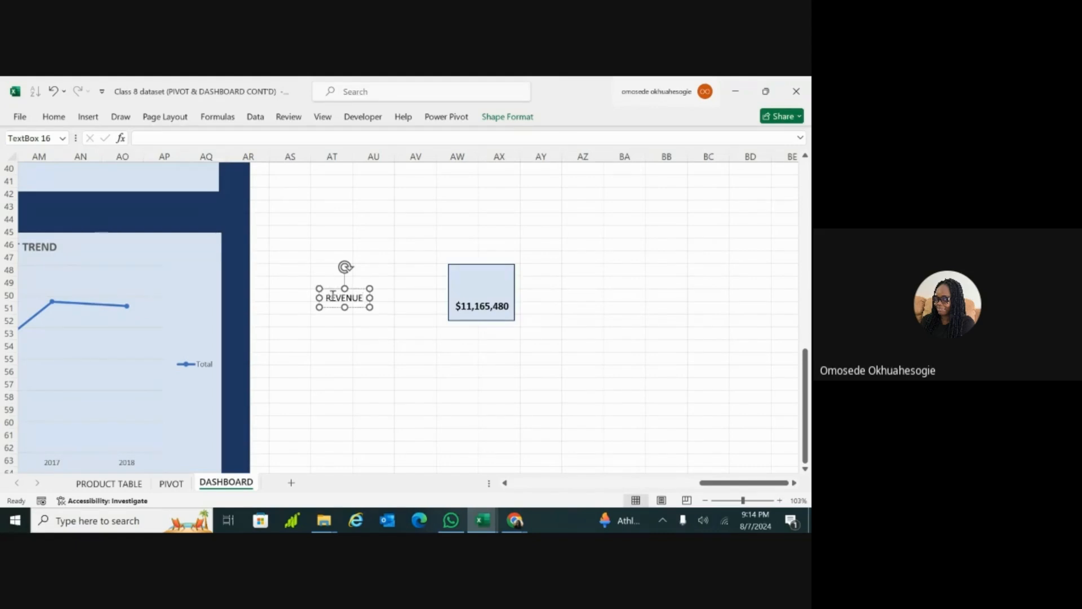
Step: Make the text of the new REVENUE label bold
{"action": "double_click", "coordinate": [336, 300]}
{"action": "key", "text": "ctrl+b"}
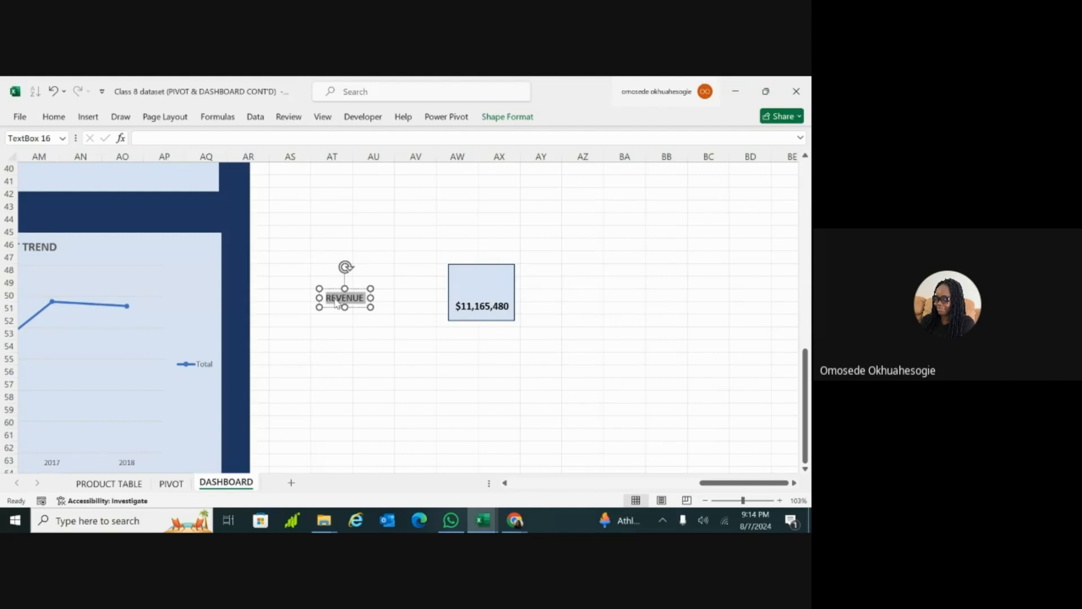
{"action": "left_click", "coordinate": [360, 318]}
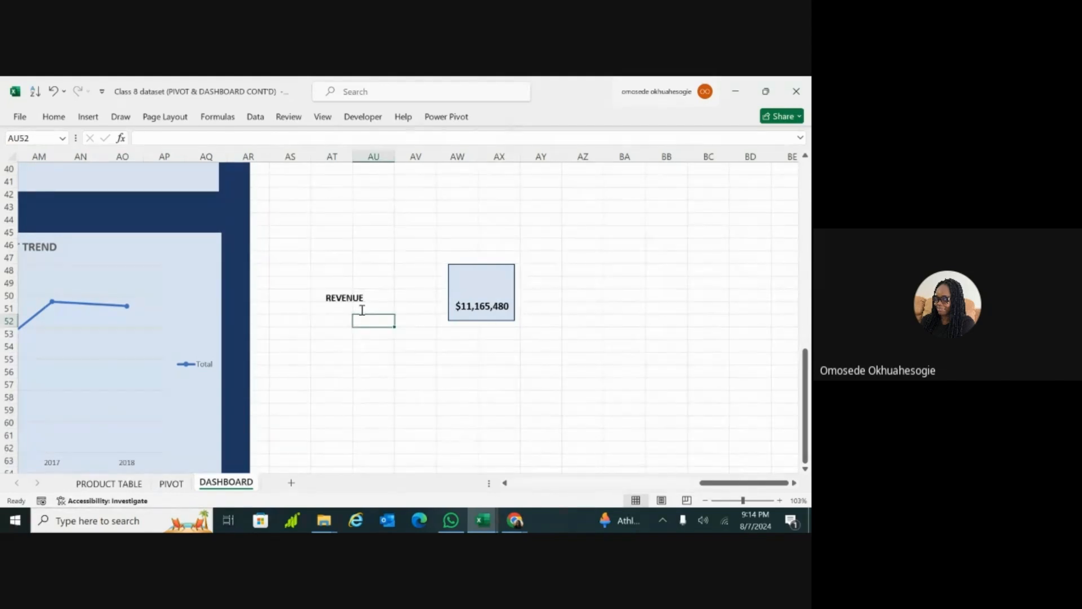
Step: Move the REVENUE label onto the upper half of the light blue rectangle, above the revenue value
{"action": "left_click", "coordinate": [357, 299]}
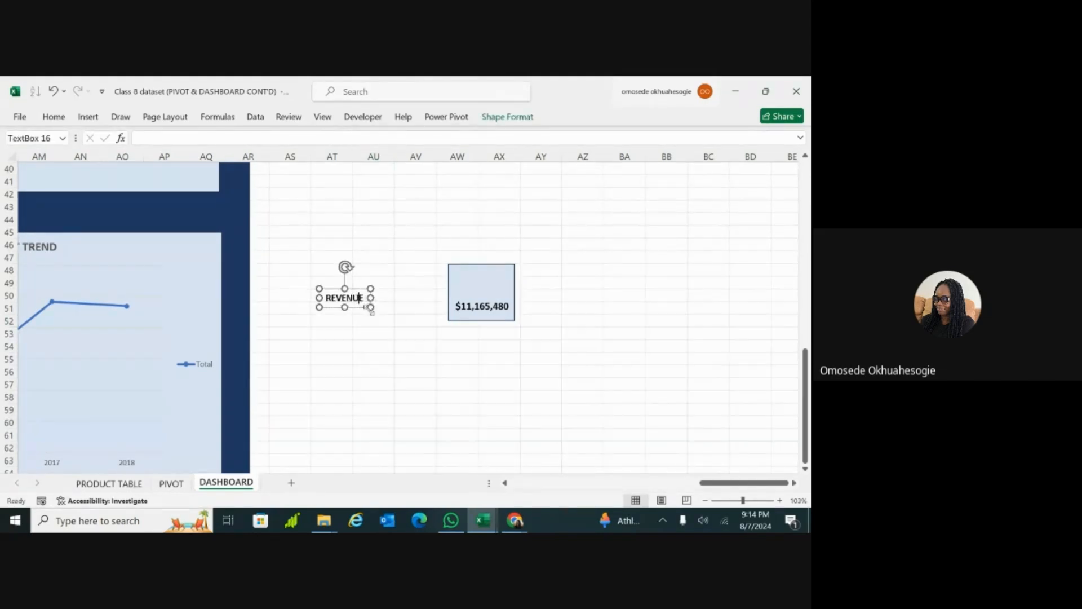
{"action": "left_click_drag", "start_coordinate": [358, 306], "coordinate": [474, 292]}
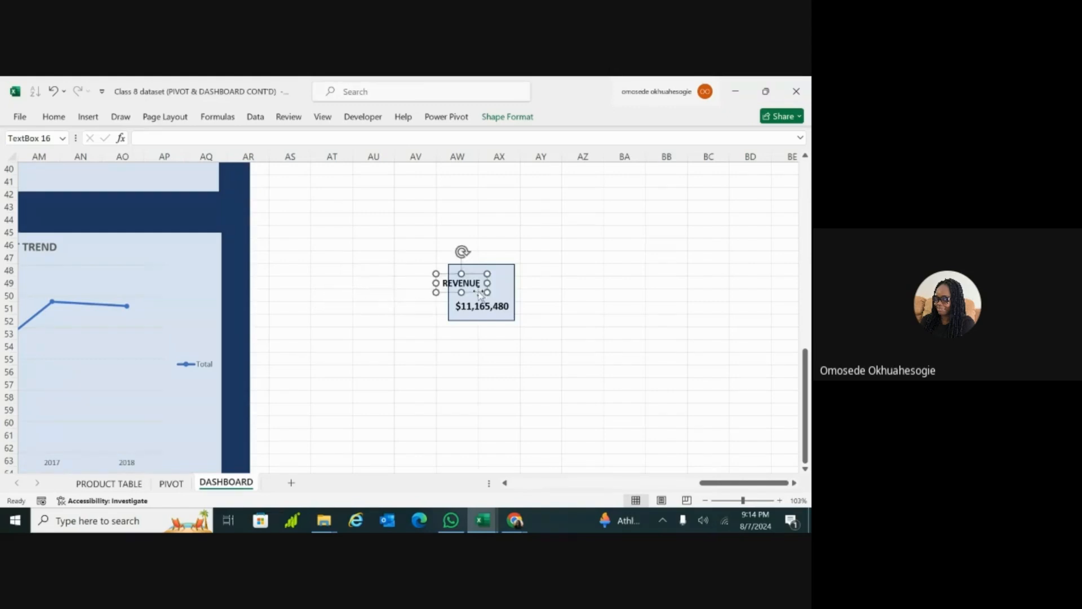
{"action": "left_click", "coordinate": [409, 334]}
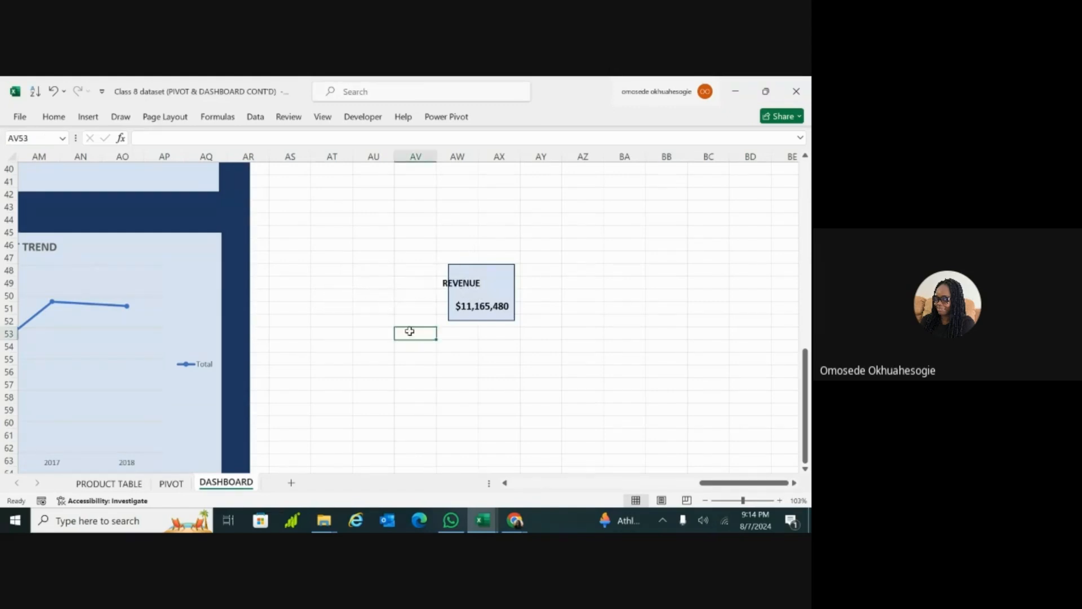
{"action": "left_click", "coordinate": [476, 285]}
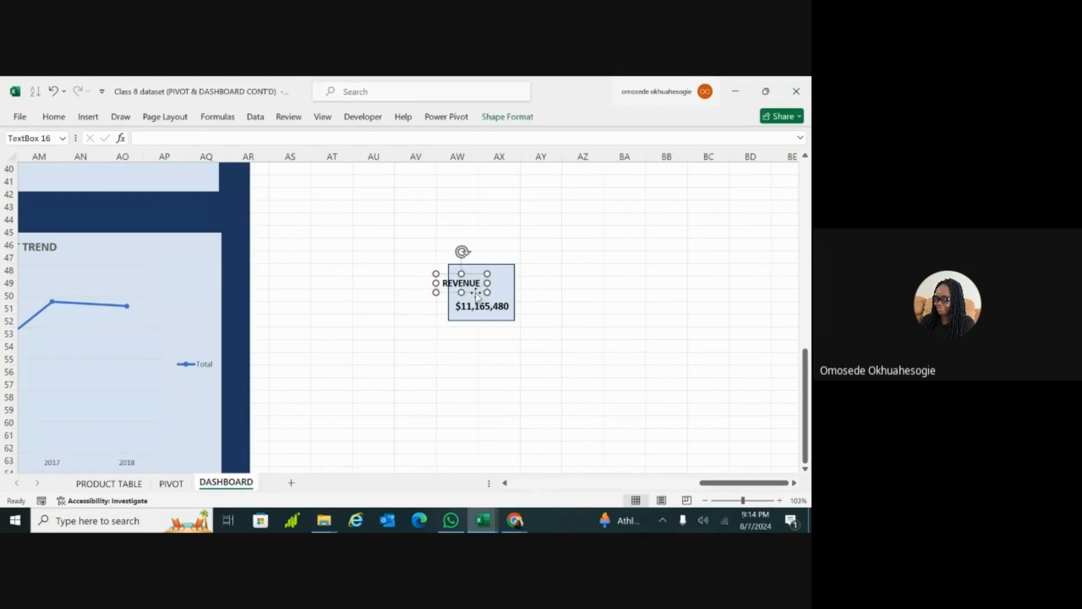
{"action": "left_click_drag", "start_coordinate": [477, 293], "coordinate": [495, 285]}
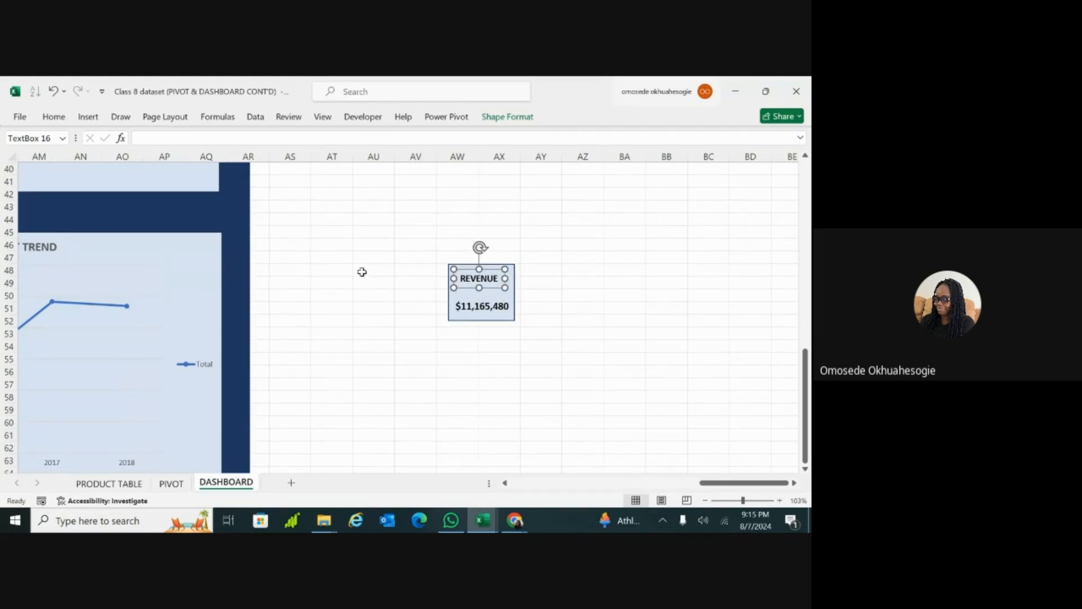
{"action": "left_click", "coordinate": [345, 269]}
Step: Increase the REVENUE label's font size to 14 and recentre it above the revenue value
{"action": "left_click", "coordinate": [483, 280]}
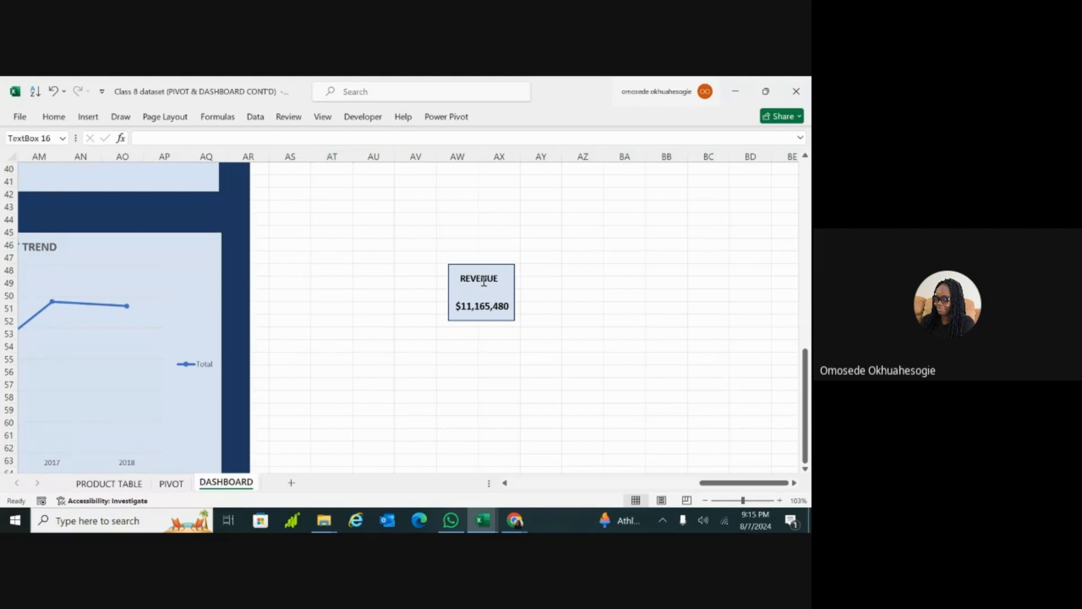
{"action": "double_click", "coordinate": [483, 280]}
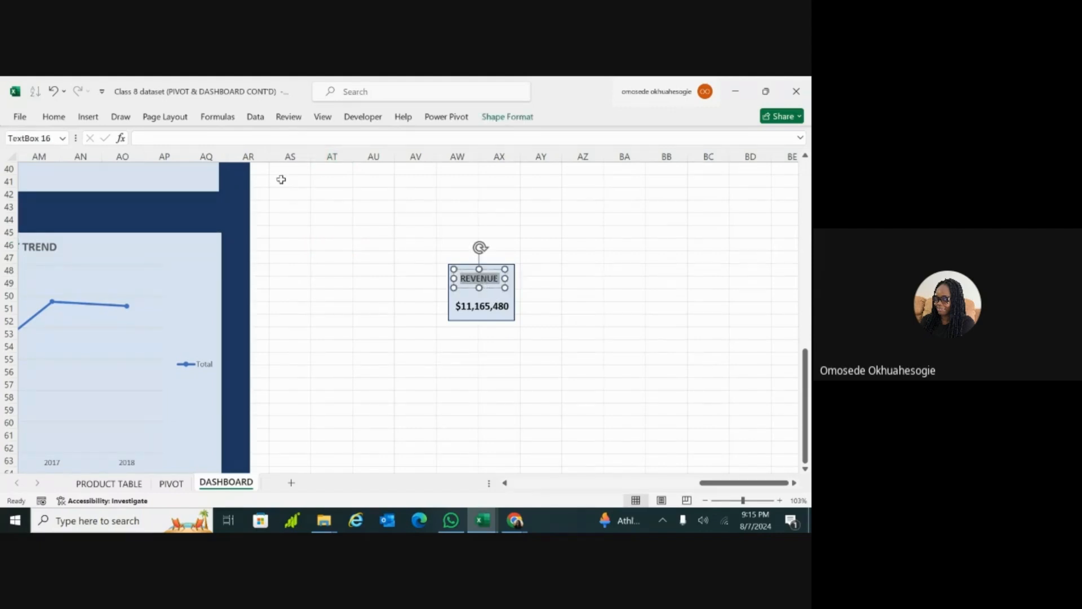
{"action": "left_click", "coordinate": [57, 119]}
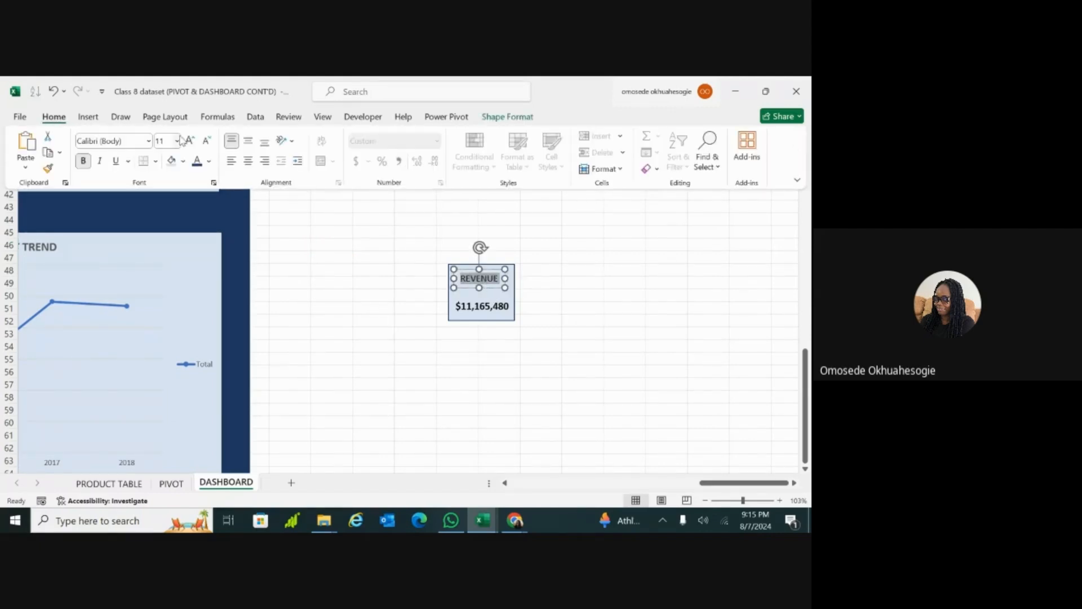
{"action": "left_click", "coordinate": [192, 143]}
{"action": "left_click", "coordinate": [192, 142]}
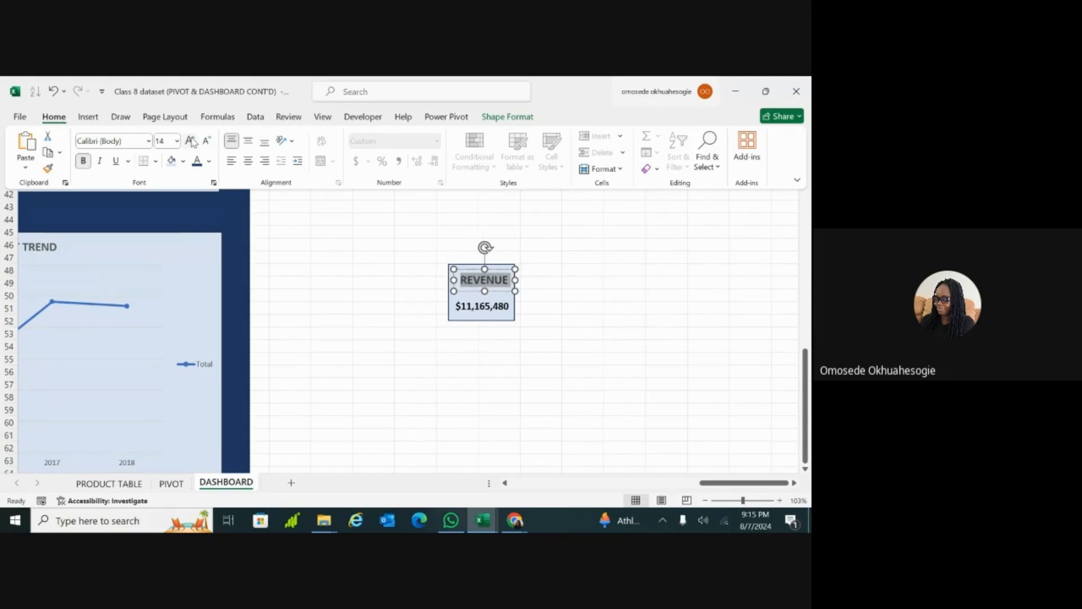
{"action": "left_click", "coordinate": [473, 292]}
{"action": "left_click_drag", "start_coordinate": [471, 289], "coordinate": [469, 292]}
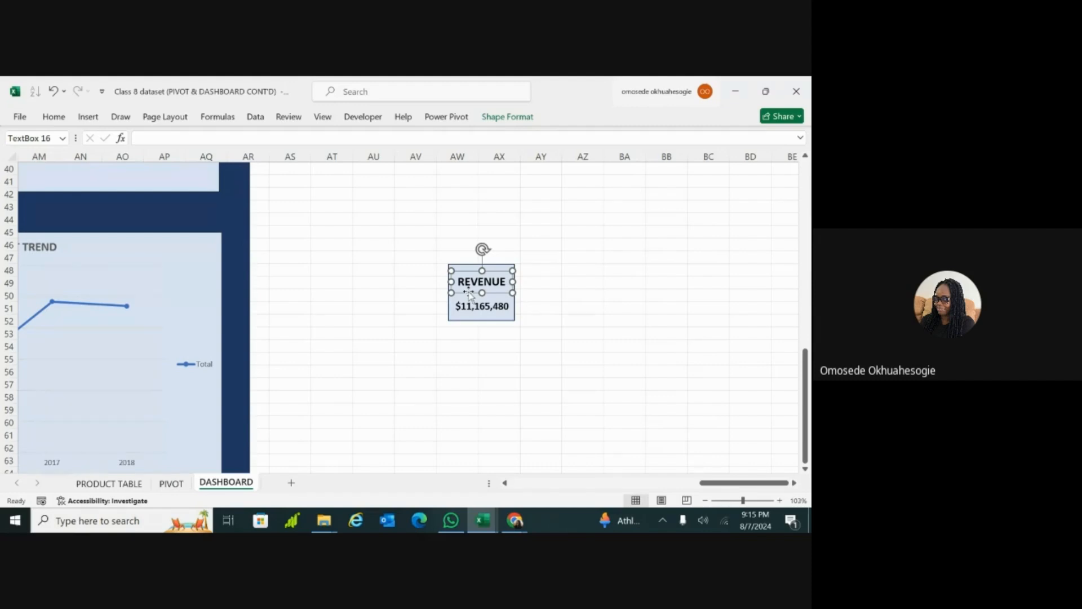
{"action": "left_click", "coordinate": [616, 367]}
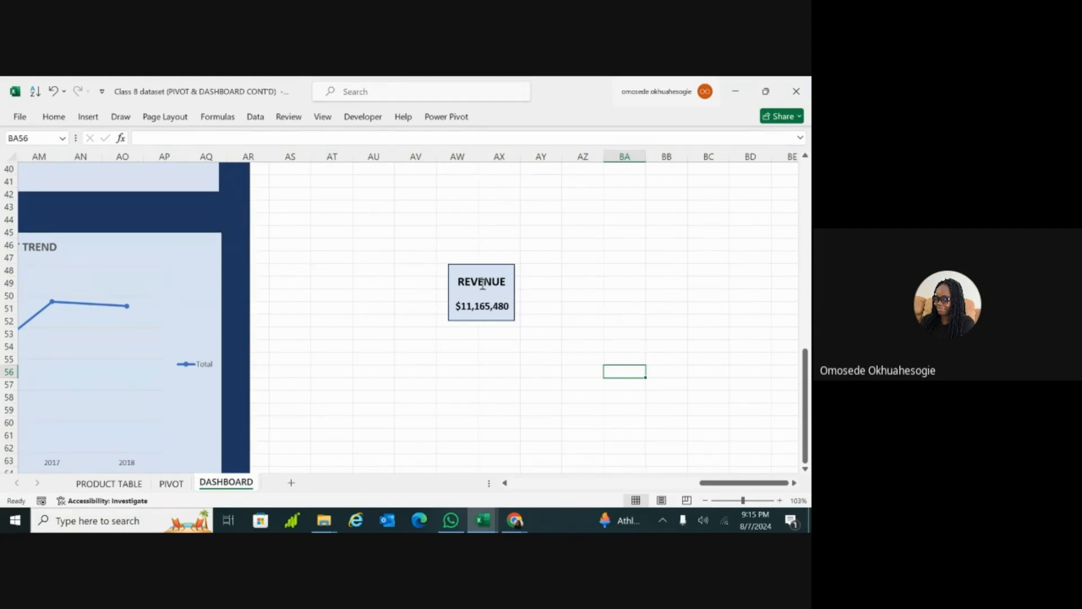
Step: Shift the light blue rectangle slightly so that it sits evenly behind the REVENUE label and its value
{"action": "left_click", "coordinate": [505, 285]}
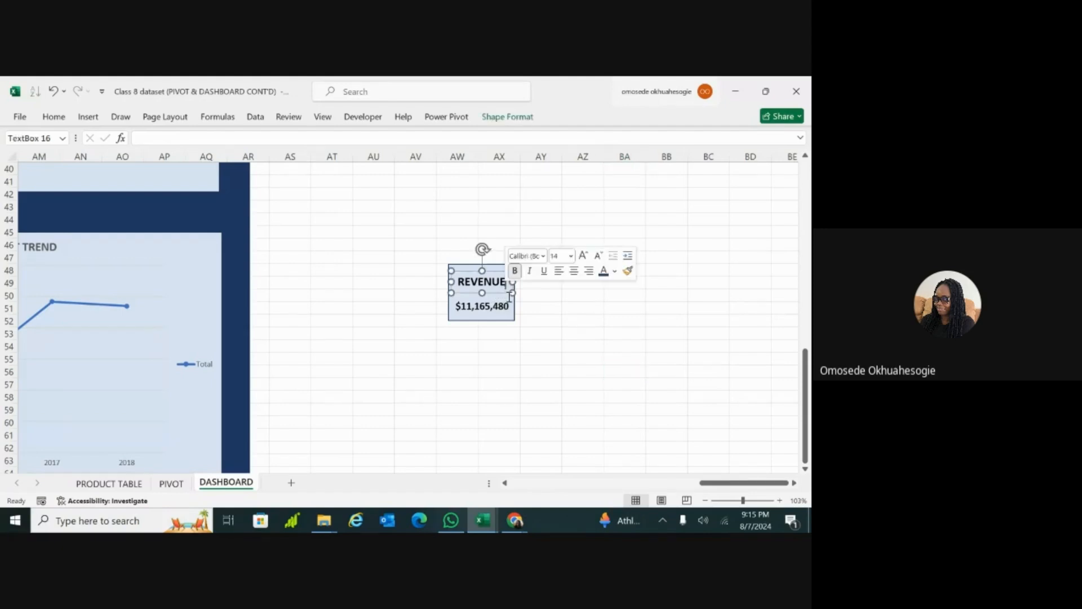
{"action": "left_click_drag", "start_coordinate": [513, 318], "coordinate": [486, 313]}
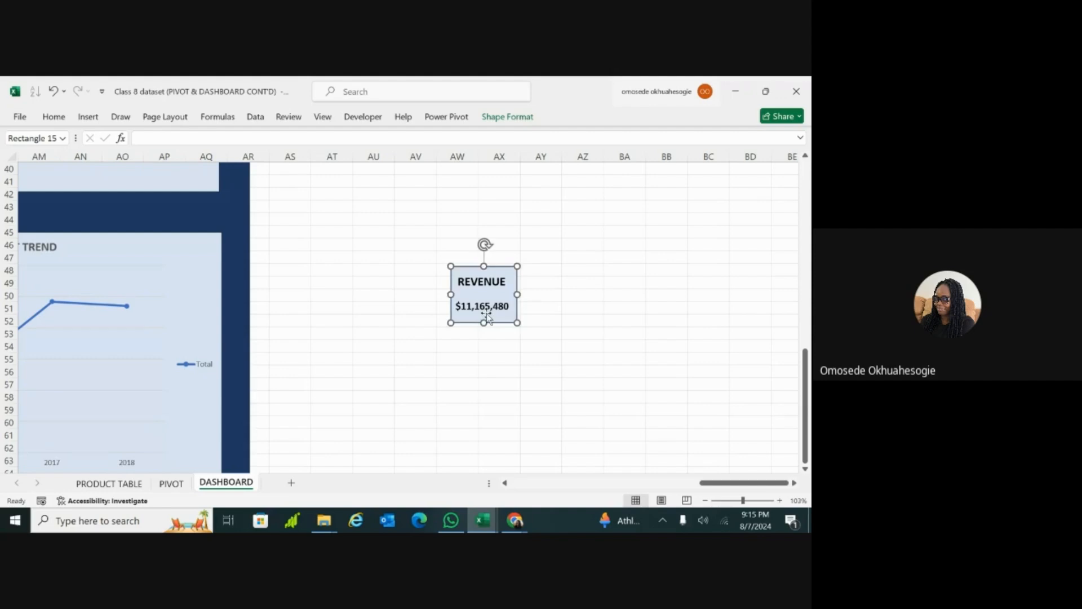
{"action": "left_click", "coordinate": [540, 427]}
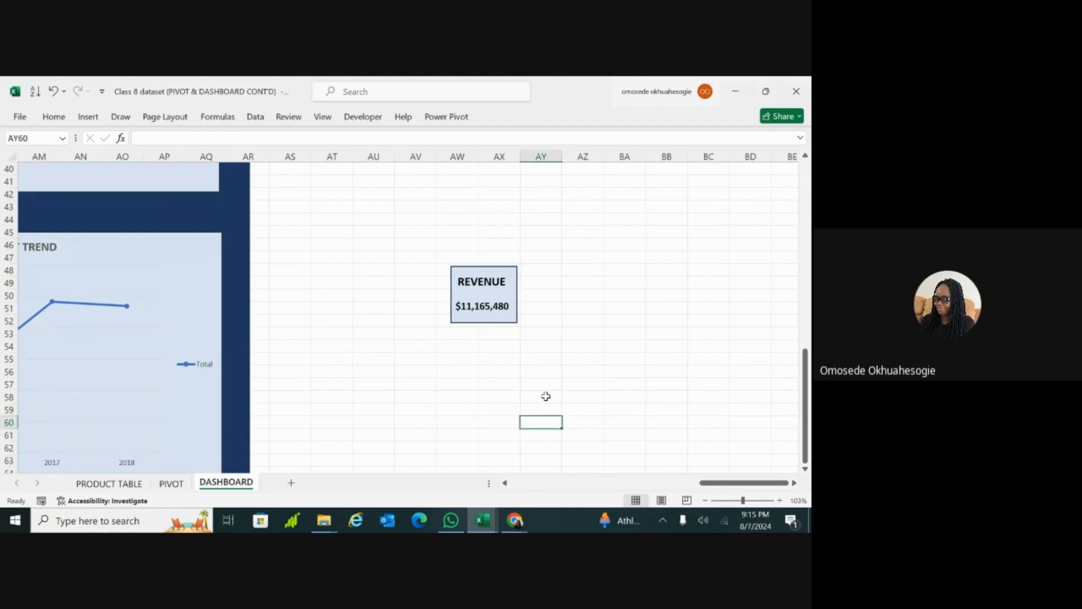
Step: Select the light blue rectangle, the linked revenue value and the REVENUE label together
{"action": "left_click", "coordinate": [510, 320]}
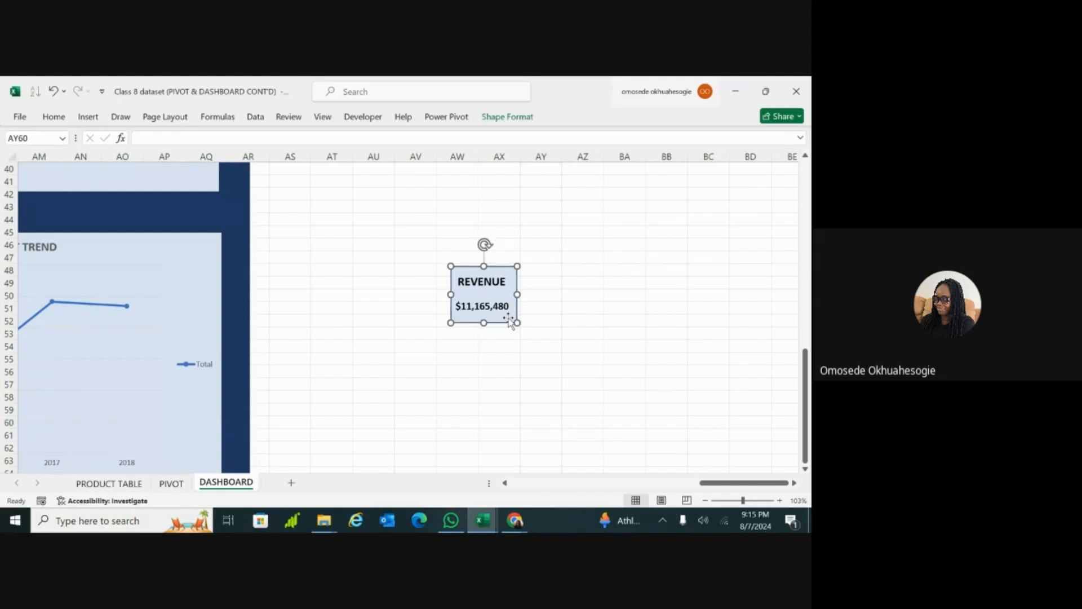
{"action": "left_click", "coordinate": [476, 312]}
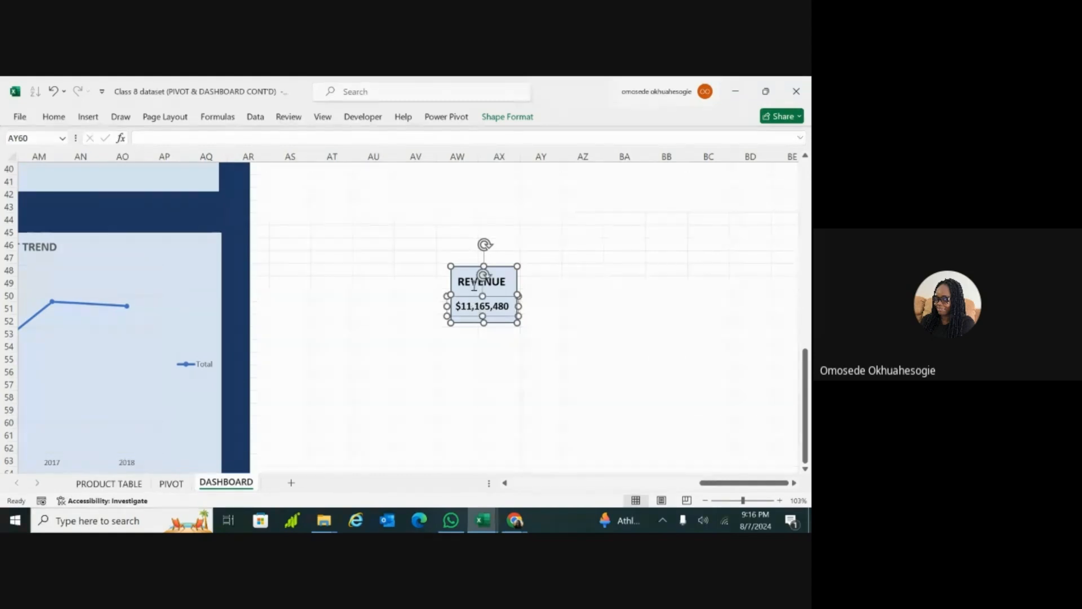
{"action": "left_click", "coordinate": [466, 282], "text": "shift"}
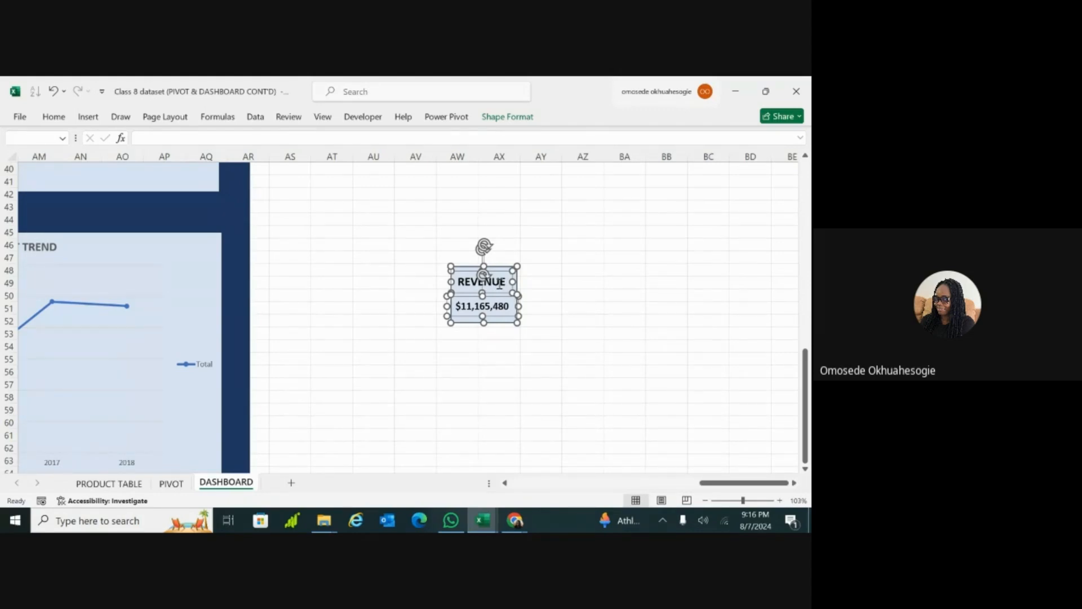
Step: Group the light blue rectangle, the REVENUE label and the linked revenue value into a single object
{"action": "left_click", "coordinate": [515, 121]}
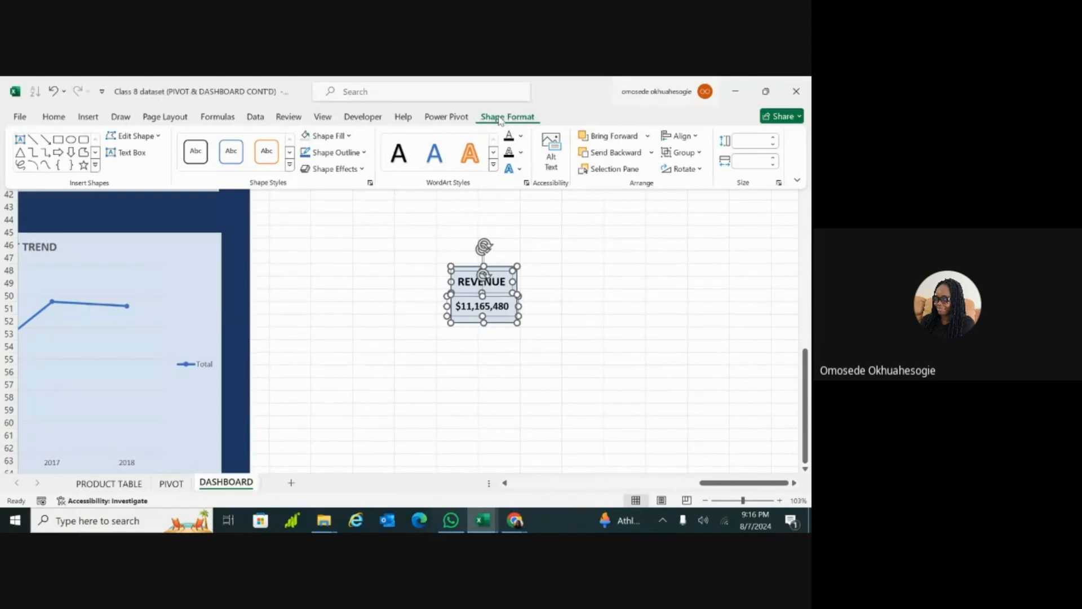
{"action": "left_click", "coordinate": [693, 155]}
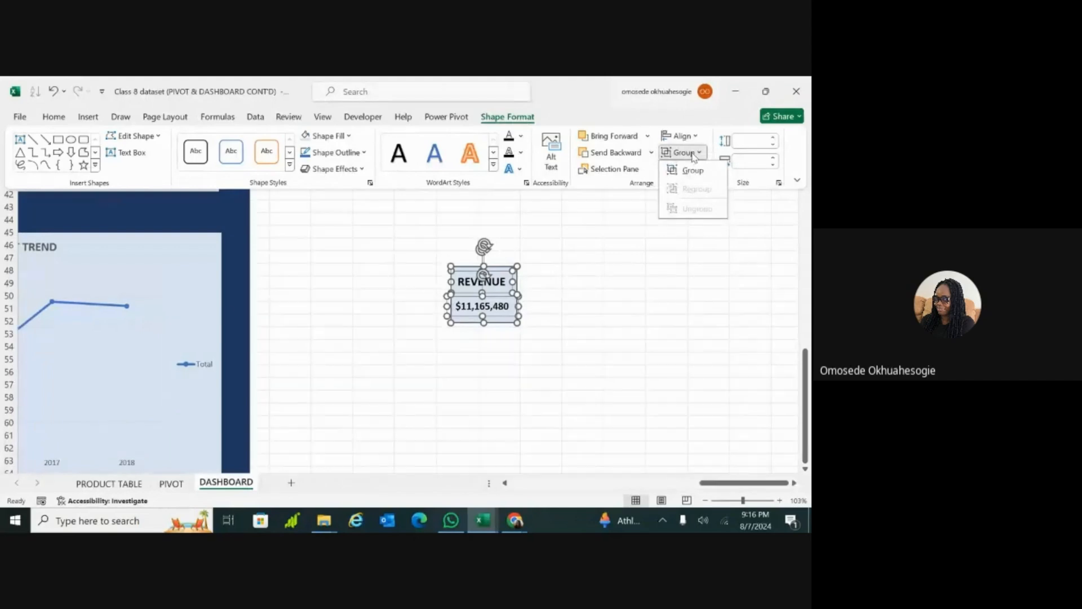
{"action": "left_click", "coordinate": [692, 169]}
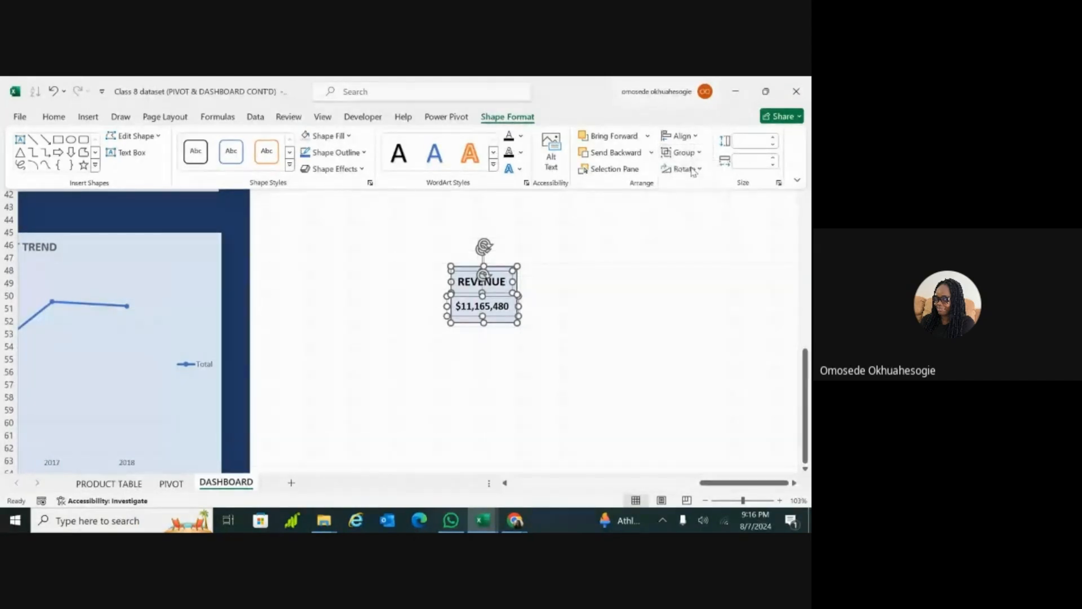
{"action": "left_click", "coordinate": [586, 272]}
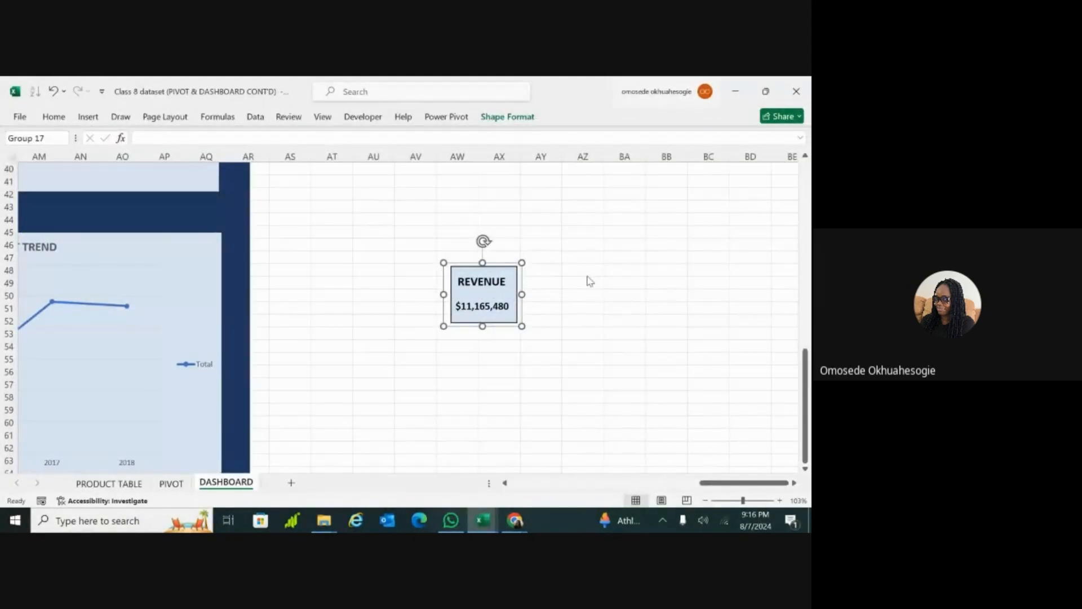
Step: Test the grouping by moving the REVENUE card a short distance down and to the left over the empty cells
{"action": "left_click", "coordinate": [530, 298]}
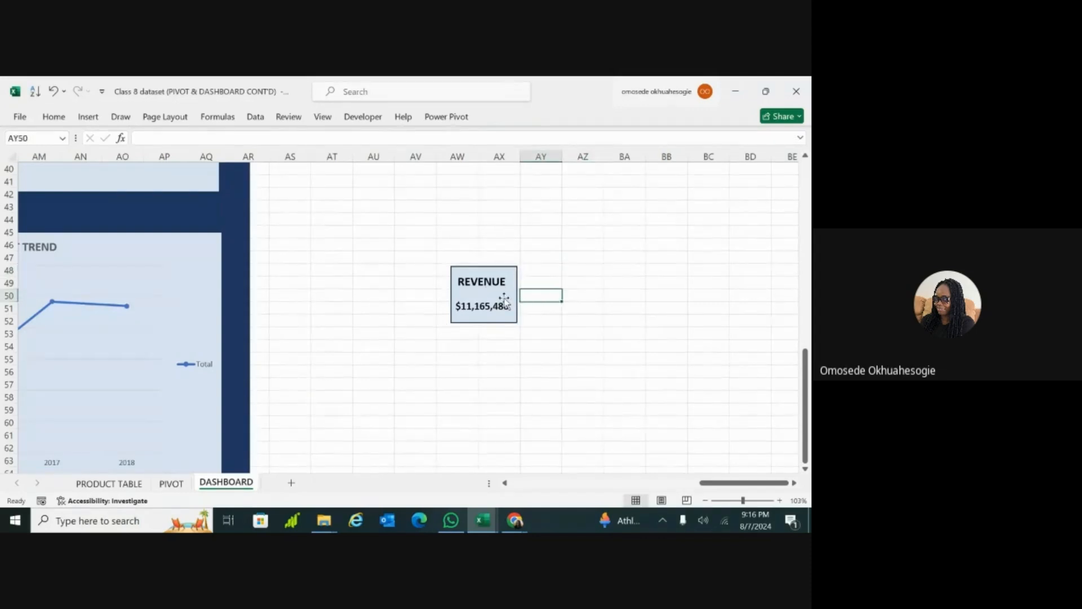
{"action": "left_click", "coordinate": [504, 301]}
{"action": "left_click", "coordinate": [506, 288]}
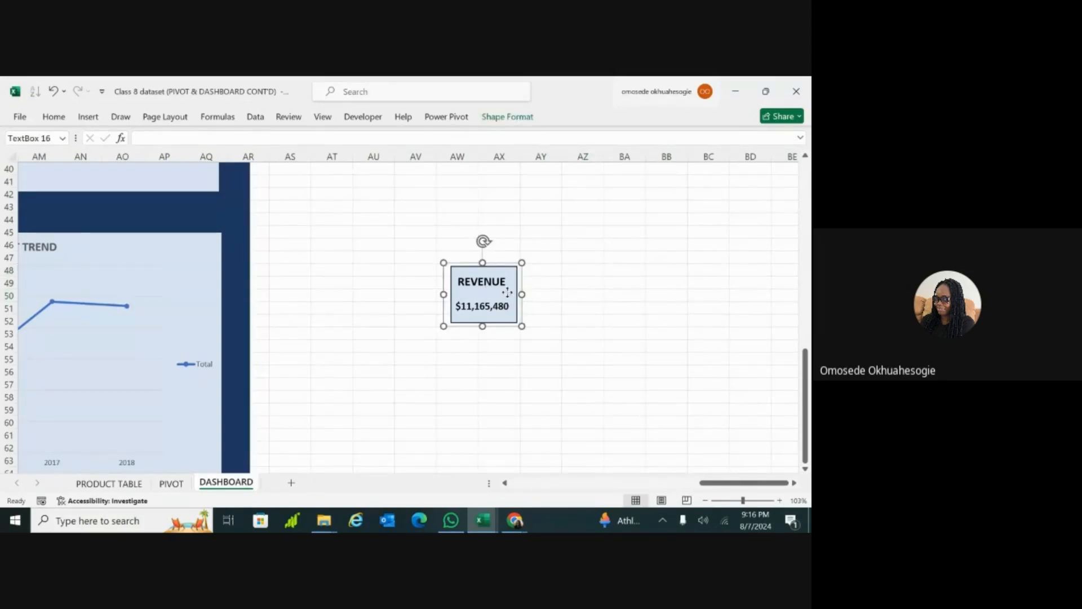
{"action": "left_click", "coordinate": [535, 314]}
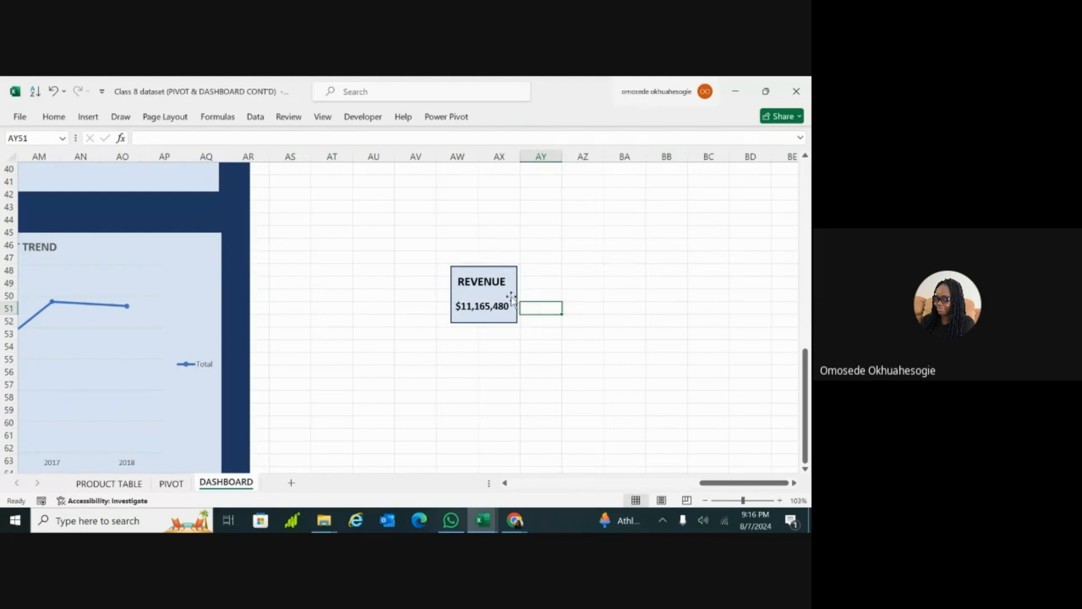
{"action": "left_click", "coordinate": [512, 311]}
{"action": "left_click_drag", "start_coordinate": [513, 315], "coordinate": [478, 338]}
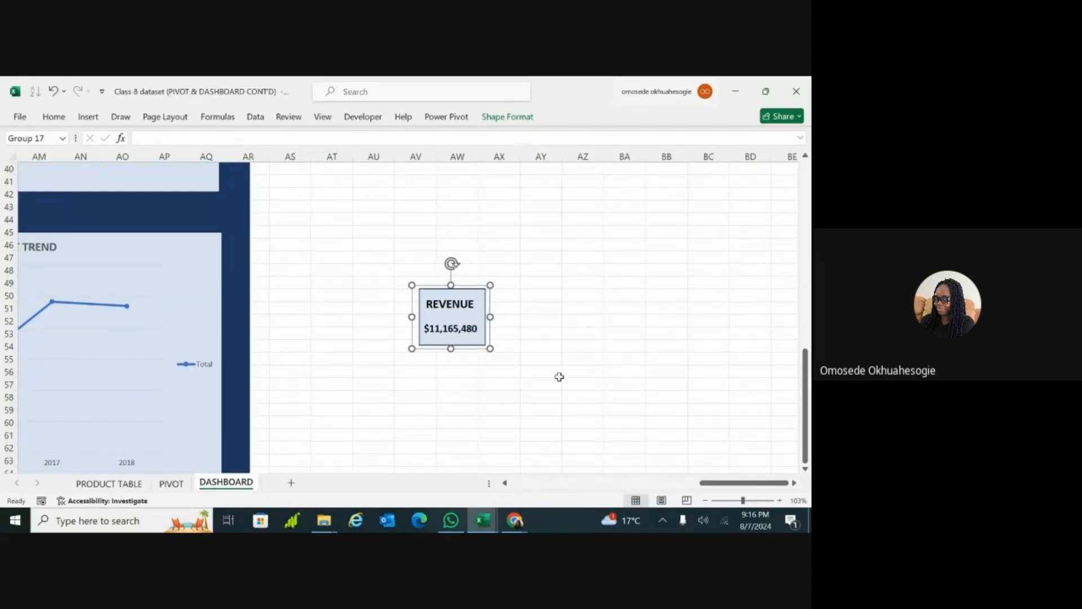
Step: Move the grouped REVENUE card onto the dark blue dashboard background, into the empty area above the SALES TREND chart
{"action": "left_click", "coordinate": [725, 501]}
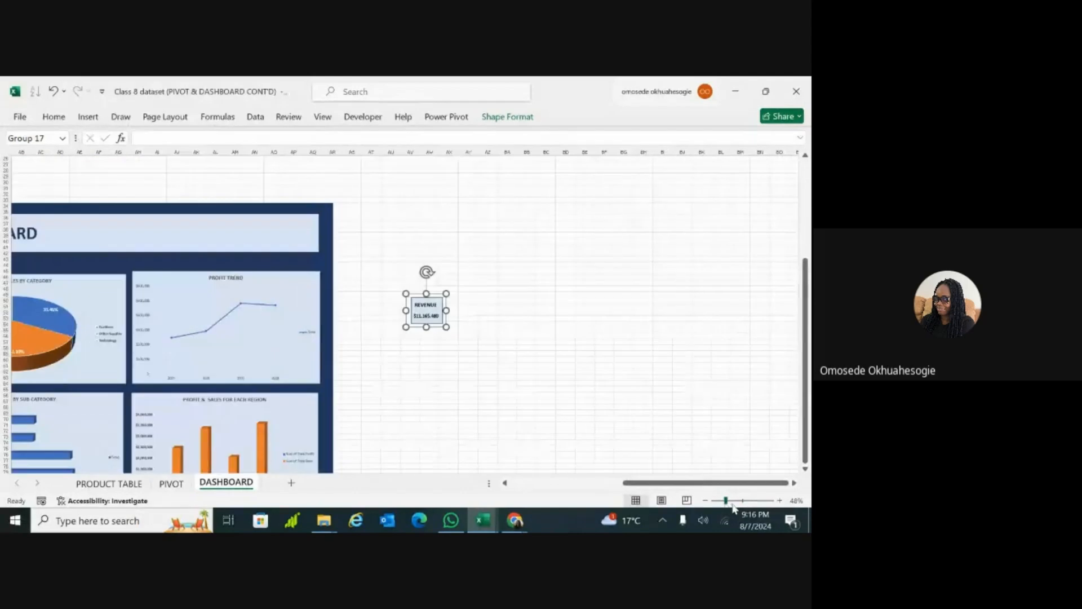
{"action": "left_click", "coordinate": [732, 501]}
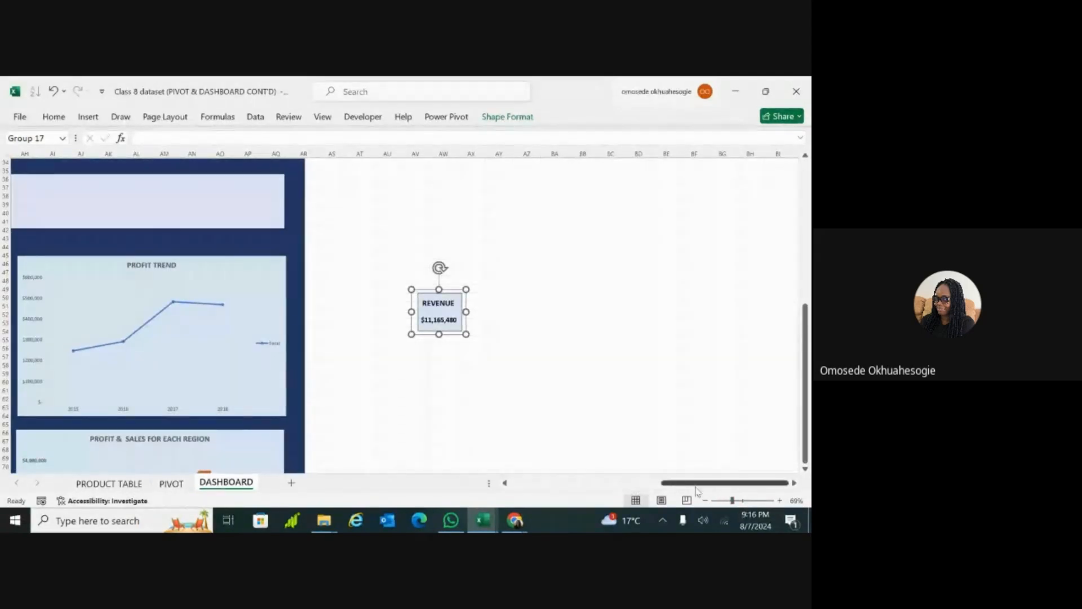
{"action": "left_click", "coordinate": [719, 501]}
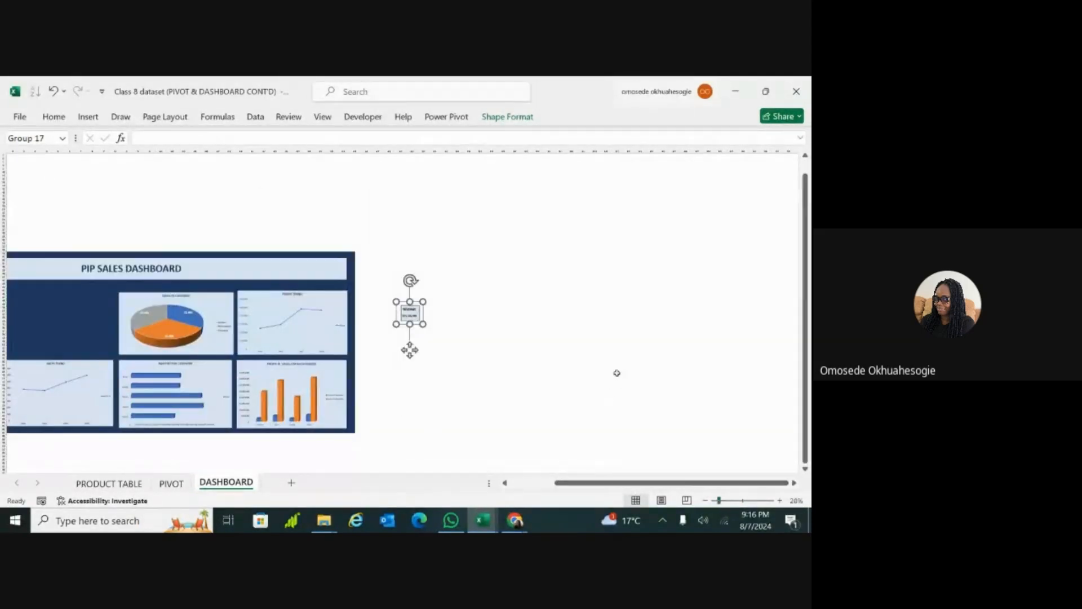
{"action": "scroll", "coordinate": [463, 404], "scroll_direction": "left", "scroll_amount": 3}
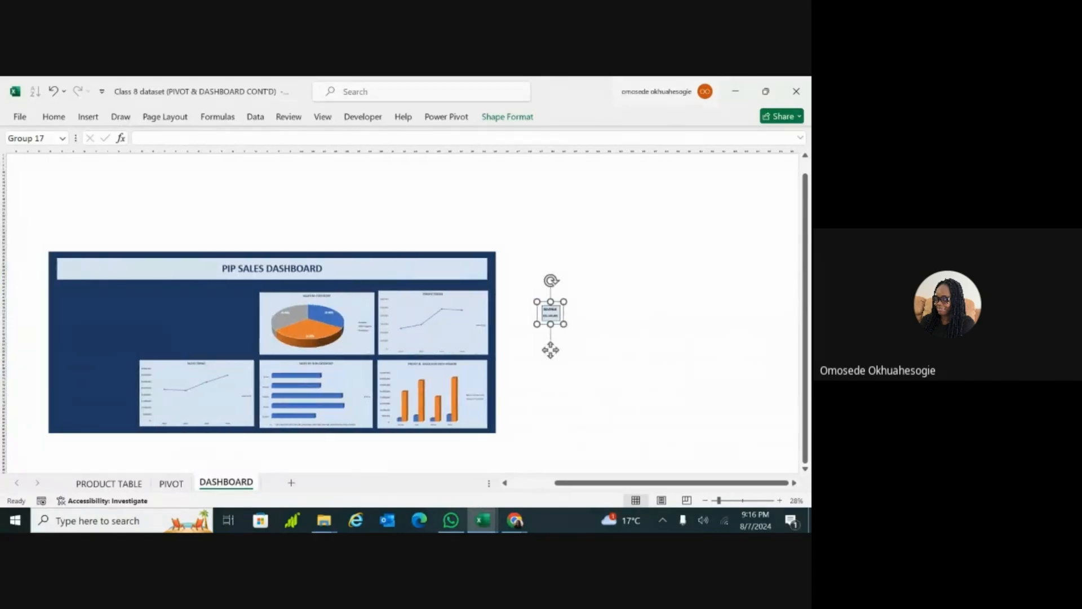
{"action": "left_click", "coordinate": [728, 500]}
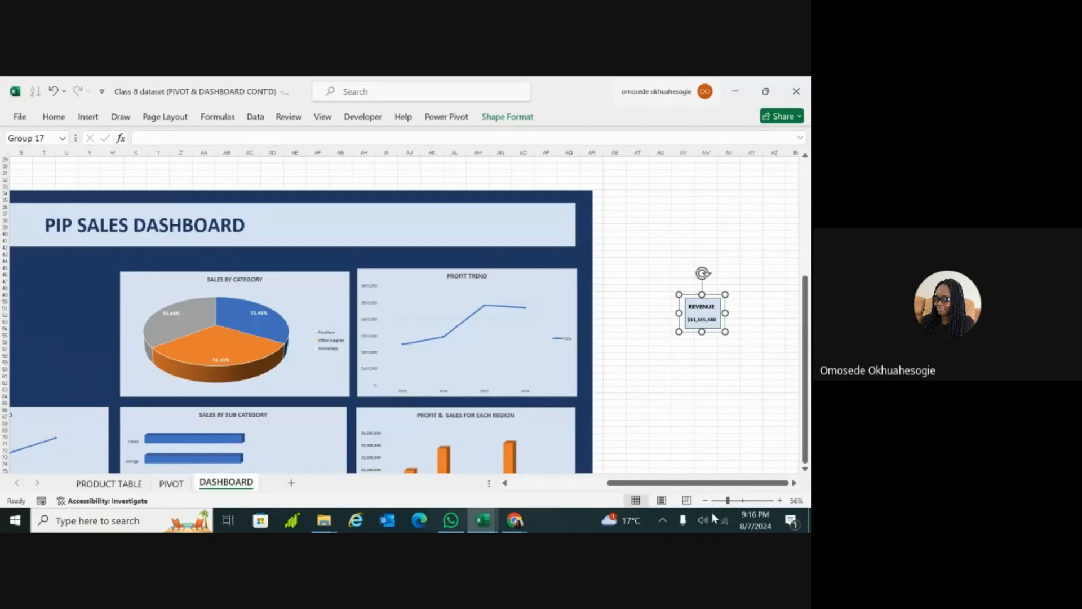
{"action": "left_click", "coordinate": [724, 500]}
{"action": "left_click_drag", "start_coordinate": [725, 501], "coordinate": [720, 501]}
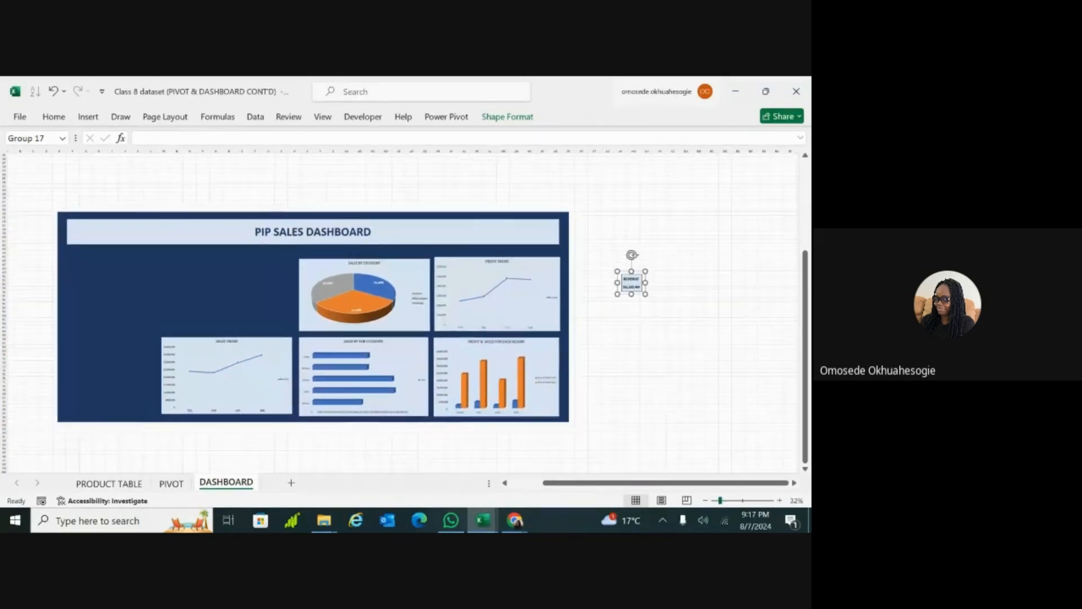
{"action": "left_click", "coordinate": [773, 440]}
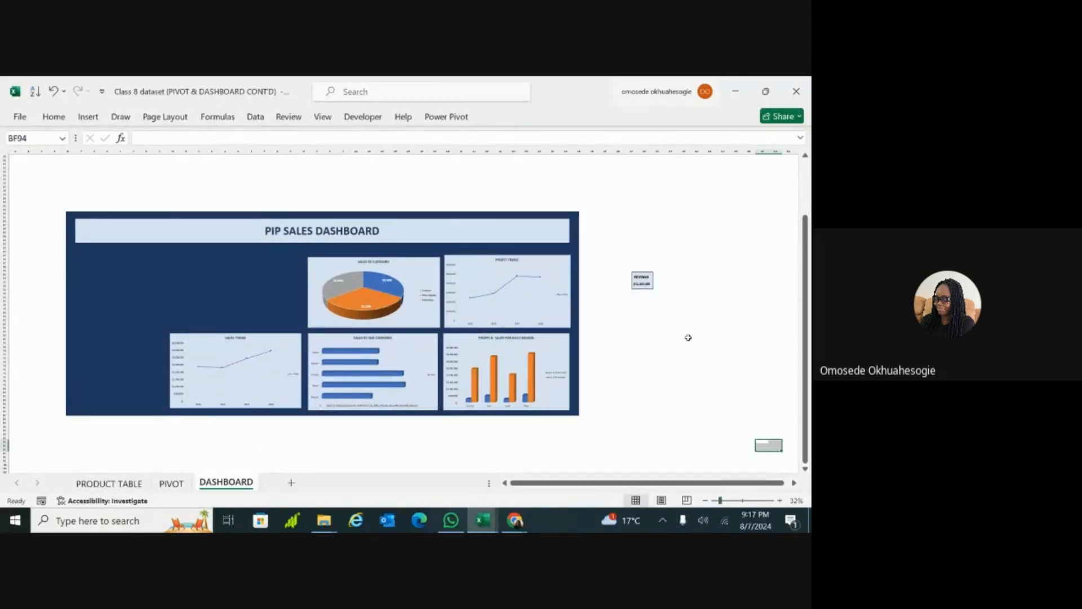
{"action": "left_click", "coordinate": [641, 279]}
{"action": "left_click_drag", "start_coordinate": [642, 279], "coordinate": [186, 276]}
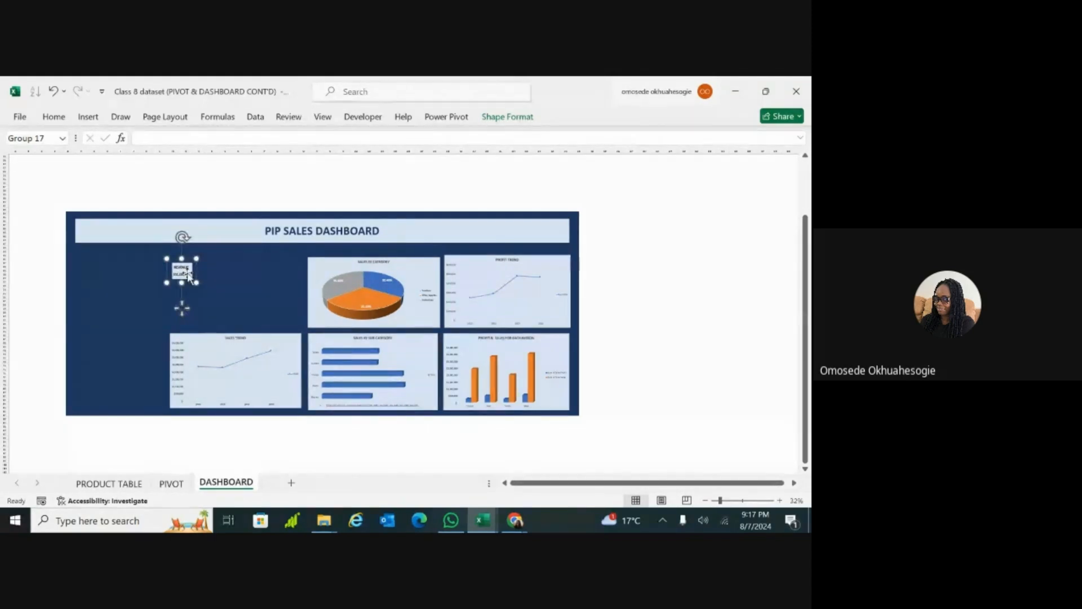
Step: Shorten the dark blue background and the PIP SALES DASHBOARD header from their left ends, keeping a small margin between them
{"action": "scroll", "coordinate": [181, 307], "scroll_direction": "up", "scroll_amount": 1}
{"action": "scroll", "coordinate": [166, 313], "scroll_direction": "up", "scroll_amount": 1}
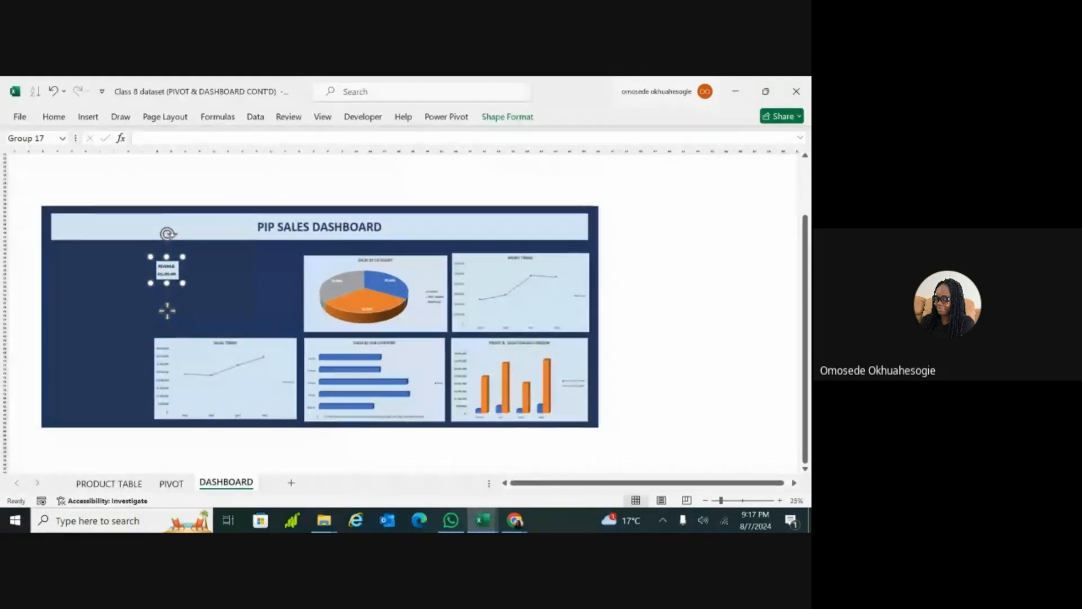
{"action": "scroll", "coordinate": [167, 310], "scroll_direction": "up", "scroll_amount": 2}
{"action": "left_click", "coordinate": [36, 260]}
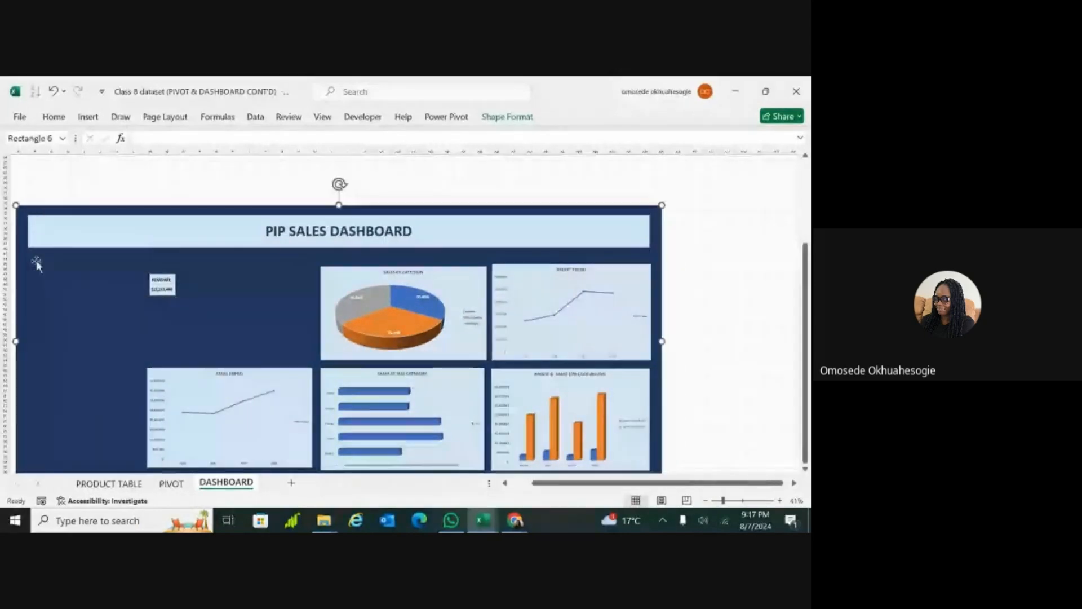
{"action": "left_click", "coordinate": [46, 232]}
{"action": "left_click_drag", "start_coordinate": [28, 232], "coordinate": [84, 230]}
{"action": "left_click", "coordinate": [15, 332]}
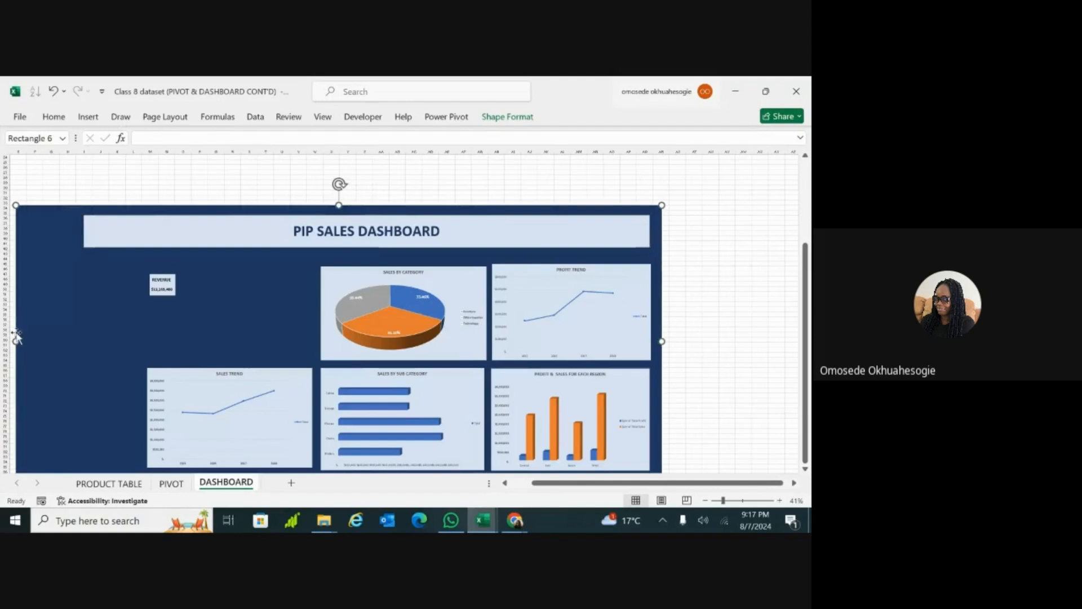
{"action": "left_click_drag", "start_coordinate": [15, 340], "coordinate": [47, 342]}
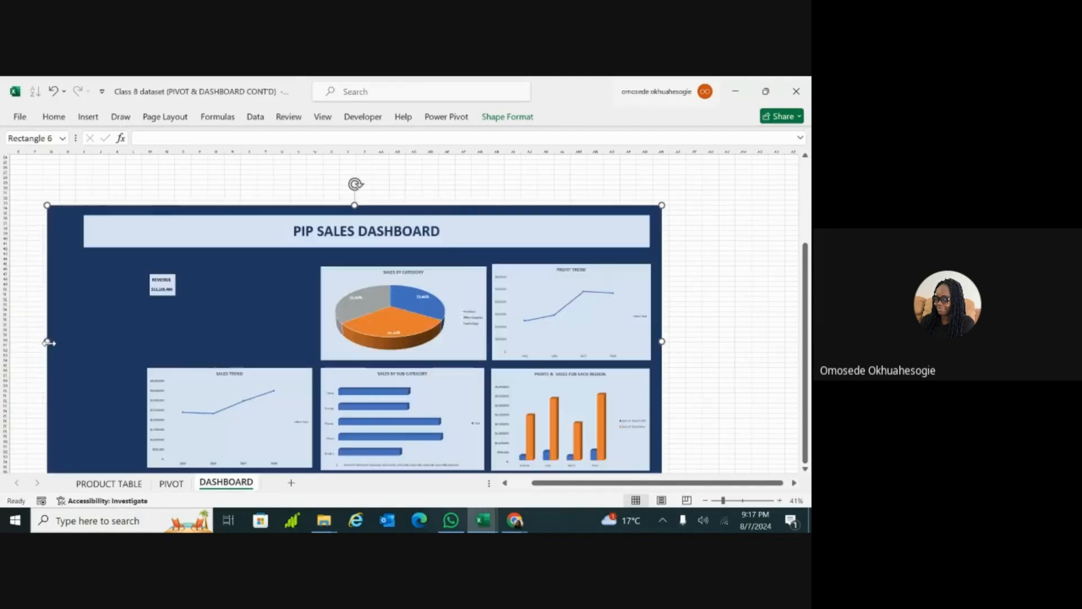
{"action": "left_click", "coordinate": [96, 234]}
{"action": "left_click_drag", "start_coordinate": [83, 231], "coordinate": [62, 231]}
Step: Try enlarging the grouped REVENUE card from its lower-right corner, and undo the resize
{"action": "left_click", "coordinate": [176, 297]}
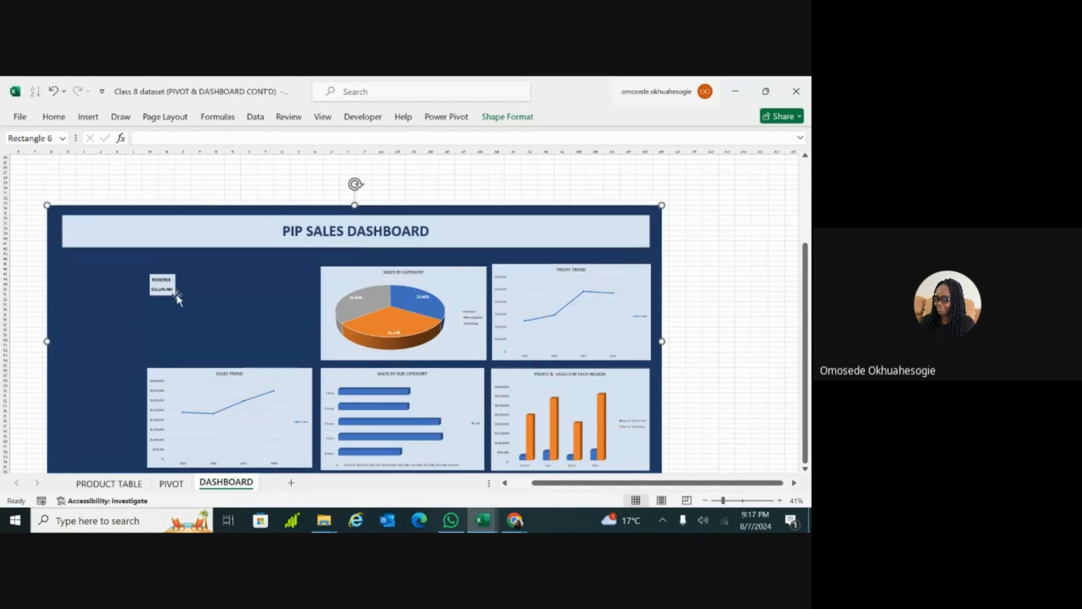
{"action": "left_click", "coordinate": [169, 281]}
{"action": "mouse_move", "coordinate": [176, 296]}
{"action": "left_mouse_down"}
{"action": "mouse_move", "coordinate": [193, 304]}
{"action": "mouse_move", "coordinate": [180, 300]}
{"action": "left_mouse_up"}
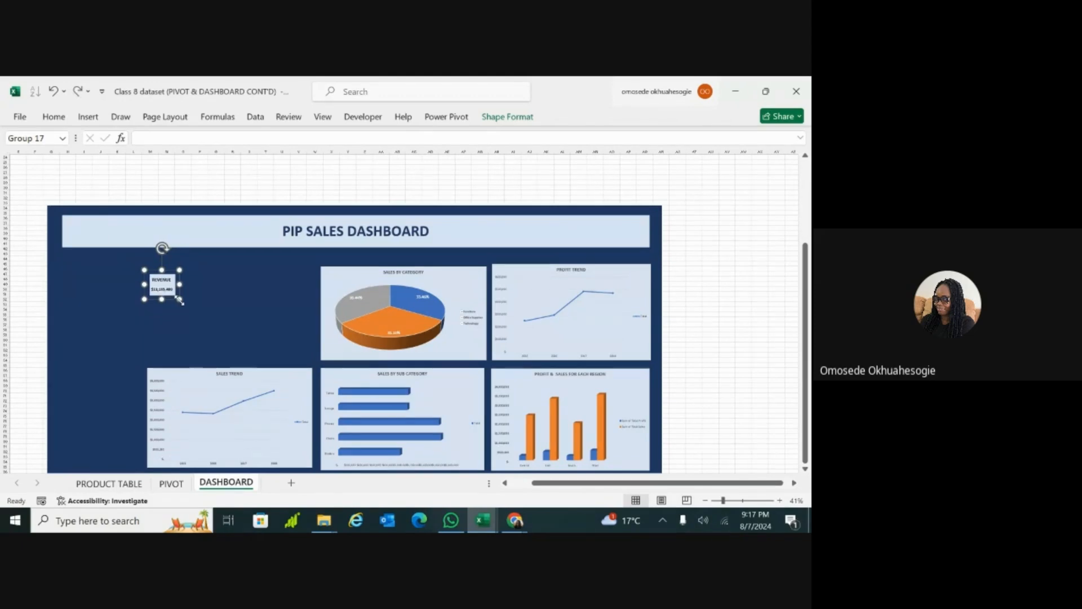
{"action": "left_click", "coordinate": [166, 302]}
{"action": "left_click", "coordinate": [177, 289]}
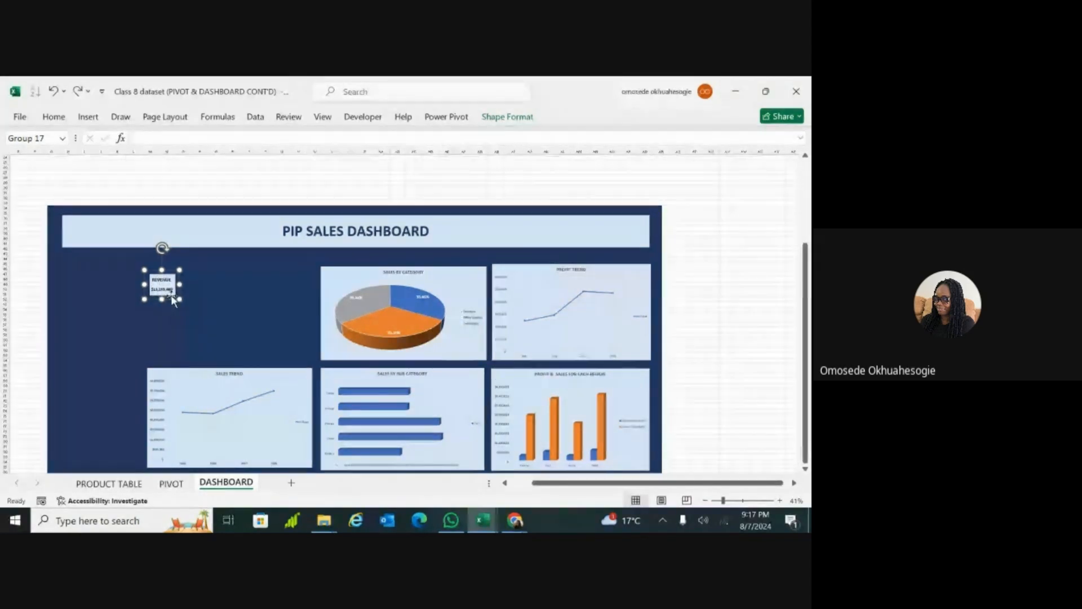
{"action": "left_click_drag", "start_coordinate": [179, 299], "coordinate": [194, 309]}
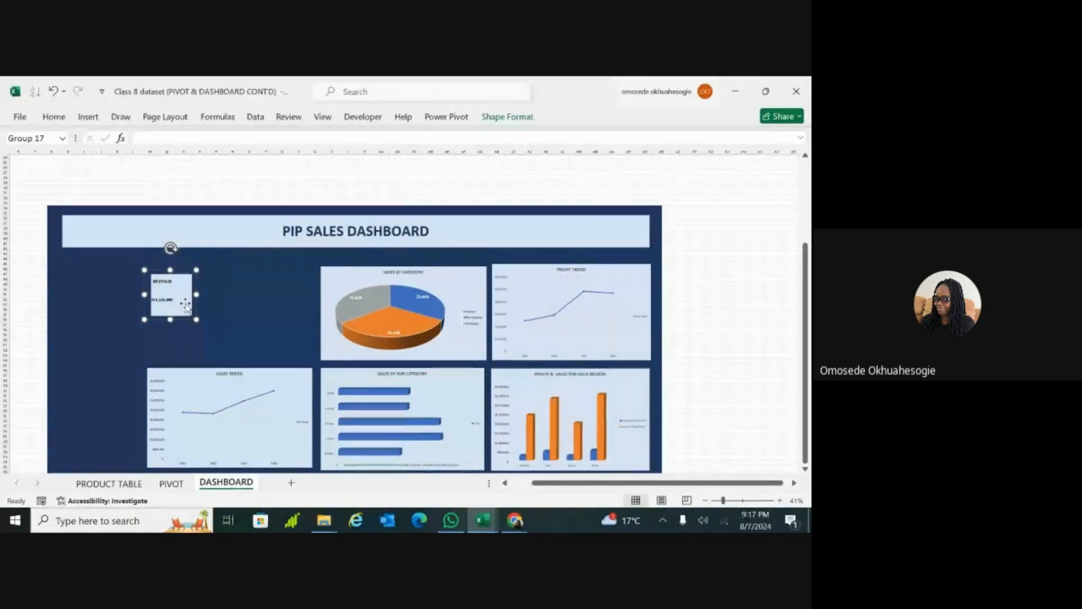
{"action": "key", "text": "ctrl+z"}
{"action": "left_click", "coordinate": [183, 319]}
Step: Enlarge the grouped REVENUE card in both directions so its rectangle spans about columns L to O and rows 47 to 54
{"action": "scroll", "coordinate": [183, 319], "scroll_direction": "up", "scroll_amount": 2}
{"action": "scroll", "coordinate": [406, 314], "scroll_direction": "left", "scroll_amount": 3}
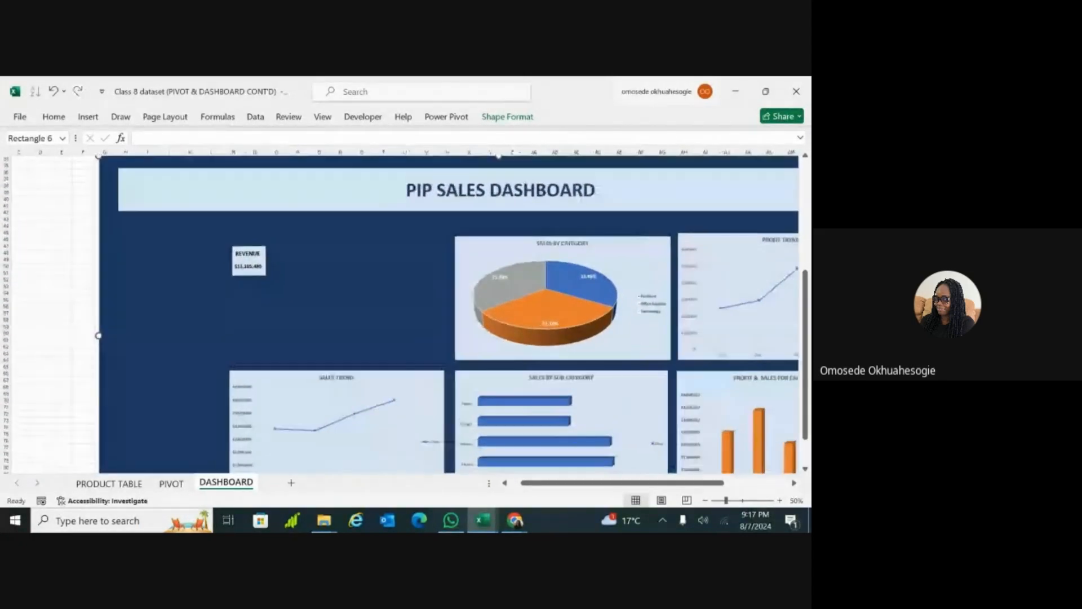
{"action": "scroll", "coordinate": [184, 315], "scroll_direction": "up", "scroll_amount": 4}
{"action": "scroll", "coordinate": [183, 315], "scroll_direction": "up", "scroll_amount": 1}
{"action": "left_click", "coordinate": [41, 345]}
{"action": "left_click_drag", "start_coordinate": [63, 353], "coordinate": [62, 366]}
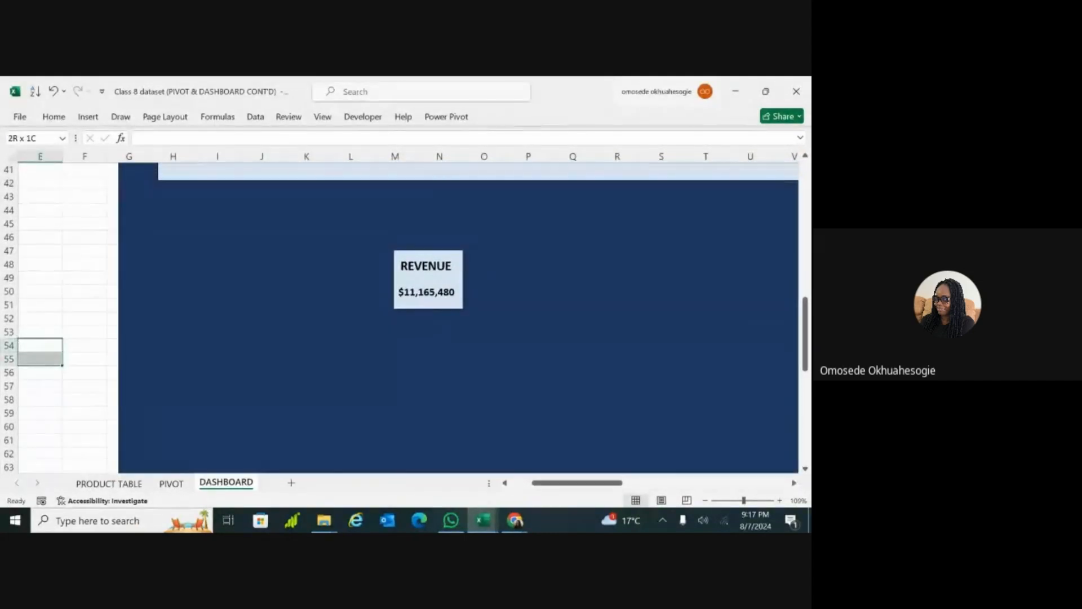
{"action": "left_click", "coordinate": [430, 280]}
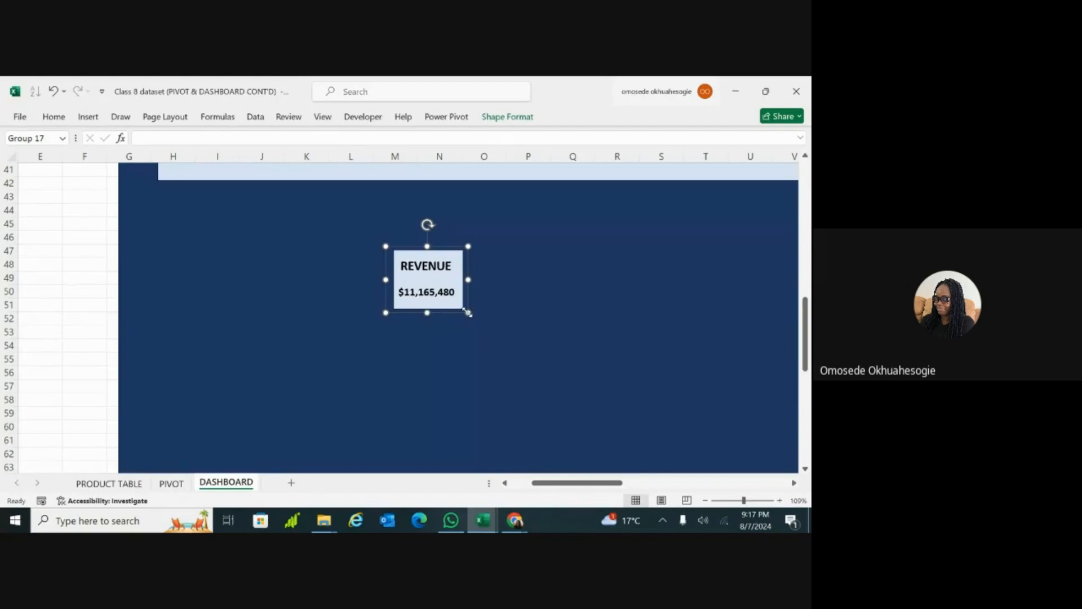
{"action": "mouse_move", "coordinate": [467, 313]}
{"action": "left_mouse_down"}
{"action": "mouse_move", "coordinate": [505, 333]}
{"action": "mouse_move", "coordinate": [472, 333]}
{"action": "left_mouse_up"}
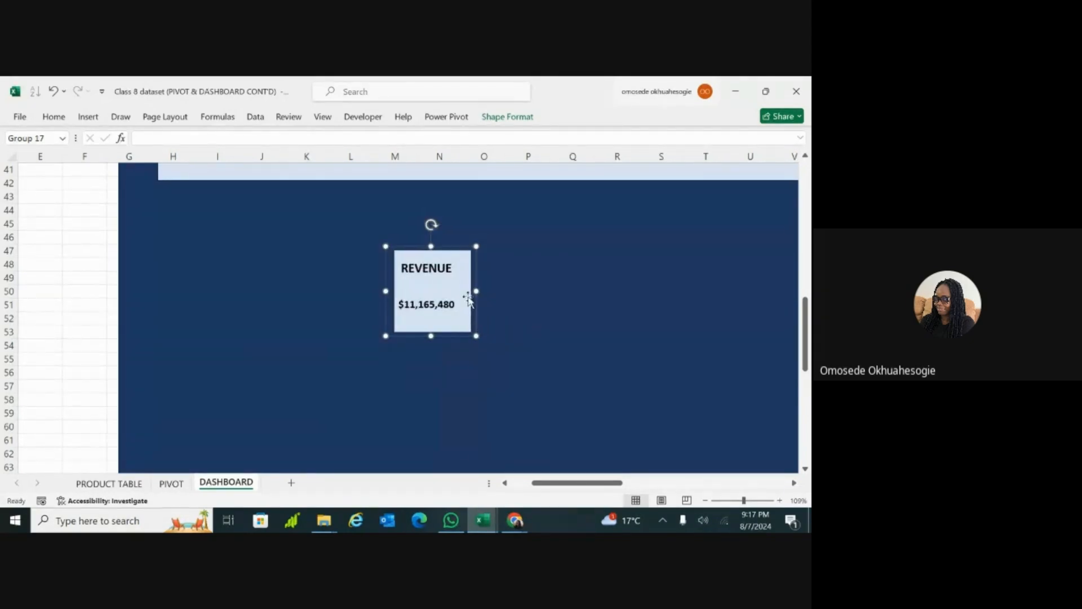
{"action": "left_click_drag", "start_coordinate": [473, 289], "coordinate": [519, 290]}
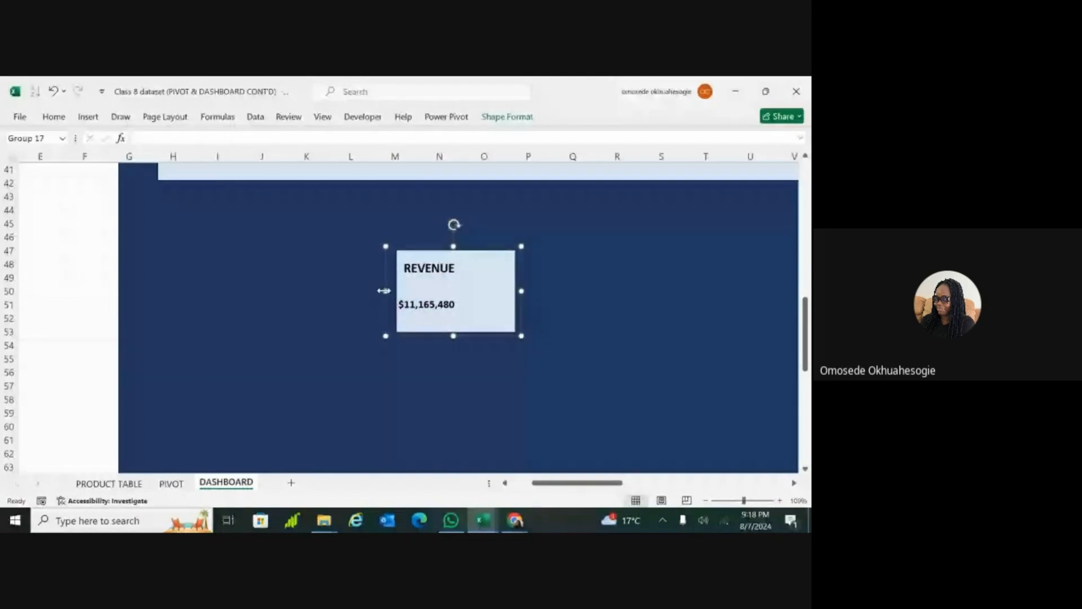
{"action": "left_click_drag", "start_coordinate": [386, 291], "coordinate": [351, 290]}
{"action": "left_click_drag", "start_coordinate": [435, 336], "coordinate": [436, 355]}
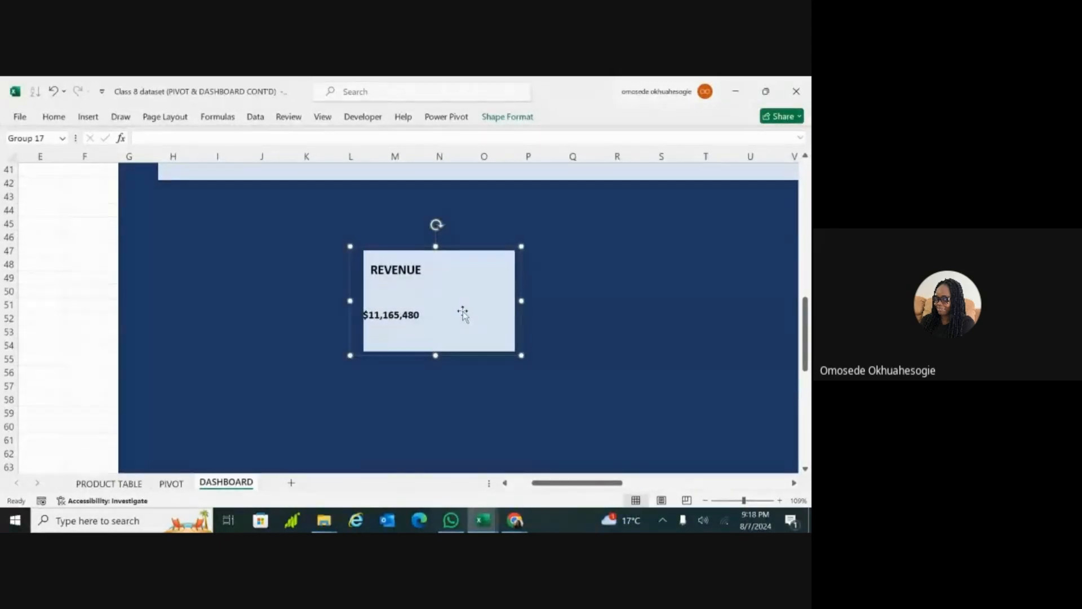
Step: Try ungrouping the enlarged REVENUE card into its separate rectangle, title and value text boxes
{"action": "left_click", "coordinate": [435, 293]}
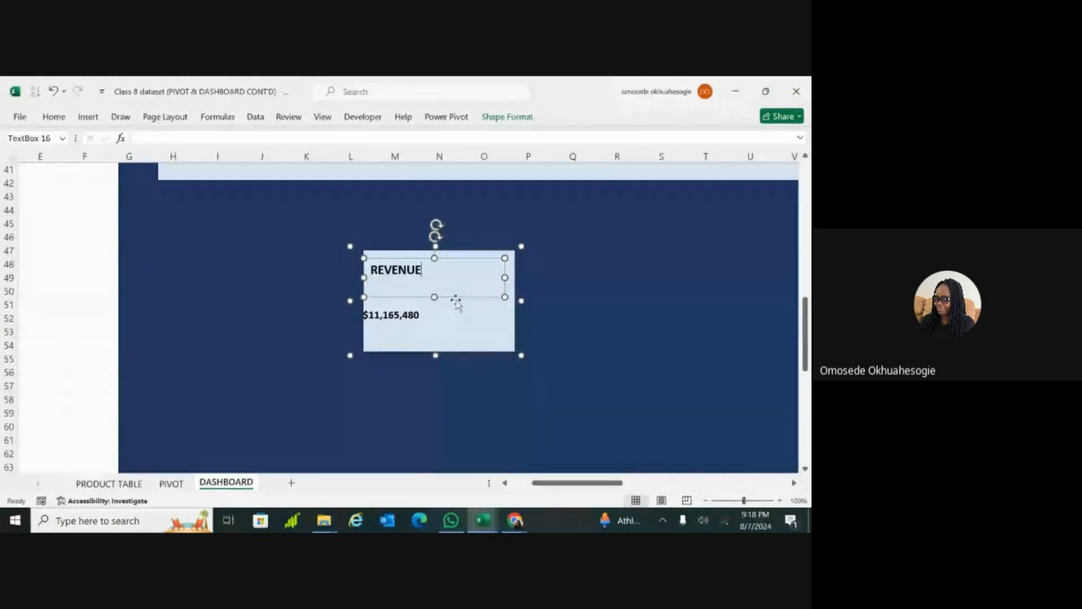
{"action": "left_click", "coordinate": [547, 320]}
{"action": "left_click", "coordinate": [466, 306]}
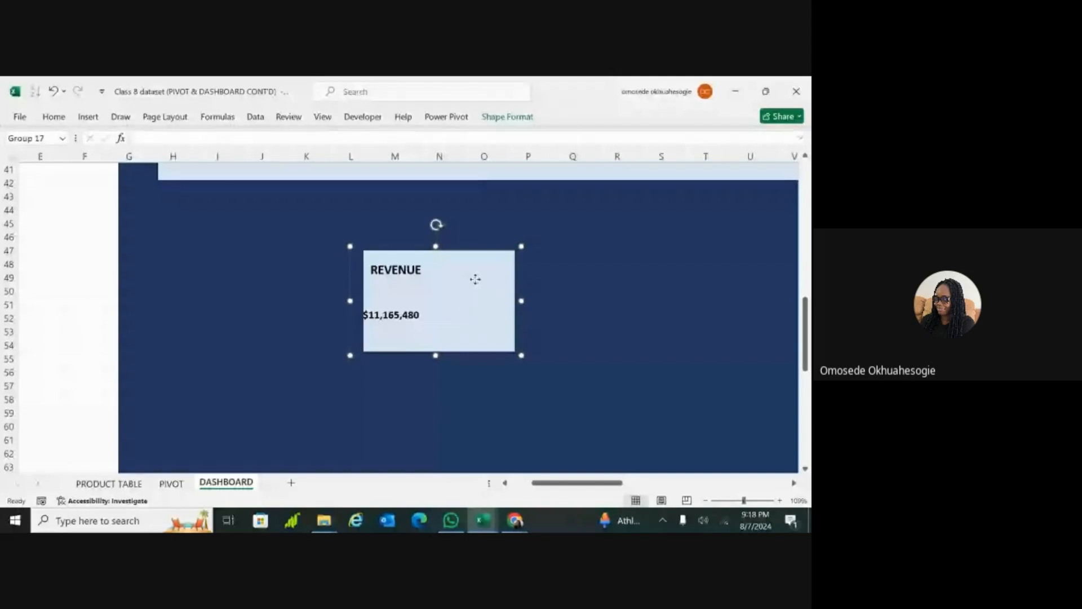
{"action": "left_click", "coordinate": [475, 278]}
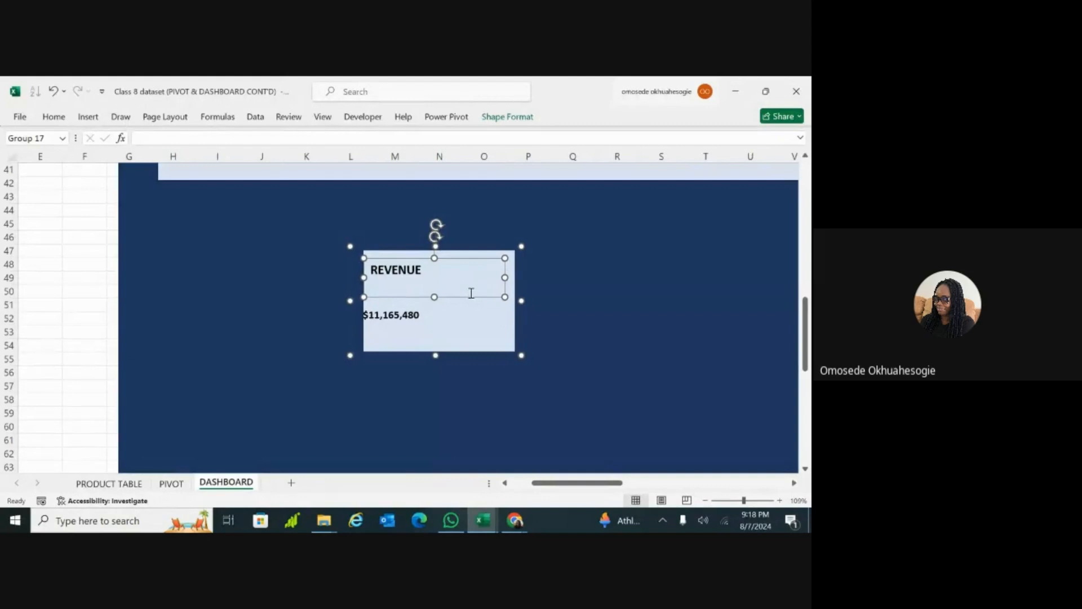
{"action": "left_click", "coordinate": [604, 355]}
{"action": "left_click", "coordinate": [507, 340]}
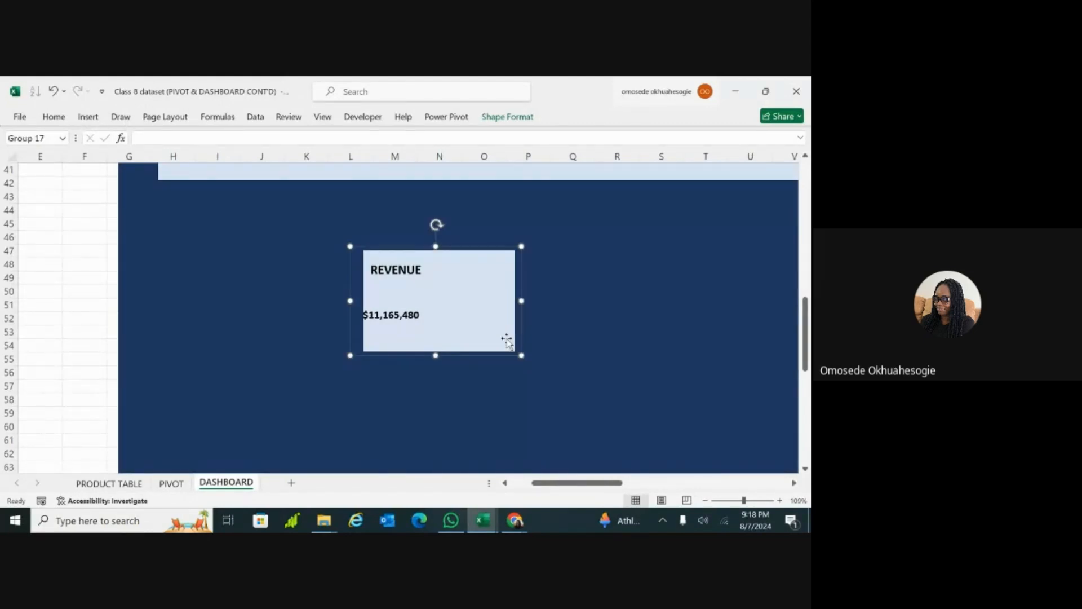
{"action": "left_click", "coordinate": [486, 280]}
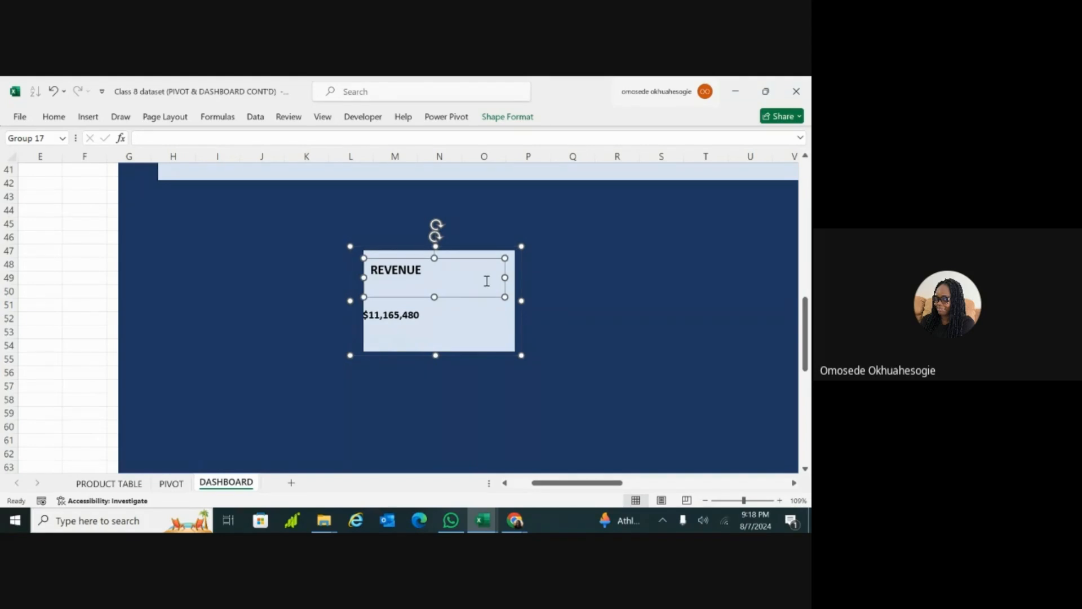
{"action": "left_click", "coordinate": [401, 322], "text": "shift"}
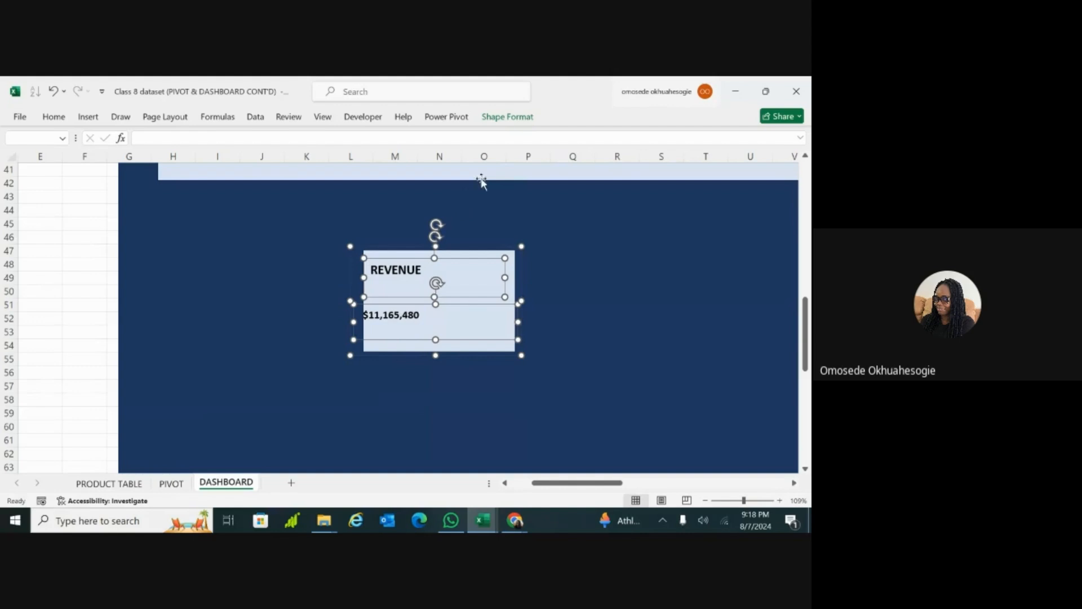
{"action": "left_click", "coordinate": [522, 117]}
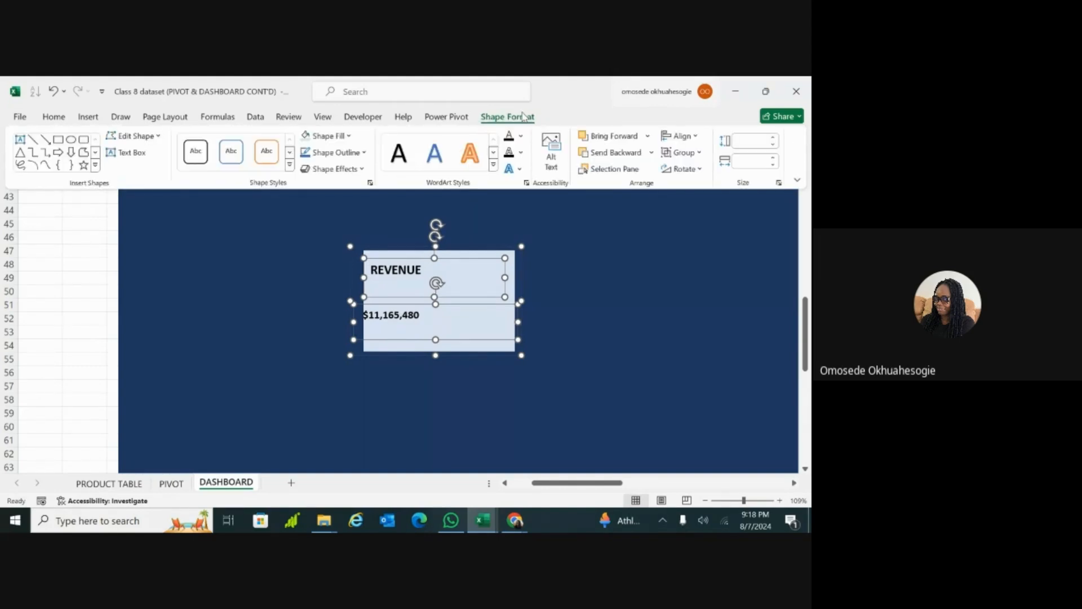
{"action": "left_click", "coordinate": [700, 156]}
{"action": "left_click", "coordinate": [694, 208]}
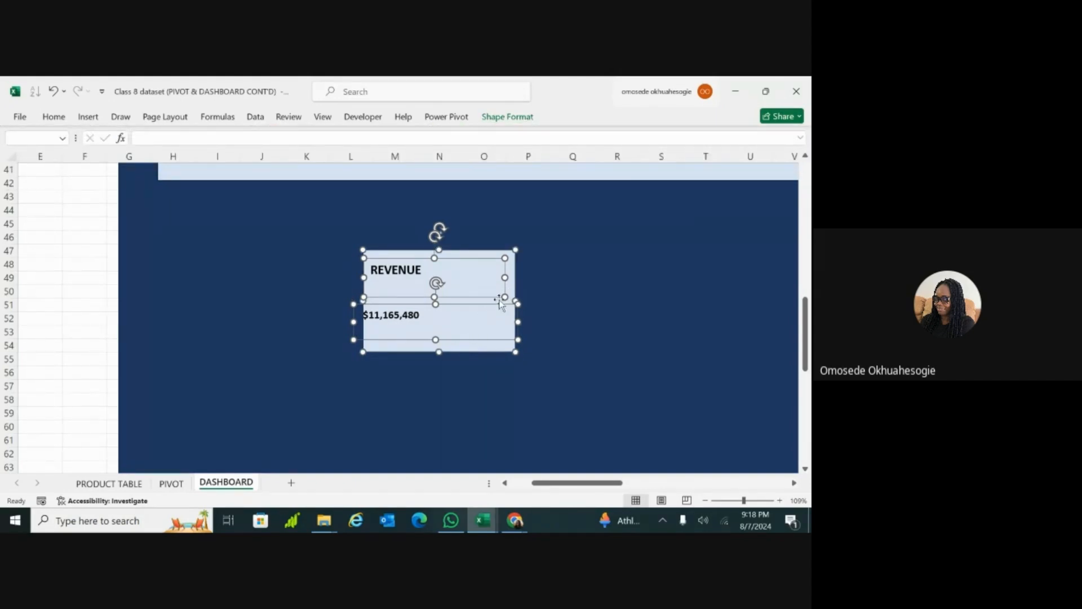
Step: Try narrowing the REVENUE title text box and shifting it towards the middle of the card
{"action": "left_click", "coordinate": [525, 293]}
{"action": "left_click", "coordinate": [495, 296]}
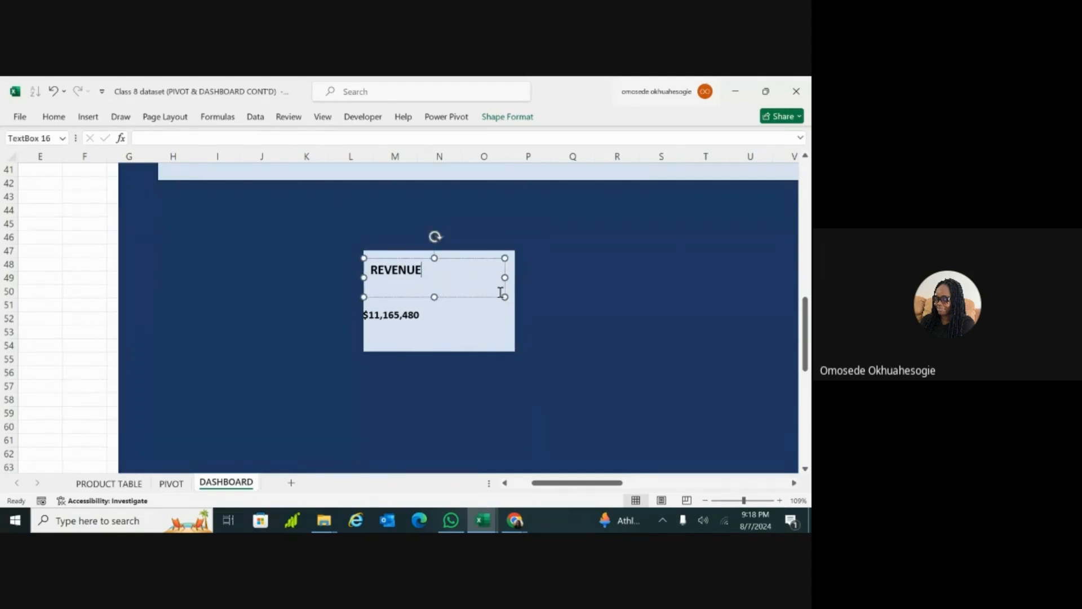
{"action": "left_click", "coordinate": [553, 310]}
{"action": "left_click", "coordinate": [469, 276]}
{"action": "left_click_drag", "start_coordinate": [477, 297], "coordinate": [503, 277]}
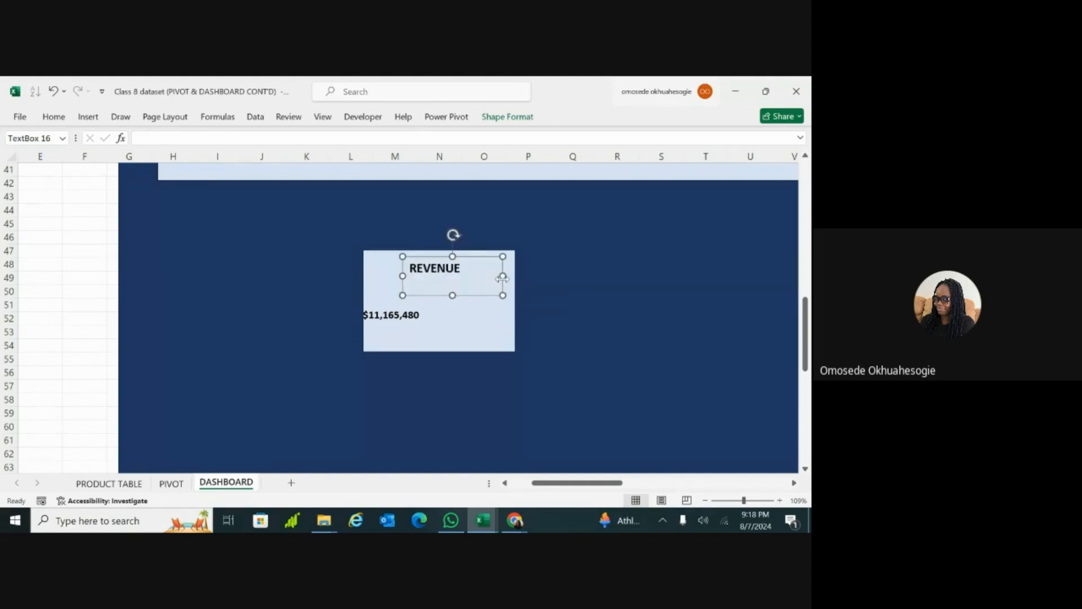
Step: Try centring the REVENUE title text both vertically and horizontally within its text box
{"action": "double_click", "coordinate": [464, 281]}
{"action": "key", "text": "ctrl+a"}
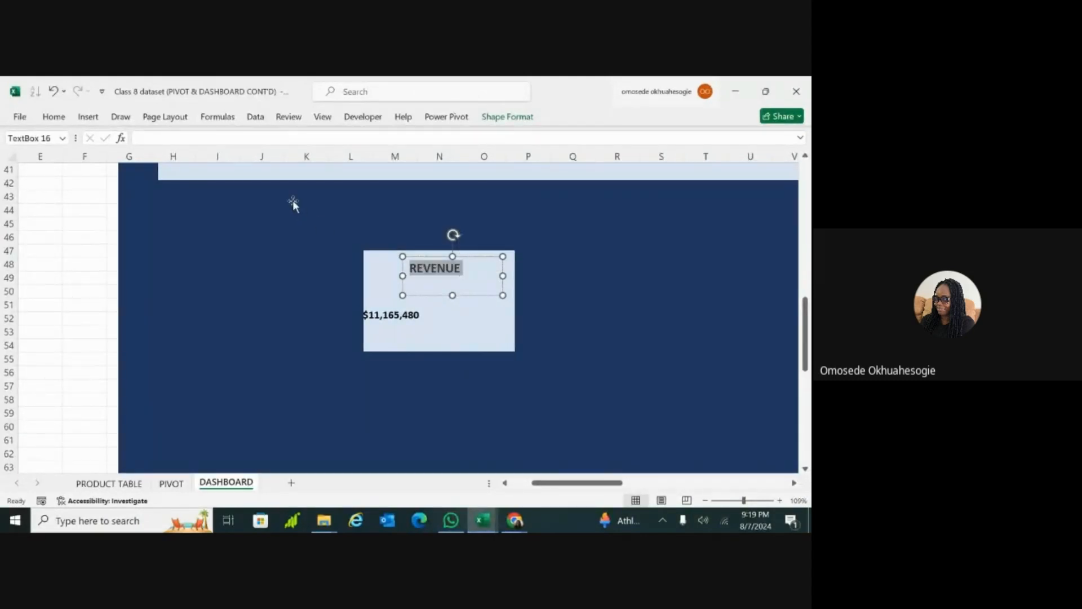
{"action": "left_click", "coordinate": [54, 116]}
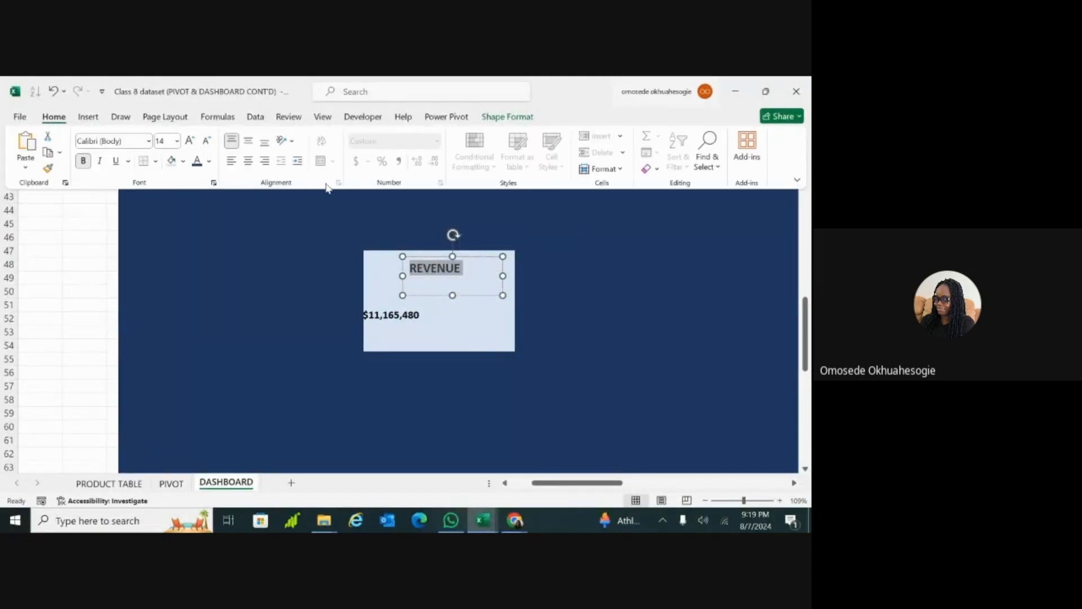
{"action": "left_click", "coordinate": [248, 141]}
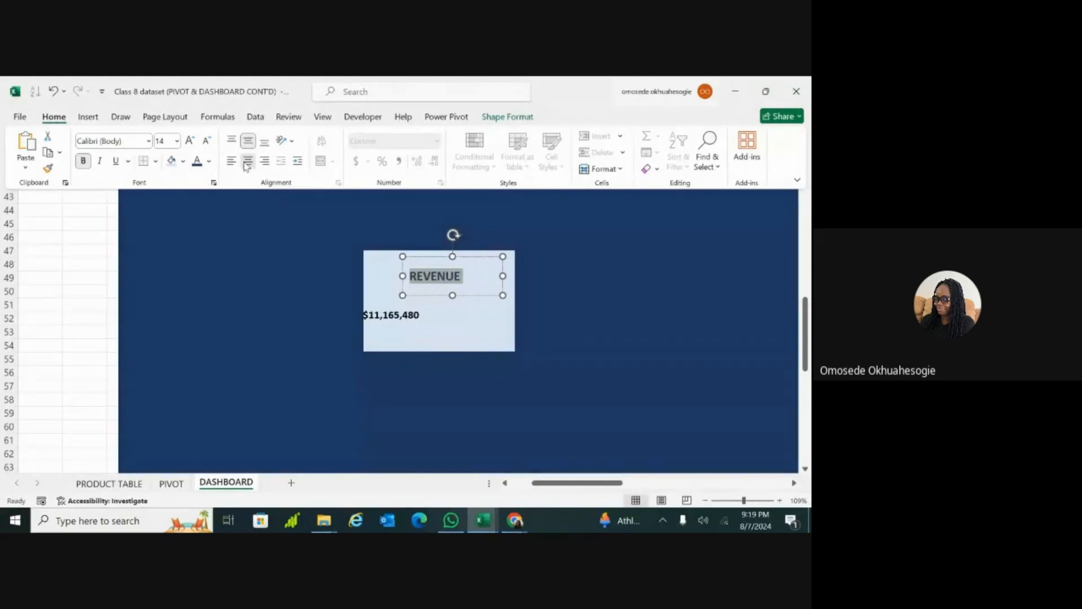
{"action": "left_click", "coordinate": [247, 162]}
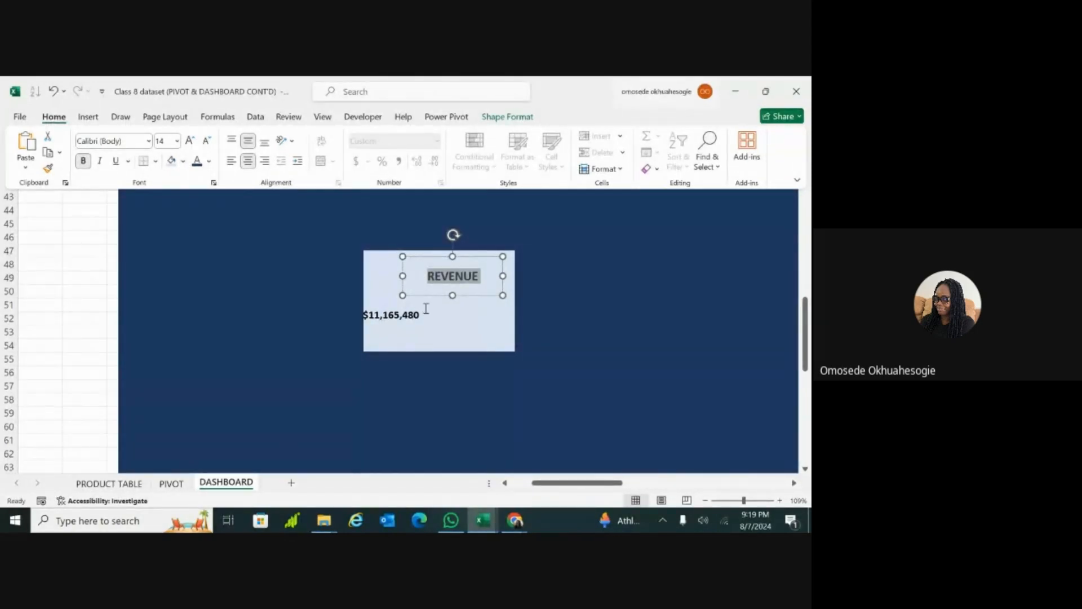
Step: Undo the title changes, the ungrouping and the card's enlargement to get back the small grouped REVENUE card
{"action": "key", "text": "ctrl+z"}
{"action": "key", "text": "ctrl+z"}
{"action": "key", "text": "ctrl+z"}
{"action": "key", "text": "ctrl+z"}
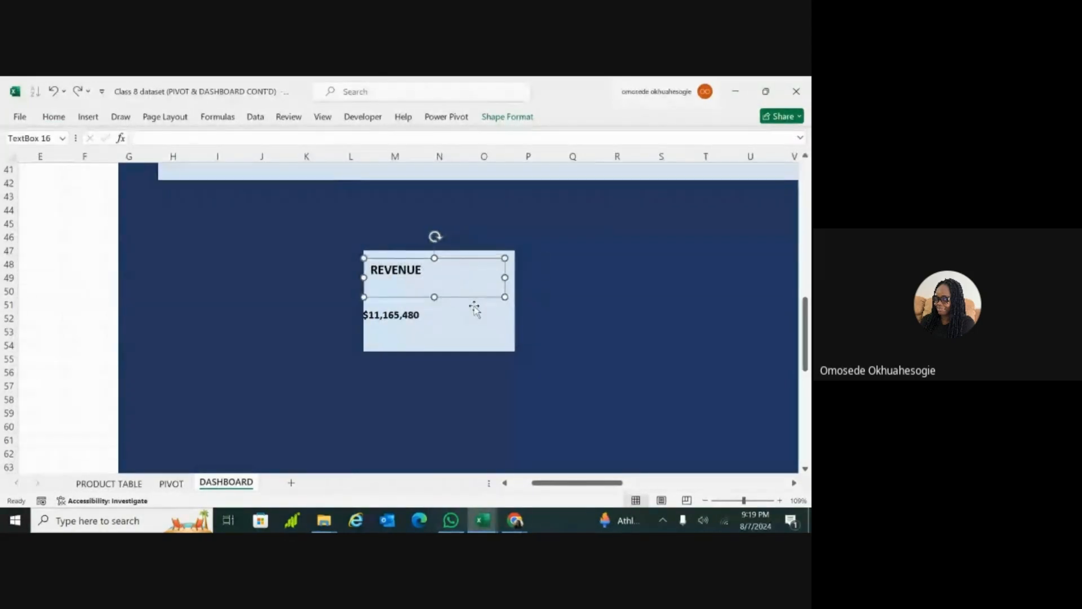
{"action": "left_click", "coordinate": [475, 309], "text": "shift"}
{"action": "key", "text": "ctrl+g"}
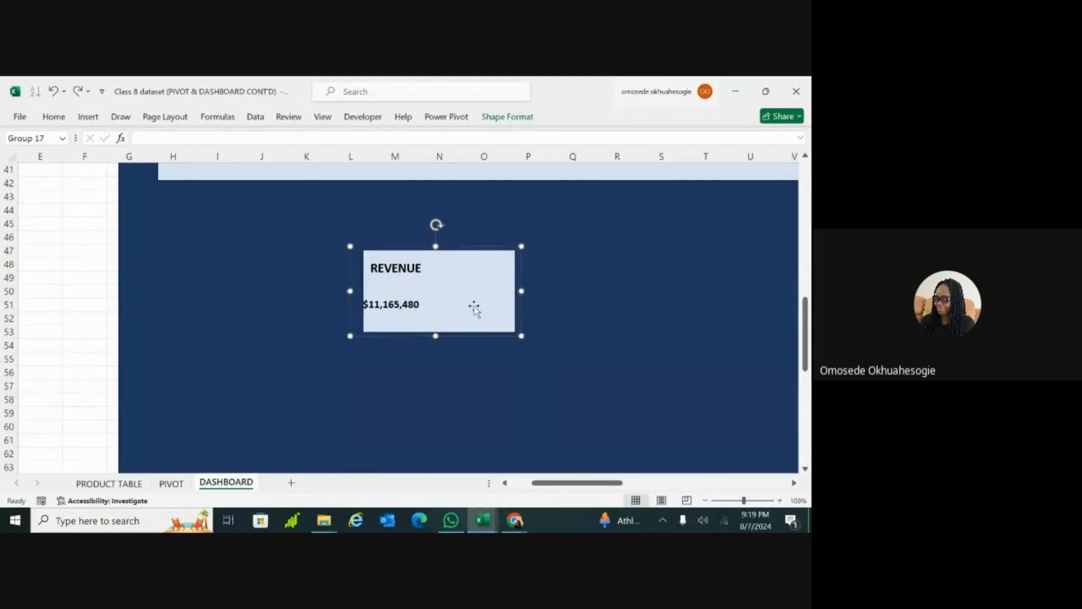
{"action": "key", "text": "shift+Left"}
{"action": "key", "text": "shift+Left"}
{"action": "key", "text": "shift+Left"}
{"action": "key", "text": "shift+Left"}
{"action": "key", "text": "shift+Left"}
{"action": "key", "text": "shift+Left"}
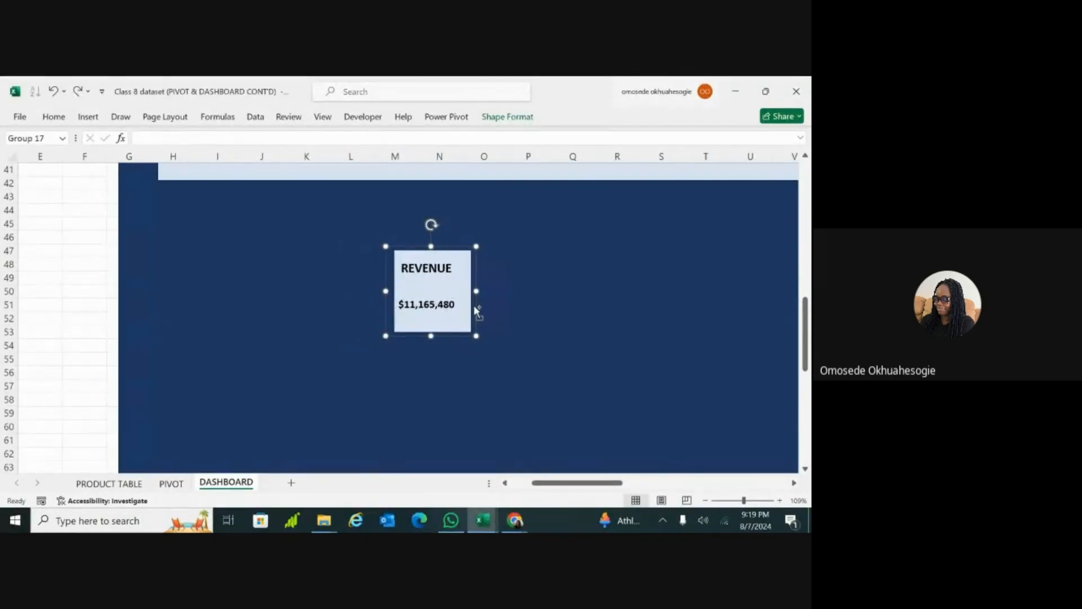
Step: Enlarge the small grouped REVENUE card so its rectangle spans about columns M to P and rows 47 to 54
{"action": "scroll", "coordinate": [474, 309], "scroll_direction": "down", "scroll_amount": 4}
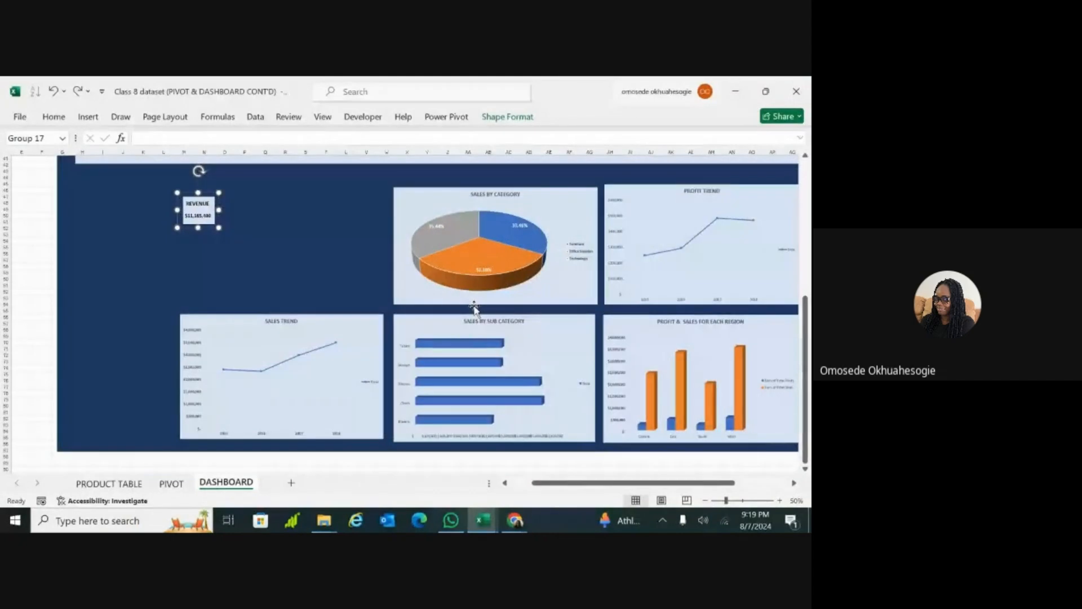
{"action": "scroll", "coordinate": [428, 311], "scroll_direction": "up", "scroll_amount": 2}
{"action": "scroll", "coordinate": [427, 311], "scroll_direction": "up", "scroll_amount": 3}
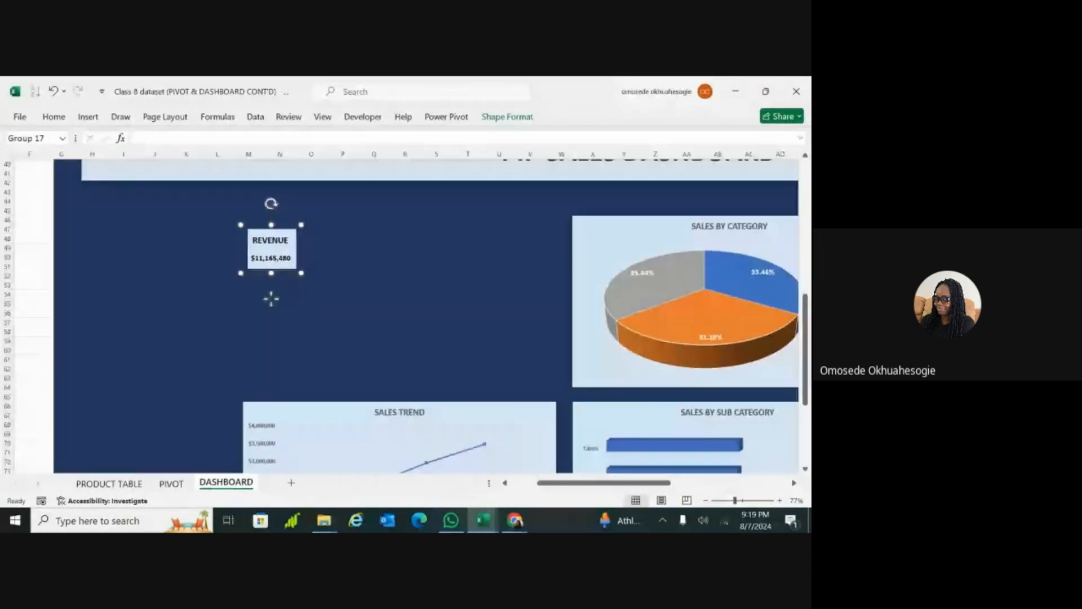
{"action": "scroll", "coordinate": [428, 312], "scroll_direction": "left", "scroll_amount": 2}
{"action": "scroll", "coordinate": [428, 311], "scroll_direction": "up", "scroll_amount": 1}
{"action": "scroll", "coordinate": [373, 297], "scroll_direction": "up", "scroll_amount": 3}
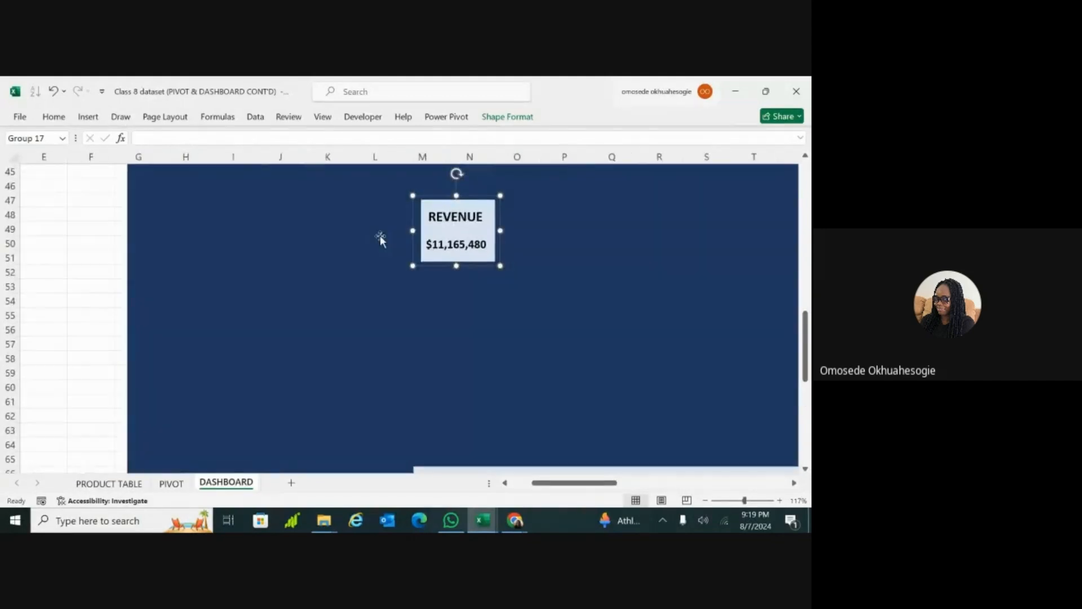
{"action": "left_click_drag", "start_coordinate": [505, 267], "coordinate": [591, 310]}
Step: Centre the REVENUE title text horizontally and vertically inside the grouped card
{"action": "left_click", "coordinate": [467, 227]}
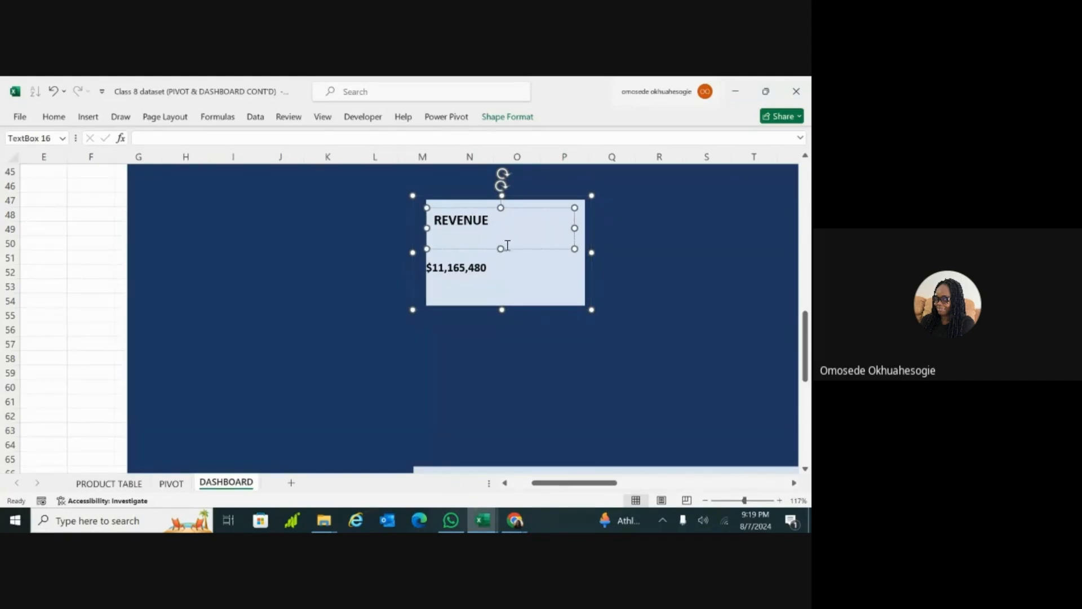
{"action": "left_click", "coordinate": [476, 223]}
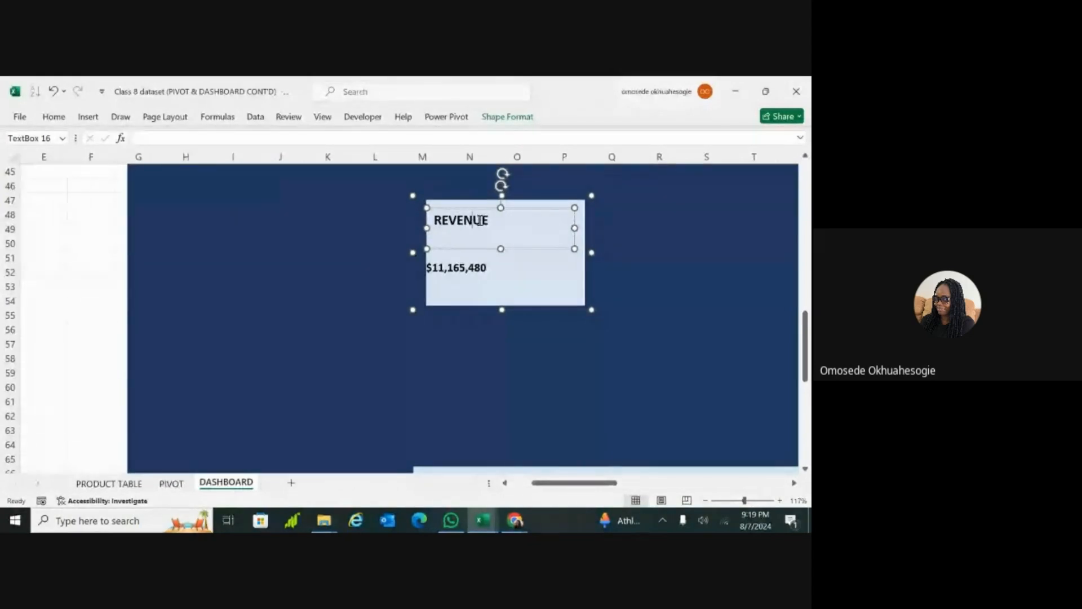
{"action": "double_click", "coordinate": [479, 221]}
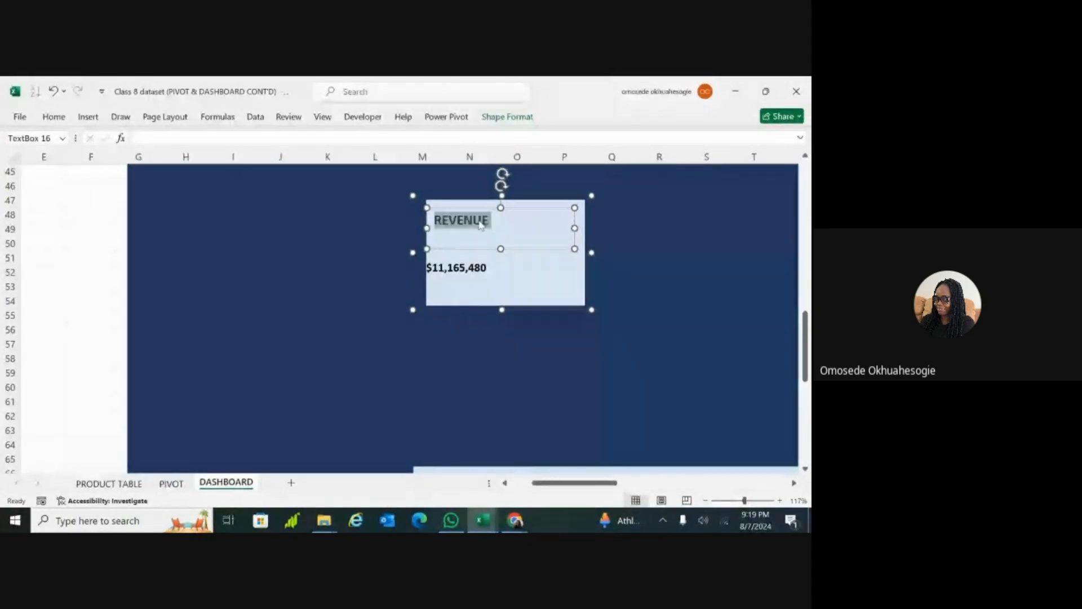
{"action": "left_click", "coordinate": [53, 116]}
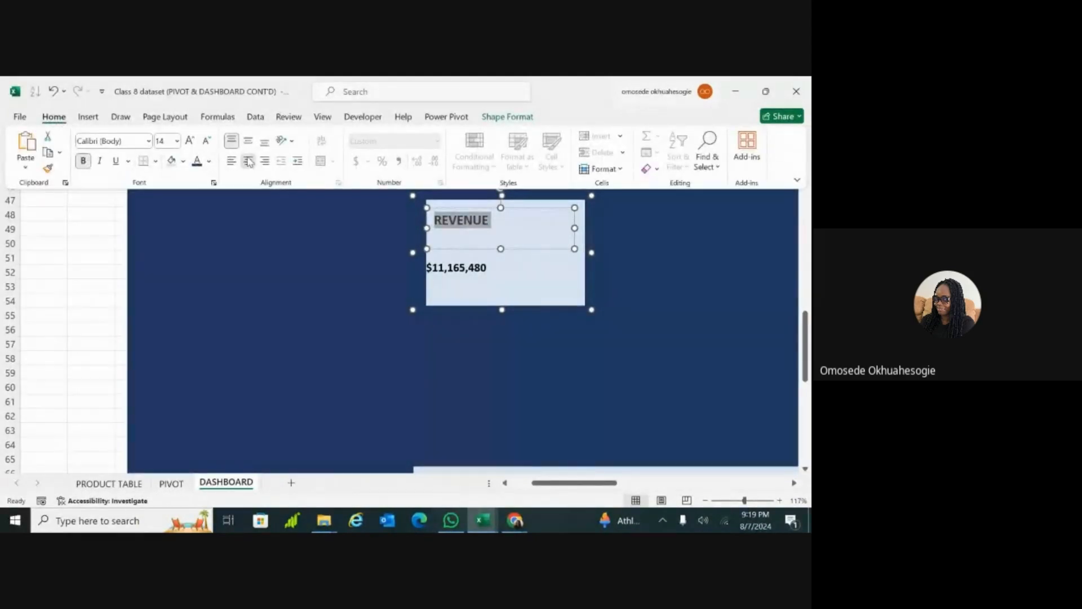
{"action": "left_click", "coordinate": [248, 161]}
{"action": "left_click", "coordinate": [249, 142]}
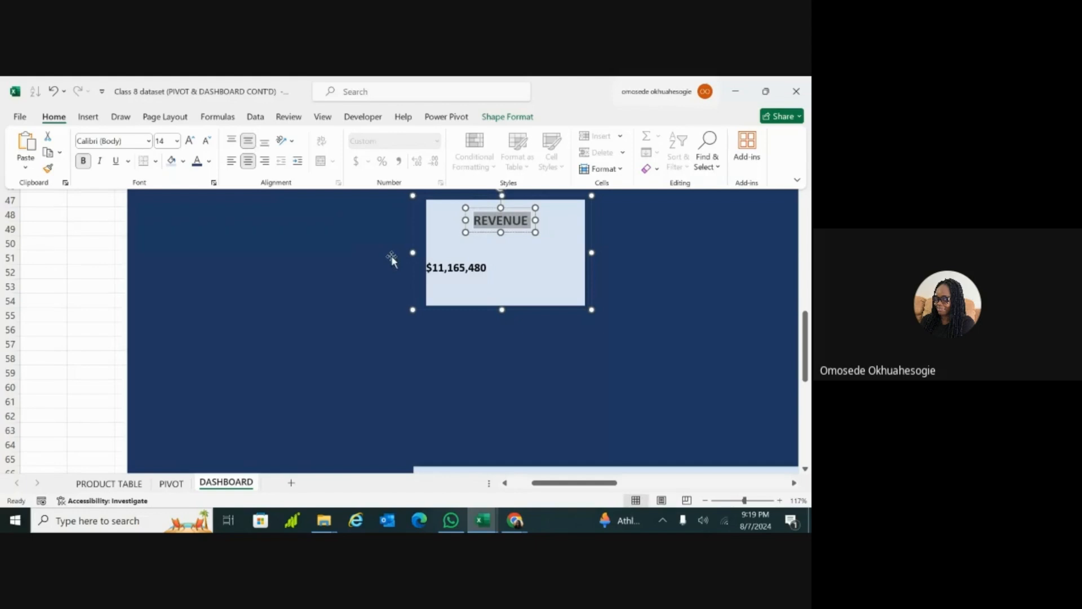
Step: Centre the linked revenue value horizontally and vertically in its text box inside the grouped card
{"action": "left_click", "coordinate": [469, 269]}
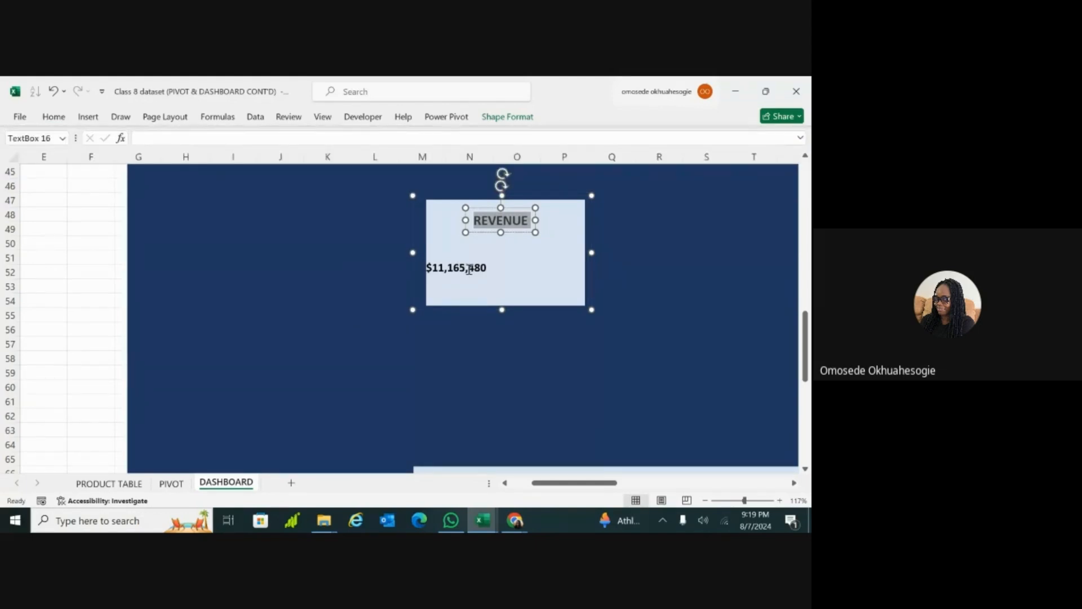
{"action": "left_click", "coordinate": [535, 338]}
{"action": "left_click", "coordinate": [483, 269]}
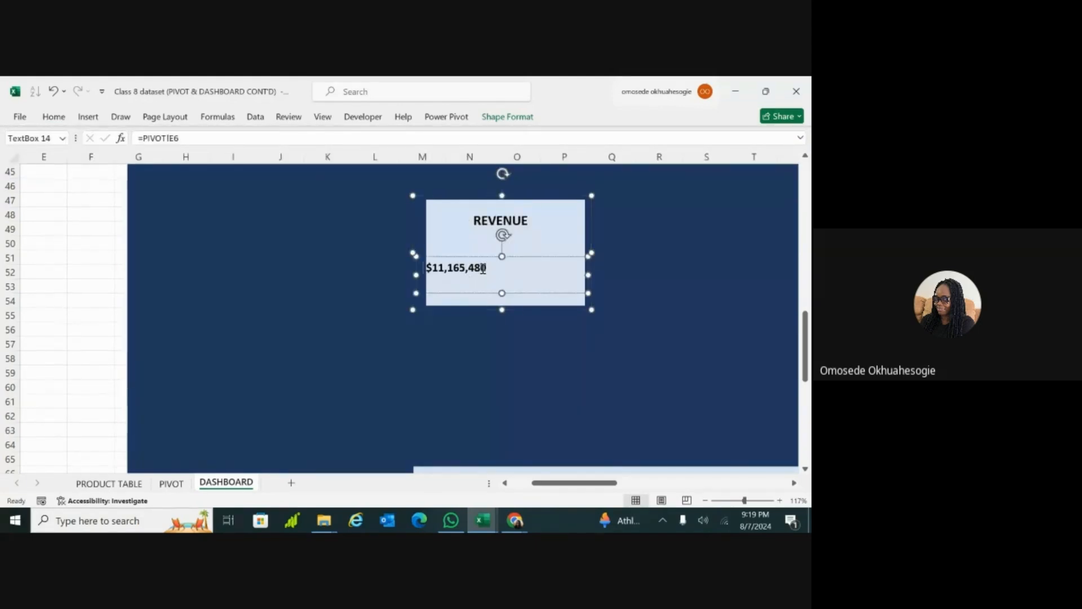
{"action": "double_click", "coordinate": [483, 269]}
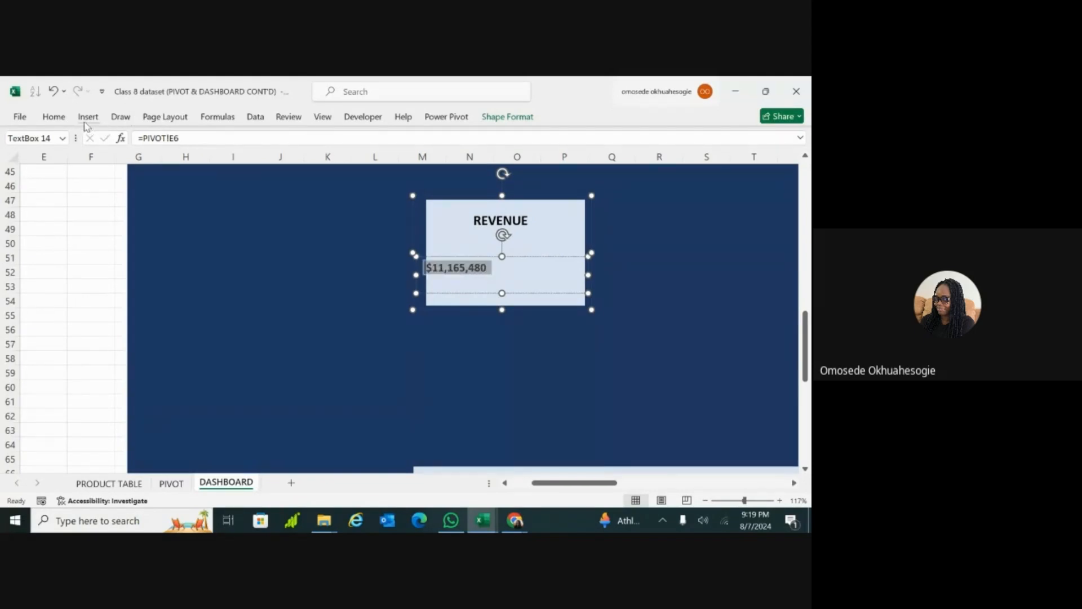
{"action": "left_click", "coordinate": [55, 116]}
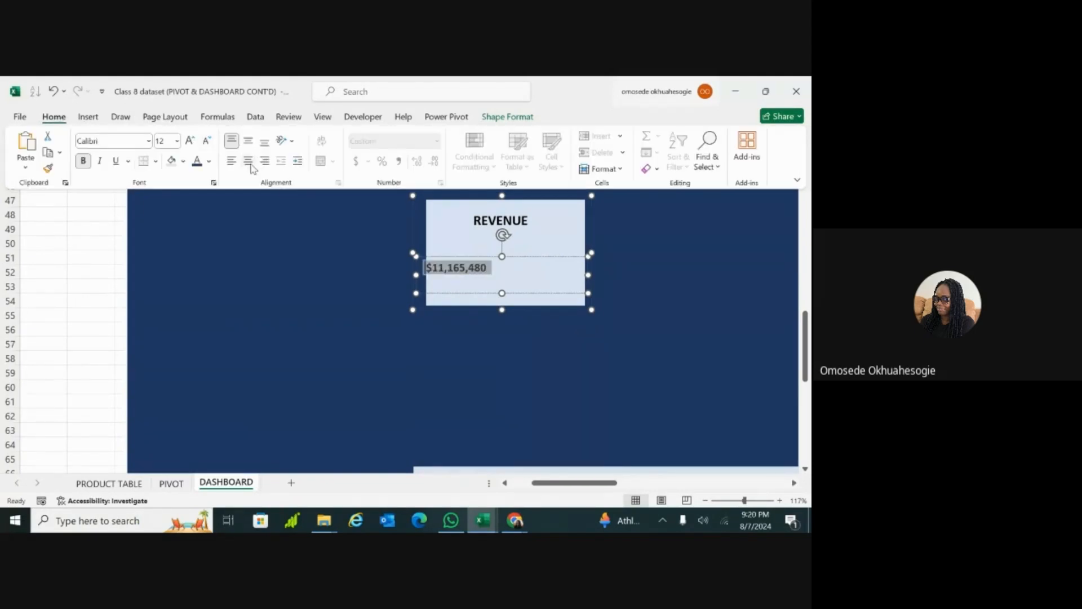
{"action": "left_click", "coordinate": [249, 162]}
{"action": "left_click", "coordinate": [249, 146]}
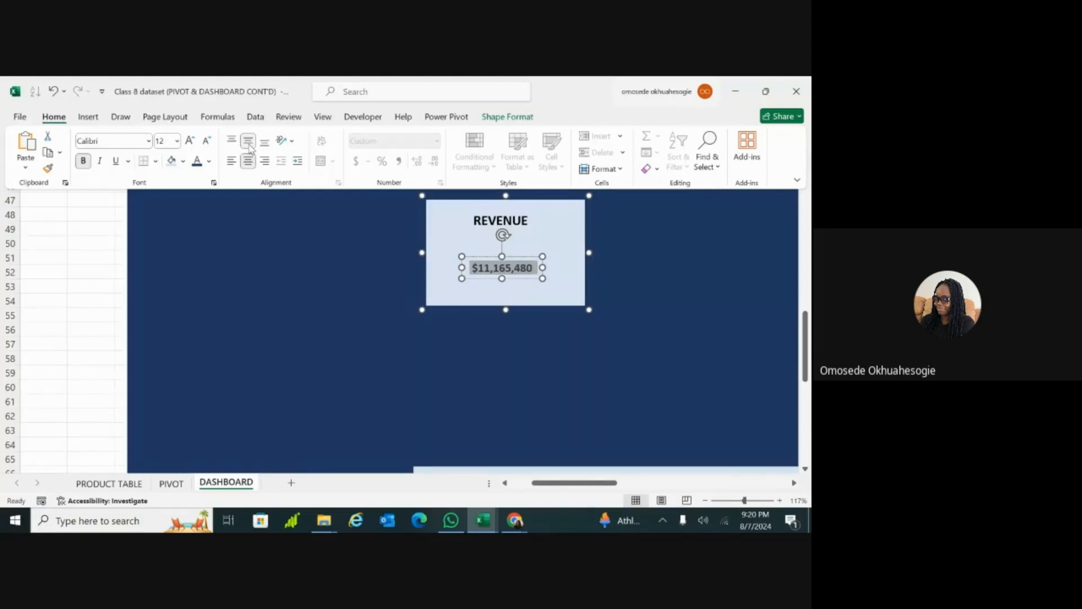
Step: Enlarge the grouped REVENUE card further so its rectangle spans about columns M to Q and rows 47 to 56
{"action": "left_click", "coordinate": [344, 306]}
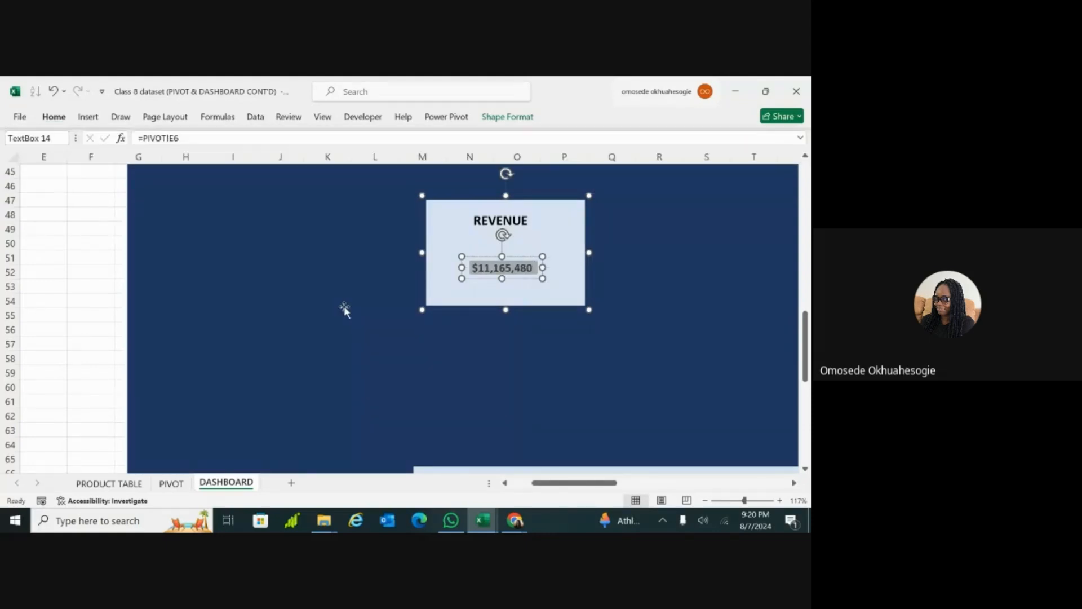
{"action": "left_click", "coordinate": [607, 346]}
{"action": "left_click", "coordinate": [566, 294]}
{"action": "left_click_drag", "start_coordinate": [590, 309], "coordinate": [654, 344]}
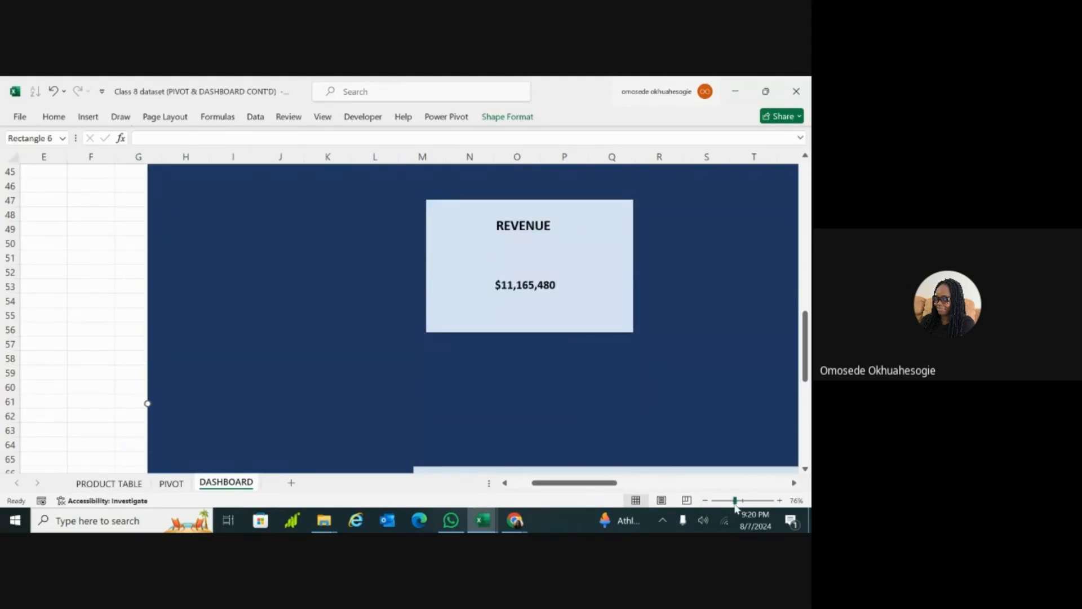
Step: Shrink the grouped REVENUE card above the SALES TREND chart in both directions so it spans about columns M to P
{"action": "left_click", "coordinate": [735, 500]}
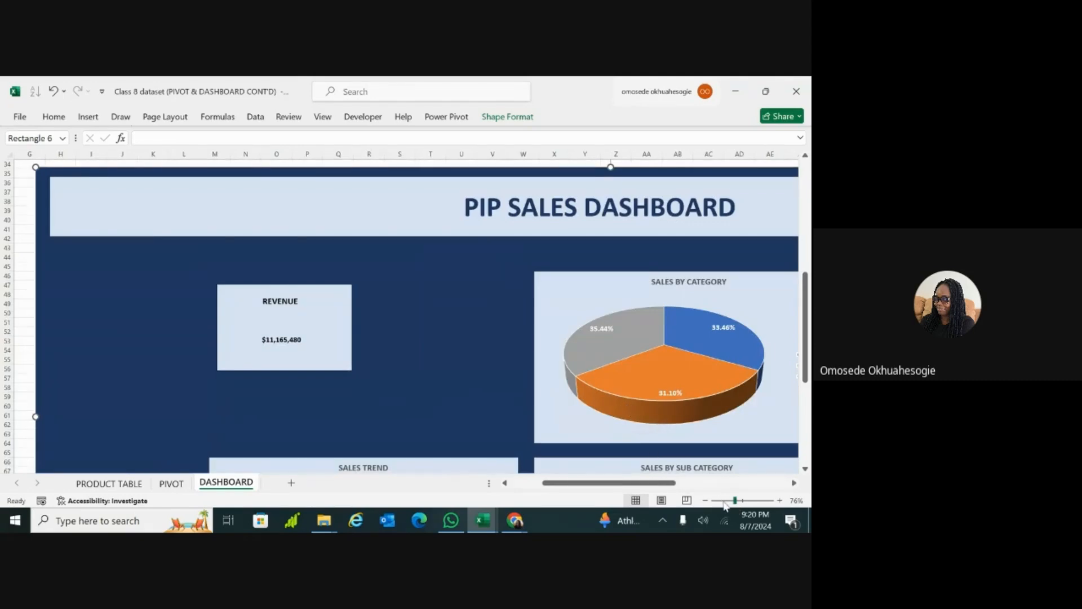
{"action": "left_click", "coordinate": [724, 500]}
{"action": "left_click", "coordinate": [309, 312]}
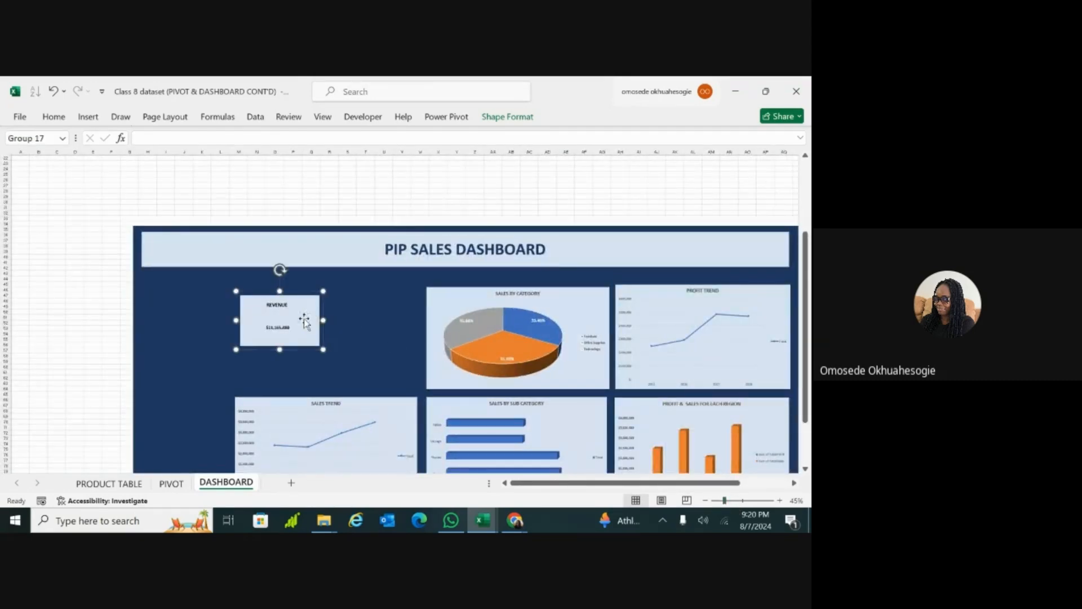
{"action": "left_click_drag", "start_coordinate": [280, 350], "coordinate": [303, 317]}
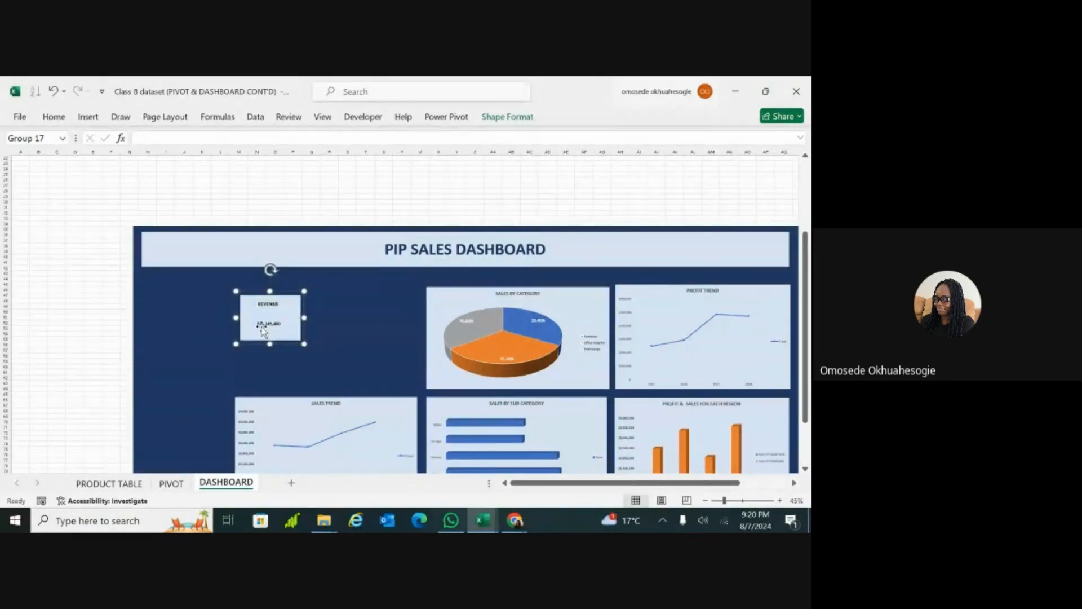
Step: Increase the font size of the linked revenue value inside the grouped card to 20
{"action": "left_click", "coordinate": [267, 323]}
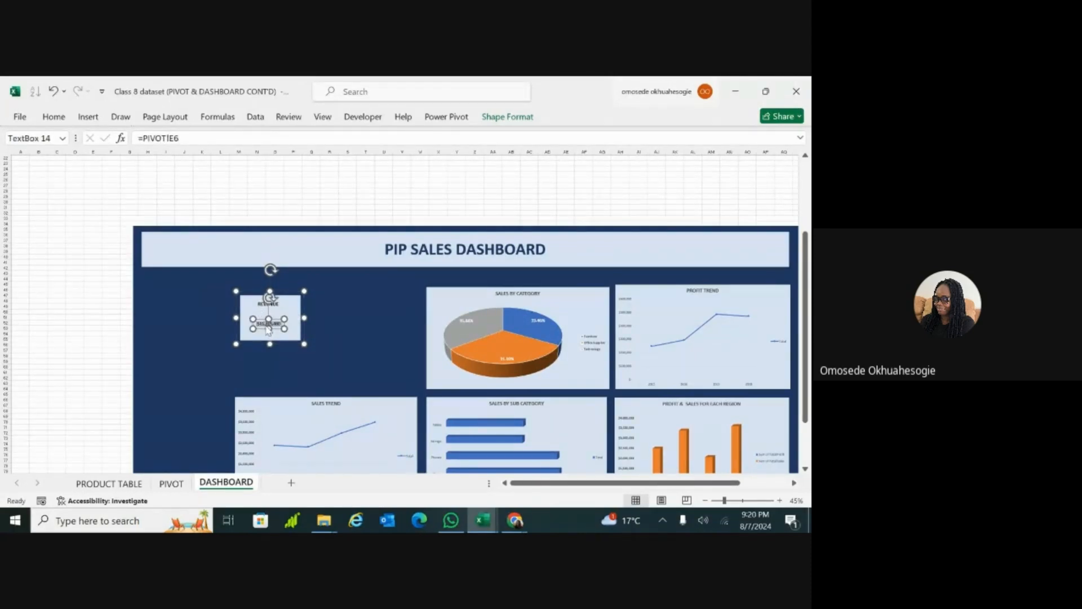
{"action": "left_click", "coordinate": [52, 116]}
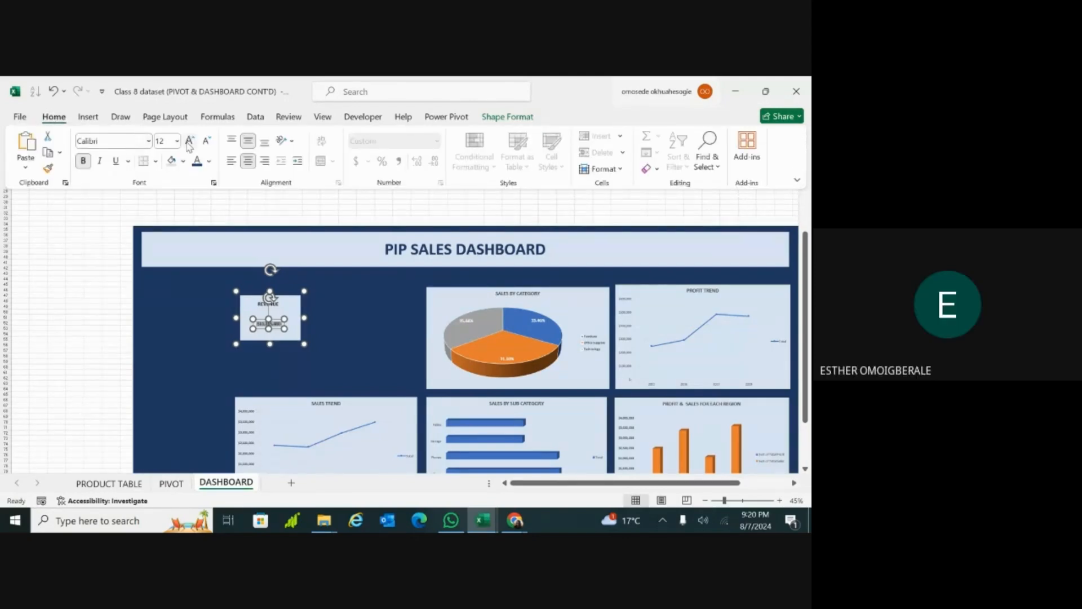
{"action": "left_click", "coordinate": [189, 140]}
{"action": "left_click", "coordinate": [189, 141]}
{"action": "left_click", "coordinate": [189, 141]}
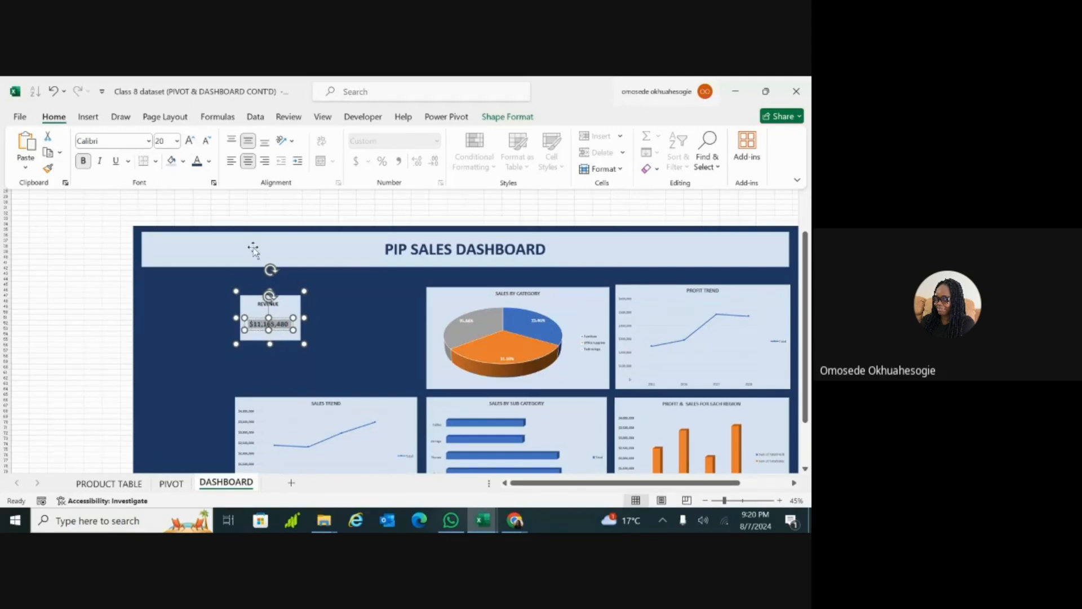
Step: Increase the font size of the REVENUE title inside the grouped card to 20
{"action": "left_click", "coordinate": [277, 306]}
{"action": "left_click", "coordinate": [273, 304]}
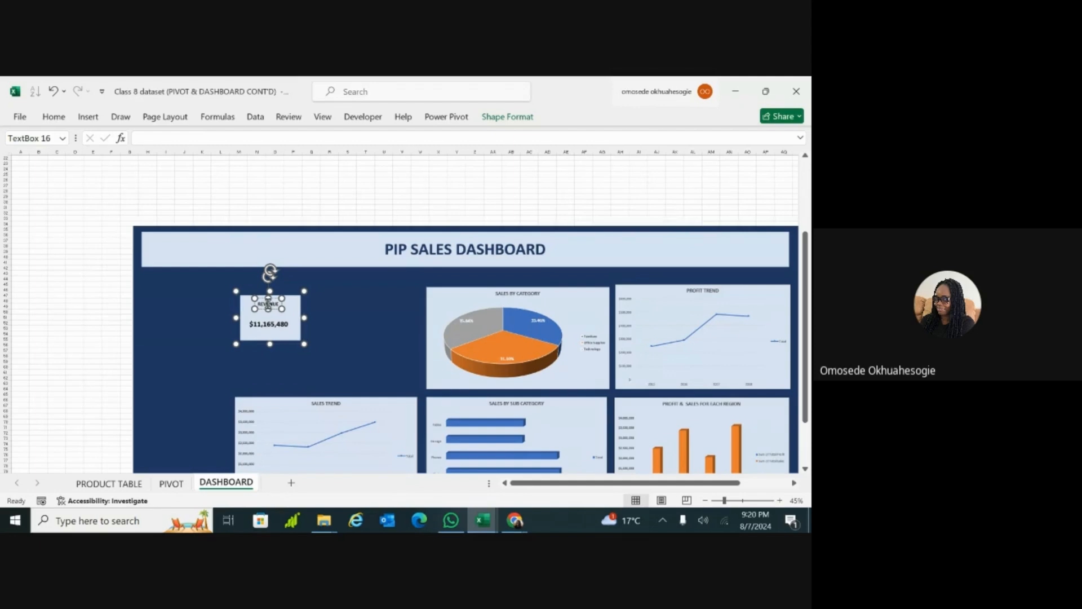
{"action": "left_click", "coordinate": [54, 117]}
{"action": "left_click", "coordinate": [190, 141]}
{"action": "left_click", "coordinate": [190, 140]}
{"action": "left_click", "coordinate": [190, 141]}
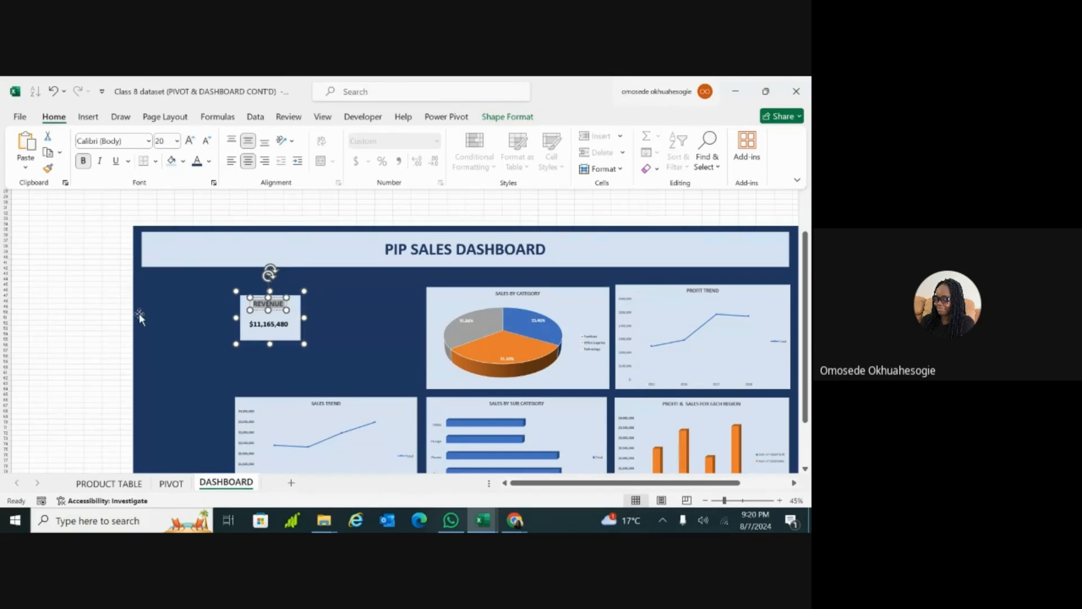
{"action": "left_click", "coordinate": [101, 327]}
Step: Try to duplicate the grouped REVENUE card and place the copy beside the original above the SALES TREND chart
{"action": "left_click", "coordinate": [292, 317]}
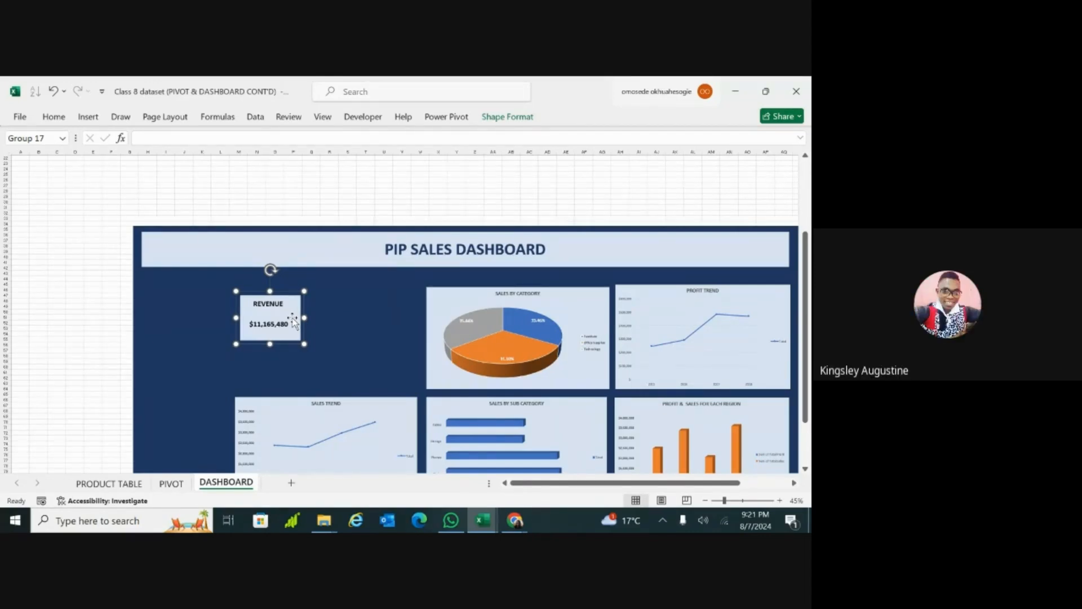
{"action": "scroll", "coordinate": [294, 322], "scroll_direction": "left", "scroll_amount": 3}
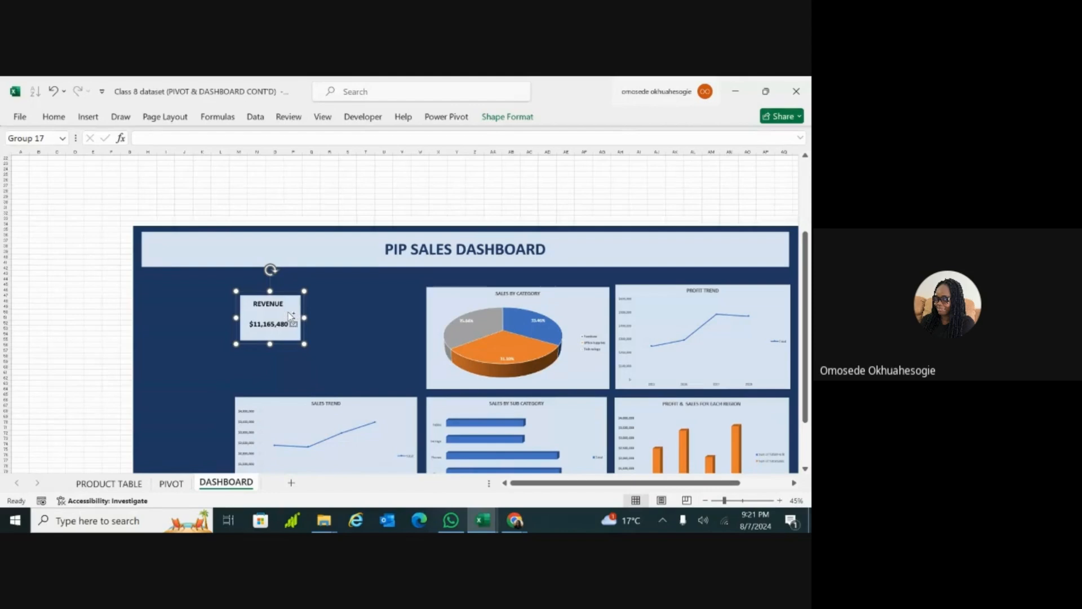
{"action": "key", "text": "ctrl+d"}
{"action": "left_click_drag", "start_coordinate": [298, 319], "coordinate": [378, 319]}
{"action": "left_click", "coordinate": [359, 308]}
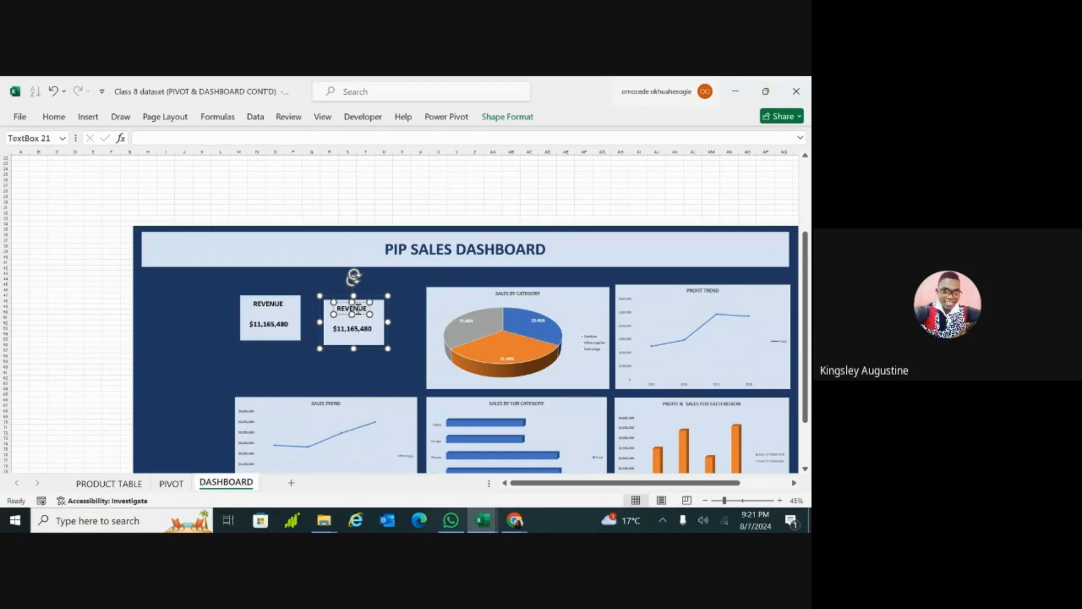
{"action": "left_click_drag", "start_coordinate": [358, 309], "coordinate": [286, 306]}
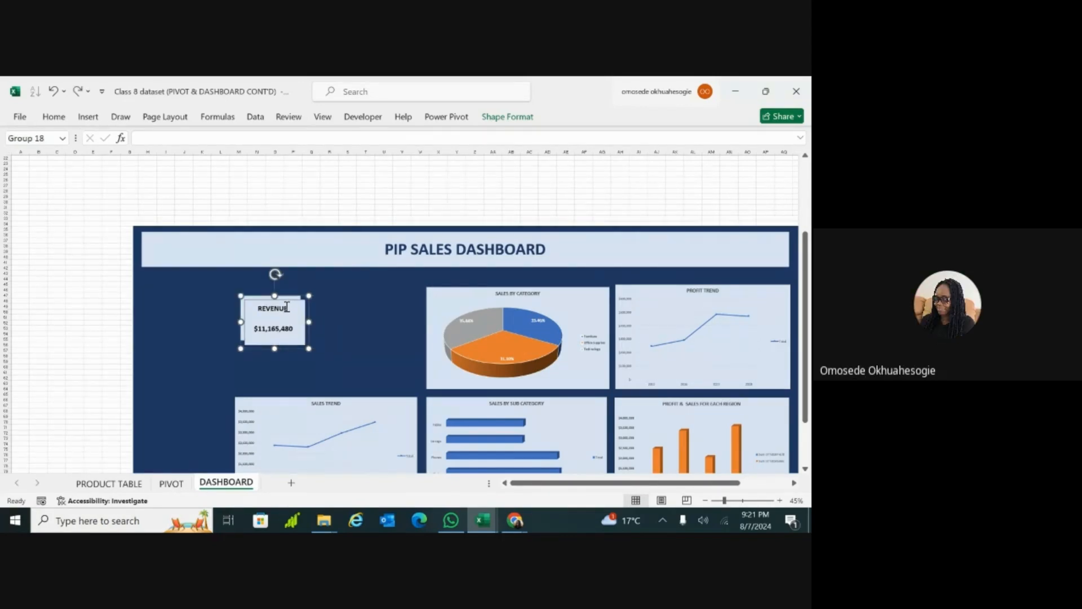
{"action": "key", "text": "ctrl+z"}
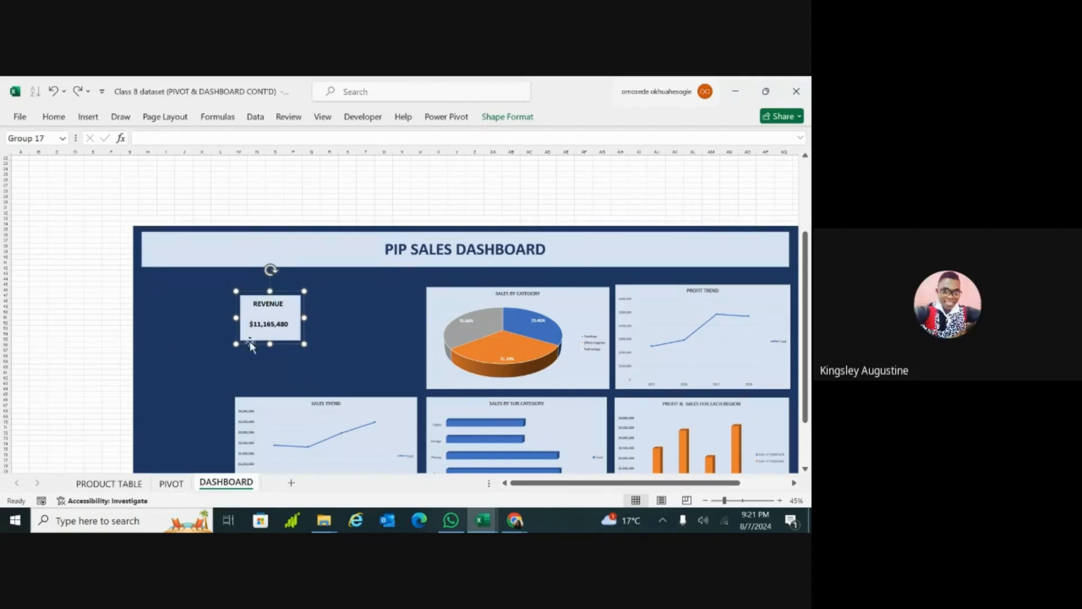
Step: On the PIVOT sheet, enter =GETPIVOTDATA("Total Profit",$G$3) in G6 by referencing the profit value in G4
{"action": "scroll", "coordinate": [305, 292], "scroll_direction": "right", "scroll_amount": 1}
{"action": "scroll", "coordinate": [405, 349], "scroll_direction": "right", "scroll_amount": 5}
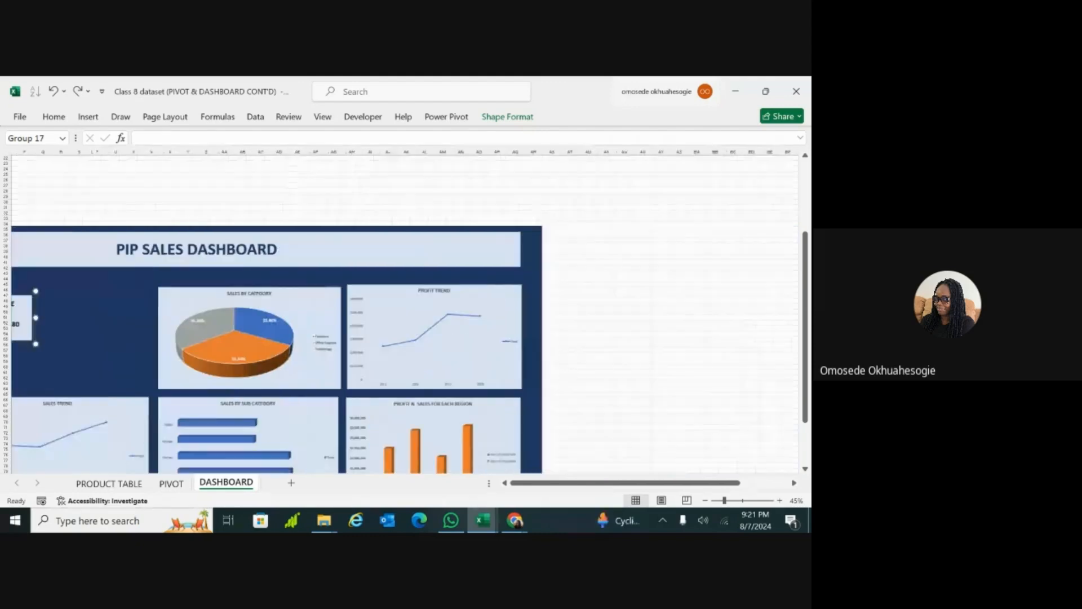
{"action": "scroll", "coordinate": [406, 316], "scroll_direction": "right", "scroll_amount": 5}
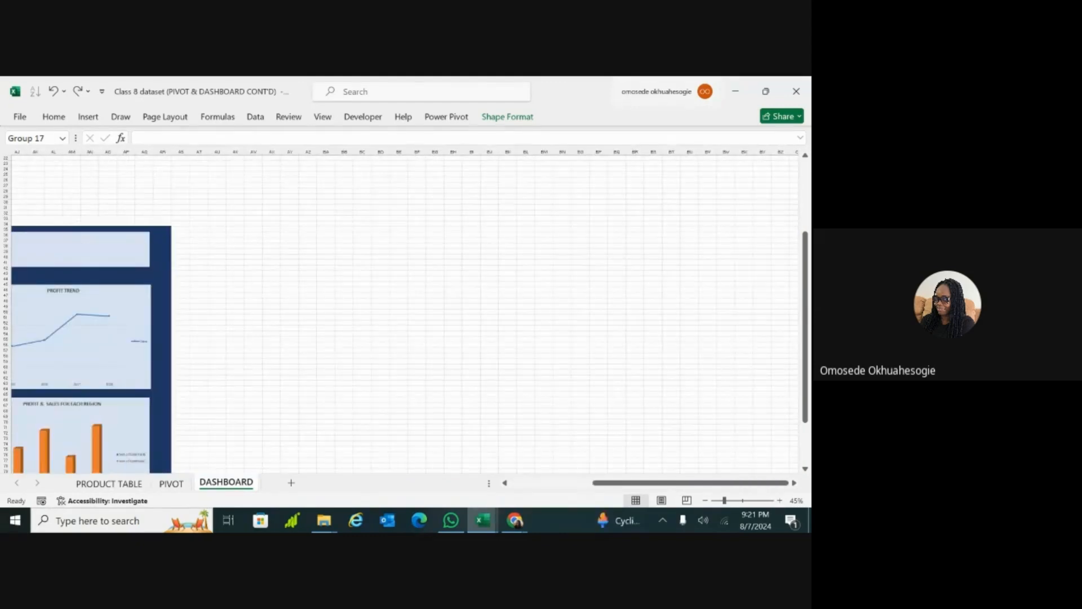
{"action": "scroll", "coordinate": [307, 292], "scroll_direction": "up", "scroll_amount": 1}
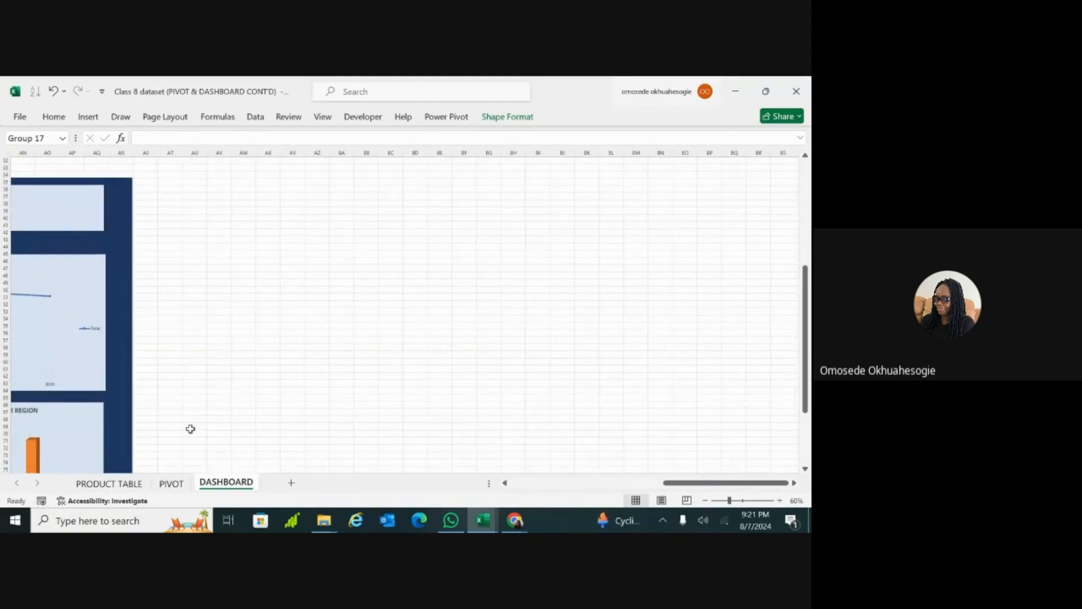
{"action": "left_click", "coordinate": [171, 483]}
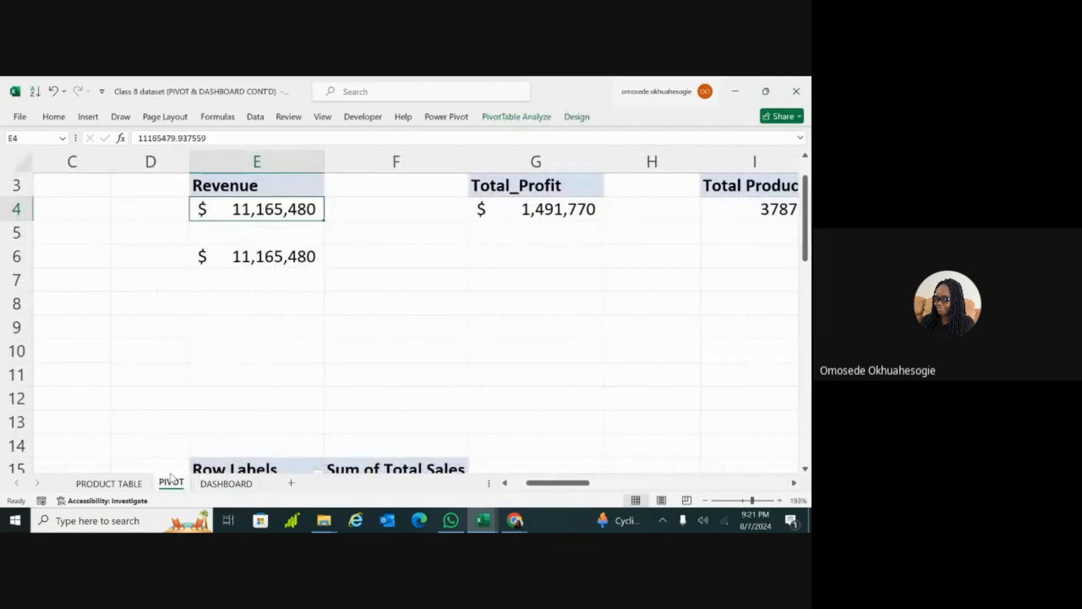
{"action": "left_click", "coordinate": [544, 256]}
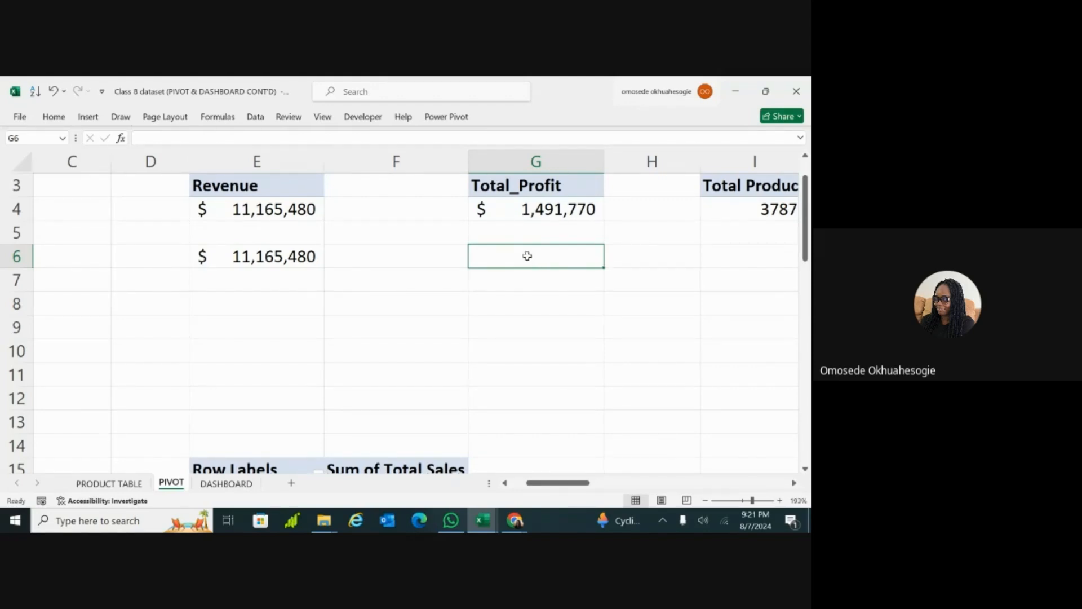
{"action": "double_click", "coordinate": [527, 256]}
{"action": "type", "text": "="}
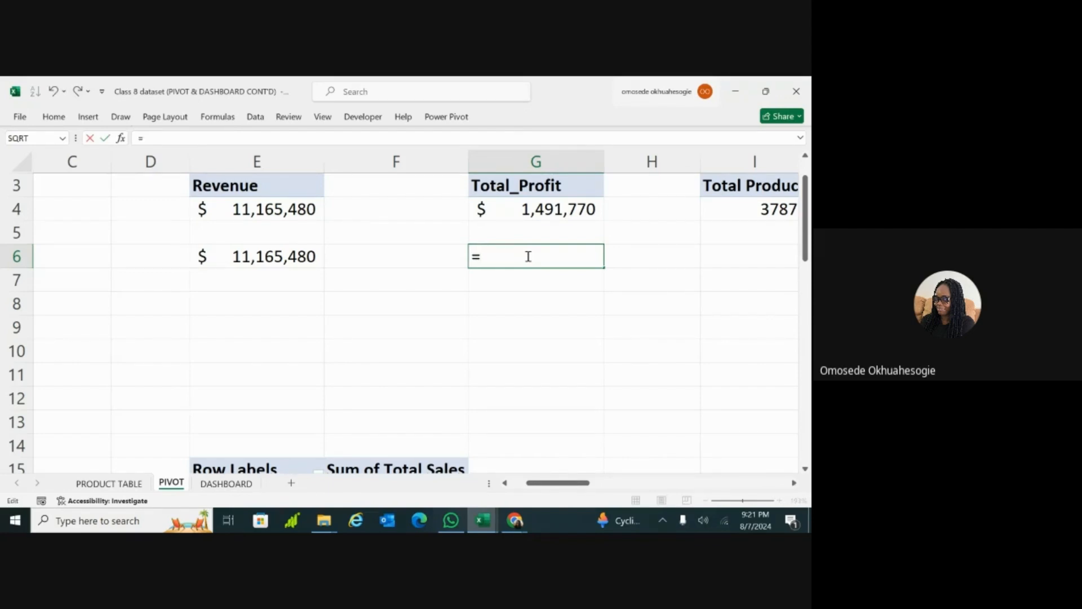
{"action": "left_click", "coordinate": [530, 211]}
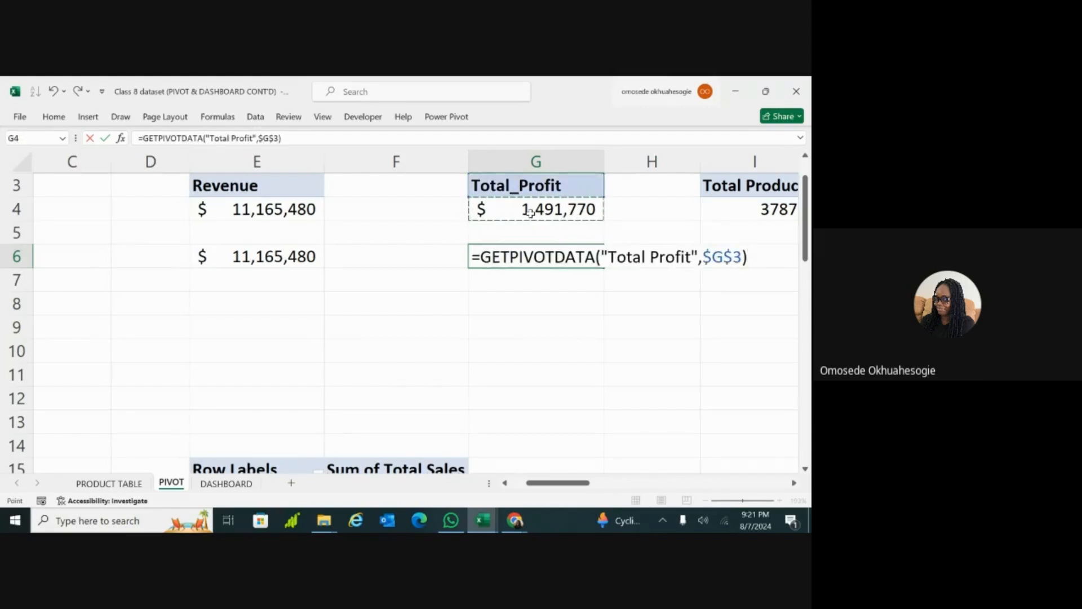
{"action": "key", "text": "Return"}
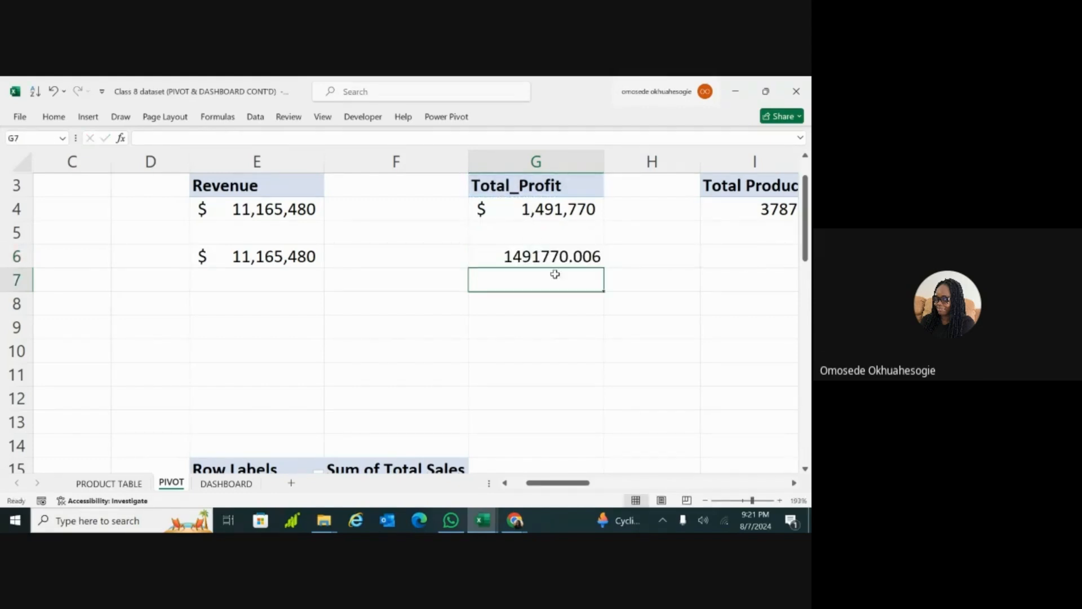
{"action": "left_click", "coordinate": [546, 261]}
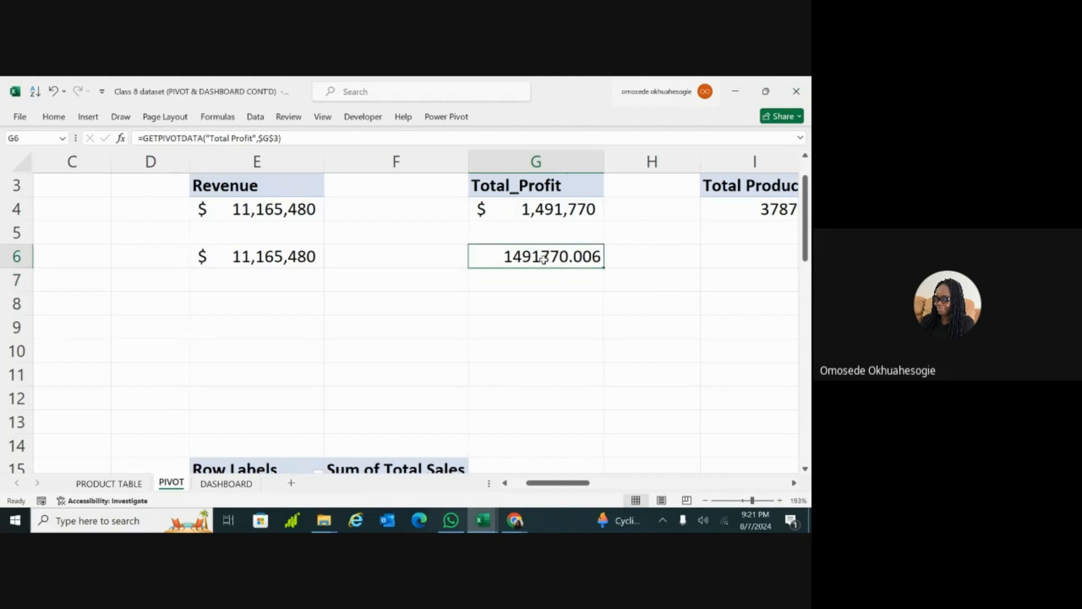
{"action": "double_click", "coordinate": [544, 258]}
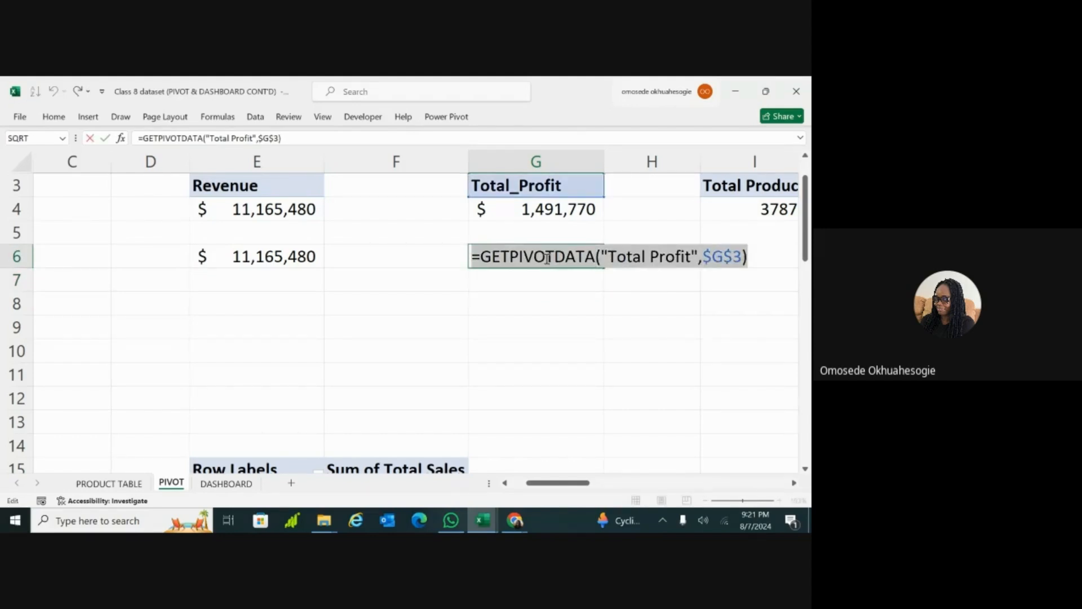
{"action": "left_click", "coordinate": [561, 205]}
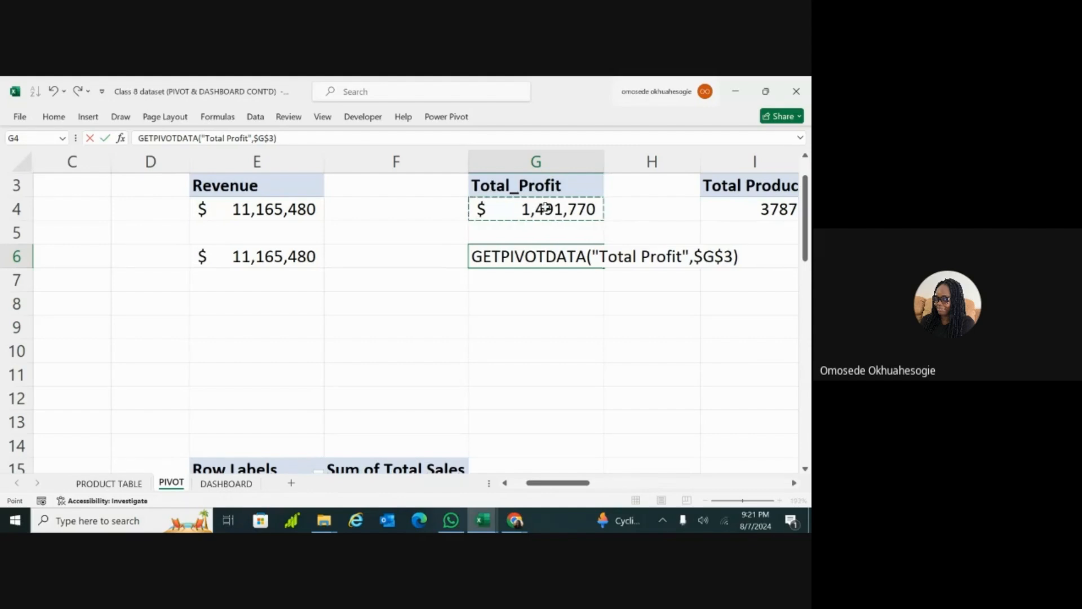
{"action": "key", "text": "Return"}
Step: Format the profit helper cell G6 as a dollar accounting number with no decimal places
{"action": "left_click", "coordinate": [540, 263]}
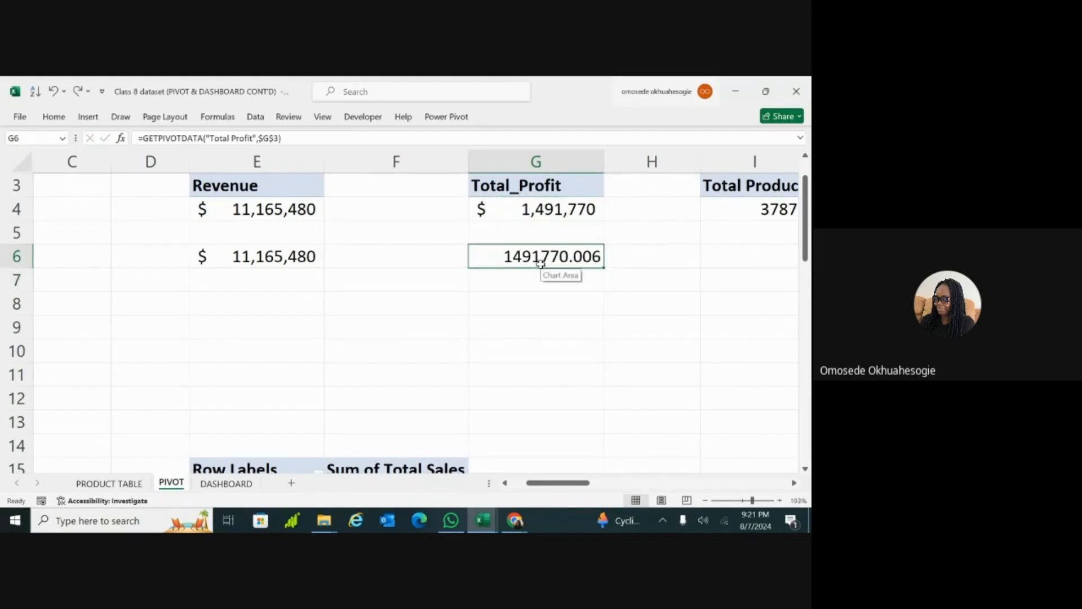
{"action": "left_click", "coordinate": [54, 119]}
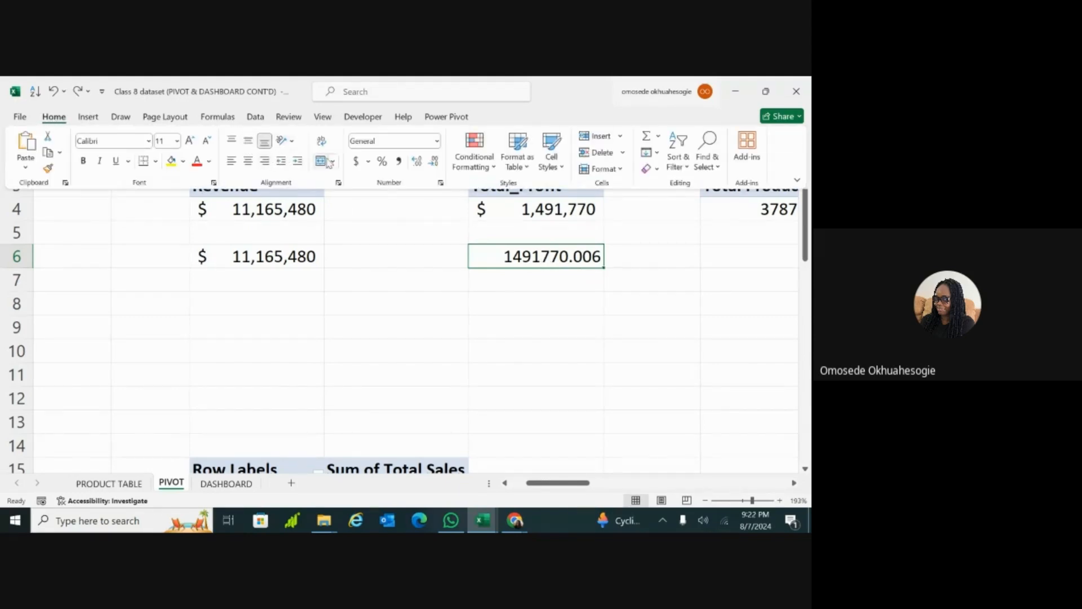
{"action": "left_click", "coordinate": [356, 161]}
{"action": "left_click", "coordinate": [432, 163]}
{"action": "left_click", "coordinate": [432, 162]}
{"action": "left_click", "coordinate": [506, 333]}
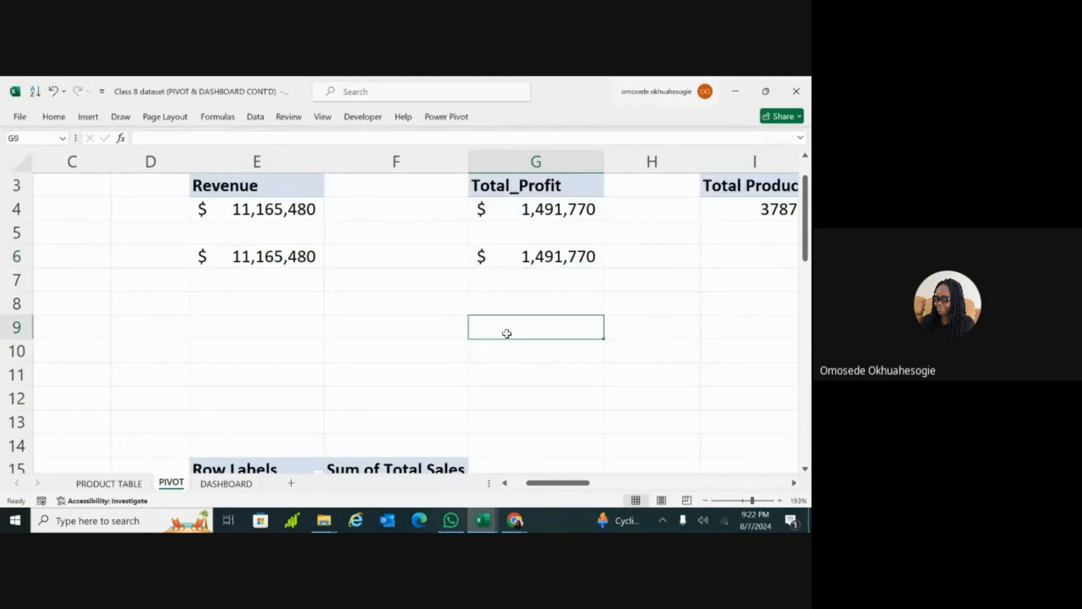
Step: Enter =GETPIVOTDATA("Quantity",$I$3) in I6 by referencing the Total Product value in I4
{"action": "scroll", "coordinate": [506, 333], "scroll_direction": "right", "scroll_amount": 5}
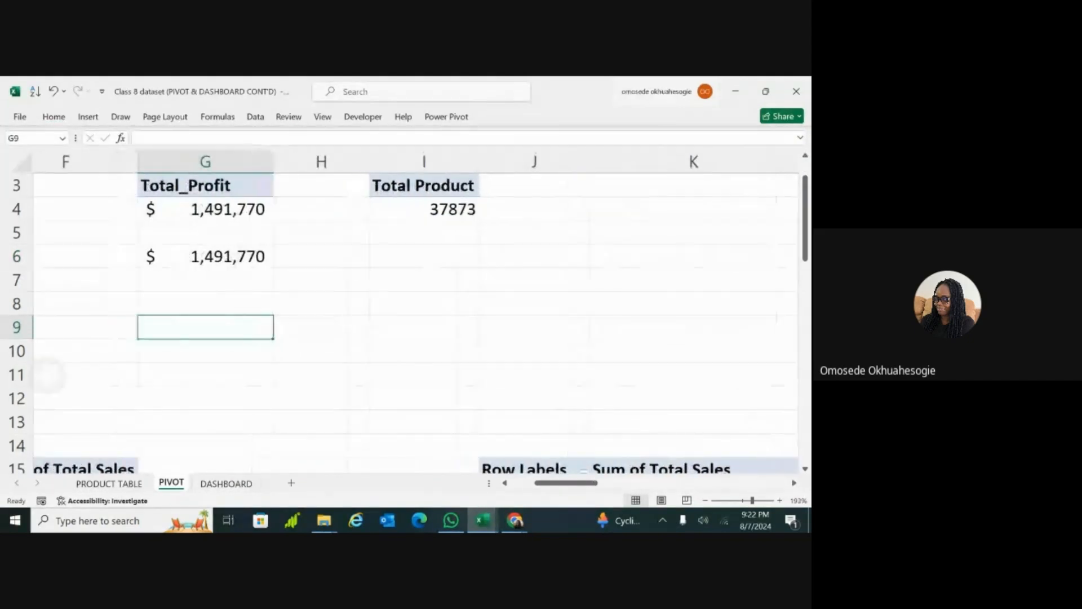
{"action": "scroll", "coordinate": [457, 258], "scroll_direction": "left", "scroll_amount": 1}
{"action": "left_click", "coordinate": [458, 258]}
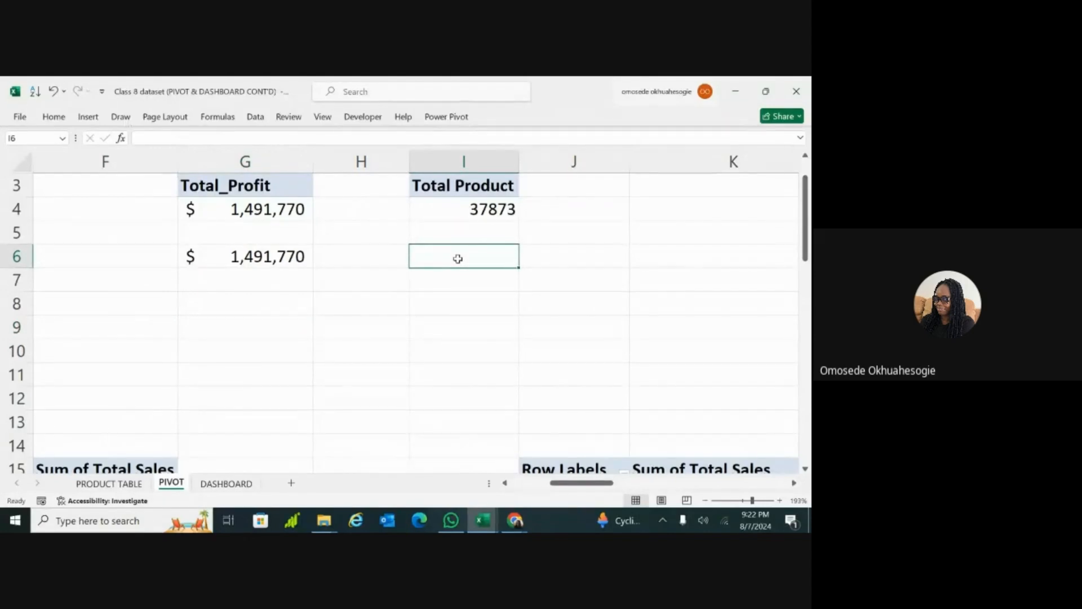
{"action": "type", "text": "="}
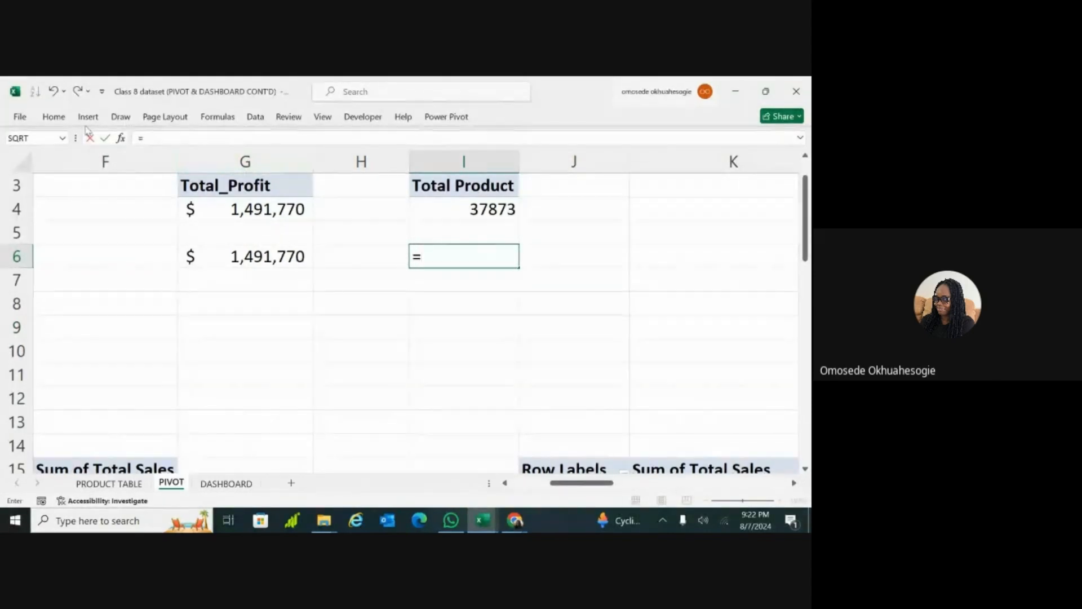
{"action": "left_click", "coordinate": [435, 206]}
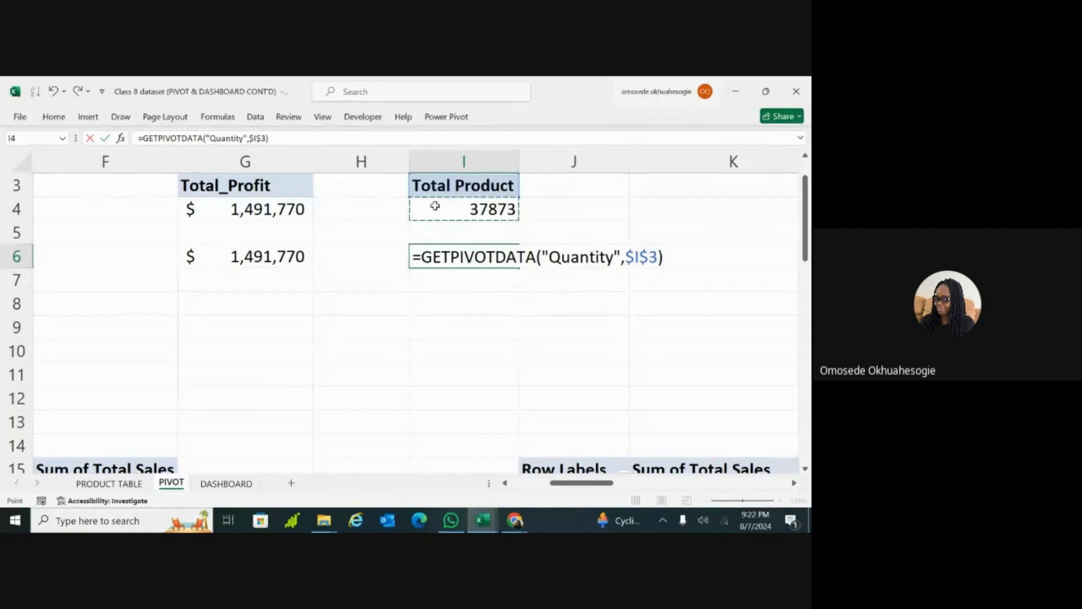
{"action": "key", "text": "Return"}
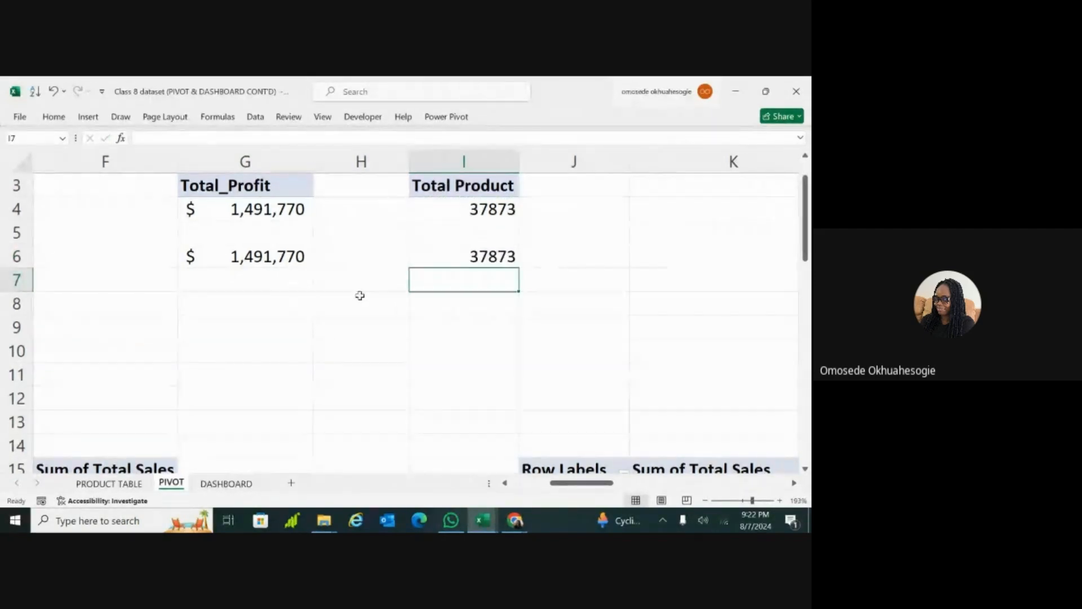
Step: Compare the helper formulas in G6 and I6 with the pivot table values above them
{"action": "scroll", "coordinate": [370, 299], "scroll_direction": "left", "scroll_amount": 1}
{"action": "scroll", "coordinate": [372, 276], "scroll_direction": "left", "scroll_amount": 3}
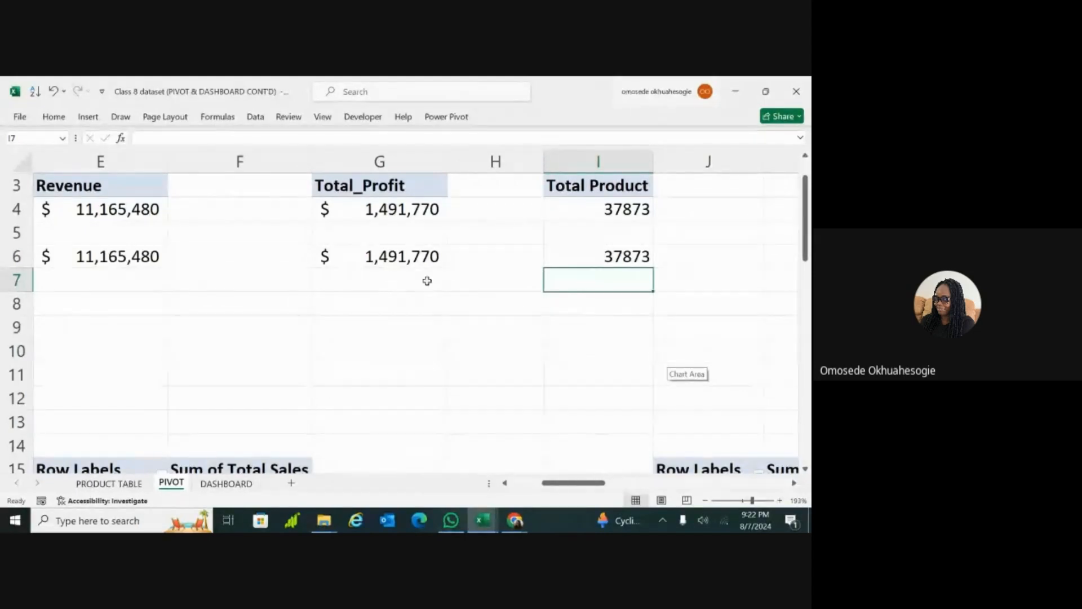
{"action": "left_click", "coordinate": [394, 259]}
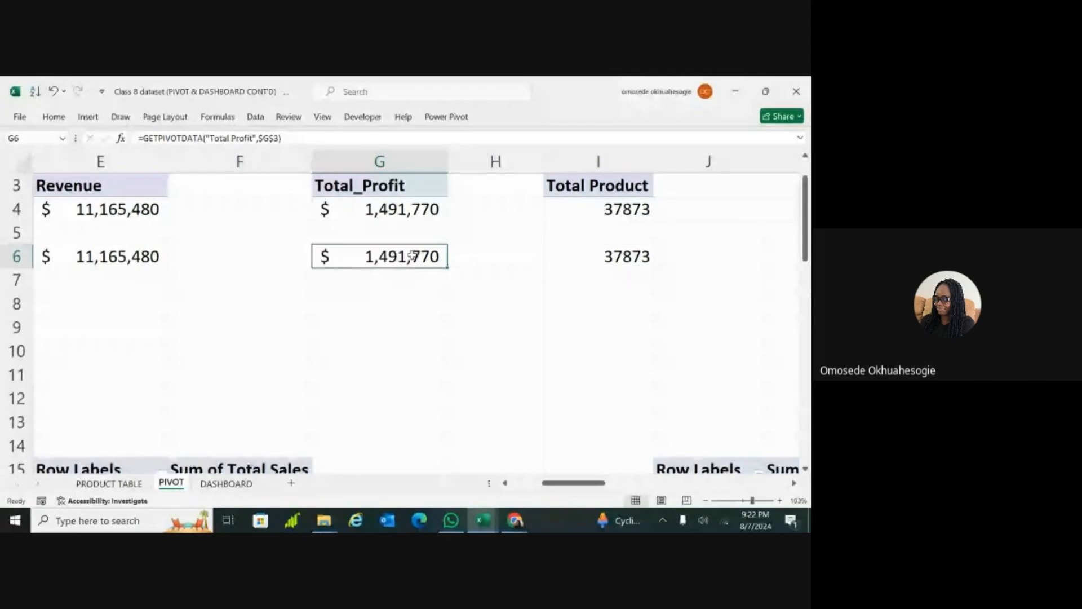
{"action": "left_click", "coordinate": [383, 210]}
{"action": "left_click", "coordinate": [372, 260]}
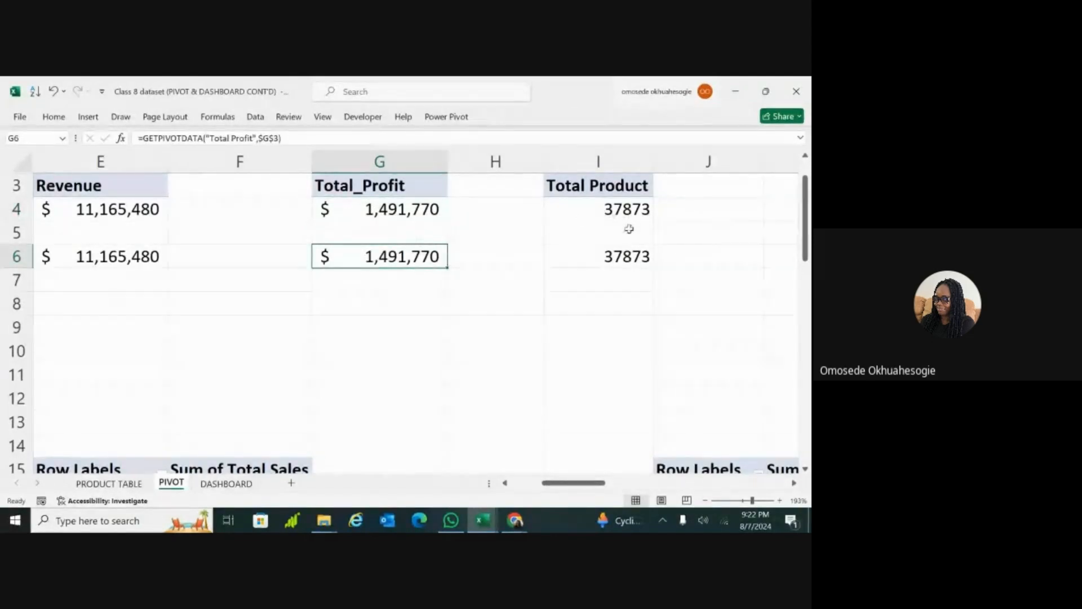
{"action": "left_click", "coordinate": [621, 258]}
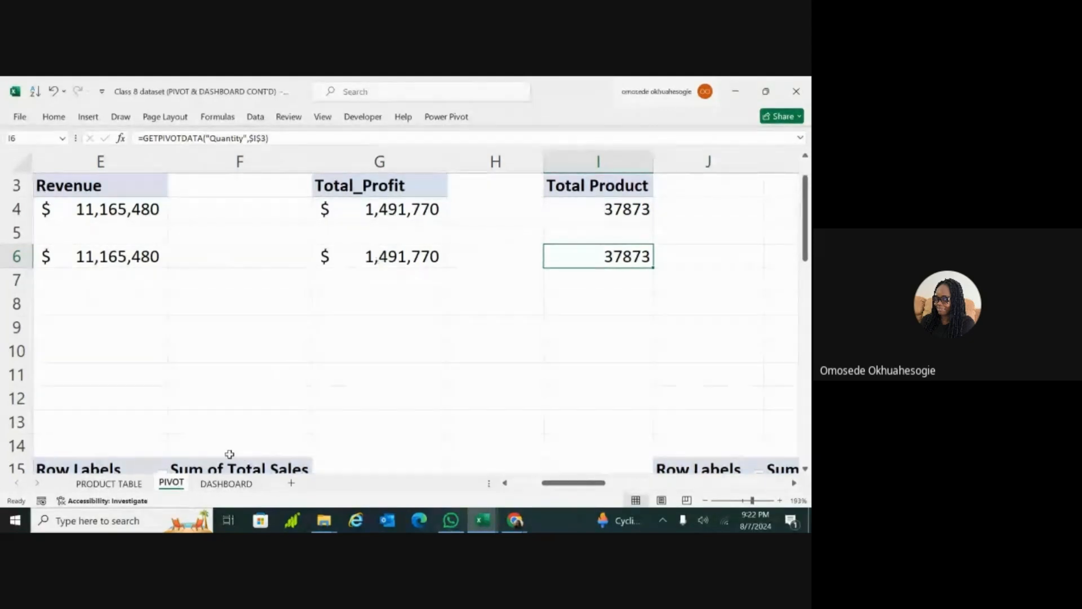
Step: Insert a small text box in the blank area of the DASHBOARD sheet beside the dashboard, around cell AX45
{"action": "left_click", "coordinate": [219, 483]}
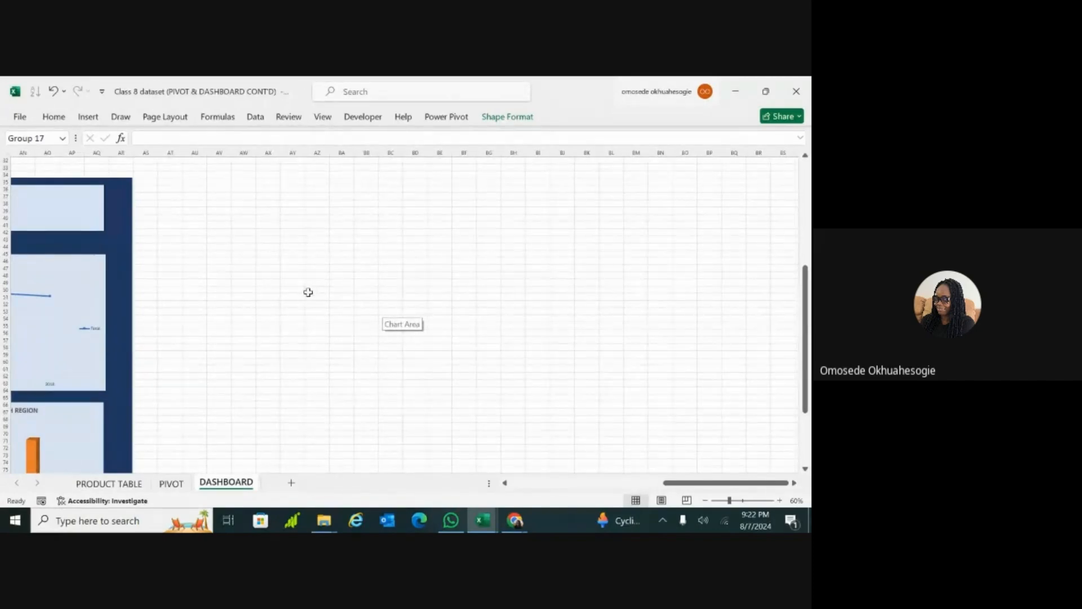
{"action": "left_click", "coordinate": [307, 292]}
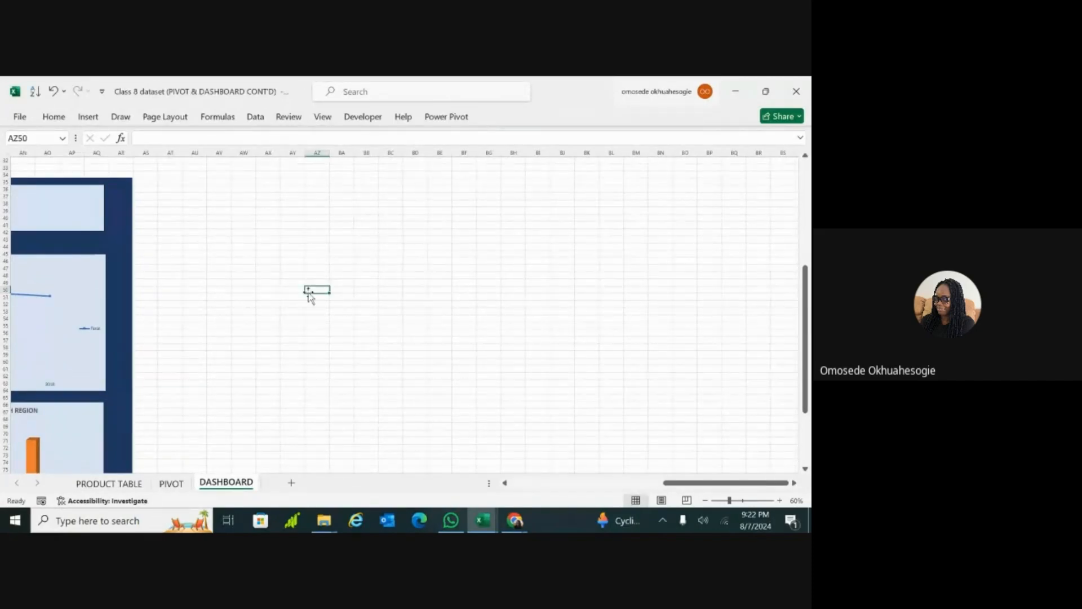
{"action": "left_click", "coordinate": [88, 117]}
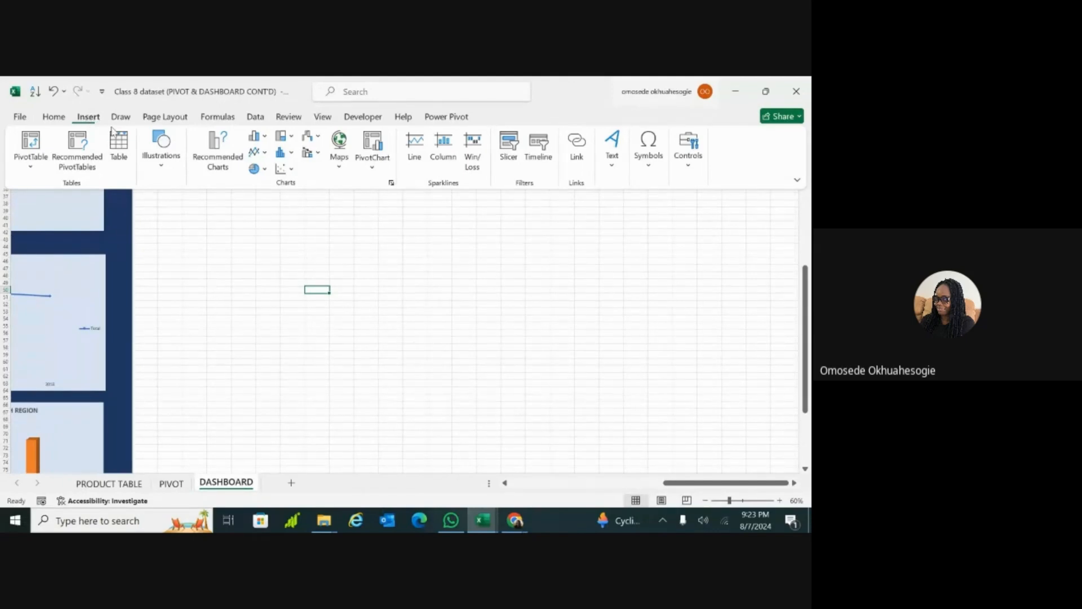
{"action": "left_click", "coordinate": [164, 169]}
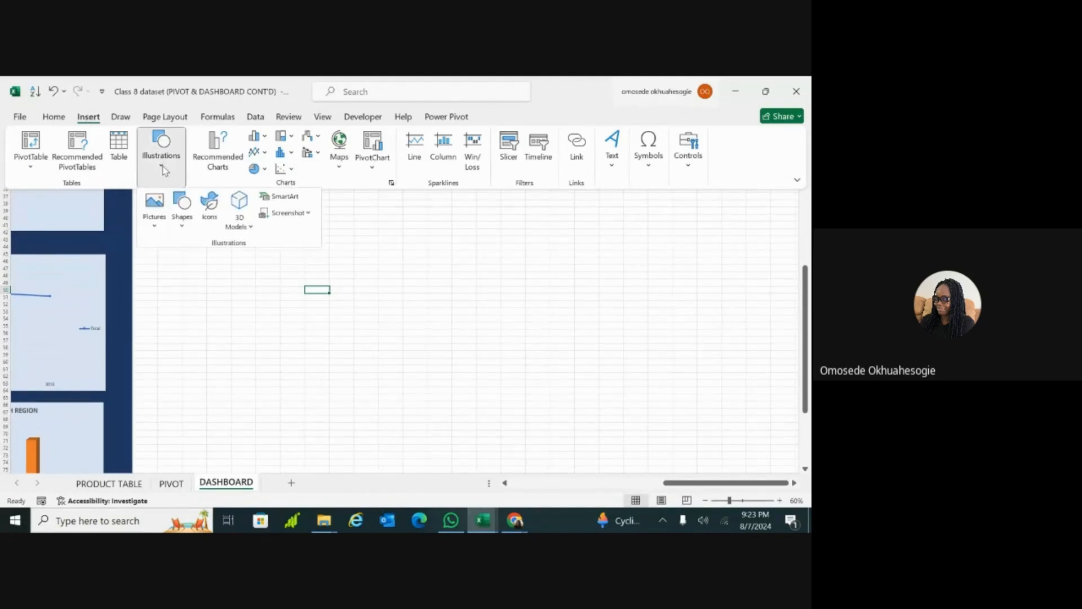
{"action": "left_click", "coordinate": [183, 208]}
{"action": "left_click", "coordinate": [183, 208]}
{"action": "left_click", "coordinate": [182, 209]}
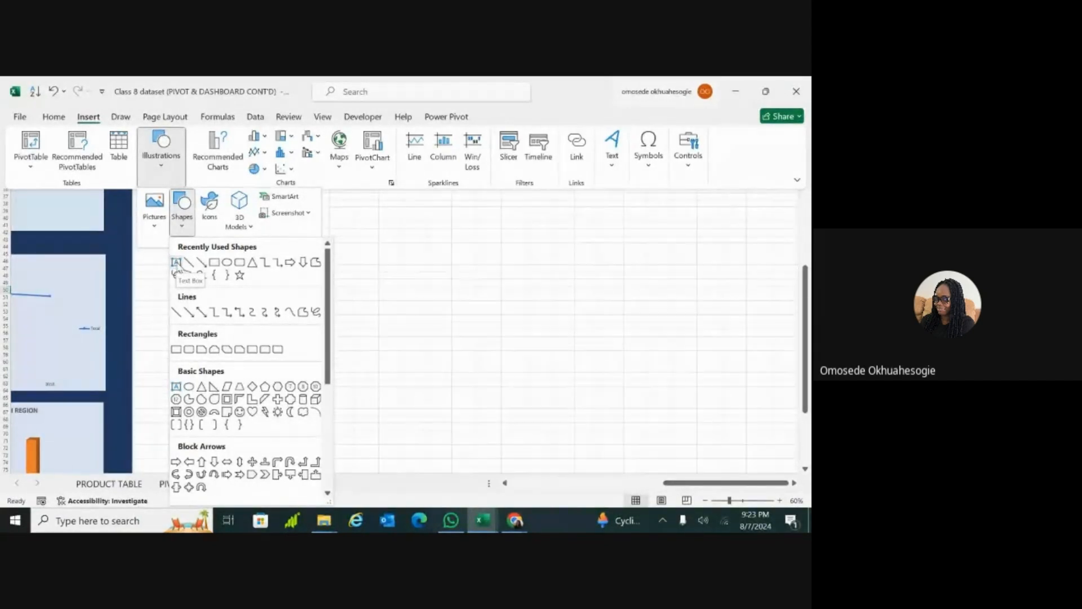
{"action": "left_click", "coordinate": [176, 262]}
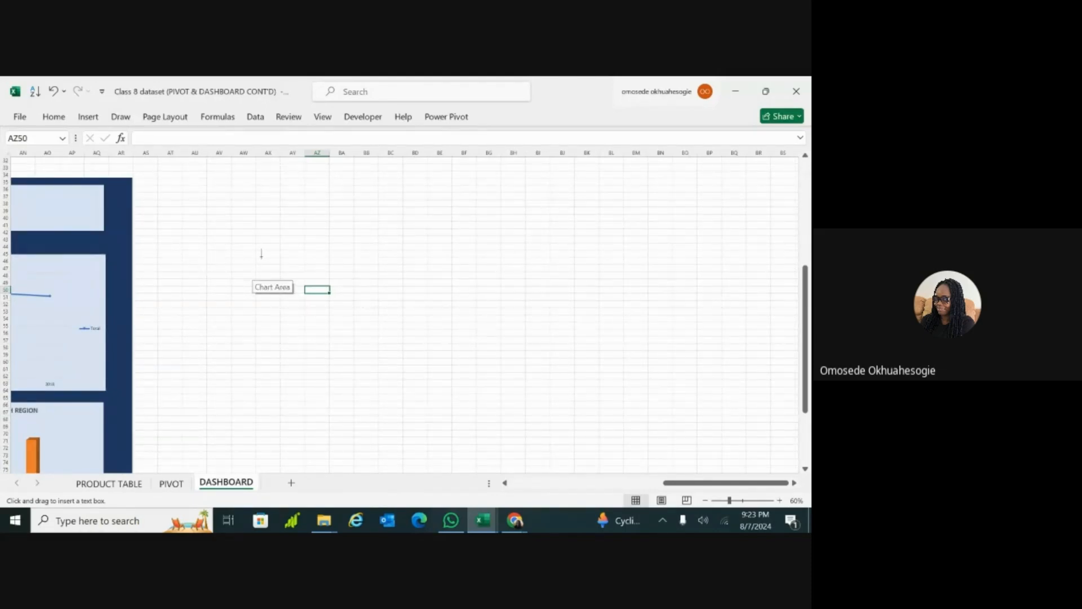
{"action": "left_click_drag", "start_coordinate": [259, 252], "coordinate": [265, 290]}
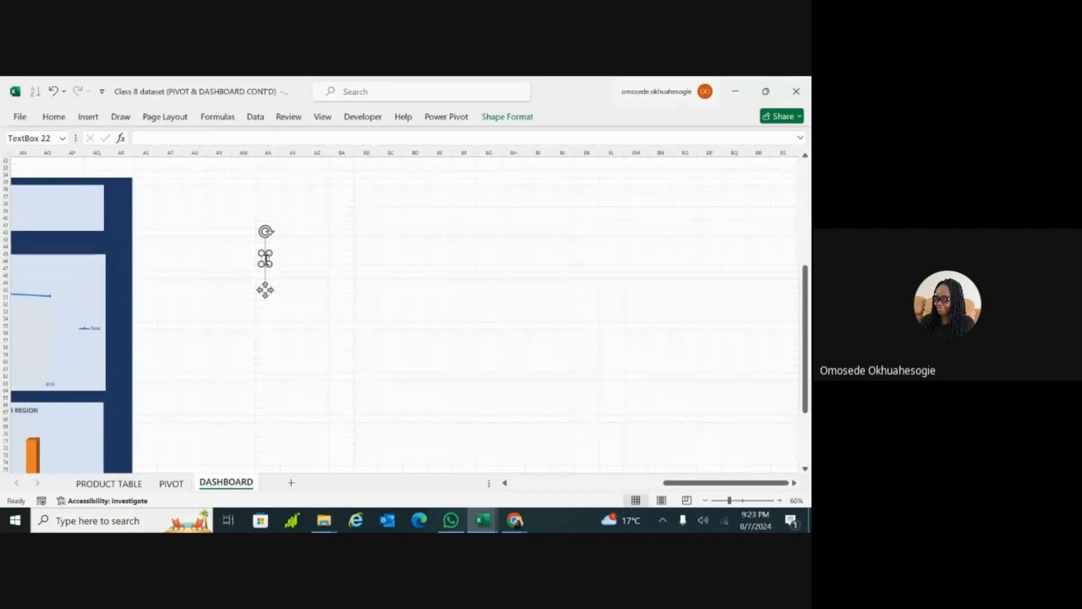
Step: Enter throwaway letters inside the new text box and erase them
{"action": "left_click", "coordinate": [265, 258]}
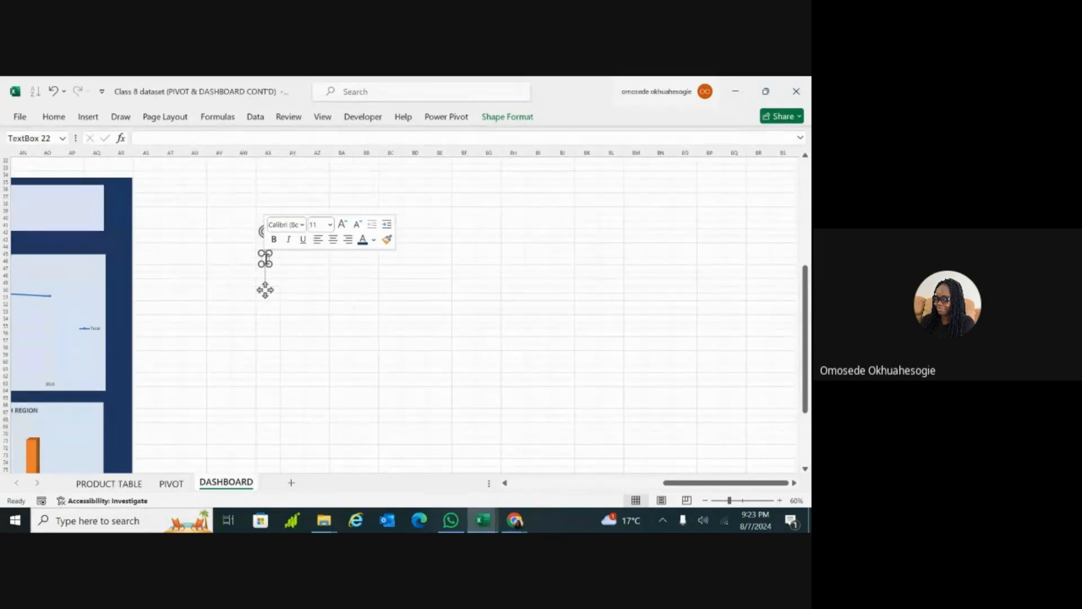
{"action": "scroll", "coordinate": [266, 259], "scroll_direction": "up", "scroll_amount": 4}
{"action": "scroll", "coordinate": [264, 280], "scroll_direction": "up", "scroll_amount": 4}
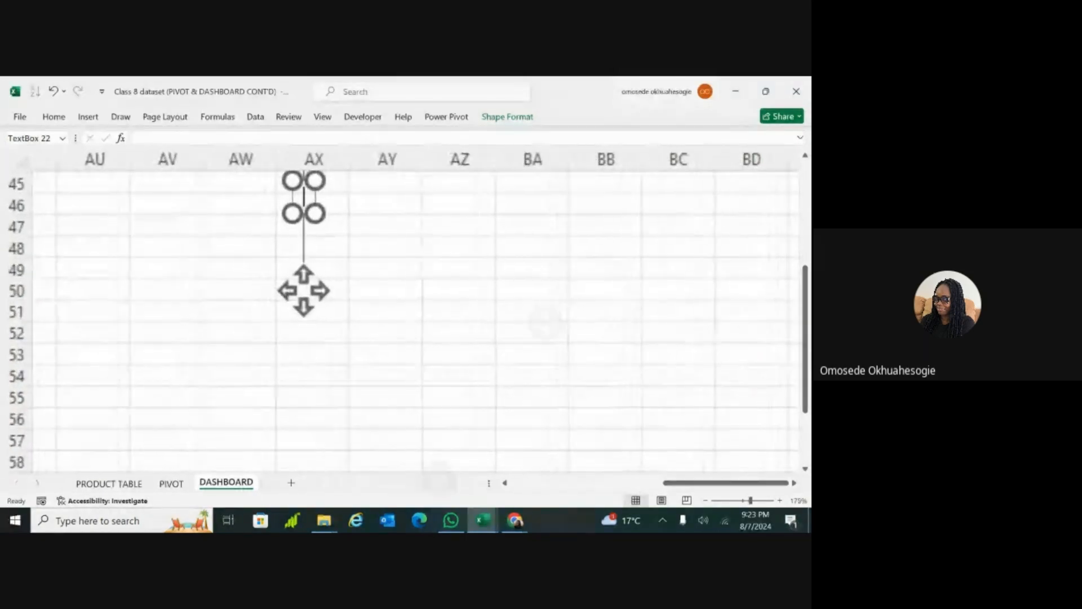
{"action": "scroll", "coordinate": [303, 291], "scroll_direction": "down", "scroll_amount": 8}
{"action": "scroll", "coordinate": [265, 333], "scroll_direction": "up", "scroll_amount": 6}
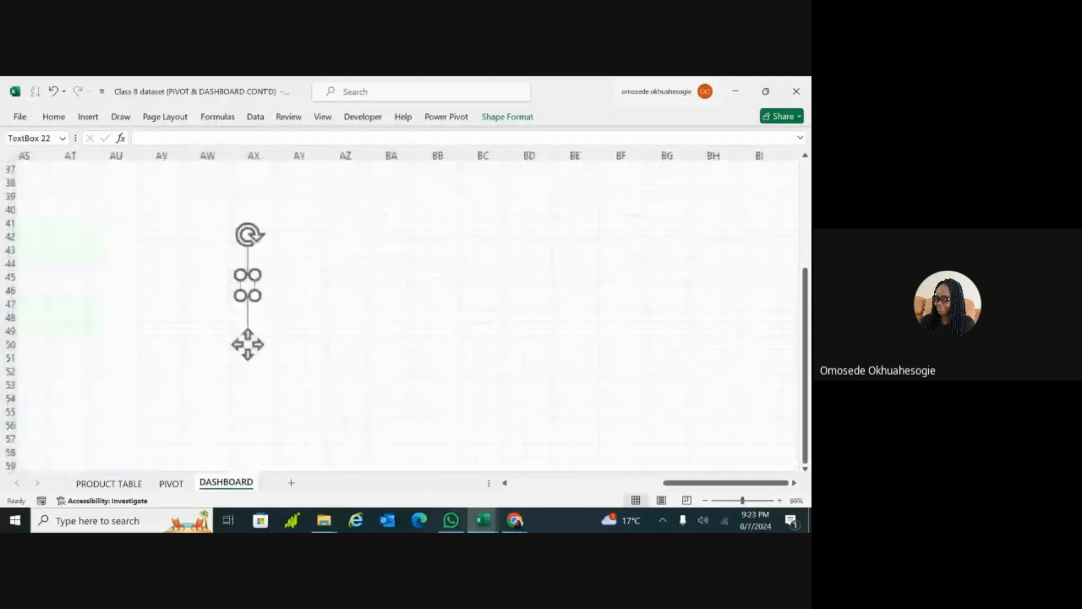
{"action": "type", "text": "FCJJHCUKCGTCG"}
{"action": "key", "text": "BackSpace"}
{"action": "key", "text": "BackSpace"}
{"action": "key", "text": "BackSpace"}
{"action": "key", "text": "BackSpace"}
{"action": "key", "text": "BackSpace"}
{"action": "key", "text": "BackSpace"}
{"action": "key", "text": "BackSpace"}
{"action": "key", "text": "BackSpace"}
{"action": "key", "text": "BackSpace"}
{"action": "key", "text": "BackSpace"}
{"action": "key", "text": "BackSpace"}
{"action": "key", "text": "BackSpace"}
{"action": "key", "text": "BackSpace"}
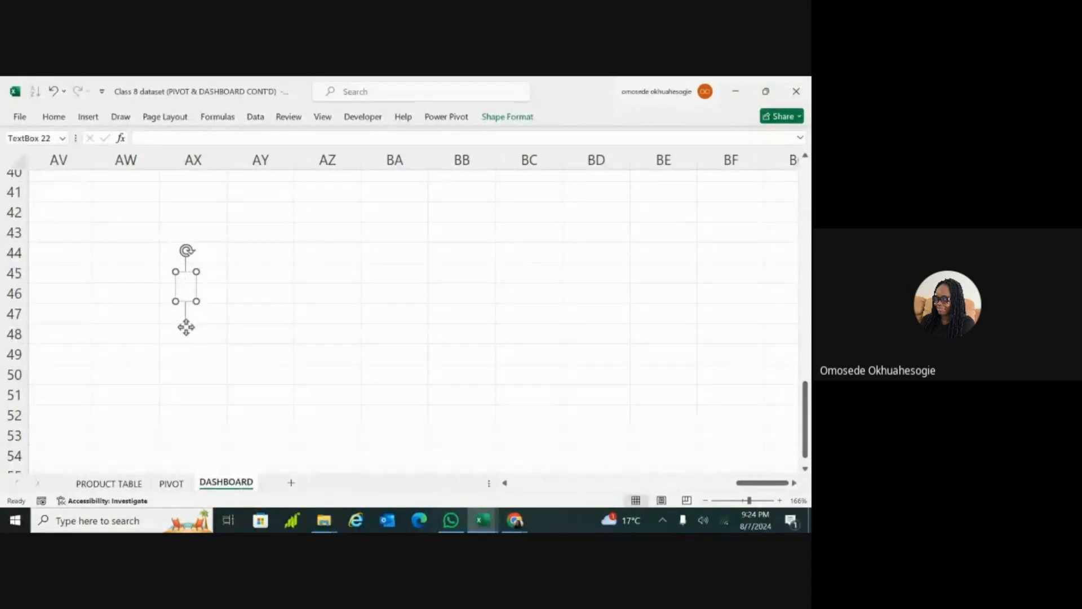
Step: Try entering =3+2 as text directly inside the text box and clear it
{"action": "type", "text": "="}
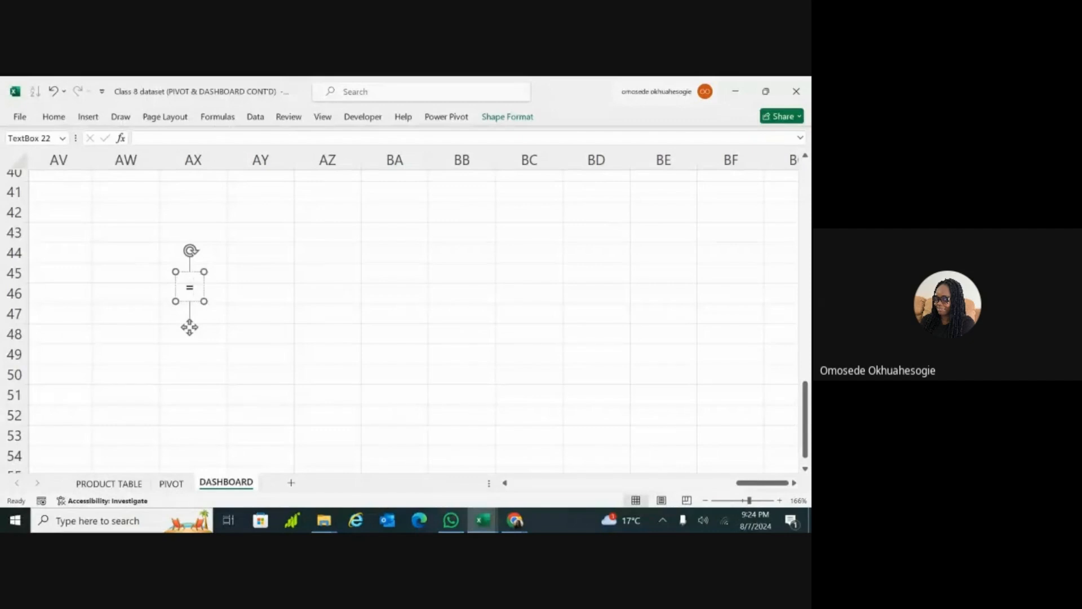
{"action": "type", "text": "3"}
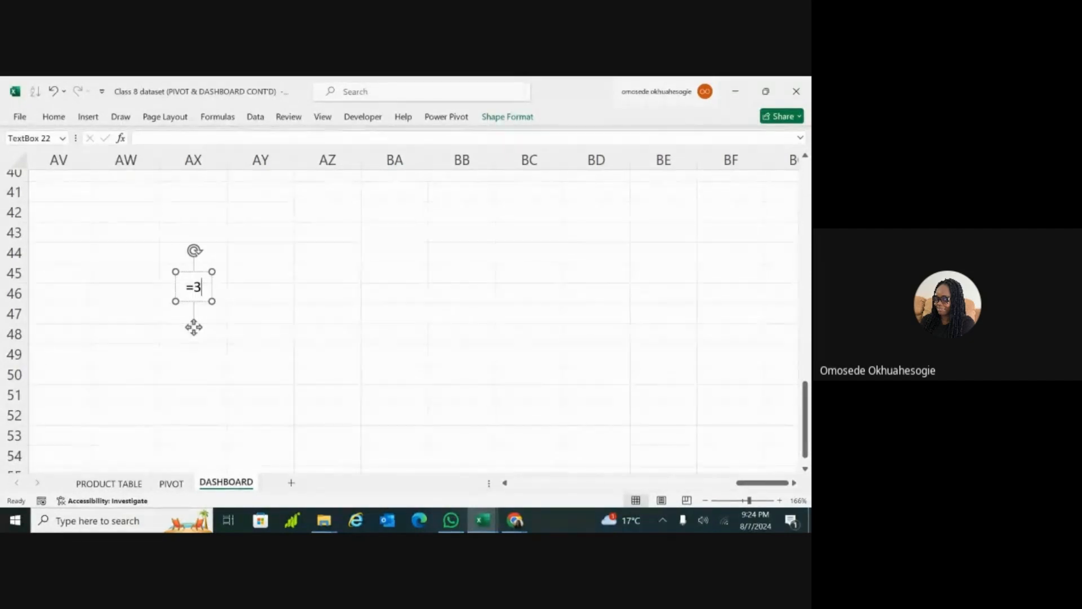
{"action": "type", "text": "+2"}
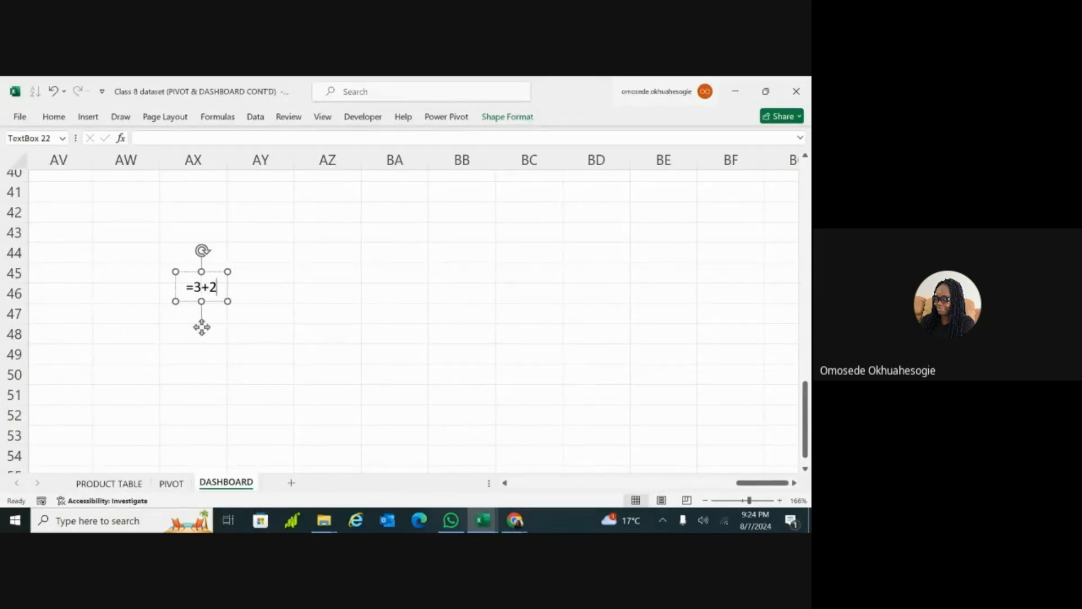
{"action": "key", "text": "BackSpace"}
{"action": "key", "text": "BackSpace"}
{"action": "key", "text": "BackSpace"}
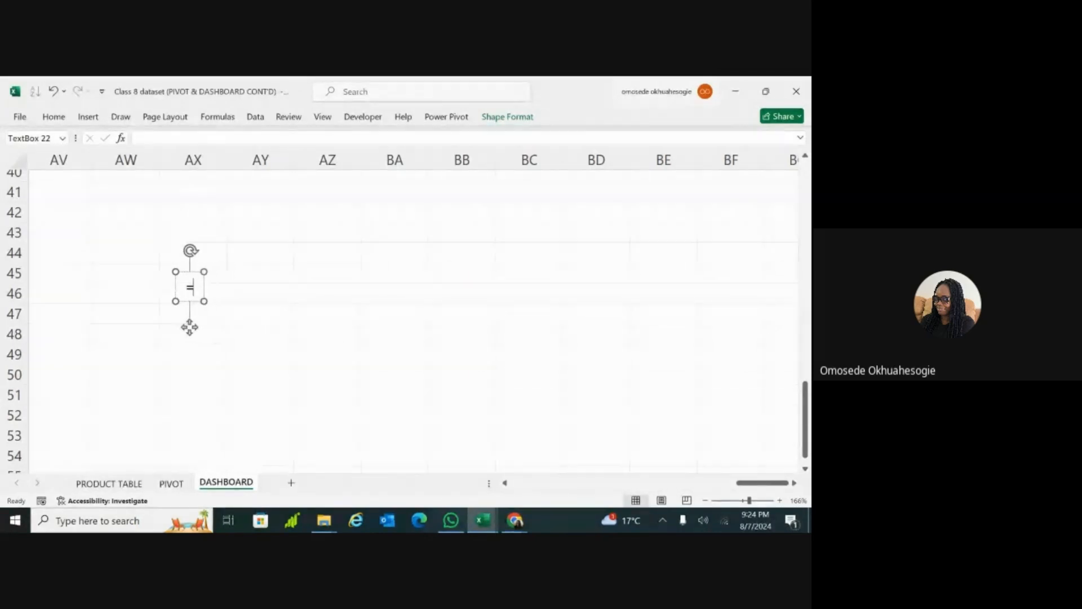
{"action": "key", "text": "BackSpace"}
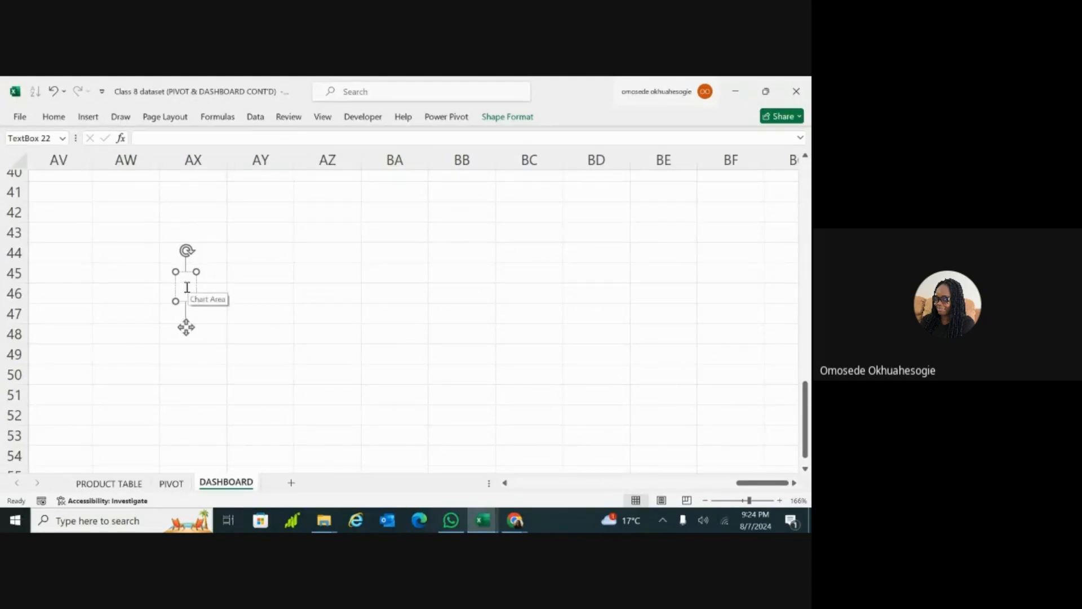
Step: Try to assign the formula =3+2 to the selected text box and discard the entry
{"action": "left_click", "coordinate": [201, 139]}
{"action": "type", "text": "=3+2"}
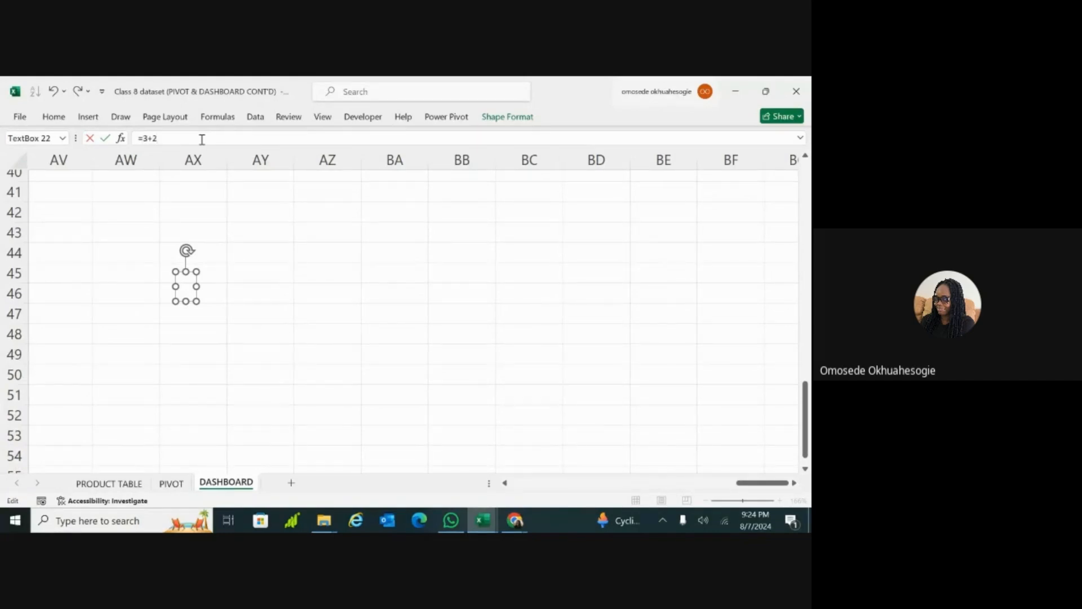
{"action": "key", "text": "Return"}
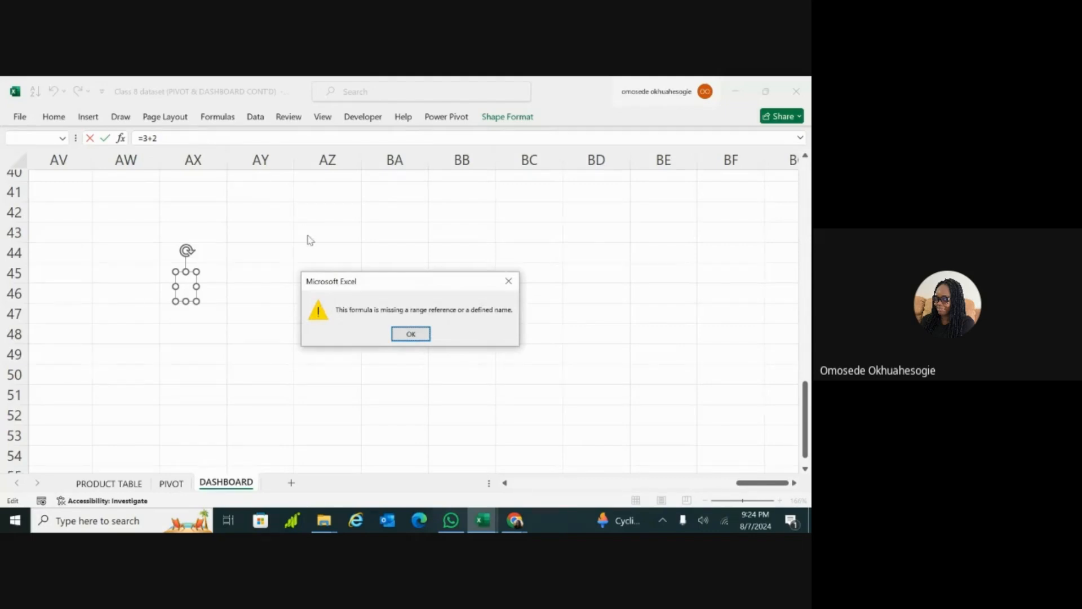
{"action": "left_click", "coordinate": [410, 333]}
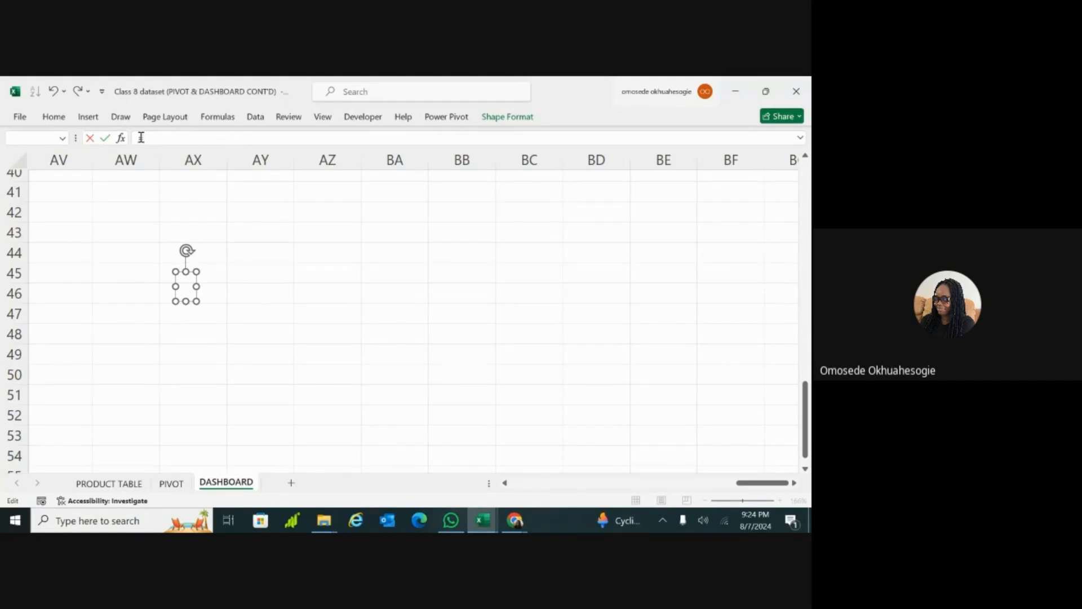
{"action": "left_click", "coordinate": [188, 294]}
{"action": "left_click", "coordinate": [415, 336]}
{"action": "left_click", "coordinate": [62, 138]}
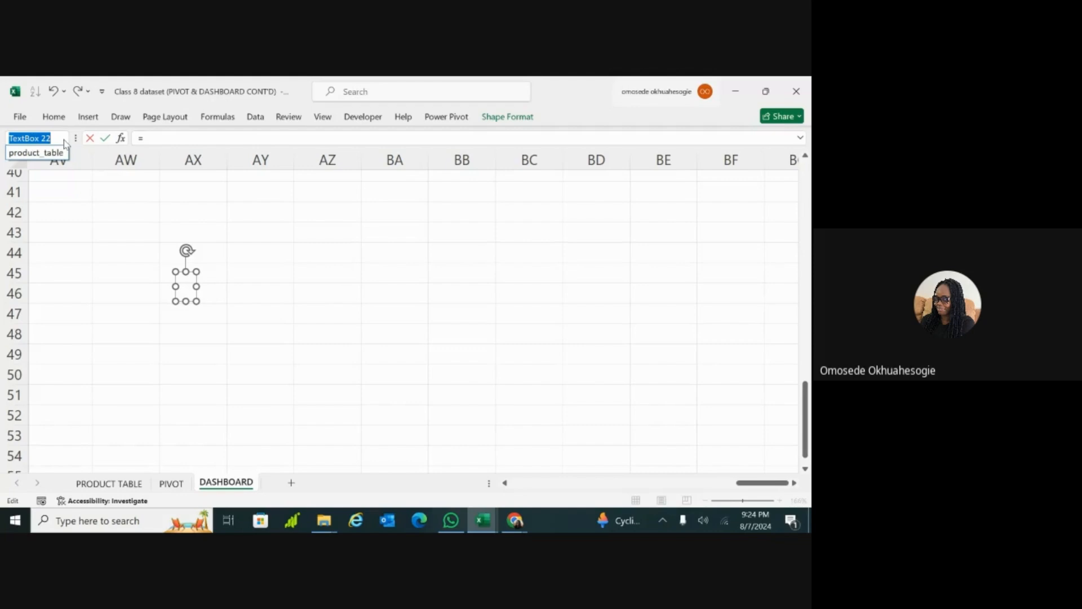
{"action": "left_click", "coordinate": [167, 138]}
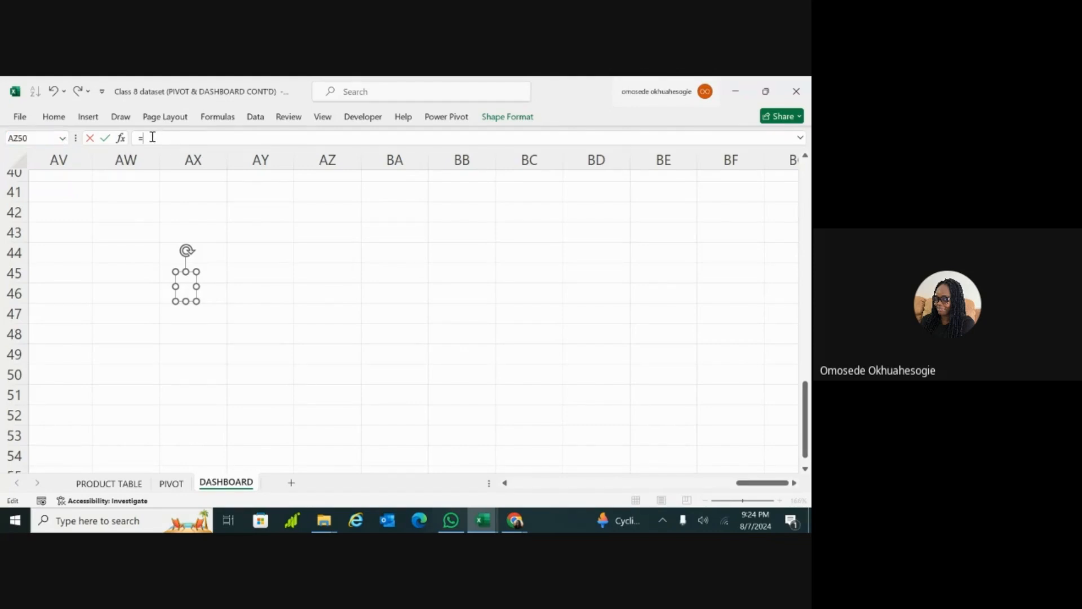
{"action": "left_click", "coordinate": [233, 264]}
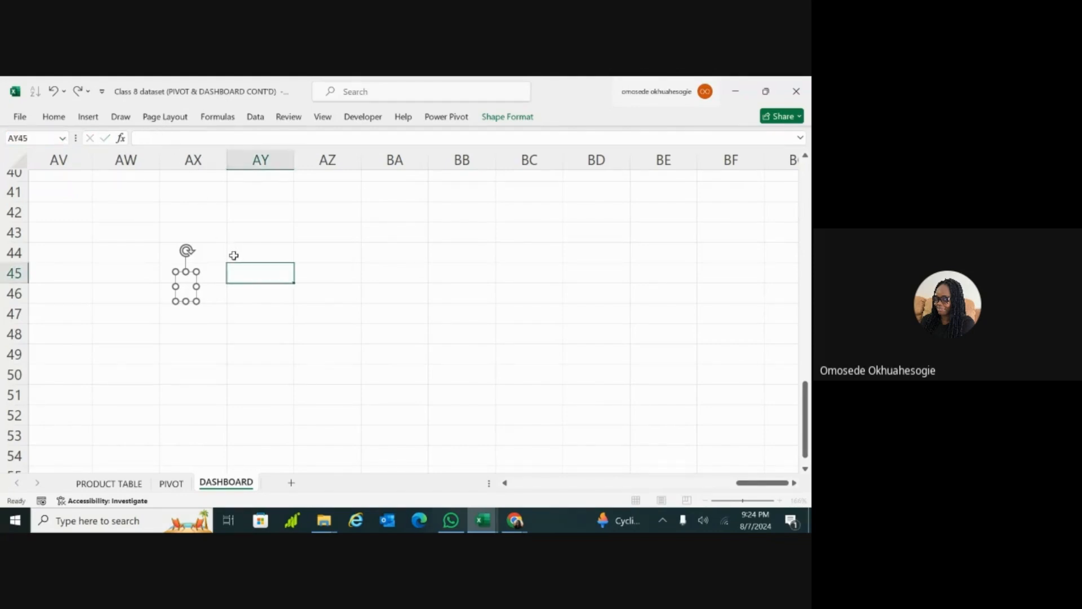
Step: Link the text box to the profit helper cell with the formula =PIVOT!G6
{"action": "left_click", "coordinate": [191, 284]}
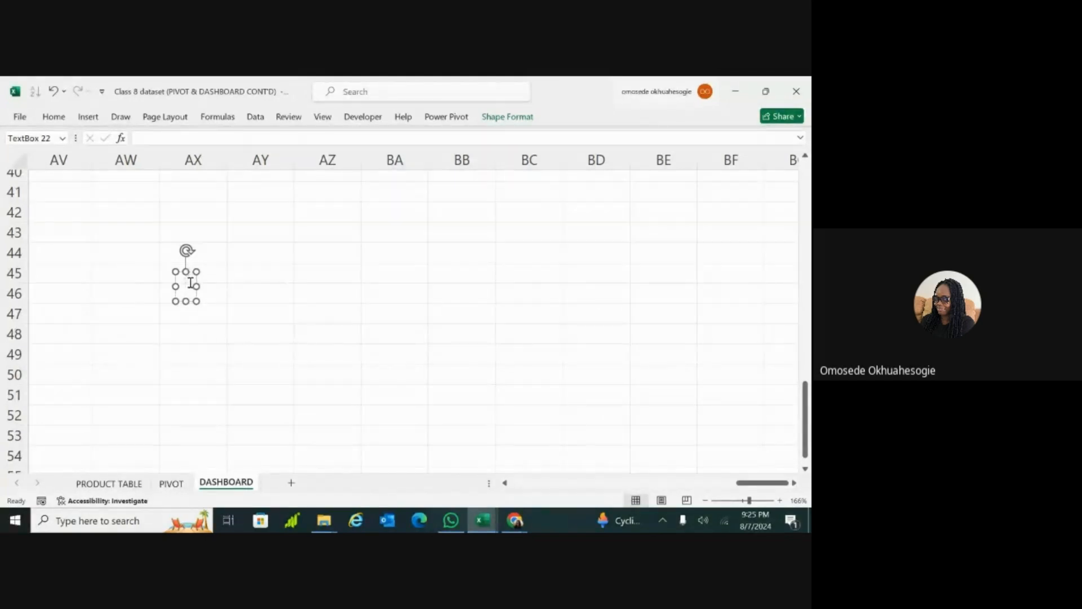
{"action": "left_click", "coordinate": [202, 140]}
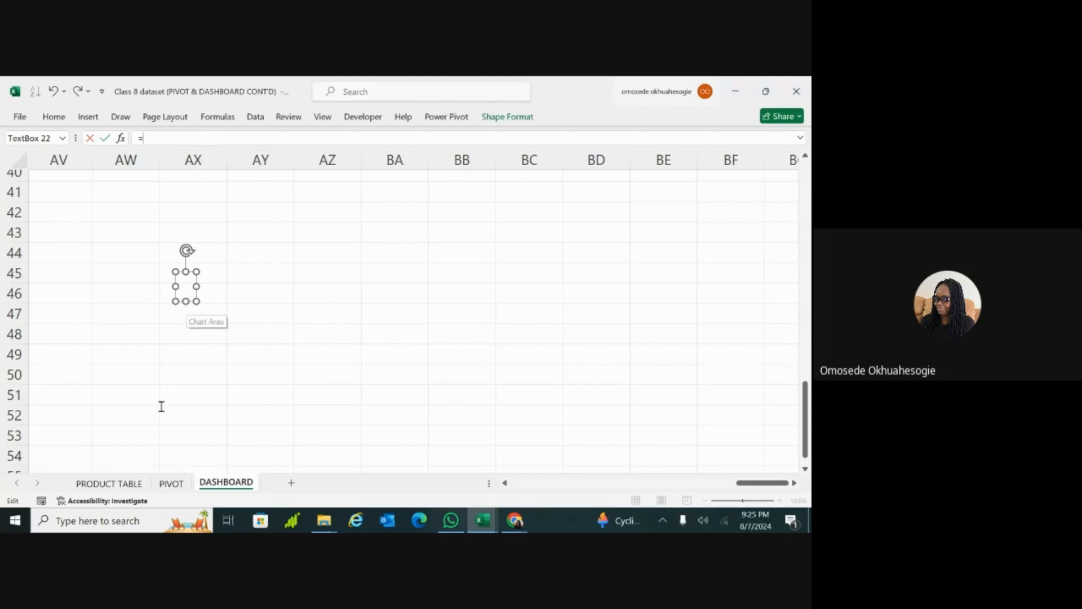
{"action": "left_click", "coordinate": [170, 486]}
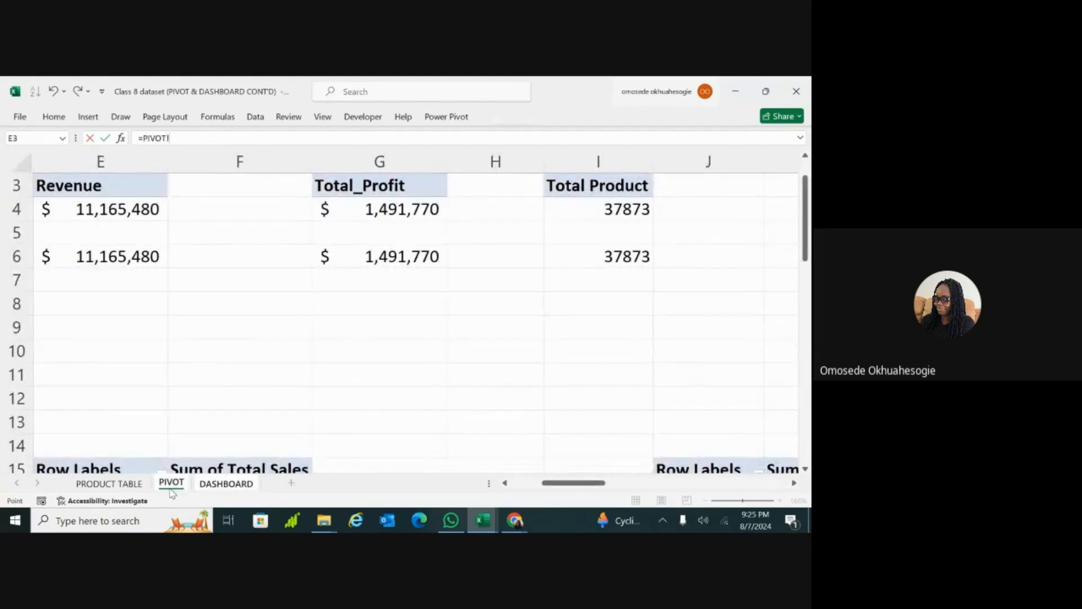
{"action": "left_click", "coordinate": [364, 257]}
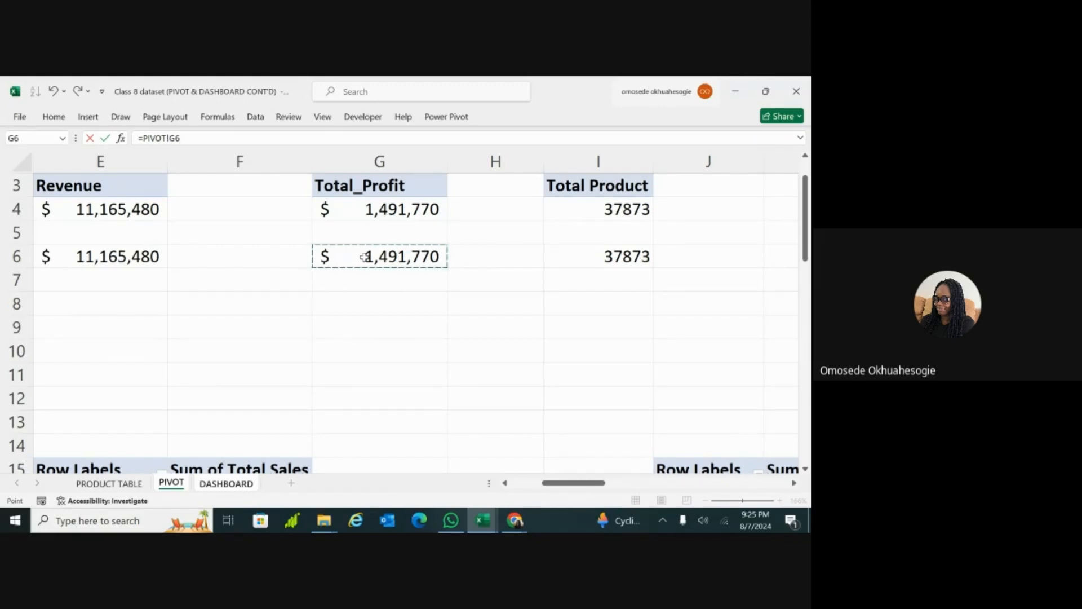
{"action": "key", "text": "Return"}
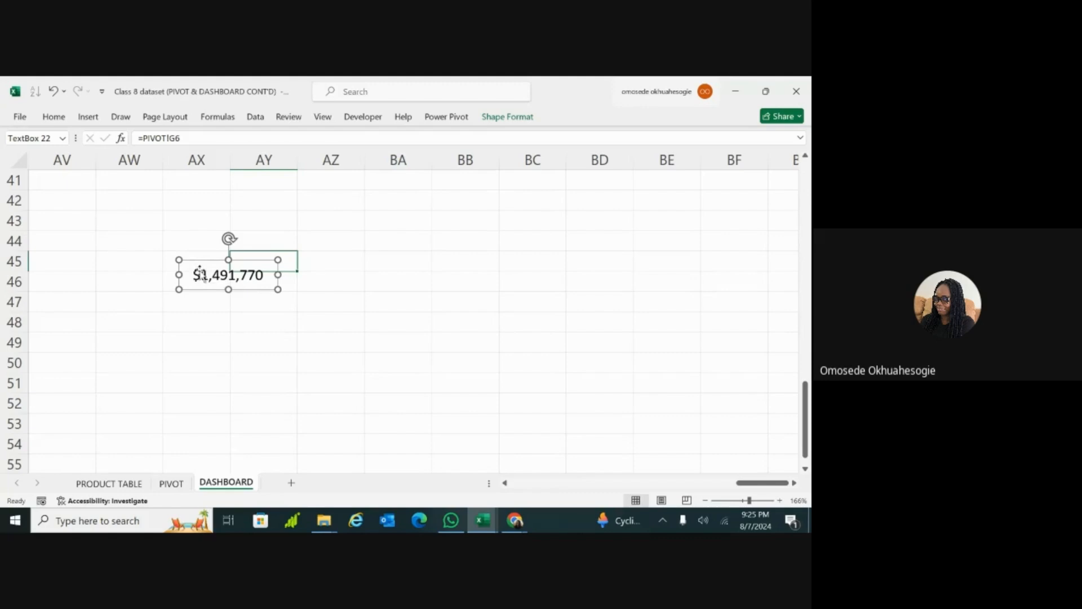
Step: Move the linked profit text box down to about row 49 across columns AX and AY, and deselect it
{"action": "left_click", "coordinate": [216, 309]}
{"action": "left_click", "coordinate": [259, 273]}
{"action": "left_click_drag", "start_coordinate": [275, 273], "coordinate": [270, 341]}
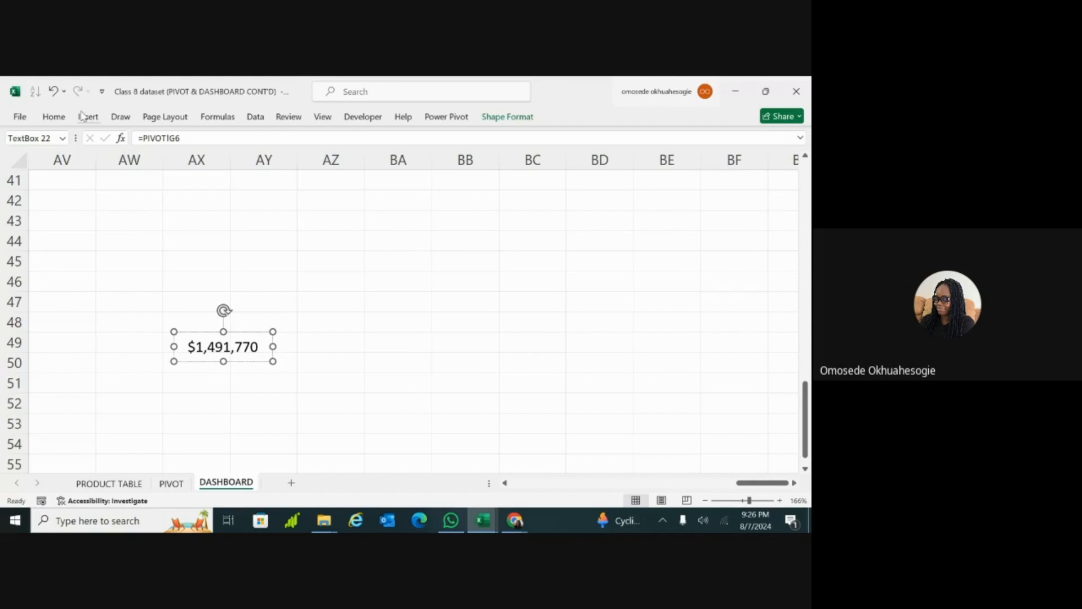
{"action": "left_click", "coordinate": [132, 206]}
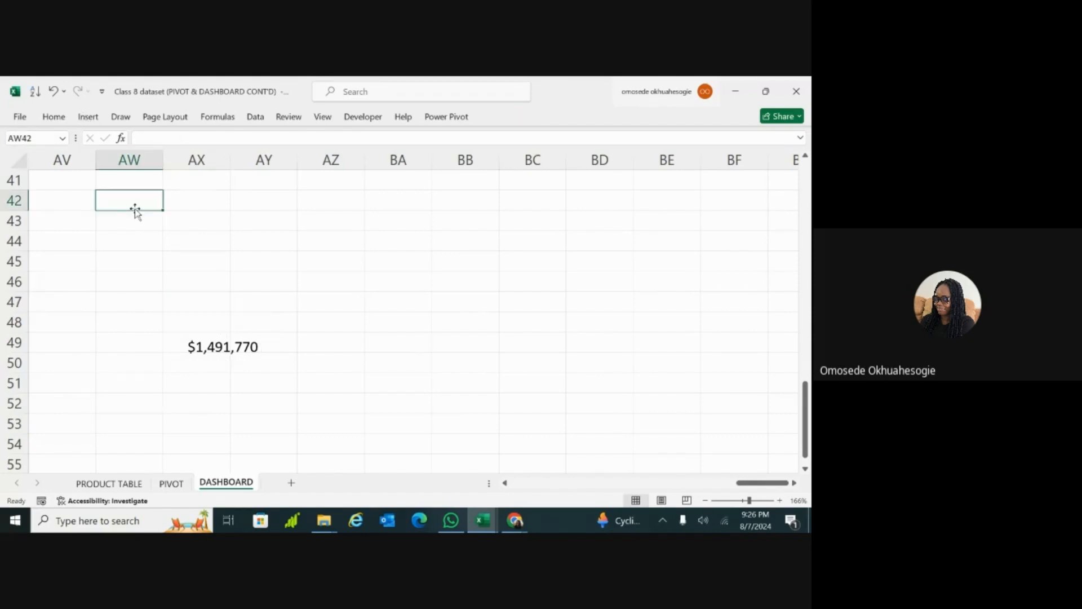
{"action": "left_click", "coordinate": [208, 305]}
{"action": "double_click", "coordinate": [208, 305]}
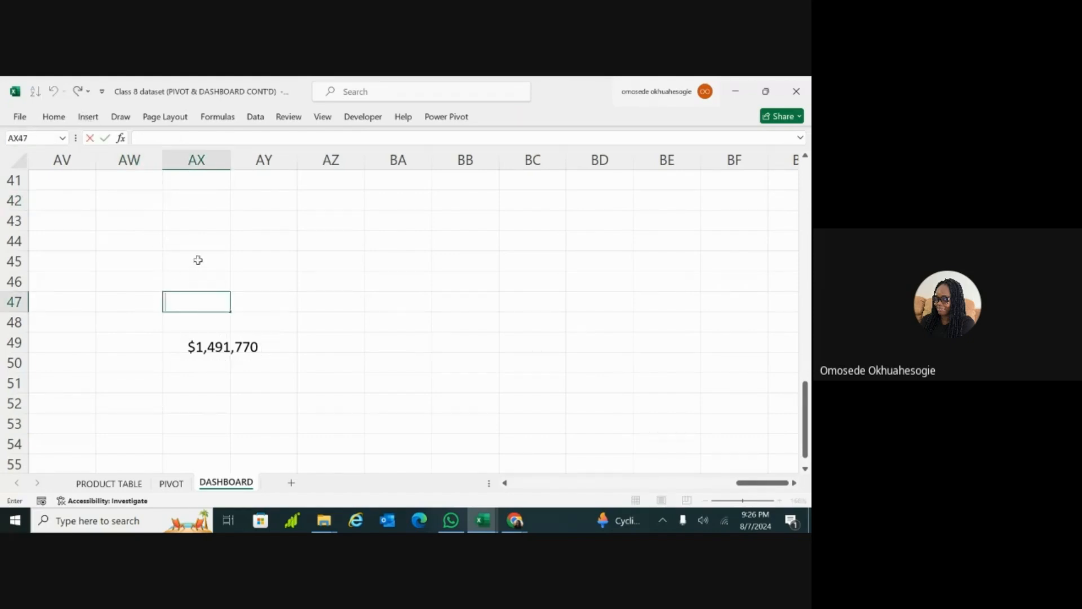
{"action": "left_click", "coordinate": [88, 117]}
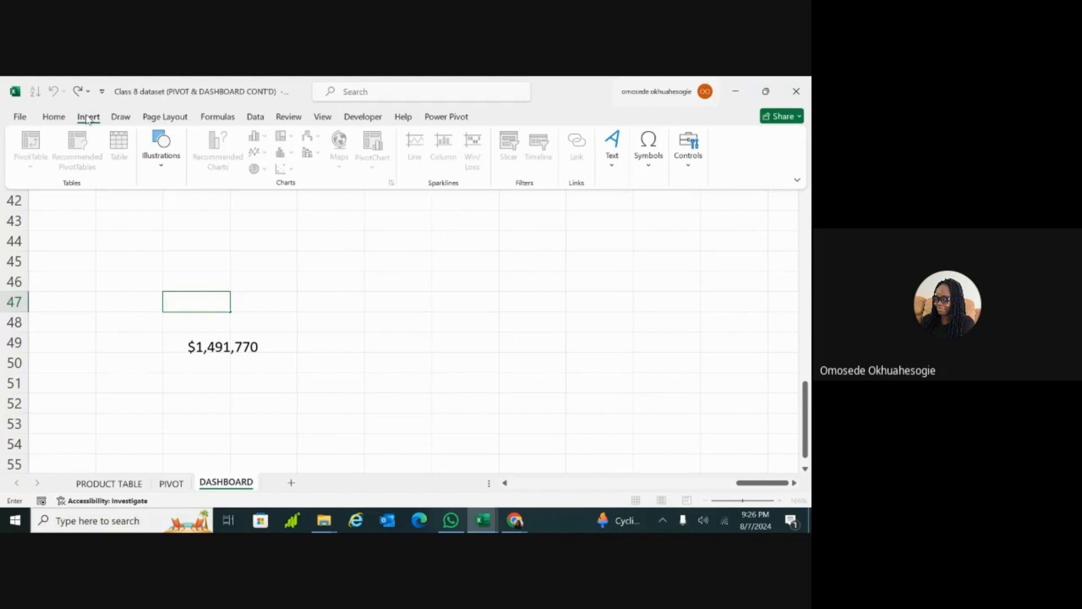
{"action": "left_click", "coordinate": [160, 166]}
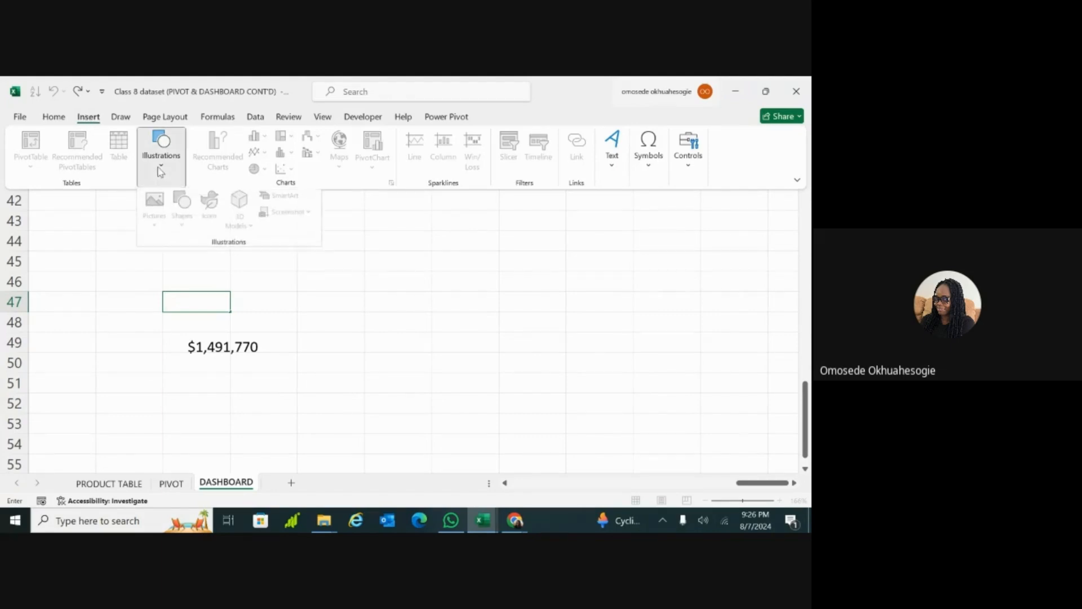
{"action": "left_click", "coordinate": [103, 367]}
{"action": "left_click", "coordinate": [138, 294]}
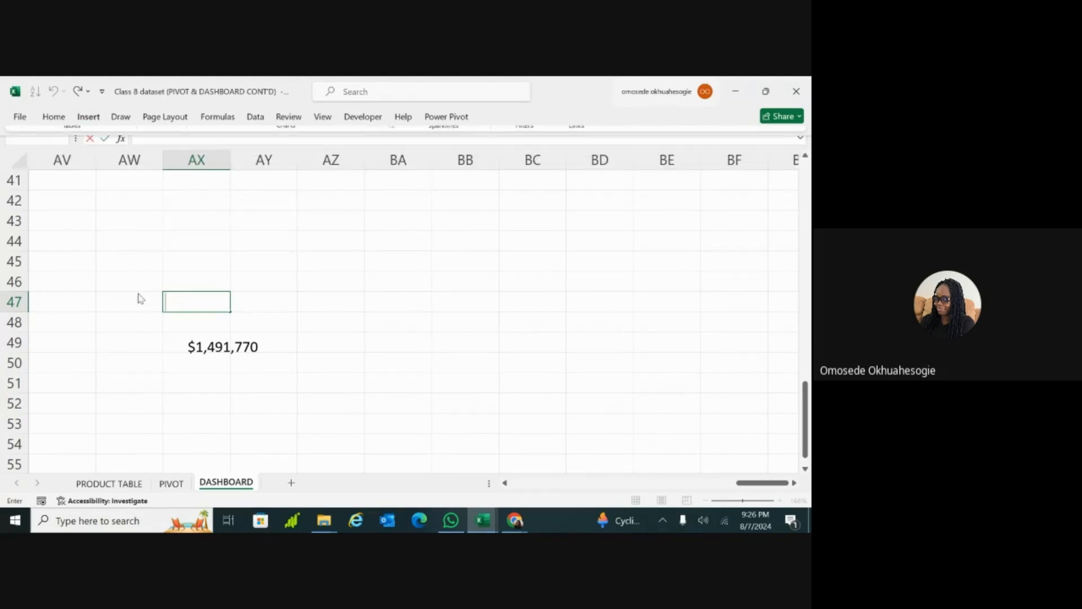
{"action": "left_click", "coordinate": [315, 295]}
Step: Insert a text box above the linked profit value, around row 45 in columns AX to AY, with the text TOTAL PROFIT
{"action": "left_click", "coordinate": [196, 261]}
{"action": "left_click", "coordinate": [193, 299]}
{"action": "left_click", "coordinate": [85, 117]}
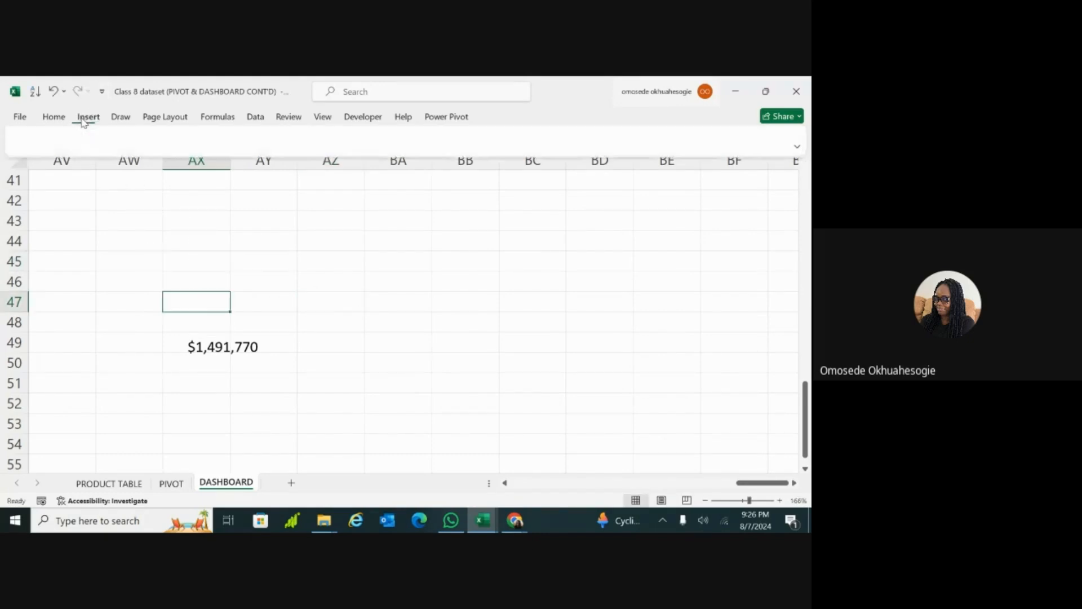
{"action": "left_click", "coordinate": [167, 170]}
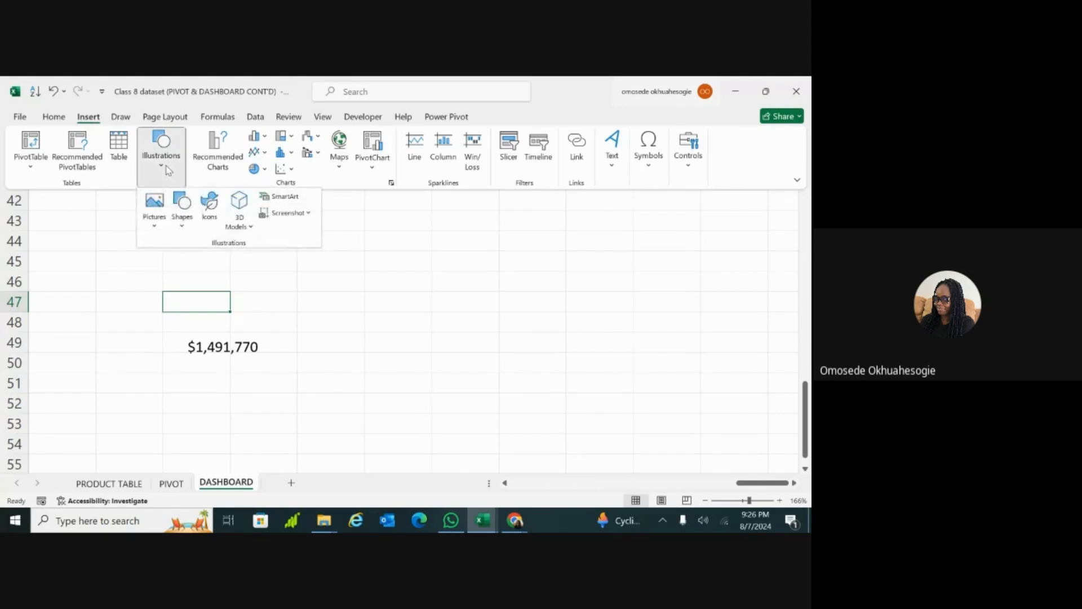
{"action": "left_click", "coordinate": [184, 225]}
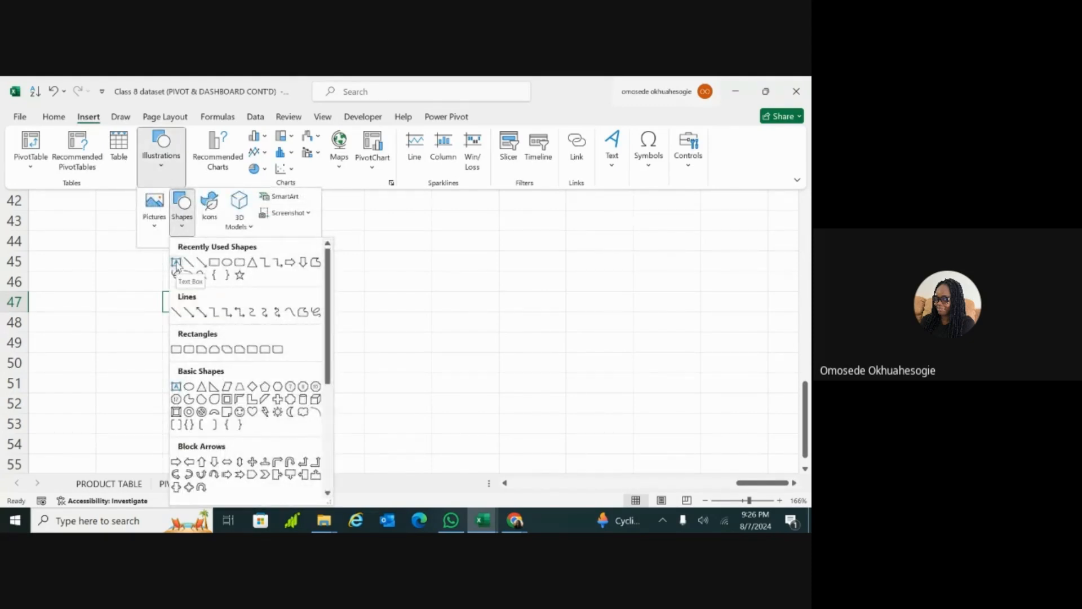
{"action": "left_click", "coordinate": [176, 263]}
{"action": "left_click", "coordinate": [174, 261]}
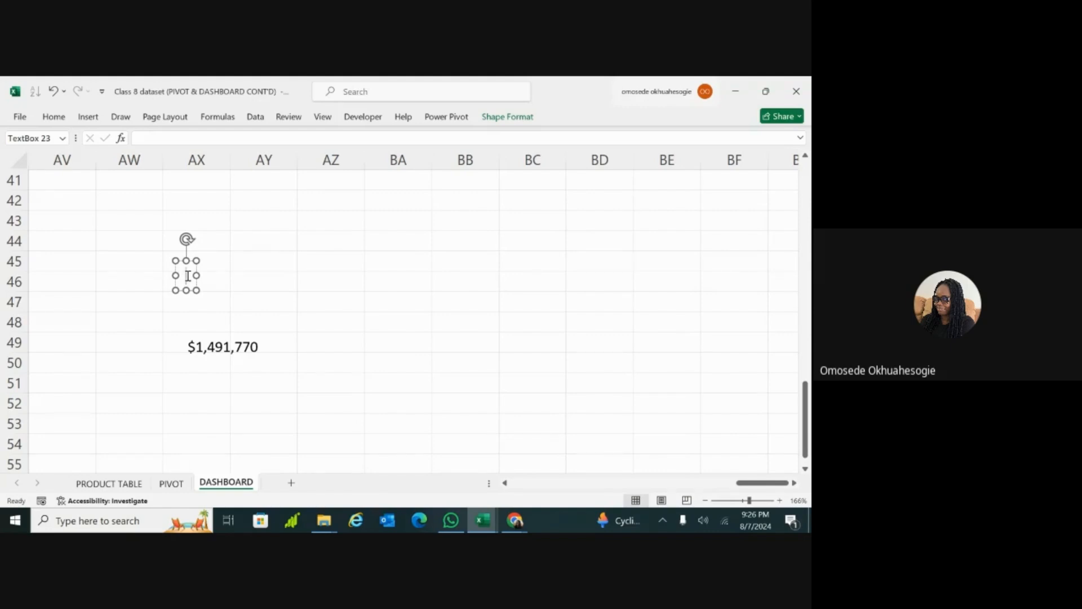
{"action": "type", "text": "TOTAL PROFIT"}
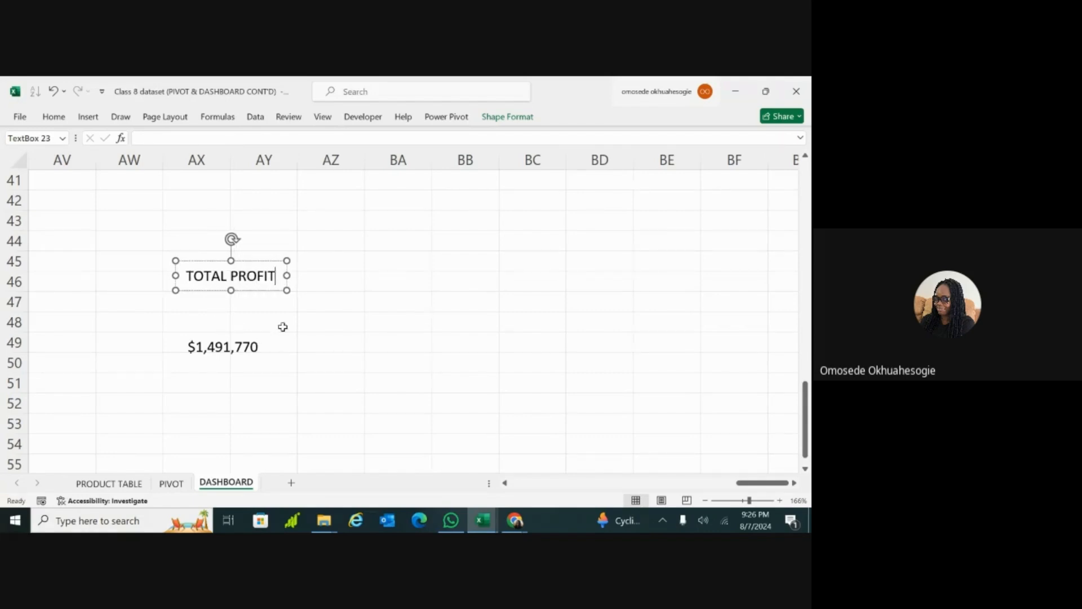
Step: Make both the TOTAL PROFIT label and the linked profit value below it bold
{"action": "key", "text": "ctrl+a"}
{"action": "key", "text": "ctrl+b"}
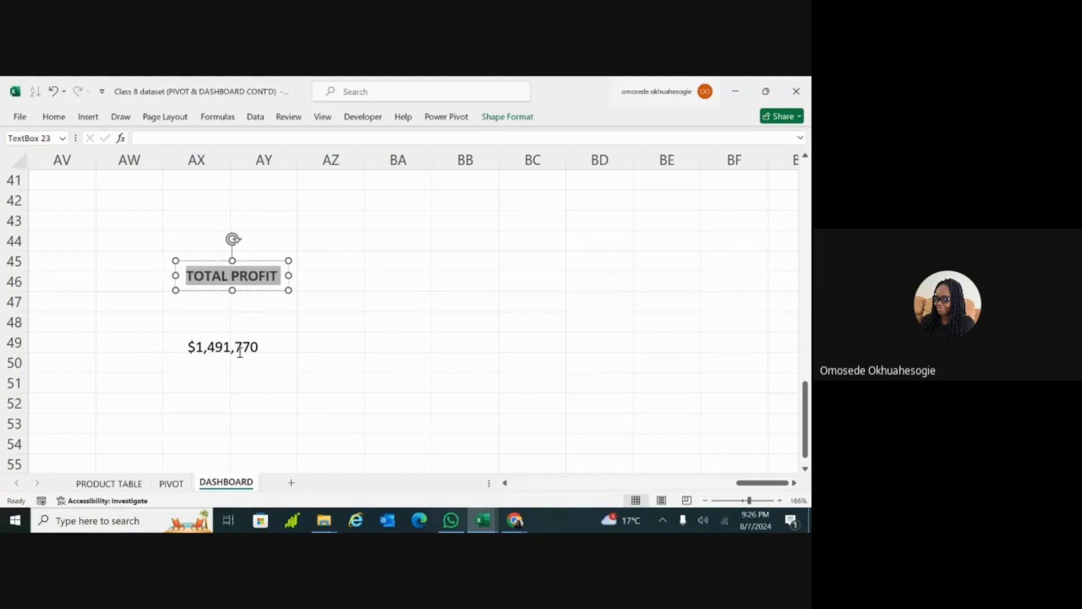
{"action": "left_click", "coordinate": [325, 362]}
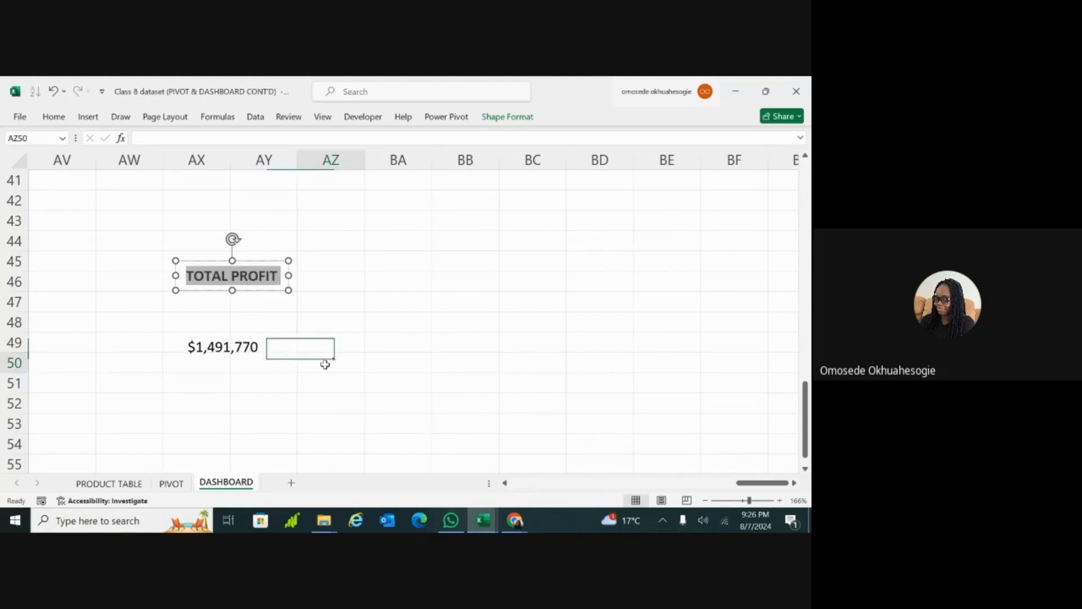
{"action": "left_click", "coordinate": [250, 350]}
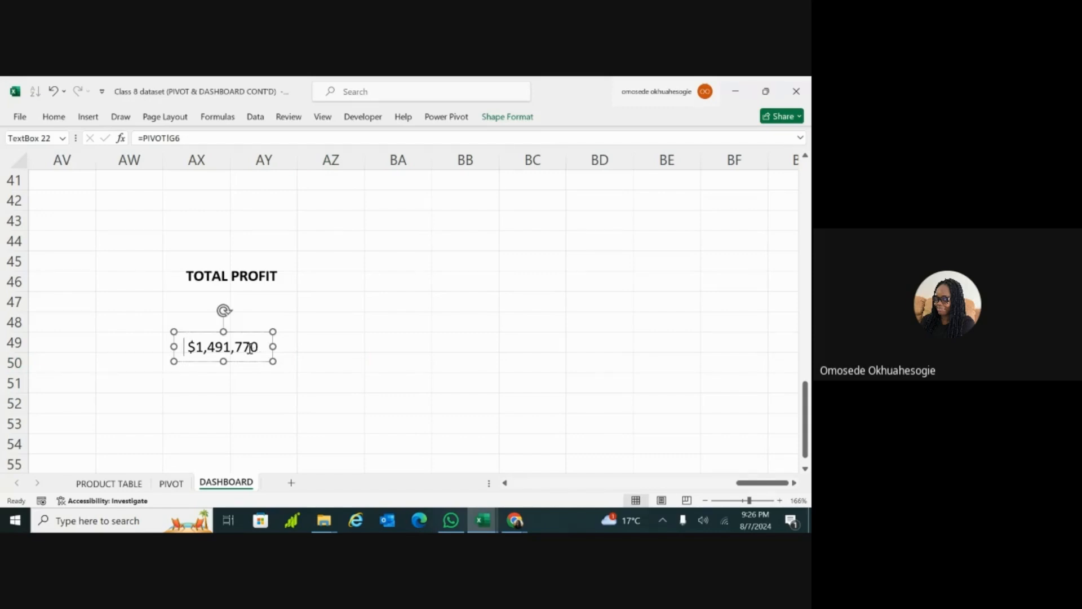
{"action": "double_click", "coordinate": [250, 348]}
{"action": "key", "text": "ctrl+b"}
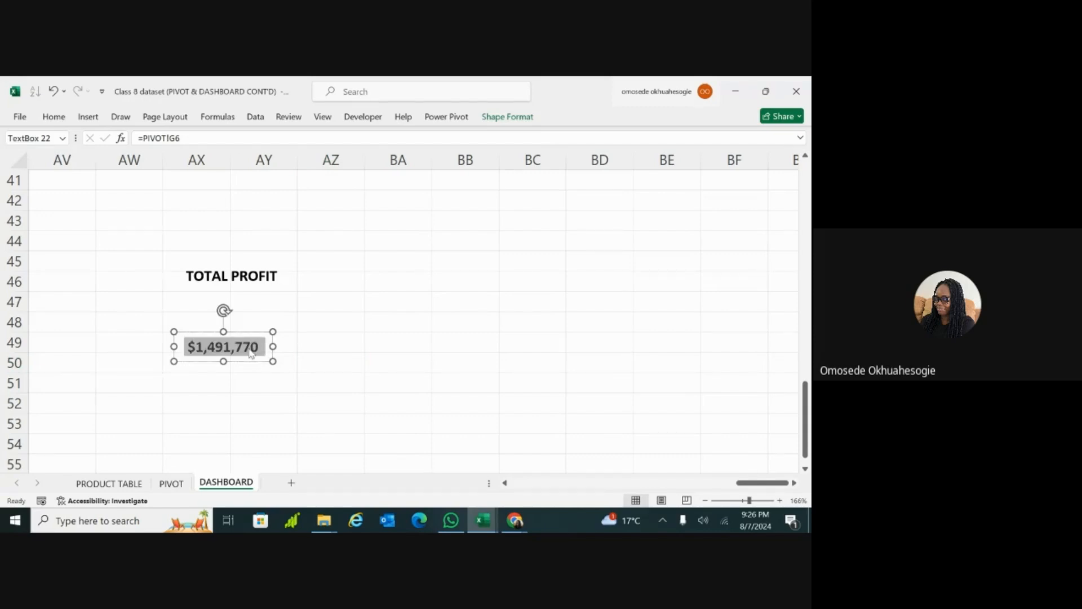
{"action": "left_click", "coordinate": [380, 364]}
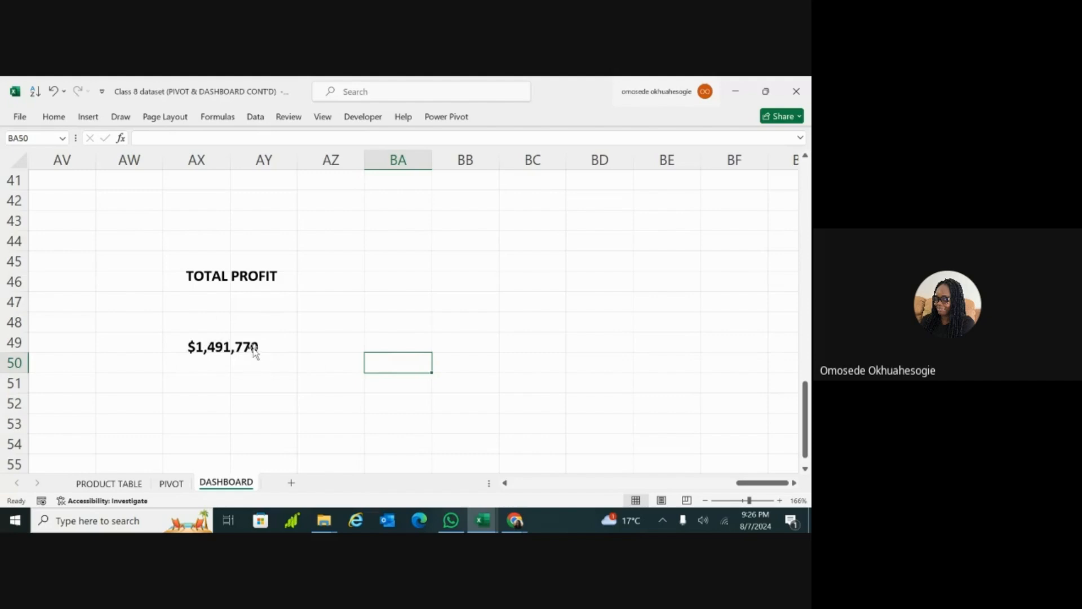
Step: Insert a rectangle beside the profit text boxes, starting at row 47 in column AZ
{"action": "left_click", "coordinate": [258, 276]}
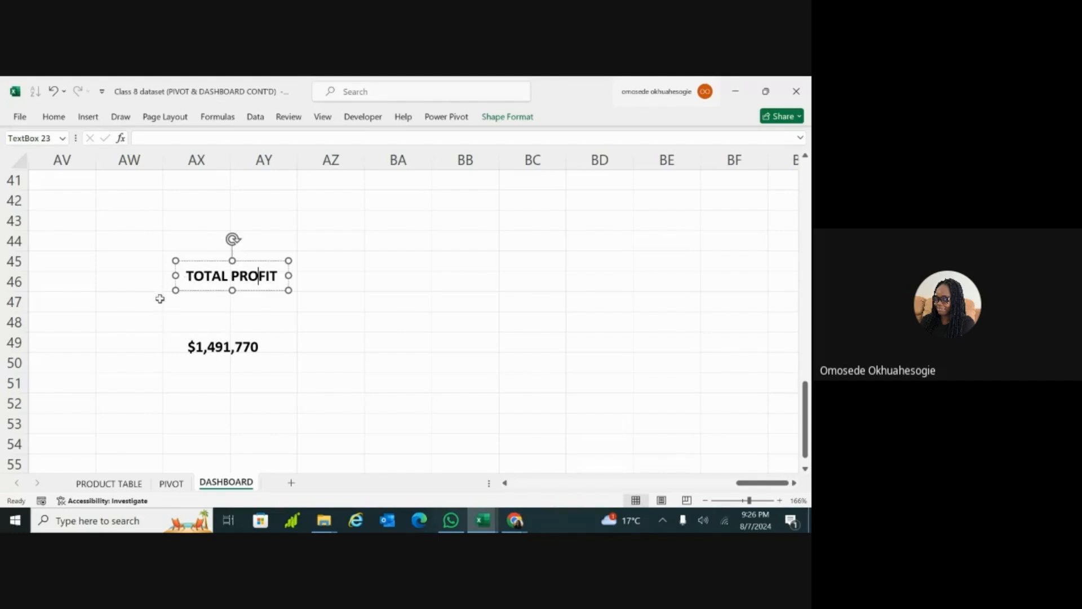
{"action": "left_click", "coordinate": [136, 294]}
{"action": "left_click", "coordinate": [89, 117]}
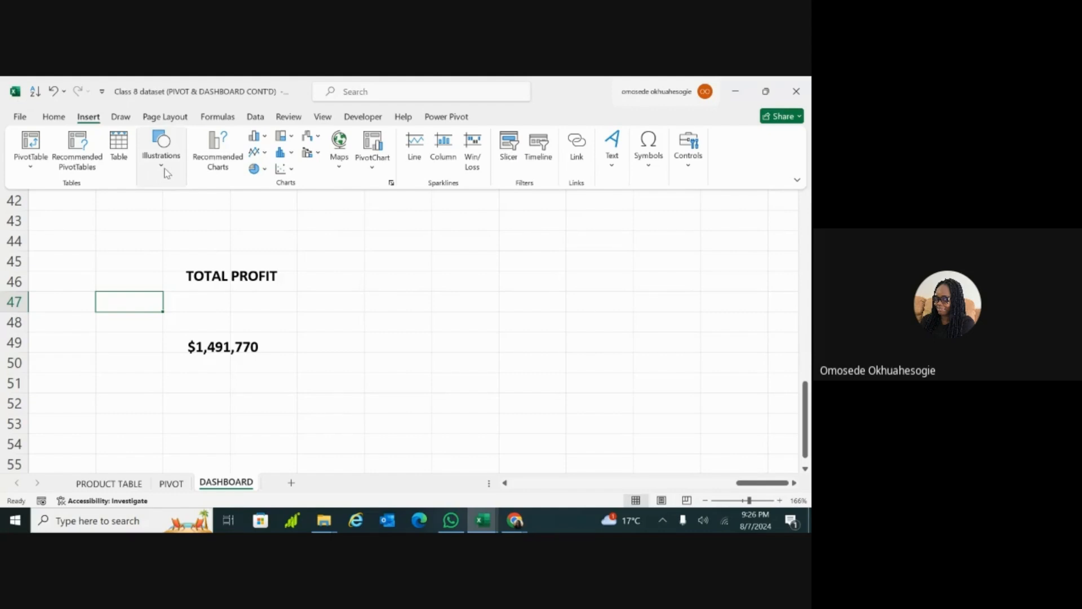
{"action": "left_click", "coordinate": [167, 173]}
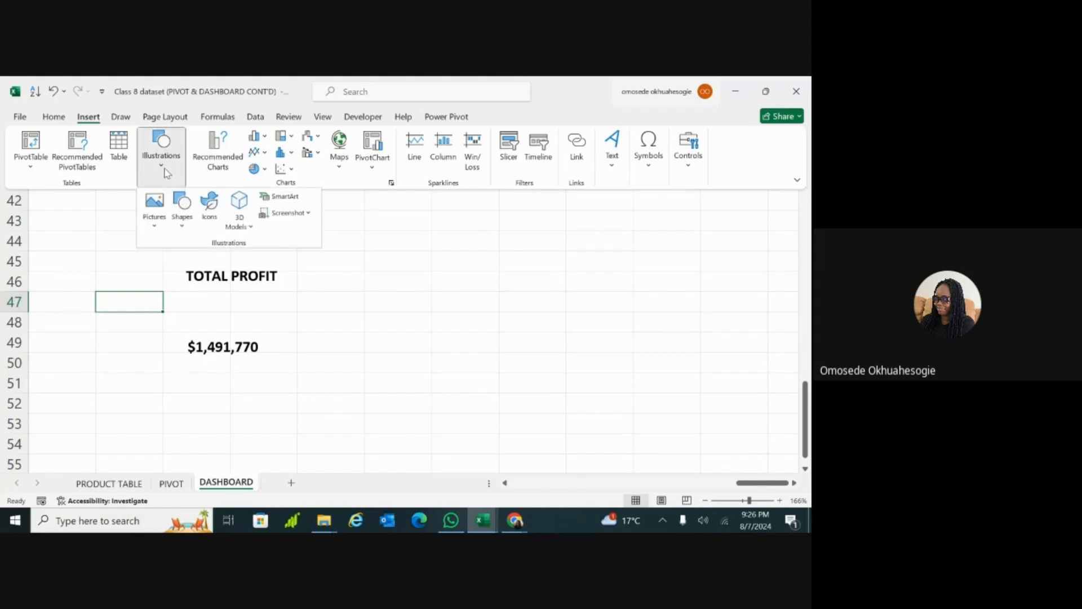
{"action": "left_click", "coordinate": [183, 225]}
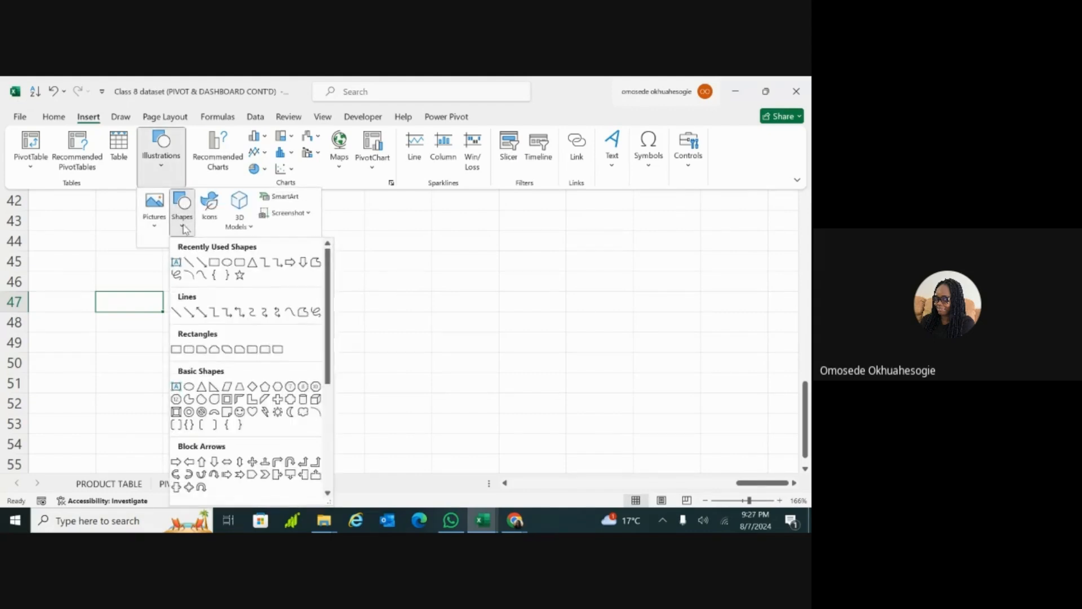
{"action": "left_click", "coordinate": [215, 263]}
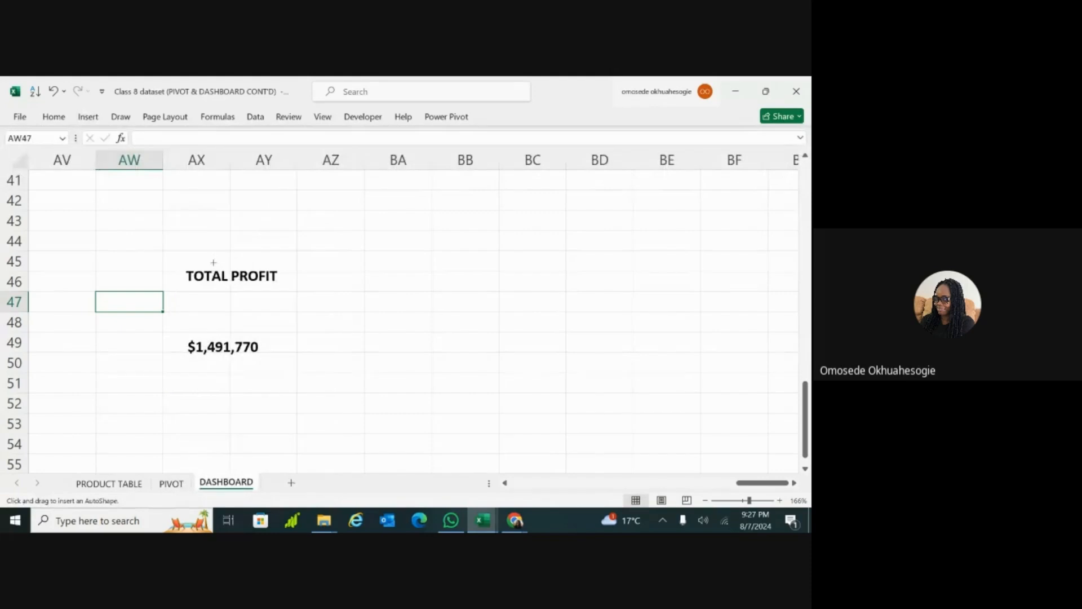
{"action": "left_click", "coordinate": [297, 302]}
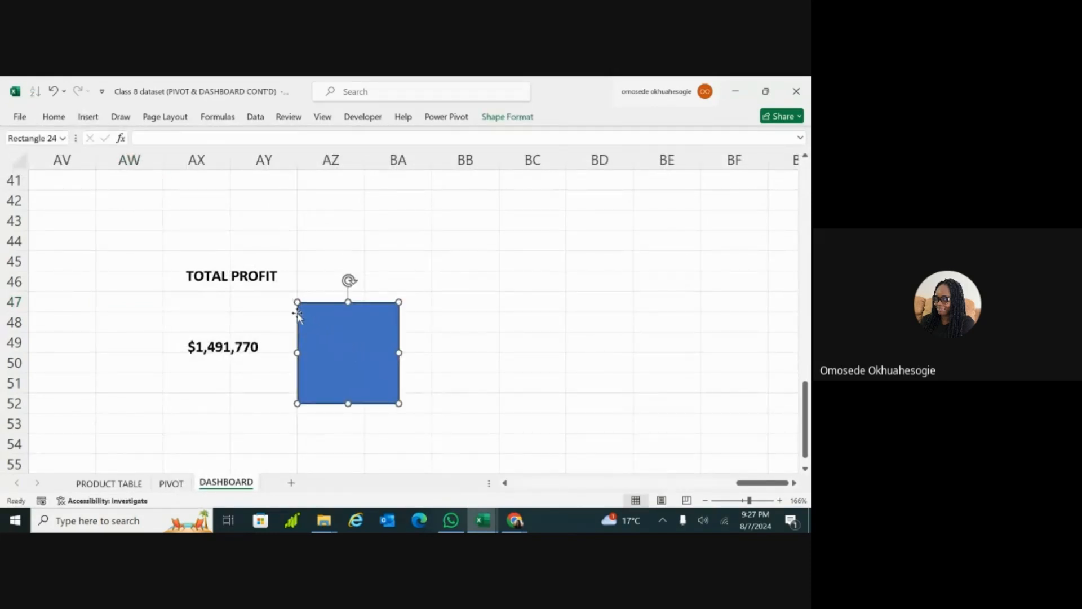
Step: Fill the new rectangle with light blue
{"action": "left_click", "coordinate": [54, 116]}
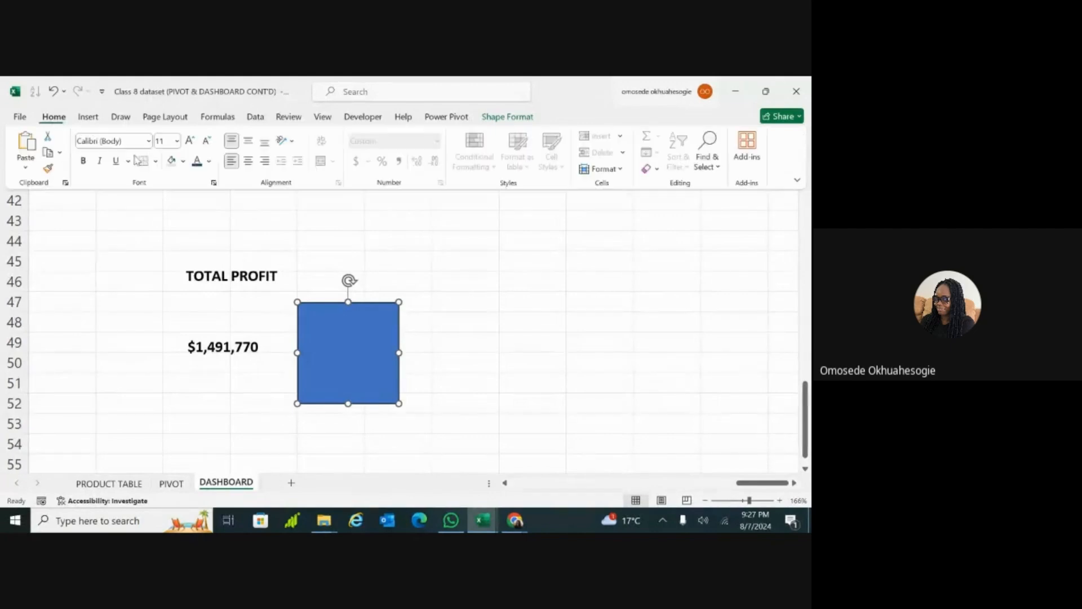
{"action": "left_click", "coordinate": [171, 161]}
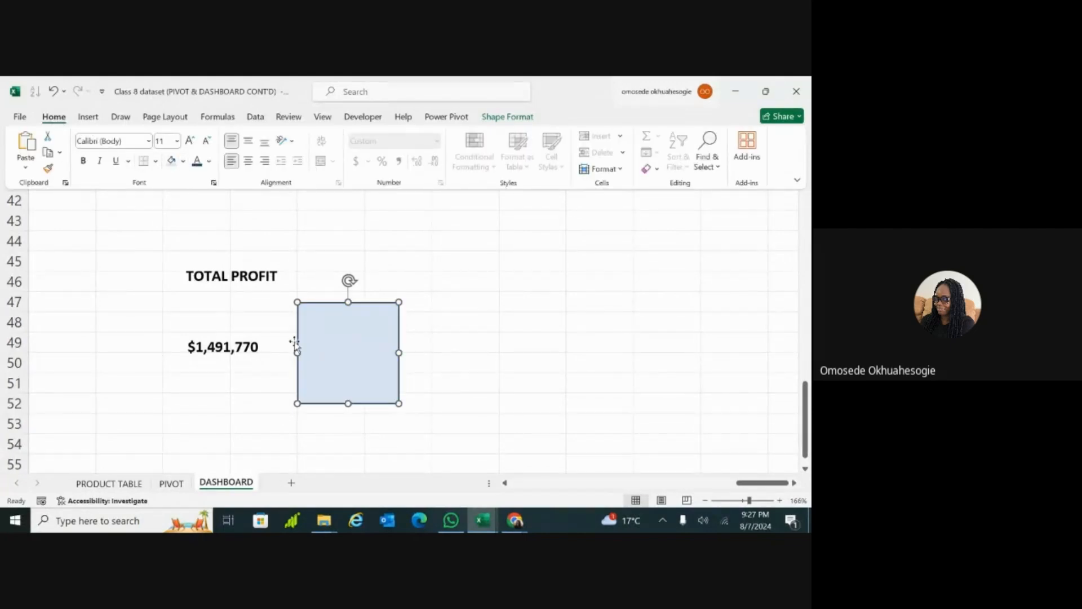
{"action": "left_click", "coordinate": [452, 338]}
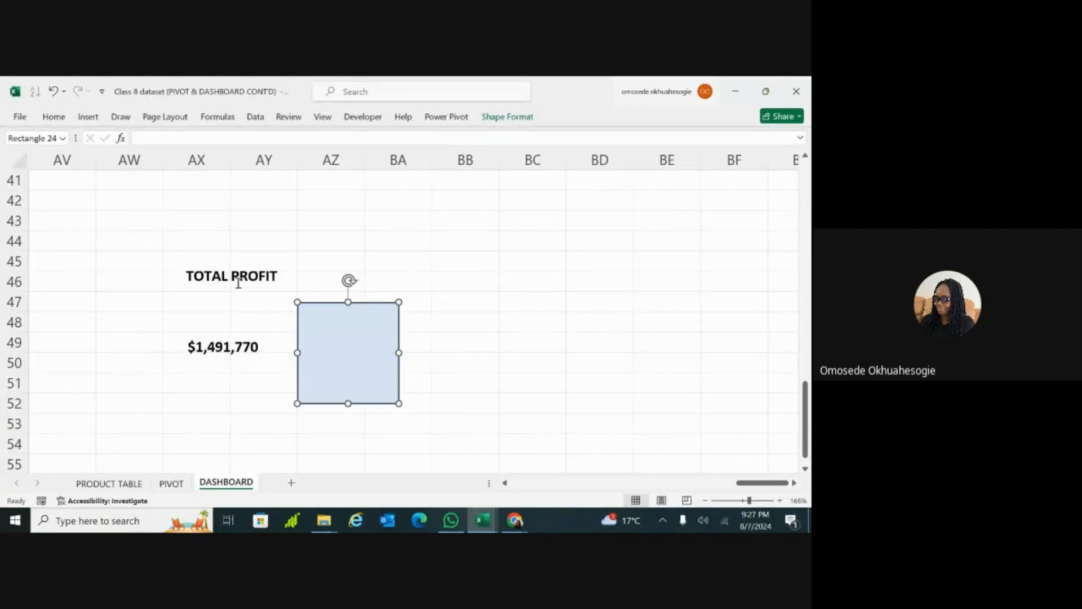
Step: Try to move the TOTAL PROFIT label onto the light blue rectangle
{"action": "left_click", "coordinate": [253, 276]}
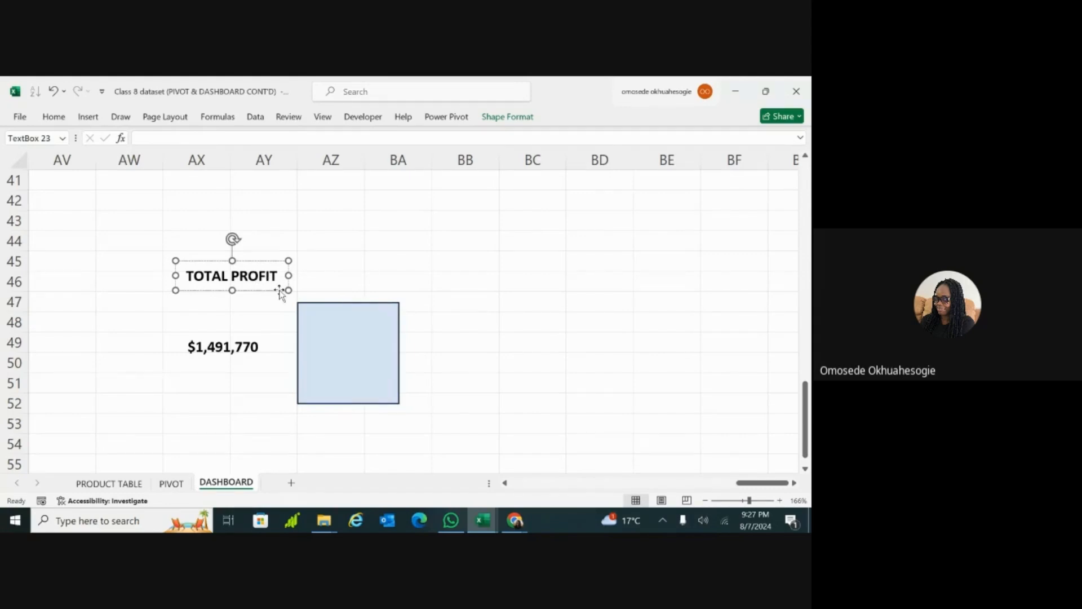
{"action": "left_click_drag", "start_coordinate": [279, 290], "coordinate": [335, 332]}
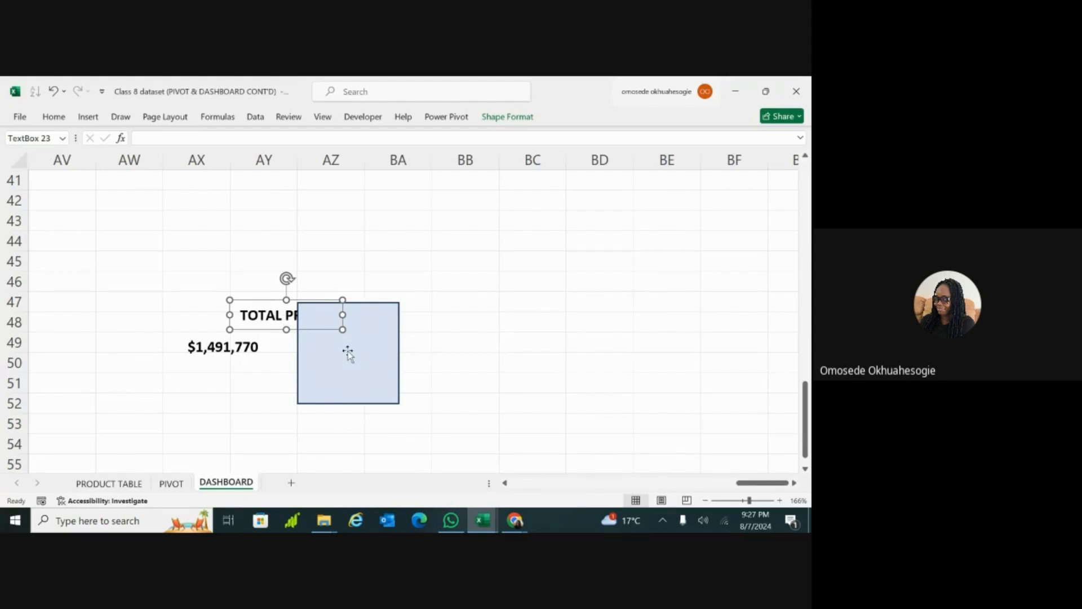
{"action": "left_click", "coordinate": [347, 353]}
{"action": "left_click", "coordinate": [281, 319]}
{"action": "left_click", "coordinate": [339, 346]}
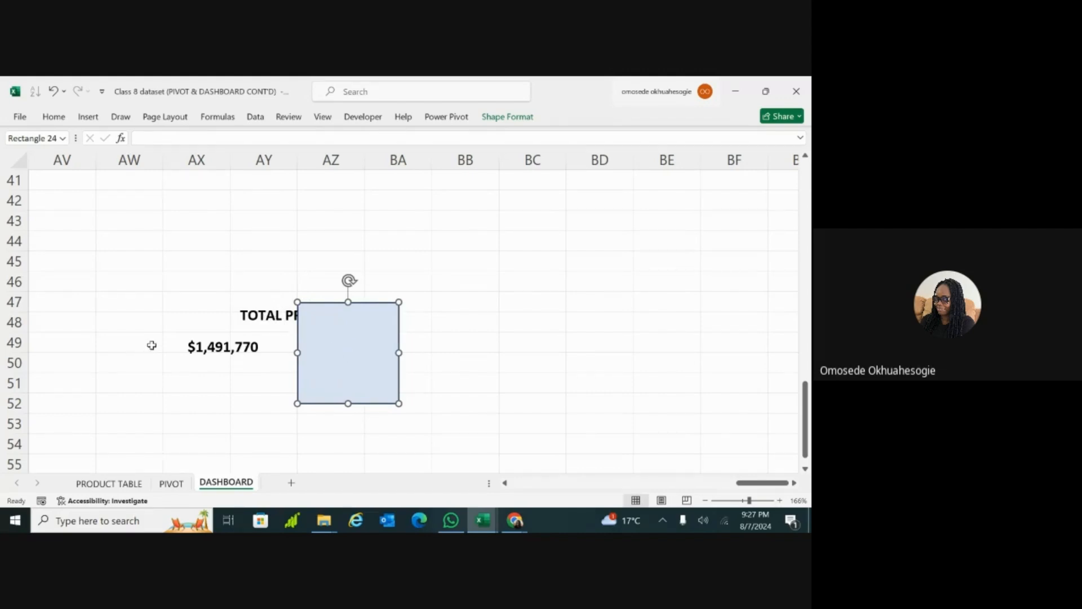
{"action": "scroll", "coordinate": [150, 345], "scroll_direction": "left", "scroll_amount": 4}
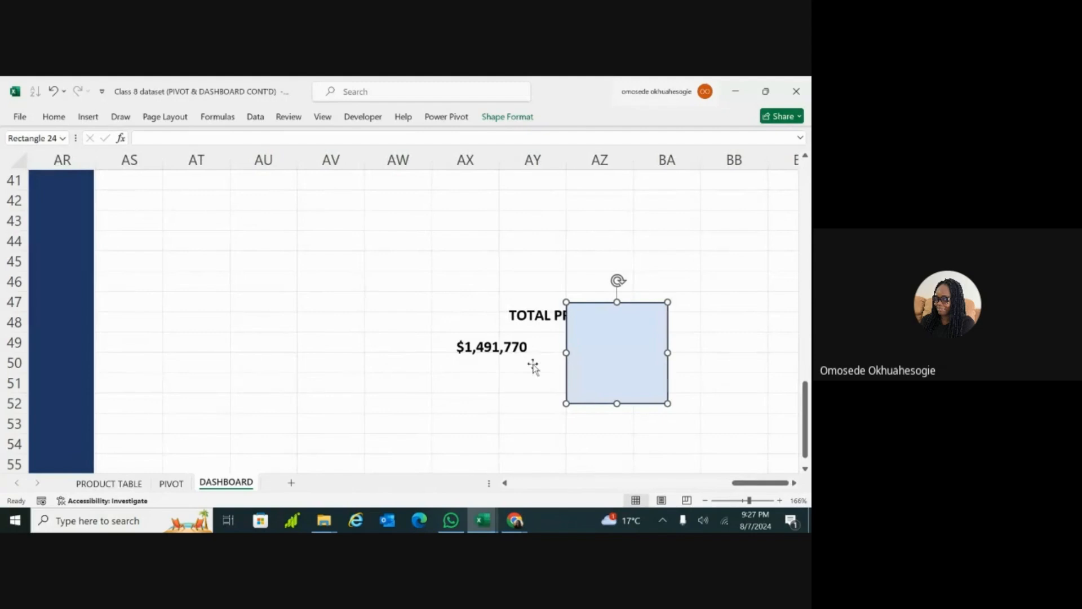
{"action": "left_click", "coordinate": [78, 379]}
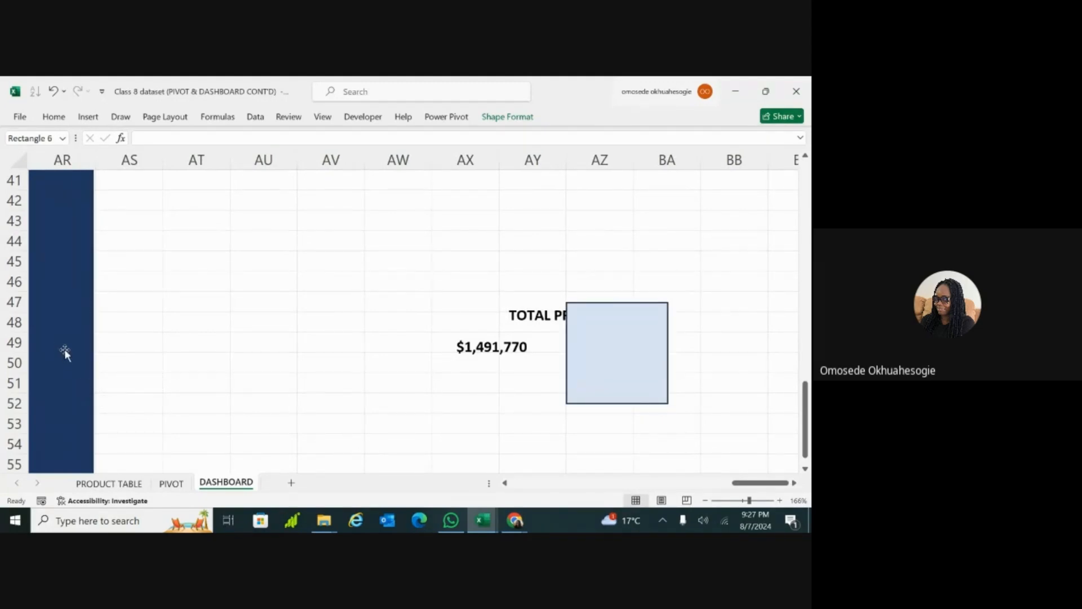
{"action": "scroll", "coordinate": [65, 350], "scroll_direction": "left", "scroll_amount": 2}
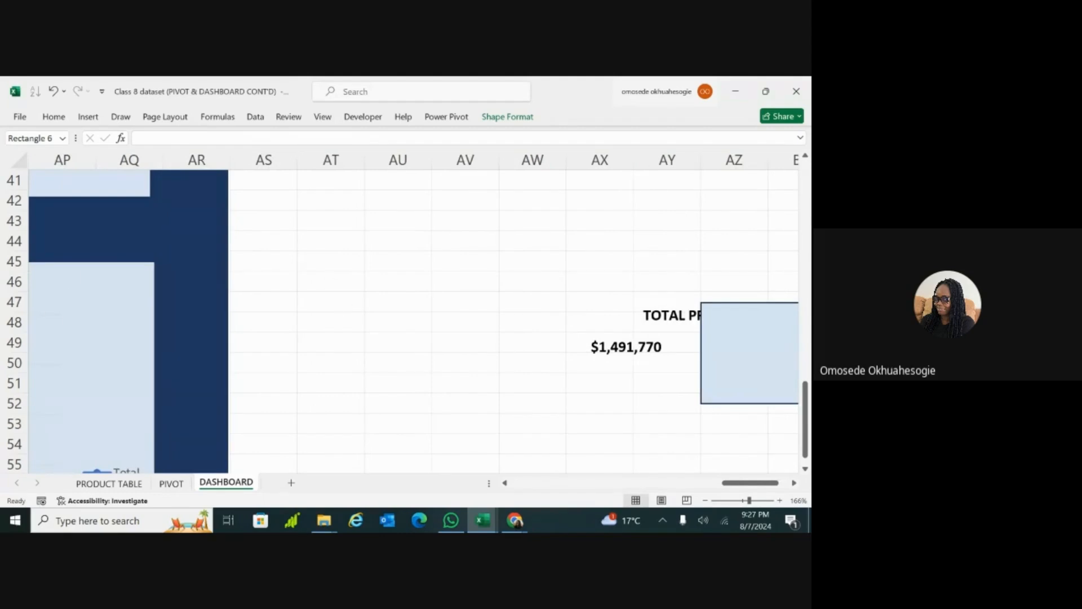
{"action": "scroll", "coordinate": [392, 317], "scroll_direction": "right", "scroll_amount": 4}
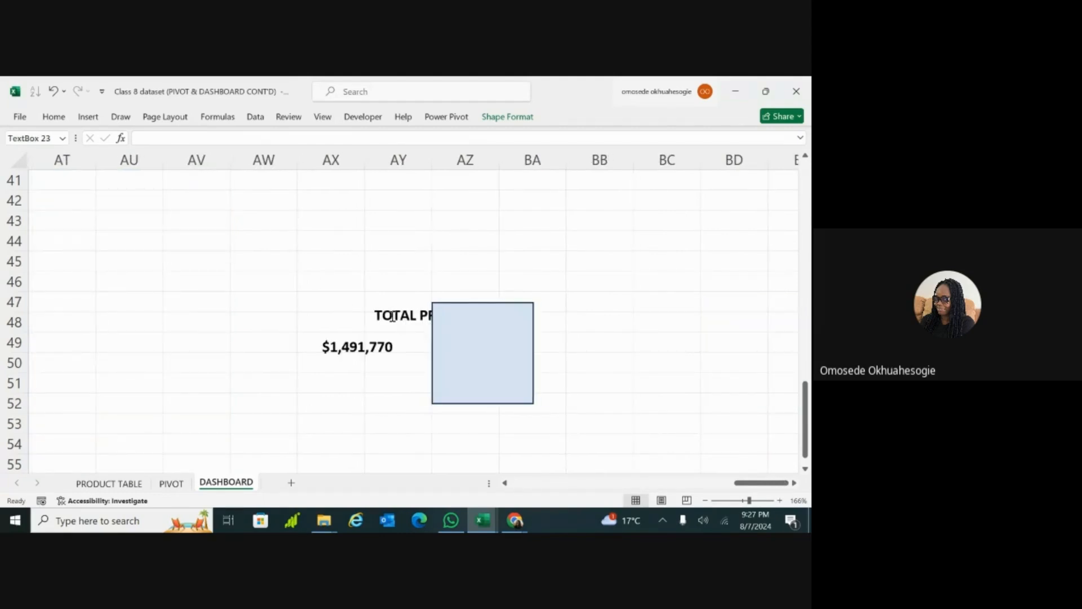
Step: Bring the TOTAL PROFIT label forward and place it on the upper part of the light blue rectangle
{"action": "left_click", "coordinate": [392, 316]}
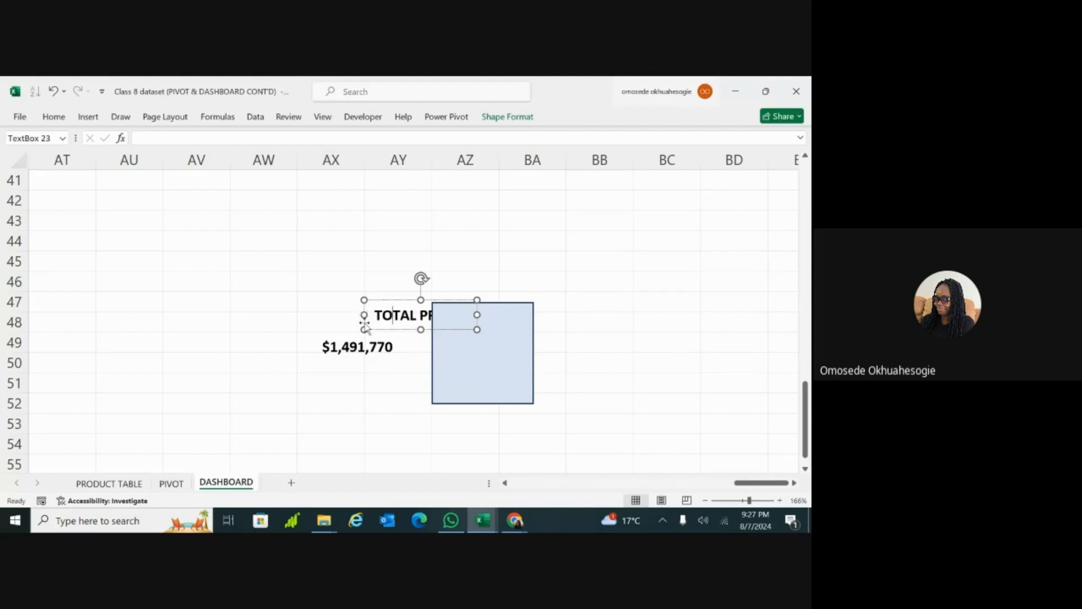
{"action": "left_click_drag", "start_coordinate": [363, 327], "coordinate": [274, 325]}
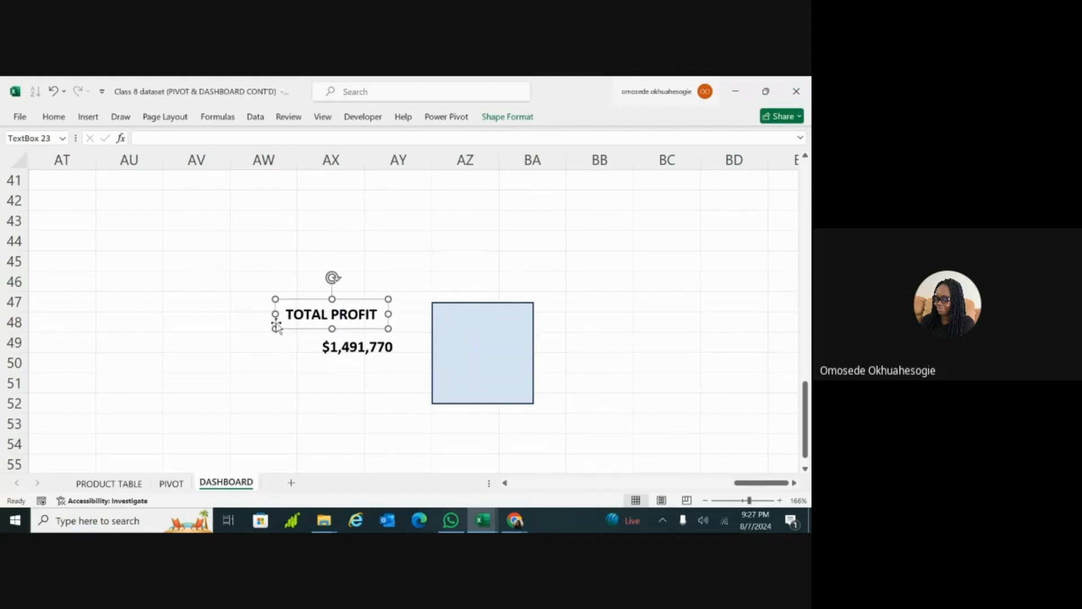
{"action": "left_click", "coordinate": [508, 116]}
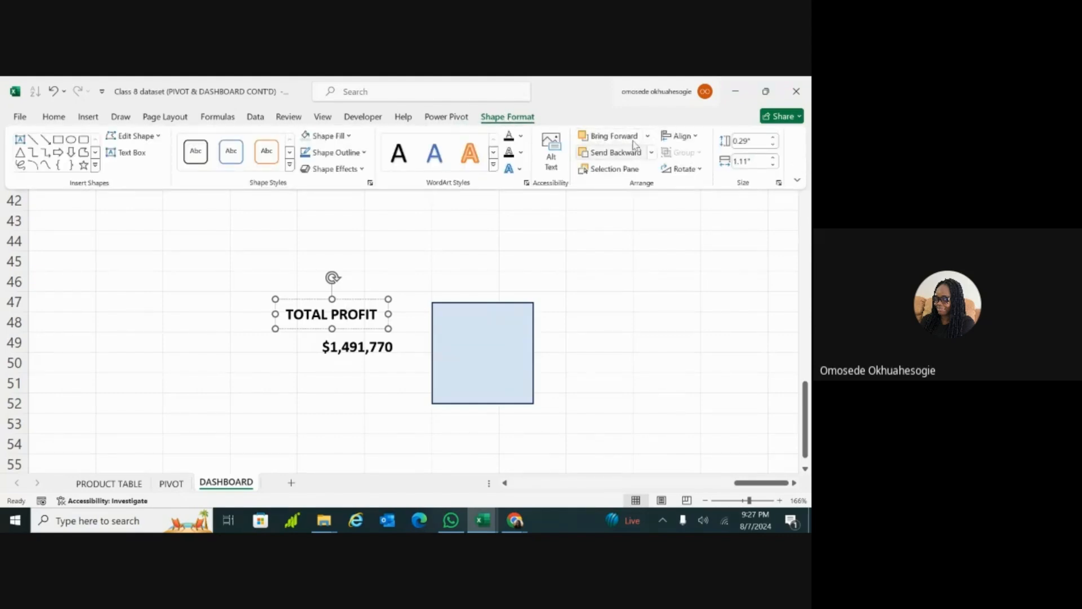
{"action": "left_click", "coordinate": [632, 139]}
{"action": "left_click", "coordinate": [380, 331]}
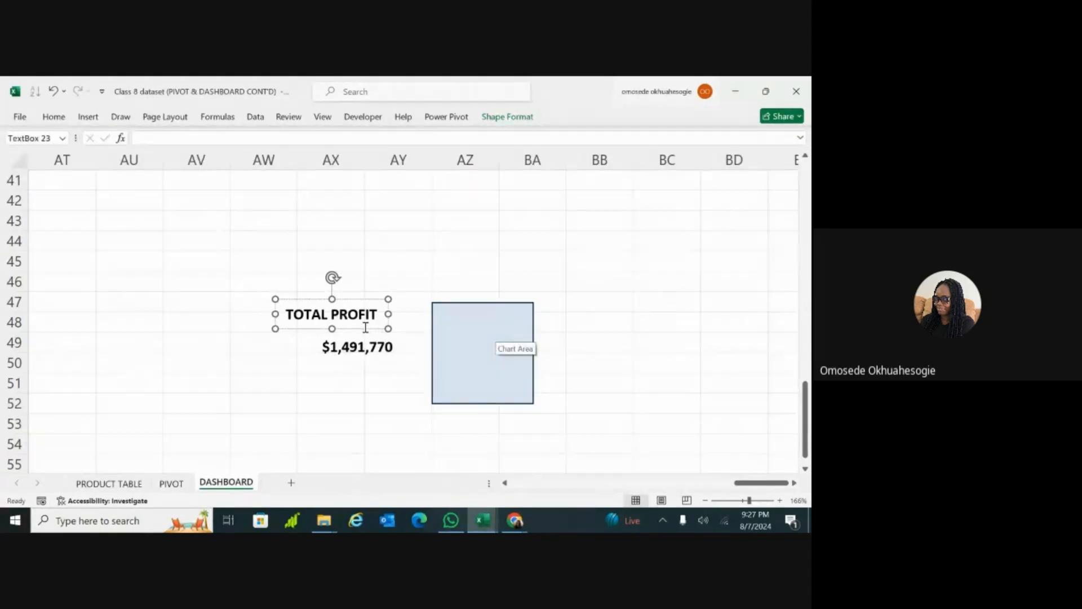
{"action": "left_click_drag", "start_coordinate": [369, 333], "coordinate": [514, 338]}
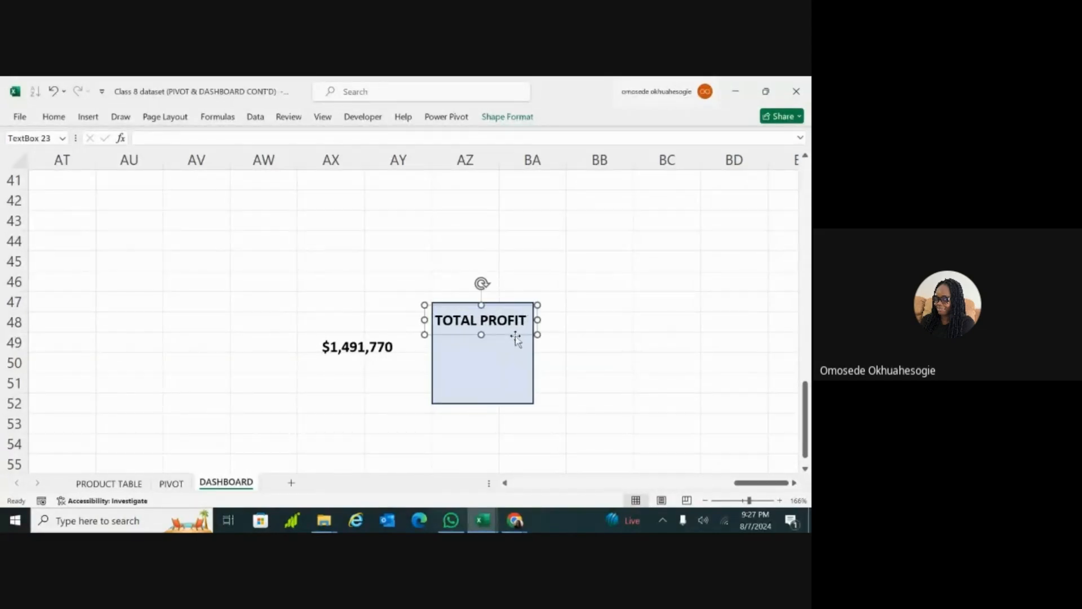
Step: Bring the linked profit value forward and place it on the light blue rectangle below the TOTAL PROFIT label
{"action": "left_click", "coordinate": [398, 360]}
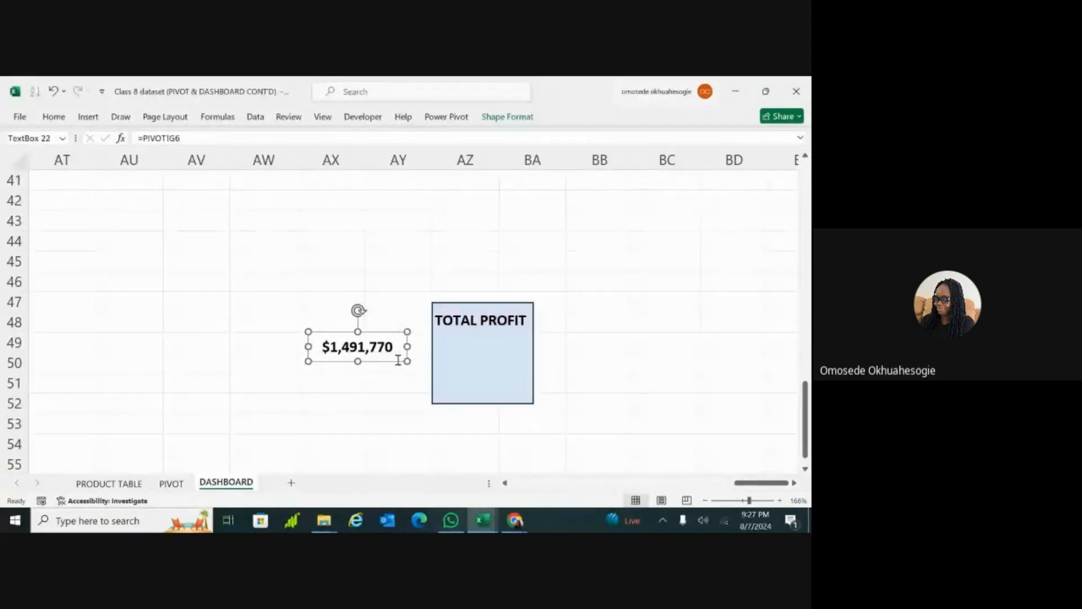
{"action": "left_click", "coordinate": [506, 118]}
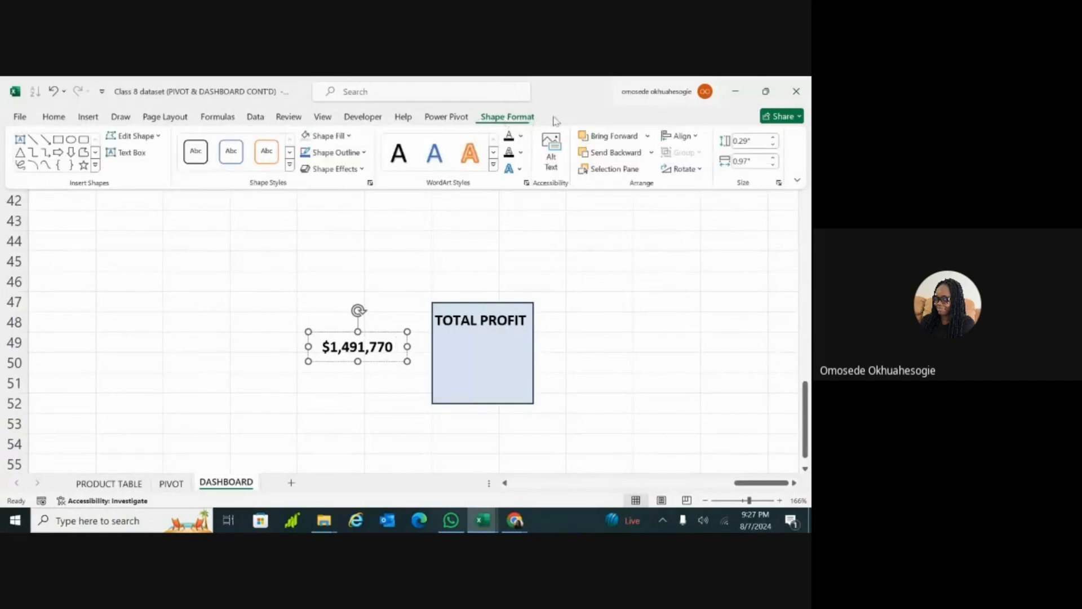
{"action": "left_click", "coordinate": [620, 140]}
{"action": "left_click", "coordinate": [479, 280]}
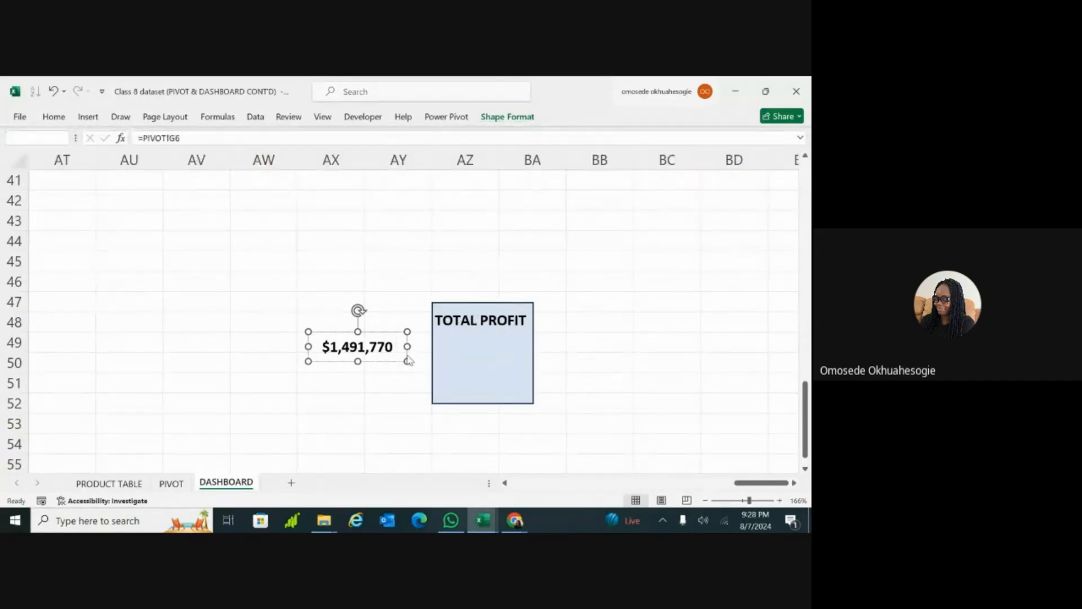
{"action": "left_click_drag", "start_coordinate": [406, 361], "coordinate": [521, 383]}
{"action": "left_click", "coordinate": [508, 323]}
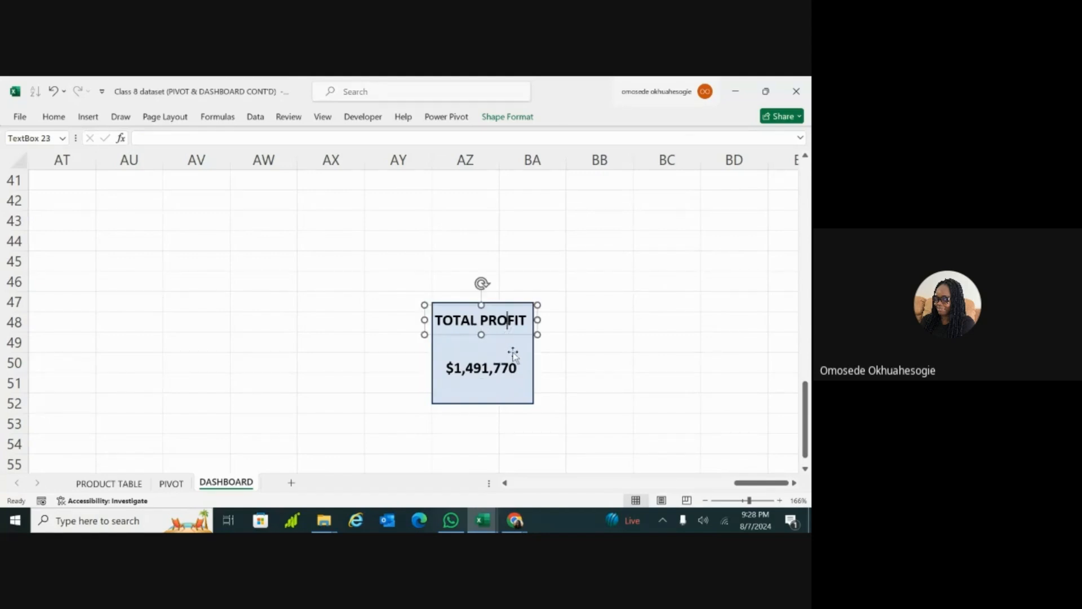
Step: Nudge the light blue rectangle behind the text, and centre the linked profit value horizontally and vertically in its text box
{"action": "left_click", "coordinate": [531, 400]}
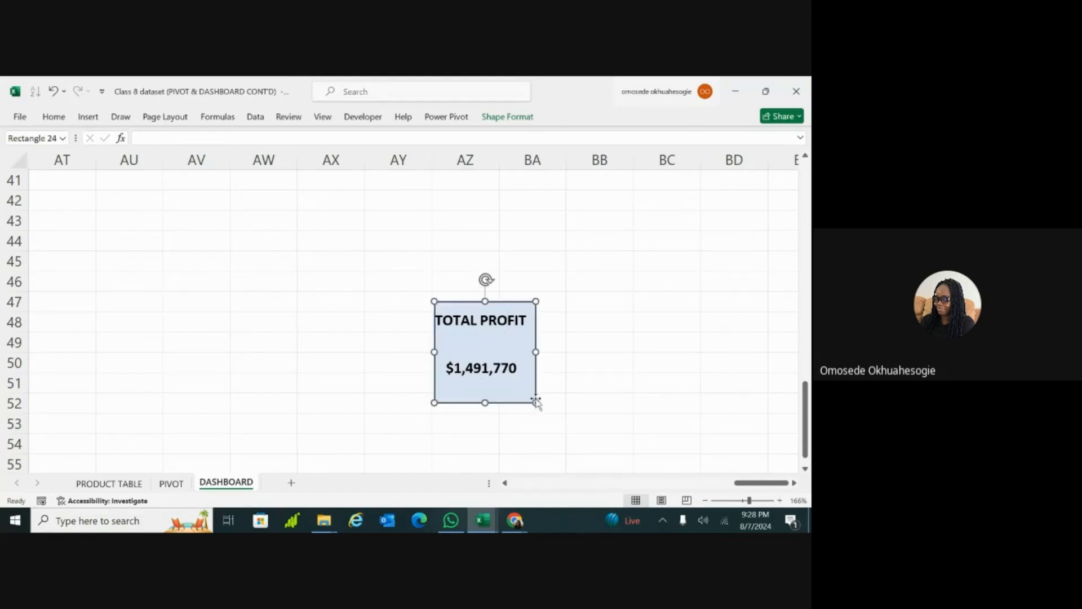
{"action": "left_click", "coordinate": [485, 368]}
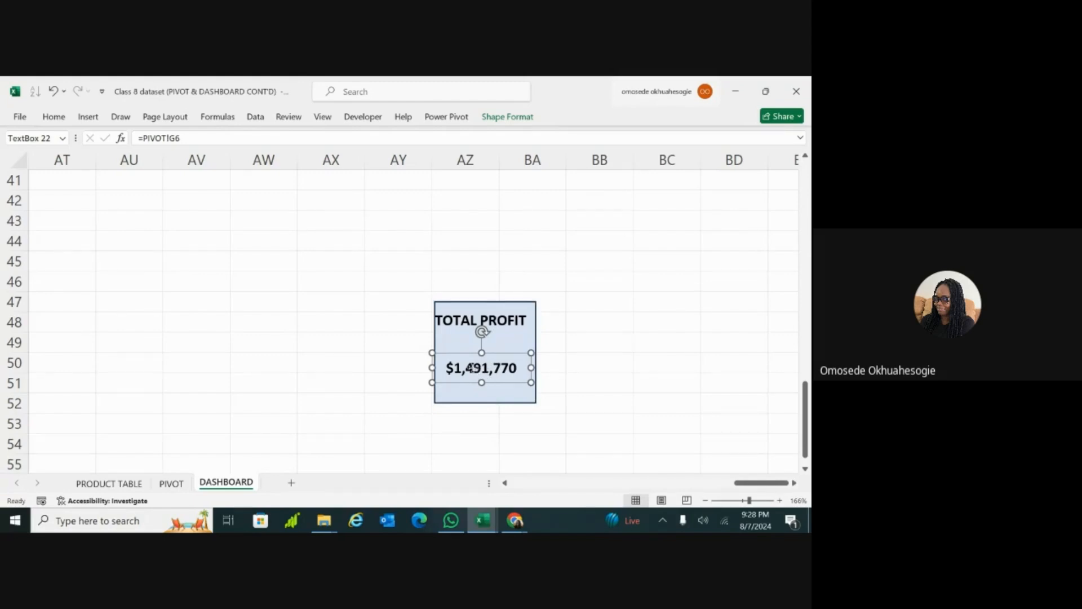
{"action": "triple_click", "coordinate": [474, 368]}
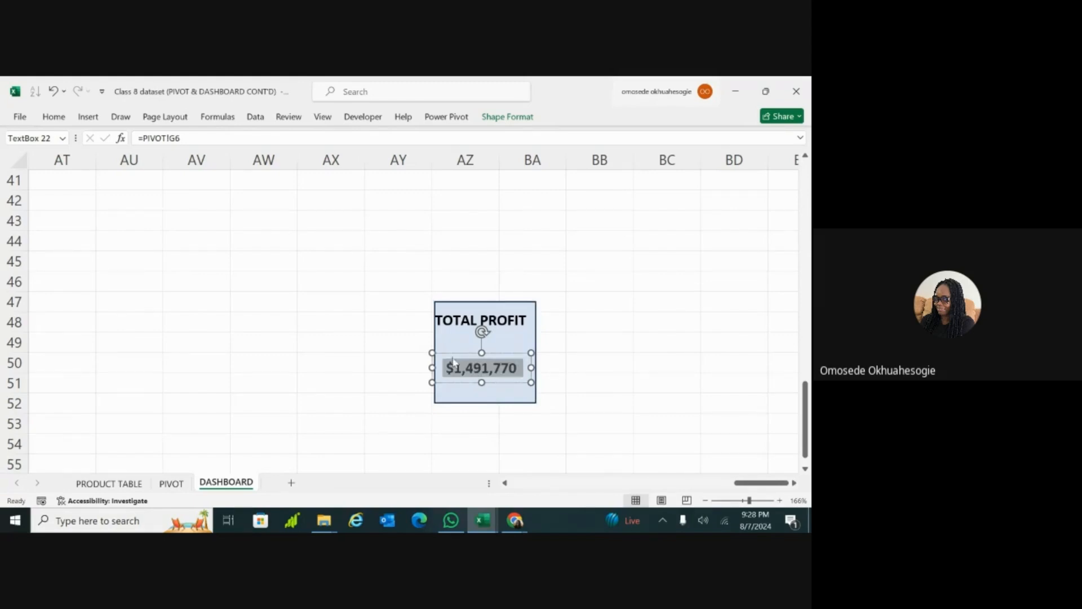
{"action": "left_click", "coordinate": [55, 117]}
{"action": "left_click", "coordinate": [249, 162]}
{"action": "left_click", "coordinate": [248, 142]}
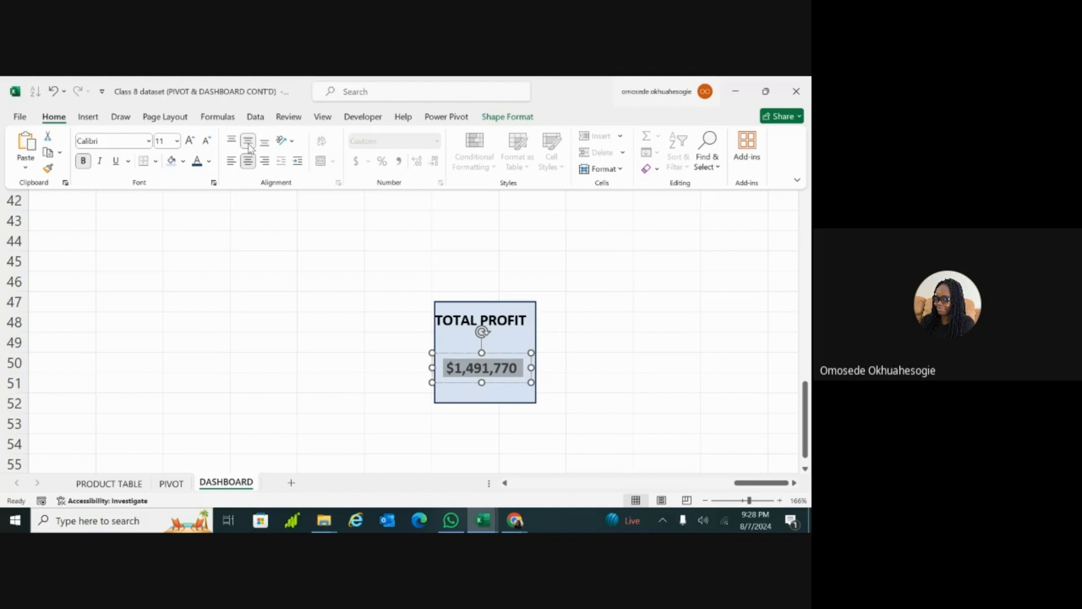
{"action": "left_click", "coordinate": [484, 310]}
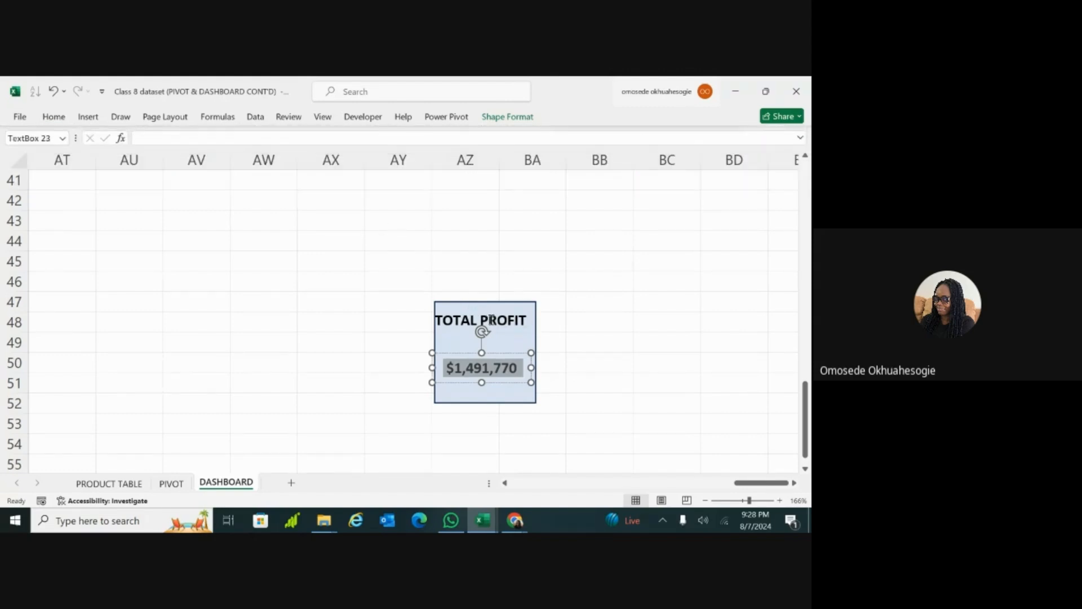
Step: Centre the TOTAL PROFIT label horizontally and vertically in its text box
{"action": "left_click", "coordinate": [491, 319]}
{"action": "triple_click", "coordinate": [491, 320]}
{"action": "left_click", "coordinate": [492, 319]}
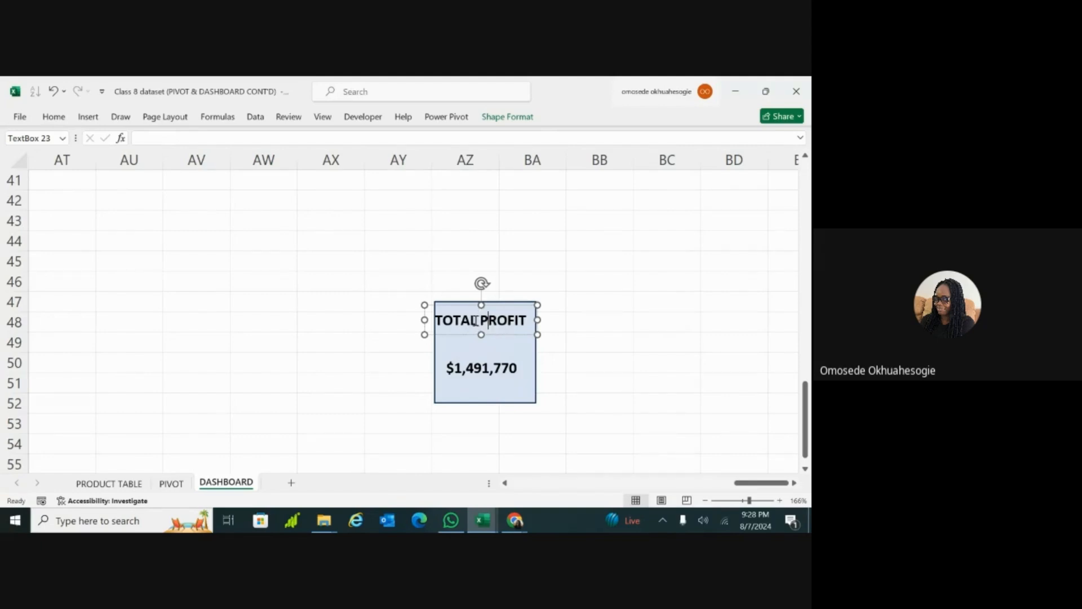
{"action": "triple_click", "coordinate": [477, 323]}
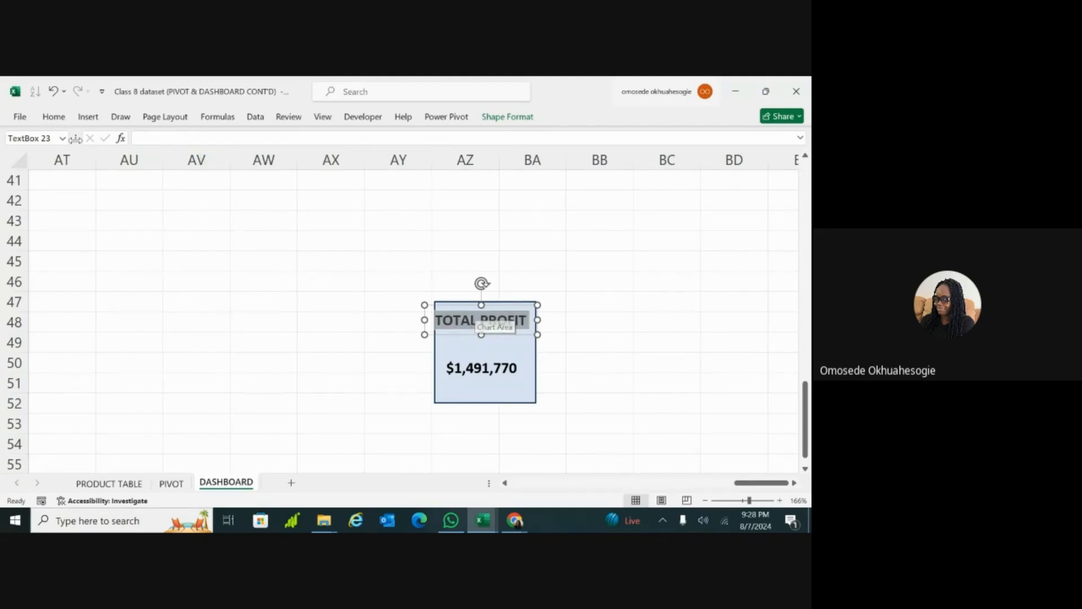
{"action": "left_click", "coordinate": [54, 119]}
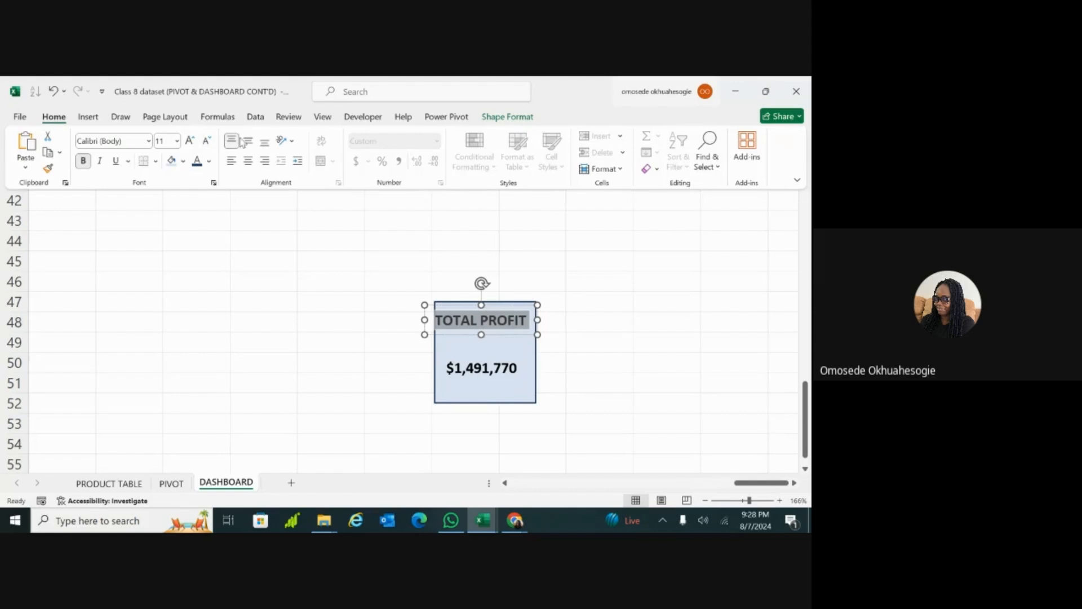
{"action": "left_click", "coordinate": [250, 162]}
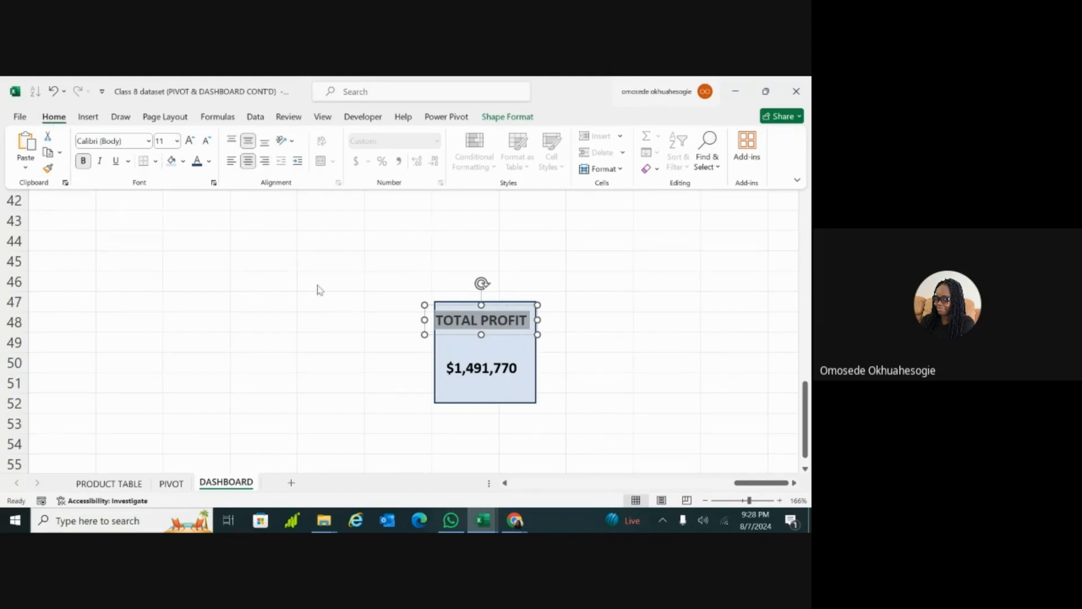
{"action": "left_click", "coordinate": [330, 305]}
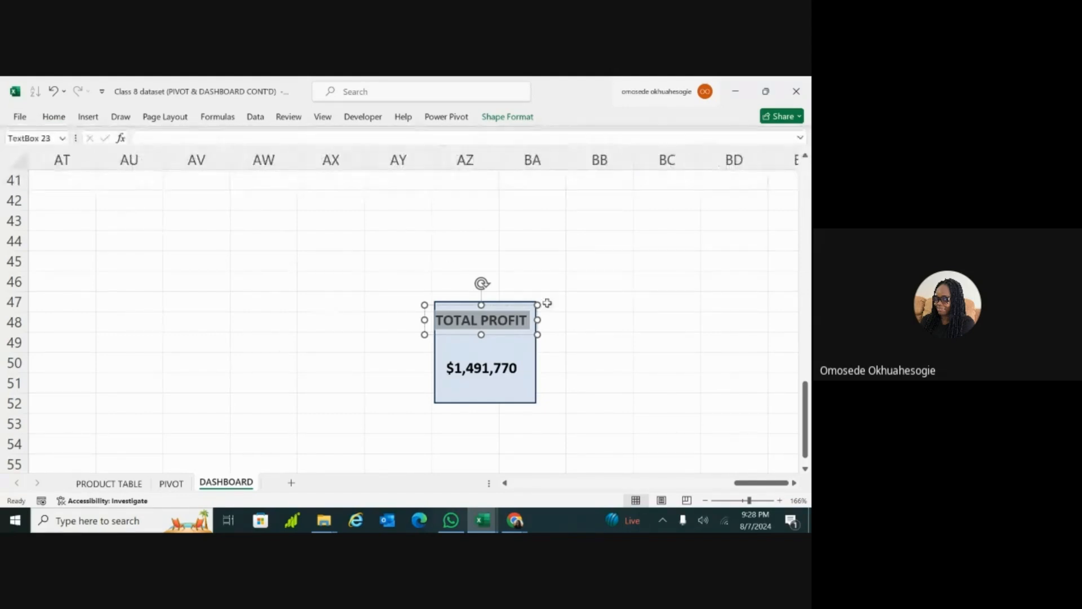
Step: Shift the light blue rectangle slightly up behind the text and move the TOTAL PROFIT label down closer to the profit value
{"action": "left_click", "coordinate": [527, 353]}
{"action": "mouse_move", "coordinate": [517, 349]}
{"action": "left_mouse_down"}
{"action": "mouse_move", "coordinate": [503, 345]}
{"action": "mouse_move", "coordinate": [514, 341]}
{"action": "left_mouse_up"}
{"action": "double_click", "coordinate": [492, 319]}
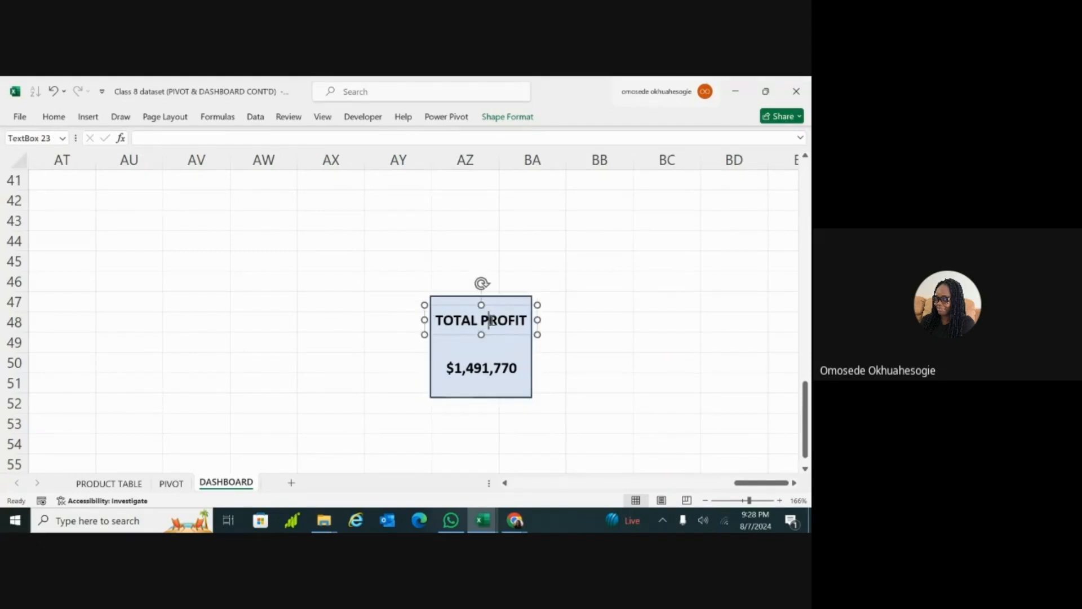
{"action": "left_click_drag", "start_coordinate": [513, 337], "coordinate": [513, 352]}
Step: Reduce the light blue rectangle's height at its upper and lower edges to fit closely around the label and value
{"action": "left_click", "coordinate": [500, 311]}
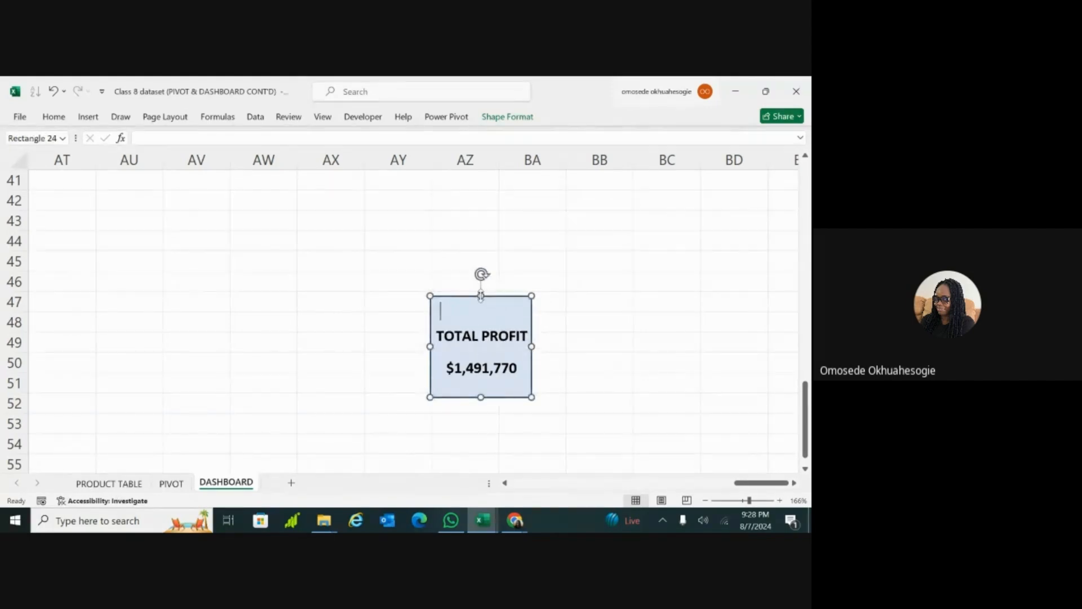
{"action": "left_click_drag", "start_coordinate": [481, 296], "coordinate": [481, 311]}
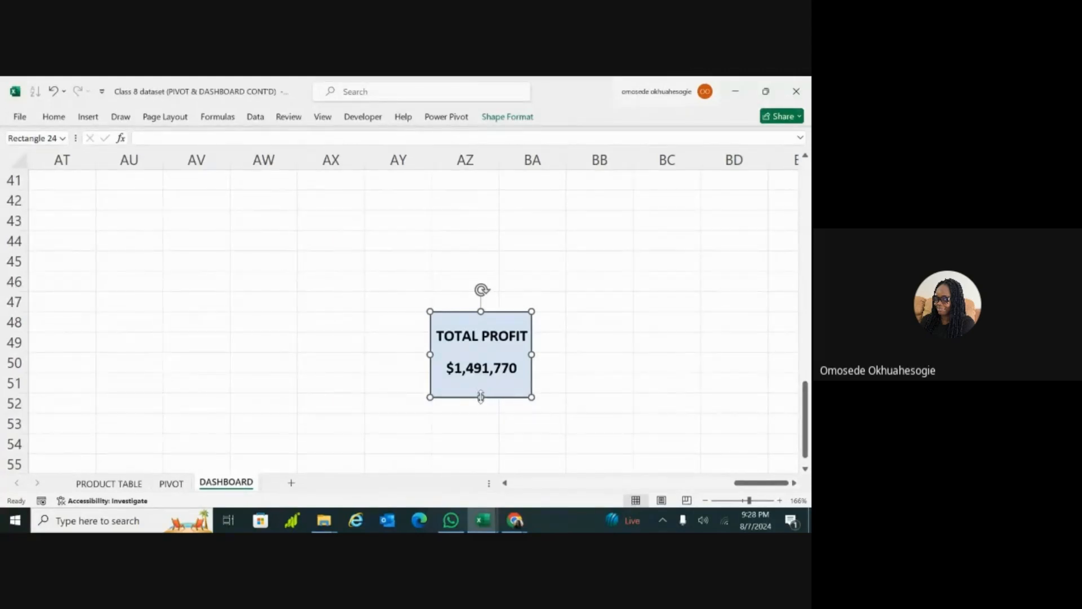
{"action": "left_click_drag", "start_coordinate": [481, 398], "coordinate": [481, 392]}
{"action": "left_click", "coordinate": [551, 322]}
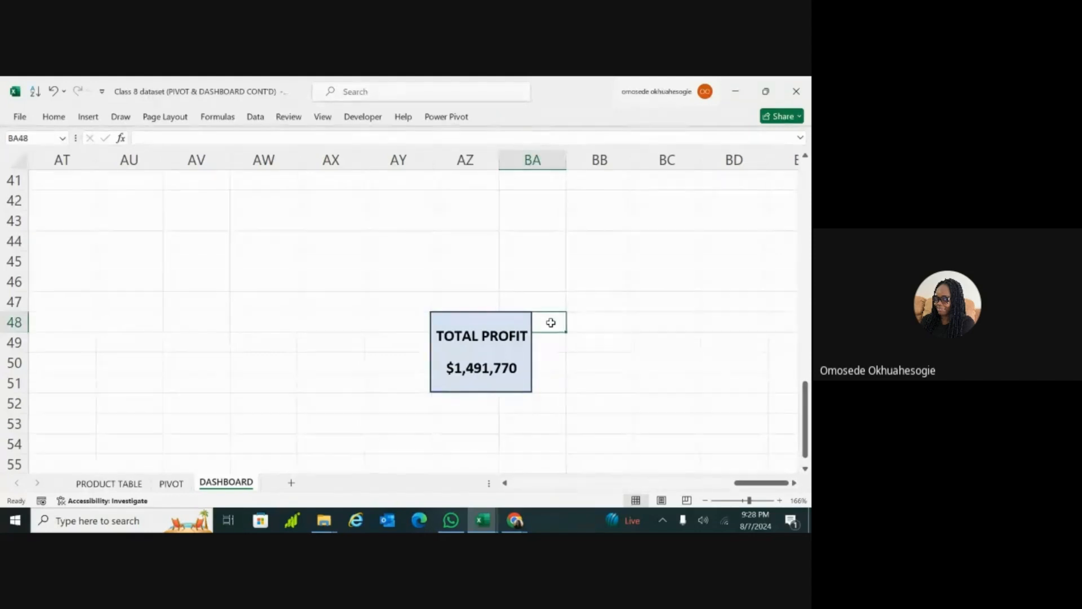
Step: Group the profit value, the TOTAL PROFIT label and the light blue rectangle into one object
{"action": "left_click", "coordinate": [492, 373]}
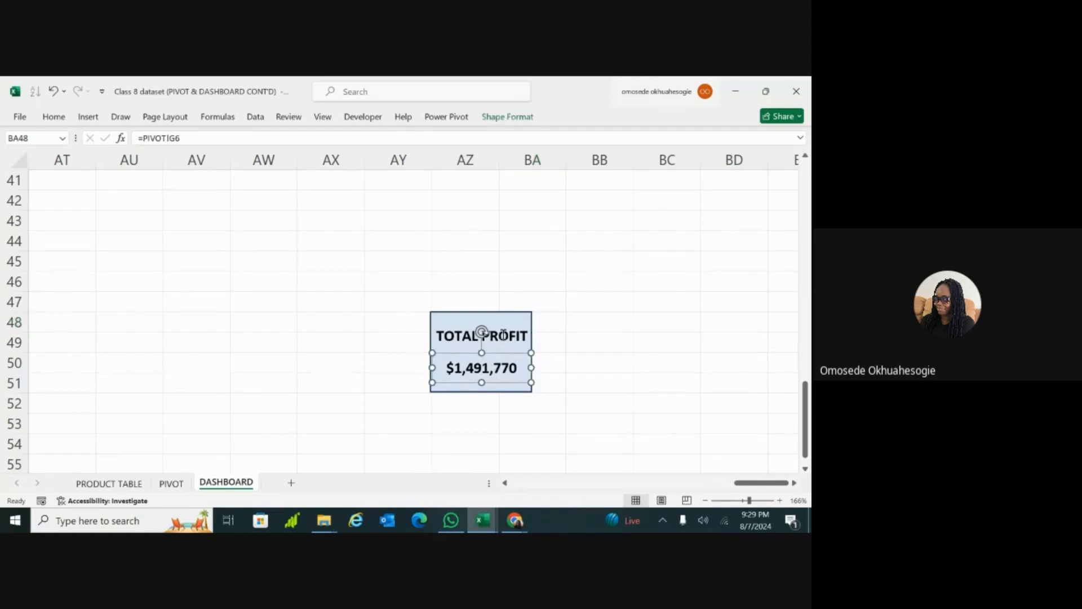
{"action": "left_click", "coordinate": [503, 335], "text": "shift"}
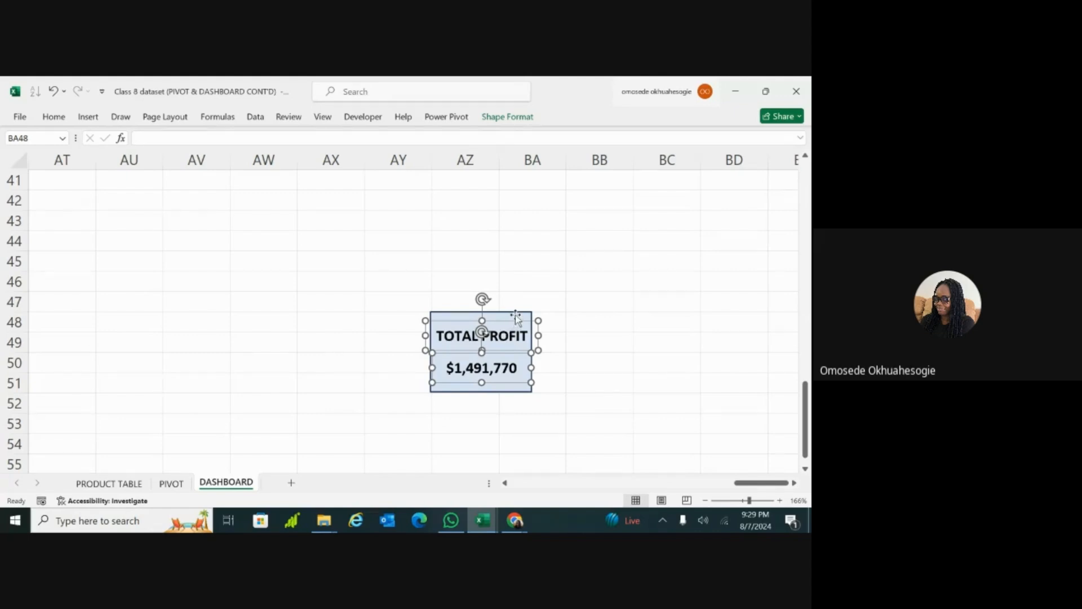
{"action": "left_click", "coordinate": [517, 317], "text": "shift"}
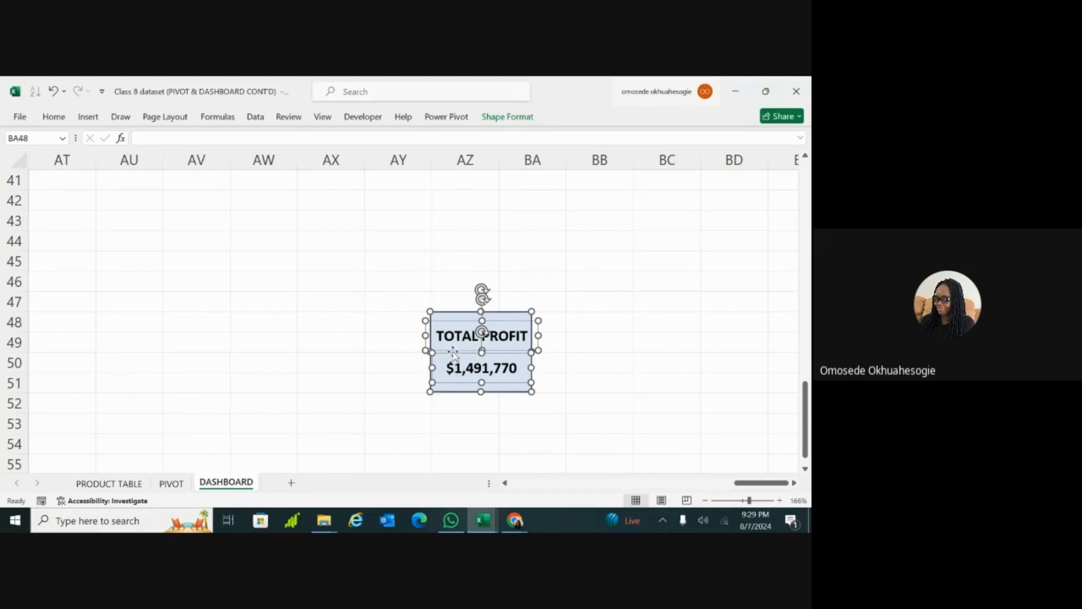
{"action": "right_click", "coordinate": [468, 356]}
{"action": "left_click", "coordinate": [507, 117]}
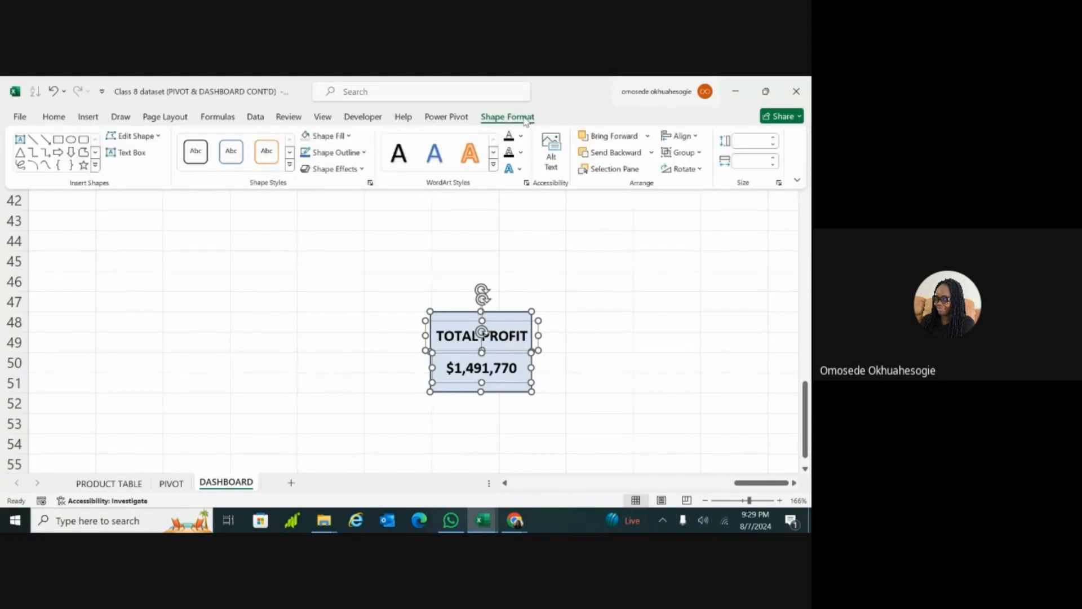
{"action": "left_click", "coordinate": [699, 153]}
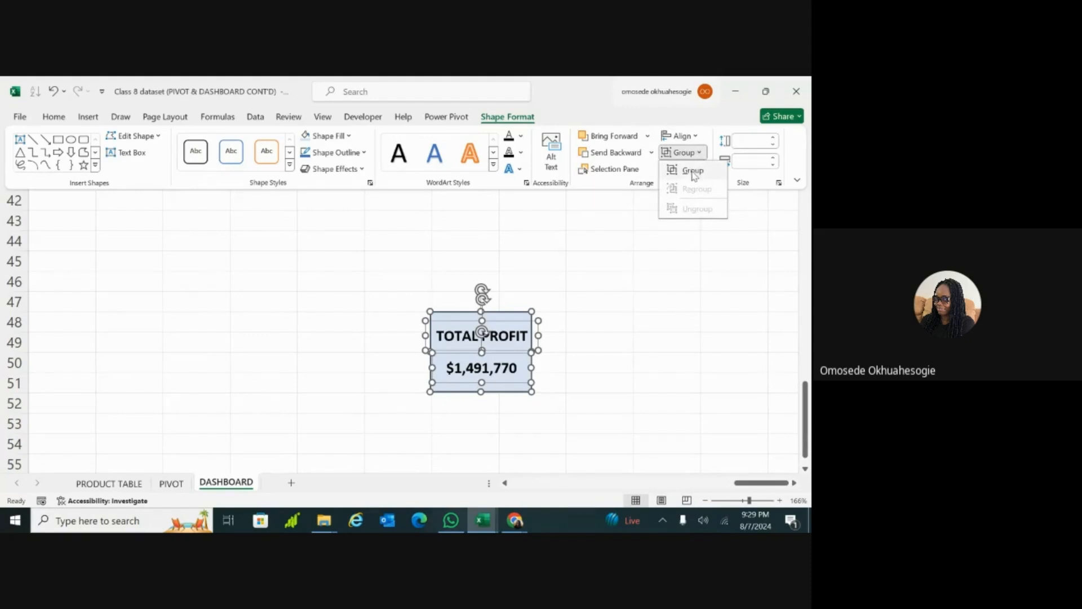
{"action": "left_click", "coordinate": [694, 172]}
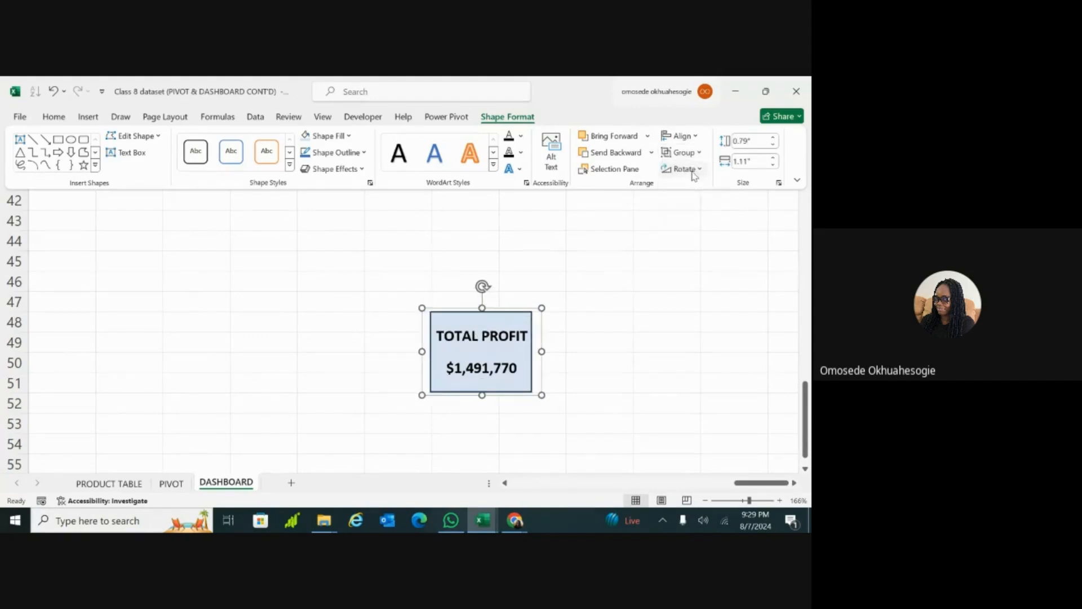
Step: Enlarge the grouped TOTAL PROFIT card so its rectangle covers roughly columns AX to BA and rows 49 to 54
{"action": "left_click", "coordinate": [539, 375]}
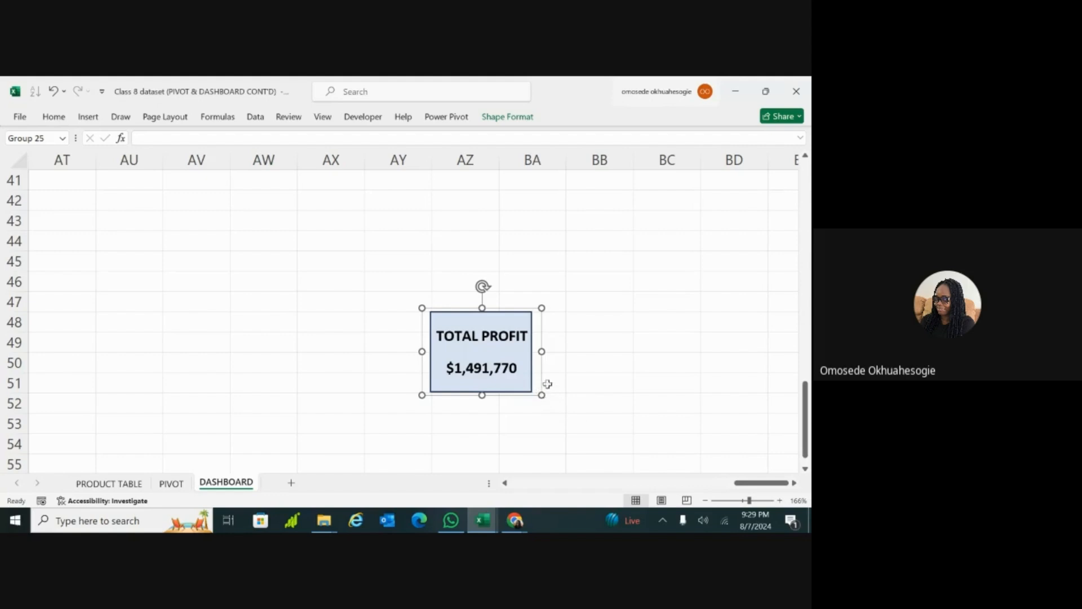
{"action": "left_click", "coordinate": [570, 370]}
{"action": "left_click", "coordinate": [529, 370]}
{"action": "left_click_drag", "start_coordinate": [526, 367], "coordinate": [574, 456]}
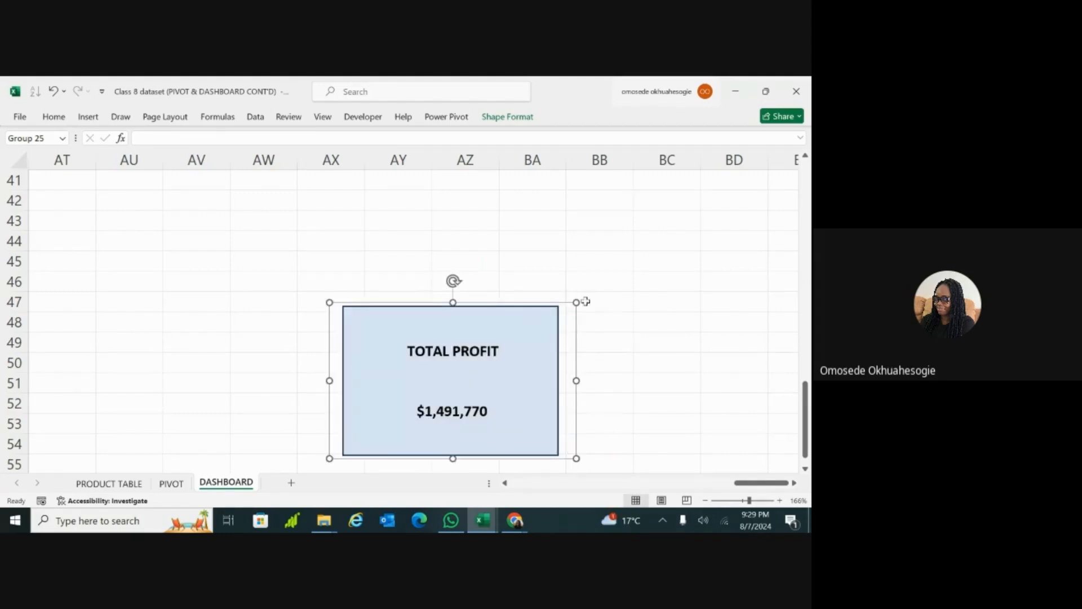
{"action": "left_click_drag", "start_coordinate": [579, 301], "coordinate": [586, 294]}
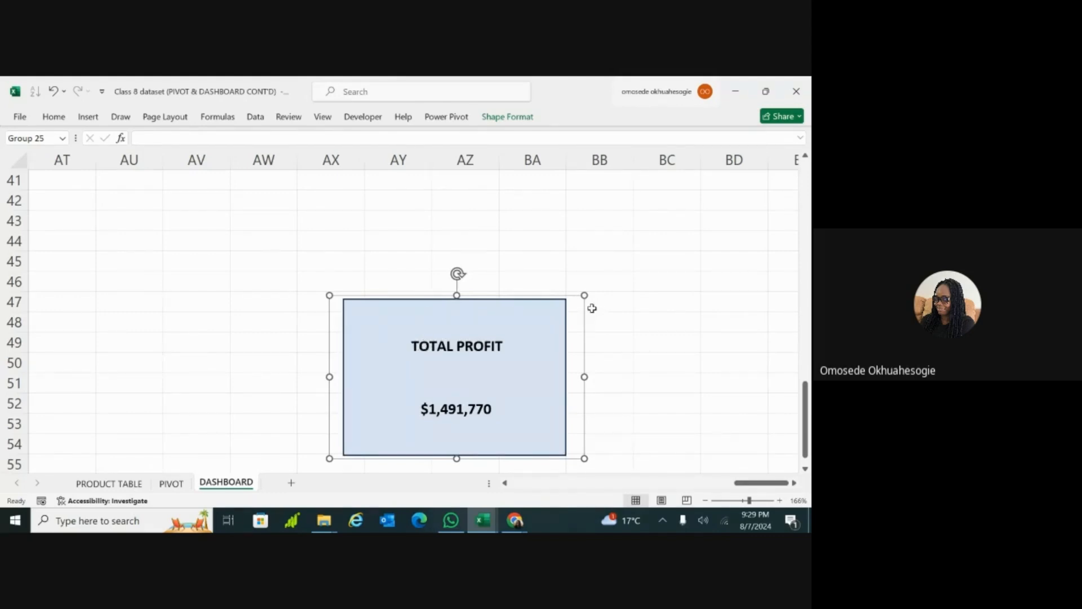
{"action": "left_click_drag", "start_coordinate": [586, 291], "coordinate": [573, 341]}
{"action": "left_click_drag", "start_coordinate": [574, 399], "coordinate": [521, 406]}
{"action": "left_click", "coordinate": [523, 406]}
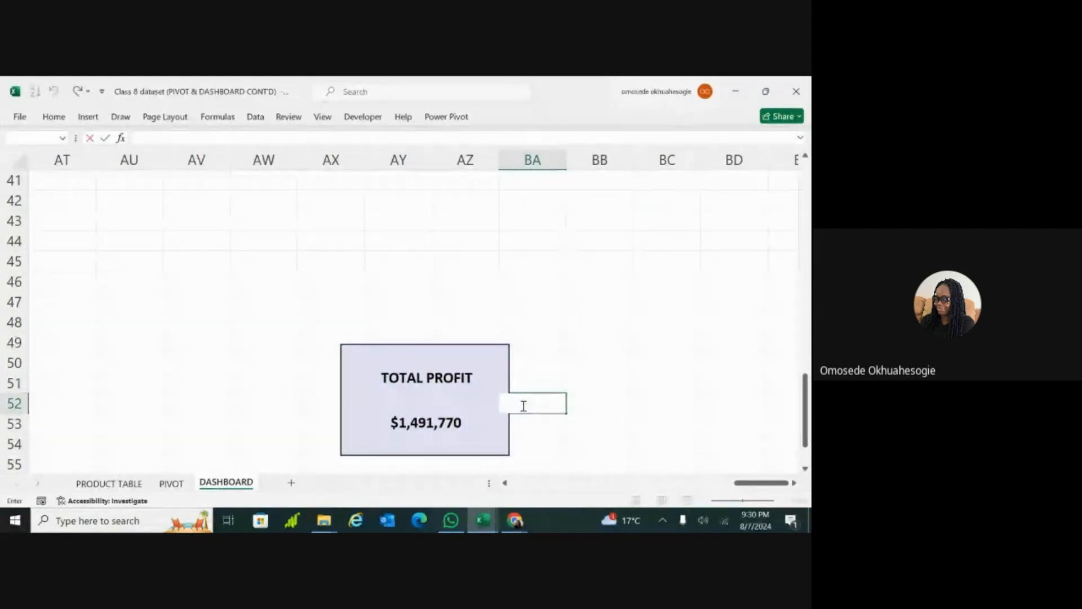
{"action": "left_click", "coordinate": [603, 422]}
{"action": "left_click", "coordinate": [502, 385]}
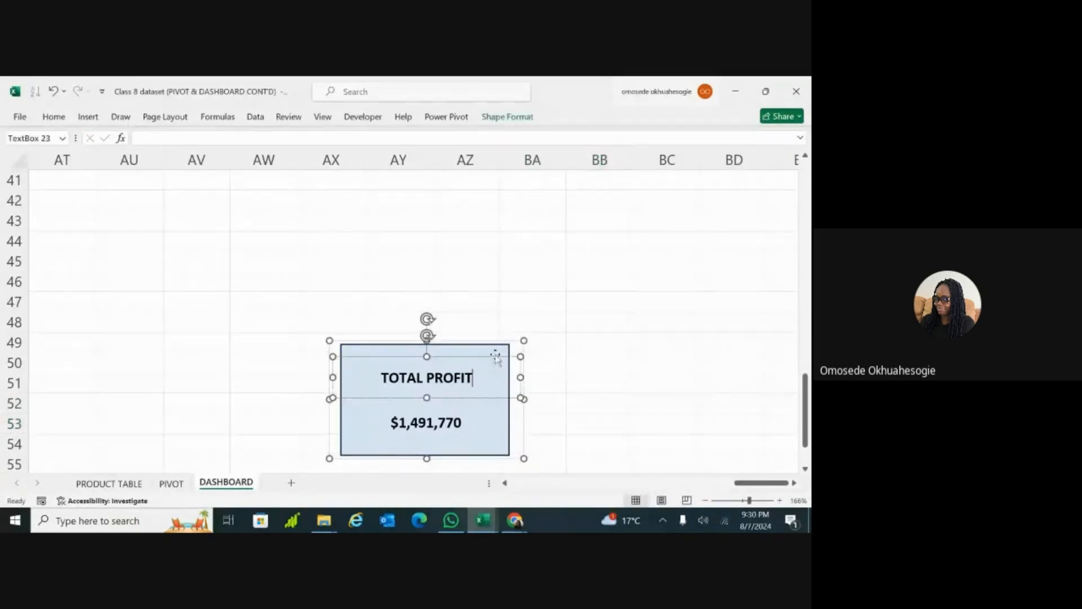
{"action": "left_click", "coordinate": [584, 430]}
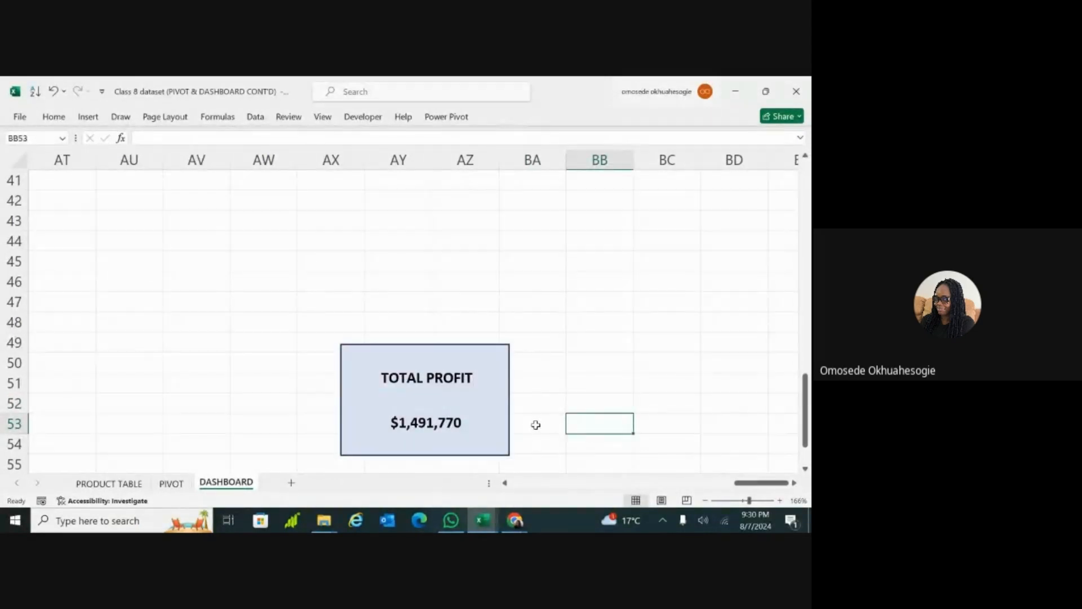
{"action": "left_click", "coordinate": [509, 415]}
{"action": "left_click", "coordinate": [445, 428]}
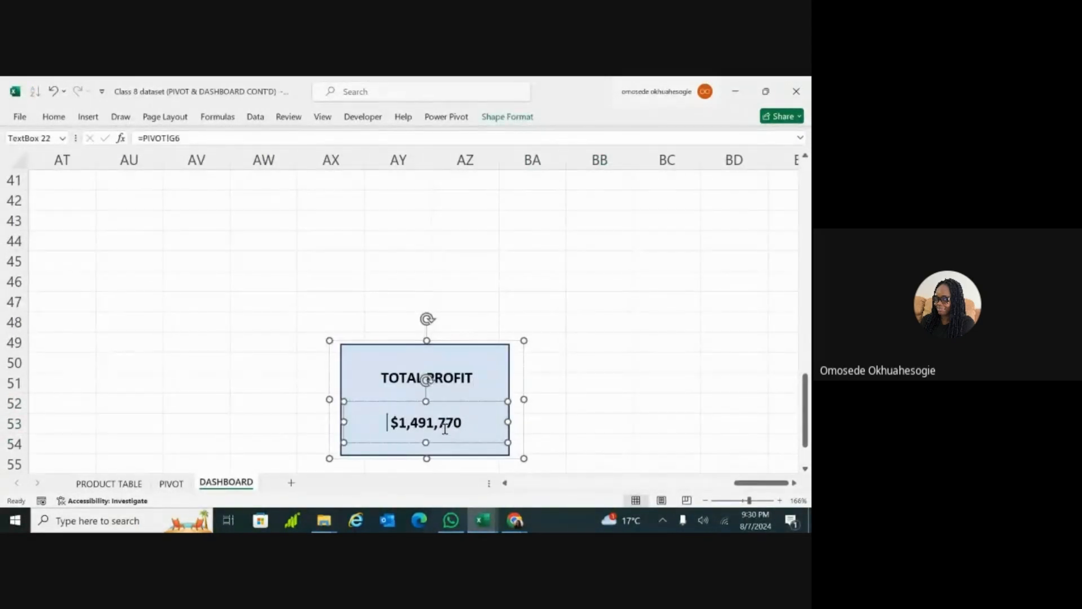
{"action": "left_click", "coordinate": [473, 378]}
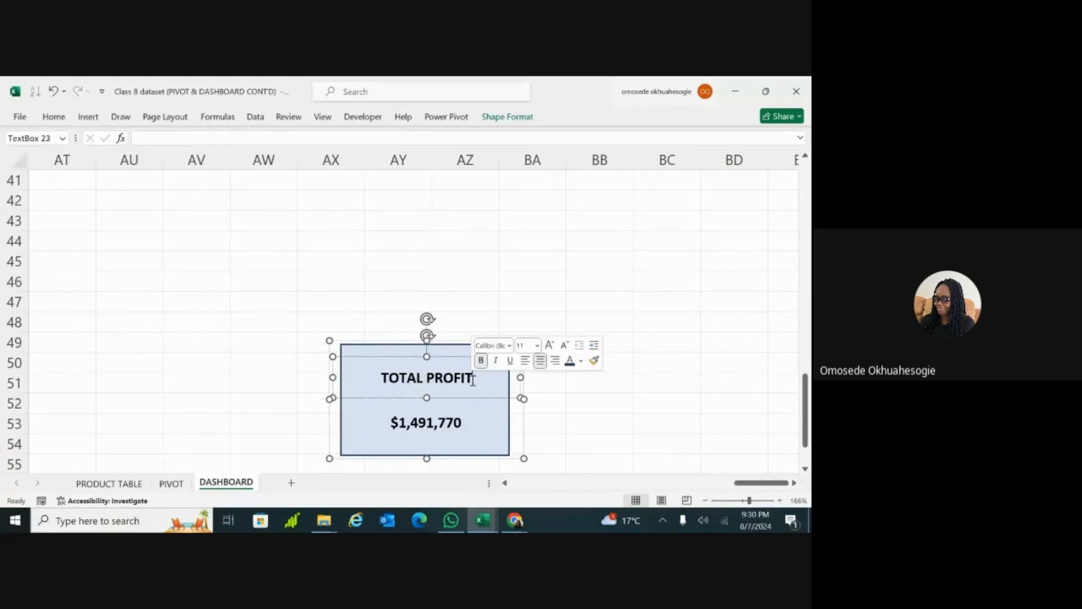
{"action": "left_click", "coordinate": [599, 423]}
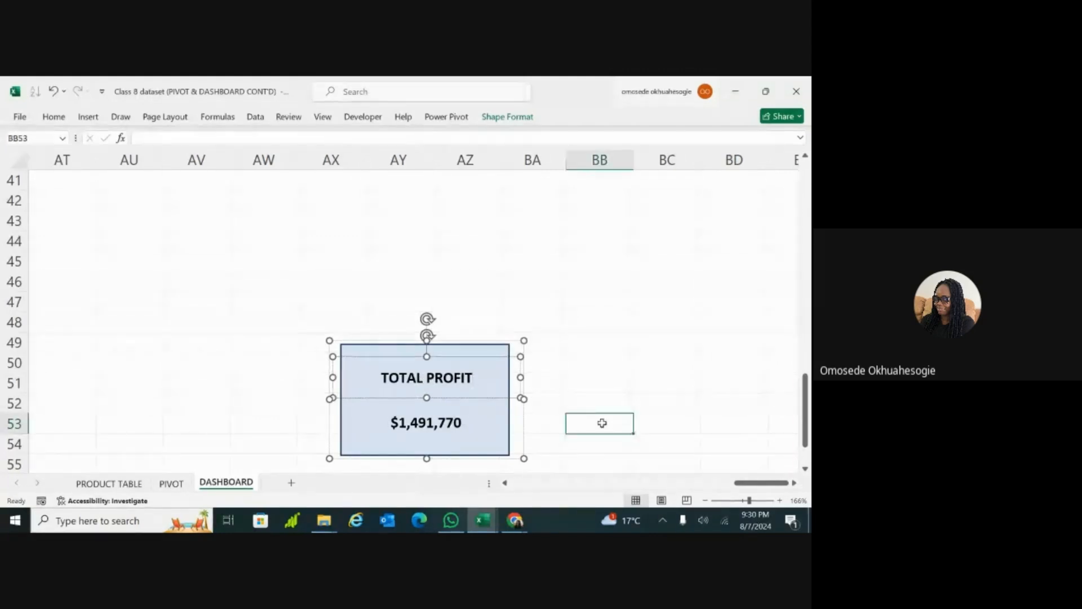
Step: Move the grouped TOTAL PROFIT card onto the dashboard, beside the REVENUE card and before the SALES BY CATEGORY chart
{"action": "left_click", "coordinate": [533, 444]}
{"action": "left_click", "coordinate": [503, 441]}
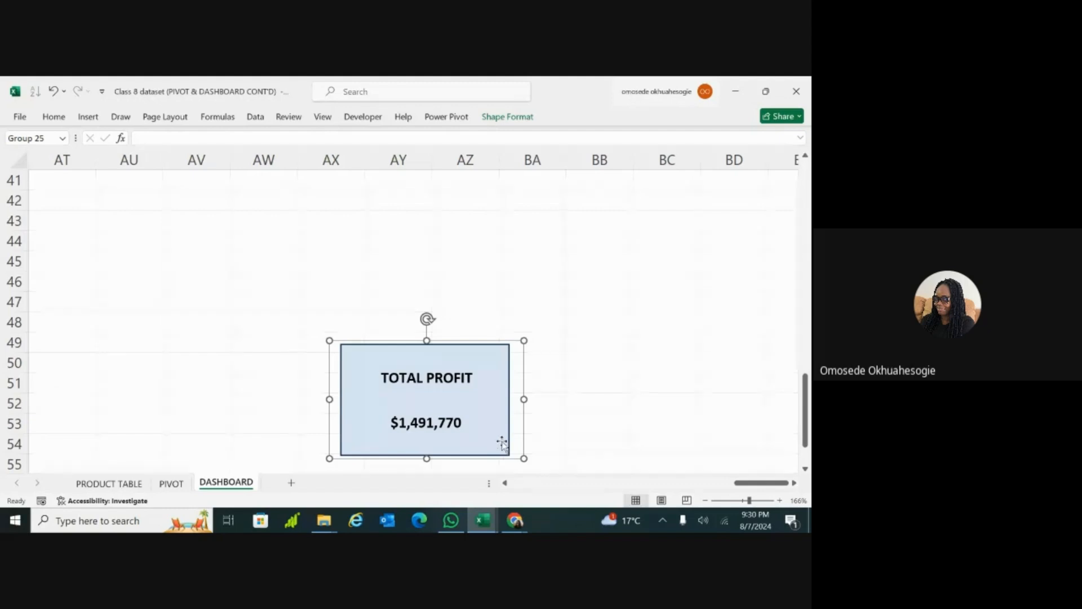
{"action": "left_click", "coordinate": [686, 483]}
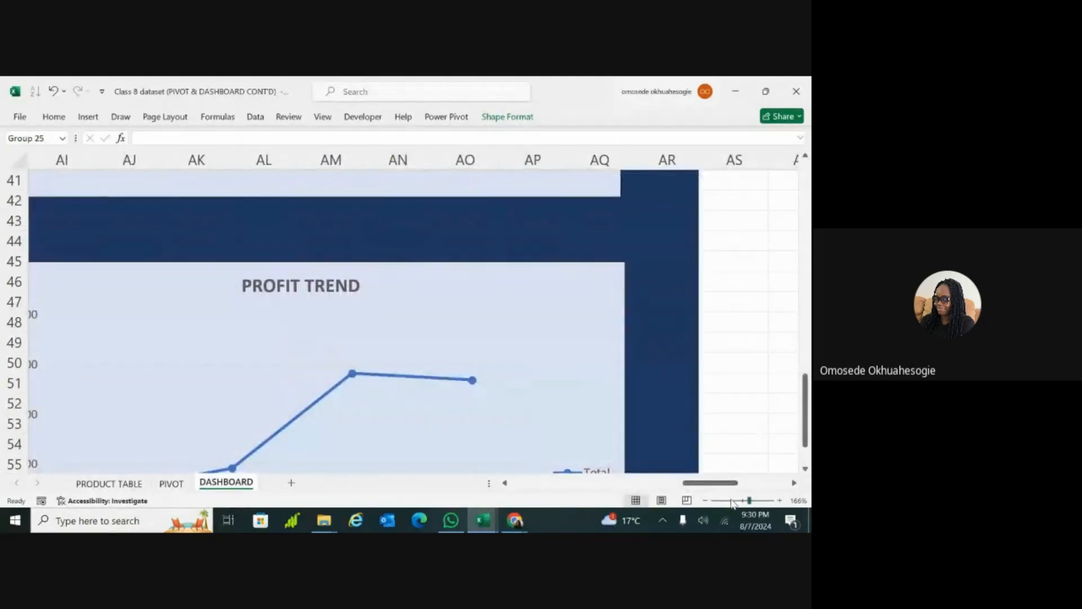
{"action": "left_click", "coordinate": [732, 500]}
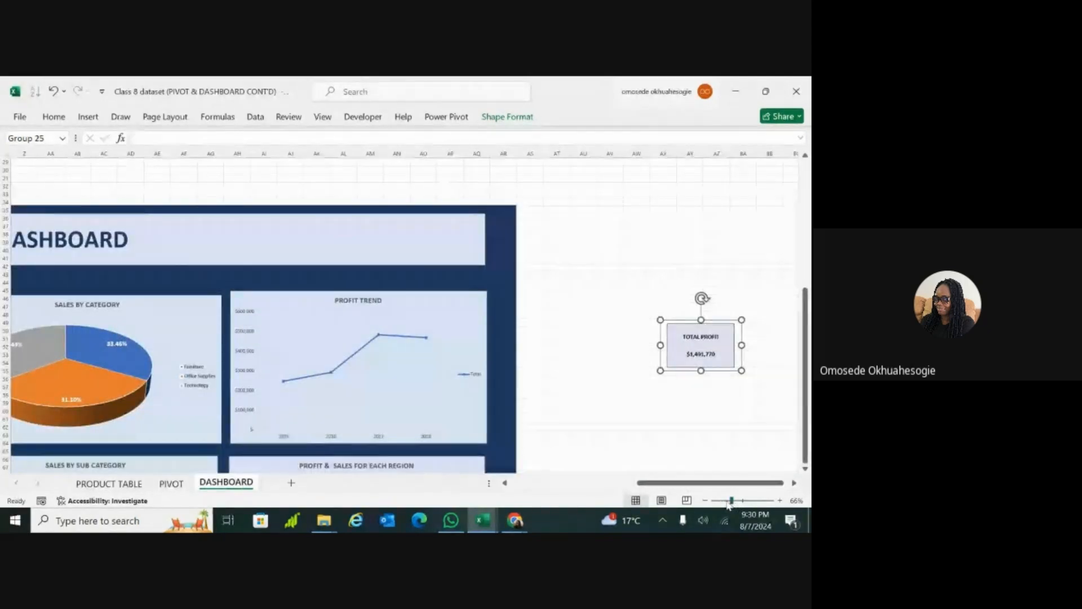
{"action": "left_click", "coordinate": [728, 500]}
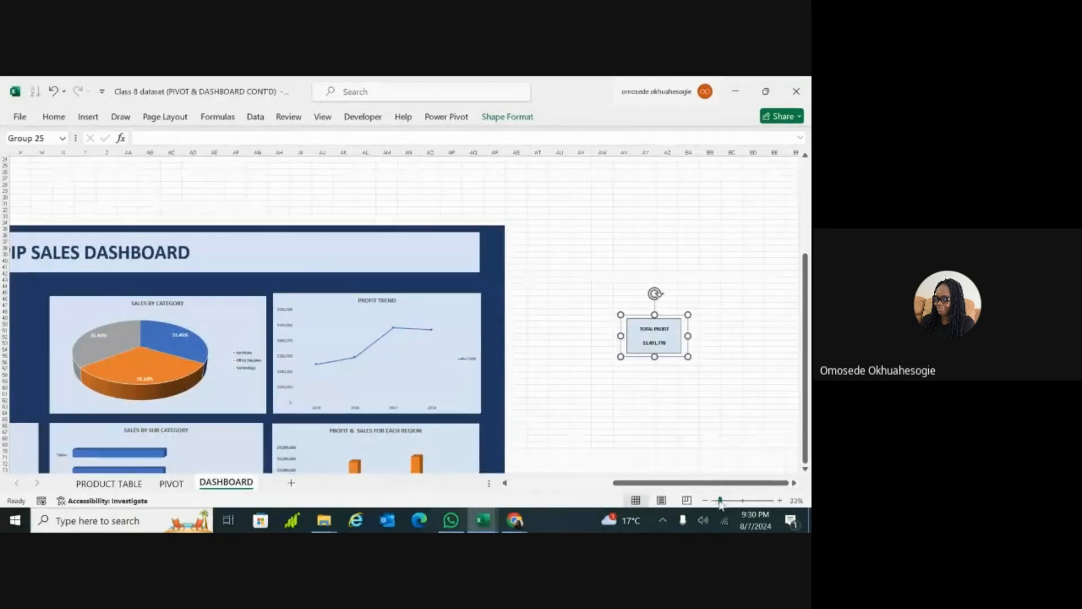
{"action": "left_click", "coordinate": [720, 500]}
{"action": "left_click_drag", "start_coordinate": [576, 342], "coordinate": [135, 335]}
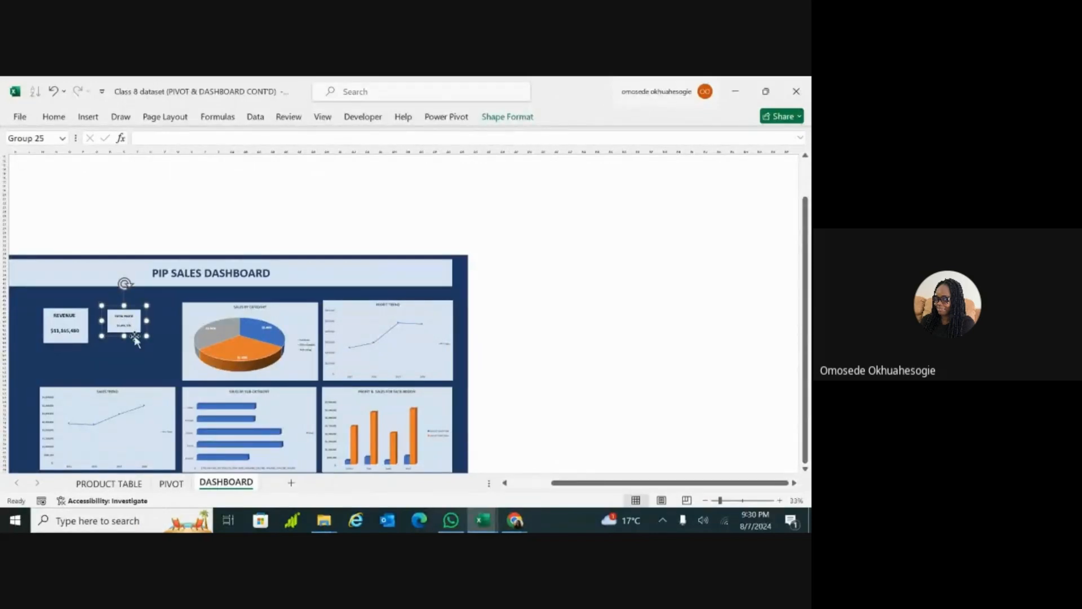
{"action": "left_click", "coordinate": [730, 501]}
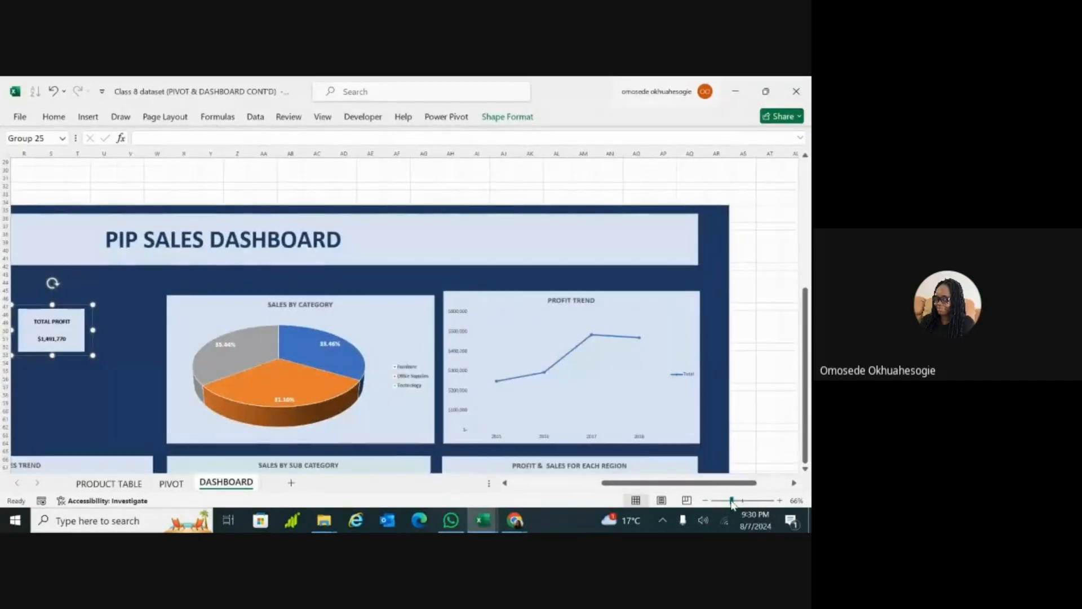
Step: Enlarge the grouped TOTAL PROFIT card so its rectangle roughly matches the size of the REVENUE card
{"action": "scroll", "coordinate": [405, 316], "scroll_direction": "left", "scroll_amount": 4}
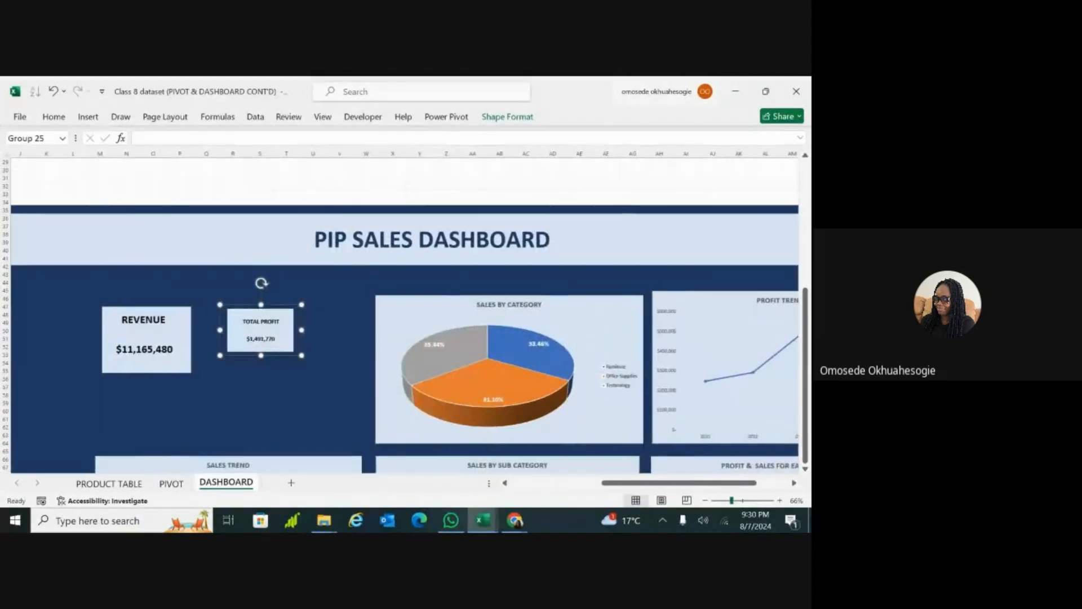
{"action": "left_click", "coordinate": [264, 341]}
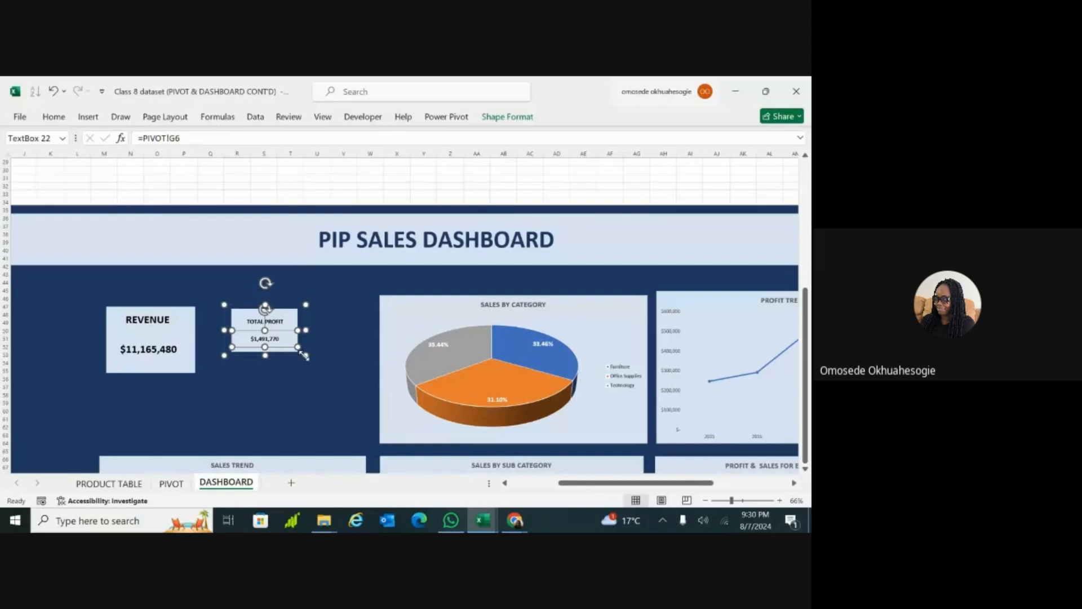
{"action": "left_click", "coordinate": [270, 381]}
{"action": "left_click", "coordinate": [273, 338]}
{"action": "left_click_drag", "start_coordinate": [306, 355], "coordinate": [329, 378]}
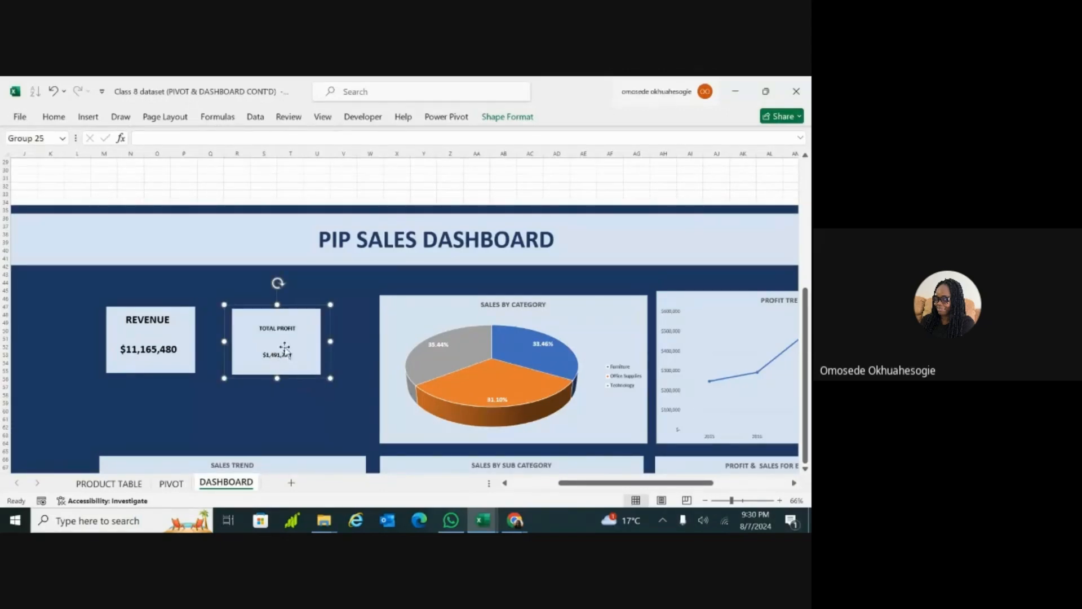
Step: Increase the TOTAL PROFIT label's font size to 16
{"action": "triple_click", "coordinate": [291, 331]}
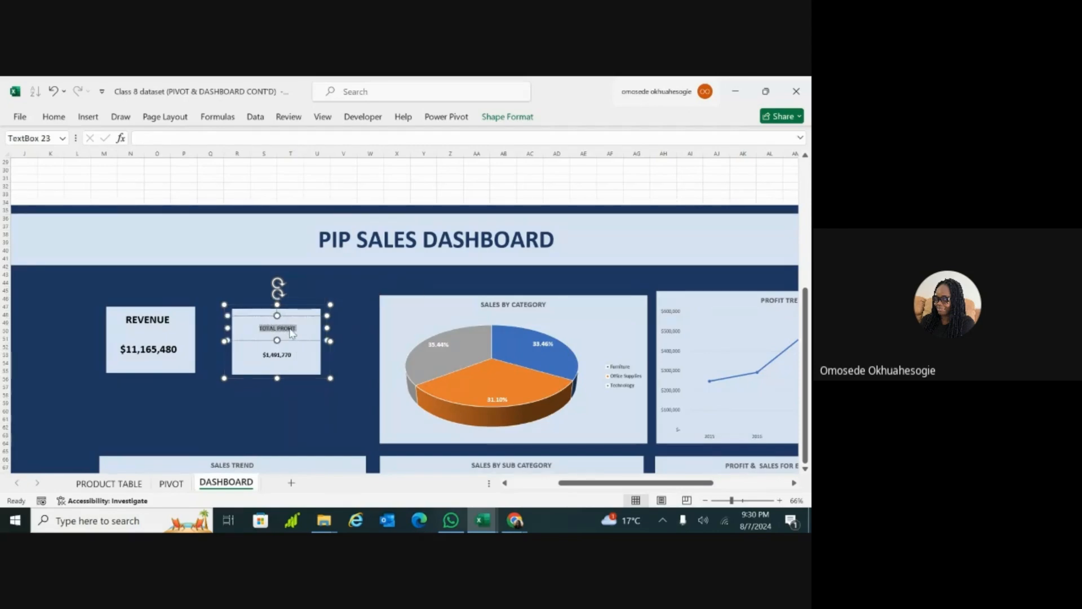
{"action": "left_click", "coordinate": [66, 121]}
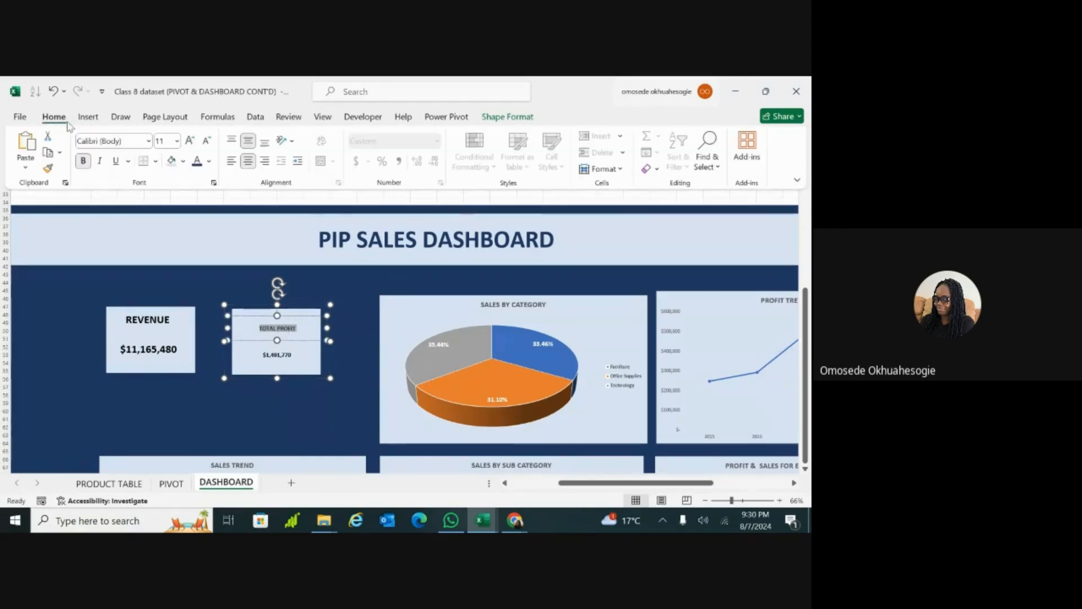
{"action": "left_click", "coordinate": [192, 141]}
{"action": "left_click", "coordinate": [192, 141]}
{"action": "left_click", "coordinate": [191, 141]}
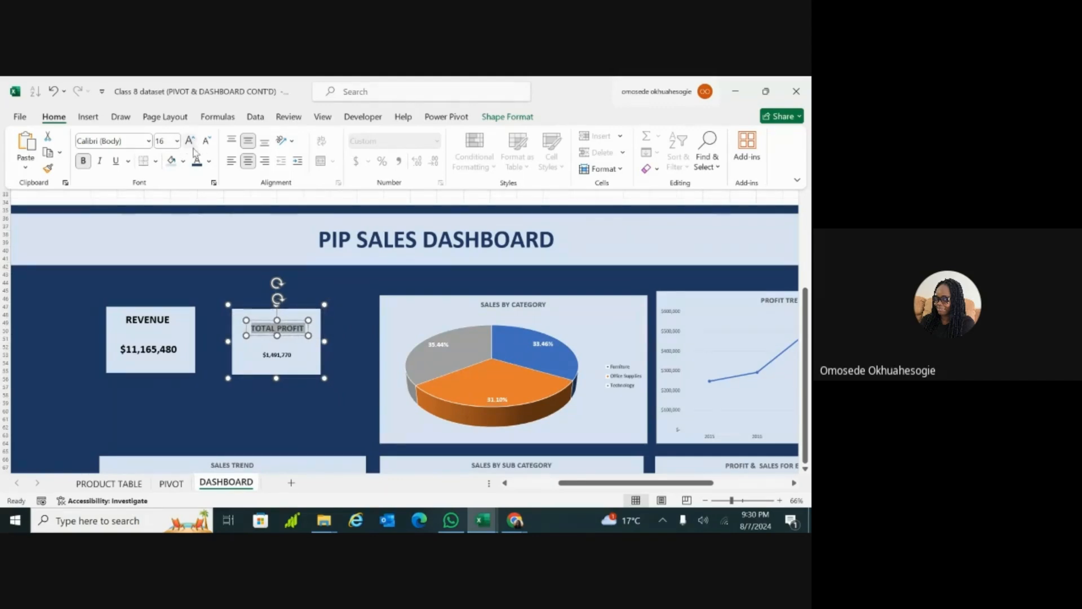
Step: Increase the font size of the profit value in the TOTAL PROFIT card to 18
{"action": "left_click", "coordinate": [274, 356]}
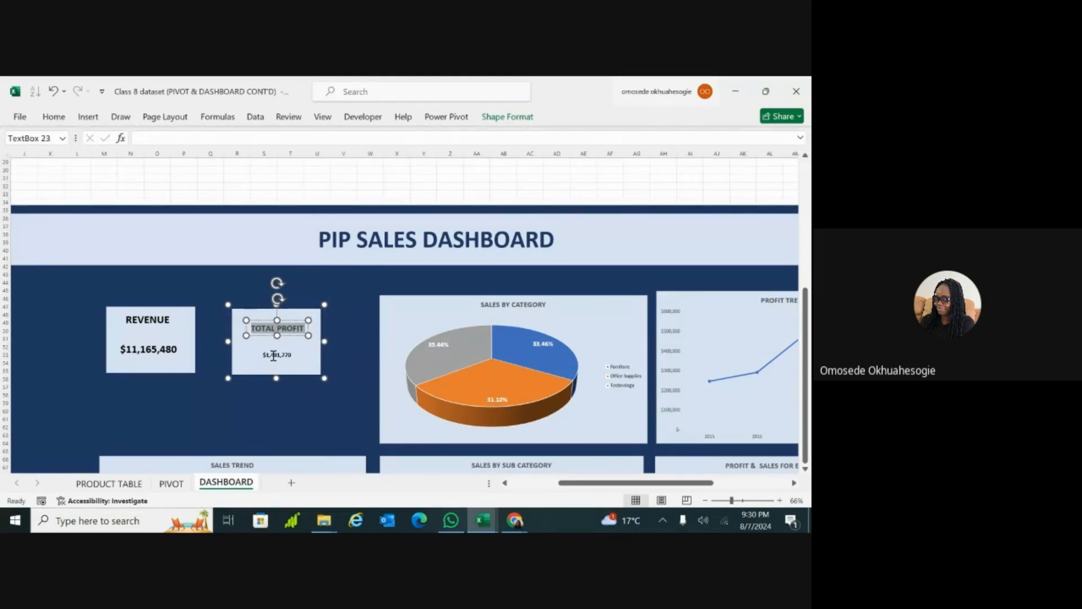
{"action": "left_click", "coordinate": [358, 393]}
{"action": "left_click", "coordinate": [275, 354]}
{"action": "left_click", "coordinate": [276, 355]}
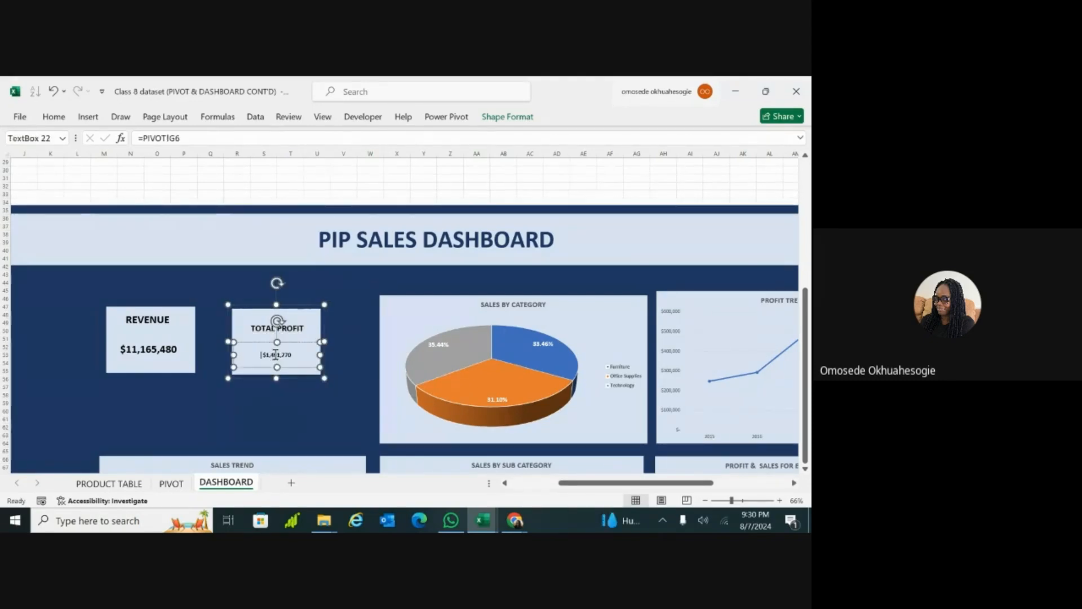
{"action": "double_click", "coordinate": [285, 356]}
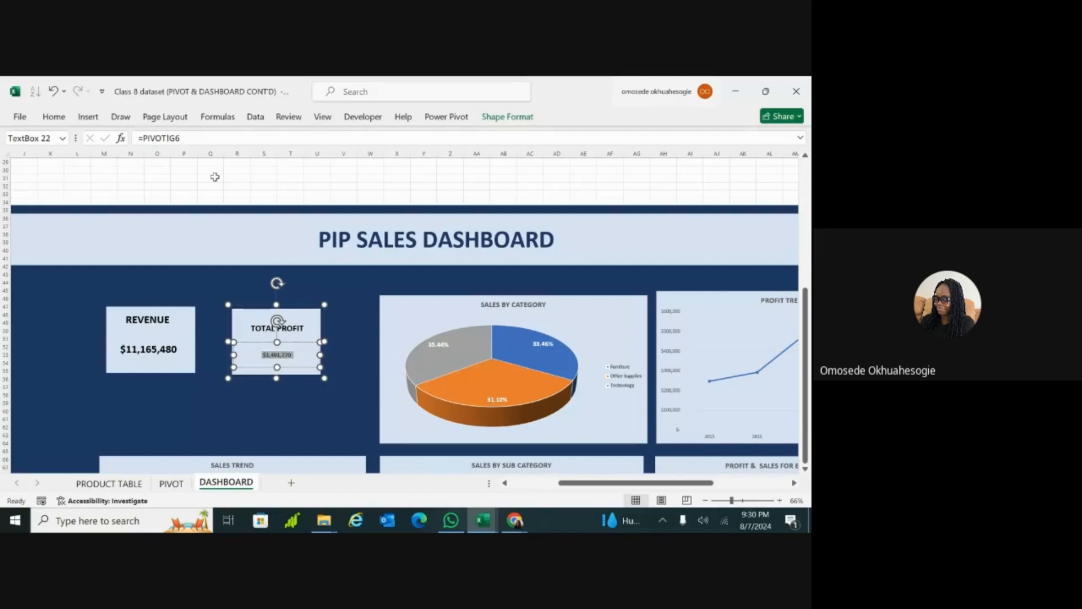
{"action": "left_click", "coordinate": [54, 120]}
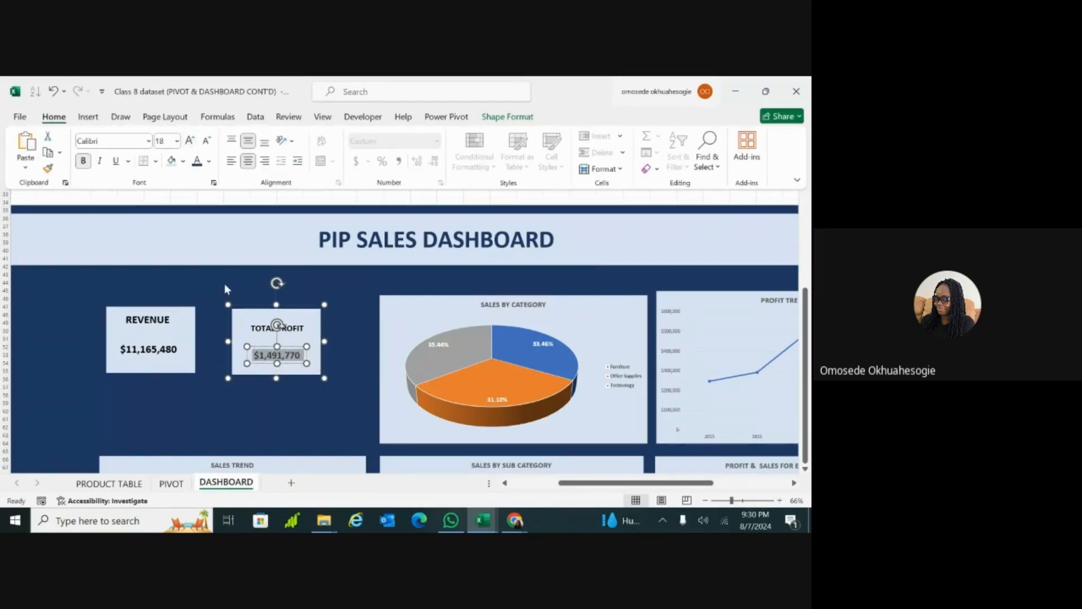
{"action": "key", "text": "ctrl+F1"}
{"action": "left_click", "coordinate": [259, 318]}
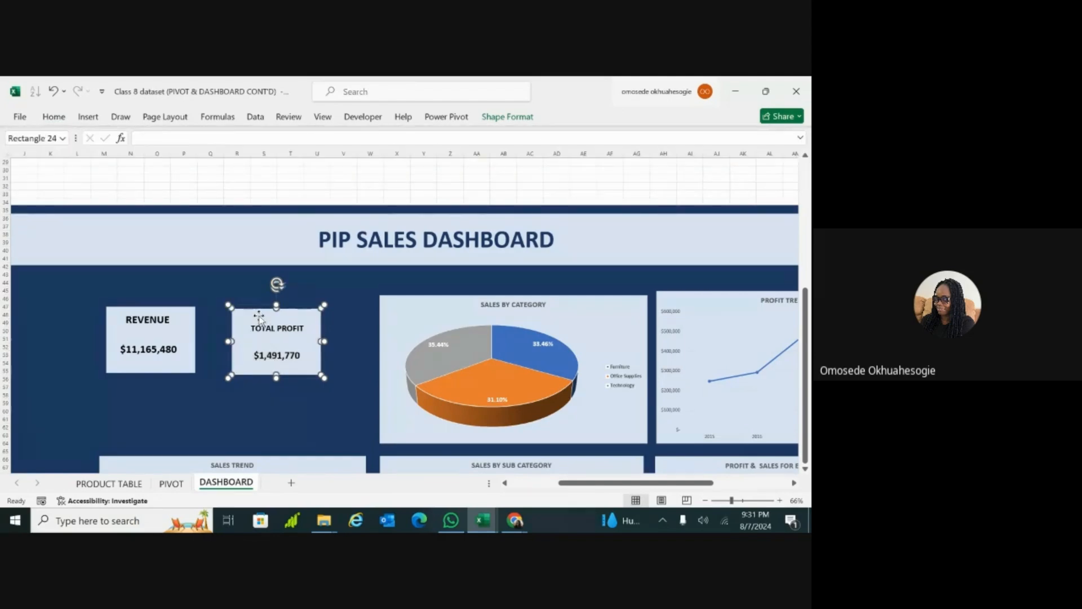
{"action": "left_click_drag", "start_coordinate": [257, 314], "coordinate": [272, 302]}
{"action": "key", "text": "ctrl+z"}
Step: Move the grouped TOTAL PROFIT card right beside the SALES BY CATEGORY chart, align their upper edges, and make the card slightly taller
{"action": "left_click", "coordinate": [326, 364]}
{"action": "left_click", "coordinate": [312, 324]}
{"action": "left_click_drag", "start_coordinate": [317, 315], "coordinate": [354, 307]}
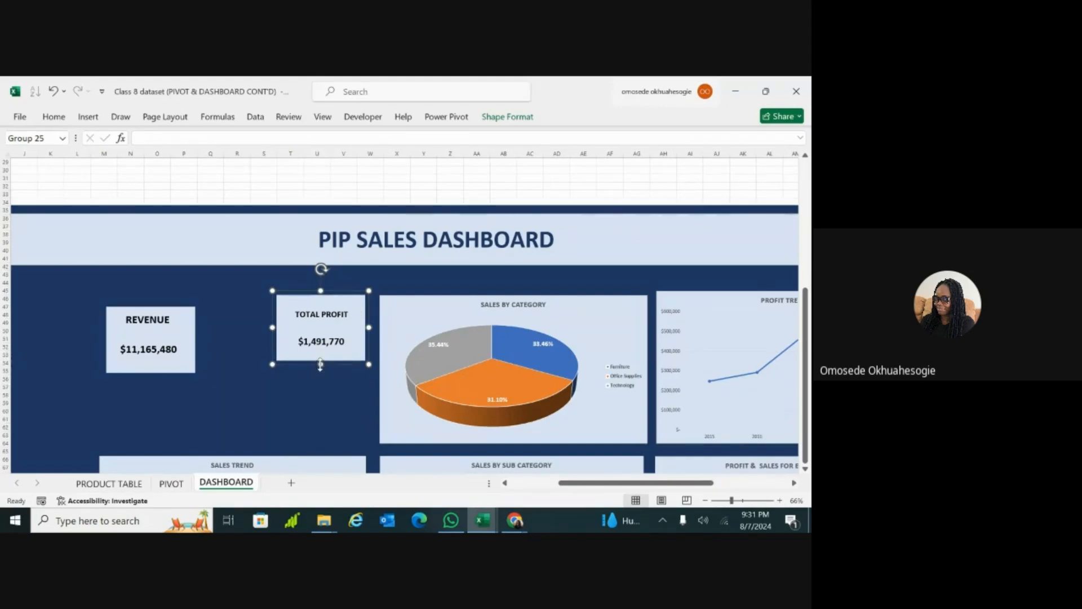
{"action": "left_click_drag", "start_coordinate": [320, 364], "coordinate": [320, 374]}
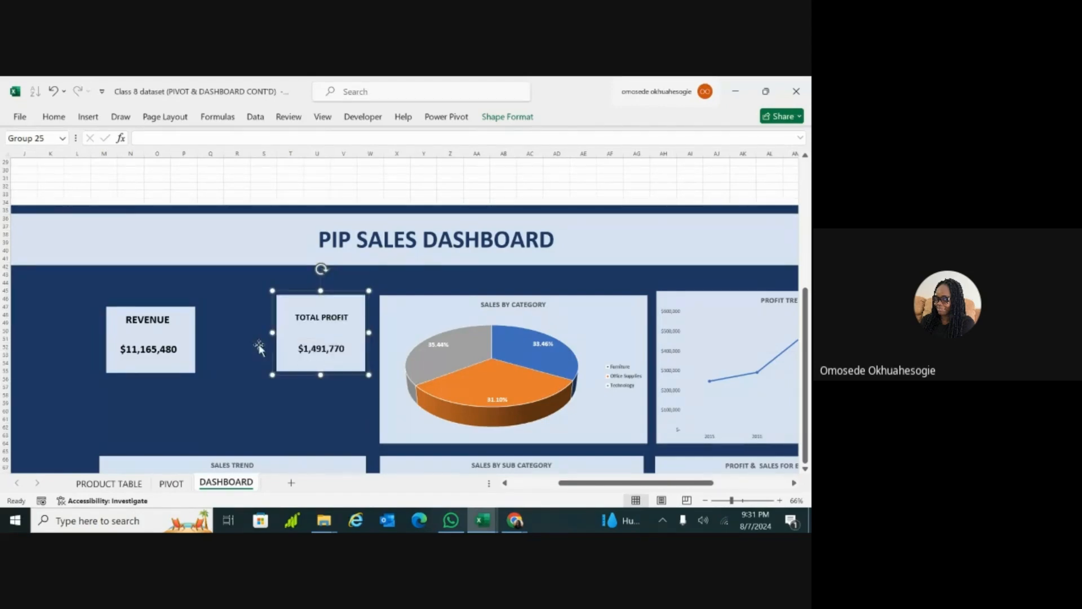
Step: Move the REVENUE card next to the TOTAL PROFIT card with upper edges aligned, and adjust its height and width to match
{"action": "left_click", "coordinate": [186, 319]}
{"action": "left_click_drag", "start_coordinate": [186, 319], "coordinate": [253, 305]}
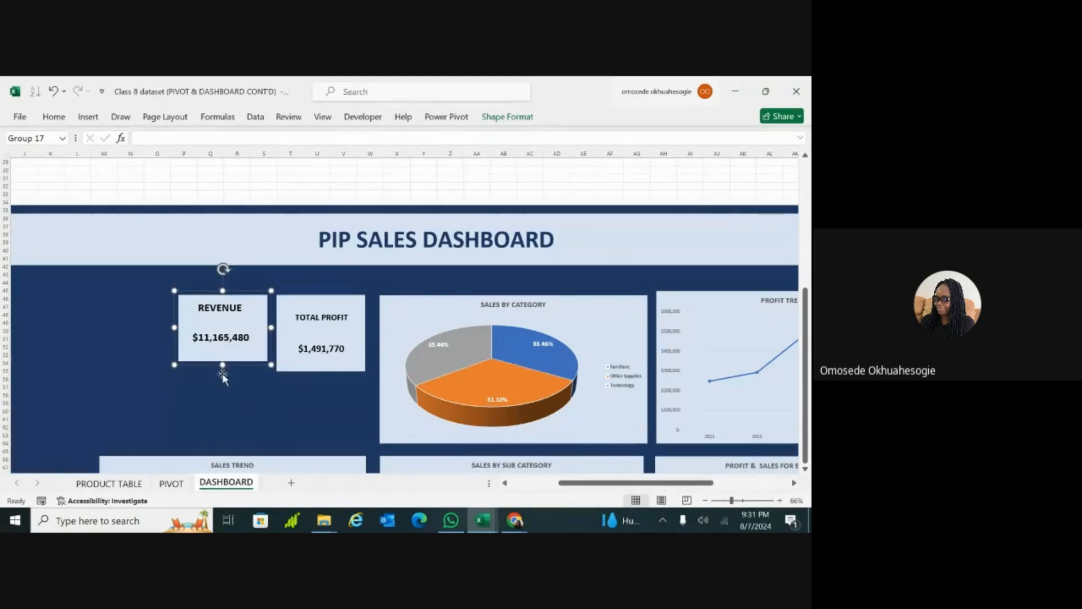
{"action": "left_click_drag", "start_coordinate": [222, 373], "coordinate": [220, 374]}
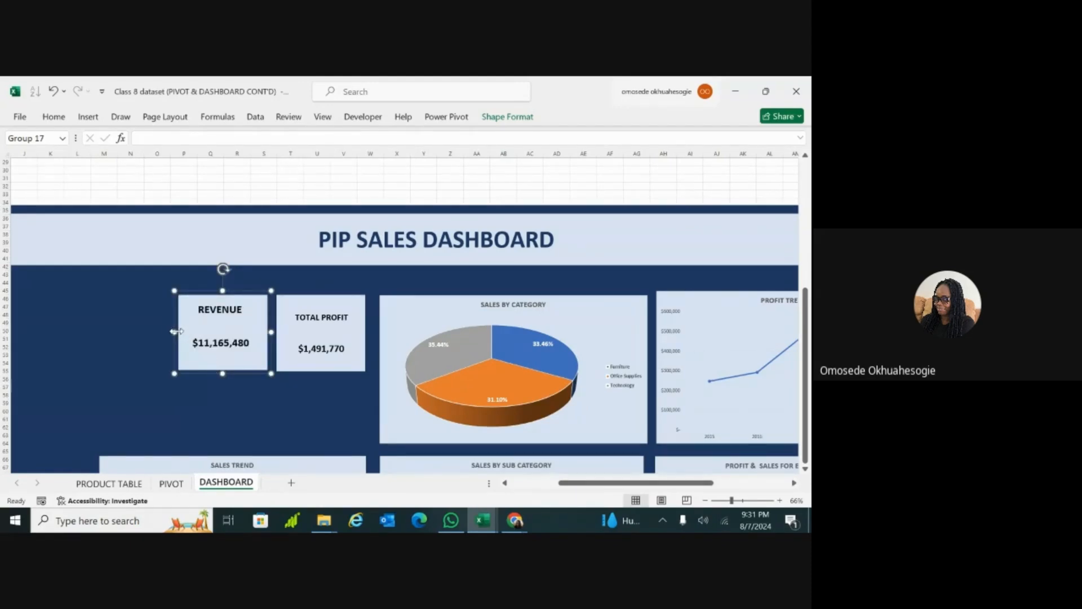
{"action": "left_click_drag", "start_coordinate": [177, 331], "coordinate": [178, 331]}
{"action": "left_click", "coordinate": [315, 404]}
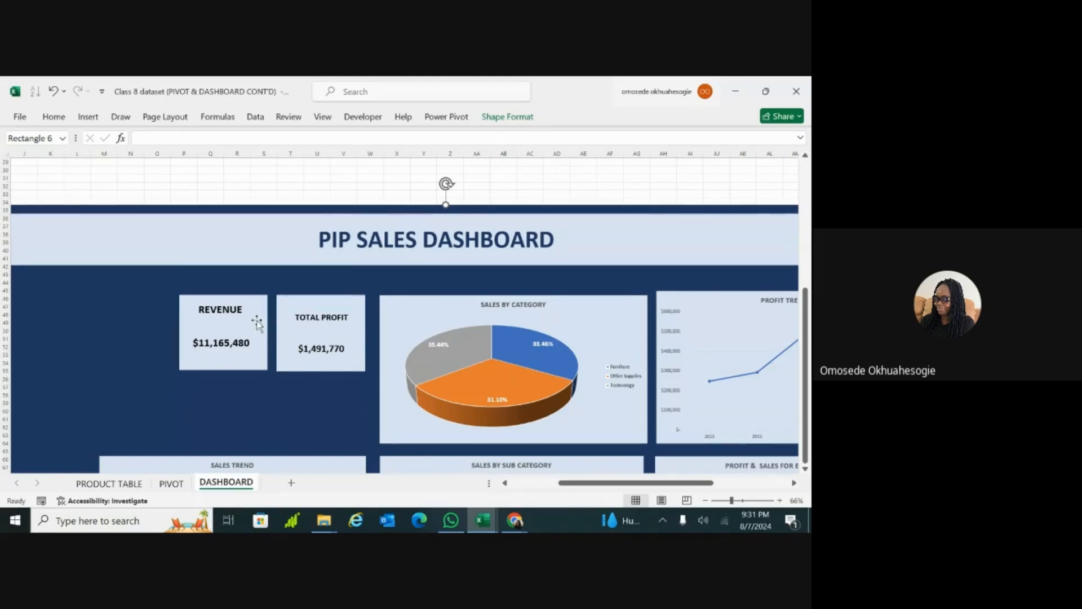
Step: Duplicate the grouped REVENUE card and place the copy directly below the original, above the SALES TREND chart
{"action": "left_click", "coordinate": [229, 331]}
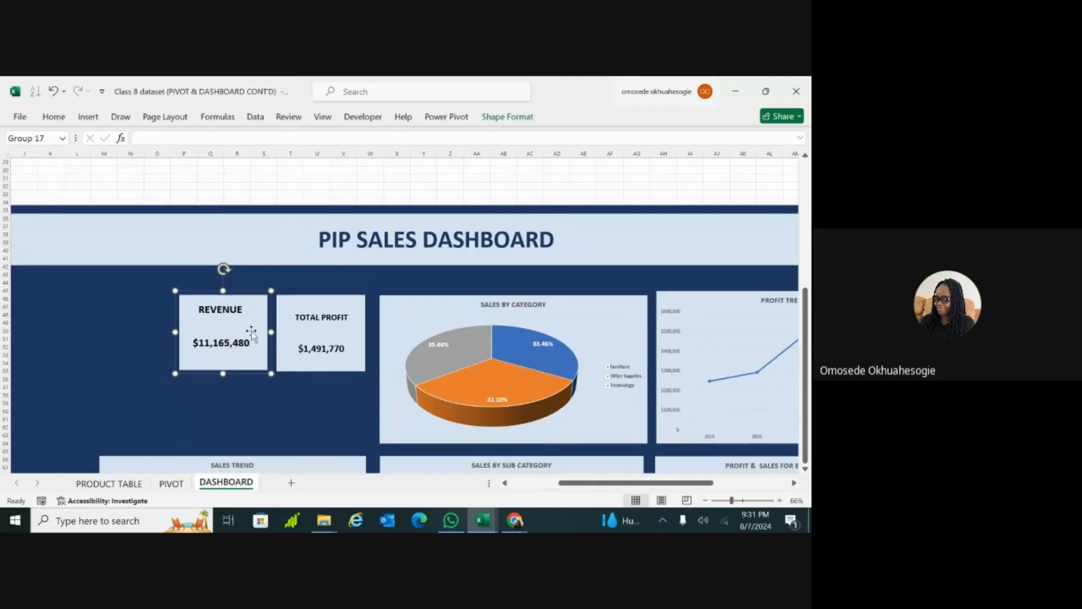
{"action": "key", "text": "ctrl+d"}
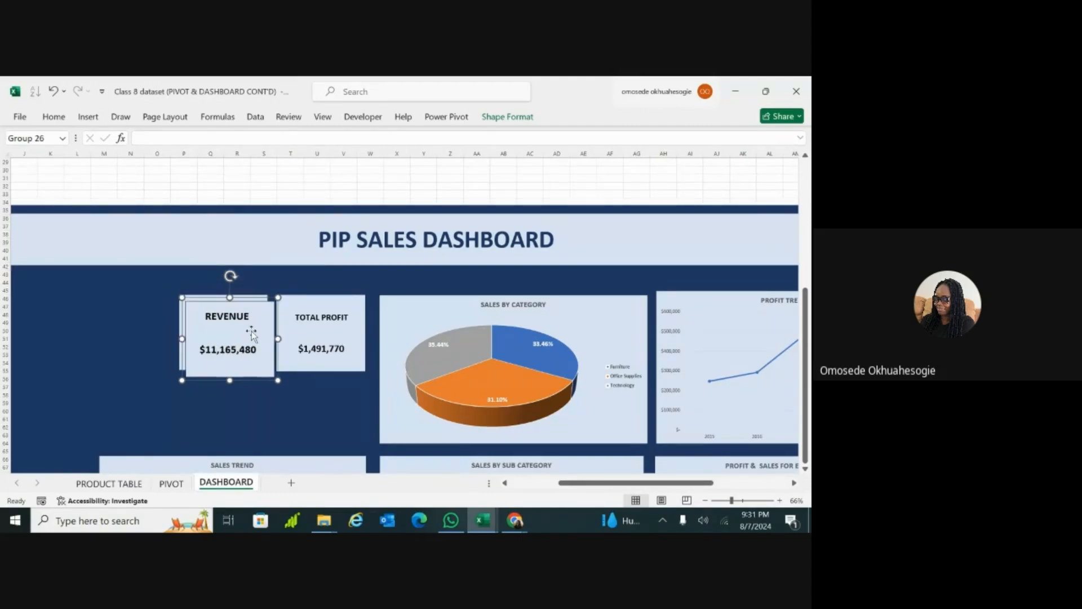
{"action": "left_click_drag", "start_coordinate": [263, 329], "coordinate": [235, 401]}
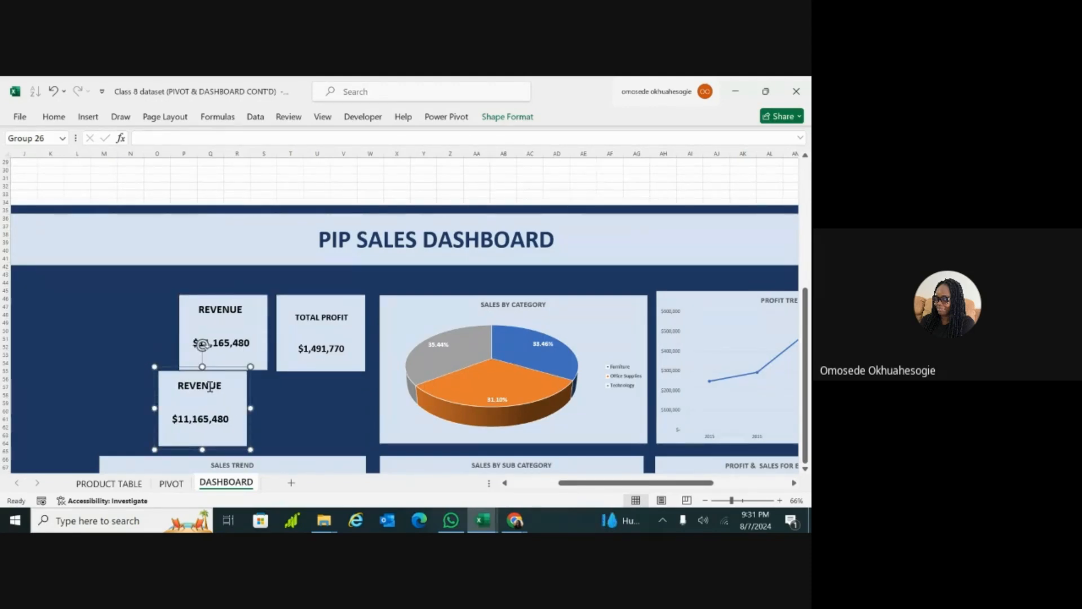
Step: Replace the copied card's label with TOTAL PRODUCTS and widen the card to fit the text
{"action": "left_click", "coordinate": [172, 483]}
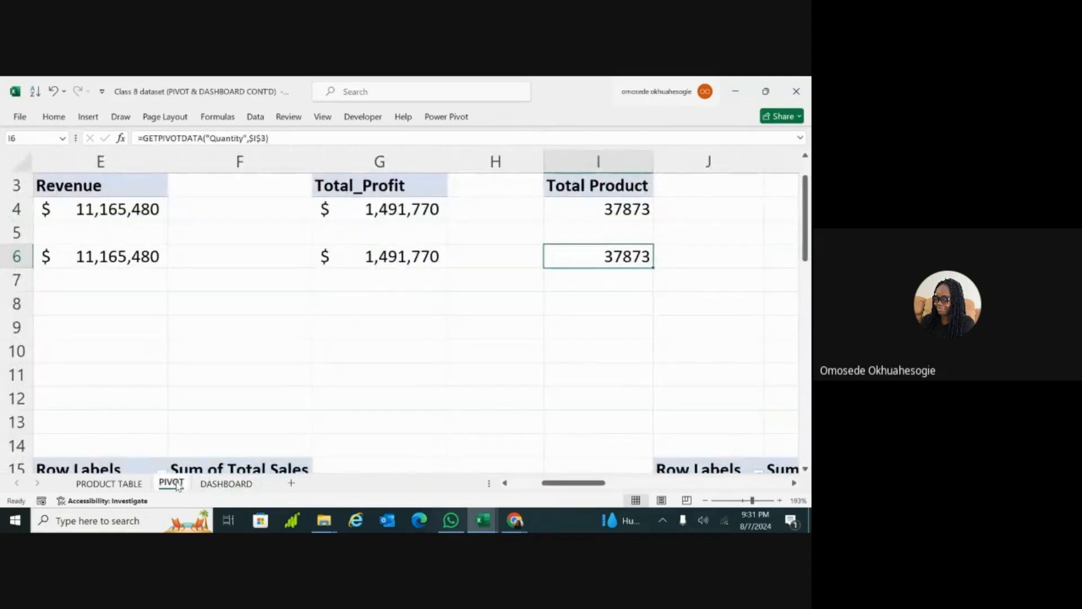
{"action": "left_click", "coordinate": [226, 483]}
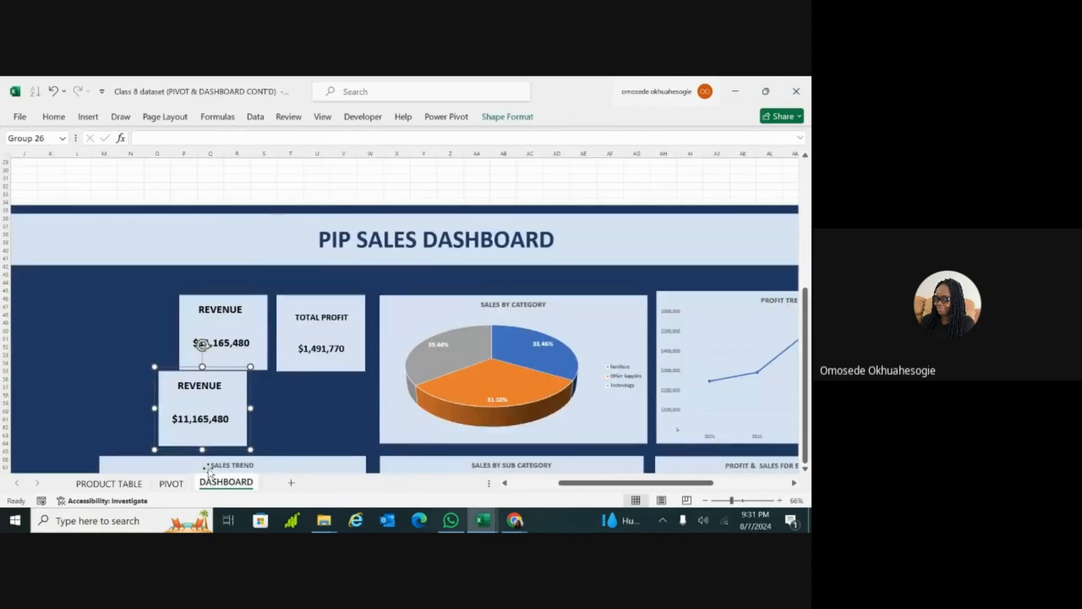
{"action": "double_click", "coordinate": [209, 387]}
{"action": "key", "text": "Delete"}
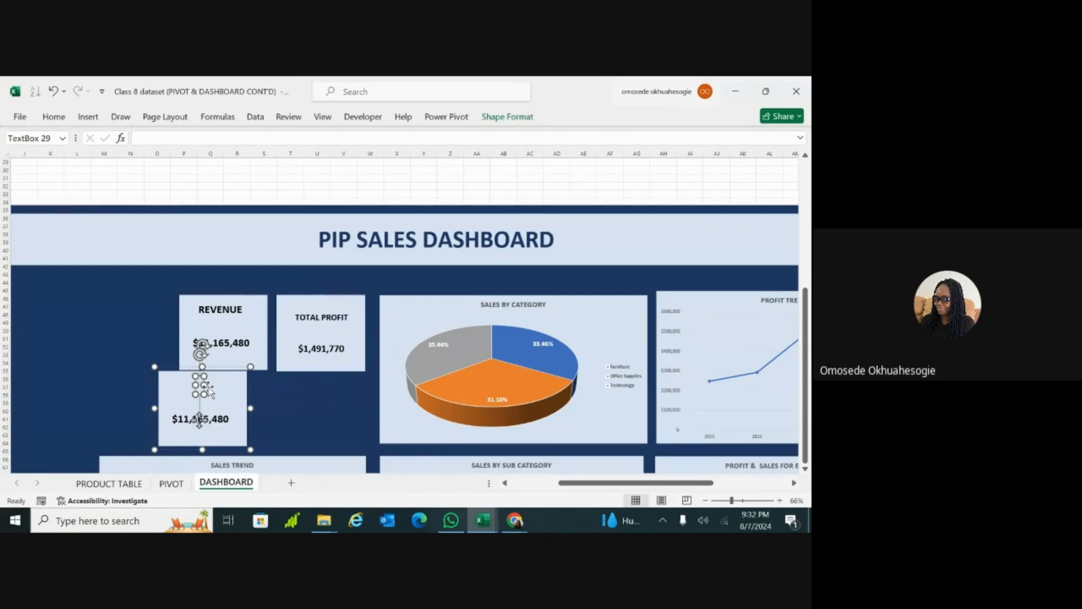
{"action": "type", "text": "TO"}
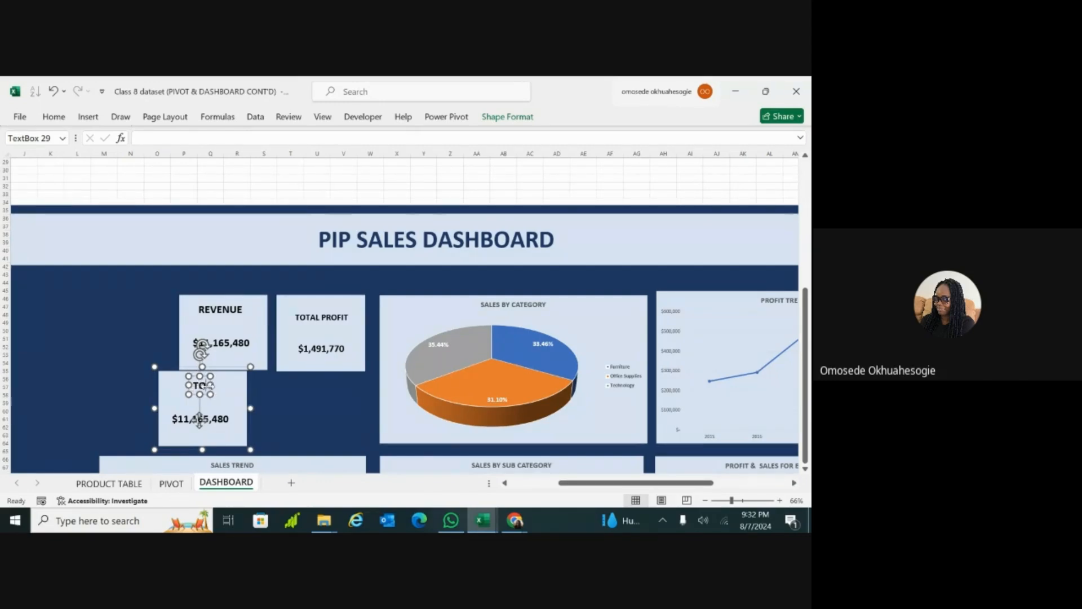
{"action": "type", "text": "TAL"}
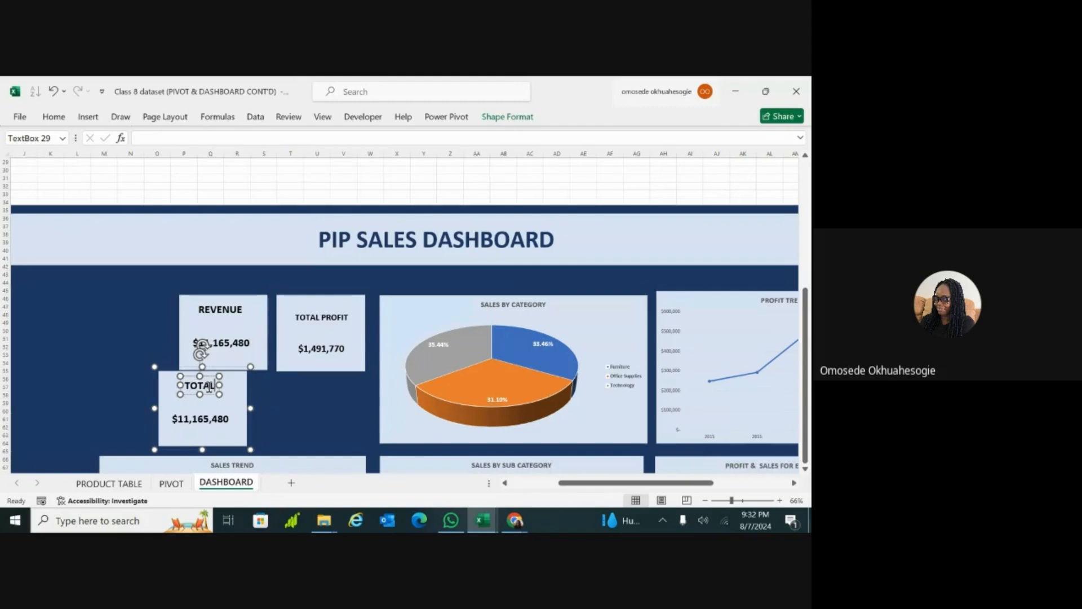
{"action": "type", "text": " PRODUCT"}
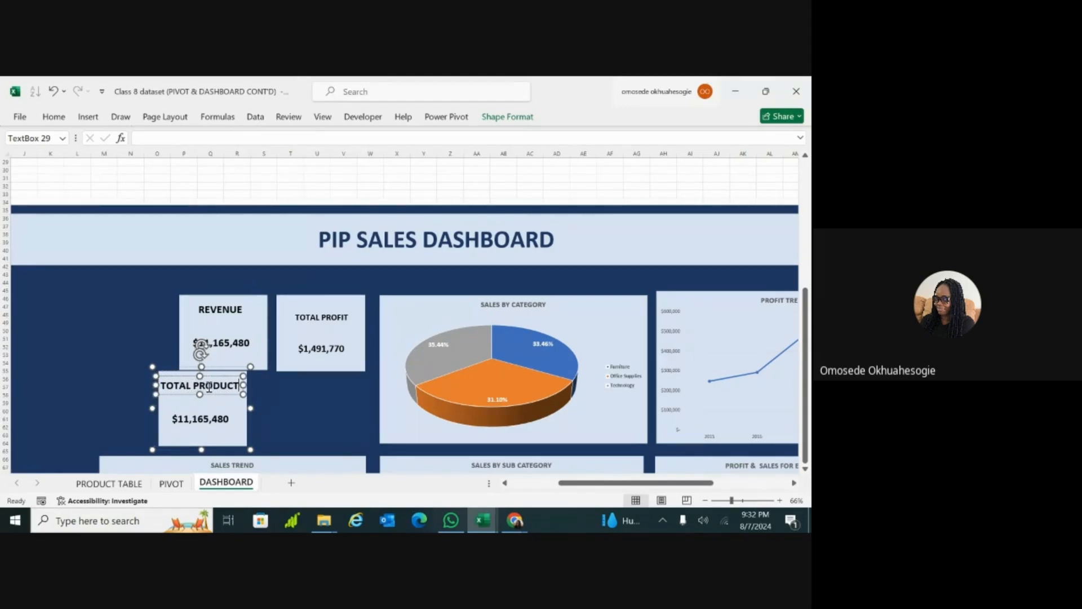
{"action": "type", "text": "S"}
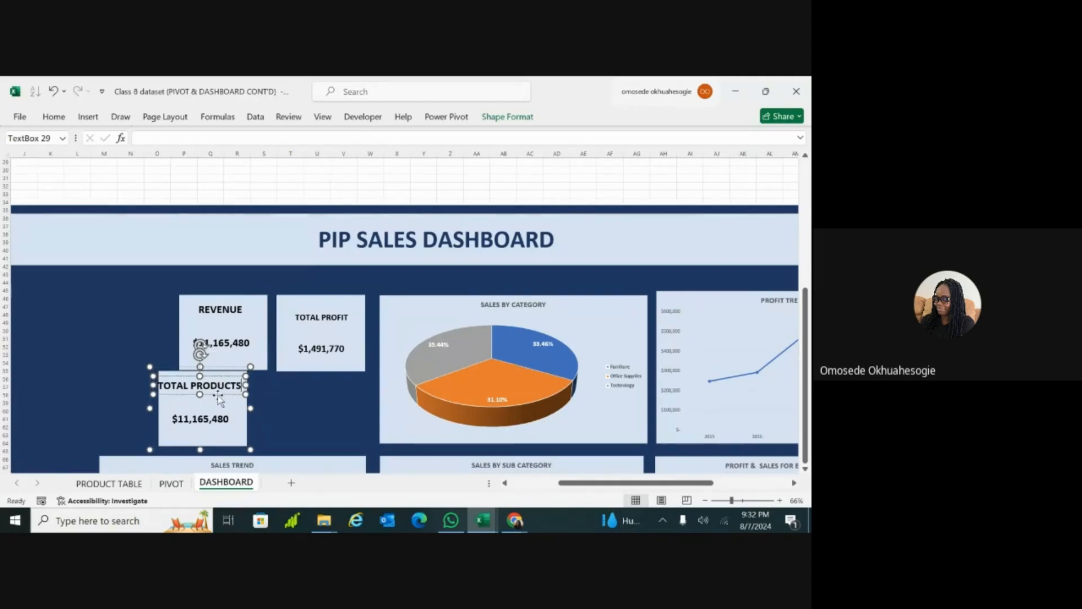
{"action": "left_click", "coordinate": [279, 401]}
{"action": "left_click_drag", "start_coordinate": [183, 402], "coordinate": [136, 408]}
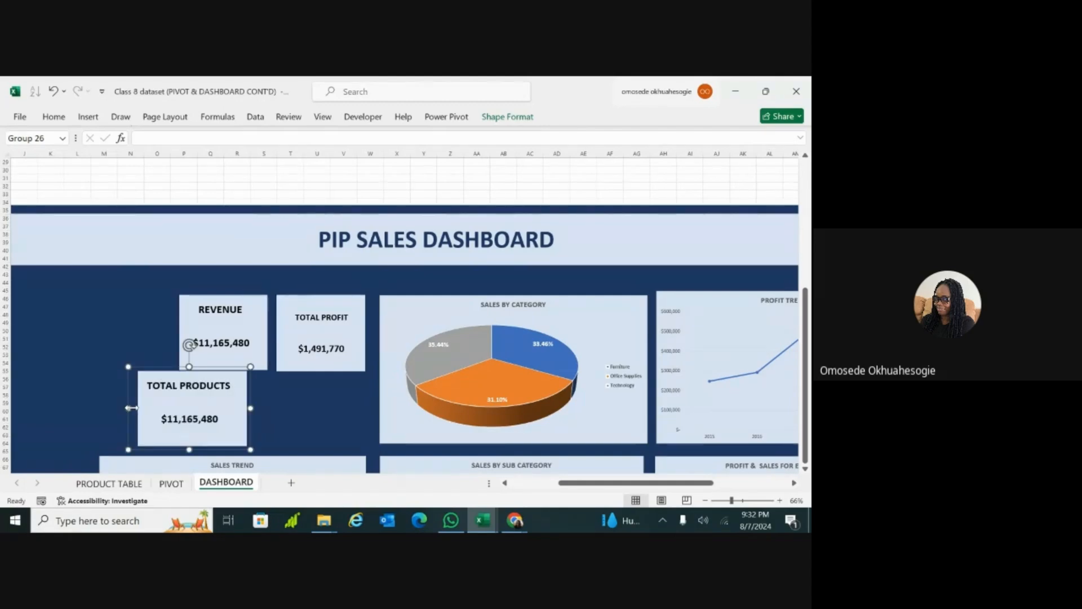
Step: Try to link the value in the TOTAL PRODUCTS card to the total product cell with =PIVOT!I6
{"action": "left_click", "coordinate": [206, 427]}
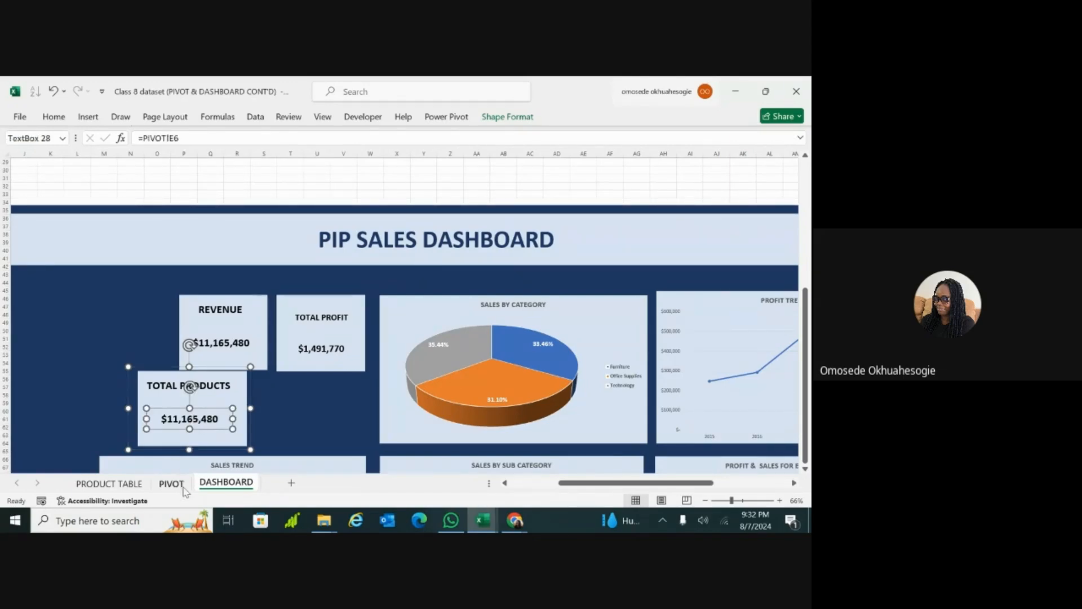
{"action": "left_click", "coordinate": [172, 483]}
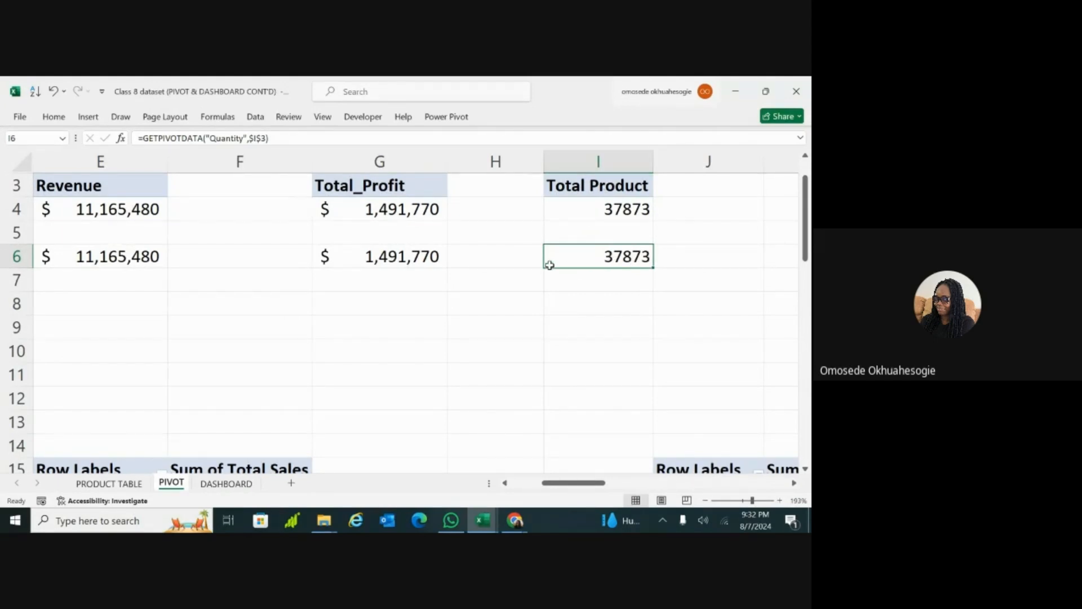
{"action": "left_click", "coordinate": [224, 484]}
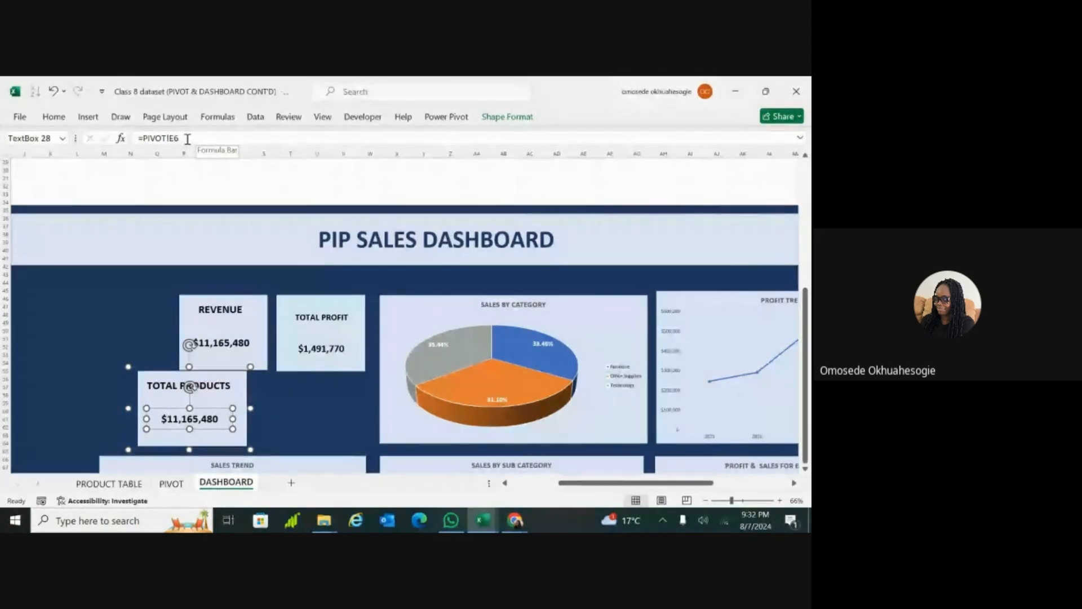
{"action": "left_click", "coordinate": [175, 137]}
{"action": "key", "text": "BackSpace"}
{"action": "key", "text": "BackSpace"}
{"action": "type", "text": "I6"}
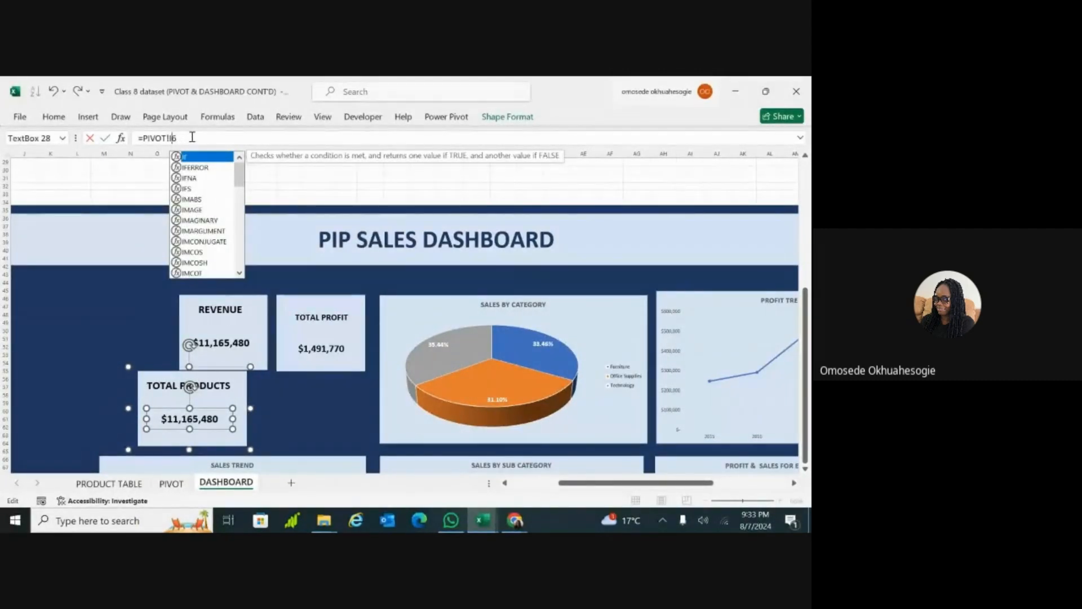
{"action": "key", "text": "Return"}
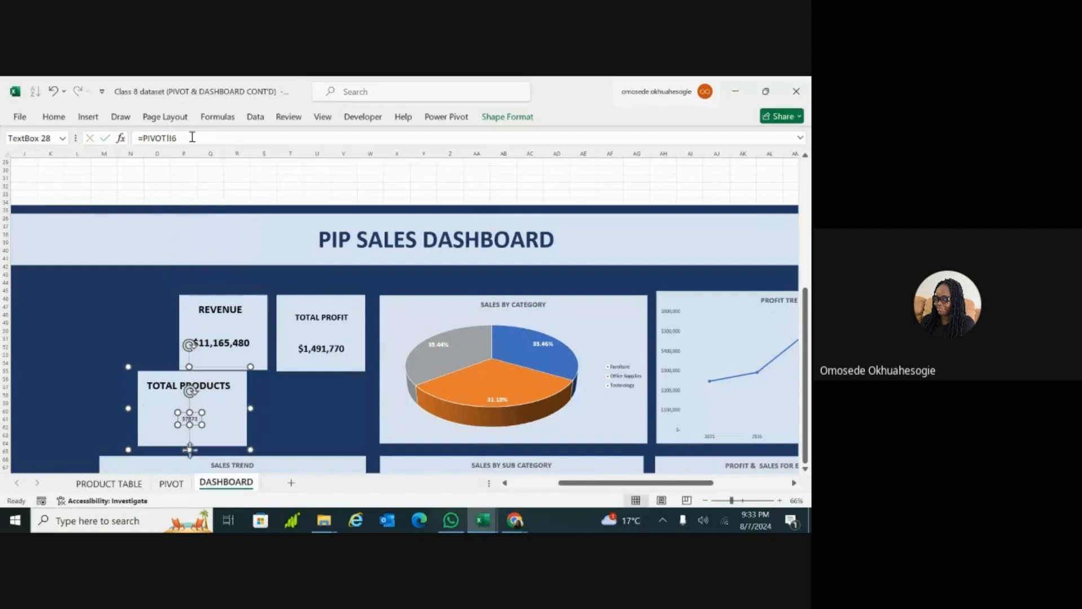
{"action": "left_click", "coordinate": [277, 398]}
Step: Undo the last link change to the value in the TOTAL PRODUCTS card
{"action": "left_click", "coordinate": [228, 410]}
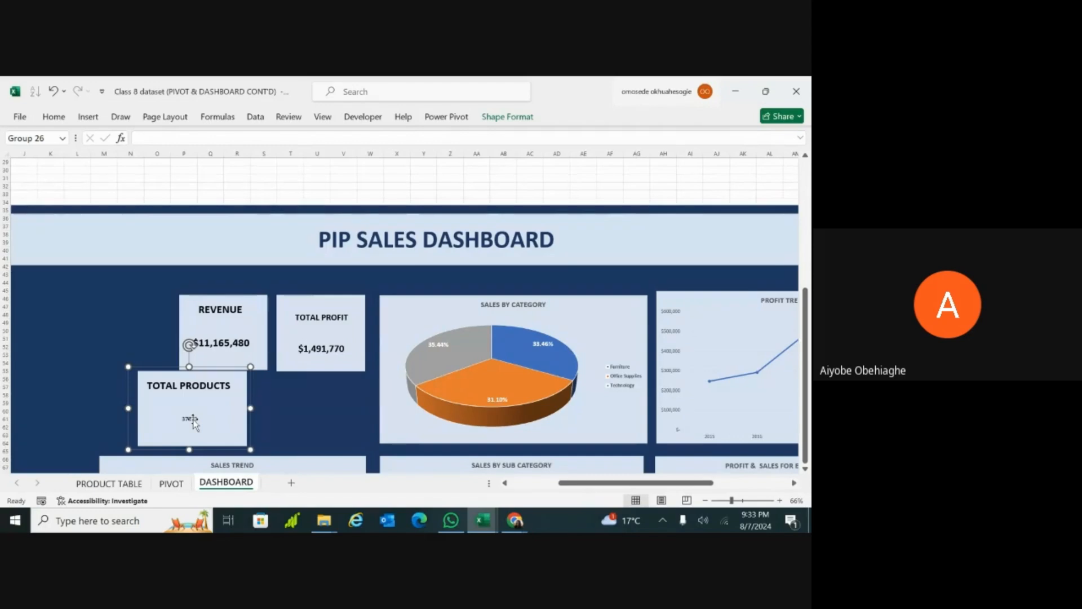
{"action": "left_click", "coordinate": [192, 419]}
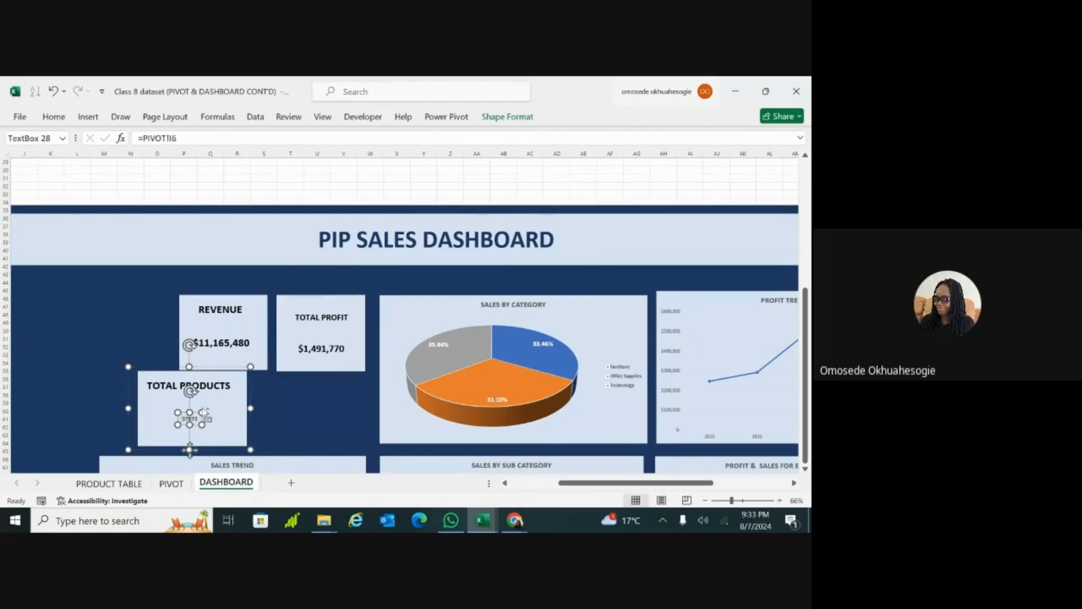
{"action": "key", "text": "ctrl+z"}
{"action": "left_click", "coordinate": [271, 401]}
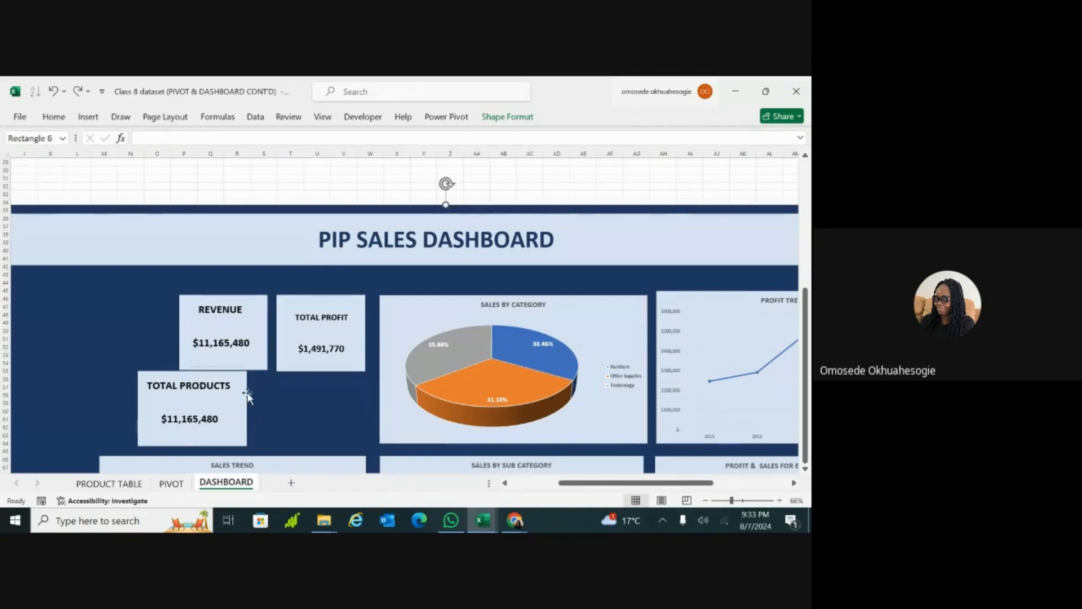
Step: Edit the cell reference of the value in the TOTAL PRODUCTS card to =PIVOT!I6
{"action": "left_click", "coordinate": [225, 388]}
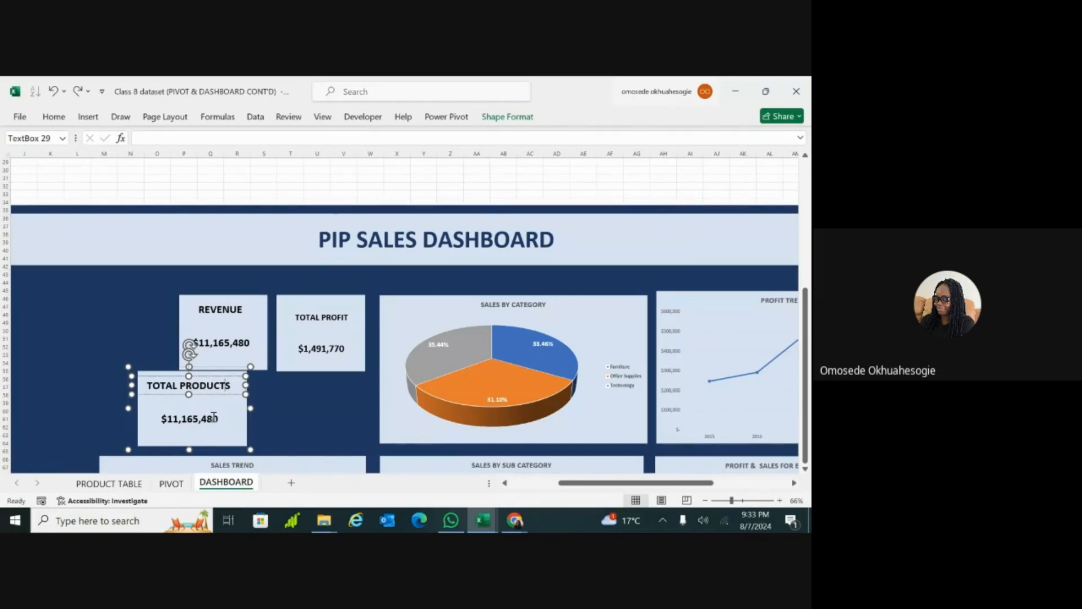
{"action": "left_click", "coordinate": [77, 423]}
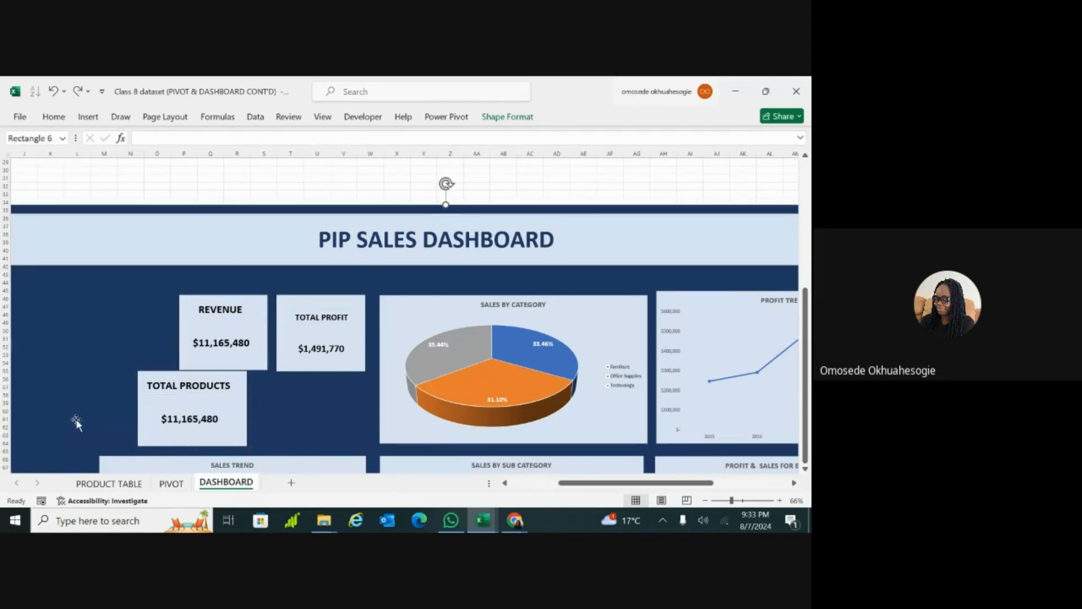
{"action": "left_click", "coordinate": [189, 418]}
{"action": "left_click", "coordinate": [189, 418]}
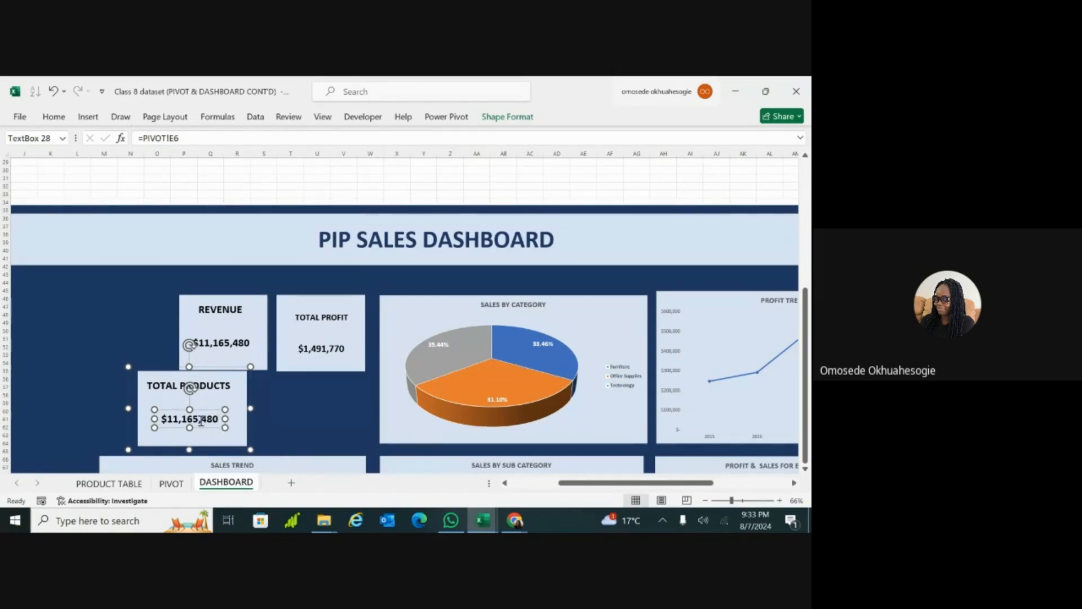
{"action": "left_click_drag", "start_coordinate": [225, 418], "coordinate": [224, 420]}
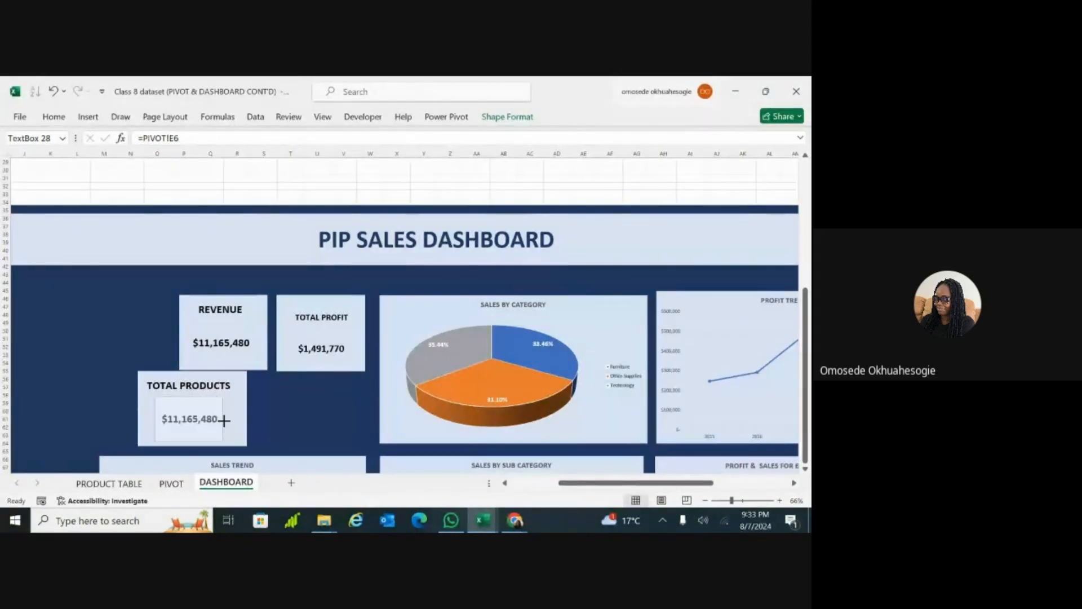
{"action": "left_click", "coordinate": [224, 420]}
{"action": "left_click", "coordinate": [193, 137]}
{"action": "left_click_drag", "start_coordinate": [193, 137], "coordinate": [138, 138]}
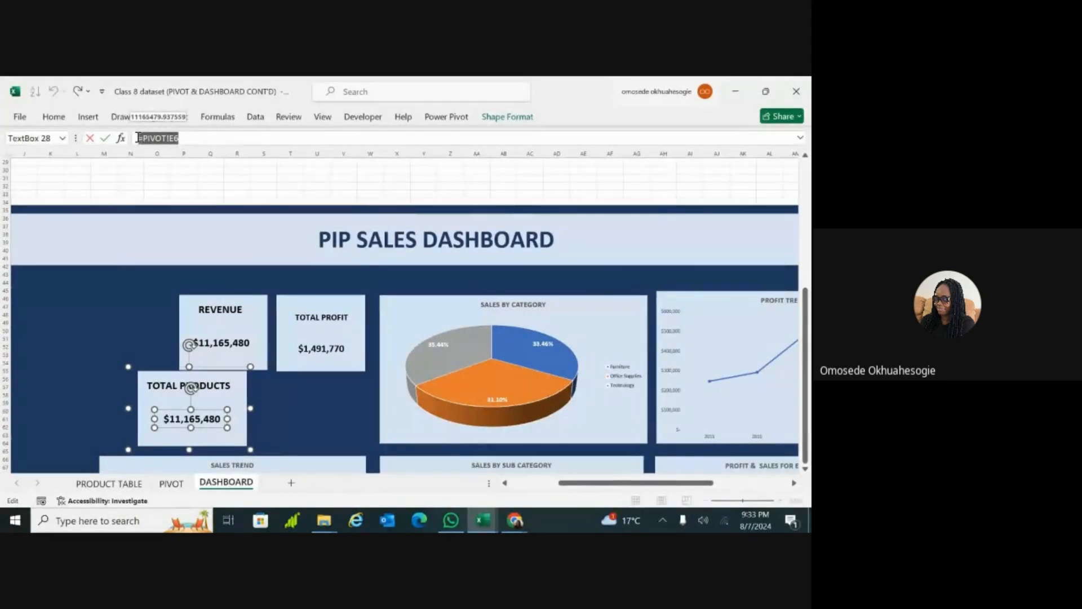
{"action": "left_click", "coordinate": [190, 139]}
{"action": "left_click", "coordinate": [173, 138]}
{"action": "key", "text": "BackSpace"}
{"action": "type", "text": "I"}
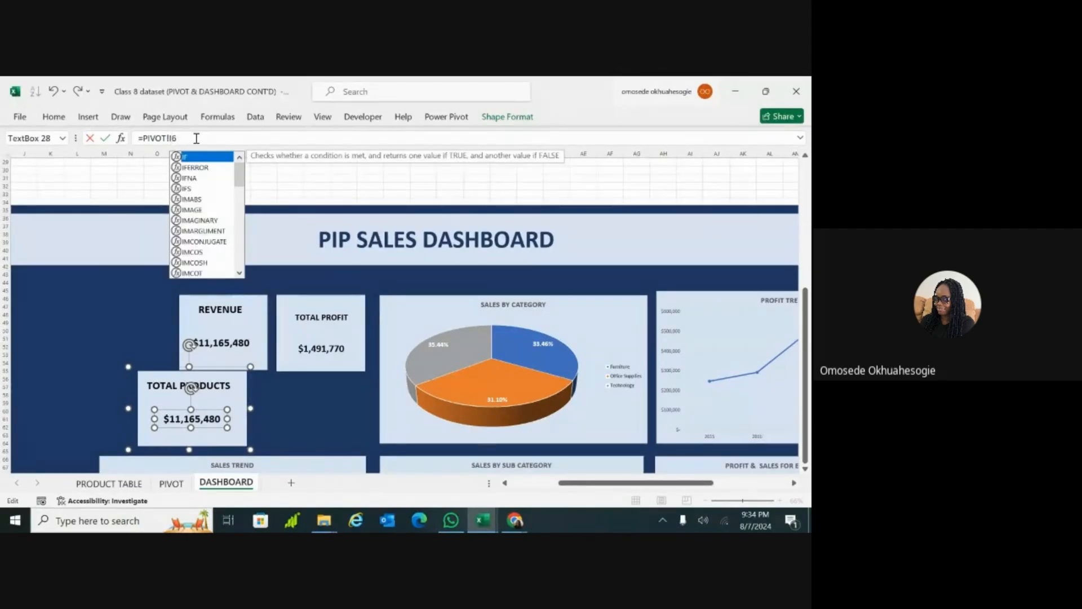
{"action": "key", "text": "Return"}
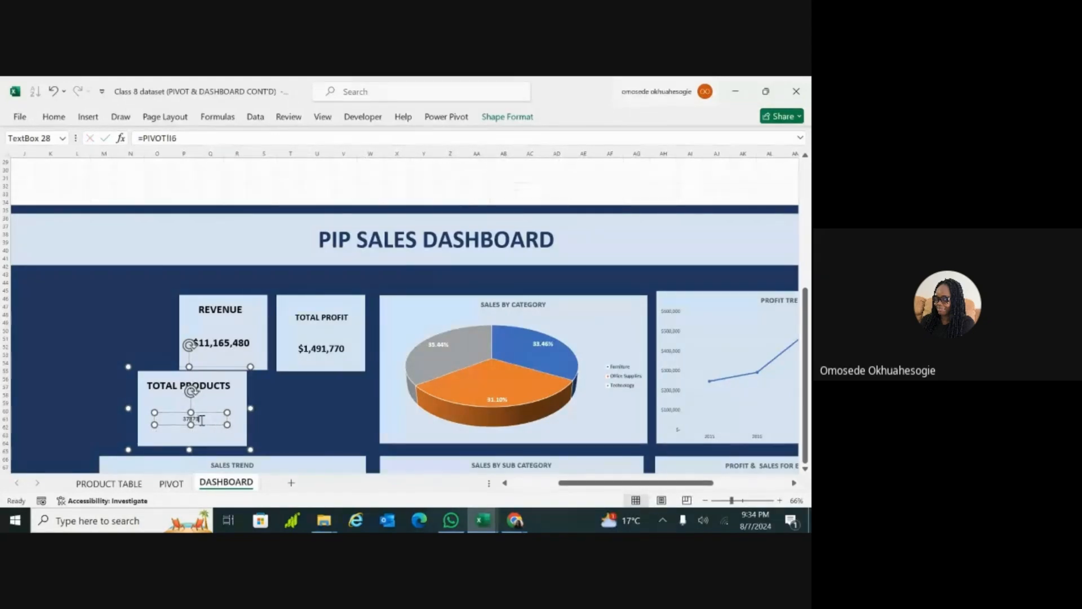
Step: Replace the formula behind the TOTAL PRODUCTS card's value with a fresh link to cell I6 picked on the PIVOT sheet
{"action": "left_click", "coordinate": [207, 136]}
{"action": "key", "text": "BackSpace"}
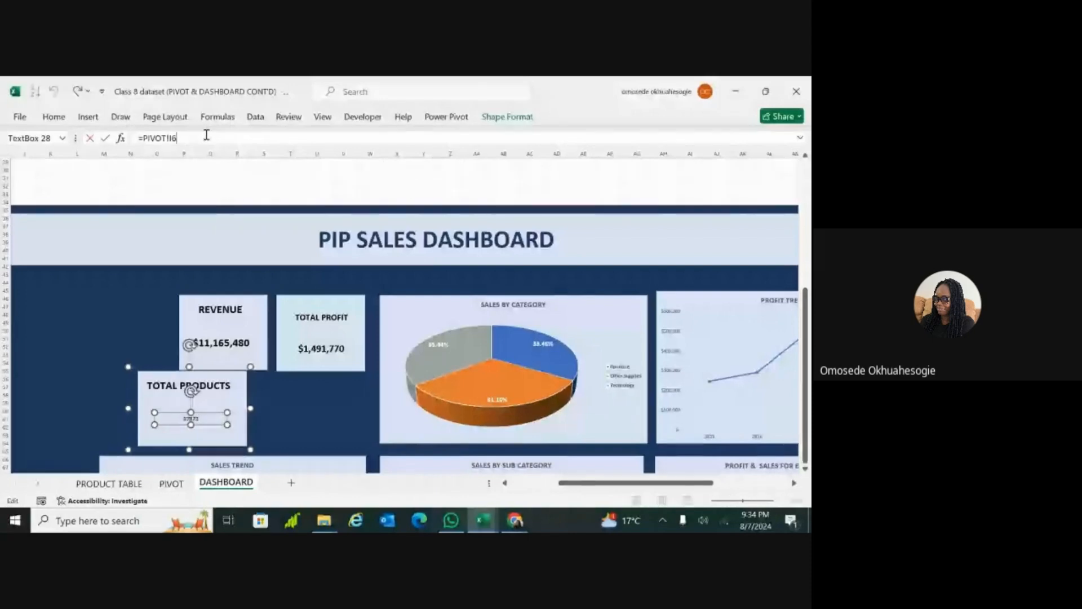
{"action": "key", "text": "BackSpace"}
{"action": "key", "text": "BackSpace"}
{"action": "key", "text": "BackSpace"}
{"action": "key", "text": "BackSpace"}
{"action": "key", "text": "BackSpace"}
{"action": "key", "text": "BackSpace"}
{"action": "key", "text": "BackSpace"}
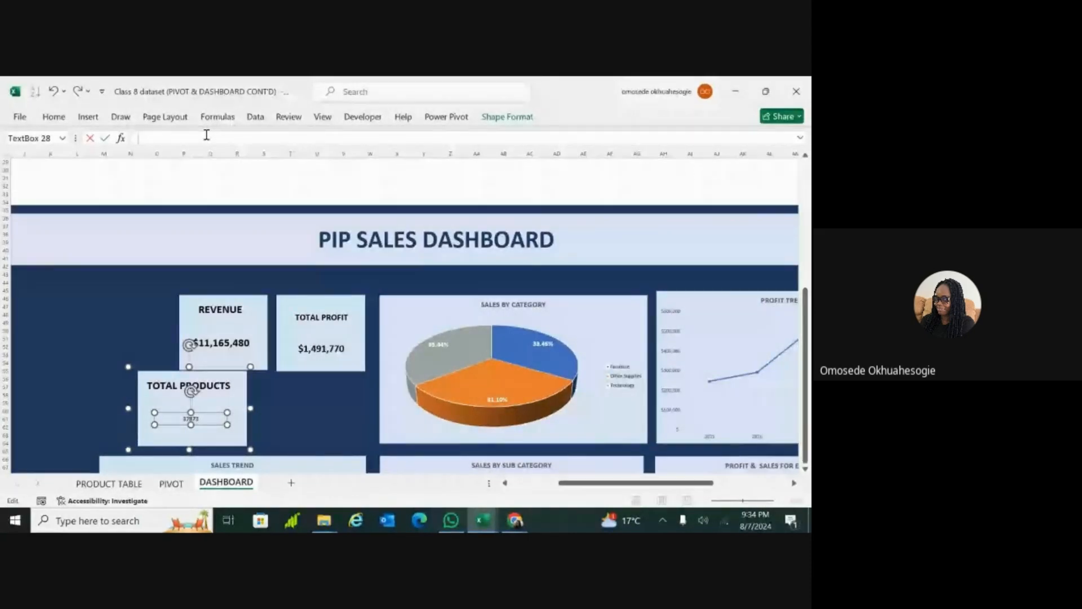
{"action": "left_click", "coordinate": [171, 483]}
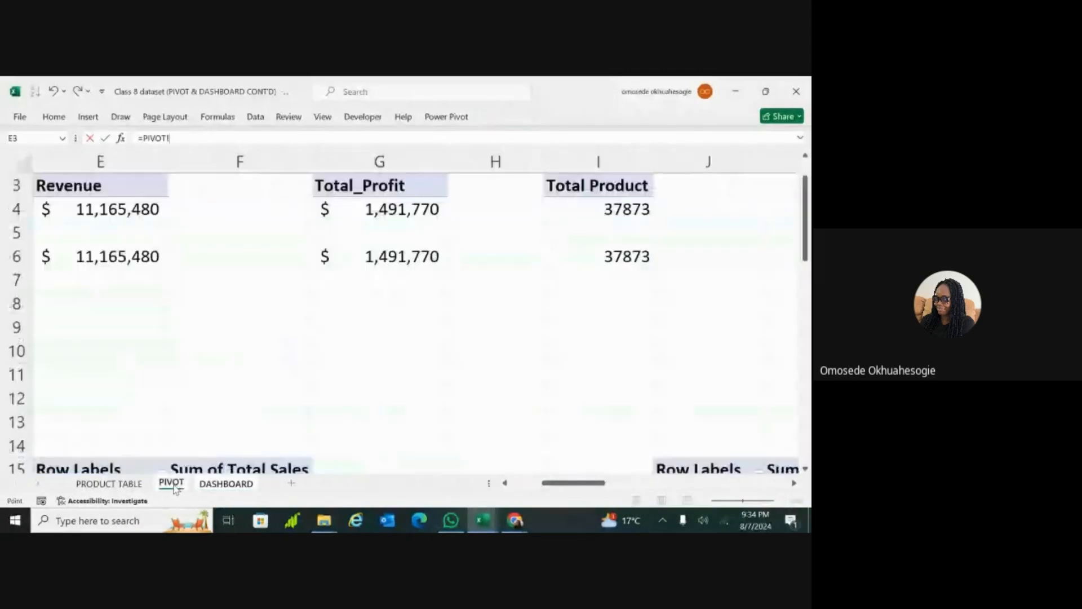
{"action": "left_click", "coordinate": [590, 260]}
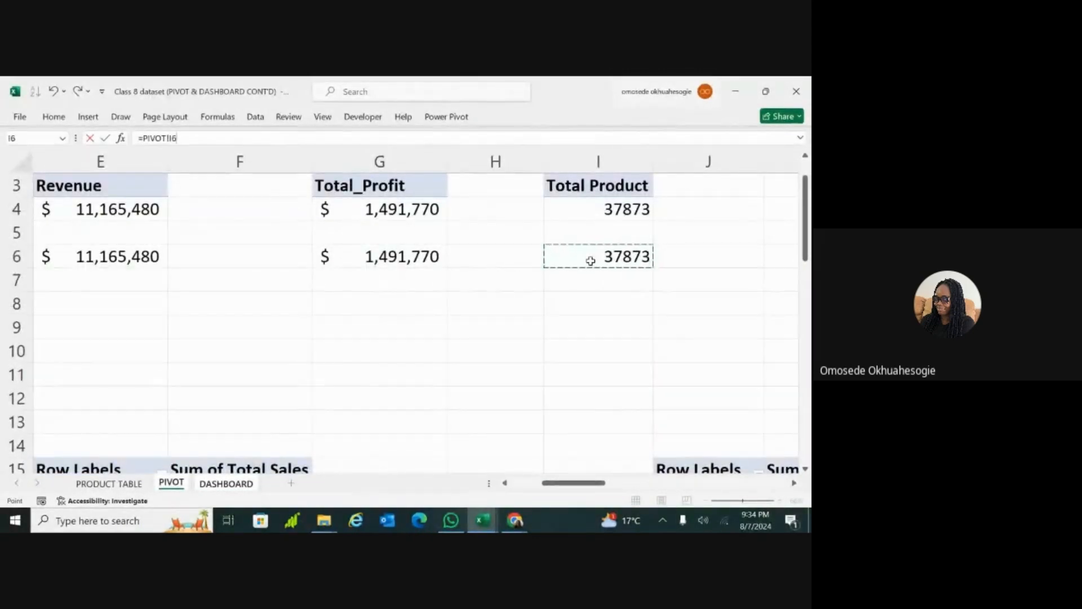
{"action": "key", "text": "Return"}
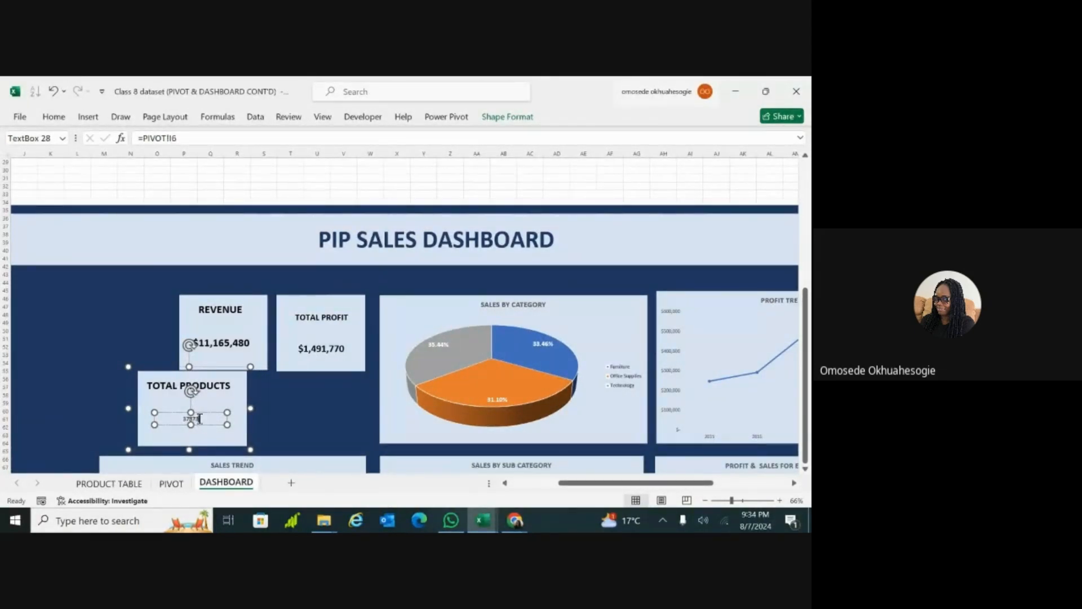
Step: Format the value in the TOTAL PRODUCTS card as bold with font size 24
{"action": "double_click", "coordinate": [199, 419]}
{"action": "left_click", "coordinate": [54, 116]}
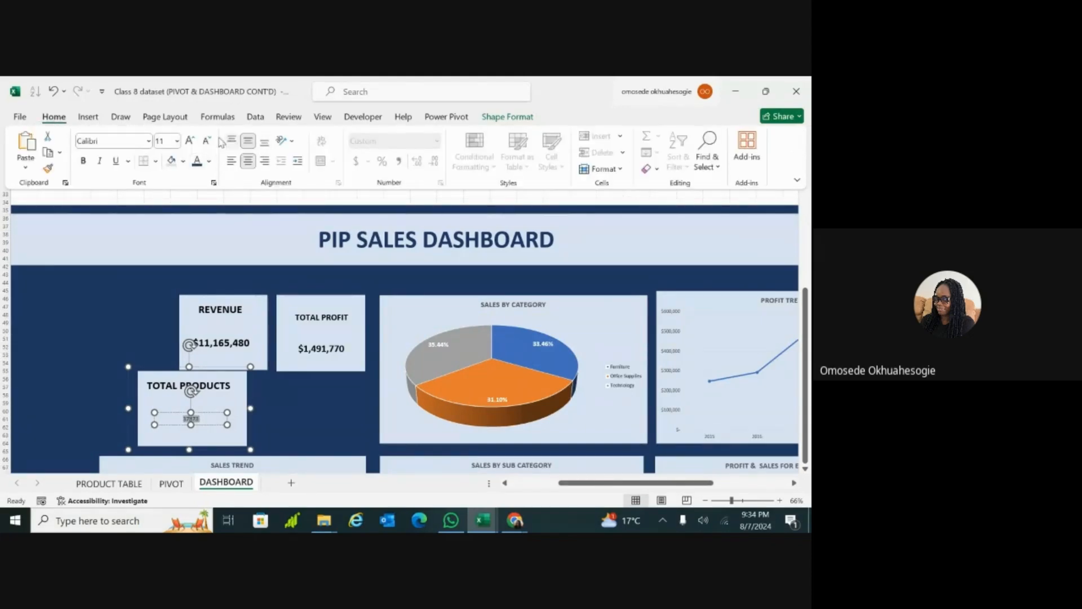
{"action": "left_click", "coordinate": [193, 139]}
{"action": "left_click", "coordinate": [194, 139]}
{"action": "left_click", "coordinate": [193, 139]}
{"action": "left_click", "coordinate": [194, 138]}
{"action": "left_click", "coordinate": [193, 138]}
{"action": "left_click", "coordinate": [194, 139]}
{"action": "left_click", "coordinate": [194, 138]}
{"action": "left_click", "coordinate": [194, 138]}
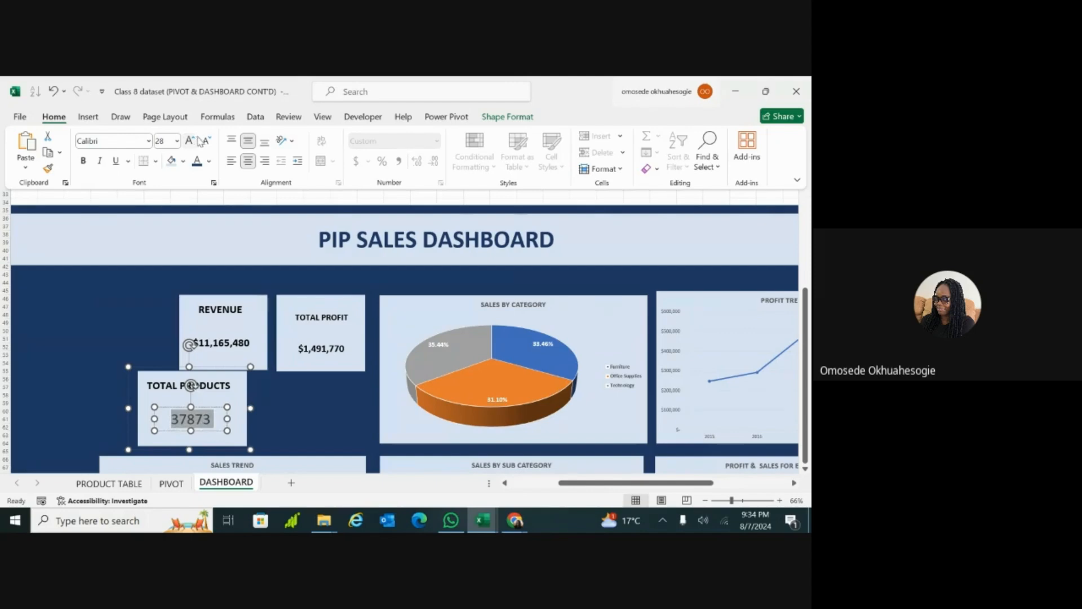
{"action": "left_click", "coordinate": [207, 143]}
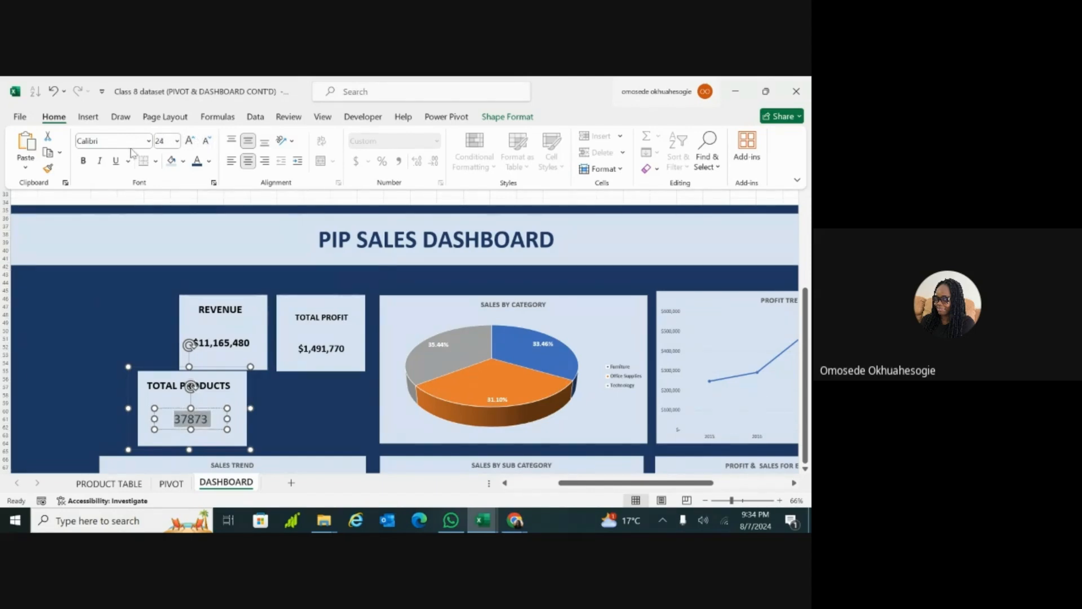
{"action": "left_click", "coordinate": [84, 162]}
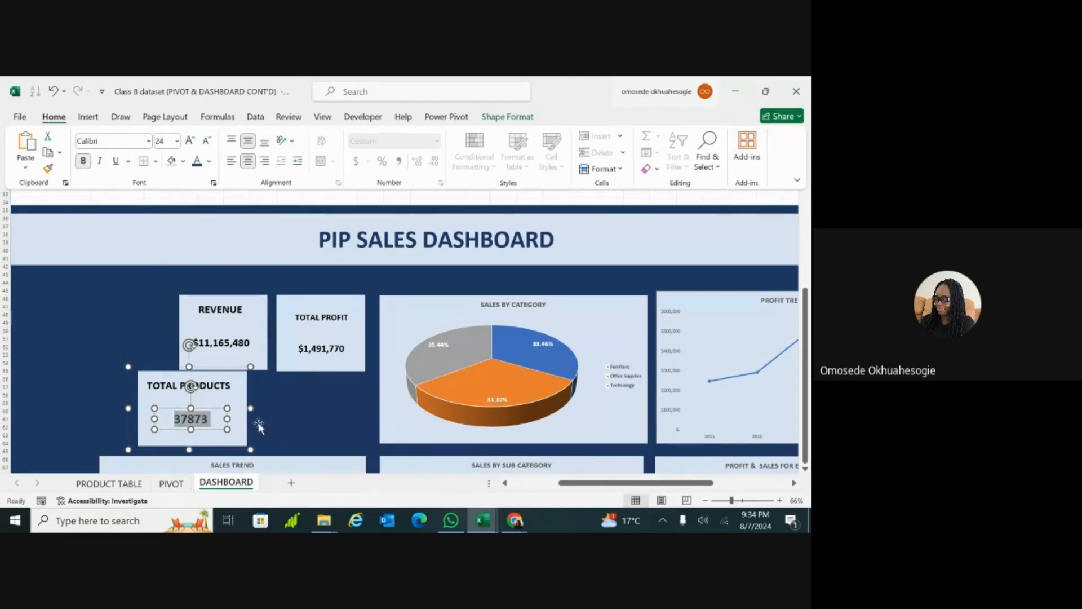
{"action": "left_click", "coordinate": [295, 406]}
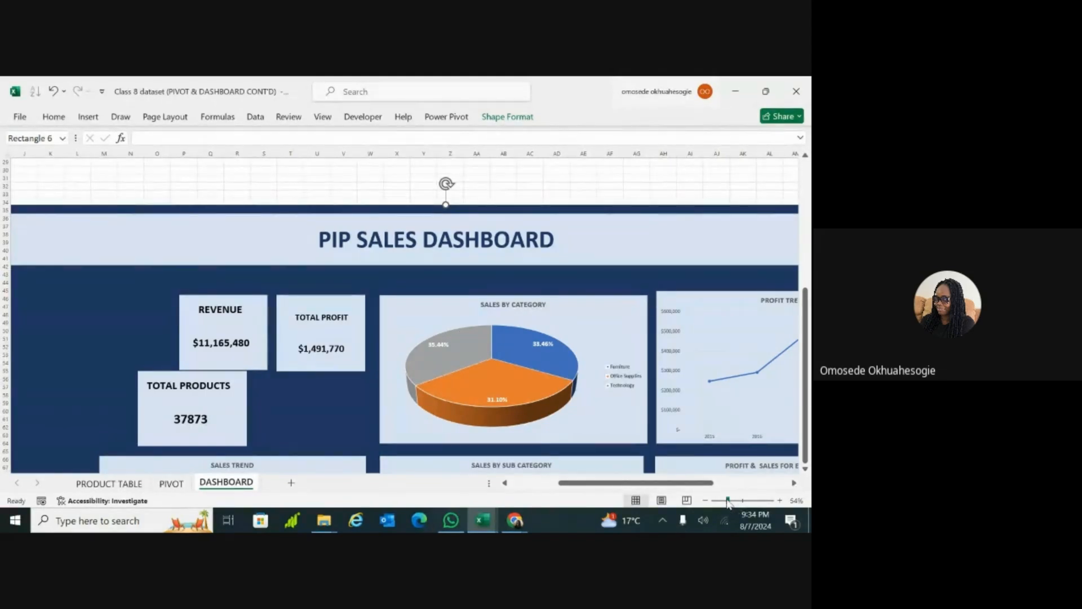
Step: Move the TOTAL PRODUCTS card just above the SALES TREND chart and widen it to match the chart's width
{"action": "left_click_drag", "start_coordinate": [731, 500], "coordinate": [727, 500]}
{"action": "left_click", "coordinate": [253, 383]}
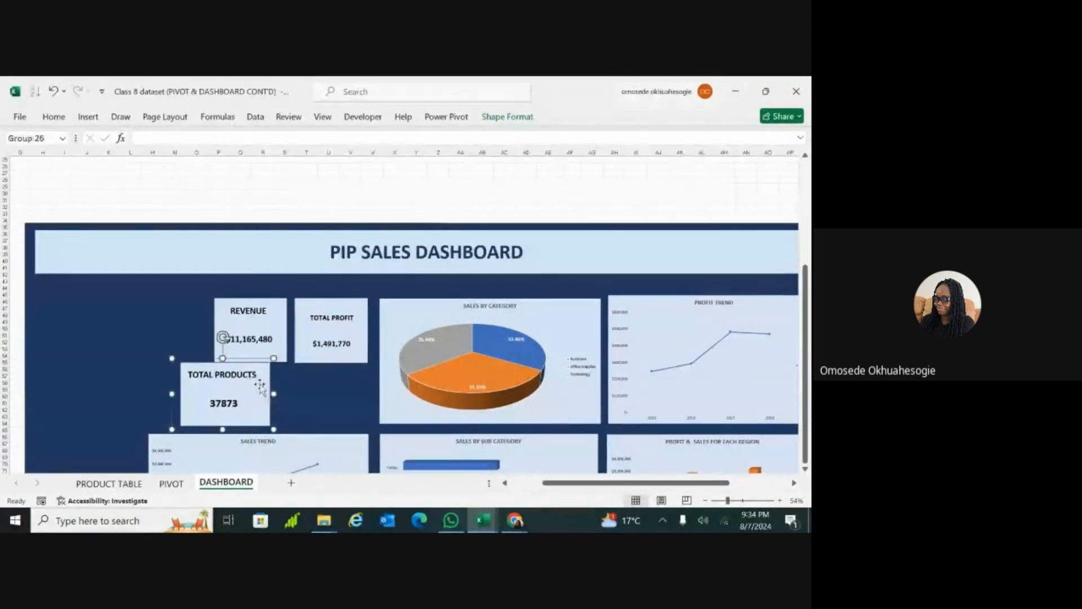
{"action": "left_click_drag", "start_coordinate": [172, 376], "coordinate": [204, 375]}
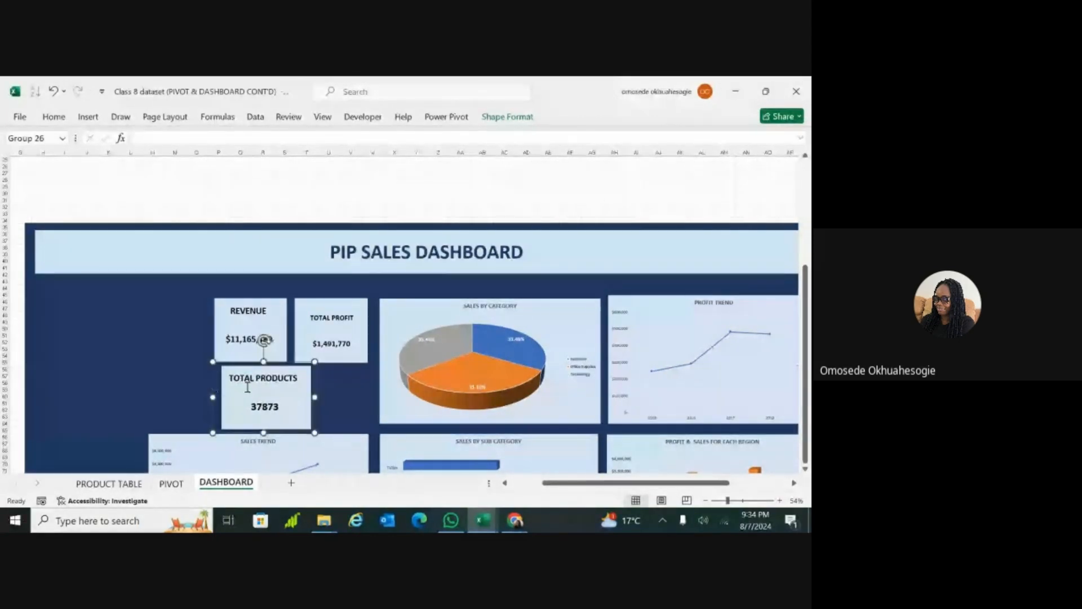
{"action": "left_click_drag", "start_coordinate": [314, 398], "coordinate": [369, 397]}
{"action": "left_click_drag", "start_coordinate": [213, 397], "coordinate": [133, 399]}
Step: Try to shift the REVENUE card toward the left edge of the TOTAL PRODUCTS card, undoing each misplaced move
{"action": "left_click", "coordinate": [230, 308]}
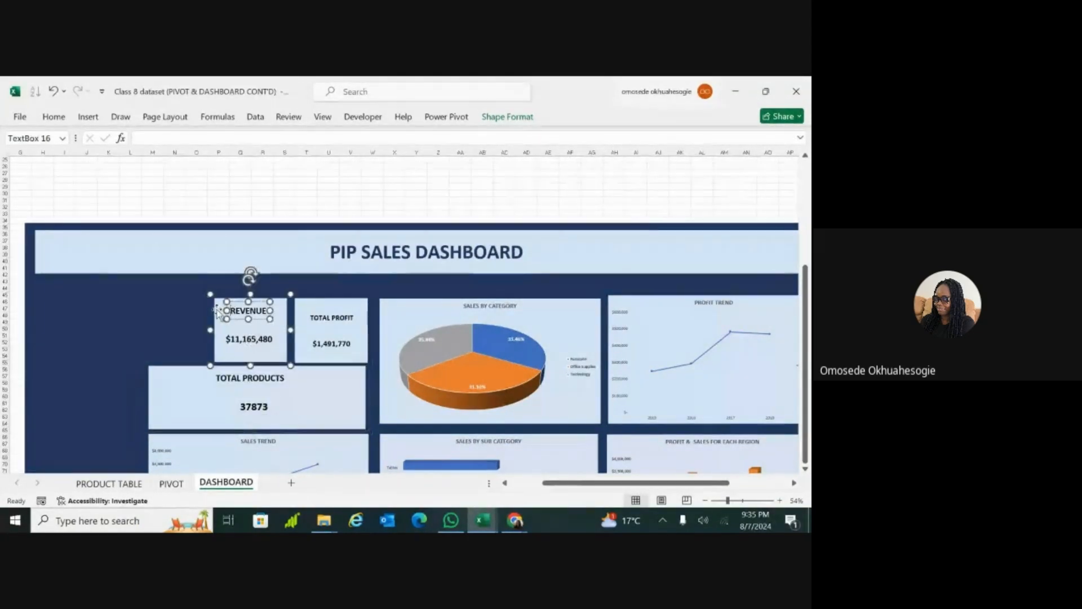
{"action": "left_click_drag", "start_coordinate": [214, 331], "coordinate": [154, 331]}
{"action": "key", "text": "ctrl+z"}
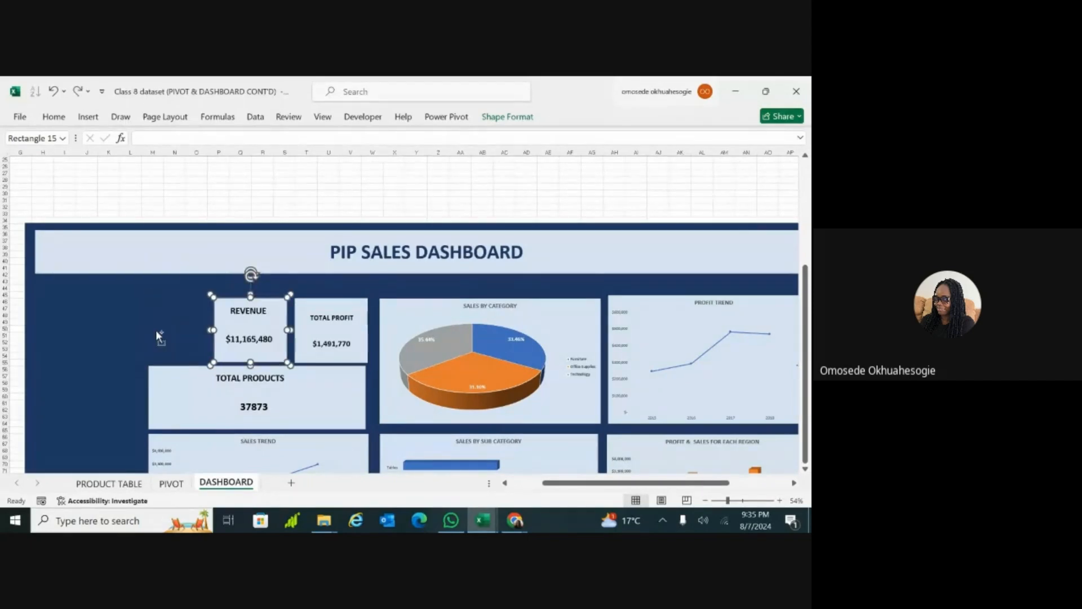
{"action": "left_click", "coordinate": [173, 338]}
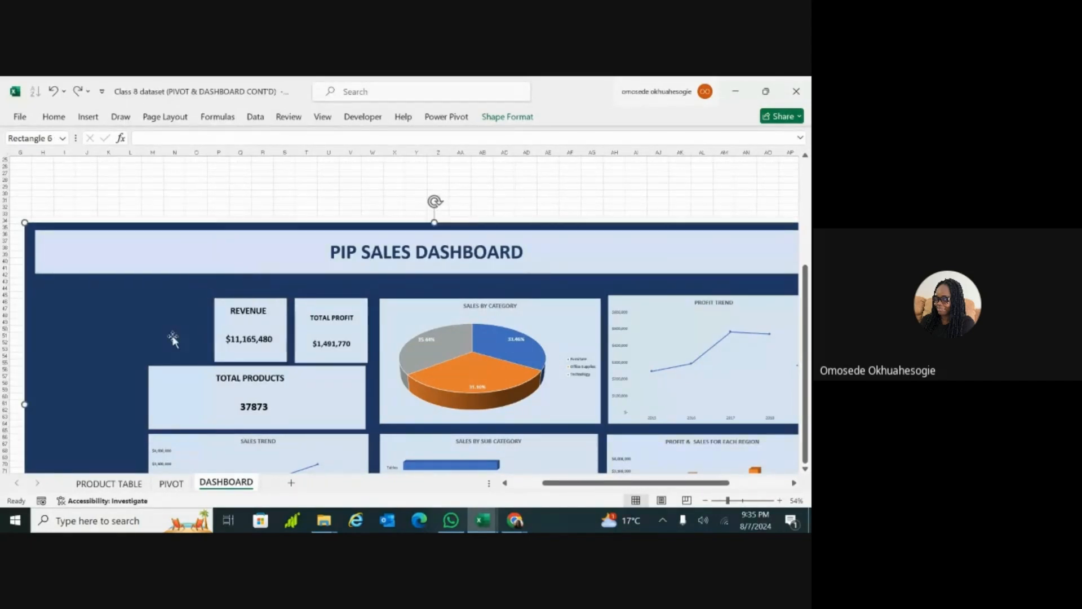
{"action": "left_click", "coordinate": [238, 328]}
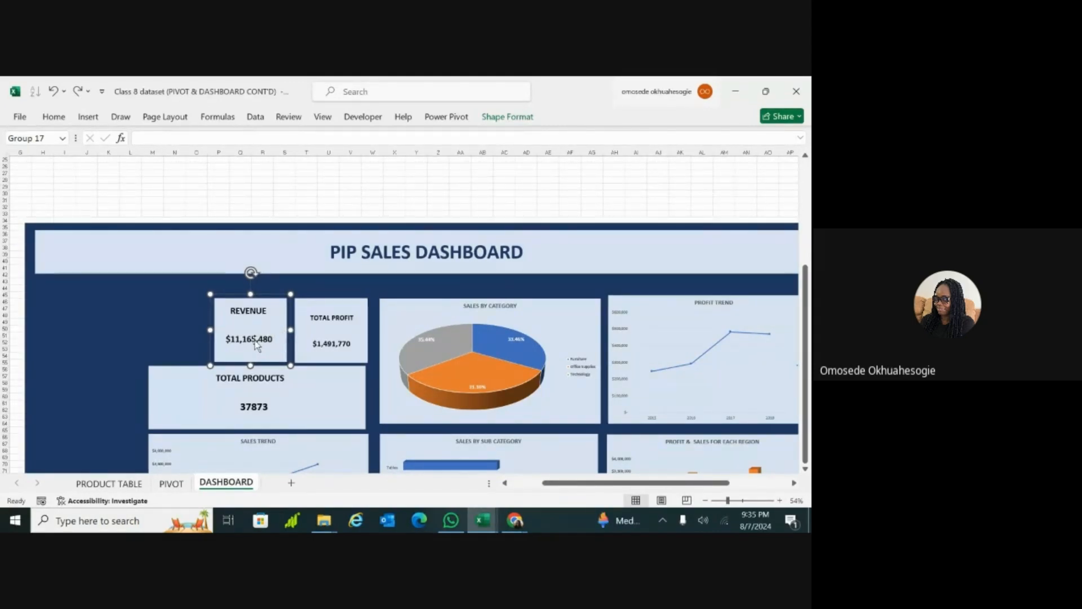
{"action": "left_click", "coordinate": [258, 344]}
{"action": "left_click_drag", "start_coordinate": [234, 344], "coordinate": [150, 400]}
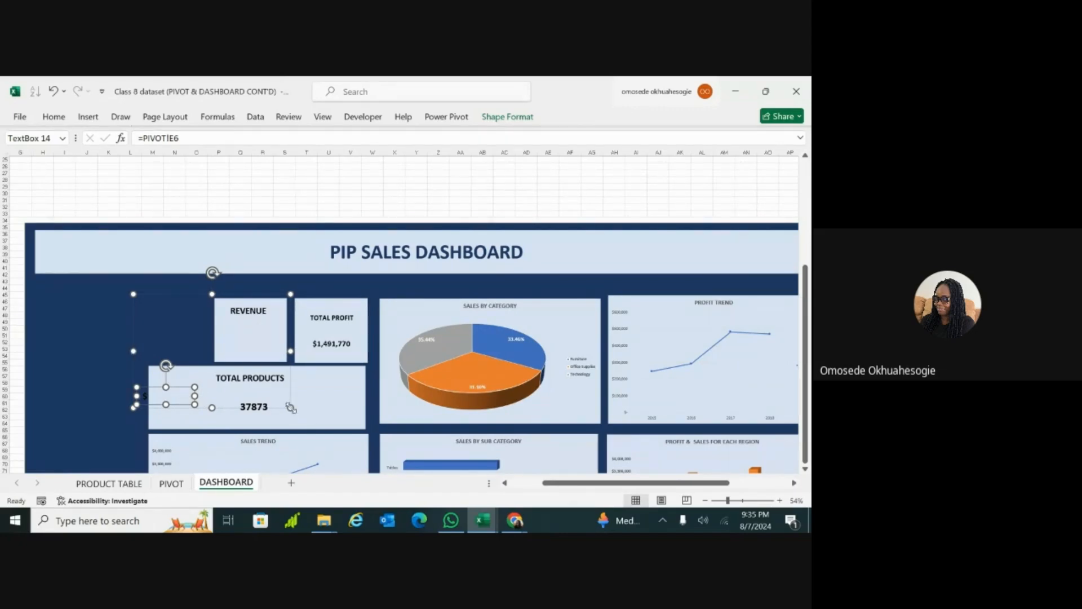
{"action": "key", "text": "ctrl+z"}
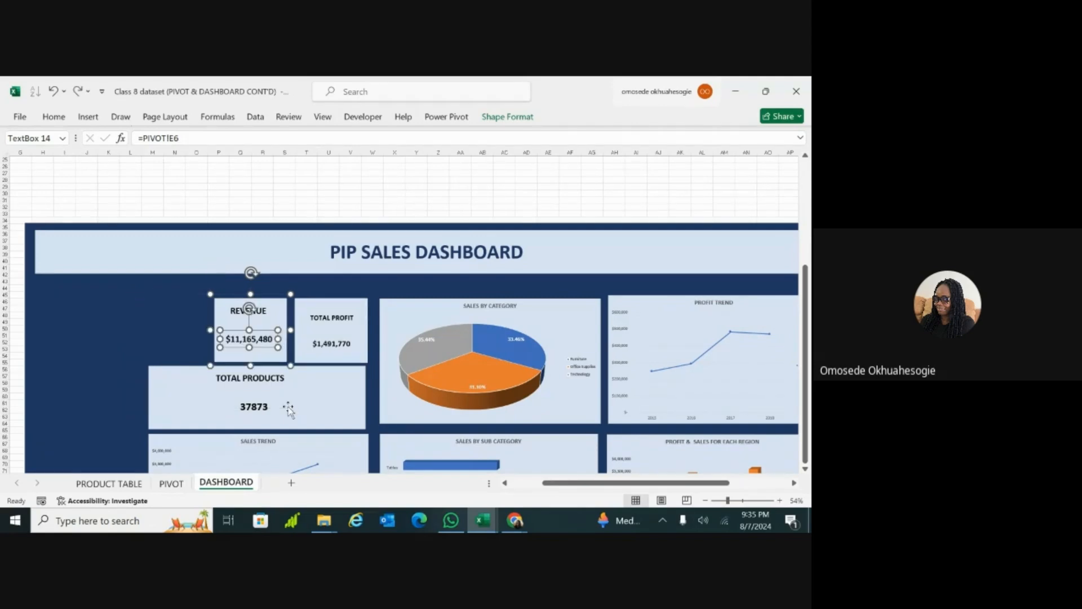
Step: Move the whole REVENUE card to line up with the left edge of the TOTAL PRODUCTS card and widen it
{"action": "left_click", "coordinate": [288, 409]}
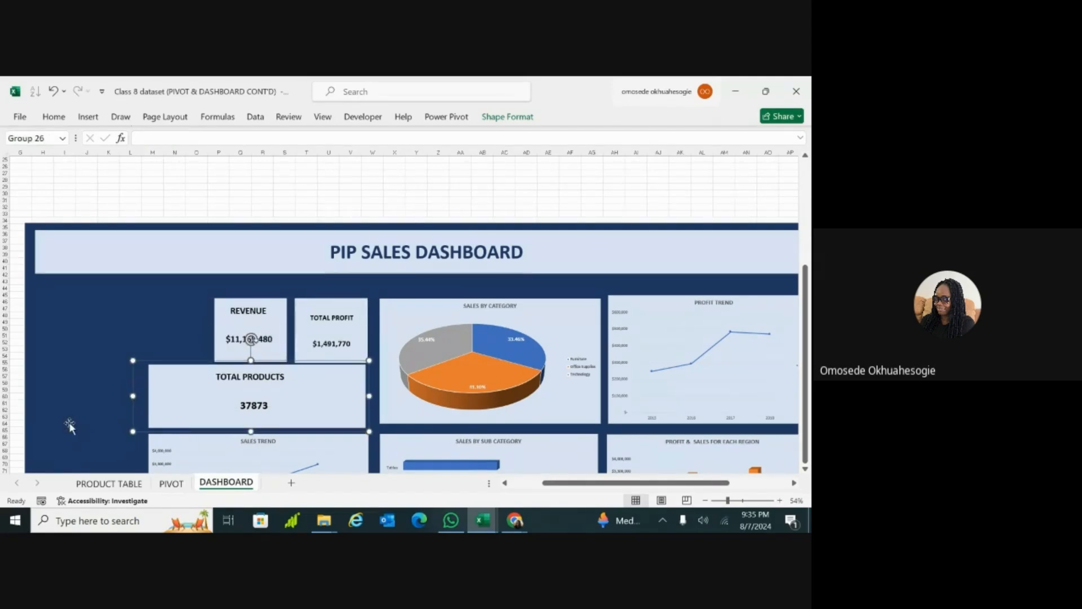
{"action": "left_click", "coordinate": [175, 335]}
{"action": "left_click", "coordinate": [240, 309]}
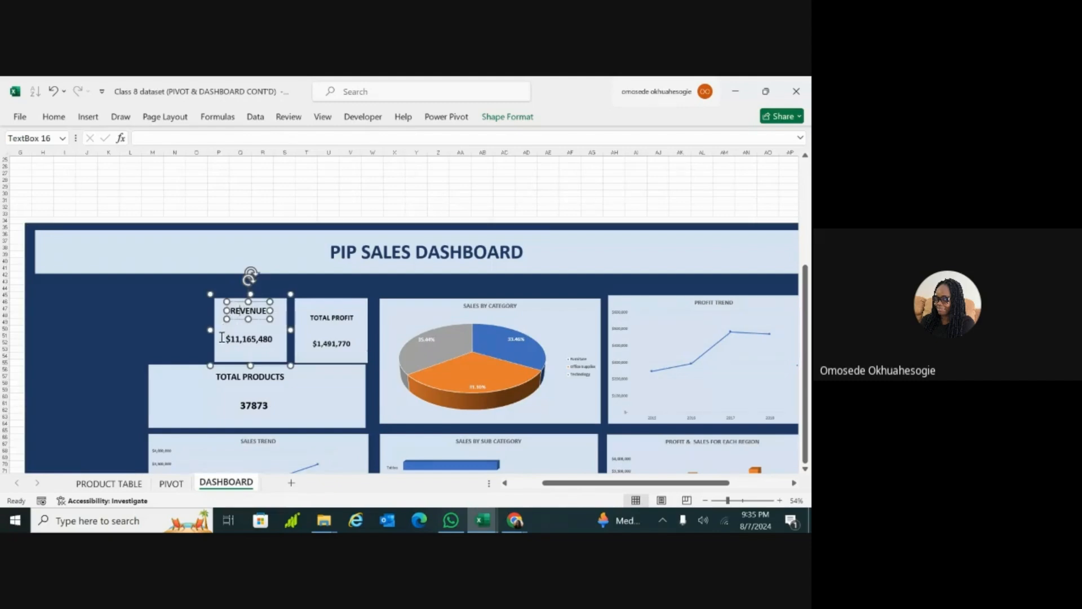
{"action": "left_click", "coordinate": [209, 343]}
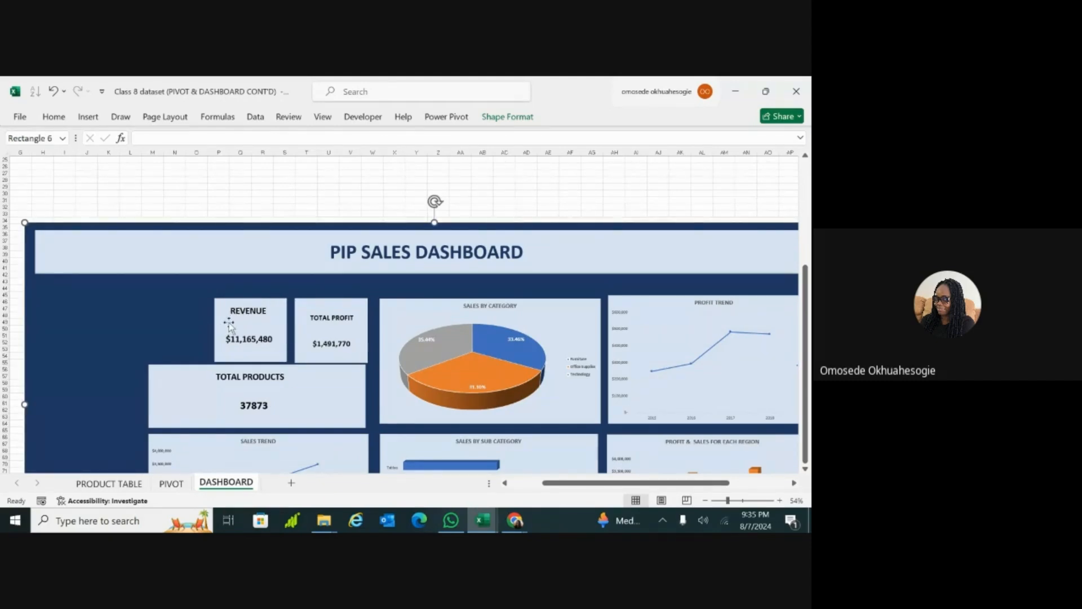
{"action": "left_click", "coordinate": [228, 325]}
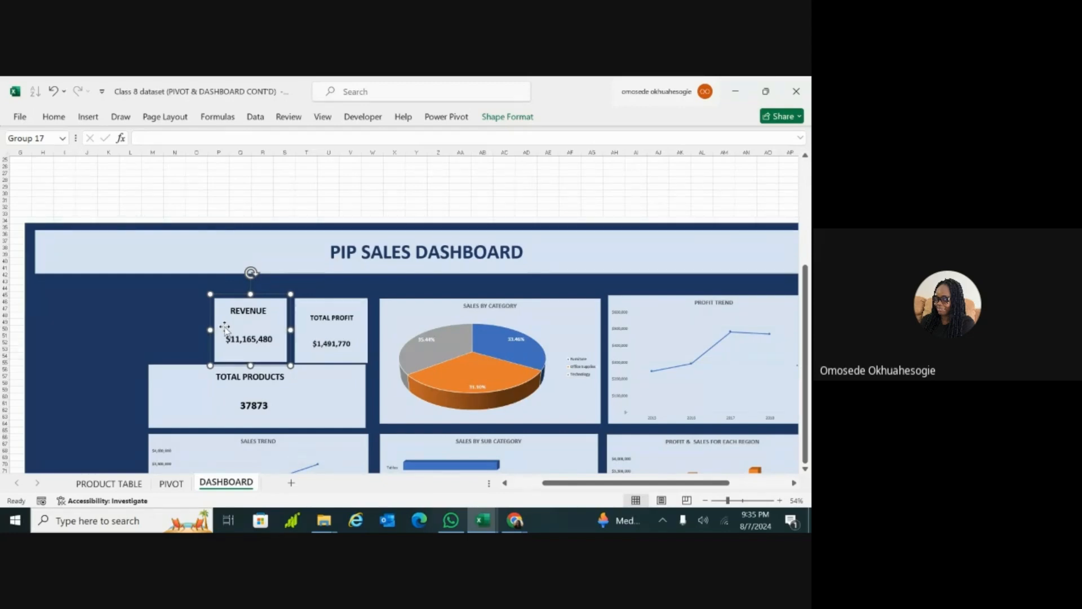
{"action": "left_click_drag", "start_coordinate": [225, 327], "coordinate": [159, 325]}
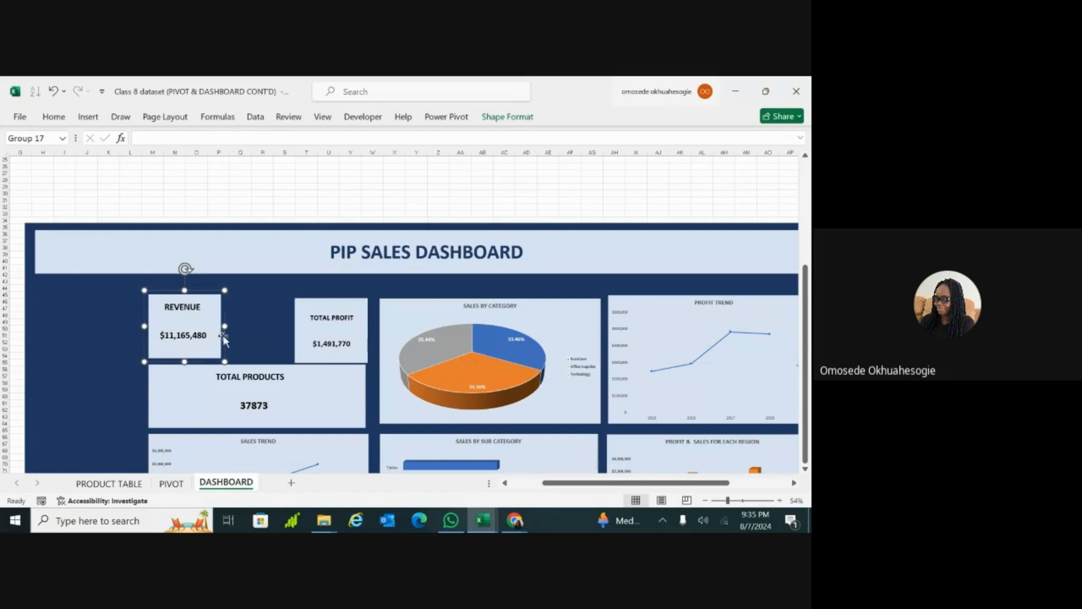
{"action": "left_click_drag", "start_coordinate": [231, 327], "coordinate": [250, 327]}
Step: Move the TOTAL PROFIT card closer to the REVENUE card and widen it toward the right edge of the TOTAL PRODUCTS card
{"action": "left_click", "coordinate": [298, 329]}
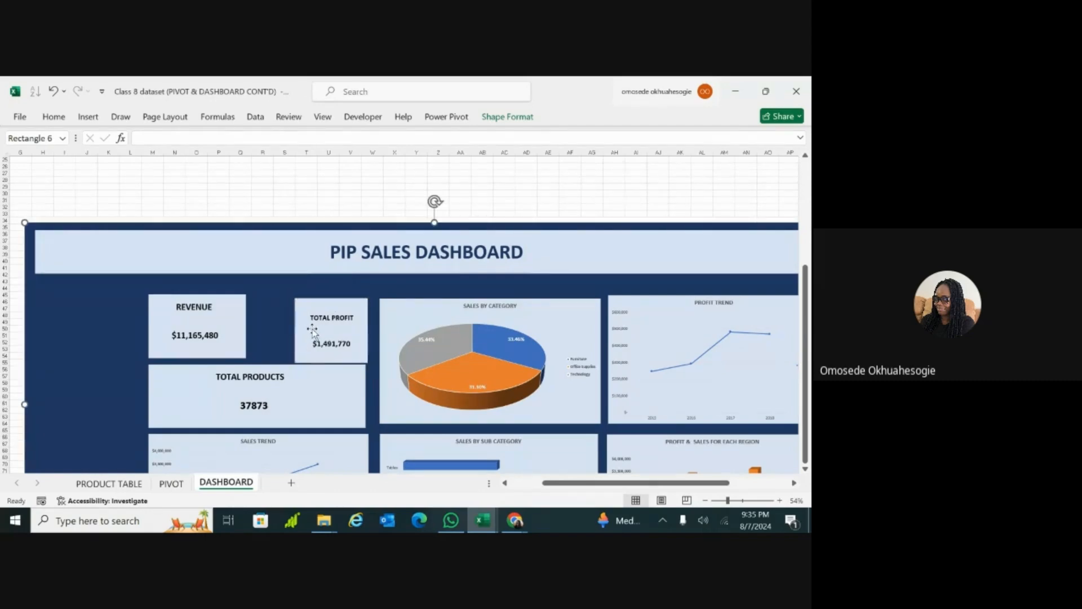
{"action": "left_click", "coordinate": [313, 332]}
{"action": "left_click_drag", "start_coordinate": [305, 330], "coordinate": [276, 327]}
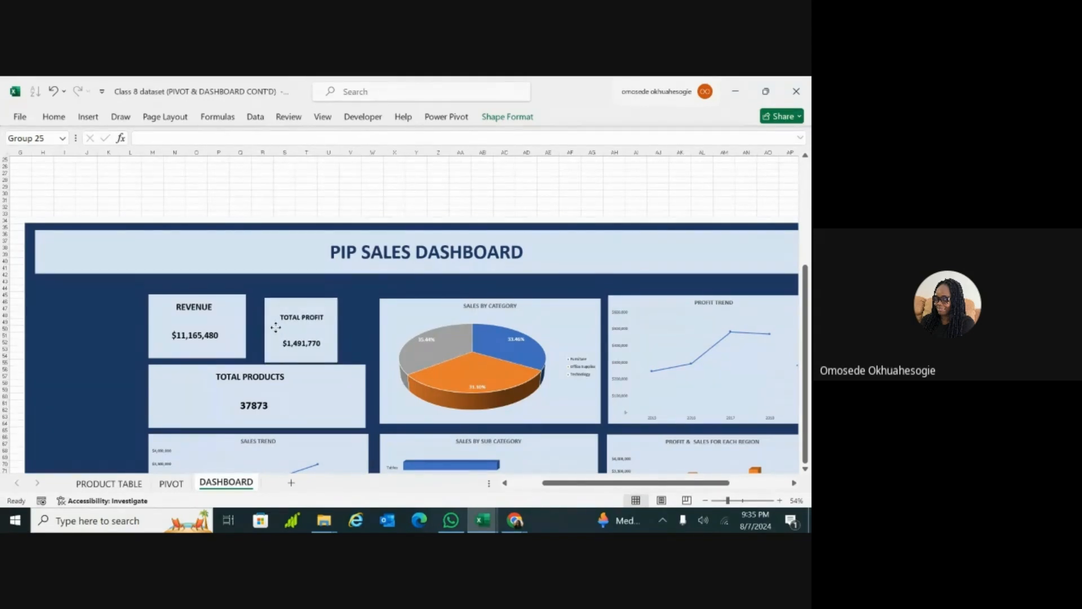
{"action": "left_click_drag", "start_coordinate": [342, 331], "coordinate": [364, 330]}
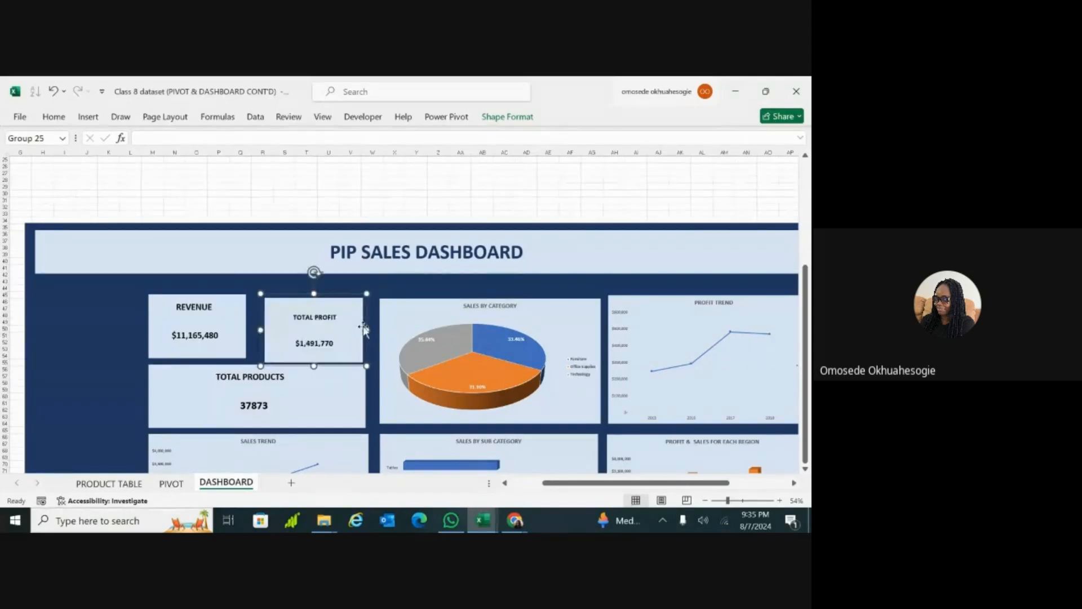
Step: Widen the REVENUE card further and align it level with the TOTAL PROFIT card
{"action": "left_click", "coordinate": [212, 313]}
{"action": "mouse_move", "coordinate": [246, 326]}
{"action": "left_mouse_down"}
{"action": "mouse_move", "coordinate": [259, 325]}
{"action": "mouse_move", "coordinate": [244, 308]}
{"action": "left_mouse_up"}
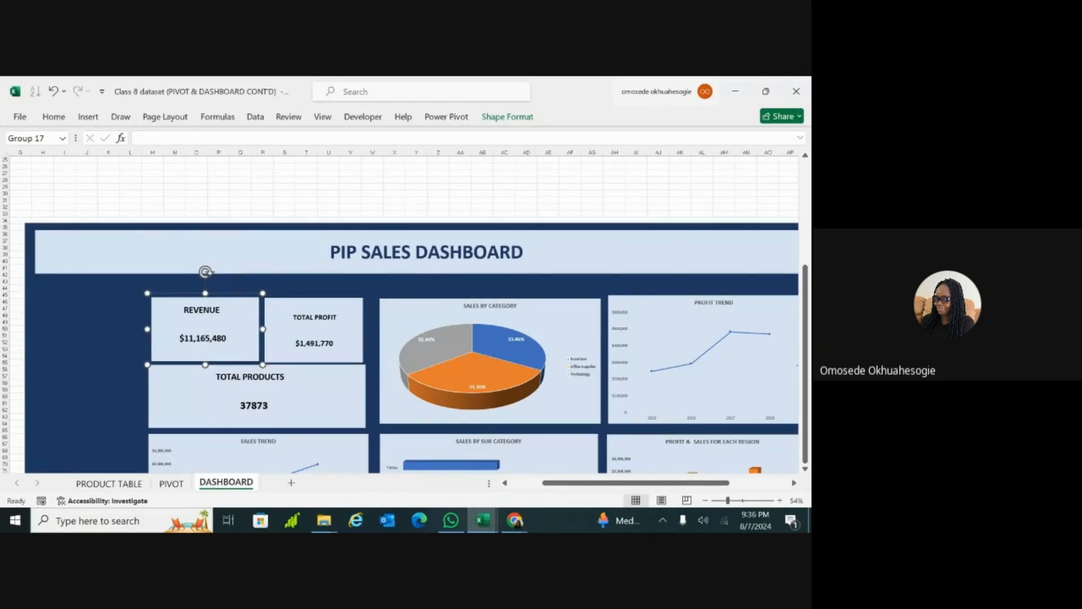
{"action": "scroll", "coordinate": [205, 272], "scroll_direction": "down", "scroll_amount": 3}
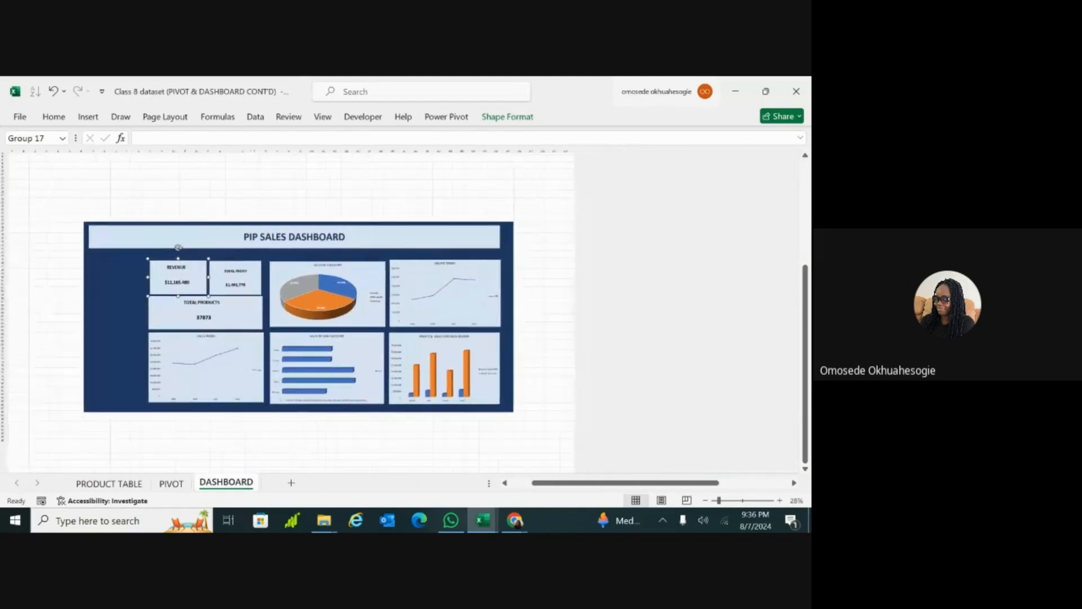
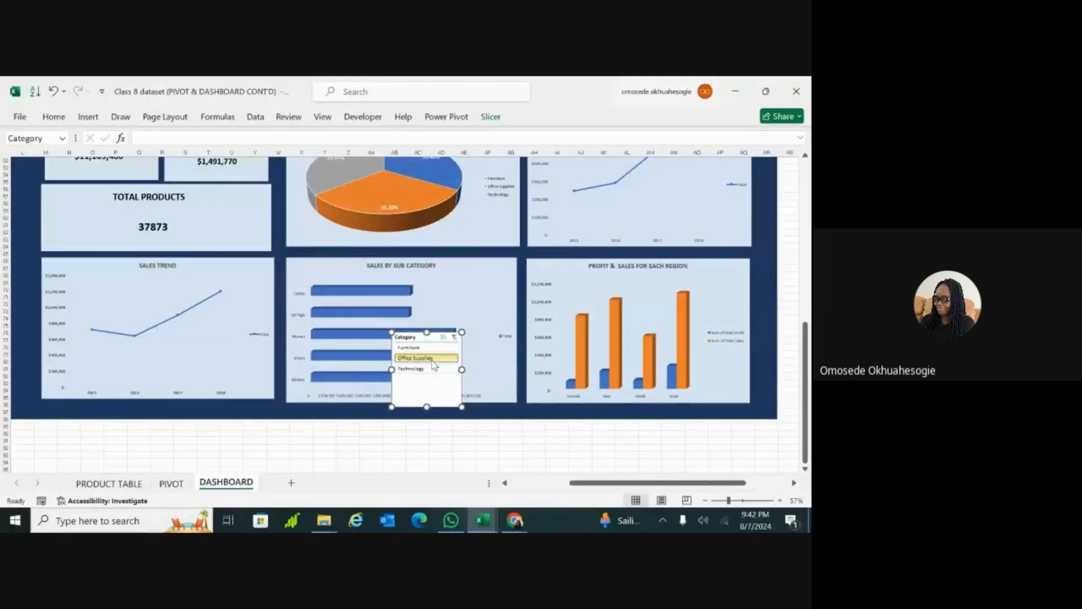
Step: Test the Category slicer by filtering the connected charts to Furniture and to Technology
{"action": "left_click", "coordinate": [431, 351]}
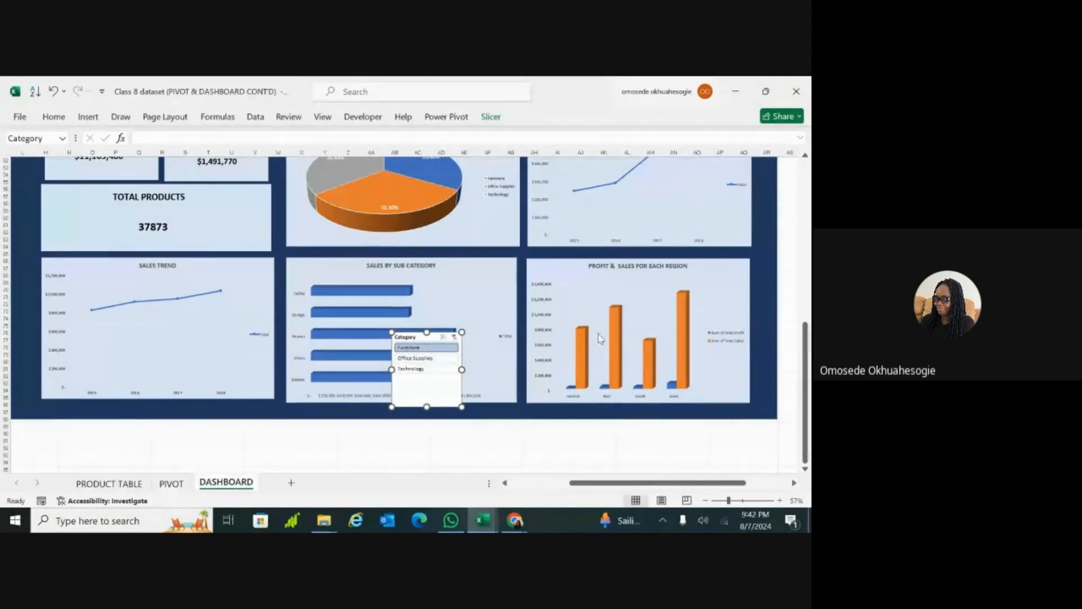
{"action": "left_click", "coordinate": [680, 378]}
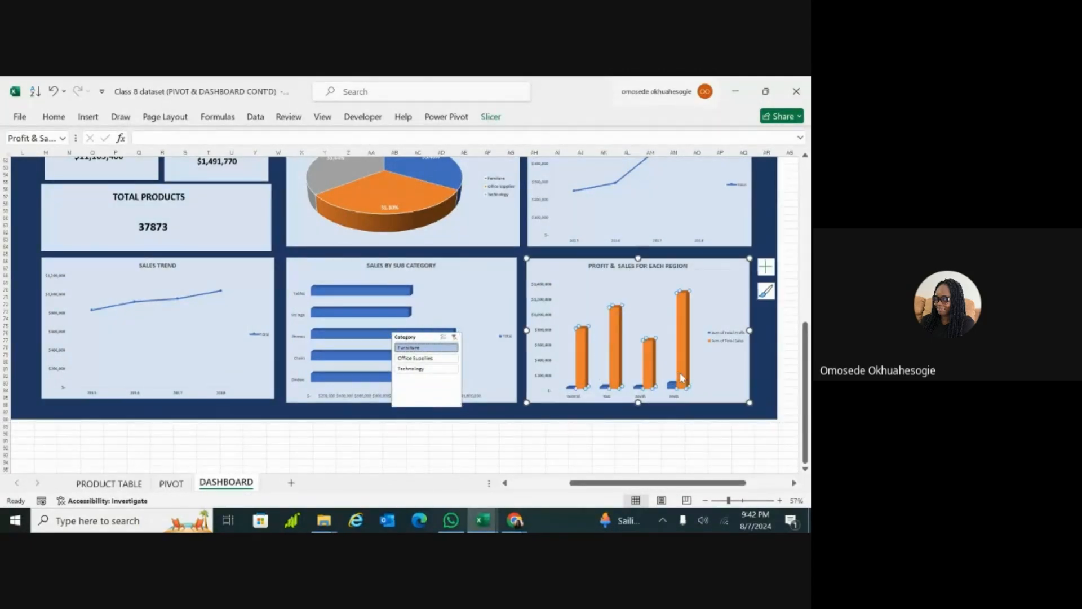
{"action": "double_click", "coordinate": [681, 377]}
{"action": "left_click", "coordinate": [533, 433]}
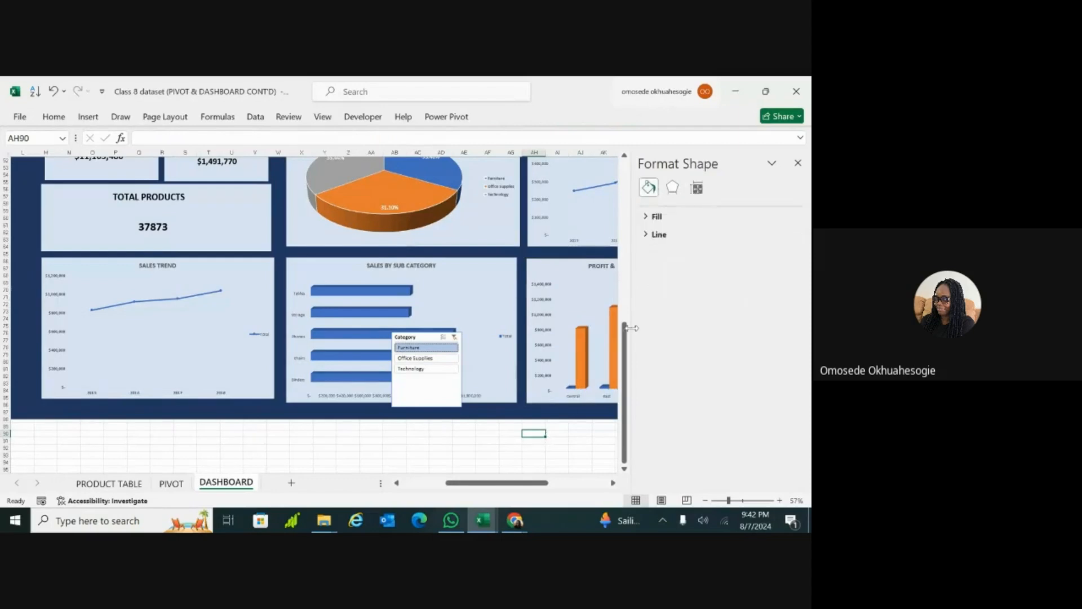
{"action": "left_click", "coordinate": [798, 164]}
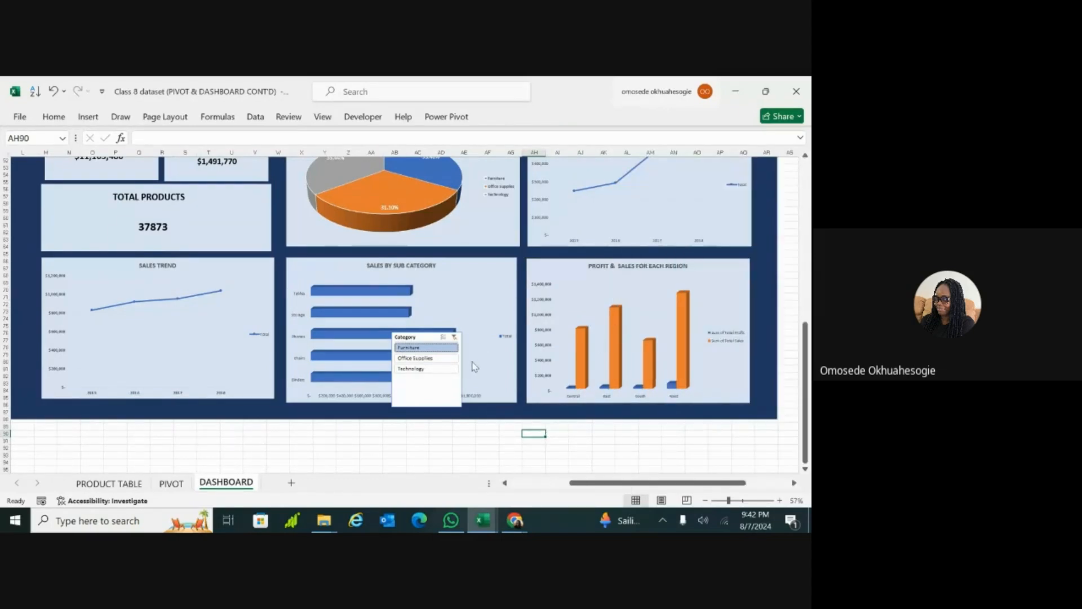
{"action": "left_click", "coordinate": [428, 371]}
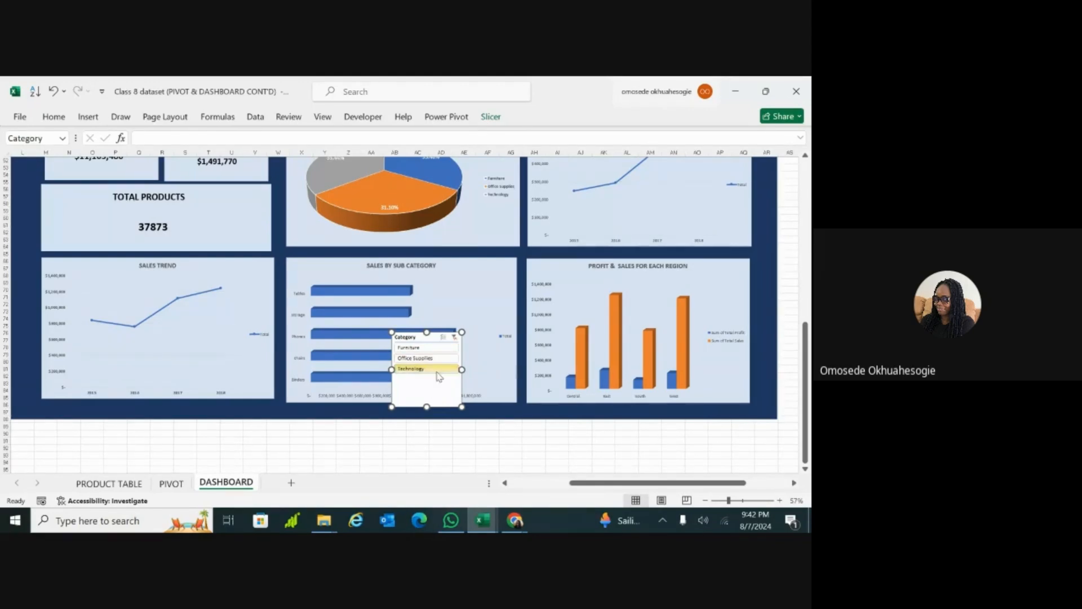
{"action": "left_click", "coordinate": [311, 416]}
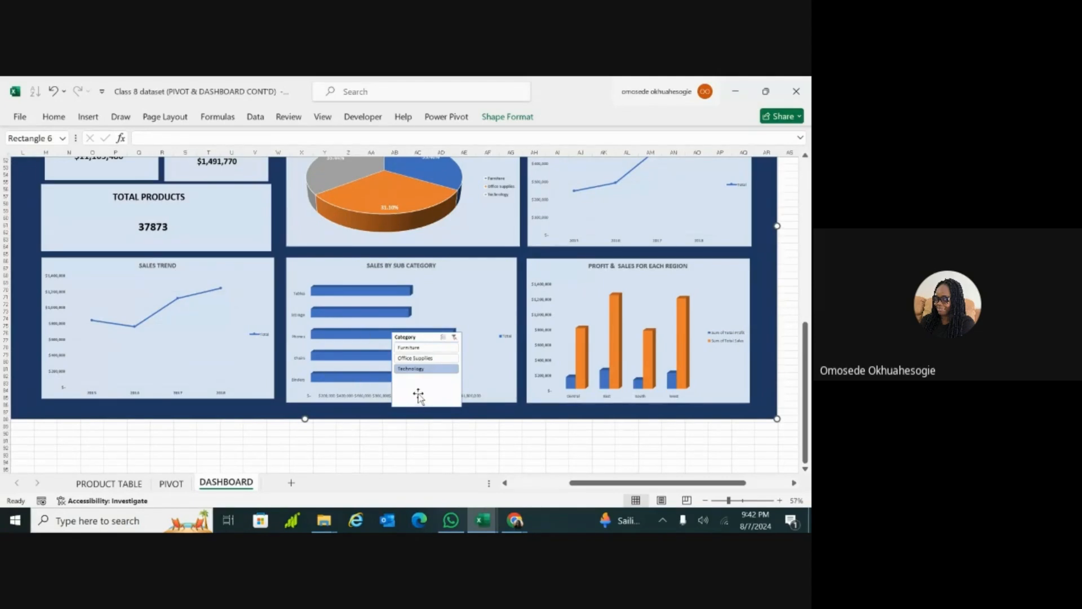
Step: Connect the Category slicer to the profit trend, Revenue, sales by sub category, Sales_by_category, Total_Product and Total_Profit pivot tables
{"action": "left_click", "coordinate": [417, 396]}
{"action": "right_click", "coordinate": [418, 397]}
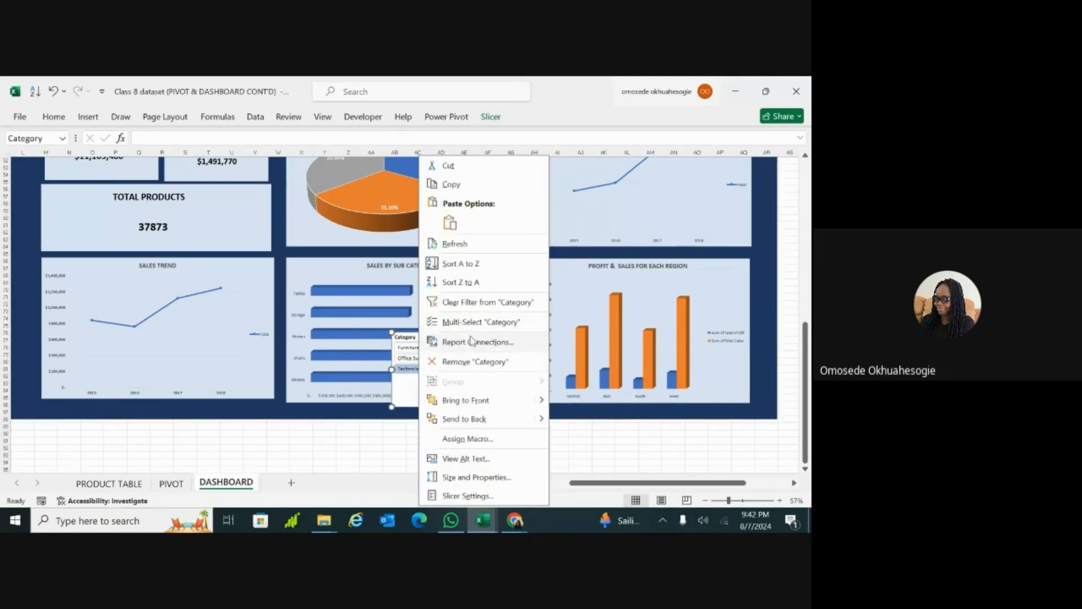
{"action": "left_click", "coordinate": [469, 341]}
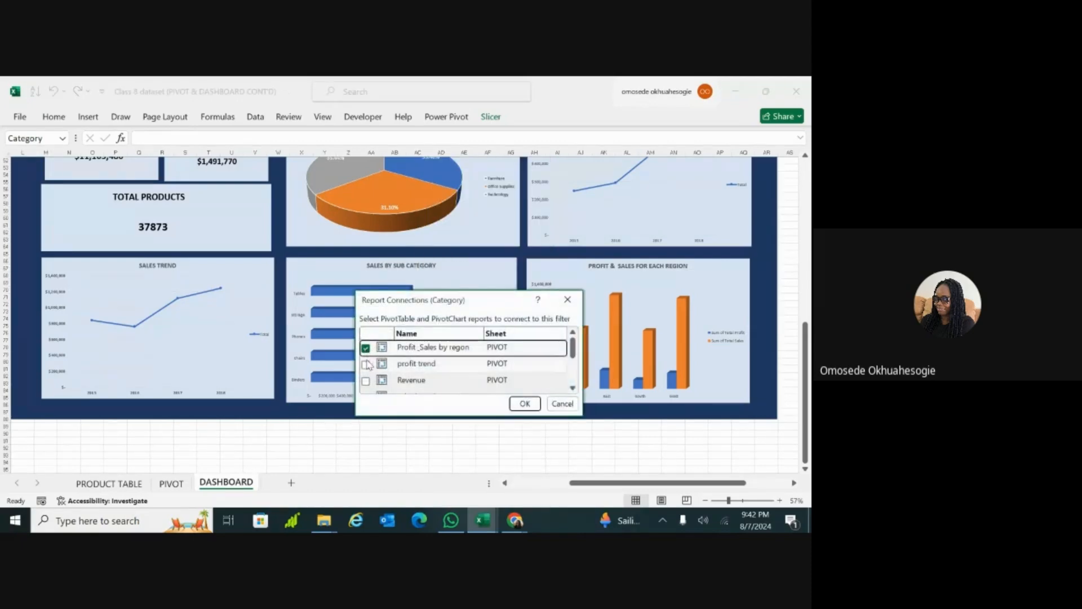
{"action": "left_click", "coordinate": [366, 364]}
{"action": "left_click", "coordinate": [367, 364]}
{"action": "left_click", "coordinate": [366, 381]}
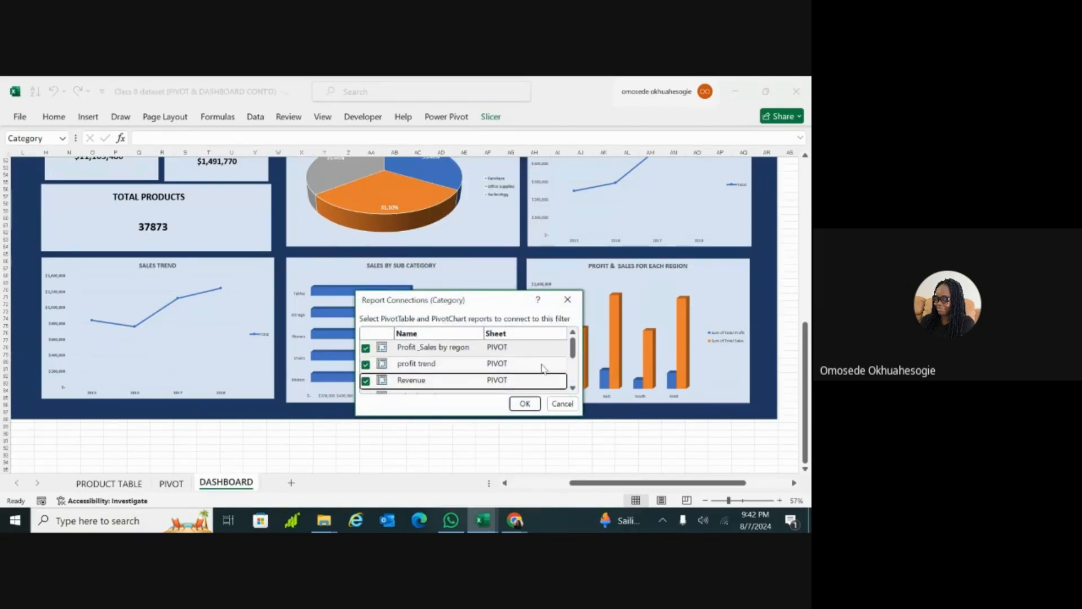
{"action": "left_click_drag", "start_coordinate": [571, 349], "coordinate": [571, 363]}
{"action": "left_click", "coordinate": [365, 357]}
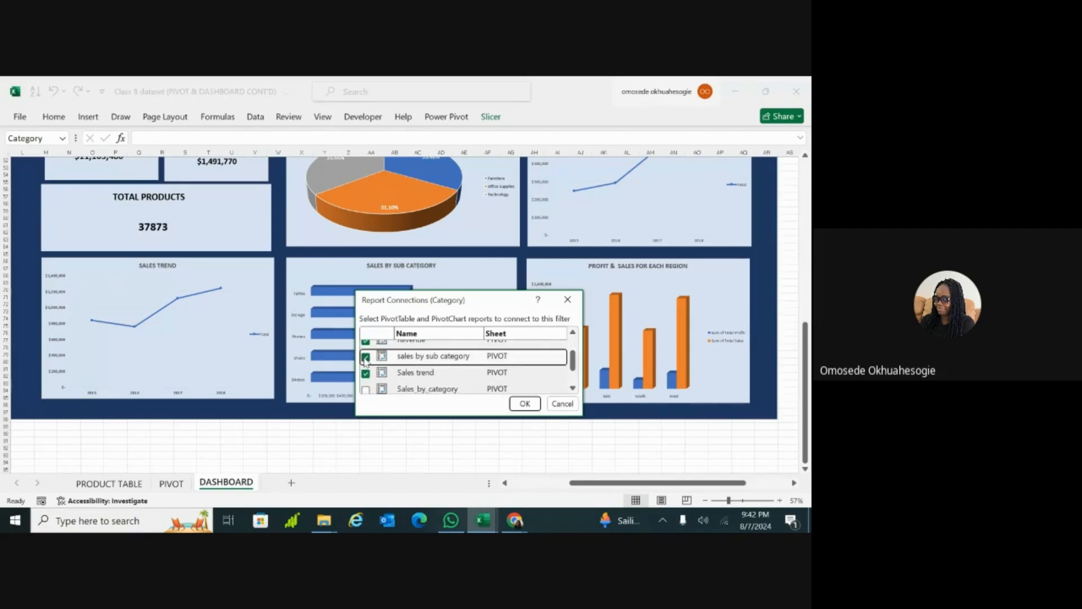
{"action": "left_click", "coordinate": [365, 389]}
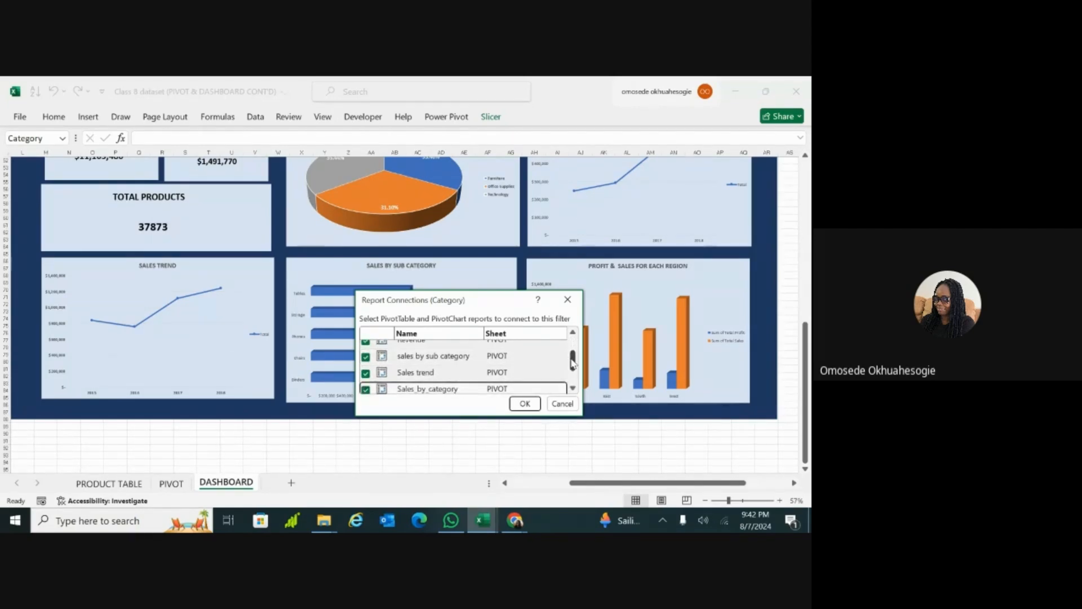
{"action": "left_click_drag", "start_coordinate": [573, 365], "coordinate": [575, 378]}
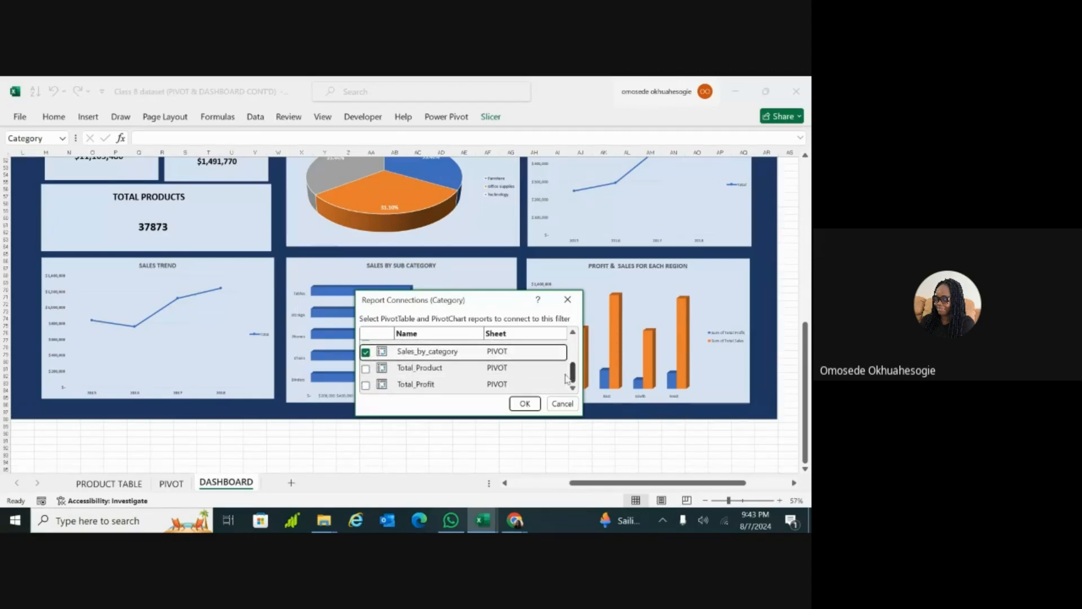
{"action": "left_click", "coordinate": [365, 368]}
{"action": "left_click", "coordinate": [366, 385]}
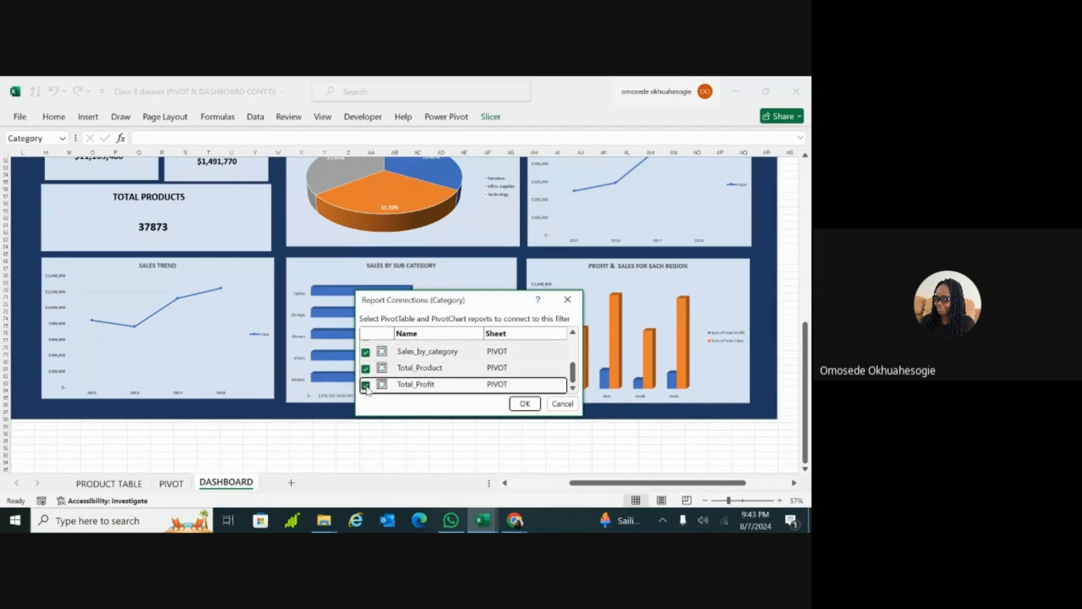
{"action": "left_click", "coordinate": [524, 404]}
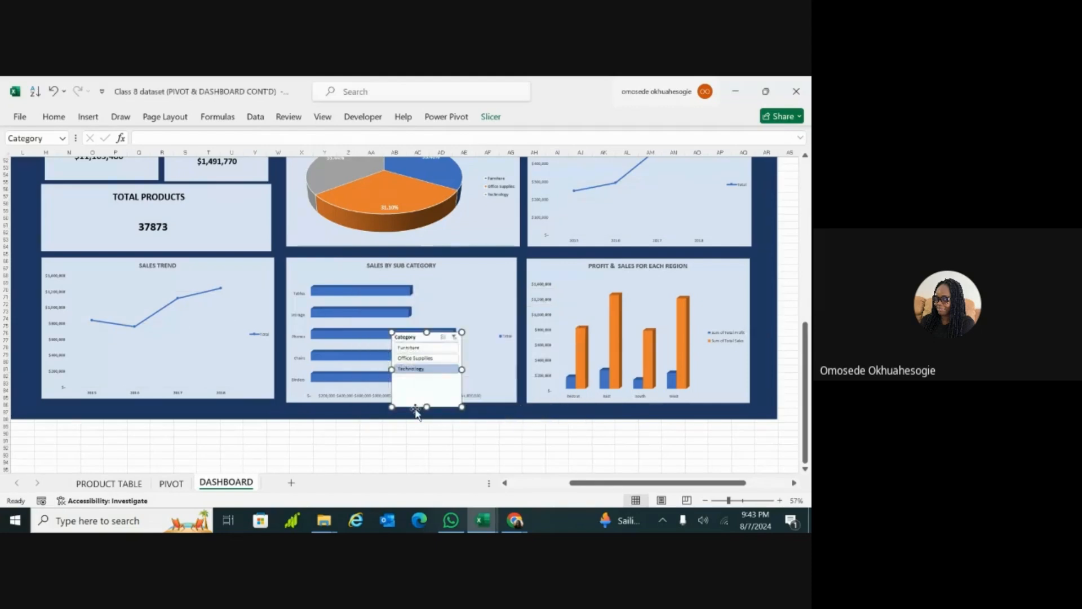
Step: Move the Category slicer into the empty dark area beside the Sales Trend chart
{"action": "left_click", "coordinate": [719, 501]}
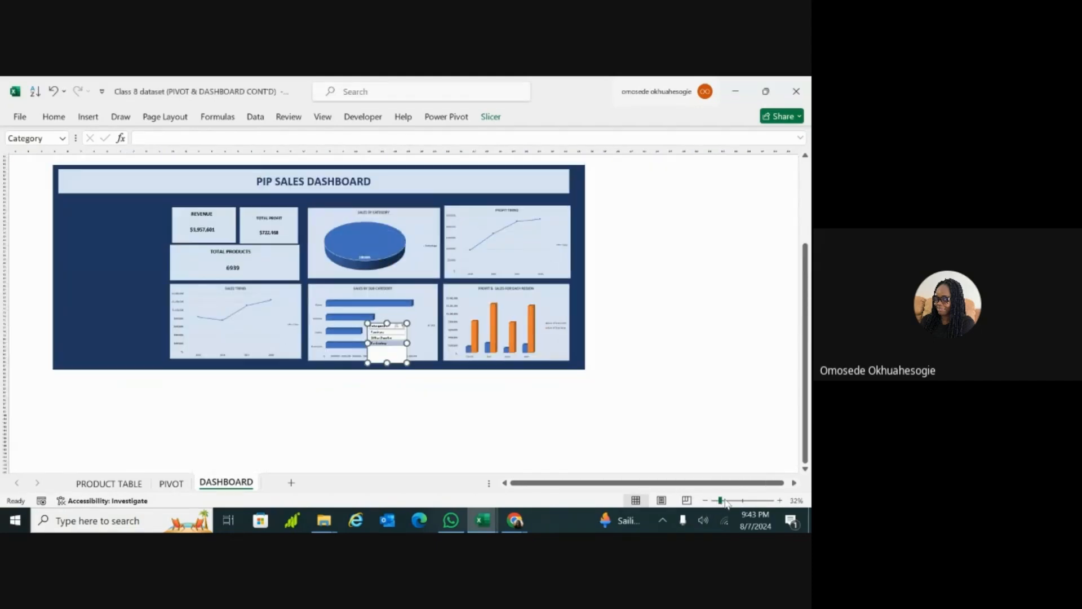
{"action": "left_click_drag", "start_coordinate": [720, 500], "coordinate": [724, 501]}
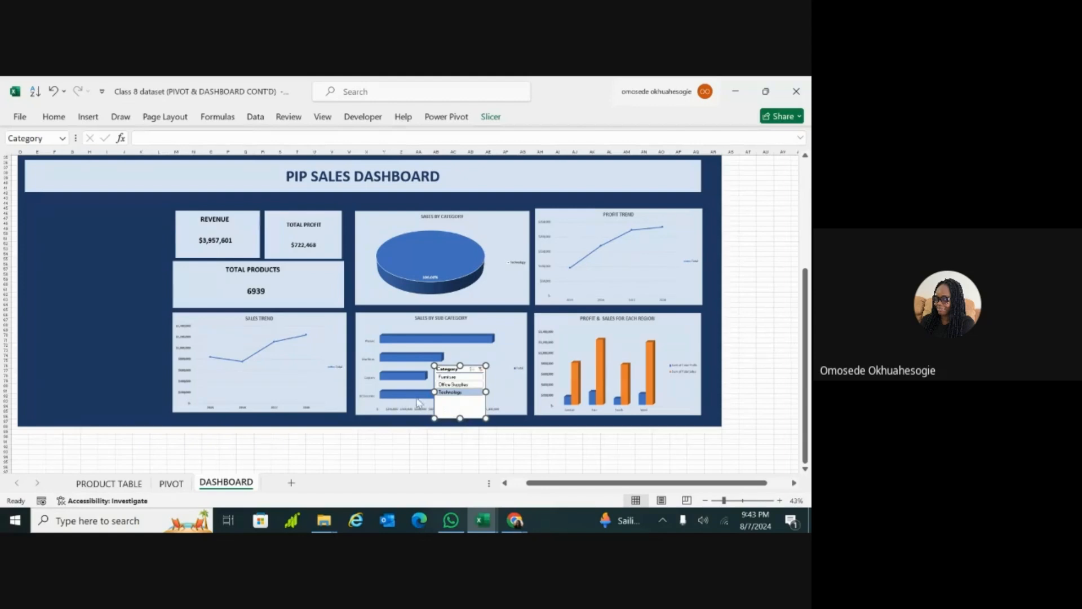
{"action": "left_click_drag", "start_coordinate": [464, 411], "coordinate": [89, 356]}
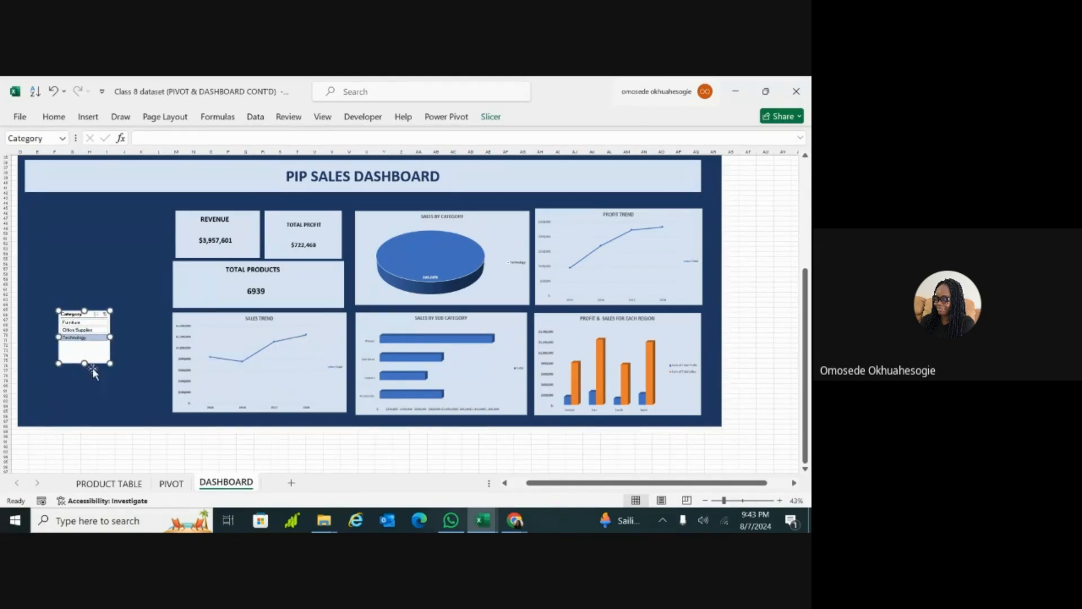
{"action": "left_click", "coordinate": [124, 437]}
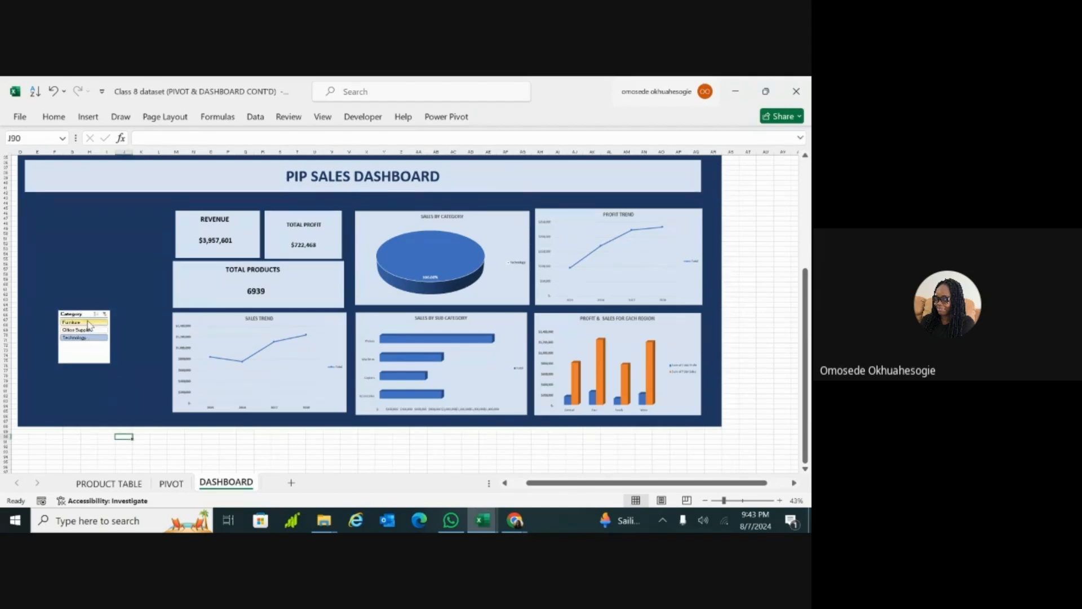
Step: Check the whole dashboard's response by filtering it to Furniture, Office Supplies and Technology in turn with the Category slicer
{"action": "left_click", "coordinate": [88, 322]}
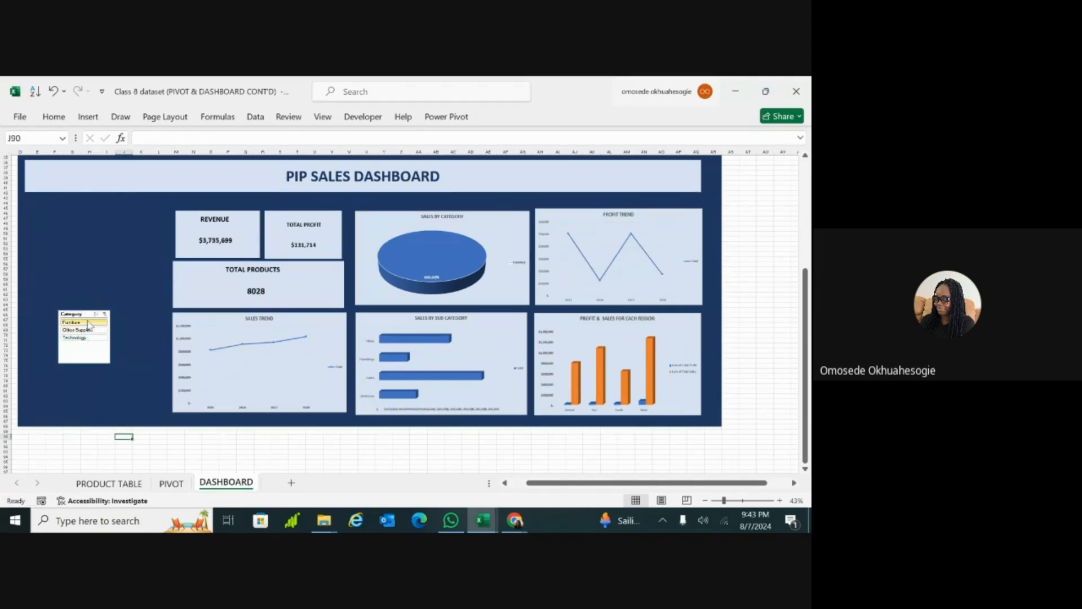
{"action": "left_click", "coordinate": [87, 329]}
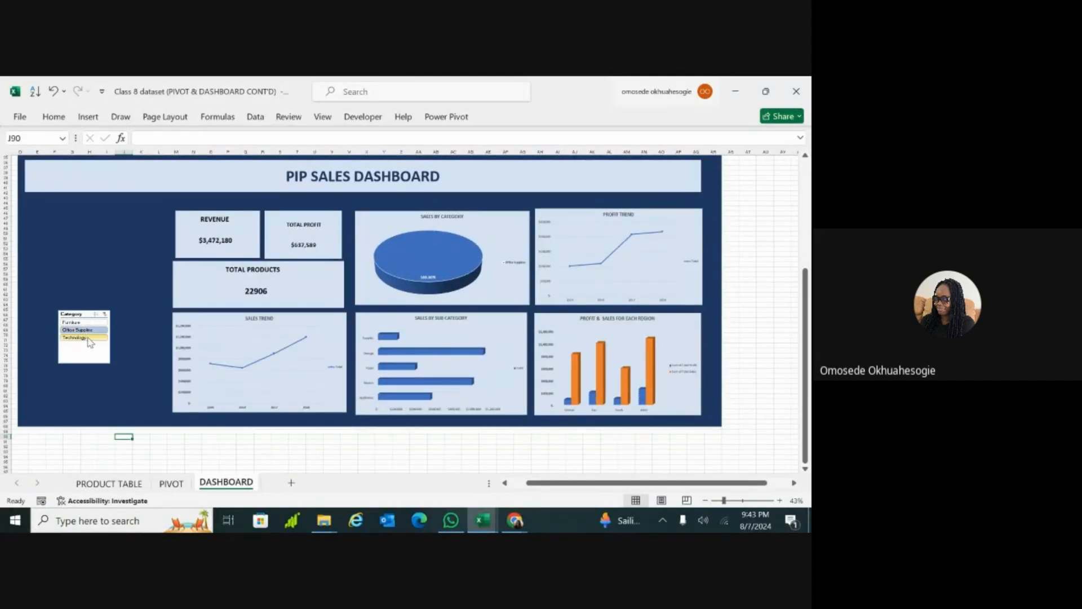
{"action": "left_click", "coordinate": [88, 338]}
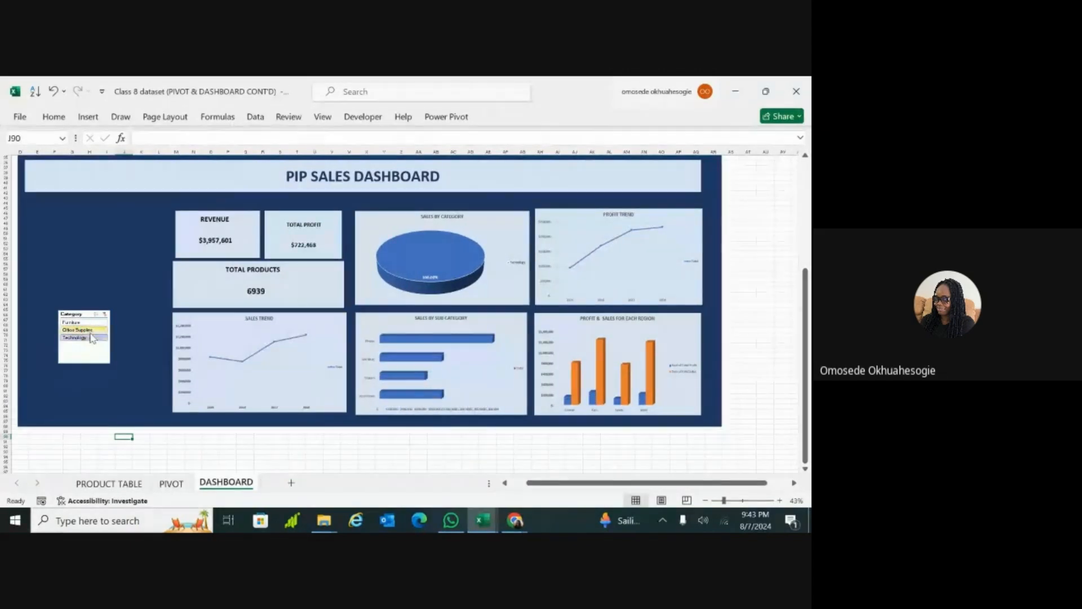
{"action": "left_click", "coordinate": [91, 329]}
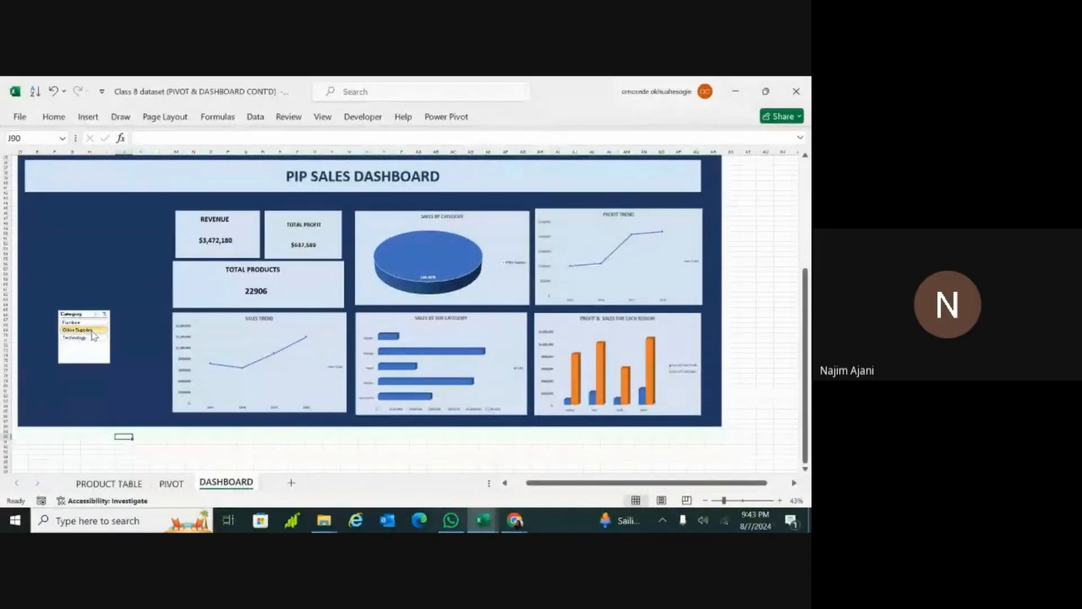
{"action": "left_click", "coordinate": [86, 321]}
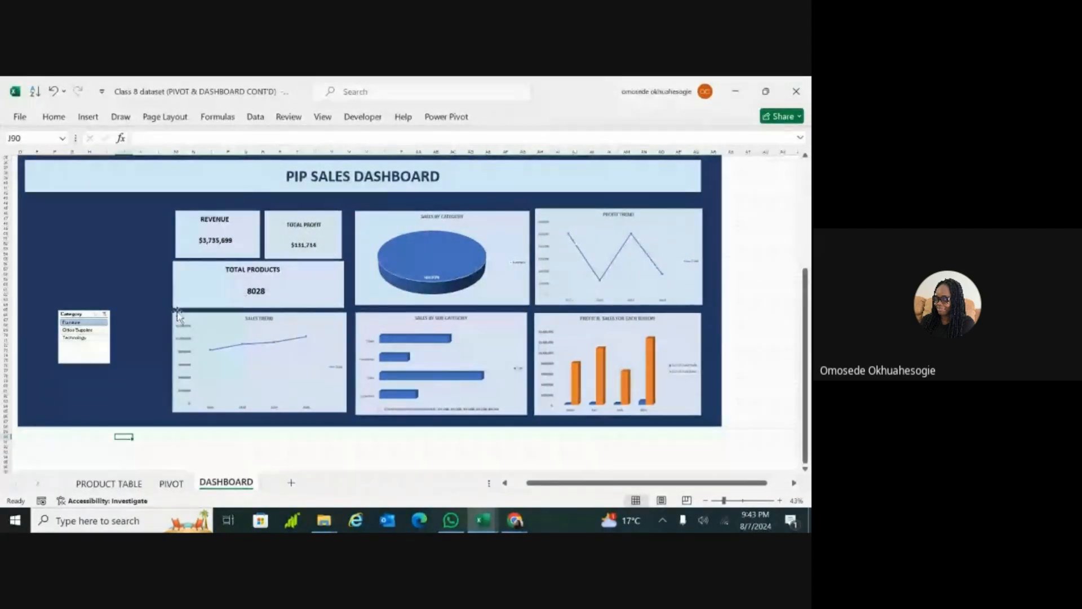
{"action": "left_click", "coordinate": [86, 330]}
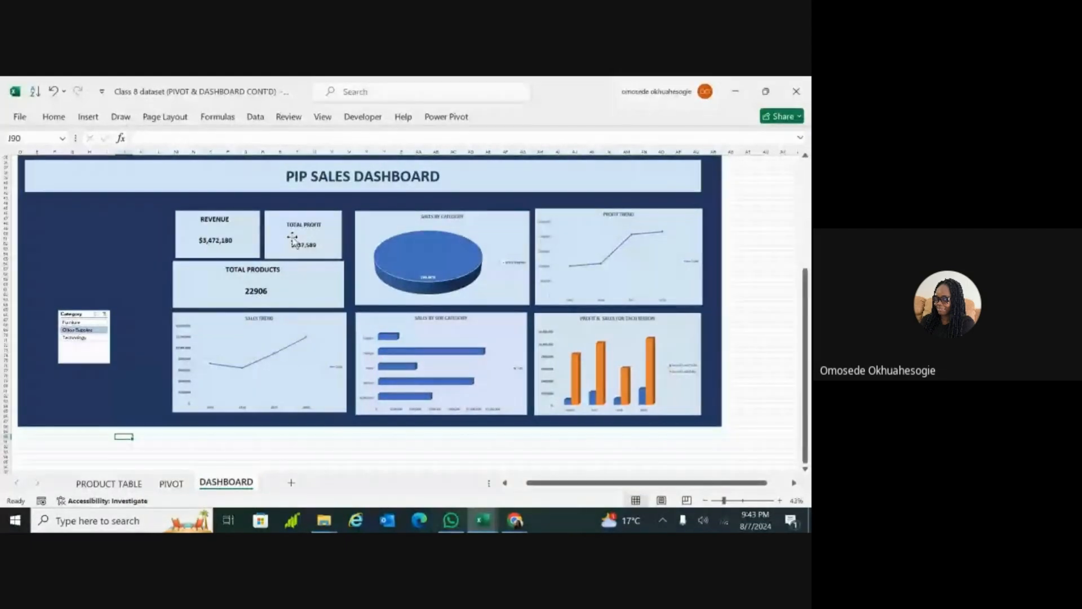
{"action": "left_click", "coordinate": [98, 337]}
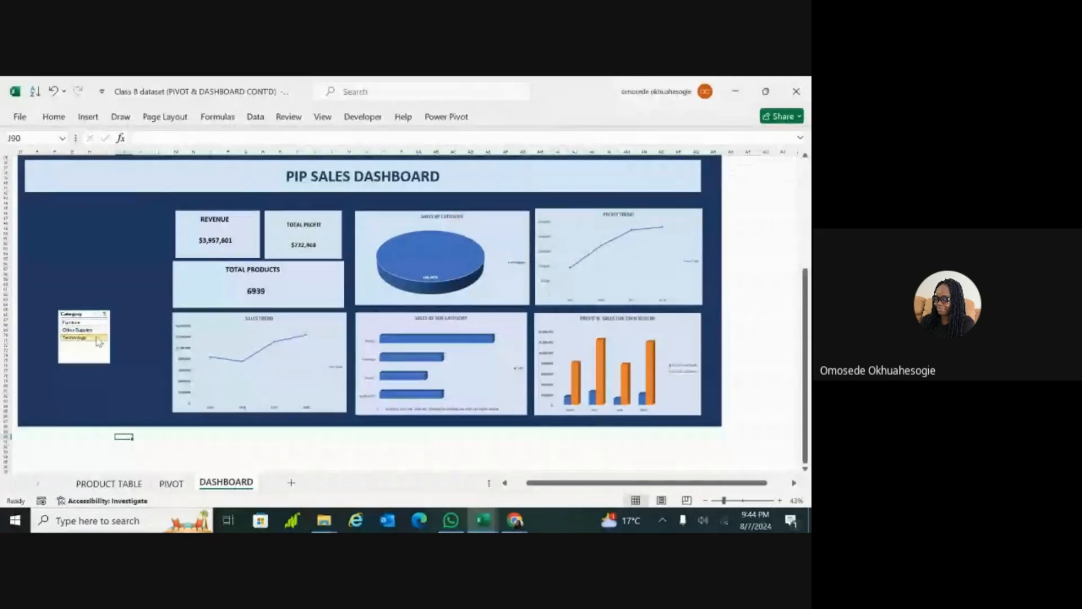
{"action": "left_click", "coordinate": [113, 354]}
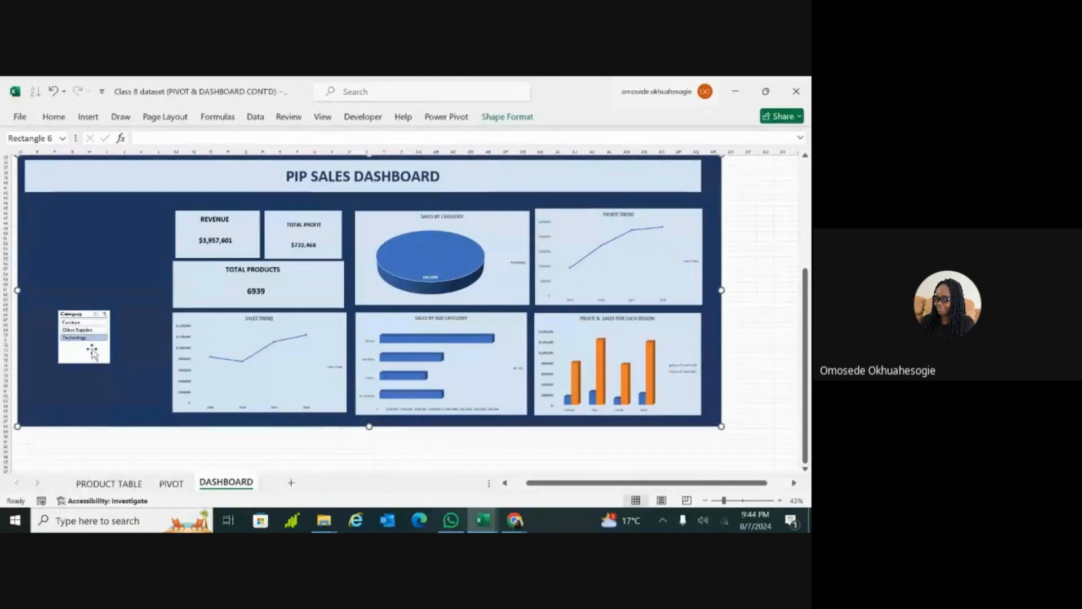
Step: Add Office Supplies to the Technology selection in the Category slicer using multi-select, and clear the slicer's filter
{"action": "scroll", "coordinate": [92, 353], "scroll_direction": "up", "scroll_amount": 1}
{"action": "scroll", "coordinate": [92, 338], "scroll_direction": "up", "scroll_amount": 3}
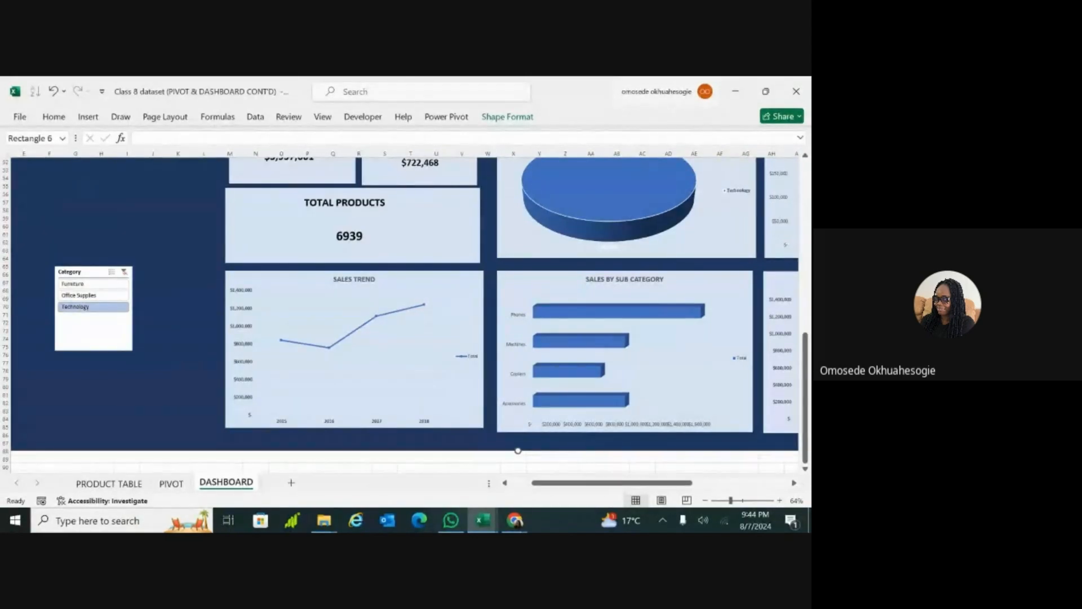
{"action": "left_click", "coordinate": [102, 299]}
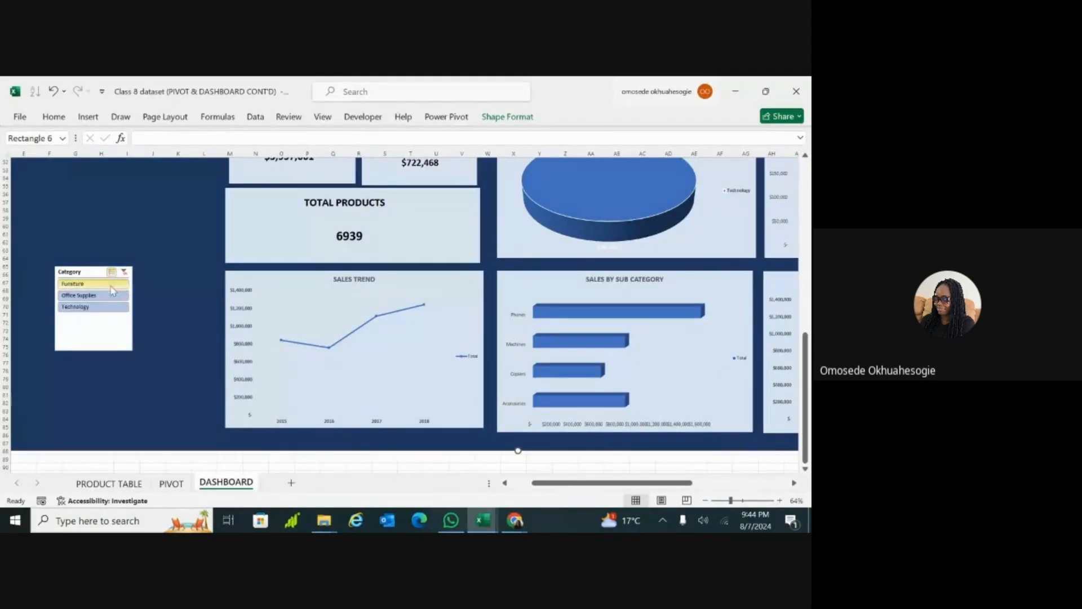
{"action": "left_click", "coordinate": [125, 297]}
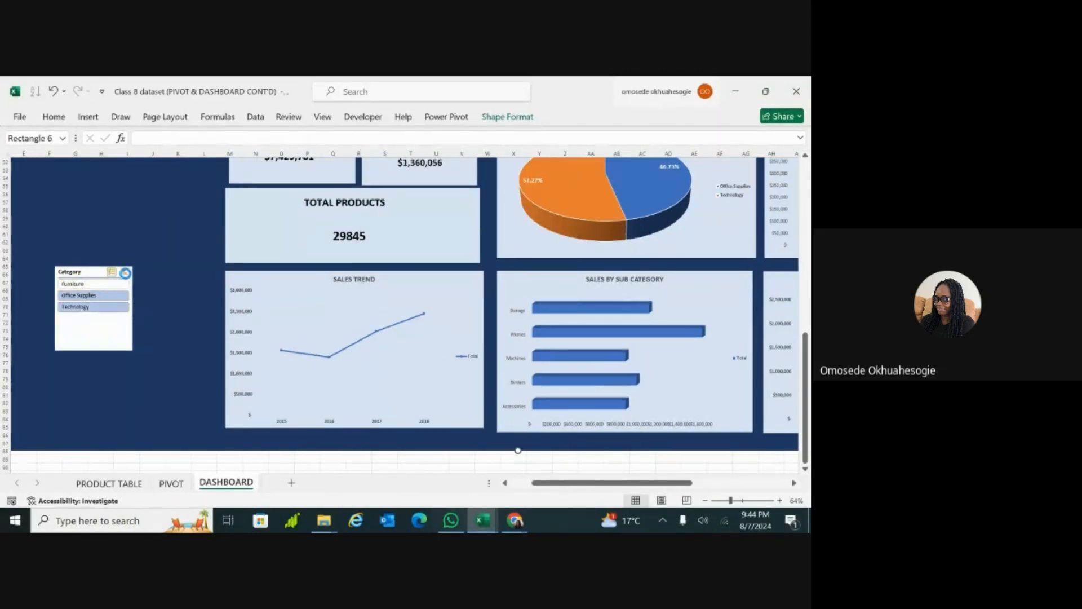
{"action": "left_click", "coordinate": [124, 273]}
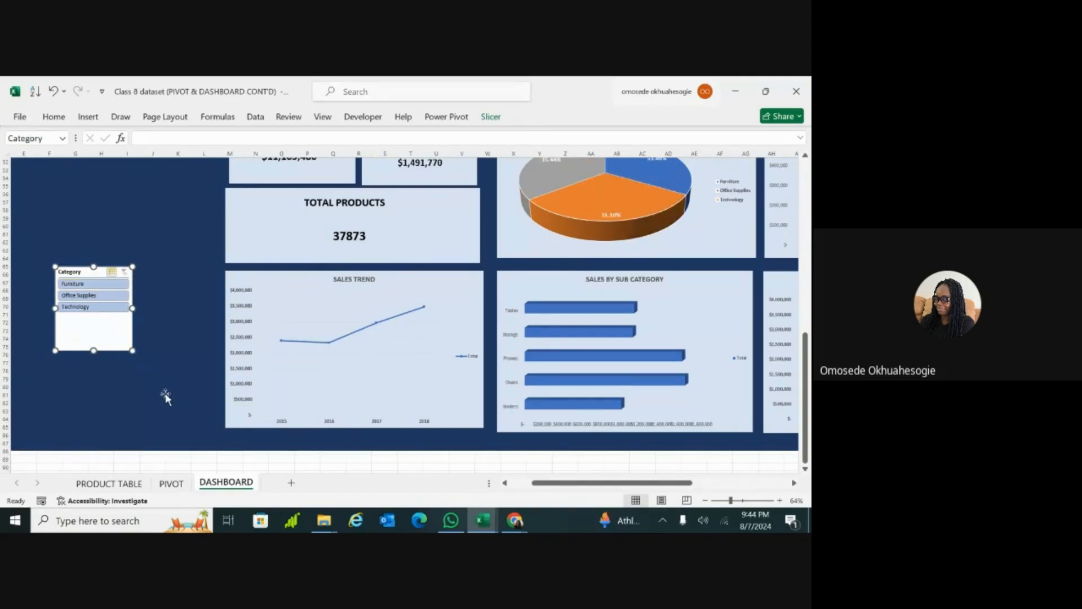
{"action": "left_click", "coordinate": [207, 444]}
{"action": "left_click", "coordinate": [333, 459]}
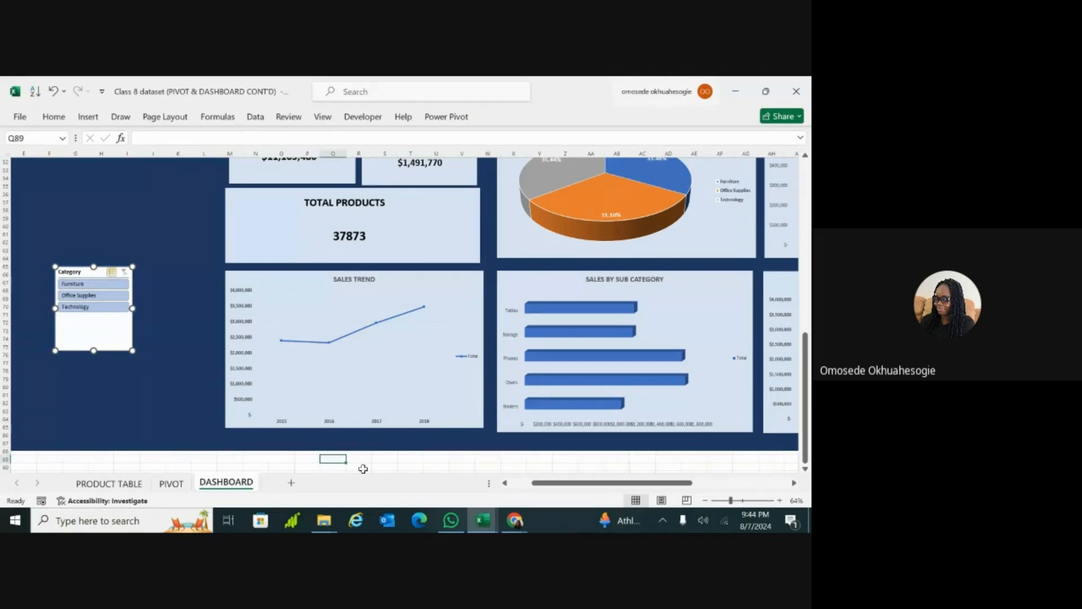
Step: Exclude Office Supplies from the Category slicer's selection, and reset the filter to show only Technology
{"action": "left_click", "coordinate": [727, 500]}
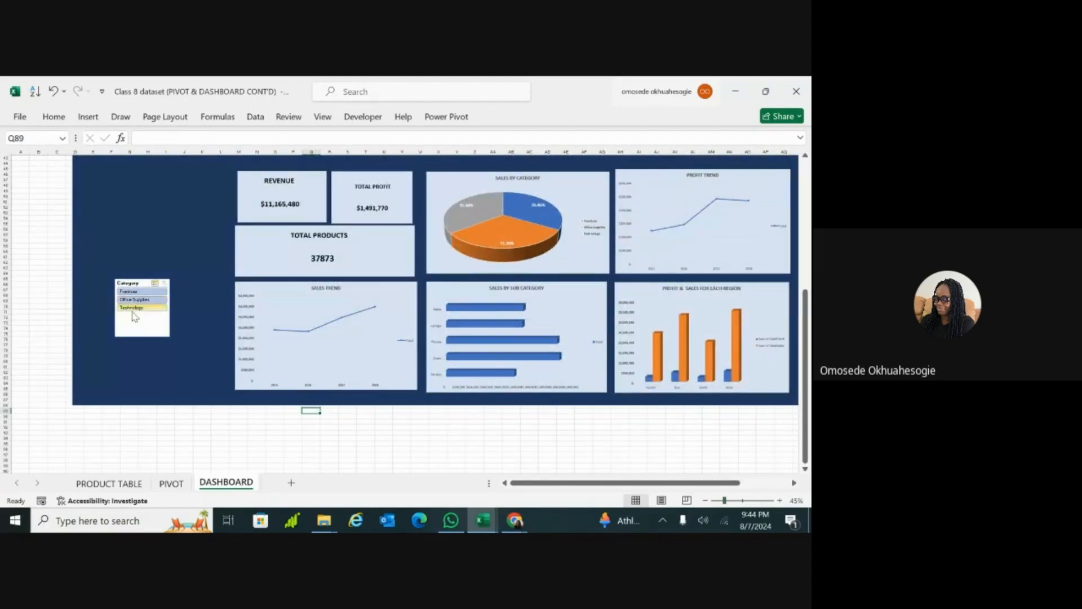
{"action": "left_click", "coordinate": [147, 300]}
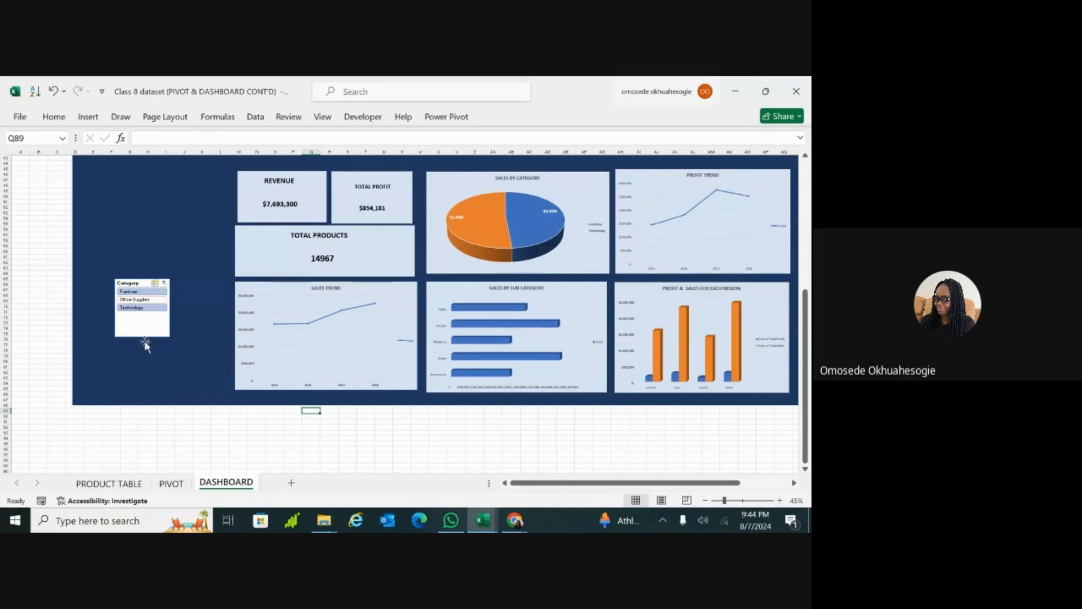
{"action": "left_click", "coordinate": [171, 433]}
{"action": "left_click", "coordinate": [164, 284]}
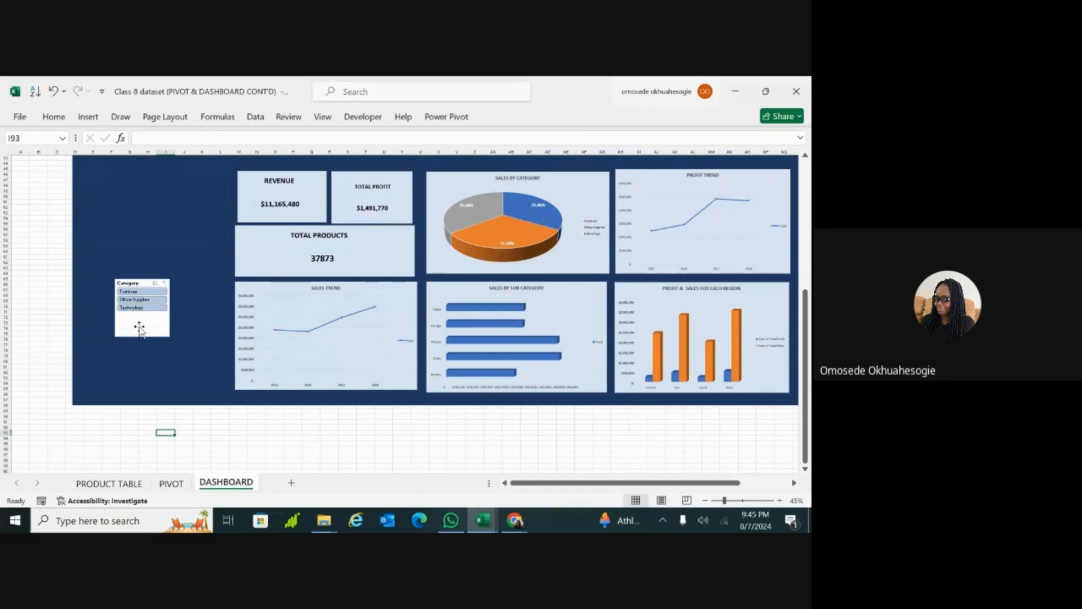
{"action": "left_click", "coordinate": [133, 307]}
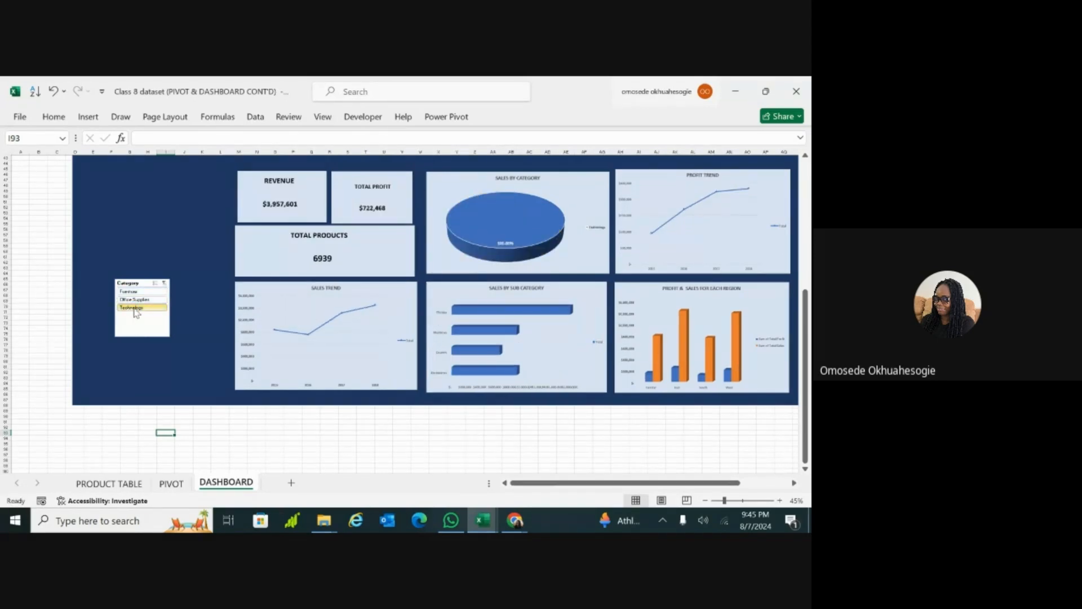
Step: Filter the dashboard to Office Supplies and to Furniture in turn with the Category slicer, and clear the slicer's filter
{"action": "left_click", "coordinate": [140, 300]}
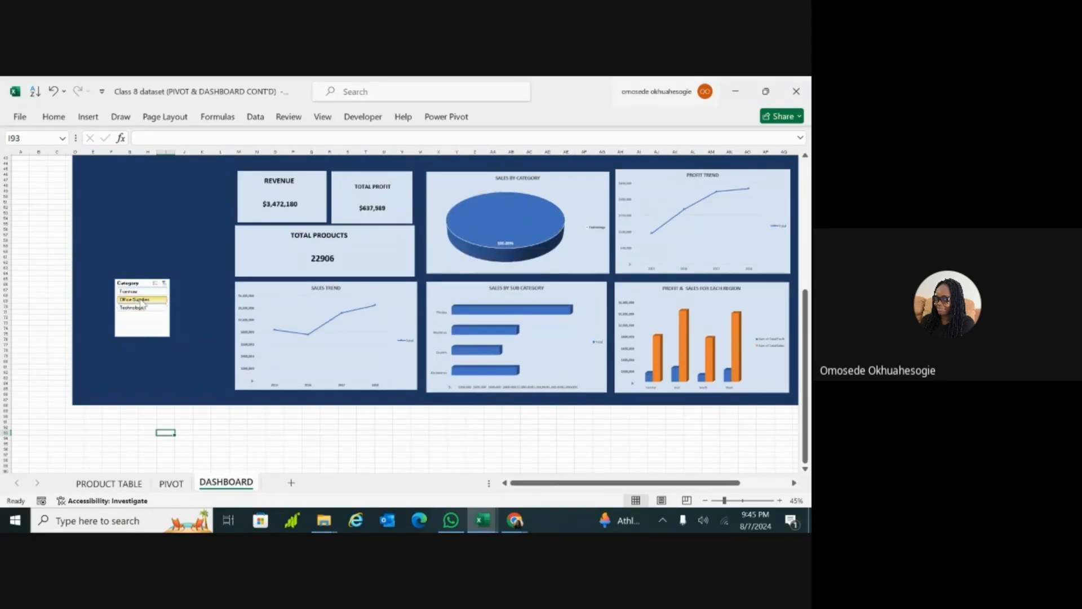
{"action": "left_click", "coordinate": [145, 292]}
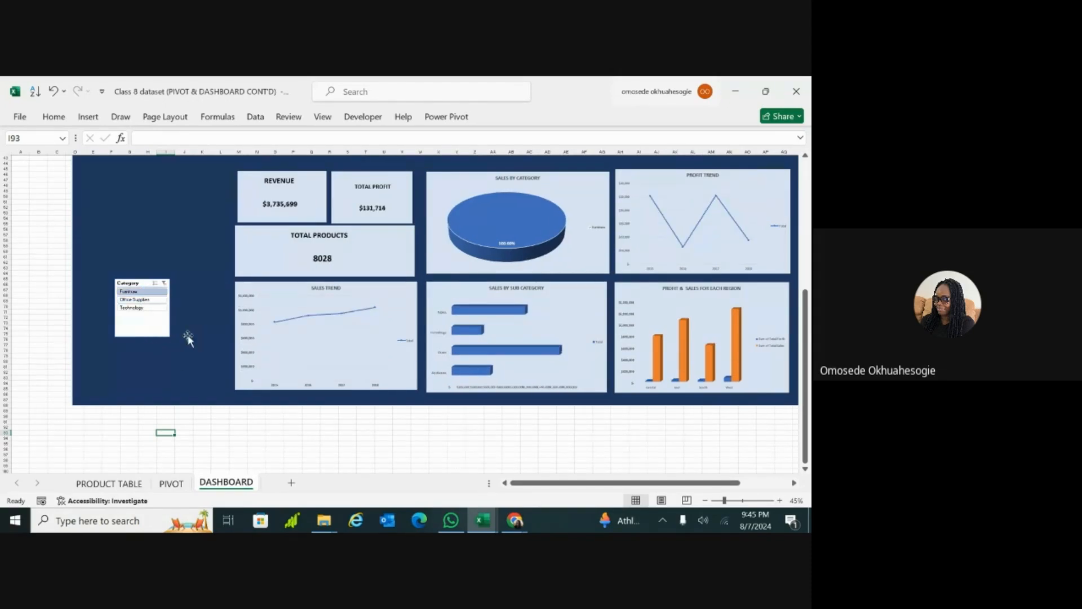
{"action": "left_click", "coordinate": [164, 284]}
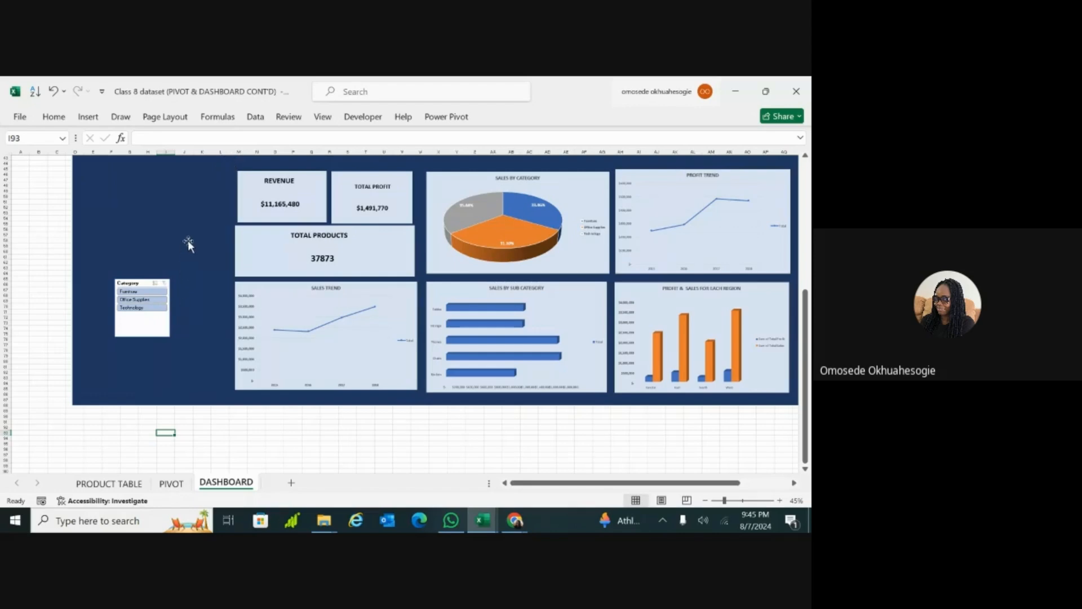
Step: Insert a State slicer based on the Sales by Sub Category chart
{"action": "left_click", "coordinate": [441, 292]}
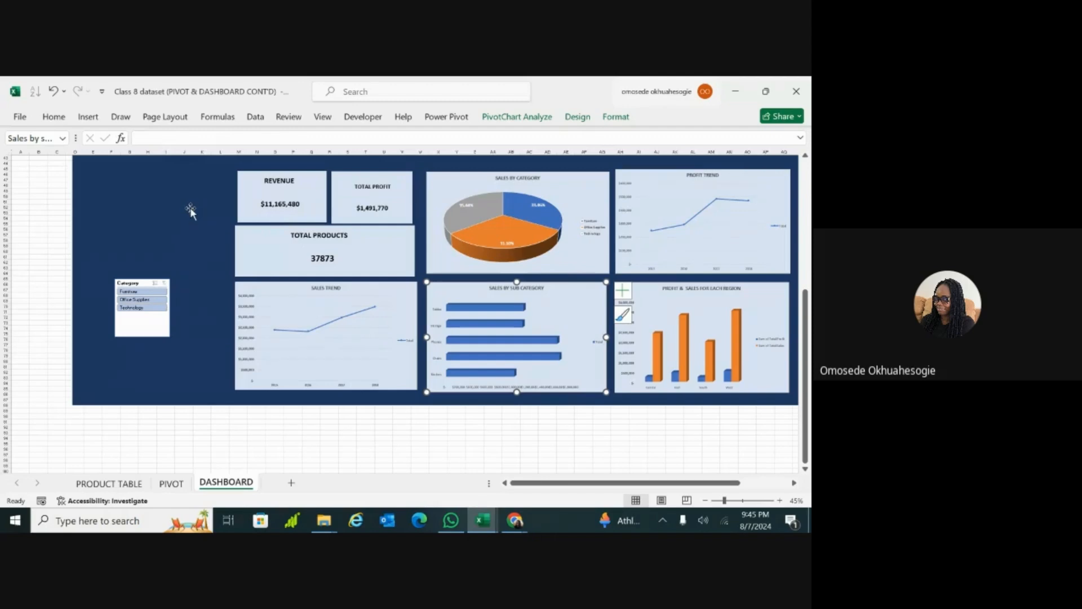
{"action": "left_click", "coordinate": [88, 117]}
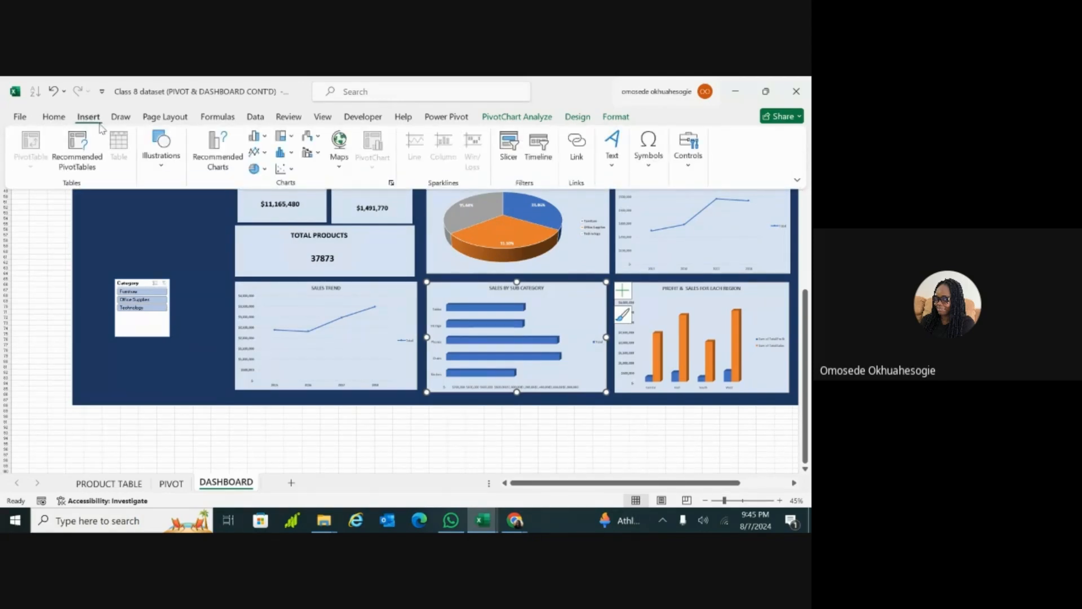
{"action": "left_click", "coordinate": [509, 147]}
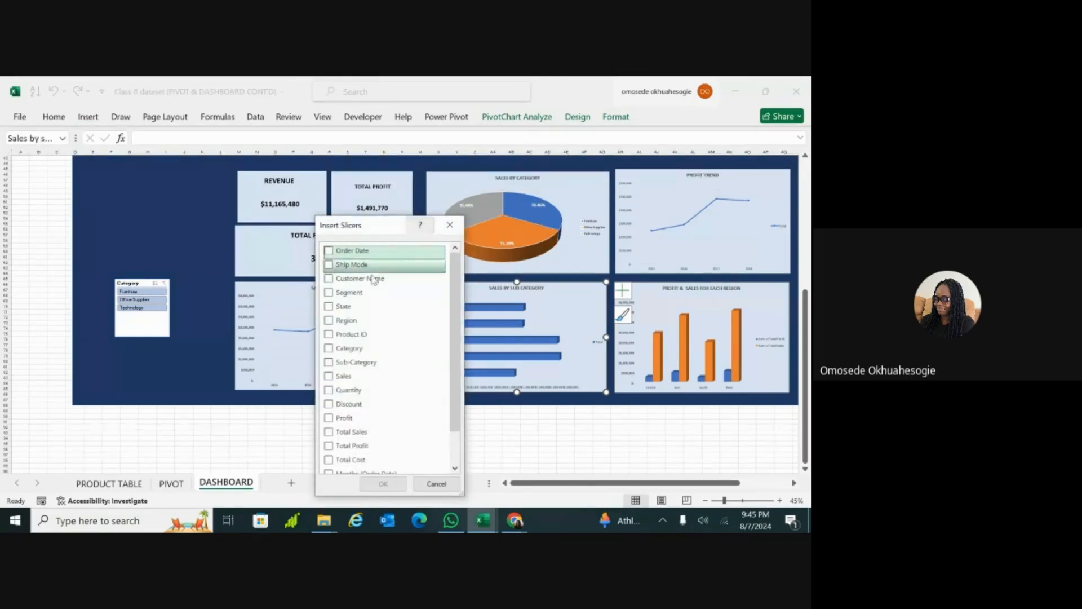
{"action": "left_click", "coordinate": [331, 311]}
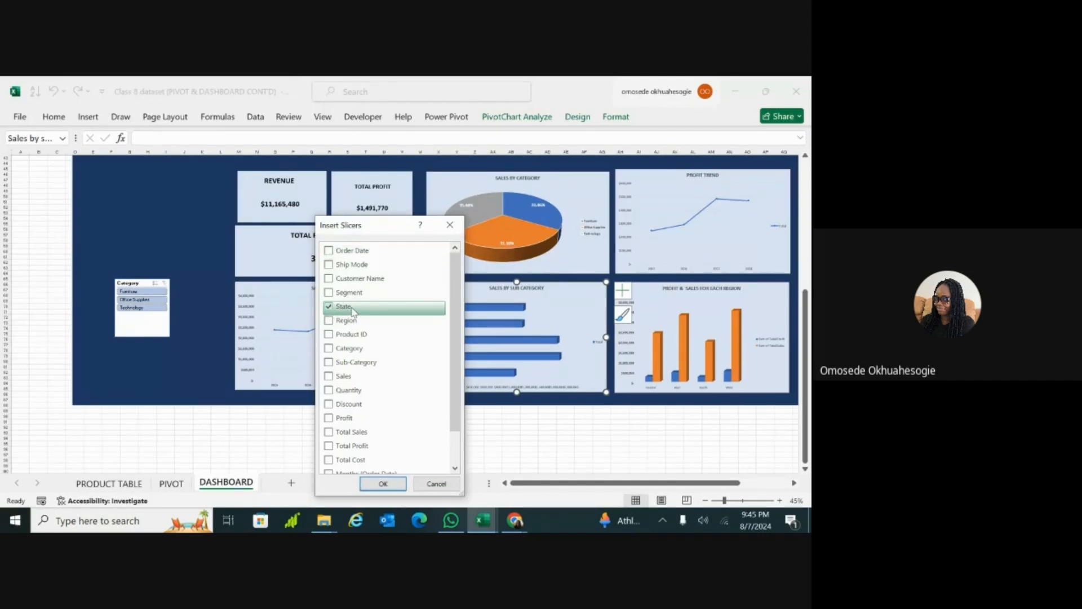
{"action": "left_click", "coordinate": [383, 483]}
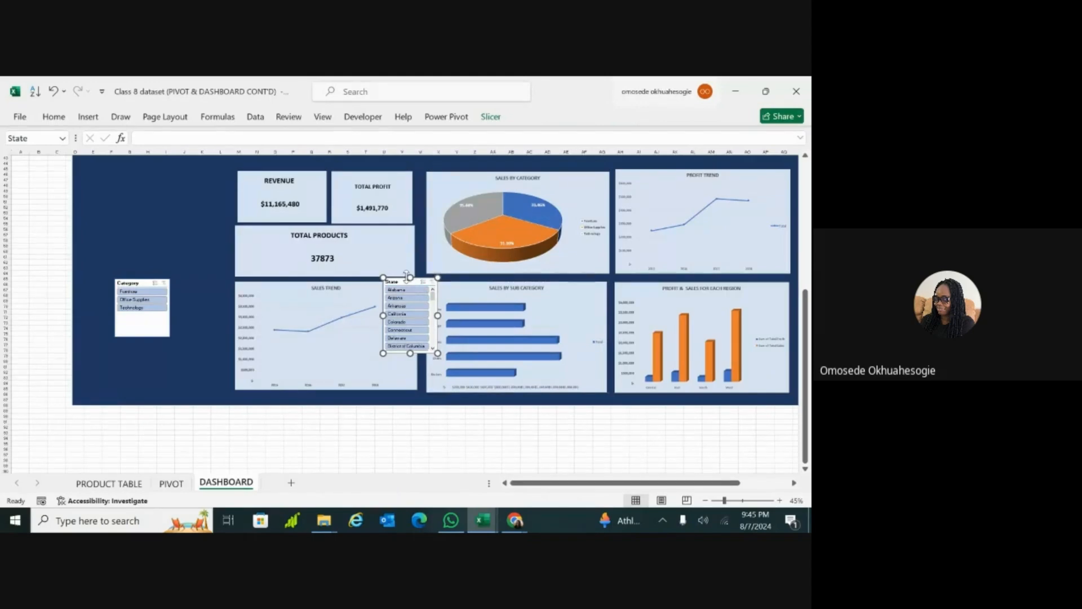
Step: Place the State slicer between the Category slicer and the Sales Trend chart, and stretch it vertically to list more states
{"action": "left_click_drag", "start_coordinate": [404, 282], "coordinate": [197, 229]}
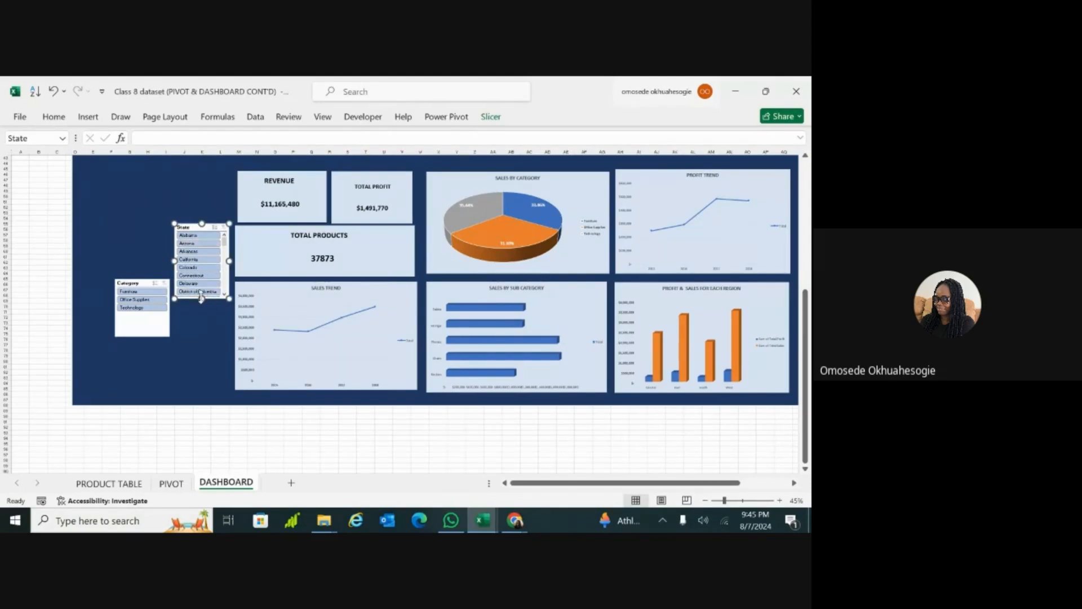
{"action": "left_click_drag", "start_coordinate": [202, 299], "coordinate": [202, 388]}
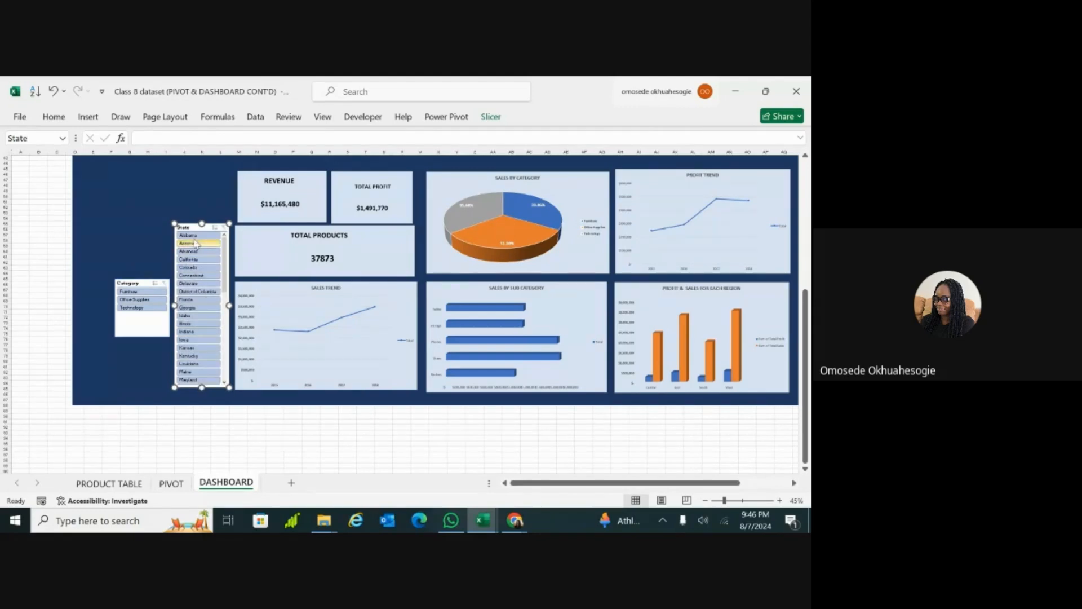
{"action": "left_click_drag", "start_coordinate": [199, 219], "coordinate": [201, 194]}
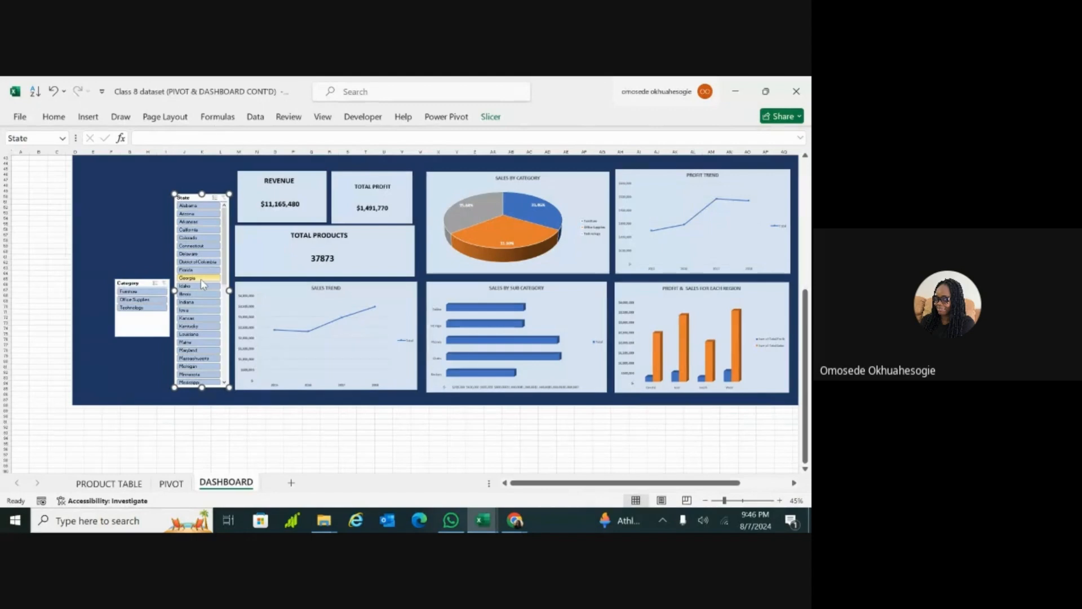
Step: Test the State slicer by filtering it to Arizona
{"action": "scroll", "coordinate": [201, 279], "scroll_direction": "up", "scroll_amount": 2, "text": "ctrl"}
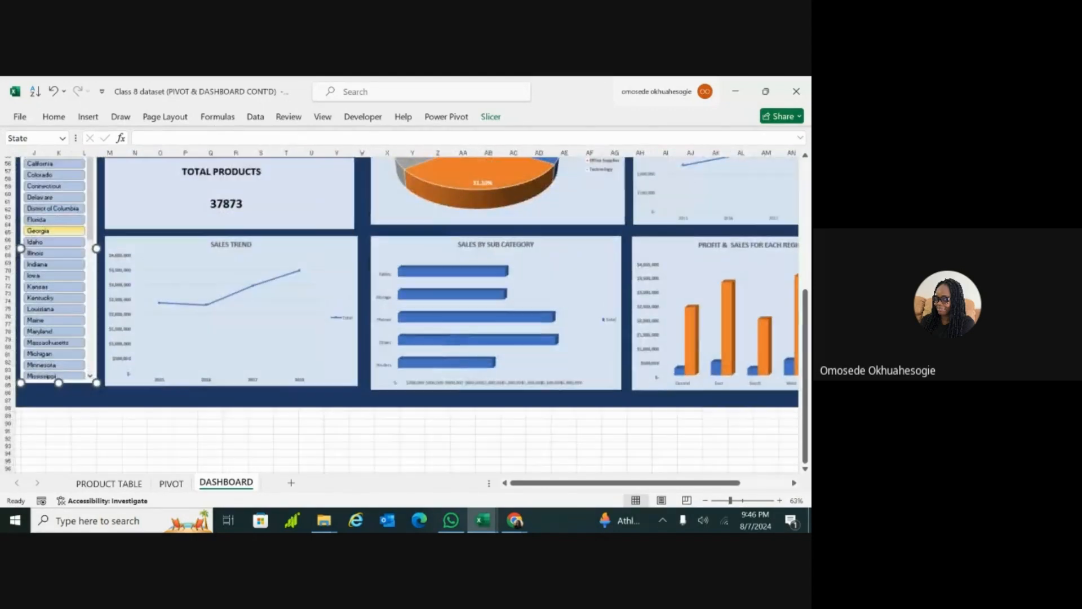
{"action": "scroll", "coordinate": [54, 230], "scroll_direction": "down", "scroll_amount": 2, "text": "ctrl"}
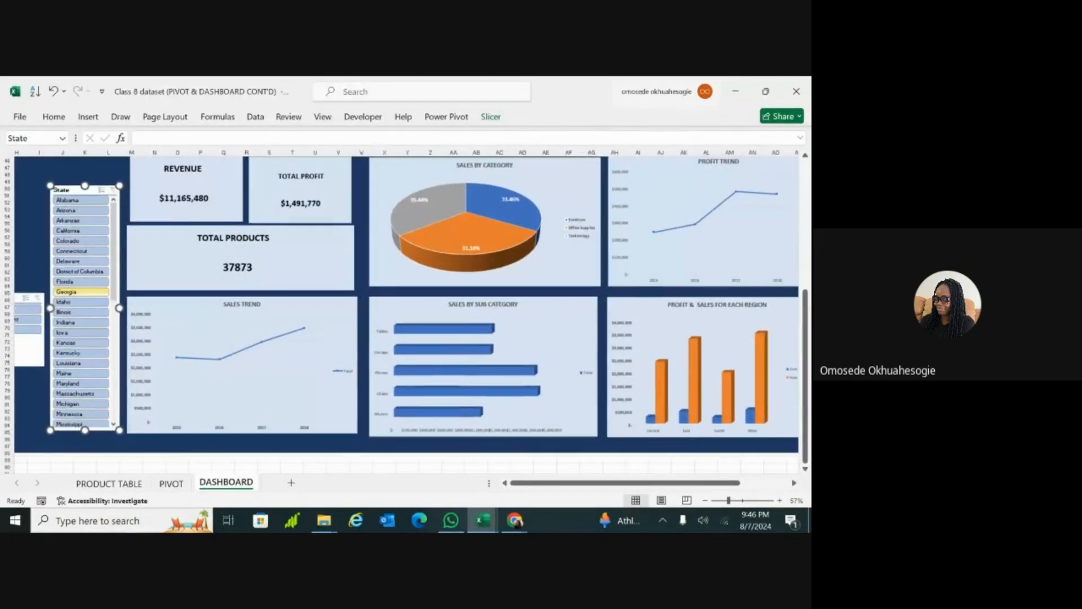
{"action": "scroll", "coordinate": [202, 279], "scroll_direction": "down", "scroll_amount": 2}
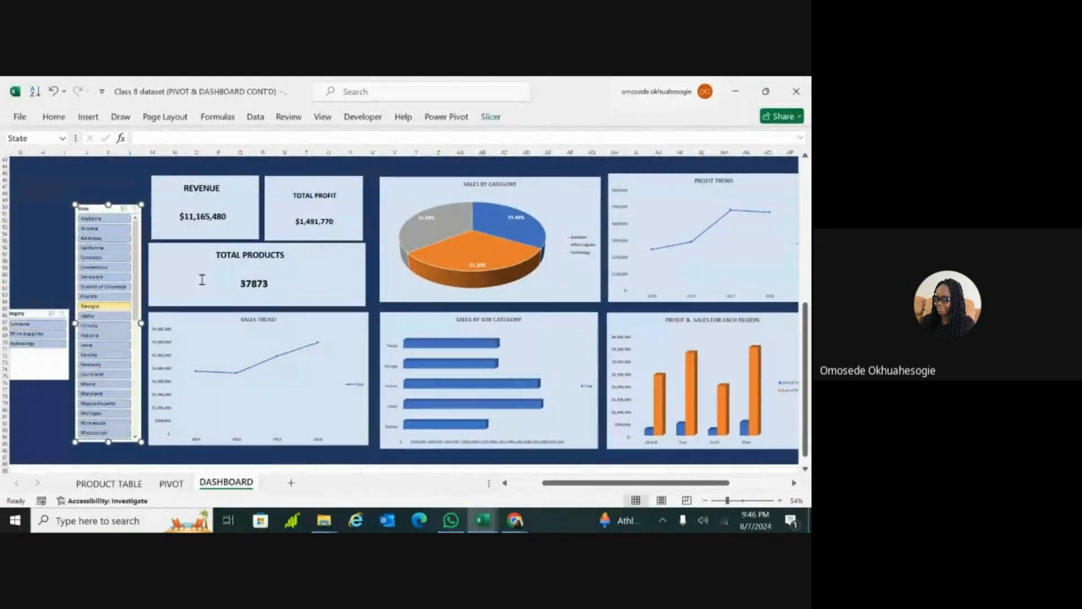
{"action": "left_click", "coordinate": [99, 231]}
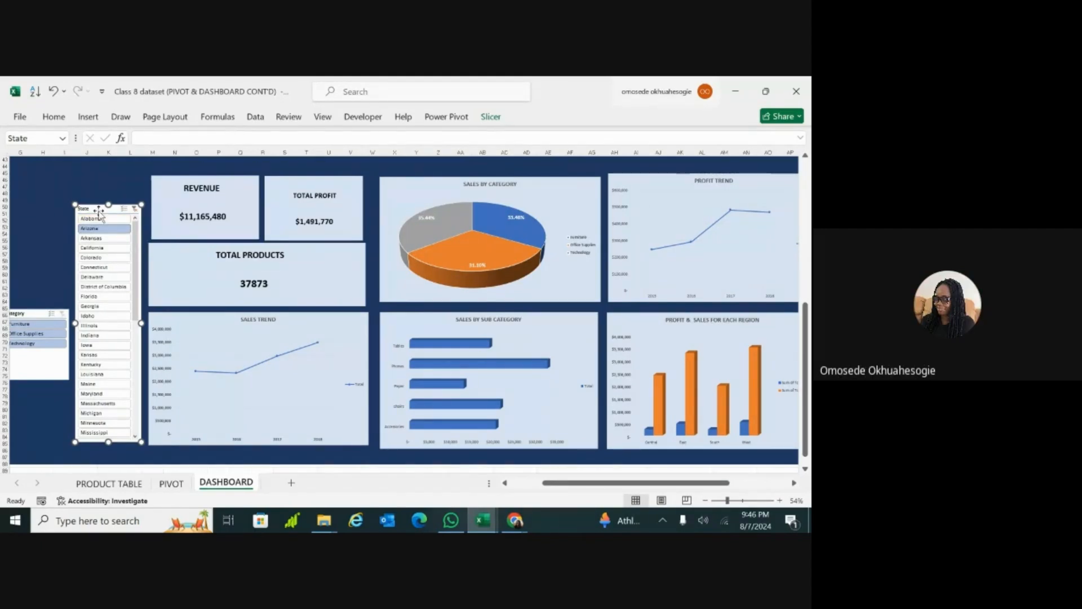
Step: Connect the State slicer also to the Profit ,Sales by regon, profit trend, Revenue, Sales trend, Sales_by_category, Total_Product and Total_Profit pivot tables
{"action": "right_click", "coordinate": [99, 213]}
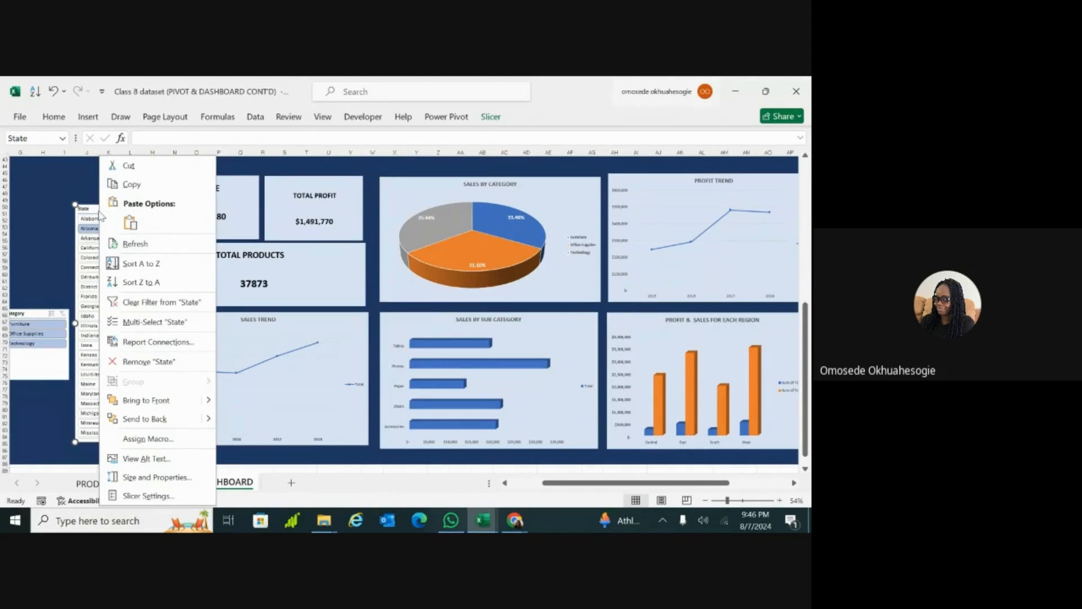
{"action": "left_click", "coordinate": [145, 343]}
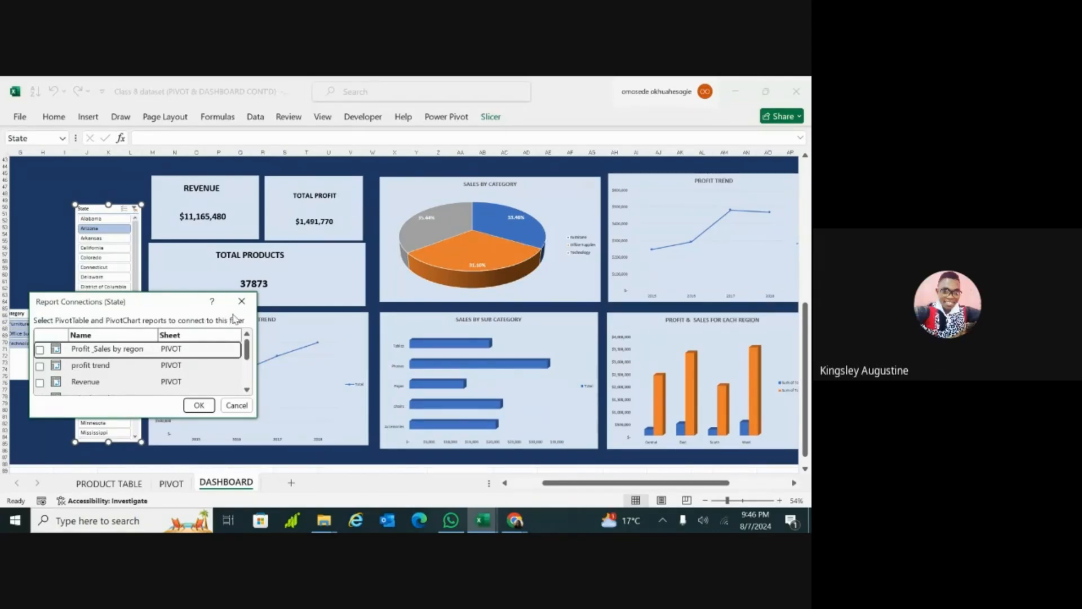
{"action": "left_click", "coordinate": [39, 365]}
{"action": "left_click", "coordinate": [39, 382]}
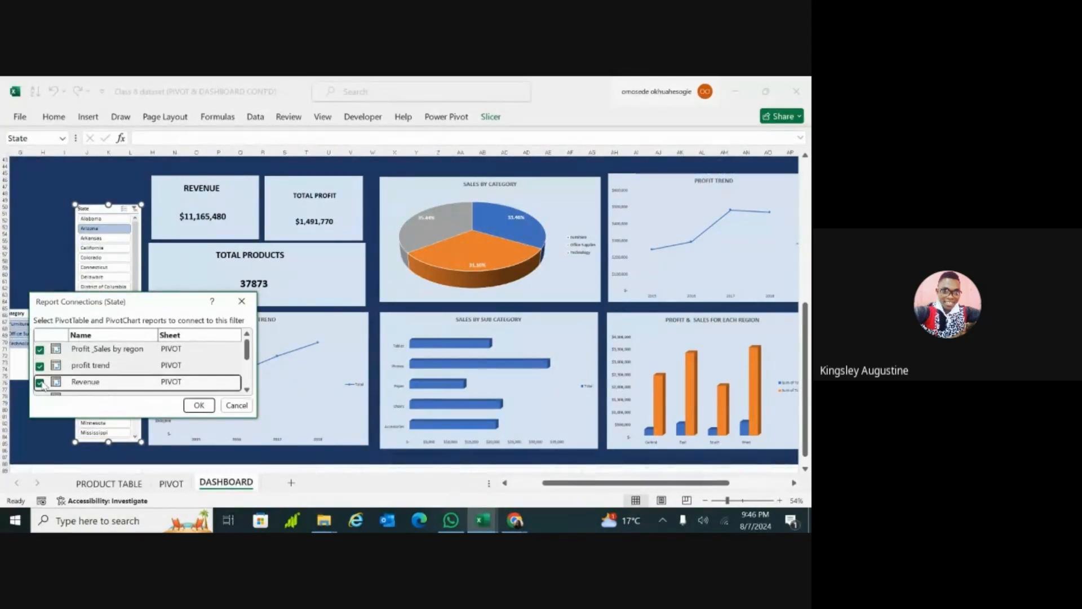
{"action": "mouse_move", "coordinate": [247, 349]}
{"action": "left_mouse_down"}
{"action": "mouse_move", "coordinate": [249, 379]}
{"action": "mouse_move", "coordinate": [248, 368]}
{"action": "left_mouse_up"}
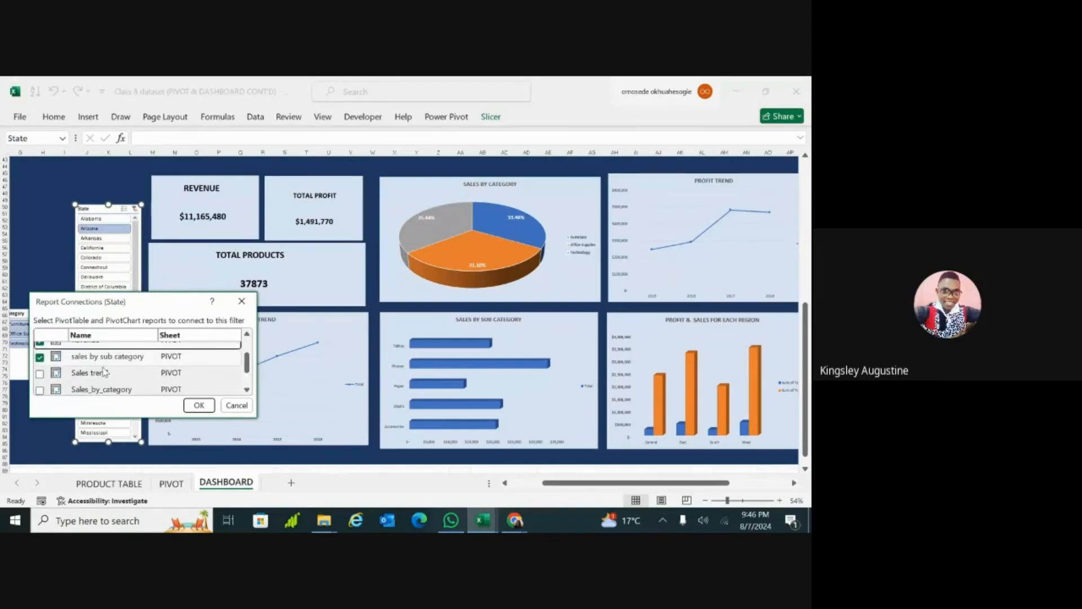
{"action": "left_click", "coordinate": [39, 373]}
{"action": "left_click", "coordinate": [39, 389]}
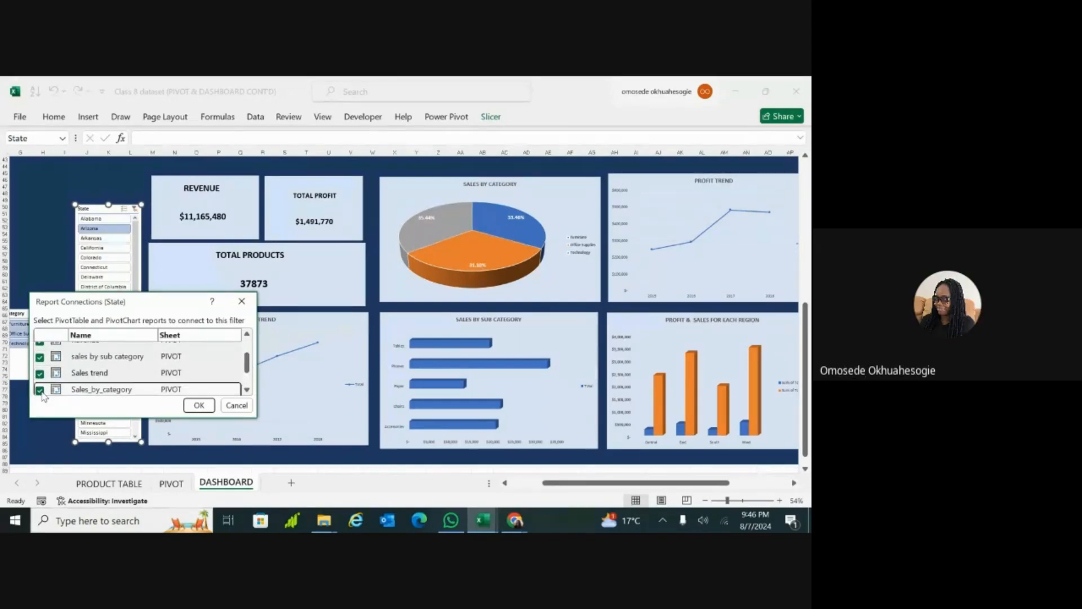
{"action": "left_click_drag", "start_coordinate": [247, 366], "coordinate": [250, 386]}
{"action": "left_click", "coordinate": [40, 371]}
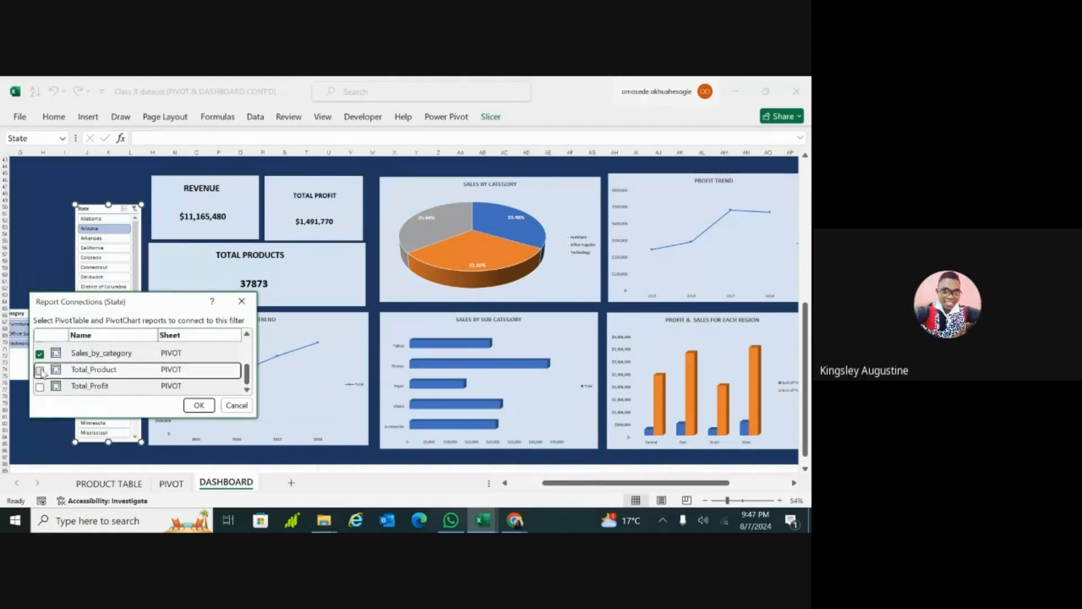
{"action": "left_click", "coordinate": [40, 387]}
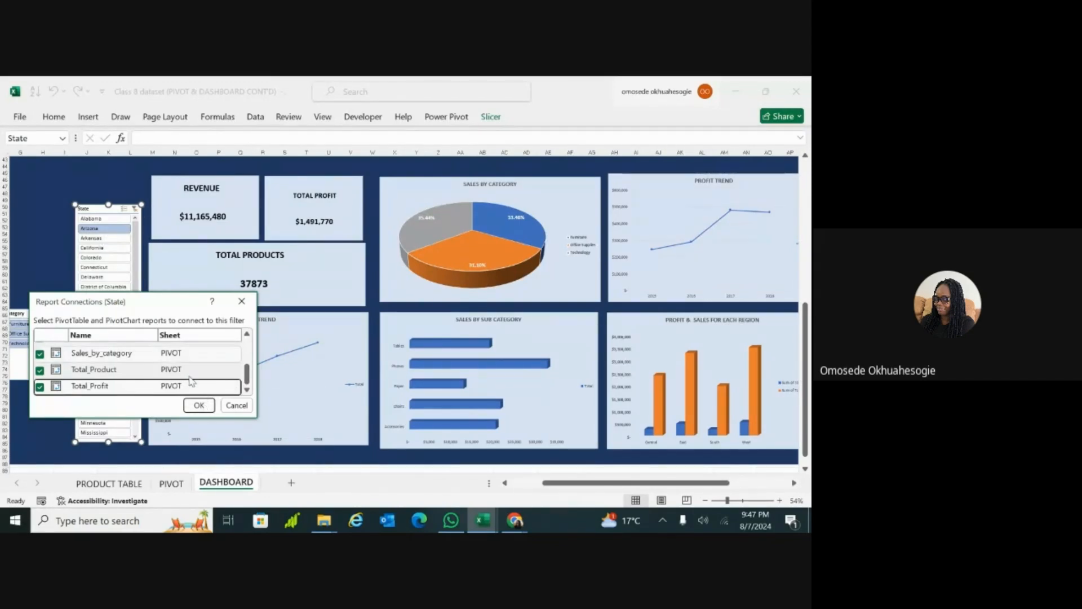
{"action": "left_click", "coordinate": [199, 406]}
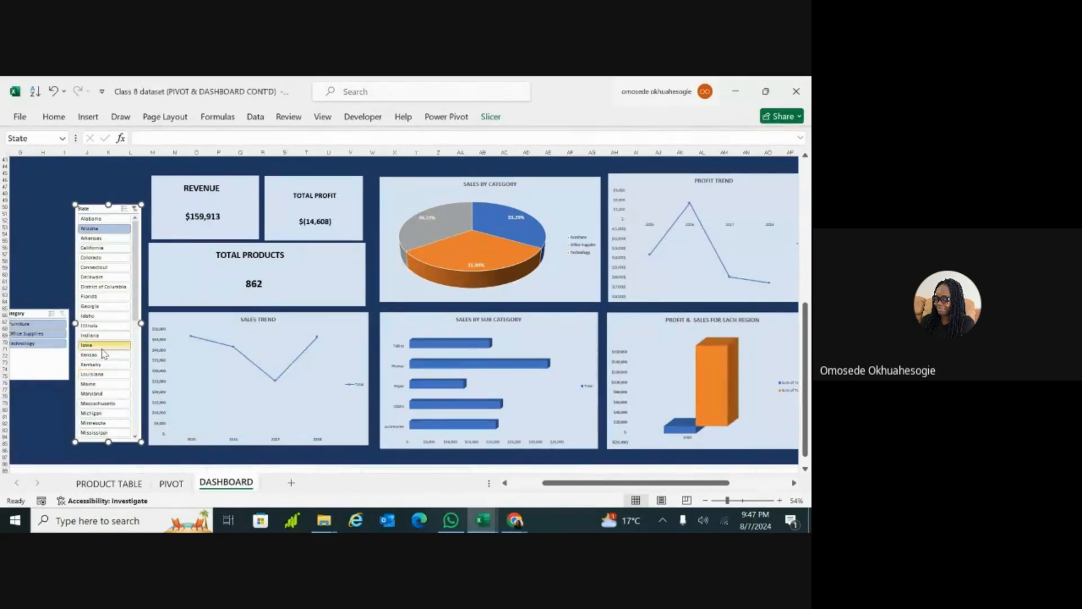
Step: Filter the dashboard to Delaware with the State slicer, and compare its figures with the pivot tables on the PIVOT sheet
{"action": "left_click", "coordinate": [107, 277]}
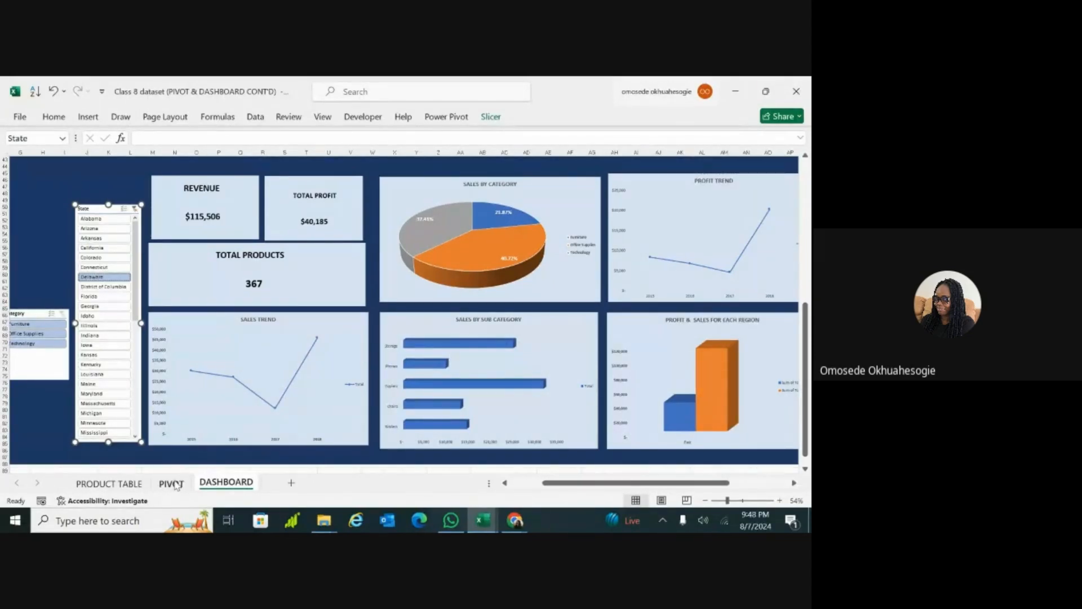
{"action": "left_click", "coordinate": [173, 486]}
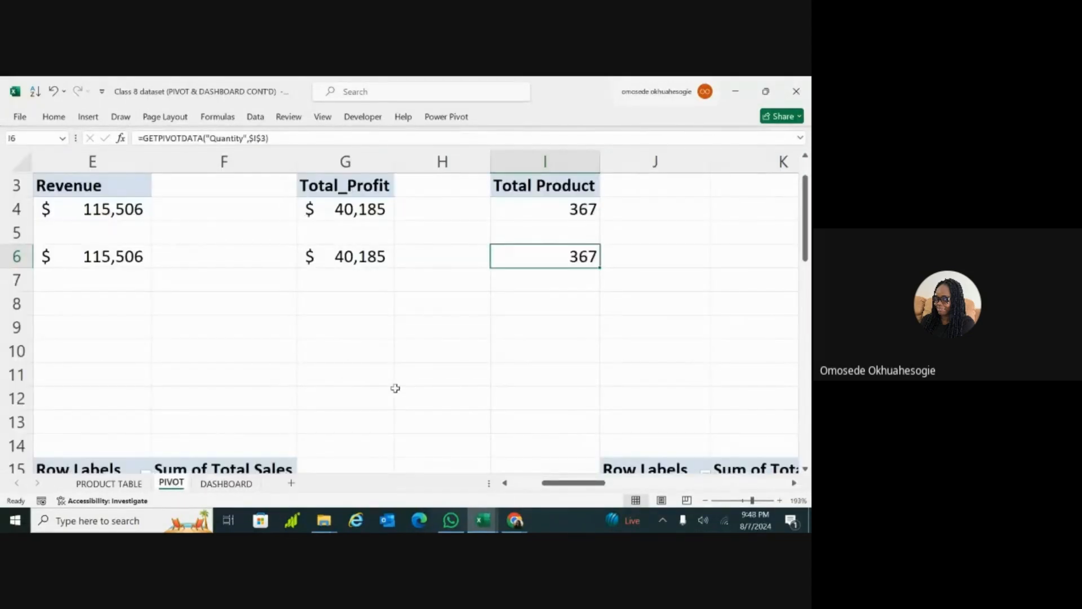
{"action": "scroll", "coordinate": [414, 310], "scroll_direction": "down", "scroll_amount": 6}
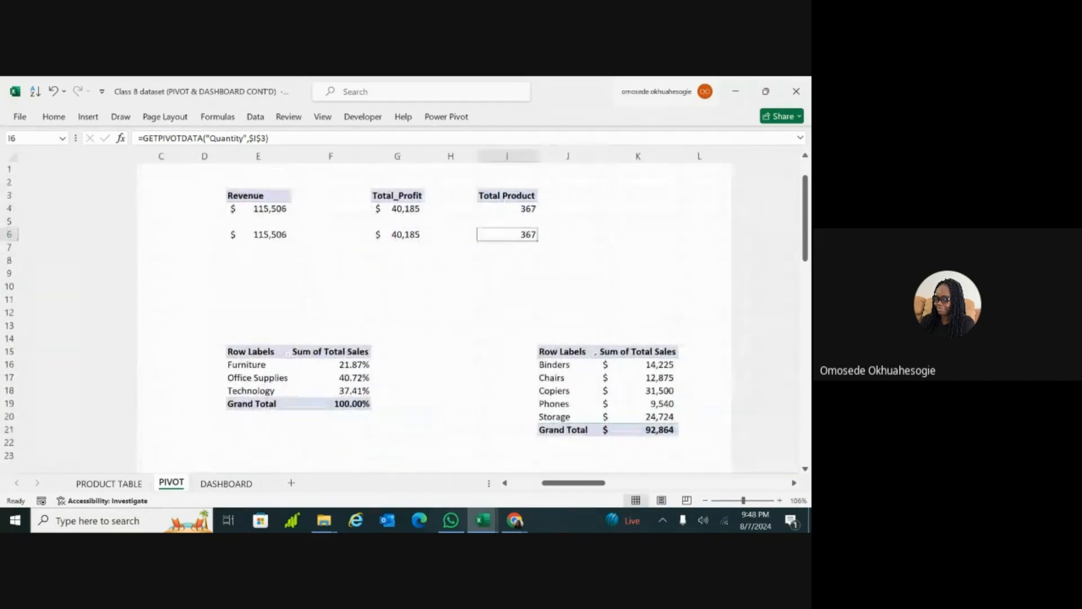
{"action": "scroll", "coordinate": [278, 437], "scroll_direction": "down", "scroll_amount": 1}
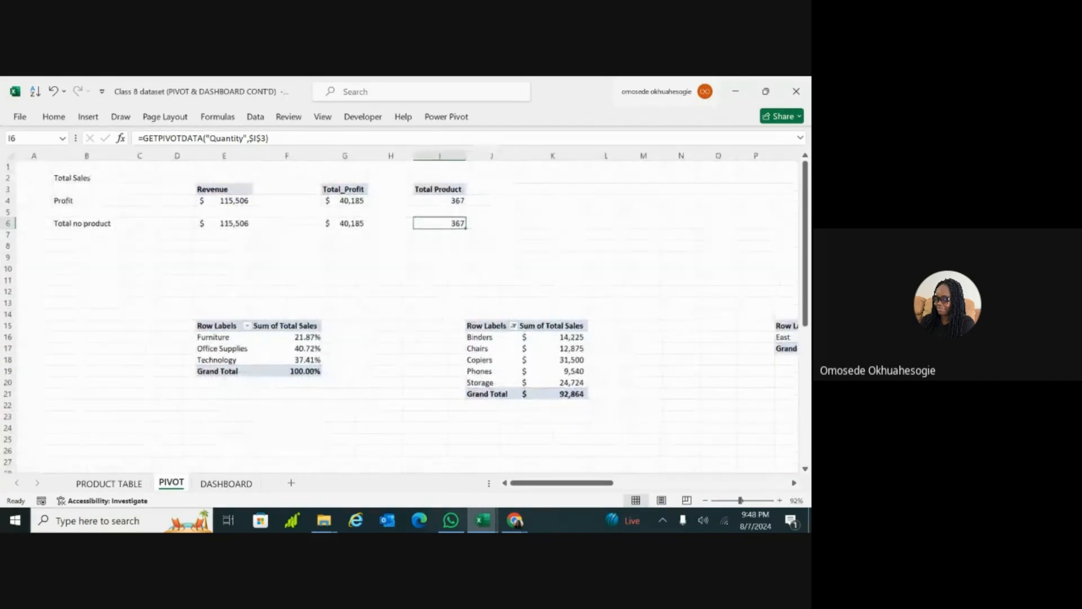
{"action": "left_click", "coordinate": [228, 484]}
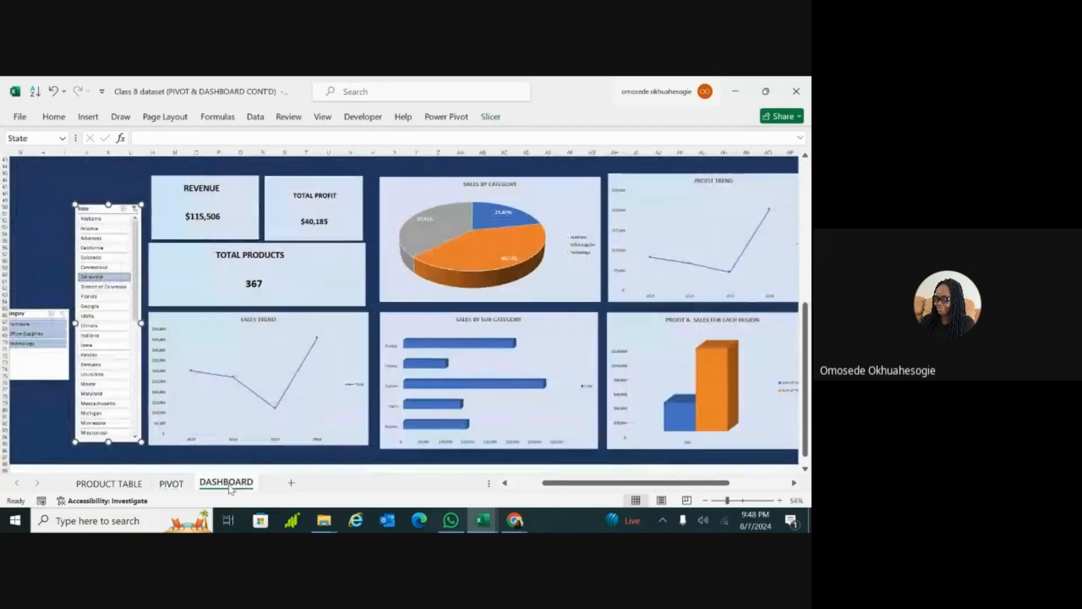
{"action": "left_click", "coordinate": [167, 486]}
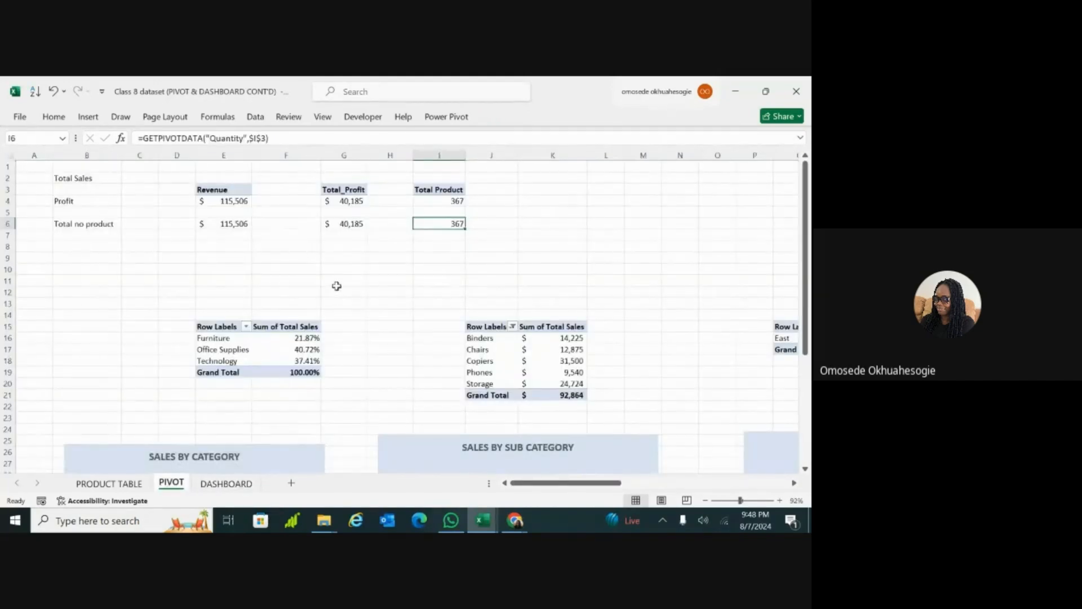
{"action": "left_click", "coordinate": [227, 486]}
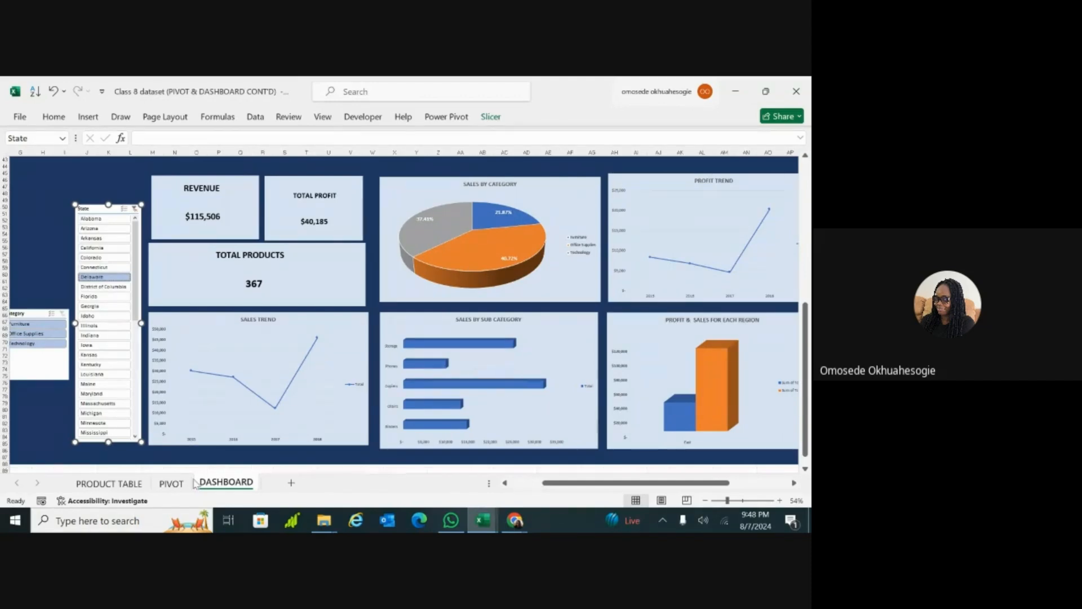
Step: Sort the sub-category pivot table on the PIVOT sheet in descending order by Sum of Total Sales, and check its bar chart
{"action": "left_click", "coordinate": [172, 485]}
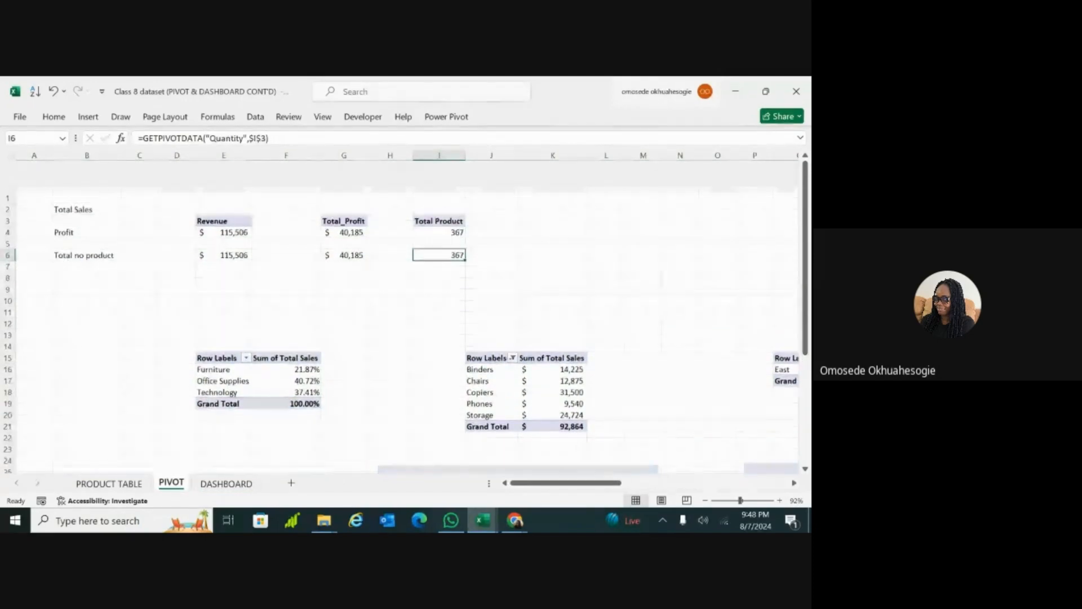
{"action": "scroll", "coordinate": [406, 315], "scroll_direction": "down", "scroll_amount": 1}
{"action": "scroll", "coordinate": [406, 316], "scroll_direction": "right", "scroll_amount": 2}
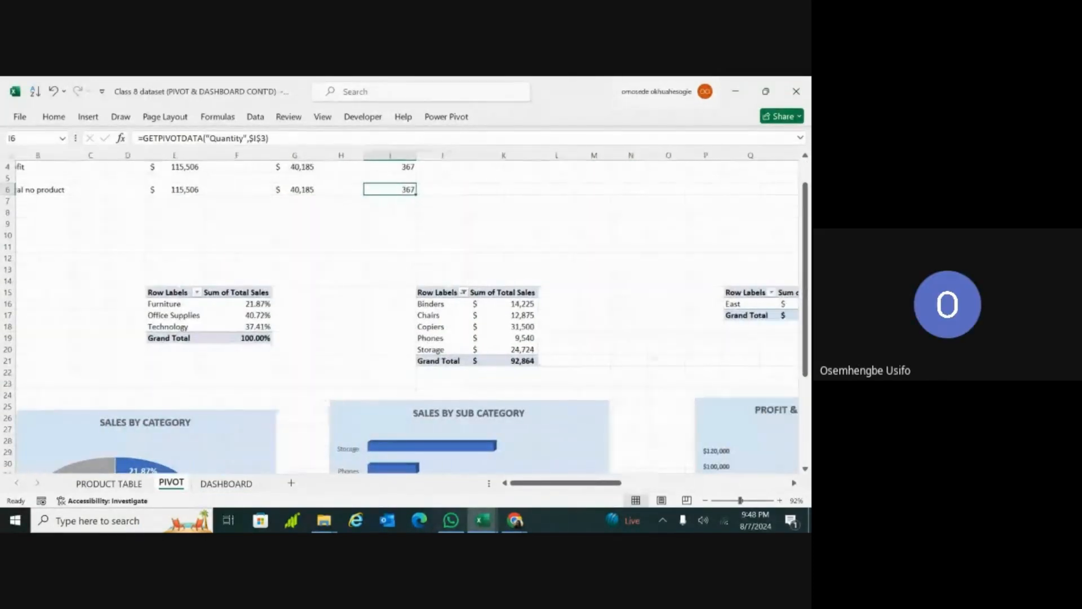
{"action": "scroll", "coordinate": [406, 316], "scroll_direction": "down", "scroll_amount": 2}
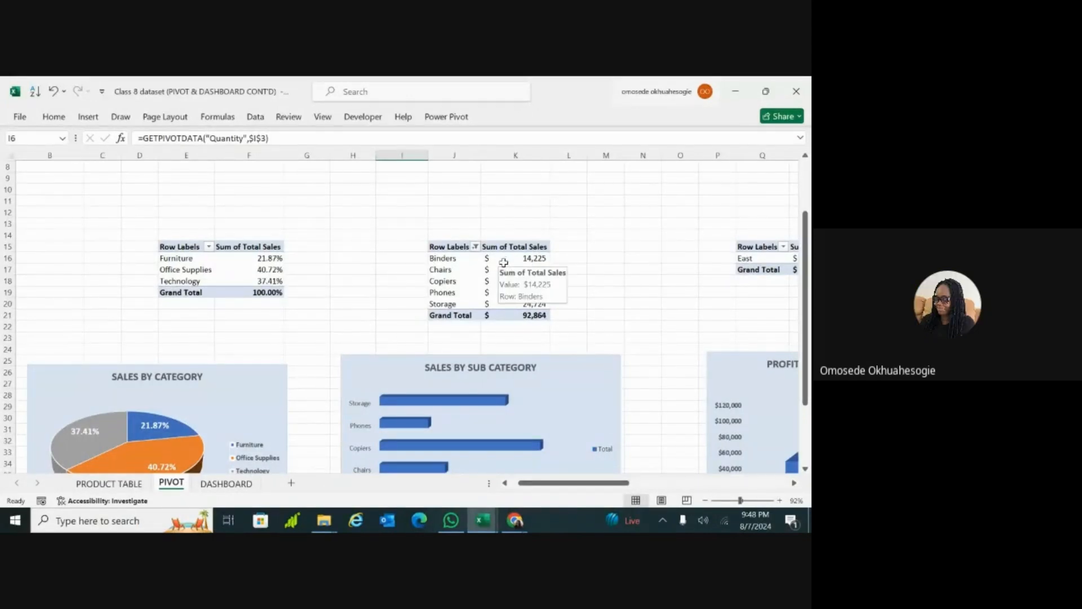
{"action": "left_click", "coordinate": [475, 247]}
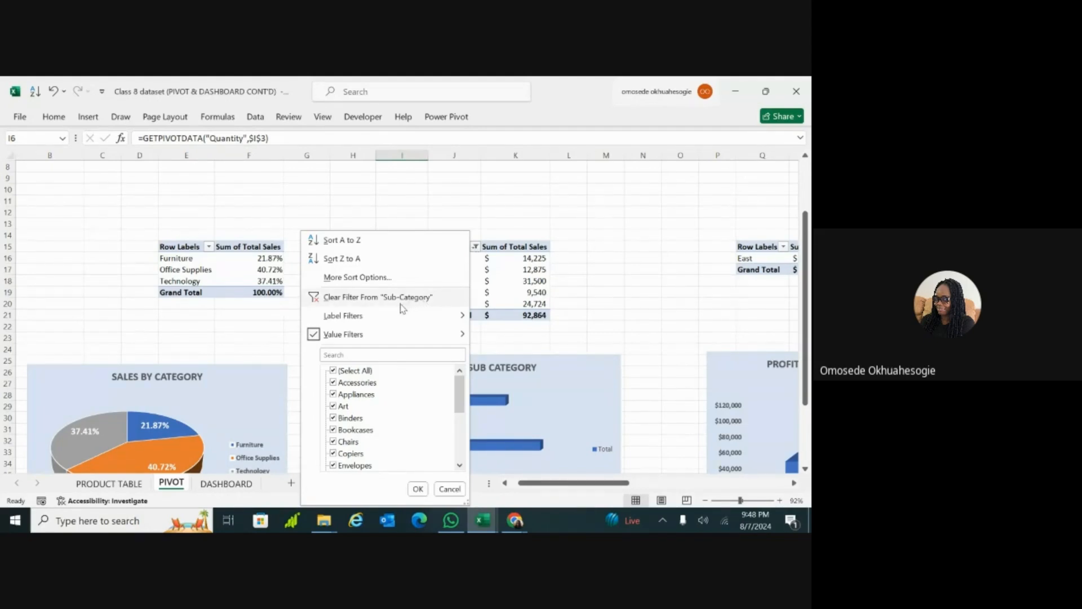
{"action": "mouse_move", "coordinate": [394, 311]}
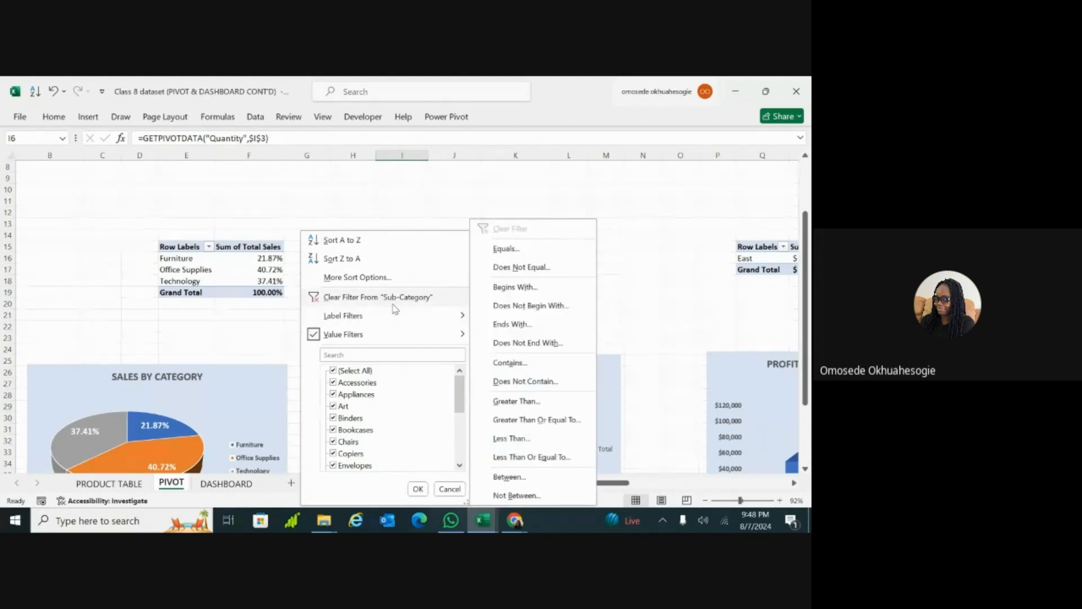
{"action": "left_click", "coordinate": [395, 277]}
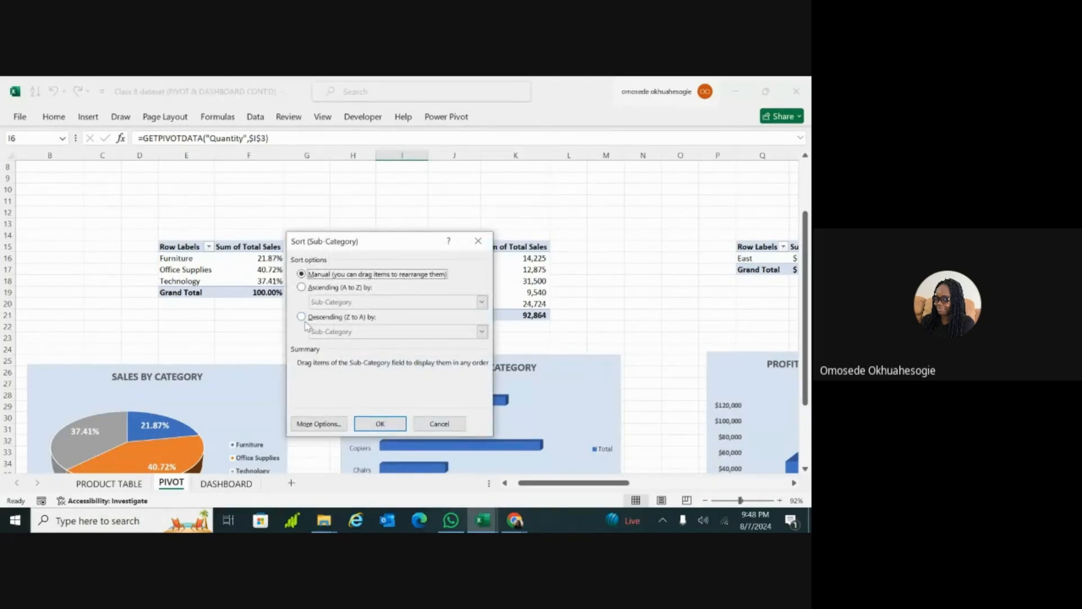
{"action": "left_click", "coordinate": [302, 317]}
{"action": "left_click", "coordinate": [347, 335]}
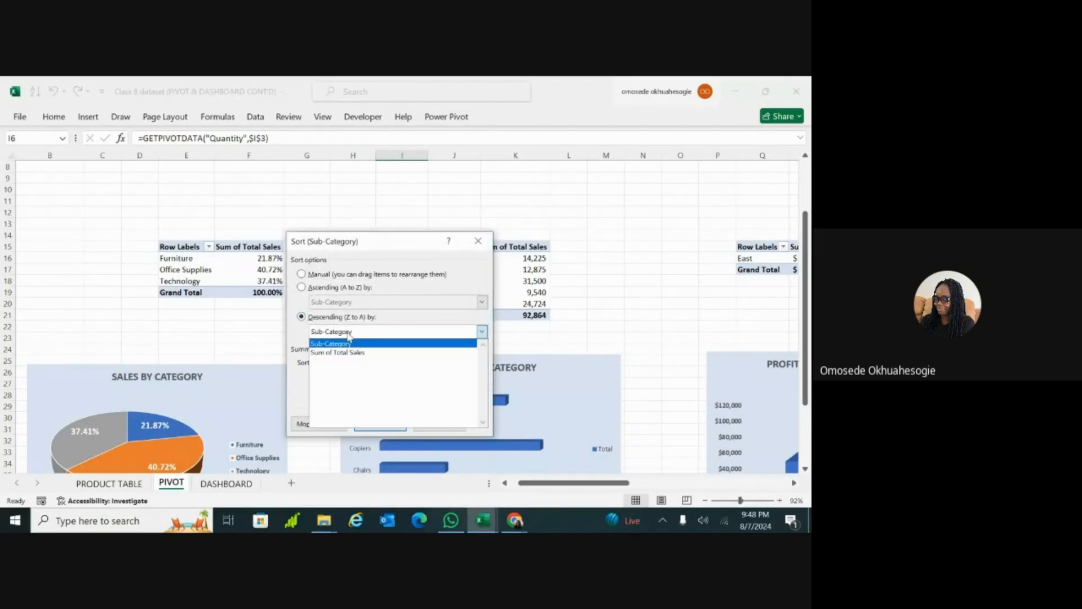
{"action": "left_click", "coordinate": [349, 352]}
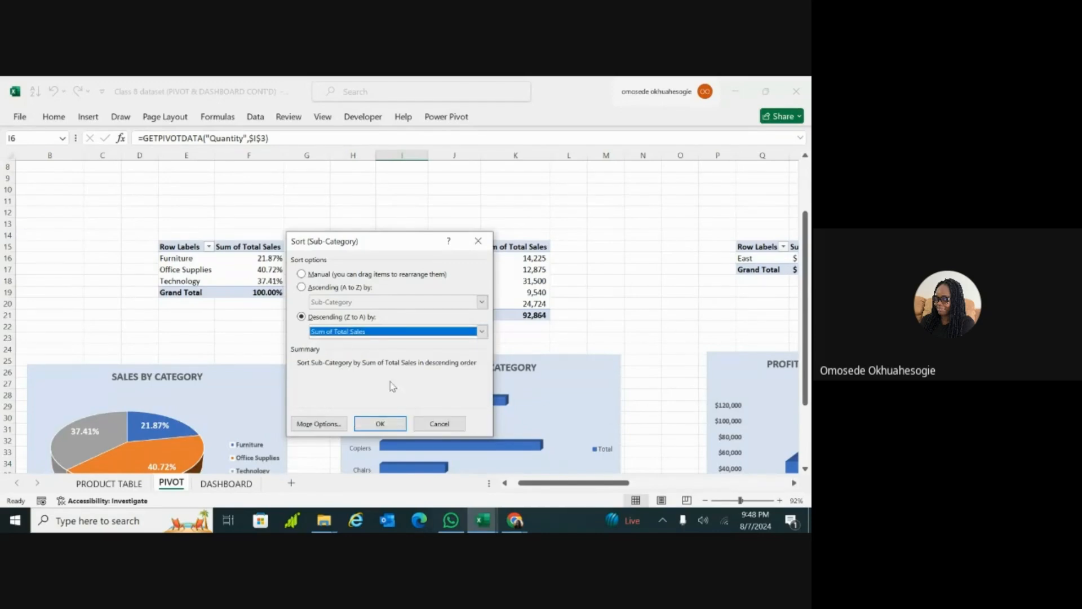
{"action": "left_click", "coordinate": [389, 424]}
{"action": "scroll", "coordinate": [570, 380], "scroll_direction": "up", "scroll_amount": 3}
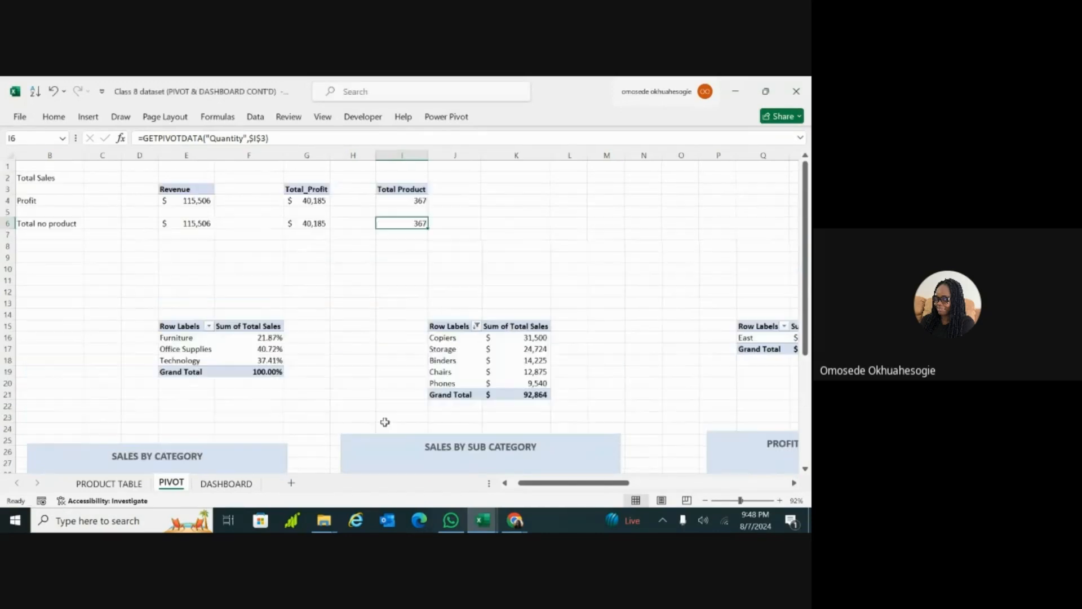
{"action": "scroll", "coordinate": [572, 381], "scroll_direction": "down", "scroll_amount": 6}
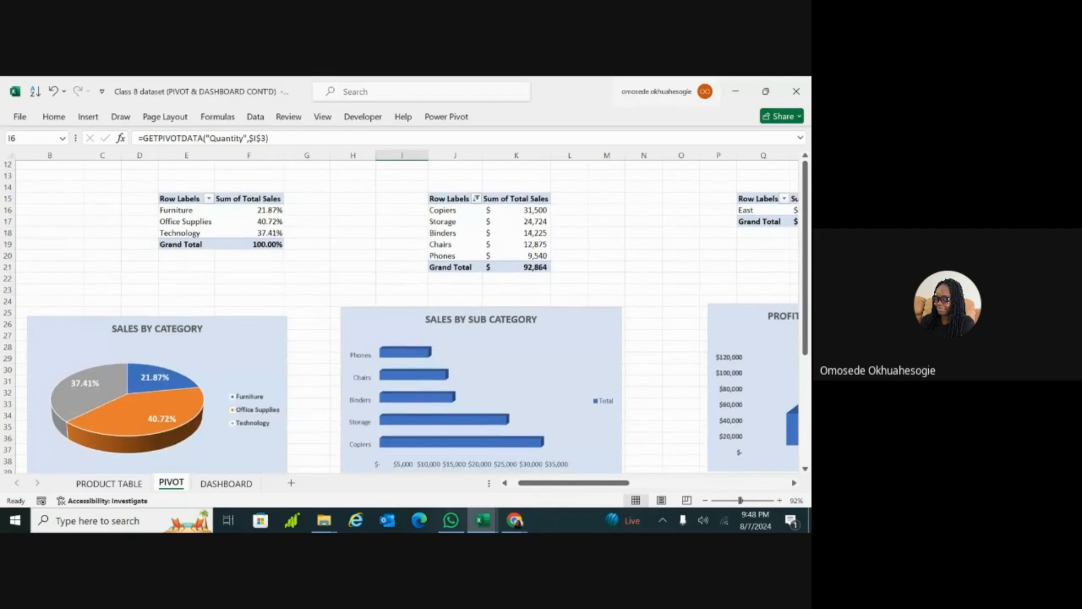
{"action": "scroll", "coordinate": [534, 418], "scroll_direction": "down", "scroll_amount": 1}
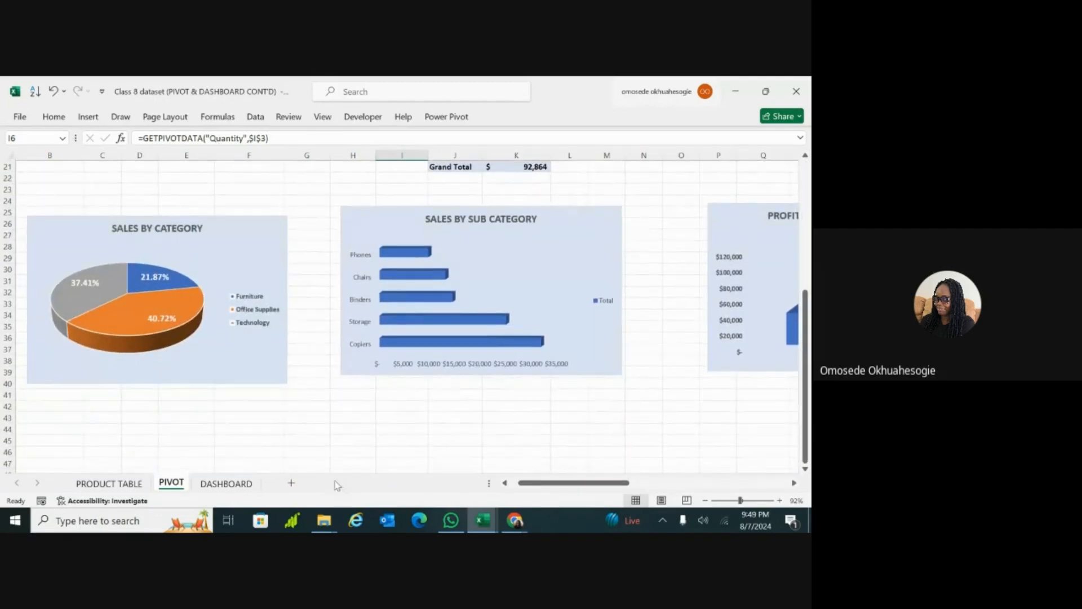
Step: Test the State slicer on the DASHBOARD sheet by filtering to Indiana, Kansas, Florida and Colorado in turn
{"action": "left_click", "coordinate": [226, 484]}
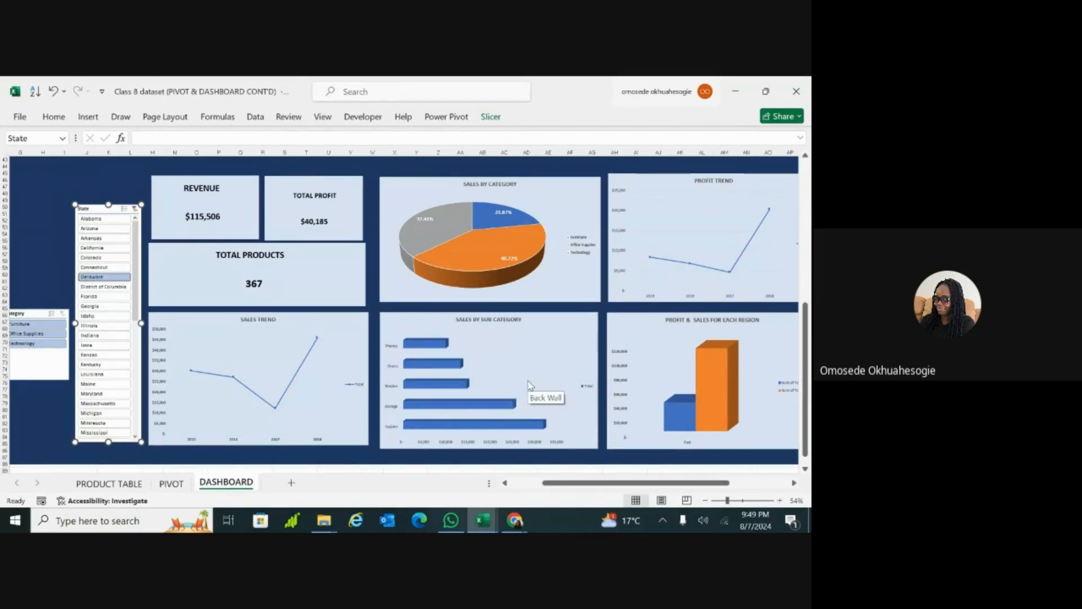
{"action": "left_click", "coordinate": [102, 336]}
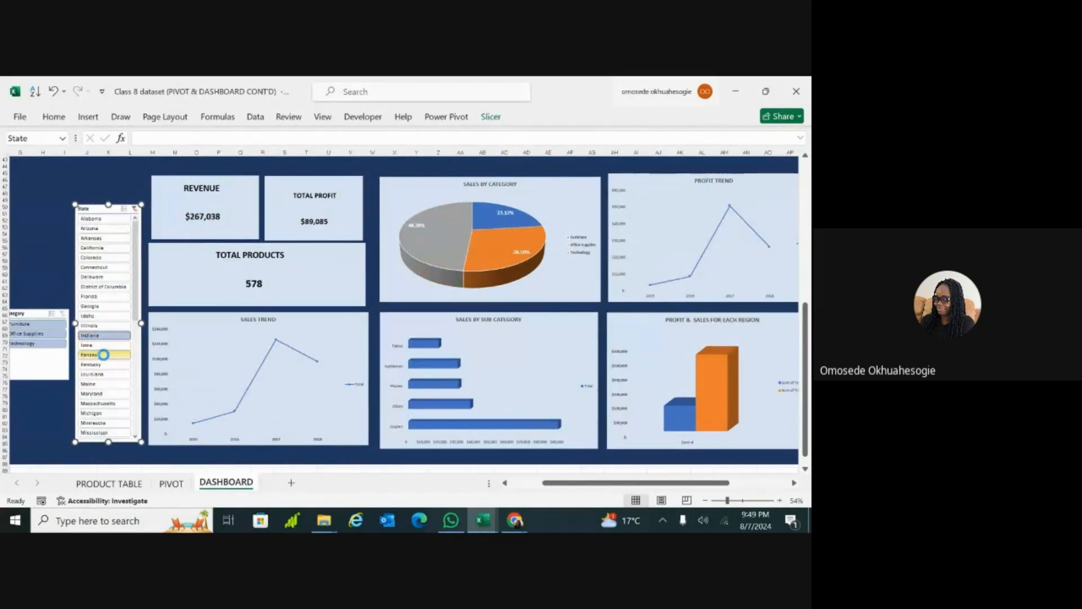
{"action": "left_click", "coordinate": [104, 356]}
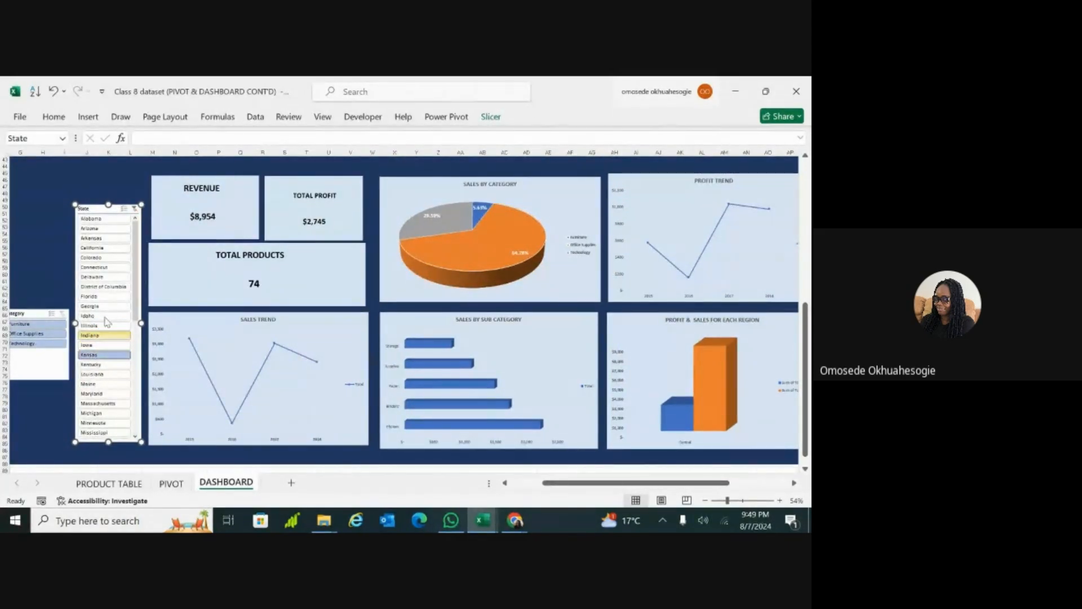
{"action": "left_click", "coordinate": [105, 297]}
{"action": "left_click", "coordinate": [116, 258]}
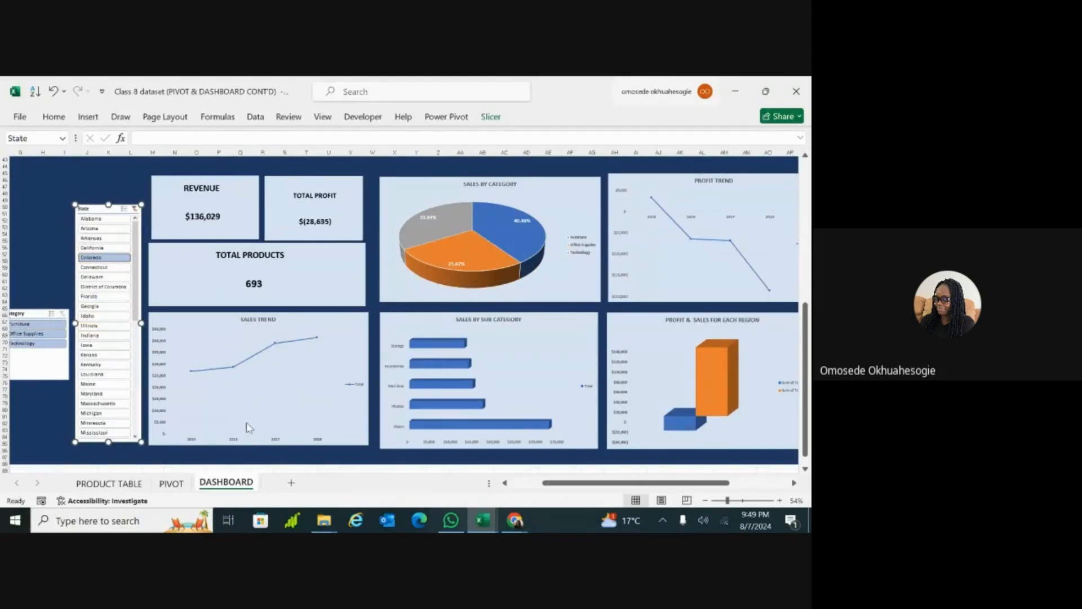
Step: Examine Colorado's profit and sales columns, axis and legend up close in the Profit & Sales for Each Region chart
{"action": "left_click", "coordinate": [521, 459]}
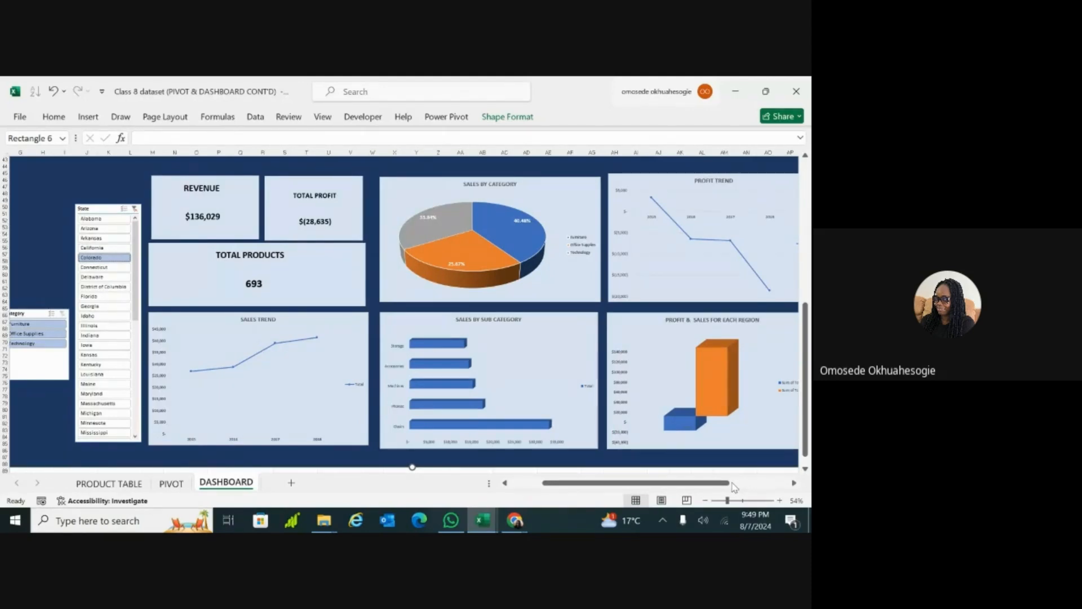
{"action": "left_click_drag", "start_coordinate": [727, 501], "coordinate": [724, 501]}
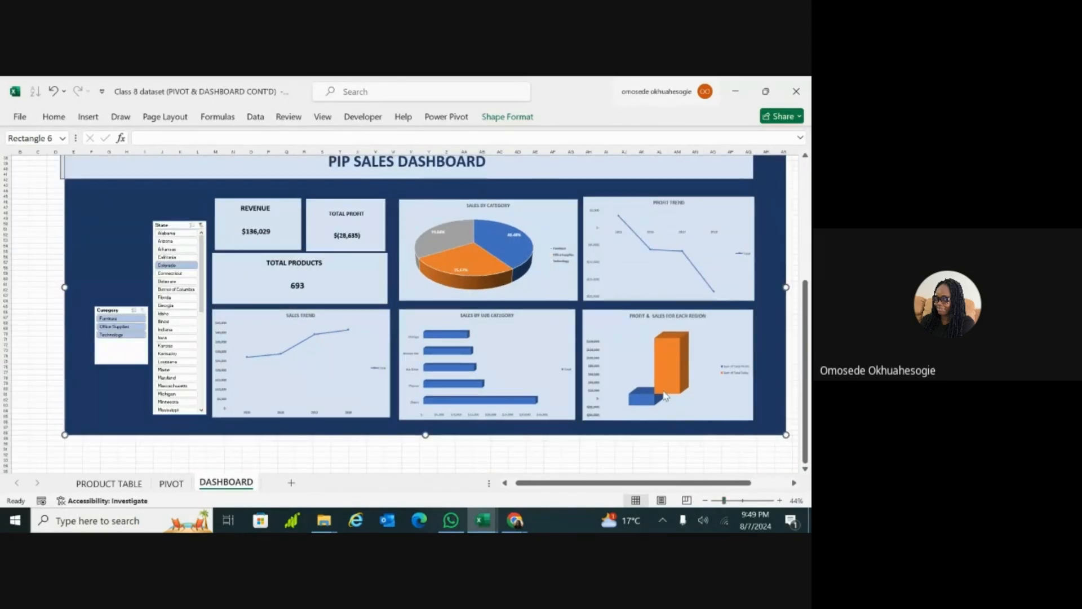
{"action": "left_click", "coordinate": [672, 408]}
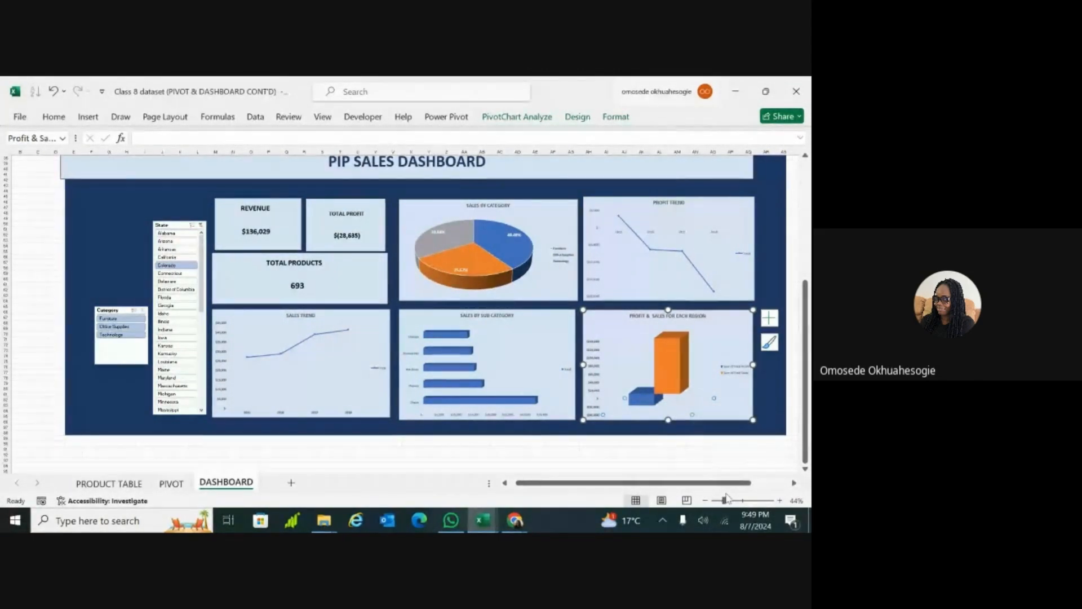
{"action": "left_click_drag", "start_coordinate": [724, 500], "coordinate": [735, 501]}
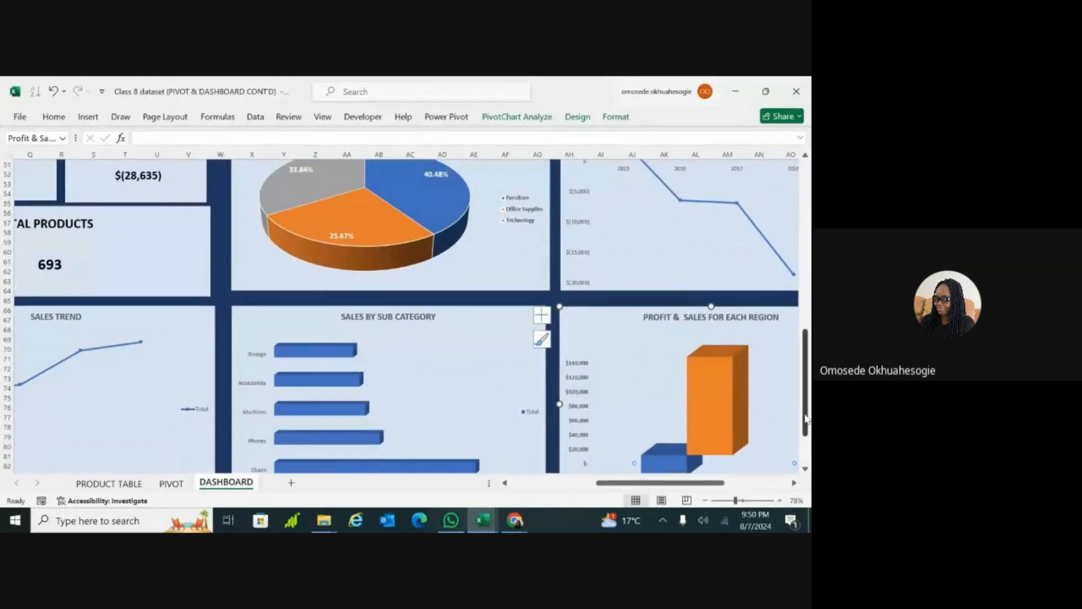
{"action": "left_click_drag", "start_coordinate": [807, 433], "coordinate": [807, 442]}
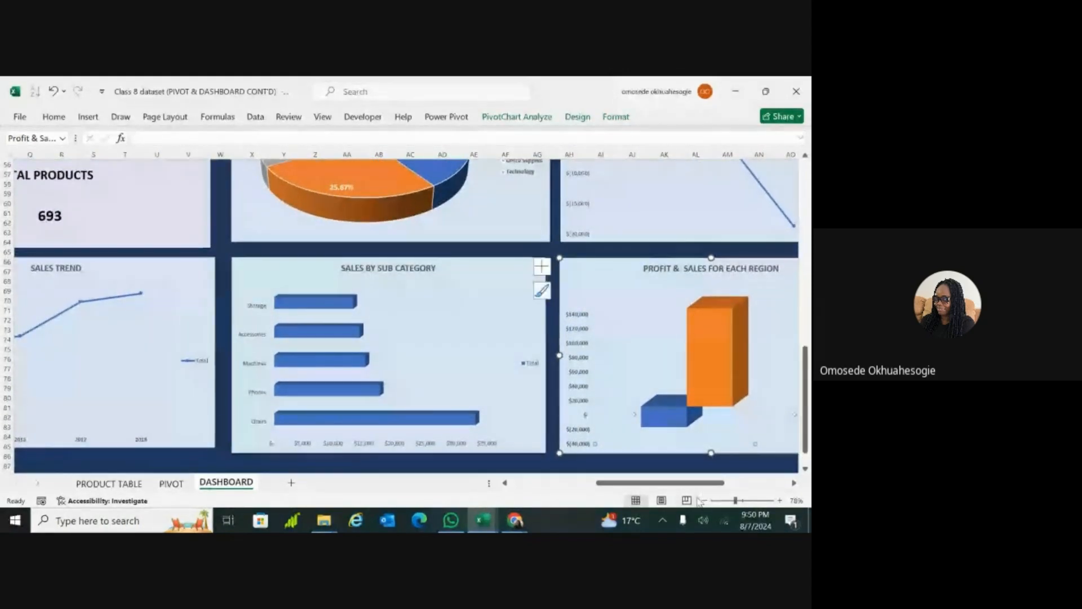
{"action": "left_click_drag", "start_coordinate": [698, 484], "coordinate": [745, 487]}
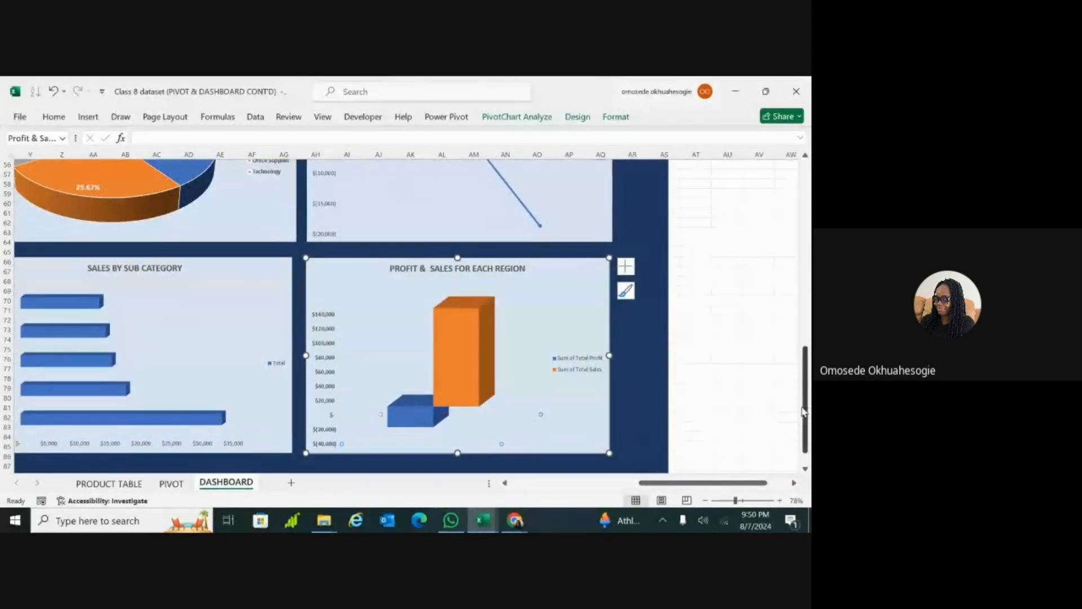
{"action": "left_click_drag", "start_coordinate": [807, 411], "coordinate": [808, 438]}
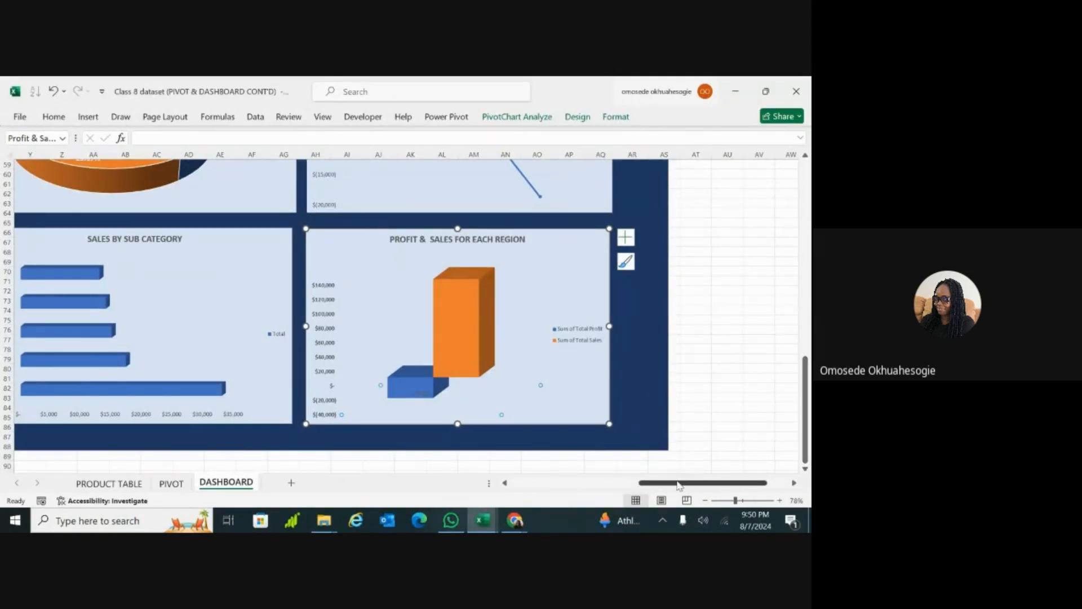
{"action": "mouse_move", "coordinate": [677, 487]}
{"action": "left_mouse_down"}
{"action": "mouse_move", "coordinate": [652, 489]}
{"action": "mouse_move", "coordinate": [664, 488]}
{"action": "left_mouse_up"}
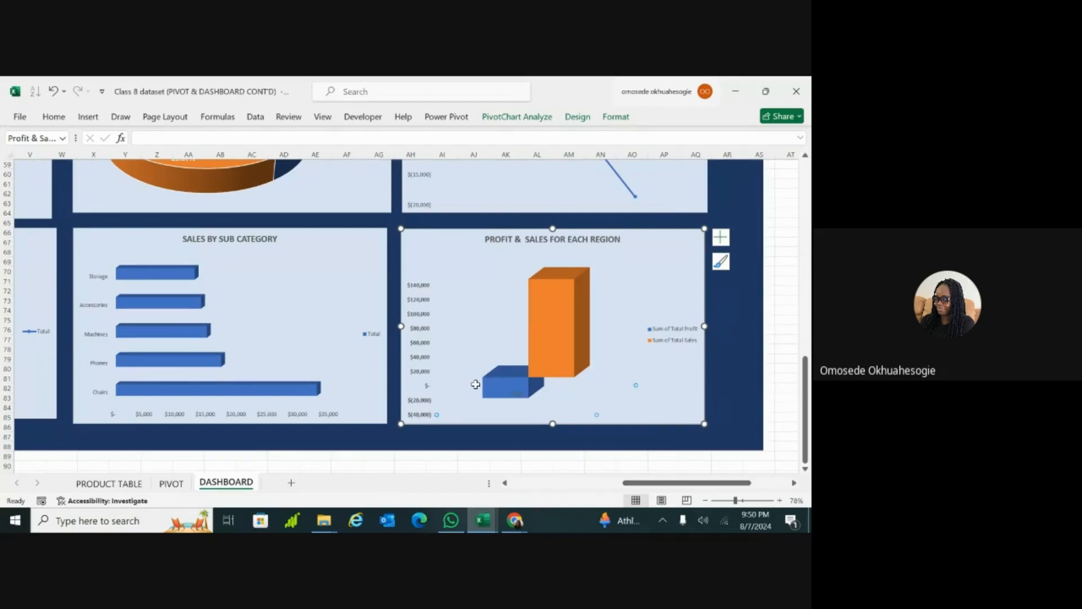
{"action": "mouse_move", "coordinate": [522, 389]}
Step: Filter the dashboard to Idaho with the State slicer, and review its charts and the Revenue, Total Profit and Total Products cards
{"action": "left_click_drag", "start_coordinate": [736, 501], "coordinate": [727, 500]}
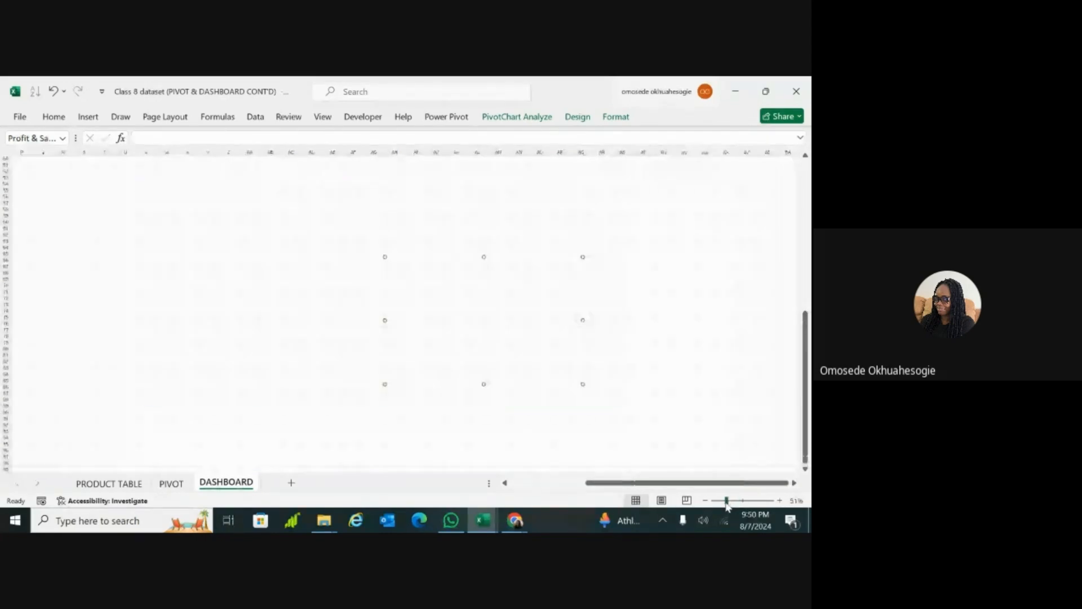
{"action": "scroll", "coordinate": [620, 489], "scroll_direction": "left", "scroll_amount": 1}
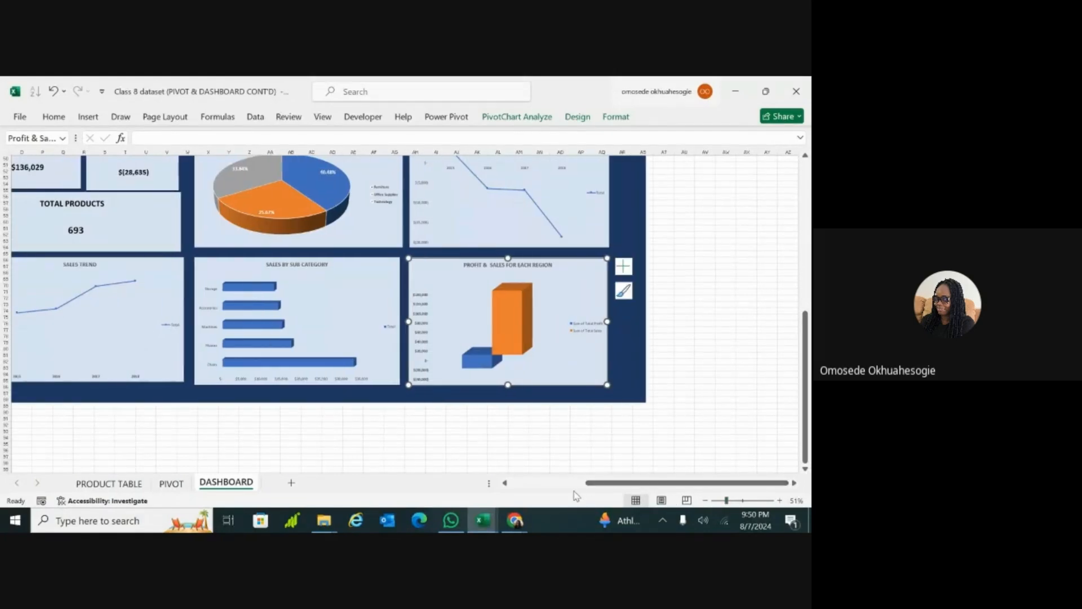
{"action": "left_click", "coordinate": [553, 486]}
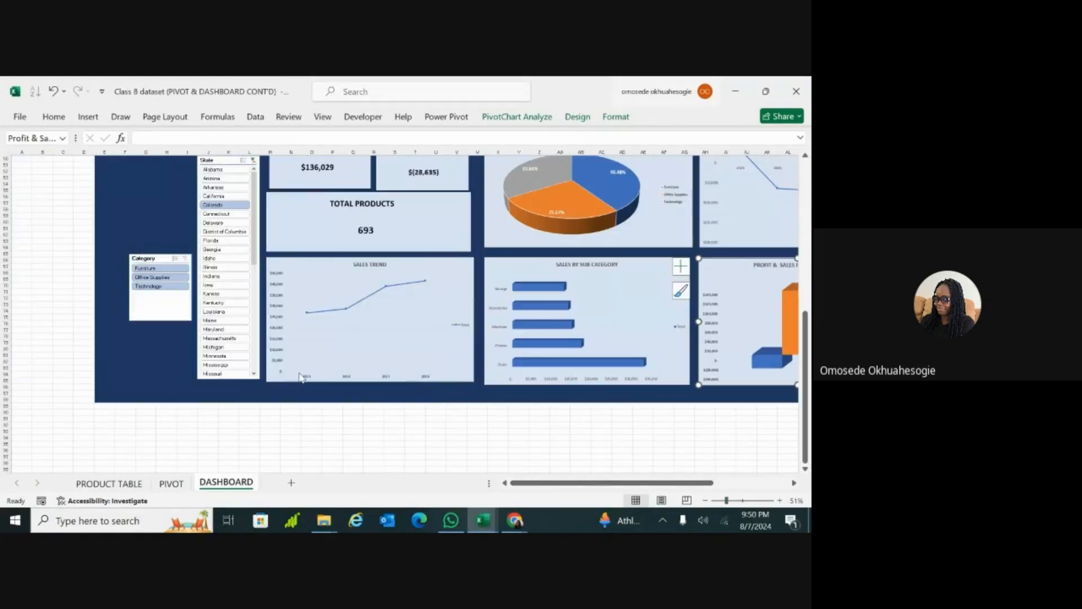
{"action": "left_click", "coordinate": [157, 364]}
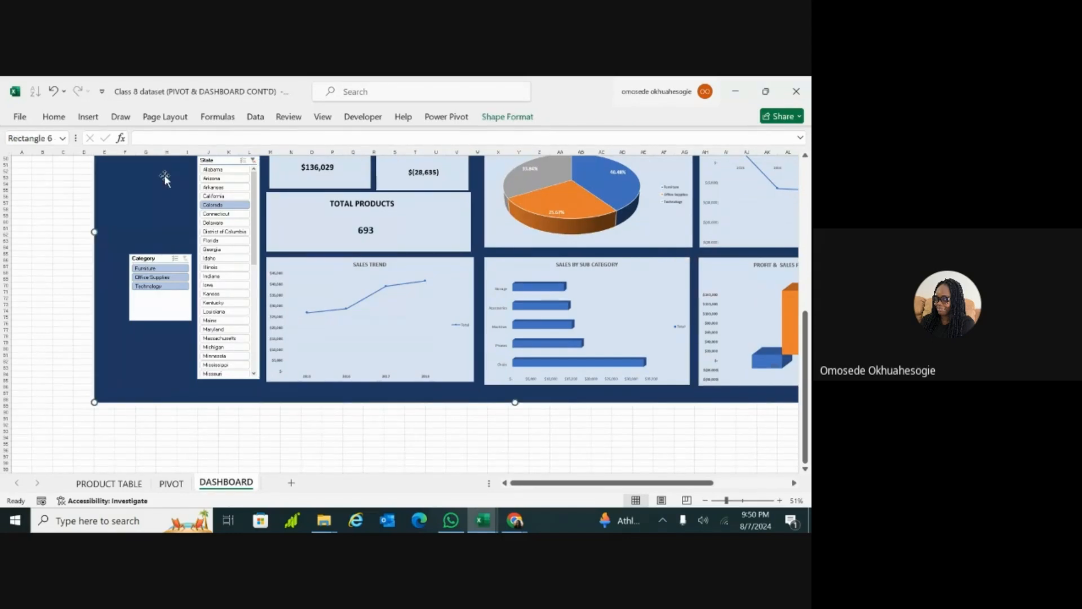
{"action": "left_click", "coordinate": [229, 258]}
{"action": "left_click", "coordinate": [643, 295]}
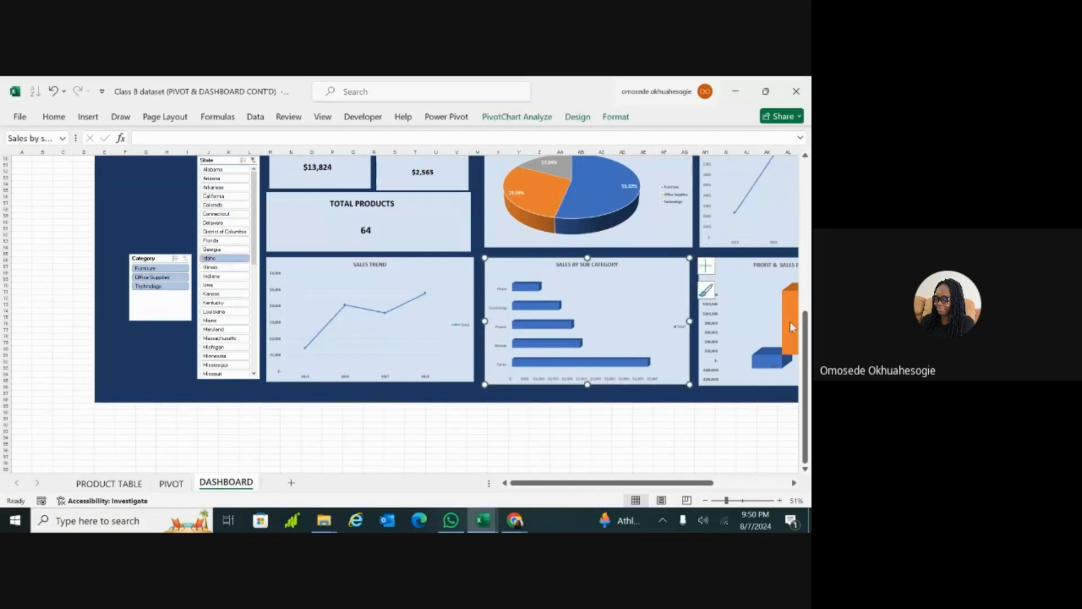
{"action": "scroll", "coordinate": [808, 337], "scroll_direction": "up", "scroll_amount": 5}
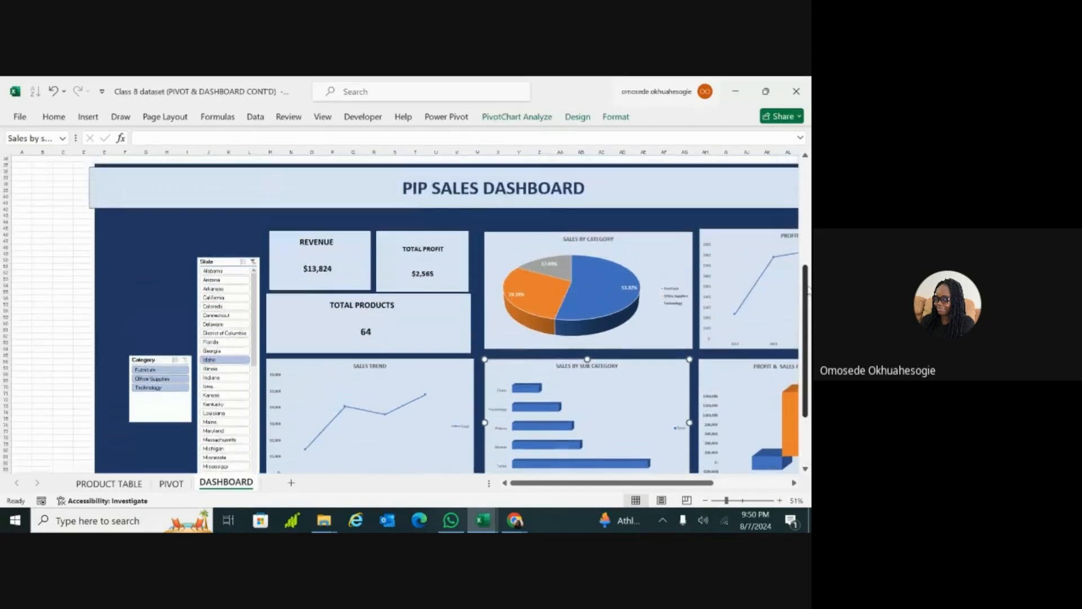
{"action": "left_click", "coordinate": [399, 245]}
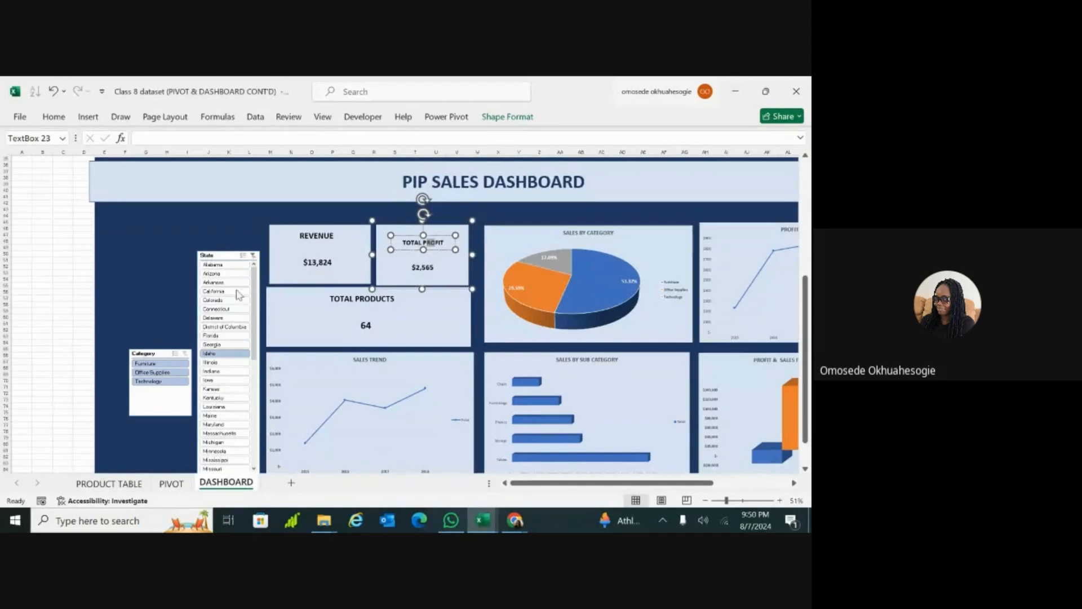
Step: Clear the State slicer's filter so that the dashboard covers all states
{"action": "left_click", "coordinate": [256, 246]}
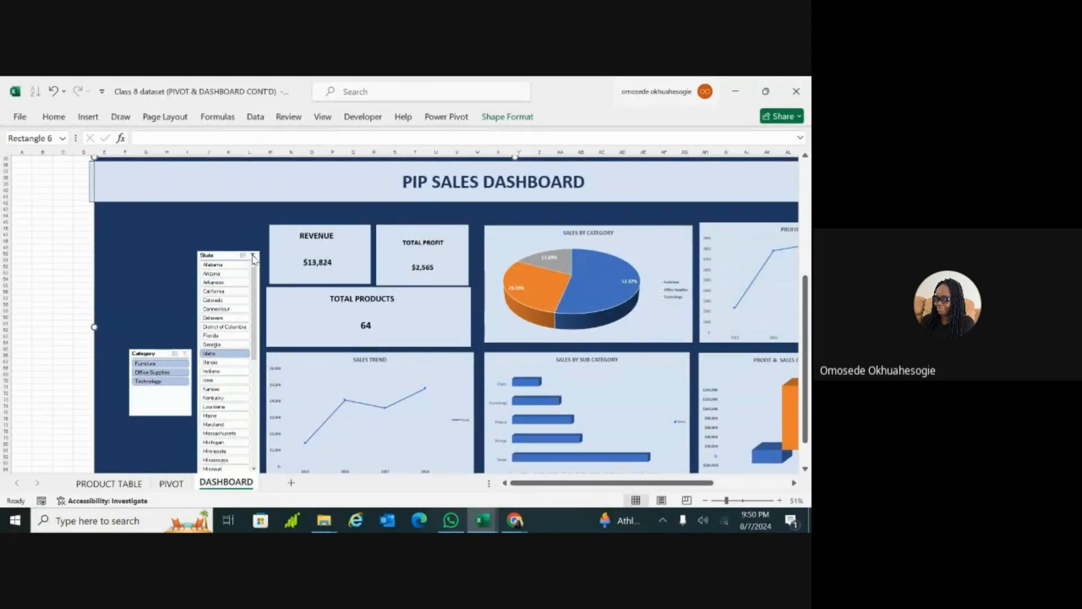
{"action": "left_click", "coordinate": [253, 255]}
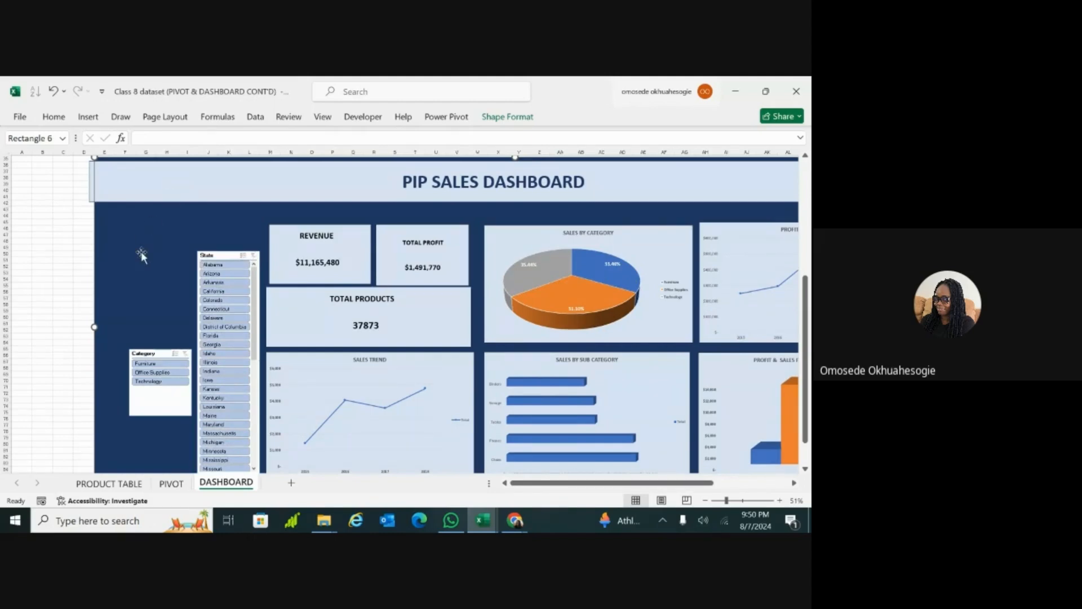
{"action": "left_click", "coordinate": [322, 257]}
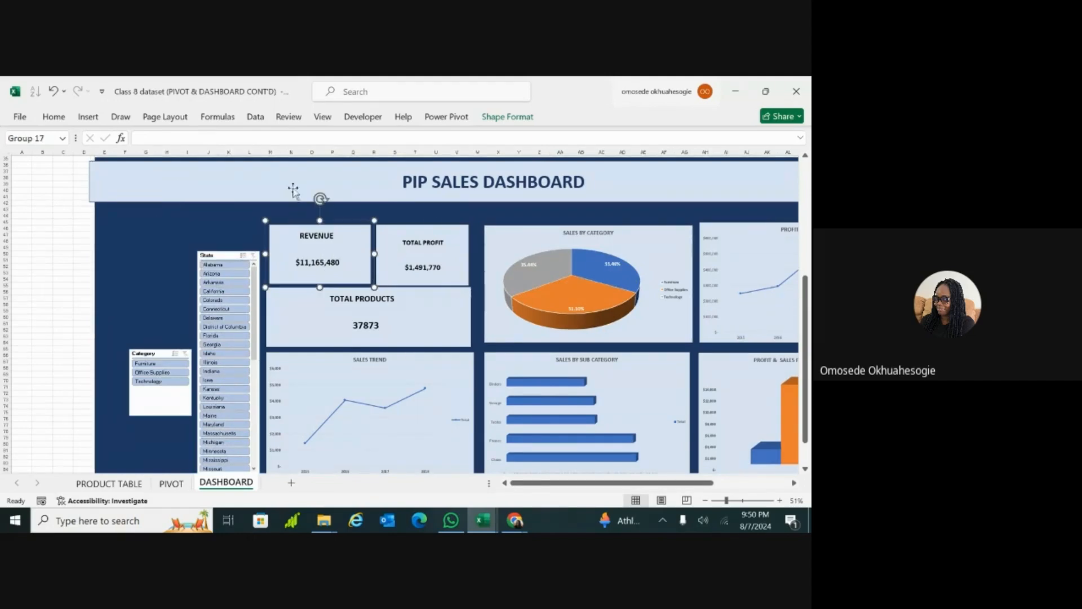
{"action": "left_click", "coordinate": [89, 117]}
{"action": "left_click", "coordinate": [320, 135]}
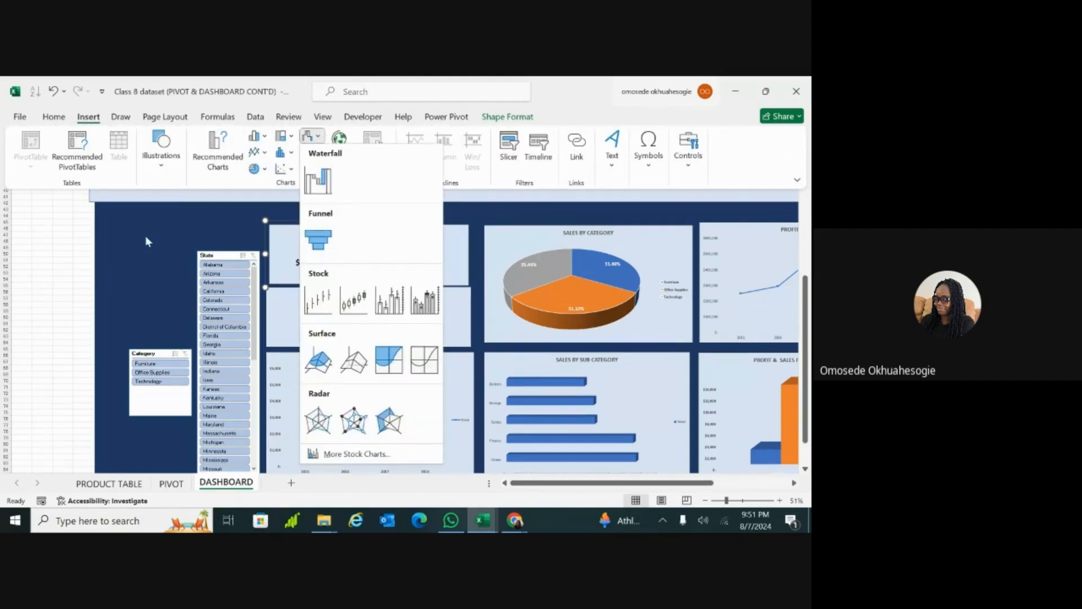
{"action": "key", "text": "Escape"}
{"action": "key", "text": "Escape"}
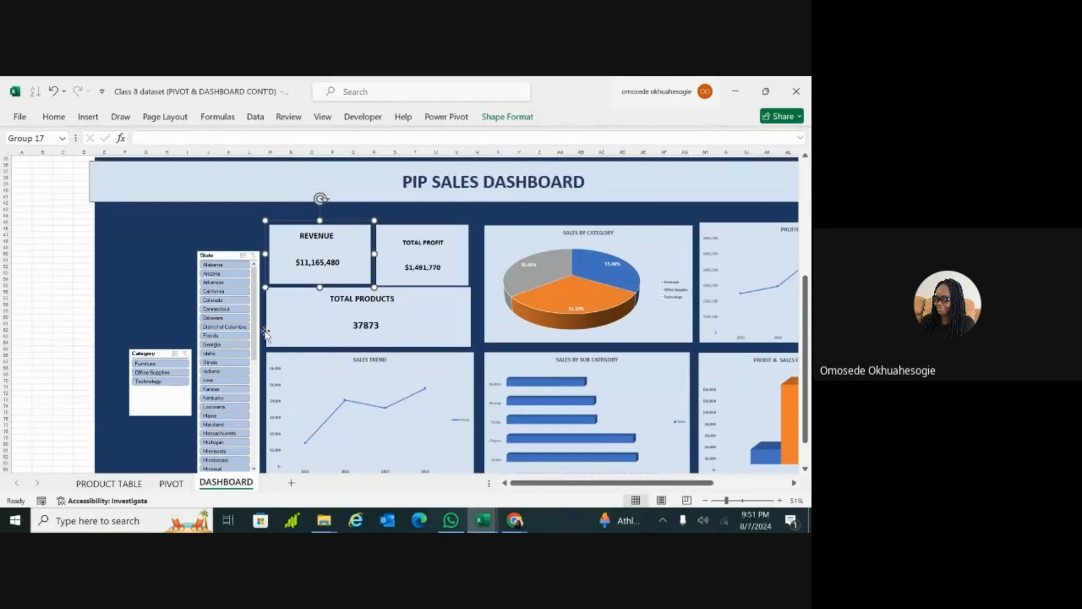
{"action": "left_click", "coordinate": [510, 242]}
{"action": "left_click_drag", "start_coordinate": [269, 237], "coordinate": [276, 238]}
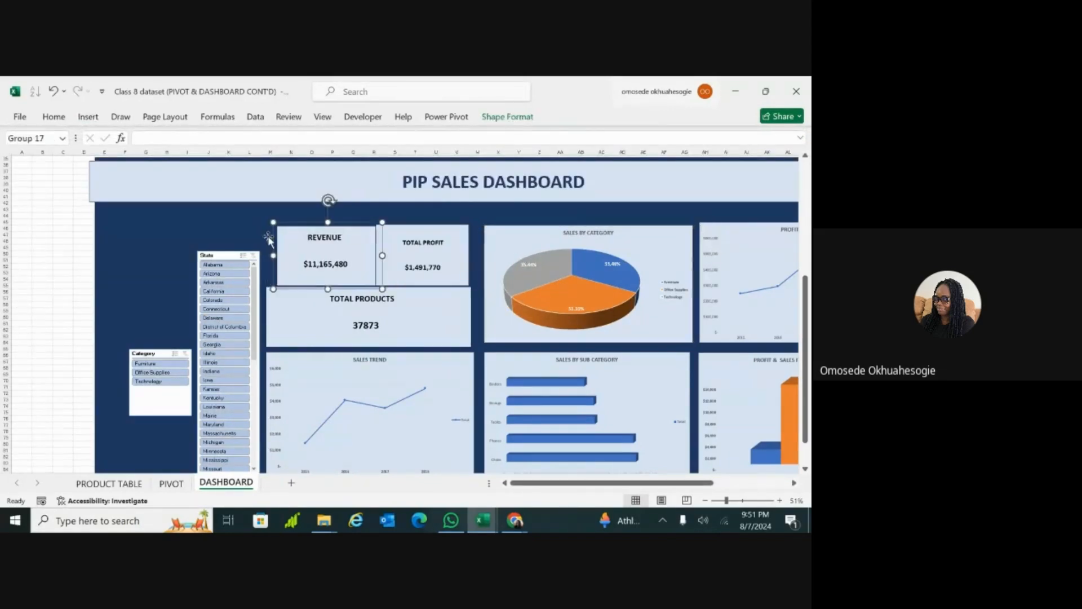
{"action": "key", "text": "ctrl+z"}
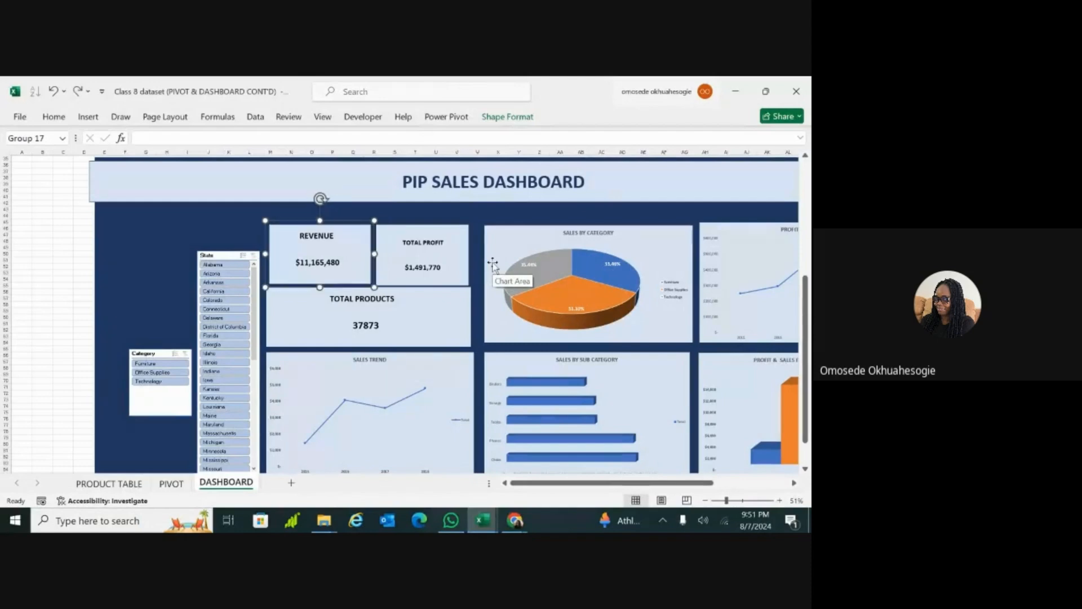
Step: Insert an Order Date timeline for the Sales by Category pie chart
{"action": "left_click", "coordinate": [538, 256]}
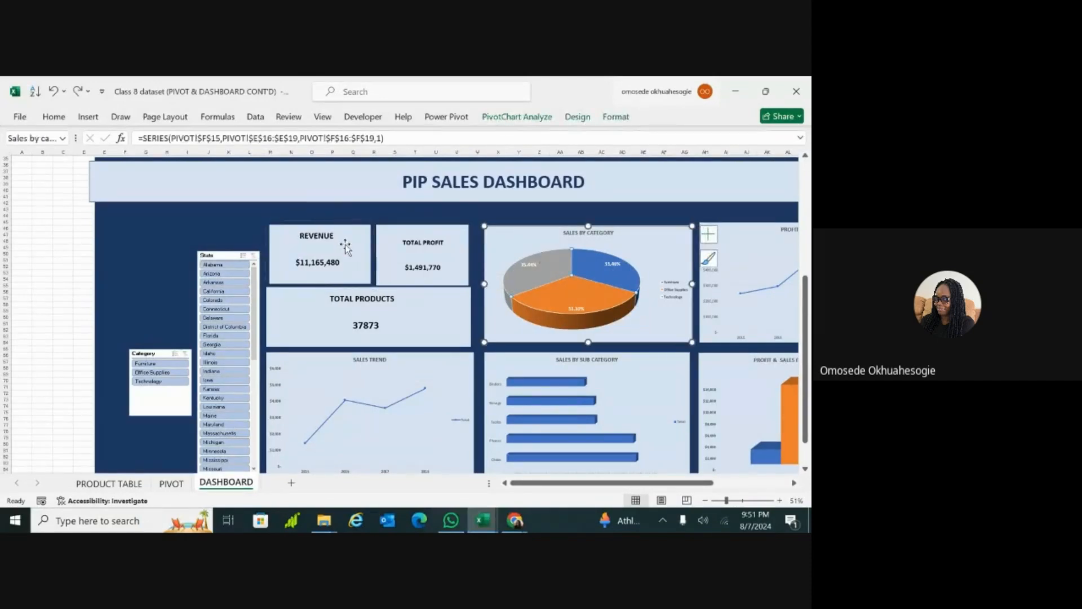
{"action": "left_click", "coordinate": [498, 243]}
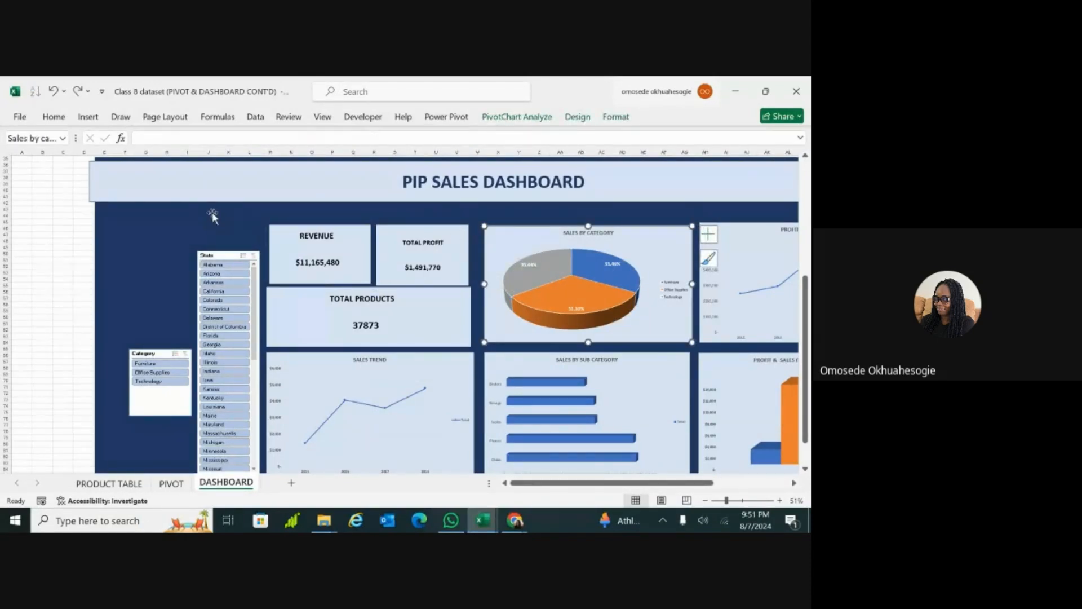
{"action": "left_click", "coordinate": [88, 119]}
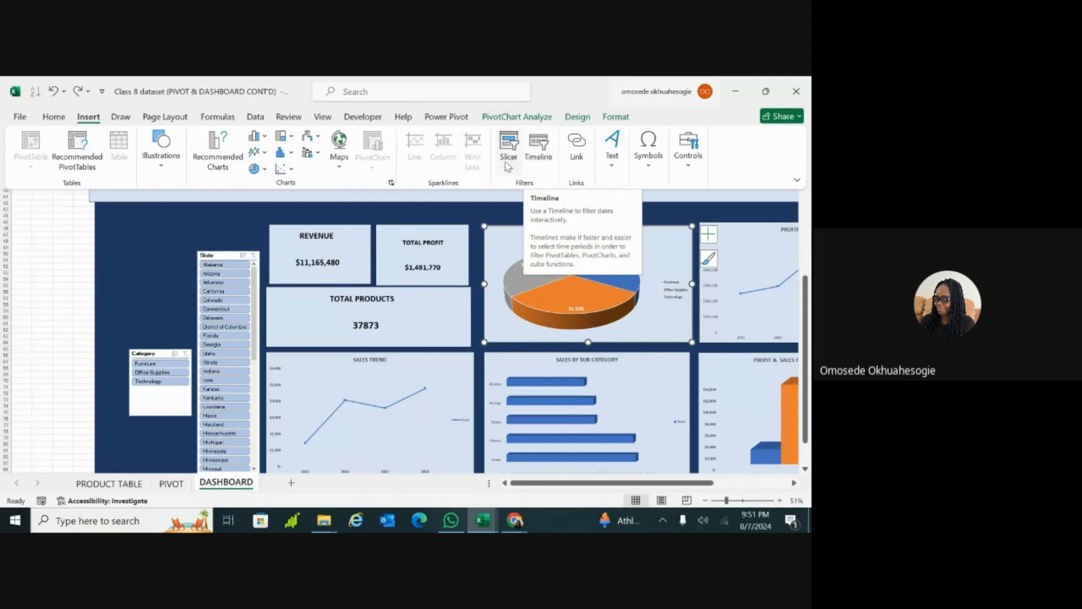
{"action": "left_click", "coordinate": [538, 145]}
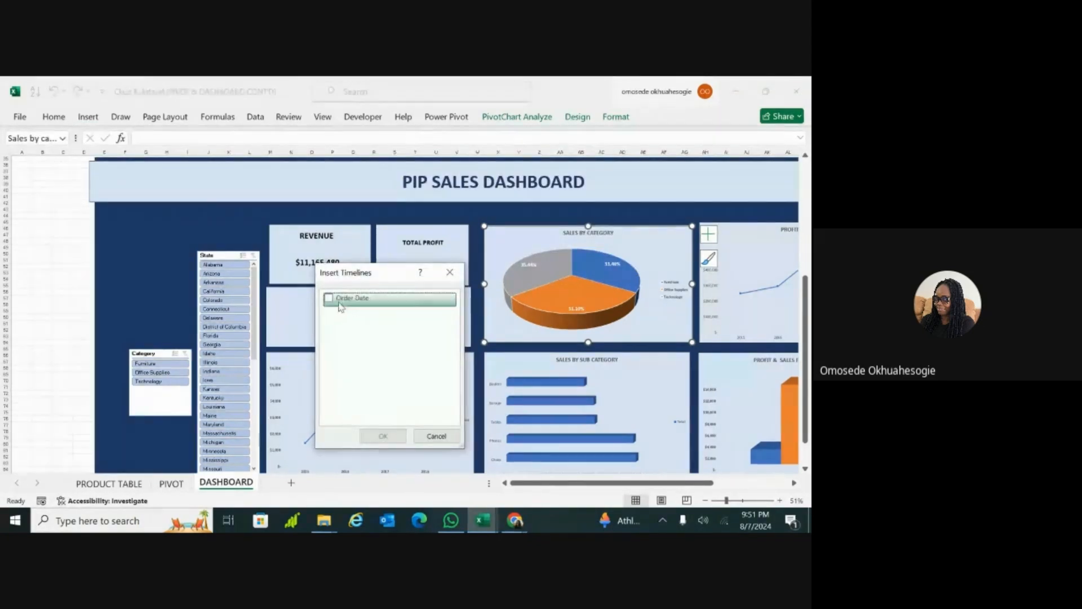
{"action": "left_click", "coordinate": [330, 301]}
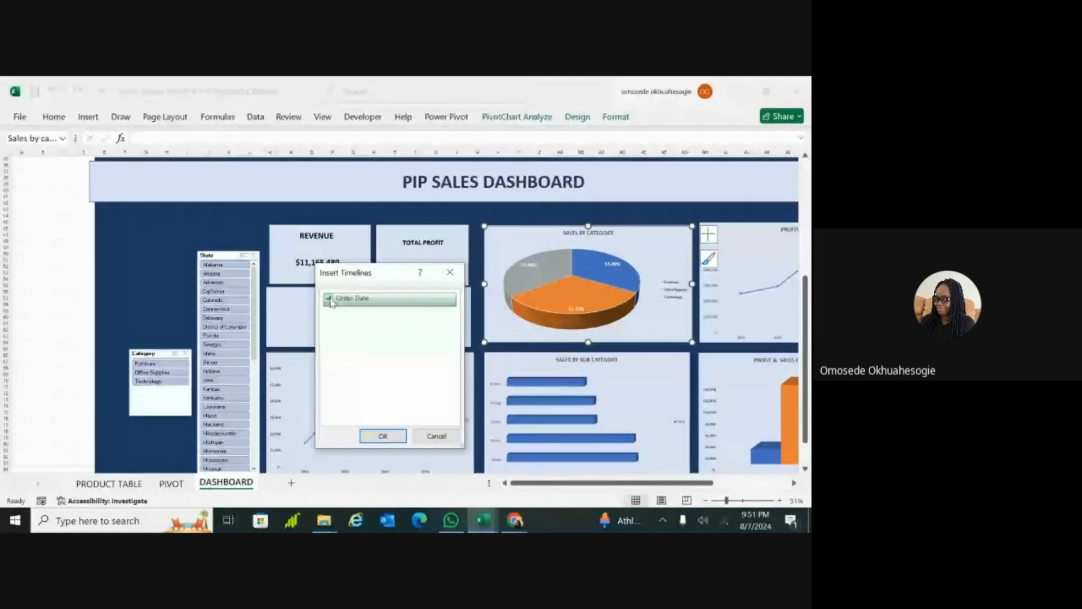
{"action": "left_click", "coordinate": [383, 438]}
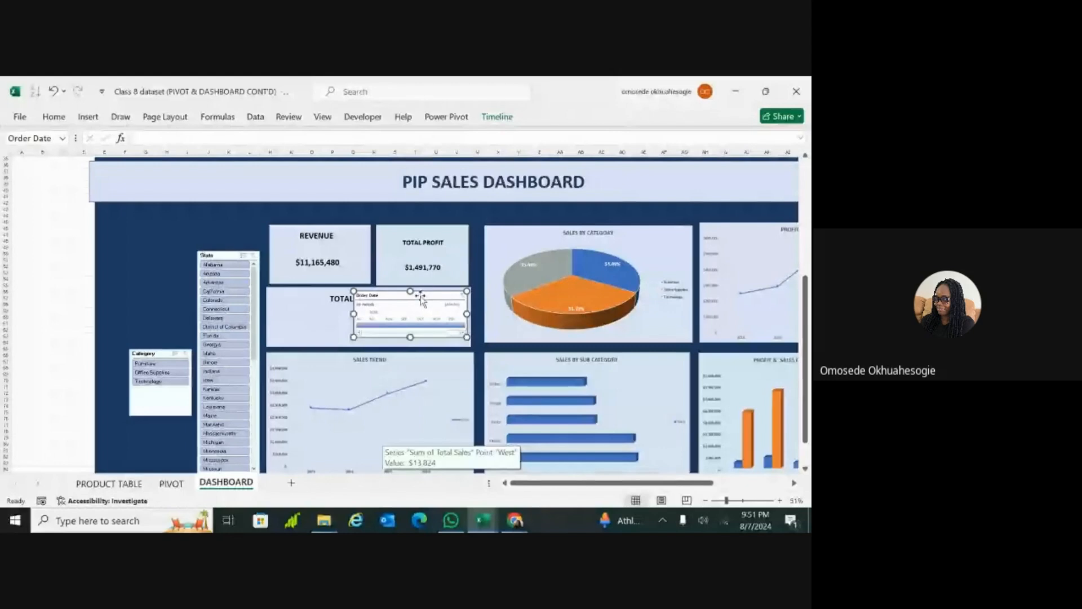
Step: Enlarge the Order Date timeline and move it above the Category slicer, beneath the dashboard title banner
{"action": "left_click_drag", "start_coordinate": [439, 307], "coordinate": [476, 328]}
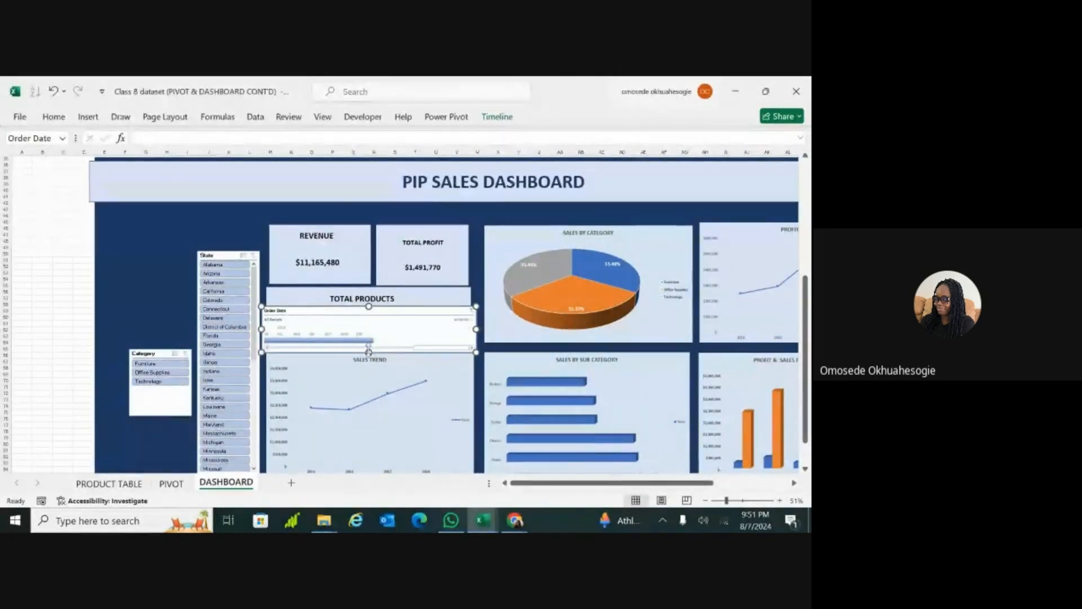
{"action": "left_click_drag", "start_coordinate": [368, 352], "coordinate": [369, 376]}
{"action": "left_click_drag", "start_coordinate": [372, 313], "coordinate": [228, 228]}
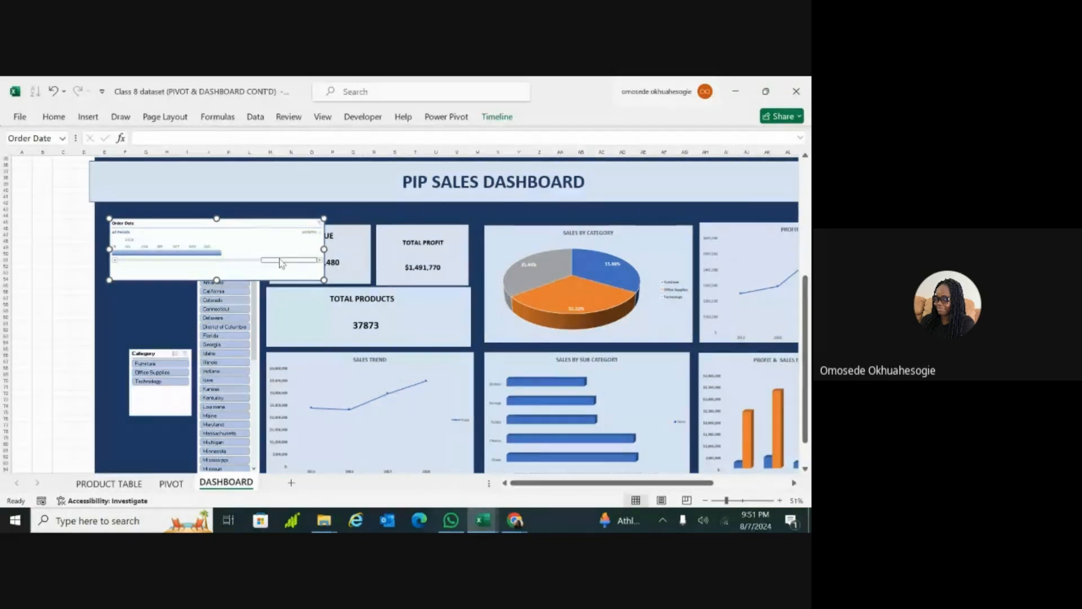
{"action": "left_click_drag", "start_coordinate": [281, 262], "coordinate": [248, 266]}
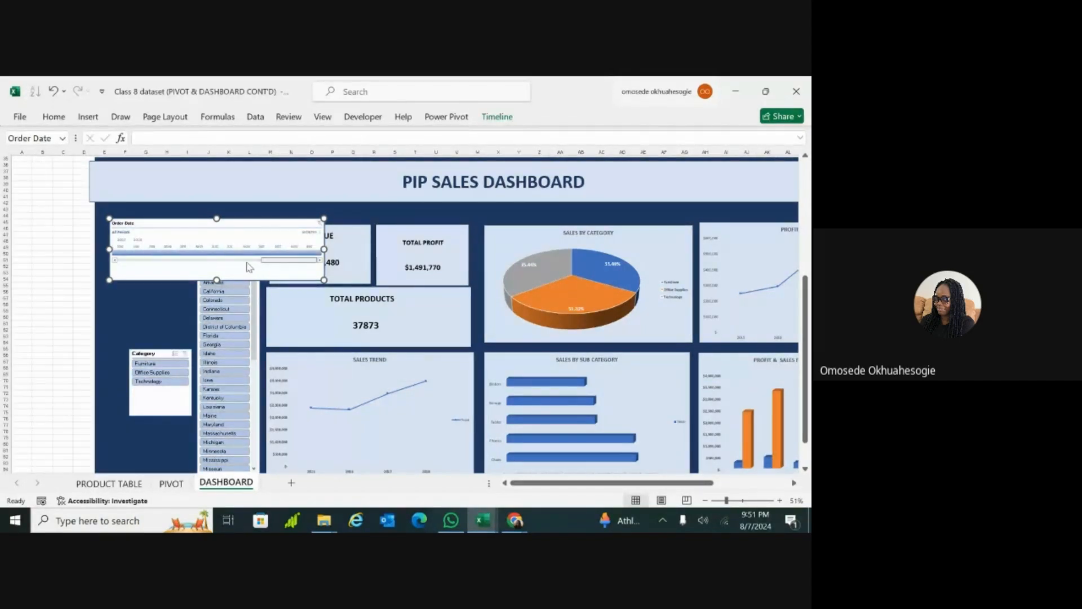
{"action": "double_click", "coordinate": [660, 468]}
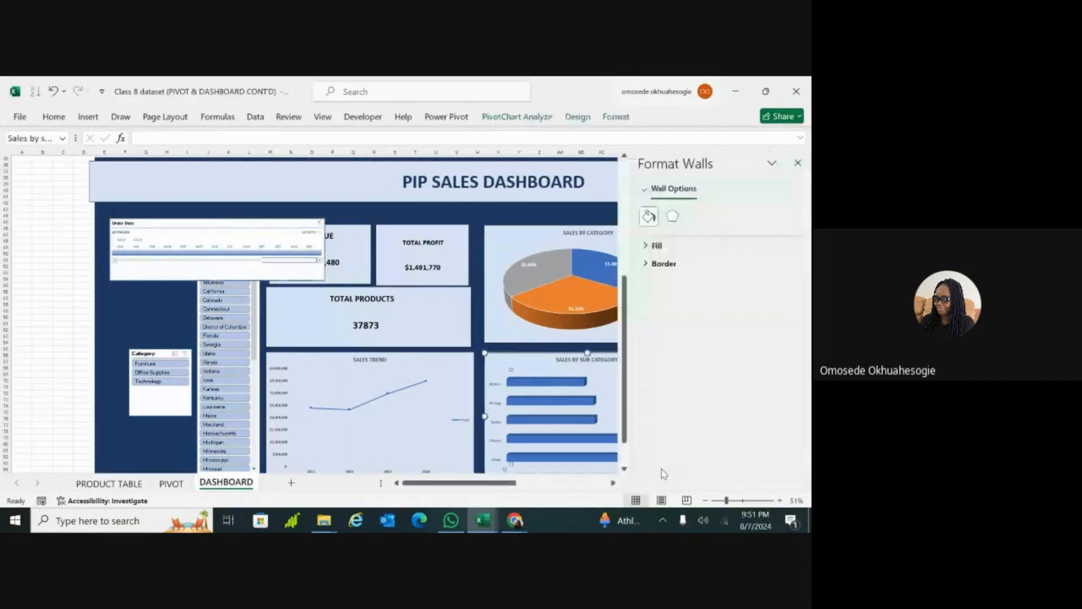
{"action": "left_click", "coordinate": [798, 163]}
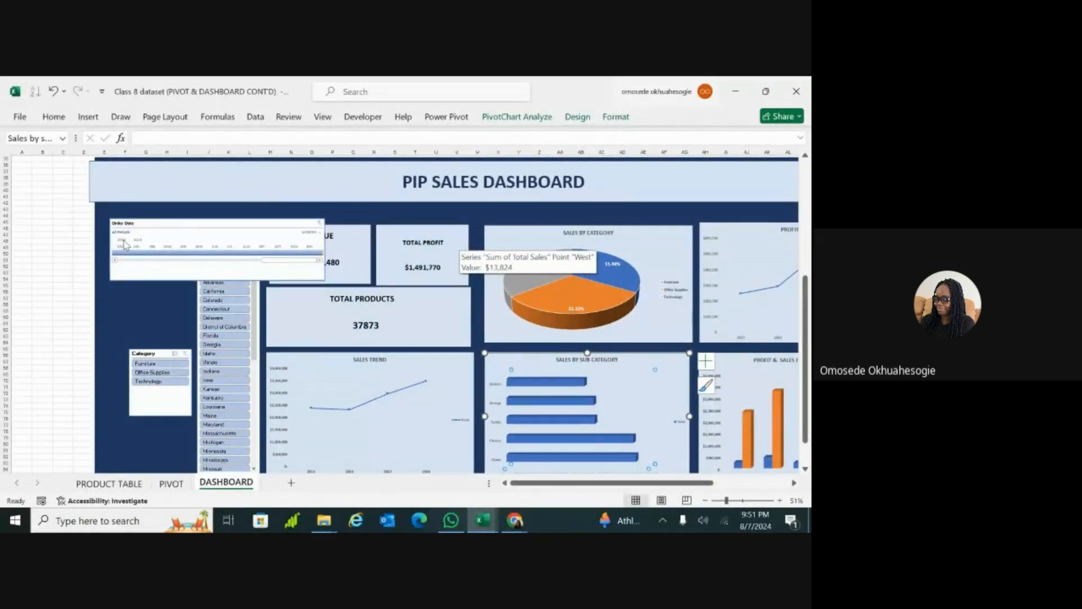
Step: Browse the Order Date timeline's months from 2015 to 2018 and filter it to May 2018
{"action": "scroll", "coordinate": [124, 243], "scroll_direction": "up", "scroll_amount": 6}
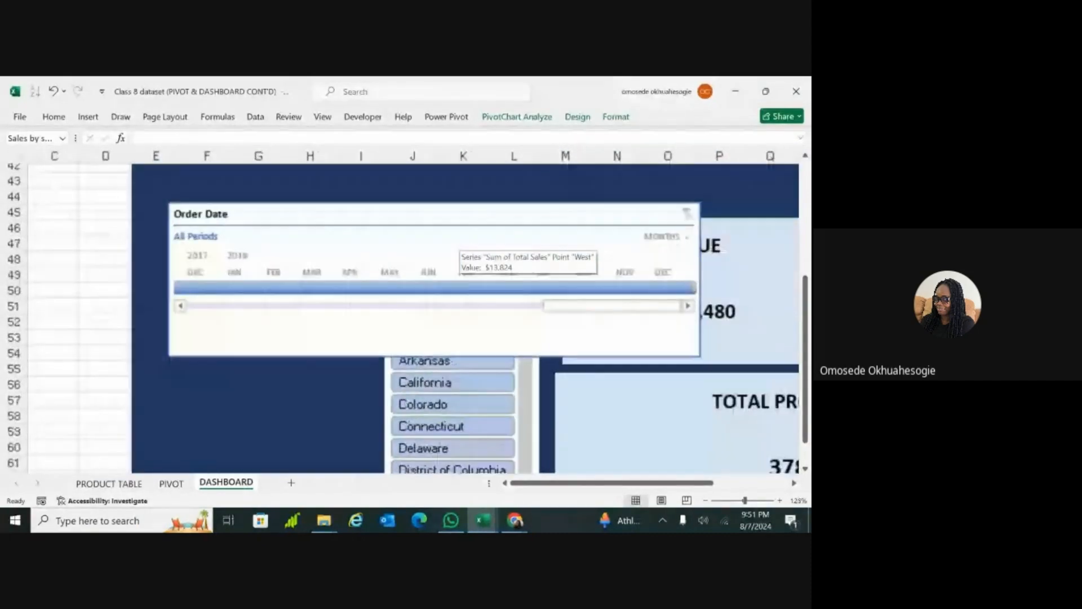
{"action": "scroll", "coordinate": [411, 316], "scroll_direction": "down", "scroll_amount": 1}
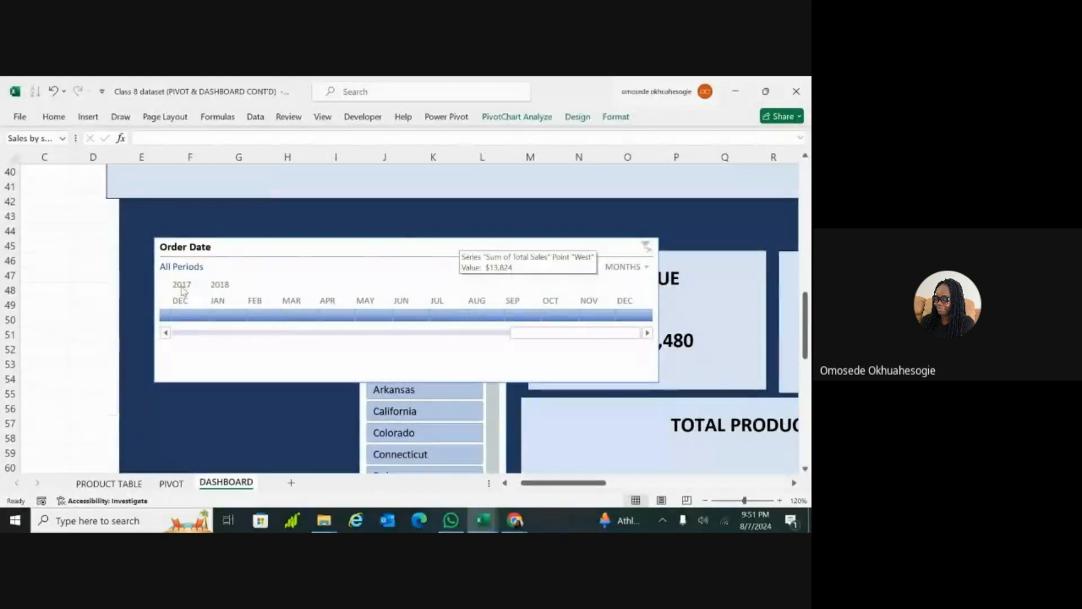
{"action": "left_click", "coordinate": [179, 284]}
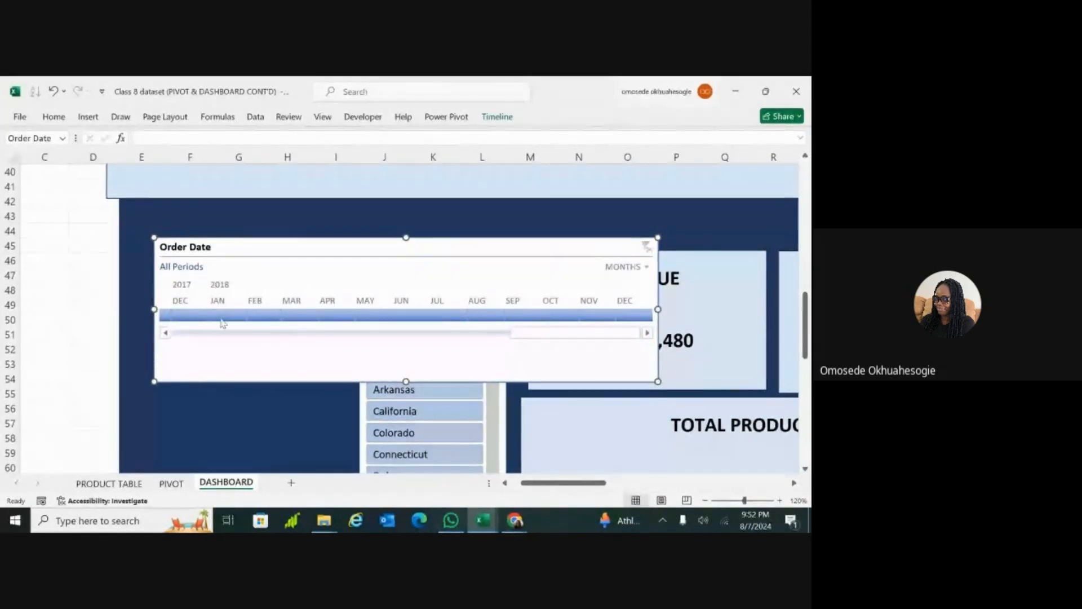
{"action": "left_click", "coordinate": [208, 336]}
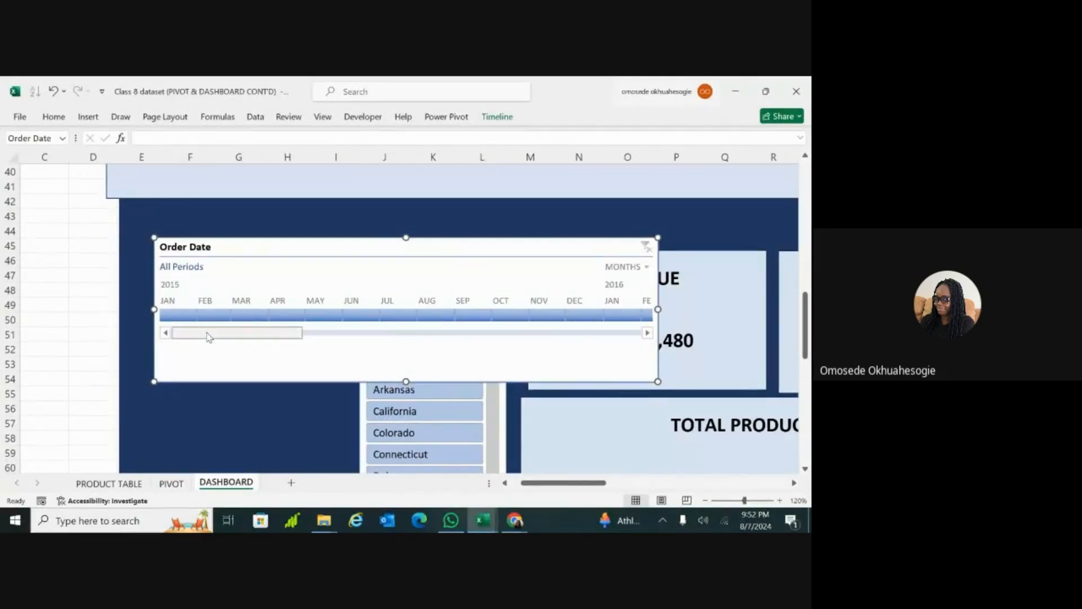
{"action": "left_click_drag", "start_coordinate": [222, 337], "coordinate": [395, 333]}
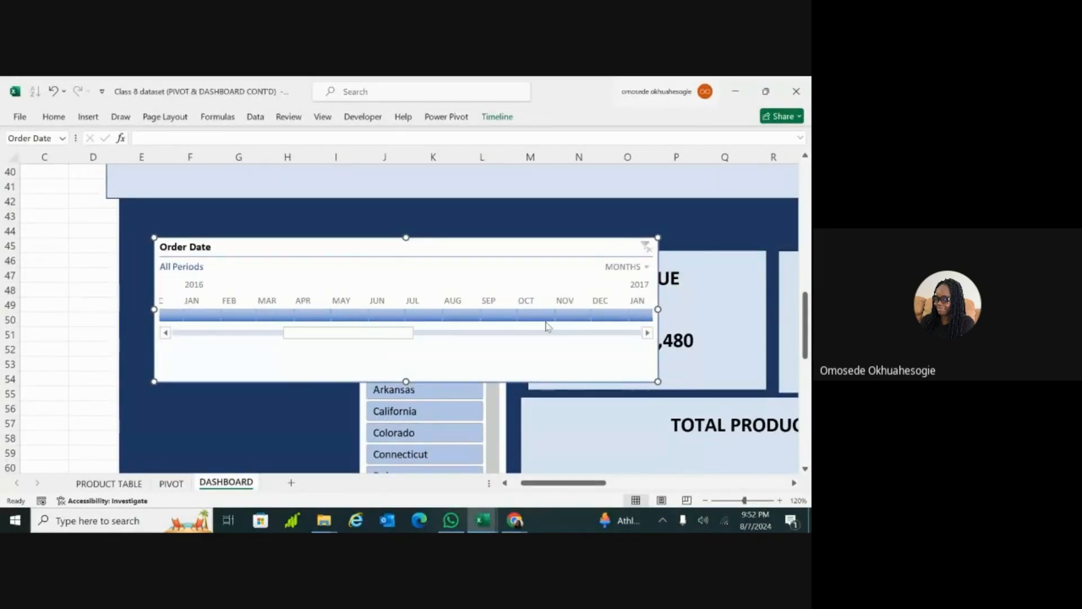
{"action": "left_click", "coordinate": [629, 337]}
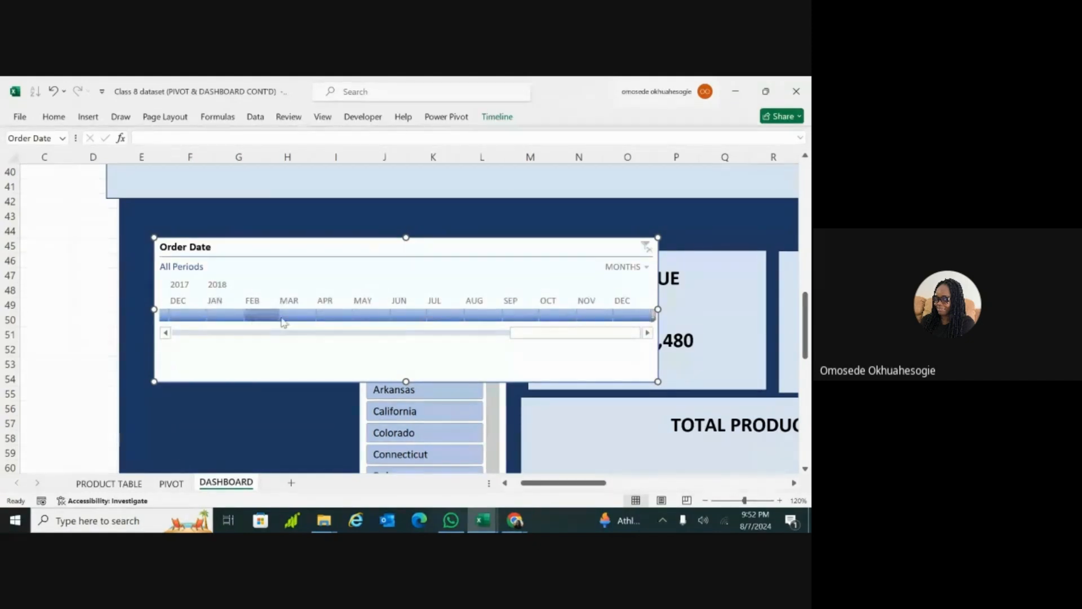
{"action": "left_click", "coordinate": [372, 318]}
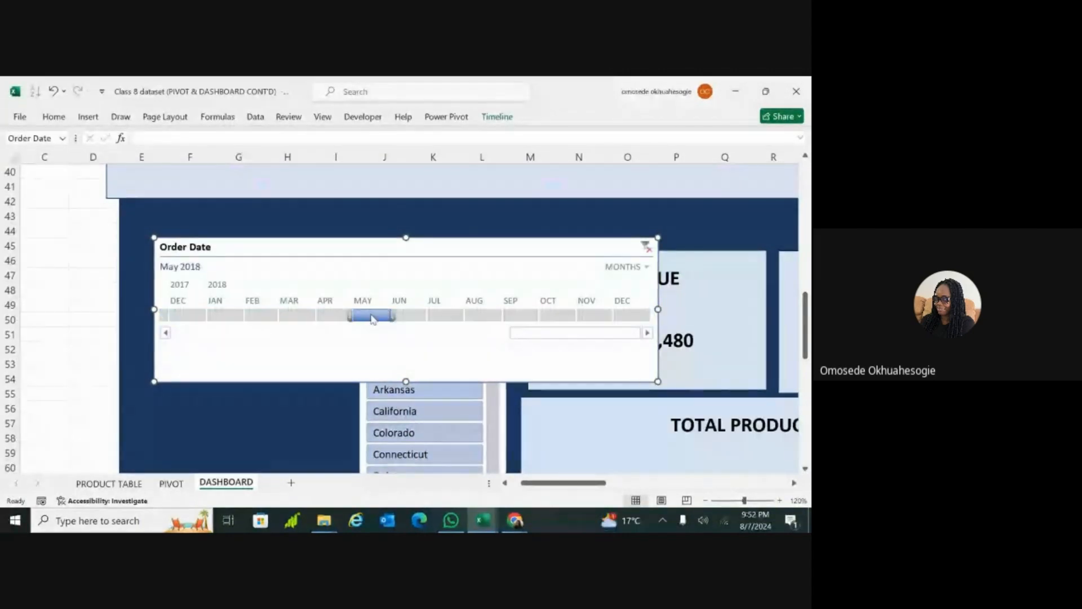
Step: Test the timeline's effect on the dashboard charts by filtering to July, September, October, May and again July 2018
{"action": "scroll", "coordinate": [373, 319], "scroll_direction": "down", "scroll_amount": 6, "text": "ctrl"}
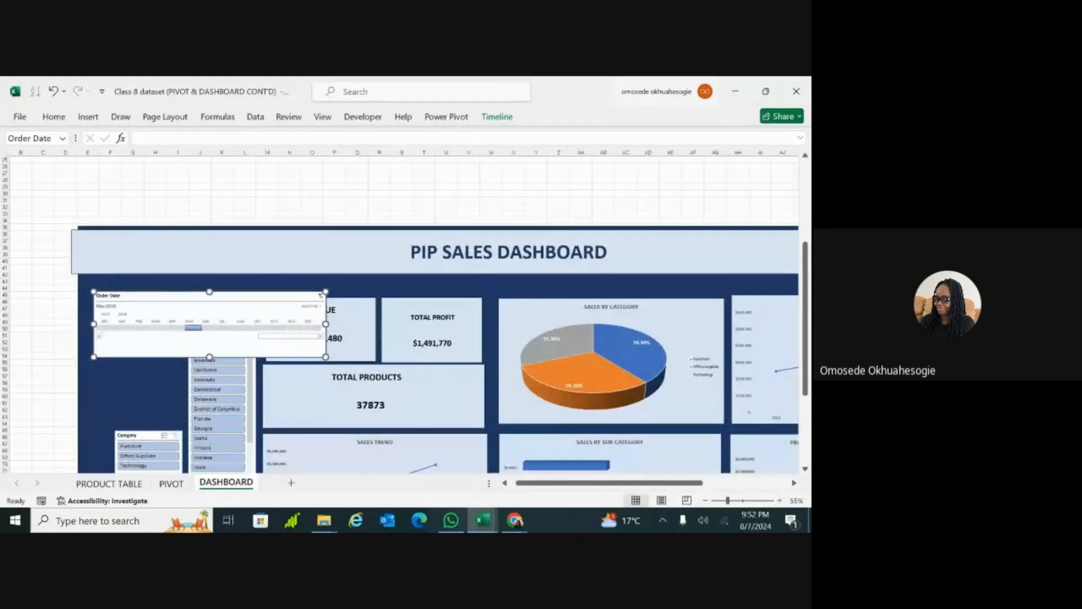
{"action": "scroll", "coordinate": [373, 319], "scroll_direction": "down", "scroll_amount": 1, "text": "ctrl"}
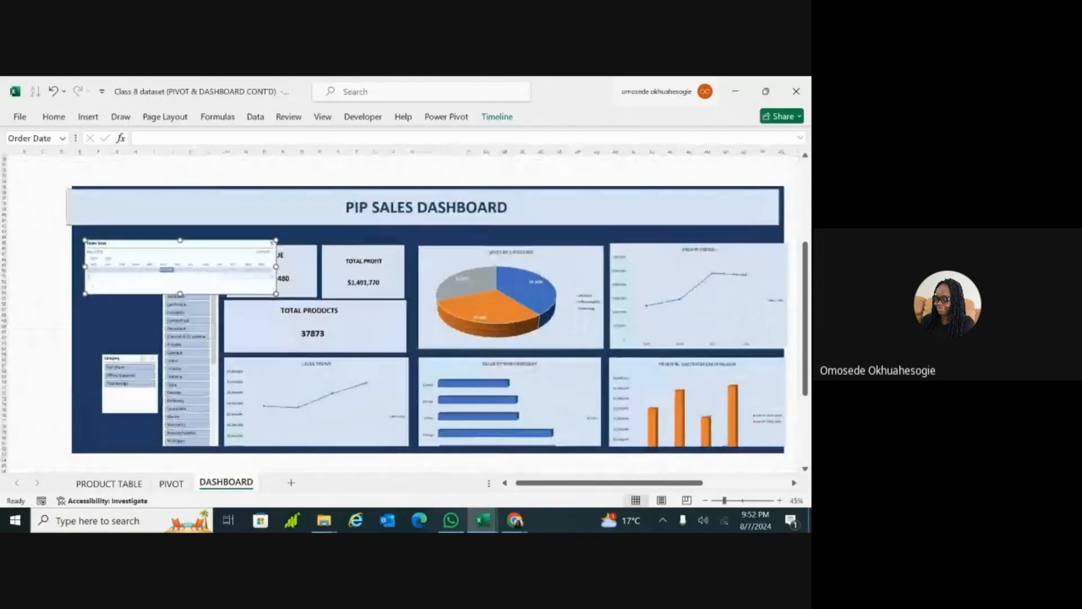
{"action": "scroll", "coordinate": [366, 318], "scroll_direction": "up", "scroll_amount": 1, "text": "ctrl"}
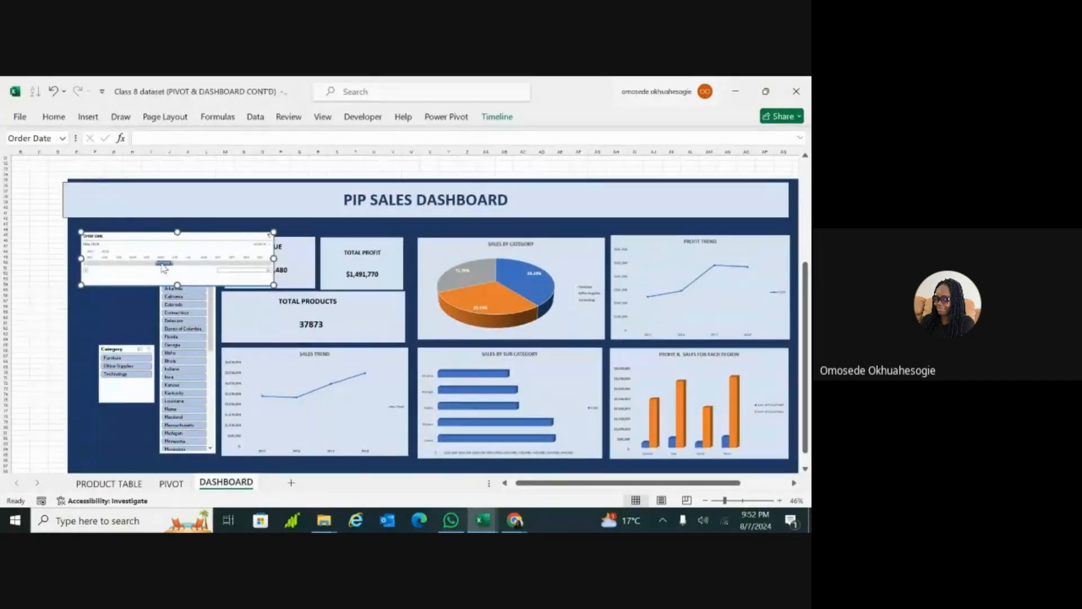
{"action": "left_click_drag", "start_coordinate": [162, 264], "coordinate": [188, 261]}
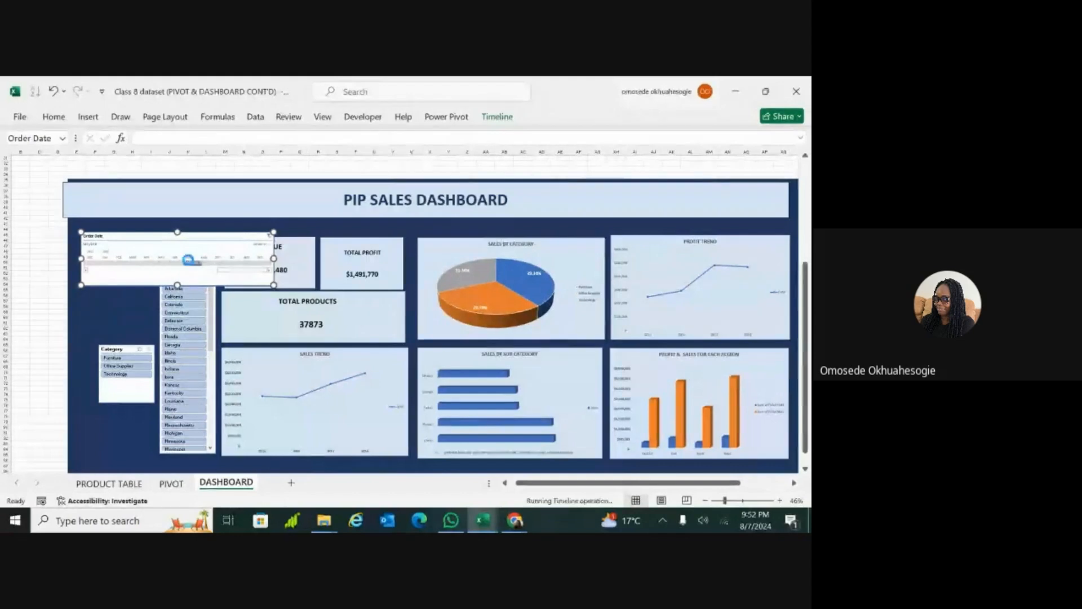
{"action": "left_click", "coordinate": [221, 264]}
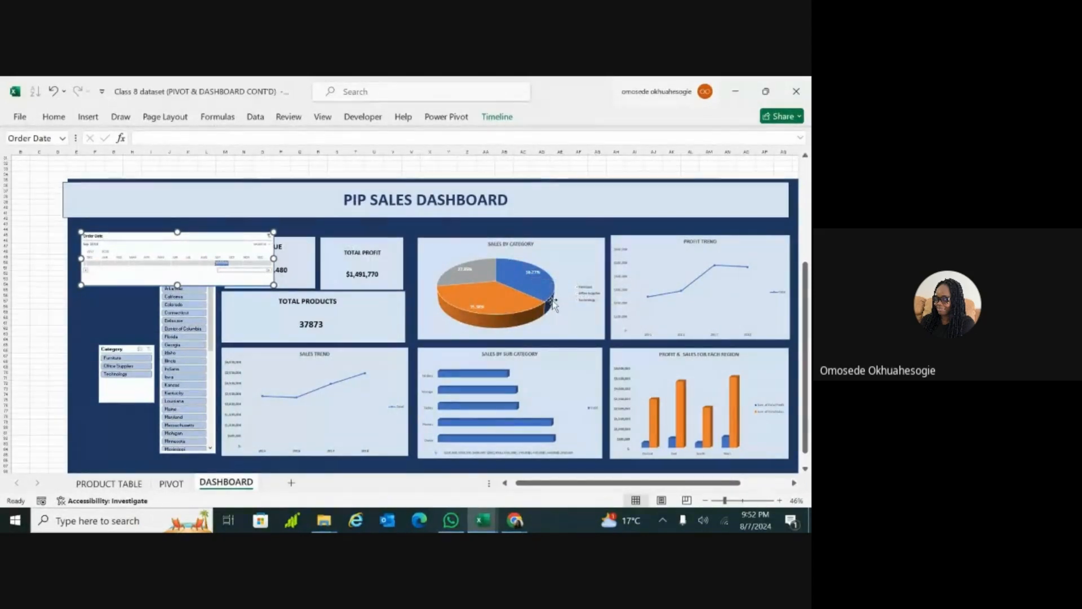
{"action": "left_click", "coordinate": [237, 263]}
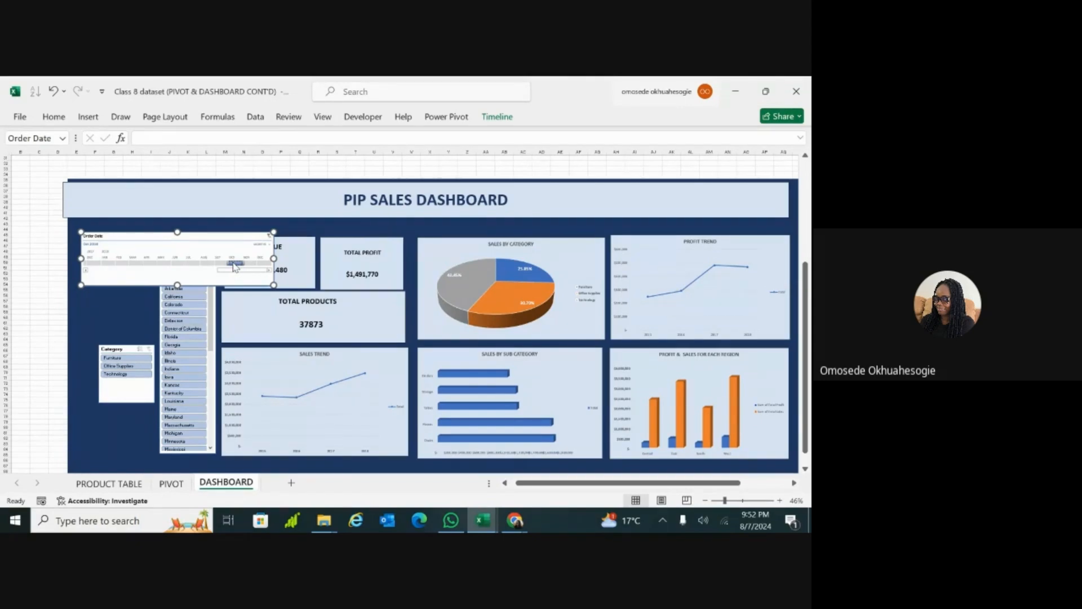
{"action": "left_click", "coordinate": [164, 263]}
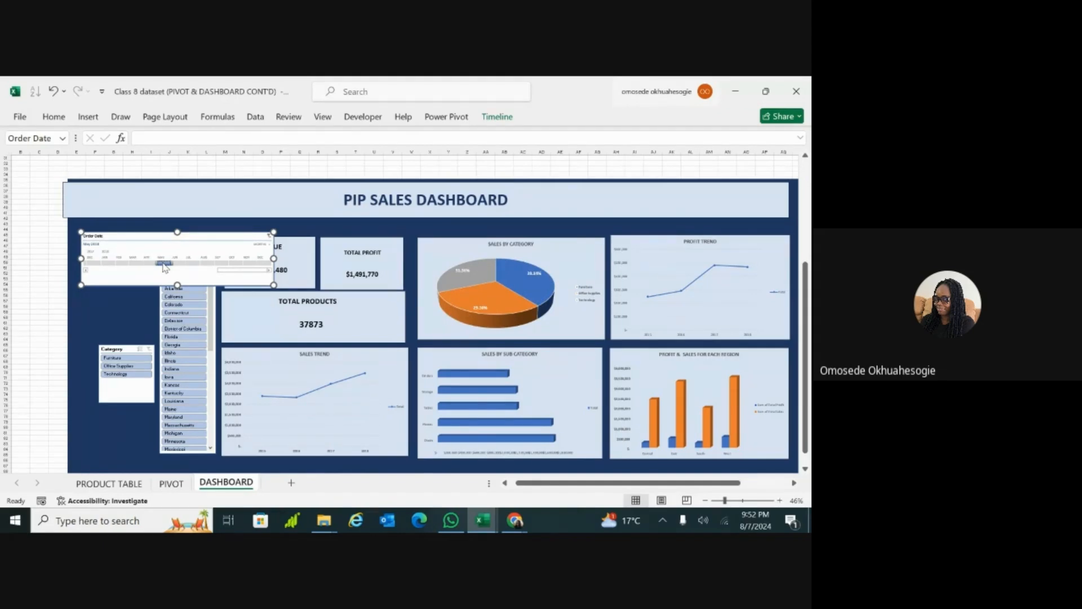
{"action": "left_click", "coordinate": [192, 263]}
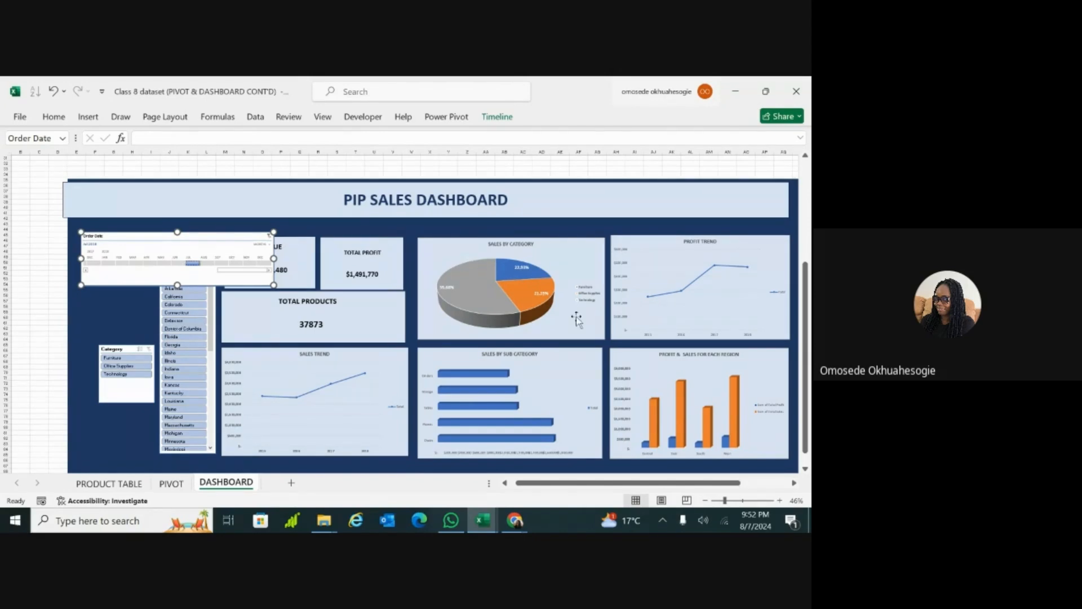
Step: Connect the Order Date timeline to the remaining pivot reports, including Profit_Sales by regon, profit trend and Revenue, and review the Sales Trend chart for September 2018
{"action": "right_click", "coordinate": [215, 234]}
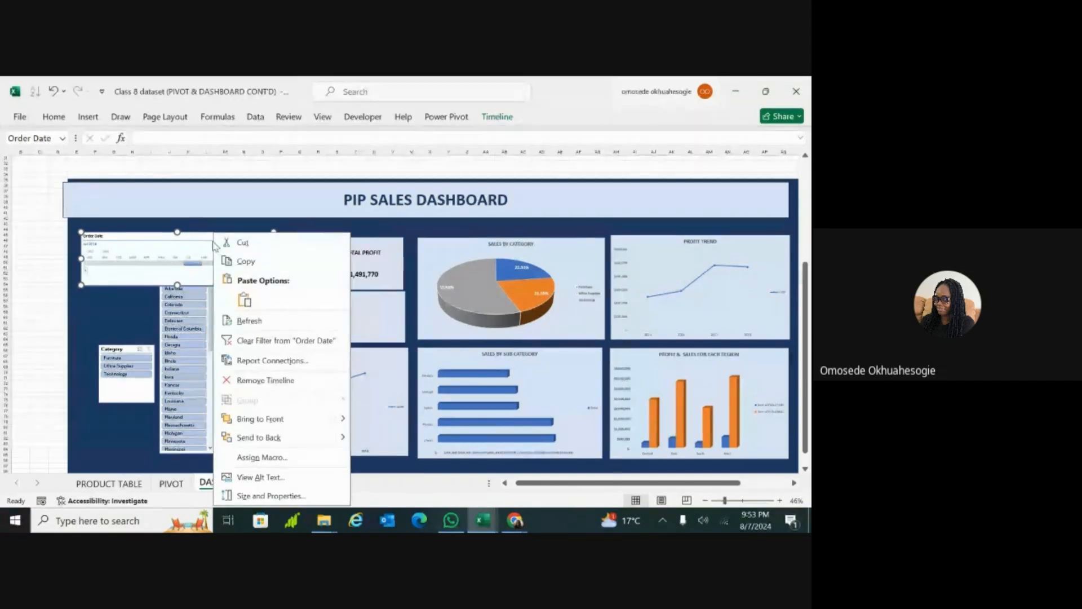
{"action": "left_click", "coordinate": [270, 361]}
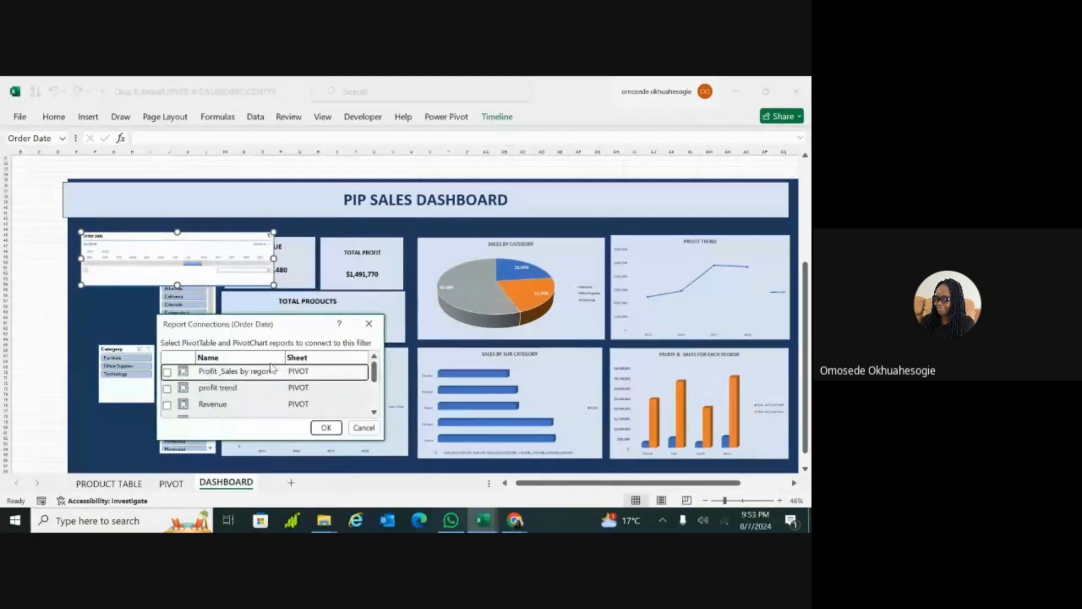
{"action": "left_click", "coordinate": [167, 372]}
{"action": "left_click", "coordinate": [167, 388]}
{"action": "left_click", "coordinate": [167, 405]}
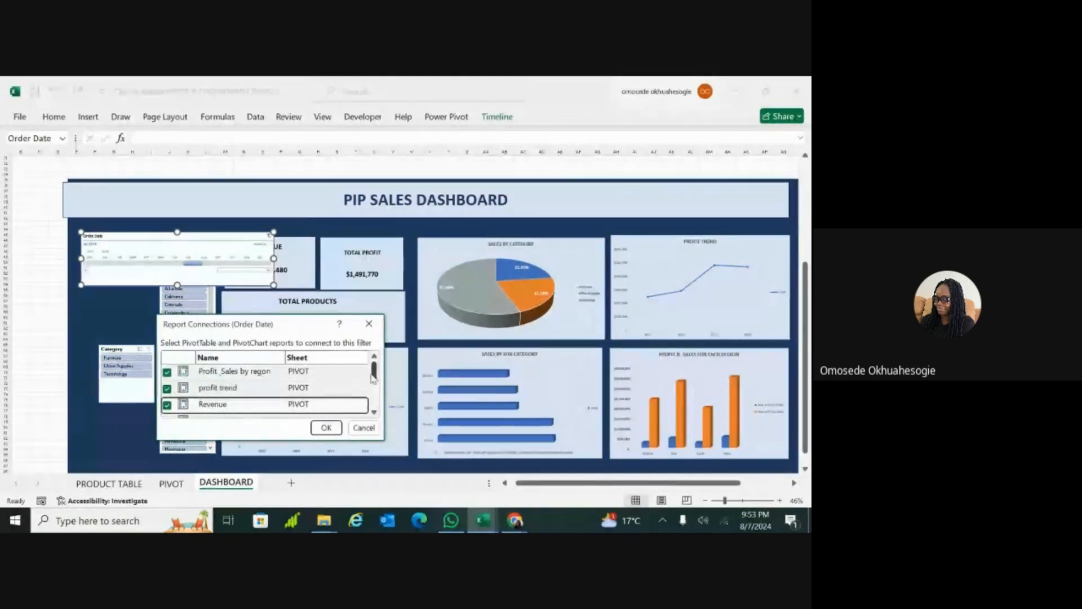
{"action": "scroll", "coordinate": [369, 383], "scroll_direction": "down", "scroll_amount": 2}
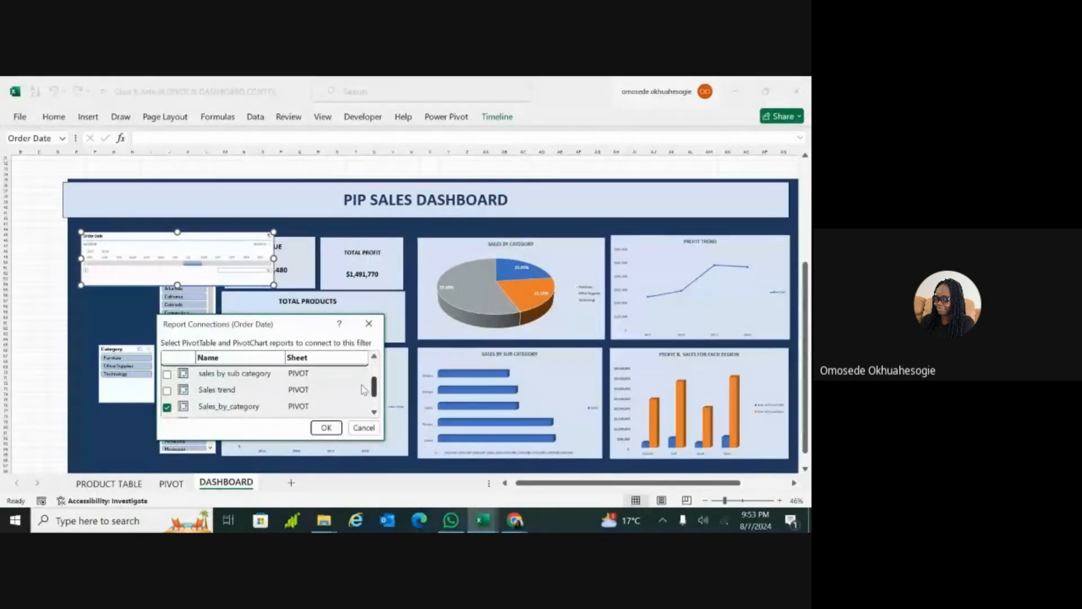
{"action": "key", "text": "Return"}
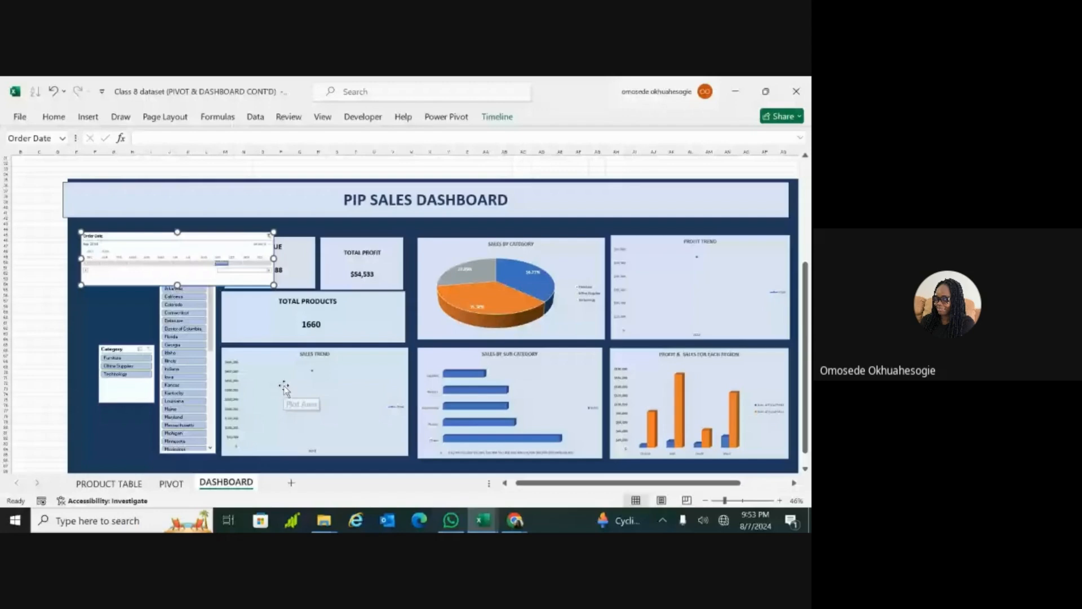
{"action": "scroll", "coordinate": [285, 388], "scroll_direction": "up", "scroll_amount": 2}
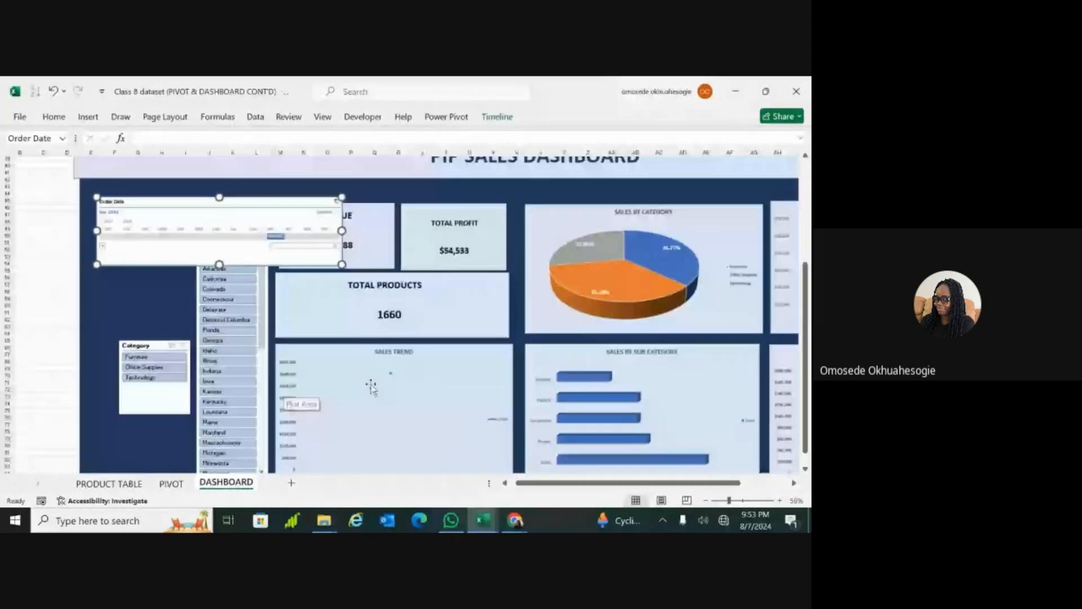
{"action": "scroll", "coordinate": [406, 380], "scroll_direction": "down", "scroll_amount": 3}
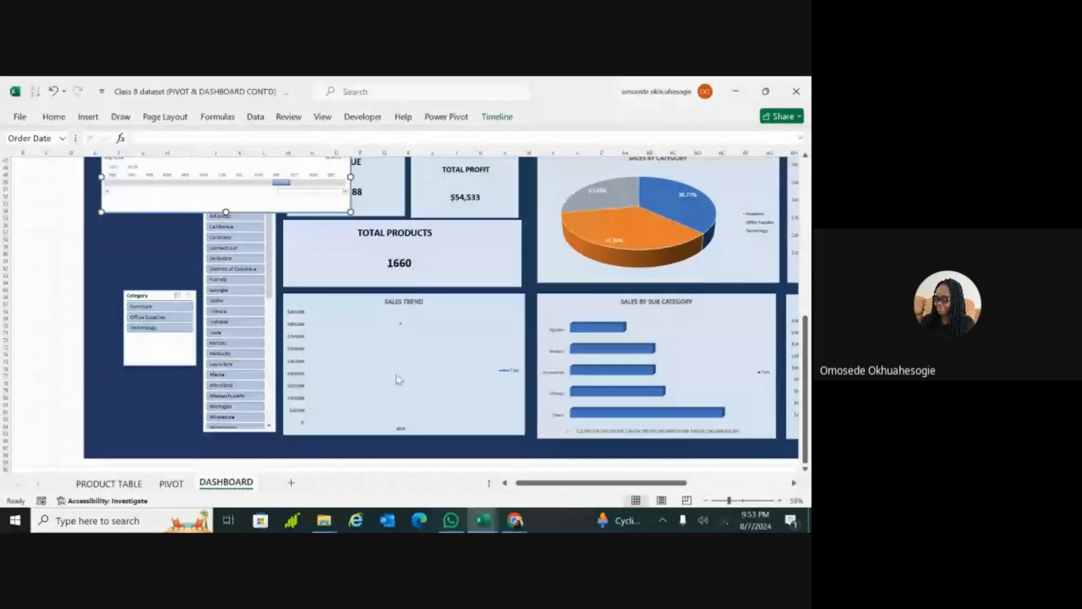
Step: Zoom the dashboard out to 47% to examine the cards, slicers and charts together under the September 2018 filter
{"action": "scroll", "coordinate": [399, 379], "scroll_direction": "down", "scroll_amount": 1}
{"action": "scroll", "coordinate": [399, 379], "scroll_direction": "down", "scroll_amount": 1}
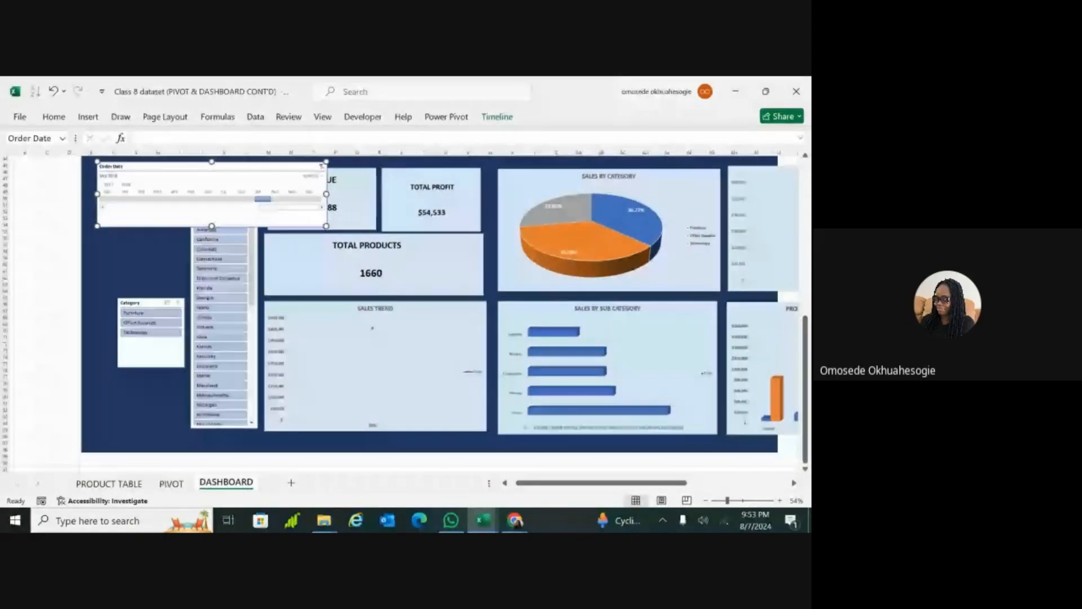
{"action": "scroll", "coordinate": [399, 379], "scroll_direction": "down", "scroll_amount": 1}
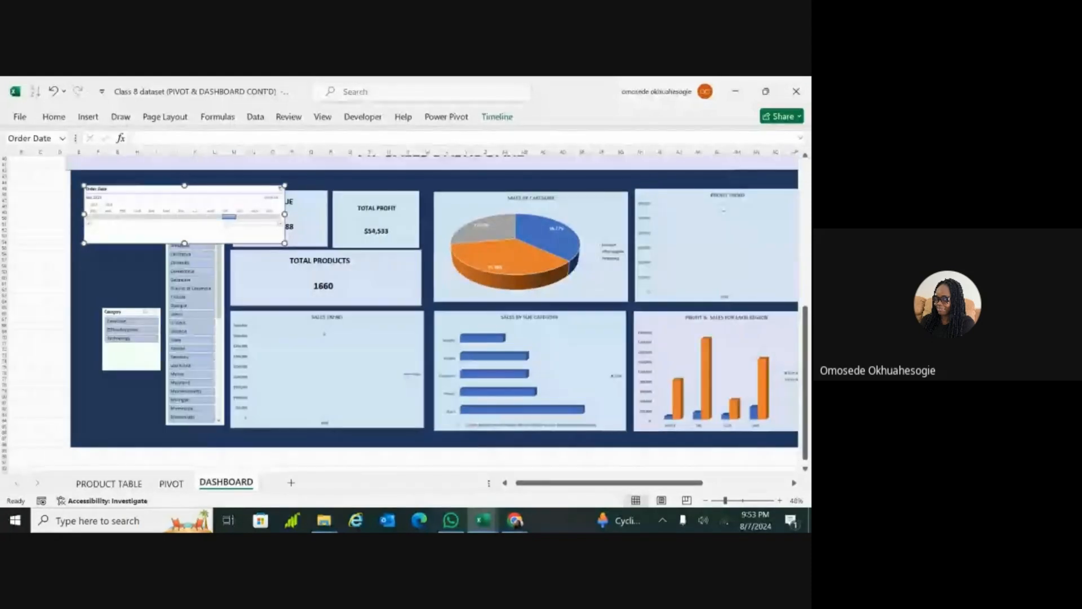
{"action": "scroll", "coordinate": [399, 380], "scroll_direction": "down", "scroll_amount": 1}
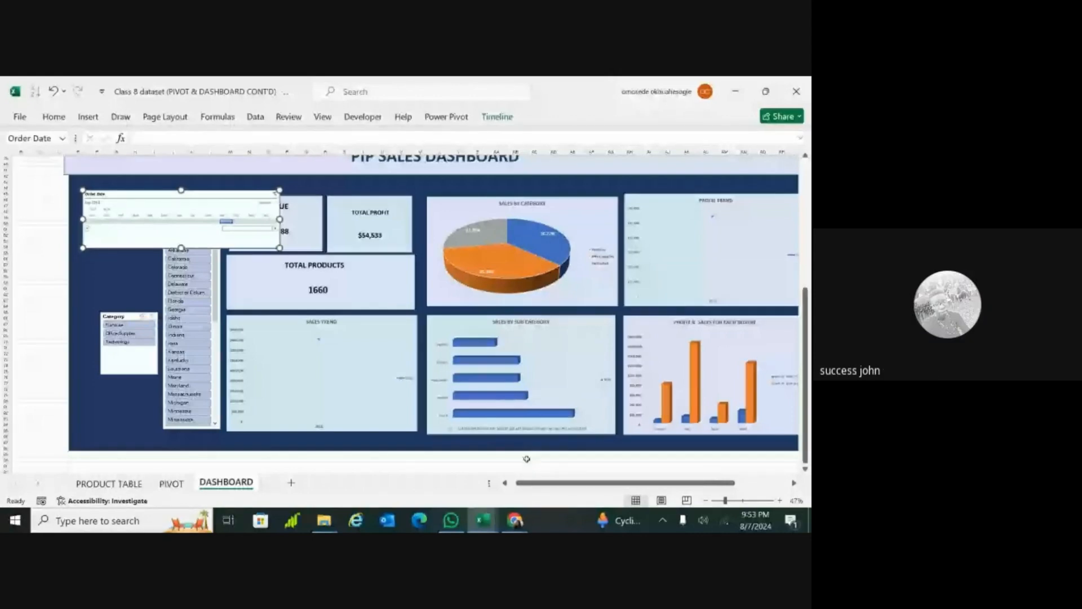
Step: Check the computer's Wi-Fi connection status, close the network list, and deselect the Order Date timeline by selecting cell C83
{"action": "left_click", "coordinate": [726, 522]}
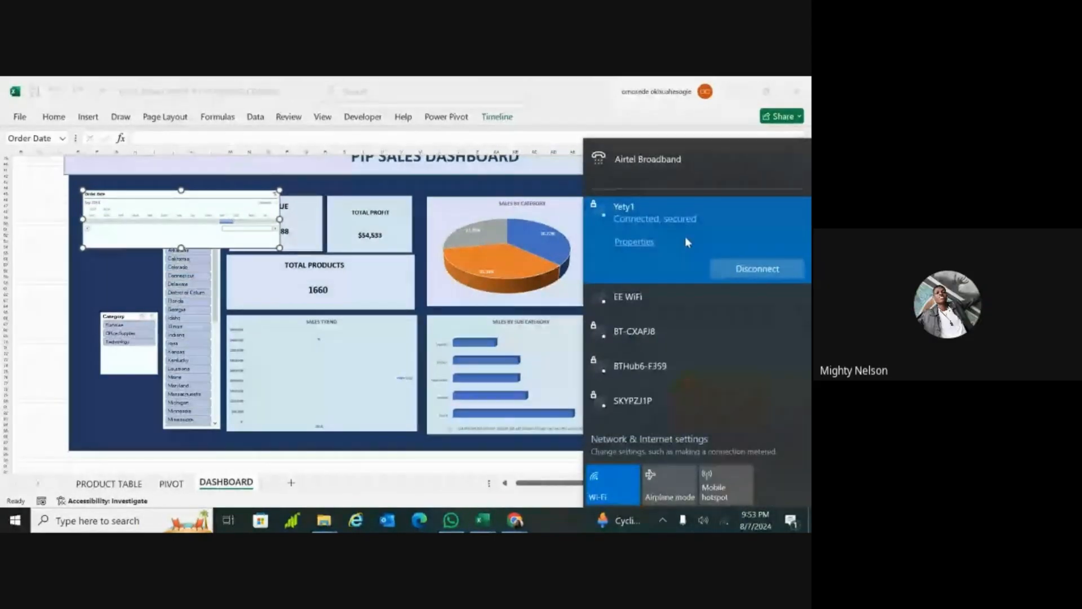
{"action": "left_click", "coordinate": [154, 428]}
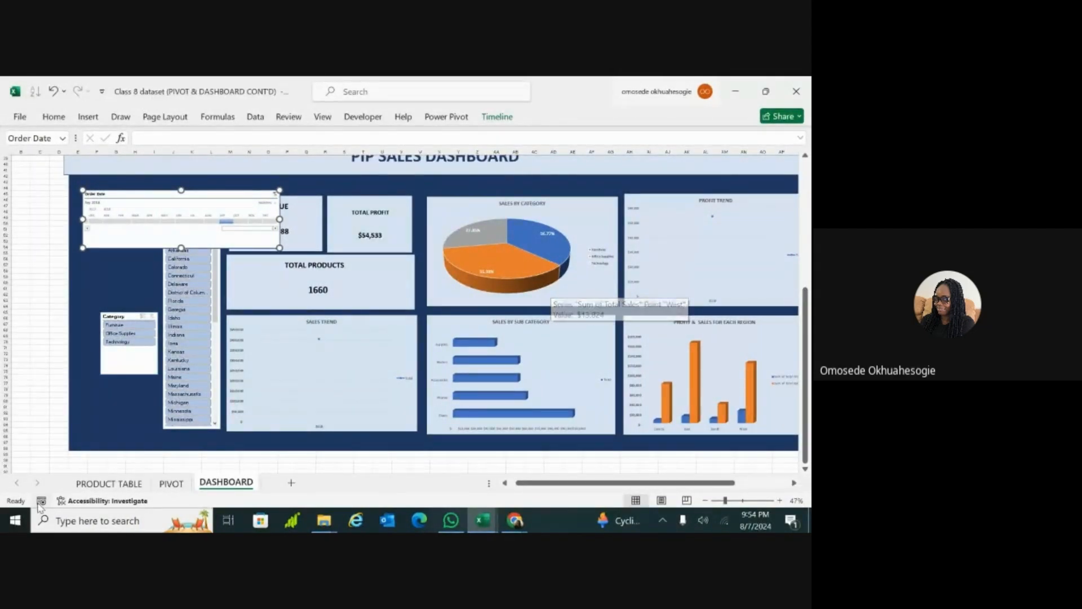
{"action": "left_click", "coordinate": [40, 418]}
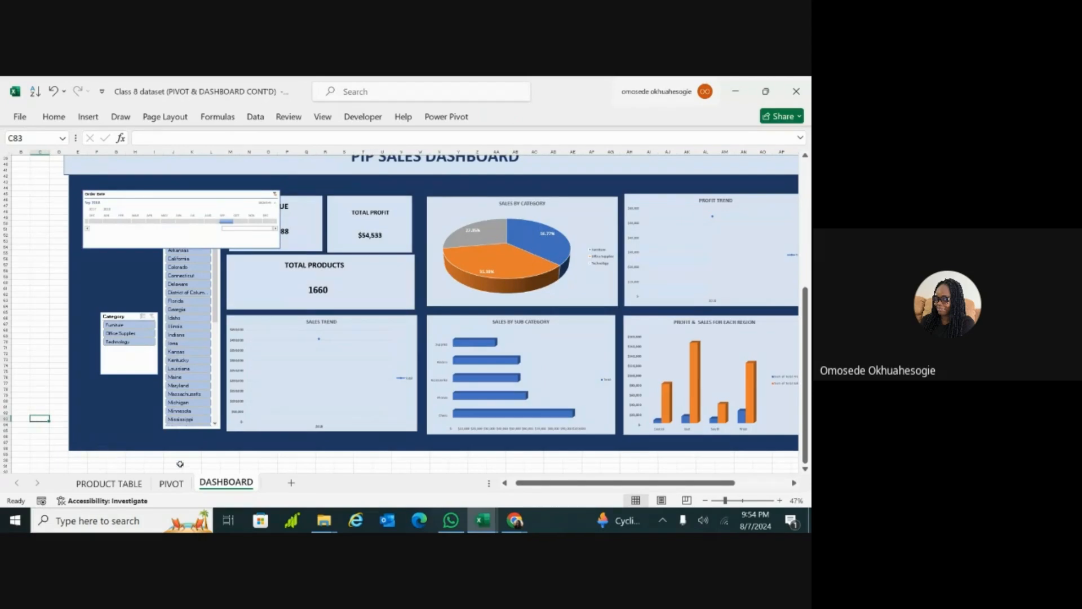